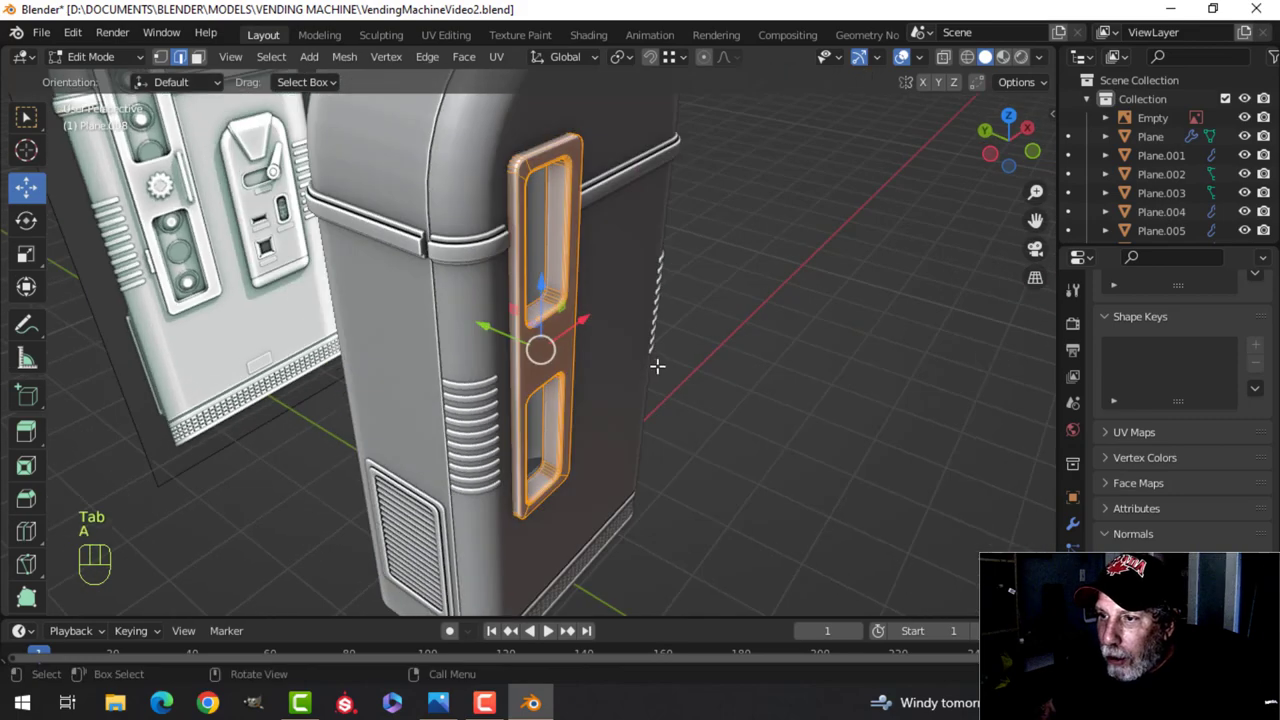
Scale the whole two-window frame mesh along Y by 0.761 to make it thinner
{"action": "key", "text": "s"}
{"action": "key", "text": "y"}
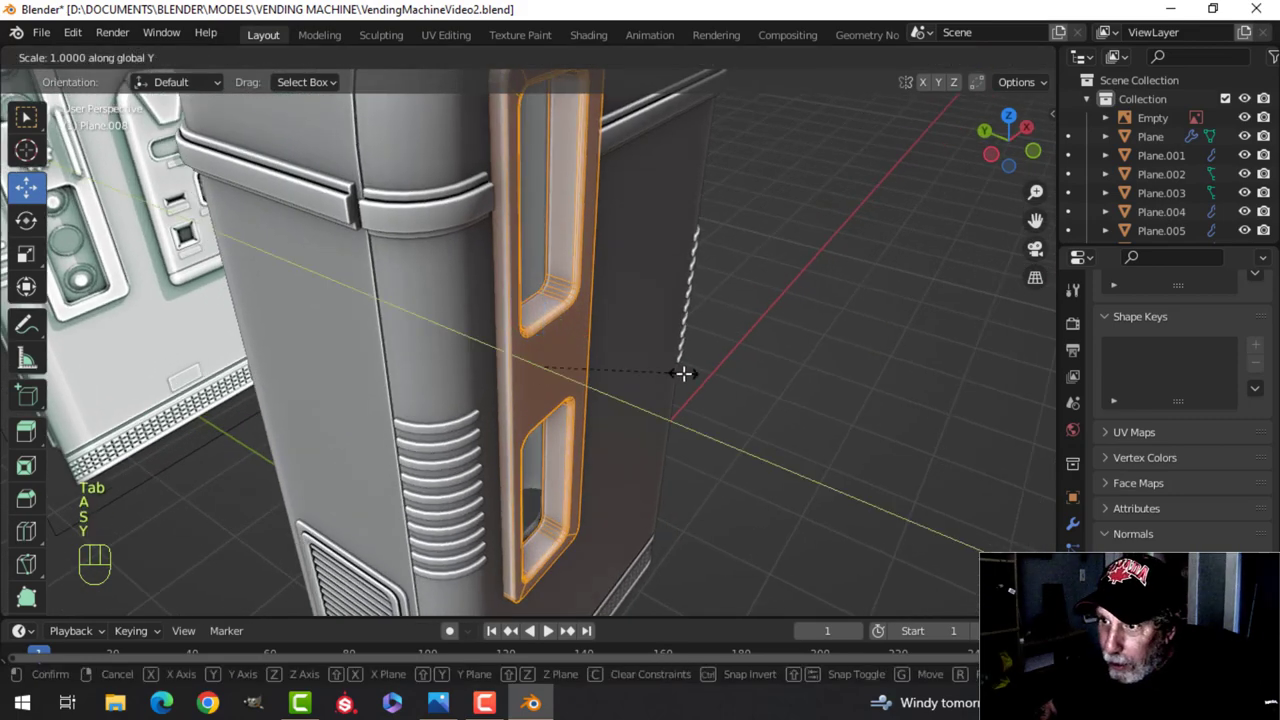
{"action": "left_click", "coordinate": [646, 357]}
{"action": "middle_click_drag", "start_coordinate": [606, 311], "coordinate": [617, 306]}
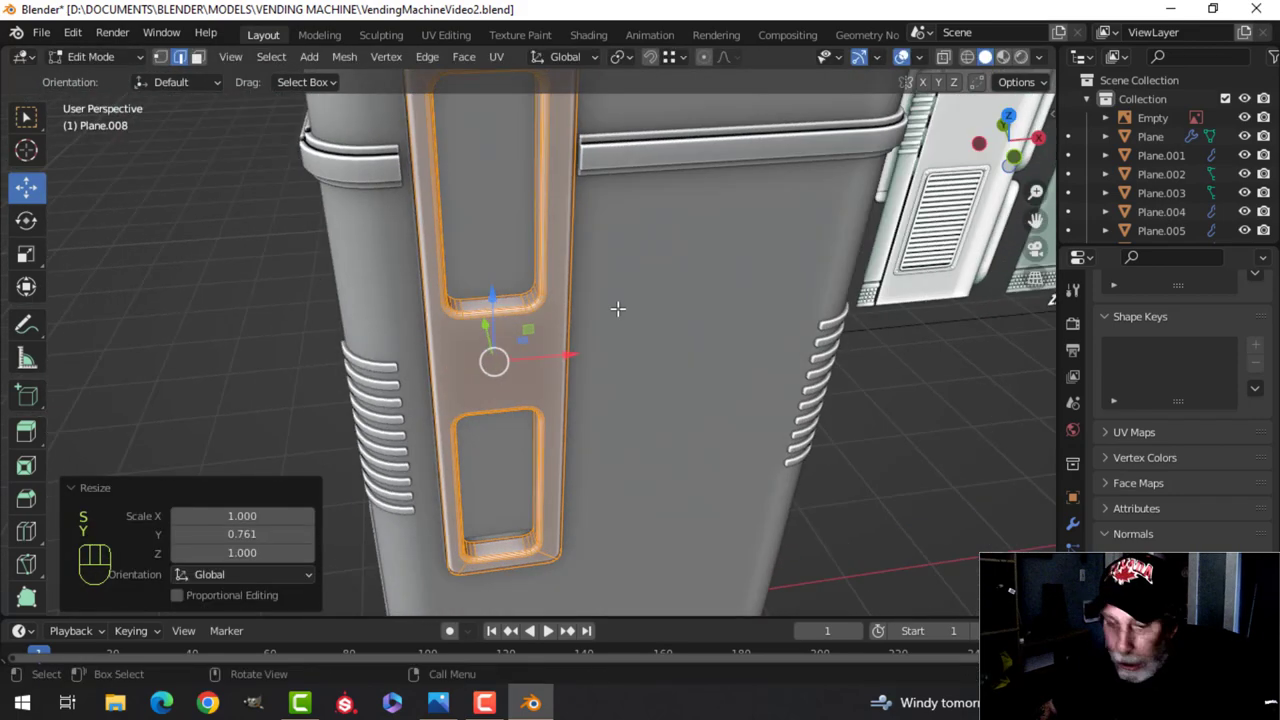
Snap the 3D cursor to the selected frame mesh and return to Object Mode
{"action": "key", "text": "shift+s"}
{"action": "left_click", "coordinate": [609, 417]}
{"action": "key", "text": "Tab"}
{"action": "middle_click_drag", "start_coordinate": [649, 366], "coordinate": [587, 326]}
Add a plane mesh at the 3D cursor and scale it down uniformly to 0.315
{"action": "key", "text": "alt+a"}
{"action": "key", "text": "shift+a"}
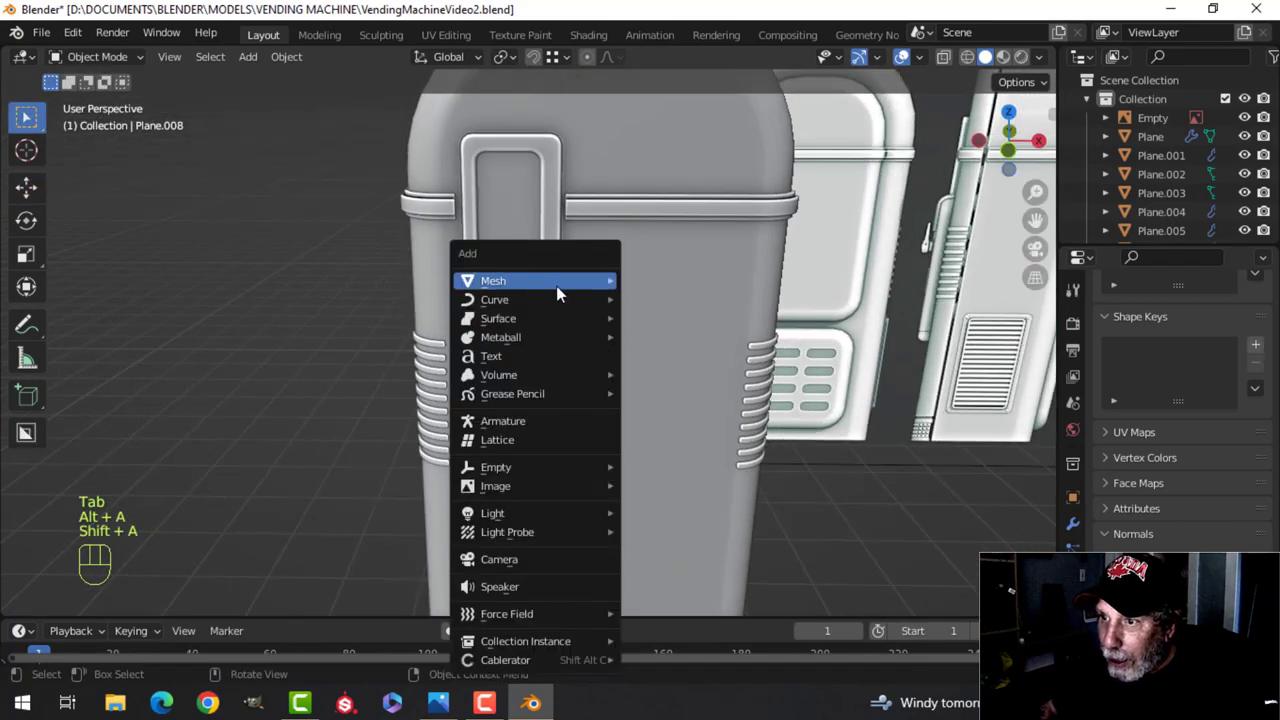
{"action": "mouse_move", "coordinate": [556, 286]}
{"action": "left_click", "coordinate": [661, 277]}
{"action": "key", "text": "Tab"}
{"action": "scroll", "coordinate": [637, 280], "scroll_direction": "down", "scroll_amount": 3}
{"action": "middle_click_drag", "start_coordinate": [637, 280], "coordinate": [646, 312]}
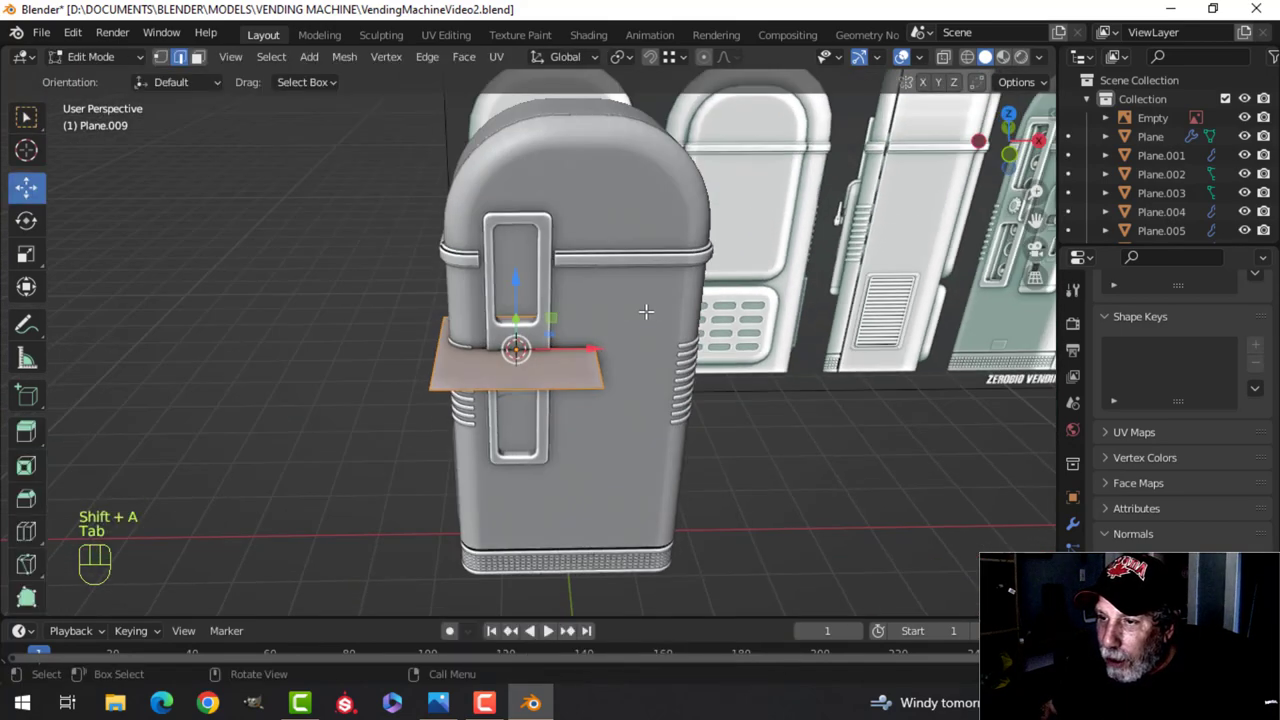
{"action": "key", "text": "s"}
{"action": "left_click", "coordinate": [556, 322]}
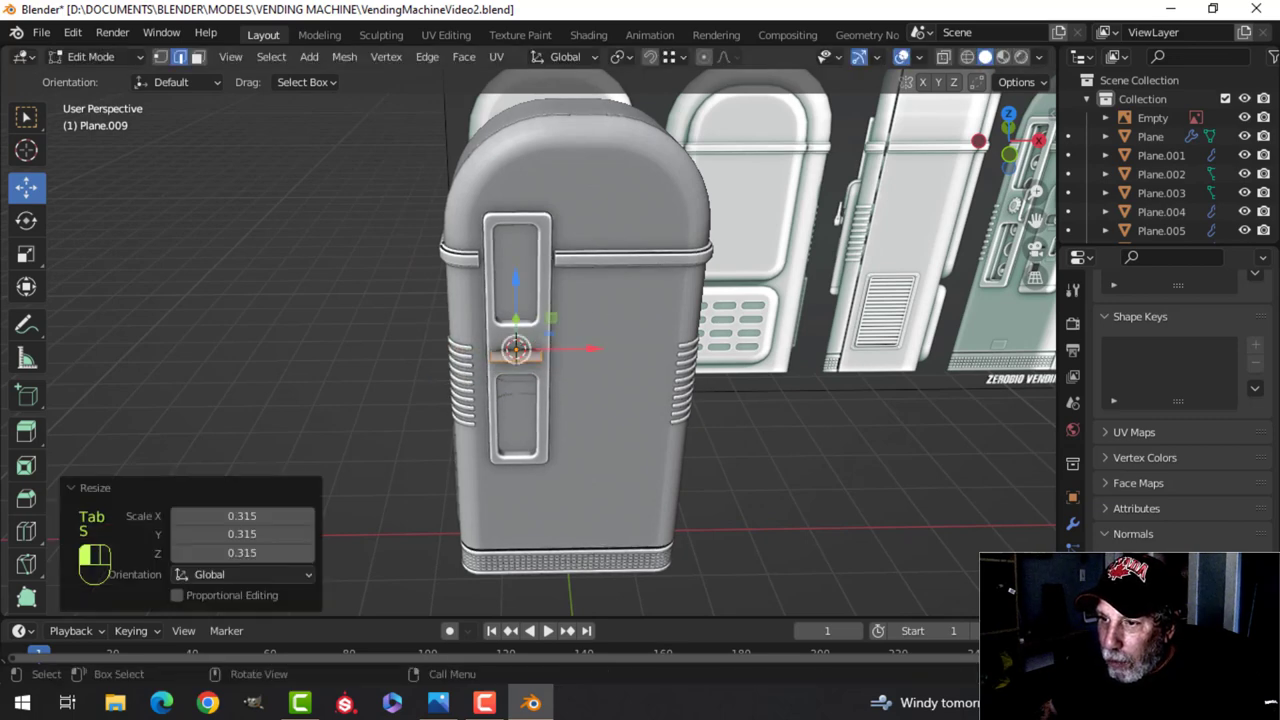
{"action": "key", "text": "s"}
{"action": "key", "text": "Escape"}
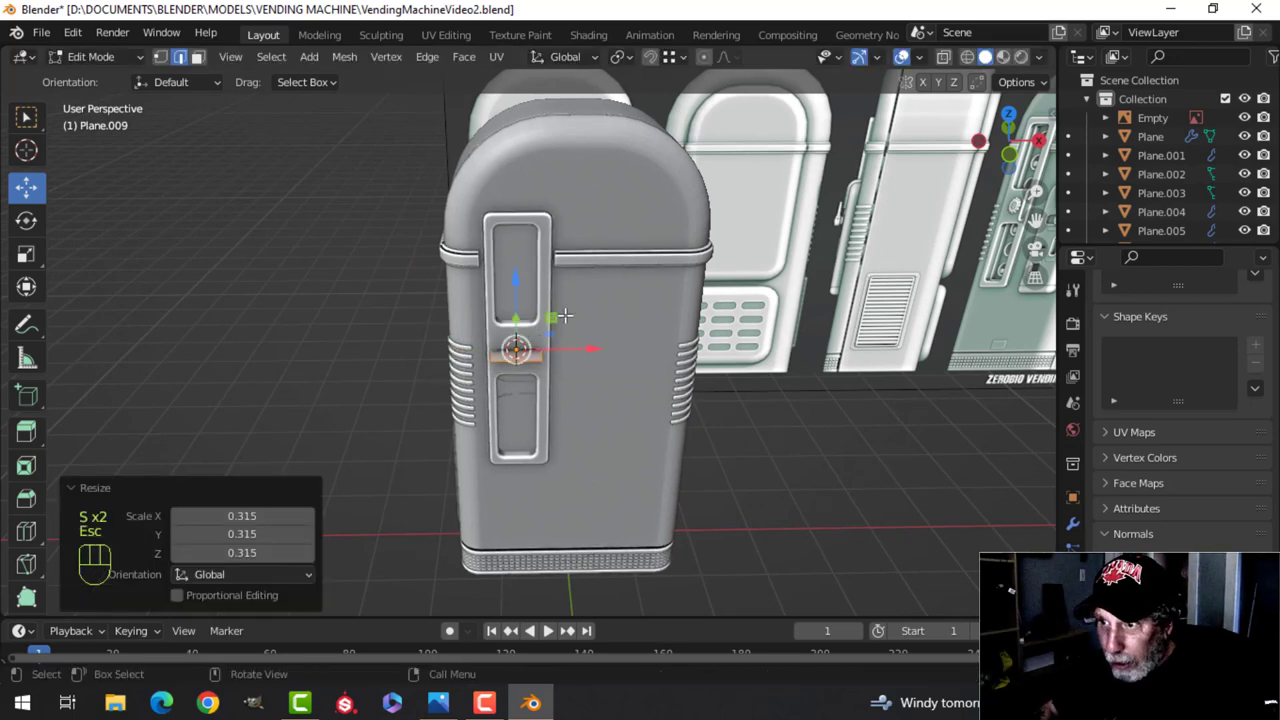
Rotate the small plane 90° about the X axis so it stands upright
{"action": "key", "text": "r"}
{"action": "key", "text": "x"}
{"action": "key", "text": "9"}
{"action": "key", "text": "0"}
{"action": "key", "text": "Return"}
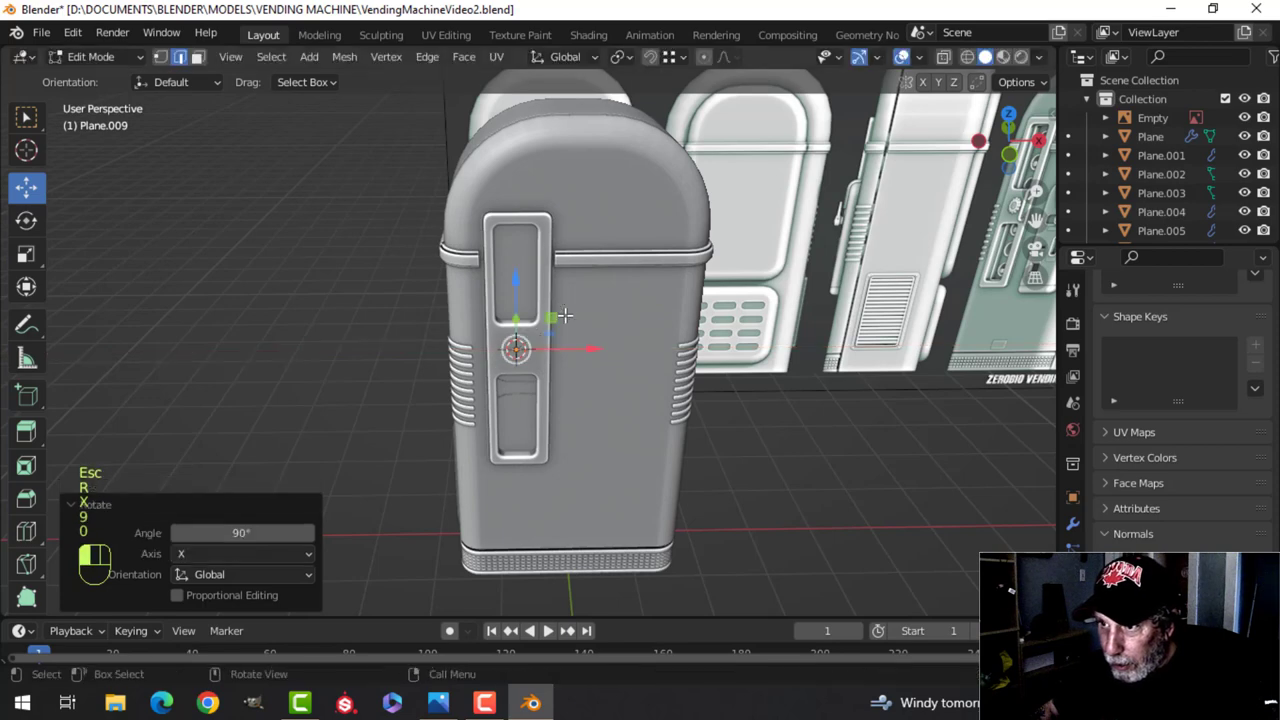
Scale the upright plane along Z by 5.293 and compare its fit with the reference image in wireframe front view
{"action": "middle_click_drag", "start_coordinate": [563, 317], "coordinate": [608, 331]}
{"action": "key", "text": "s"}
{"action": "key", "text": "z"}
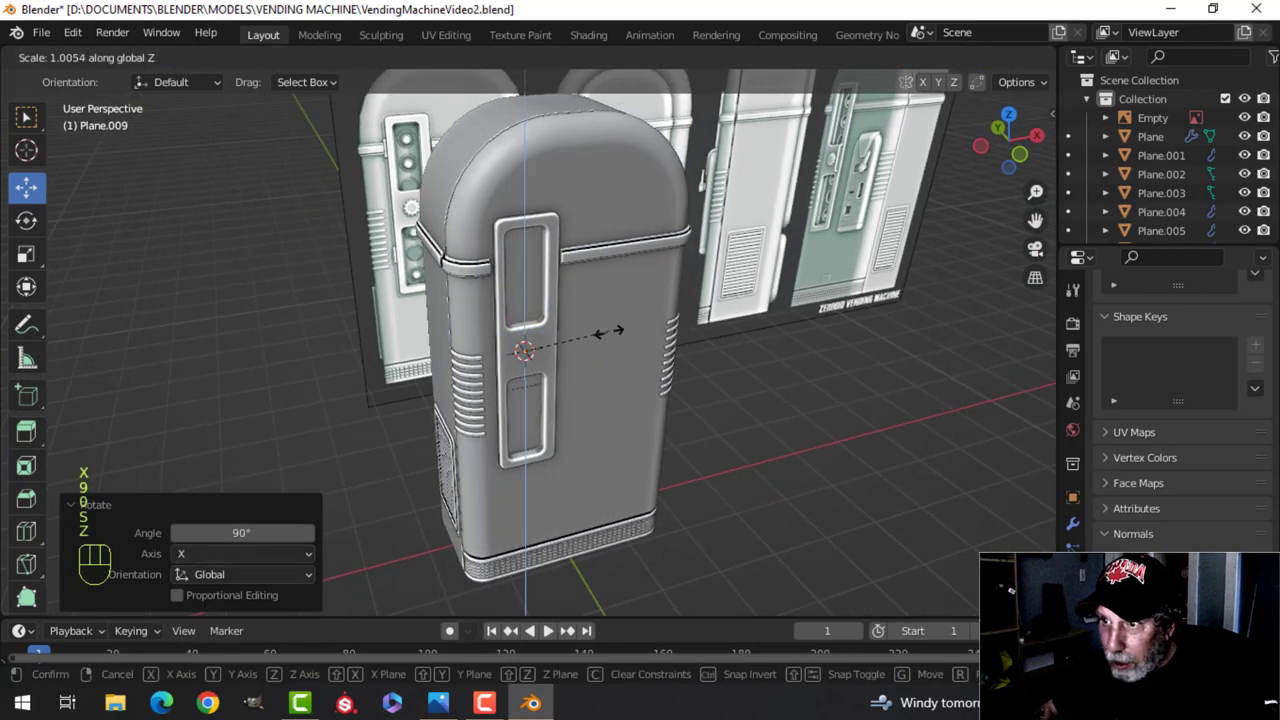
{"action": "left_click", "coordinate": [928, 546]}
{"action": "key", "text": "KP_1"}
{"action": "key", "text": "z"}
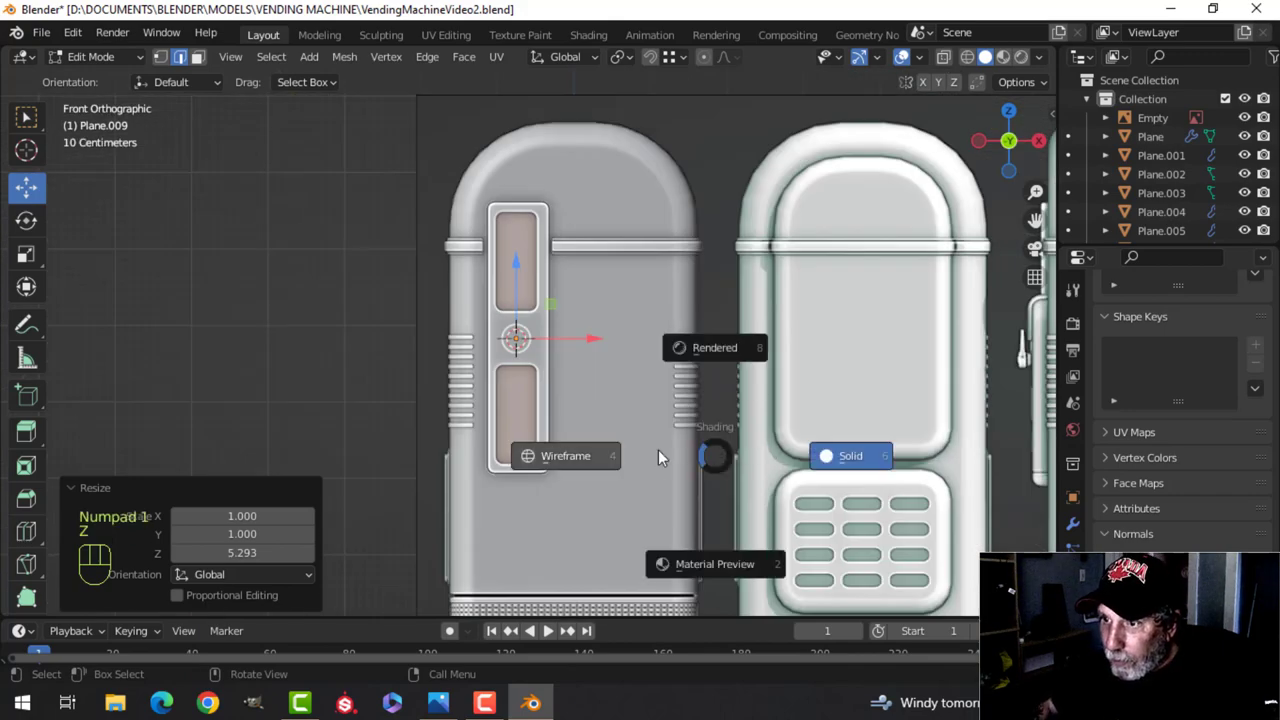
{"action": "left_click", "coordinate": [560, 451]}
{"action": "scroll", "coordinate": [610, 370], "scroll_direction": "up", "scroll_amount": 3}
{"action": "middle_click_drag", "start_coordinate": [610, 370], "coordinate": [613, 336], "text": "shift"}
{"action": "scroll", "coordinate": [606, 415], "scroll_direction": "up", "scroll_amount": 1}
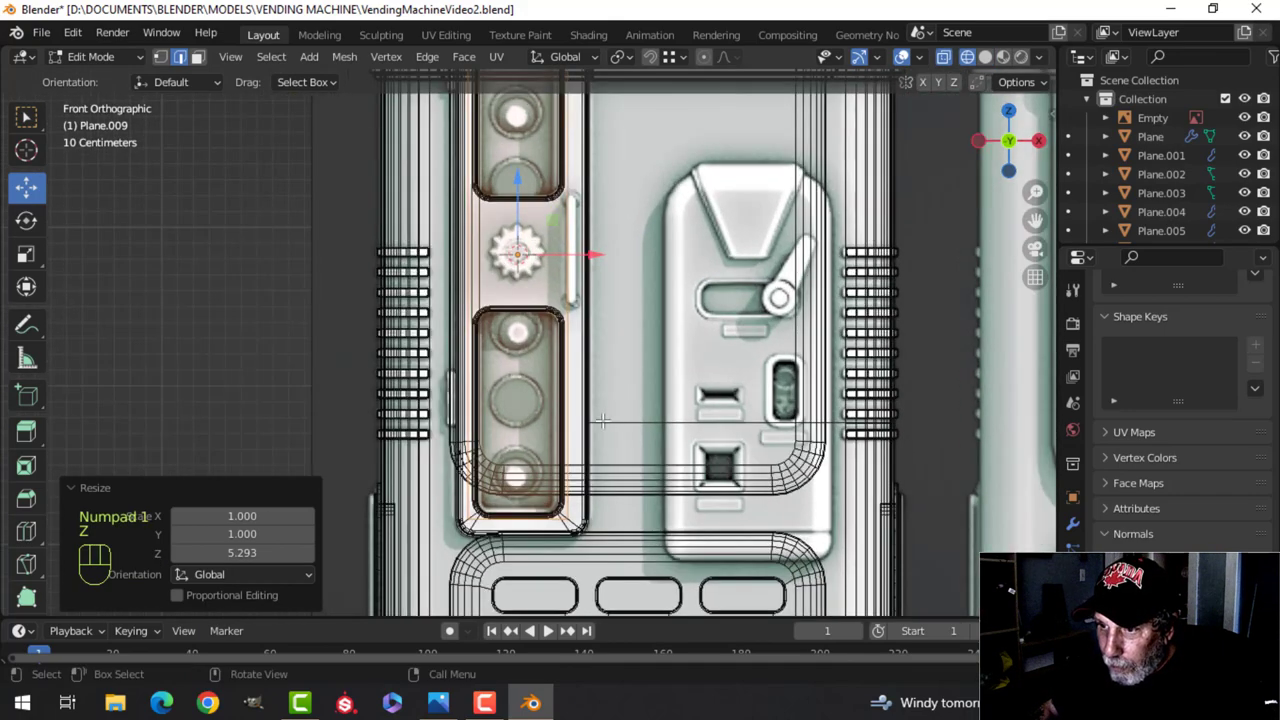
{"action": "scroll", "coordinate": [616, 388], "scroll_direction": "down", "scroll_amount": 2}
{"action": "key", "text": "z"}
{"action": "left_click", "coordinate": [731, 360]}
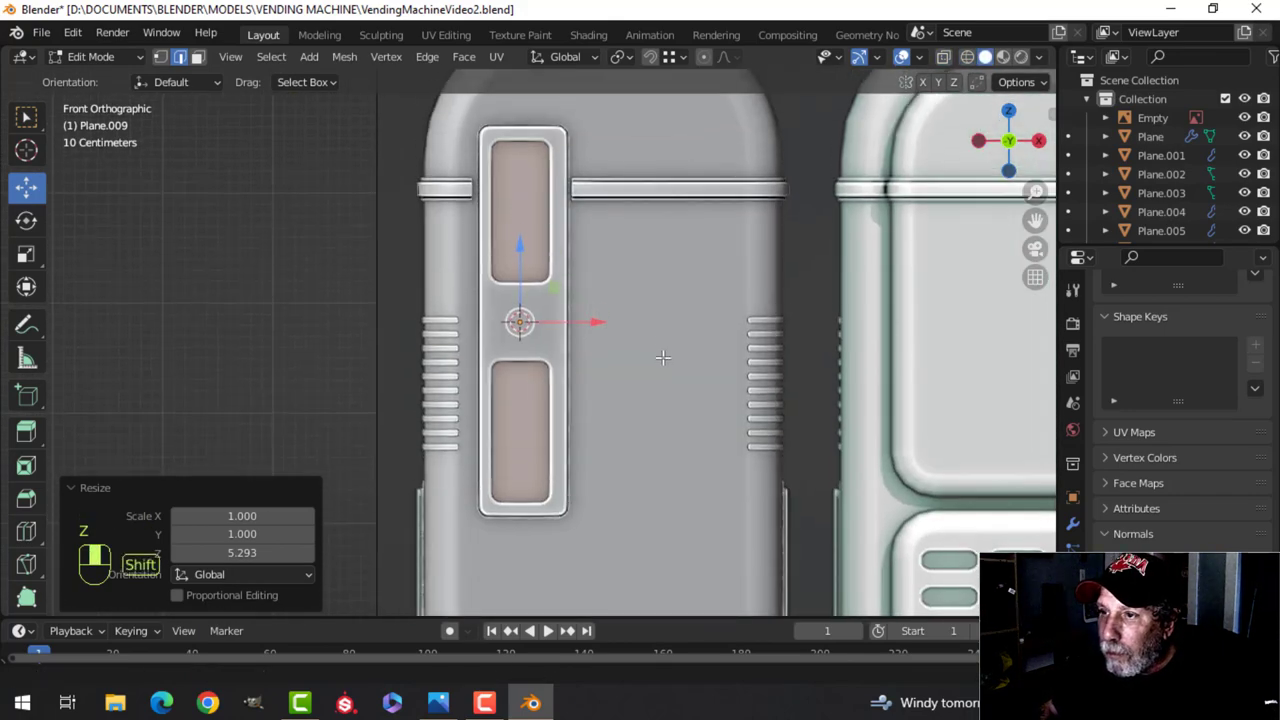
Move the tall plane slightly back along Y behind the frame's two openings
{"action": "mouse_move", "coordinate": [663, 354]}
{"action": "middle_mouse_down"}
{"action": "mouse_move", "coordinate": [651, 349]}
{"action": "mouse_move", "coordinate": [763, 374]}
{"action": "middle_mouse_up"}
{"action": "key", "text": "Tab"}
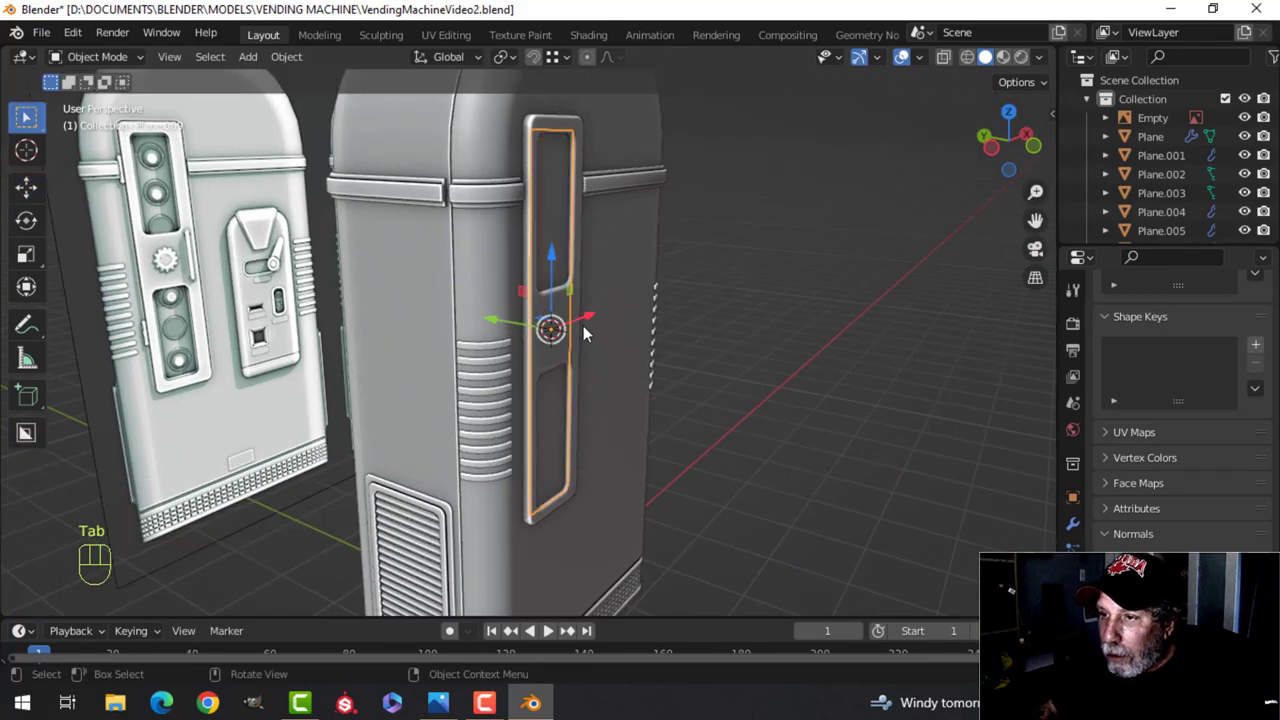
{"action": "middle_click_drag", "start_coordinate": [533, 335], "coordinate": [551, 334]}
{"action": "key", "text": "Tab"}
{"action": "key", "text": "a"}
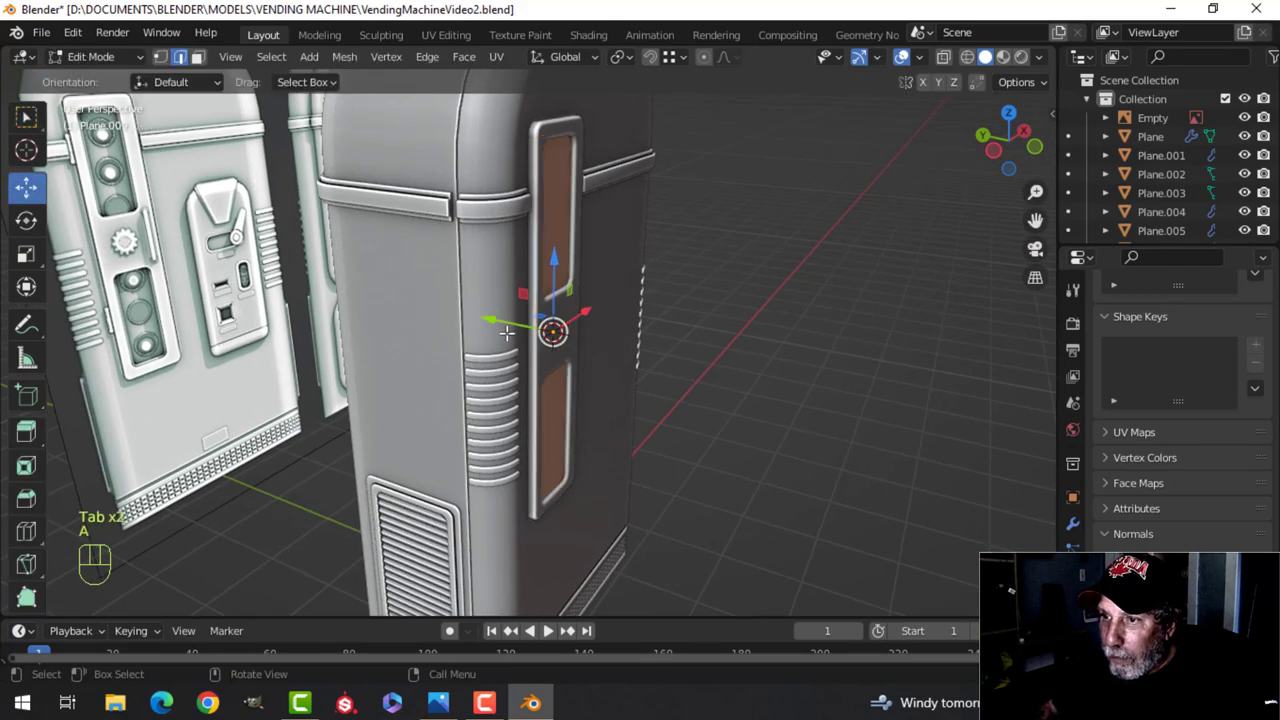
{"action": "left_click_drag", "start_coordinate": [551, 332], "coordinate": [556, 331]}
{"action": "key", "text": "Tab"}
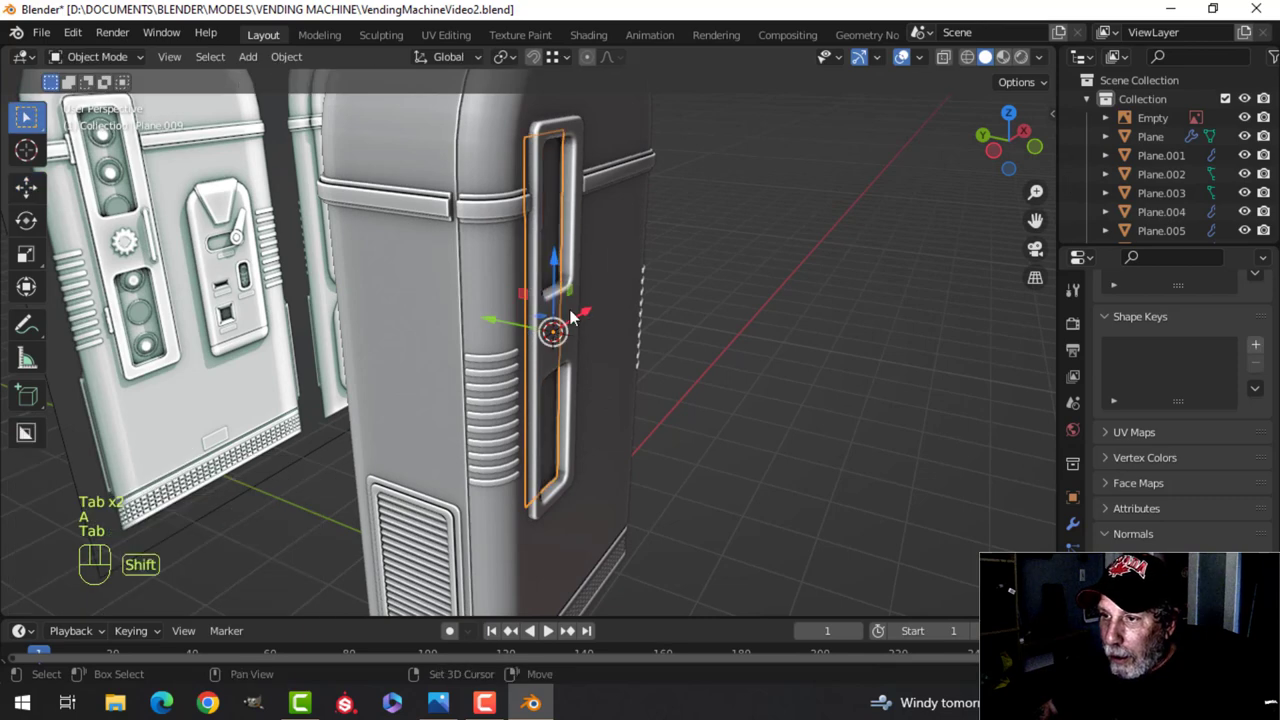
Isolate the tall plane and the two-window frame together in local view
{"action": "left_click", "coordinate": [576, 318]}
{"action": "key", "text": "slash"}
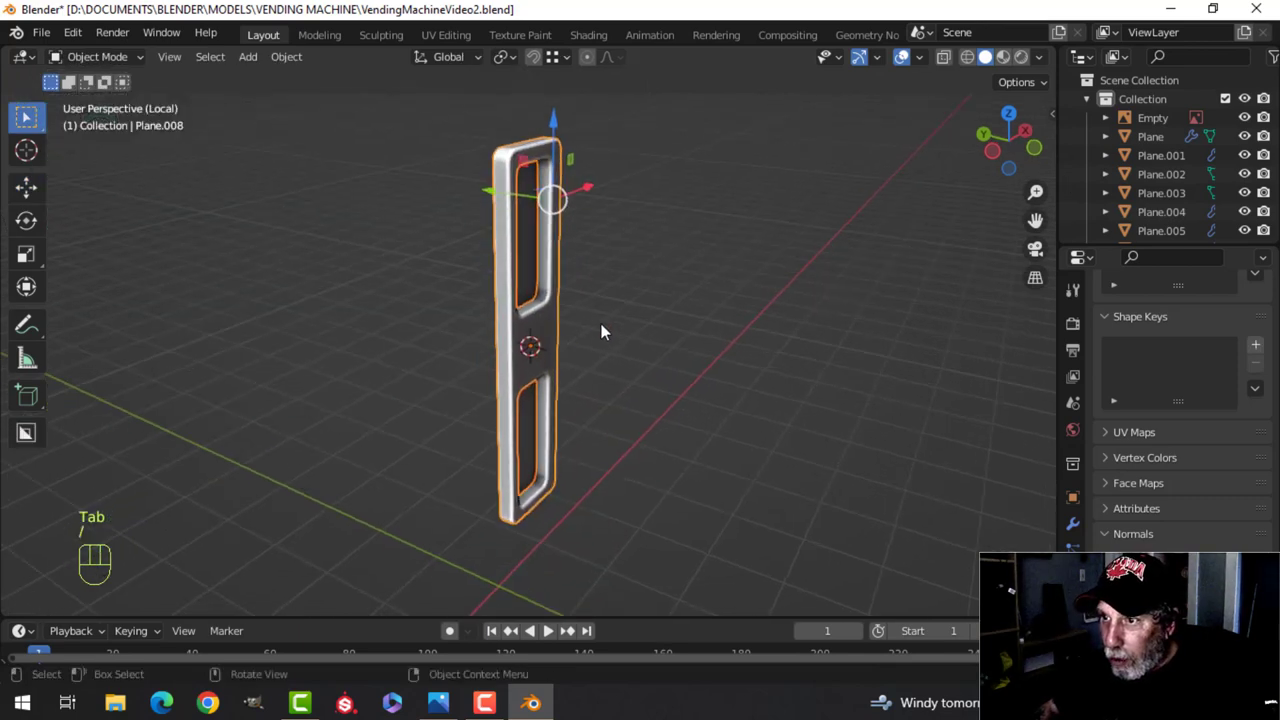
{"action": "key", "text": "s"}
{"action": "key", "text": "Escape"}
Select only the tall plane and move its mesh 0.3306 m along Y, clear of the frame's back
{"action": "key", "text": "alt+a"}
{"action": "left_click", "coordinate": [530, 246]}
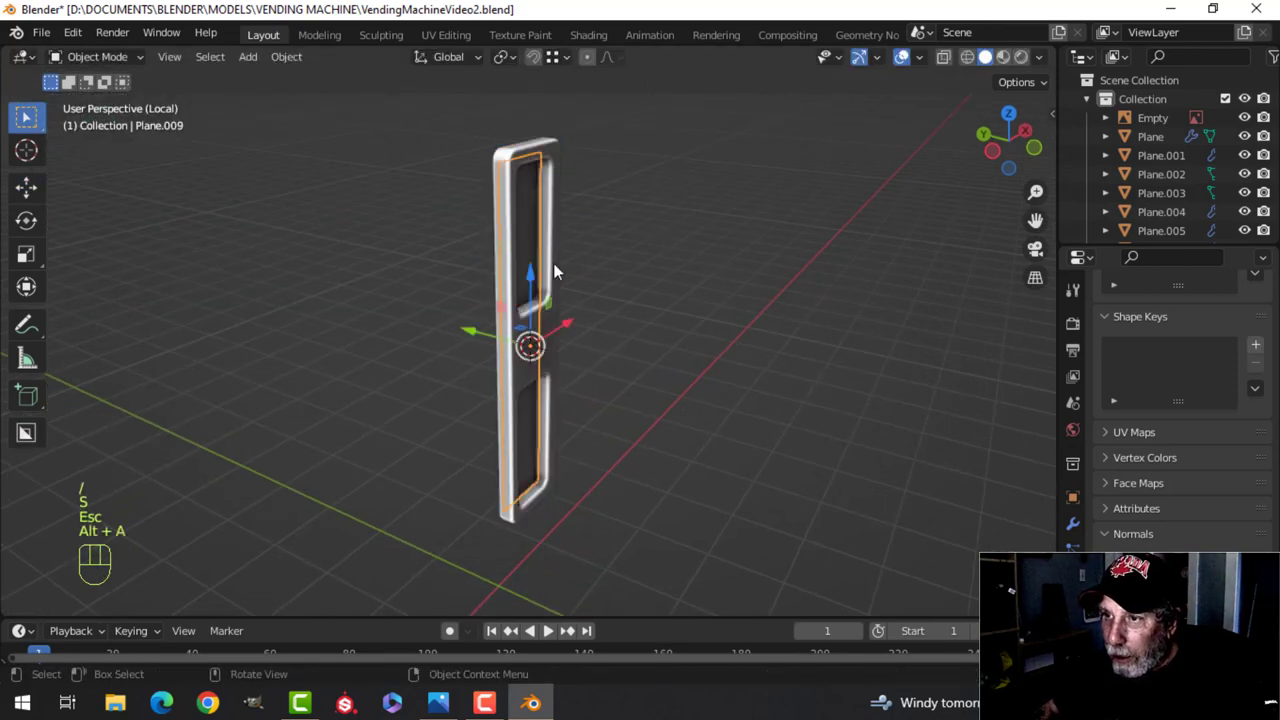
{"action": "middle_click_drag", "start_coordinate": [553, 263], "coordinate": [526, 320]}
{"action": "key", "text": "Tab"}
{"action": "left_click_drag", "start_coordinate": [466, 333], "coordinate": [423, 320]}
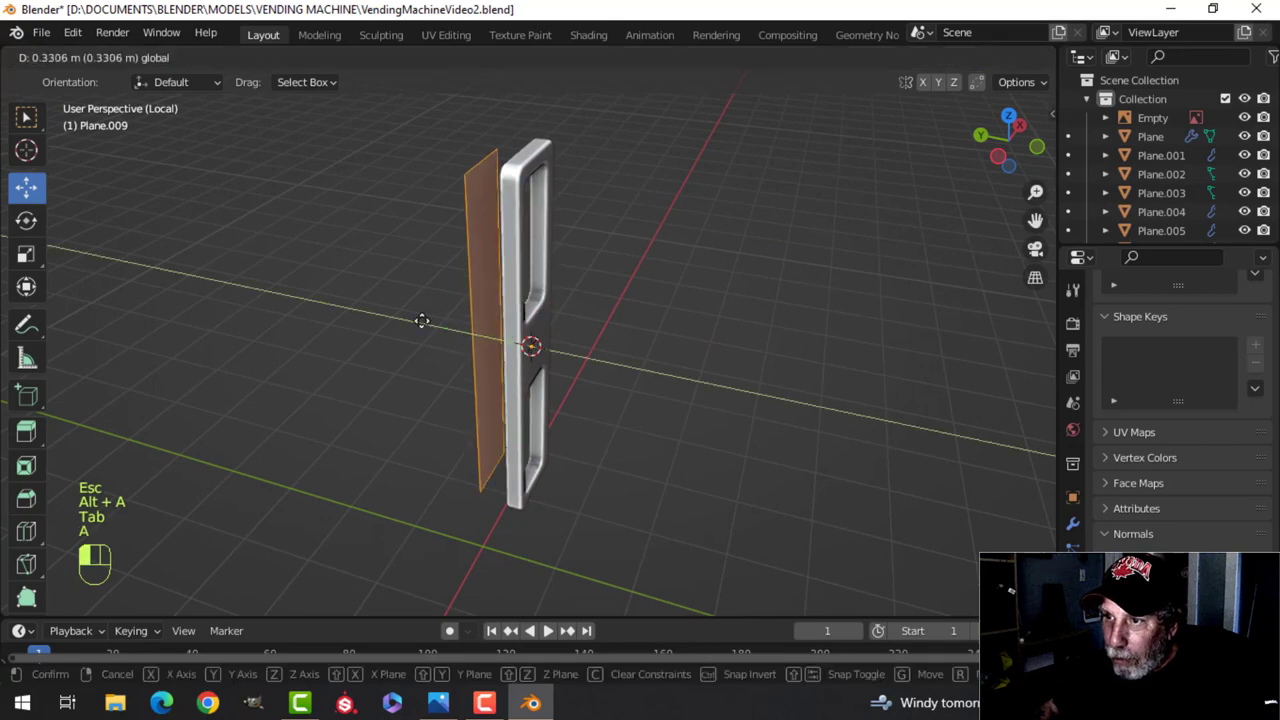
{"action": "middle_click_drag", "start_coordinate": [570, 288], "coordinate": [581, 322]}
Shift the plane about 0.036 m along X to align it with the frame in back view
{"action": "key", "text": "KP_1"}
{"action": "key", "text": "ctrl+KP_1"}
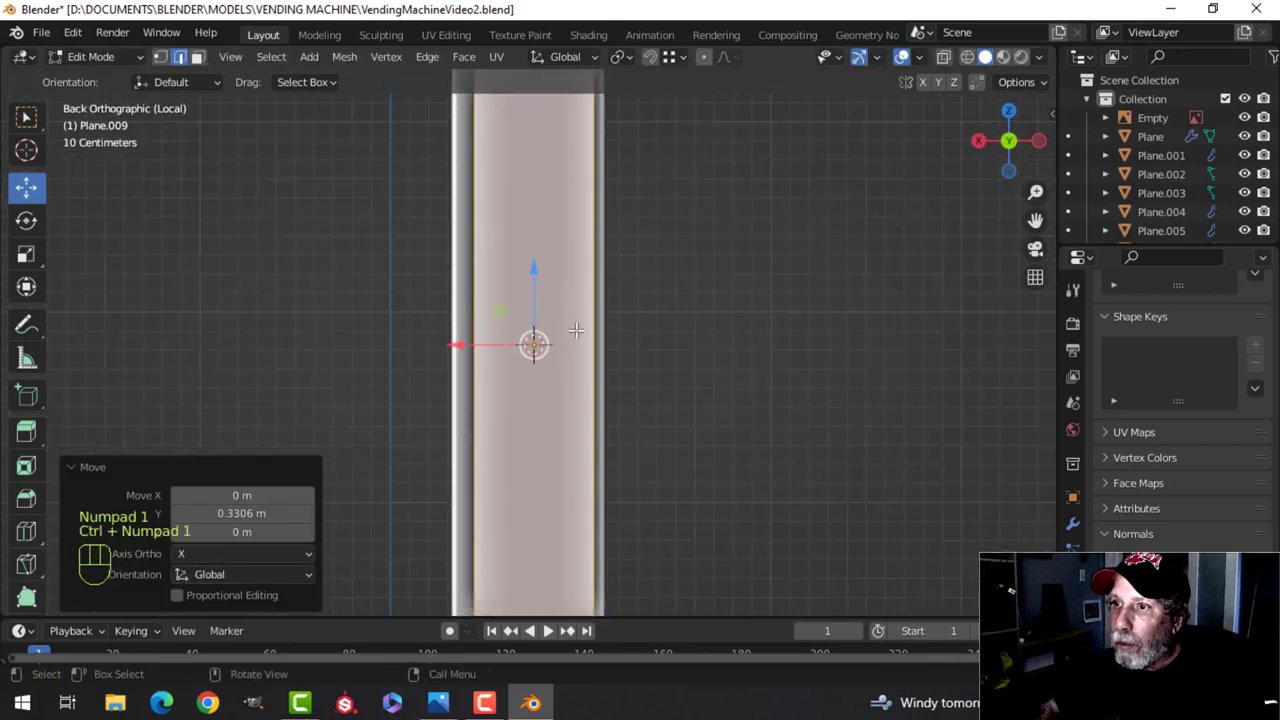
{"action": "scroll", "coordinate": [576, 331], "scroll_direction": "down", "scroll_amount": 3}
{"action": "scroll", "coordinate": [606, 369], "scroll_direction": "up", "scroll_amount": 1}
{"action": "left_click_drag", "start_coordinate": [457, 411], "coordinate": [449, 406]}
{"action": "middle_click_drag", "start_coordinate": [575, 395], "coordinate": [566, 314], "text": "shift"}
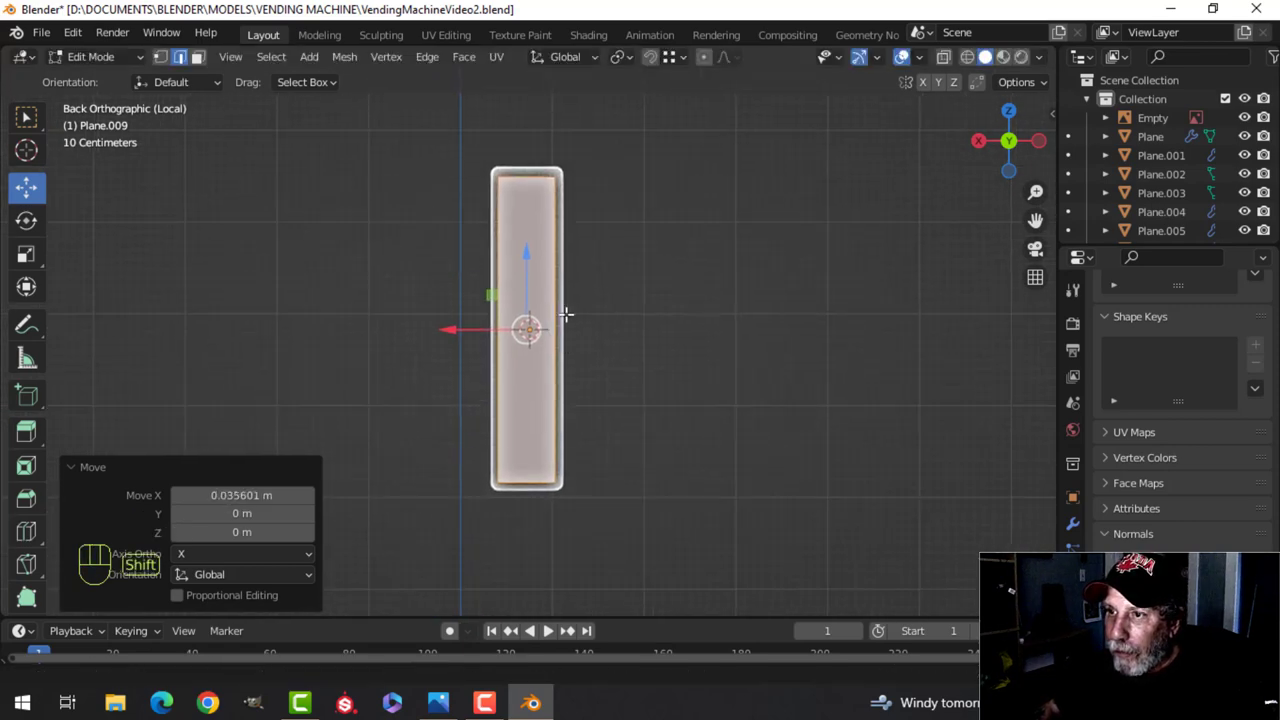
Inset the plane's face by 0.1136 m and delete the inner face to leave a rectangular ring
{"action": "key", "text": "i"}
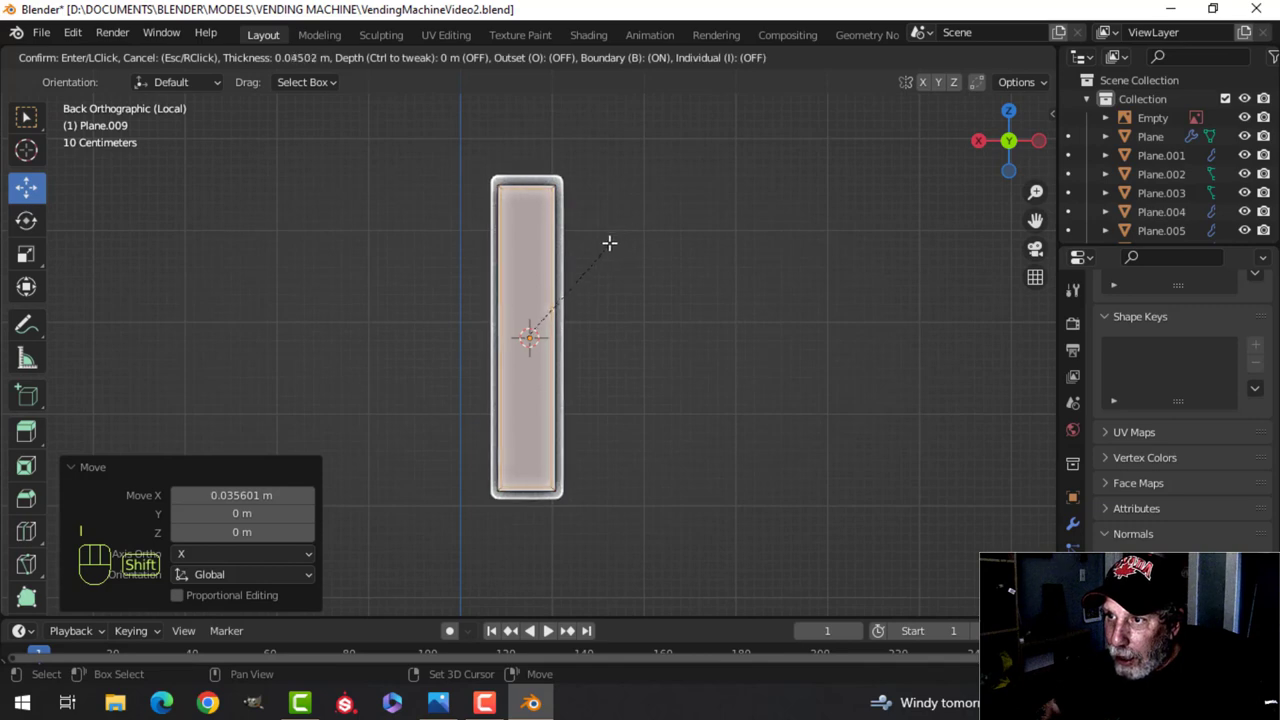
{"action": "left_click", "coordinate": [541, 275]}
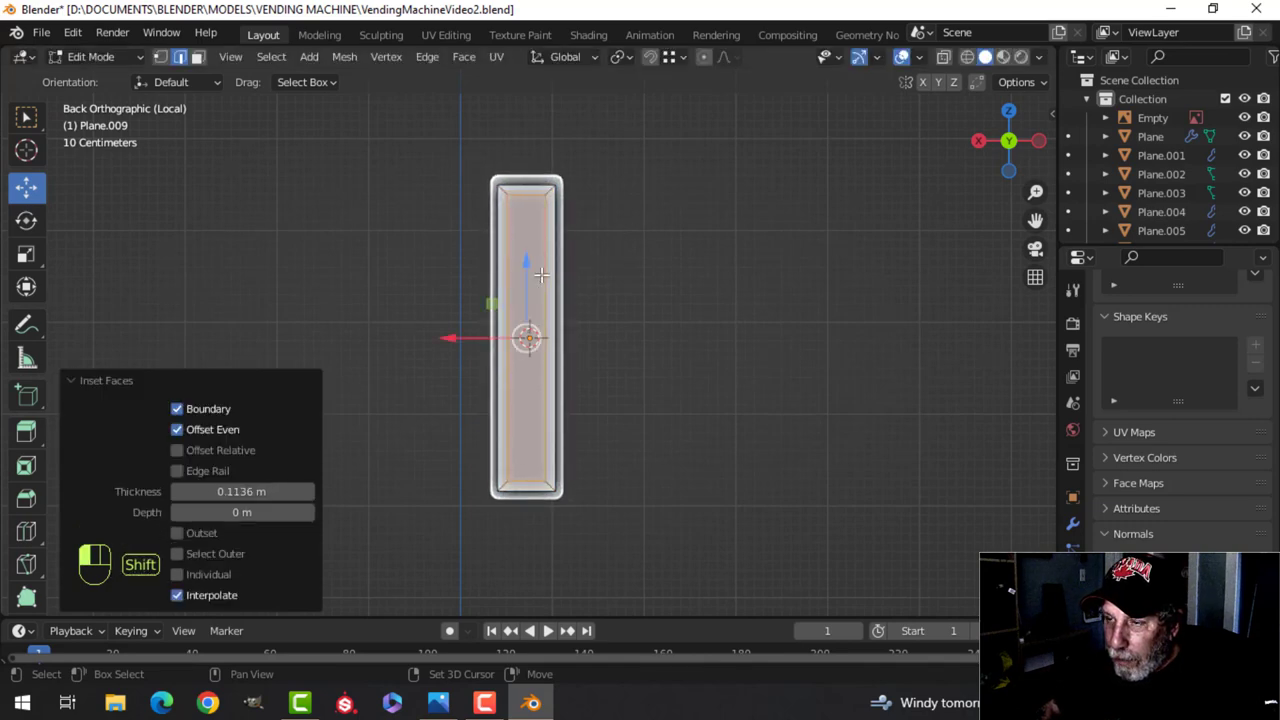
{"action": "key", "text": "KP_1"}
{"action": "scroll", "coordinate": [541, 276], "scroll_direction": "up", "scroll_amount": 2}
{"action": "middle_click_drag", "start_coordinate": [553, 264], "coordinate": [548, 296], "text": "shift"}
{"action": "key", "text": "x"}
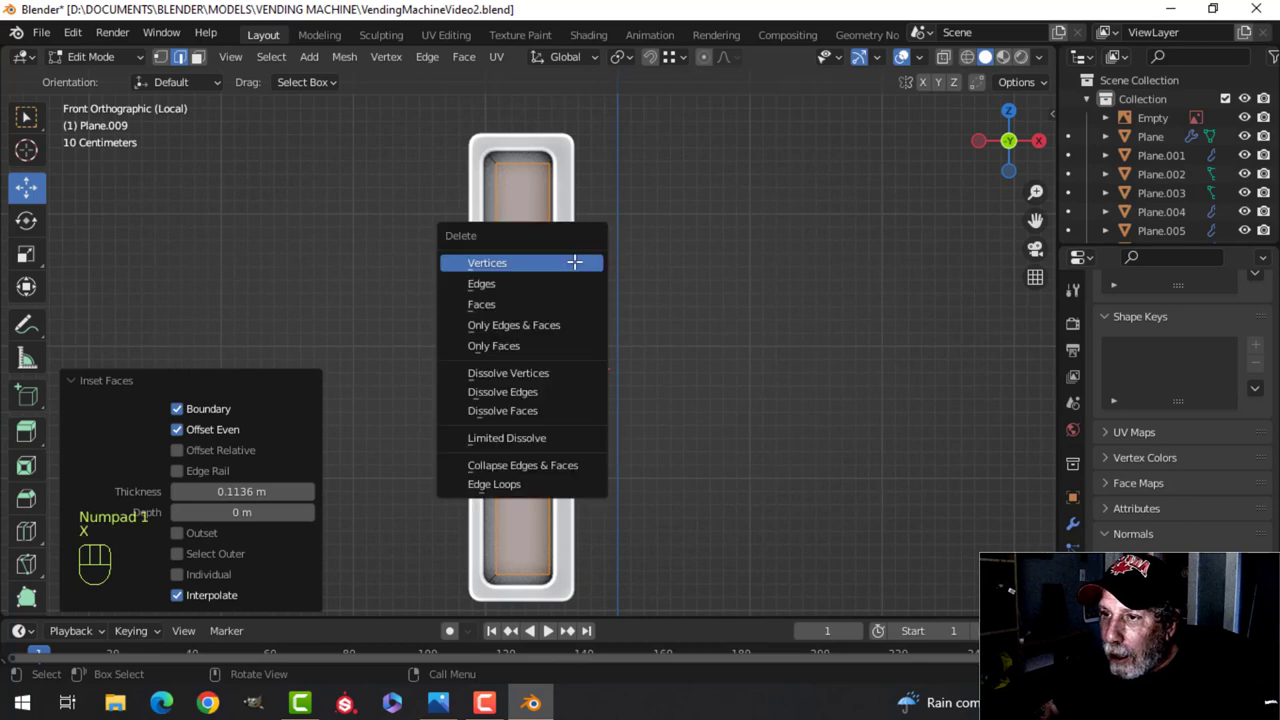
{"action": "left_click", "coordinate": [508, 306]}
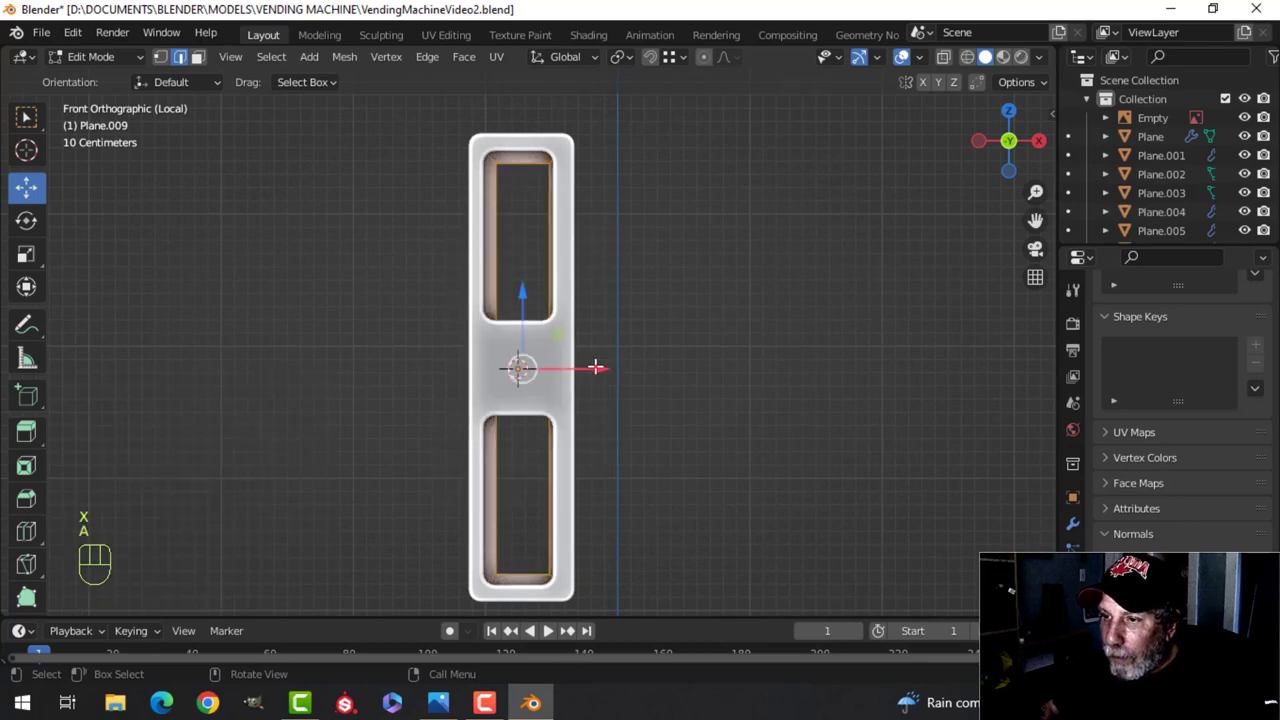
Move the rectangular ring about -0.043 m along X, and raise its upper end slightly along Z in wireframe
{"action": "left_click_drag", "start_coordinate": [595, 368], "coordinate": [587, 362]}
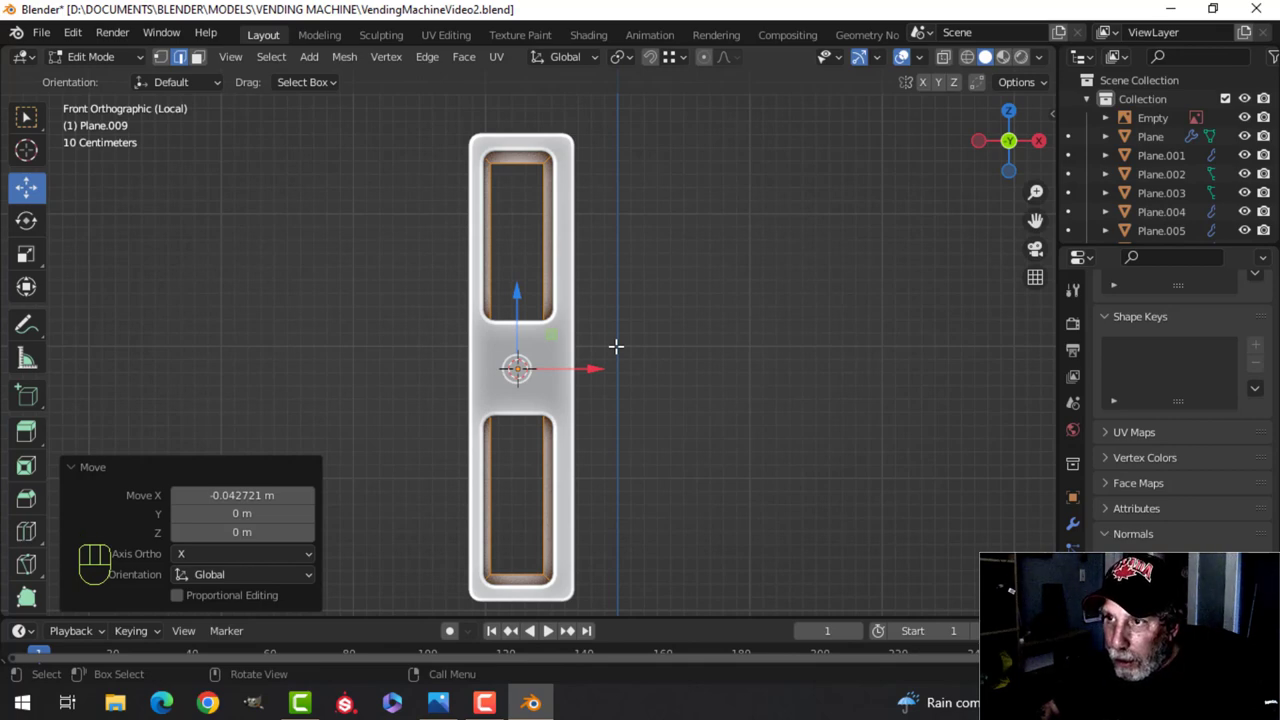
{"action": "key", "text": "z"}
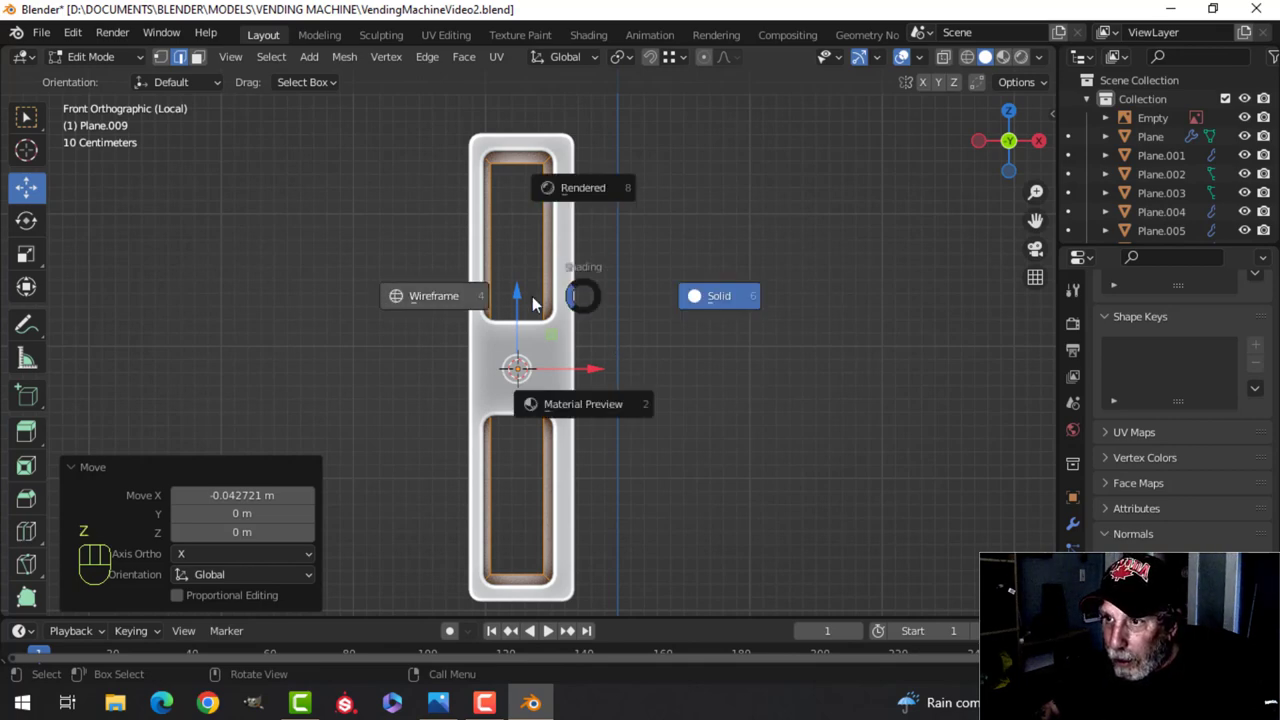
{"action": "left_click", "coordinate": [514, 294]}
{"action": "key", "text": "alt+a"}
{"action": "key", "text": "b"}
{"action": "left_click_drag", "start_coordinate": [478, 155], "coordinate": [581, 175]}
{"action": "left_click_drag", "start_coordinate": [516, 113], "coordinate": [516, 107]}
Lower the bottom end of the rectangular ring by about 0.036 m along Z and return to solid shading
{"action": "middle_click_drag", "start_coordinate": [614, 352], "coordinate": [600, 228], "text": "shift"}
{"action": "key", "text": "alt+a"}
{"action": "key", "text": "b"}
{"action": "left_click_drag", "start_coordinate": [377, 406], "coordinate": [593, 503]}
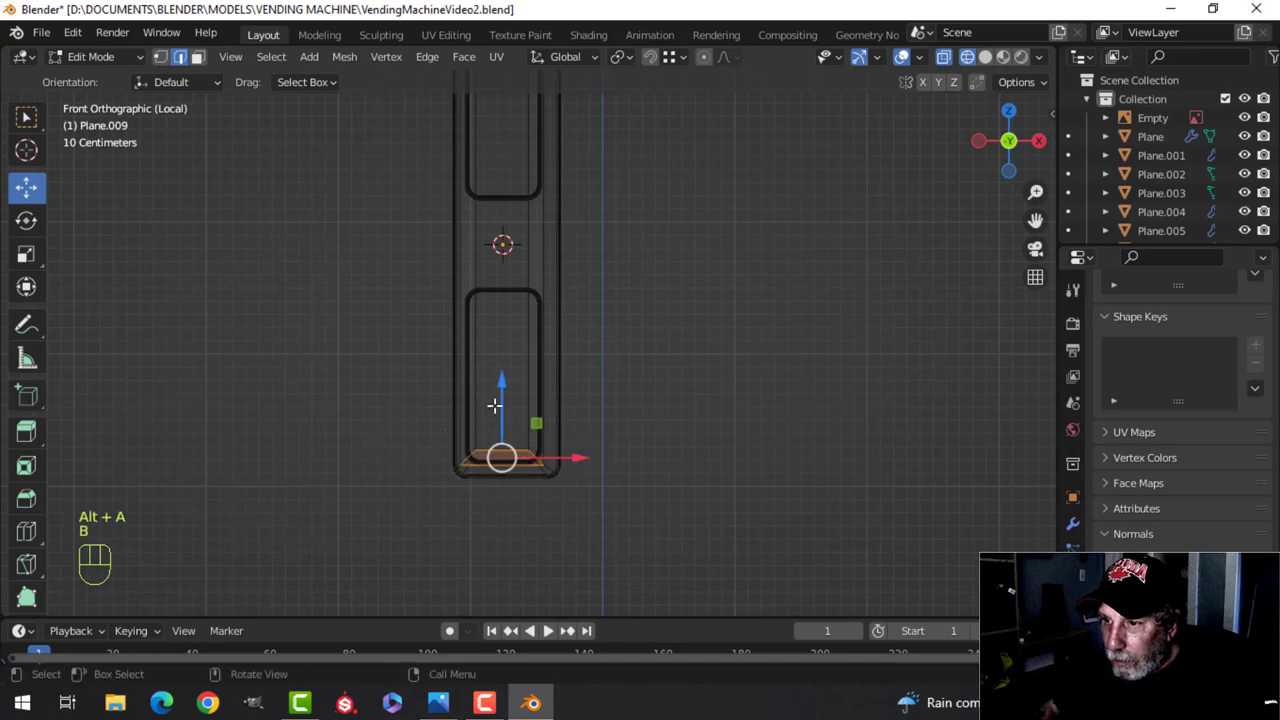
{"action": "left_click_drag", "start_coordinate": [504, 387], "coordinate": [508, 393]}
{"action": "key", "text": "z"}
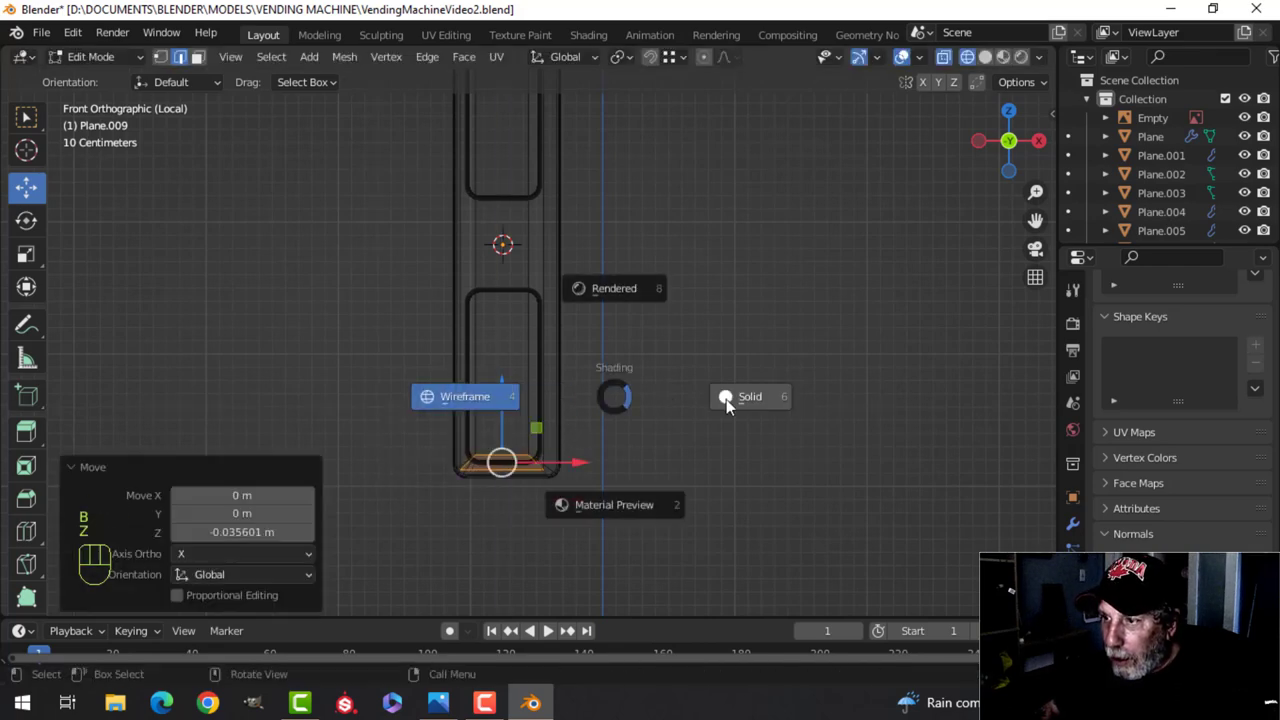
{"action": "left_click", "coordinate": [723, 397]}
{"action": "key", "text": "alt+a"}
Move the whole rectangular ring along Y against the back of the two-window frame
{"action": "middle_click_drag", "start_coordinate": [606, 371], "coordinate": [708, 427]}
{"action": "scroll", "coordinate": [660, 403], "scroll_direction": "up", "scroll_amount": 3}
{"action": "key", "text": "a"}
{"action": "left_click_drag", "start_coordinate": [525, 396], "coordinate": [580, 393]}
{"action": "middle_click_drag", "start_coordinate": [580, 393], "coordinate": [748, 340]}
{"action": "key", "text": "Tab"}
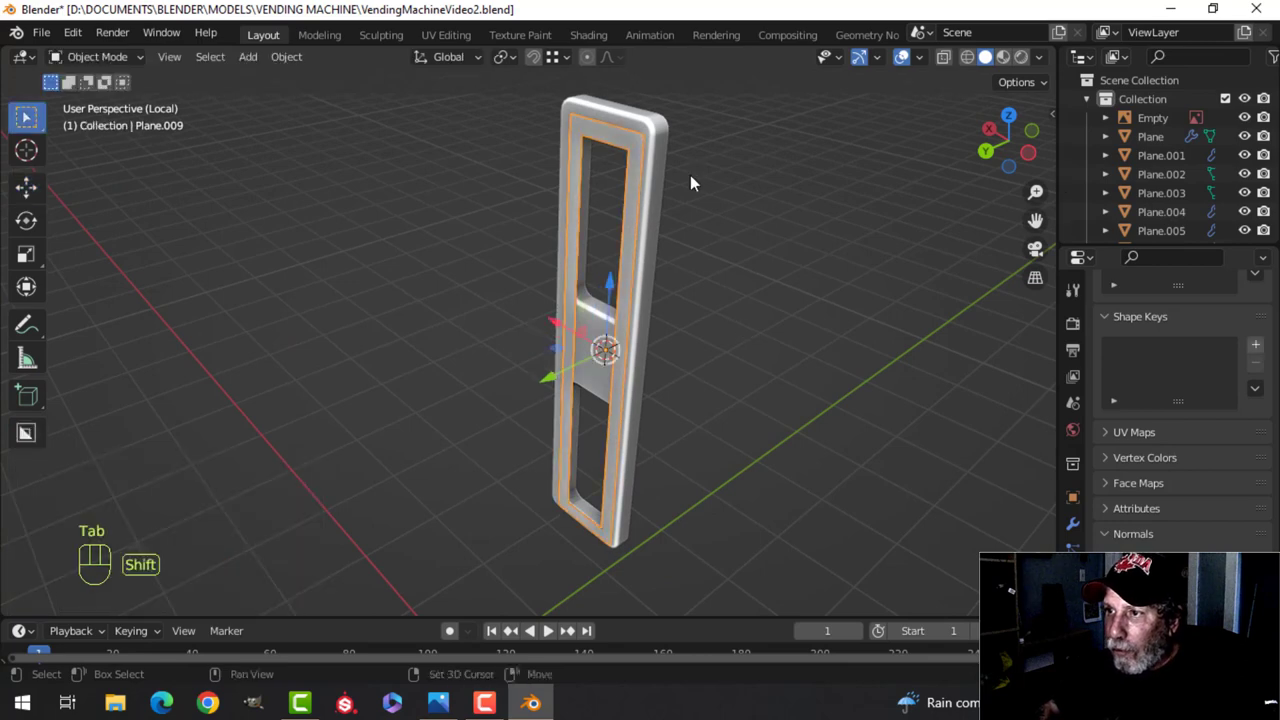
Open the two-window frame for mesh editing in face select mode with nothing selected
{"action": "middle_click_drag", "start_coordinate": [690, 175], "coordinate": [706, 243], "text": "shift"}
{"action": "left_click", "coordinate": [651, 188]}
{"action": "key", "text": "Tab"}
{"action": "scroll", "coordinate": [669, 195], "scroll_direction": "up", "scroll_amount": 3}
{"action": "key", "text": "alt+a"}
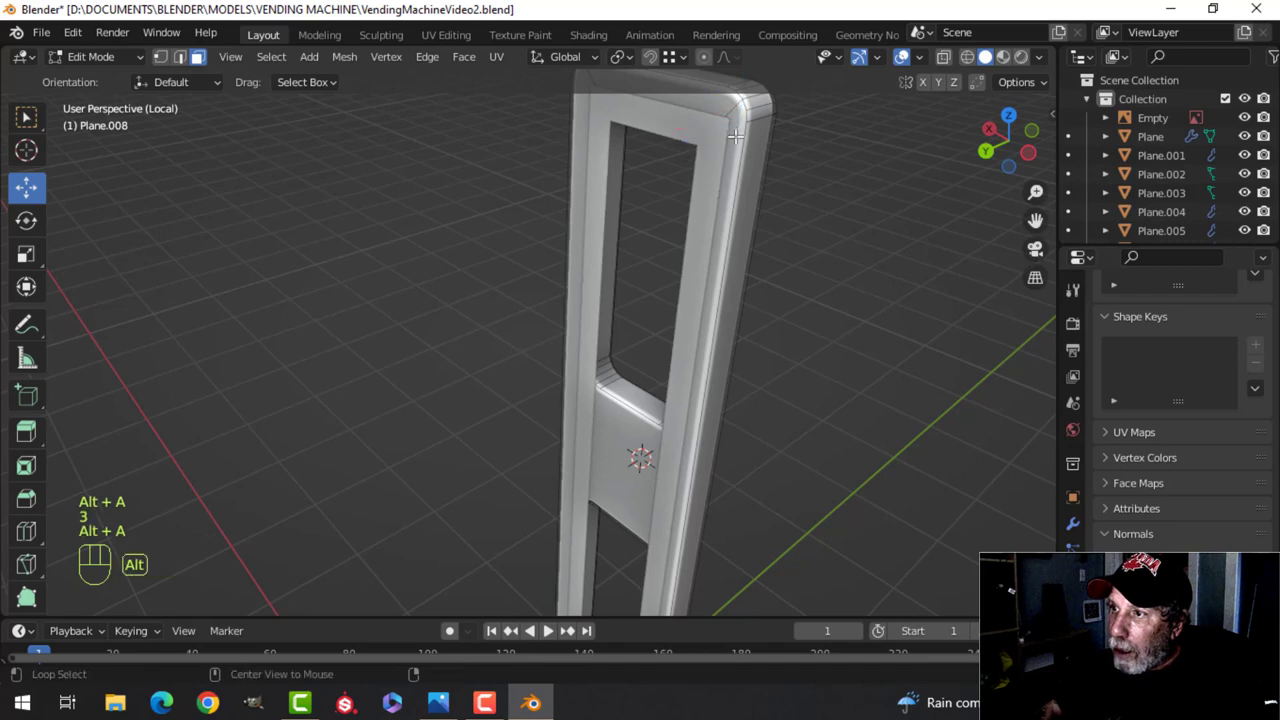
{"action": "middle_click_drag", "start_coordinate": [735, 135], "coordinate": [731, 240], "text": "shift"}
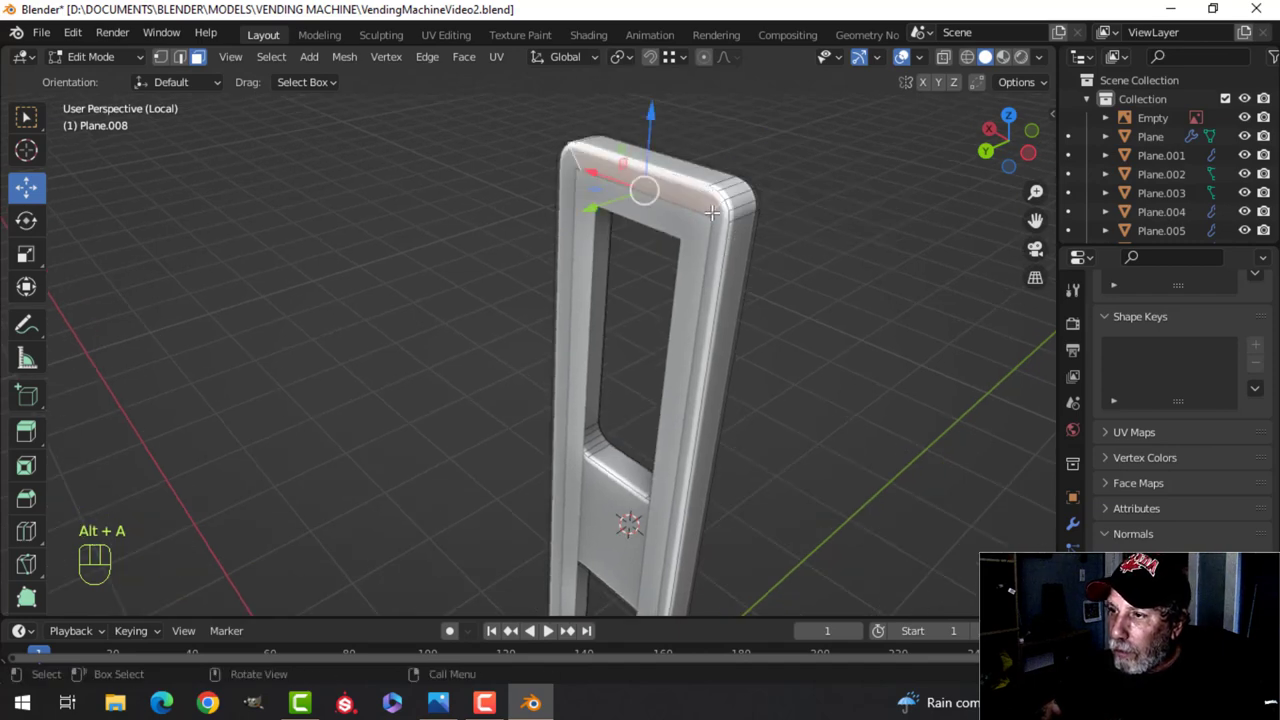
{"action": "key", "text": "alt+a"}
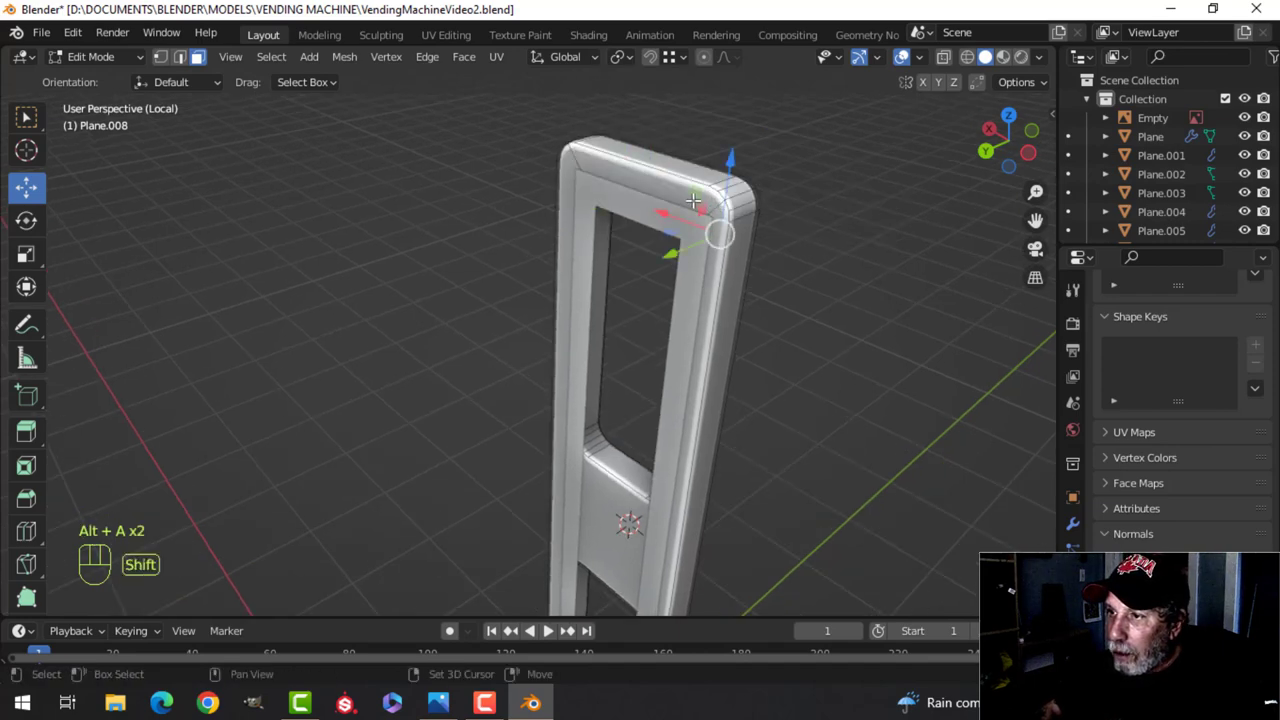
{"action": "left_click", "coordinate": [567, 192], "text": "shift"}
{"action": "scroll", "coordinate": [640, 350], "scroll_direction": "down", "scroll_amount": 1}
{"action": "middle_click_drag", "start_coordinate": [650, 372], "coordinate": [714, 202], "text": "shift"}
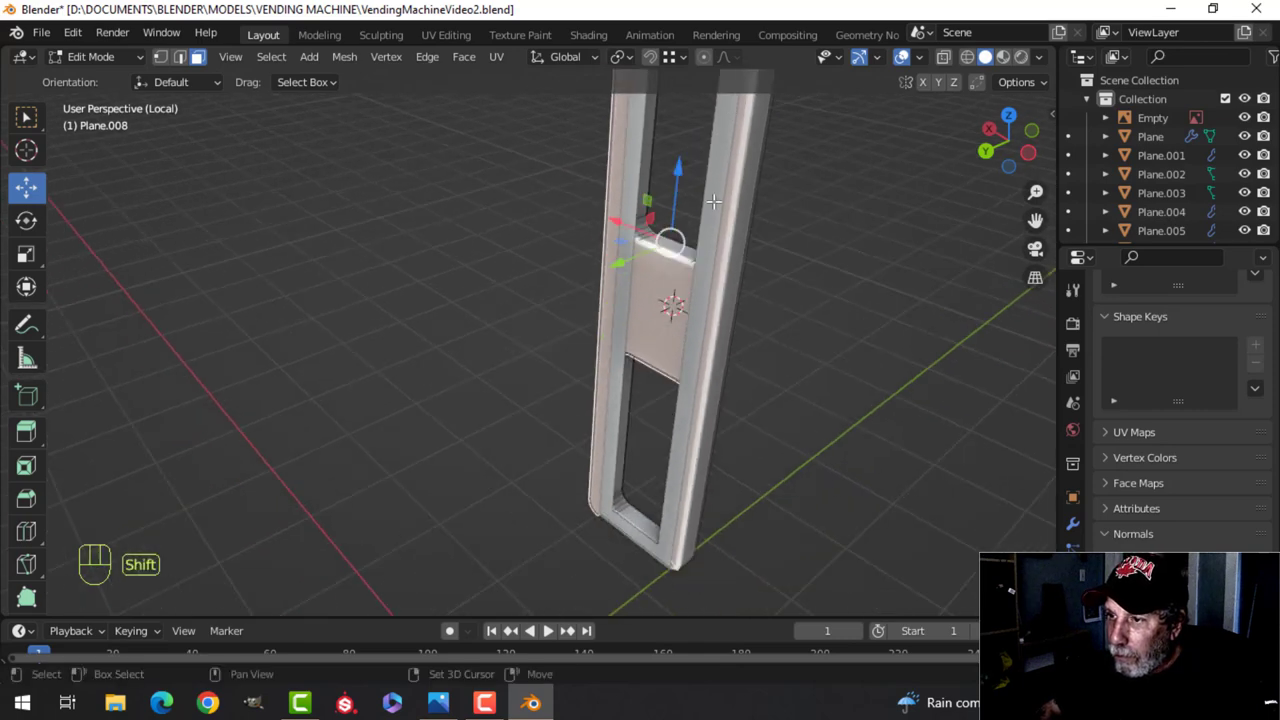
{"action": "left_click", "coordinate": [666, 314], "text": "shift"}
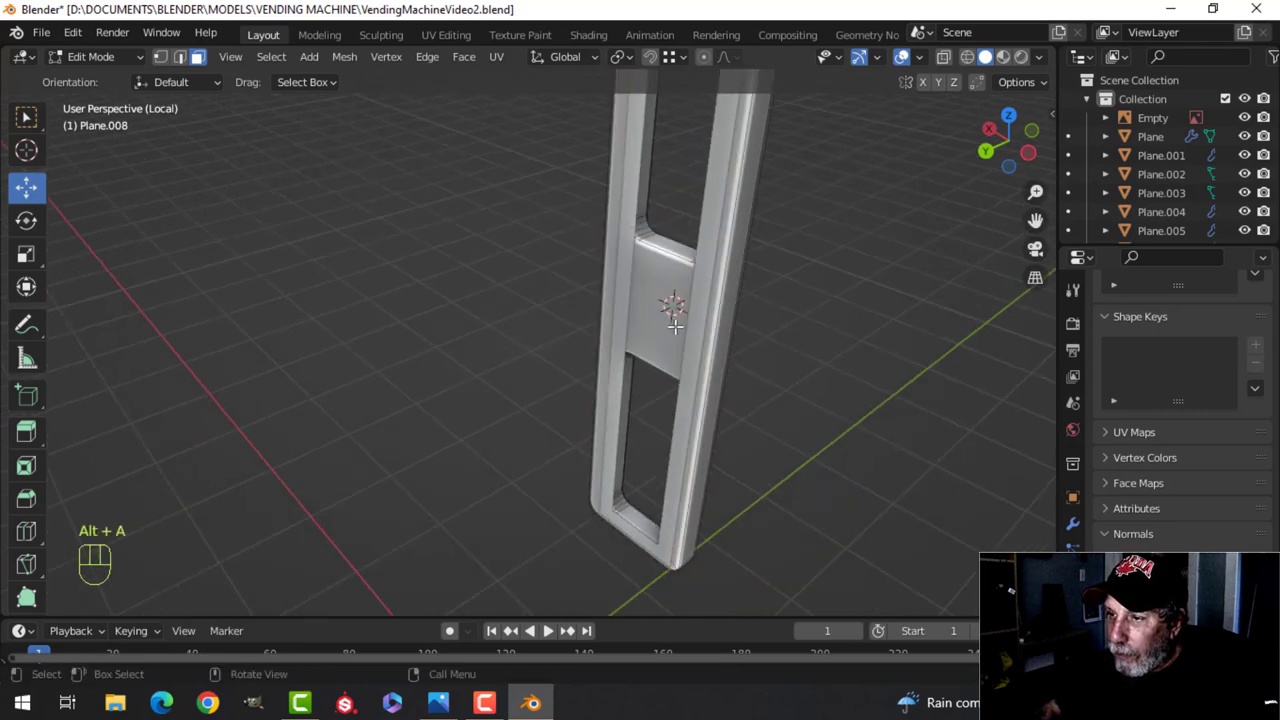
Delete the back faces of the two-window frame, picking them from the side in wireframe, and return to solid shading
{"action": "middle_click_drag", "start_coordinate": [675, 325], "coordinate": [600, 277]}
{"action": "key", "text": "KP_3"}
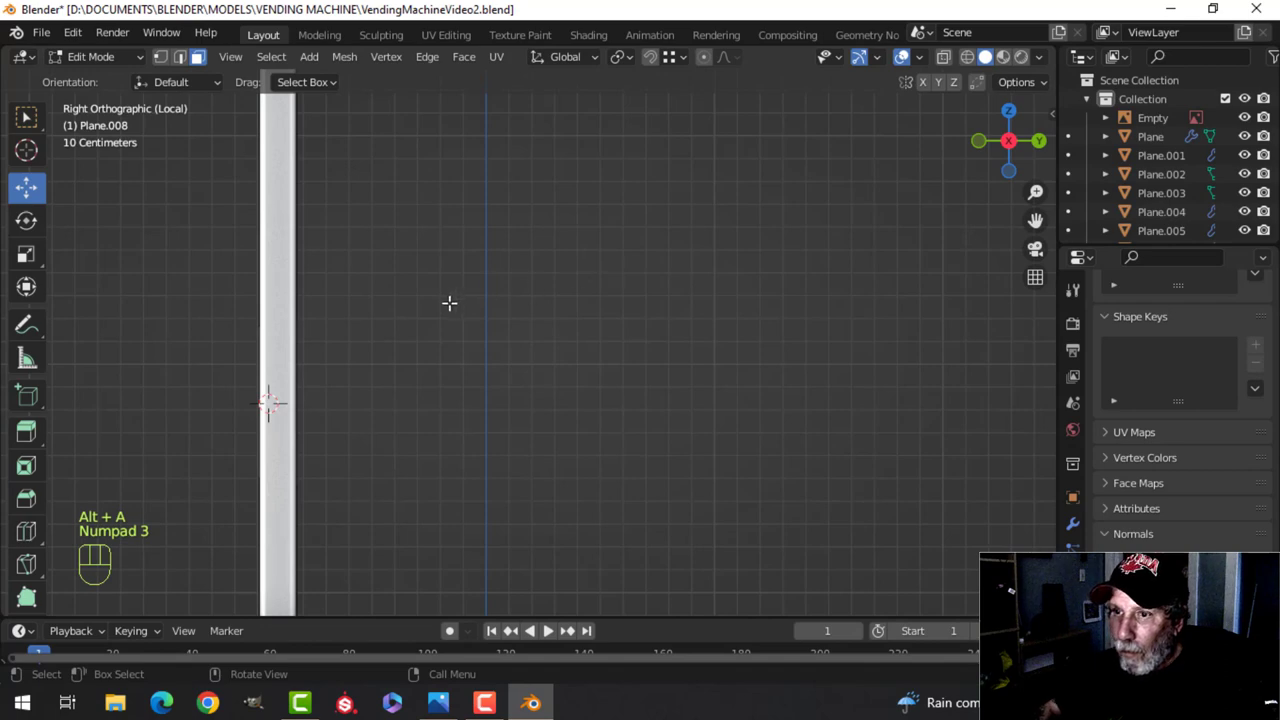
{"action": "scroll", "coordinate": [449, 303], "scroll_direction": "down", "scroll_amount": 3}
{"action": "key", "text": "z"}
{"action": "left_click", "coordinate": [346, 306]}
{"action": "middle_click_drag", "start_coordinate": [346, 306], "coordinate": [411, 260], "text": "shift"}
{"action": "key", "text": "b"}
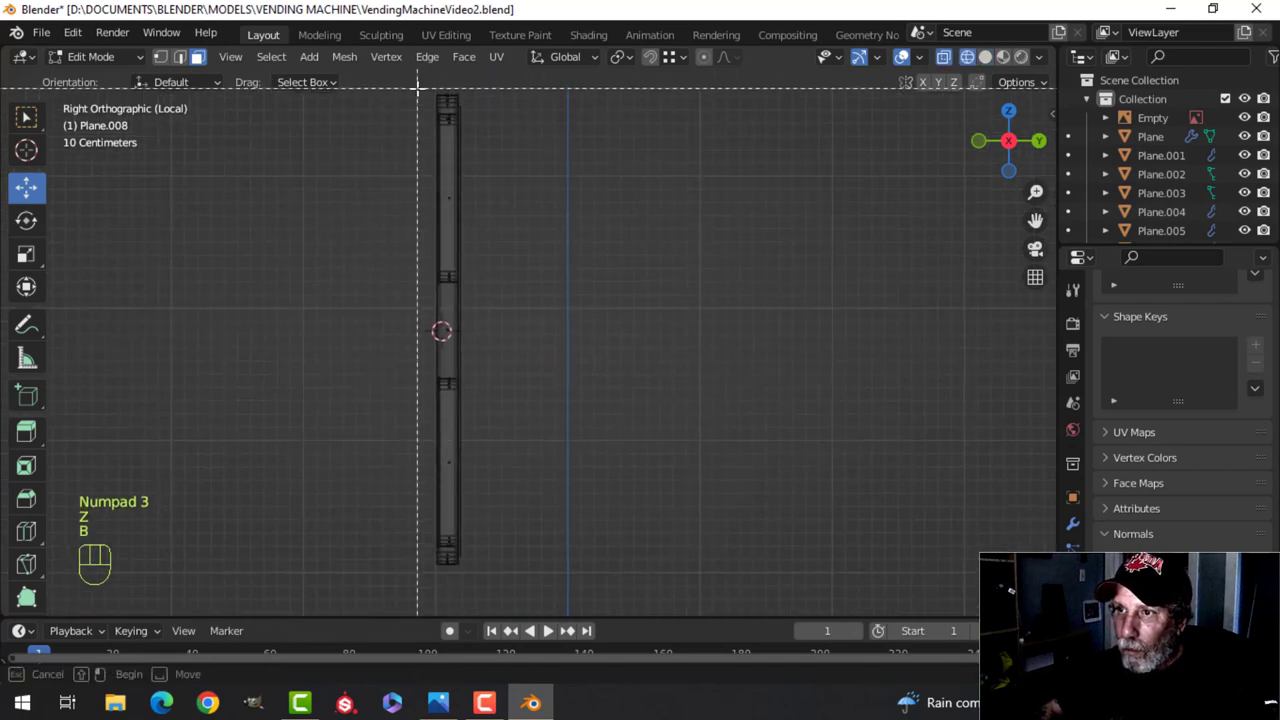
{"action": "left_click_drag", "start_coordinate": [449, 220], "coordinate": [453, 569]}
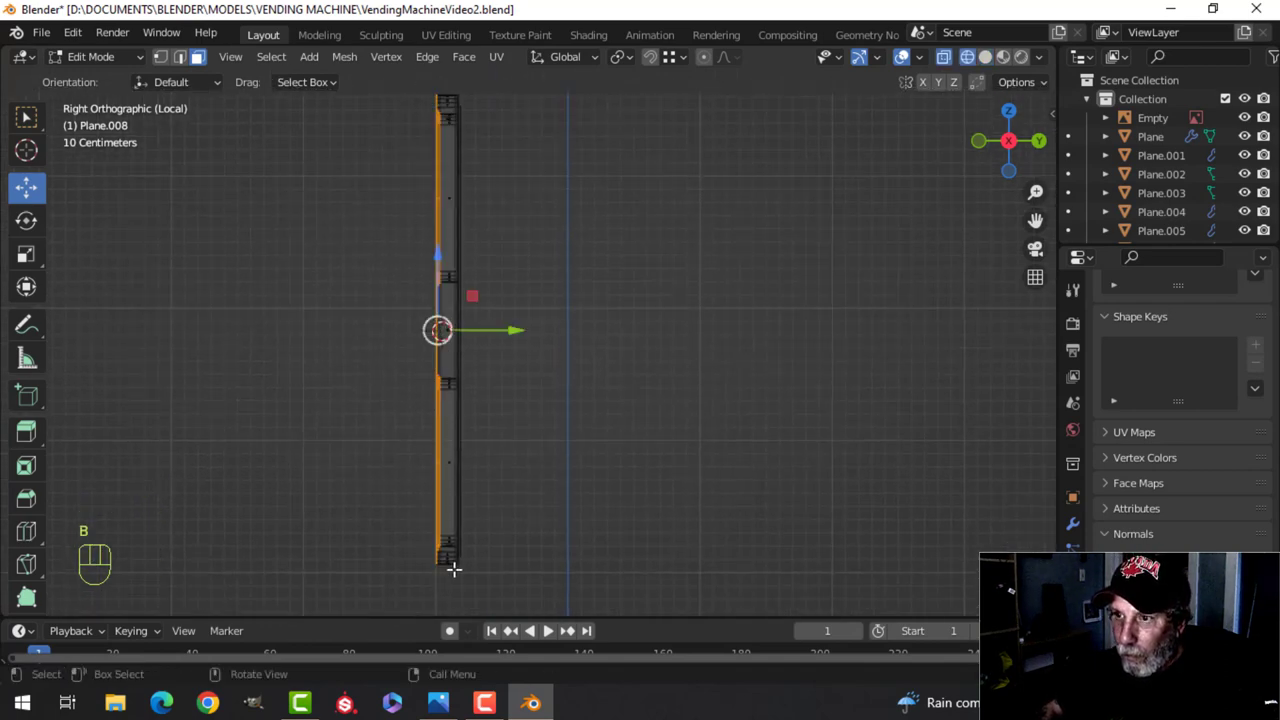
{"action": "mouse_move", "coordinate": [545, 373]}
{"action": "middle_mouse_down", "text": "shift"}
{"action": "mouse_move", "coordinate": [569, 434]}
{"action": "mouse_move", "coordinate": [657, 466]}
{"action": "mouse_move", "coordinate": [631, 466]}
{"action": "mouse_move", "coordinate": [628, 397]}
{"action": "mouse_move", "coordinate": [493, 372]}
{"action": "mouse_move", "coordinate": [600, 371]}
{"action": "mouse_move", "coordinate": [469, 337]}
{"action": "mouse_move", "coordinate": [417, 340]}
{"action": "mouse_move", "coordinate": [440, 352]}
{"action": "middle_mouse_up", "text": "shift"}
{"action": "key", "text": "x"}
{"action": "left_click", "coordinate": [592, 376]}
{"action": "key", "text": "z"}
{"action": "left_click", "coordinate": [731, 376]}
Switch mesh editing to the rectangular ring and move all of it slightly along Y
{"action": "scroll", "coordinate": [469, 337], "scroll_direction": "up", "scroll_amount": 2}
{"action": "scroll", "coordinate": [450, 370], "scroll_direction": "down", "scroll_amount": 3}
{"action": "middle_click_drag", "start_coordinate": [457, 381], "coordinate": [526, 455], "text": "shift"}
{"action": "key", "text": "Tab"}
{"action": "left_click", "coordinate": [586, 247]}
{"action": "key", "text": "Tab"}
{"action": "key", "text": "a"}
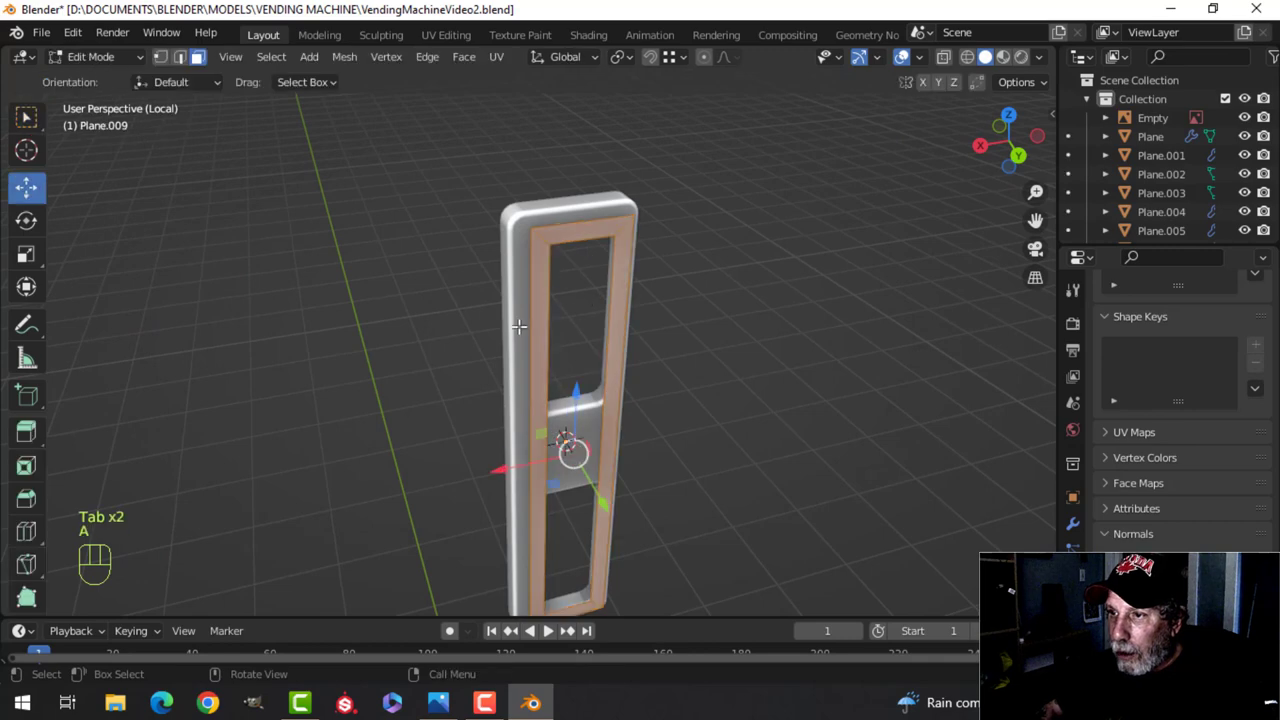
{"action": "middle_click_drag", "start_coordinate": [519, 327], "coordinate": [637, 367]}
{"action": "left_click_drag", "start_coordinate": [636, 442], "coordinate": [620, 426]}
{"action": "middle_click_drag", "start_coordinate": [620, 426], "coordinate": [660, 357]}
Extrude the ring's faces a short distance along Y and delete the extruded end faces
{"action": "key", "text": "e"}
{"action": "right_click", "coordinate": [679, 437]}
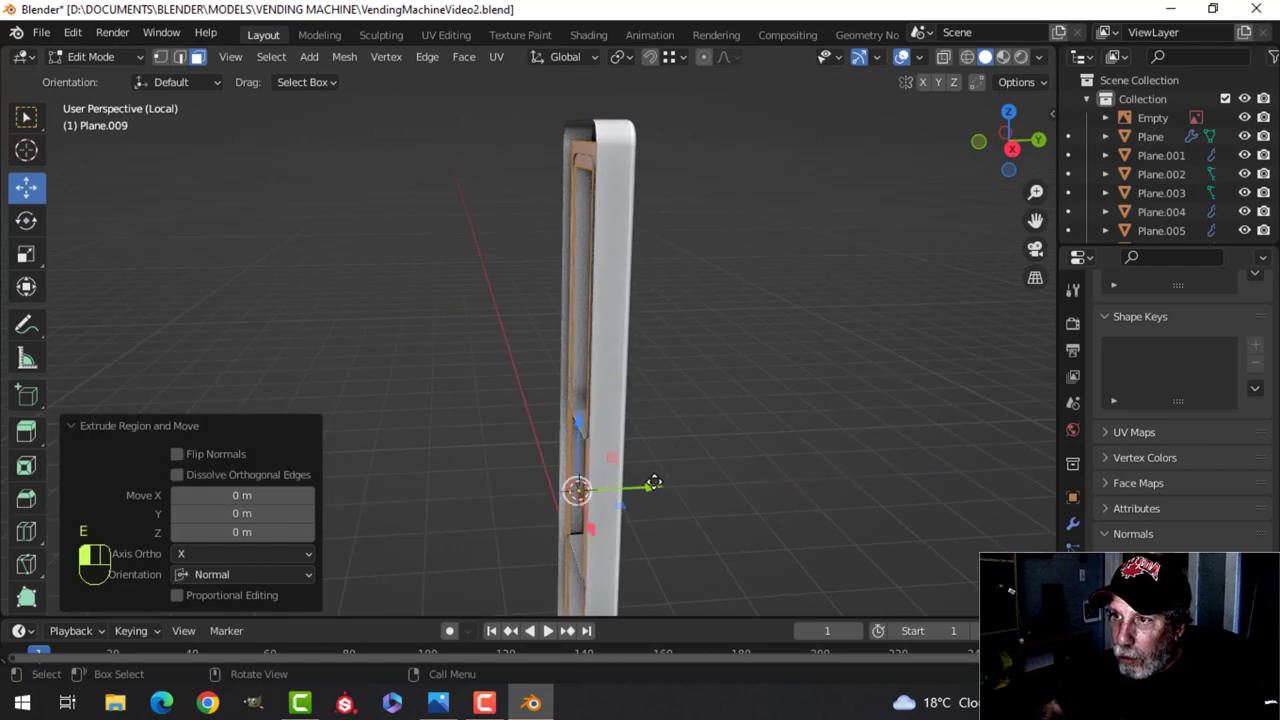
{"action": "left_click_drag", "start_coordinate": [654, 482], "coordinate": [634, 482]}
{"action": "key", "text": "x"}
{"action": "left_click", "coordinate": [588, 483]}
Hide every object except the rectangular ring and reopen it for mesh editing
{"action": "middle_click_drag", "start_coordinate": [622, 400], "coordinate": [663, 366]}
{"action": "key", "text": "Tab"}
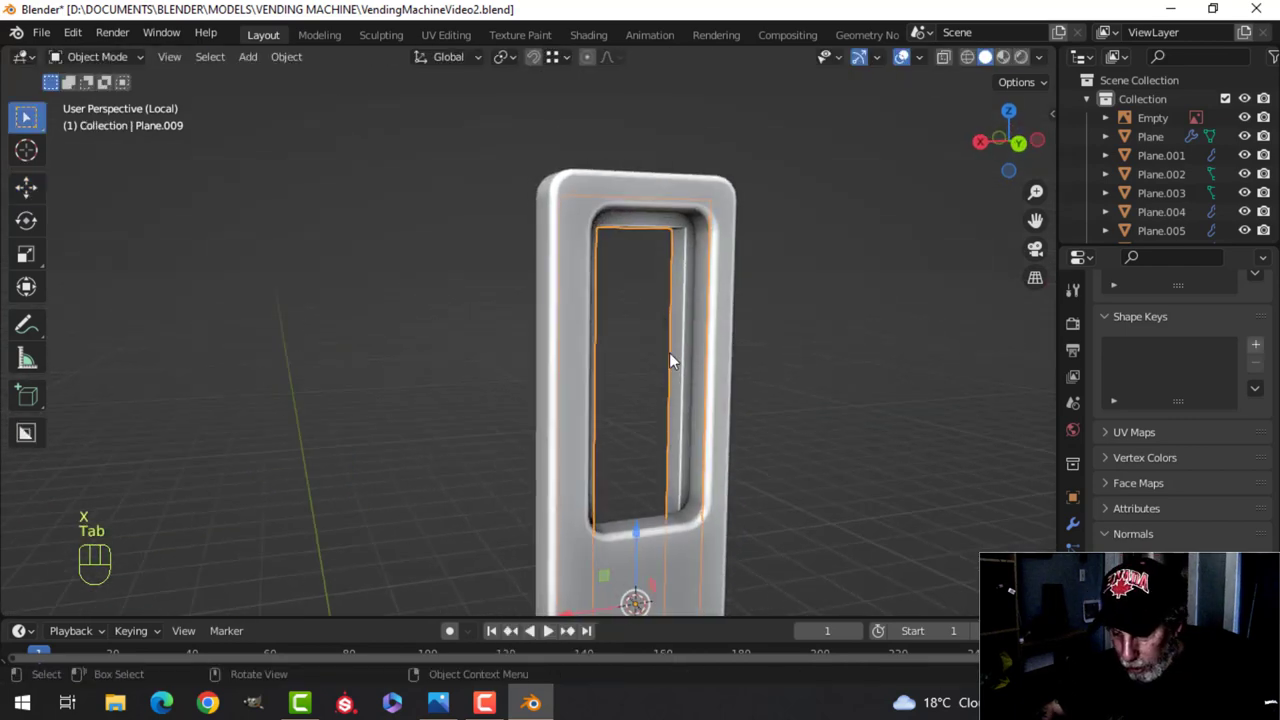
{"action": "key", "text": "shift+h"}
{"action": "key", "text": "Tab"}
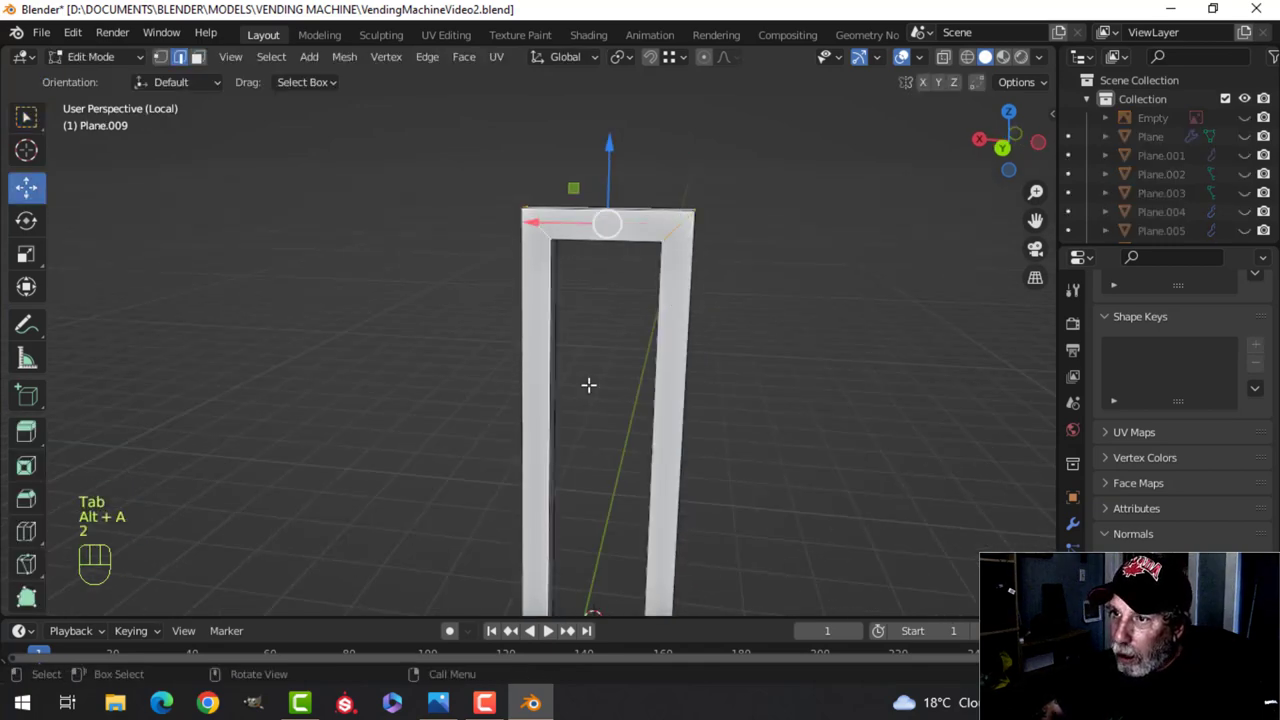
Round the ring's four corners by beveling their edge loops with several segments
{"action": "scroll", "coordinate": [589, 385], "scroll_direction": "down", "scroll_amount": 2}
{"action": "middle_click_drag", "start_coordinate": [596, 368], "coordinate": [602, 170], "text": "shift"}
{"action": "scroll", "coordinate": [598, 300], "scroll_direction": "up", "scroll_amount": 2}
{"action": "middle_click_drag", "start_coordinate": [591, 457], "coordinate": [578, 210], "text": "shift"}
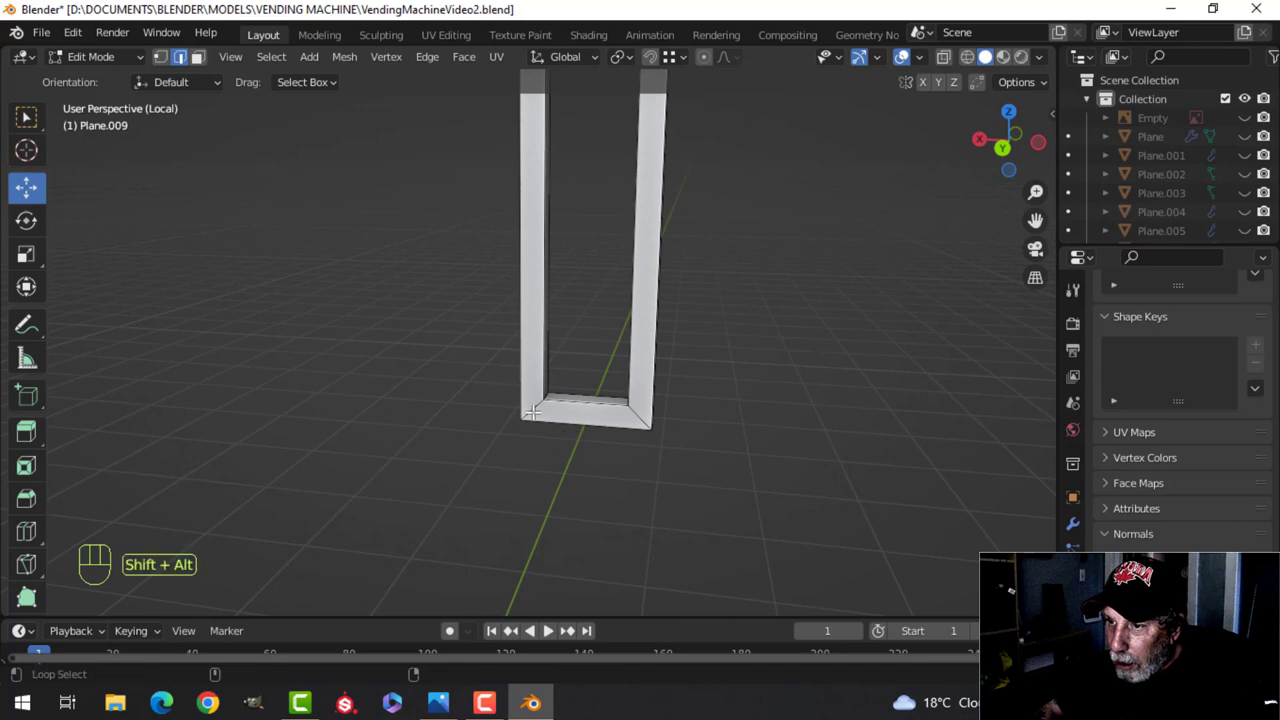
{"action": "middle_click_drag", "start_coordinate": [643, 418], "coordinate": [703, 390]}
{"action": "key", "text": "ctrl+b"}
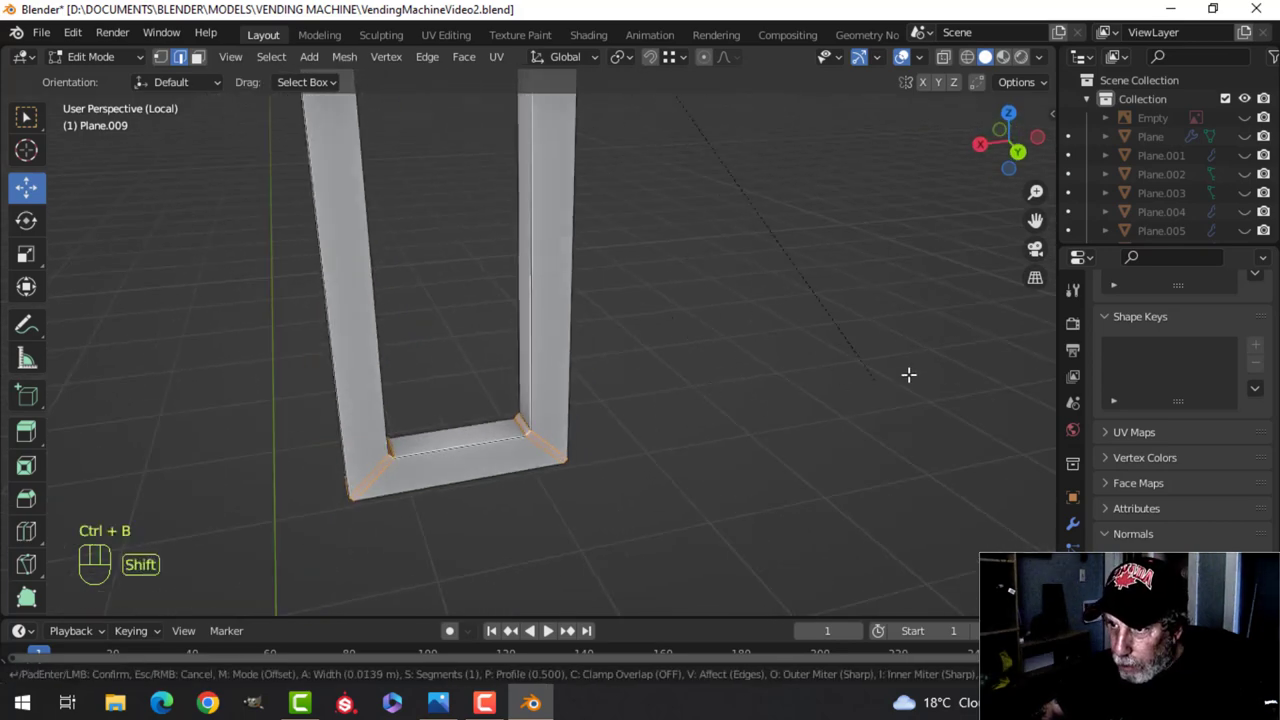
{"action": "left_click", "coordinate": [894, 568]}
{"action": "key", "text": "alt+a"}
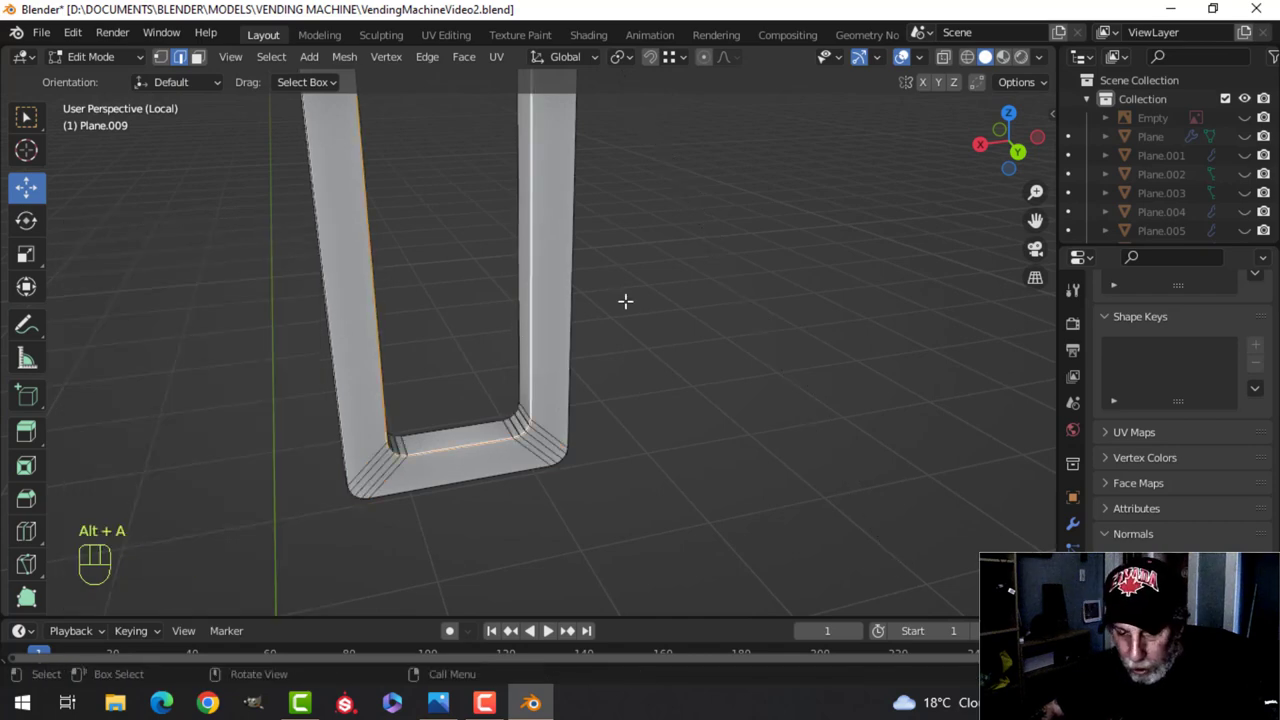
Bevel the ring's inner front edge loop about 0.0127 m with 2 segments, and leave mesh editing and local view
{"action": "key", "text": "ctrl+b"}
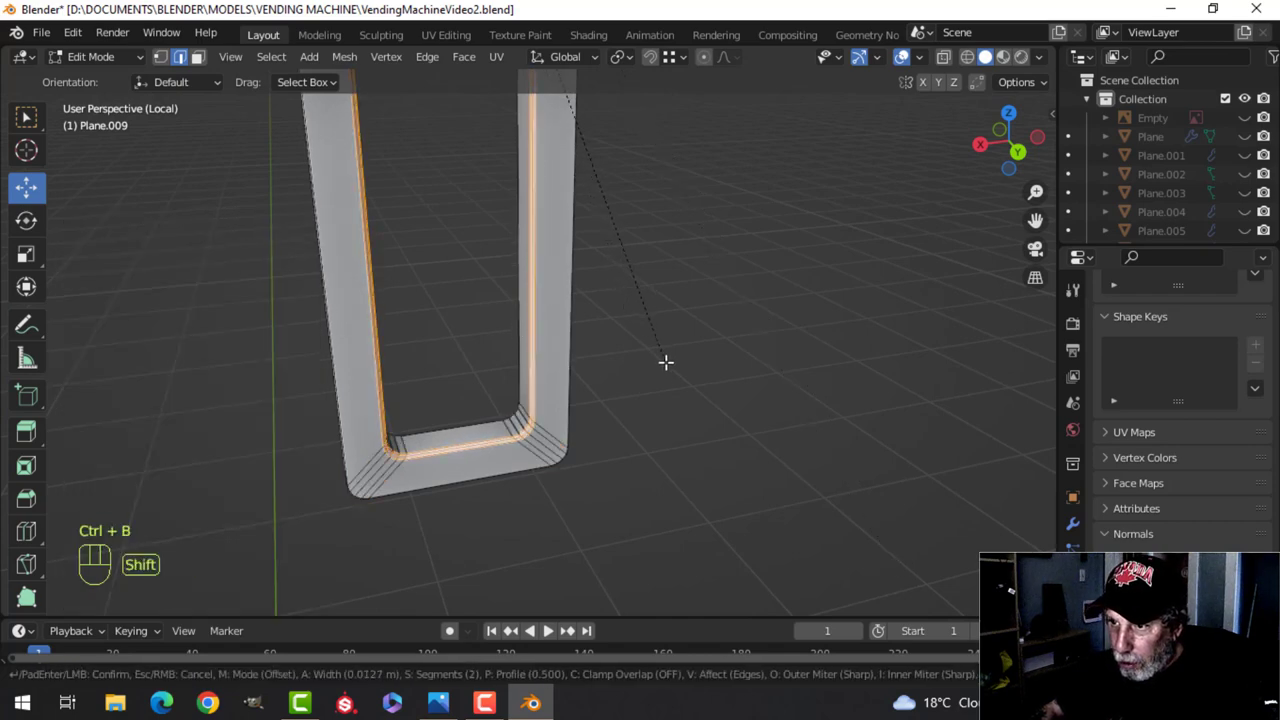
{"action": "left_click", "coordinate": [666, 362]}
{"action": "key", "text": "Tab"}
{"action": "key", "text": "slash"}
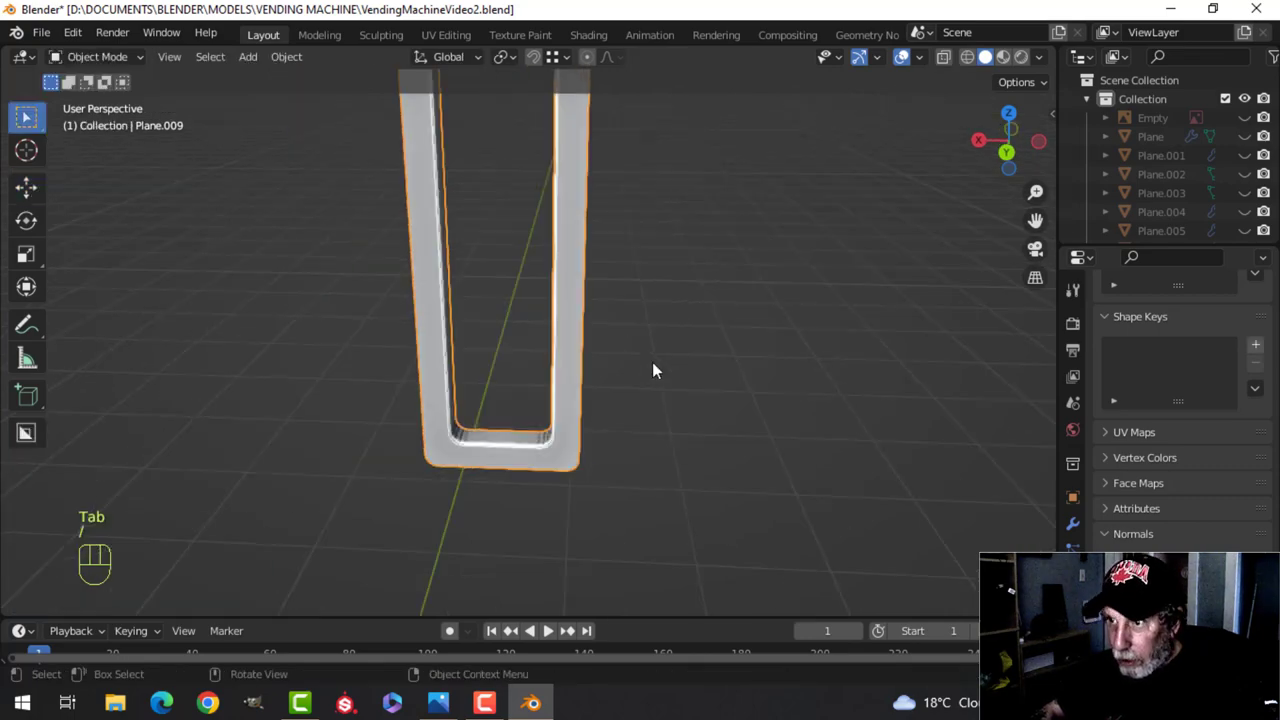
Unhide all the vending machine objects and clear the selection
{"action": "key", "text": "alt+a"}
{"action": "key", "text": "alt+h"}
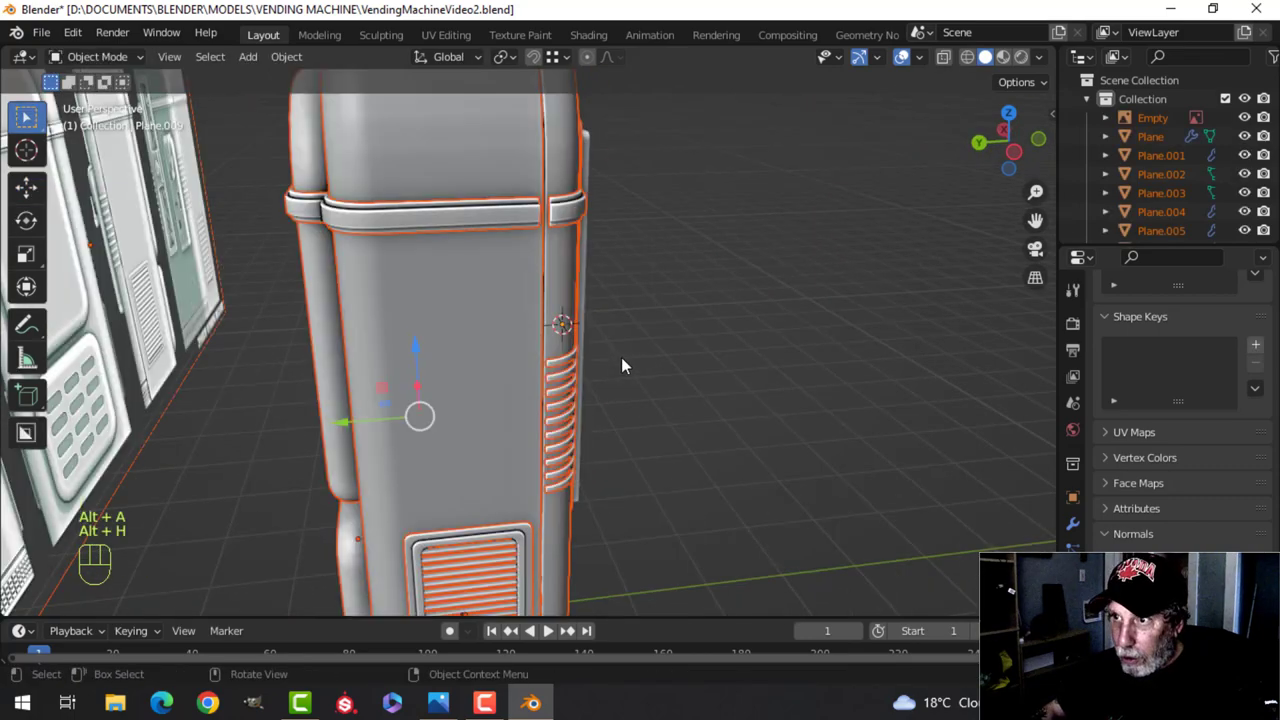
{"action": "key", "text": "alt+a"}
{"action": "middle_click_drag", "start_coordinate": [614, 357], "coordinate": [565, 248]}
Open the ring and the two-window frame together for mesh editing and rotate all of their geometry 180° about Z
{"action": "key", "text": "Tab"}
{"action": "key", "text": "a"}
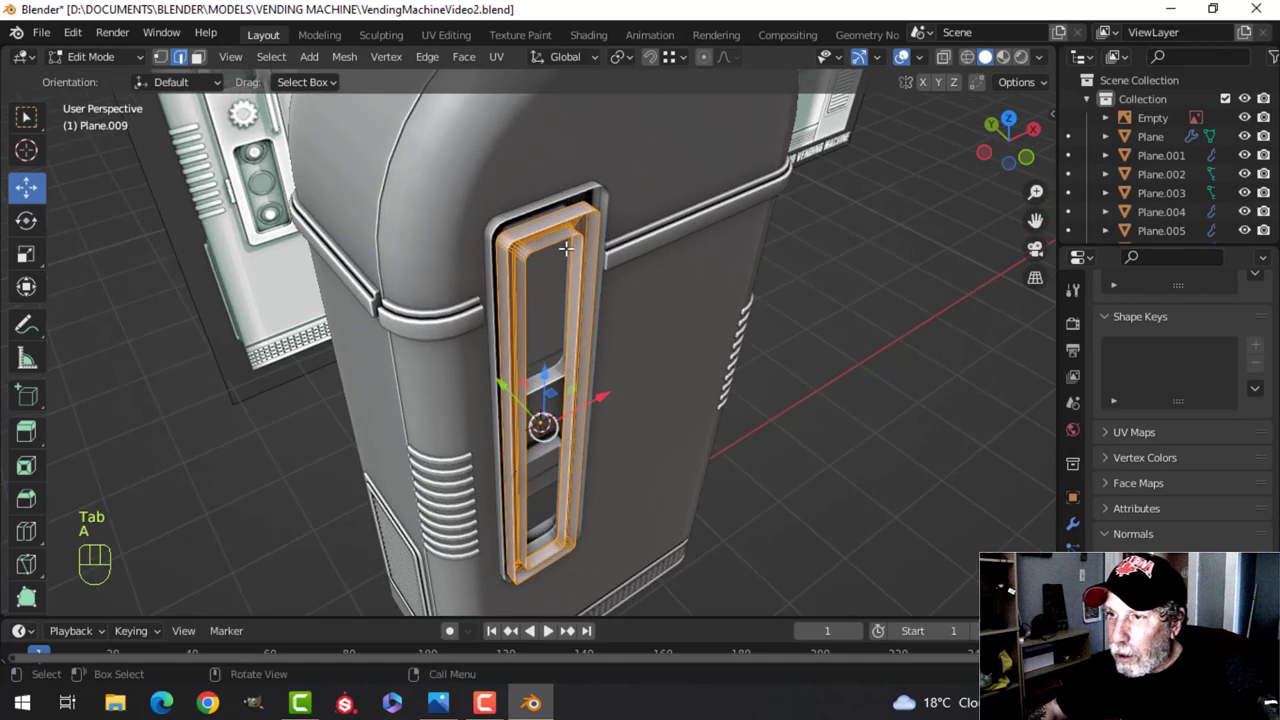
{"action": "key", "text": "Tab"}
{"action": "left_click", "coordinate": [556, 207]}
{"action": "key", "text": "Tab"}
{"action": "key", "text": "a"}
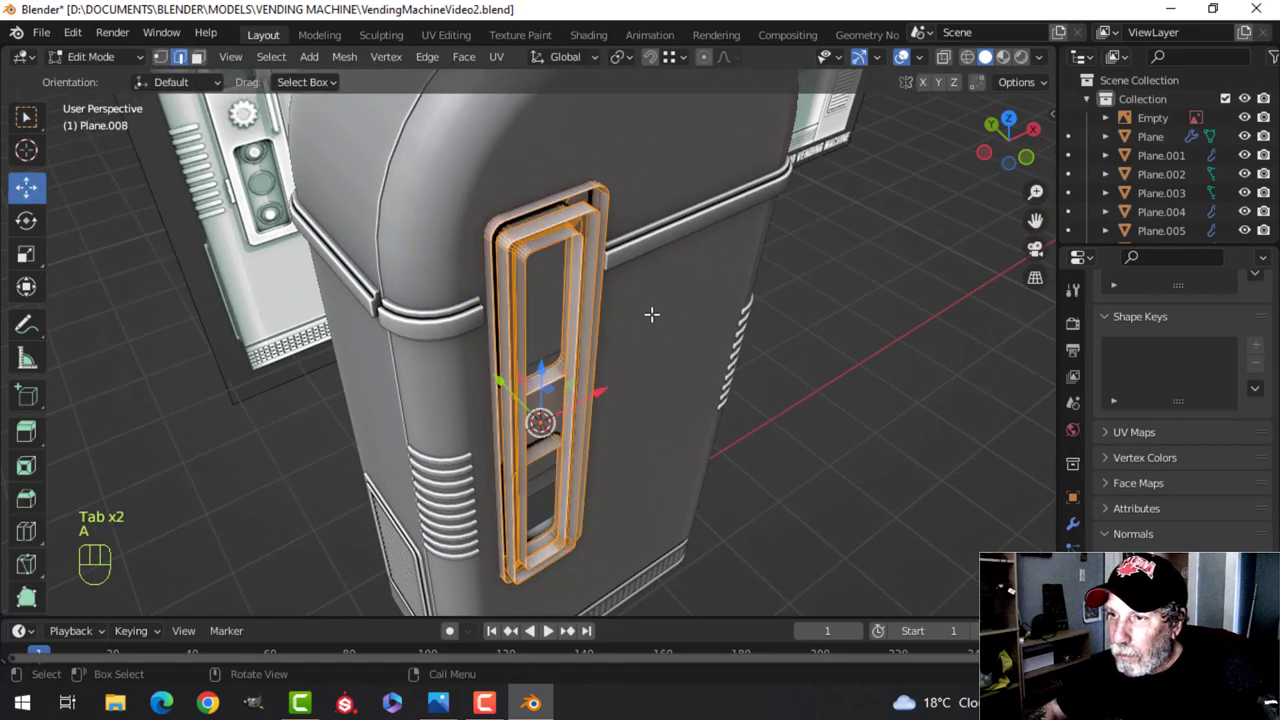
{"action": "middle_click_drag", "start_coordinate": [651, 311], "coordinate": [634, 311]}
{"action": "type", "text": "rz"}
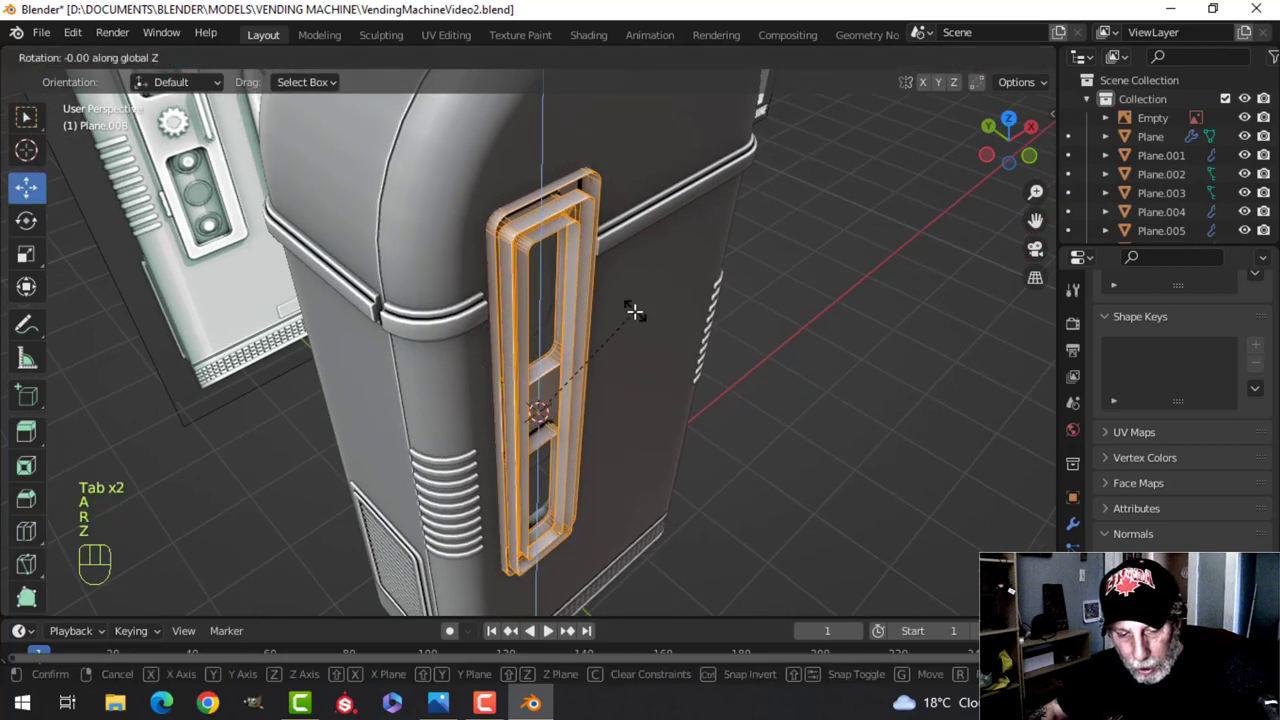
{"action": "type", "text": "18"}
{"action": "type", "text": "0"}
{"action": "key", "text": "Return"}
Move the frame and ring together about 0.064 m along X in front view
{"action": "middle_click_drag", "start_coordinate": [634, 309], "coordinate": [557, 280]}
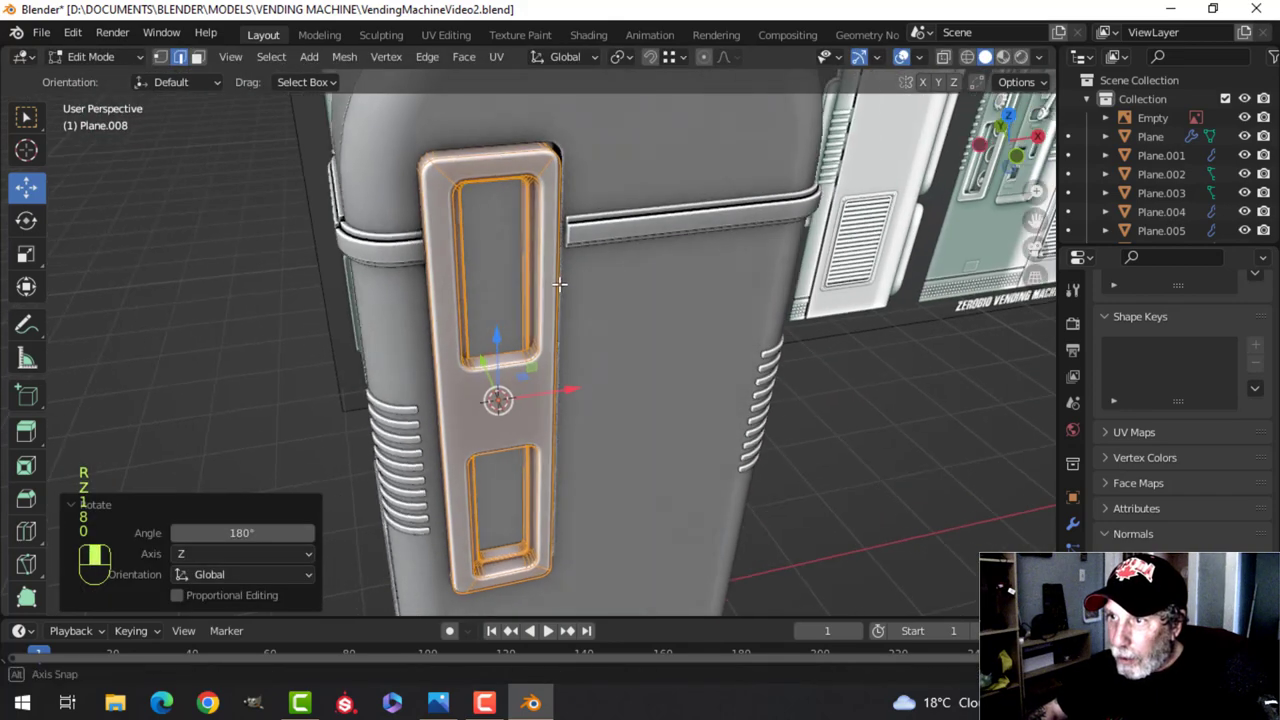
{"action": "key", "text": "KP_1"}
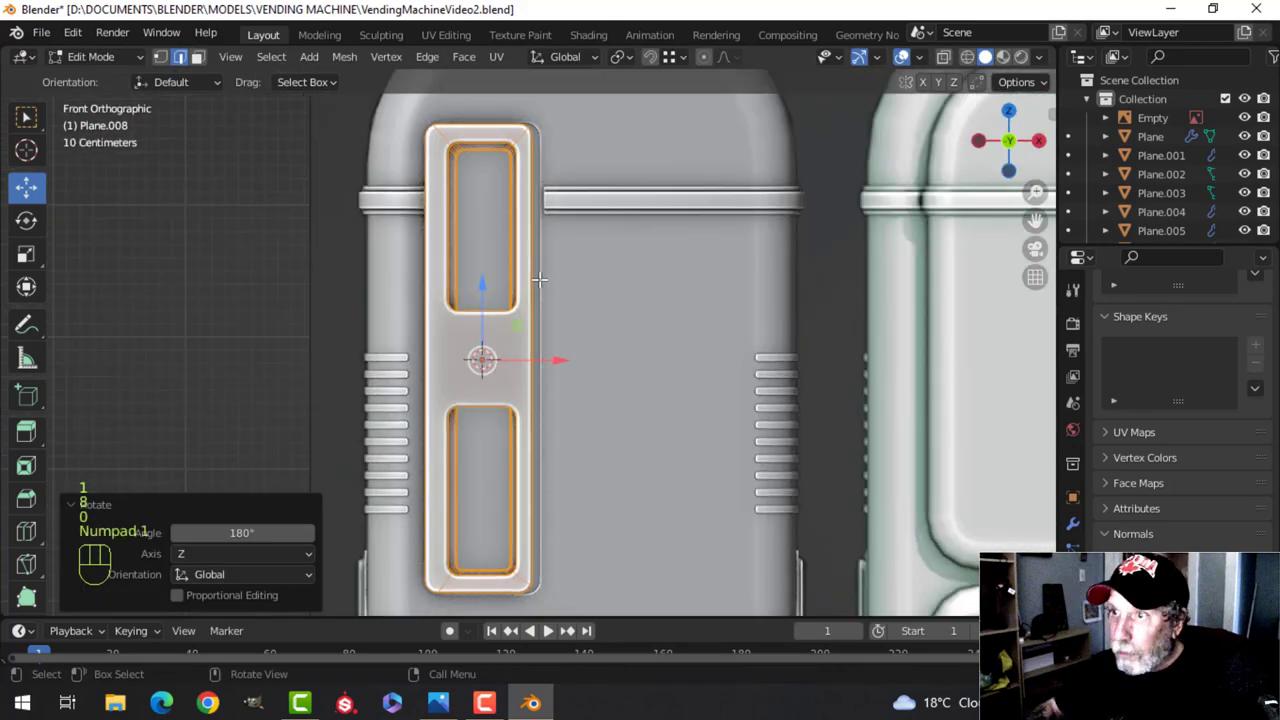
{"action": "key", "text": "g"}
{"action": "key", "text": "x"}
{"action": "left_click", "coordinate": [563, 360]}
Move the frame and ring along Y closer into the machine's front, and leave mesh editing with nothing selected
{"action": "middle_click_drag", "start_coordinate": [563, 360], "coordinate": [609, 382]}
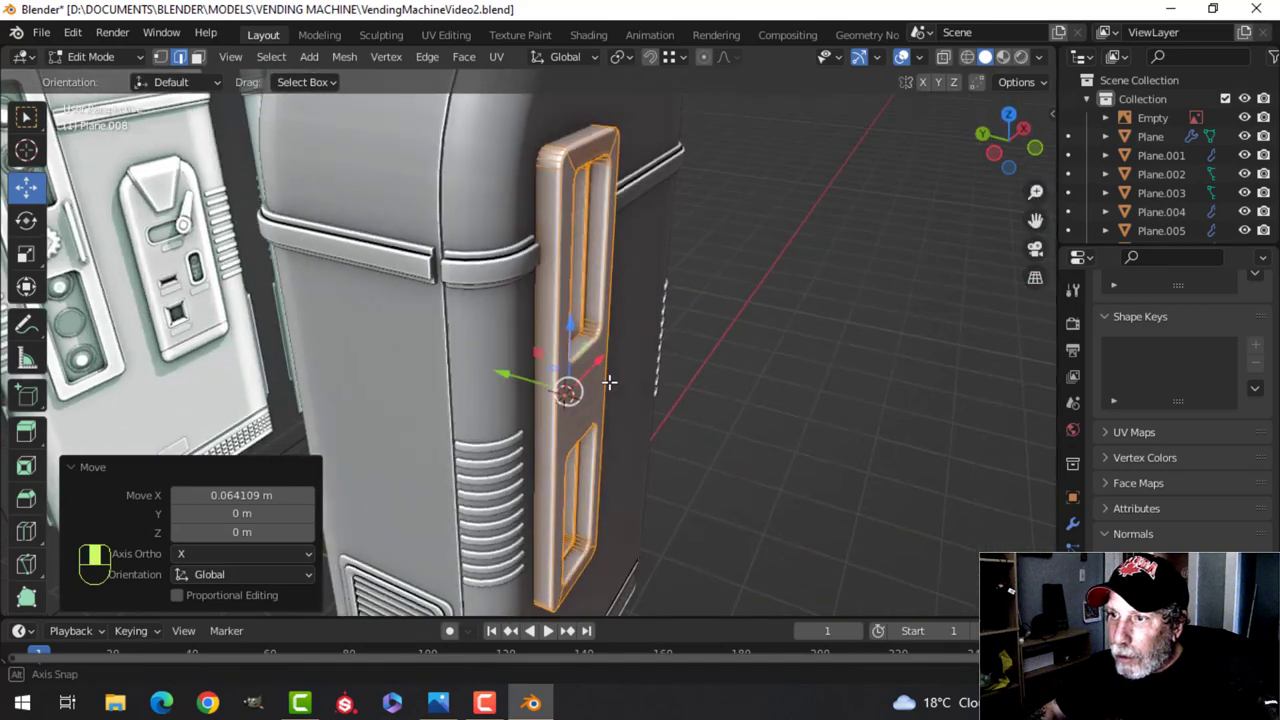
{"action": "key", "text": "g"}
{"action": "key", "text": "y"}
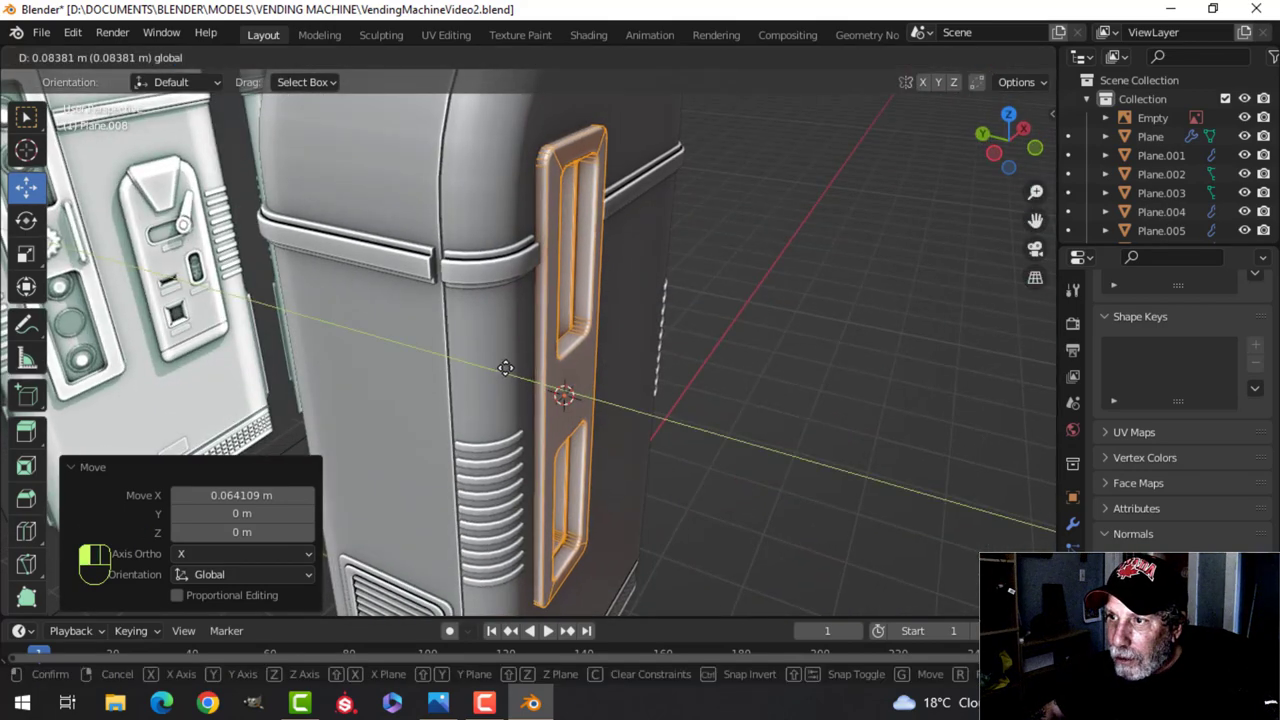
{"action": "left_click", "coordinate": [581, 354]}
{"action": "key", "text": "alt+a"}
{"action": "middle_click_drag", "start_coordinate": [581, 354], "coordinate": [498, 280]}
{"action": "key", "text": "Tab"}
{"action": "key", "text": "alt+a"}
Shift the rectangular ring slightly along X to centre it behind the frame's windows
{"action": "scroll", "coordinate": [541, 315], "scroll_direction": "up", "scroll_amount": 3}
{"action": "middle_click_drag", "start_coordinate": [498, 280], "coordinate": [532, 384]}
{"action": "scroll", "coordinate": [537, 310], "scroll_direction": "down", "scroll_amount": 1}
{"action": "key", "text": "KP_1"}
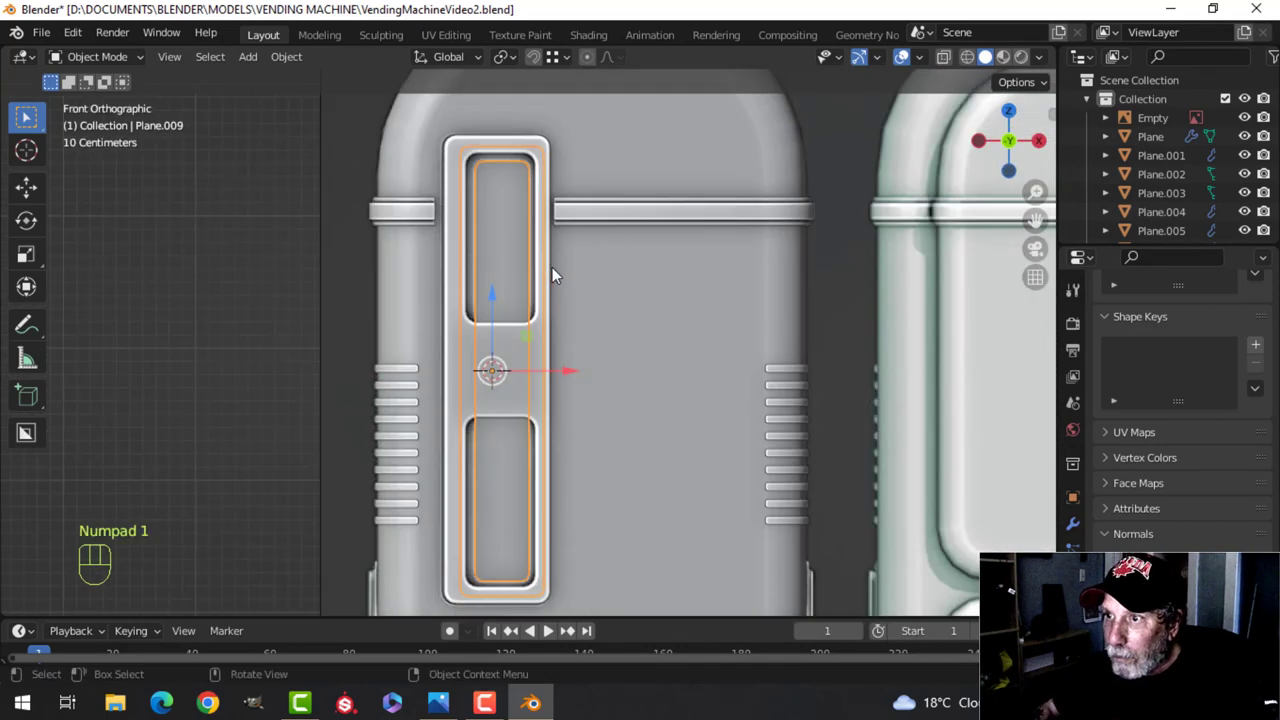
{"action": "left_click_drag", "start_coordinate": [559, 374], "coordinate": [561, 374]}
{"action": "key", "text": "alt+a"}
Snap the 3D cursor to the centre of the rectangular ring's mesh
{"action": "middle_click_drag", "start_coordinate": [506, 303], "coordinate": [528, 362]}
{"action": "scroll", "coordinate": [528, 325], "scroll_direction": "down", "scroll_amount": 2}
{"action": "scroll", "coordinate": [507, 308], "scroll_direction": "up", "scroll_amount": 2}
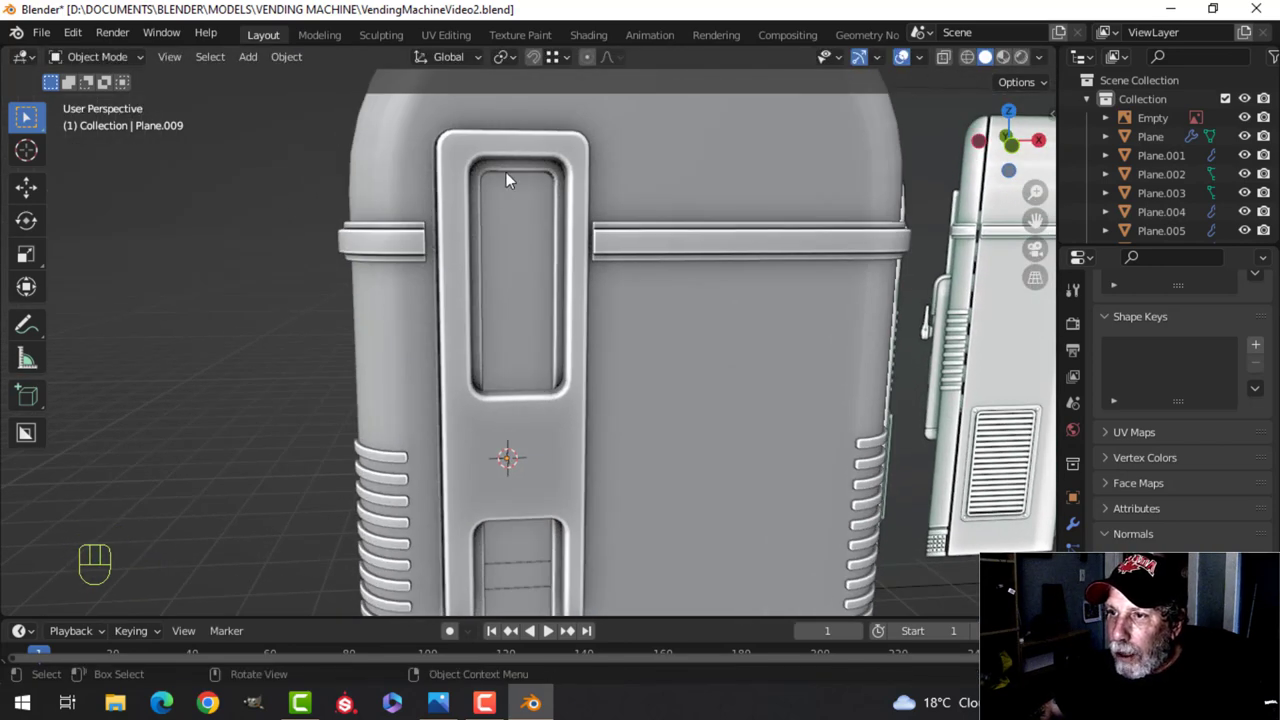
{"action": "key", "text": "Tab"}
{"action": "key", "text": "a"}
{"action": "key", "text": "shift+s"}
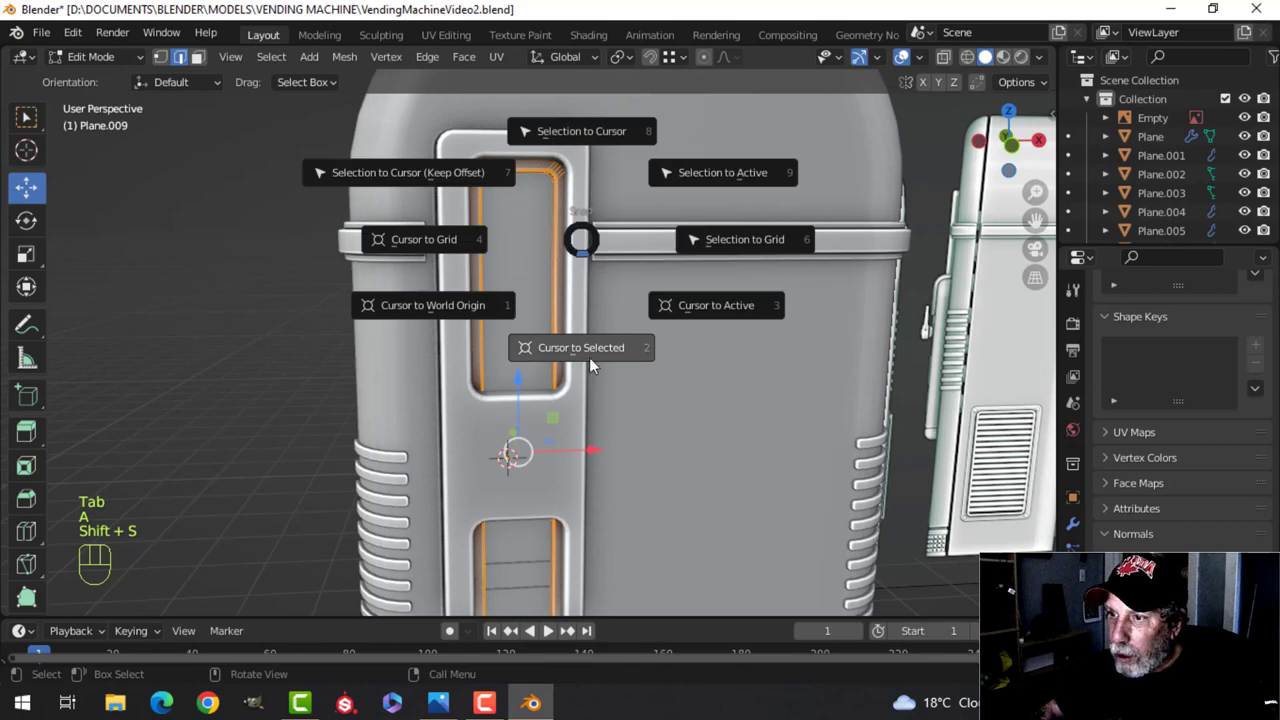
{"action": "left_click", "coordinate": [589, 357]}
{"action": "key", "text": "Tab"}
Add a plane at the 3D cursor and scale its mesh down to about the width of the frame's windows
{"action": "middle_click", "coordinate": [654, 320], "text": "alt"}
{"action": "key", "text": "alt+a"}
{"action": "key", "text": "shift+a"}
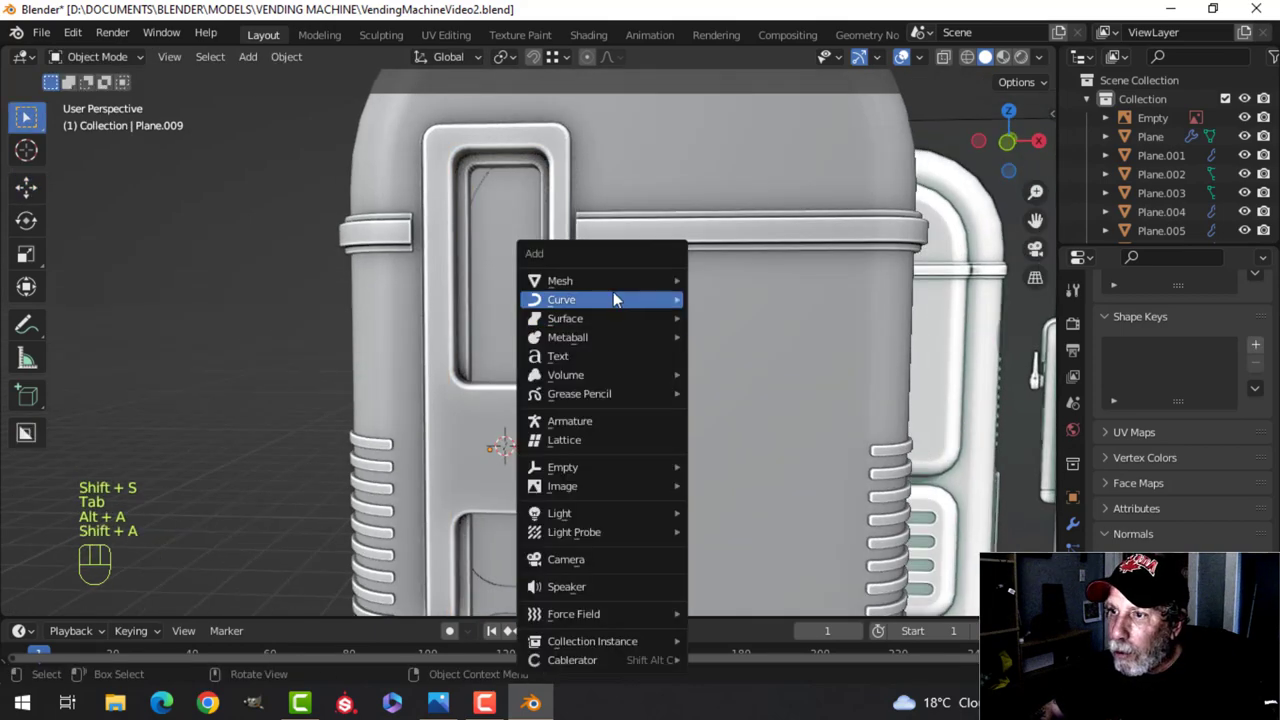
{"action": "mouse_move", "coordinate": [603, 285]}
{"action": "left_click", "coordinate": [712, 283]}
{"action": "middle_click_drag", "start_coordinate": [580, 277], "coordinate": [596, 334]}
{"action": "key", "text": "Tab"}
{"action": "key", "text": "s"}
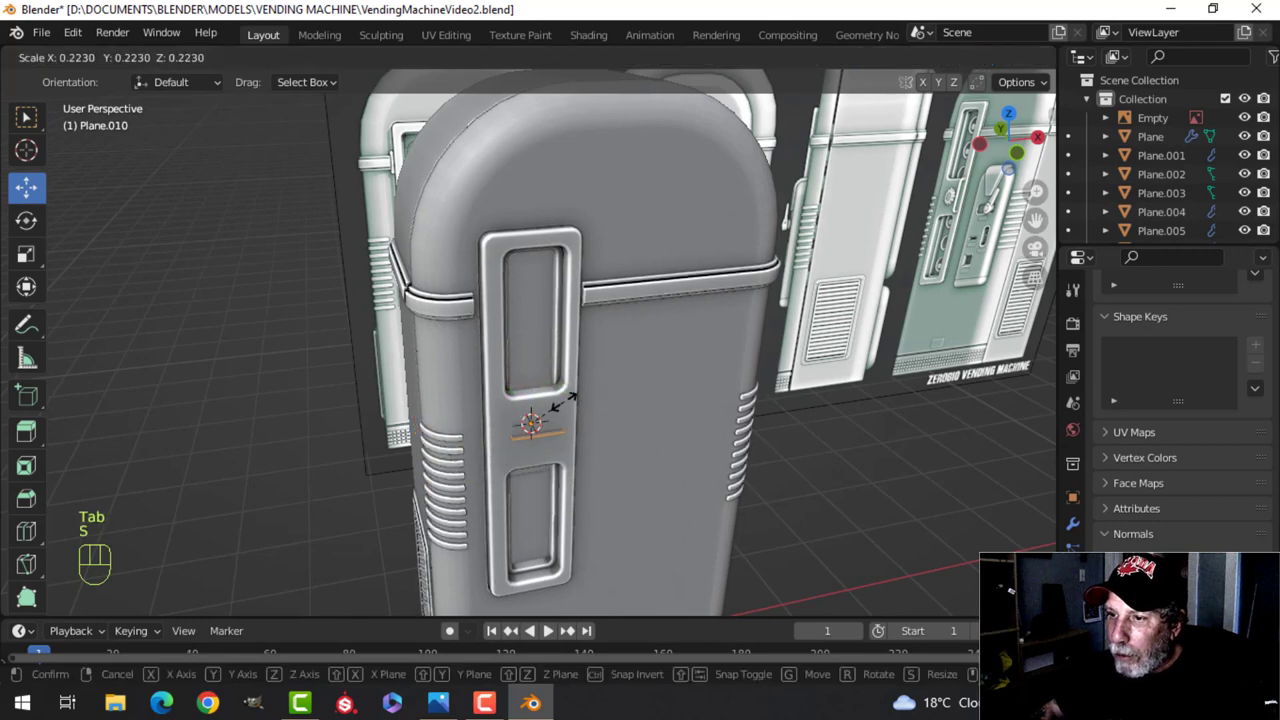
{"action": "left_click", "coordinate": [536, 382]}
Raise the plane about 1.34 m along Z into the upper window and rotate it 90° about X
{"action": "left_click_drag", "start_coordinate": [536, 366], "coordinate": [534, 208]}
{"action": "middle_click_drag", "start_coordinate": [592, 257], "coordinate": [622, 284]}
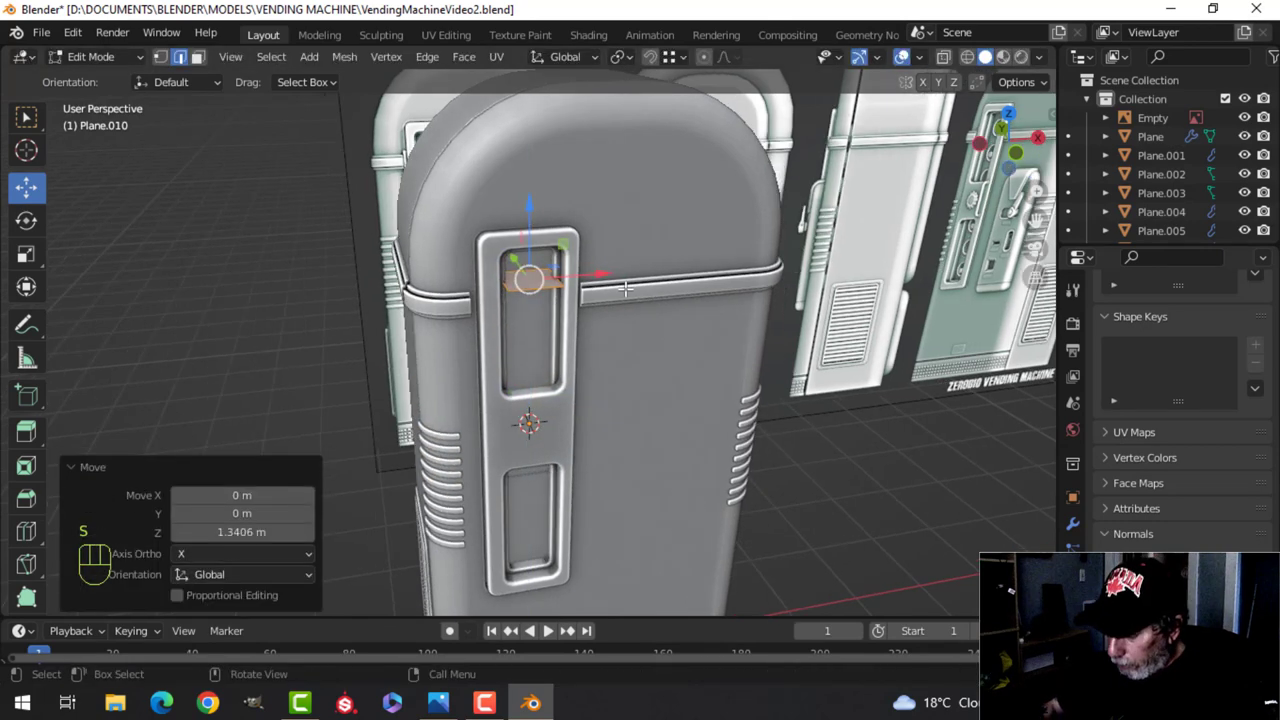
{"action": "key", "text": "KP_1"}
{"action": "scroll", "coordinate": [625, 289], "scroll_direction": "up", "scroll_amount": 1}
{"action": "key", "text": "r"}
{"action": "key", "text": "x"}
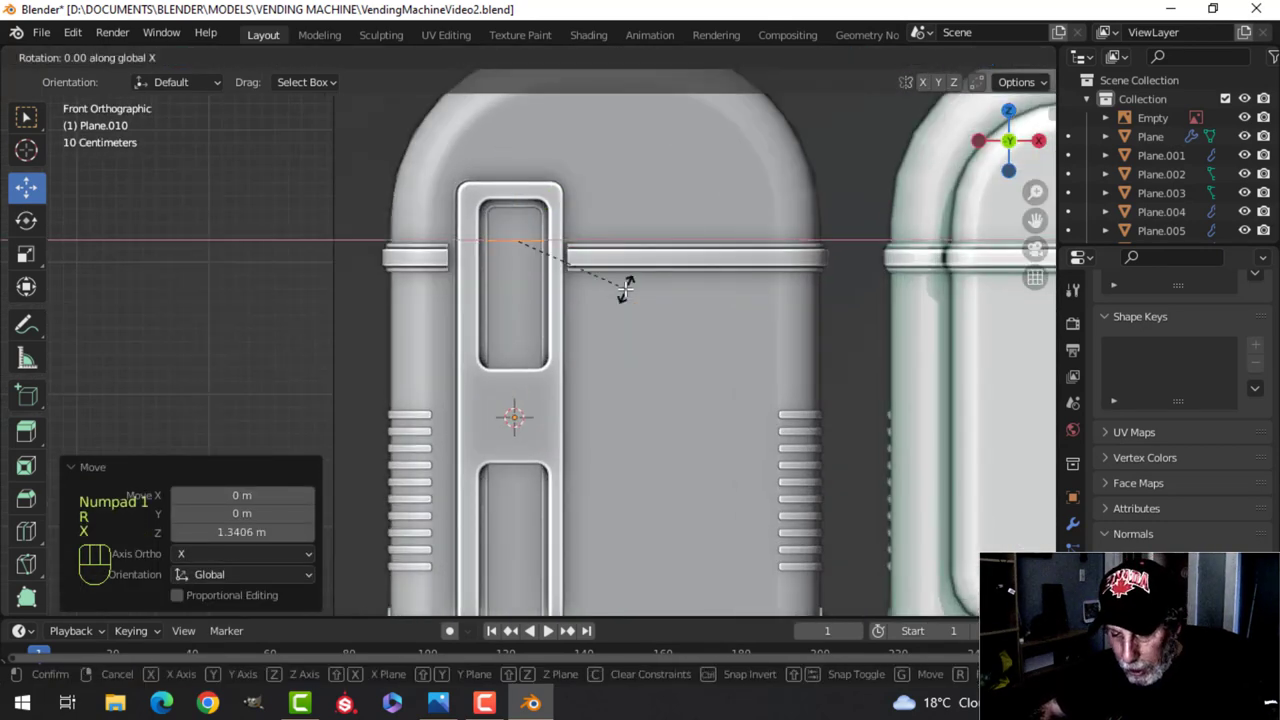
{"action": "key", "text": "Escape"}
{"action": "key", "text": "r"}
{"action": "key", "text": "x"}
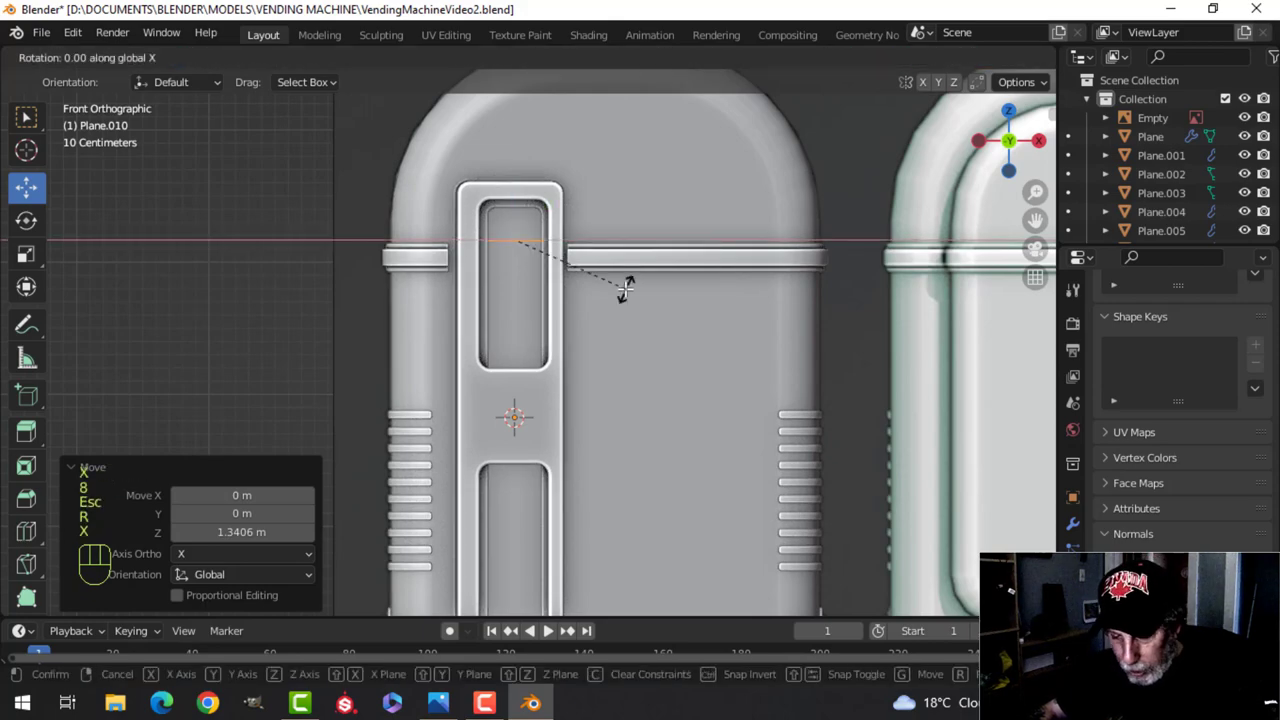
{"action": "key", "text": "0"}
{"action": "left_click", "coordinate": [625, 289]}
Nudge the plane up along Z and move it about 0.046 m along Y into the window recess
{"action": "middle_click_drag", "start_coordinate": [623, 288], "coordinate": [581, 302]}
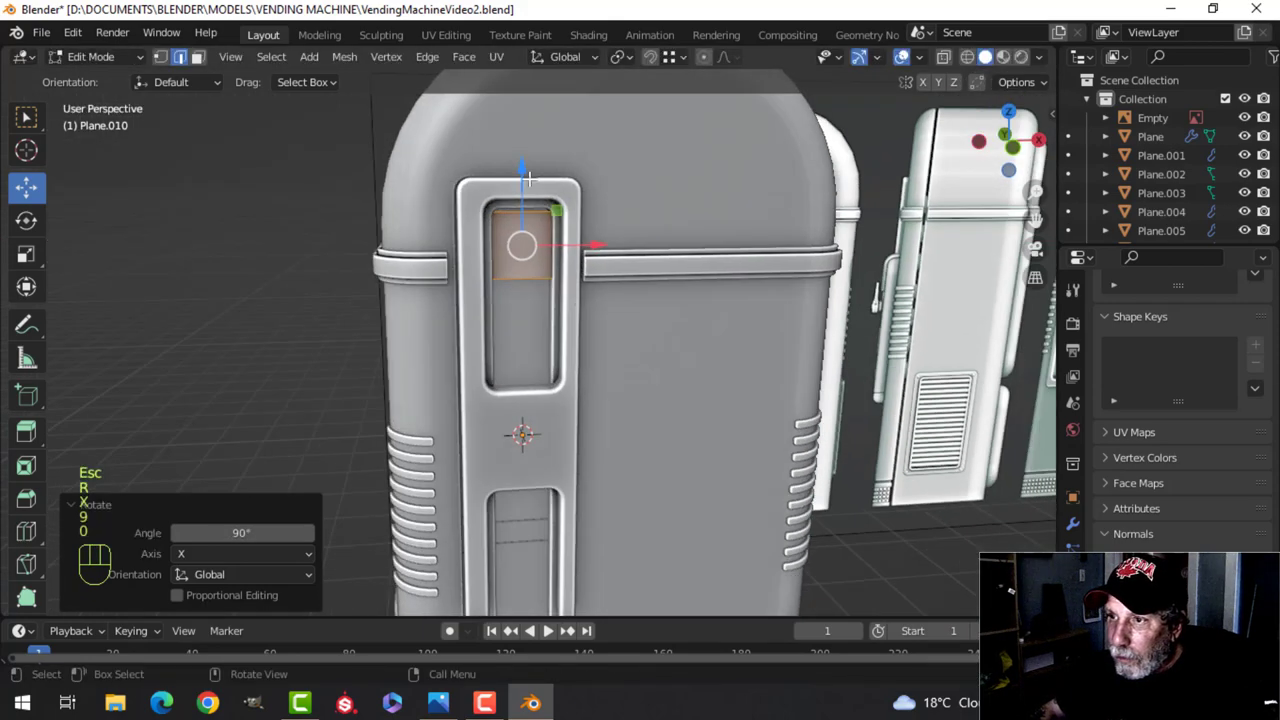
{"action": "left_click_drag", "start_coordinate": [523, 174], "coordinate": [528, 166]}
{"action": "middle_click_drag", "start_coordinate": [592, 278], "coordinate": [652, 301]}
{"action": "left_click_drag", "start_coordinate": [534, 250], "coordinate": [519, 238]}
{"action": "mouse_move", "coordinate": [519, 238]}
{"action": "middle_mouse_down"}
{"action": "mouse_move", "coordinate": [510, 232]}
{"action": "mouse_move", "coordinate": [512, 245]}
{"action": "middle_mouse_up"}
Resize the plane to fit the upper window's width, adjusting its height along Z and finishing with a 1.051 scale
{"action": "key", "text": "s"}
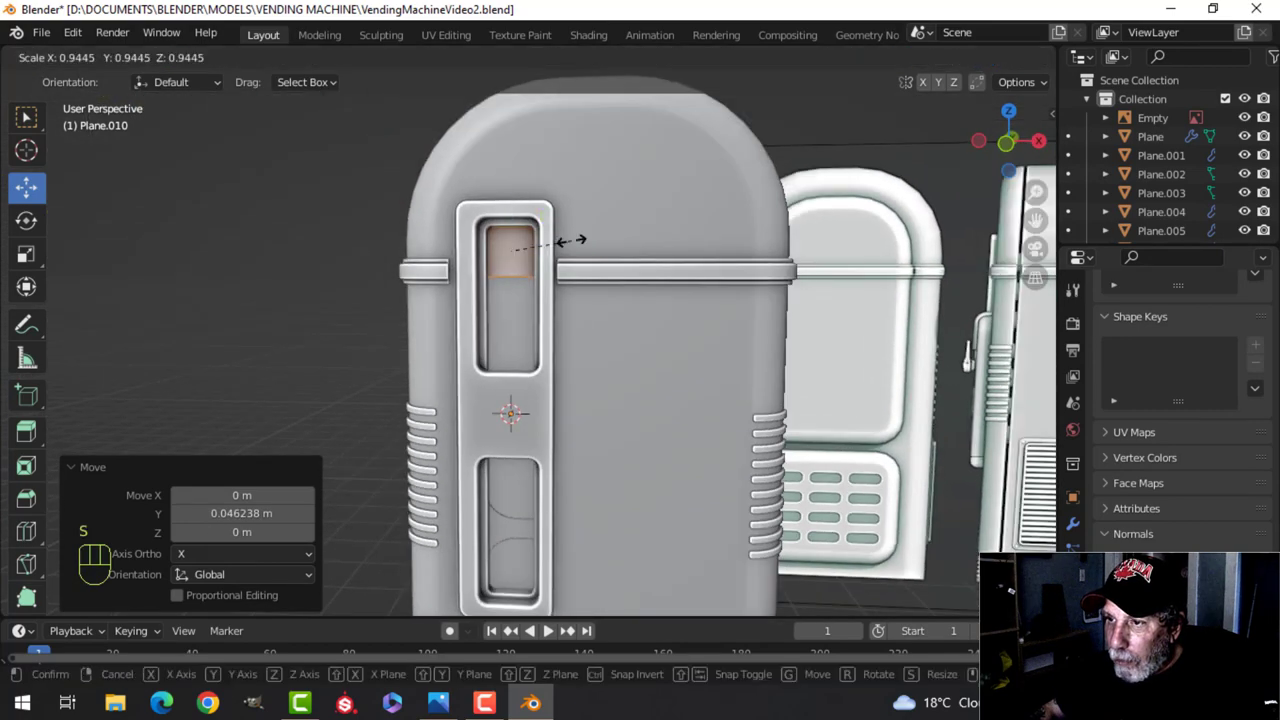
{"action": "left_click", "coordinate": [548, 230]}
{"action": "left_click_drag", "start_coordinate": [512, 190], "coordinate": [514, 189]}
{"action": "key", "text": "s"}
{"action": "left_click", "coordinate": [569, 216]}
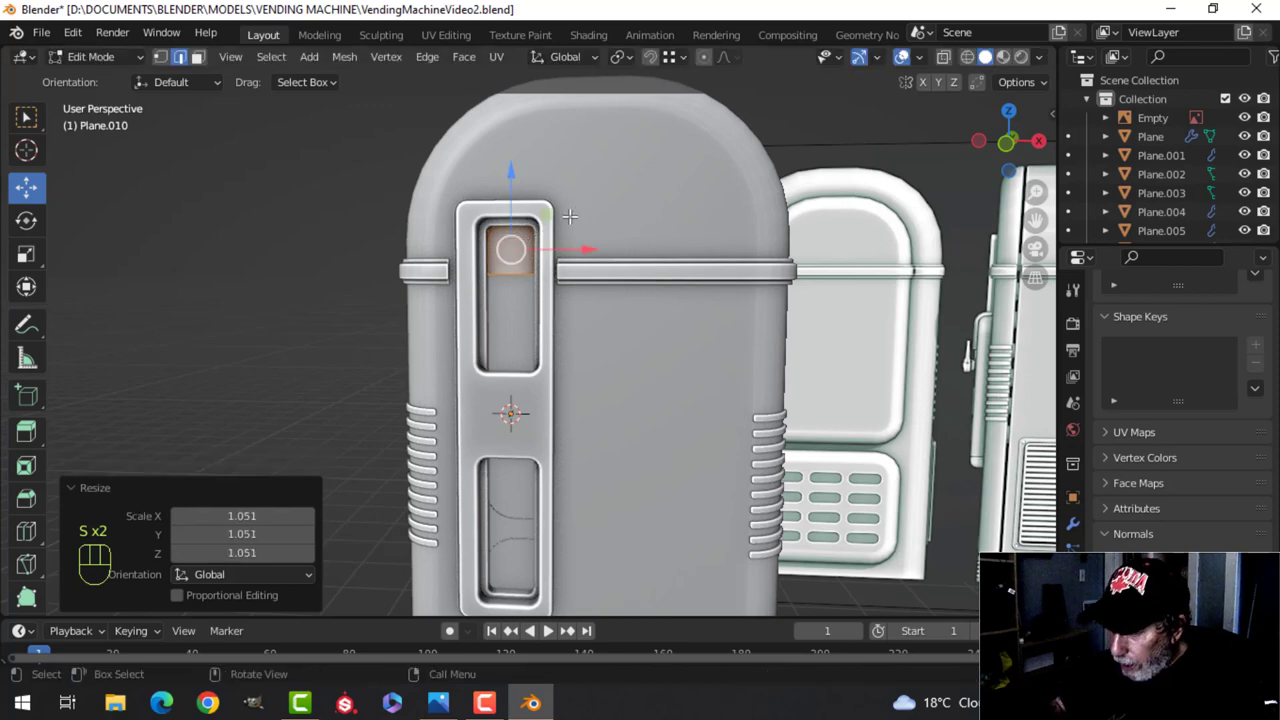
Subdivide the plane with 5 cuts and, in vertex select mode, select the block of vertices around its centre
{"action": "key", "text": "KP_1"}
{"action": "scroll", "coordinate": [563, 214], "scroll_direction": "up", "scroll_amount": 4}
{"action": "middle_click_drag", "start_coordinate": [563, 214], "coordinate": [551, 374], "text": "shift"}
{"action": "right_click", "coordinate": [484, 290]}
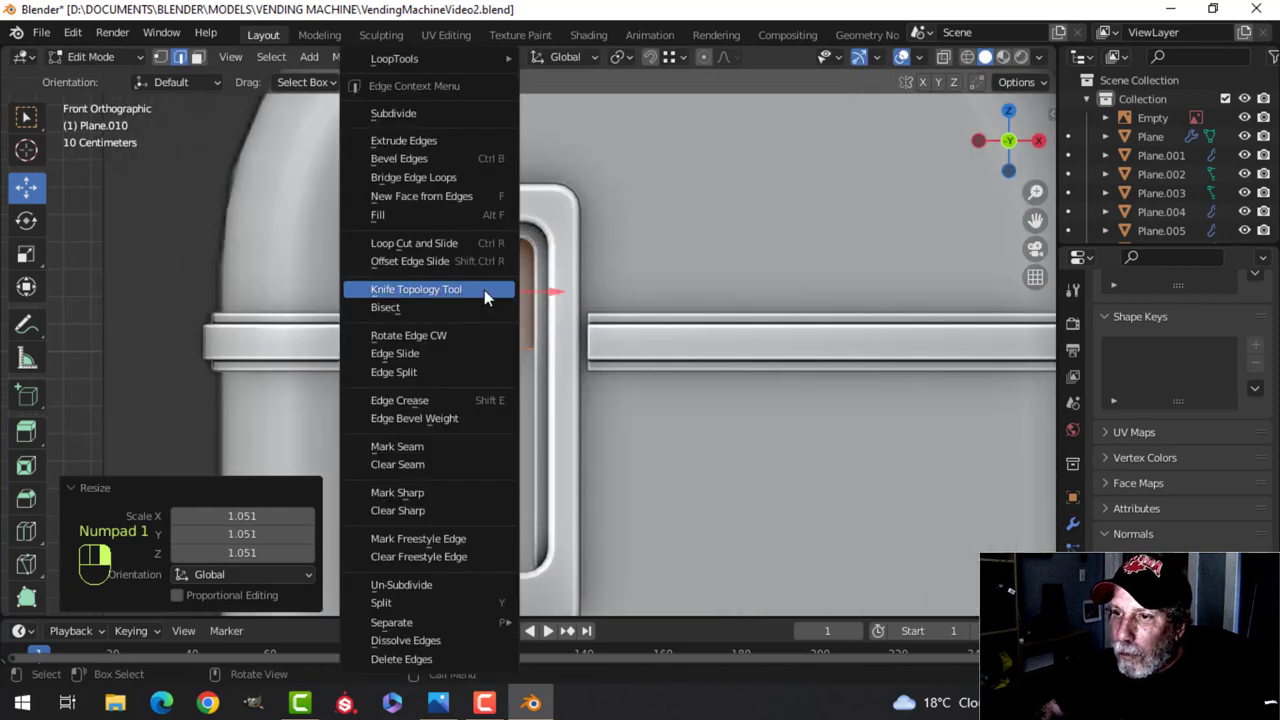
{"action": "left_click", "coordinate": [431, 117]}
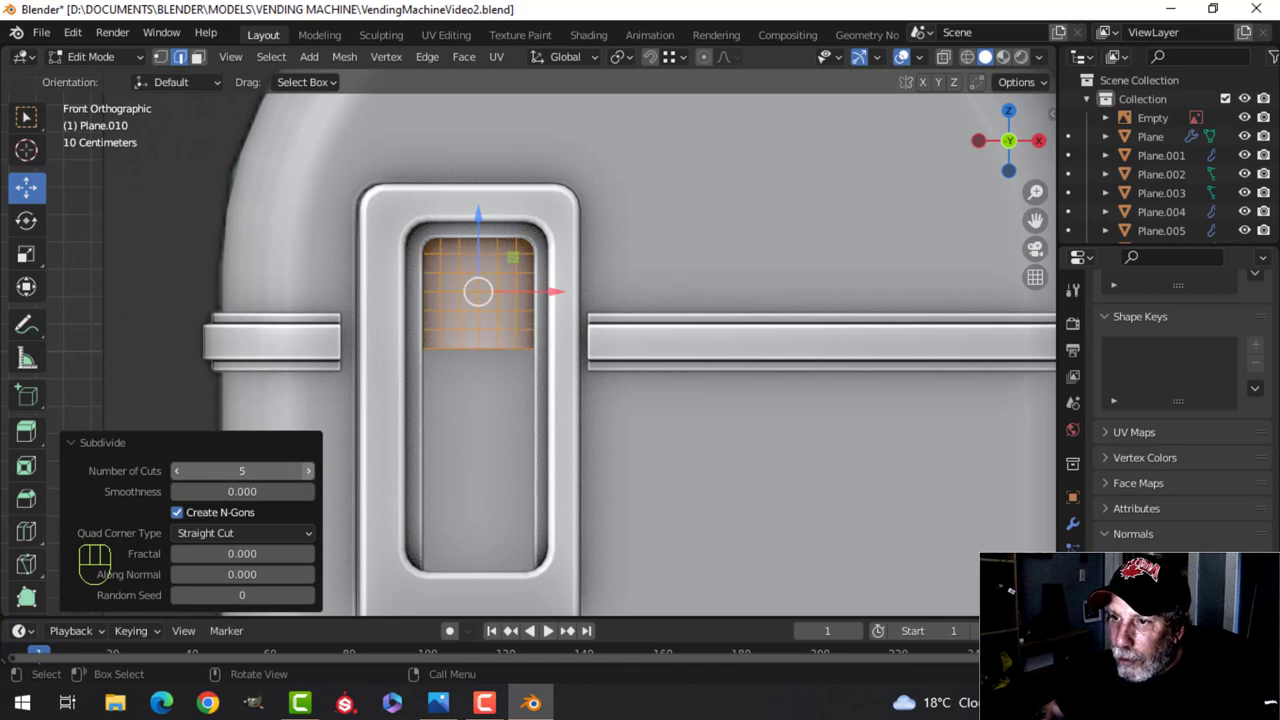
{"action": "key", "text": "1"}
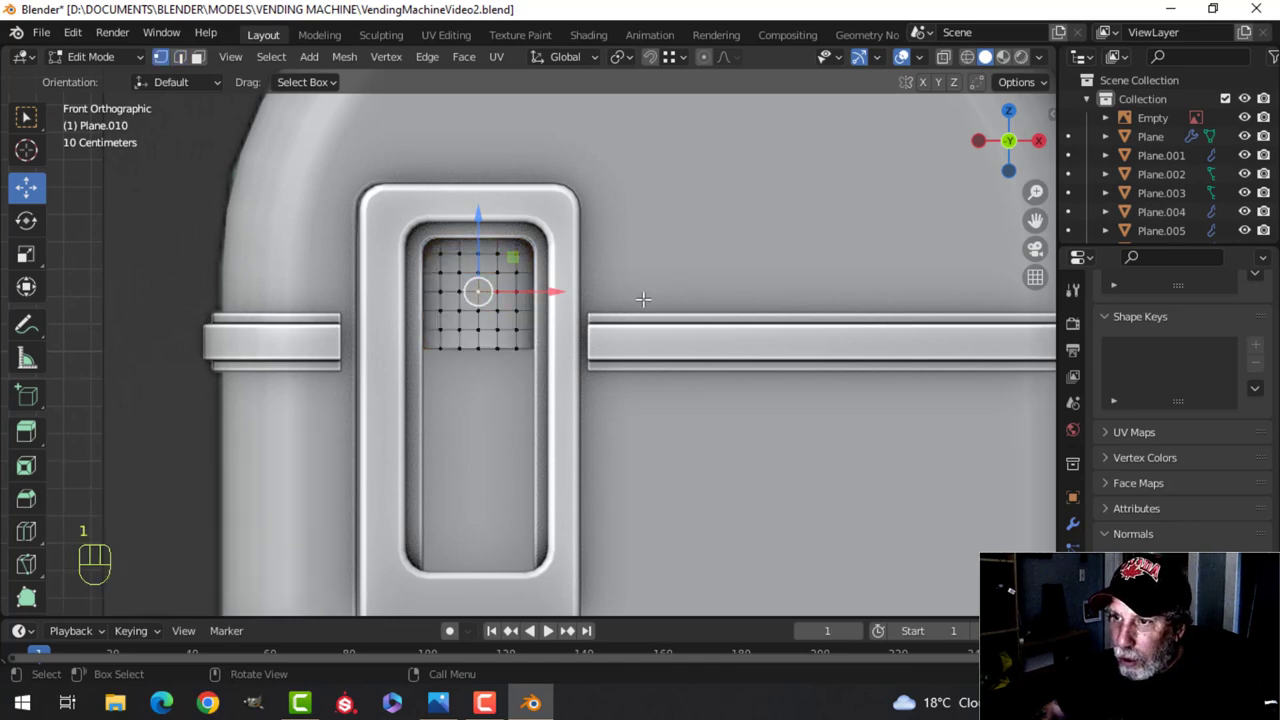
{"action": "key", "text": "ctrl+KP_Add"}
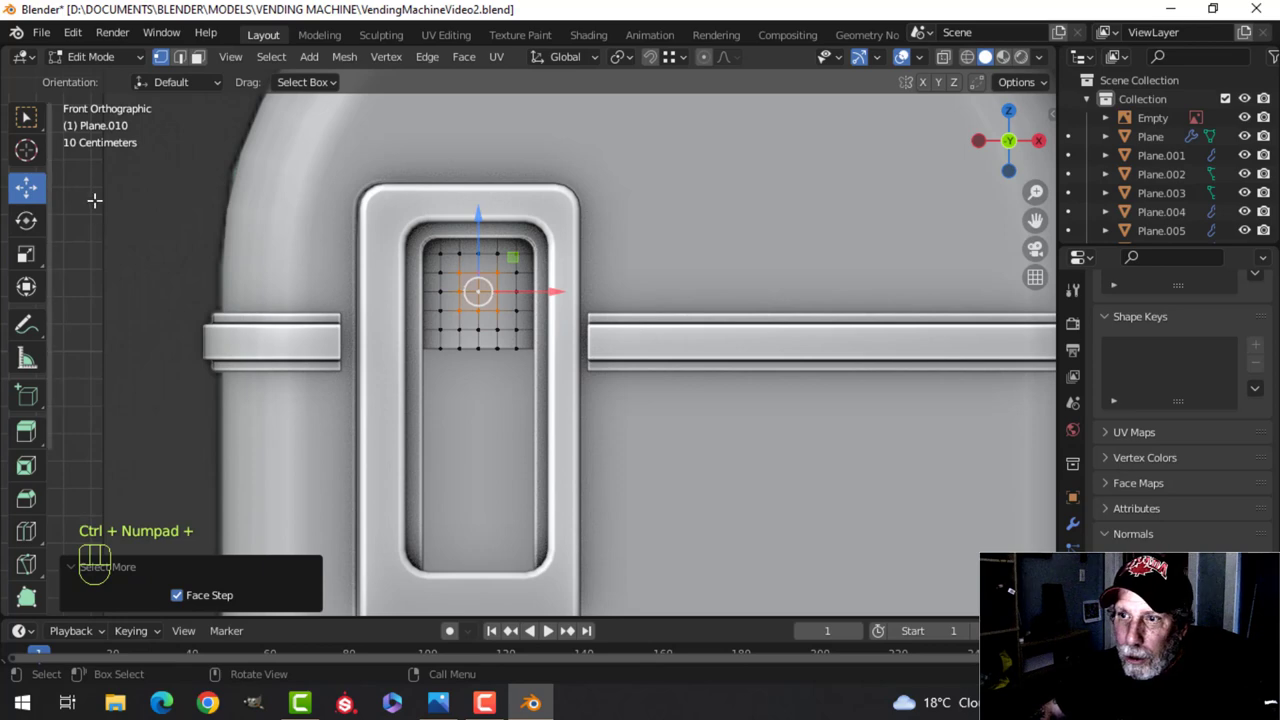
Delete the selected block of vertices to open a square hole in the centre of the plane
{"action": "key", "text": "x"}
{"action": "left_click", "coordinate": [612, 183]}
{"action": "scroll", "coordinate": [572, 228], "scroll_direction": "up", "scroll_amount": 1}
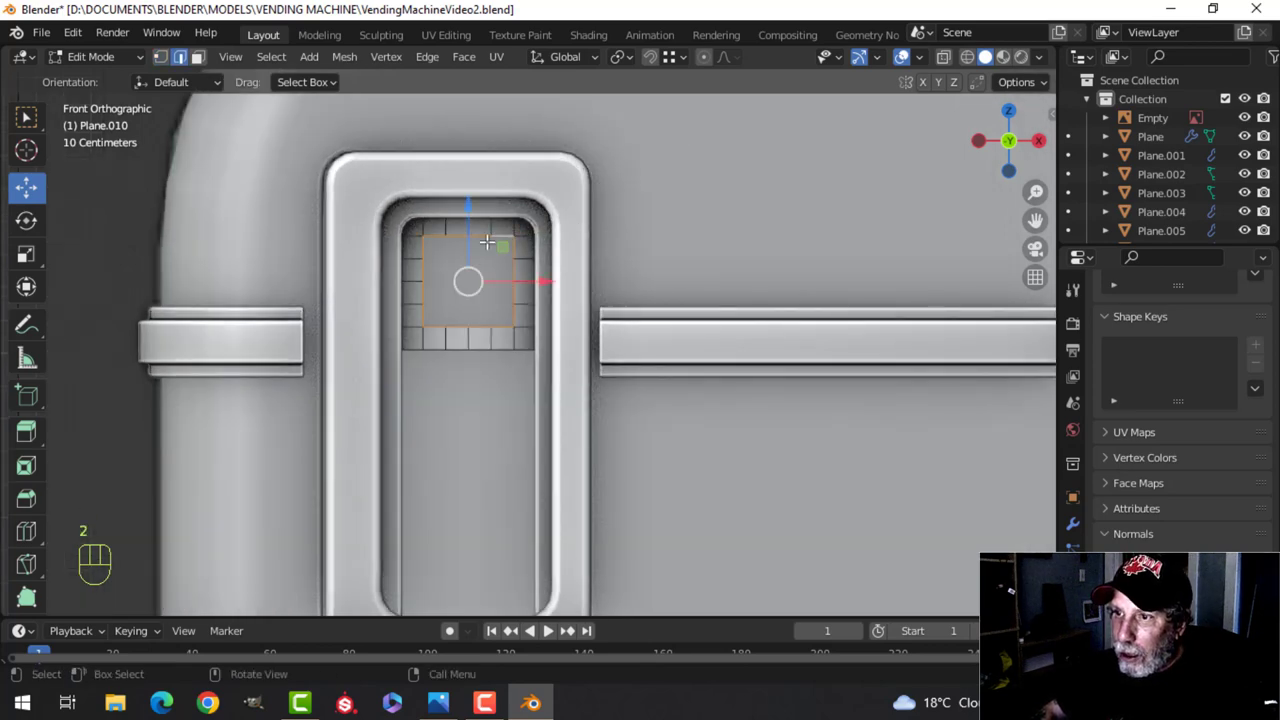
Turn the hole's boundary edges into a circle with LoopTools and scale it down to about 0.88
{"action": "right_click", "coordinate": [440, 114]}
{"action": "mouse_move", "coordinate": [464, 52]}
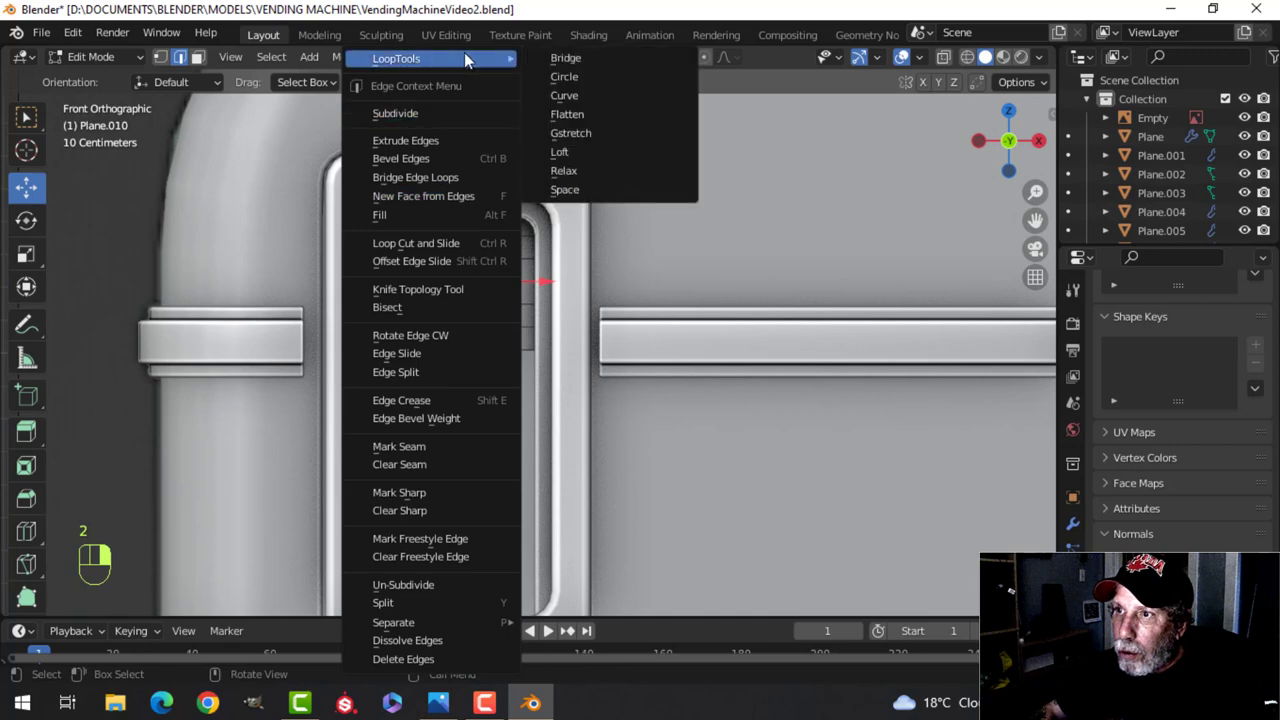
{"action": "left_click", "coordinate": [568, 78]}
{"action": "key", "text": "s"}
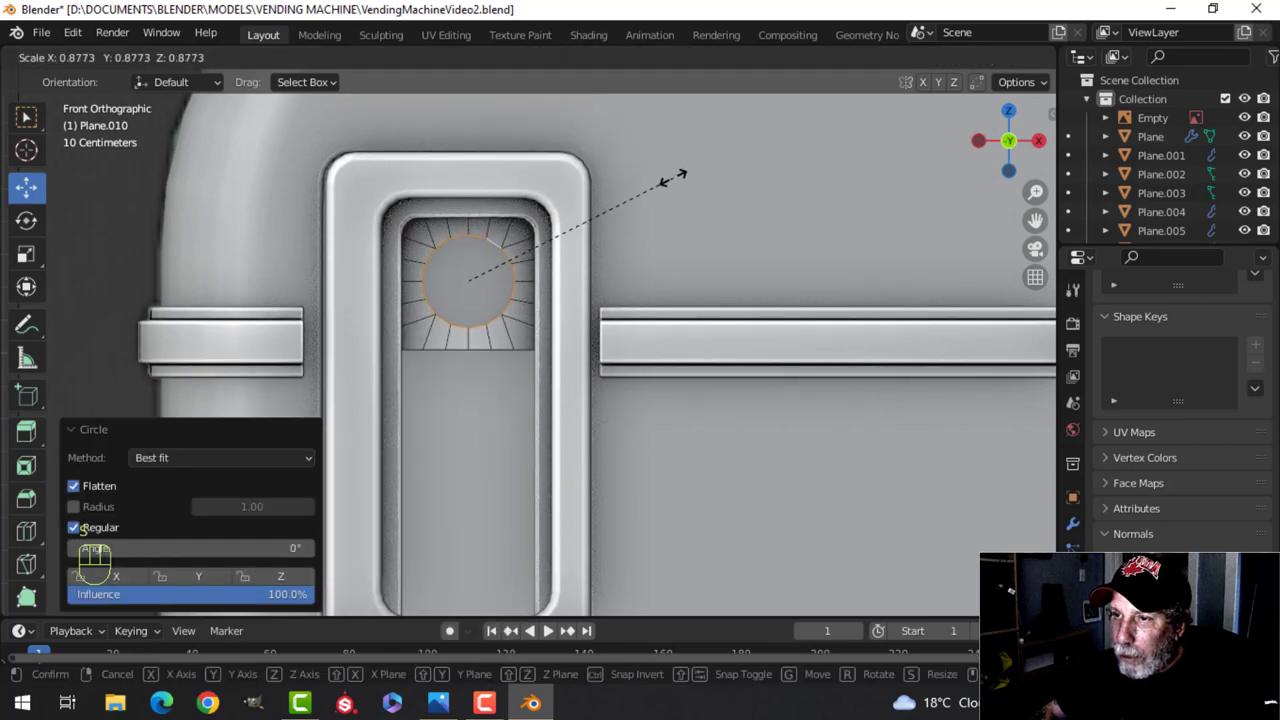
{"action": "left_click", "coordinate": [675, 177]}
Extrude the circular edge loop and scale it inward to about 0.90 to form a narrow rim around the hole
{"action": "key", "text": "e"}
{"action": "key", "text": "s"}
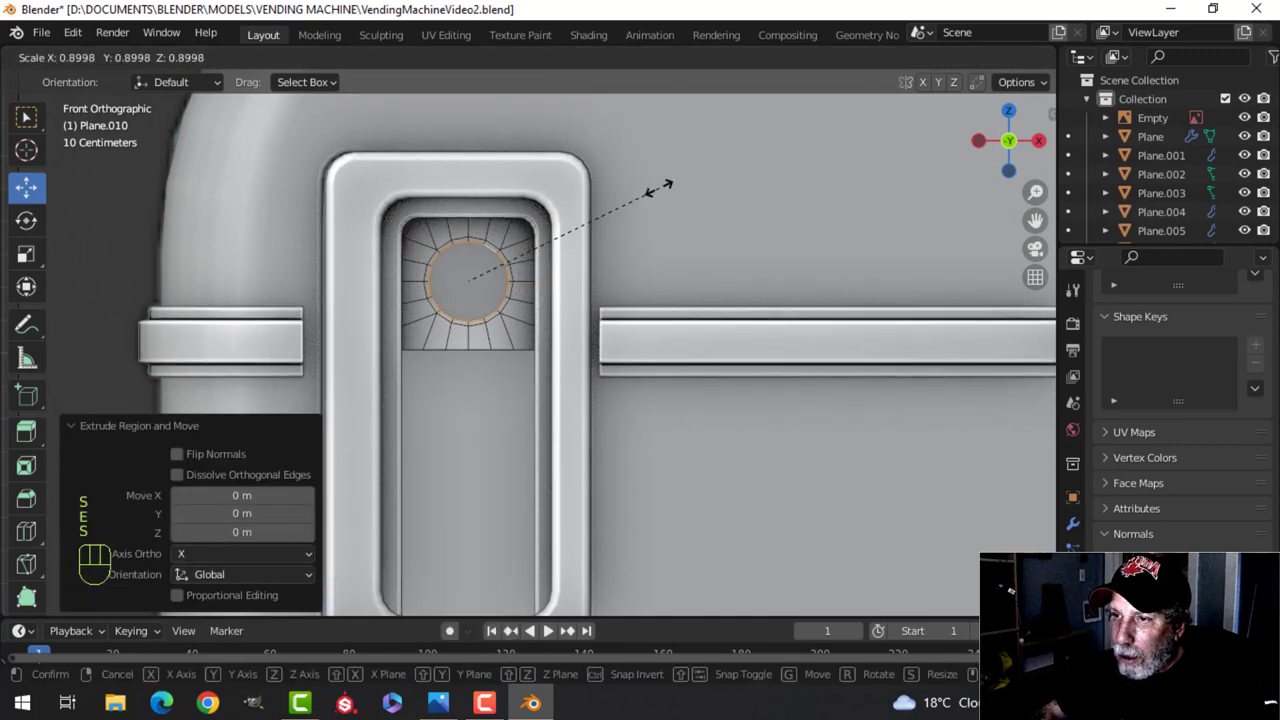
{"action": "left_click", "coordinate": [653, 190]}
Extrude the rim's inner edge loop and move it deep back along Y to form a tube behind the hole
{"action": "middle_click_drag", "start_coordinate": [620, 206], "coordinate": [689, 378]}
{"action": "scroll", "coordinate": [597, 320], "scroll_direction": "up", "scroll_amount": 3}
{"action": "key", "text": "e"}
{"action": "left_click", "coordinate": [689, 379]}
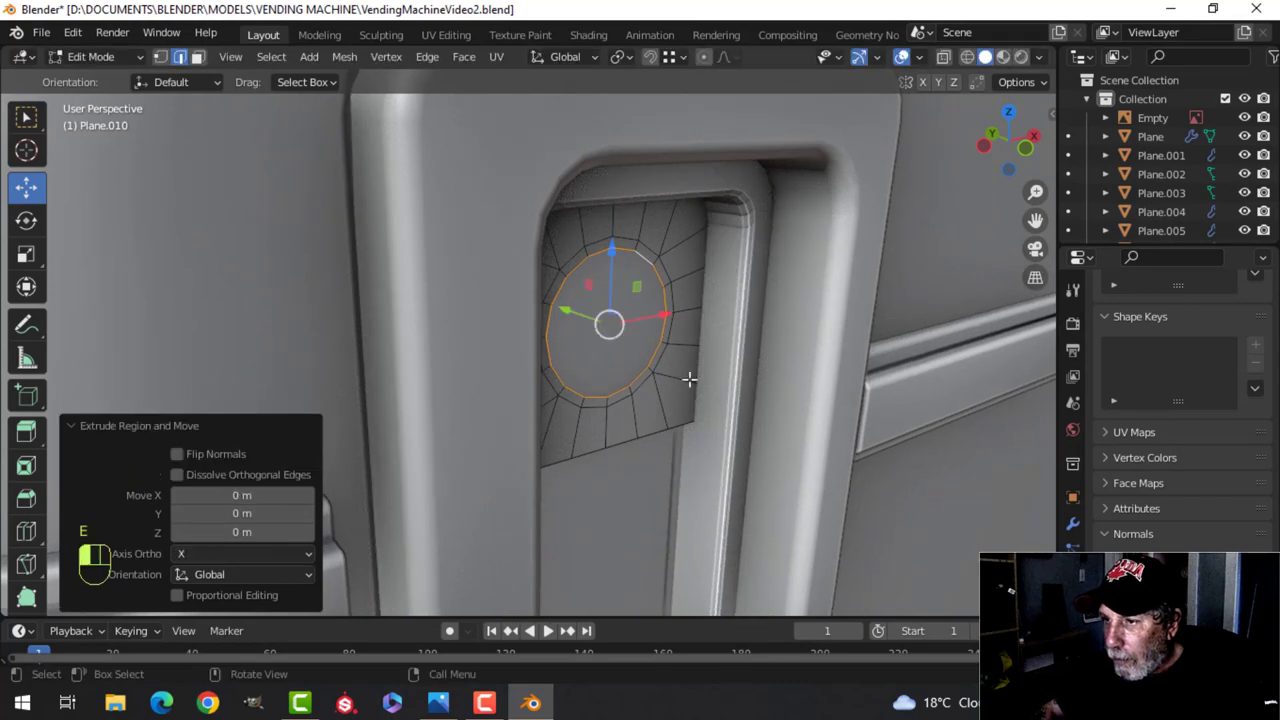
{"action": "left_click_drag", "start_coordinate": [571, 308], "coordinate": [466, 230]}
{"action": "key", "text": "Tab"}
{"action": "scroll", "coordinate": [668, 284], "scroll_direction": "down", "scroll_amount": 5}
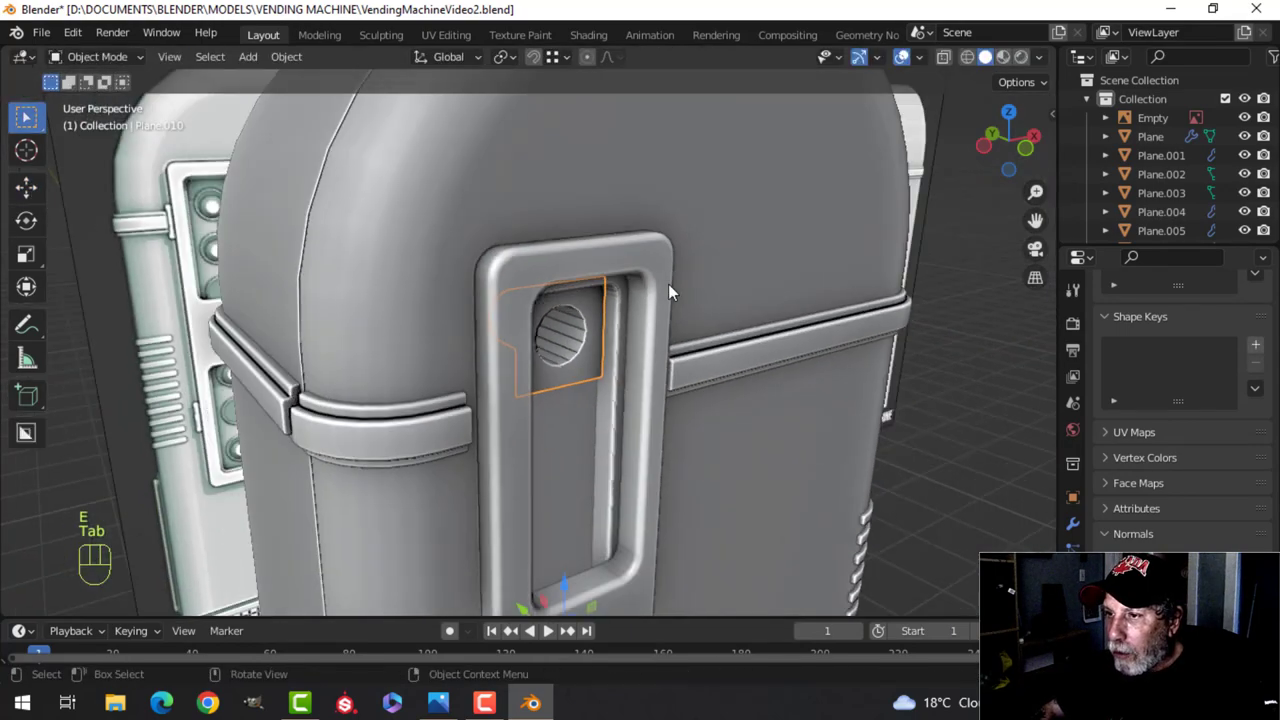
{"action": "key", "text": "alt+a"}
{"action": "middle_click_drag", "start_coordinate": [668, 284], "coordinate": [613, 288]}
{"action": "scroll", "coordinate": [613, 296], "scroll_direction": "up", "scroll_amount": 4}
Select the ring of rim faces around the hole and extrude it slightly forward along Y
{"action": "key", "text": "Tab"}
{"action": "scroll", "coordinate": [500, 350], "scroll_direction": "up", "scroll_amount": 4}
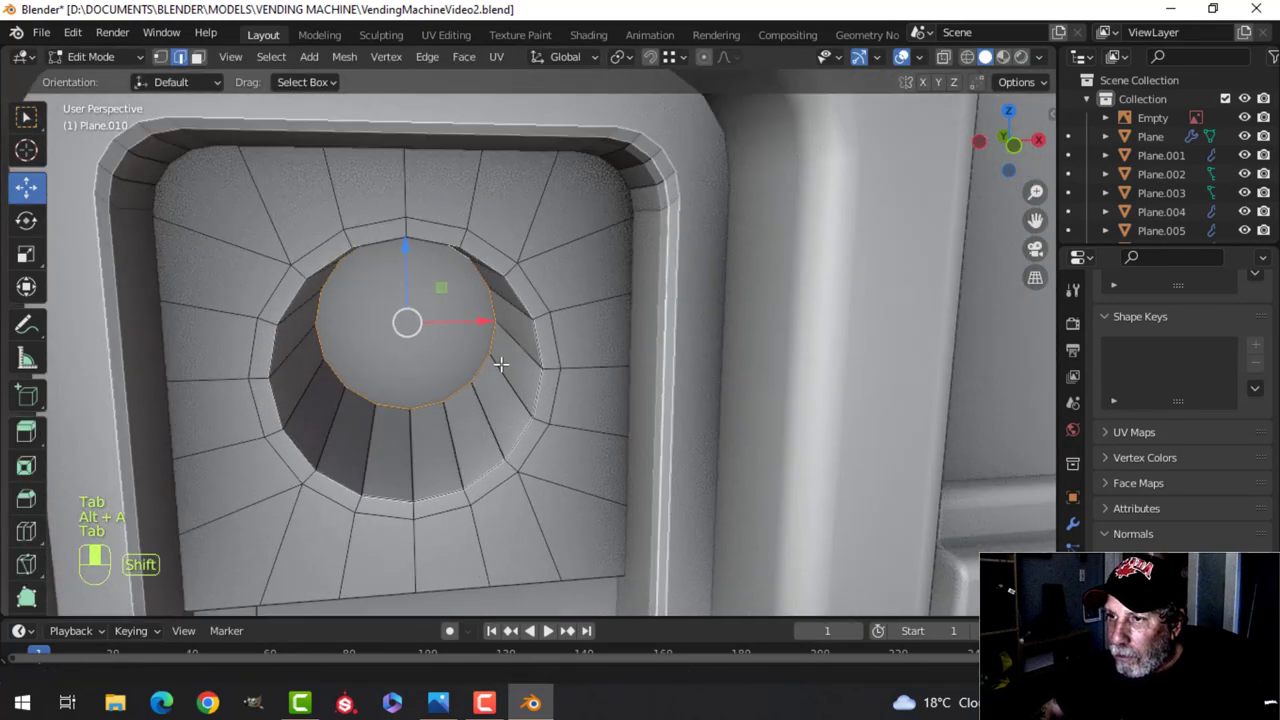
{"action": "key", "text": "alt+a"}
{"action": "key", "text": "3"}
{"action": "left_click", "coordinate": [514, 294], "text": "alt+shift"}
{"action": "scroll", "coordinate": [514, 300], "scroll_direction": "down", "scroll_amount": 5}
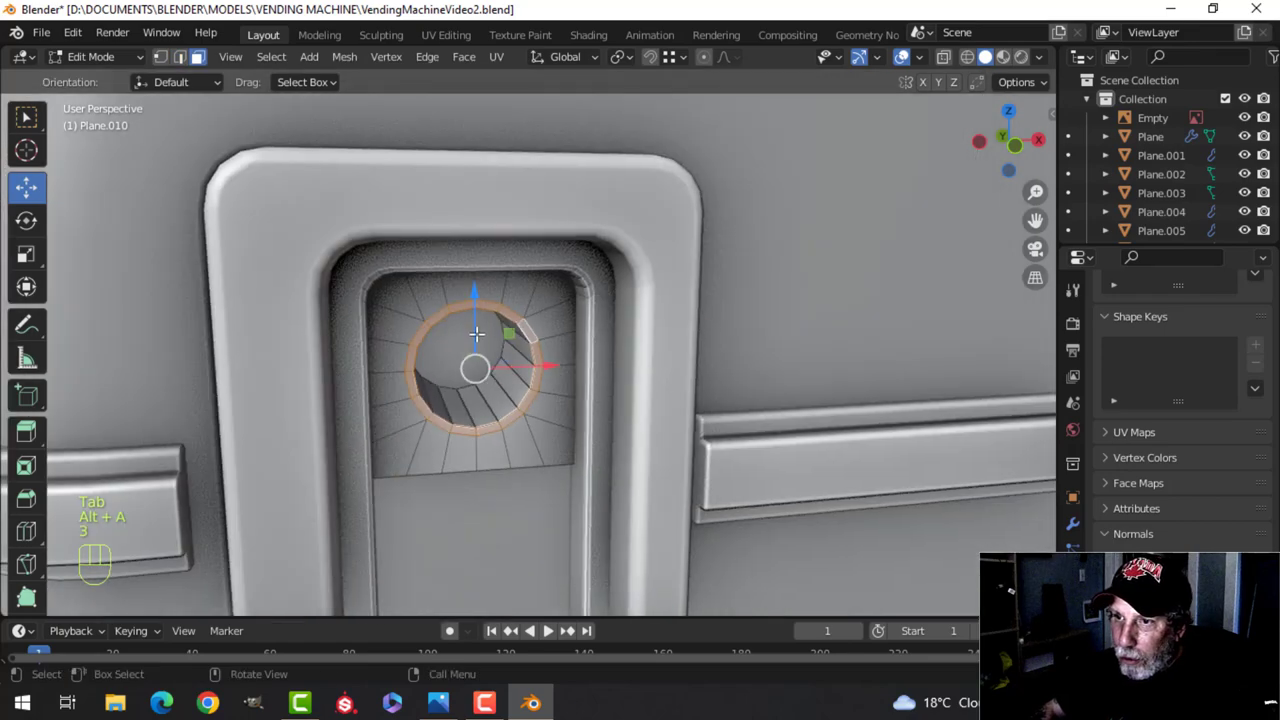
{"action": "middle_click_drag", "start_coordinate": [545, 345], "coordinate": [562, 323]}
{"action": "scroll", "coordinate": [578, 330], "scroll_direction": "up", "scroll_amount": 3}
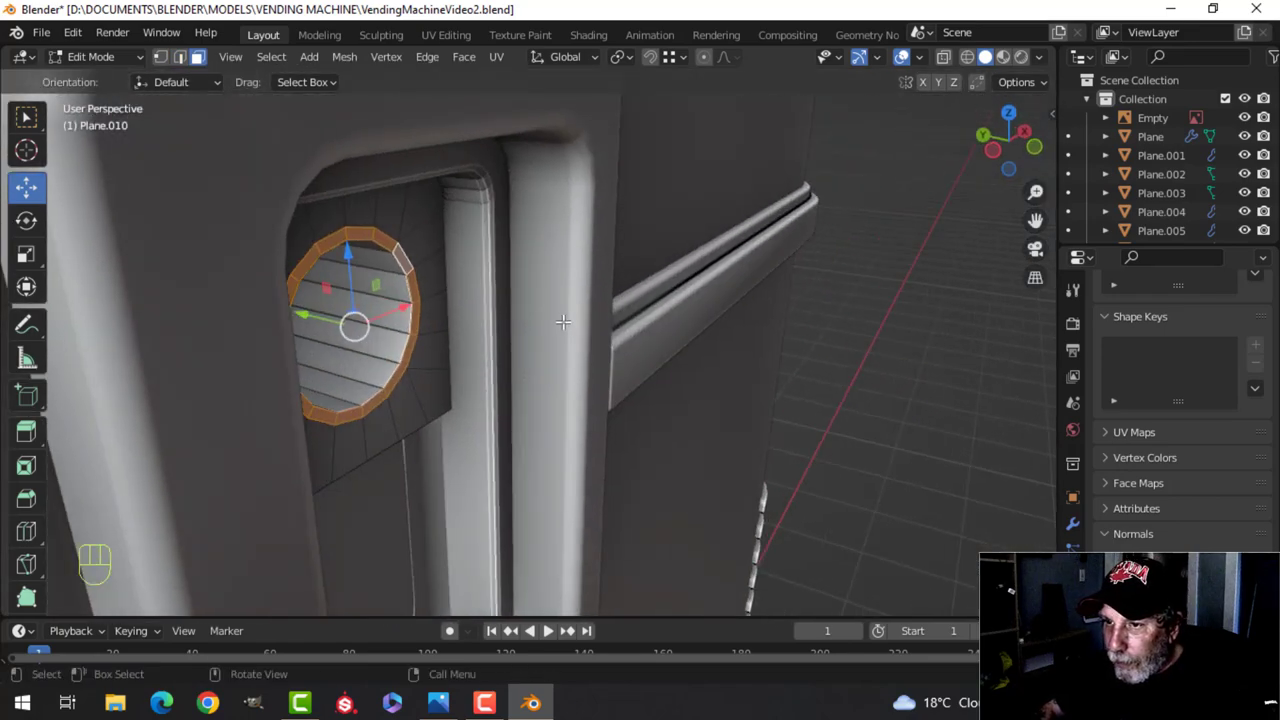
{"action": "key", "text": "e"}
{"action": "right_click", "coordinate": [463, 325]}
{"action": "left_click_drag", "start_coordinate": [304, 316], "coordinate": [312, 315]}
Bevel the raised ring's inner and outer front edge loops with 2 segments
{"action": "middle_click_drag", "start_coordinate": [415, 296], "coordinate": [442, 342], "text": "shift"}
{"action": "scroll", "coordinate": [420, 325], "scroll_direction": "up", "scroll_amount": 2}
{"action": "key", "text": "alt+a"}
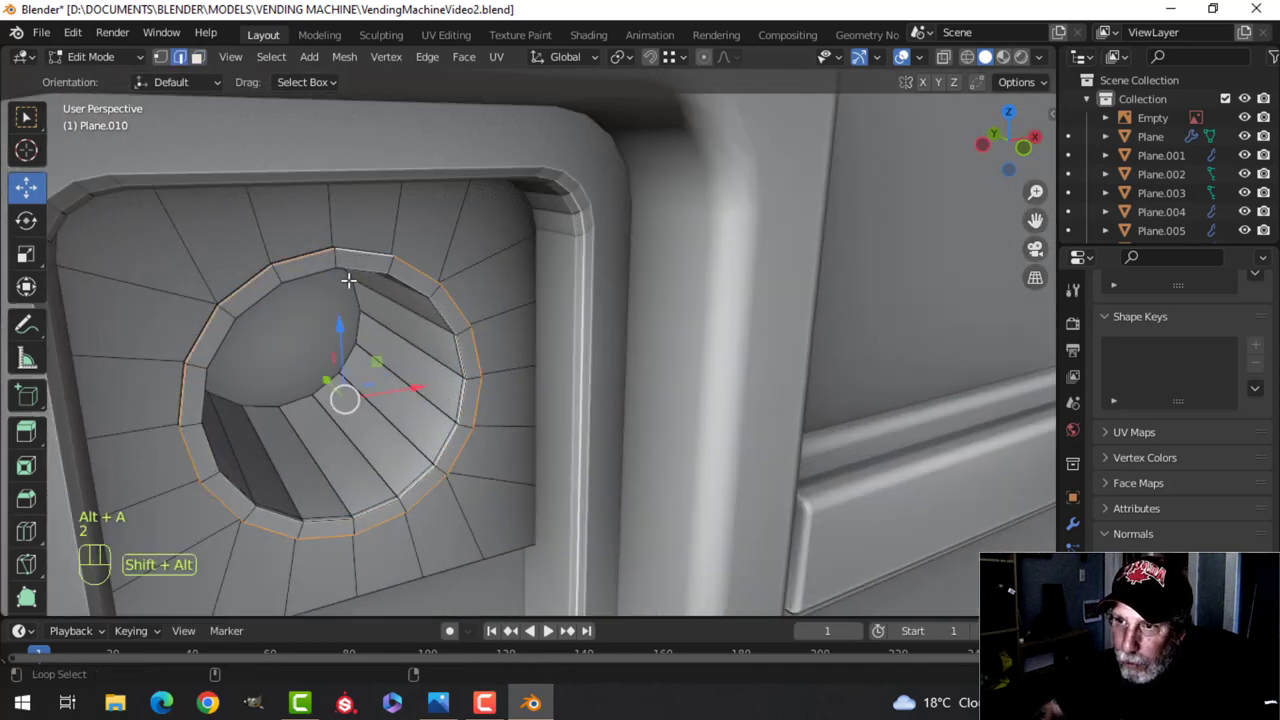
{"action": "key", "text": "ctrl+b"}
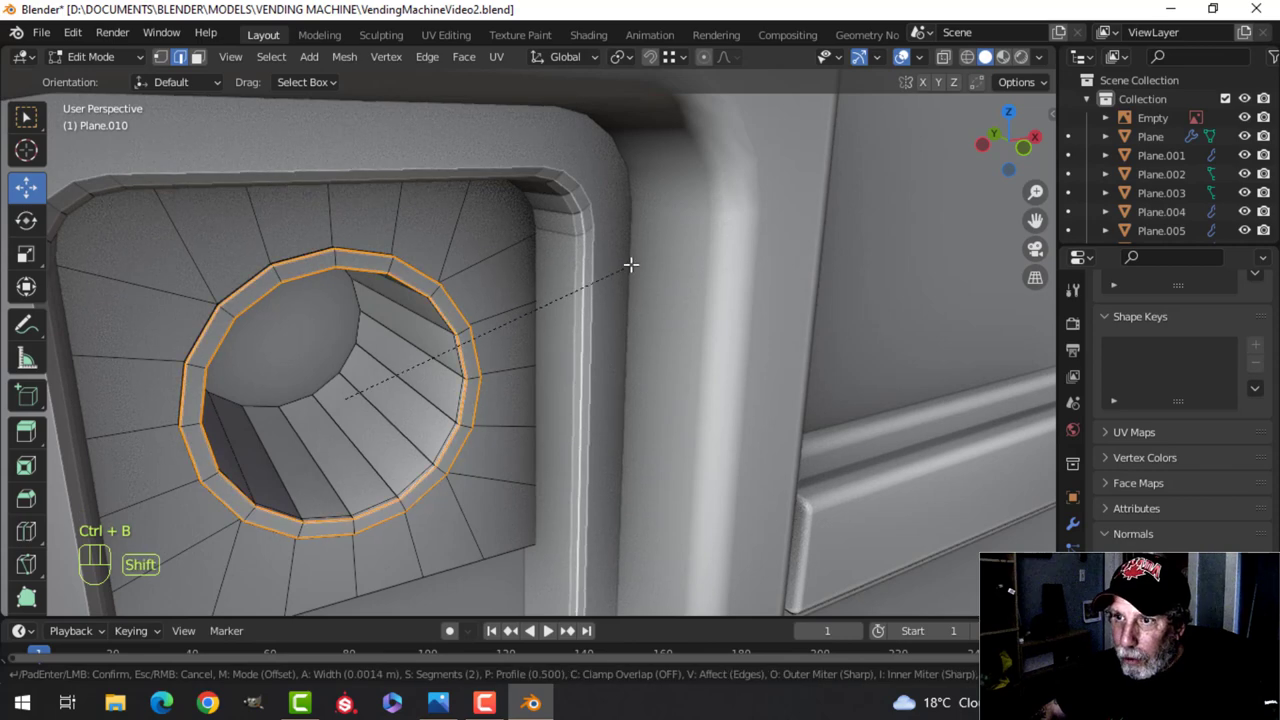
{"action": "left_click", "coordinate": [665, 252]}
{"action": "key", "text": "Tab"}
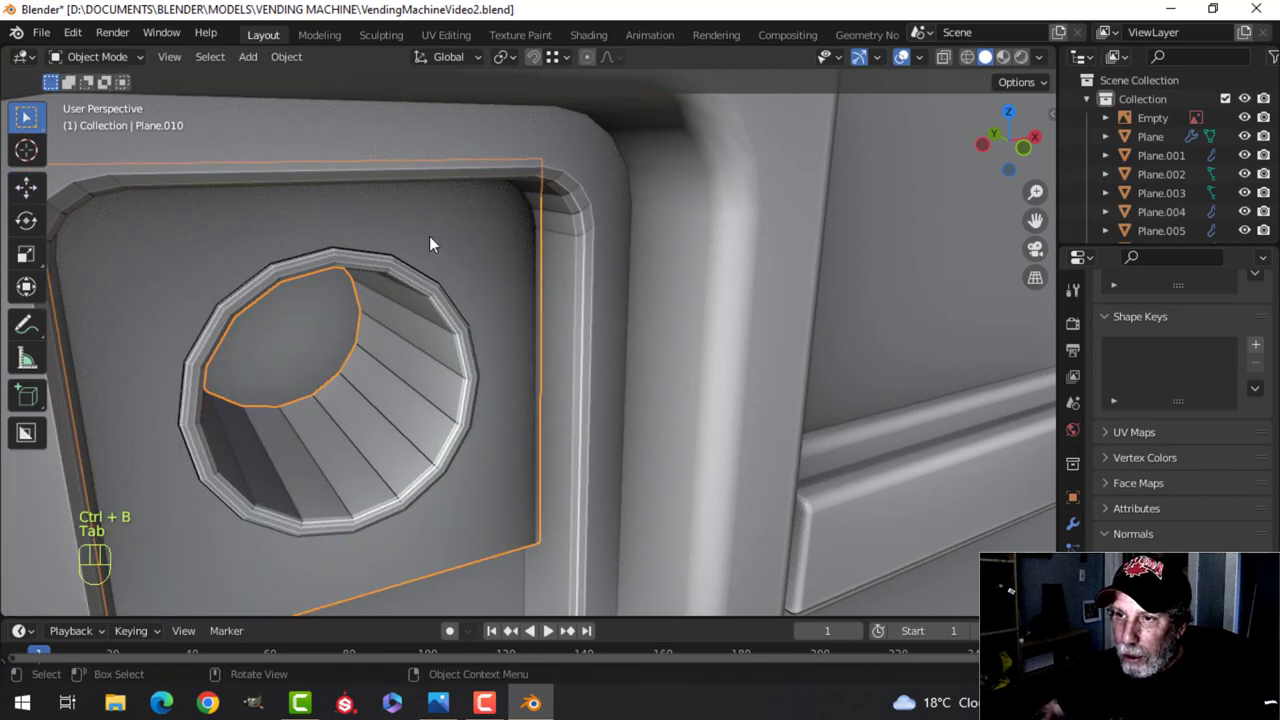
Shade the panel smooth and add a Subdivision Surface modifier at viewport level 1
{"action": "right_click", "coordinate": [429, 236]}
{"action": "left_click", "coordinate": [429, 236]}
{"action": "key", "text": "alt+a"}
{"action": "middle_click_drag", "start_coordinate": [442, 254], "coordinate": [440, 284]}
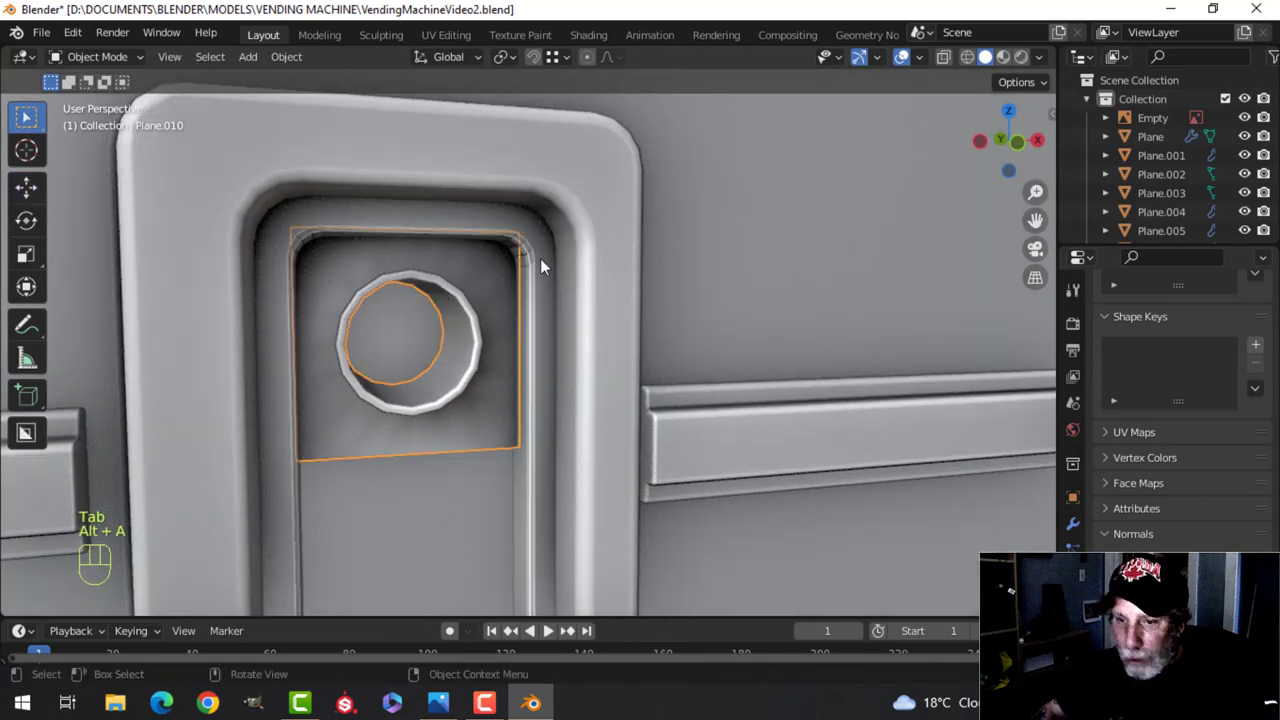
{"action": "key", "text": "ctrl+1"}
{"action": "key", "text": "alt+a"}
{"action": "middle_click_drag", "start_coordinate": [517, 292], "coordinate": [466, 287]}
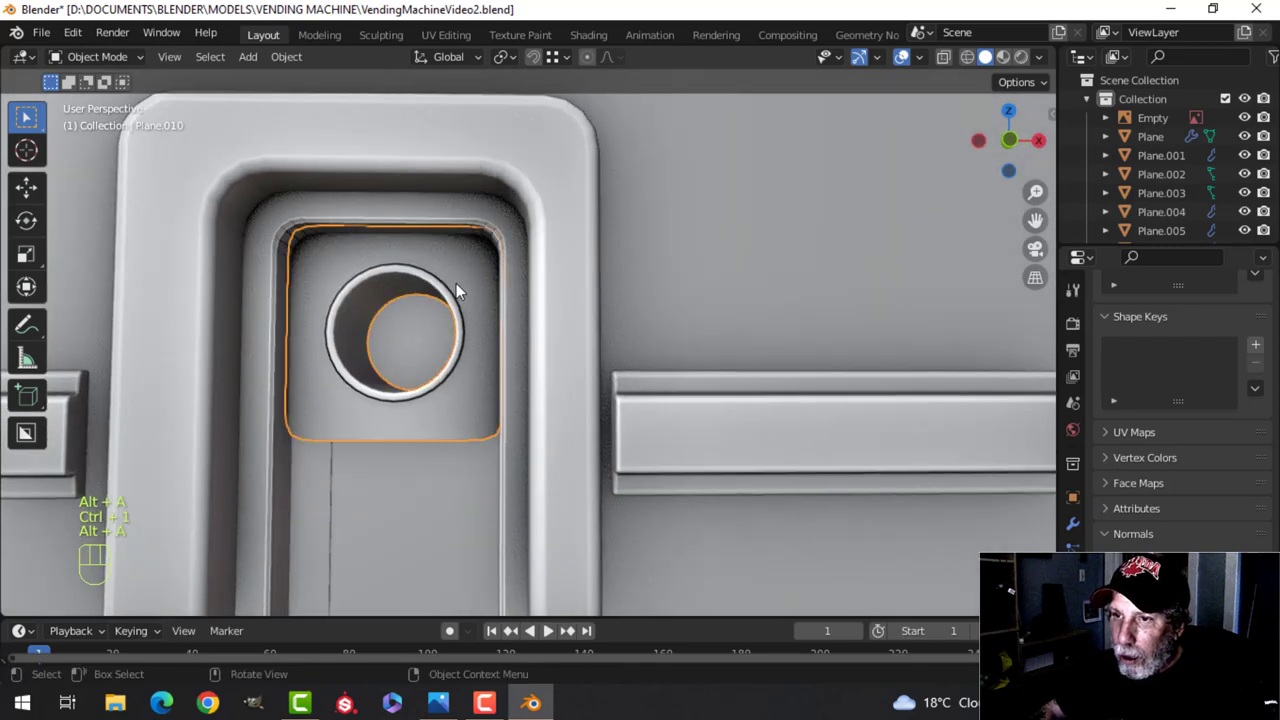
Shade the inner liner around the upper window smooth
{"action": "left_click", "coordinate": [278, 218]}
{"action": "right_click", "coordinate": [278, 218]}
{"action": "left_click", "coordinate": [278, 218]}
{"action": "scroll", "coordinate": [340, 260], "scroll_direction": "down", "scroll_amount": 4}
{"action": "key", "text": "alt+a"}
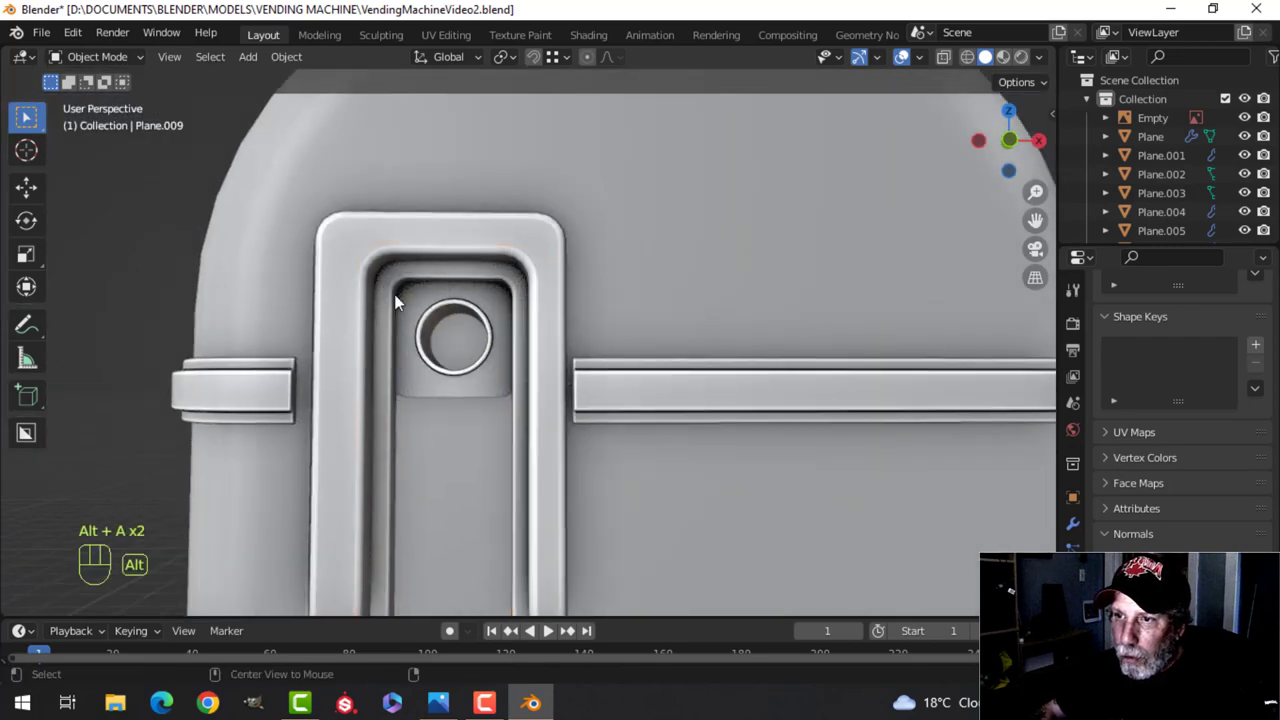
Turn off viewport display of the ring panel's Subdivision modifier
{"action": "scroll", "coordinate": [484, 312], "scroll_direction": "up", "scroll_amount": 1}
{"action": "middle_click_drag", "start_coordinate": [460, 305], "coordinate": [514, 277]}
{"action": "scroll", "coordinate": [490, 300], "scroll_direction": "up", "scroll_amount": 1}
{"action": "left_click", "coordinate": [496, 290]}
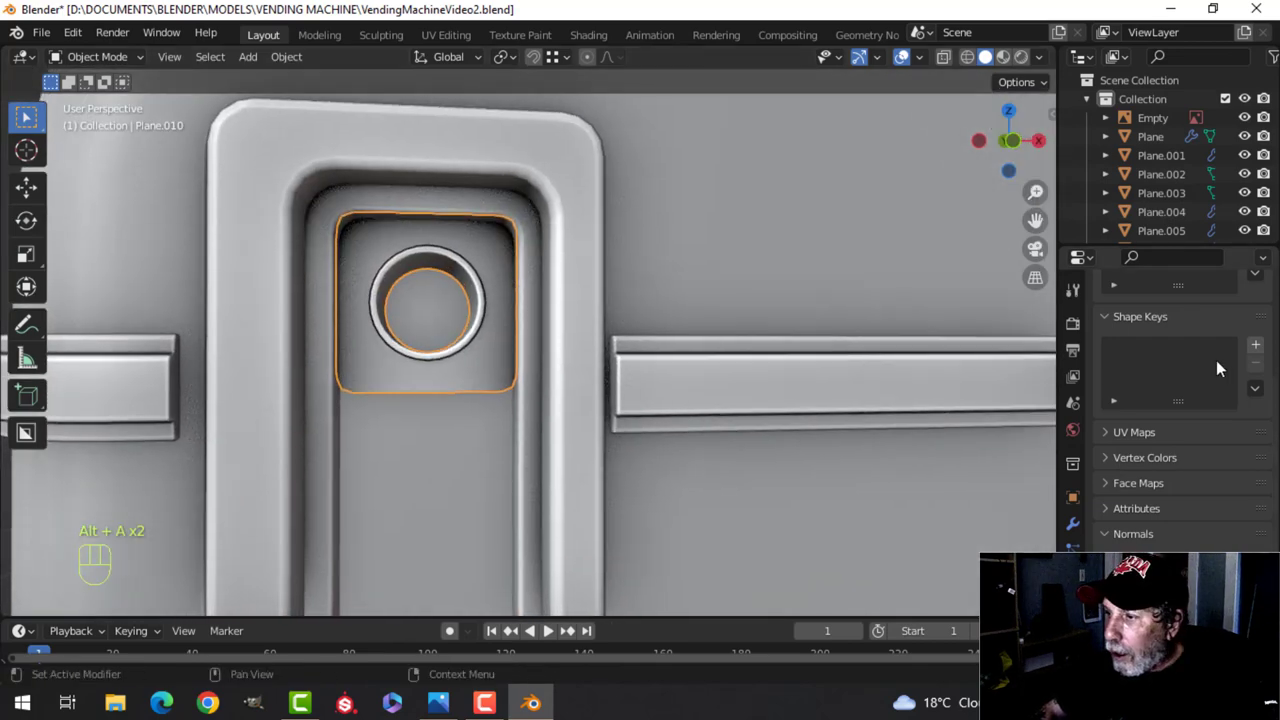
{"action": "left_click", "coordinate": [1073, 522]}
{"action": "left_click", "coordinate": [1181, 351]}
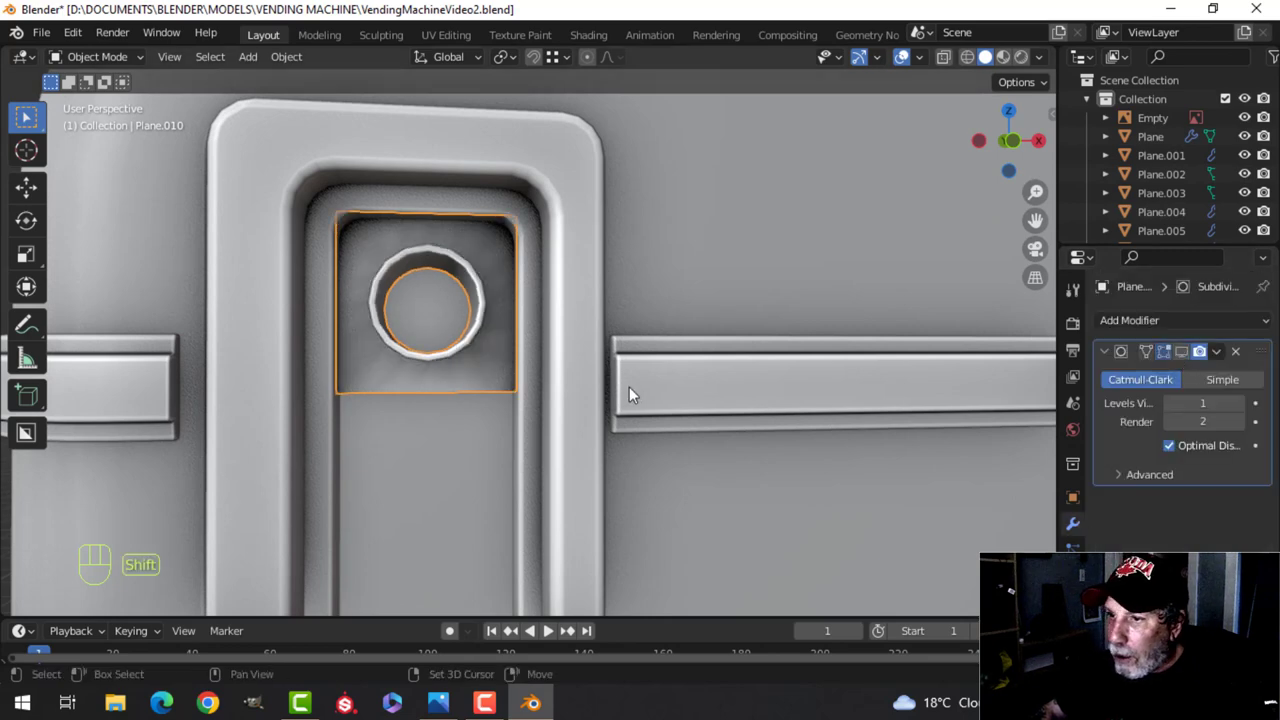
Select the ring panel's whole mesh in edit mode and recalculate its normals to the outside
{"action": "scroll", "coordinate": [612, 337], "scroll_direction": "down", "scroll_amount": 3}
{"action": "key", "text": "KP_1"}
{"action": "key", "text": "Tab"}
{"action": "key", "text": "a"}
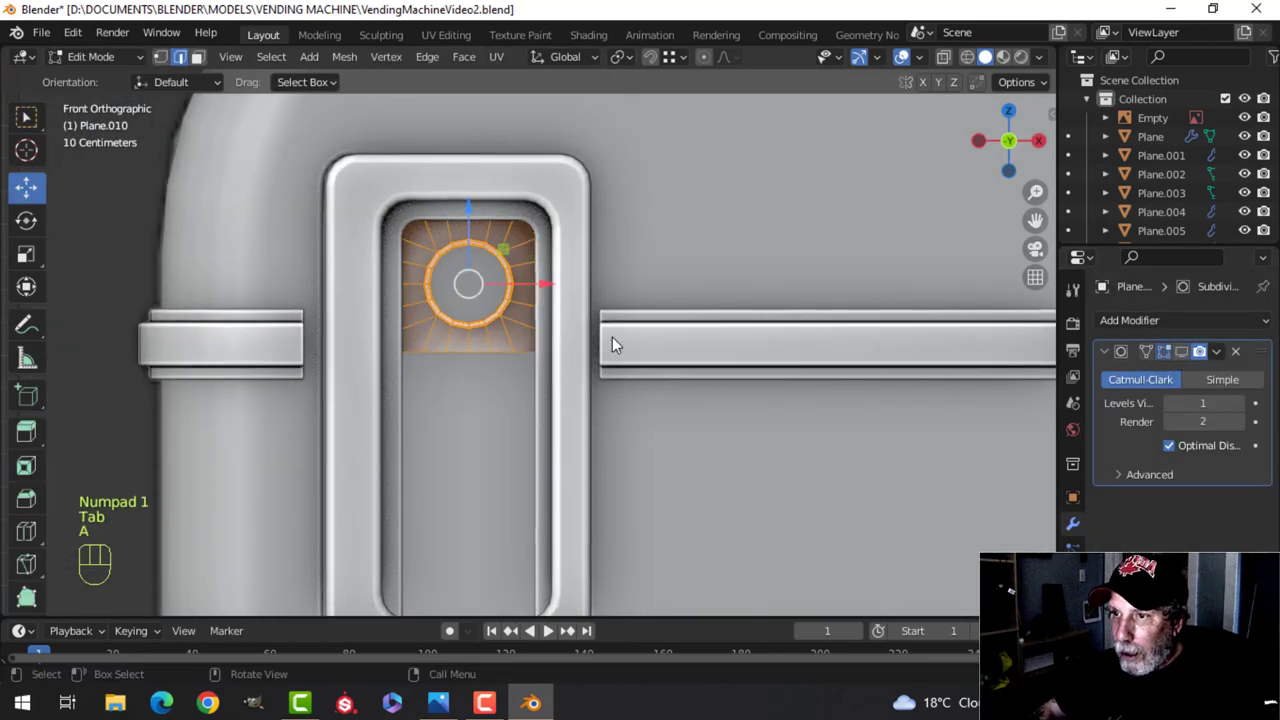
{"action": "scroll", "coordinate": [612, 337], "scroll_direction": "up", "scroll_amount": 3}
{"action": "key", "text": "alt+n"}
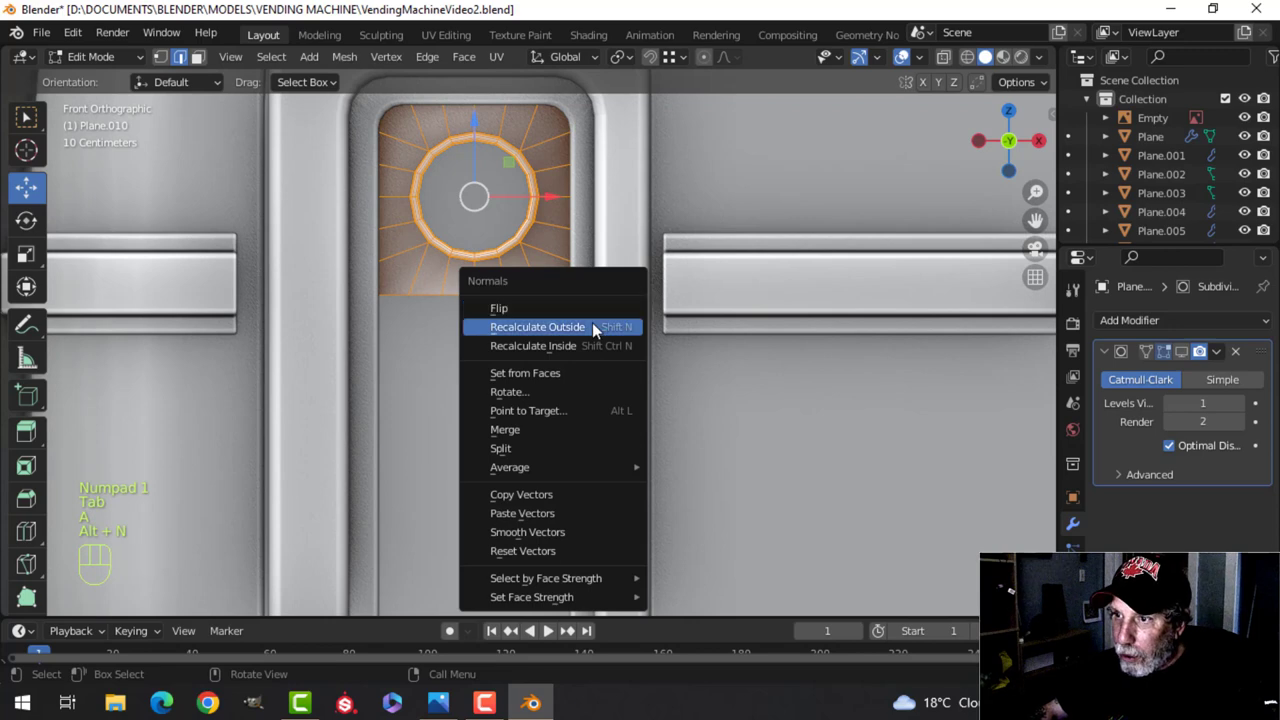
{"action": "left_click", "coordinate": [592, 327]}
Duplicate the ring panel in edit mode and move the copy down along Z directly beneath the original
{"action": "scroll", "coordinate": [641, 262], "scroll_direction": "up", "scroll_amount": 2}
{"action": "key", "text": "shift+d"}
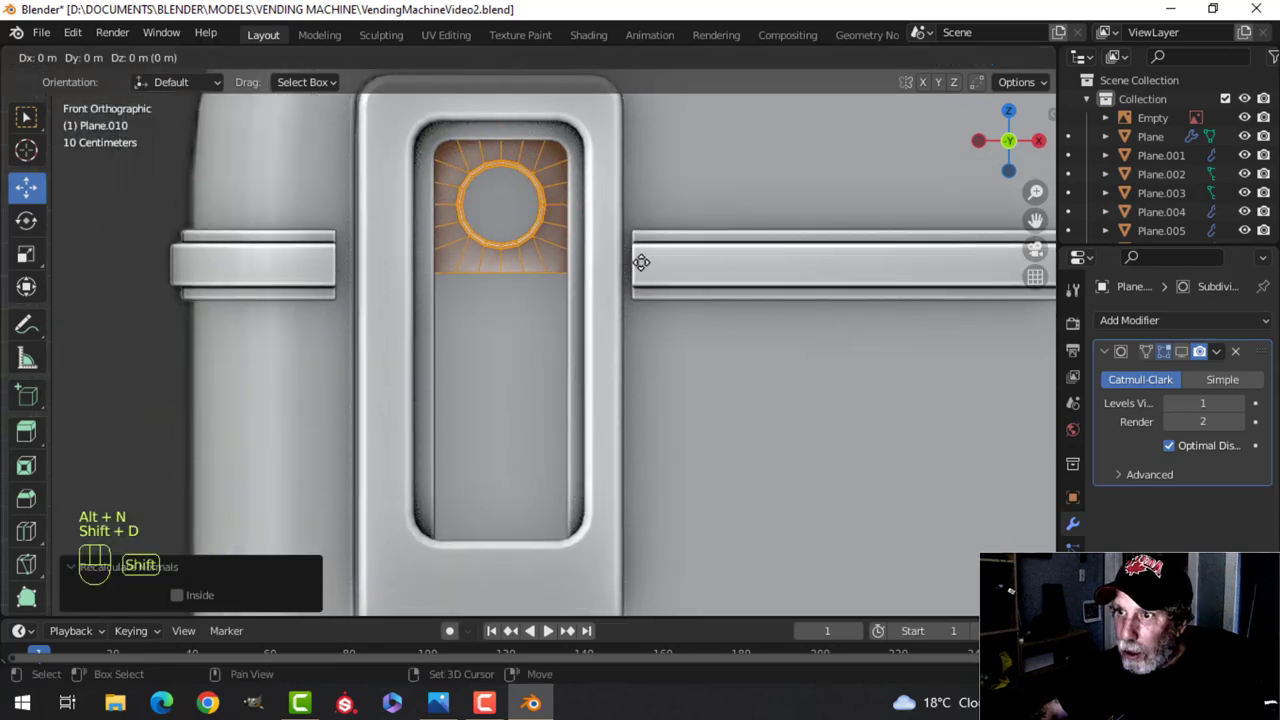
{"action": "right_click", "coordinate": [641, 262]}
{"action": "left_click_drag", "start_coordinate": [508, 142], "coordinate": [502, 260]}
{"action": "scroll", "coordinate": [590, 268], "scroll_direction": "down", "scroll_amount": 2}
Duplicate both ring segments and move the copies down along Z, aligning their top edge with the bottom of the originals
{"action": "key", "text": "a"}
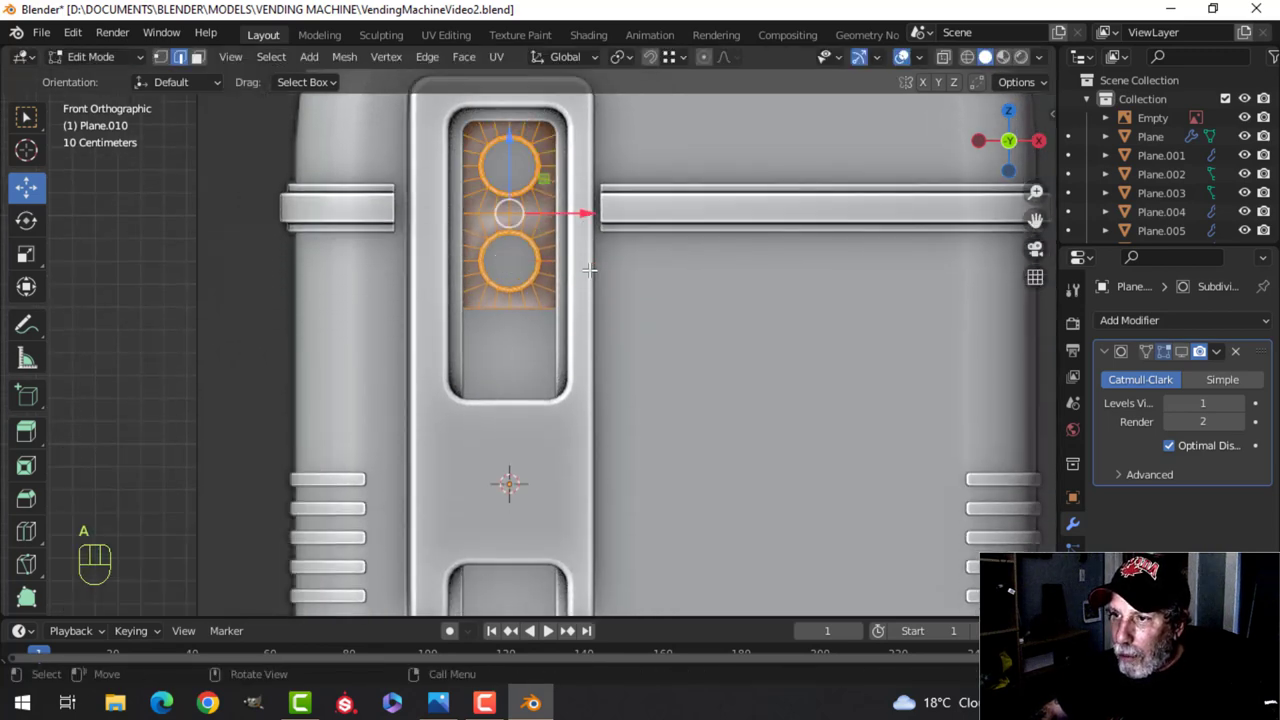
{"action": "key", "text": "shift+d"}
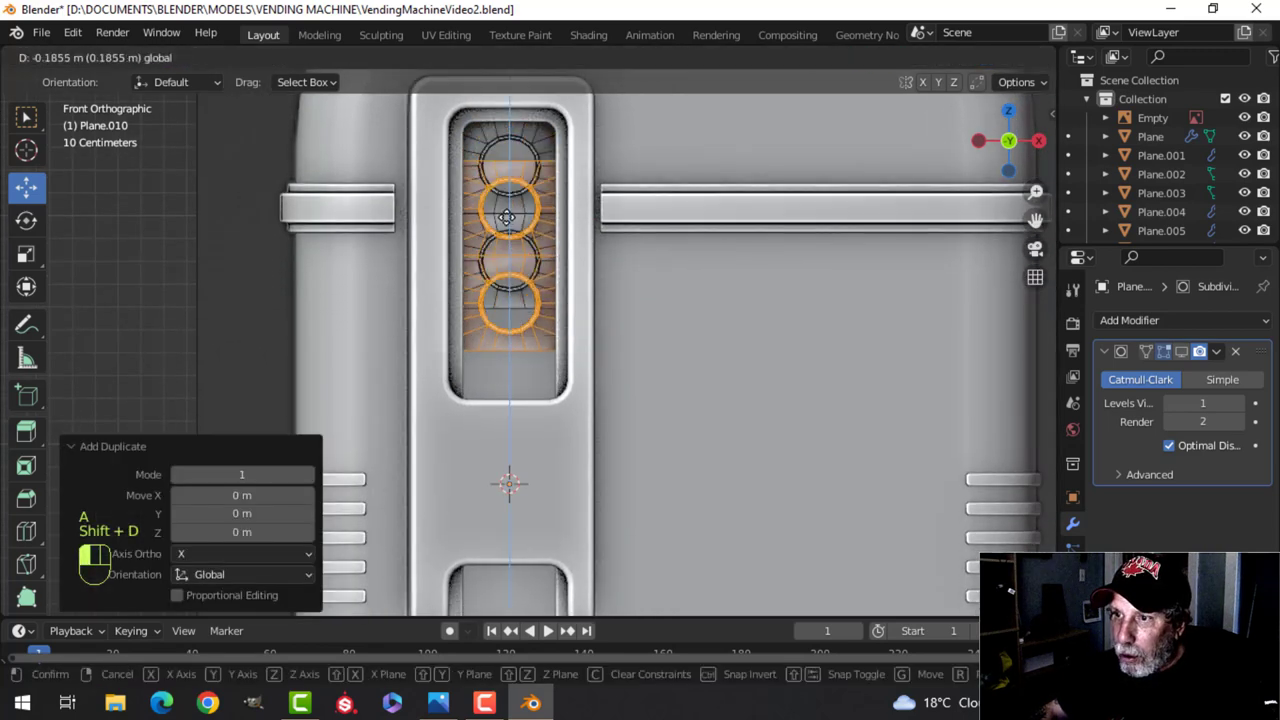
{"action": "left_click", "coordinate": [507, 345]}
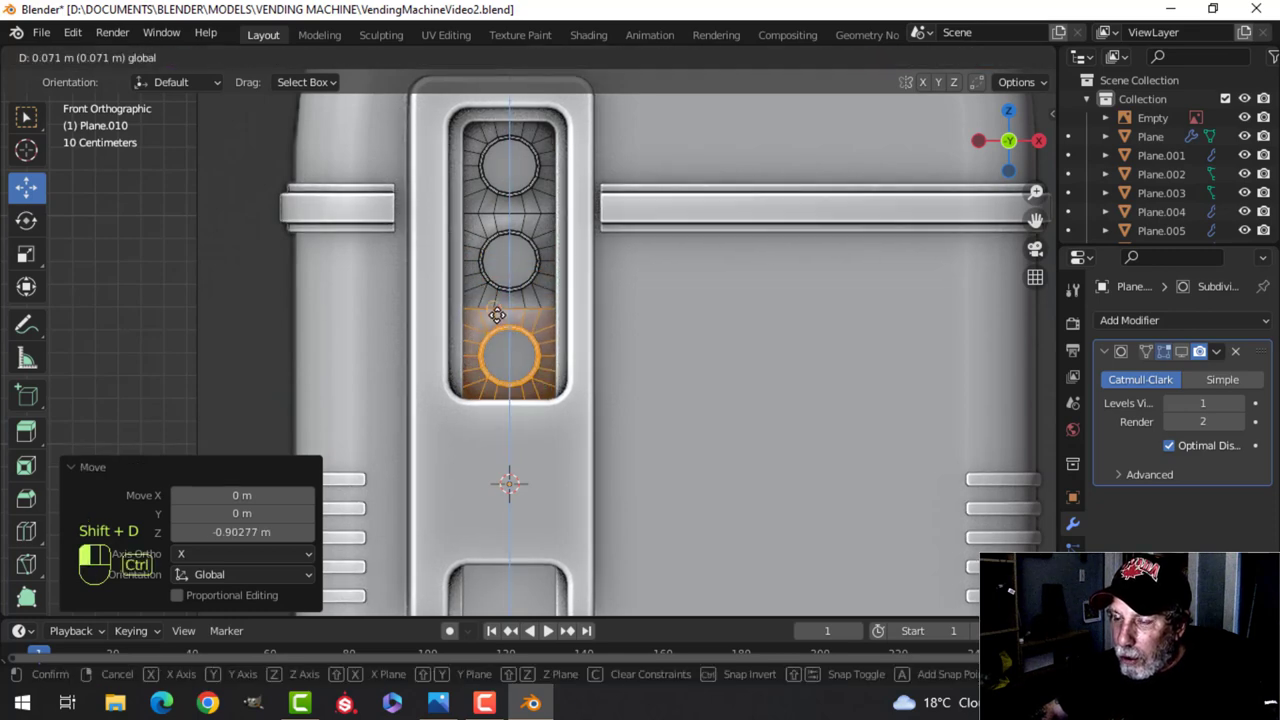
Scale the whole ring strip to 0.891 and move it up about 0.087 m along Z in the upper window
{"action": "scroll", "coordinate": [586, 308], "scroll_direction": "down", "scroll_amount": 2}
{"action": "key", "text": "a"}
{"action": "middle_click_drag", "start_coordinate": [586, 308], "coordinate": [586, 316]}
{"action": "key", "text": "s"}
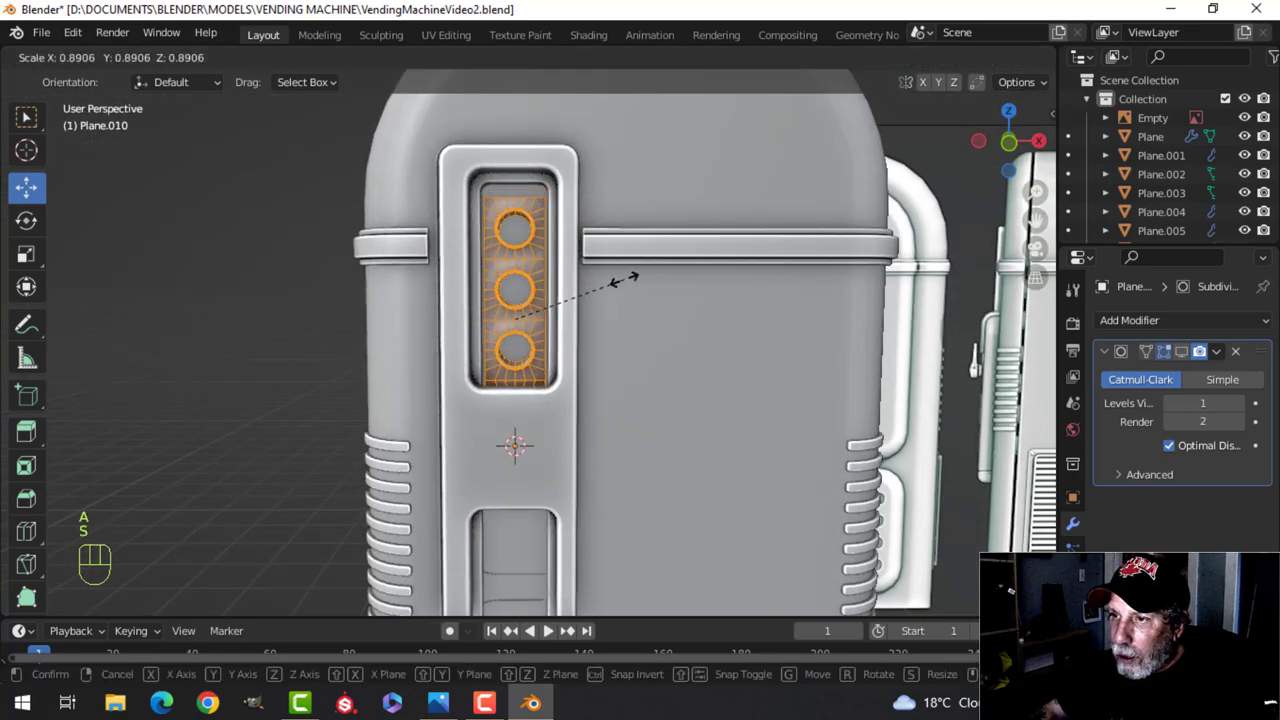
{"action": "left_click", "coordinate": [623, 279]}
{"action": "left_click_drag", "start_coordinate": [520, 242], "coordinate": [518, 218]}
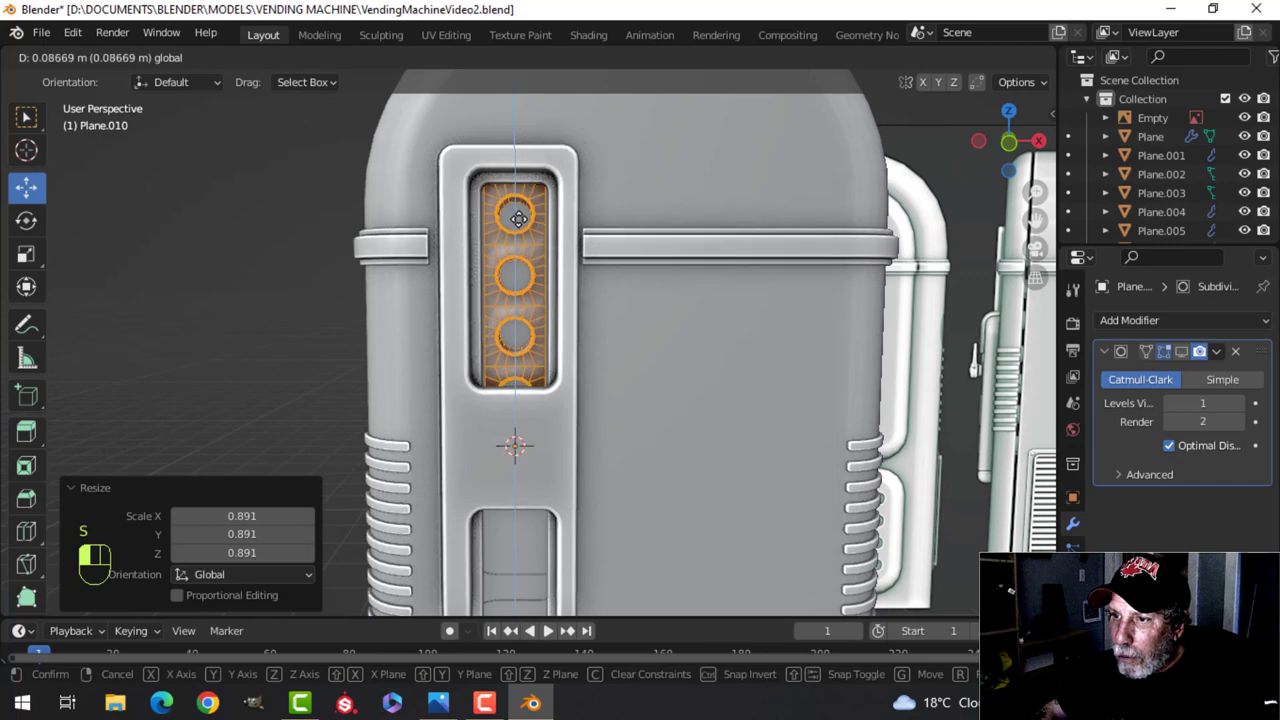
Move the ring strip back along Y, deeper into the window recess, and leave edit mode
{"action": "middle_click_drag", "start_coordinate": [520, 268], "coordinate": [574, 342]}
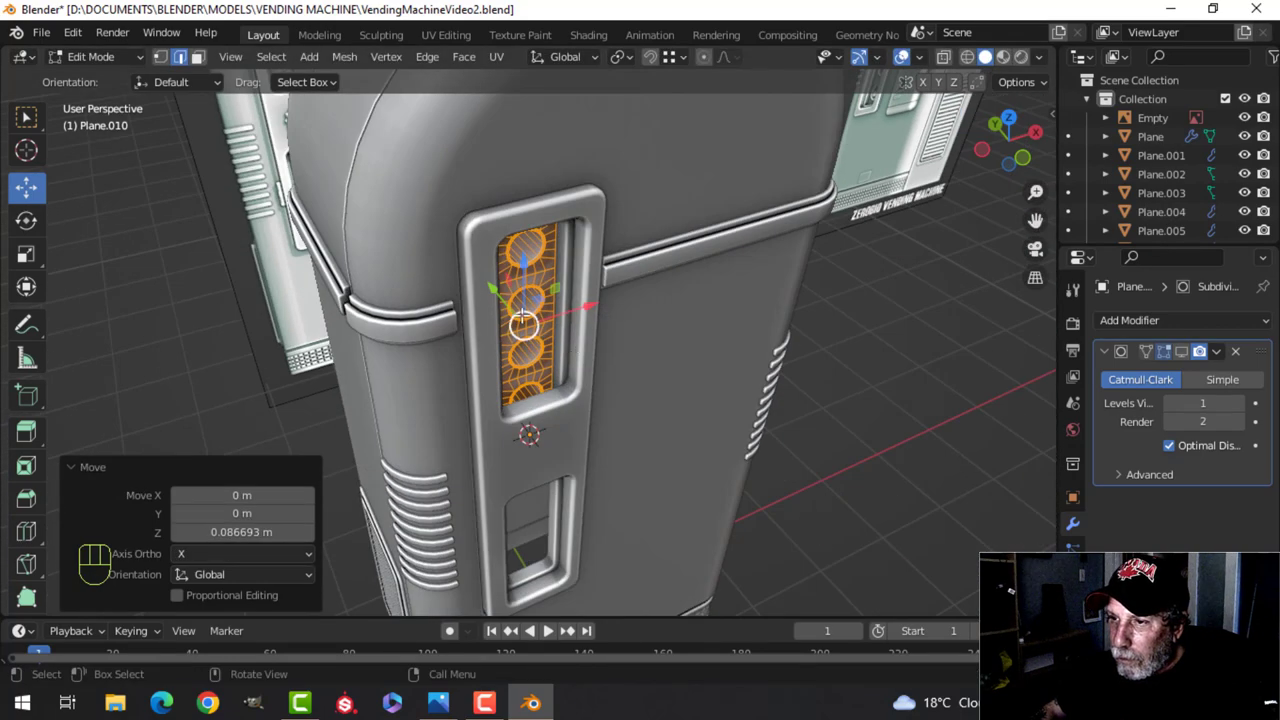
{"action": "left_click_drag", "start_coordinate": [499, 294], "coordinate": [490, 283]}
{"action": "mouse_move", "coordinate": [672, 322]}
{"action": "middle_mouse_down"}
{"action": "mouse_move", "coordinate": [657, 337]}
{"action": "mouse_move", "coordinate": [646, 280]}
{"action": "mouse_move", "coordinate": [657, 305]}
{"action": "middle_mouse_up"}
{"action": "scroll", "coordinate": [657, 337], "scroll_direction": "up", "scroll_amount": 3}
{"action": "scroll", "coordinate": [641, 250], "scroll_direction": "up", "scroll_amount": 3}
{"action": "key", "text": "Tab"}
{"action": "left_click", "coordinate": [633, 241]}
{"action": "key", "text": "Tab"}
{"action": "key", "text": "a"}
{"action": "key", "text": "alt+a"}
{"action": "key", "text": "Tab"}
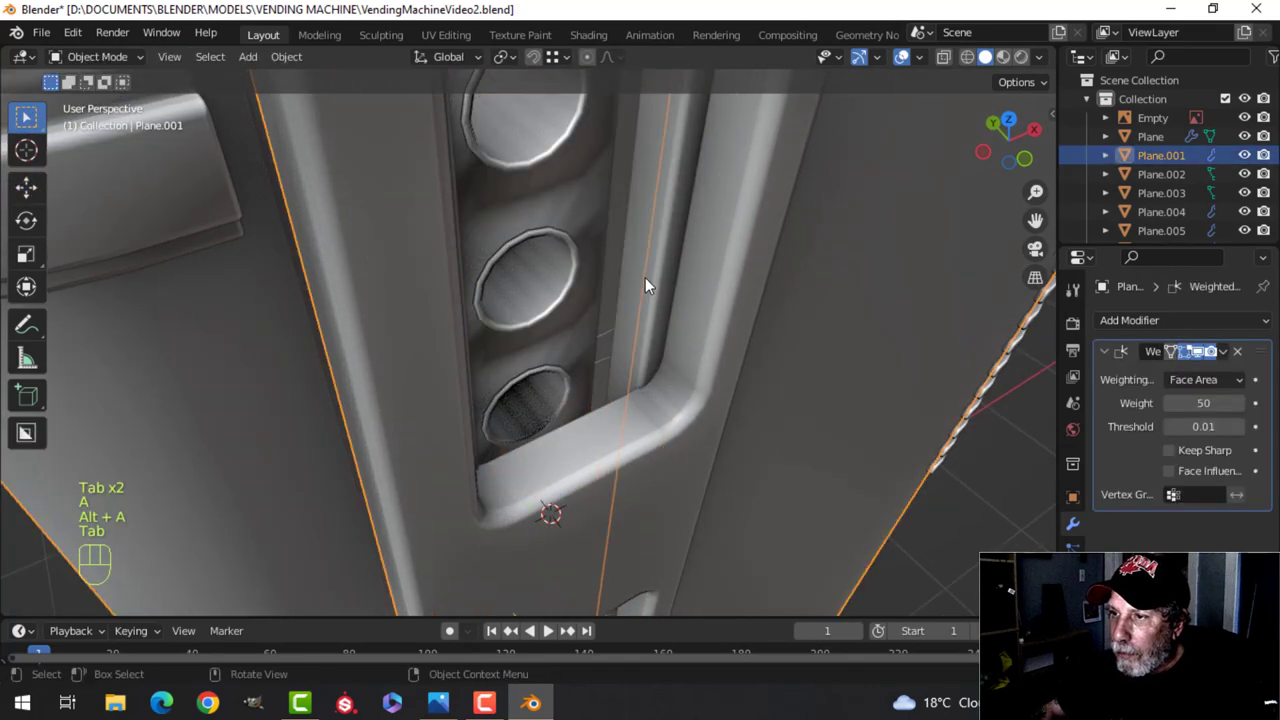
Edit the window liner and extend its rear edges further back along Y behind the ring strip
{"action": "key", "text": "Tab"}
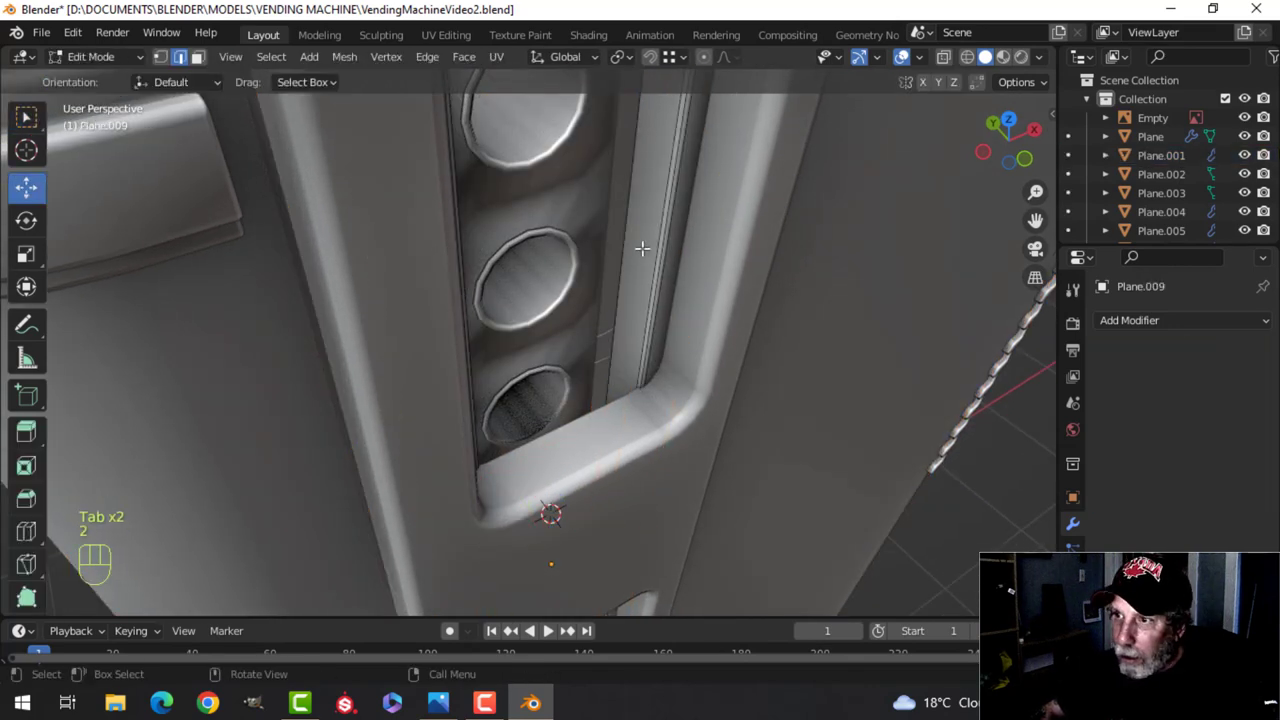
{"action": "middle_click_drag", "start_coordinate": [656, 270], "coordinate": [712, 311]}
{"action": "left_click_drag", "start_coordinate": [494, 397], "coordinate": [460, 375]}
{"action": "middle_click_drag", "start_coordinate": [680, 346], "coordinate": [591, 197]}
{"action": "scroll", "coordinate": [546, 310], "scroll_direction": "down", "scroll_amount": 2}
{"action": "key", "text": "Tab"}
{"action": "key", "text": "alt+a"}
Isolate the ring strip in front view, duplicate its mesh and move the copy down along Z to continue the strip
{"action": "left_click", "coordinate": [583, 195]}
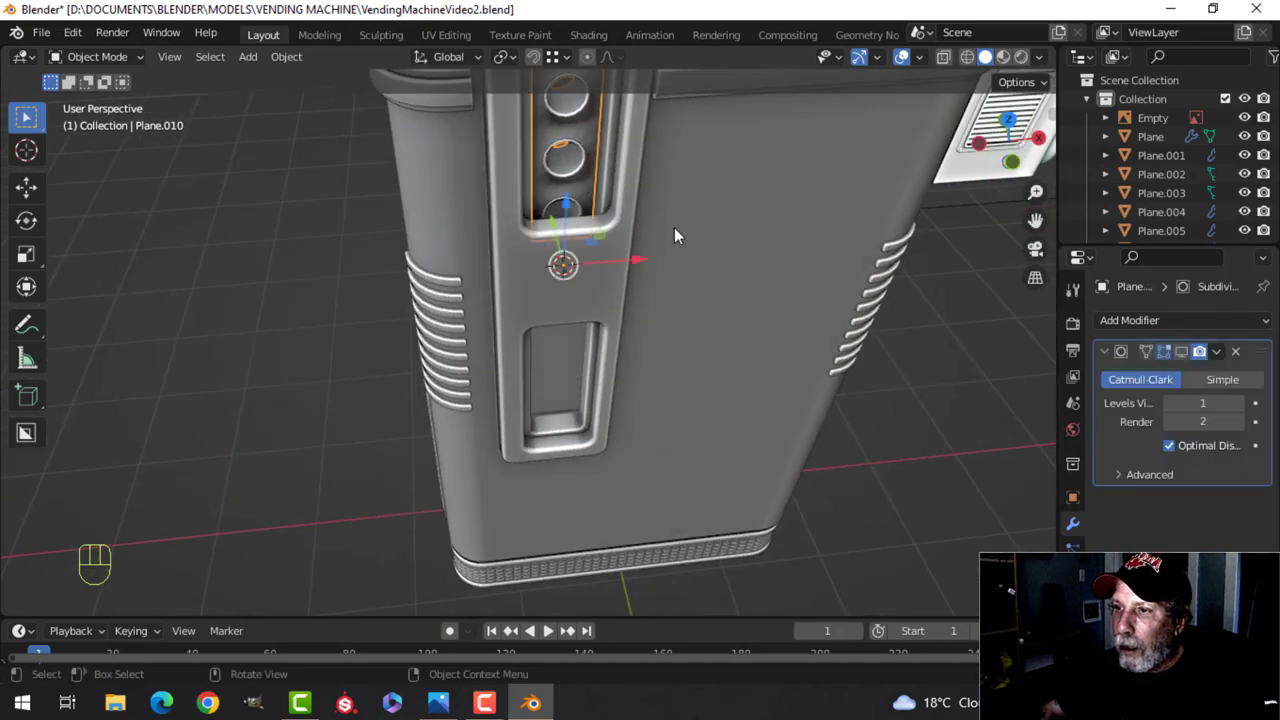
{"action": "key", "text": "KP_1"}
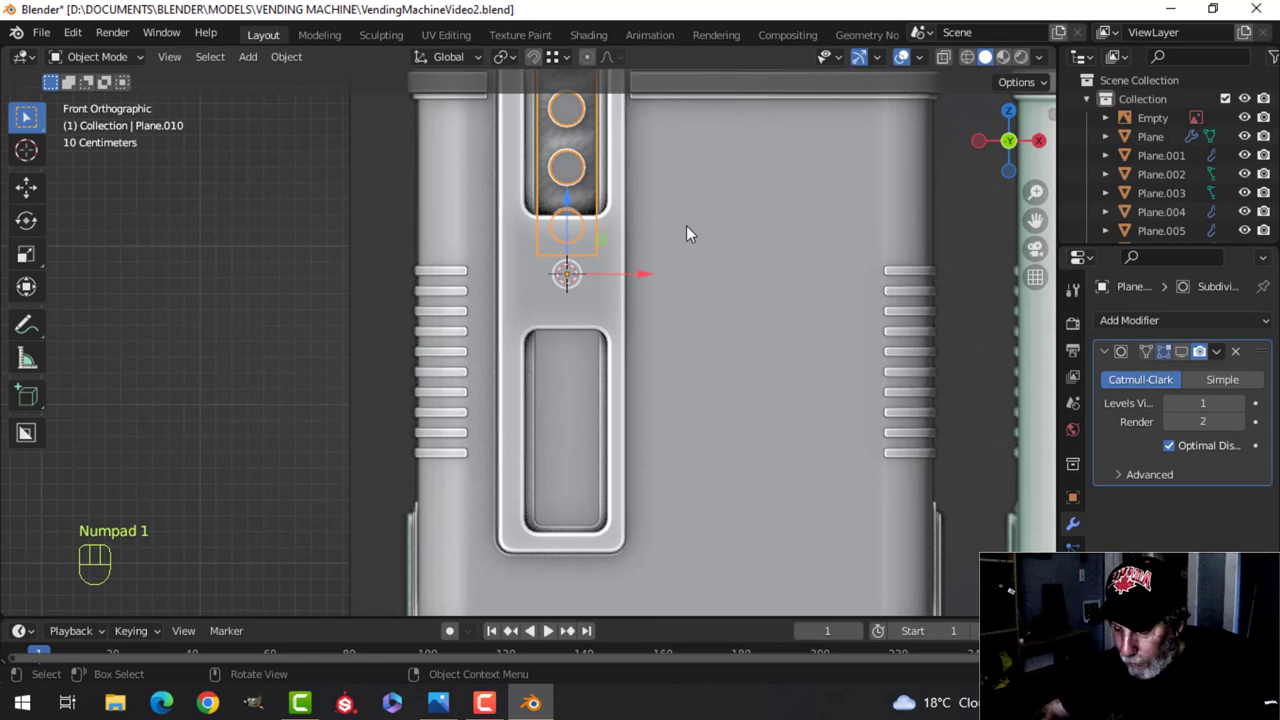
{"action": "key", "text": "KP_Divide"}
{"action": "key", "text": "Tab"}
{"action": "key", "text": "a"}
{"action": "middle_click_drag", "start_coordinate": [665, 422], "coordinate": [686, 289], "text": "shift"}
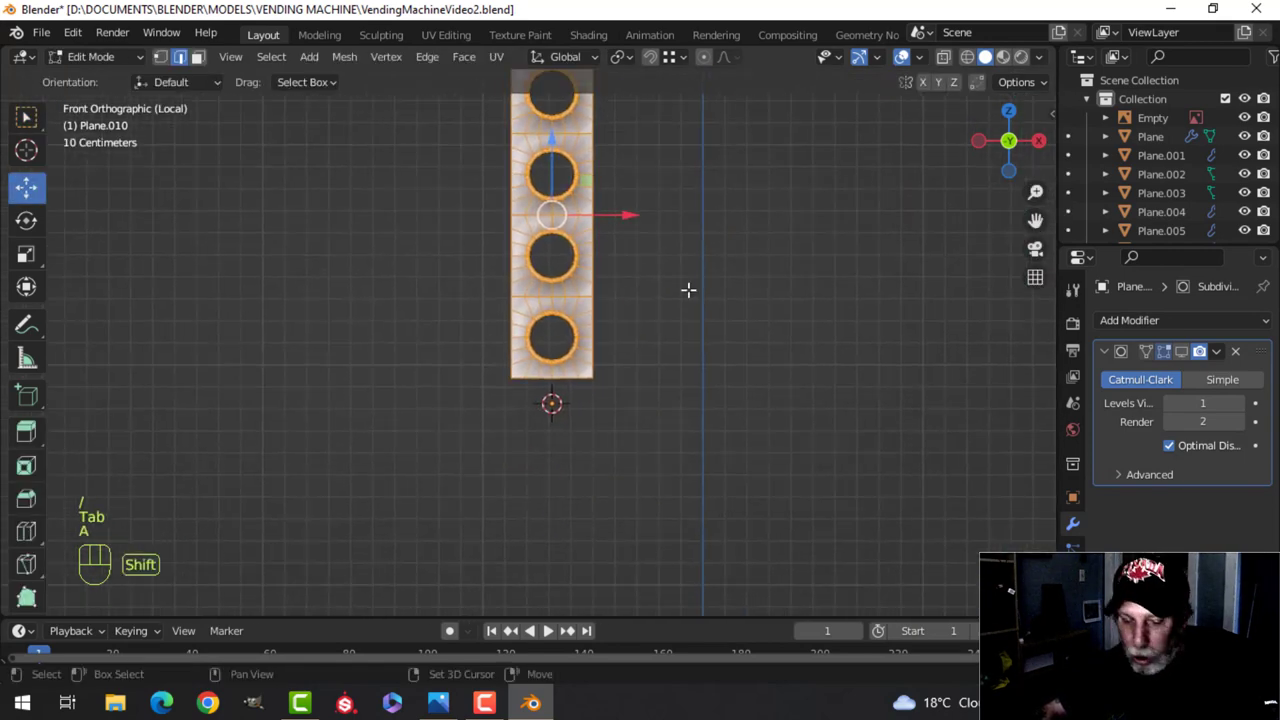
{"action": "key", "text": "shift+d"}
{"action": "left_click", "coordinate": [690, 289]}
{"action": "left_click_drag", "start_coordinate": [562, 167], "coordinate": [553, 461]}
Merge all of the ring strip's vertices by distance and return to object mode
{"action": "key", "text": "a"}
{"action": "key", "text": "m"}
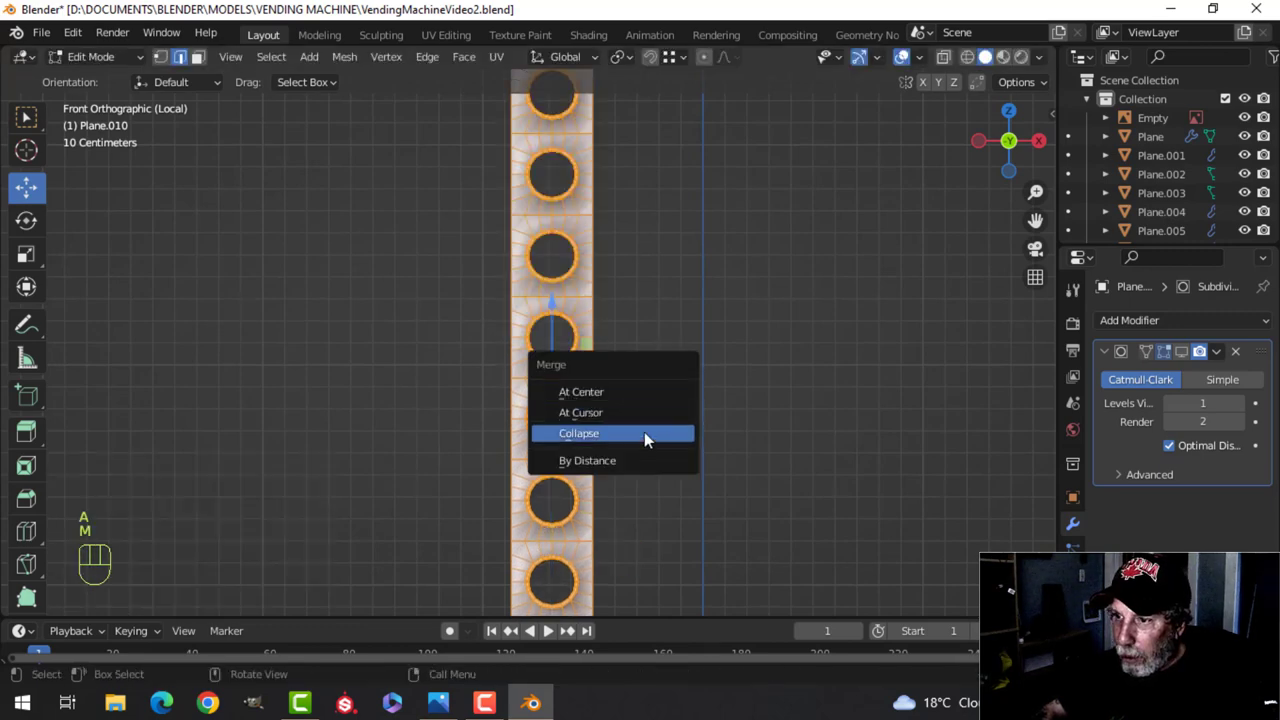
{"action": "left_click", "coordinate": [630, 458]}
{"action": "key", "text": "Tab"}
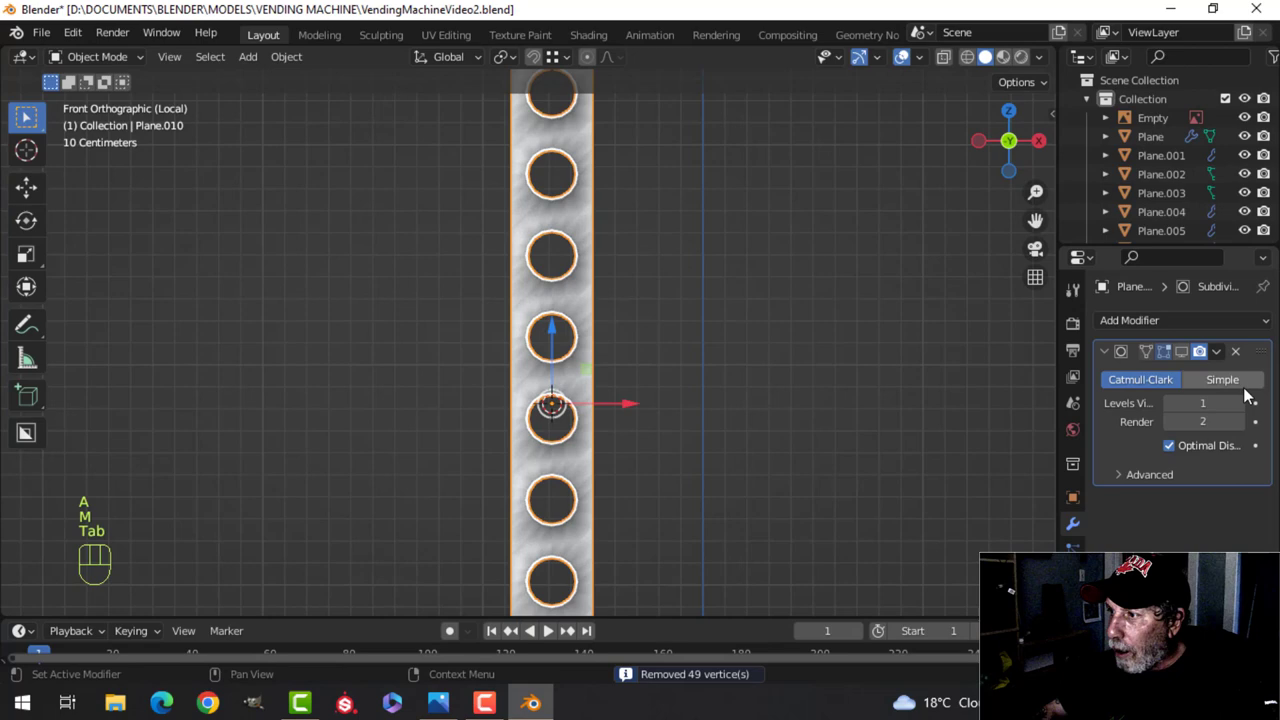
Turn the Subdivision modifier's viewport display back on and bring the rest of the vending machine back into view
{"action": "left_click", "coordinate": [1182, 352]}
{"action": "key", "text": "alt+a"}
{"action": "key", "text": "slash"}
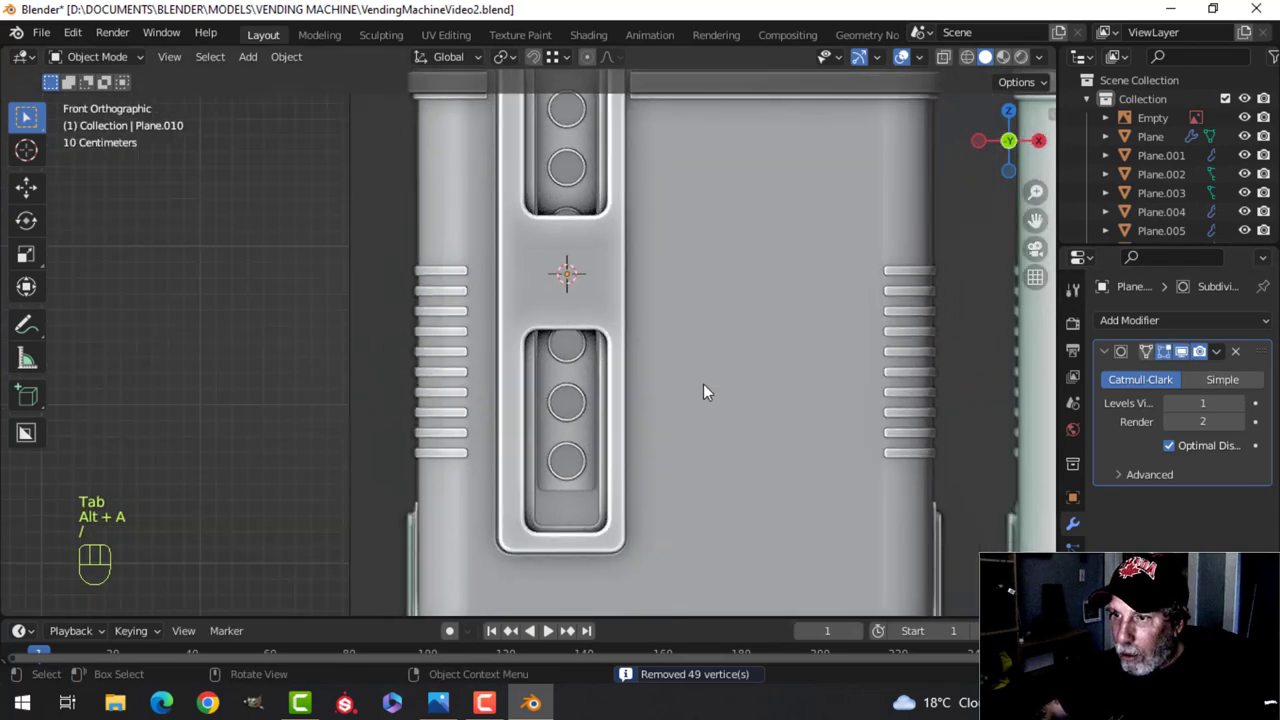
{"action": "scroll", "coordinate": [703, 383], "scroll_direction": "down", "scroll_amount": 1}
{"action": "scroll", "coordinate": [656, 379], "scroll_direction": "up", "scroll_amount": 1}
{"action": "middle_click_drag", "start_coordinate": [656, 379], "coordinate": [646, 488], "text": "shift"}
{"action": "scroll", "coordinate": [650, 440], "scroll_direction": "down", "scroll_amount": 1}
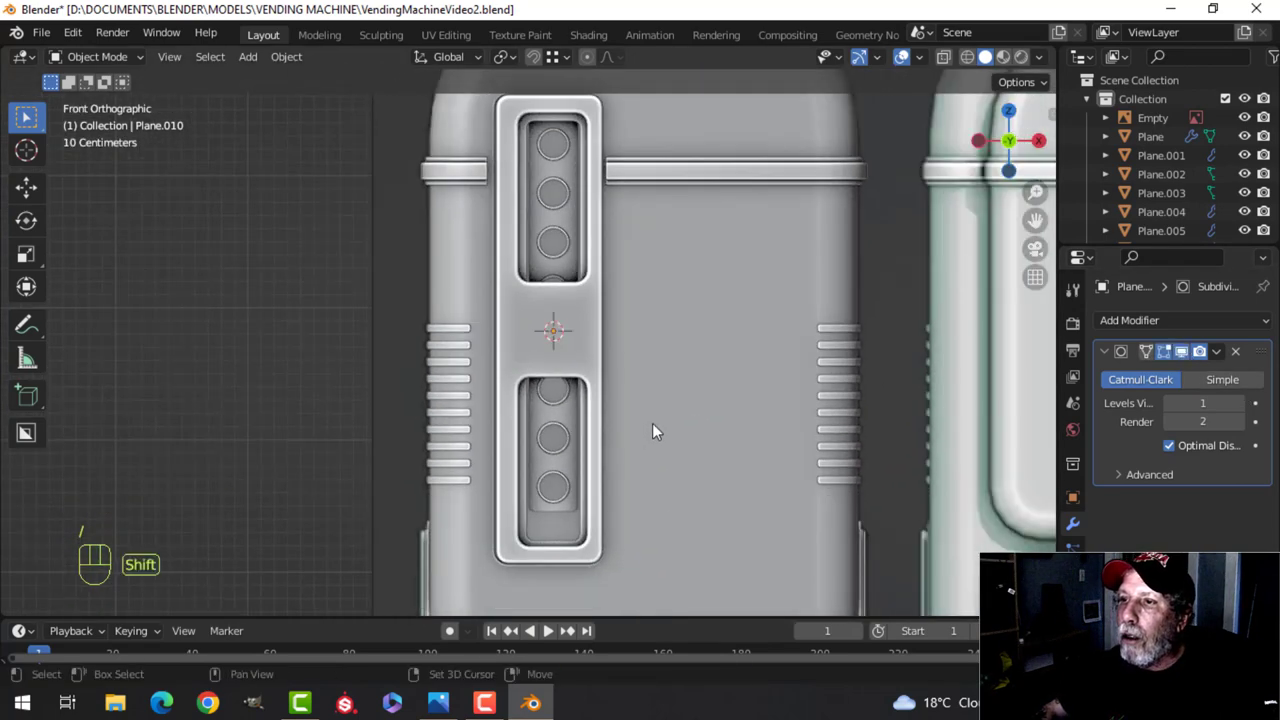
Move the whole ring strip mesh down about 0.114 m along Z and scale it to about 1.05 to fill both windows
{"action": "left_click", "coordinate": [580, 428]}
{"action": "key", "text": "Tab"}
{"action": "key", "text": "a"}
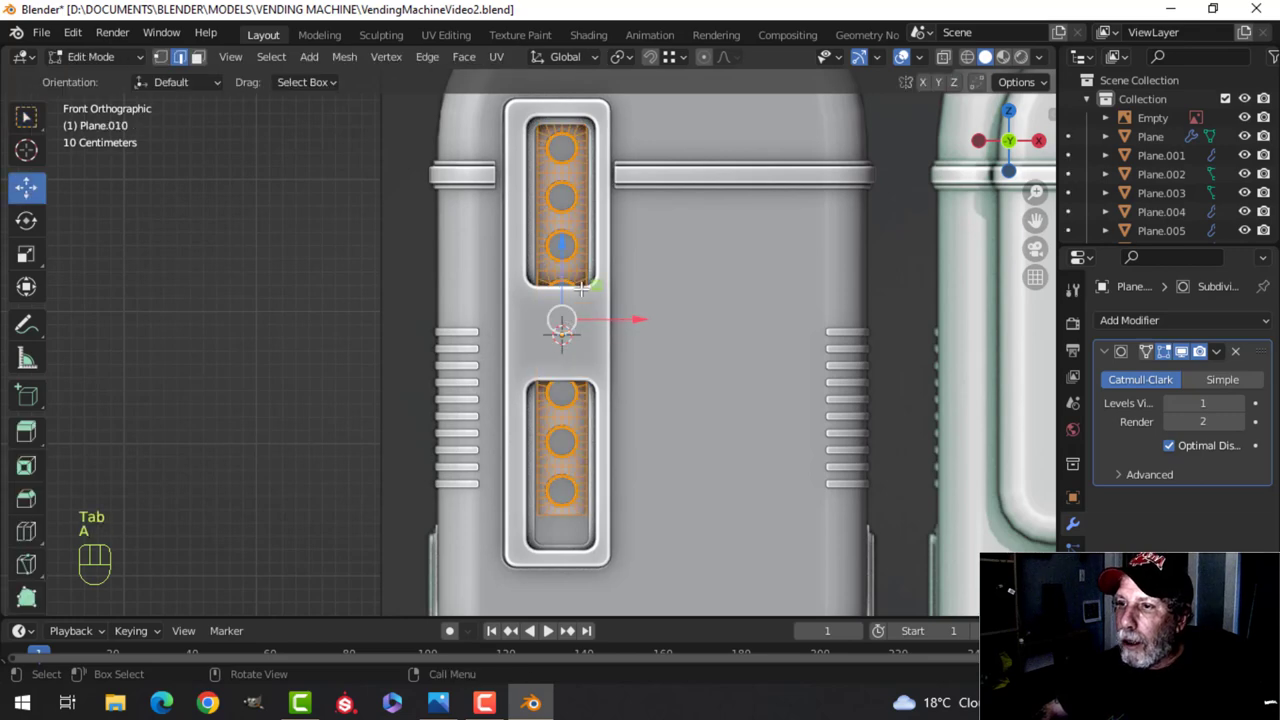
{"action": "left_click_drag", "start_coordinate": [567, 250], "coordinate": [571, 270]}
{"action": "key", "text": "s"}
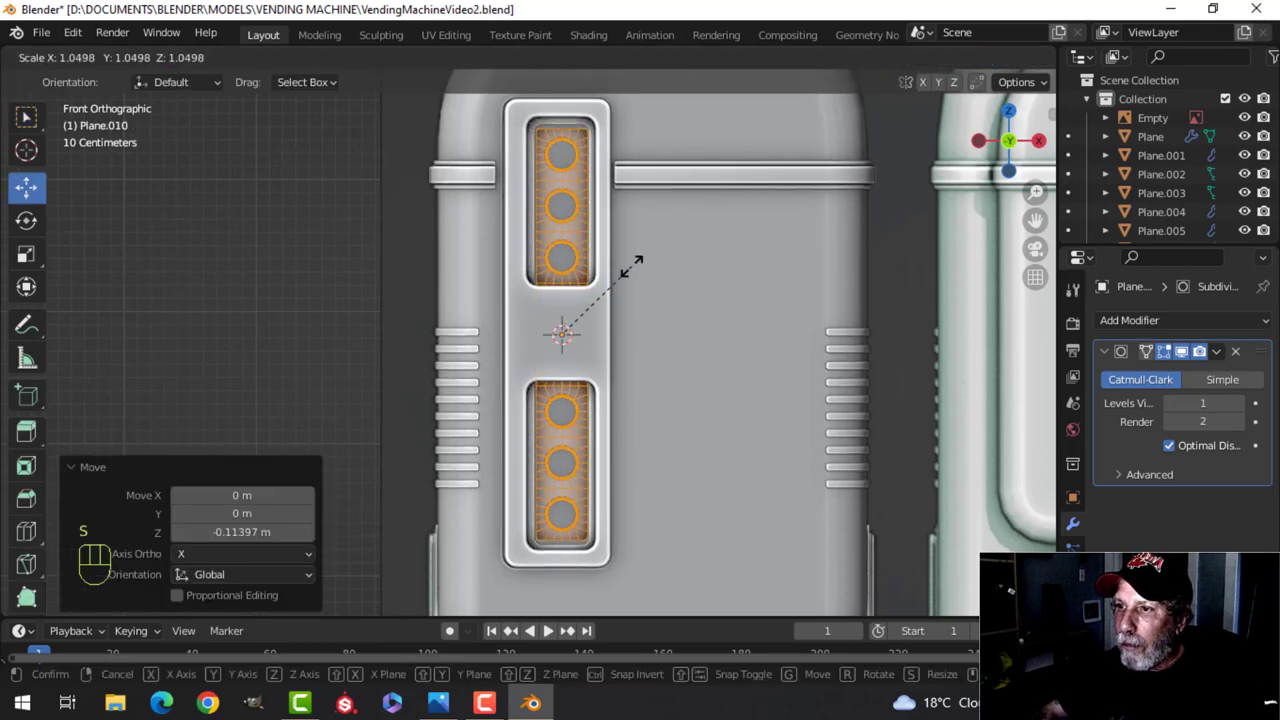
{"action": "left_click", "coordinate": [635, 267]}
{"action": "key", "text": "Tab"}
Examine from several angles how the ring openings sit inside the upper and lower windows
{"action": "middle_click_drag", "start_coordinate": [635, 267], "coordinate": [623, 367]}
{"action": "middle_click_drag", "start_coordinate": [626, 303], "coordinate": [621, 422]}
{"action": "scroll", "coordinate": [618, 458], "scroll_direction": "down", "scroll_amount": 5}
{"action": "middle_click_drag", "start_coordinate": [621, 422], "coordinate": [603, 355]}
{"action": "scroll", "coordinate": [580, 380], "scroll_direction": "down", "scroll_amount": 4}
{"action": "middle_click_drag", "start_coordinate": [558, 401], "coordinate": [588, 342]}
{"action": "scroll", "coordinate": [606, 406], "scroll_direction": "down", "scroll_amount": 2}
{"action": "middle_click_drag", "start_coordinate": [588, 342], "coordinate": [608, 414]}
{"action": "scroll", "coordinate": [590, 346], "scroll_direction": "up", "scroll_amount": 3}
{"action": "scroll", "coordinate": [615, 385], "scroll_direction": "down", "scroll_amount": 1}
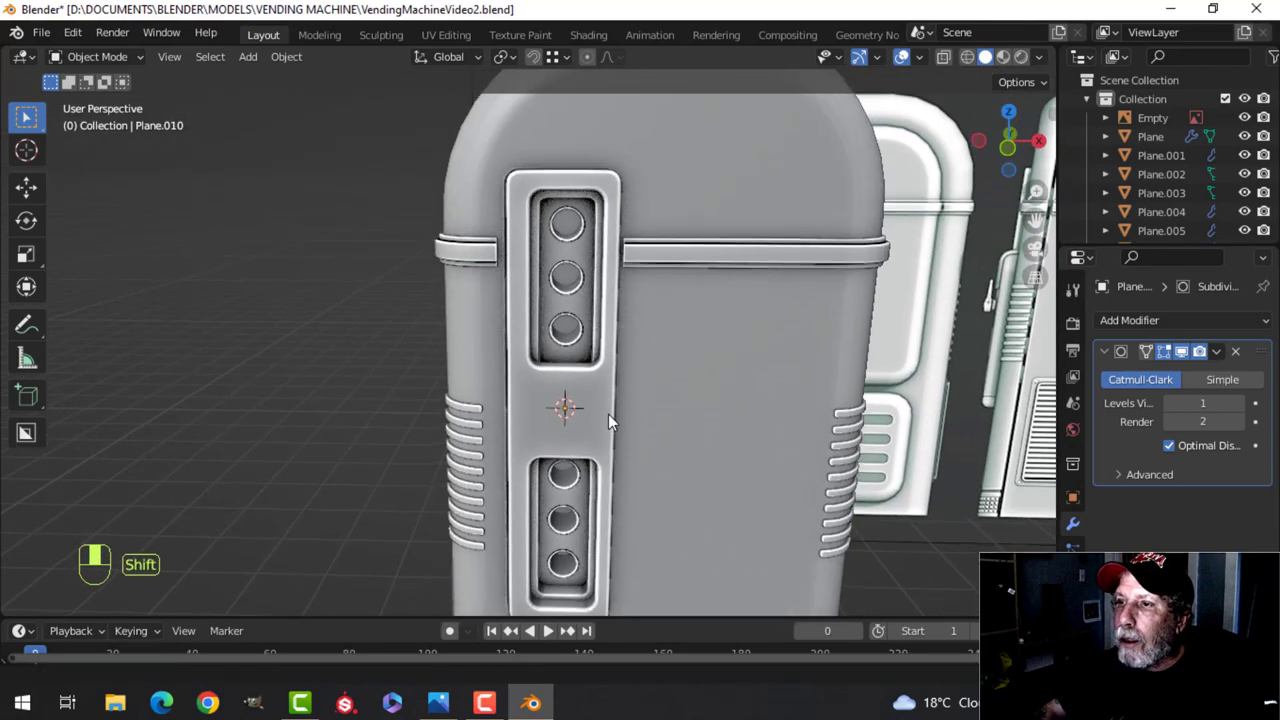
{"action": "scroll", "coordinate": [606, 374], "scroll_direction": "up", "scroll_amount": 1}
{"action": "scroll", "coordinate": [603, 366], "scroll_direction": "down", "scroll_amount": 3}
{"action": "middle_click_drag", "start_coordinate": [602, 360], "coordinate": [596, 314]}
{"action": "scroll", "coordinate": [595, 351], "scroll_direction": "up", "scroll_amount": 3}
{"action": "scroll", "coordinate": [593, 346], "scroll_direction": "down", "scroll_amount": 3}
{"action": "middle_click_drag", "start_coordinate": [596, 314], "coordinate": [614, 388]}
{"action": "scroll", "coordinate": [602, 340], "scroll_direction": "up", "scroll_amount": 3}
{"action": "middle_click_drag", "start_coordinate": [614, 388], "coordinate": [603, 360]}
Duplicate the top ring's edge loop, pull the copy forward along Y and scale it to 0.579
{"action": "scroll", "coordinate": [634, 360], "scroll_direction": "up", "scroll_amount": 2}
{"action": "key", "text": "Tab"}
{"action": "scroll", "coordinate": [598, 258], "scroll_direction": "up", "scroll_amount": 1}
{"action": "key", "text": "alt+a"}
{"action": "scroll", "coordinate": [612, 355], "scroll_direction": "up", "scroll_amount": 1}
{"action": "key", "text": "2"}
{"action": "scroll", "coordinate": [603, 360], "scroll_direction": "up", "scroll_amount": 2}
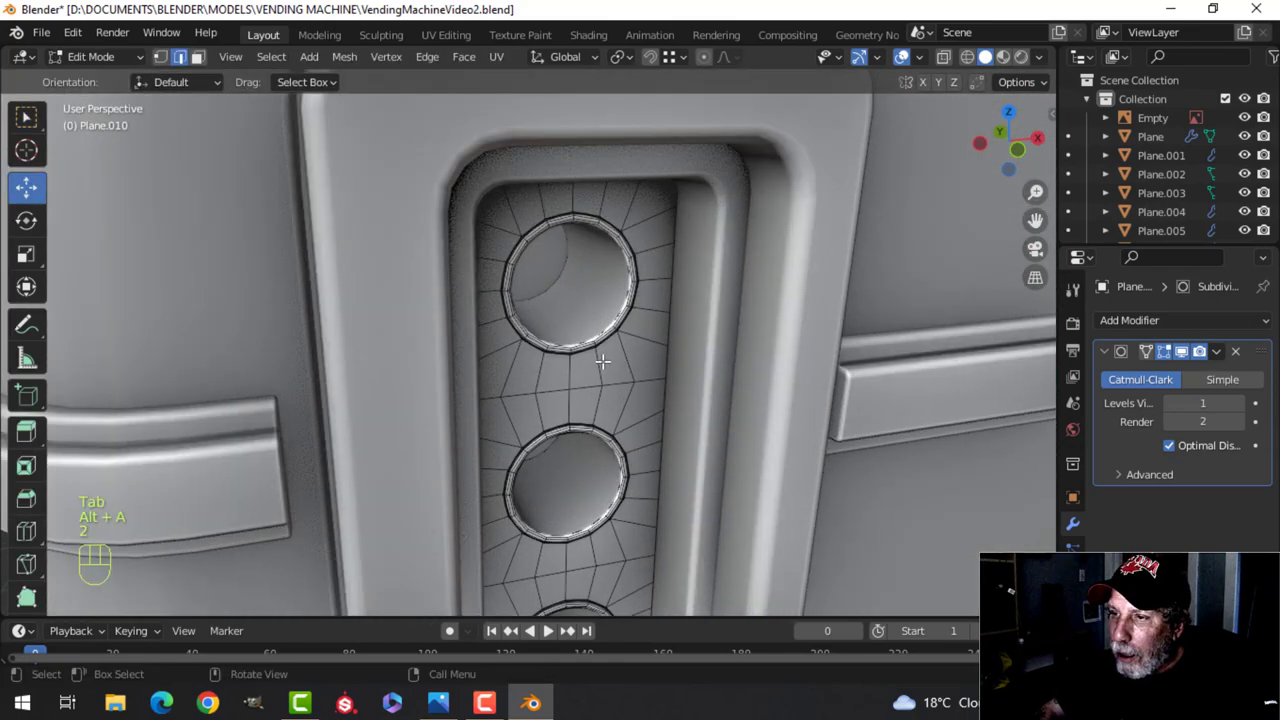
{"action": "left_click", "coordinate": [627, 199], "text": "alt"}
{"action": "scroll", "coordinate": [645, 235], "scroll_direction": "down", "scroll_amount": 3}
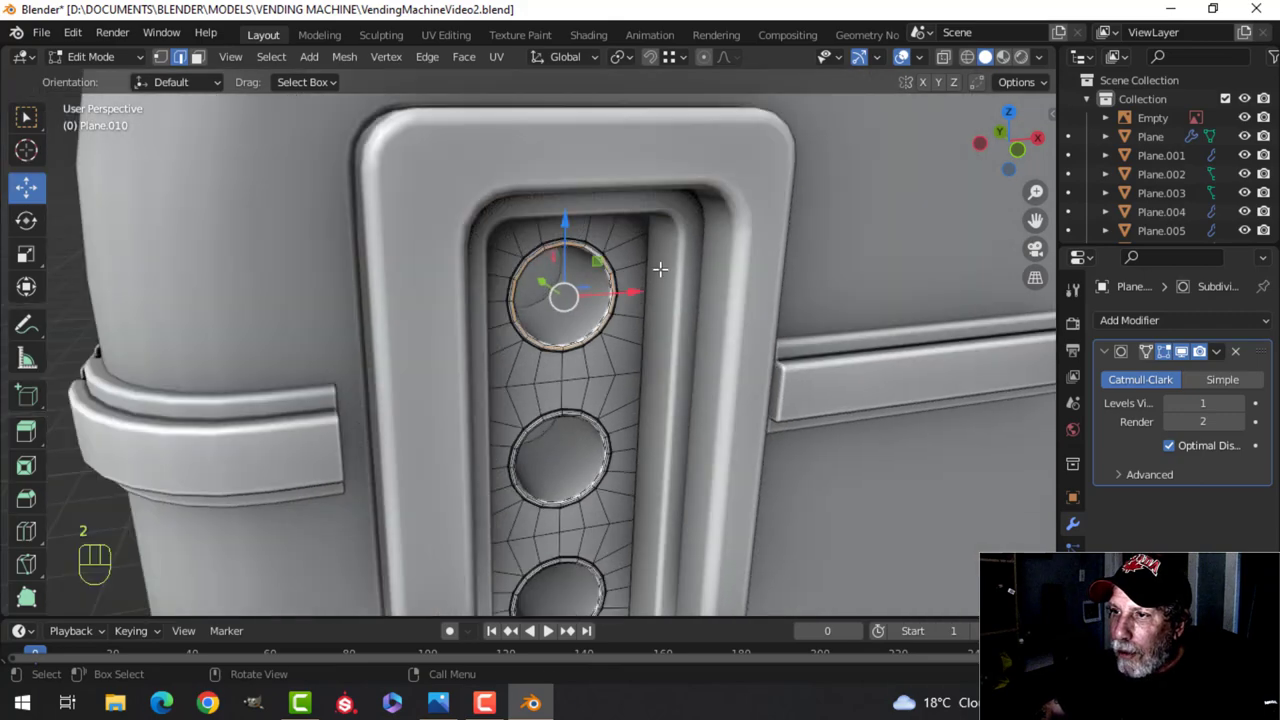
{"action": "middle_click_drag", "start_coordinate": [660, 266], "coordinate": [640, 311]}
{"action": "scroll", "coordinate": [683, 293], "scroll_direction": "up", "scroll_amount": 2}
{"action": "key", "text": "shift+d"}
{"action": "left_click", "coordinate": [610, 289]}
{"action": "left_click_drag", "start_coordinate": [487, 187], "coordinate": [535, 220]}
{"action": "key", "text": "s"}
{"action": "left_click", "coordinate": [636, 180]}
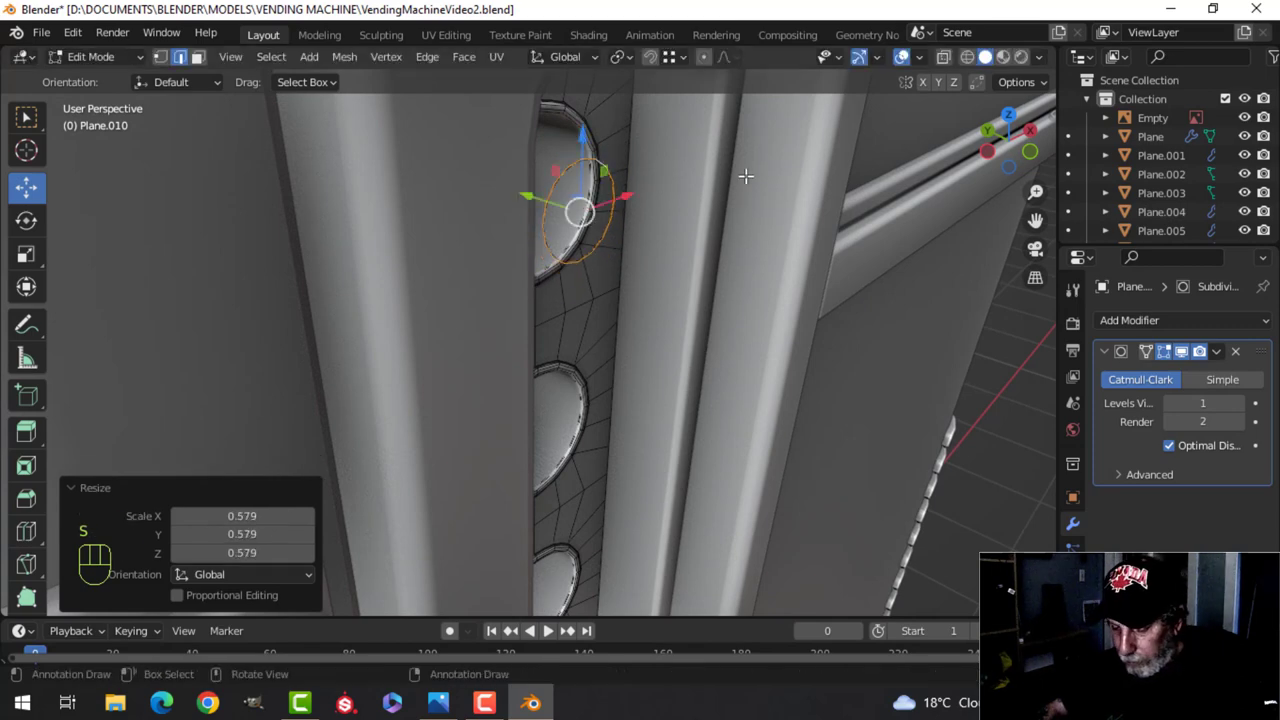
Separate the duplicated loop into its own object and select all of its mesh for editing
{"action": "key", "text": "p"}
{"action": "left_click", "coordinate": [745, 176]}
{"action": "key", "text": "Tab"}
{"action": "key", "text": "Tab"}
{"action": "key", "text": "a"}
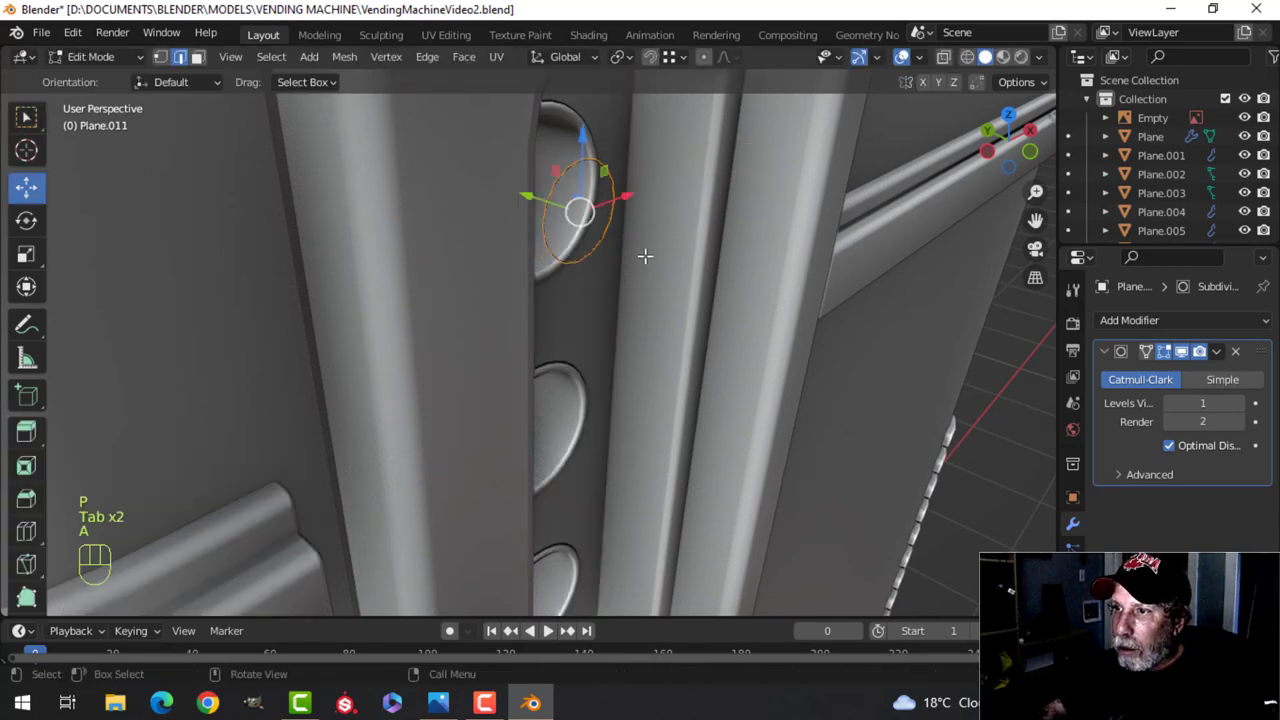
Extrude the separated loop about 0.224 m forward along Y to form the bottle's cylindrical body
{"action": "middle_click_drag", "start_coordinate": [646, 257], "coordinate": [563, 219]}
{"action": "scroll", "coordinate": [655, 242], "scroll_direction": "down", "scroll_amount": 3}
{"action": "middle_click_drag", "start_coordinate": [655, 242], "coordinate": [597, 236], "text": "shift"}
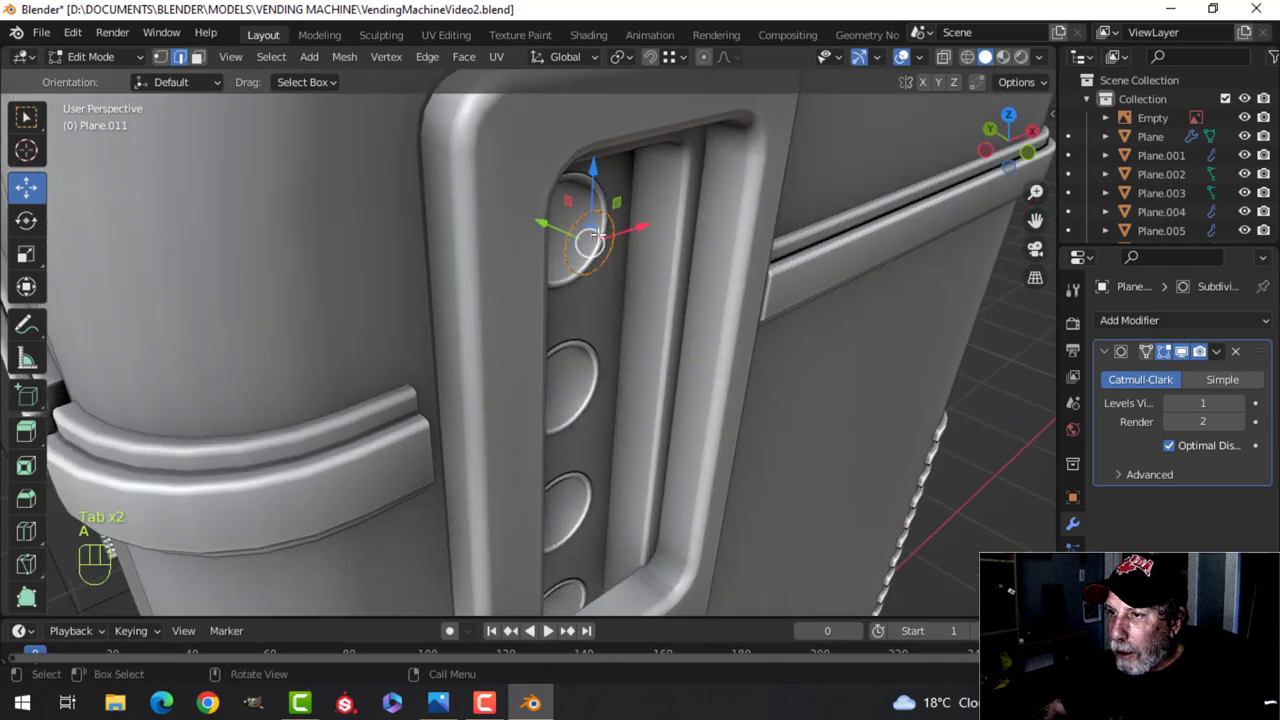
{"action": "key", "text": "e"}
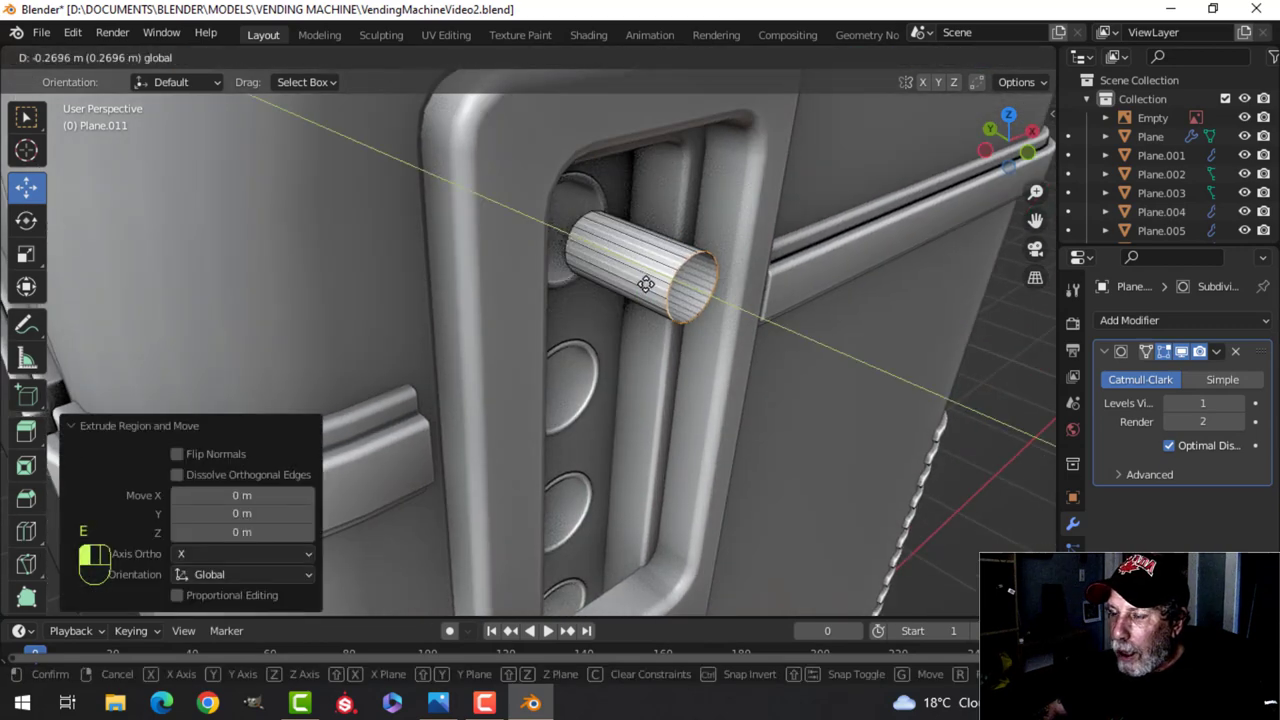
{"action": "left_click", "coordinate": [714, 266]}
{"action": "middle_click_drag", "start_coordinate": [714, 266], "coordinate": [654, 266]}
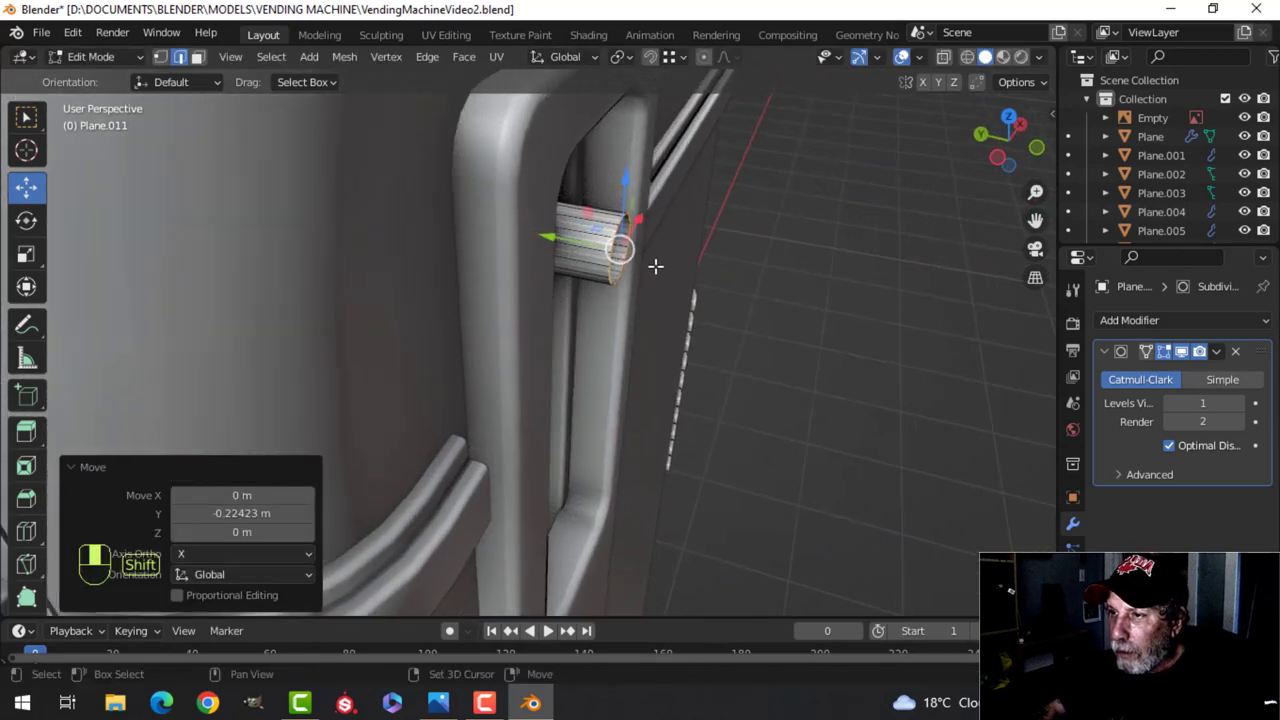
Extrude the front loop forward, scale it down into a tapered shoulder, and extrude again for the bottle's neck
{"action": "left_click_drag", "start_coordinate": [551, 238], "coordinate": [602, 245]}
{"action": "key", "text": "e"}
{"action": "key", "text": "s"}
{"action": "left_click", "coordinate": [648, 246]}
{"action": "key", "text": "e"}
{"action": "left_click", "coordinate": [754, 257]}
{"action": "left_click", "coordinate": [617, 252]}
{"action": "scroll", "coordinate": [617, 252], "scroll_direction": "up", "scroll_amount": 3}
{"action": "middle_click_drag", "start_coordinate": [617, 252], "coordinate": [582, 286]}
Extrude the neck's end loop, scale it outward for a lip and extrude that about 0.015 m forward along Y
{"action": "key", "text": "e"}
{"action": "key", "text": "s"}
{"action": "left_click", "coordinate": [680, 259]}
{"action": "key", "text": "e"}
{"action": "left_click", "coordinate": [582, 286]}
{"action": "left_click_drag", "start_coordinate": [459, 285], "coordinate": [476, 288]}
{"action": "scroll", "coordinate": [482, 280], "scroll_direction": "up", "scroll_amount": 2}
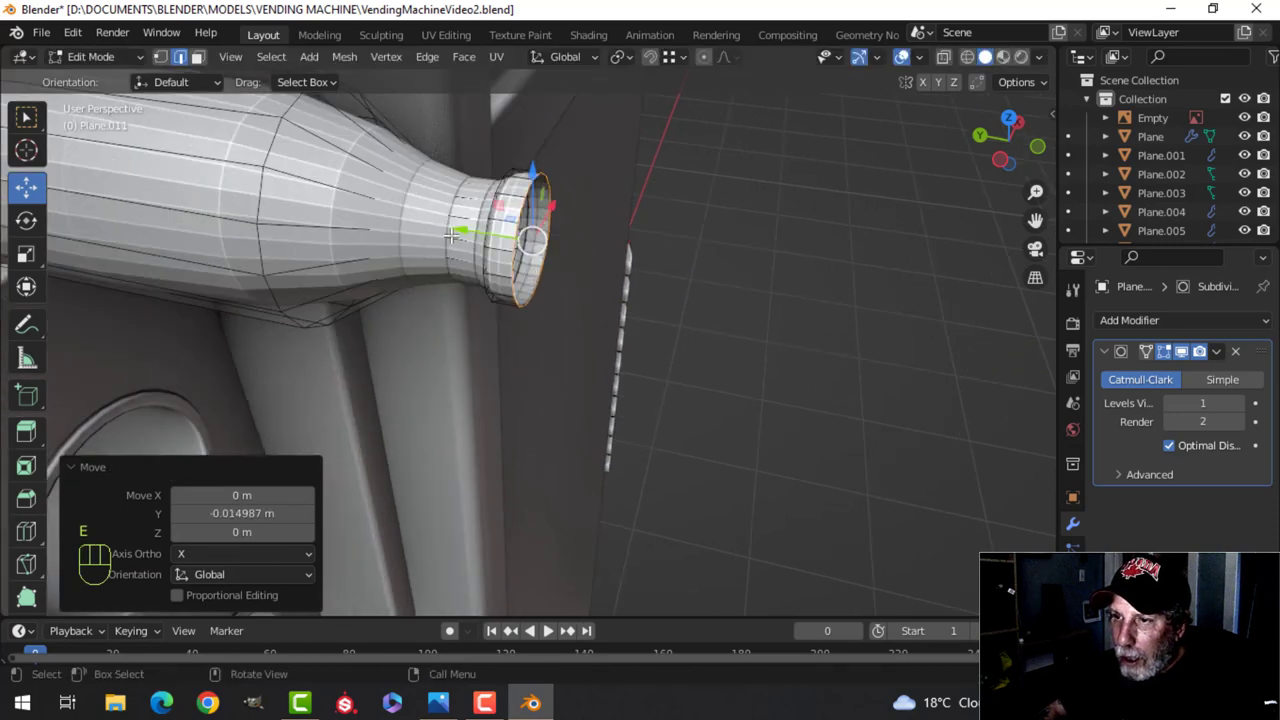
Adjust the lip's depth, extrude a smaller loop from its front edge and fill the opening with a face
{"action": "mouse_move", "coordinate": [455, 229]}
{"action": "left_mouse_down"}
{"action": "mouse_move", "coordinate": [444, 222]}
{"action": "mouse_move", "coordinate": [468, 234]}
{"action": "left_mouse_up"}
{"action": "key", "text": "e"}
{"action": "left_click", "coordinate": [519, 206]}
{"action": "key", "text": "s"}
{"action": "left_click", "coordinate": [574, 215]}
{"action": "key", "text": "f"}
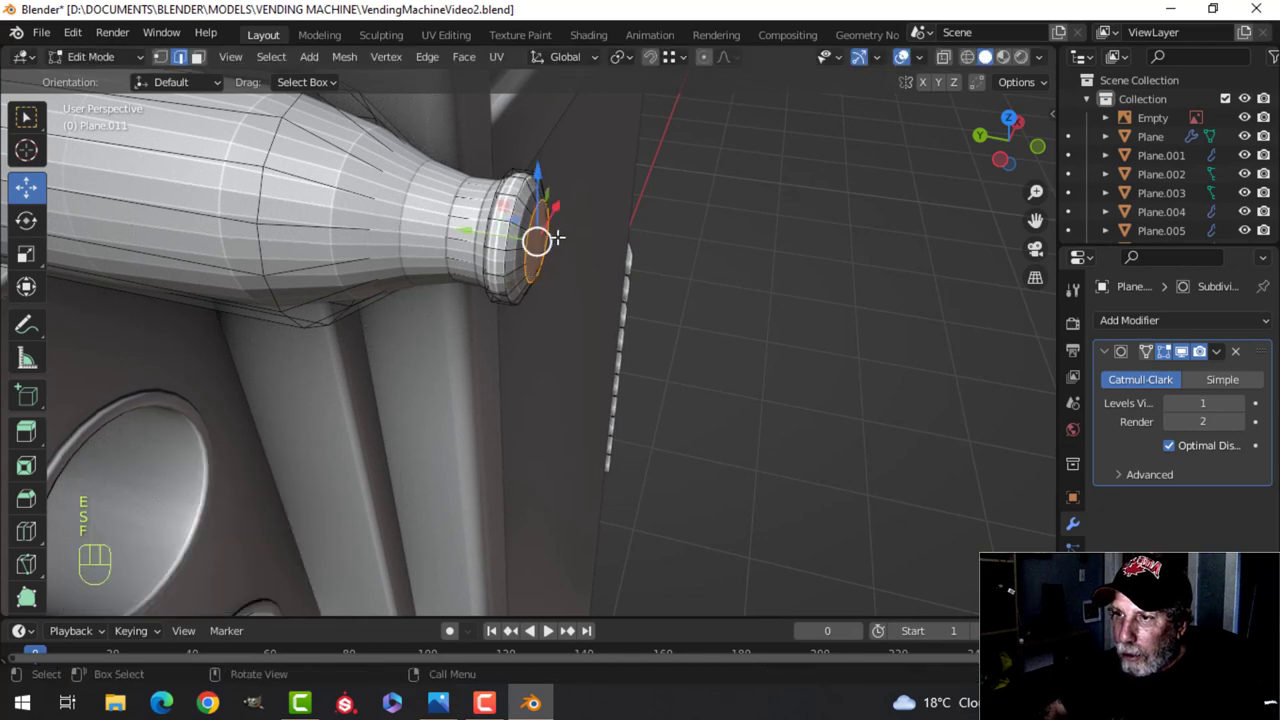
Hide the Subdivision modifier in the viewport and bevel both outer edge loops of the bottle's lip with two segments
{"action": "scroll", "coordinate": [554, 237], "scroll_direction": "up", "scroll_amount": 2}
{"action": "scroll", "coordinate": [551, 238], "scroll_direction": "down", "scroll_amount": 4}
{"action": "middle_click_drag", "start_coordinate": [551, 240], "coordinate": [590, 240], "text": "shift"}
{"action": "key", "text": "alt+a"}
{"action": "scroll", "coordinate": [553, 261], "scroll_direction": "up", "scroll_amount": 5}
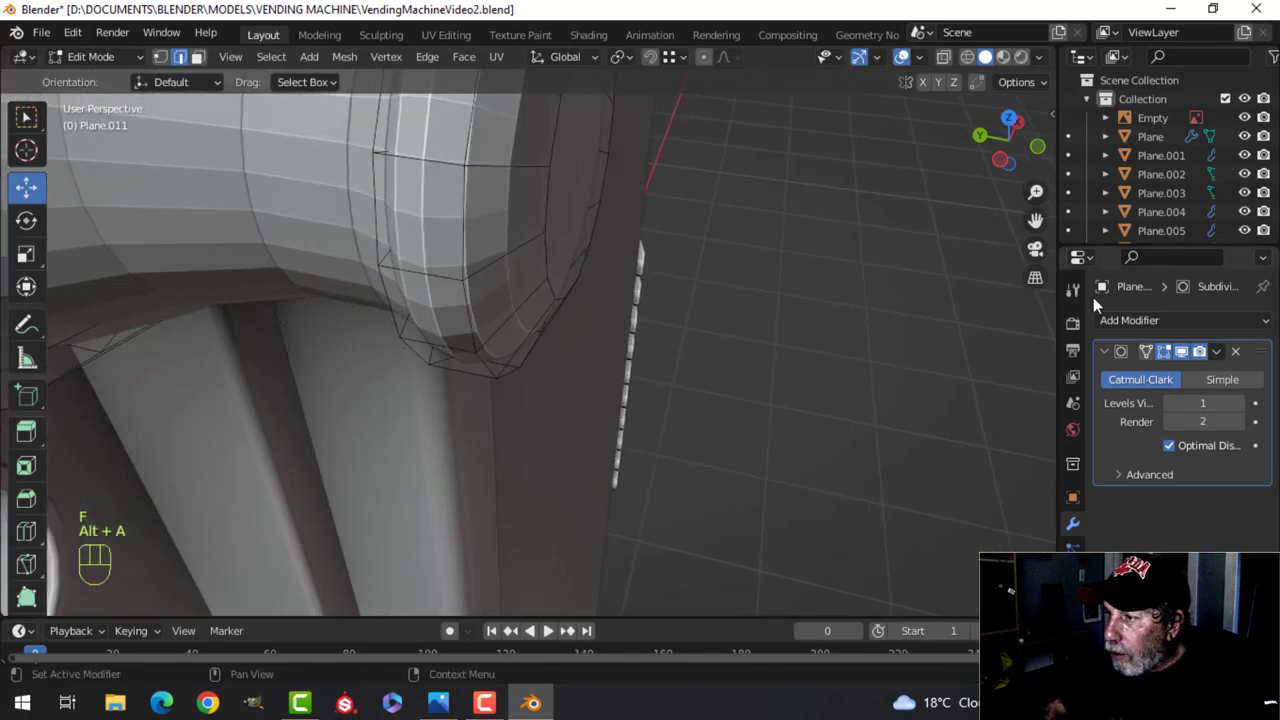
{"action": "left_click", "coordinate": [1179, 353]}
{"action": "scroll", "coordinate": [676, 331], "scroll_direction": "up", "scroll_amount": 2}
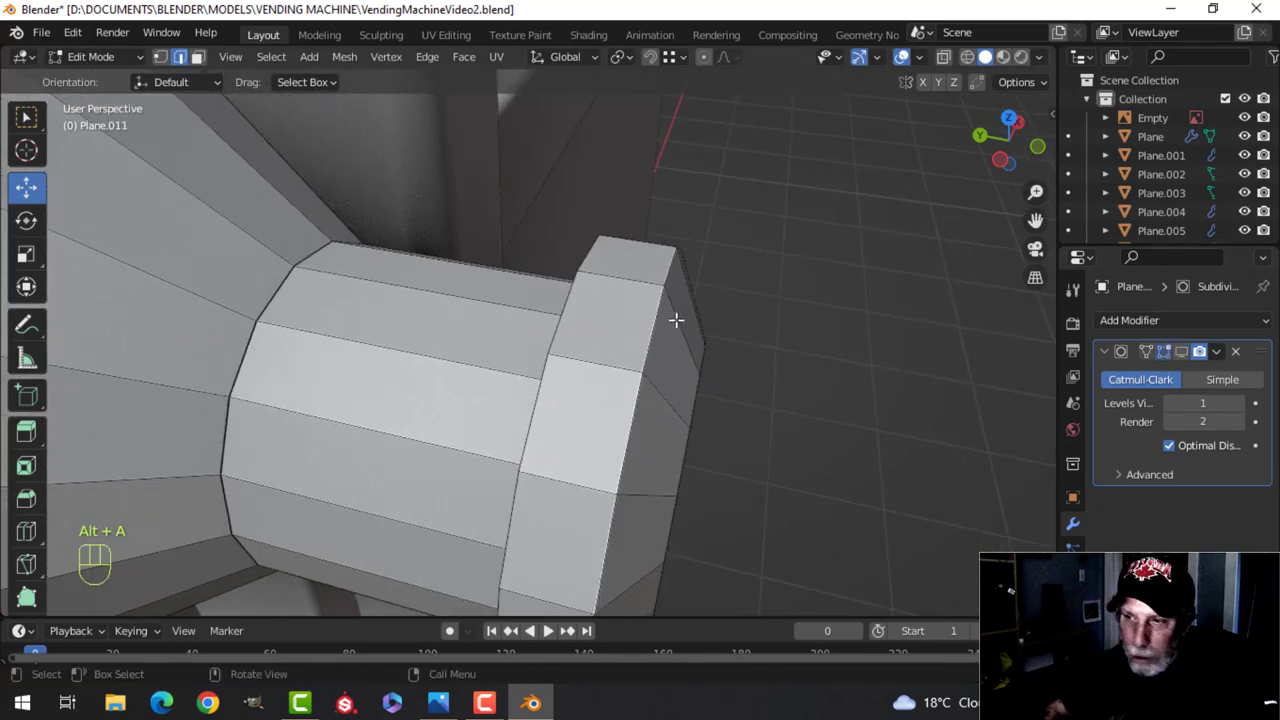
{"action": "key", "text": "ctrl+b"}
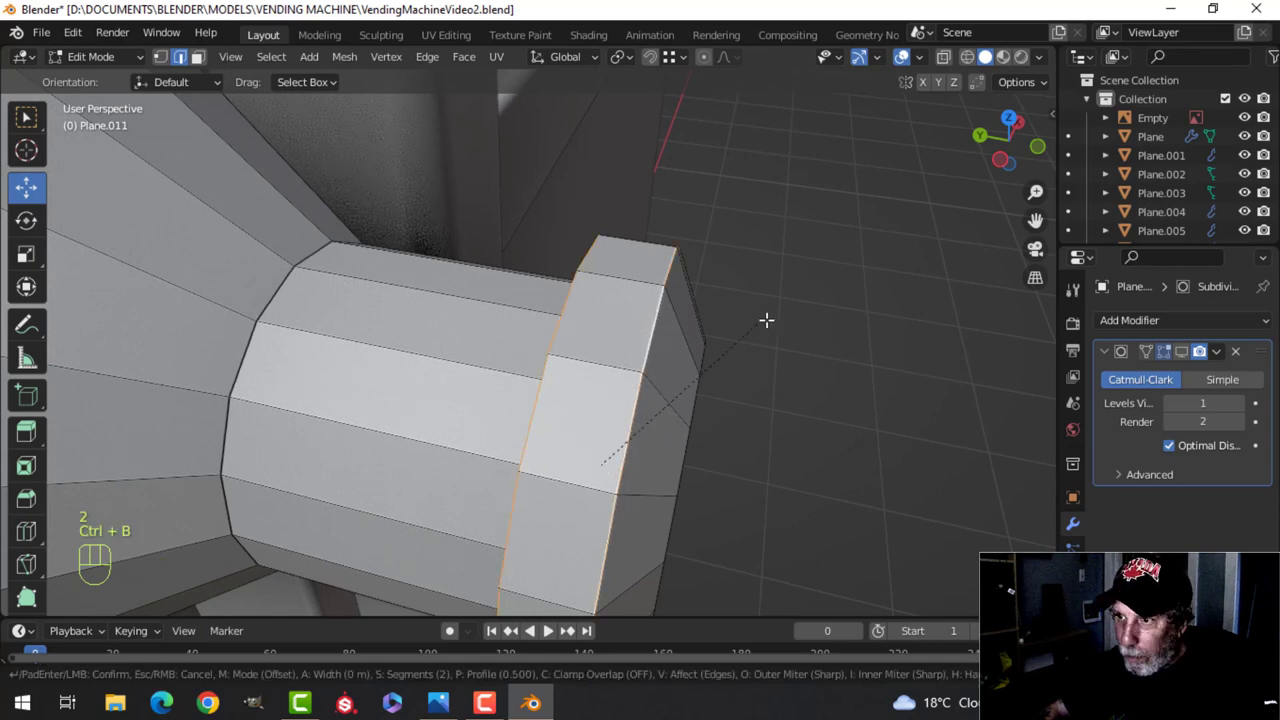
{"action": "left_click", "coordinate": [777, 319]}
{"action": "key", "text": "alt+a"}
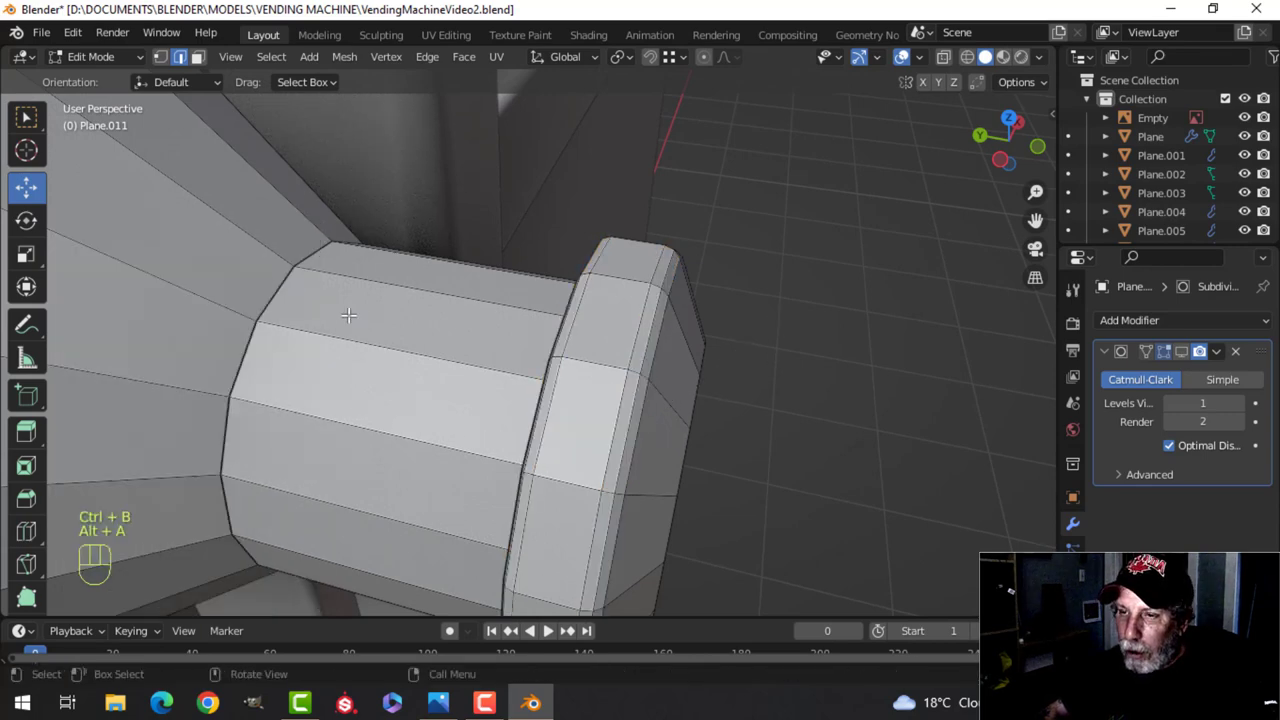
Bevel the edge loop where the bottle's shoulder meets its neck, using two segments
{"action": "scroll", "coordinate": [354, 317], "scroll_direction": "down", "scroll_amount": 3}
{"action": "middle_click_drag", "start_coordinate": [500, 330], "coordinate": [354, 317], "text": "shift"}
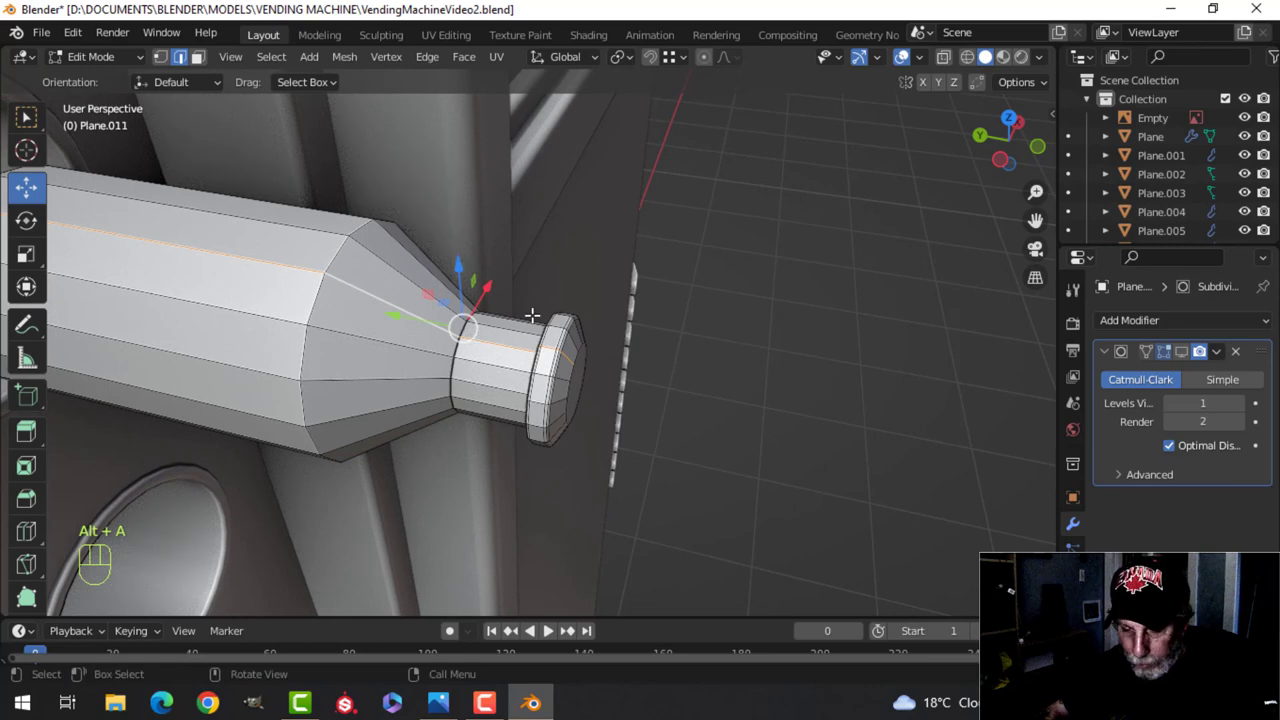
{"action": "key", "text": "ctrl+b"}
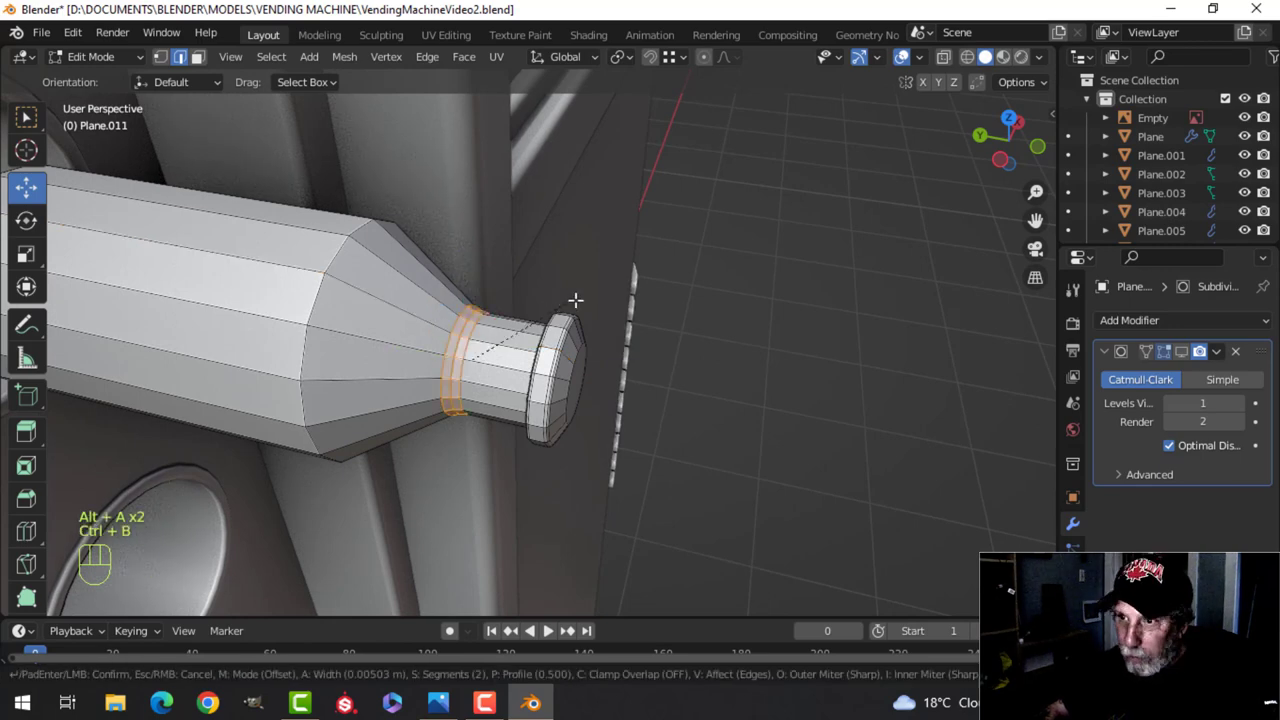
{"action": "left_click", "coordinate": [583, 297]}
{"action": "key", "text": "alt+a"}
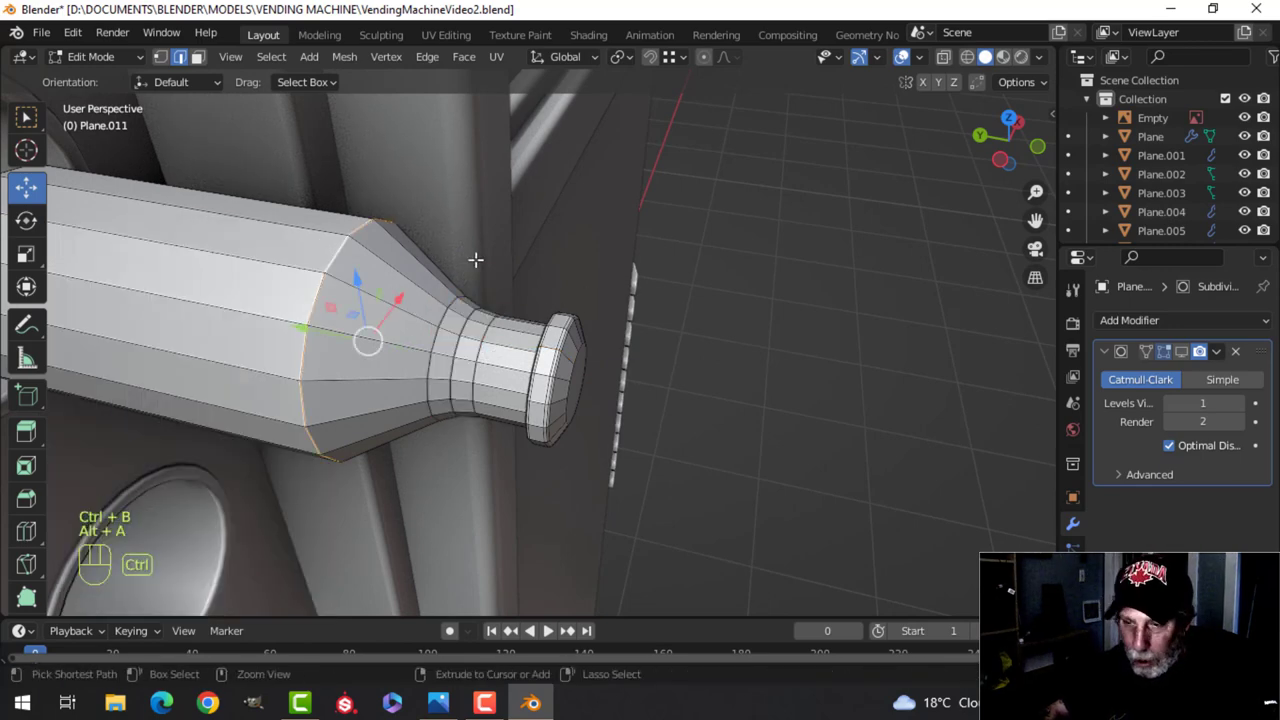
Bevel the bottle's shoulder loop by 0.0283 m with four segments, then return to object mode with Subdivision displayed
{"action": "key", "text": "ctrl+b"}
{"action": "left_click", "coordinate": [538, 258]}
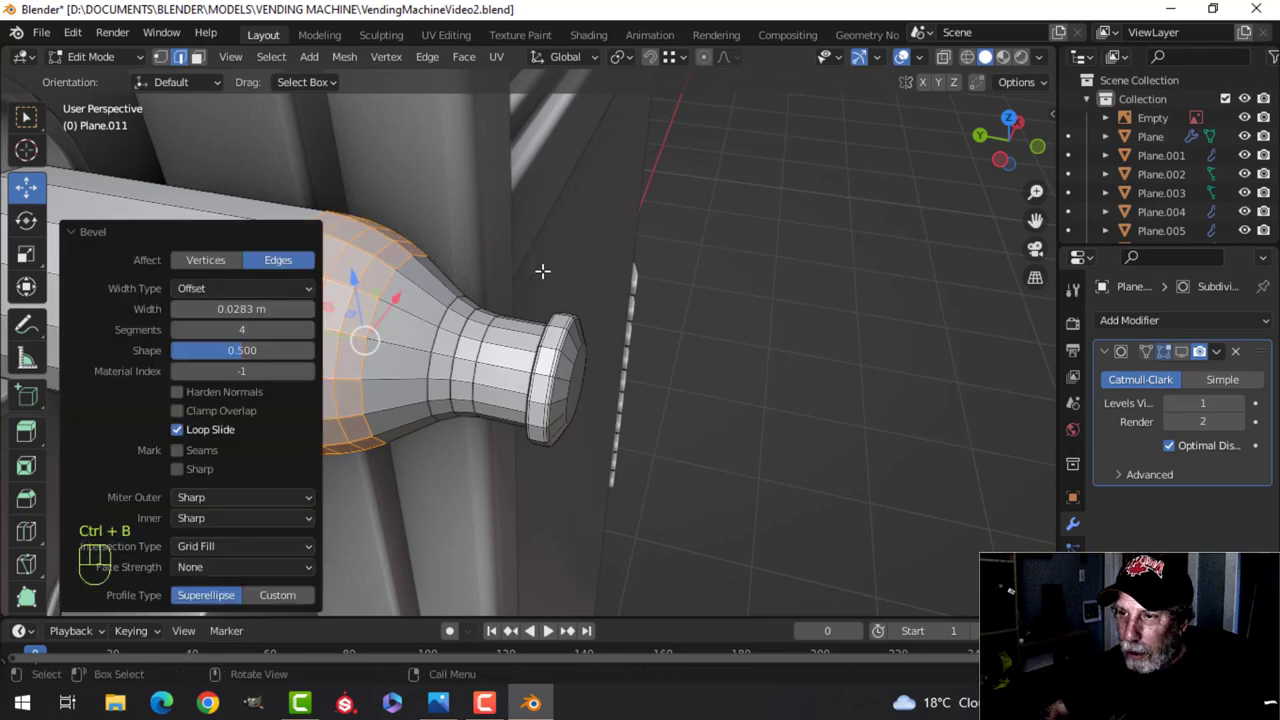
{"action": "key", "text": "Tab"}
{"action": "scroll", "coordinate": [514, 287], "scroll_direction": "down", "scroll_amount": 4}
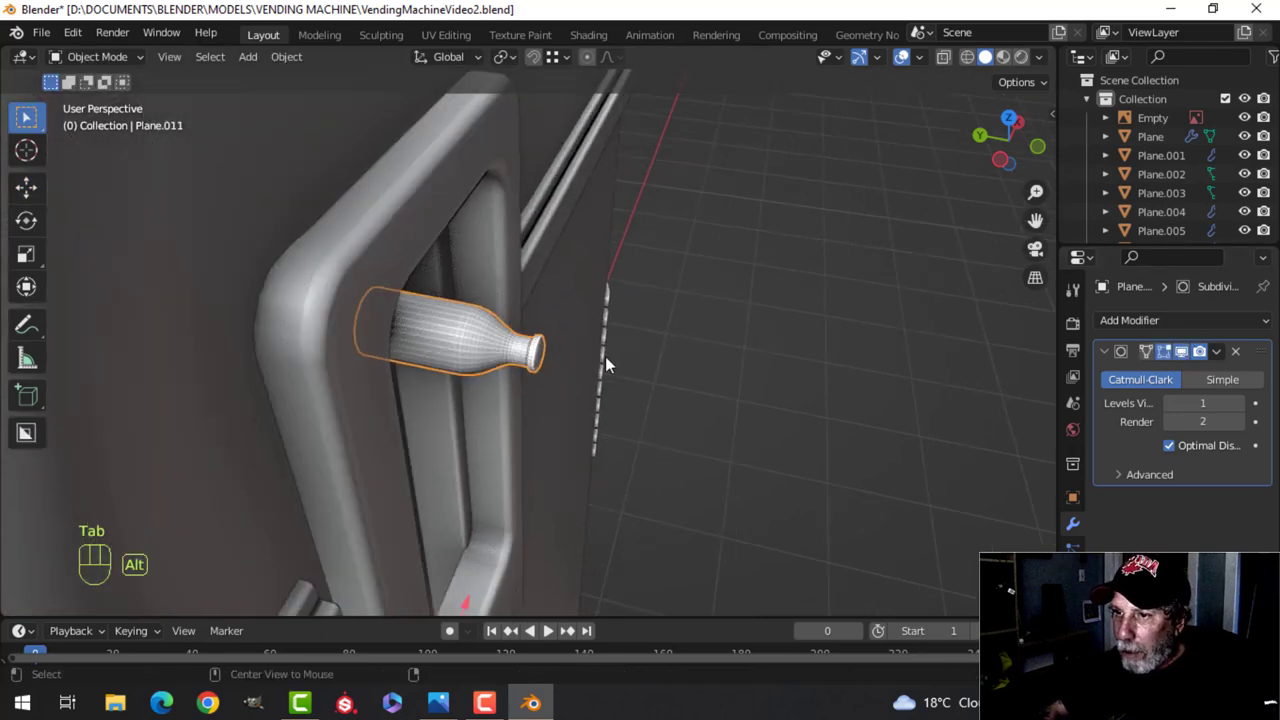
Apply smooth shading to the bottle object
{"action": "key", "text": "alt+a"}
{"action": "middle_click_drag", "start_coordinate": [605, 356], "coordinate": [588, 346]}
{"action": "left_click", "coordinate": [447, 310]}
{"action": "right_click", "coordinate": [447, 310]}
{"action": "left_click", "coordinate": [447, 310]}
{"action": "scroll", "coordinate": [506, 318], "scroll_direction": "down", "scroll_amount": 3}
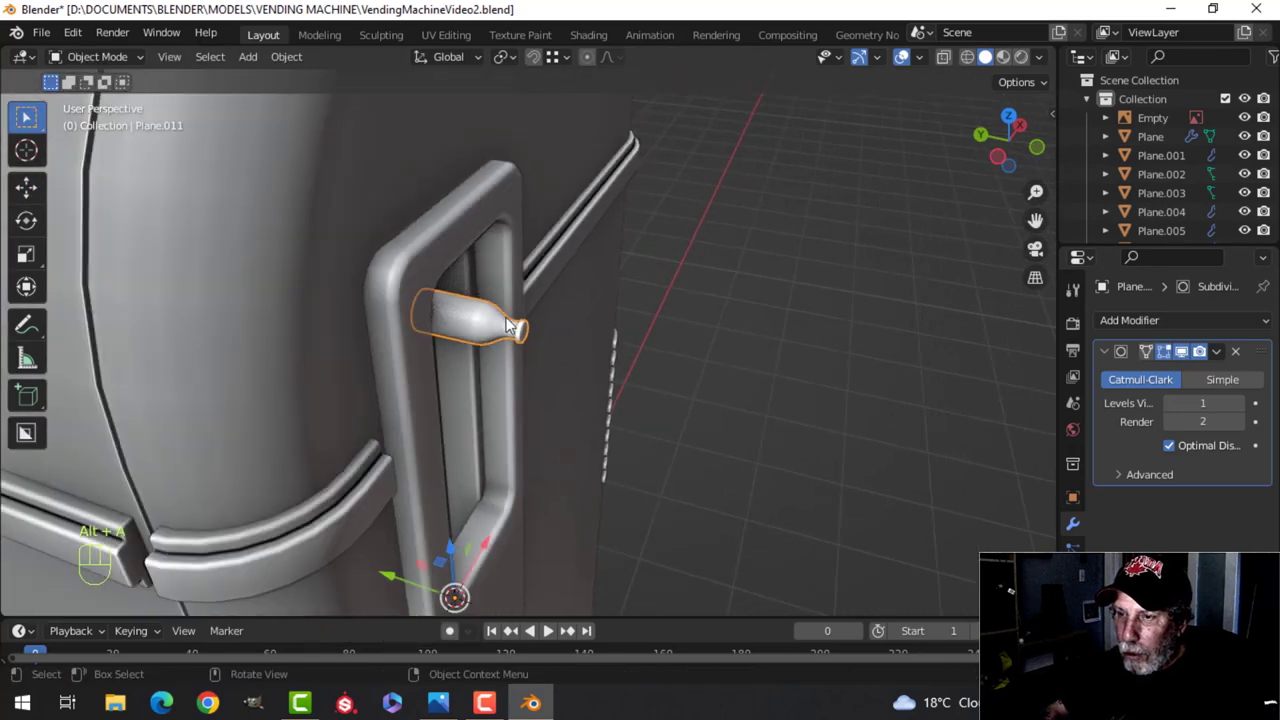
{"action": "key", "text": "alt+a"}
Select the bottle's entire mesh and move it about 0.188 m back along Y into the top ring opening
{"action": "middle_click_drag", "start_coordinate": [507, 326], "coordinate": [435, 325]}
{"action": "key", "text": "Tab"}
{"action": "key", "text": "a"}
{"action": "middle_click_drag", "start_coordinate": [435, 325], "coordinate": [512, 368], "text": "shift"}
{"action": "left_click_drag", "start_coordinate": [562, 328], "coordinate": [464, 283]}
{"action": "mouse_move", "coordinate": [464, 283]}
{"action": "middle_mouse_down"}
{"action": "mouse_move", "coordinate": [527, 304]}
{"action": "mouse_move", "coordinate": [456, 273]}
{"action": "middle_mouse_up"}
In front view, scale the bottle mesh by 1.214 and lower it slightly within the top ring
{"action": "scroll", "coordinate": [571, 290], "scroll_direction": "up", "scroll_amount": 1}
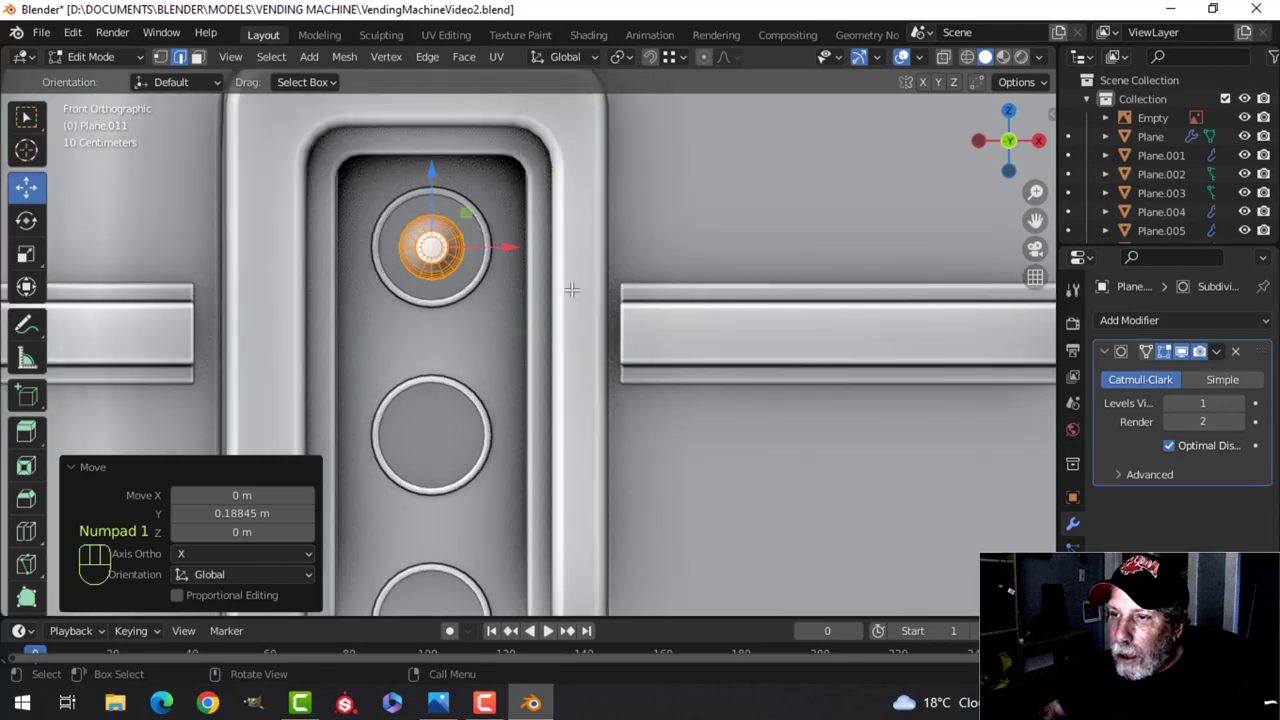
{"action": "key", "text": "s"}
{"action": "left_click", "coordinate": [588, 292]}
{"action": "key", "text": "g"}
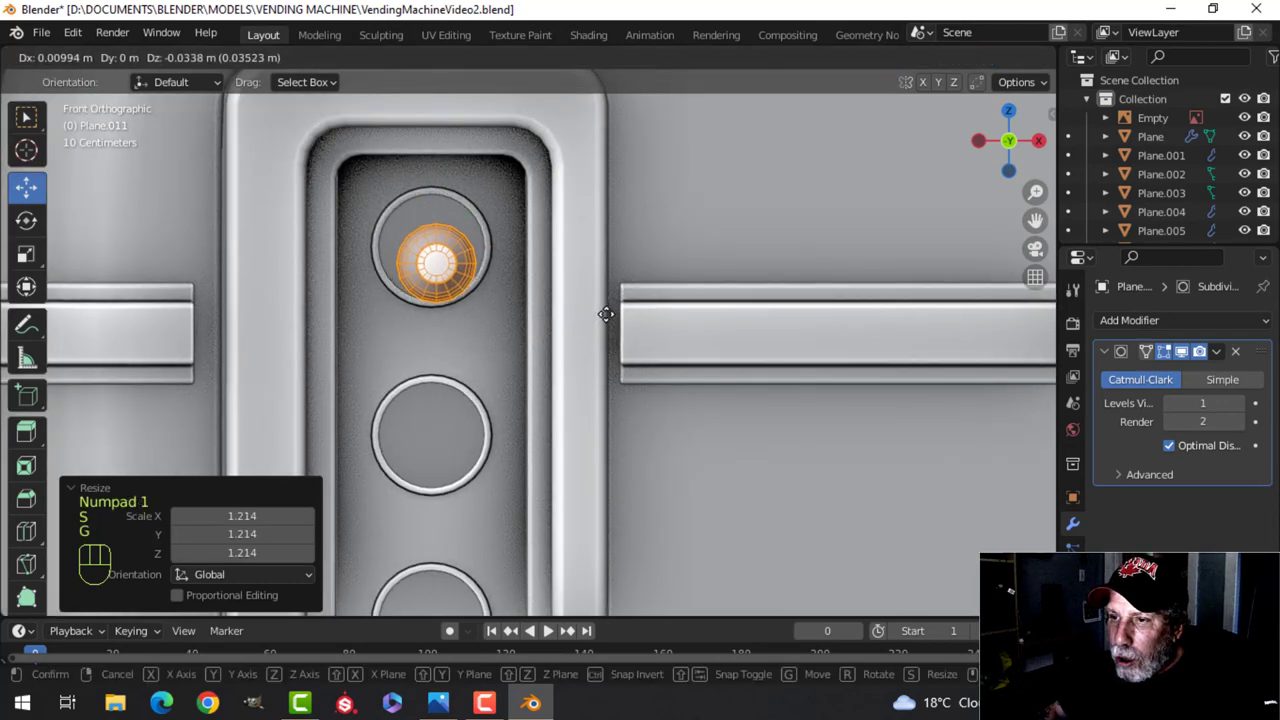
{"action": "left_click", "coordinate": [603, 313]}
{"action": "scroll", "coordinate": [503, 290], "scroll_direction": "down", "scroll_amount": 4}
{"action": "key", "text": "Tab"}
Push the bottle mesh further back along Y into the opening, then reselect the bottle in object mode
{"action": "middle_click_drag", "start_coordinate": [497, 326], "coordinate": [521, 368]}
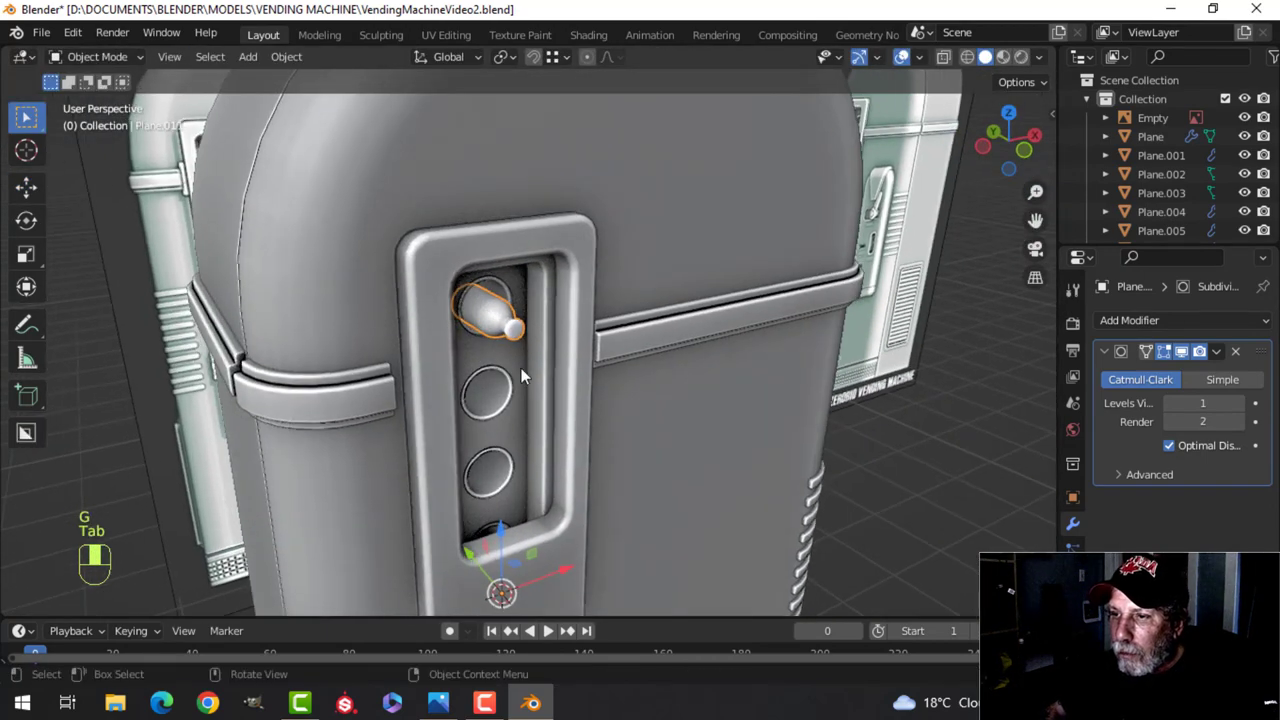
{"action": "key", "text": "Tab"}
{"action": "left_click_drag", "start_coordinate": [483, 318], "coordinate": [461, 297]}
{"action": "key", "text": "Tab"}
{"action": "scroll", "coordinate": [597, 335], "scroll_direction": "down", "scroll_amount": 5}
{"action": "key", "text": "alt+a"}
{"action": "middle_click_drag", "start_coordinate": [597, 335], "coordinate": [519, 227]}
{"action": "scroll", "coordinate": [535, 315], "scroll_direction": "up", "scroll_amount": 4}
{"action": "left_click", "coordinate": [445, 195]}
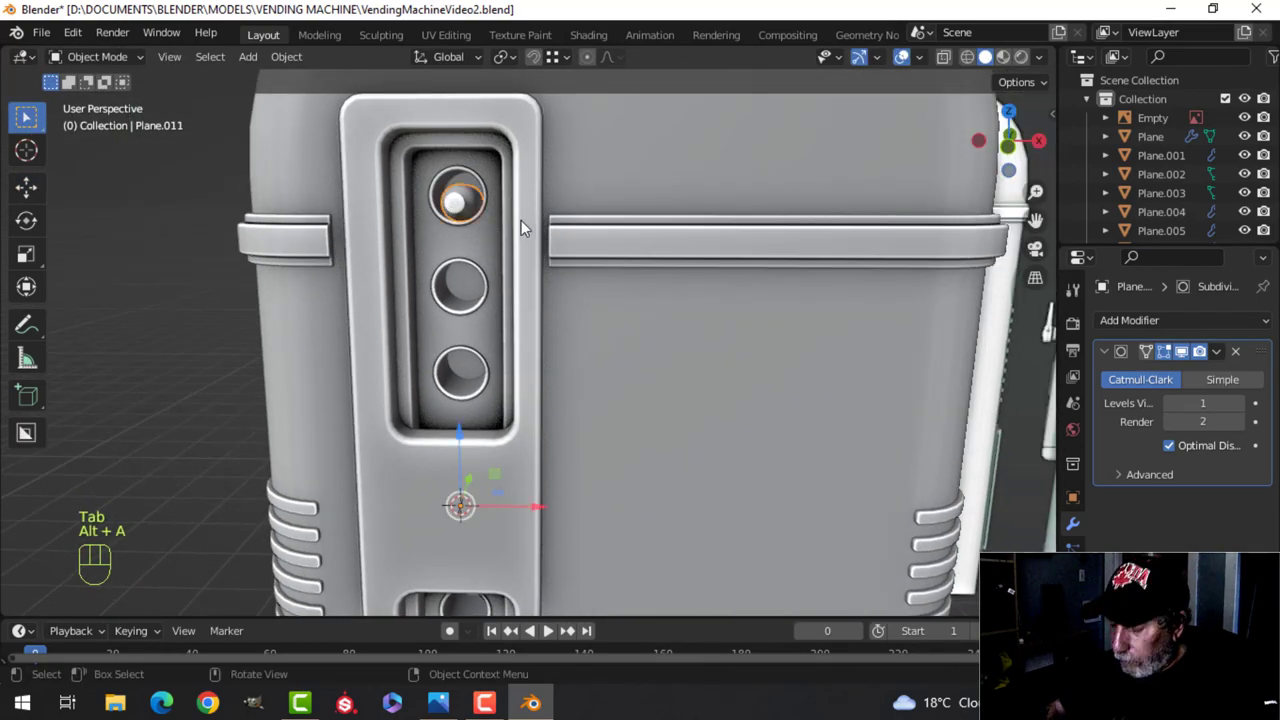
Enlarge the bottle mesh in front view and shift it up so it nearly fills the top ring
{"action": "key", "text": "KP_1"}
{"action": "key", "text": "Tab"}
{"action": "key", "text": "a"}
{"action": "key", "text": "s"}
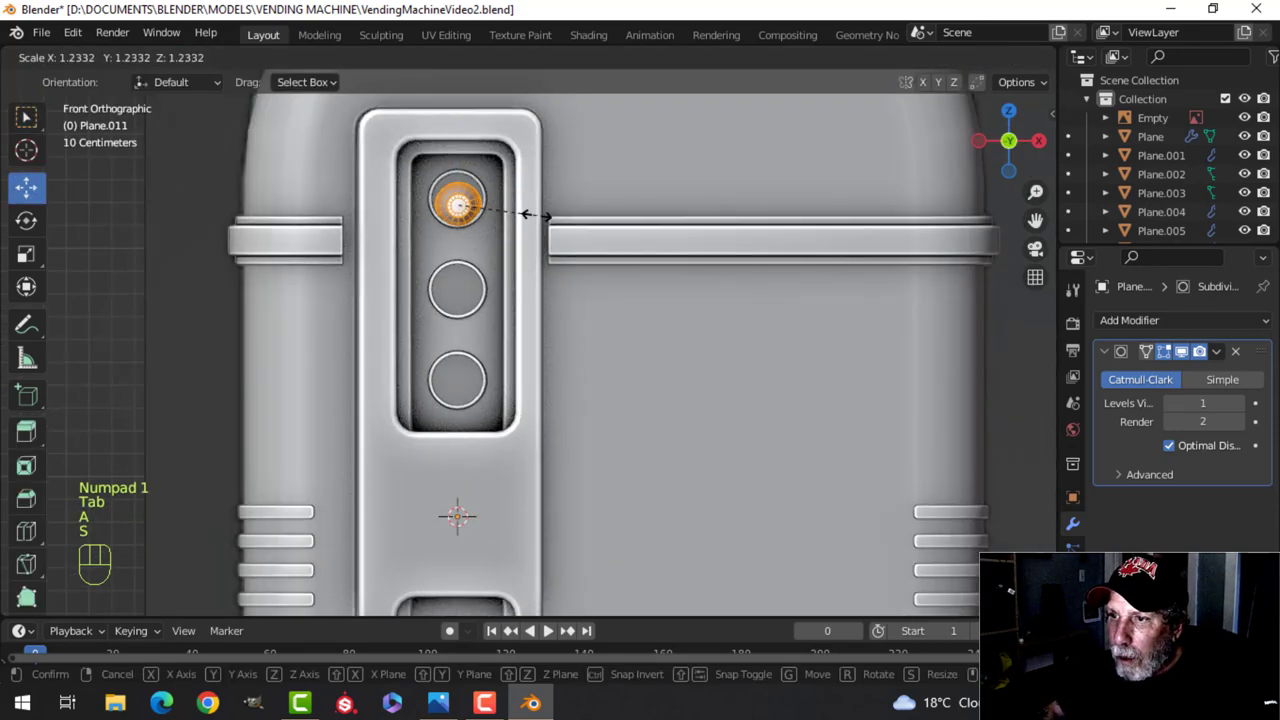
{"action": "left_click", "coordinate": [525, 214]}
{"action": "left_click_drag", "start_coordinate": [461, 143], "coordinate": [454, 133]}
{"action": "key", "text": "s"}
{"action": "left_click", "coordinate": [513, 136]}
{"action": "key", "text": "Tab"}
Duplicate the bottle mesh within its object and move the copy down along Z into the second ring
{"action": "scroll", "coordinate": [450, 298], "scroll_direction": "down", "scroll_amount": 3}
{"action": "key", "text": "alt+a"}
{"action": "middle_click_drag", "start_coordinate": [445, 299], "coordinate": [549, 314]}
{"action": "scroll", "coordinate": [553, 372], "scroll_direction": "up", "scroll_amount": 4}
{"action": "left_click", "coordinate": [478, 192]}
{"action": "middle_click_drag", "start_coordinate": [478, 192], "coordinate": [464, 303]}
{"action": "key", "text": "KP_1"}
{"action": "key", "text": "Tab"}
{"action": "key", "text": "a"}
{"action": "scroll", "coordinate": [525, 303], "scroll_direction": "down", "scroll_amount": 2}
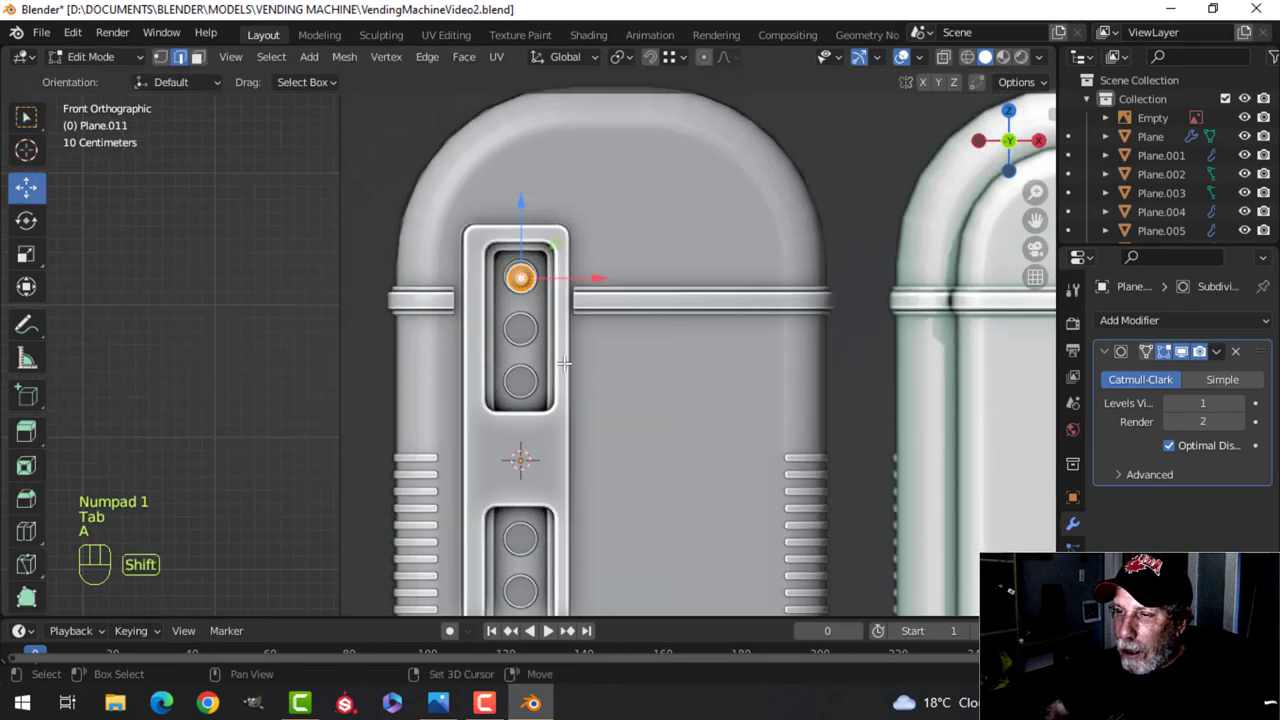
{"action": "key", "text": "shift+d"}
{"action": "left_click_drag", "start_coordinate": [525, 161], "coordinate": [525, 214]}
Duplicate the second bottle and move the copy about 0.406 m down along Z into the third ring
{"action": "middle_click_drag", "start_coordinate": [584, 351], "coordinate": [569, 271], "text": "shift"}
{"action": "key", "text": "shift+d"}
{"action": "right_click", "coordinate": [568, 271]}
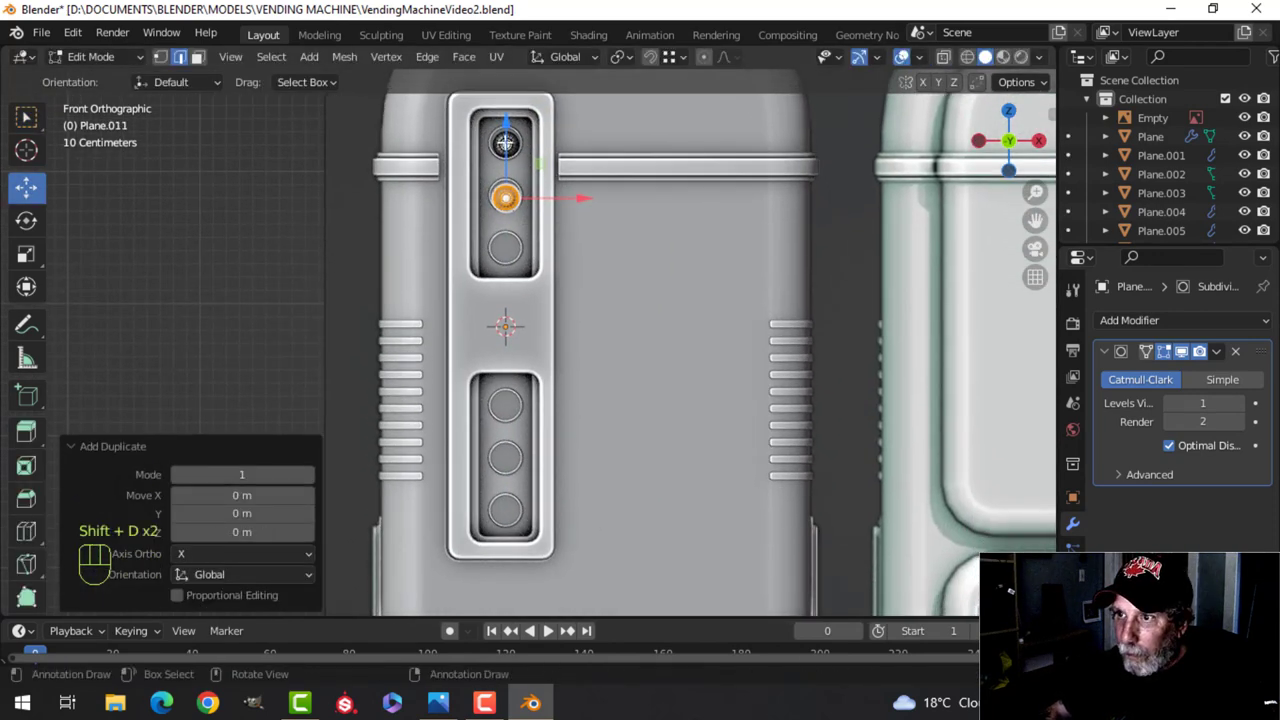
{"action": "left_click_drag", "start_coordinate": [506, 145], "coordinate": [506, 196]}
{"action": "left_click", "coordinate": [507, 195]}
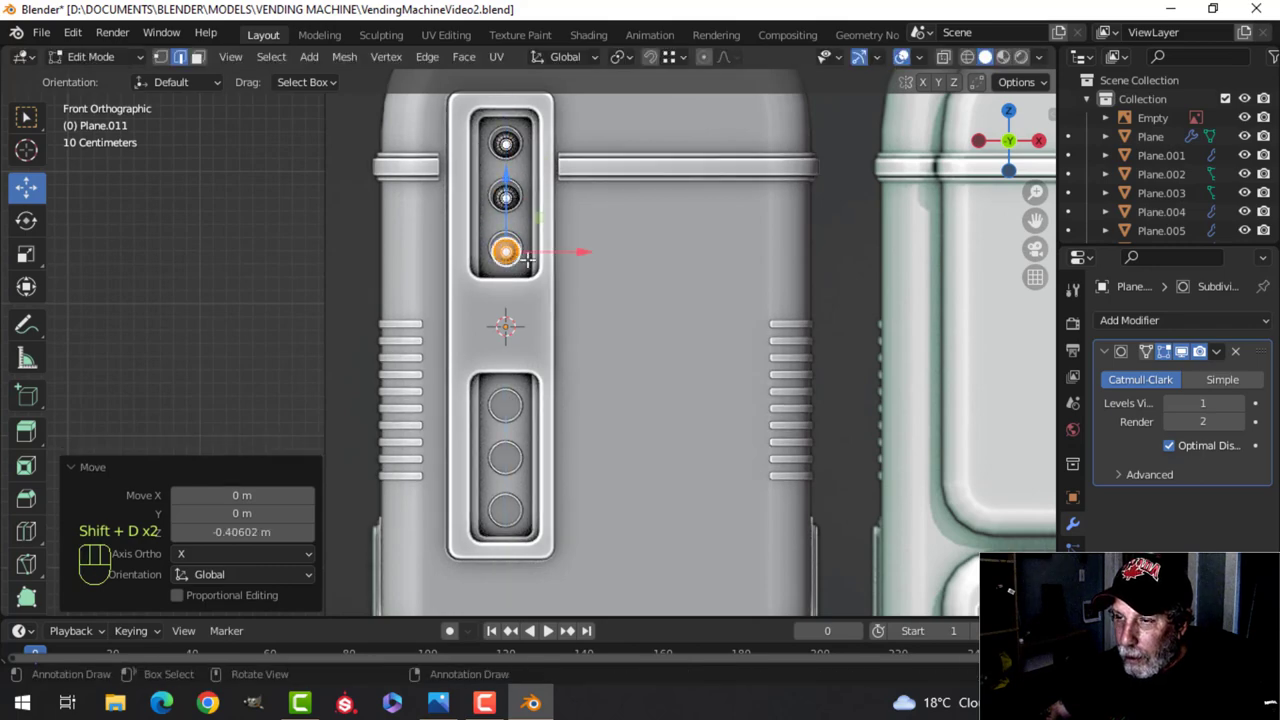
Duplicate the third bottle and move the copy about 0.443 m down along Z behind the frame's middle section
{"action": "middle_click_drag", "start_coordinate": [558, 430], "coordinate": [556, 292]}
{"action": "key", "text": "shift+d"}
{"action": "left_click", "coordinate": [554, 282]}
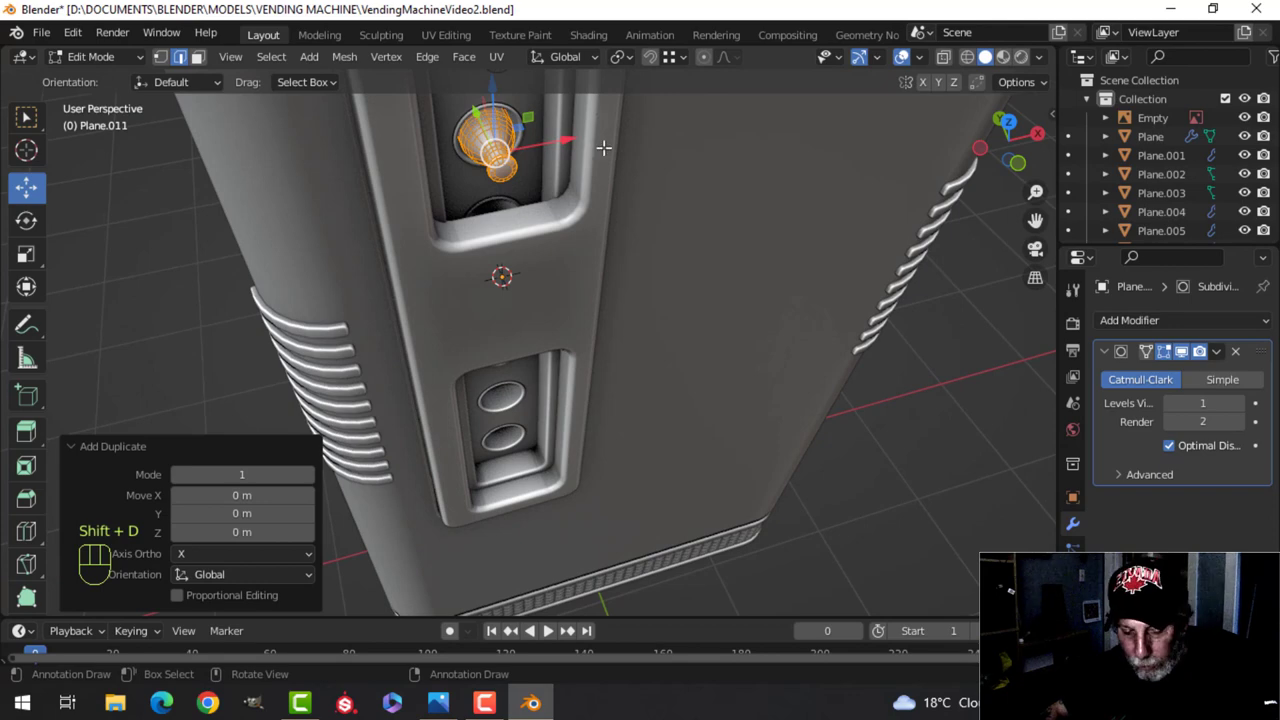
{"action": "key", "text": "g"}
{"action": "key", "text": "z"}
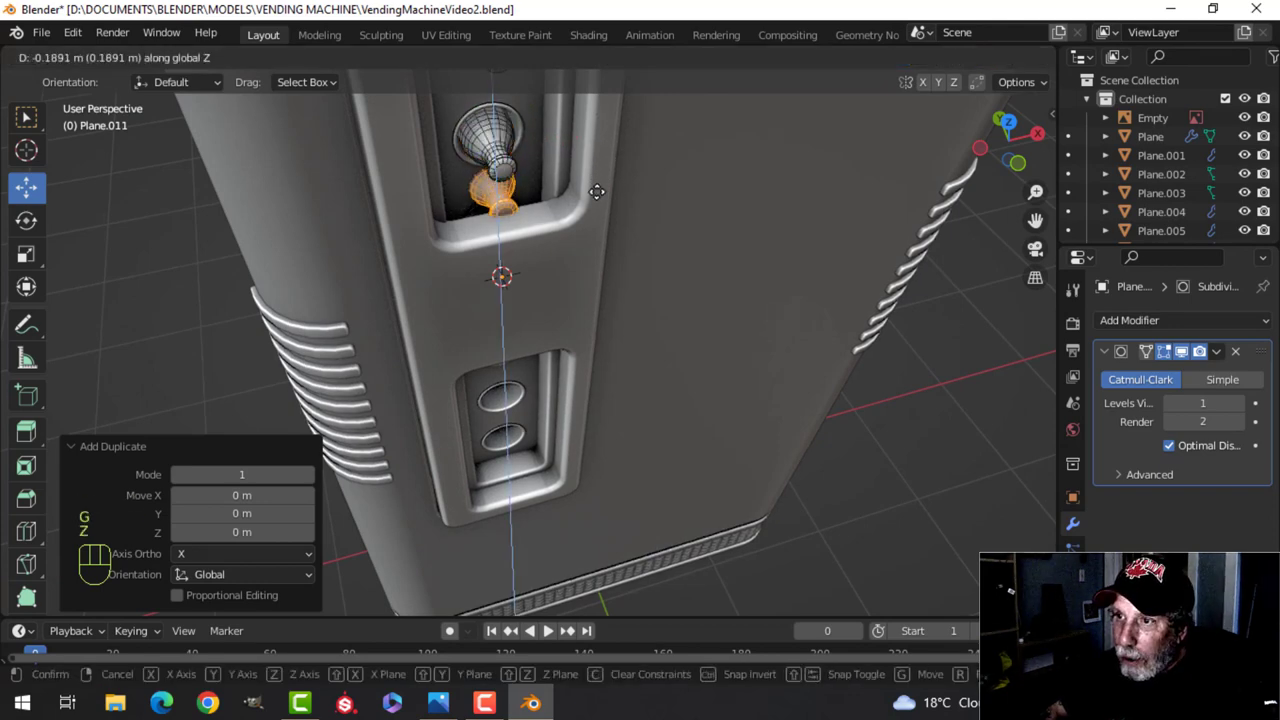
{"action": "left_click", "coordinate": [596, 242]}
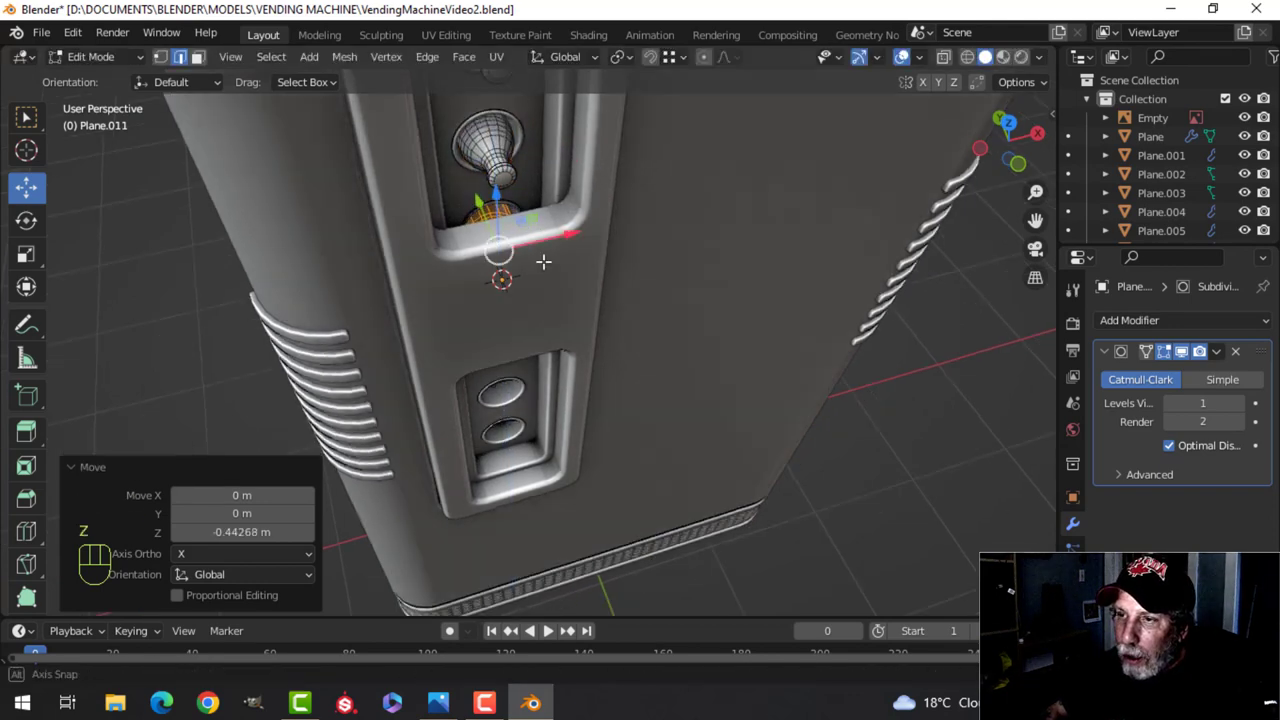
In front wireframe view, move the fourth bottle up about 0.045 m along Z into its ring
{"action": "middle_click_drag", "start_coordinate": [543, 260], "coordinate": [521, 231]}
{"action": "scroll", "coordinate": [521, 231], "scroll_direction": "down", "scroll_amount": 4}
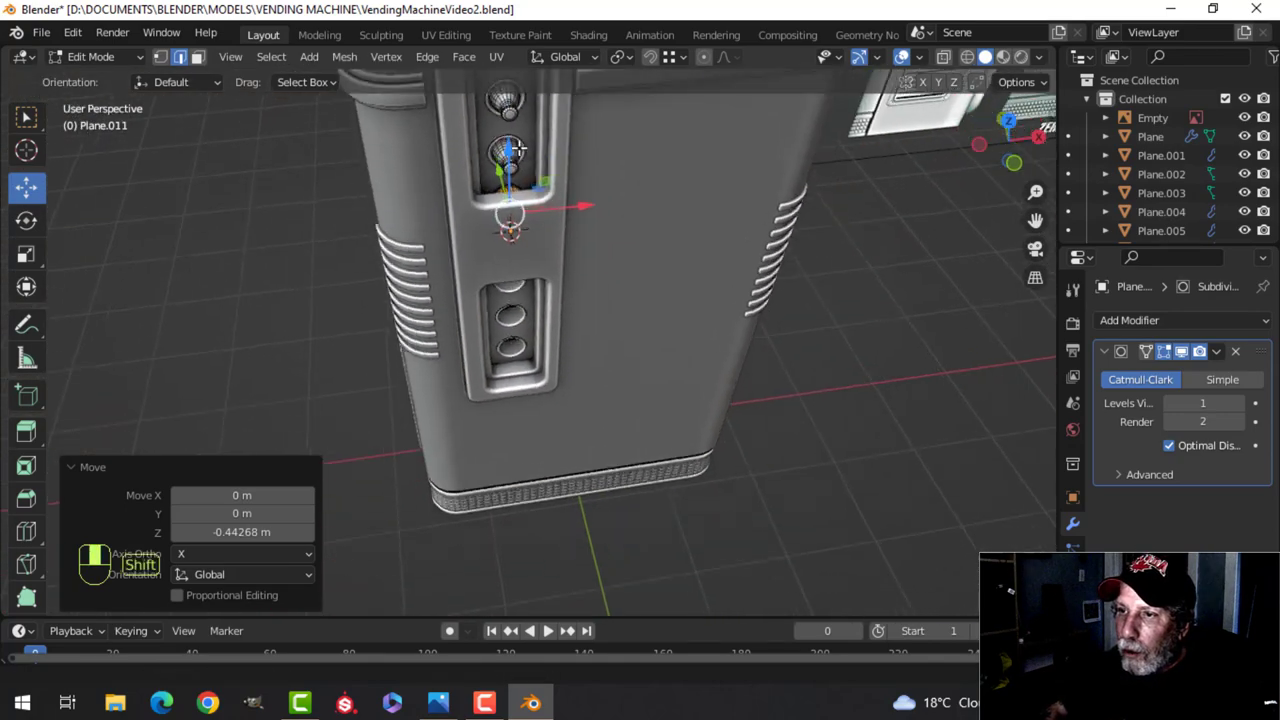
{"action": "key", "text": "KP_1"}
{"action": "key", "text": "z"}
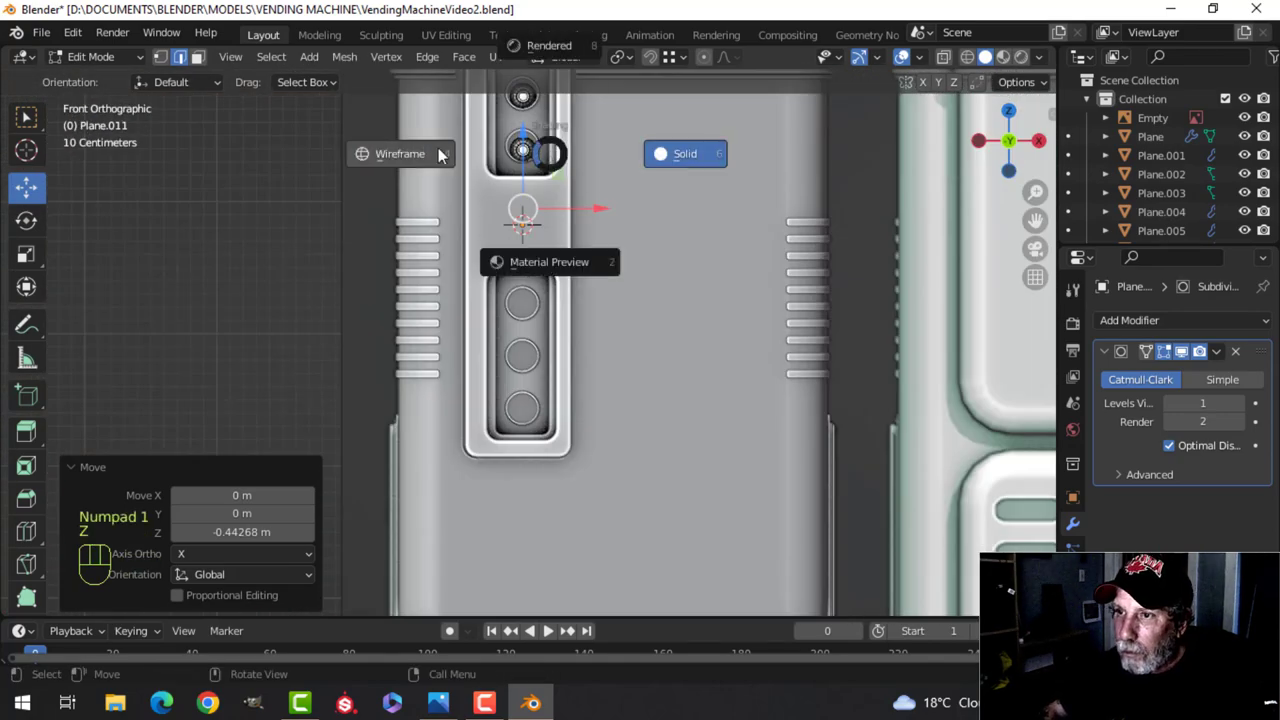
{"action": "left_click", "coordinate": [405, 152]}
{"action": "middle_click_drag", "start_coordinate": [565, 280], "coordinate": [537, 274], "text": "shift"}
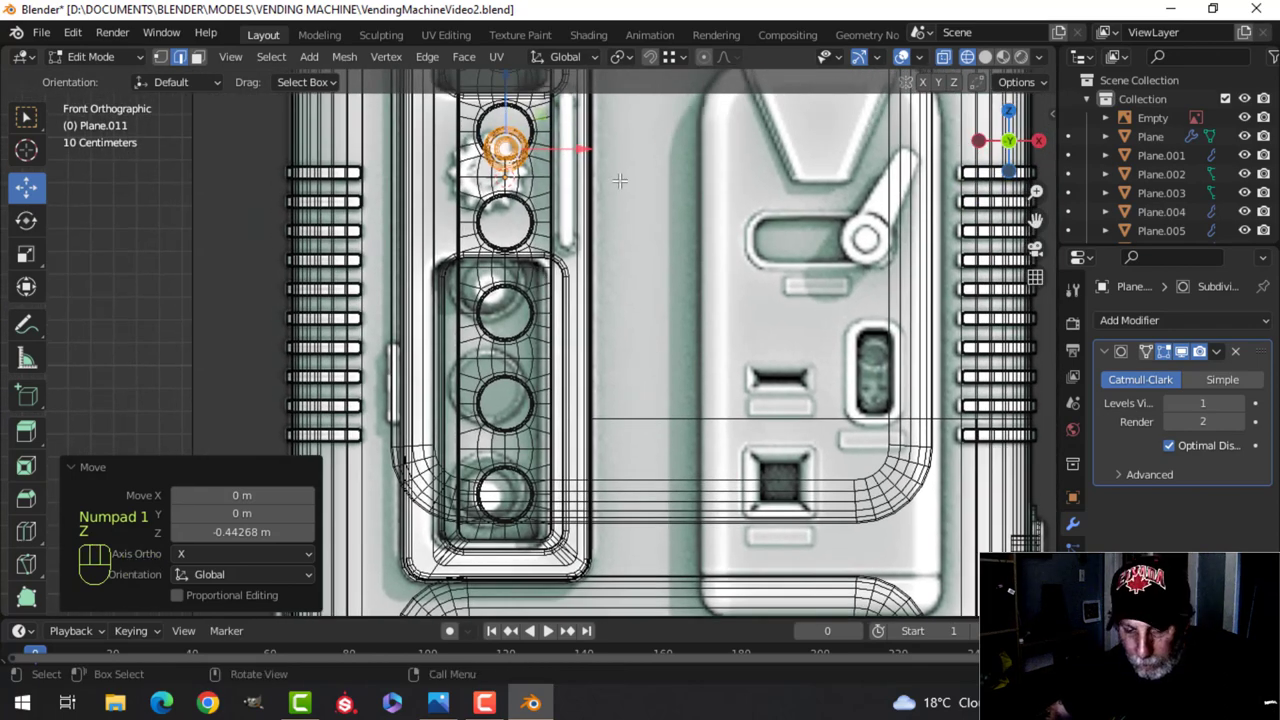
{"action": "key", "text": "g"}
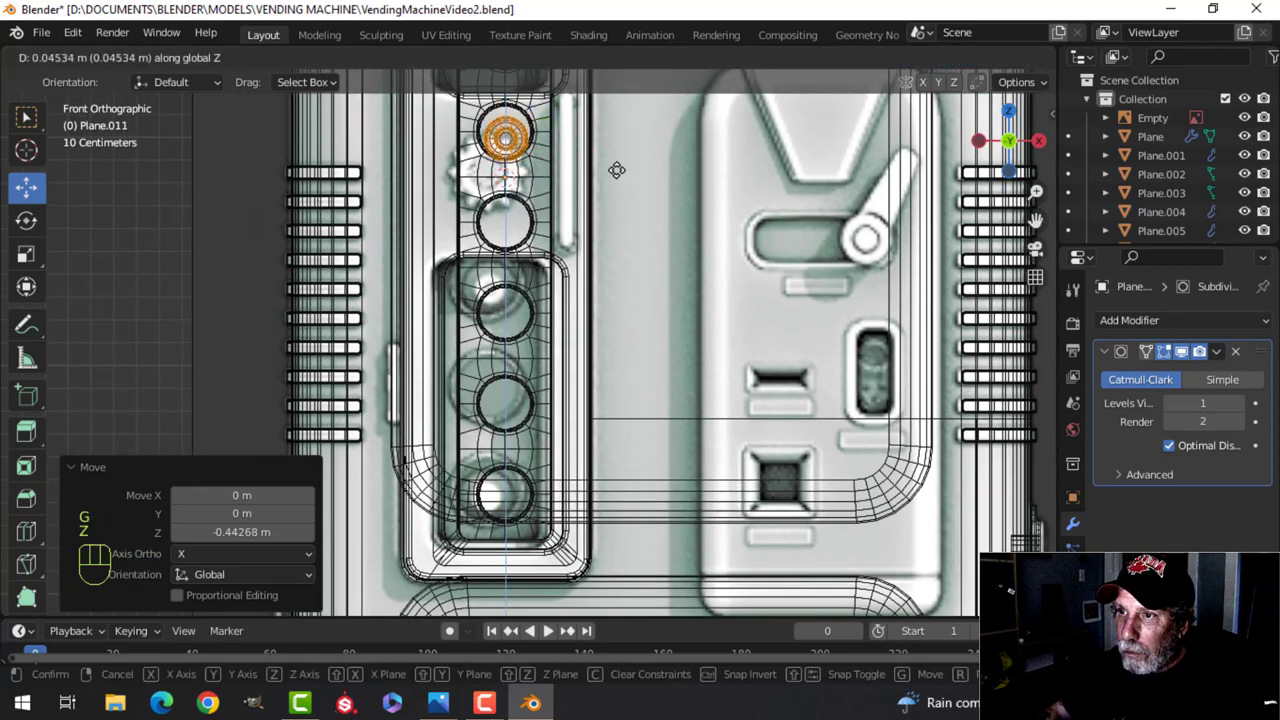
{"action": "left_click", "coordinate": [616, 170]}
Duplicate the fourth bottle and move the copy about 0.396 m down along Z into the fifth ring
{"action": "key", "text": "shift+d"}
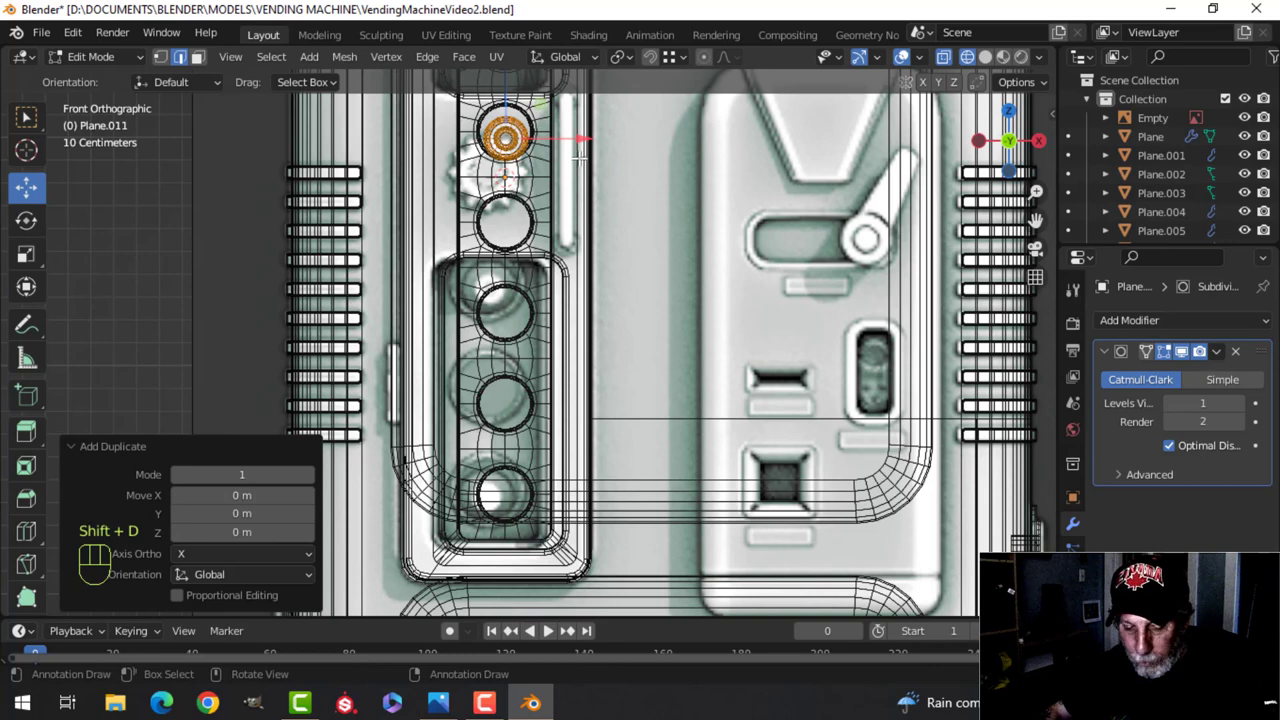
{"action": "key", "text": "g"}
{"action": "key", "text": "z"}
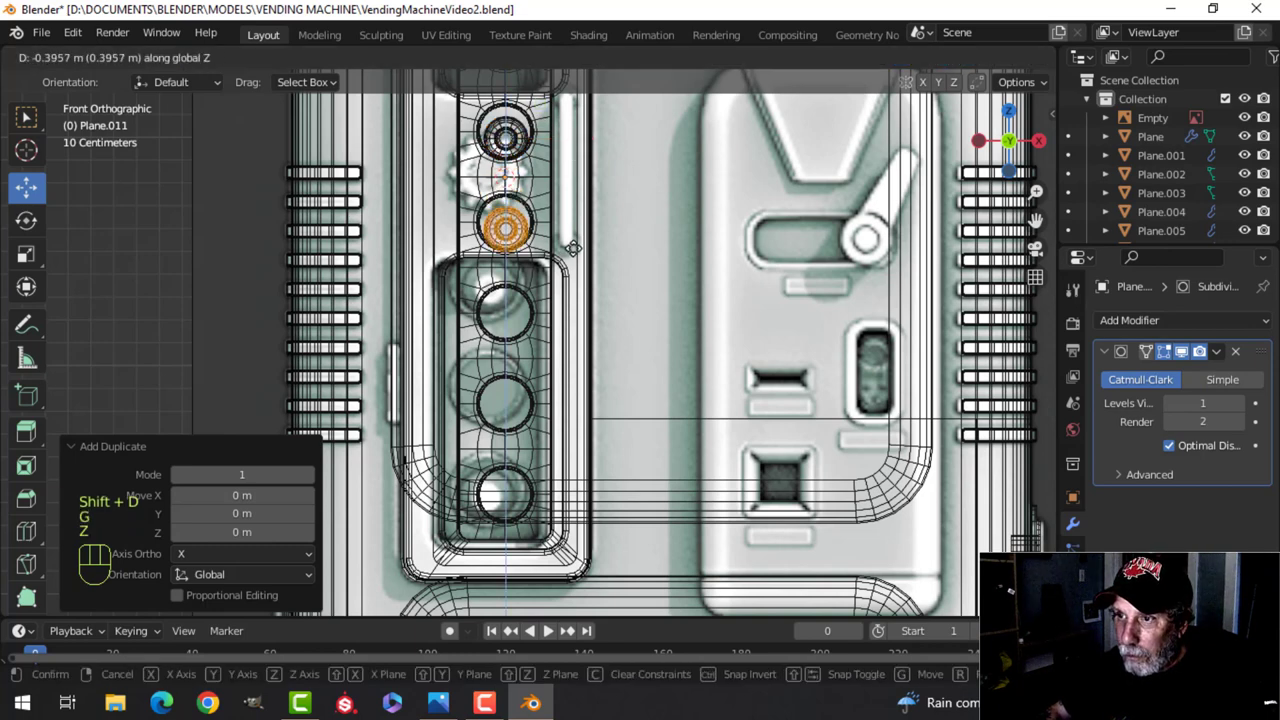
{"action": "left_click", "coordinate": [573, 248]}
Duplicate the fifth bottle and move the copy down along Z into the top ring of the lower window
{"action": "key", "text": "shift+d"}
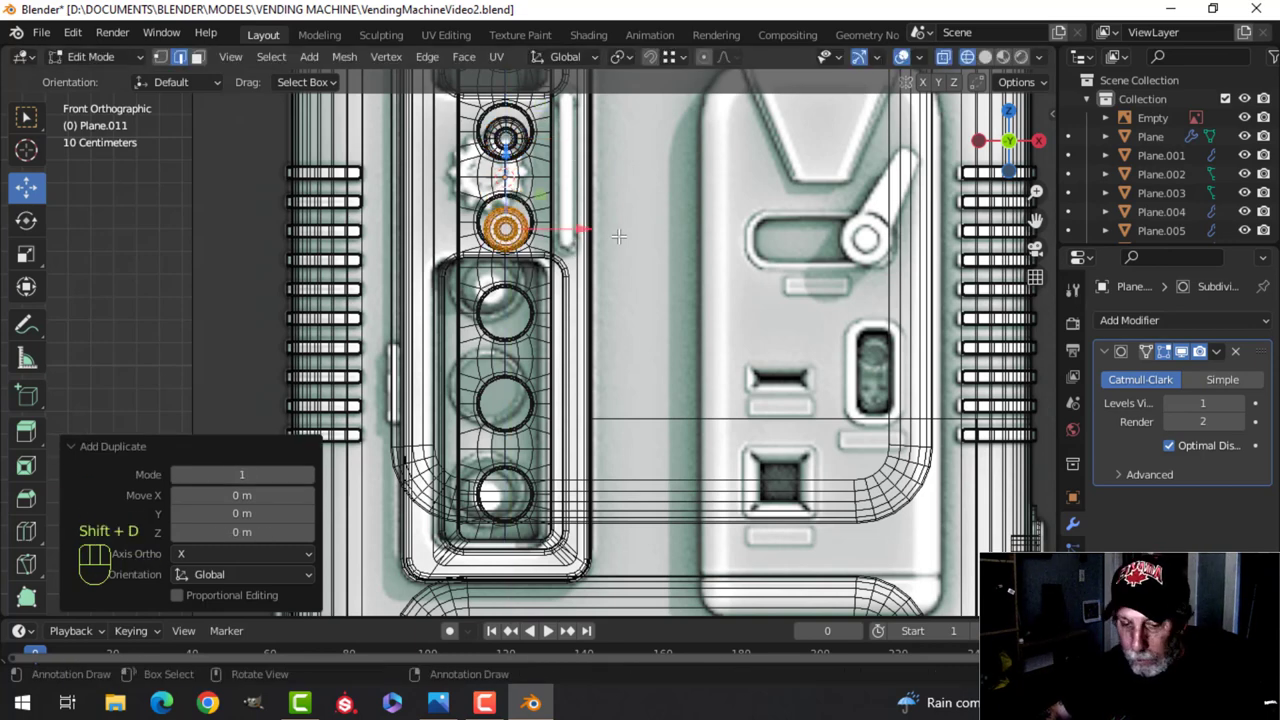
{"action": "key", "text": "g"}
{"action": "key", "text": "z"}
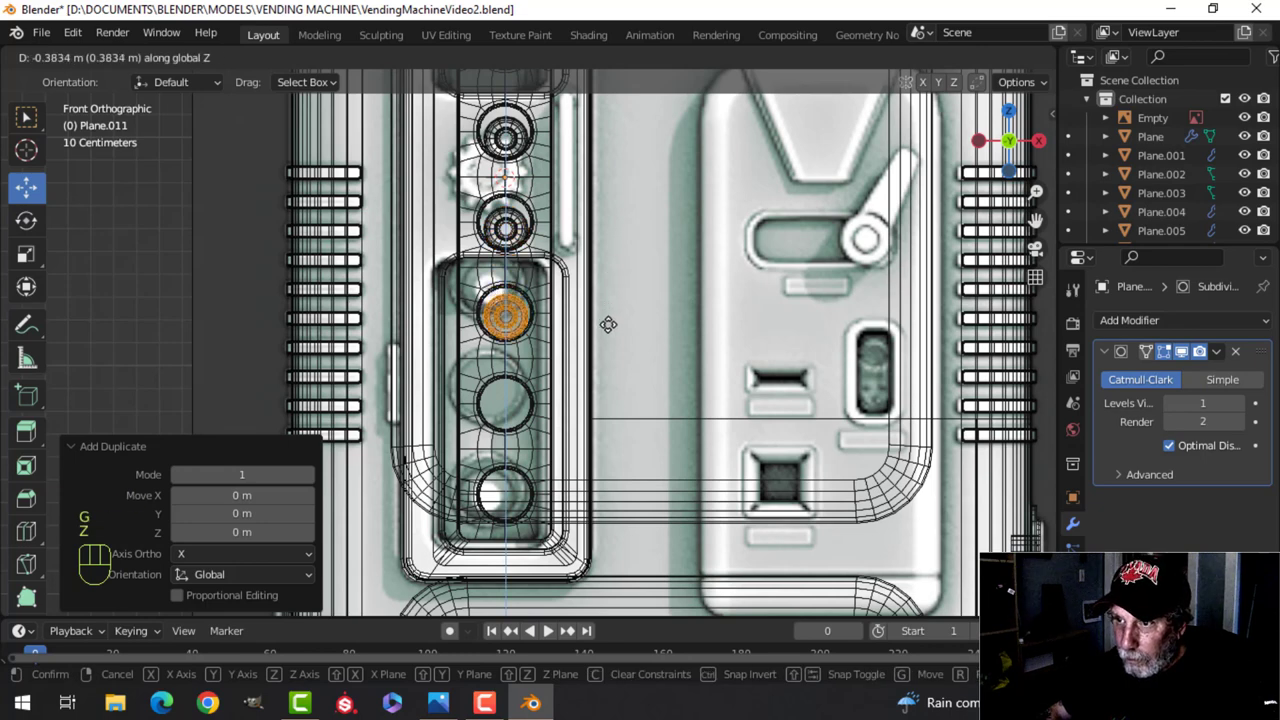
{"action": "left_click", "coordinate": [613, 316]}
Duplicate the lower window's top bottle and move the copy about 0.4 m down along Z into the window's middle ring
{"action": "key", "text": "shift+d"}
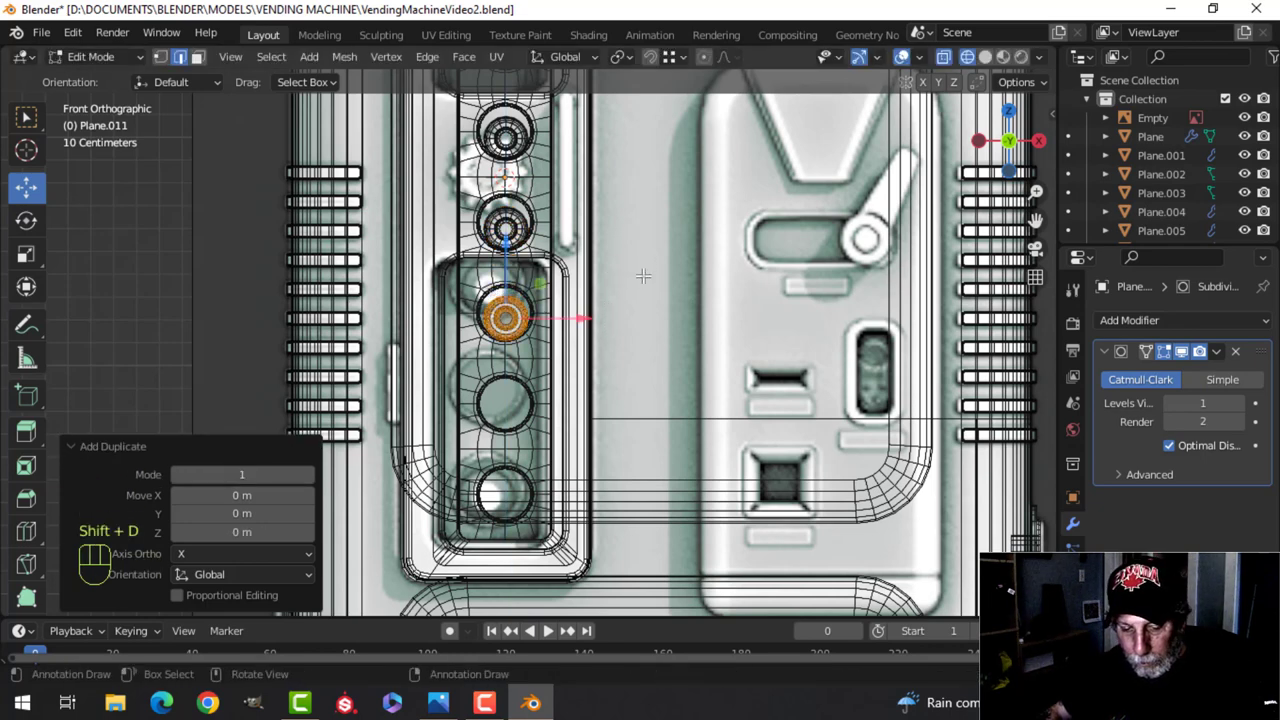
{"action": "key", "text": "g"}
{"action": "key", "text": "z"}
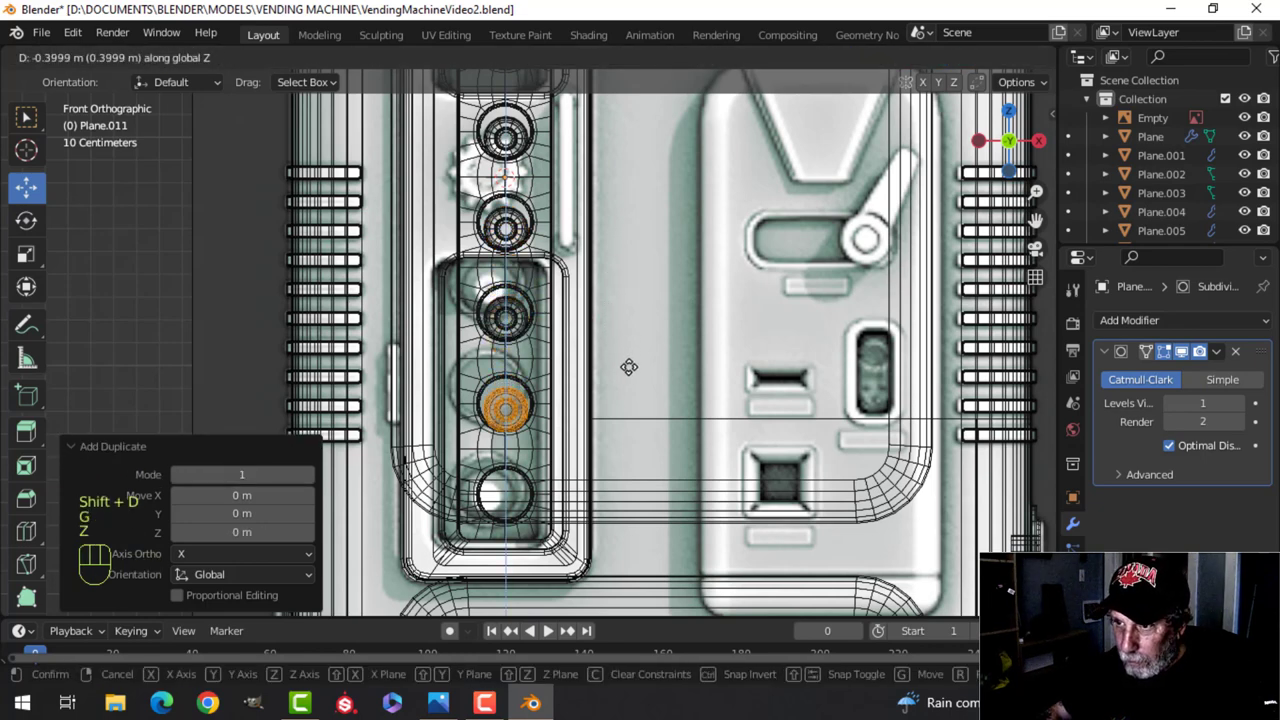
{"action": "left_click", "coordinate": [628, 367]}
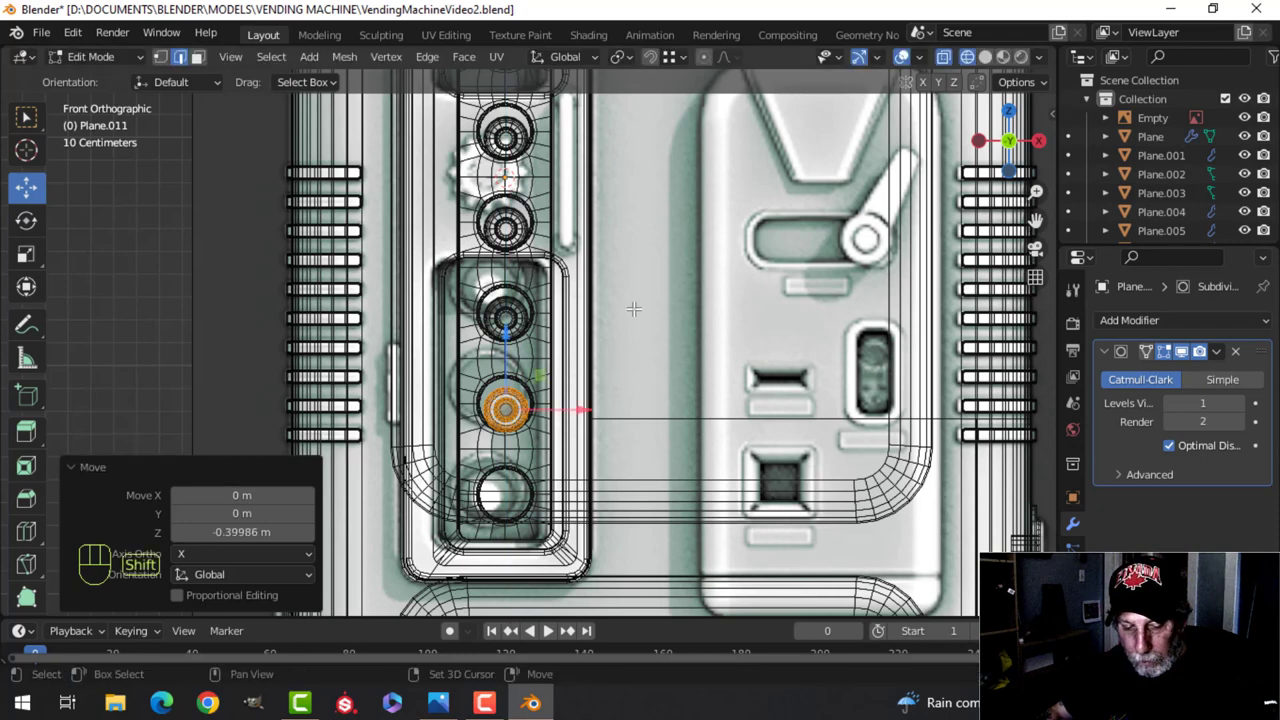
Duplicate that bottle about 0.387 m down along Z into the bottom ring and return to solid shading
{"action": "key", "text": "shift+d"}
{"action": "key", "text": "g"}
{"action": "key", "text": "z"}
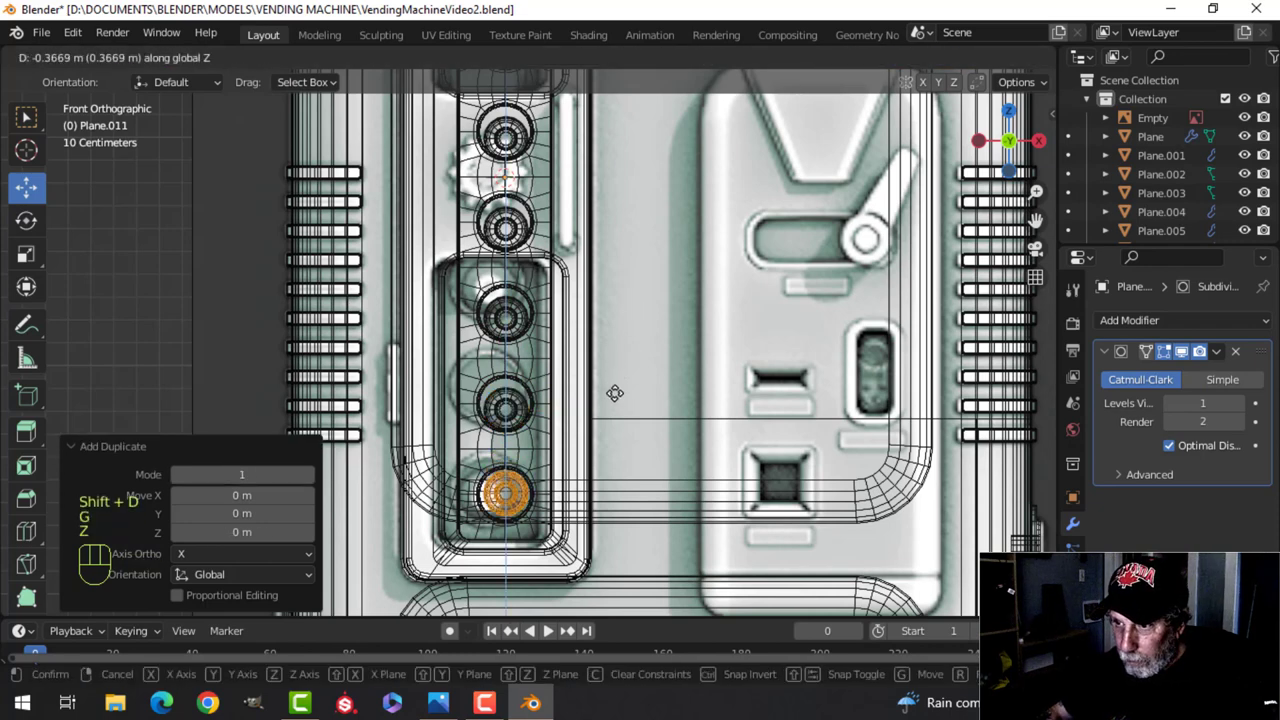
{"action": "left_click", "coordinate": [615, 397]}
{"action": "key", "text": "z"}
{"action": "left_click", "coordinate": [760, 355]}
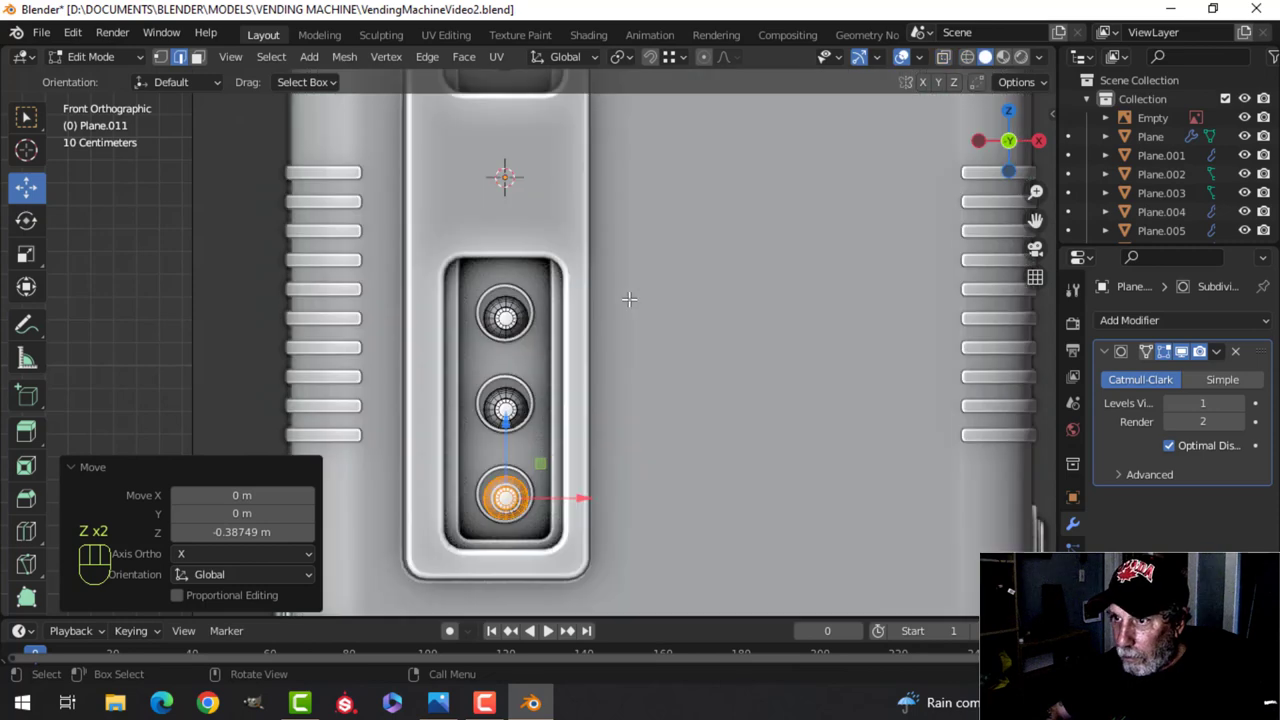
Return to object mode, clear the selection and examine how the bottles sit inside both window openings
{"action": "middle_click_drag", "start_coordinate": [760, 355], "coordinate": [653, 330]}
{"action": "key", "text": "Tab"}
{"action": "scroll", "coordinate": [590, 300], "scroll_direction": "down", "scroll_amount": 3}
{"action": "key", "text": "alt+a"}
{"action": "middle_click_drag", "start_coordinate": [580, 288], "coordinate": [602, 322]}
{"action": "scroll", "coordinate": [565, 290], "scroll_direction": "up", "scroll_amount": 3}
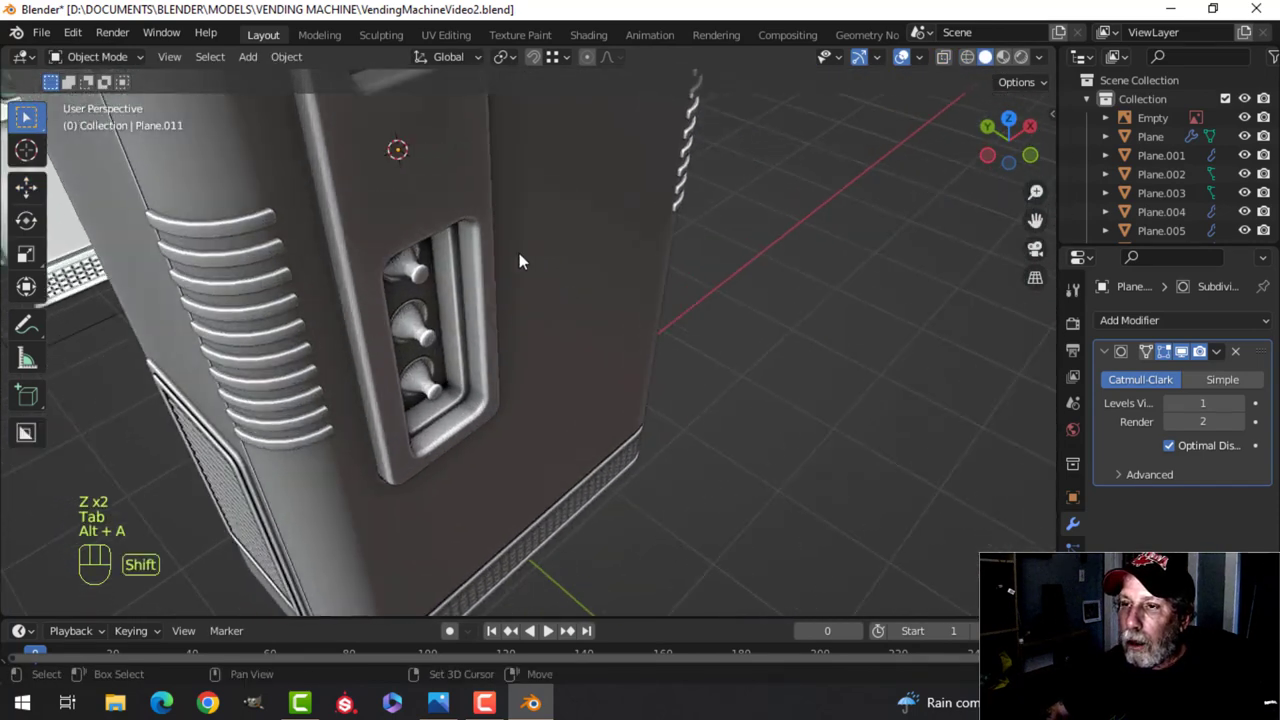
{"action": "middle_click_drag", "start_coordinate": [519, 253], "coordinate": [552, 376], "text": "shift"}
{"action": "middle_click_drag", "start_coordinate": [552, 376], "coordinate": [541, 403]}
{"action": "scroll", "coordinate": [510, 368], "scroll_direction": "up", "scroll_amount": 3}
{"action": "middle_click_drag", "start_coordinate": [499, 356], "coordinate": [550, 411], "text": "shift"}
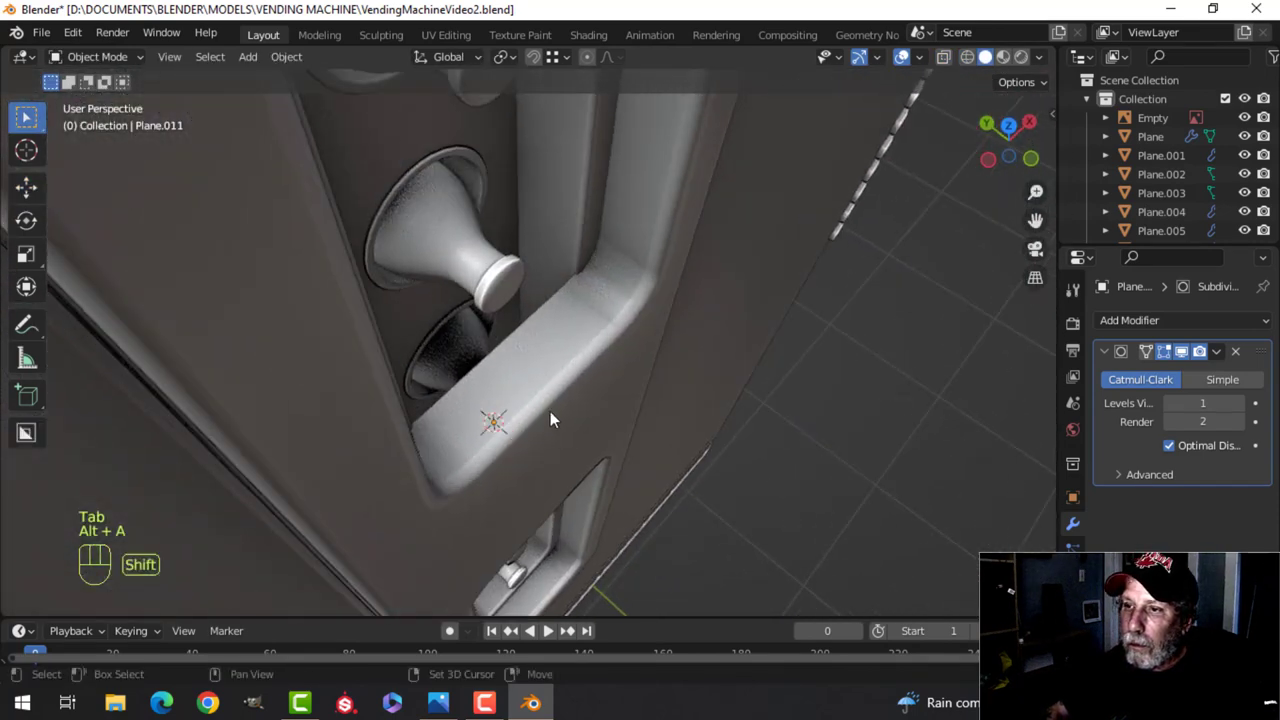
Select the bottles together with the ring object, shift them along Y, and clear the selection
{"action": "left_click", "coordinate": [498, 288]}
{"action": "left_click", "coordinate": [419, 312], "text": "shift"}
{"action": "middle_click_drag", "start_coordinate": [419, 312], "coordinate": [530, 405]}
{"action": "key", "text": "g"}
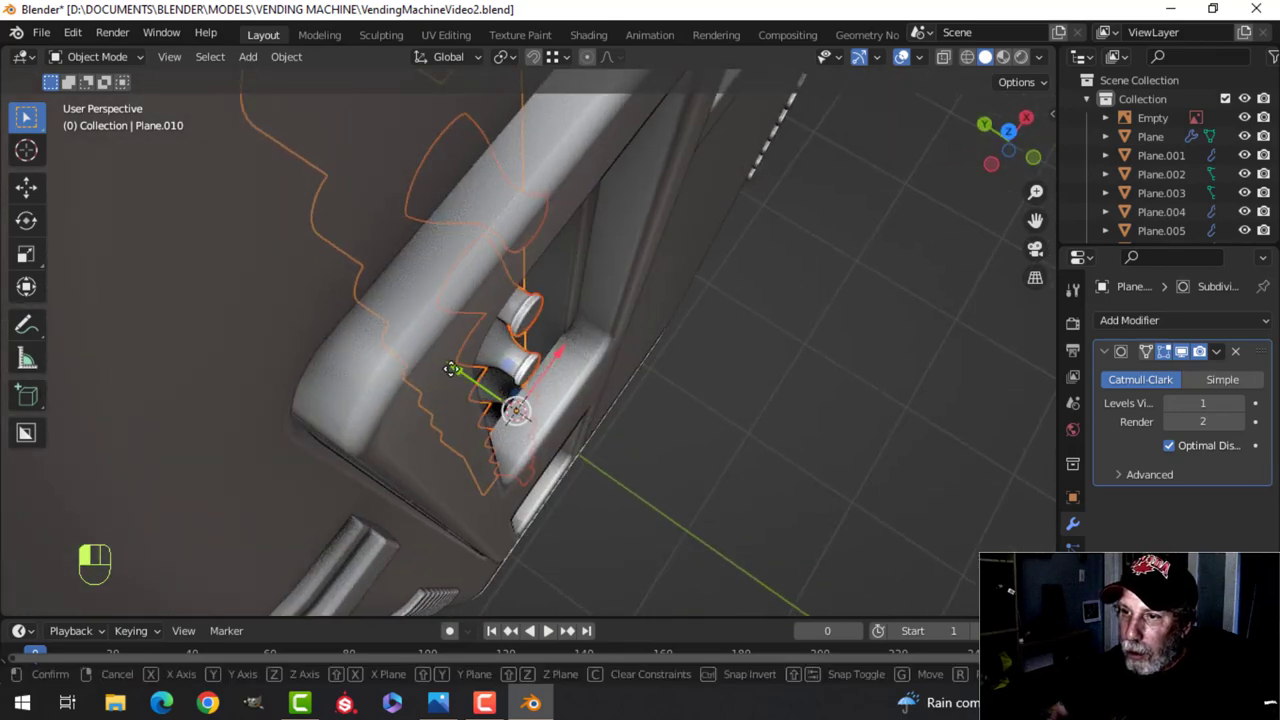
{"action": "left_click", "coordinate": [617, 374]}
{"action": "key", "text": "alt+a"}
Edit the inner window panel's mesh beside the bottles, nudging its geometry slightly back along Y, and return to object mode
{"action": "middle_click_drag", "start_coordinate": [617, 374], "coordinate": [633, 325]}
{"action": "scroll", "coordinate": [624, 275], "scroll_direction": "up", "scroll_amount": 2}
{"action": "middle_click_drag", "start_coordinate": [620, 258], "coordinate": [609, 378], "text": "shift"}
{"action": "left_click", "coordinate": [600, 267]}
{"action": "key", "text": "Tab"}
{"action": "scroll", "coordinate": [617, 271], "scroll_direction": "up", "scroll_amount": 3}
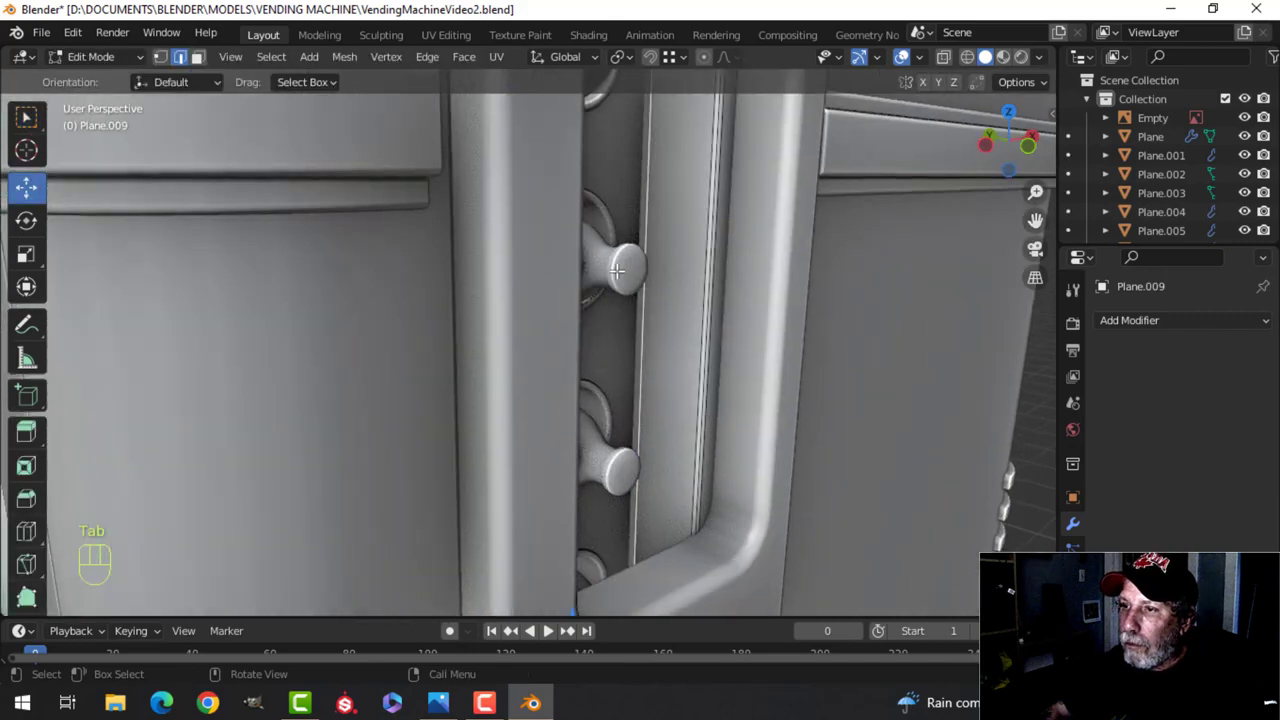
{"action": "middle_click_drag", "start_coordinate": [617, 270], "coordinate": [640, 267]}
{"action": "key", "text": "a"}
{"action": "key", "text": "alt+a"}
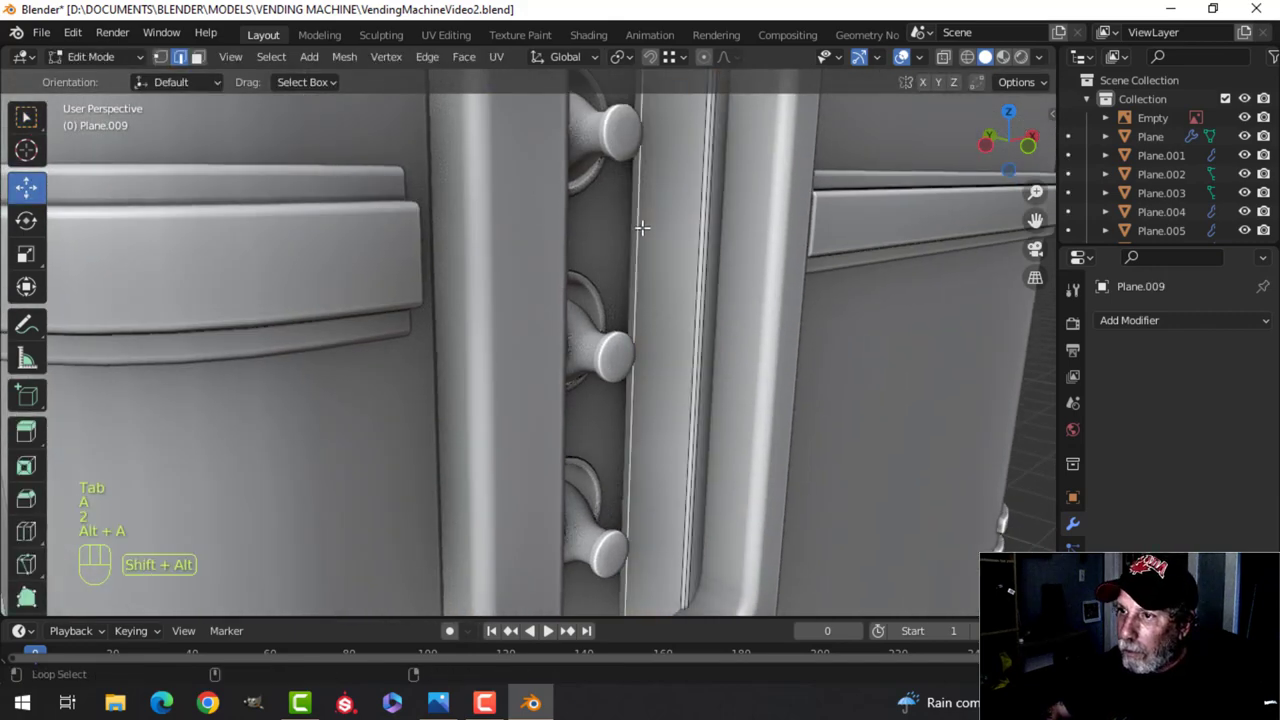
{"action": "scroll", "coordinate": [660, 350], "scroll_direction": "down", "scroll_amount": 5}
{"action": "left_click_drag", "start_coordinate": [515, 575], "coordinate": [498, 551]}
{"action": "scroll", "coordinate": [645, 390], "scroll_direction": "down", "scroll_amount": 3}
{"action": "key", "text": "Tab"}
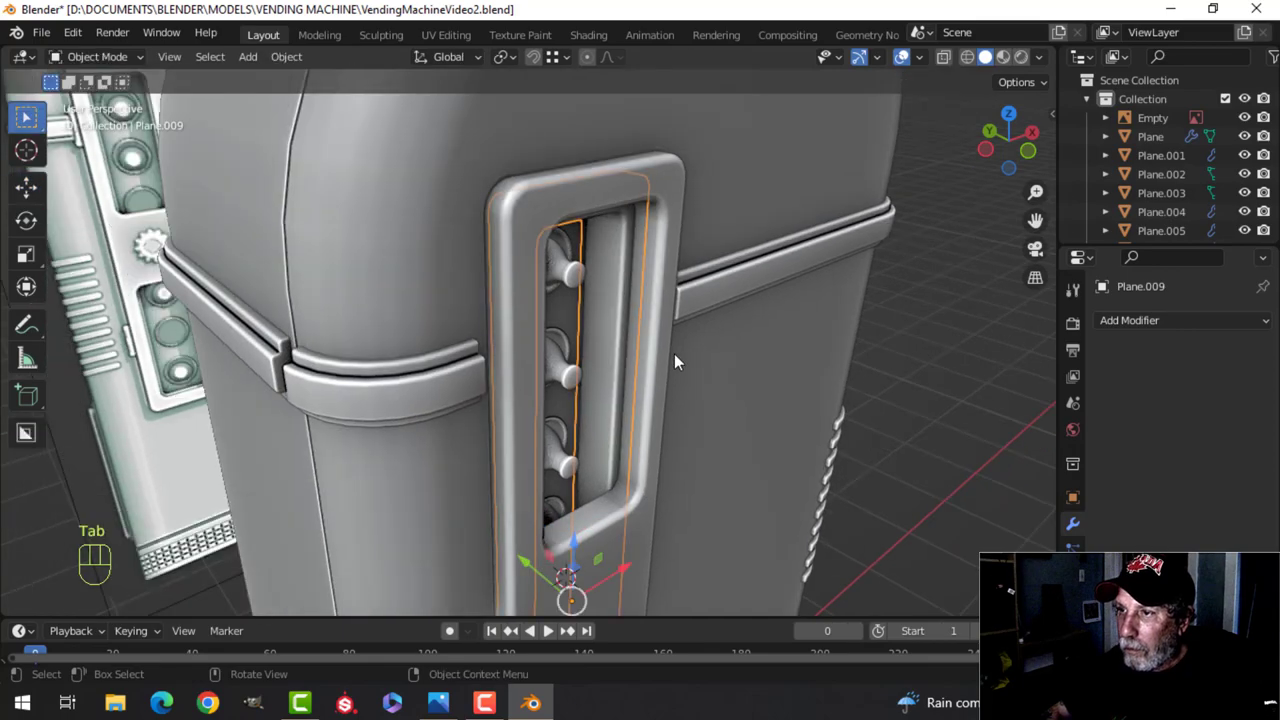
Clear the selection and examine the bottle windows on the whole machine against the reference images
{"action": "key", "text": "alt+a"}
{"action": "scroll", "coordinate": [677, 355], "scroll_direction": "down", "scroll_amount": 4}
{"action": "scroll", "coordinate": [600, 340], "scroll_direction": "up", "scroll_amount": 4}
{"action": "scroll", "coordinate": [564, 320], "scroll_direction": "down", "scroll_amount": 6}
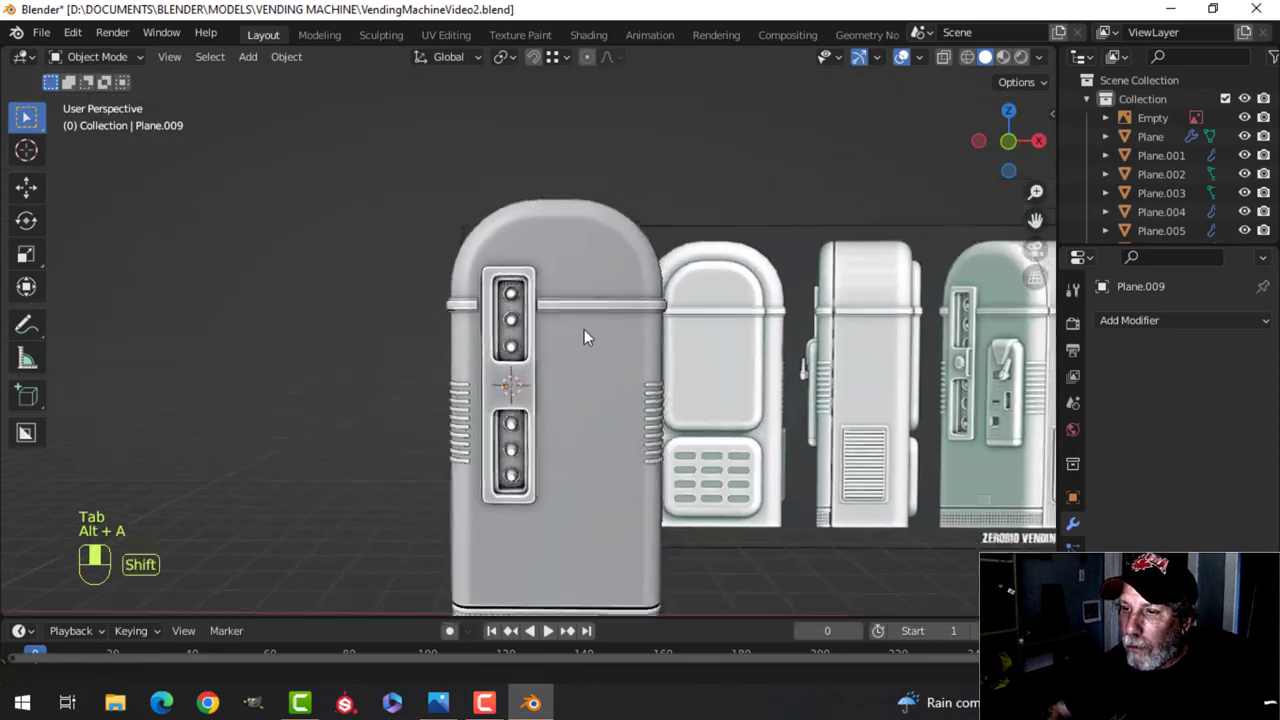
{"action": "mouse_move", "coordinate": [584, 334]}
{"action": "middle_mouse_down"}
{"action": "mouse_move", "coordinate": [580, 352]}
{"action": "mouse_move", "coordinate": [627, 393]}
{"action": "mouse_move", "coordinate": [563, 297]}
{"action": "mouse_move", "coordinate": [557, 328]}
{"action": "mouse_move", "coordinate": [524, 343]}
{"action": "mouse_move", "coordinate": [577, 329]}
{"action": "middle_mouse_up"}
{"action": "scroll", "coordinate": [605, 374], "scroll_direction": "up", "scroll_amount": 6}
{"action": "scroll", "coordinate": [556, 312], "scroll_direction": "down", "scroll_amount": 2}
In front view, add a 22-vertex circle mesh at the 3D cursor between the two window openings
{"action": "left_click", "coordinate": [524, 343]}
{"action": "key", "text": "KP_1"}
{"action": "scroll", "coordinate": [519, 321], "scroll_direction": "up", "scroll_amount": 2}
{"action": "scroll", "coordinate": [519, 321], "scroll_direction": "down", "scroll_amount": 2}
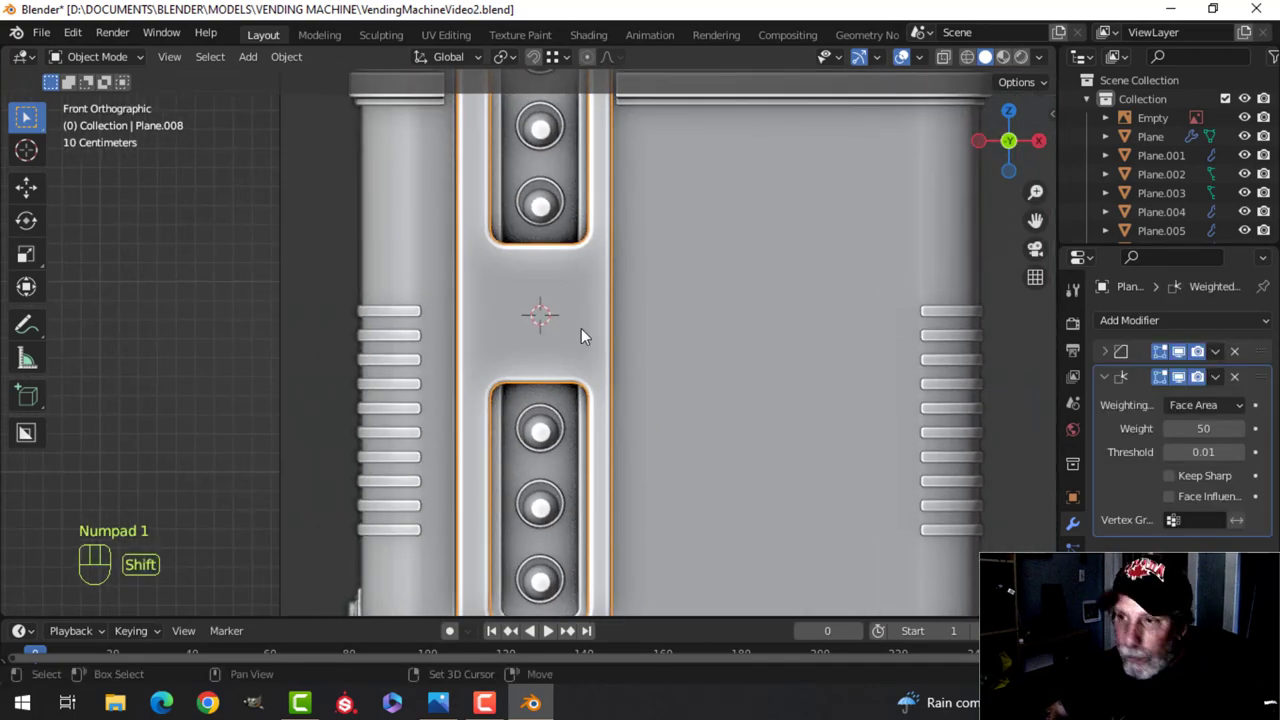
{"action": "key", "text": "shift+a"}
{"action": "mouse_move", "coordinate": [590, 280]}
{"action": "left_click", "coordinate": [660, 318]}
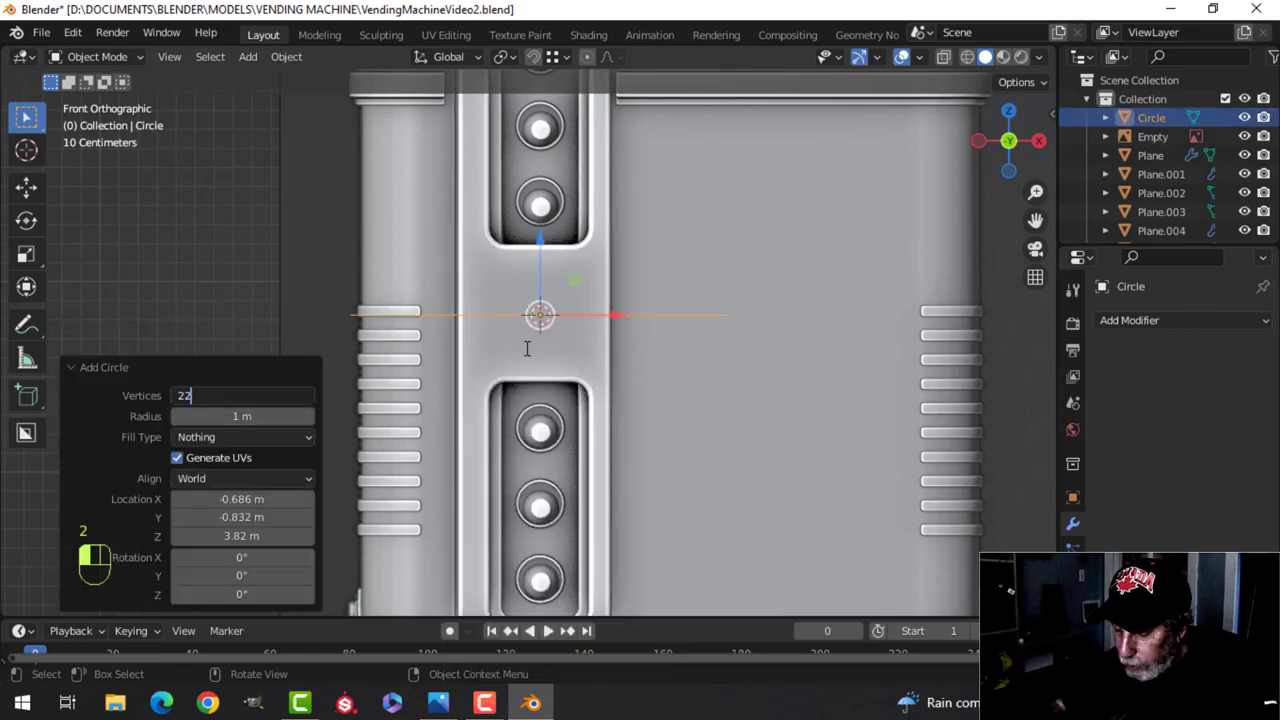
In edit mode, scale the circle to 0.267 and rotate it 90° about X to face the front
{"action": "key", "text": "Tab"}
{"action": "key", "text": "s"}
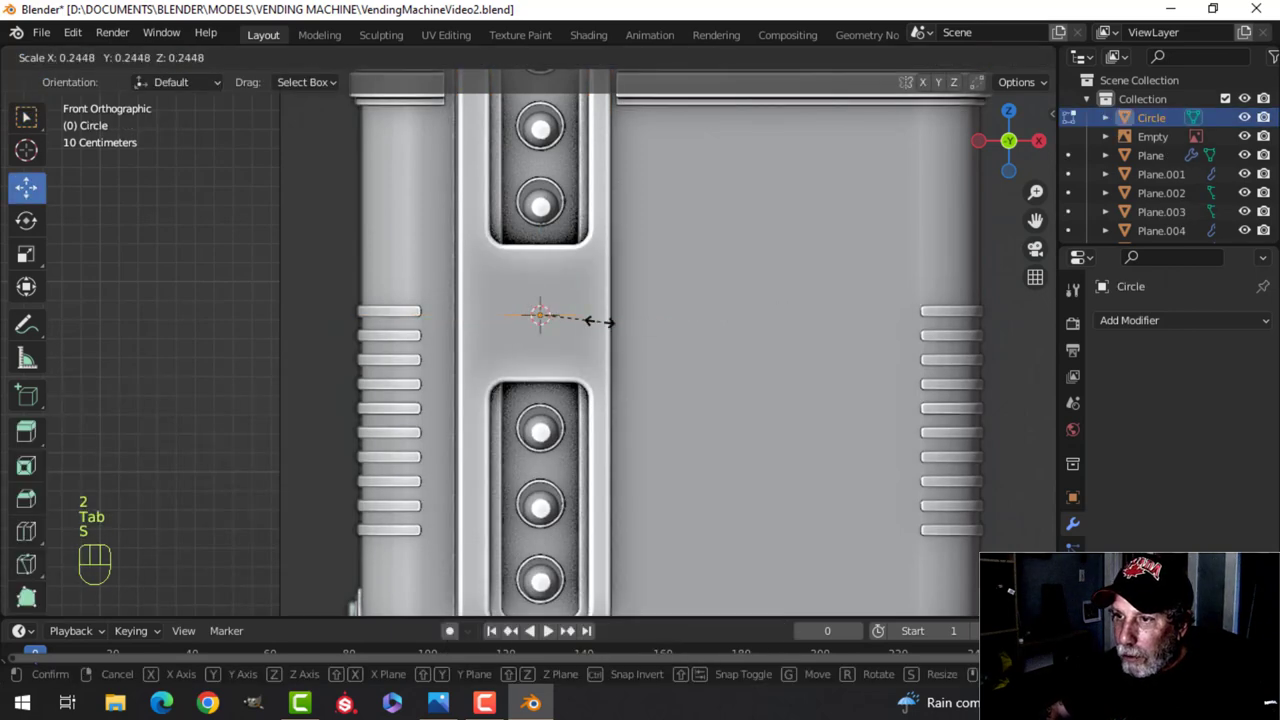
{"action": "left_click", "coordinate": [601, 316]}
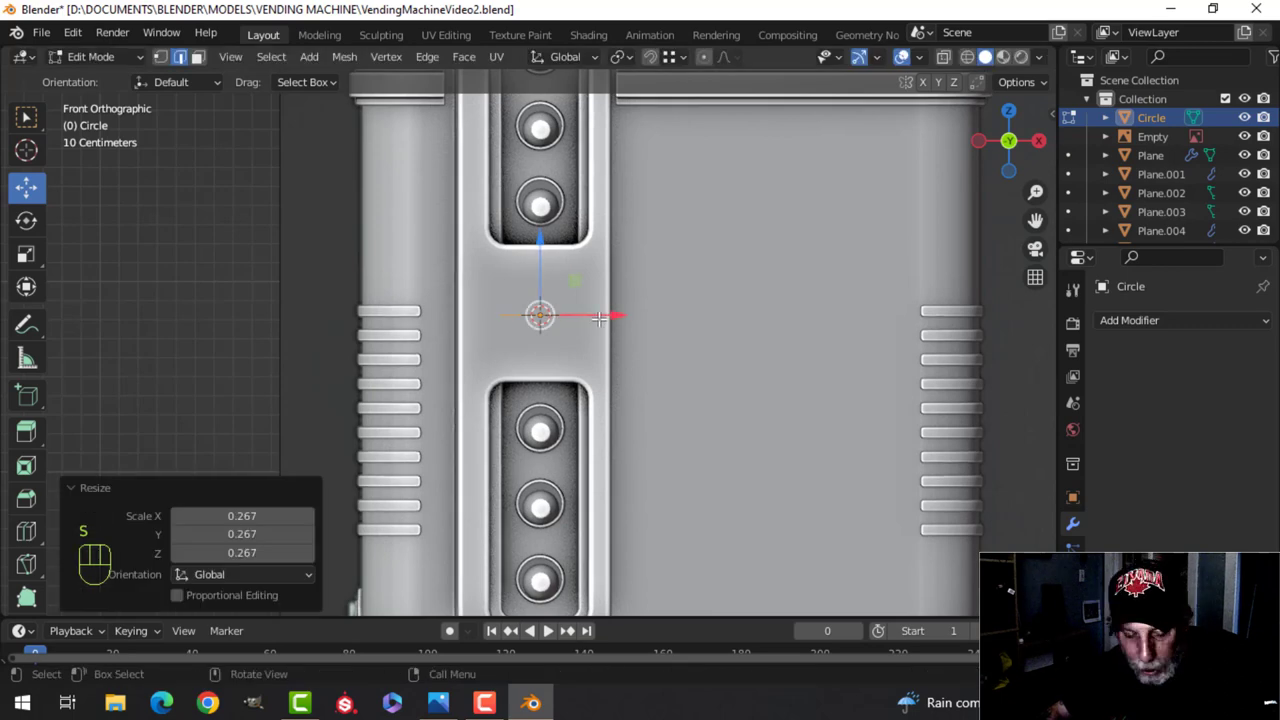
{"action": "key", "text": "z"}
{"action": "left_click", "coordinate": [529, 314]}
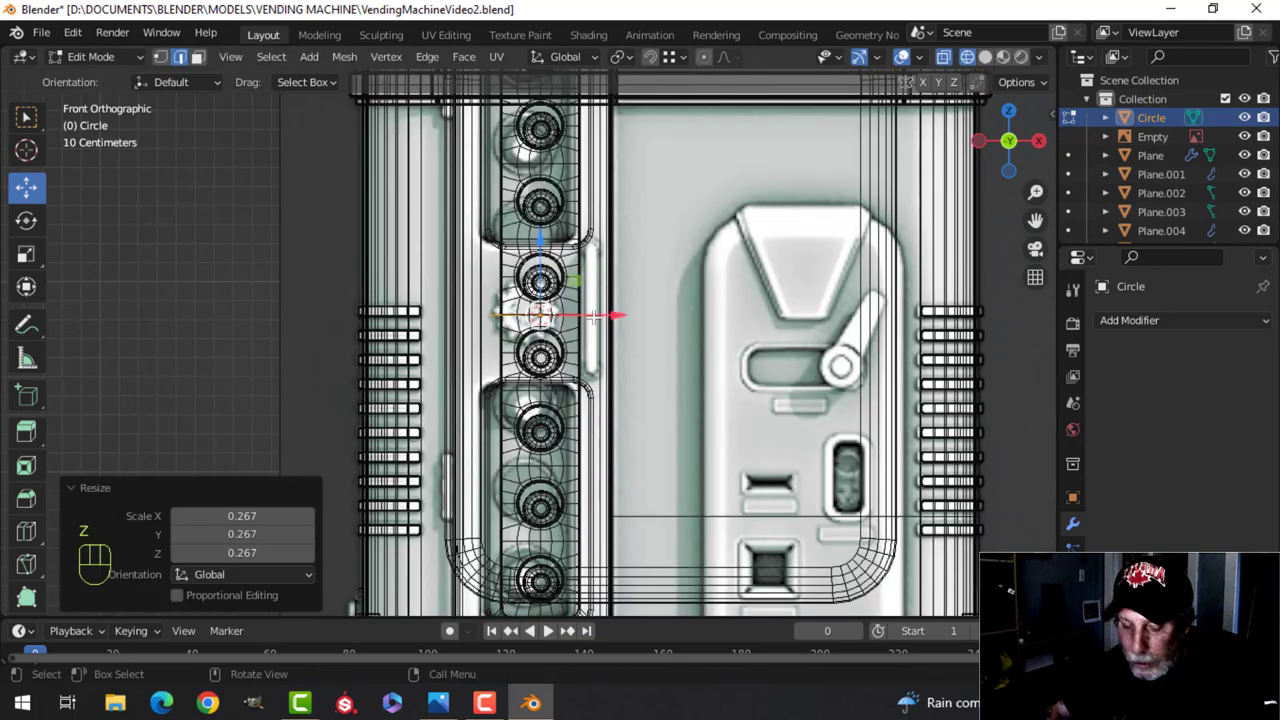
{"action": "key", "text": "r"}
{"action": "key", "text": "0"}
{"action": "left_click", "coordinate": [593, 316]}
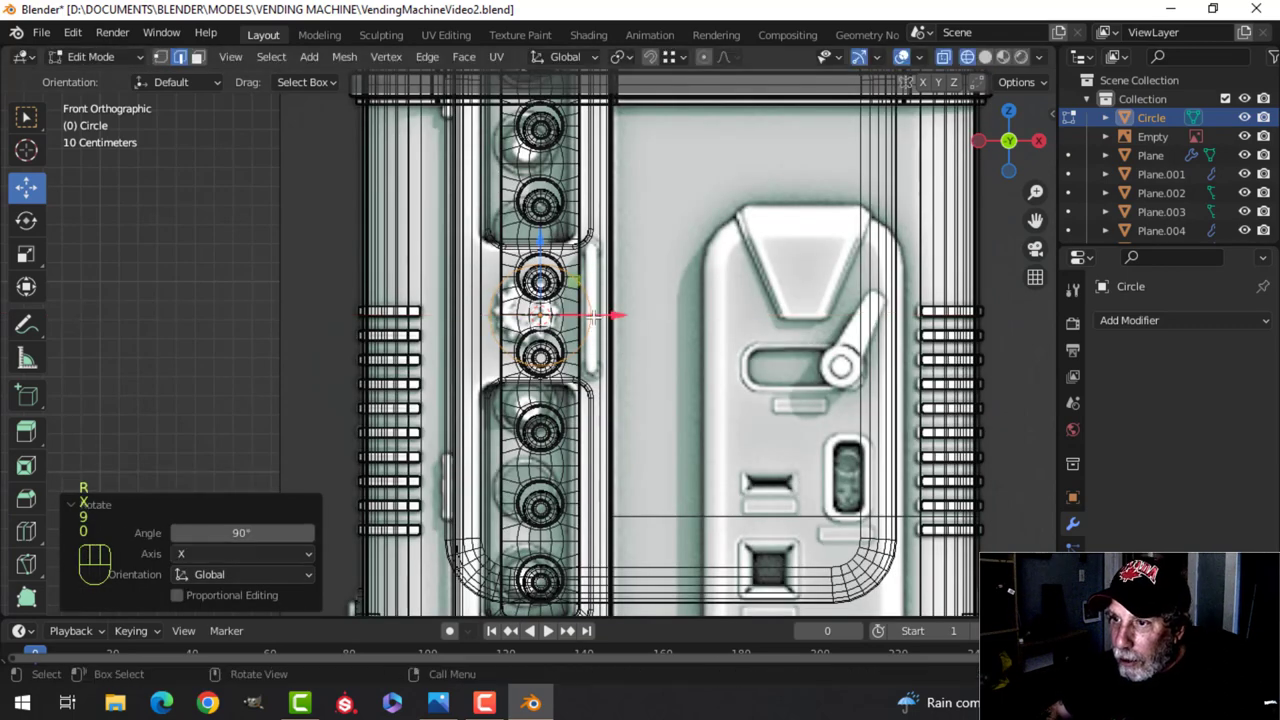
Scale the circle by 0.663 and move it forward along Y in front of the frame's middle section
{"action": "key", "text": "s"}
{"action": "left_click", "coordinate": [618, 313]}
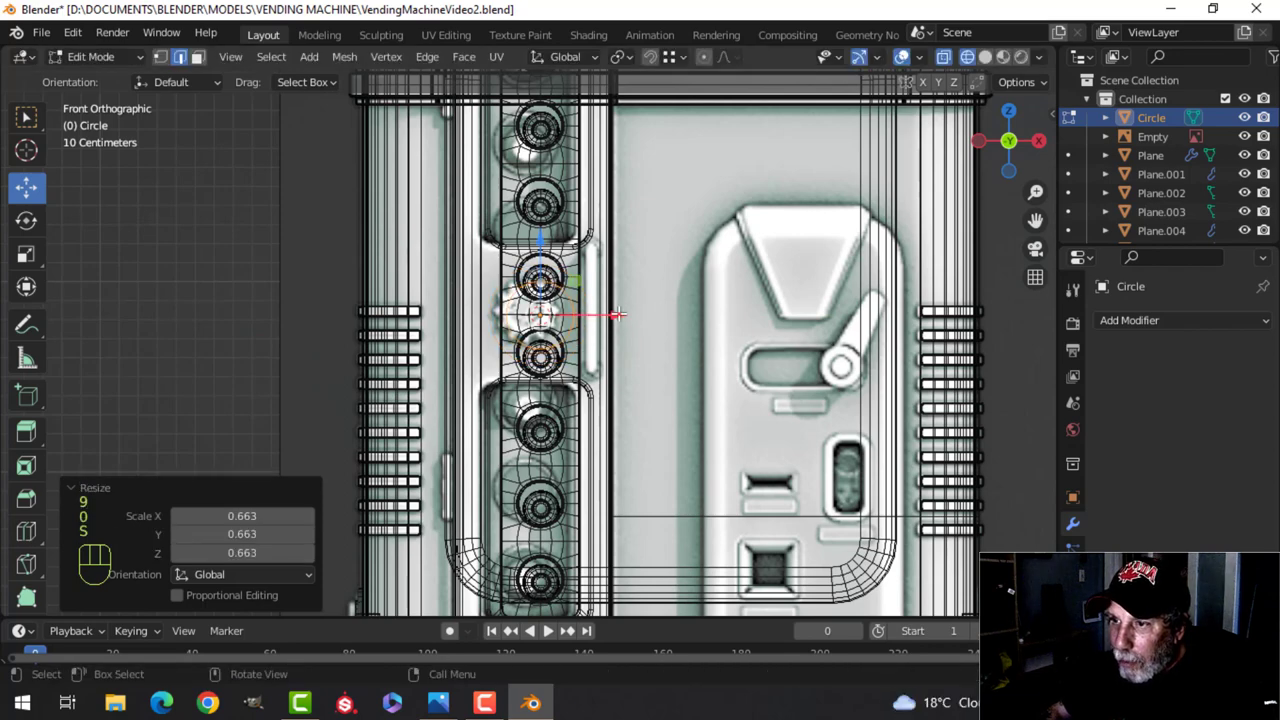
{"action": "key", "text": "z"}
{"action": "left_click", "coordinate": [745, 314]}
{"action": "mouse_move", "coordinate": [745, 314]}
{"action": "middle_mouse_down"}
{"action": "mouse_move", "coordinate": [685, 368]}
{"action": "mouse_move", "coordinate": [553, 367]}
{"action": "middle_mouse_up"}
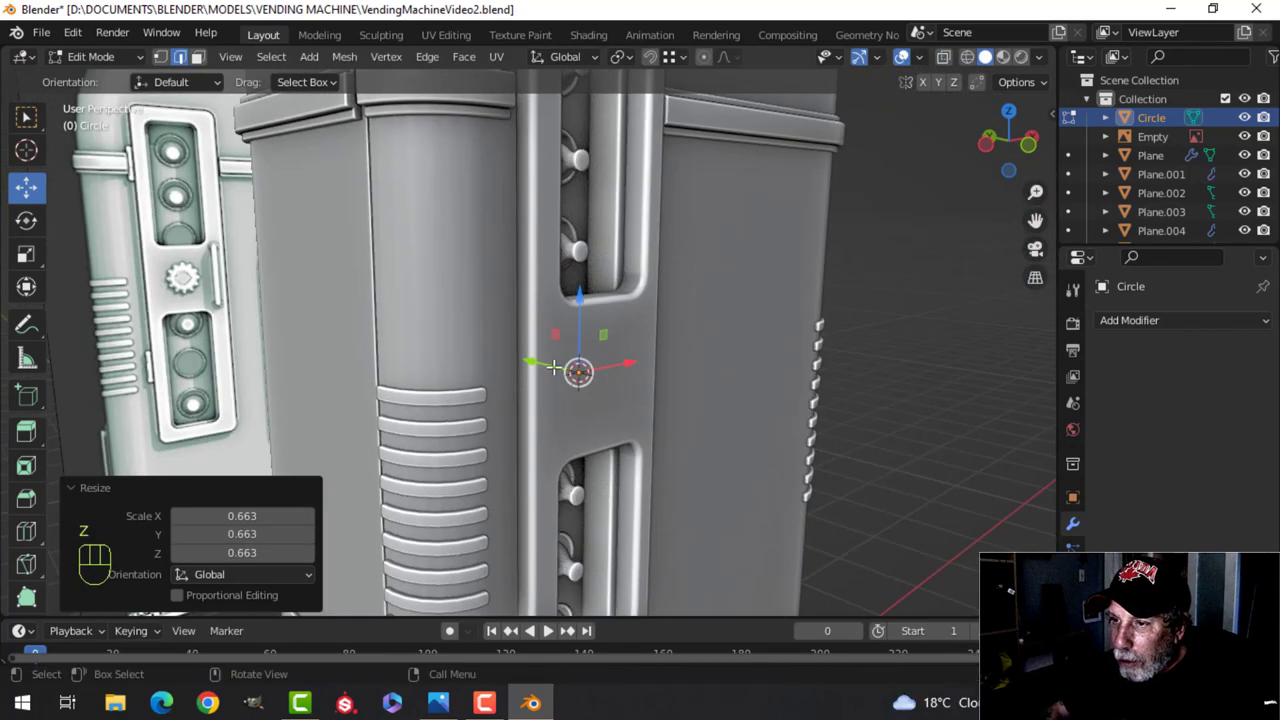
{"action": "left_click_drag", "start_coordinate": [545, 362], "coordinate": [595, 377]}
{"action": "middle_click_drag", "start_coordinate": [662, 386], "coordinate": [610, 397]}
In vertex mode and front view, scale the circle by 1.110 and again by 0.853 to refine its size
{"action": "key", "text": "1"}
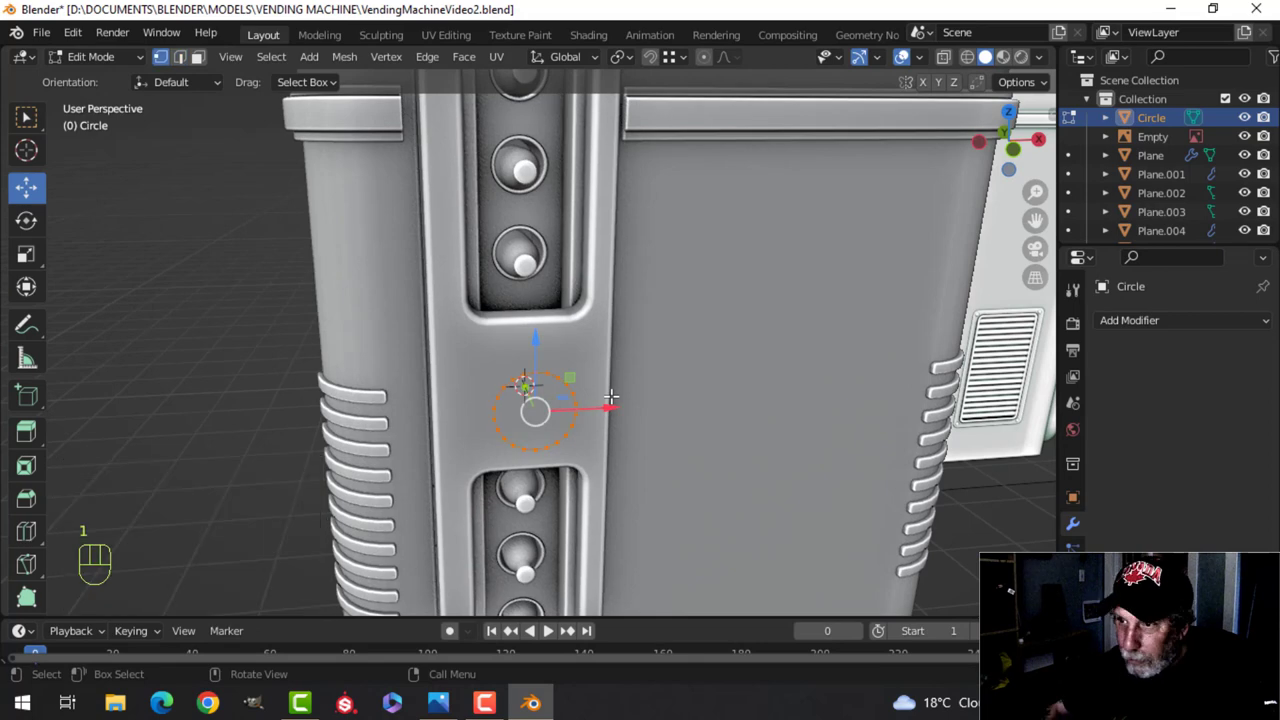
{"action": "key", "text": "KP_1"}
{"action": "scroll", "coordinate": [611, 397], "scroll_direction": "up", "scroll_amount": 3}
{"action": "key", "text": "s"}
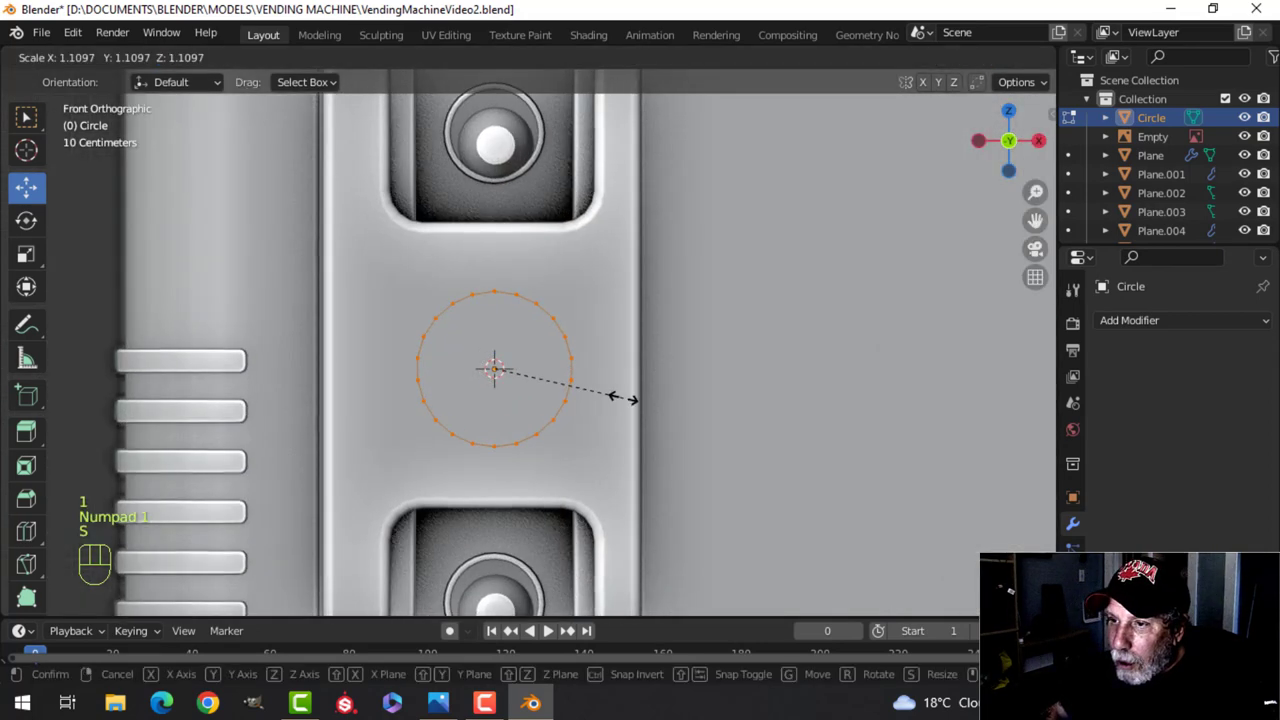
{"action": "left_click", "coordinate": [623, 396]}
{"action": "scroll", "coordinate": [623, 396], "scroll_direction": "down", "scroll_amount": 1}
{"action": "key", "text": "s"}
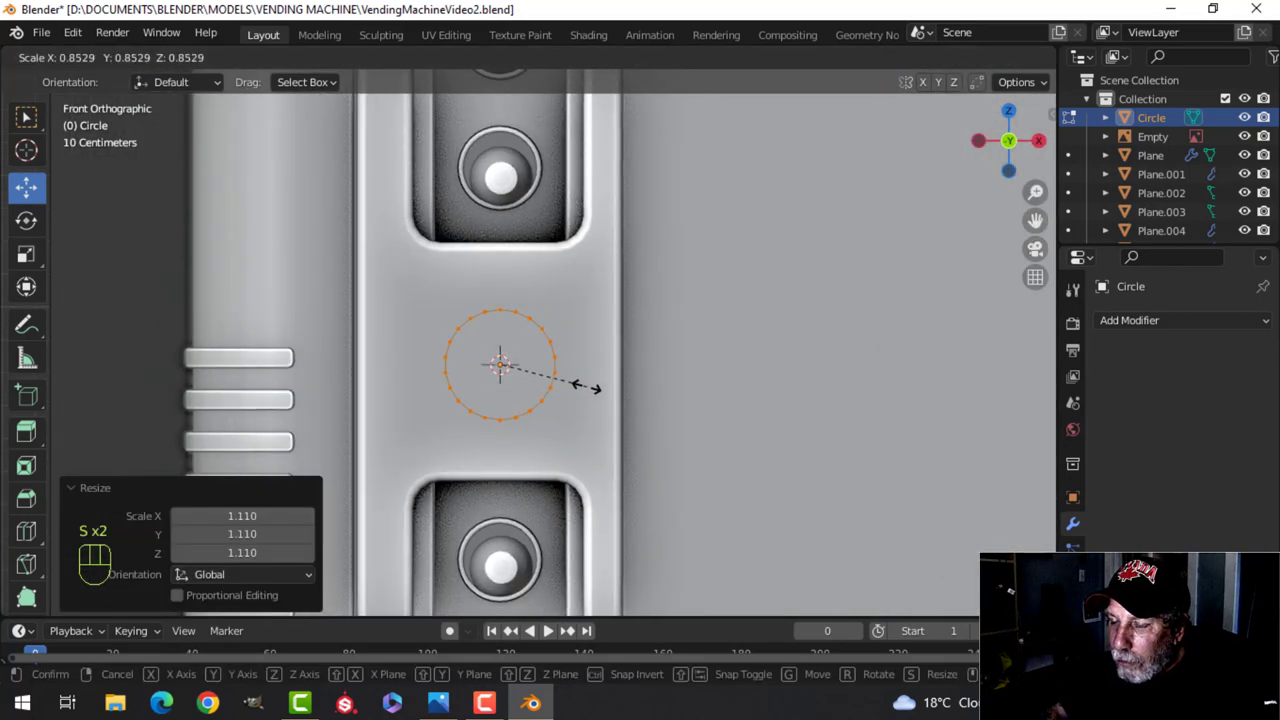
{"action": "left_click", "coordinate": [587, 387]}
{"action": "middle_click_drag", "start_coordinate": [587, 387], "coordinate": [556, 330], "text": "shift"}
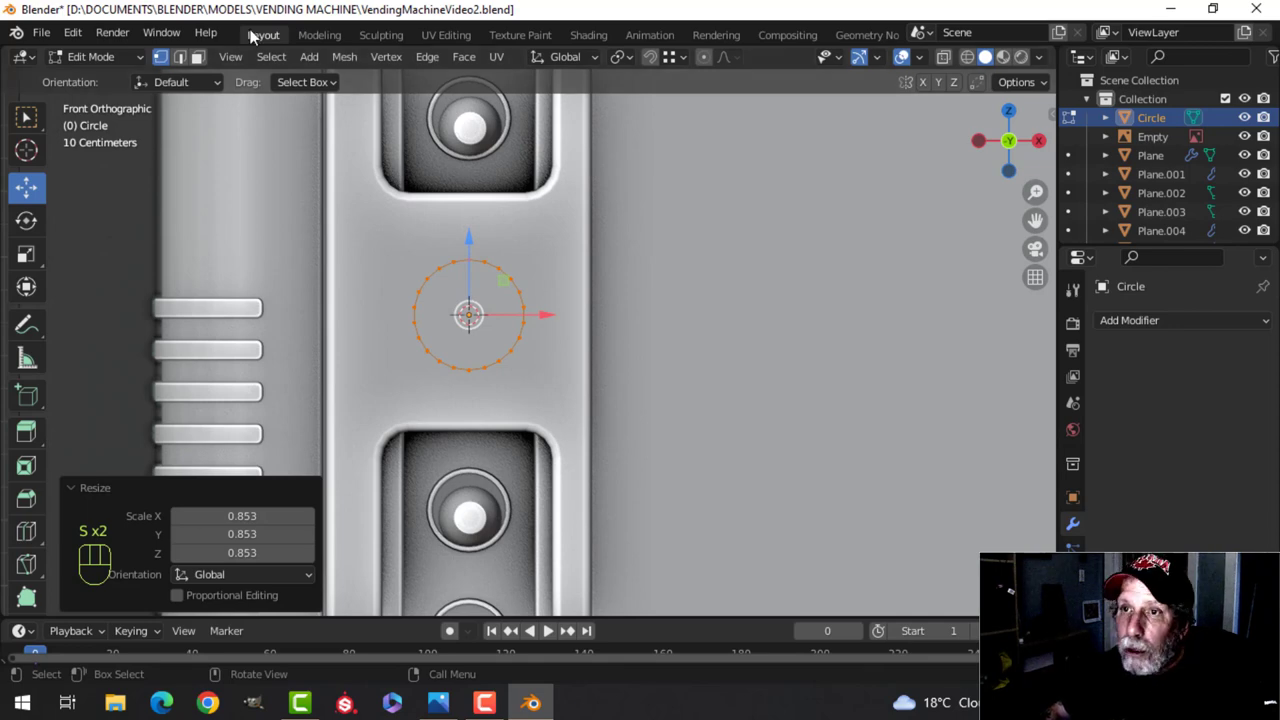
Checker-deselect the circle's vertices and scale the remaining alternate ones to about 0.78 to form a star-shaped gear outline
{"action": "left_click", "coordinate": [270, 57]}
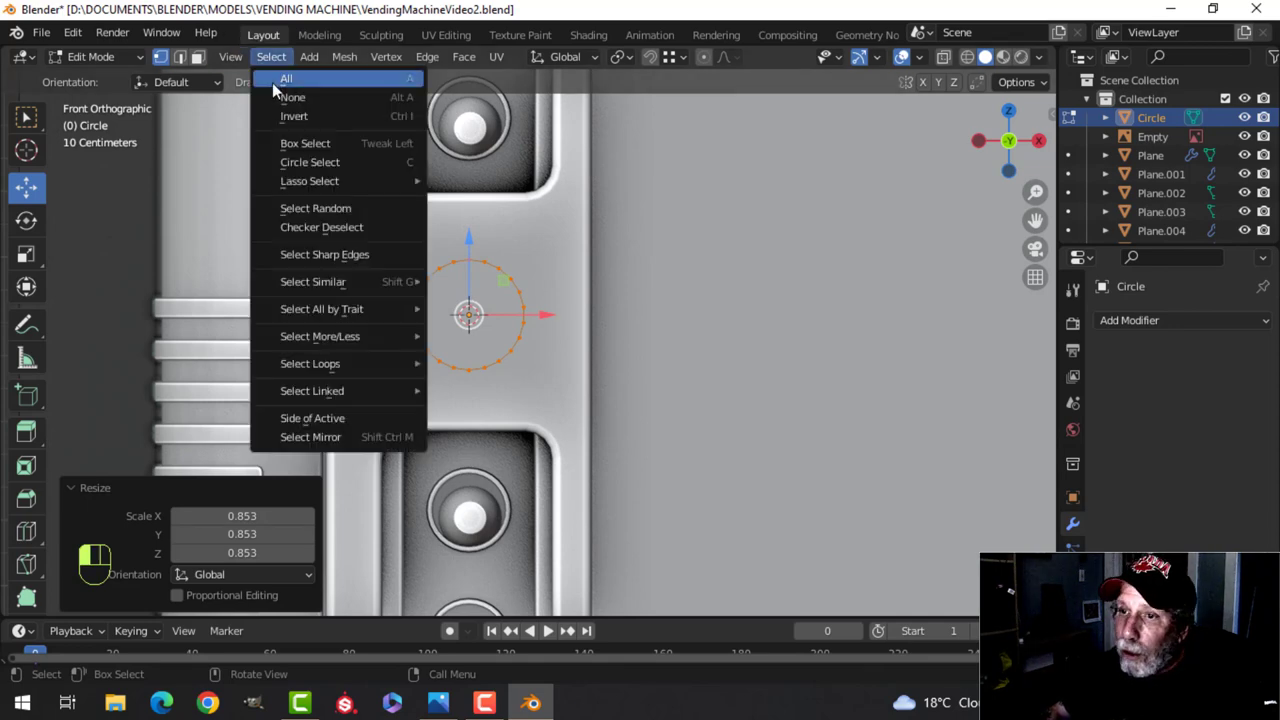
{"action": "left_click", "coordinate": [316, 228]}
{"action": "key", "text": "s"}
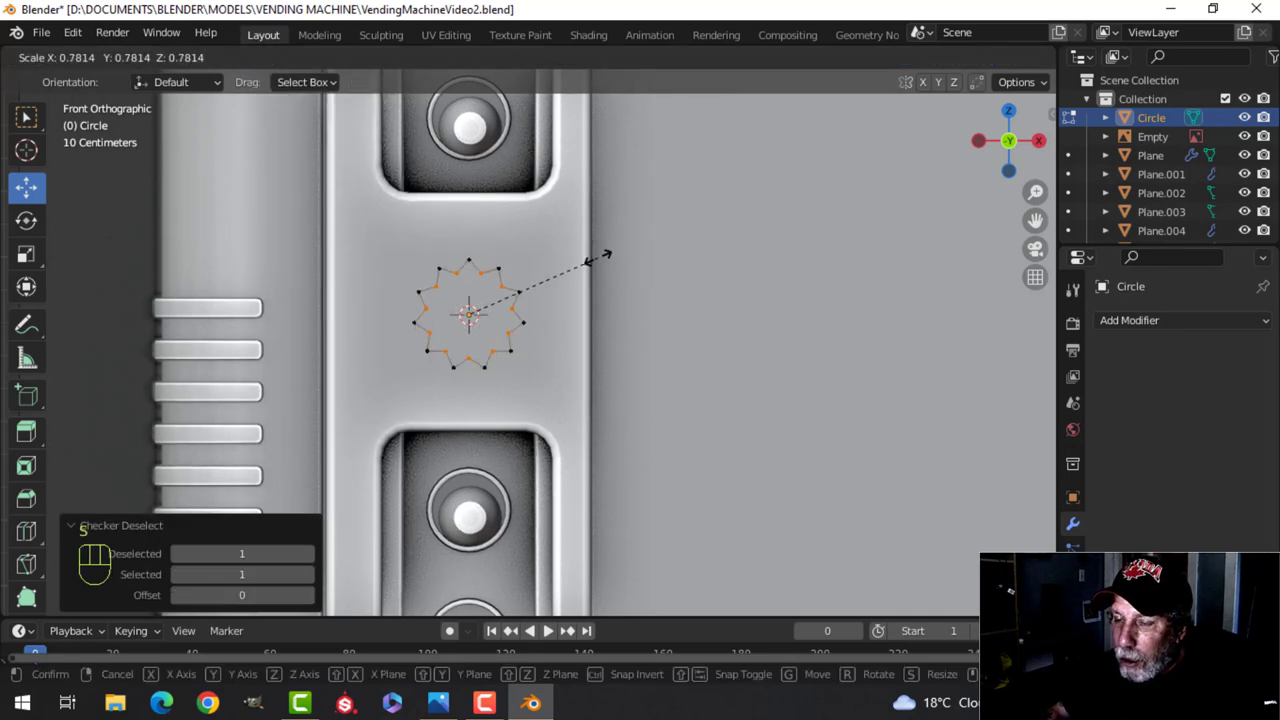
{"action": "left_click", "coordinate": [598, 258]}
Extrude the whole star outline, scale the new loop inward, and move it forward -0.036825 m along Y
{"action": "key", "text": "a"}
{"action": "scroll", "coordinate": [650, 248], "scroll_direction": "up", "scroll_amount": 1}
{"action": "key", "text": "e"}
{"action": "right_click", "coordinate": [671, 242]}
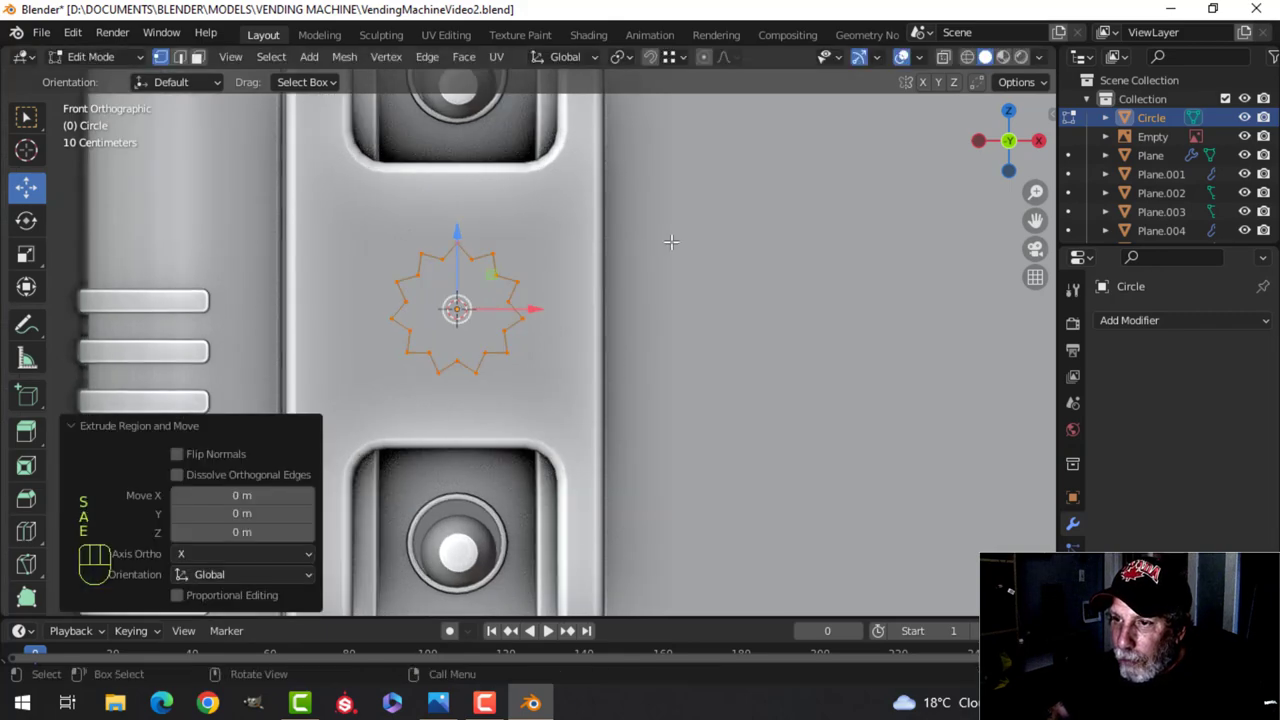
{"action": "key", "text": "s"}
{"action": "left_click", "coordinate": [636, 254]}
{"action": "middle_click_drag", "start_coordinate": [636, 254], "coordinate": [540, 380]}
{"action": "middle_click_drag", "start_coordinate": [540, 380], "coordinate": [617, 323], "text": "shift"}
{"action": "key", "text": "e"}
{"action": "left_click", "coordinate": [527, 389]}
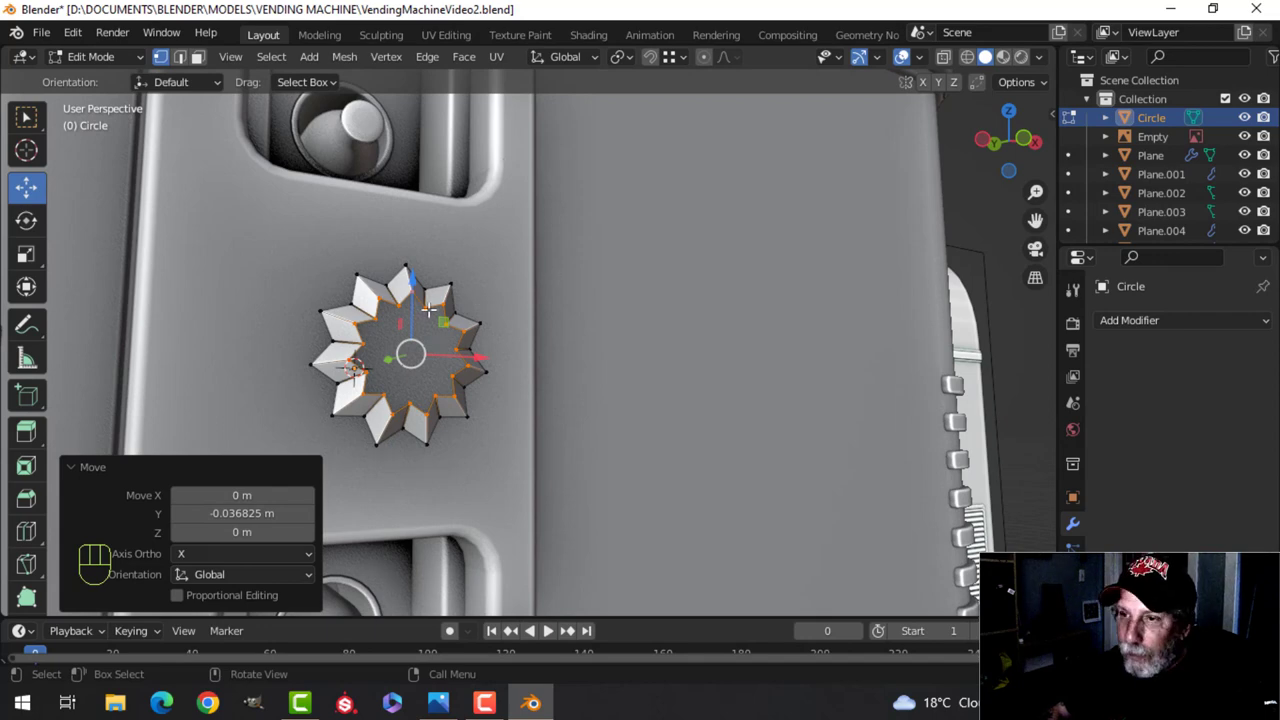
Turn the inner loop into a regular circle with LoopTools and scale it slightly
{"action": "right_click", "coordinate": [429, 310]}
{"action": "mouse_move", "coordinate": [404, 204]}
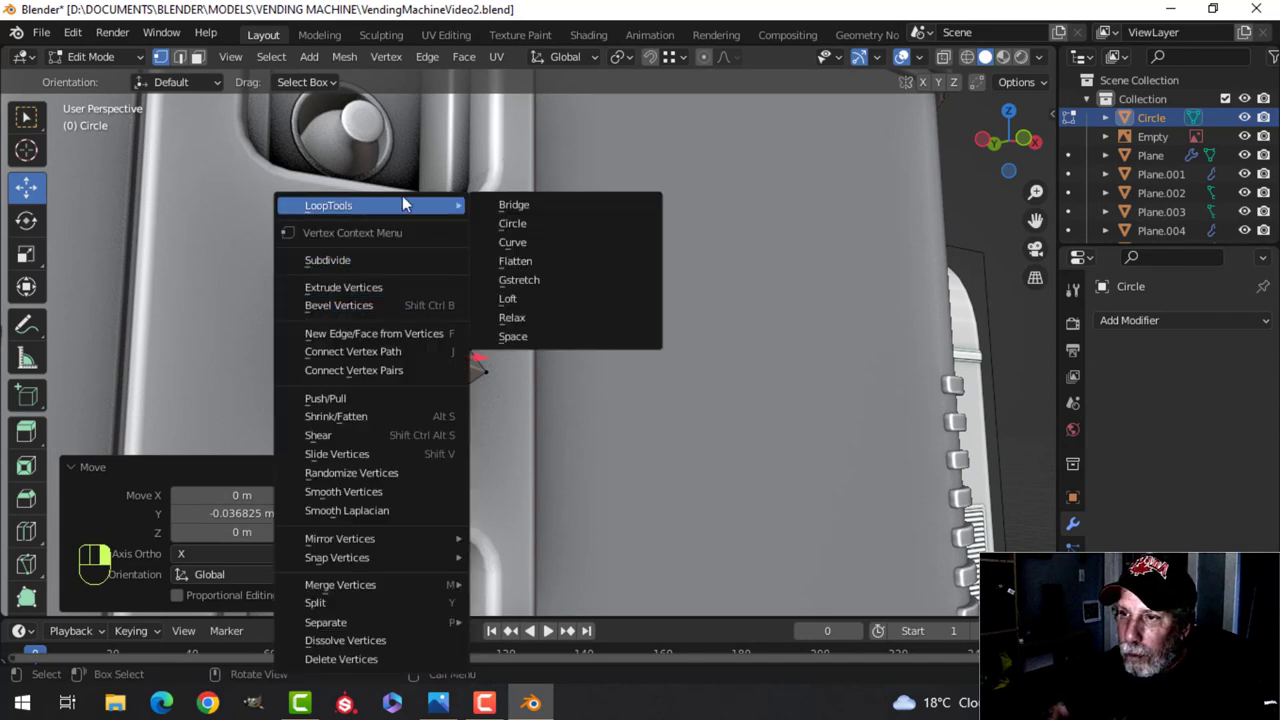
{"action": "left_click", "coordinate": [512, 223]}
{"action": "key", "text": "s"}
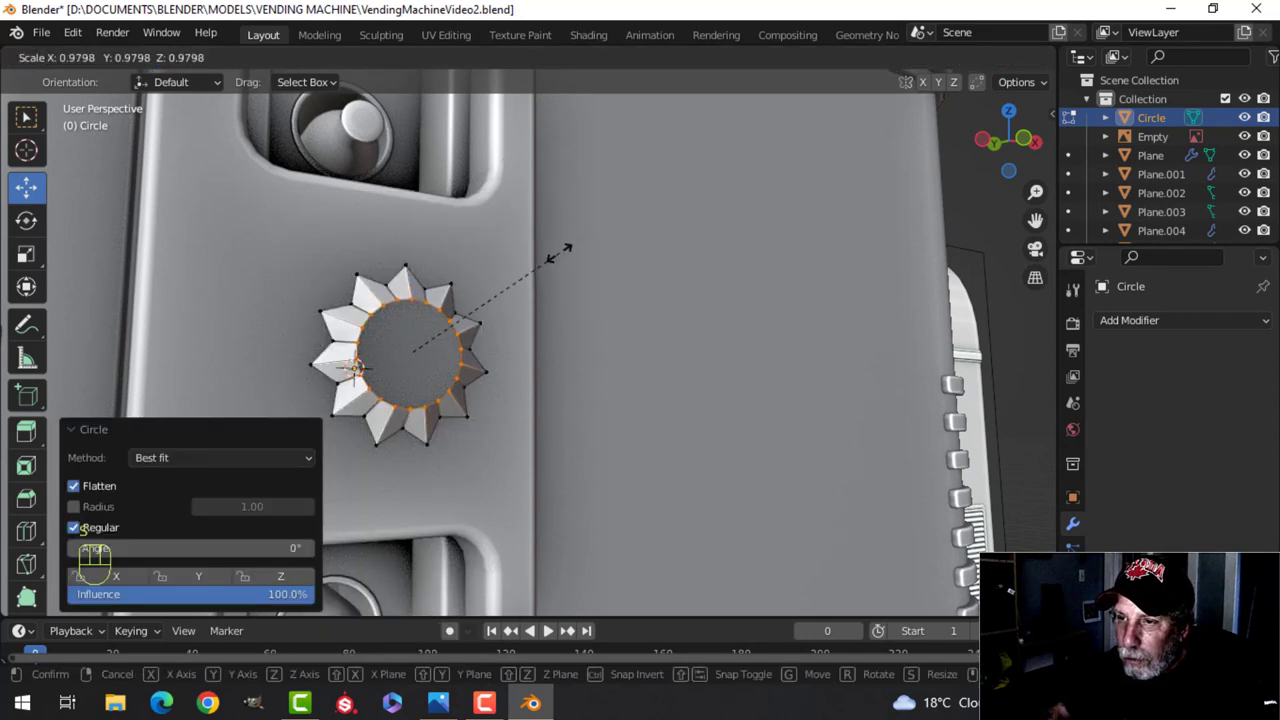
{"action": "left_click", "coordinate": [558, 250]}
Extrude the round loop inward at scale 0.713 and fill the remaining hole with a face
{"action": "key", "text": "e"}
{"action": "right_click", "coordinate": [594, 243]}
{"action": "key", "text": "s"}
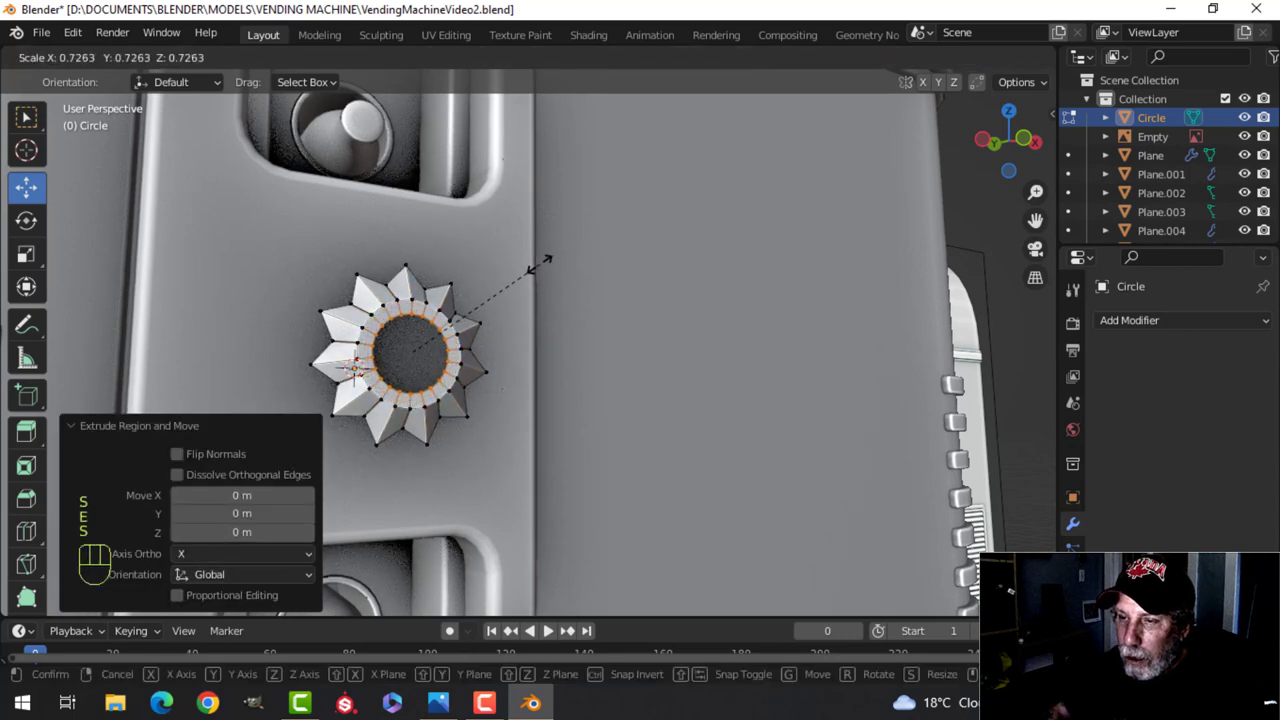
{"action": "left_click", "coordinate": [548, 262]}
{"action": "scroll", "coordinate": [581, 254], "scroll_direction": "up", "scroll_amount": 2}
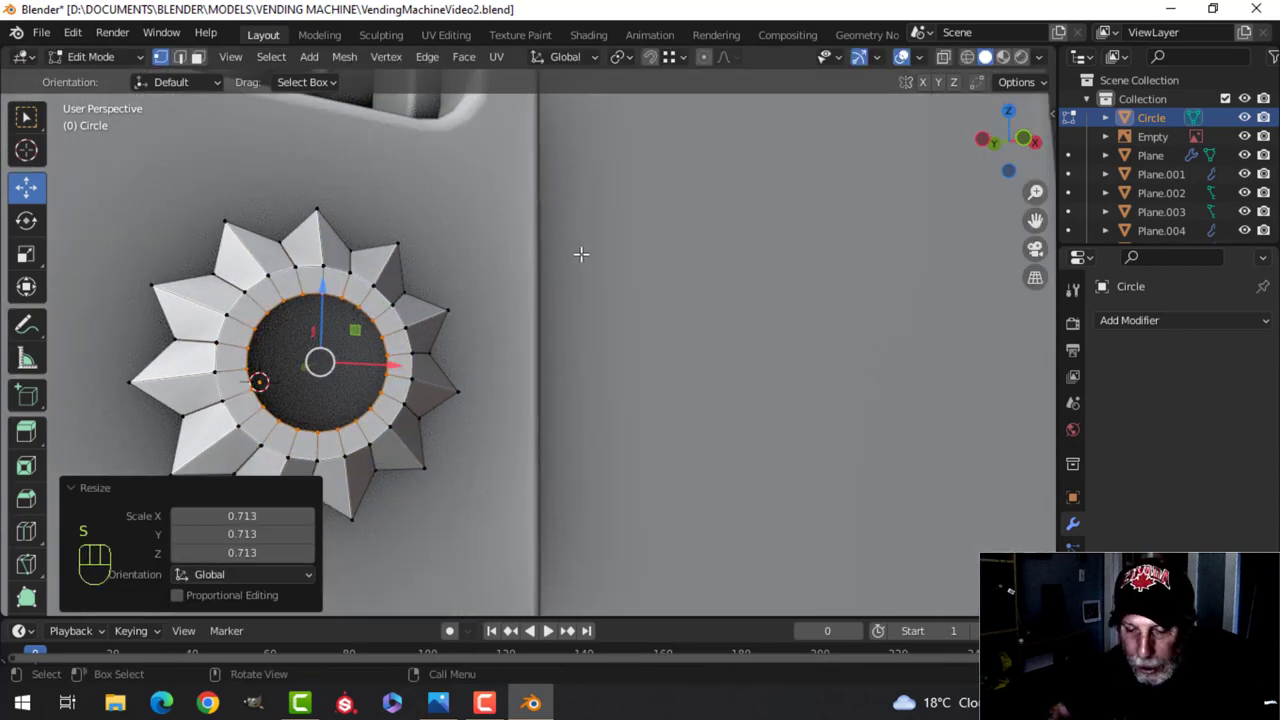
{"action": "key", "text": "f"}
{"action": "key", "text": "alt+a"}
Bevel the edge loop around the knob's centre face with a width of 0.0011 m and 1 segment
{"action": "middle_click_drag", "start_coordinate": [352, 325], "coordinate": [457, 334], "text": "shift"}
{"action": "key", "text": "2"}
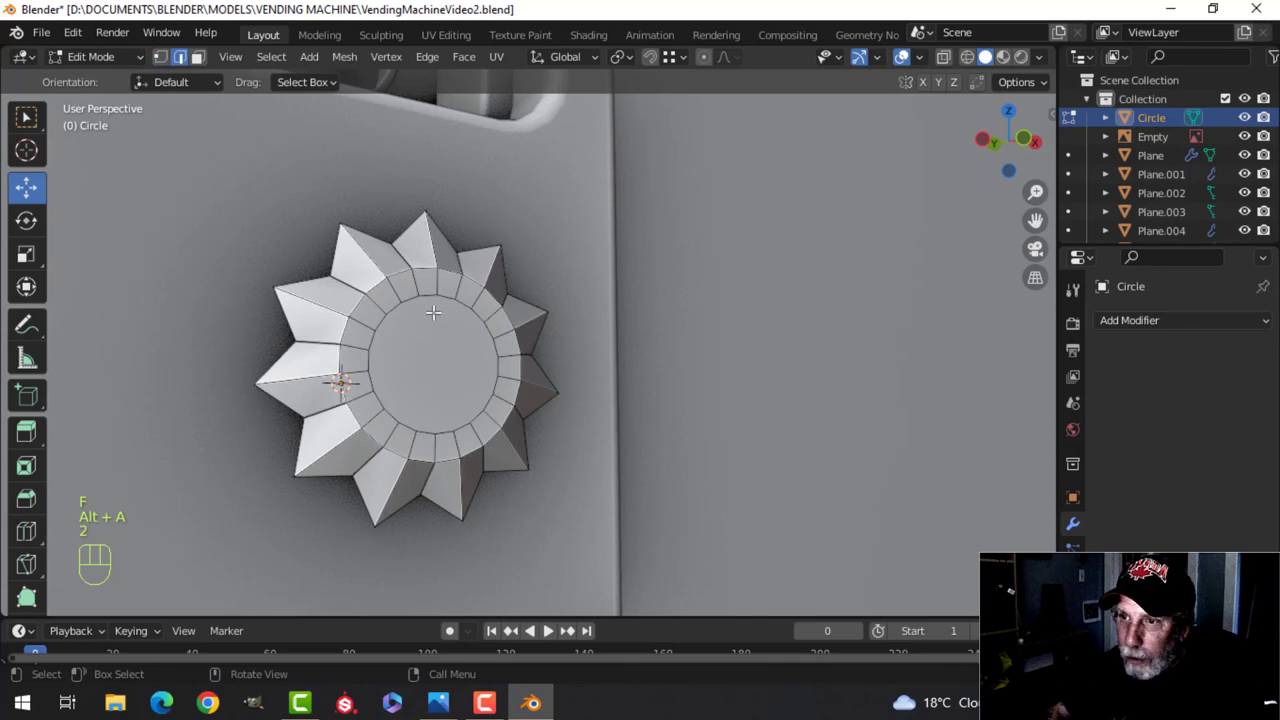
{"action": "left_click", "coordinate": [427, 296], "text": "alt+shift"}
{"action": "scroll", "coordinate": [425, 305], "scroll_direction": "up", "scroll_amount": 3}
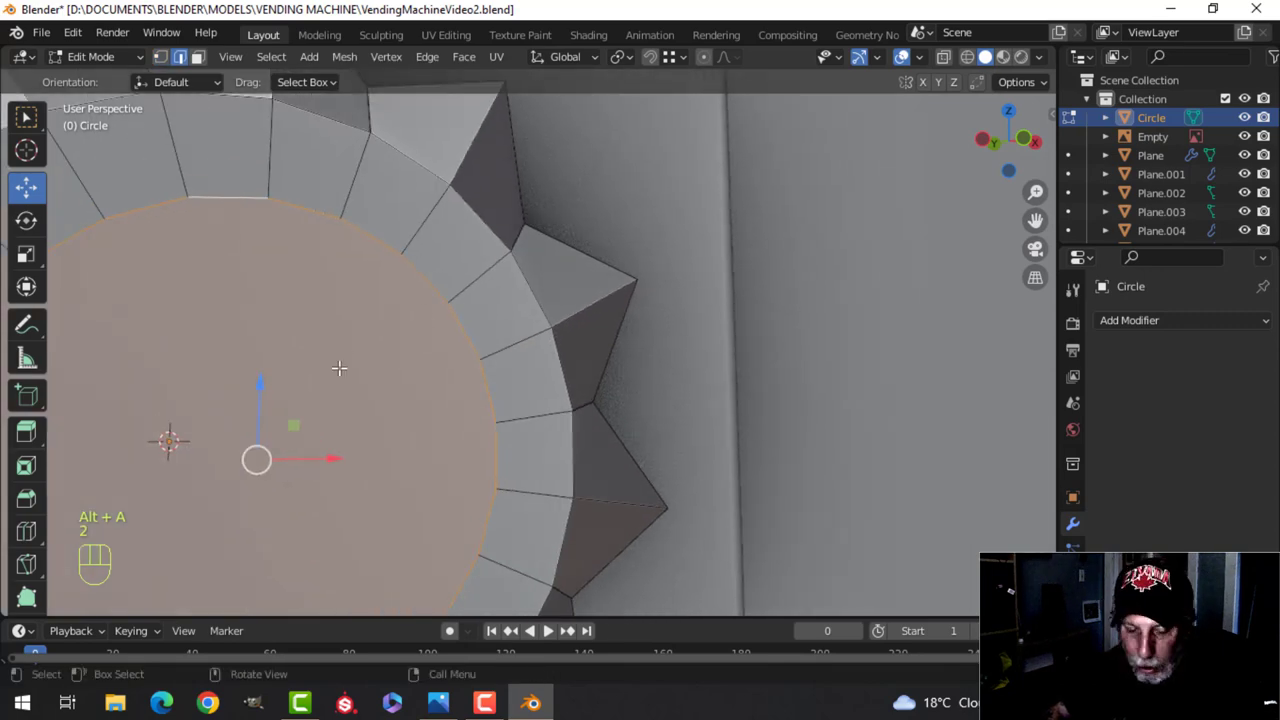
{"action": "key", "text": "ctrl+b"}
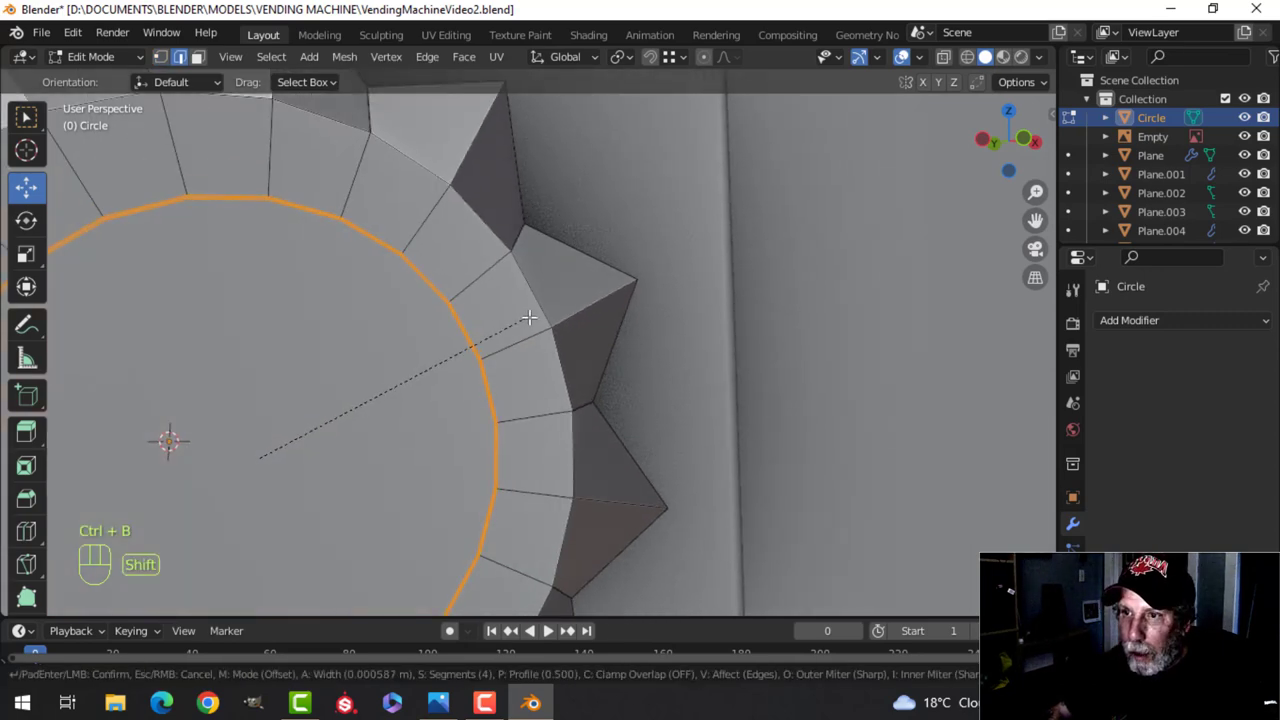
{"action": "left_click", "coordinate": [548, 315]}
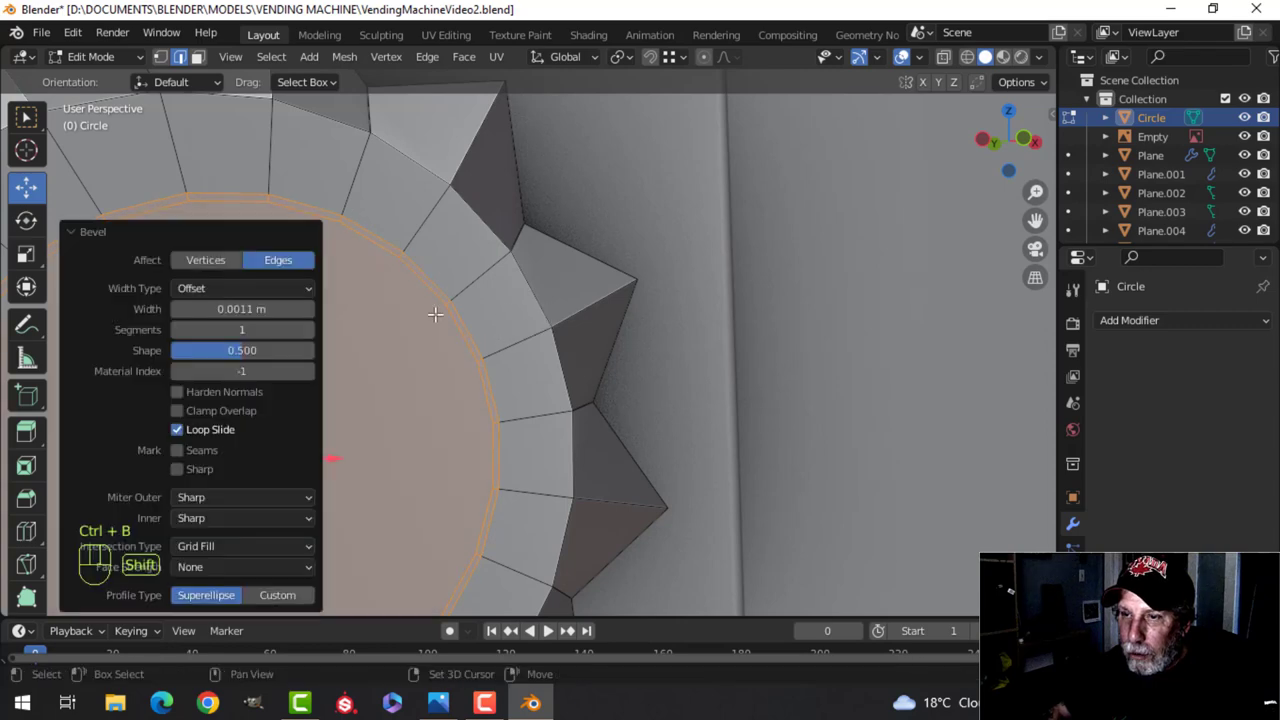
{"action": "scroll", "coordinate": [434, 320], "scroll_direction": "down", "scroll_amount": 4}
Select the narrow ring of faces around the centre and extrude it 0.005106 m along its normal to form a groove
{"action": "key", "text": "alt+a"}
{"action": "key", "text": "3"}
{"action": "scroll", "coordinate": [379, 334], "scroll_direction": "up", "scroll_amount": 4}
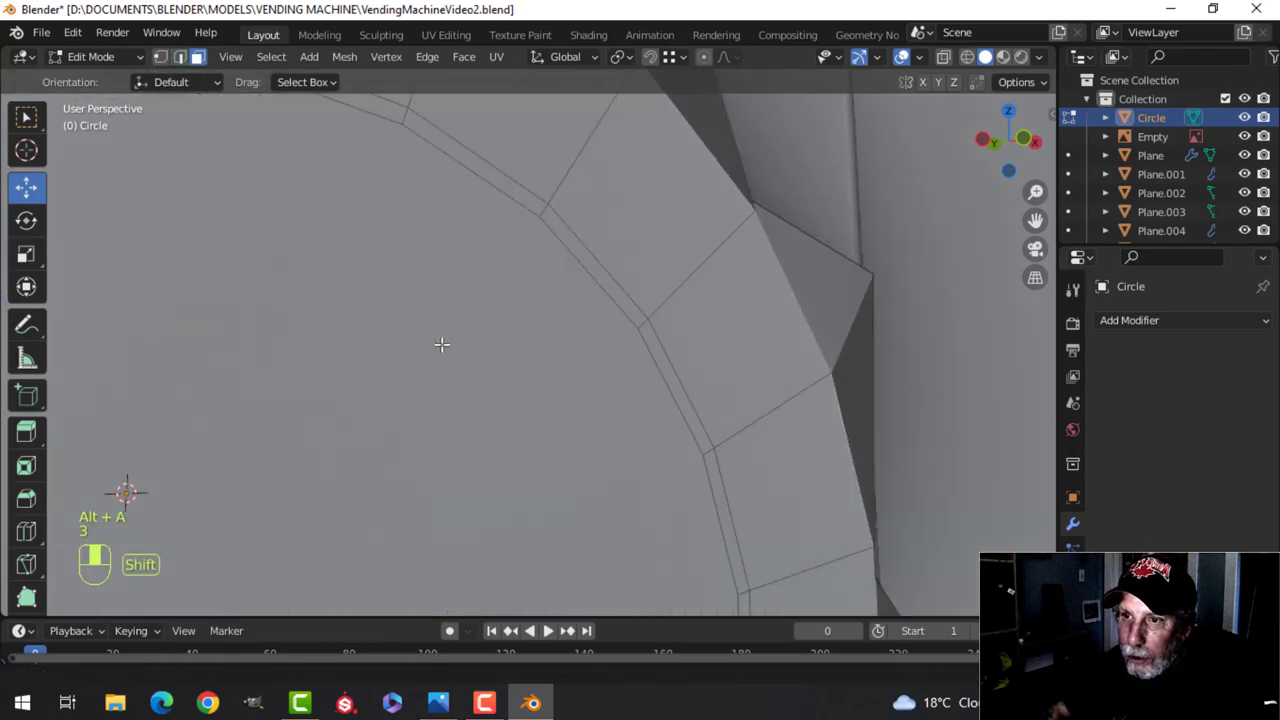
{"action": "left_click", "coordinate": [672, 240], "text": "alt+shift"}
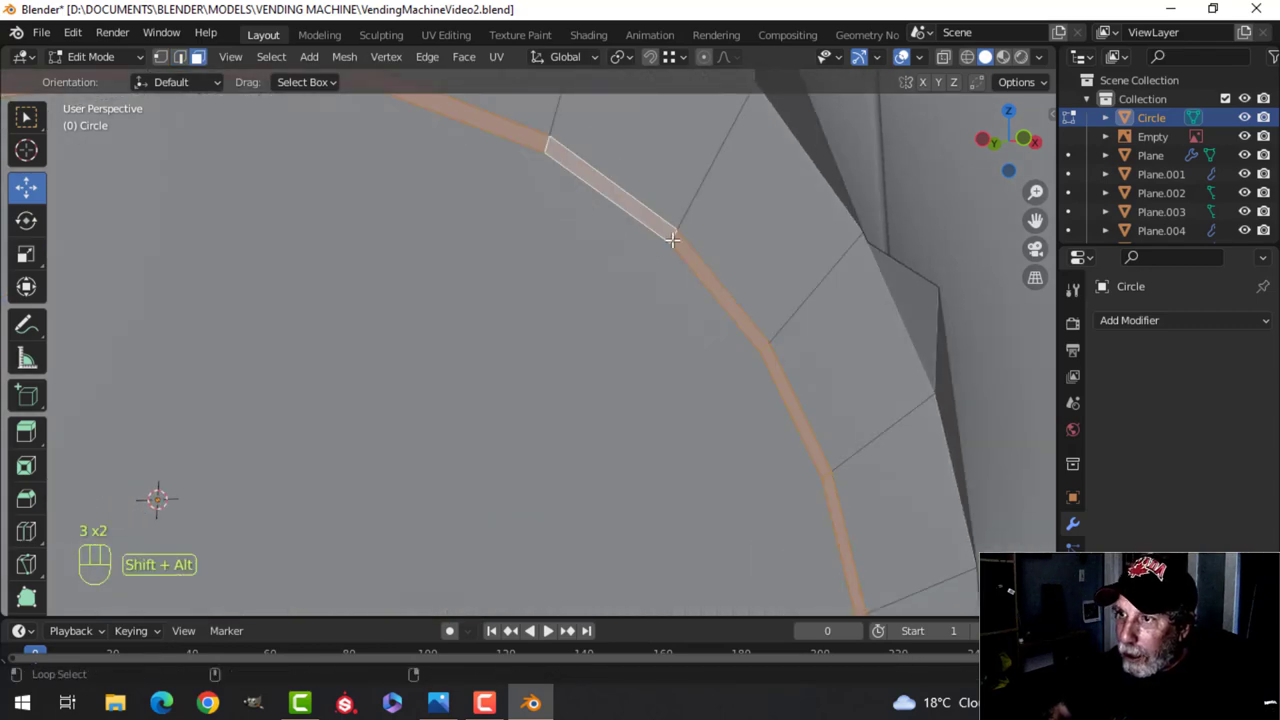
{"action": "scroll", "coordinate": [677, 409], "scroll_direction": "down", "scroll_amount": 5}
{"action": "middle_click_drag", "start_coordinate": [677, 409], "coordinate": [620, 376]}
{"action": "key", "text": "e"}
{"action": "left_click", "coordinate": [702, 390]}
{"action": "scroll", "coordinate": [699, 384], "scroll_direction": "up", "scroll_amount": 5}
{"action": "middle_click_drag", "start_coordinate": [720, 388], "coordinate": [643, 391]}
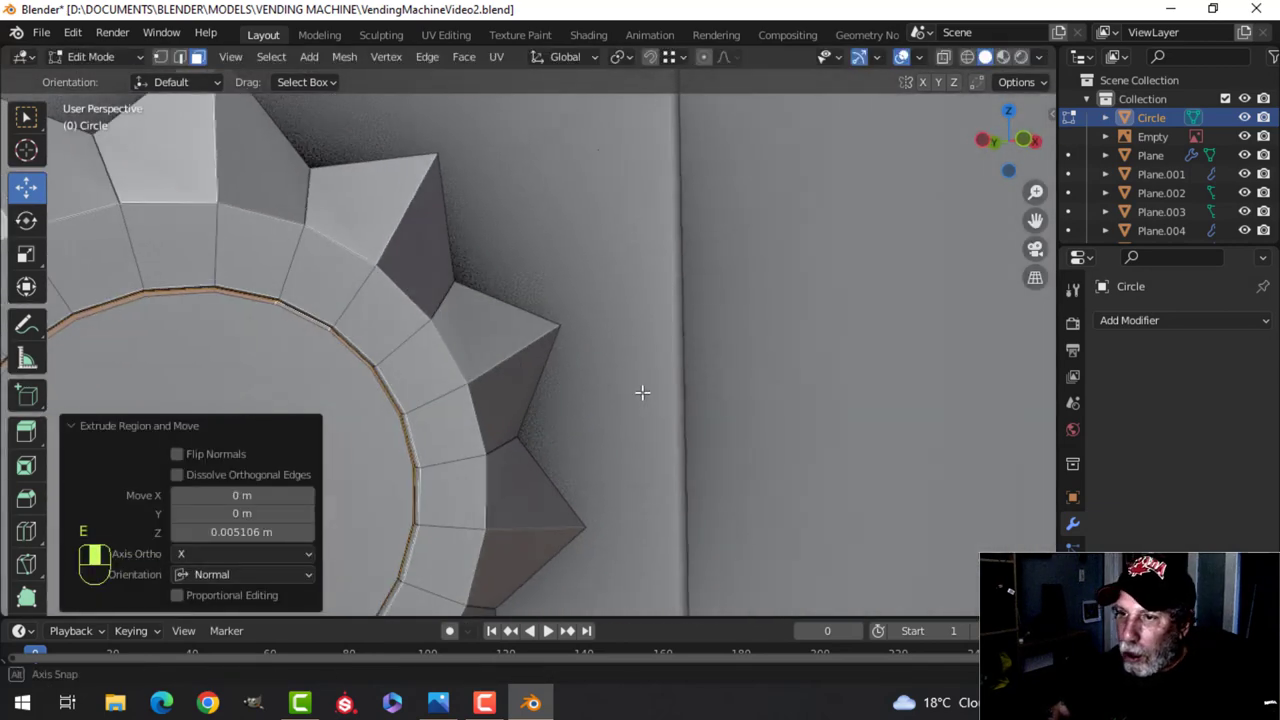
Bevel the groove's inner and outer edge loops with a width of 0.000985 m and 2 segments
{"action": "key", "text": "alt+a"}
{"action": "middle_click_drag", "start_coordinate": [315, 333], "coordinate": [387, 319], "text": "shift"}
{"action": "scroll", "coordinate": [387, 319], "scroll_direction": "up", "scroll_amount": 6}
{"action": "scroll", "coordinate": [387, 319], "scroll_direction": "down", "scroll_amount": 5}
{"action": "key", "text": "2"}
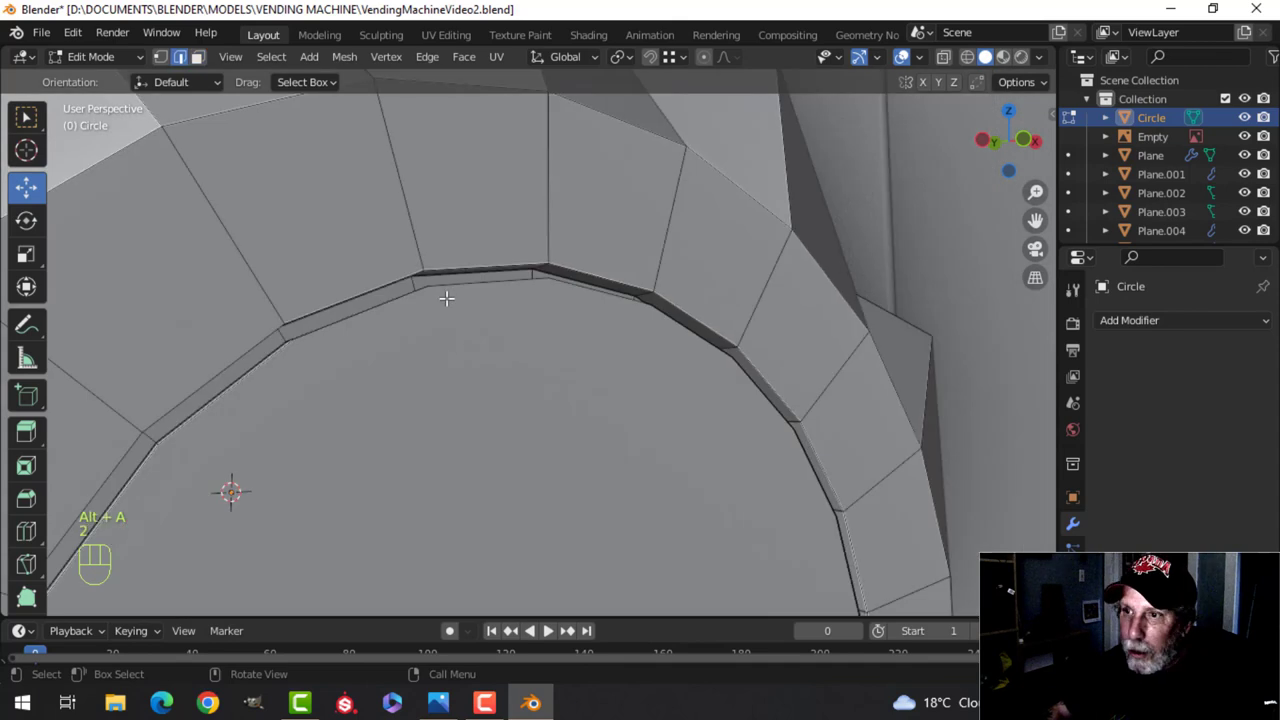
{"action": "left_click", "coordinate": [461, 257], "text": "alt+shift"}
{"action": "key", "text": "ctrl+b"}
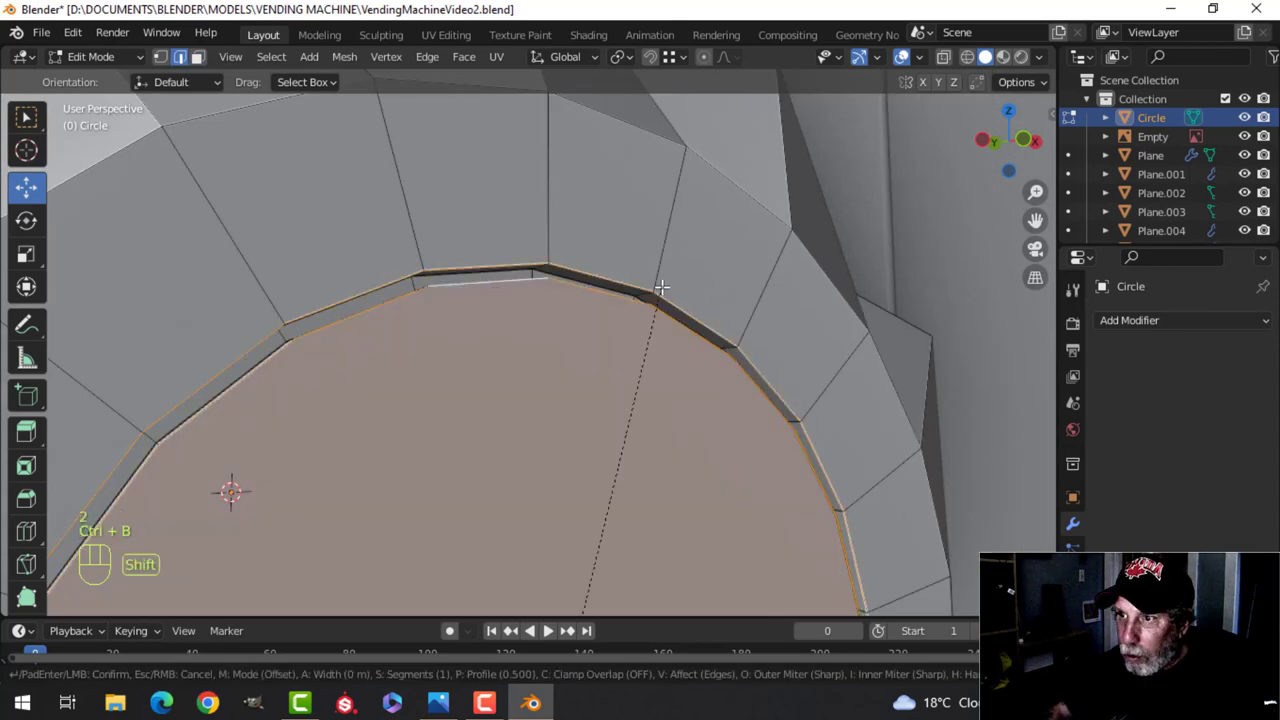
{"action": "left_click", "coordinate": [692, 220], "text": "shift"}
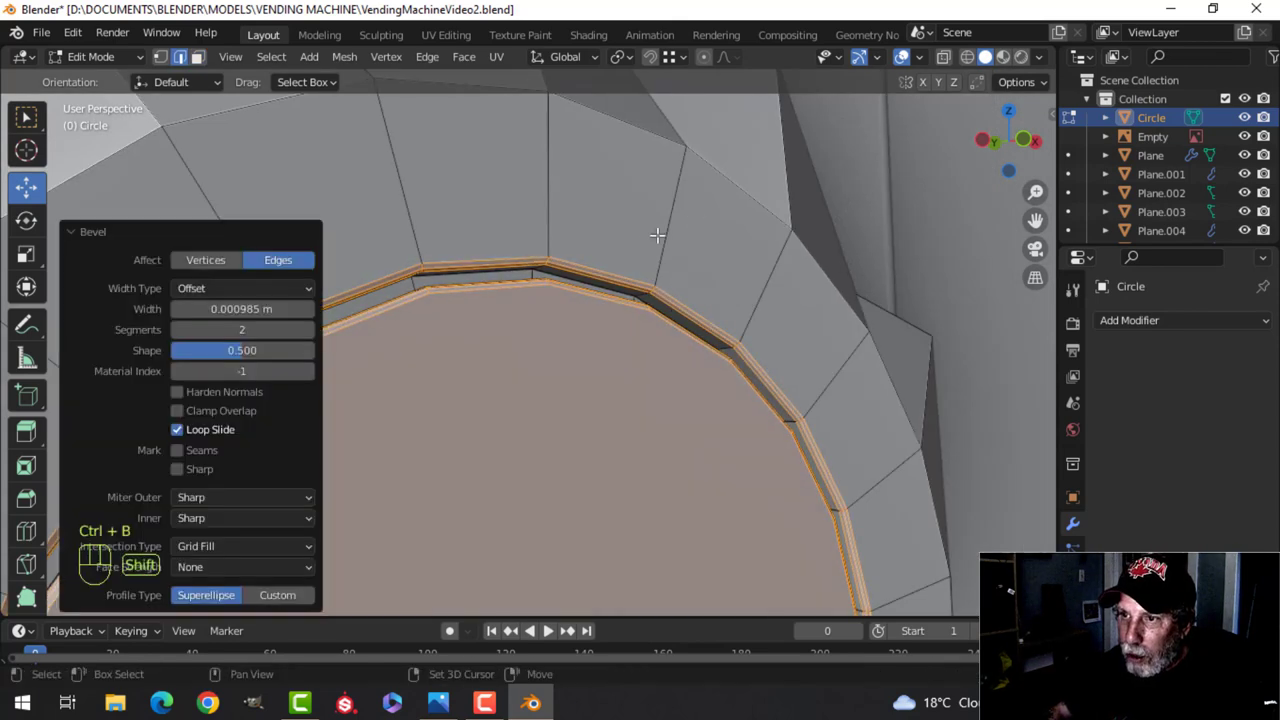
{"action": "scroll", "coordinate": [657, 234], "scroll_direction": "down", "scroll_amount": 3}
{"action": "key", "text": "alt+a"}
Bevel the circular edge loop where the knob's flat ring meets the teeth
{"action": "middle_click_drag", "start_coordinate": [486, 316], "coordinate": [496, 326]}
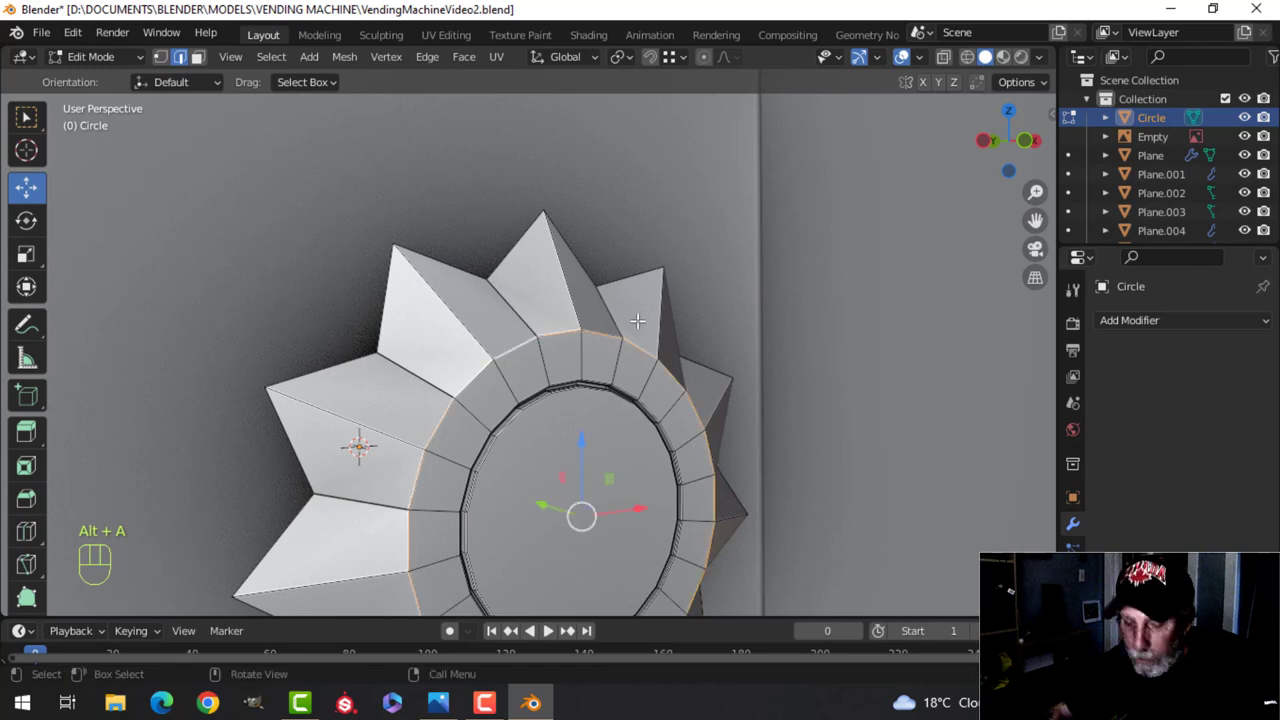
{"action": "key", "text": "ctrl+b"}
{"action": "left_click", "coordinate": [712, 267]}
{"action": "middle_click_drag", "start_coordinate": [500, 362], "coordinate": [580, 381]}
{"action": "key", "text": "alt+a"}
Extrude the knob's outer star-shaped boundary backward along Y to give the teeth thickness
{"action": "middle_click_drag", "start_coordinate": [702, 389], "coordinate": [512, 318], "text": "shift"}
{"action": "middle_click_drag", "start_coordinate": [512, 318], "coordinate": [470, 357]}
{"action": "left_click", "coordinate": [445, 296], "text": "alt"}
{"action": "scroll", "coordinate": [446, 300], "scroll_direction": "down", "scroll_amount": 3}
{"action": "key", "text": "e"}
{"action": "right_click", "coordinate": [478, 363]}
{"action": "left_click_drag", "start_coordinate": [475, 363], "coordinate": [451, 359]}
Bevel the edge loop along the front rim of the teeth about 0.0026 m with 2 segments
{"action": "scroll", "coordinate": [453, 350], "scroll_direction": "up", "scroll_amount": 3}
{"action": "key", "text": "alt+a"}
{"action": "left_click", "coordinate": [514, 286], "text": "ctrl+alt"}
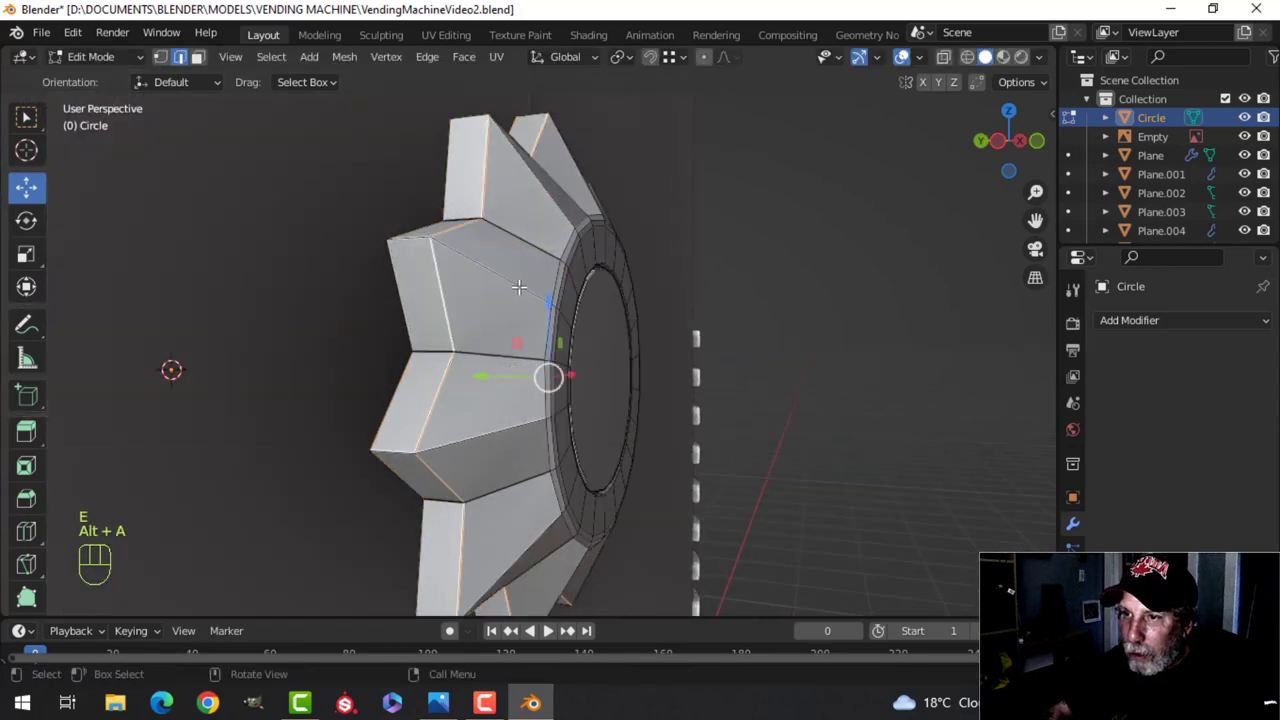
{"action": "key", "text": "ctrl+b"}
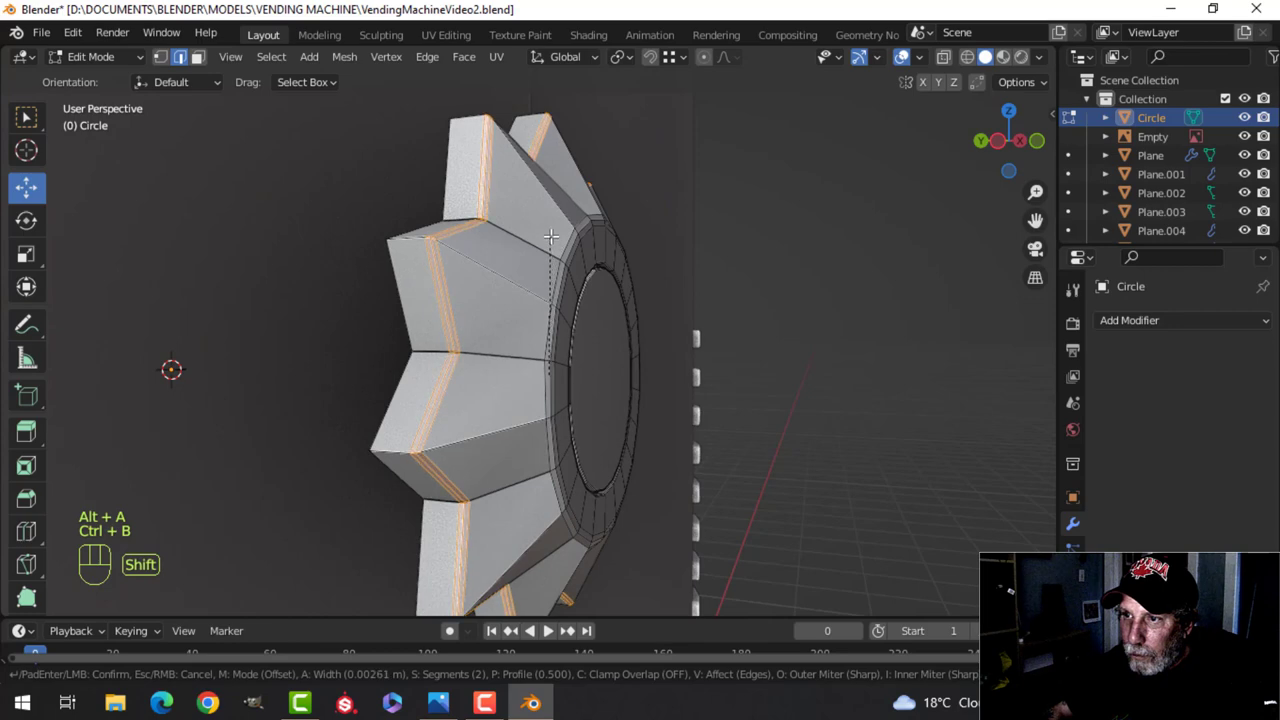
{"action": "left_click", "coordinate": [551, 237]}
{"action": "key", "text": "alt+a"}
Return to object mode, shade the knob smooth, and add a Bevel modifier to it
{"action": "key", "text": "Tab"}
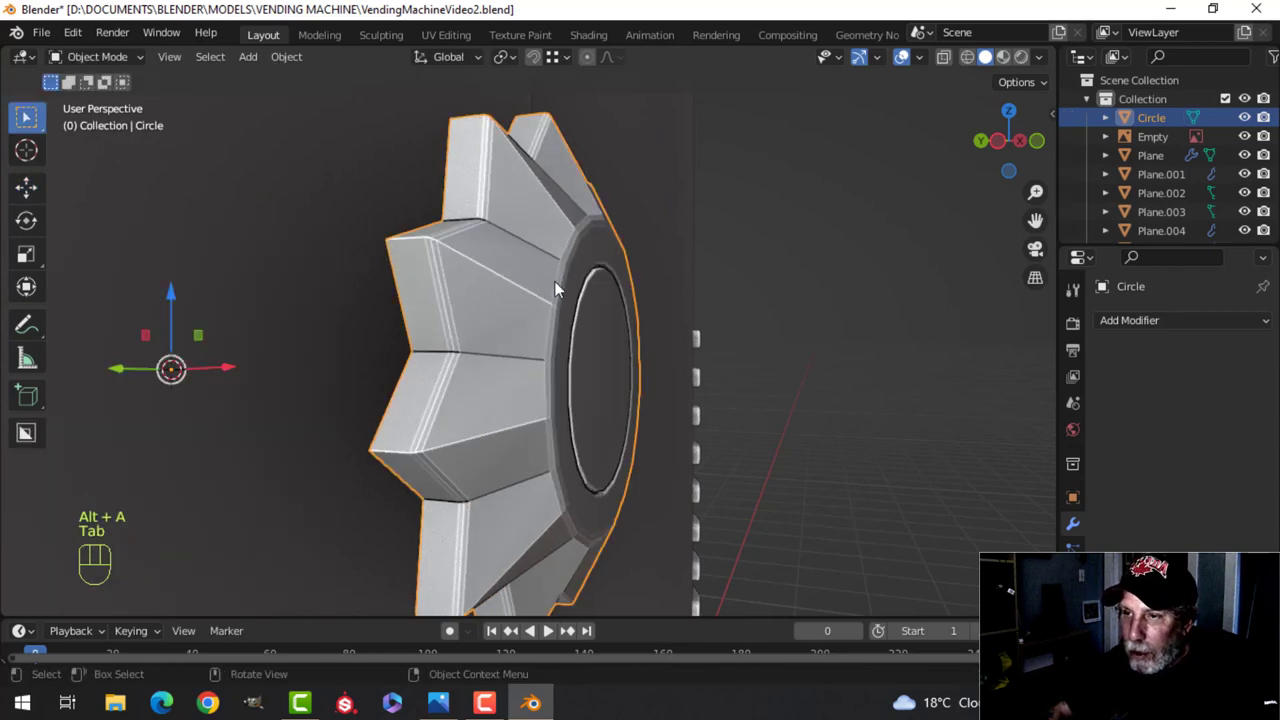
{"action": "right_click", "coordinate": [554, 281]}
{"action": "left_click", "coordinate": [544, 279]}
{"action": "scroll", "coordinate": [566, 305], "scroll_direction": "down", "scroll_amount": 5}
{"action": "key", "text": "alt+a"}
{"action": "middle_click_drag", "start_coordinate": [572, 313], "coordinate": [471, 328]}
{"action": "left_click", "coordinate": [471, 328]}
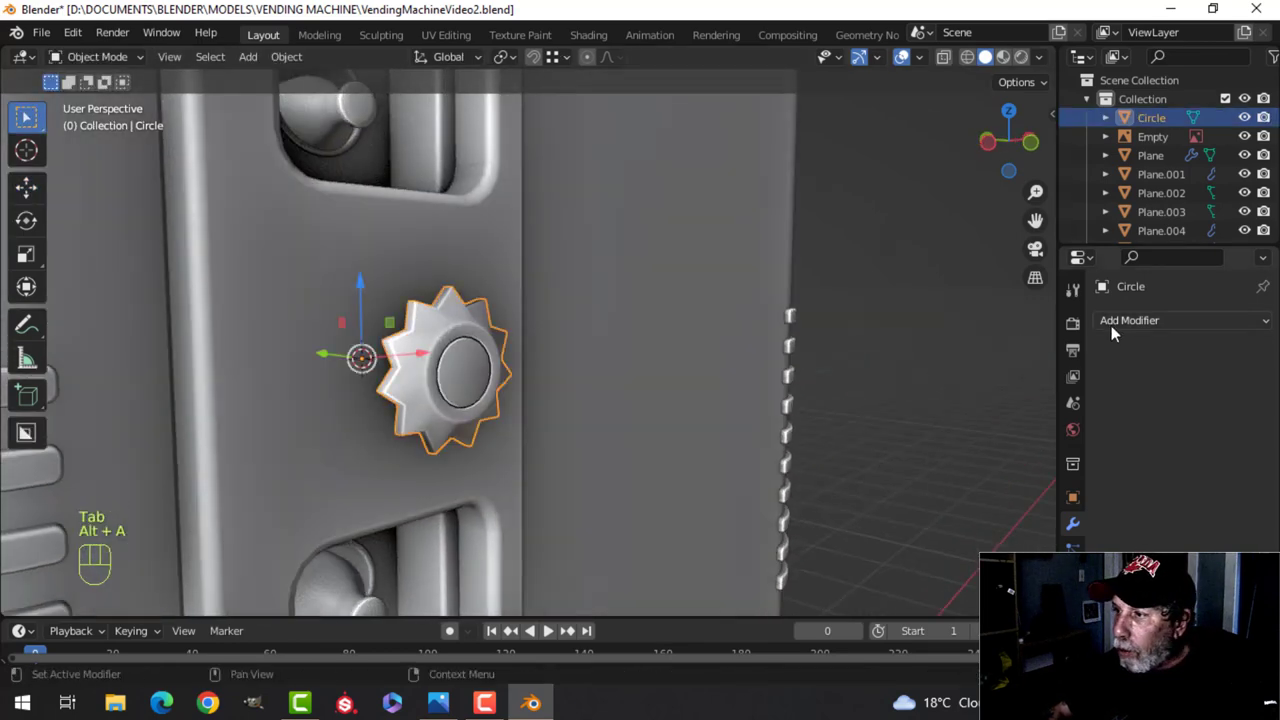
{"action": "left_click", "coordinate": [1112, 322]}
{"action": "left_click", "coordinate": [918, 394]}
{"action": "middle_click_drag", "start_coordinate": [619, 383], "coordinate": [608, 382]}
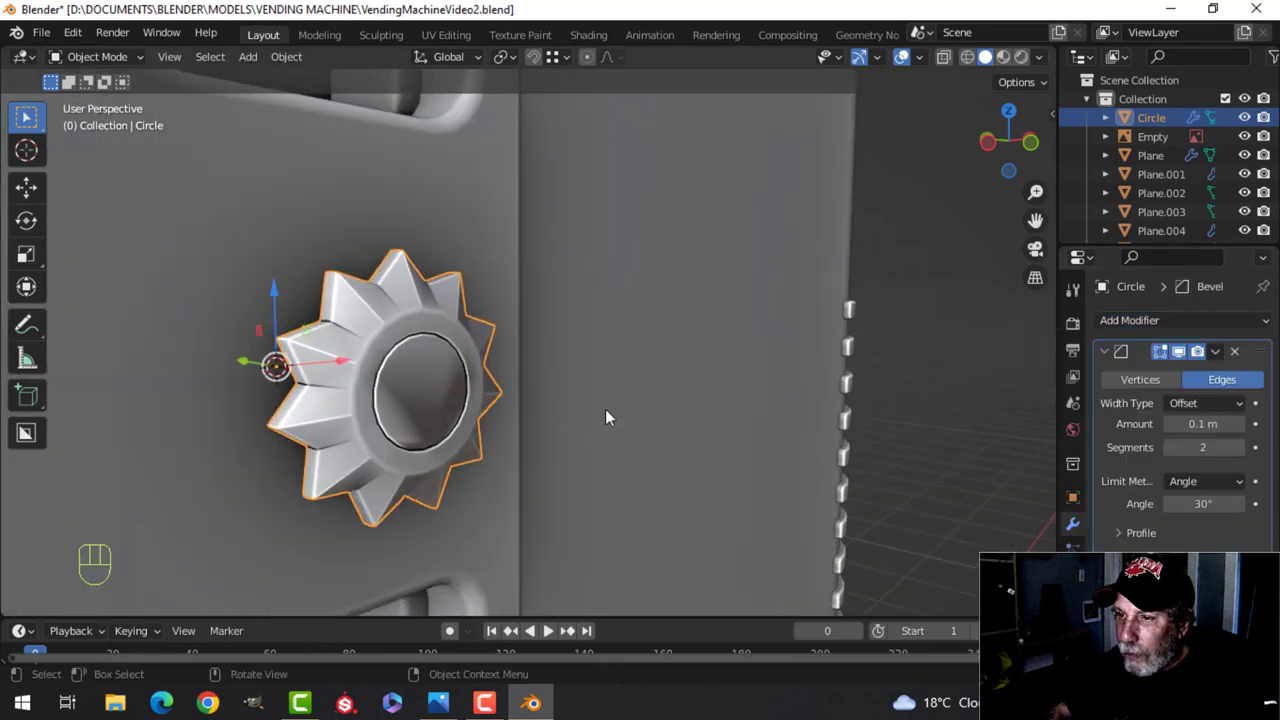
Add a Weighted Normal modifier to the knob and enable Auto Smooth at 30° for its normals
{"action": "left_click", "coordinate": [1155, 320]}
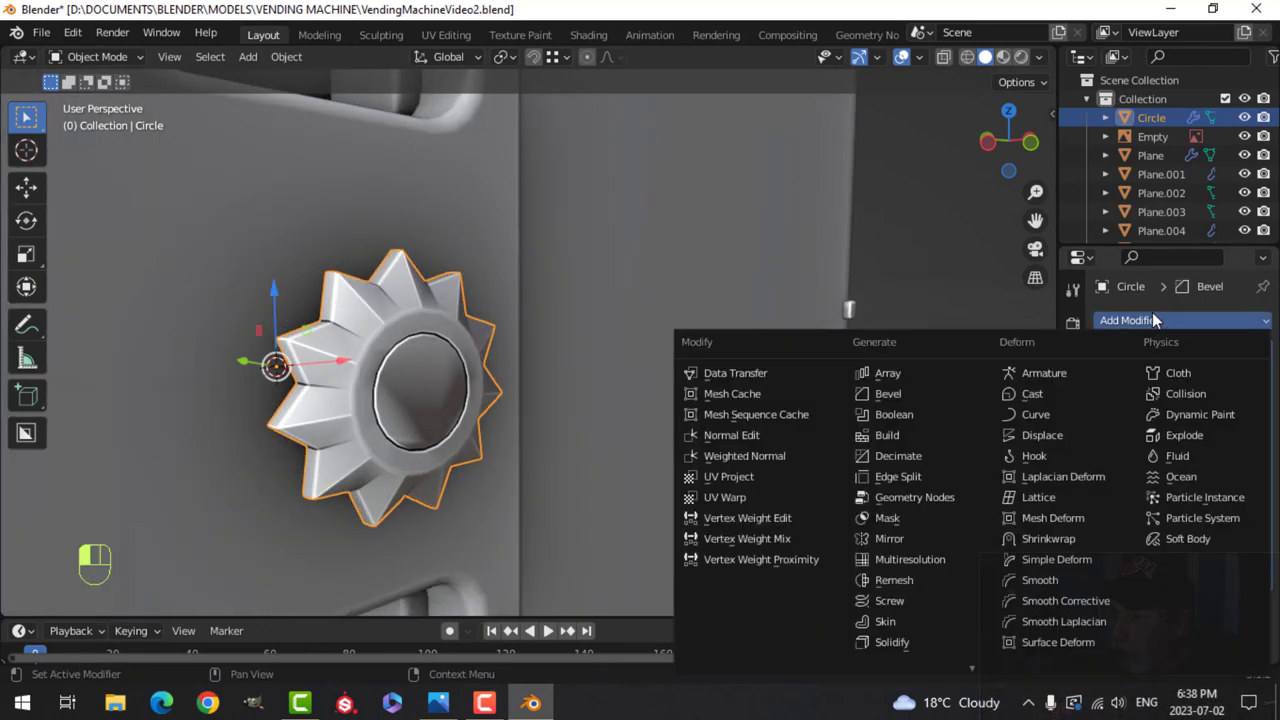
{"action": "left_click", "coordinate": [760, 455]}
{"action": "left_click", "coordinate": [1073, 628]}
{"action": "scroll", "coordinate": [1150, 520], "scroll_direction": "down", "scroll_amount": 4}
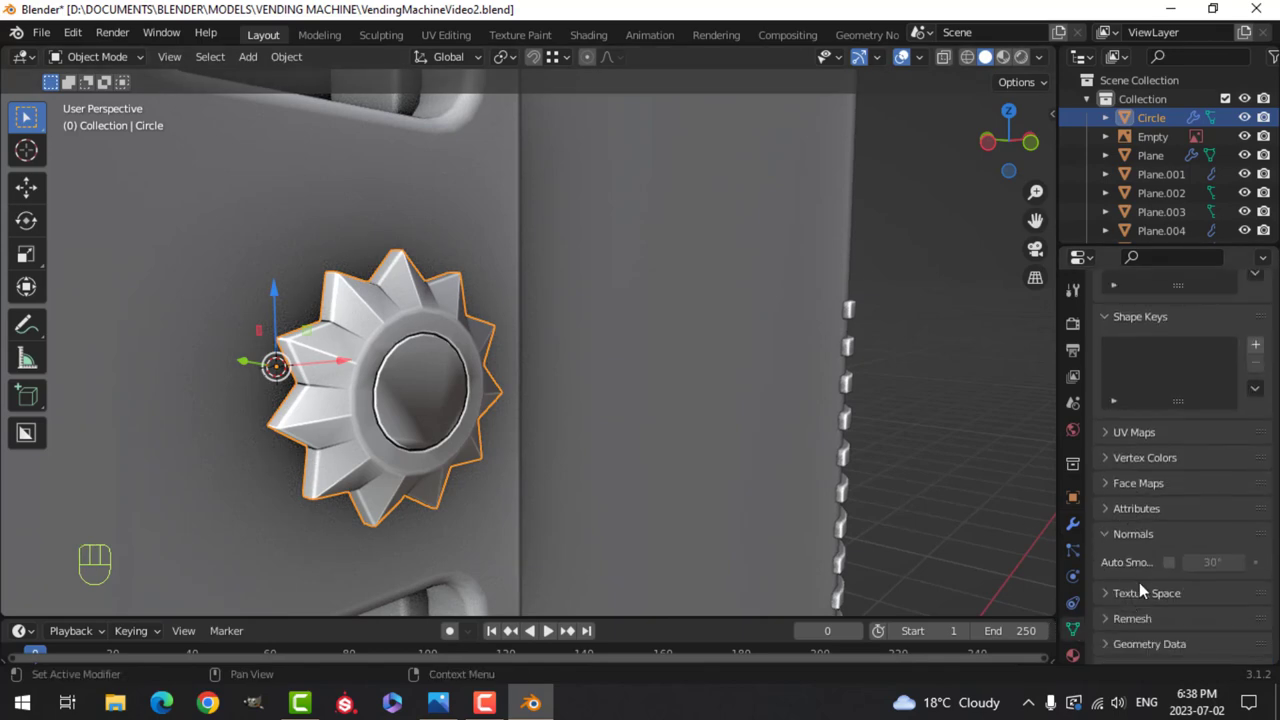
{"action": "left_click", "coordinate": [1168, 561]}
Recalculate all of the knob's normals to the outside and merge its vertices by distance
{"action": "key", "text": "Tab"}
{"action": "key", "text": "a"}
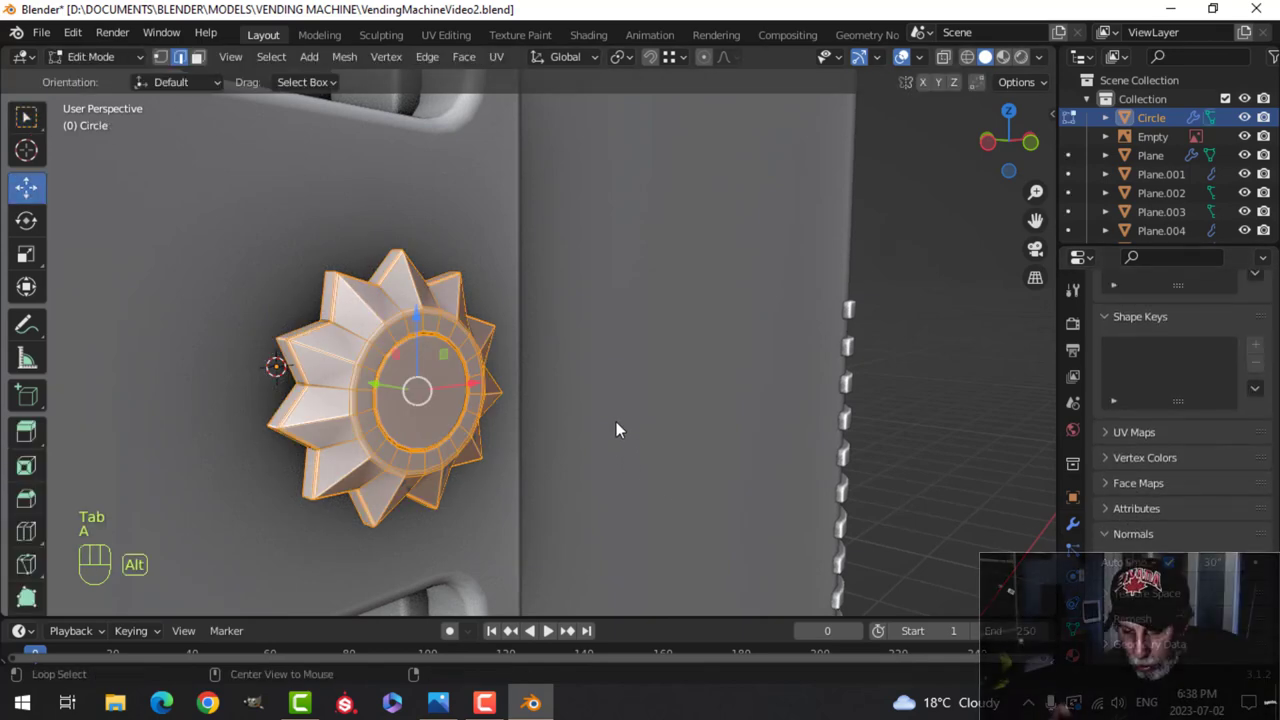
{"action": "key", "text": "alt+n"}
{"action": "left_click", "coordinate": [586, 390]}
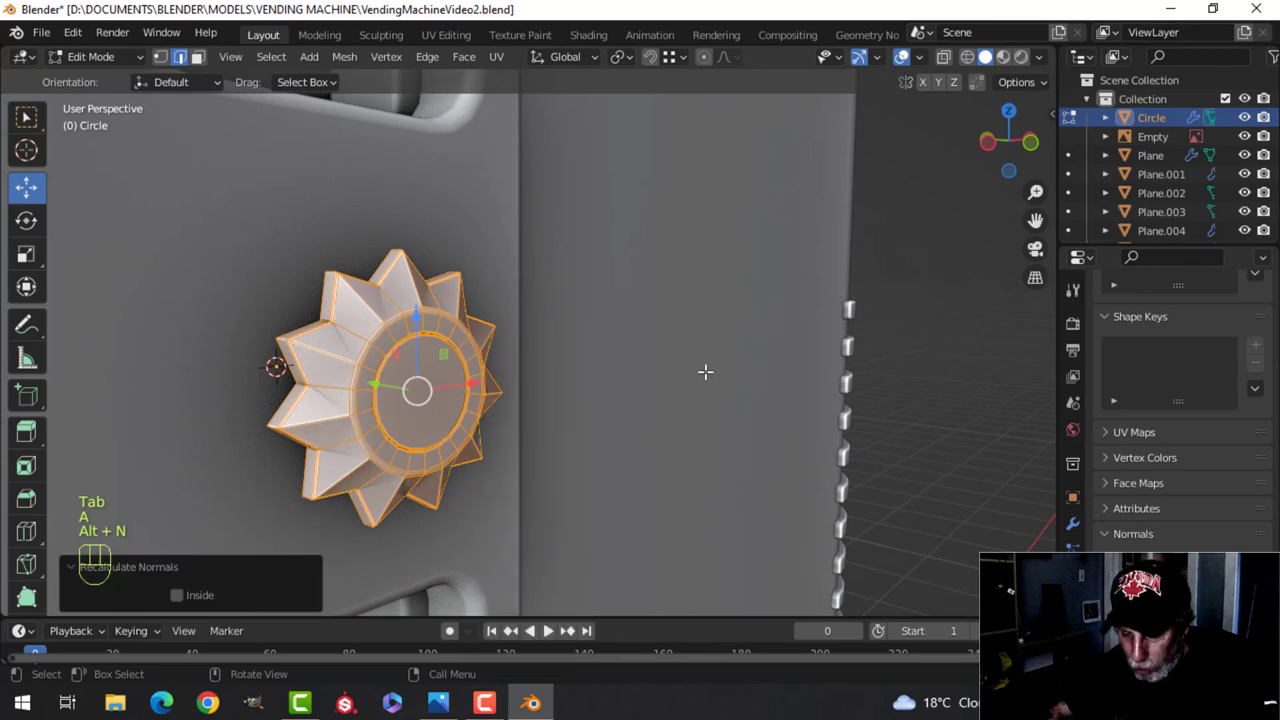
{"action": "key", "text": "m"}
{"action": "left_click", "coordinate": [705, 372]}
{"action": "key", "text": "Tab"}
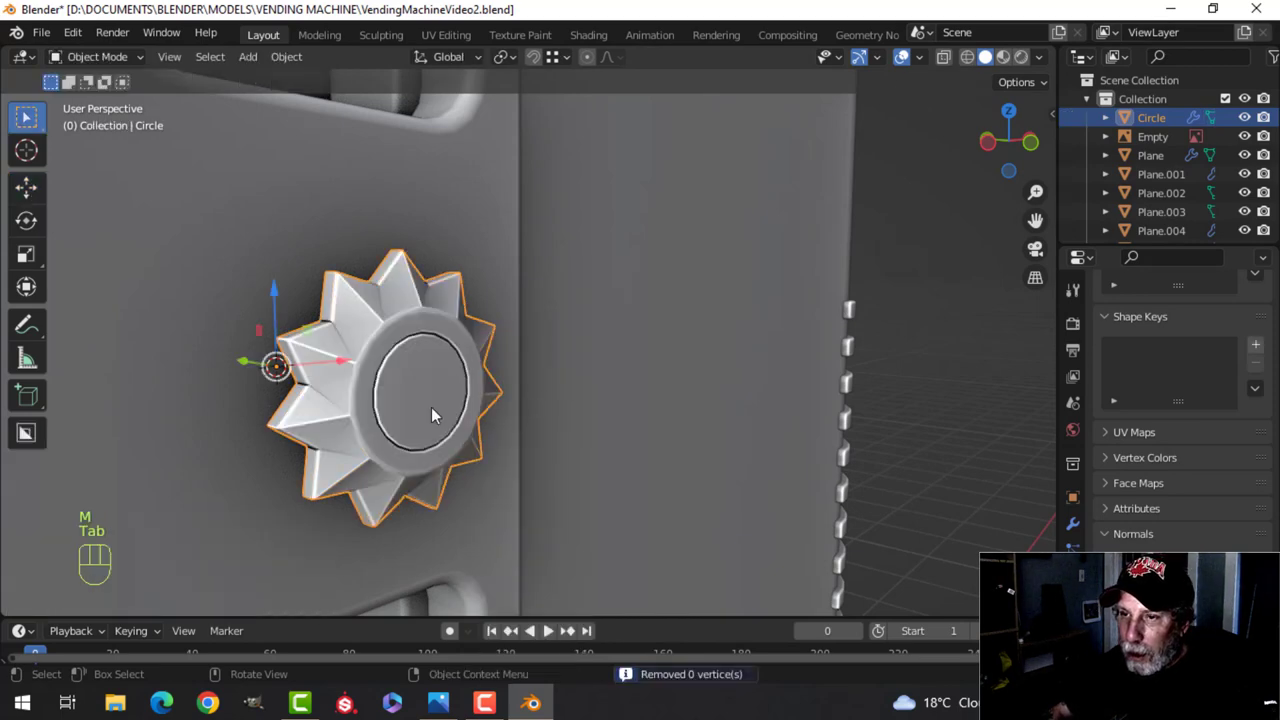
{"action": "key", "text": "alt+a"}
Move the knob's whole mesh back along Y until it sits against the frame, and save the file
{"action": "scroll", "coordinate": [434, 402], "scroll_direction": "down", "scroll_amount": 4}
{"action": "middle_click_drag", "start_coordinate": [436, 402], "coordinate": [588, 441]}
{"action": "left_click", "coordinate": [471, 398]}
{"action": "key", "text": "Tab"}
{"action": "key", "text": "a"}
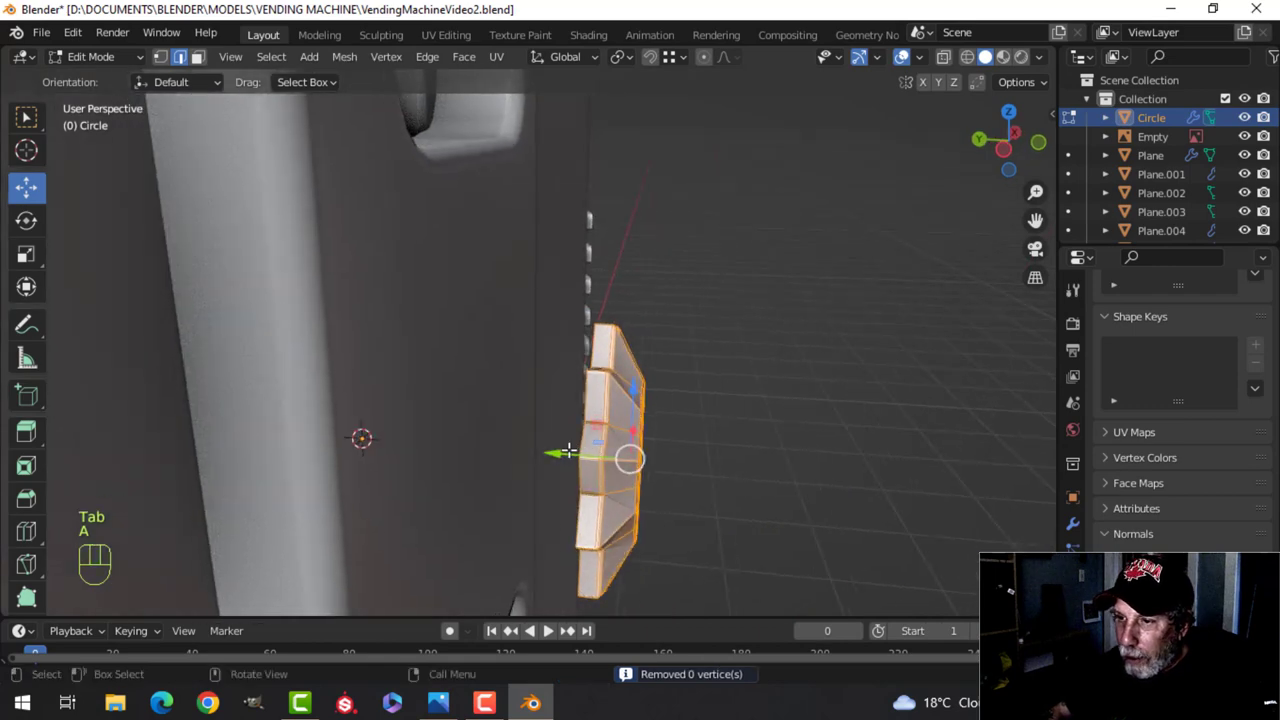
{"action": "left_click_drag", "start_coordinate": [568, 452], "coordinate": [464, 441]}
{"action": "left_click_drag", "start_coordinate": [459, 440], "coordinate": [461, 437]}
{"action": "key", "text": "Tab"}
{"action": "scroll", "coordinate": [602, 423], "scroll_direction": "down", "scroll_amount": 6}
{"action": "key", "text": "alt+a"}
{"action": "middle_click_drag", "start_coordinate": [604, 424], "coordinate": [517, 366]}
{"action": "scroll", "coordinate": [509, 396], "scroll_direction": "down", "scroll_amount": 3}
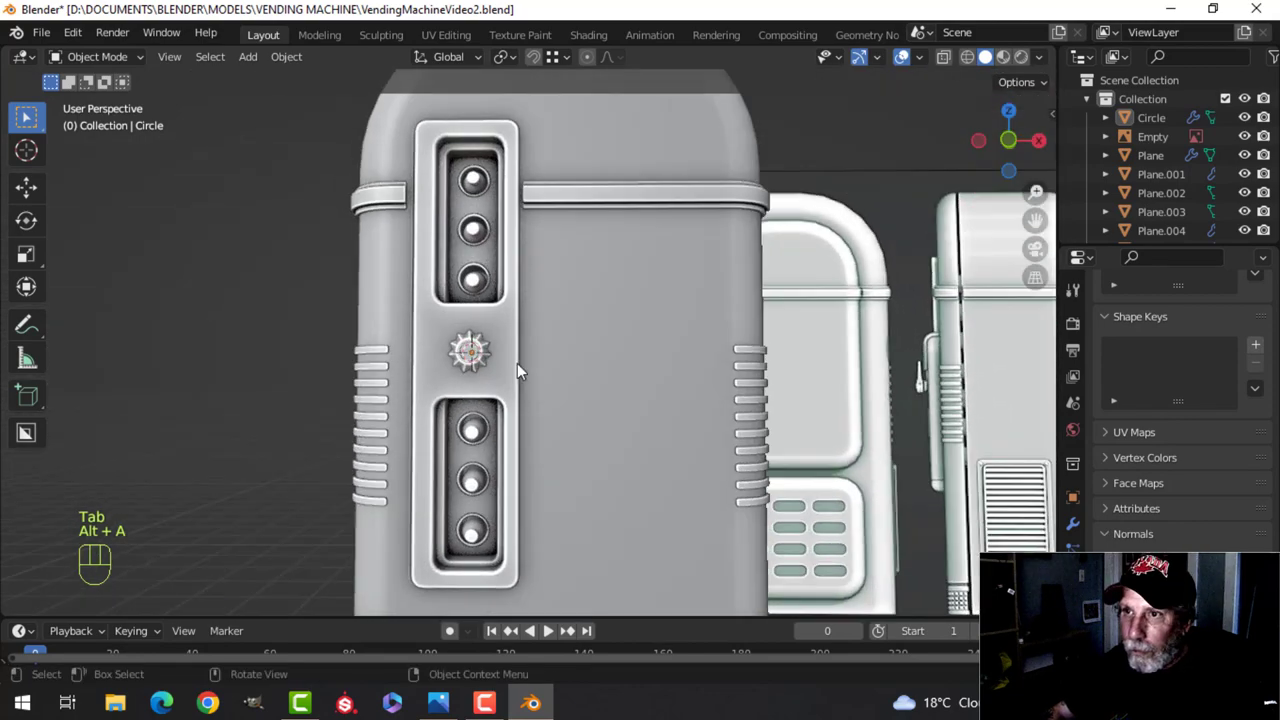
{"action": "key", "text": "ctrl+s"}
In edge mode on the window frame, duplicate its long vertical side edge in place
{"action": "middle_click_drag", "start_coordinate": [572, 402], "coordinate": [556, 334], "text": "shift"}
{"action": "left_click", "coordinate": [467, 302]}
{"action": "scroll", "coordinate": [500, 314], "scroll_direction": "up", "scroll_amount": 3}
{"action": "key", "text": "Tab"}
{"action": "key", "text": "Tab"}
{"action": "left_click", "coordinate": [474, 330]}
{"action": "key", "text": "Tab"}
{"action": "key", "text": "2"}
{"action": "scroll", "coordinate": [497, 330], "scroll_direction": "down", "scroll_amount": 2}
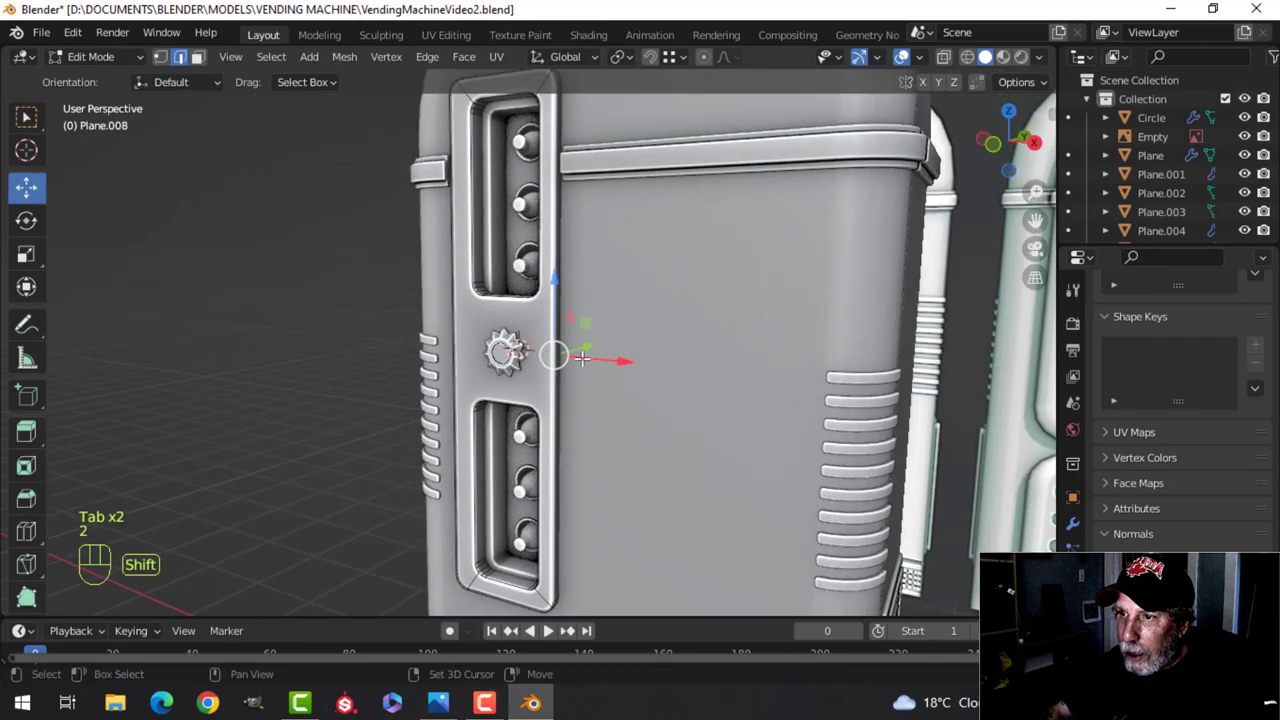
{"action": "middle_click_drag", "start_coordinate": [660, 366], "coordinate": [682, 372]}
{"action": "key", "text": "shift+d"}
{"action": "right_click", "coordinate": [662, 367]}
Move the duplicated edge -0.094026 m along X and -0.17408 m along Y, in front of the frame
{"action": "left_click_drag", "start_coordinate": [629, 362], "coordinate": [620, 360]}
{"action": "left_click", "coordinate": [615, 360]}
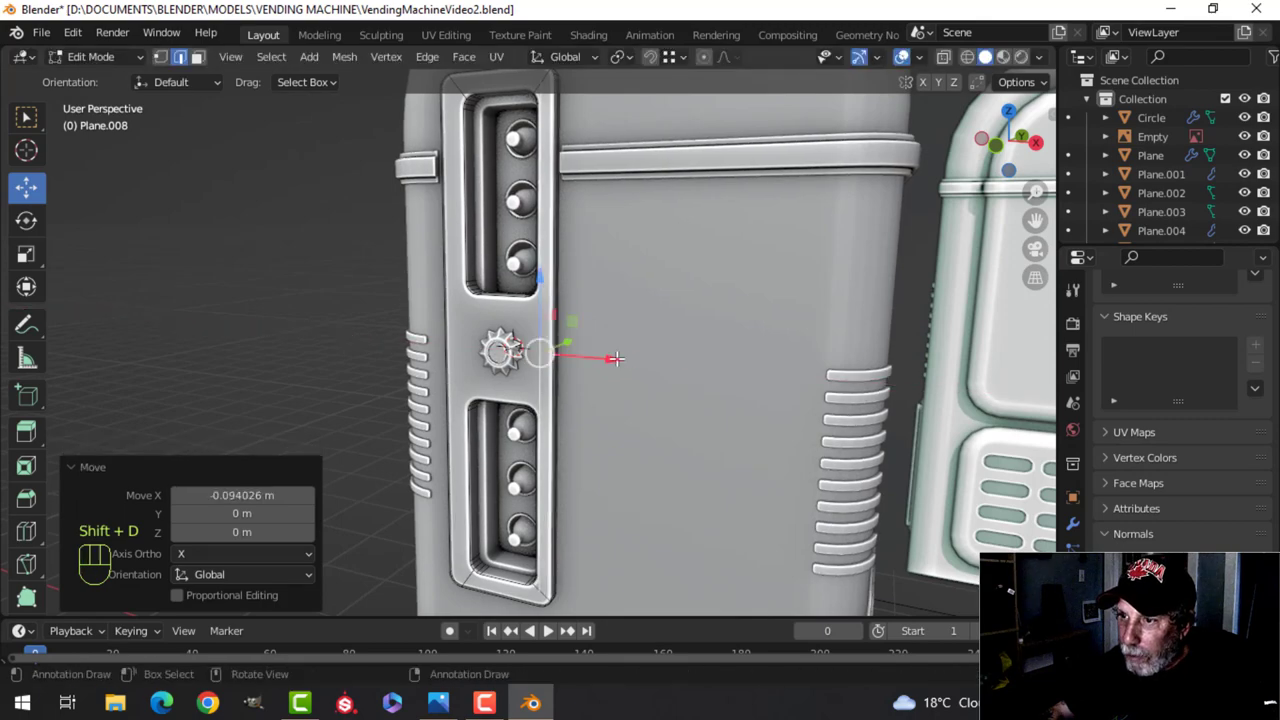
{"action": "middle_click_drag", "start_coordinate": [615, 360], "coordinate": [600, 359]}
{"action": "left_click_drag", "start_coordinate": [614, 337], "coordinate": [590, 345]}
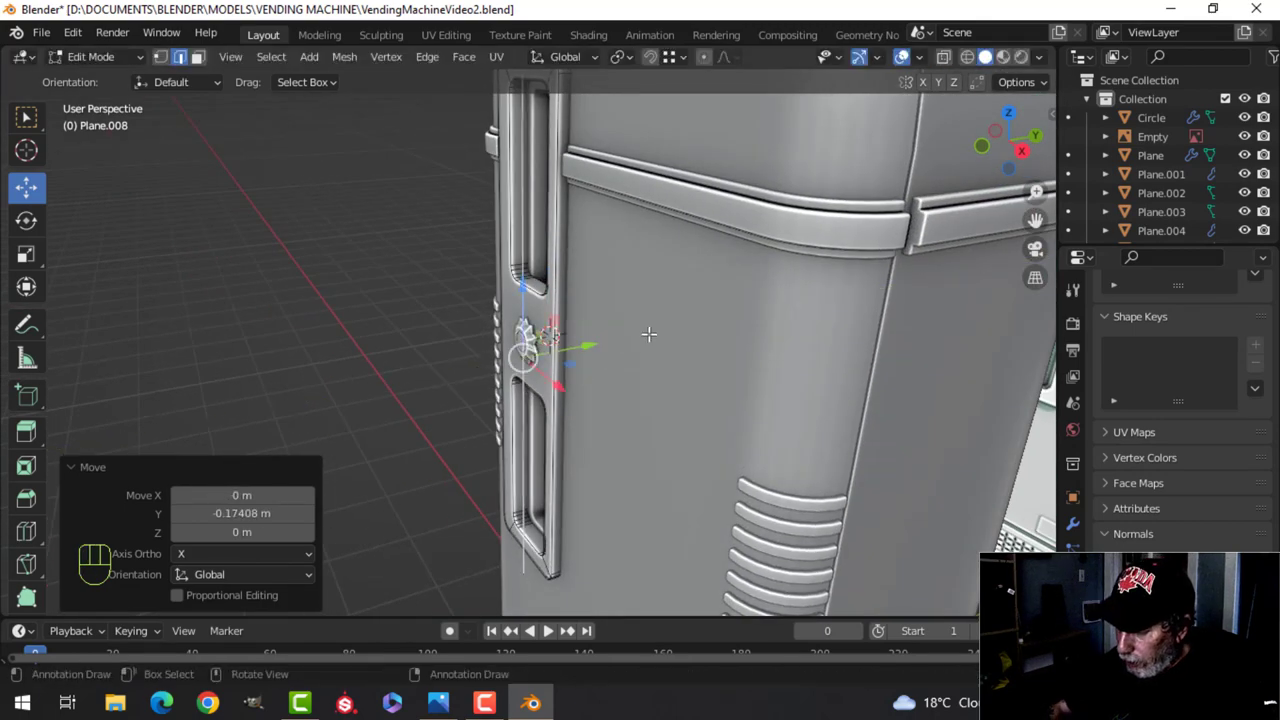
Separate the duplicated edge into its own object and return to object mode in front view
{"action": "key", "text": "KP_1"}
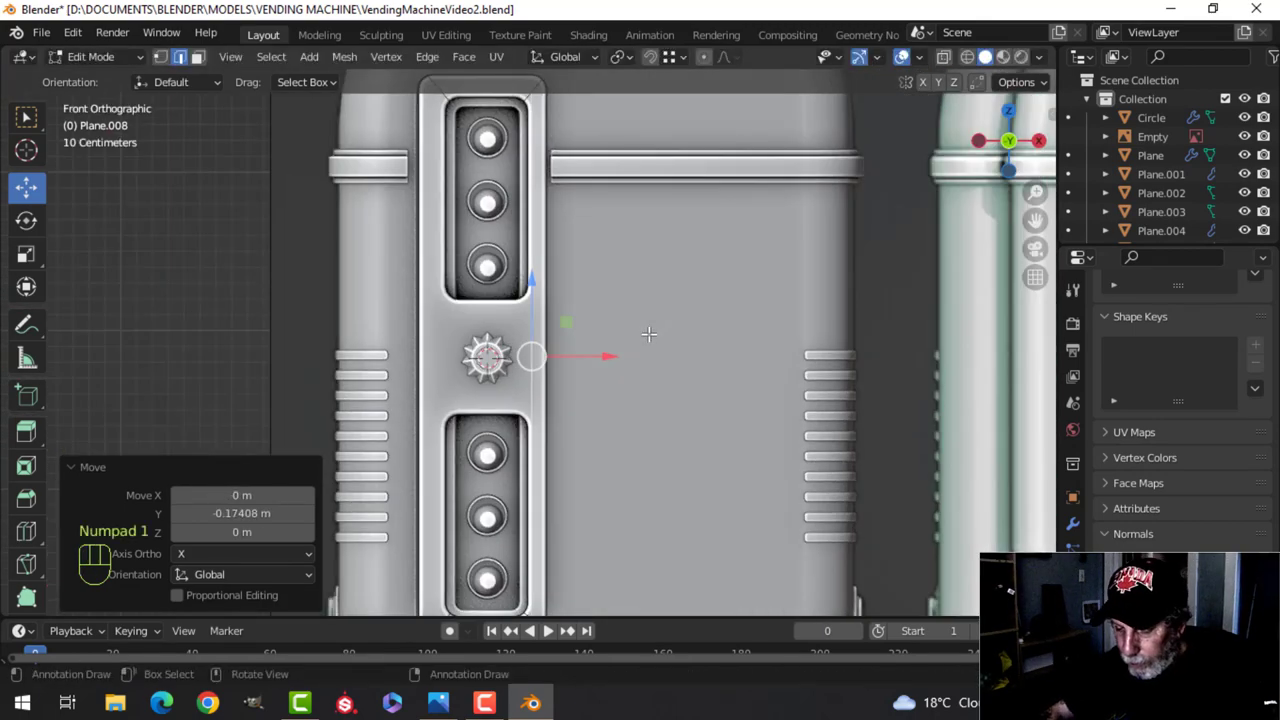
{"action": "key", "text": "p"}
{"action": "left_click", "coordinate": [649, 333]}
{"action": "key", "text": "Tab"}
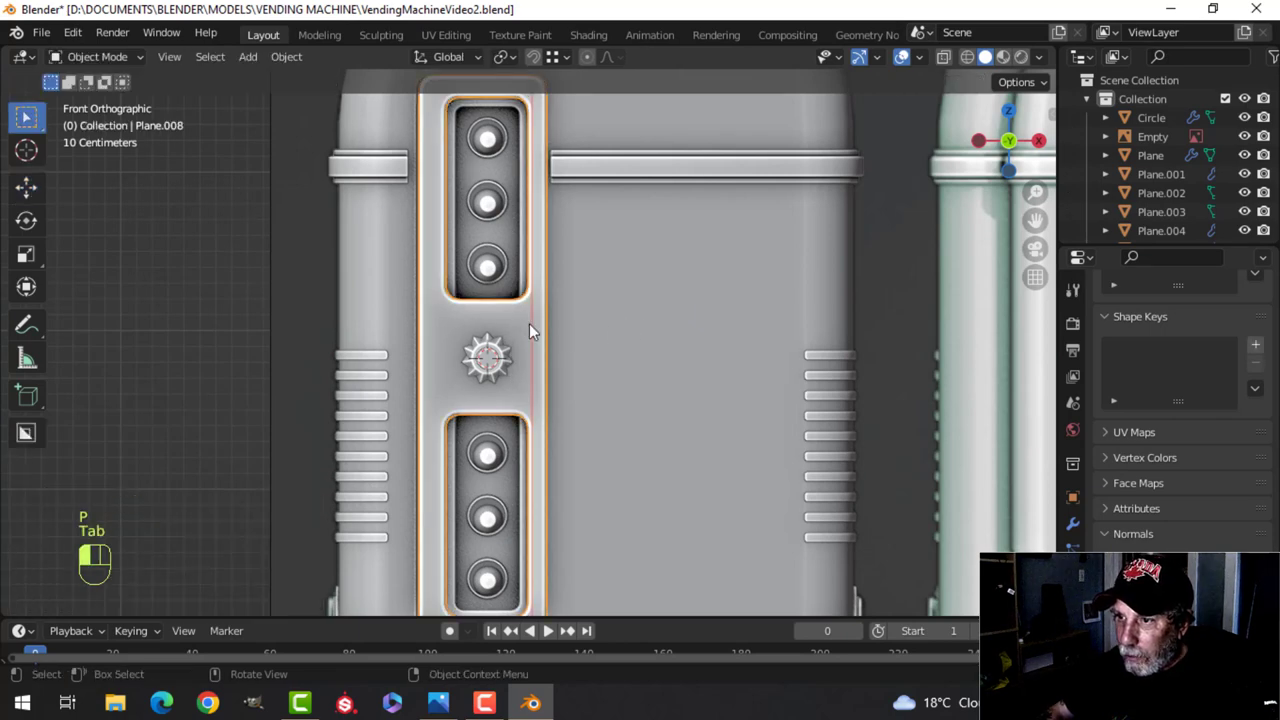
Select the whole separated edge in edit mode and scale it uniformly to 0.204
{"action": "left_click", "coordinate": [529, 323]}
{"action": "key", "text": "Tab"}
{"action": "key", "text": "a"}
{"action": "key", "text": "s"}
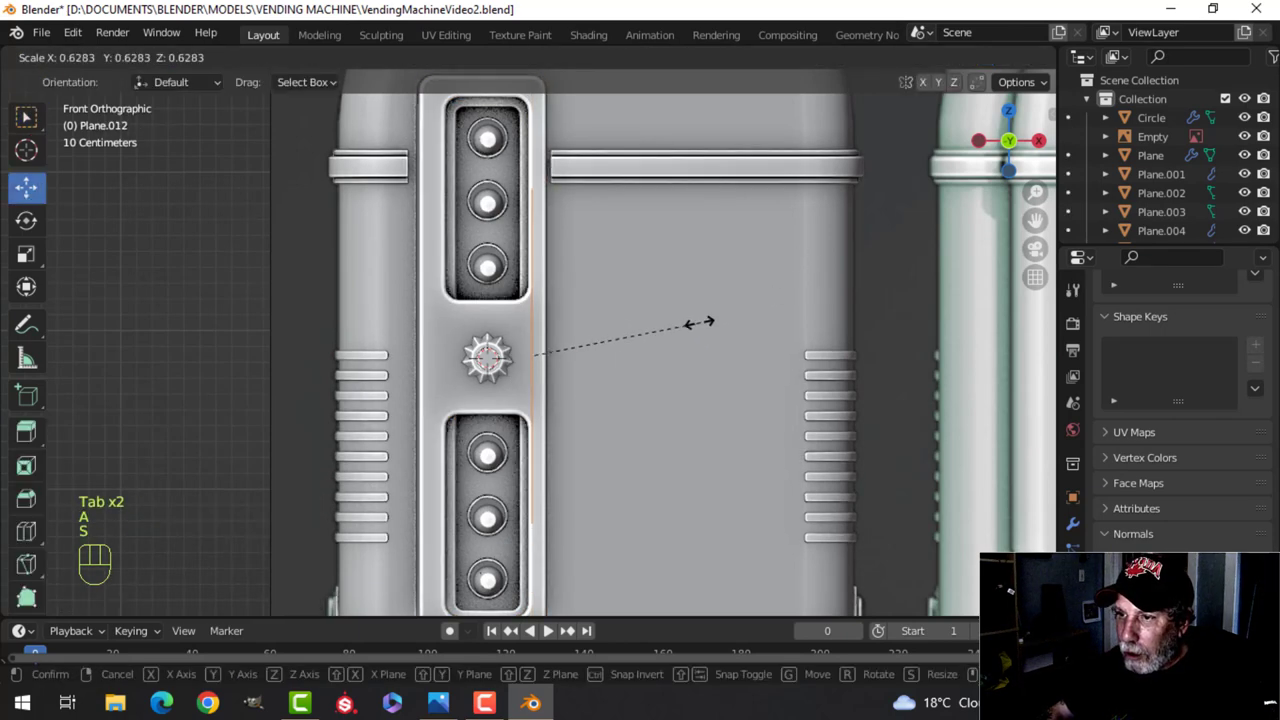
{"action": "left_click", "coordinate": [589, 362]}
In wireframe shading, fine-tune the edge's length and shift it along X to match the handle in the reference image
{"action": "key", "text": "z"}
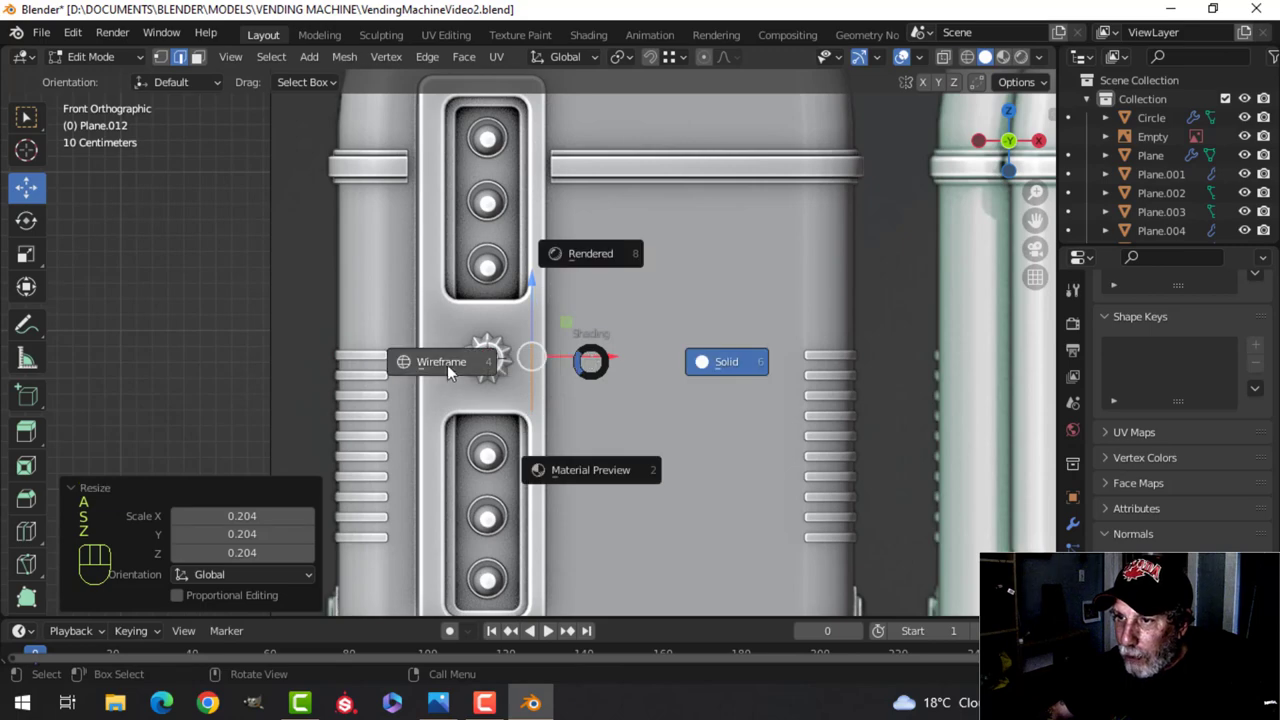
{"action": "left_click", "coordinate": [447, 365]}
{"action": "scroll", "coordinate": [639, 320], "scroll_direction": "up", "scroll_amount": 4}
{"action": "key", "text": "s"}
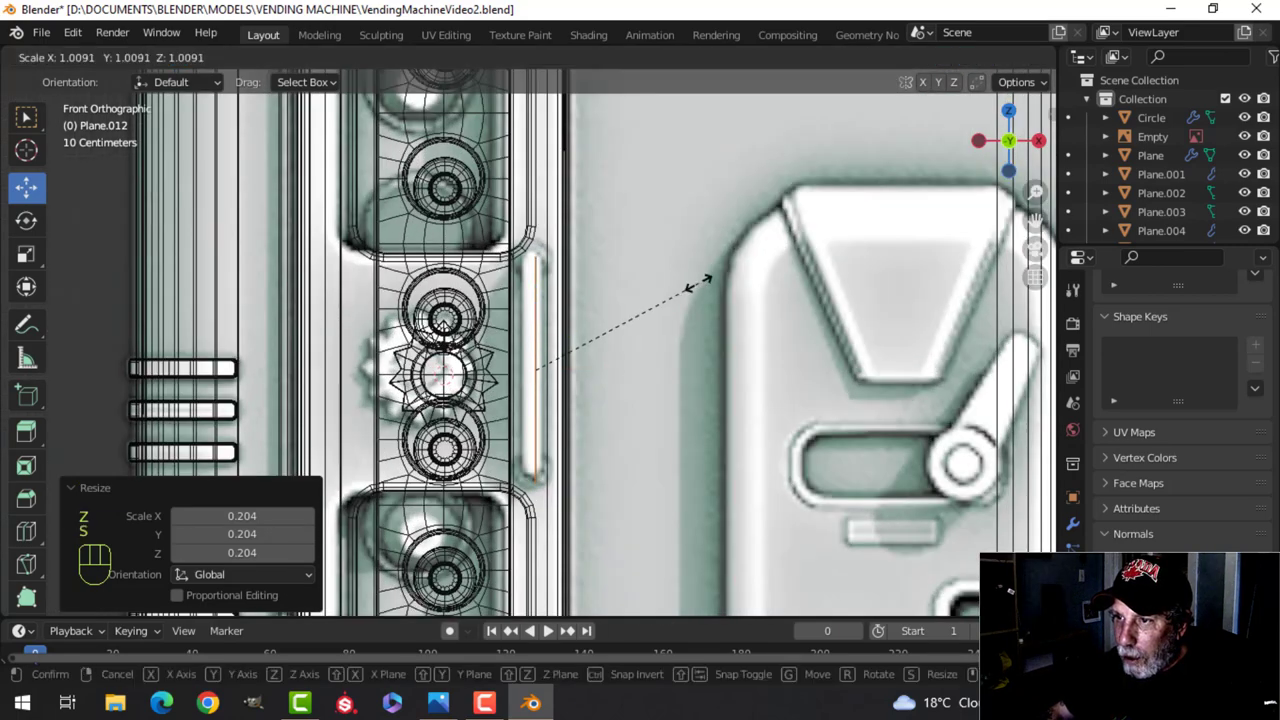
{"action": "left_click", "coordinate": [697, 283]}
{"action": "left_click_drag", "start_coordinate": [610, 373], "coordinate": [602, 372]}
In solid shading, extrude the vertical edge in place and move the extruded vertices 0.15687 m along Y toward the frame
{"action": "key", "text": "z"}
{"action": "left_click", "coordinate": [738, 320]}
{"action": "mouse_move", "coordinate": [738, 330]}
{"action": "middle_mouse_down"}
{"action": "mouse_move", "coordinate": [706, 349]}
{"action": "mouse_move", "coordinate": [666, 346]}
{"action": "mouse_move", "coordinate": [700, 280]}
{"action": "middle_mouse_up"}
{"action": "middle_click_drag", "start_coordinate": [658, 331], "coordinate": [691, 320], "text": "shift"}
{"action": "key", "text": "1"}
{"action": "key", "text": "e"}
{"action": "right_click", "coordinate": [691, 320]}
{"action": "left_click_drag", "start_coordinate": [504, 318], "coordinate": [446, 314]}
Delete the rear vertical edge to leave a C-shaped outline, and round its two front corner vertices with a 4-segment vertex bevel
{"action": "key", "text": "x"}
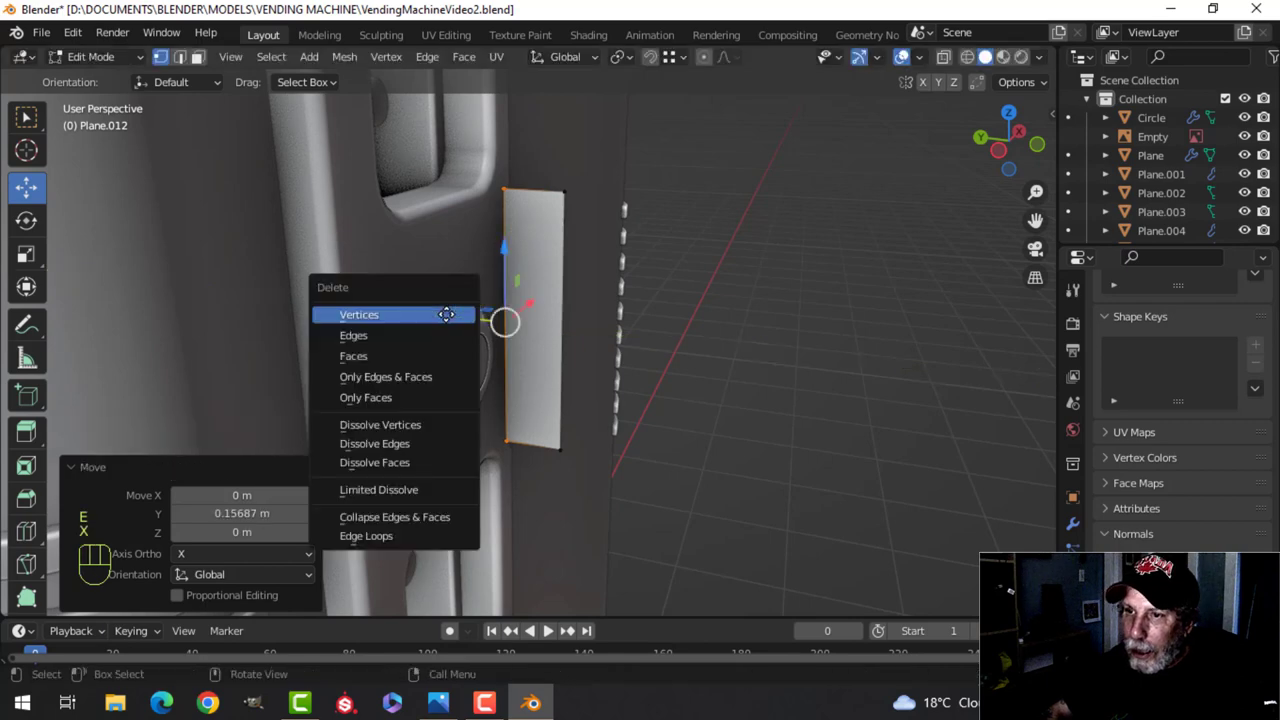
{"action": "left_click", "coordinate": [397, 340]}
{"action": "middle_click_drag", "start_coordinate": [560, 446], "coordinate": [691, 394]}
{"action": "key", "text": "ctrl+shift+b"}
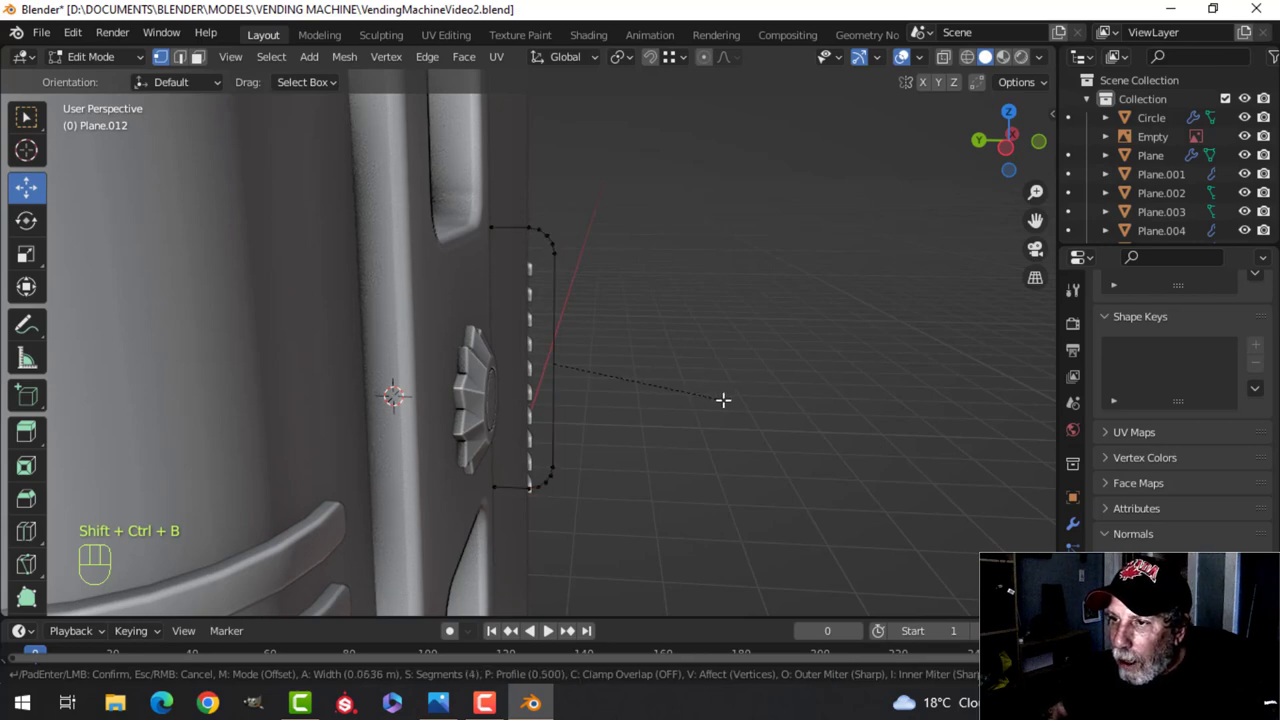
{"action": "left_click", "coordinate": [720, 394]}
{"action": "key", "text": "Tab"}
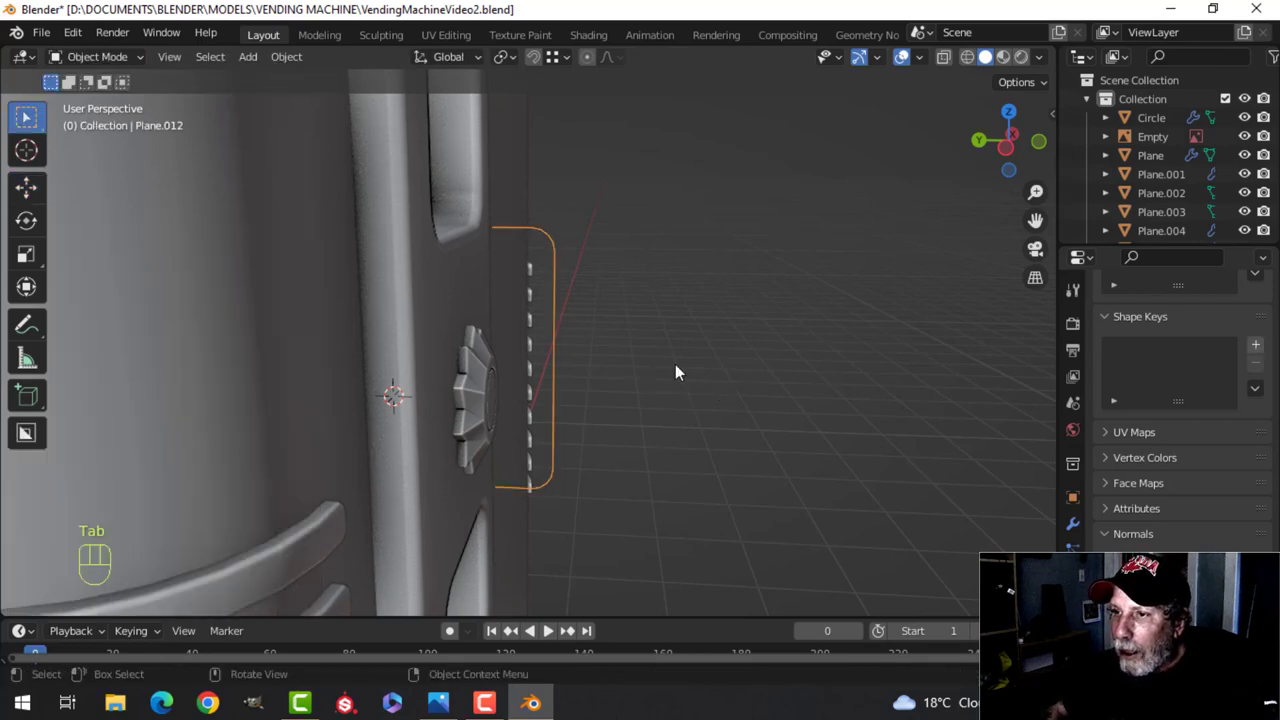
Convert the handle outline to a curve and give it a round bevel depth of 0.032 m
{"action": "middle_click_drag", "start_coordinate": [677, 367], "coordinate": [596, 332]}
{"action": "right_click", "coordinate": [562, 268]}
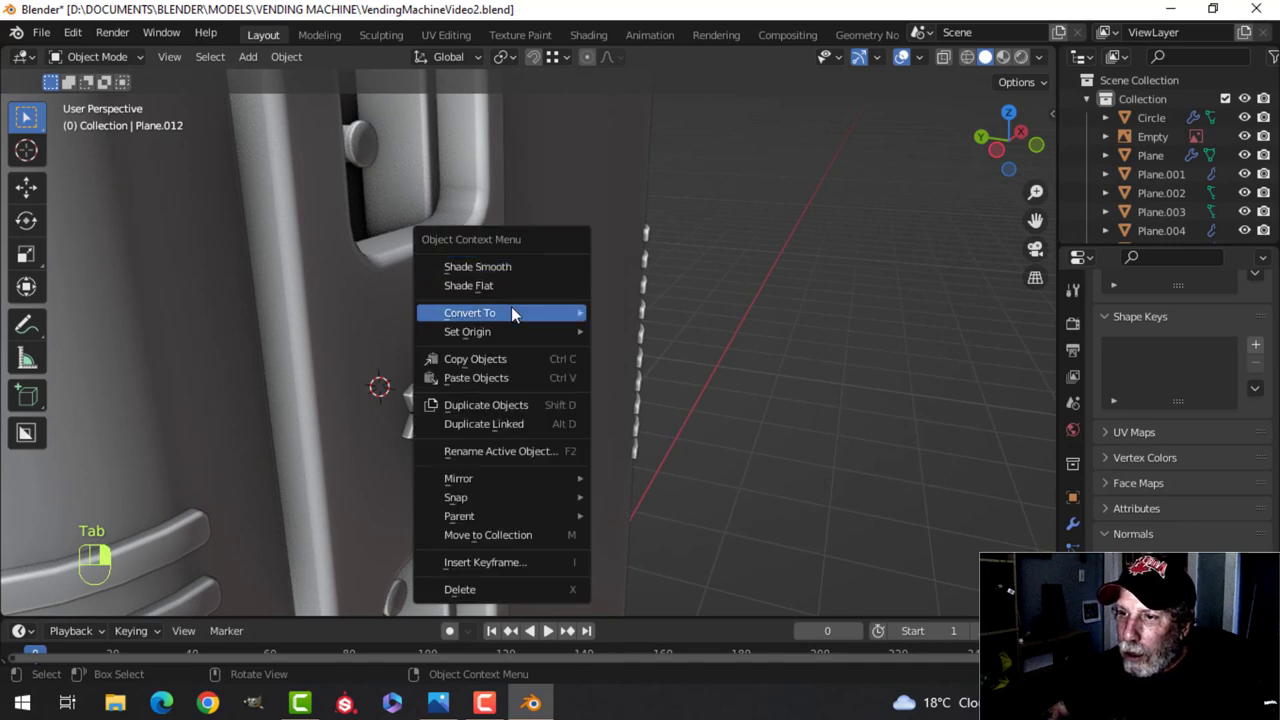
{"action": "mouse_move", "coordinate": [520, 312]}
{"action": "left_click", "coordinate": [632, 314]}
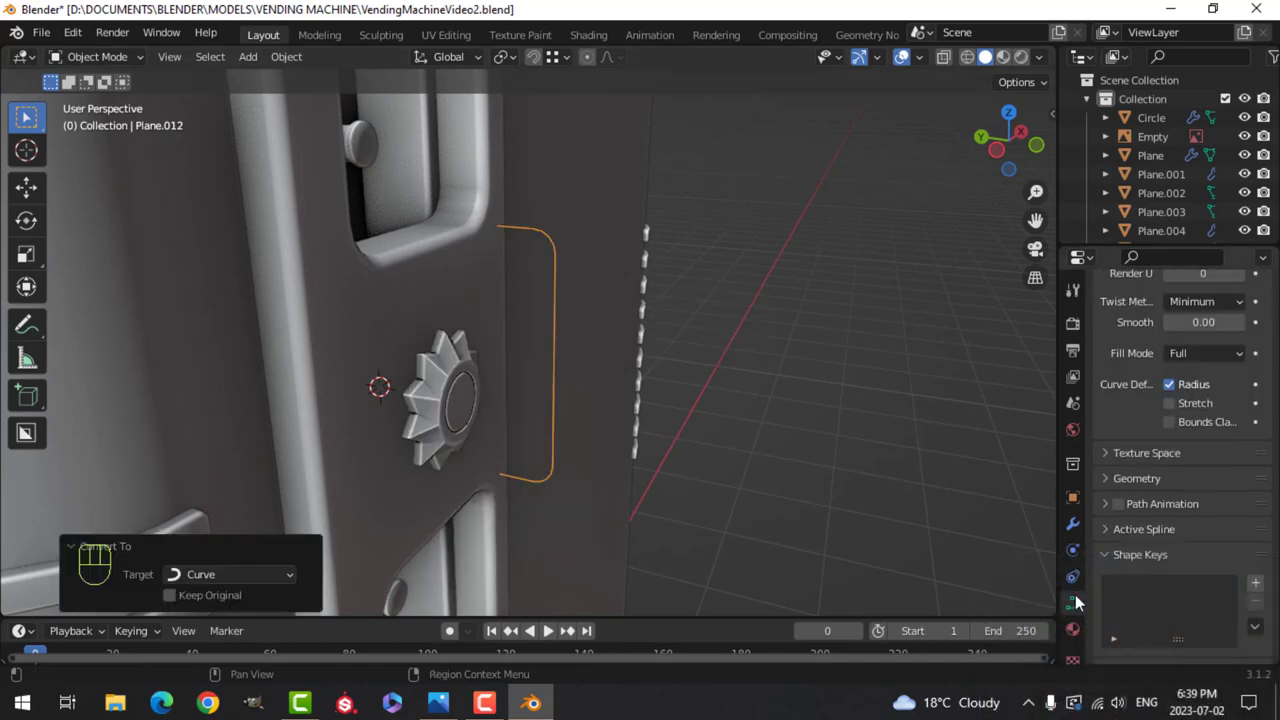
{"action": "scroll", "coordinate": [1158, 547], "scroll_direction": "down", "scroll_amount": 1}
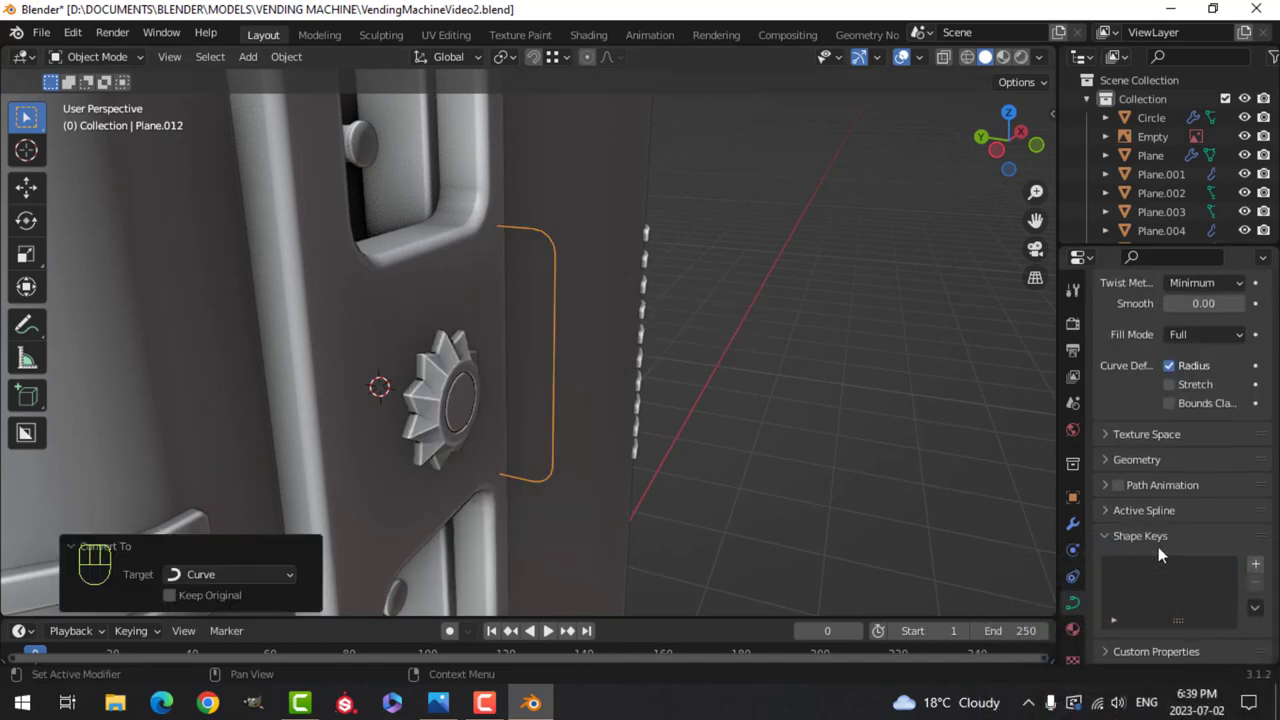
{"action": "left_click", "coordinate": [1105, 460]}
{"action": "scroll", "coordinate": [1167, 495], "scroll_direction": "down", "scroll_amount": 4}
{"action": "mouse_move", "coordinate": [1203, 501]}
{"action": "left_mouse_down"}
{"action": "mouse_move", "coordinate": [1236, 501]}
{"action": "mouse_move", "coordinate": [1180, 500]}
{"action": "left_mouse_up"}
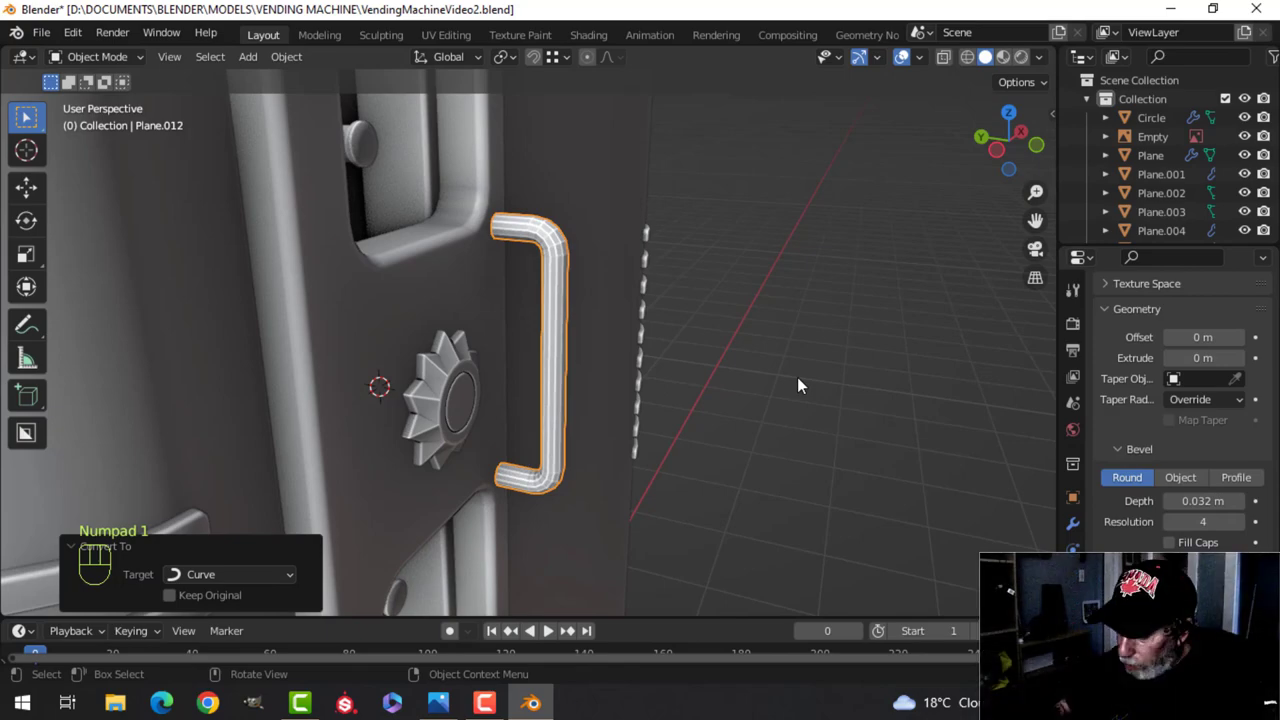
Try scaling the whole handle object by 1.005 after comparing it with the front reference, and undo the scaling
{"action": "key", "text": "KP_1"}
{"action": "key", "text": "z"}
{"action": "left_click", "coordinate": [703, 349]}
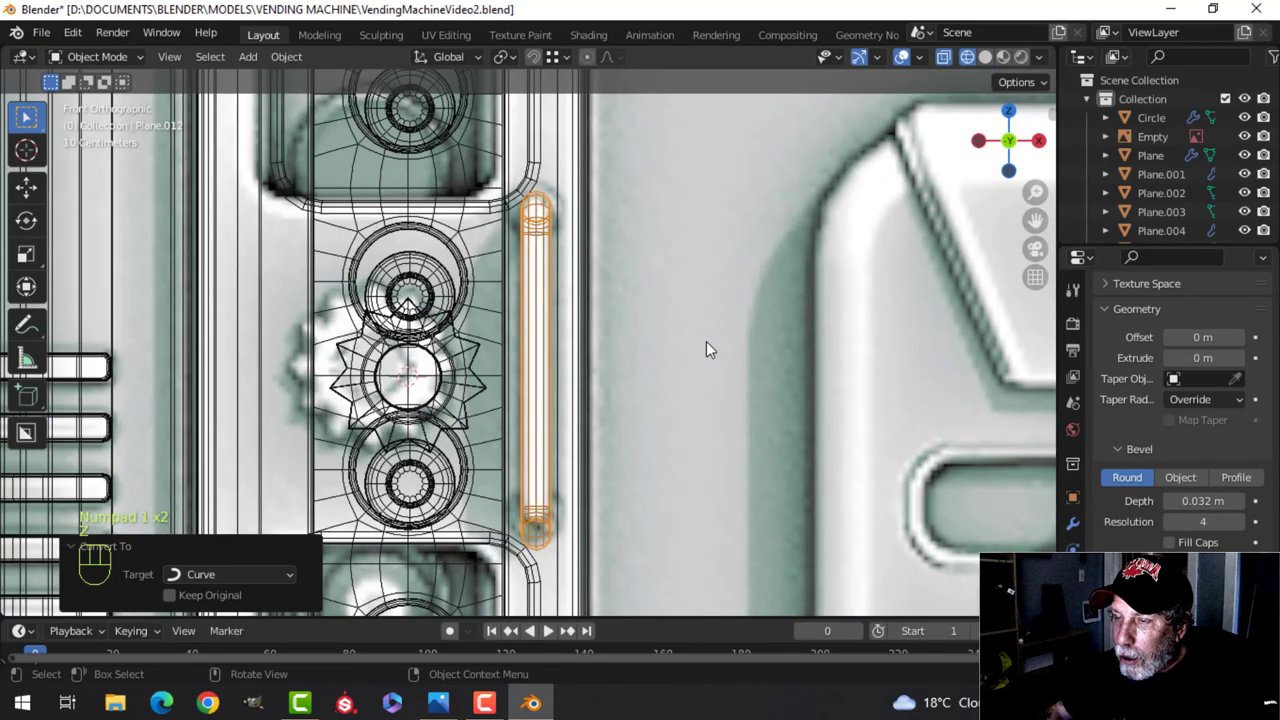
{"action": "key", "text": "z"}
{"action": "left_click", "coordinate": [683, 300]}
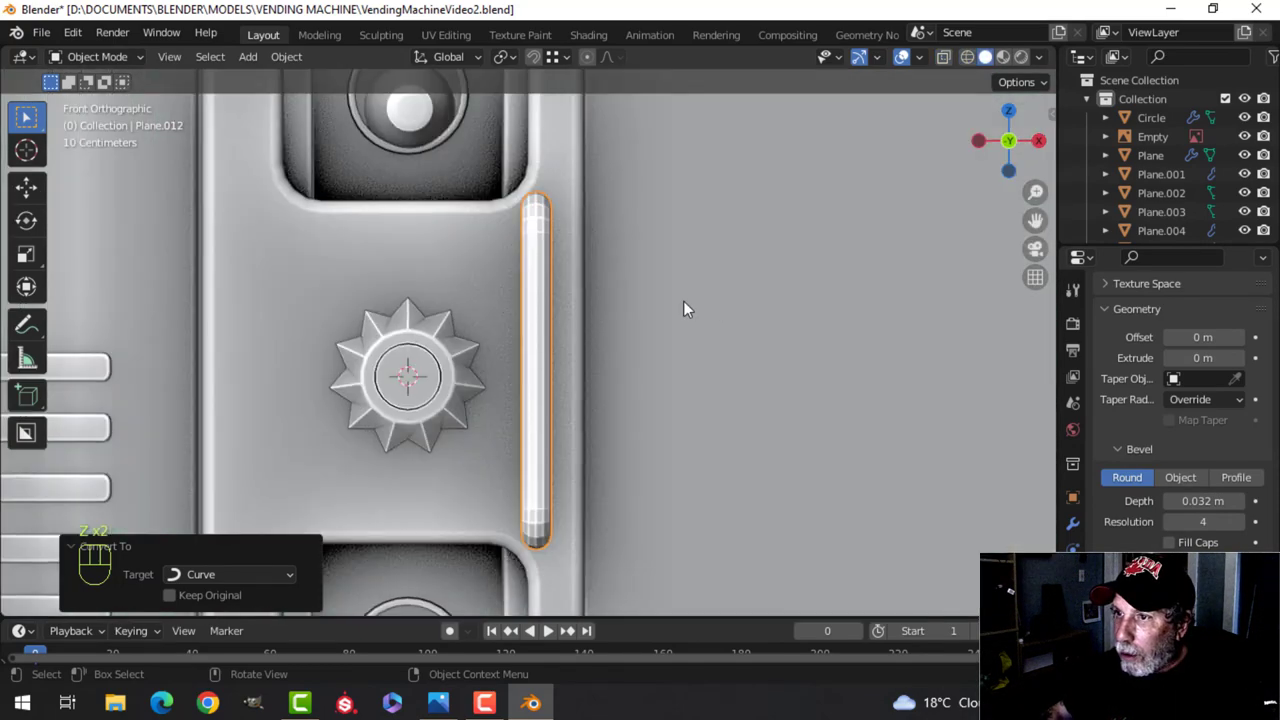
{"action": "middle_click_drag", "start_coordinate": [683, 300], "coordinate": [779, 300]}
{"action": "key", "text": "s"}
{"action": "left_click", "coordinate": [758, 305]}
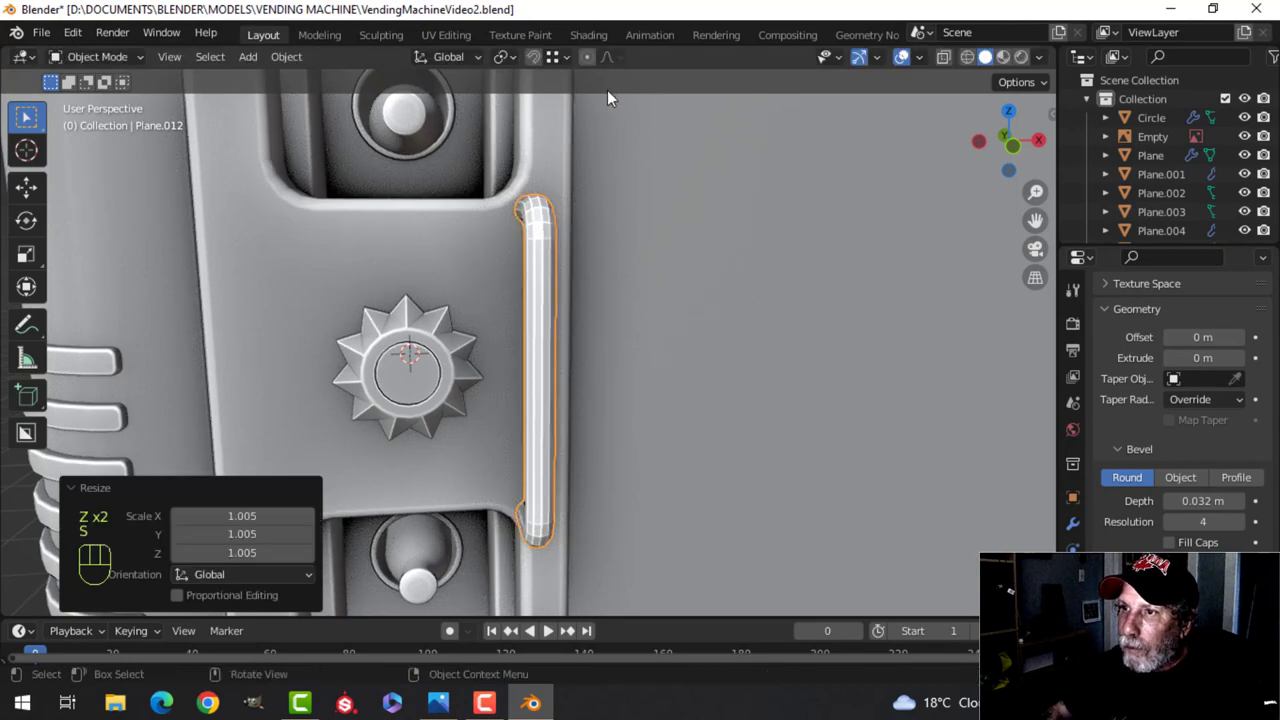
{"action": "scroll", "coordinate": [607, 92], "scroll_direction": "down", "scroll_amount": 4}
{"action": "middle_click_drag", "start_coordinate": [620, 110], "coordinate": [654, 200]}
{"action": "scroll", "coordinate": [672, 185], "scroll_direction": "down", "scroll_amount": 4}
{"action": "middle_click_drag", "start_coordinate": [654, 200], "coordinate": [650, 236], "text": "shift"}
{"action": "key", "text": "ctrl+z"}
Rescale all of the handle's curve points in edit mode
{"action": "scroll", "coordinate": [600, 310], "scroll_direction": "up", "scroll_amount": 4}
{"action": "key", "text": "Tab"}
{"action": "key", "text": "a"}
{"action": "middle_click_drag", "start_coordinate": [664, 350], "coordinate": [622, 380]}
{"action": "key", "text": "s"}
{"action": "left_click", "coordinate": [694, 308]}
{"action": "scroll", "coordinate": [690, 330], "scroll_direction": "up", "scroll_amount": 3}
{"action": "key", "text": "s"}
{"action": "left_click", "coordinate": [691, 303]}
{"action": "scroll", "coordinate": [641, 297], "scroll_direction": "up", "scroll_amount": 3}
Move all of the handle's curve points back along Y toward the frame
{"action": "key", "text": "alt+a"}
{"action": "scroll", "coordinate": [626, 314], "scroll_direction": "up", "scroll_amount": 3}
{"action": "middle_click_drag", "start_coordinate": [622, 380], "coordinate": [672, 351]}
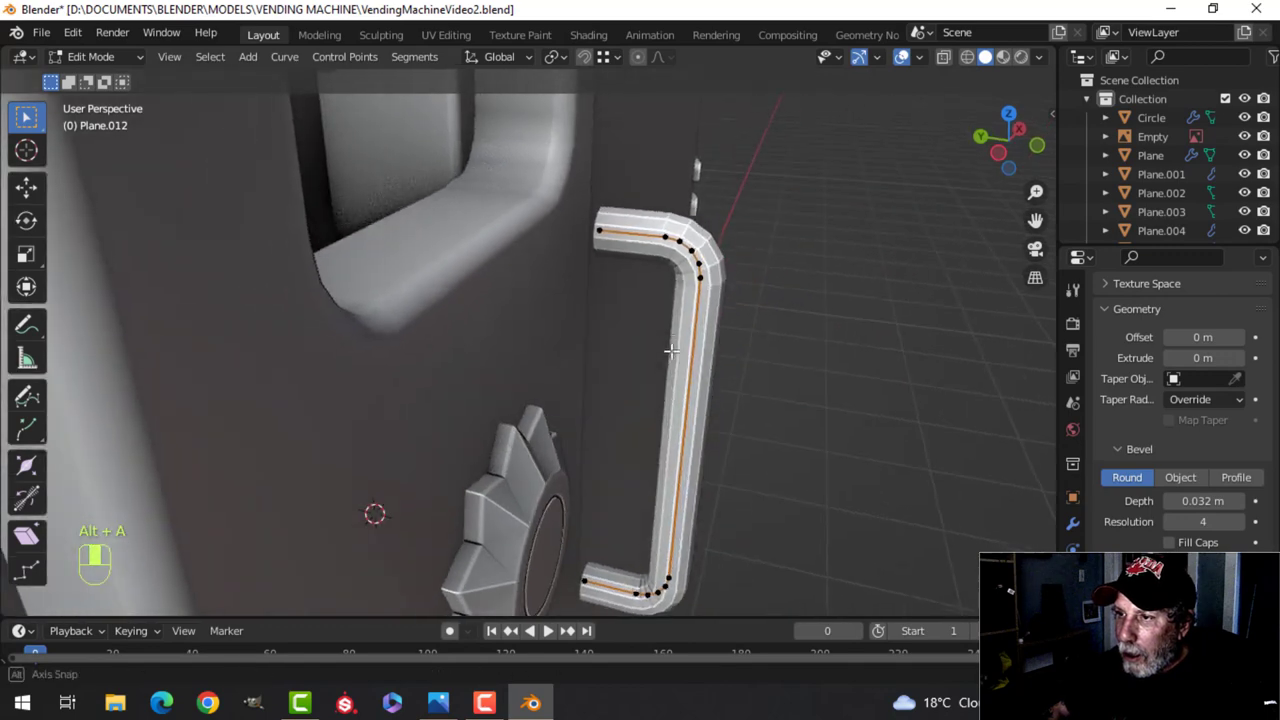
{"action": "key", "text": "a"}
{"action": "left_click_drag", "start_coordinate": [590, 428], "coordinate": [561, 420]}
Duplicate the handle's upper end segment in place, separate it into its own object, and return to object mode
{"action": "key", "text": "alt+a"}
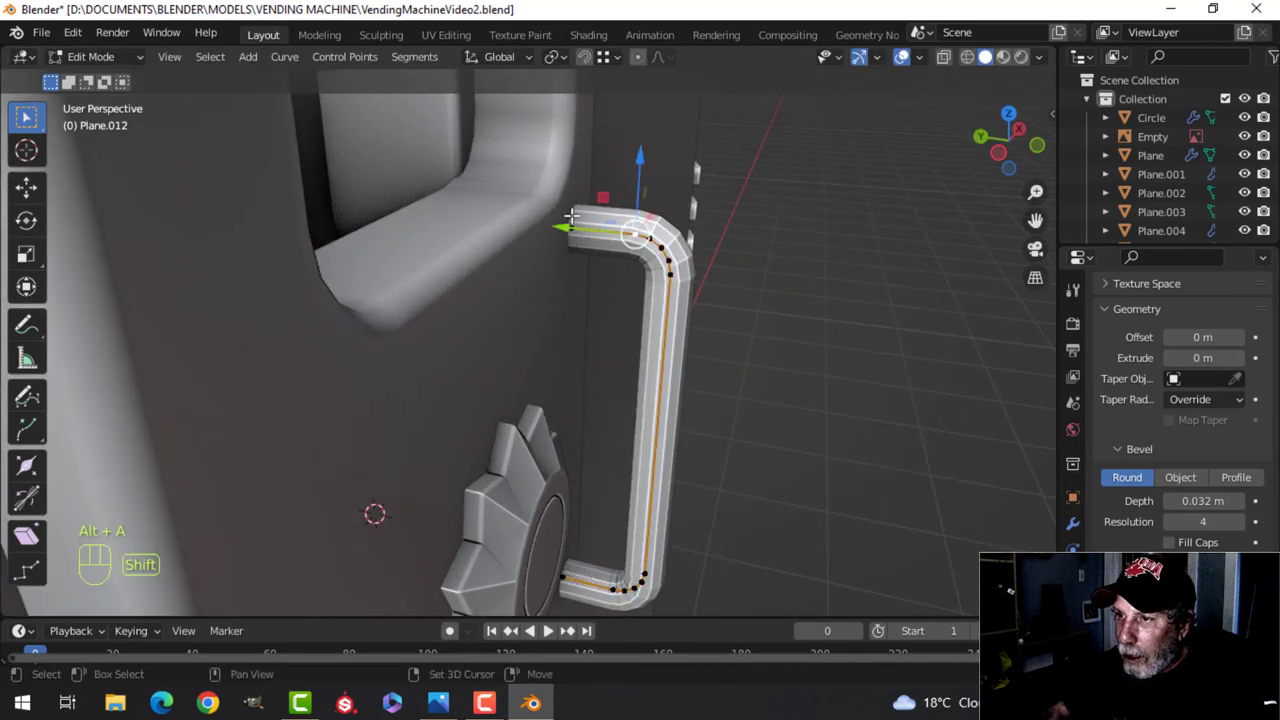
{"action": "key", "text": "shift+d"}
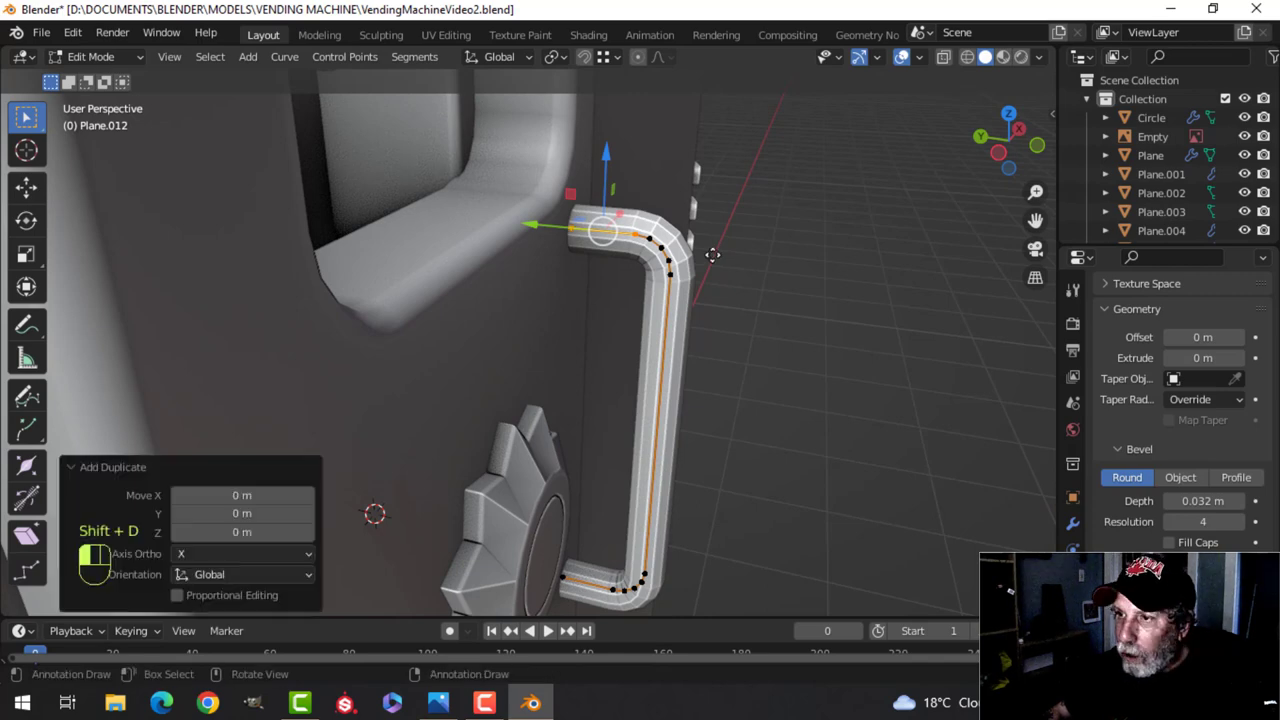
{"action": "key", "text": "p"}
{"action": "left_click", "coordinate": [711, 254]}
{"action": "key", "text": "Tab"}
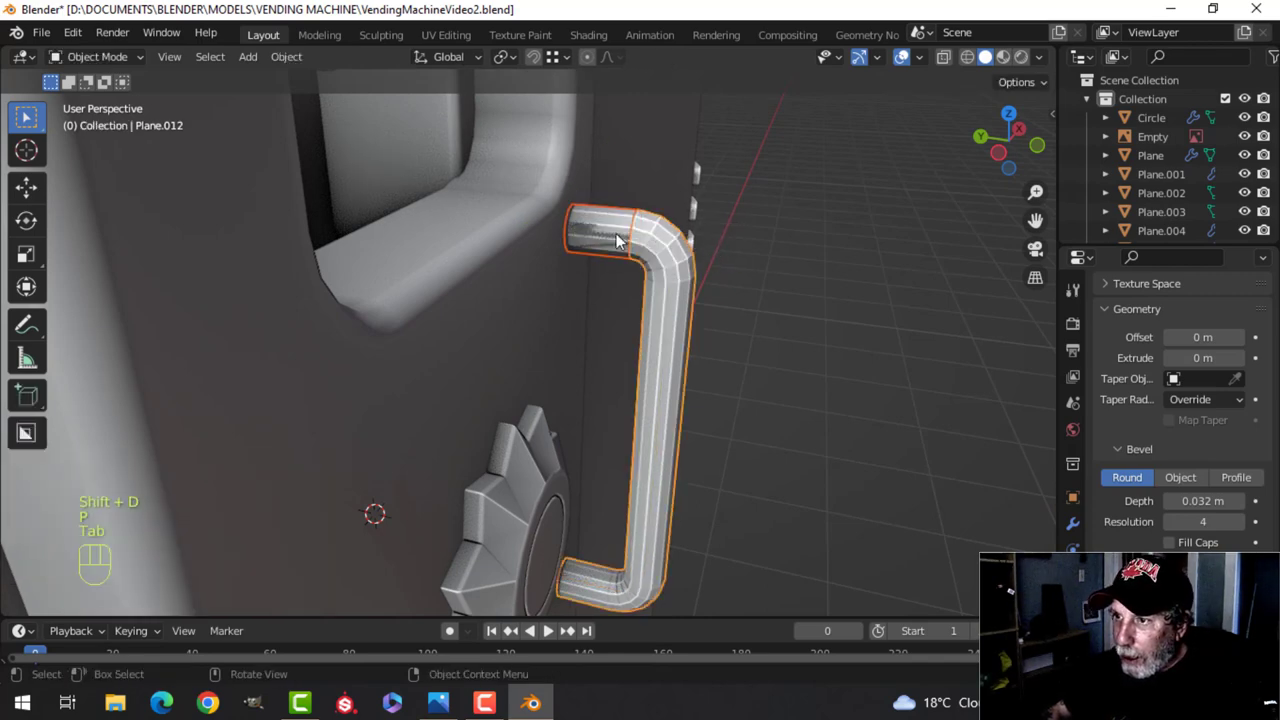
Set the separated end piece's bevel depth to 0.047 m, and shade both it and the handle smooth
{"action": "left_click", "coordinate": [603, 230]}
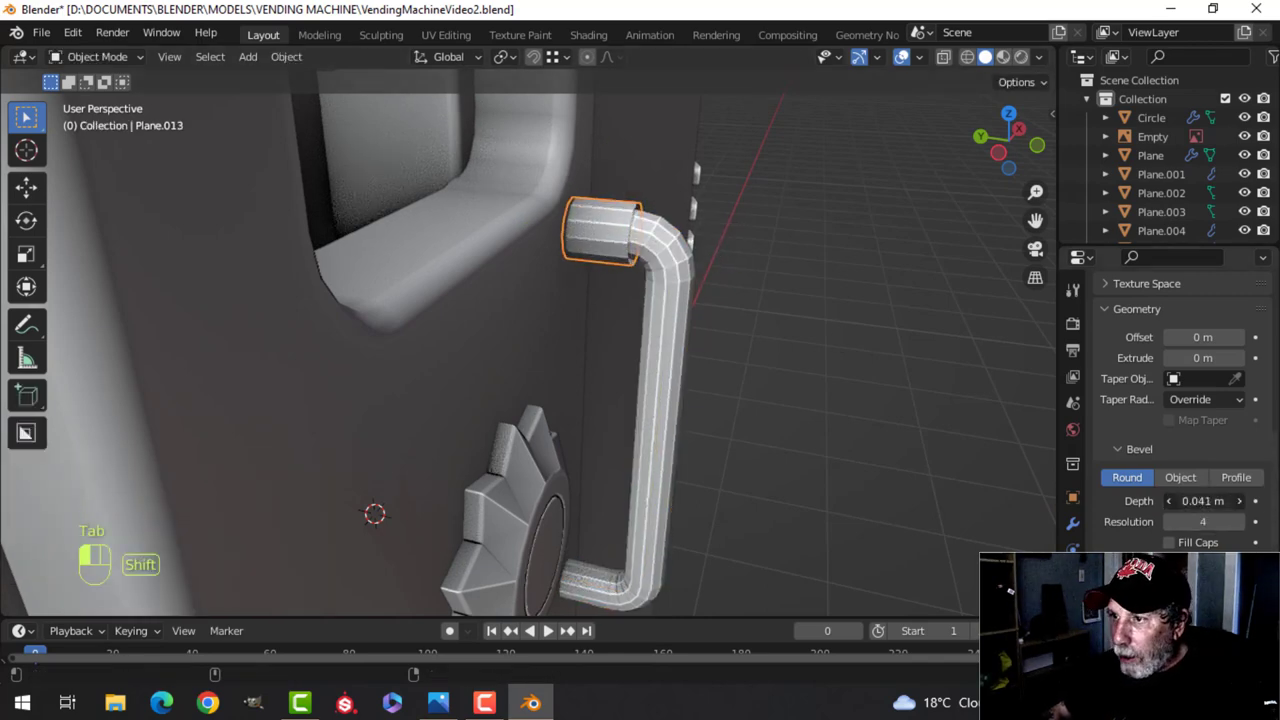
{"action": "middle_click_drag", "start_coordinate": [797, 328], "coordinate": [560, 290]}
{"action": "right_click", "coordinate": [547, 280]}
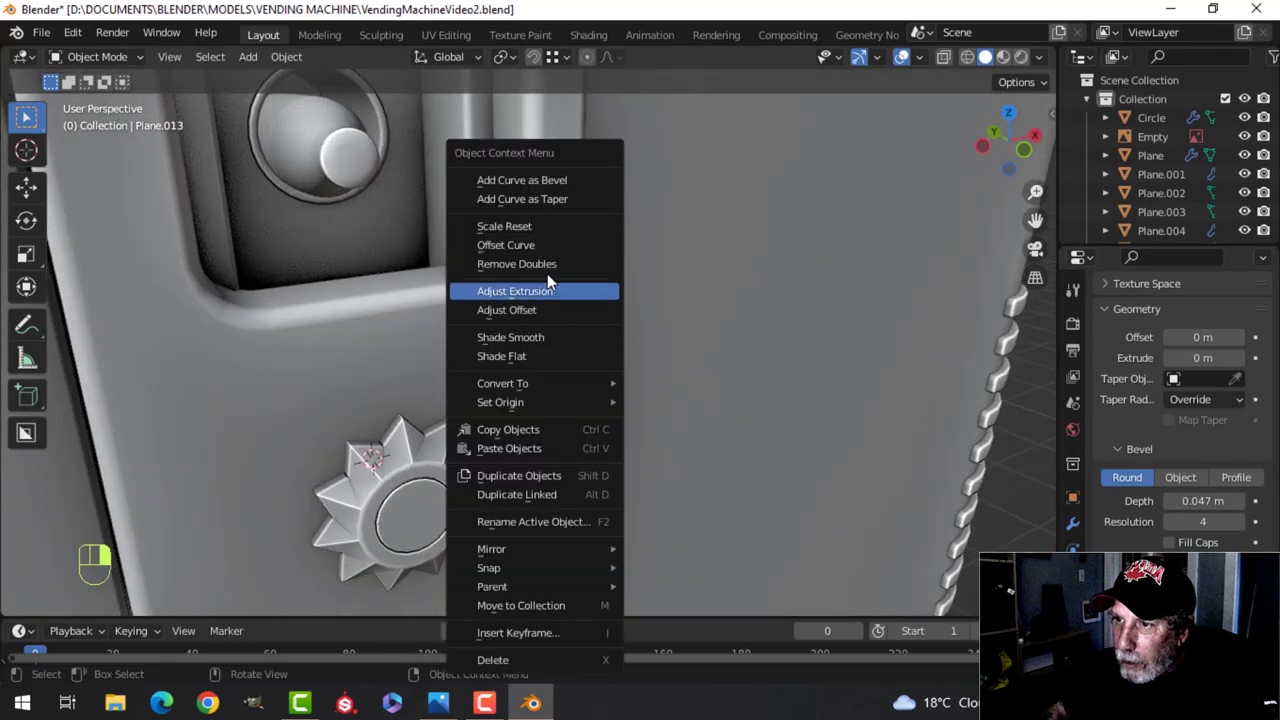
{"action": "left_click", "coordinate": [537, 337]}
{"action": "left_click", "coordinate": [588, 362]}
{"action": "right_click", "coordinate": [588, 362]}
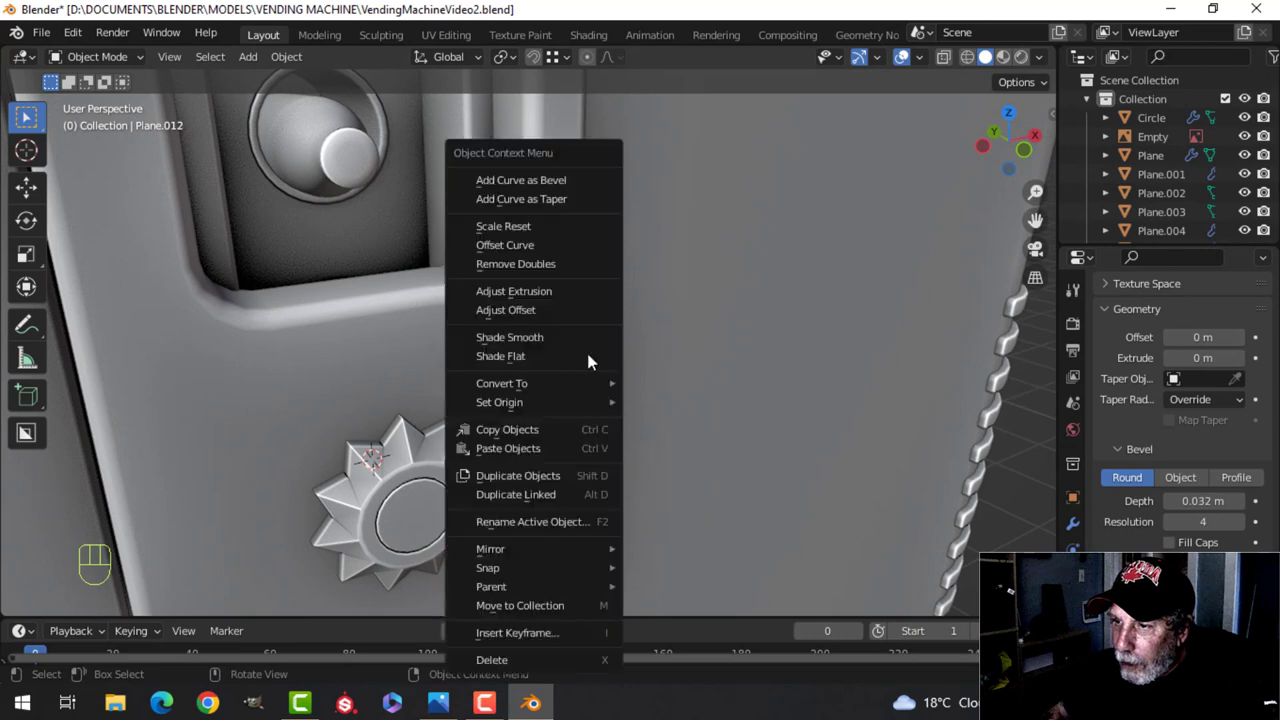
{"action": "left_click", "coordinate": [583, 338]}
{"action": "middle_click_drag", "start_coordinate": [594, 330], "coordinate": [642, 344]}
{"action": "key", "text": "a"}
{"action": "key", "text": "alt+a"}
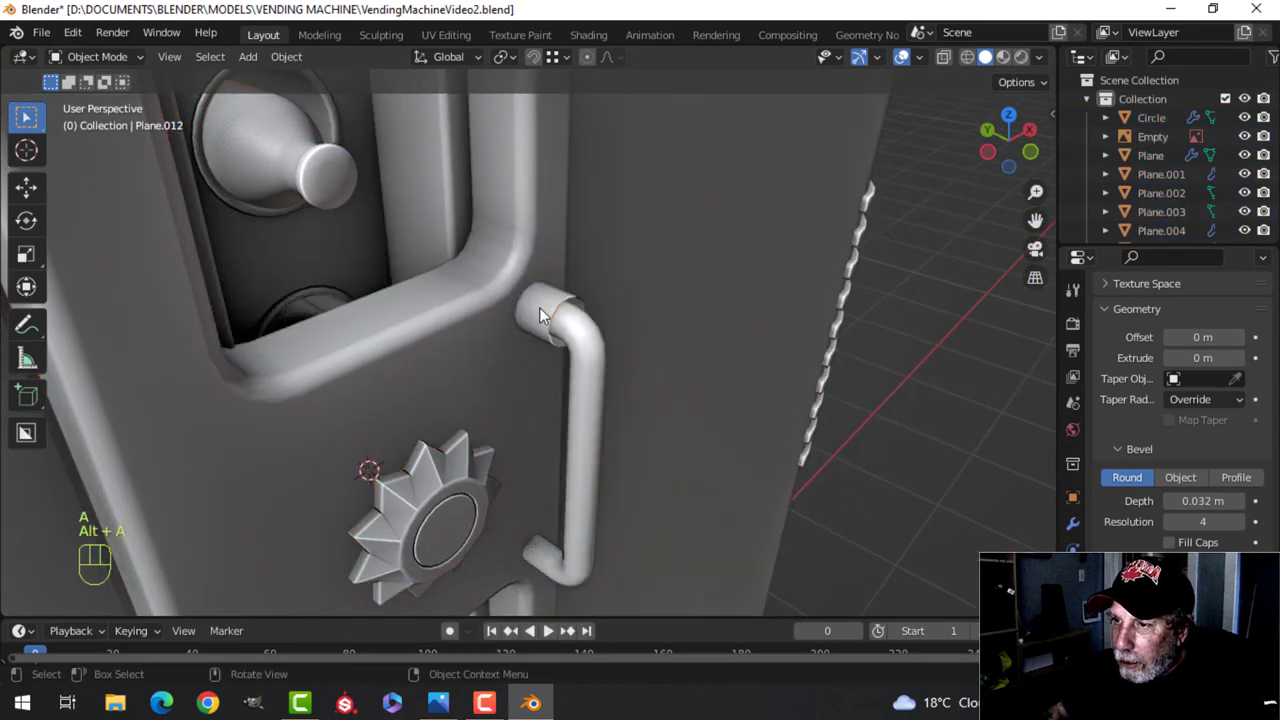
Shorten the end piece into a narrow collar by moving its front curve point 0.056609 m along Y
{"action": "left_click", "coordinate": [540, 307]}
{"action": "middle_click_drag", "start_coordinate": [556, 333], "coordinate": [590, 372], "text": "shift"}
{"action": "key", "text": "Tab"}
{"action": "scroll", "coordinate": [619, 380], "scroll_direction": "up", "scroll_amount": 2}
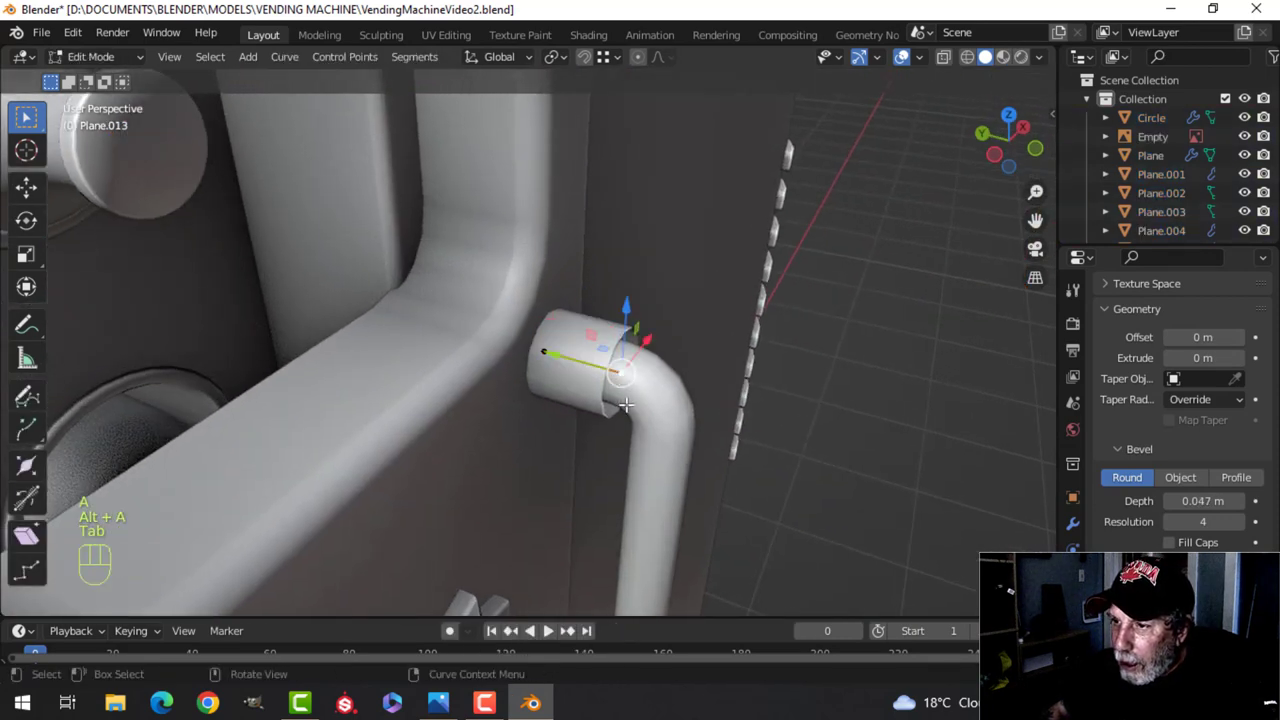
{"action": "left_click_drag", "start_coordinate": [553, 354], "coordinate": [505, 330]}
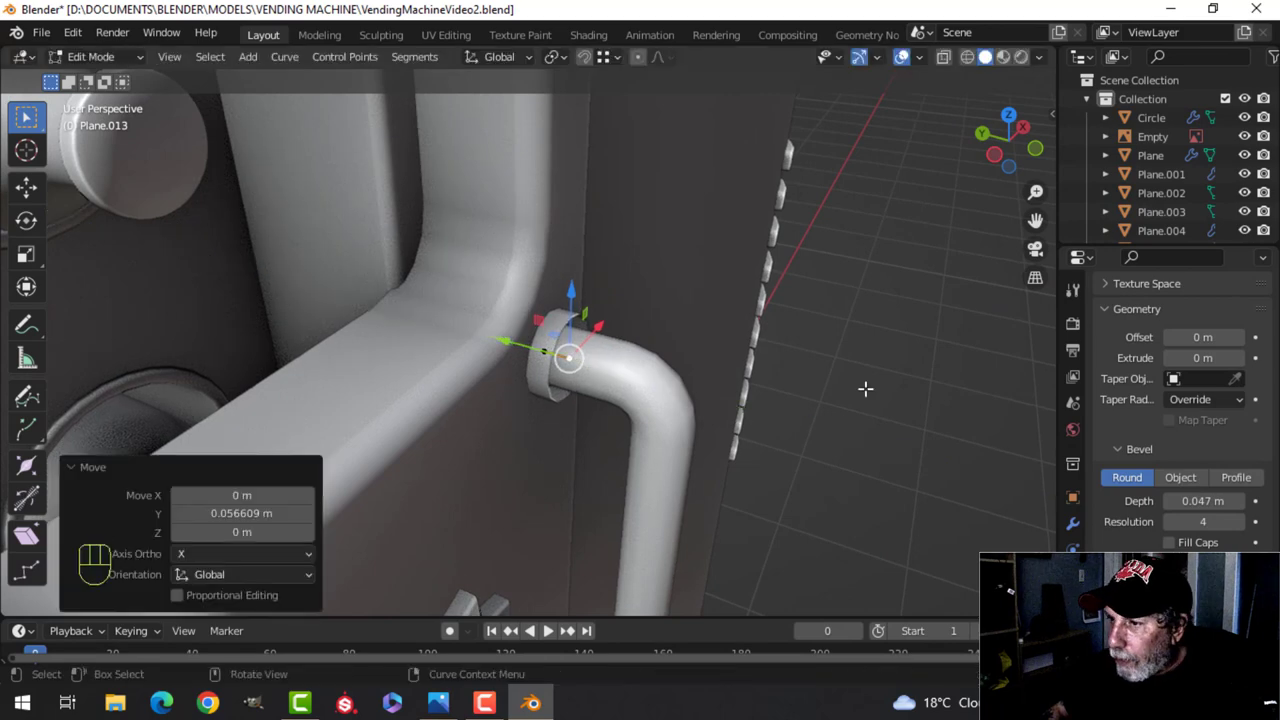
{"action": "key", "text": "Tab"}
Set the collar curve's preview resolution to 4 and convert the collar to a mesh
{"action": "scroll", "coordinate": [1158, 426], "scroll_direction": "up", "scroll_amount": 8}
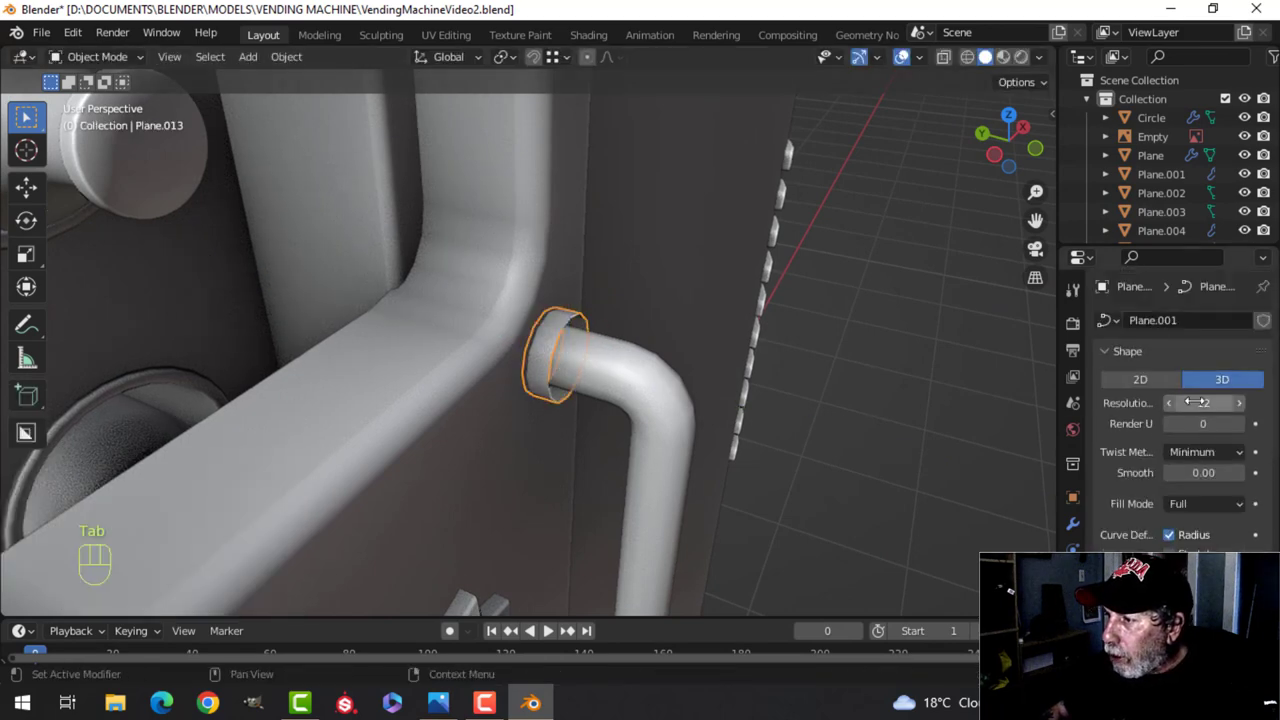
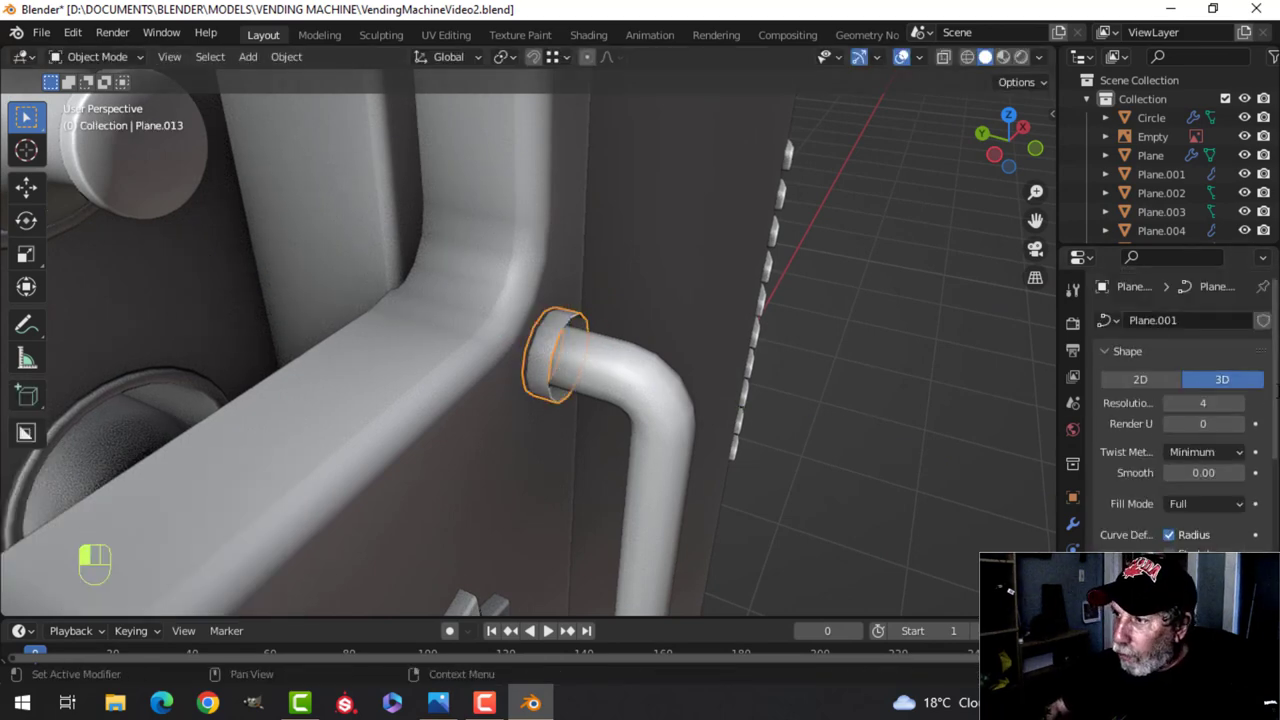
{"action": "right_click", "coordinate": [551, 317]}
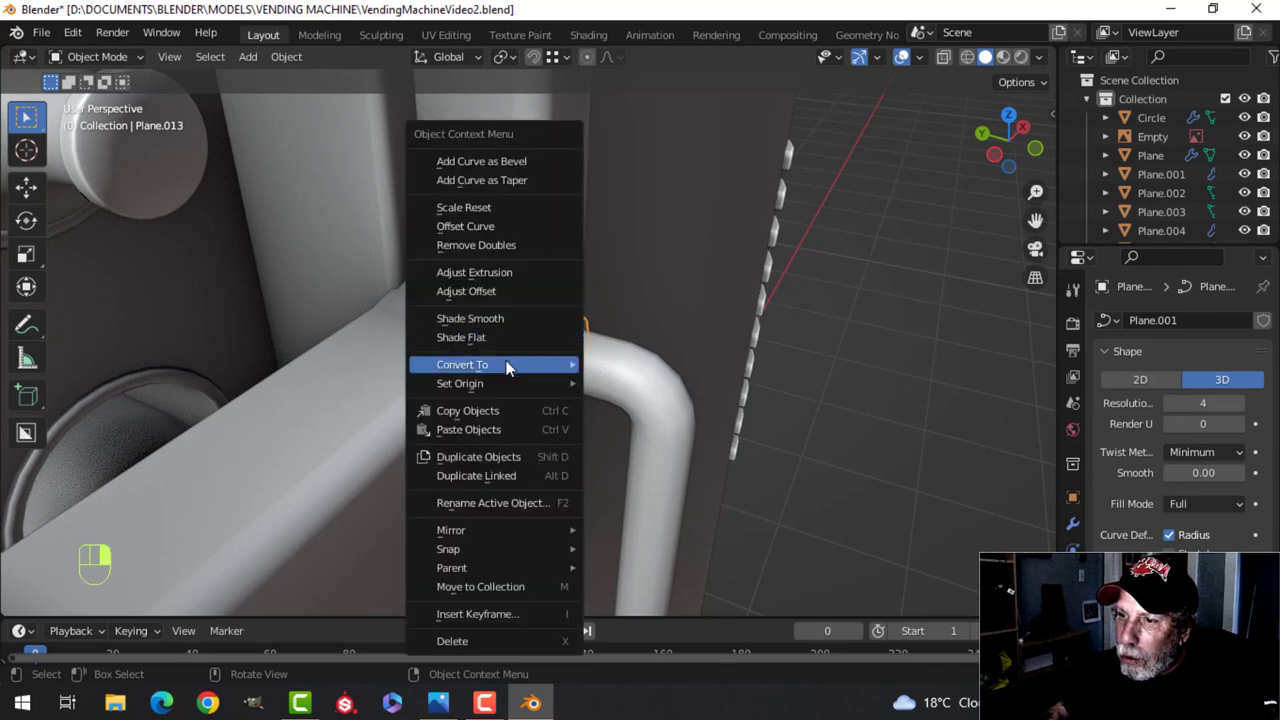
{"action": "mouse_move", "coordinate": [506, 368]}
{"action": "left_click", "coordinate": [620, 385]}
Extrude the collar's open front edge loop and scale it inward to 0.766 around the handle
{"action": "key", "text": "Tab"}
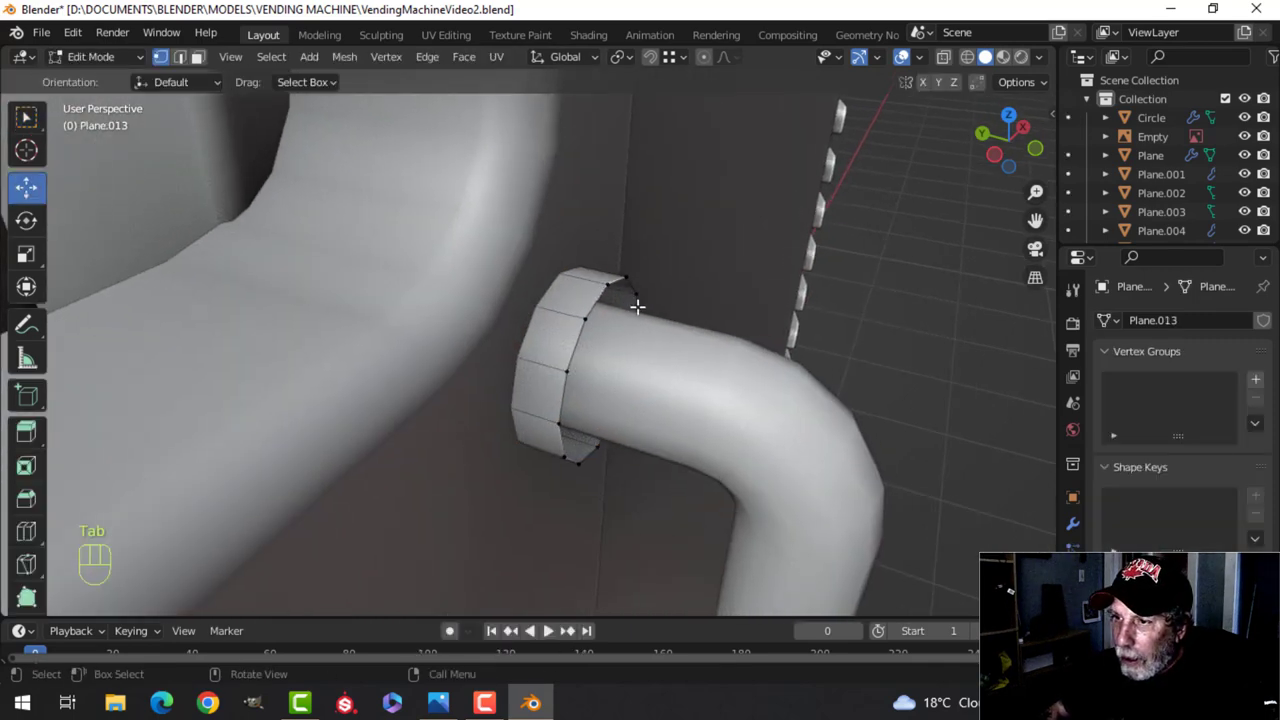
{"action": "left_click", "coordinate": [585, 313], "text": "alt+shift"}
{"action": "key", "text": "e"}
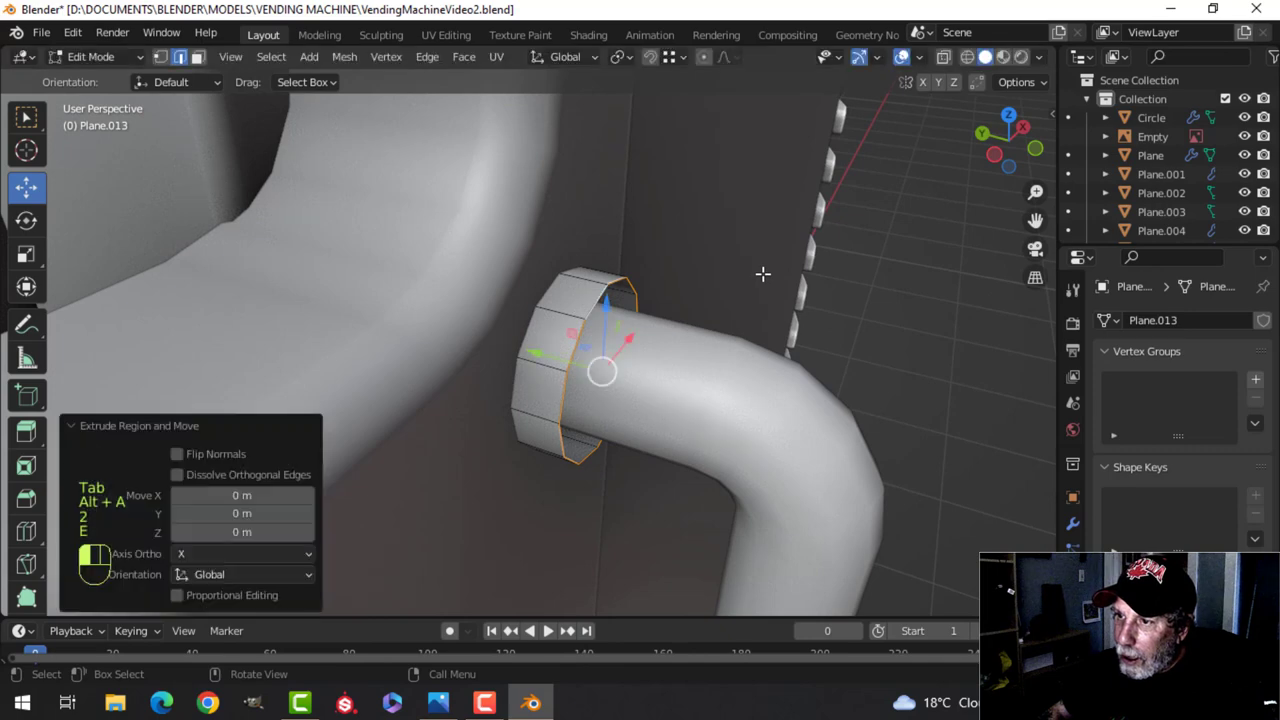
{"action": "key", "text": "s"}
{"action": "left_click", "coordinate": [725, 297]}
{"action": "middle_click_drag", "start_coordinate": [709, 329], "coordinate": [612, 300]}
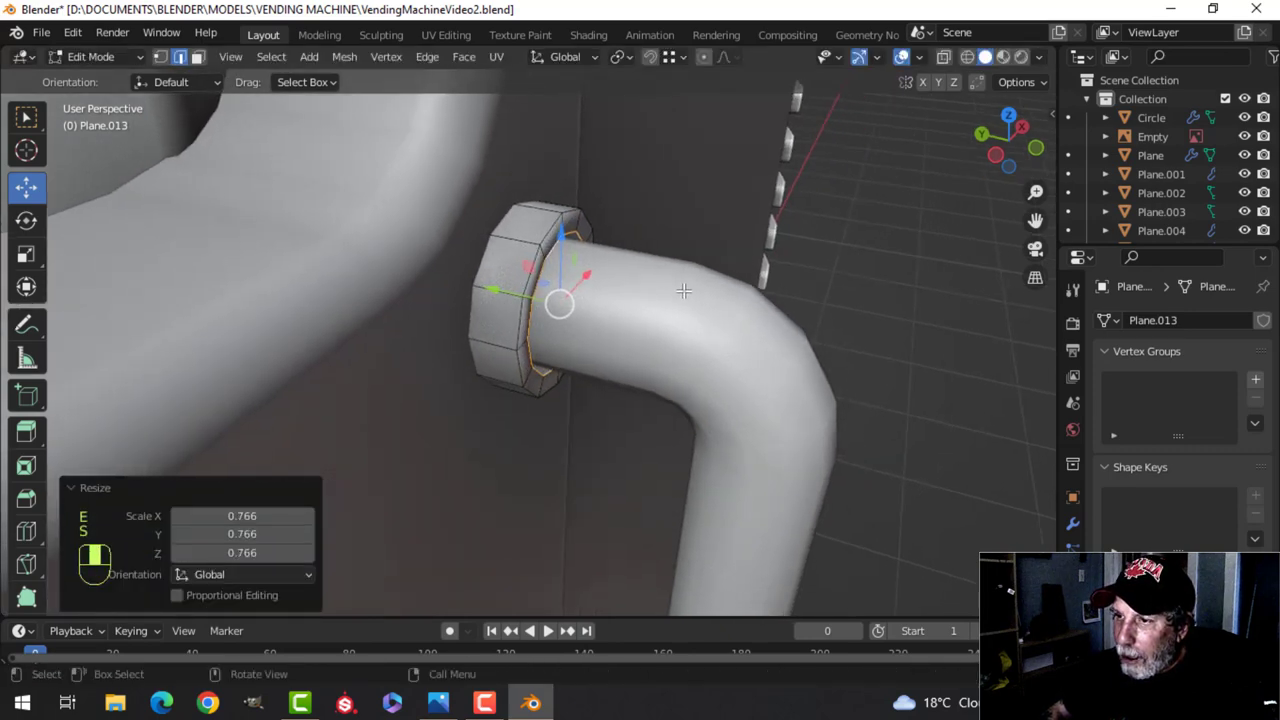
Extrude the collar's inner rim forward along Y as a sleeve, and extrude the sleeve's open edge inward to the handle
{"action": "key", "text": "e"}
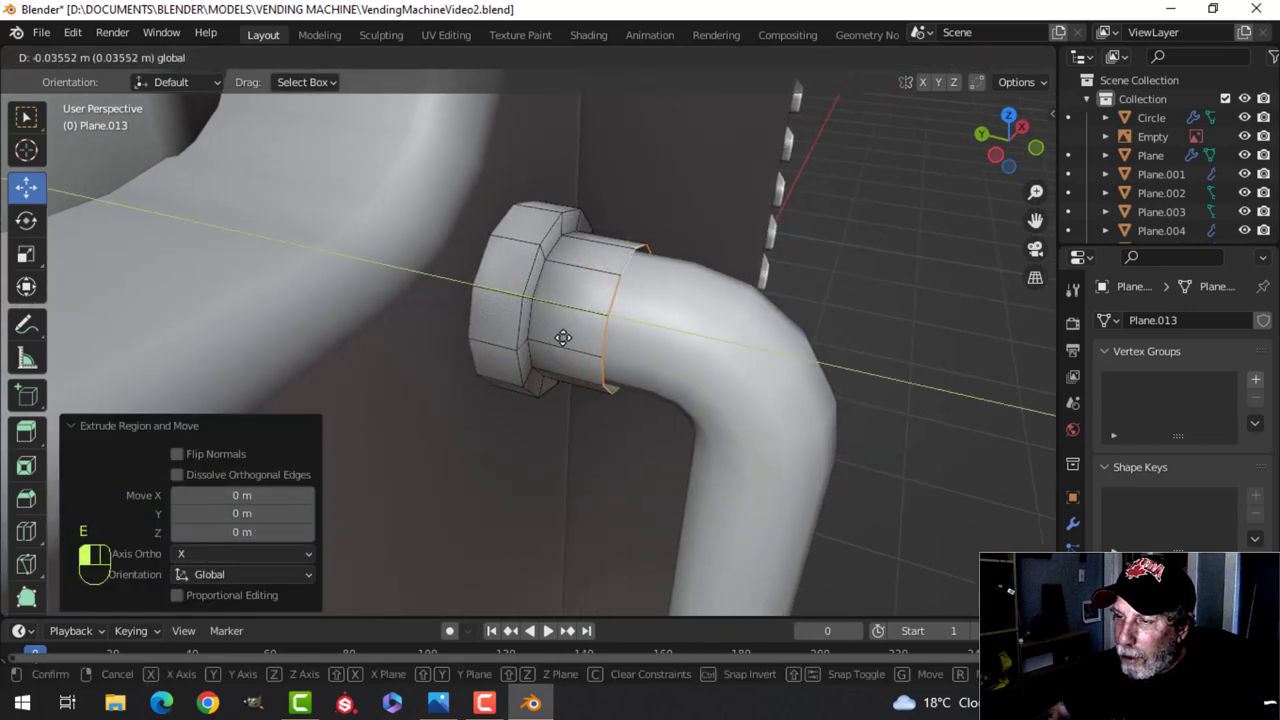
{"action": "left_click", "coordinate": [706, 257]}
{"action": "middle_click_drag", "start_coordinate": [706, 257], "coordinate": [746, 243]}
{"action": "key", "text": "e"}
{"action": "key", "text": "s"}
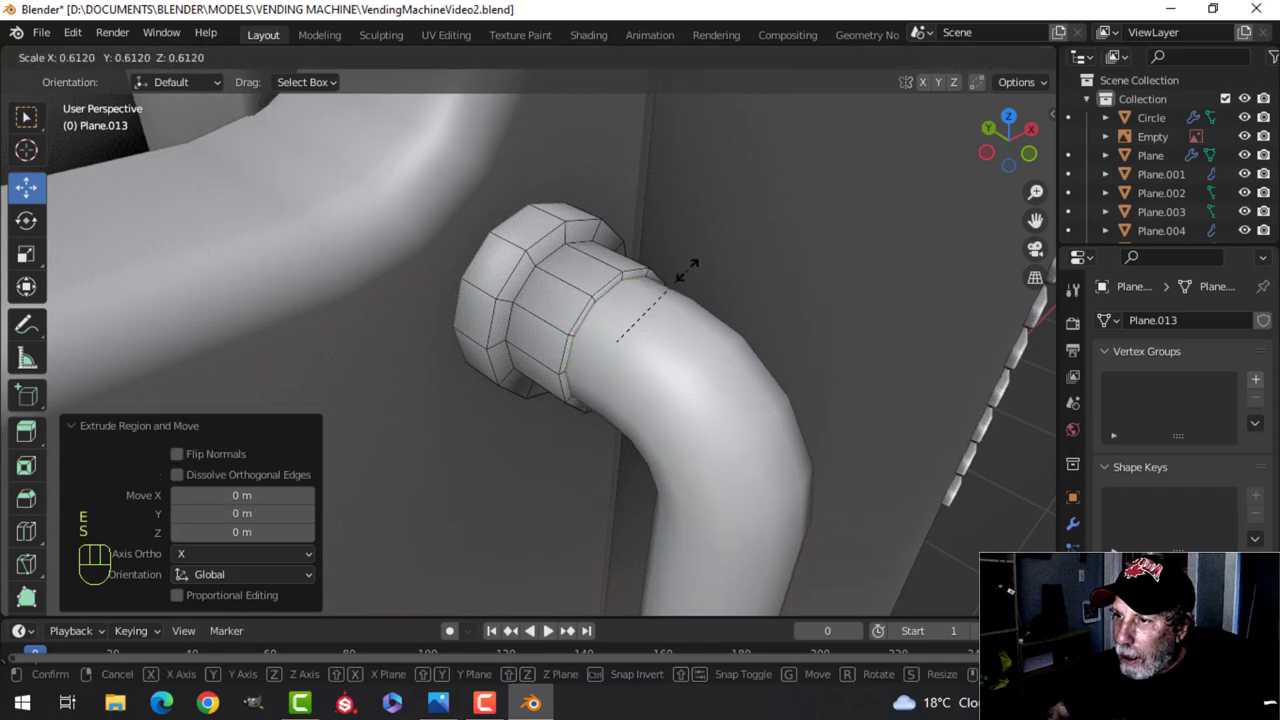
{"action": "left_click", "coordinate": [688, 270]}
Bevel the front outer edge loops of the collar and the sleeve with a 0.00146 m width and 2 segments
{"action": "key", "text": "alt+a"}
{"action": "scroll", "coordinate": [535, 237], "scroll_direction": "up", "scroll_amount": 5}
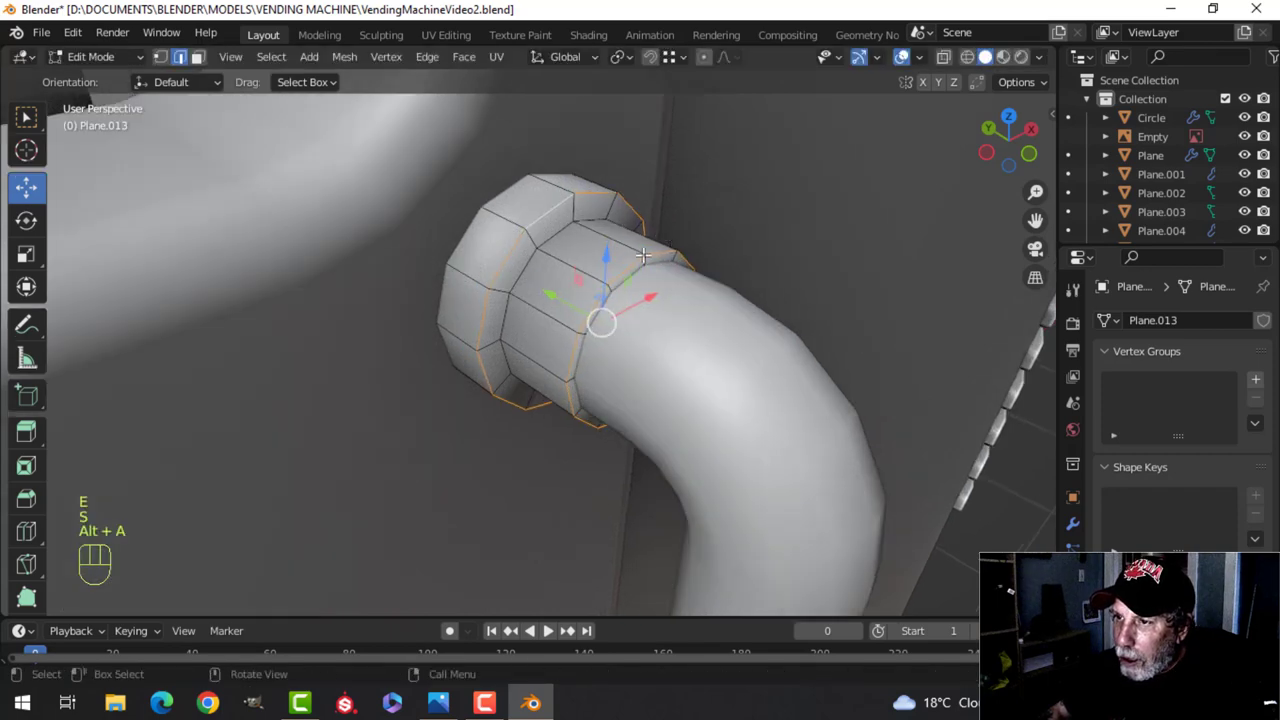
{"action": "key", "text": "ctrl+b"}
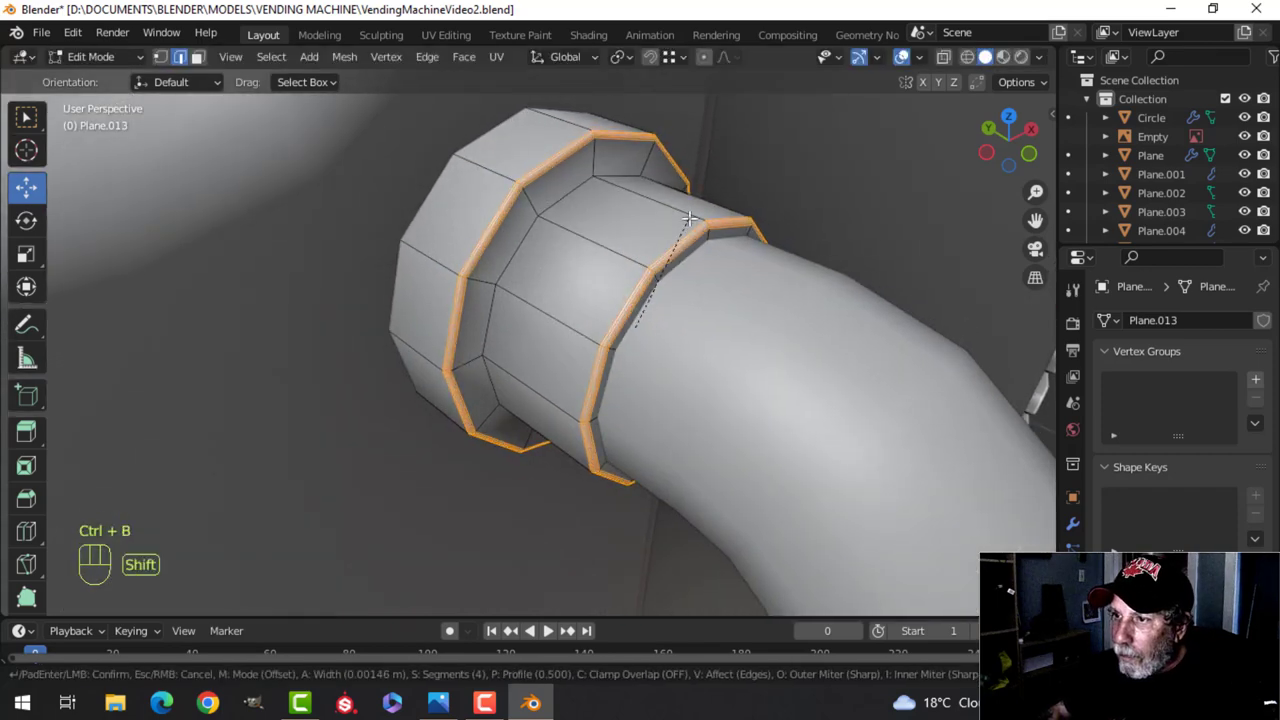
{"action": "left_click", "coordinate": [689, 218]}
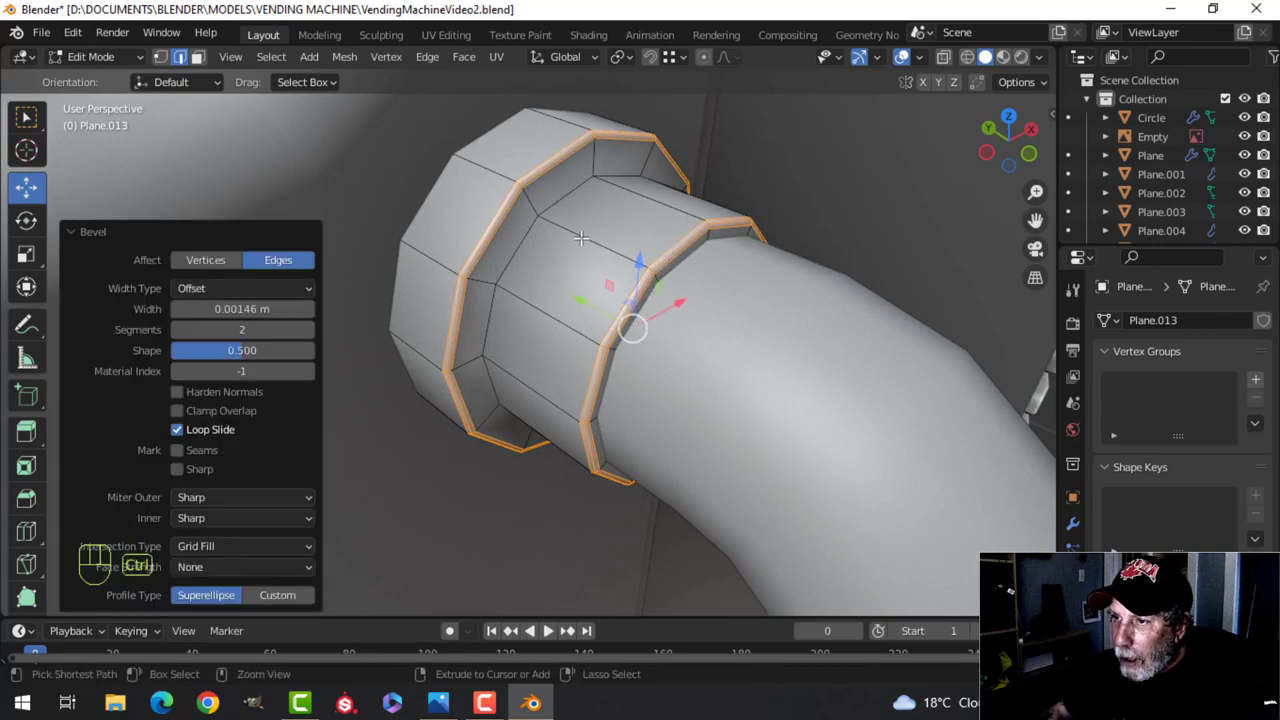
Add a supporting loop cut around the sleeve, slid close to the collar with a factor of 0.829
{"action": "key", "text": "ctrl+r"}
{"action": "left_click", "coordinate": [567, 226]}
{"action": "left_click", "coordinate": [548, 204]}
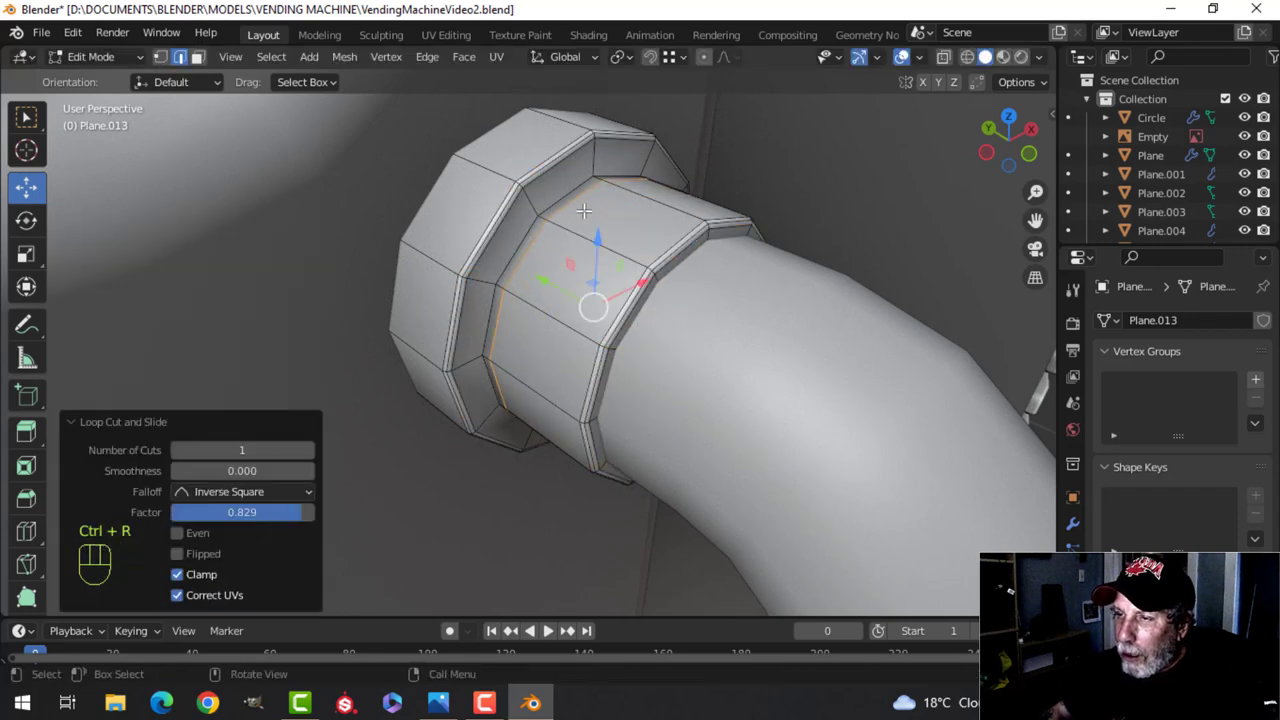
Add a level 1 Subdivision Surface to the handle's mounting collar and shade it smooth
{"action": "key", "text": "Tab"}
{"action": "key", "text": "ctrl+1"}
{"action": "right_click", "coordinate": [543, 190]}
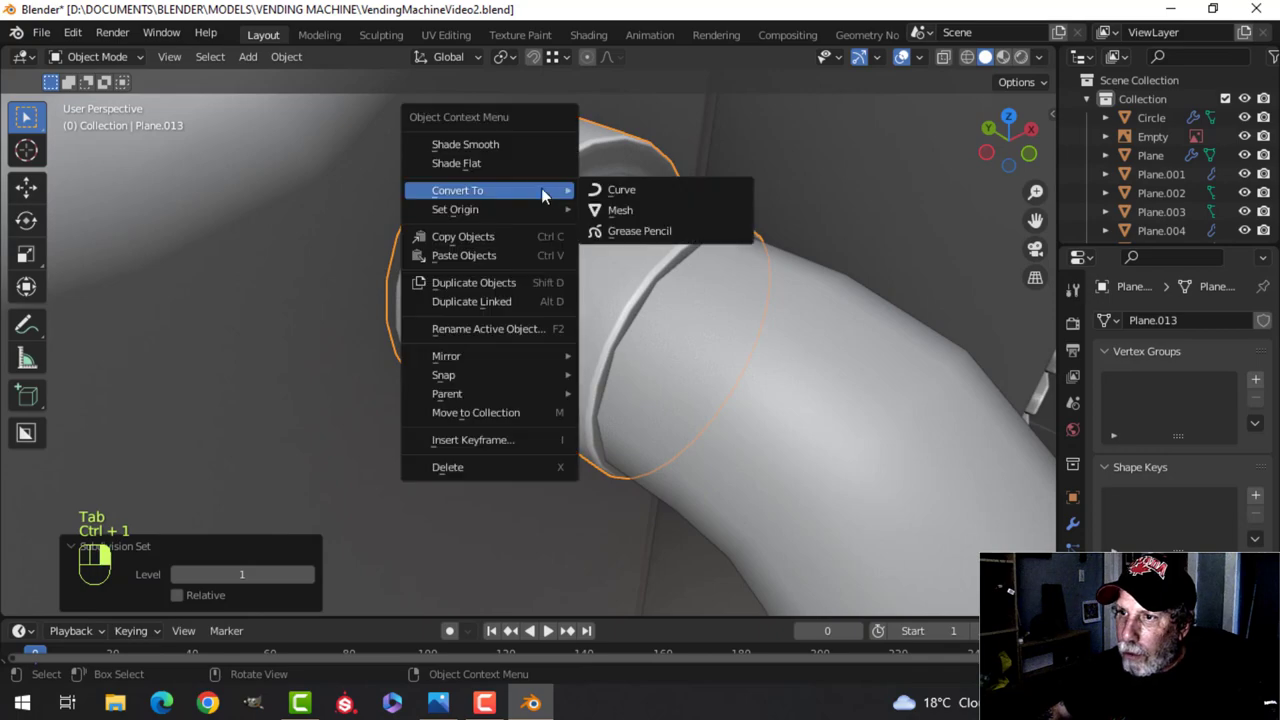
{"action": "left_click", "coordinate": [506, 148]}
{"action": "scroll", "coordinate": [557, 213], "scroll_direction": "down", "scroll_amount": 6}
{"action": "key", "text": "alt+a"}
Scale the whole collar mesh up to 1.182 and move it along Y toward the door
{"action": "middle_click_drag", "start_coordinate": [558, 214], "coordinate": [561, 192]}
{"action": "scroll", "coordinate": [555, 260], "scroll_direction": "down", "scroll_amount": 5}
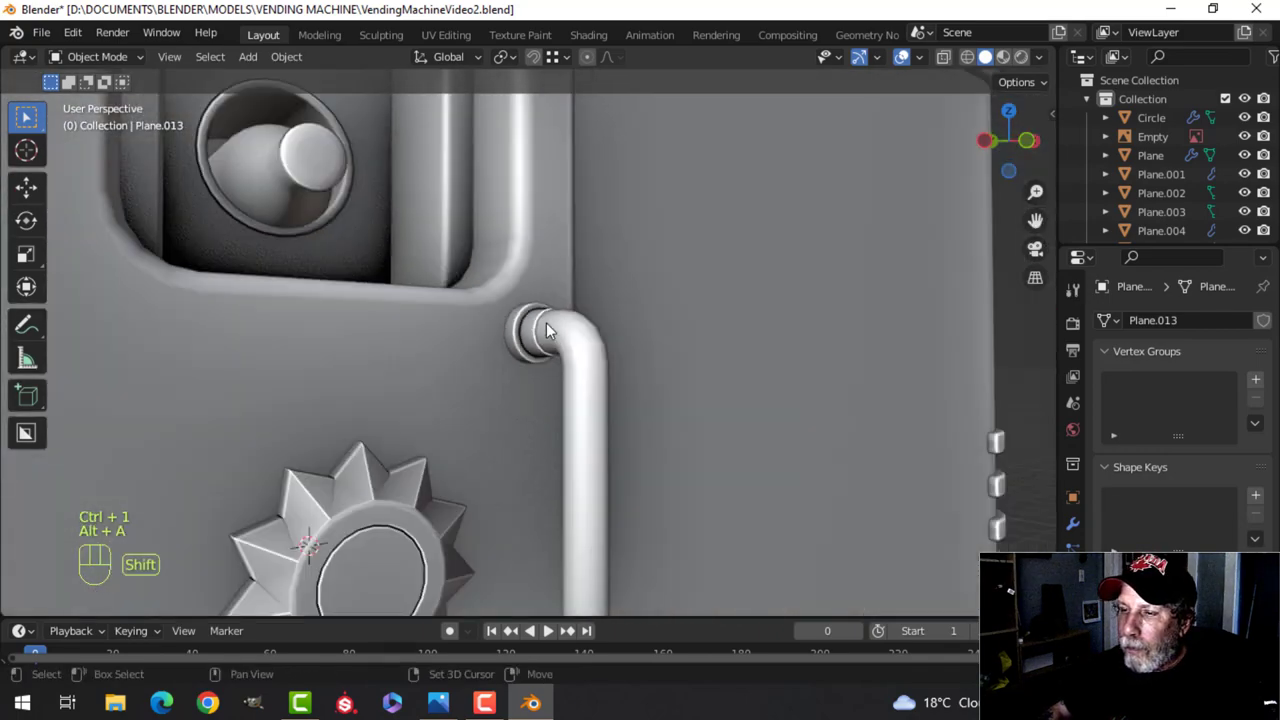
{"action": "middle_click_drag", "start_coordinate": [549, 329], "coordinate": [545, 235], "text": "shift"}
{"action": "middle_click_drag", "start_coordinate": [545, 235], "coordinate": [558, 288]}
{"action": "key", "text": "KP_1"}
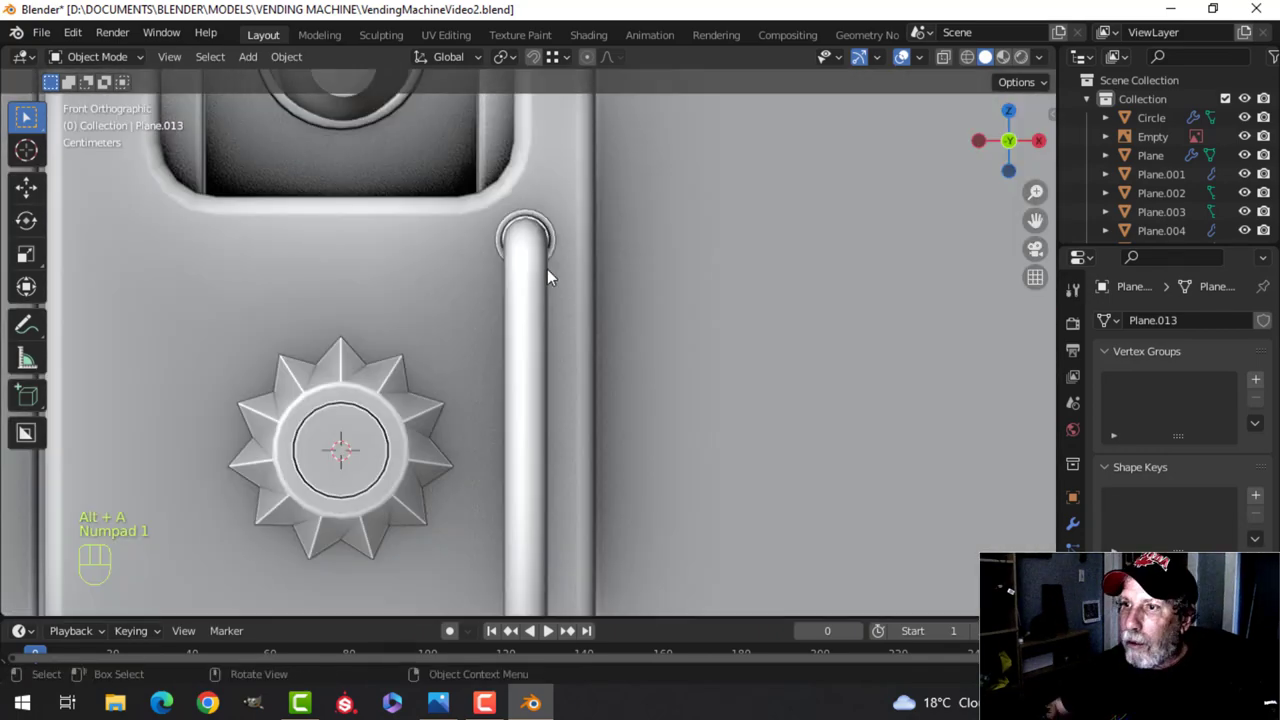
{"action": "scroll", "coordinate": [548, 348], "scroll_direction": "up", "scroll_amount": 5}
{"action": "mouse_move", "coordinate": [533, 350]}
{"action": "middle_mouse_down"}
{"action": "mouse_move", "coordinate": [511, 374]}
{"action": "mouse_move", "coordinate": [554, 354]}
{"action": "middle_mouse_up"}
{"action": "scroll", "coordinate": [554, 354], "scroll_direction": "up", "scroll_amount": 3}
{"action": "key", "text": "Tab"}
{"action": "key", "text": "a"}
{"action": "middle_click_drag", "start_coordinate": [661, 332], "coordinate": [596, 338]}
{"action": "key", "text": "s"}
{"action": "left_click", "coordinate": [657, 336]}
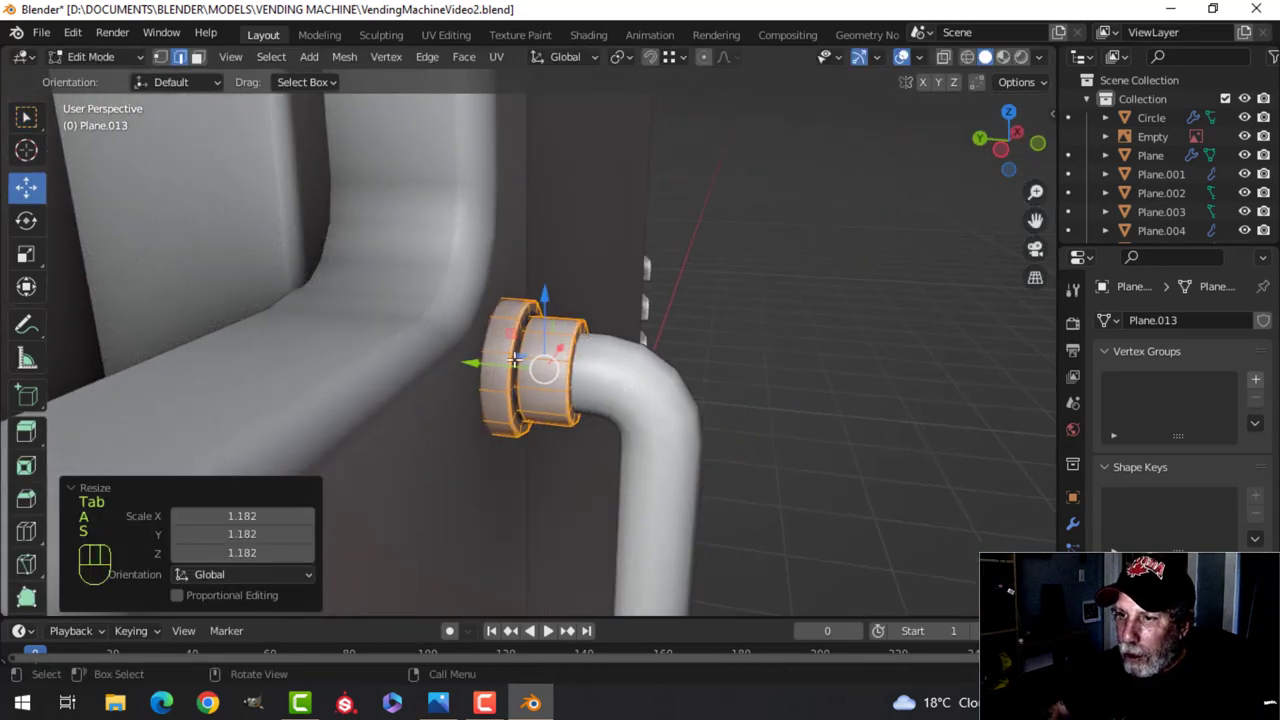
{"action": "left_click_drag", "start_coordinate": [472, 364], "coordinate": [457, 358]}
{"action": "key", "text": "Tab"}
{"action": "key", "text": "alt+a"}
Convert the door handle from a curve to a mesh
{"action": "scroll", "coordinate": [592, 346], "scroll_direction": "down", "scroll_amount": 5}
{"action": "mouse_move", "coordinate": [592, 346]}
{"action": "middle_mouse_down"}
{"action": "mouse_move", "coordinate": [621, 367]}
{"action": "mouse_move", "coordinate": [527, 357]}
{"action": "mouse_move", "coordinate": [527, 320]}
{"action": "mouse_move", "coordinate": [561, 315]}
{"action": "mouse_move", "coordinate": [596, 367]}
{"action": "middle_mouse_up"}
{"action": "scroll", "coordinate": [527, 357], "scroll_direction": "down", "scroll_amount": 4}
{"action": "scroll", "coordinate": [588, 345], "scroll_direction": "up", "scroll_amount": 4}
{"action": "left_click", "coordinate": [553, 367]}
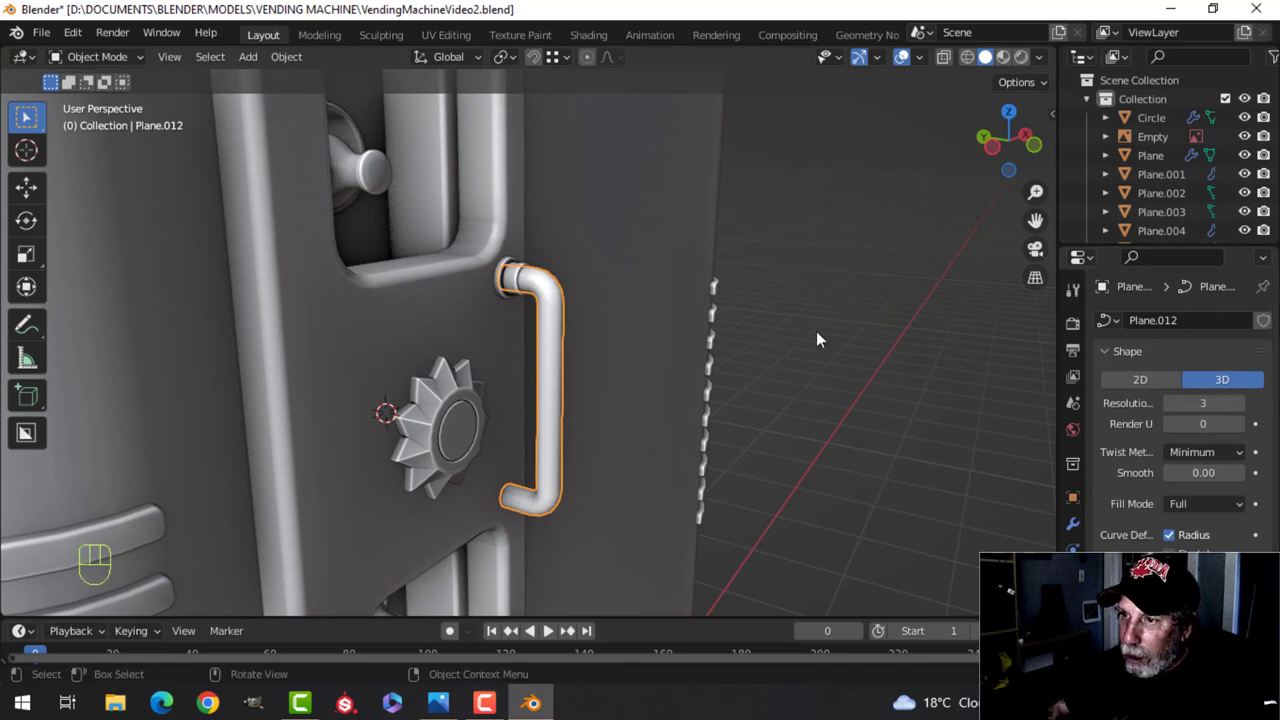
{"action": "right_click", "coordinate": [560, 339]}
{"action": "mouse_move", "coordinate": [511, 377]}
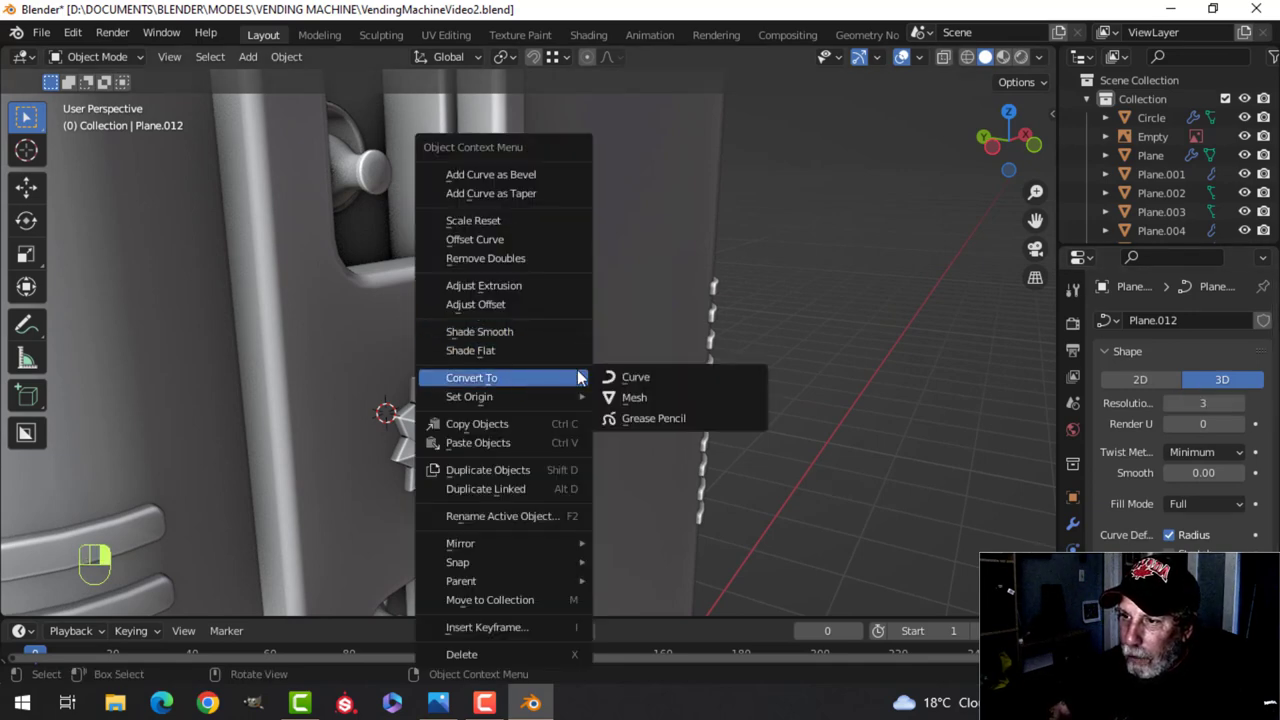
{"action": "left_click", "coordinate": [612, 398]}
Snap the 3D cursor to the handle mesh's centre and set the collar's origin to the 3D cursor
{"action": "key", "text": "Tab"}
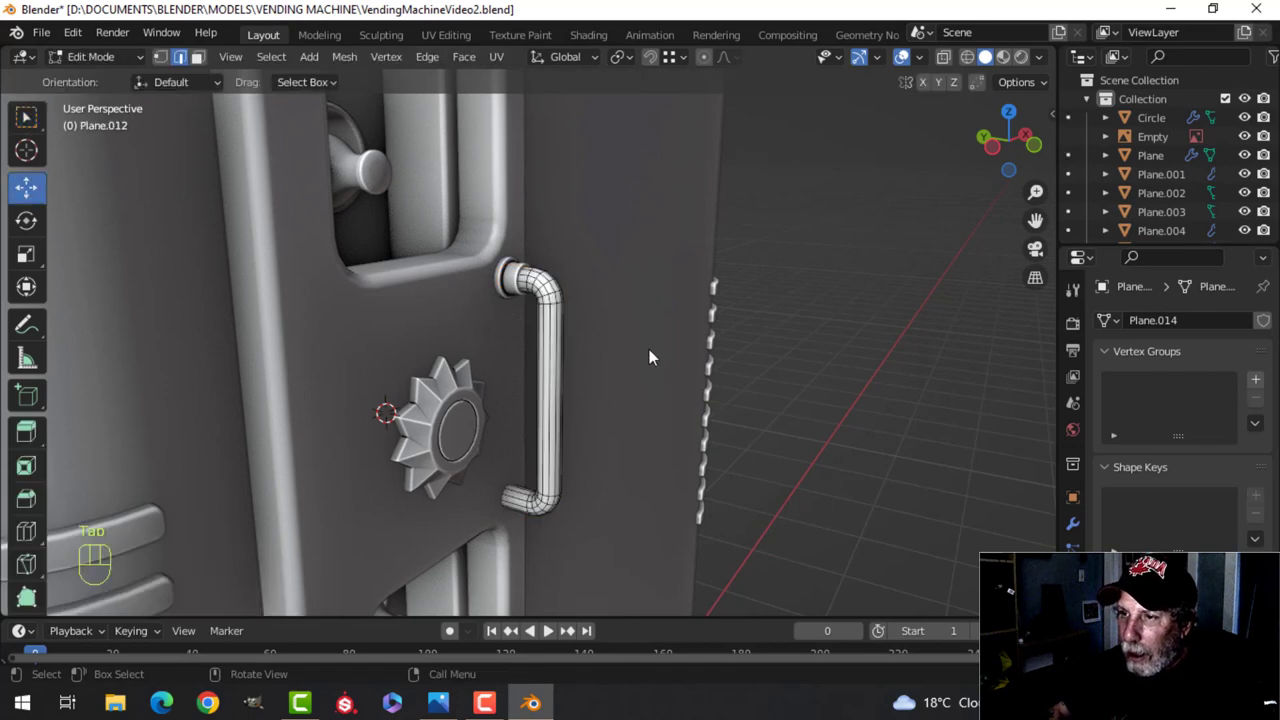
{"action": "key", "text": "a"}
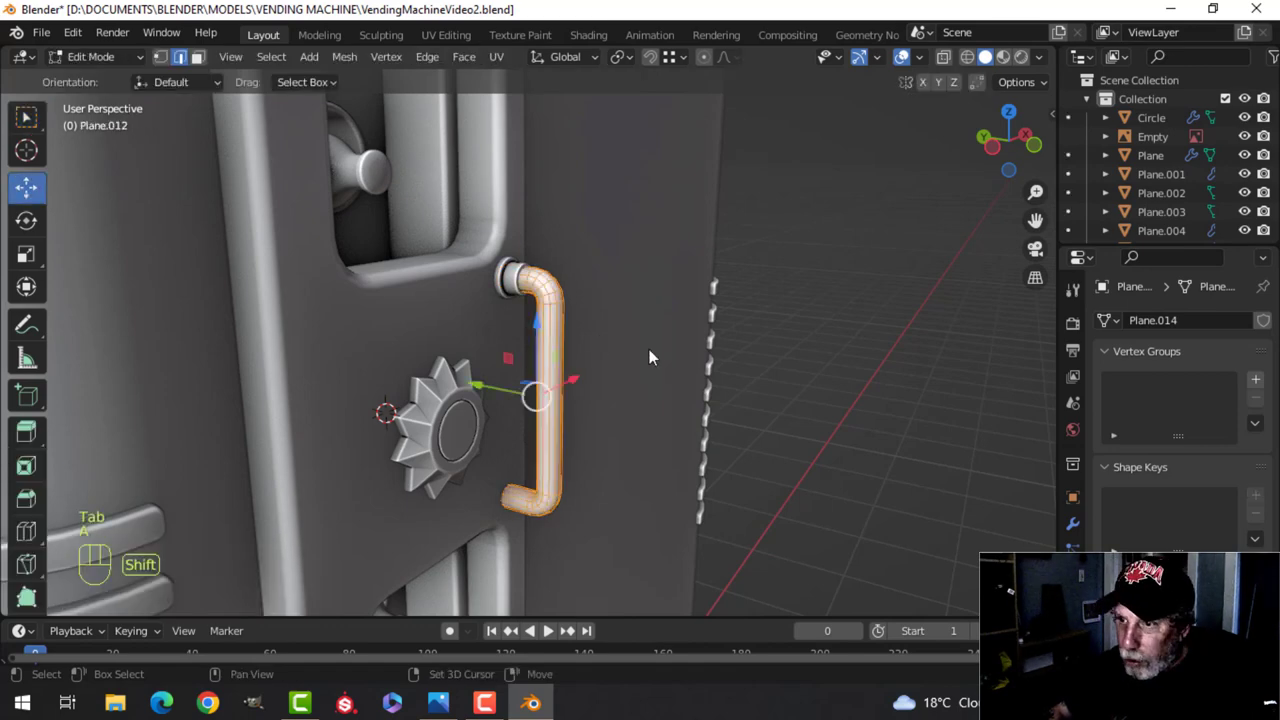
{"action": "key", "text": "shift+s"}
{"action": "left_click", "coordinate": [653, 460]}
{"action": "key", "text": "Tab"}
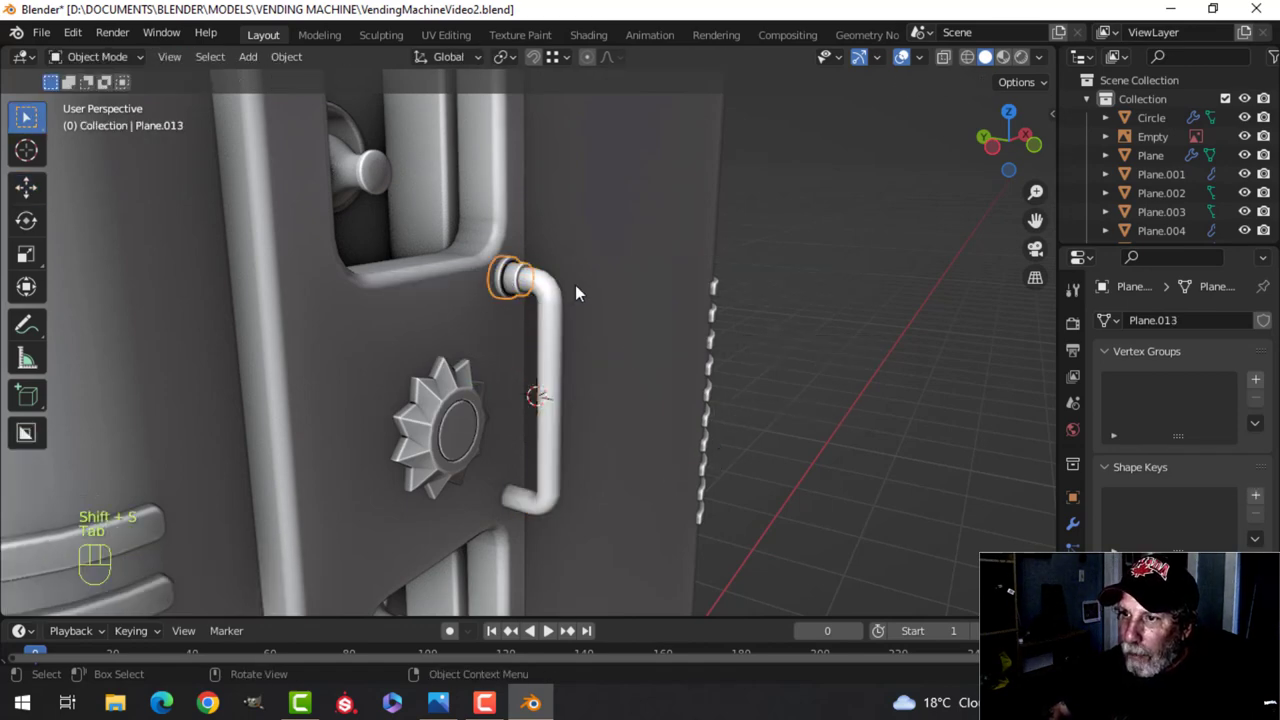
{"action": "left_click", "coordinate": [286, 56]}
{"action": "mouse_move", "coordinate": [390, 92]}
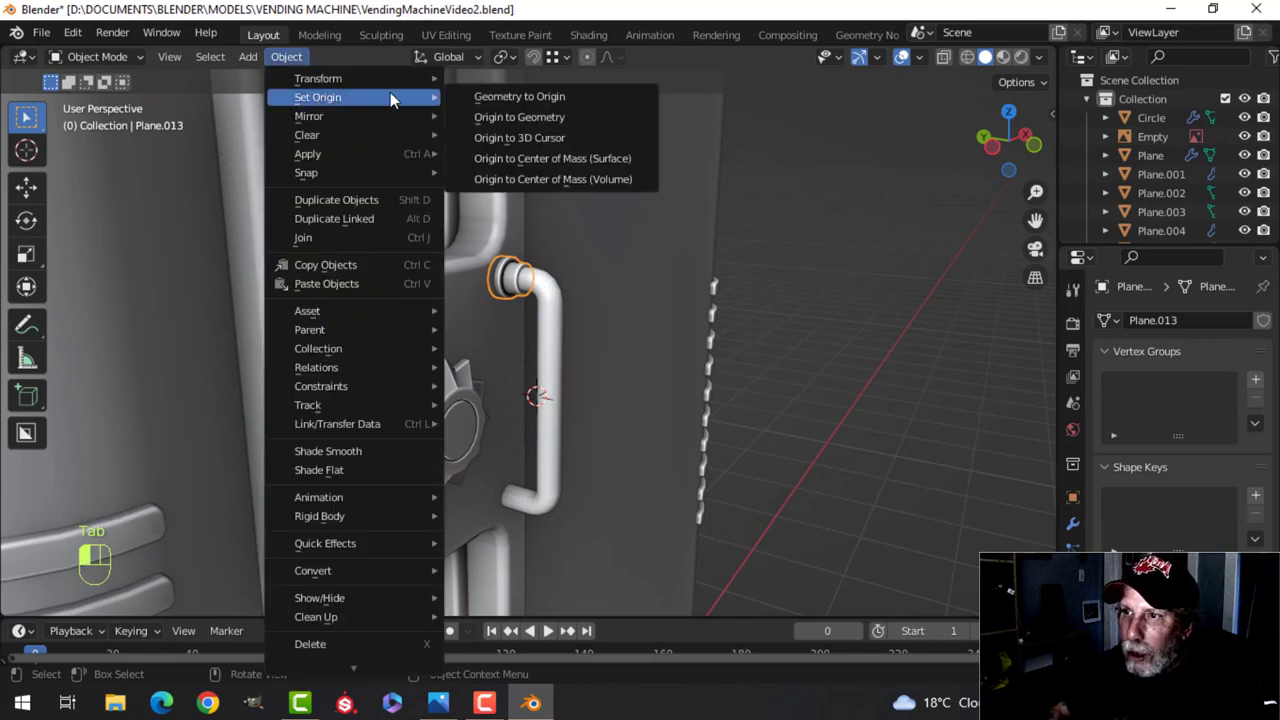
{"action": "left_click", "coordinate": [525, 135]}
Mirror the collar vertically onto the handle's lower end with a Mirror modifier and apply the modifier
{"action": "left_click", "coordinate": [1073, 527]}
{"action": "left_click", "coordinate": [1145, 322]}
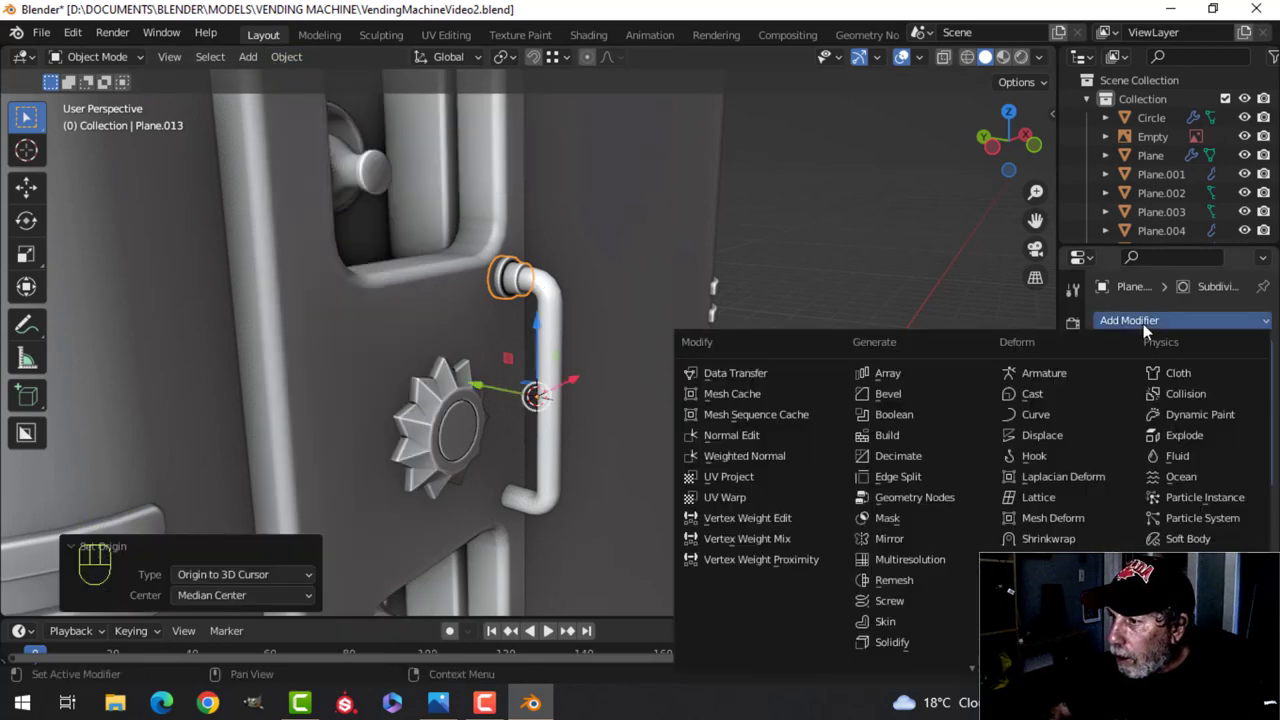
{"action": "left_click", "coordinate": [900, 539]}
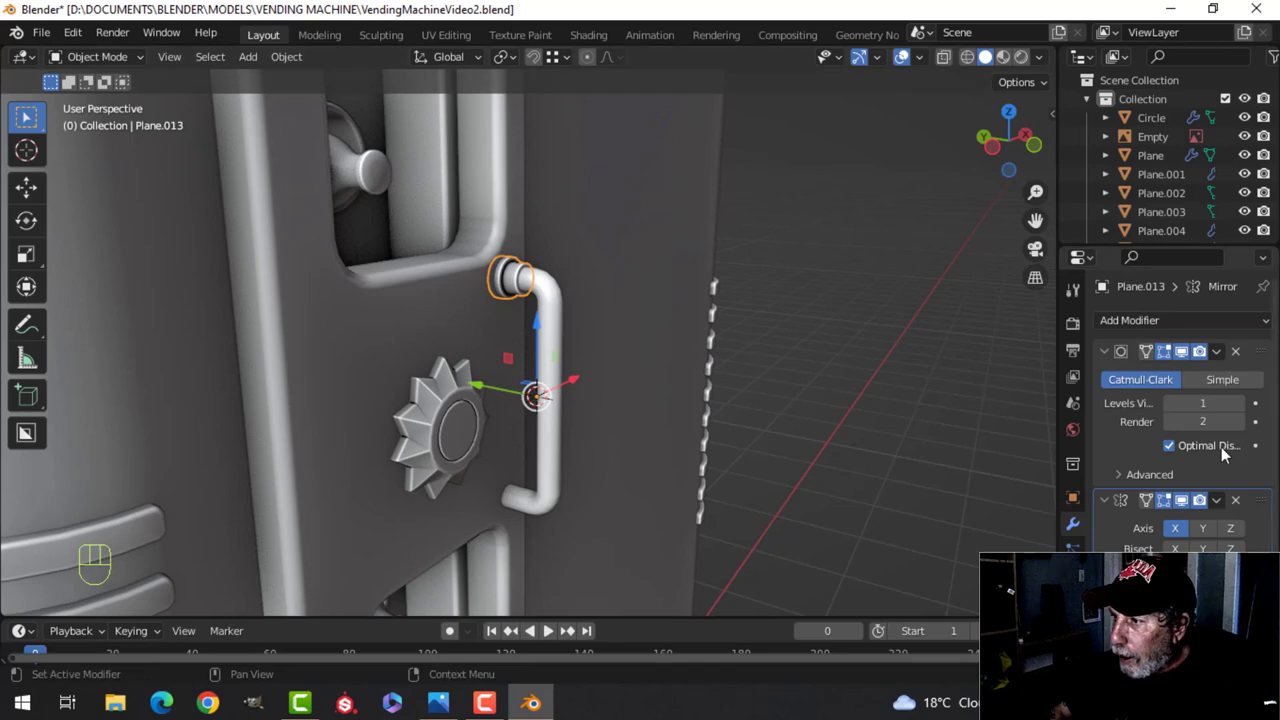
{"action": "left_click", "coordinate": [1216, 500]}
{"action": "left_click", "coordinate": [1150, 523]}
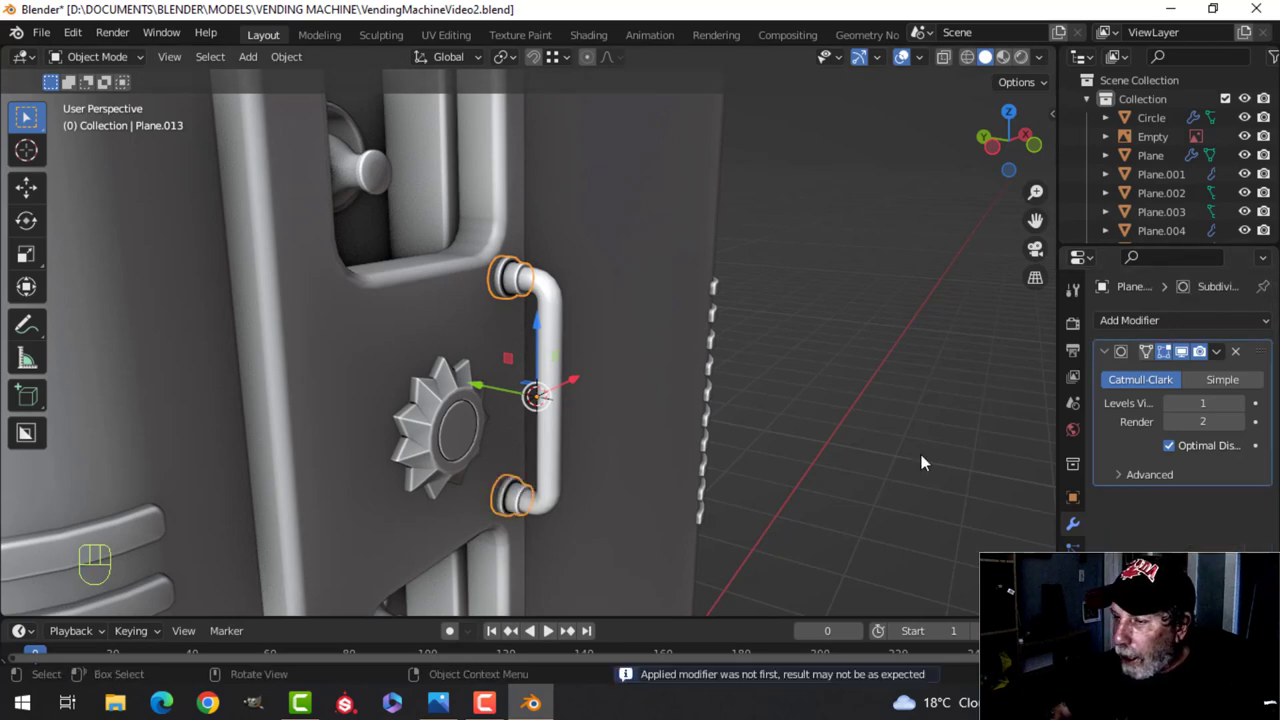
Join both collars with the handle and add a level 1 Subdivision Surface to the combined object
{"action": "left_click", "coordinate": [558, 318]}
{"action": "key", "text": "ctrl+j"}
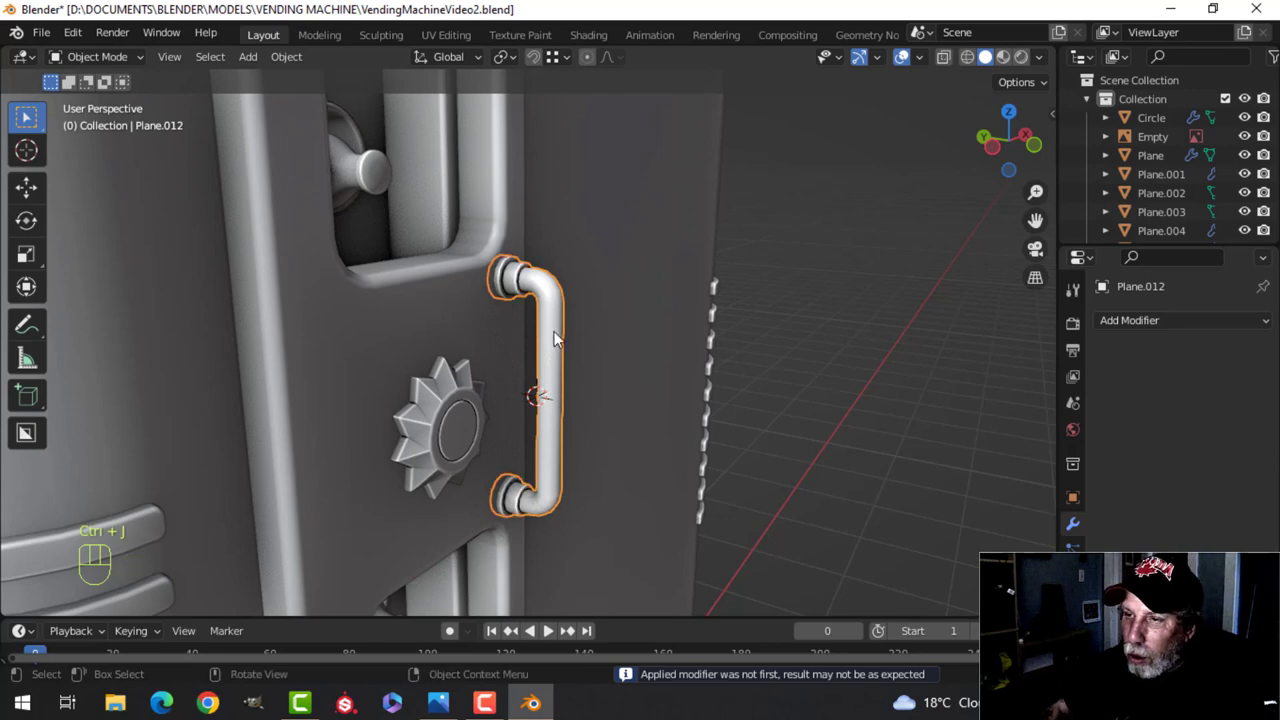
{"action": "key", "text": "ctrl+1"}
{"action": "key", "text": "alt+a"}
{"action": "middle_click_drag", "start_coordinate": [570, 332], "coordinate": [565, 343]}
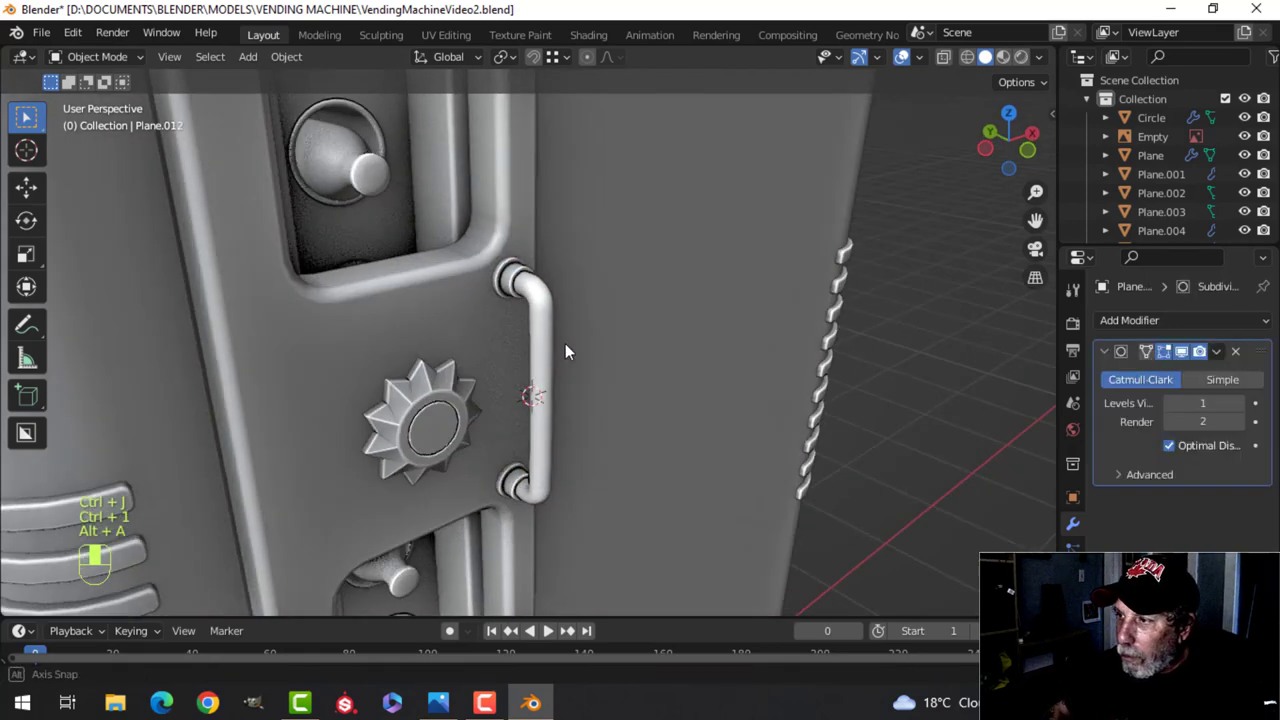
Merge overlapping vertices by distance across the whole joined handle mesh
{"action": "scroll", "coordinate": [566, 342], "scroll_direction": "up", "scroll_amount": 4}
{"action": "key", "text": "Tab"}
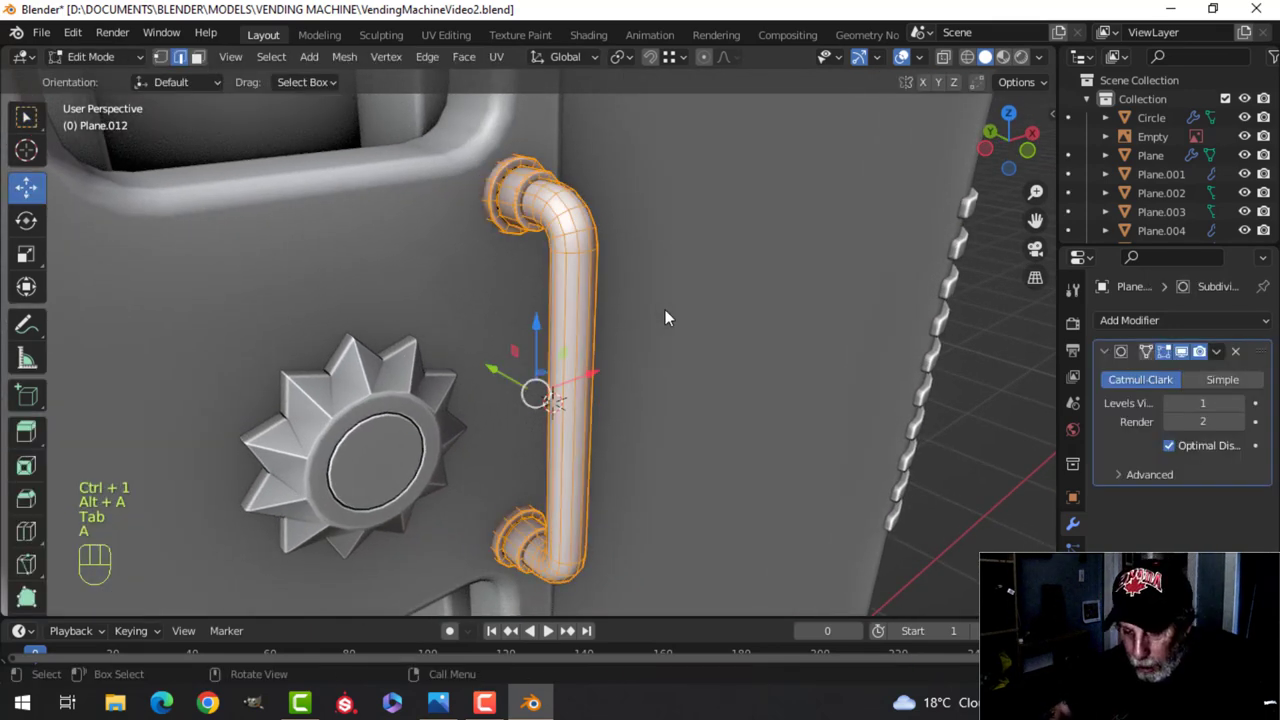
{"action": "key", "text": "m"}
{"action": "left_click", "coordinate": [665, 309]}
{"action": "key", "text": "alt+a"}
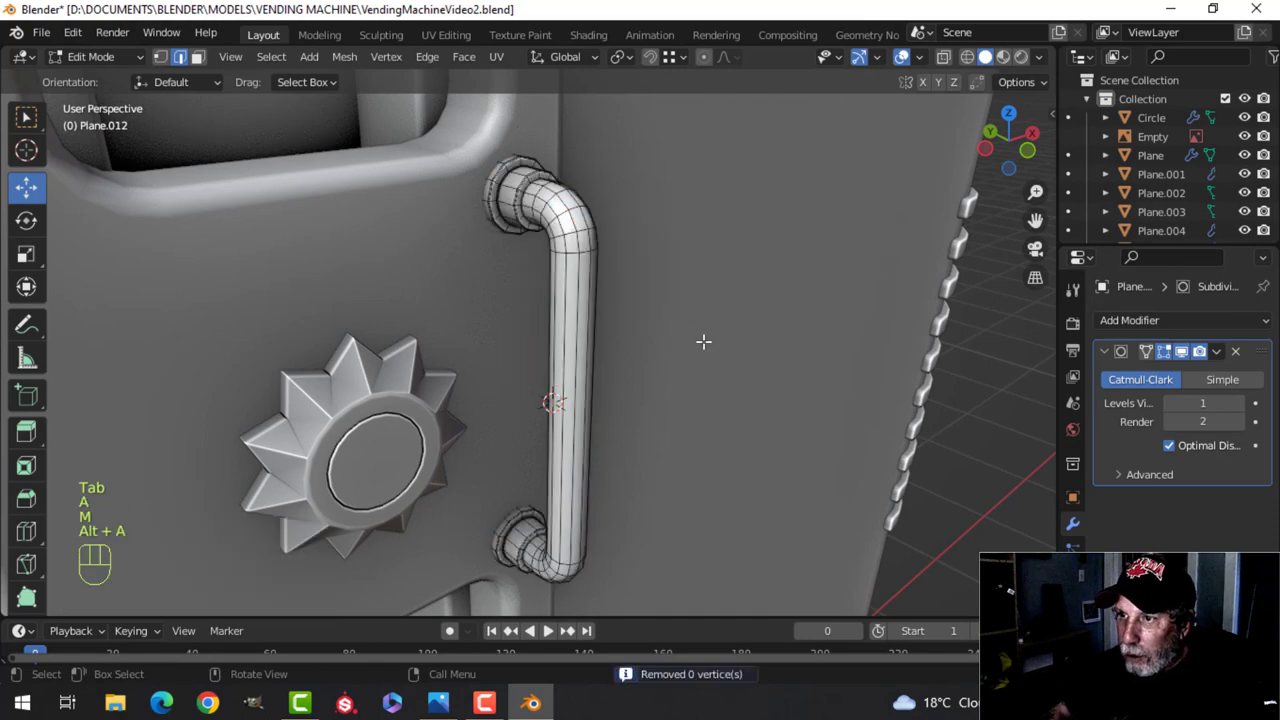
{"action": "key", "text": "Tab"}
{"action": "scroll", "coordinate": [703, 342], "scroll_direction": "down", "scroll_amount": 5}
{"action": "key", "text": "alt+a"}
Snap the 3D cursor to the front end edge of the trim band beside the button panel
{"action": "middle_click_drag", "start_coordinate": [703, 342], "coordinate": [557, 294]}
{"action": "scroll", "coordinate": [555, 350], "scroll_direction": "down", "scroll_amount": 3}
{"action": "middle_click_drag", "start_coordinate": [557, 294], "coordinate": [598, 260]}
{"action": "scroll", "coordinate": [598, 260], "scroll_direction": "down", "scroll_amount": 8}
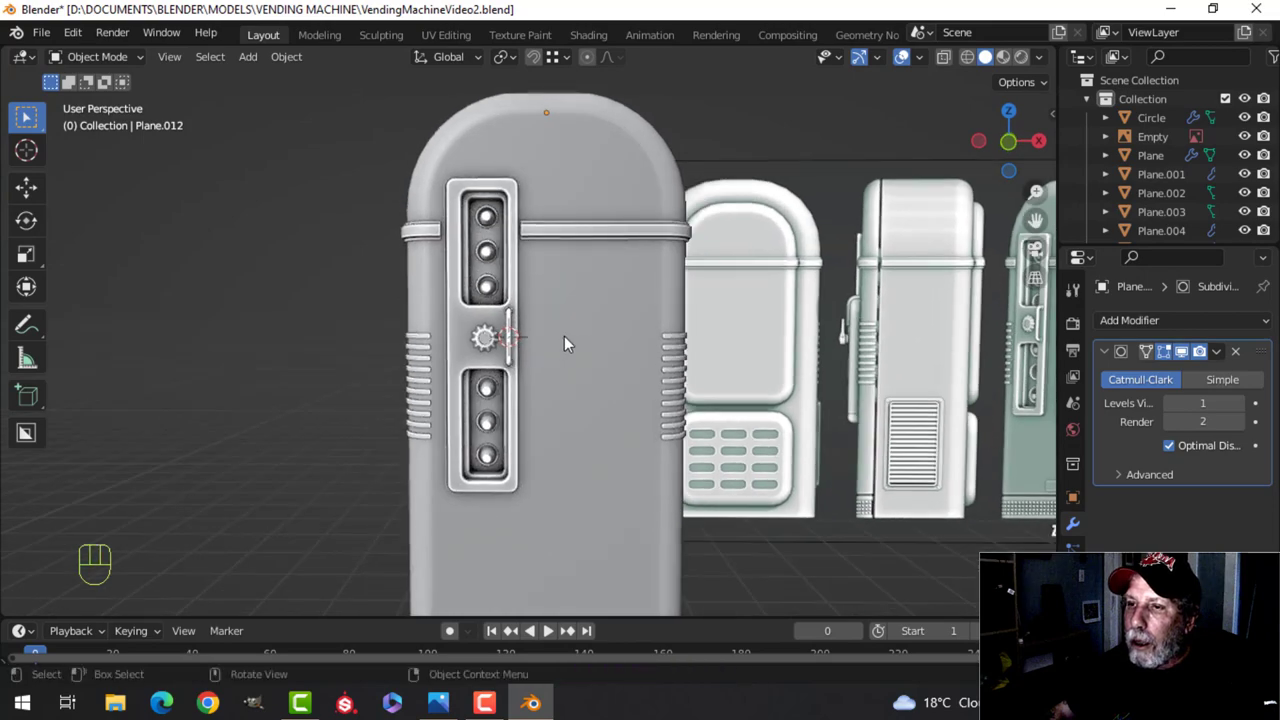
{"action": "scroll", "coordinate": [564, 336], "scroll_direction": "up", "scroll_amount": 3}
{"action": "middle_click_drag", "start_coordinate": [522, 320], "coordinate": [480, 370], "text": "shift"}
{"action": "scroll", "coordinate": [584, 350], "scroll_direction": "up", "scroll_amount": 3}
{"action": "scroll", "coordinate": [567, 431], "scroll_direction": "up", "scroll_amount": 3}
{"action": "middle_click_drag", "start_coordinate": [475, 335], "coordinate": [532, 407], "text": "shift"}
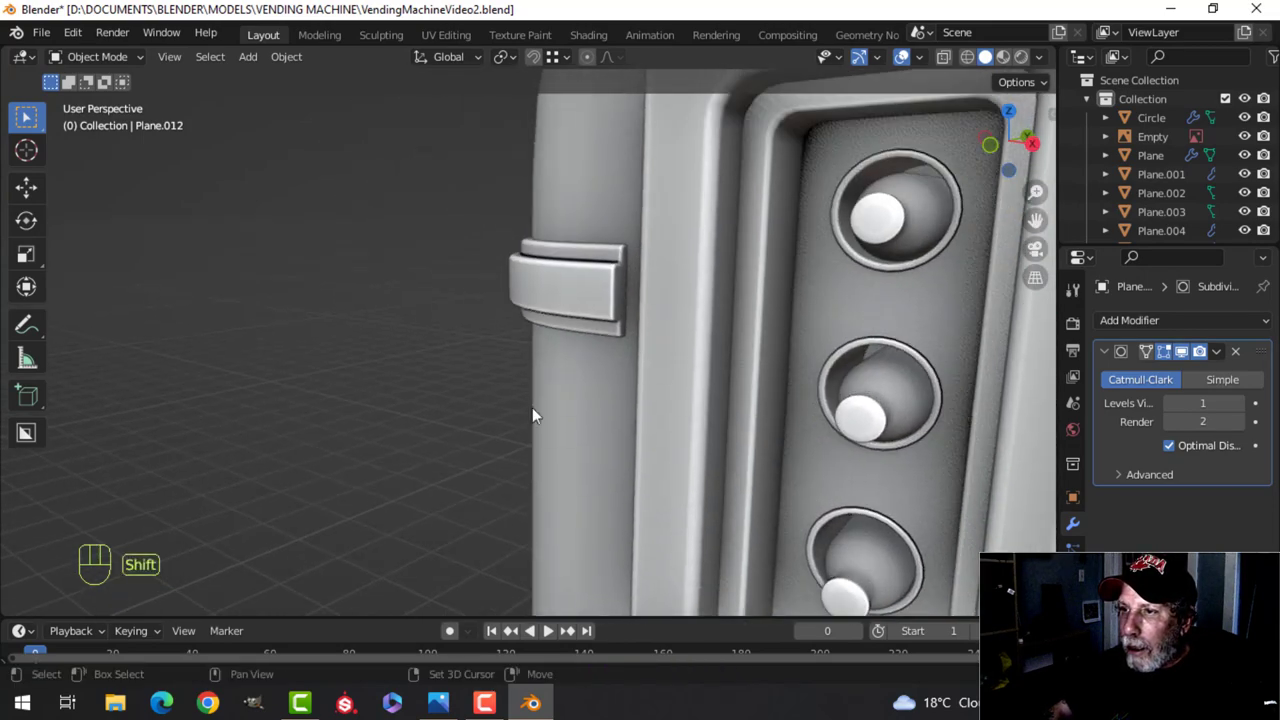
{"action": "left_click", "coordinate": [613, 268]}
{"action": "key", "text": "Tab"}
{"action": "scroll", "coordinate": [640, 305], "scroll_direction": "up", "scroll_amount": 3}
{"action": "middle_click_drag", "start_coordinate": [662, 270], "coordinate": [662, 314], "text": "shift"}
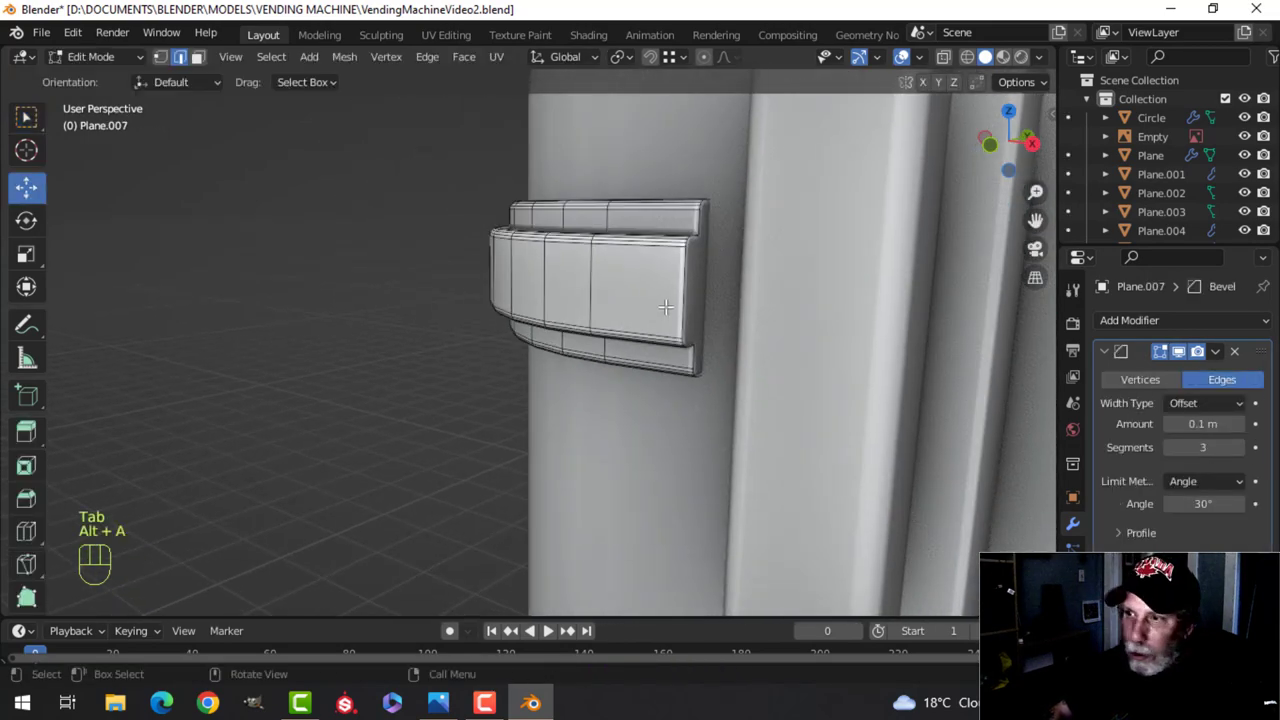
{"action": "key", "text": "shift+s"}
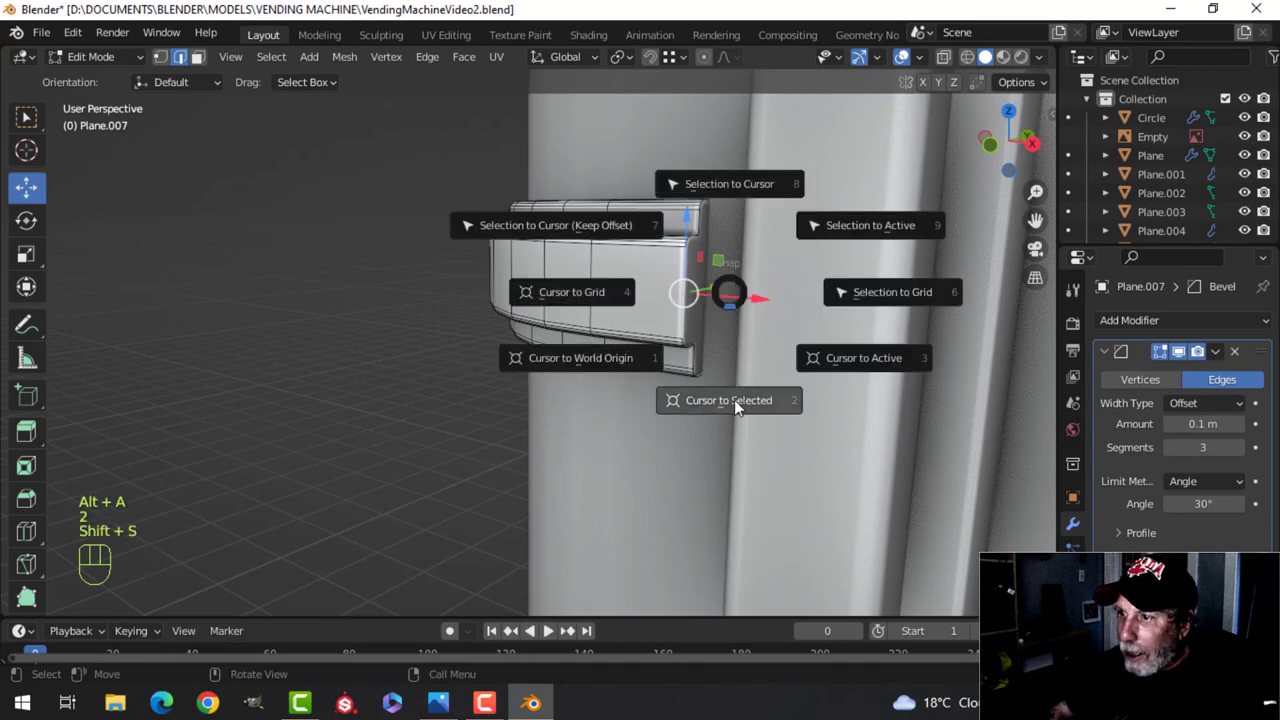
{"action": "left_click", "coordinate": [731, 400]}
{"action": "key", "text": "Tab"}
Add a cylinder with 18 vertices at the 3D cursor
{"action": "key", "text": "KP_1"}
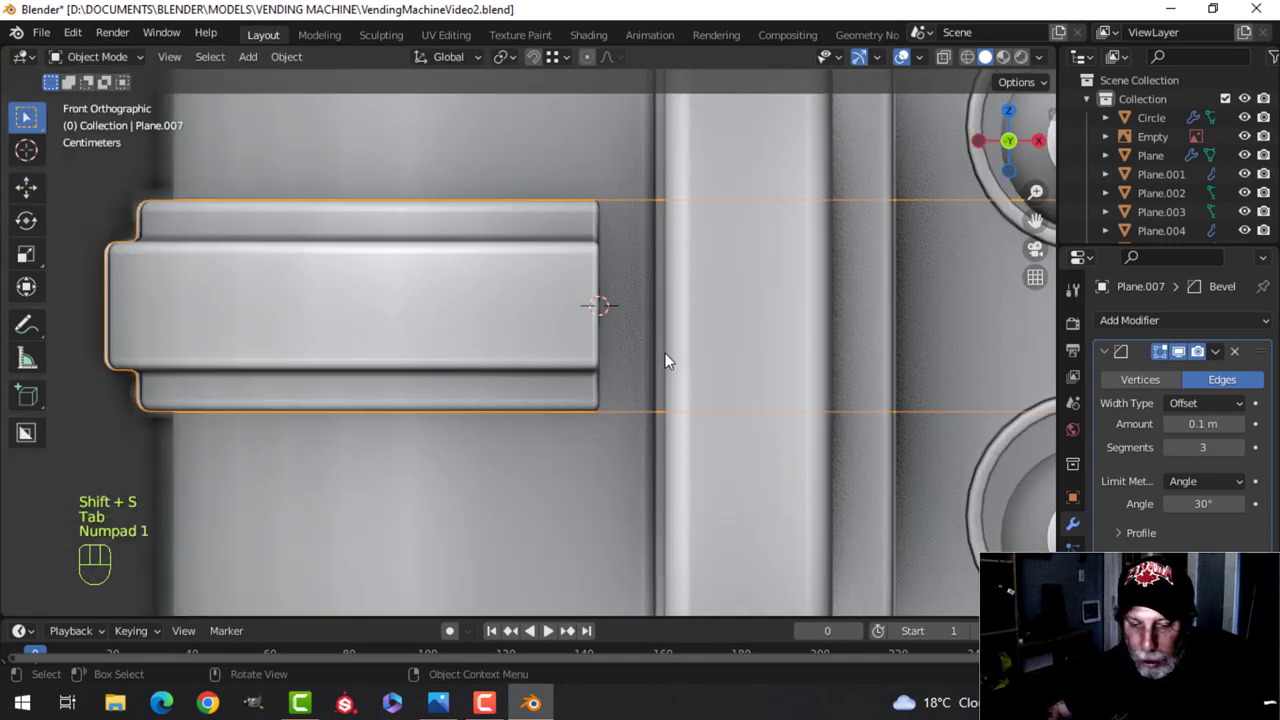
{"action": "key", "text": "shift+a"}
{"action": "mouse_move", "coordinate": [608, 278]}
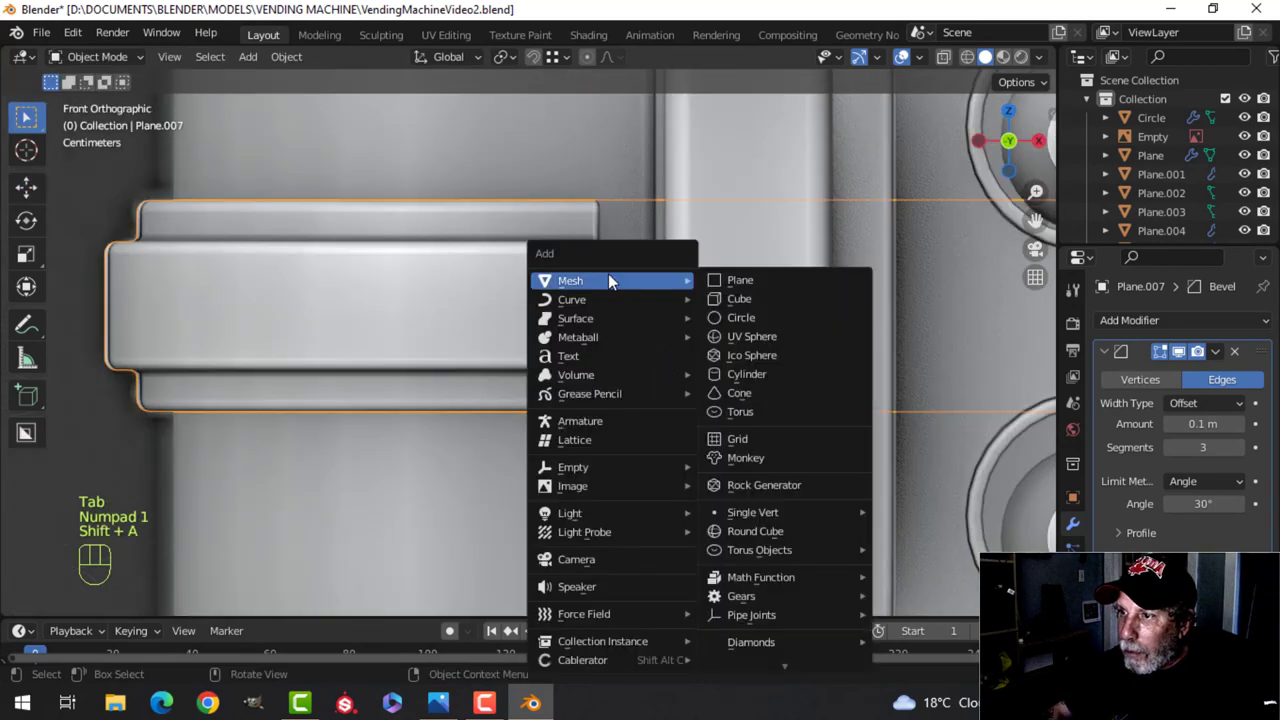
{"action": "left_click", "coordinate": [741, 374]}
{"action": "type", "text": "1"}
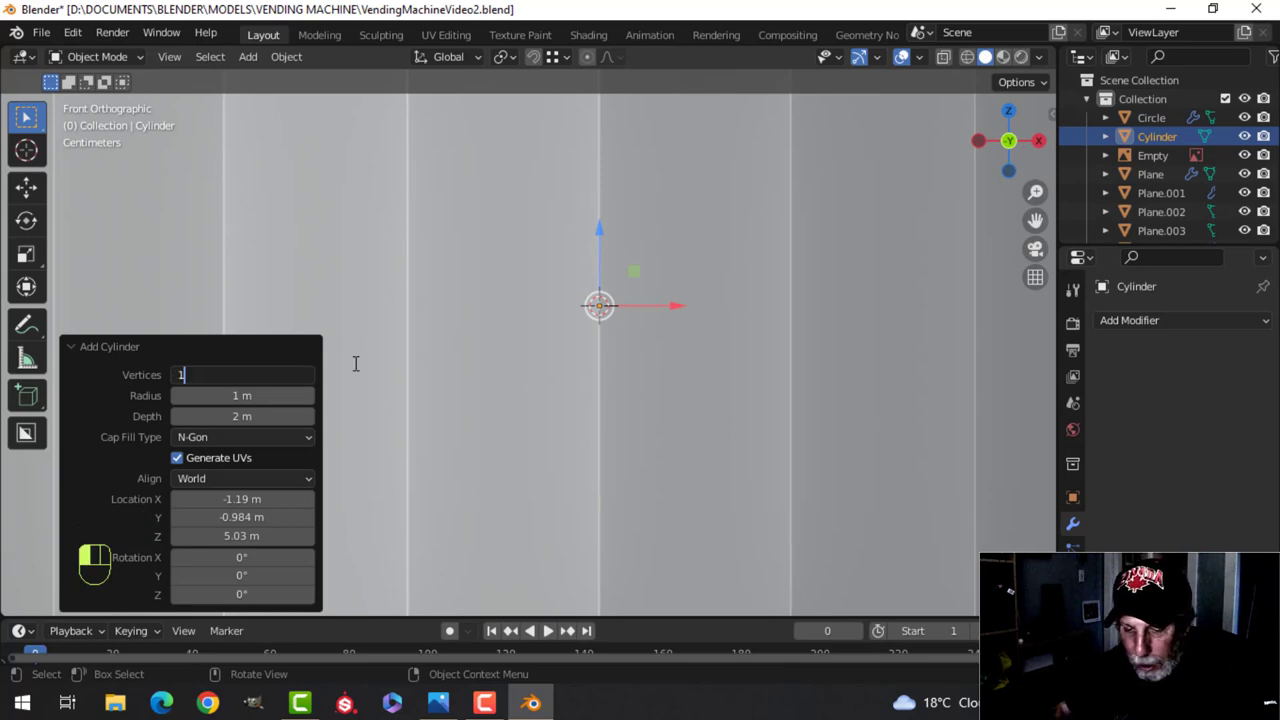
{"action": "type", "text": "8"}
{"action": "key", "text": "Return"}
Scale the cylinder's mesh down to 0.044
{"action": "key", "text": "Tab"}
{"action": "key", "text": "s"}
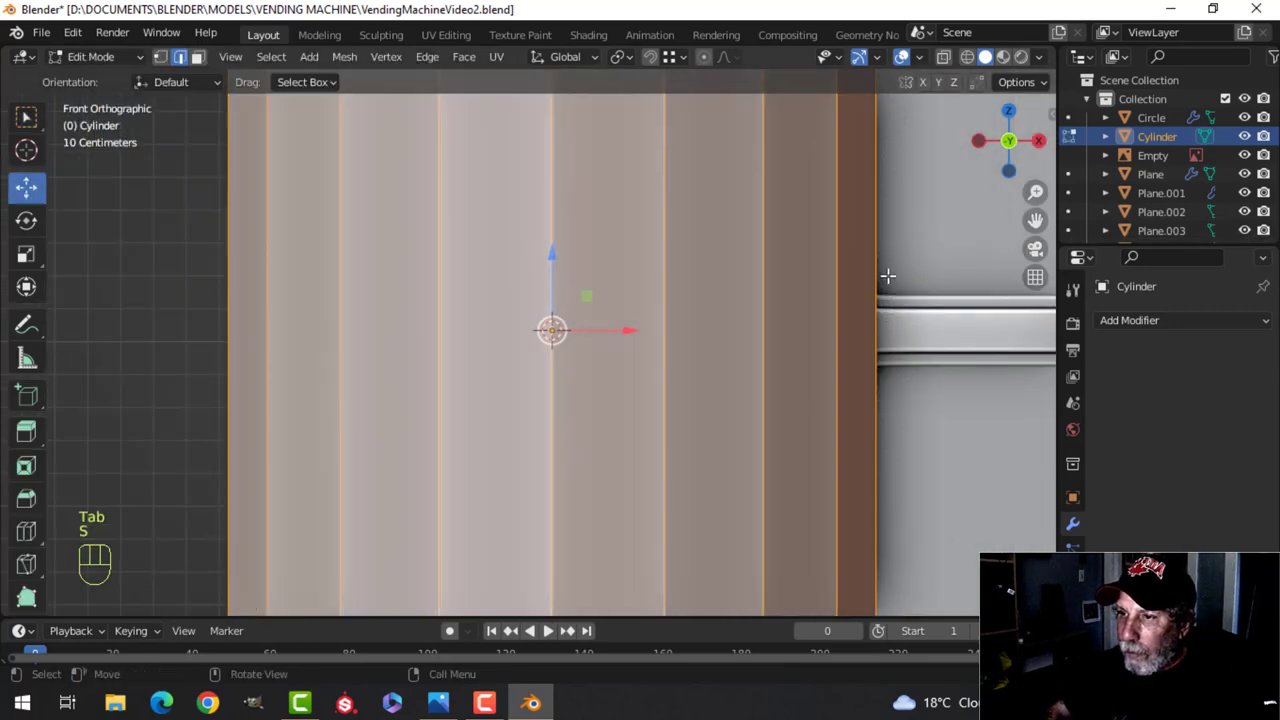
{"action": "scroll", "coordinate": [859, 278], "scroll_direction": "down", "scroll_amount": 4}
{"action": "key", "text": "s"}
{"action": "left_click", "coordinate": [565, 328]}
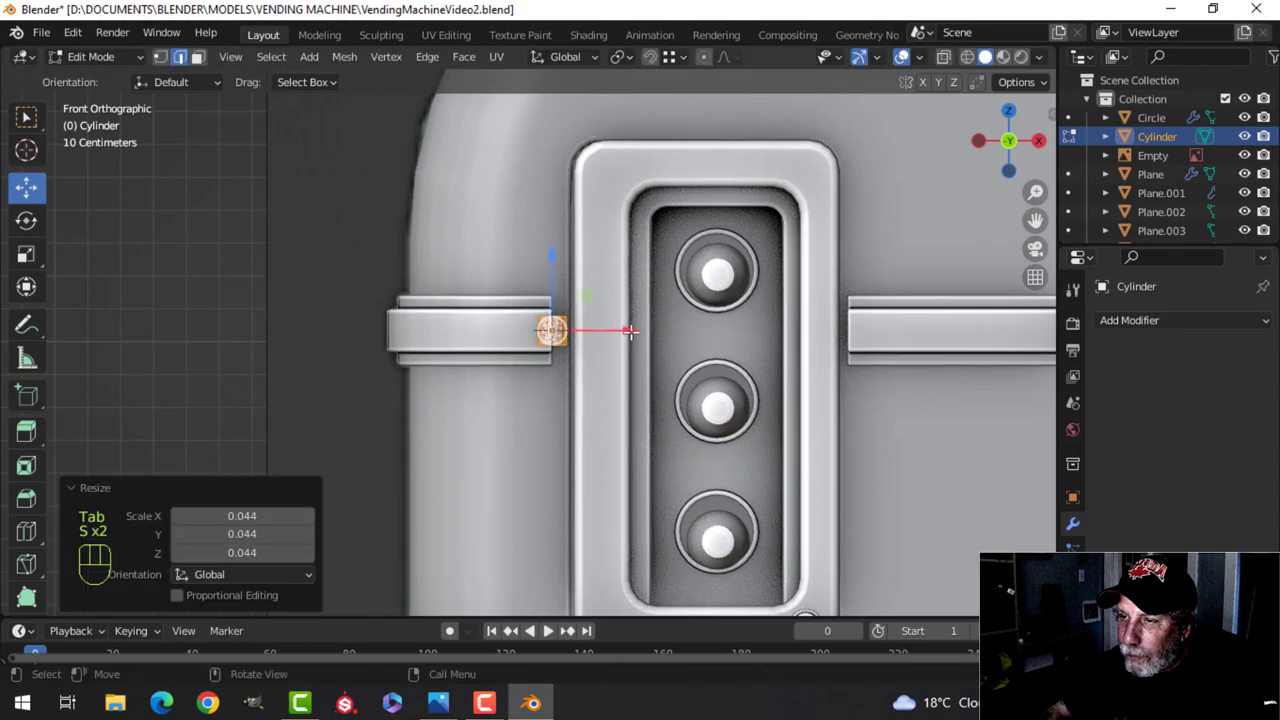
Shrink the cylinder further, move it along X into the gap between trim band and button panel, and fit it with a 0.906 scale
{"action": "scroll", "coordinate": [565, 328], "scroll_direction": "up", "scroll_amount": 3}
{"action": "key", "text": "s"}
{"action": "left_click", "coordinate": [622, 326]}
{"action": "left_click_drag", "start_coordinate": [636, 322], "coordinate": [660, 318]}
{"action": "key", "text": "s"}
{"action": "left_click", "coordinate": [663, 320]}
Move the cylinder 0.03045 m along Y and stretch it along Z by 6.407 into a hinge pin
{"action": "middle_click_drag", "start_coordinate": [663, 320], "coordinate": [519, 405]}
{"action": "scroll", "coordinate": [519, 405], "scroll_direction": "up", "scroll_amount": 1}
{"action": "left_click_drag", "start_coordinate": [535, 362], "coordinate": [517, 326]}
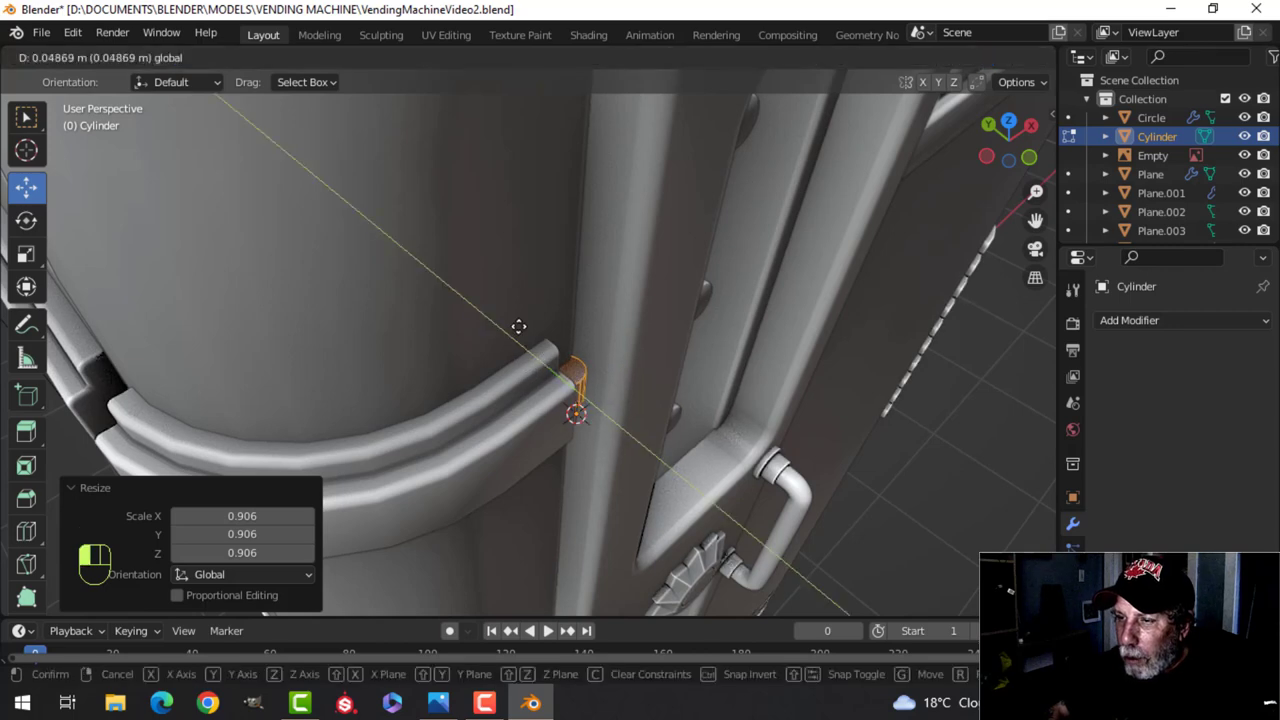
{"action": "left_click", "coordinate": [526, 335]}
{"action": "middle_click_drag", "start_coordinate": [526, 335], "coordinate": [600, 371]}
{"action": "key", "text": "s"}
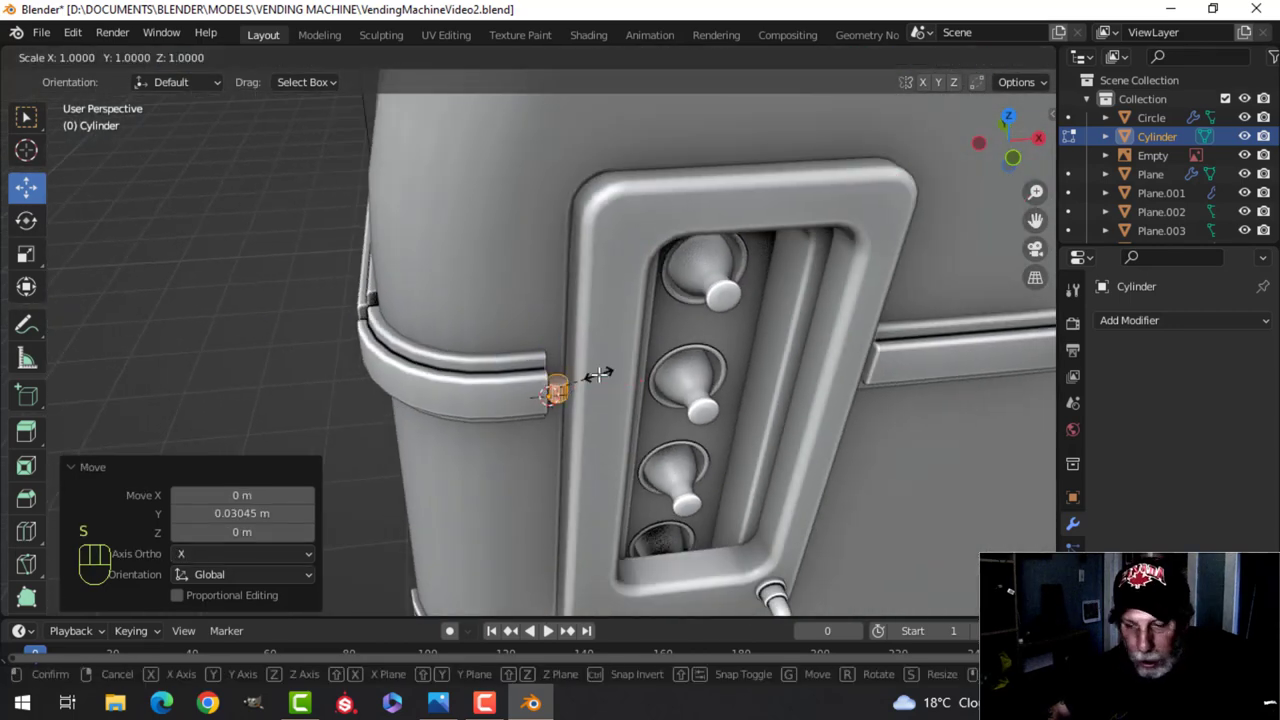
{"action": "key", "text": "z"}
{"action": "left_click", "coordinate": [740, 582]}
Compare the pin with the reference image in wireframe and scale the whole pin up by about 1.04
{"action": "key", "text": "KP_1"}
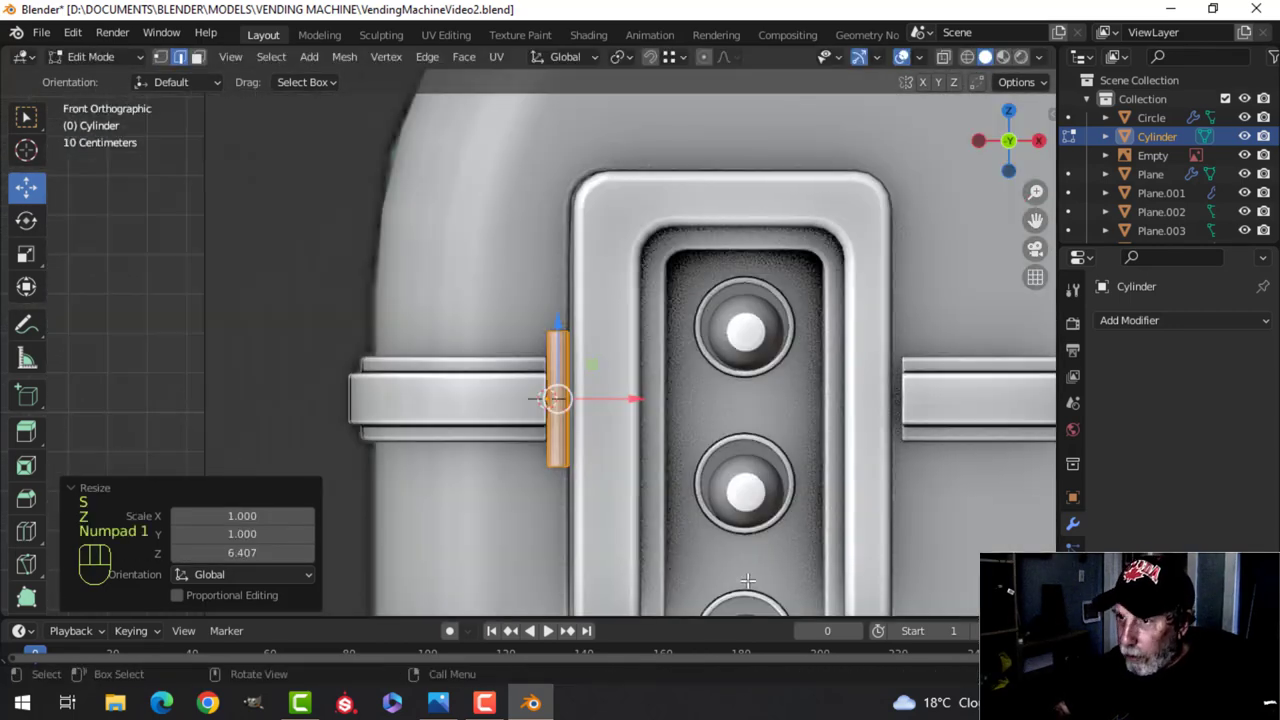
{"action": "key", "text": "z"}
{"action": "left_click", "coordinate": [601, 543]}
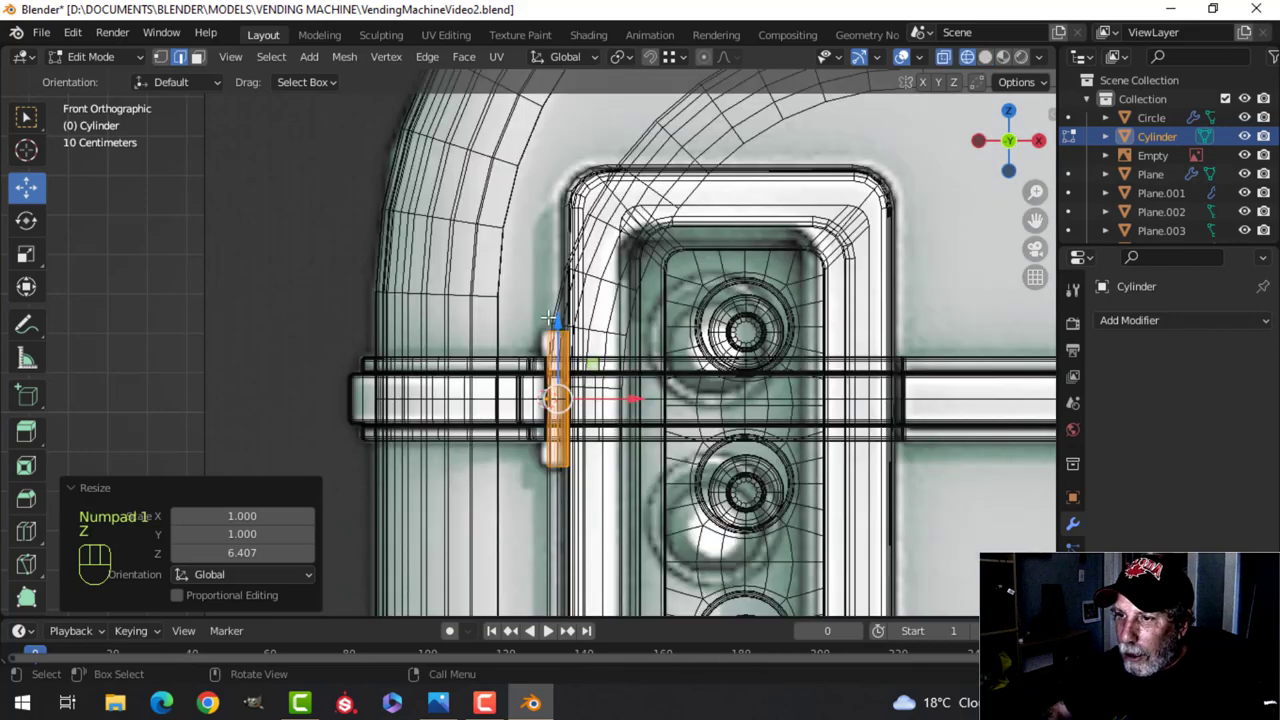
{"action": "key", "text": "z"}
{"action": "left_click", "coordinate": [768, 445]}
{"action": "mouse_move", "coordinate": [562, 418]}
{"action": "middle_mouse_down"}
{"action": "mouse_move", "coordinate": [648, 458]}
{"action": "mouse_move", "coordinate": [624, 467]}
{"action": "mouse_move", "coordinate": [665, 467]}
{"action": "middle_mouse_up"}
{"action": "key", "text": "alt+a"}
{"action": "key", "text": "s"}
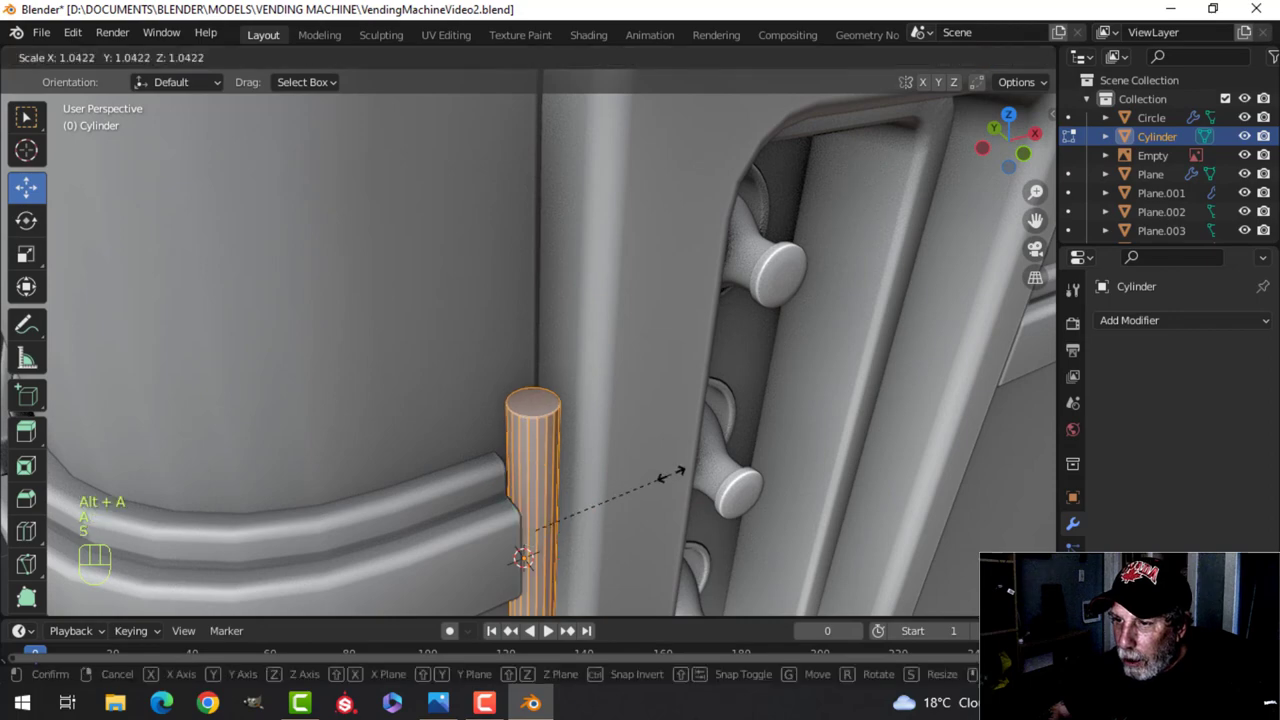
{"action": "left_click", "coordinate": [674, 470]}
{"action": "key", "text": "alt+a"}
Bevel the pin's top and bottom cap faces with a 0.0186 m width and 4 segments
{"action": "scroll", "coordinate": [614, 477], "scroll_direction": "down", "scroll_amount": 3}
{"action": "scroll", "coordinate": [624, 457], "scroll_direction": "up", "scroll_amount": 3}
{"action": "key", "text": "3"}
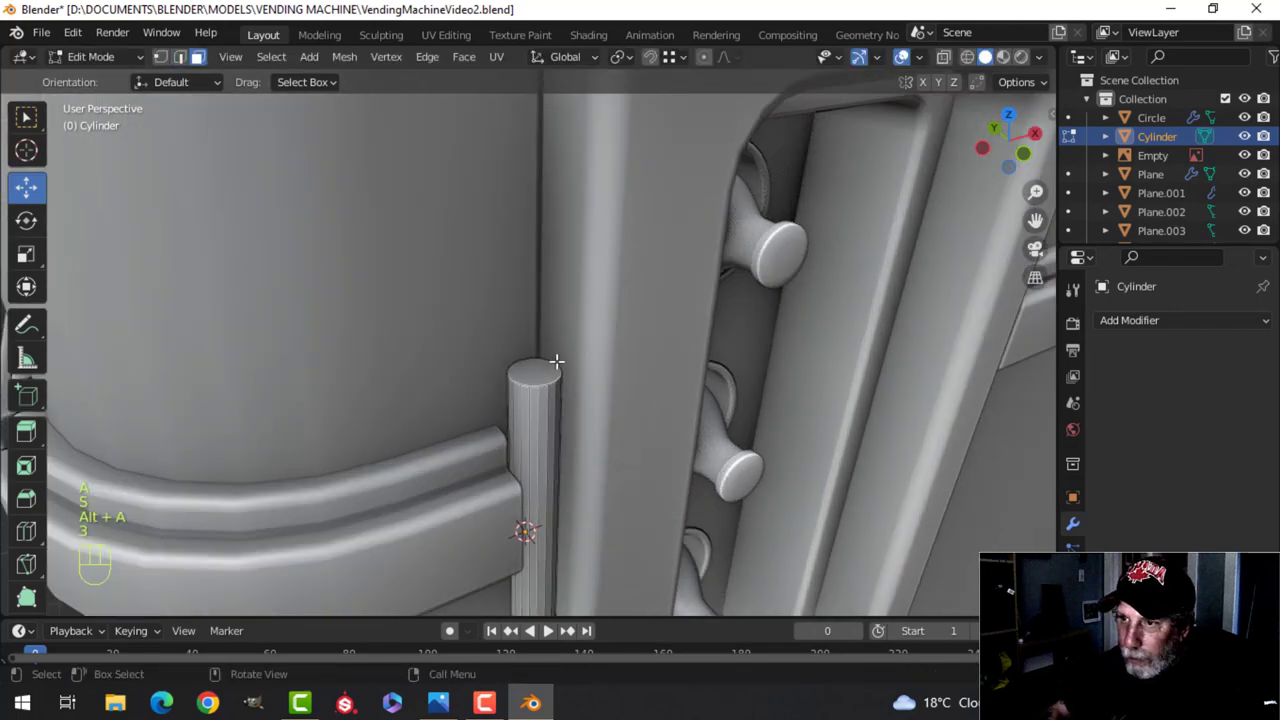
{"action": "middle_click_drag", "start_coordinate": [607, 448], "coordinate": [598, 485]}
{"action": "left_click", "coordinate": [519, 399], "text": "shift"}
{"action": "middle_click_drag", "start_coordinate": [598, 300], "coordinate": [588, 400], "text": "shift"}
{"action": "scroll", "coordinate": [677, 347], "scroll_direction": "up", "scroll_amount": 2}
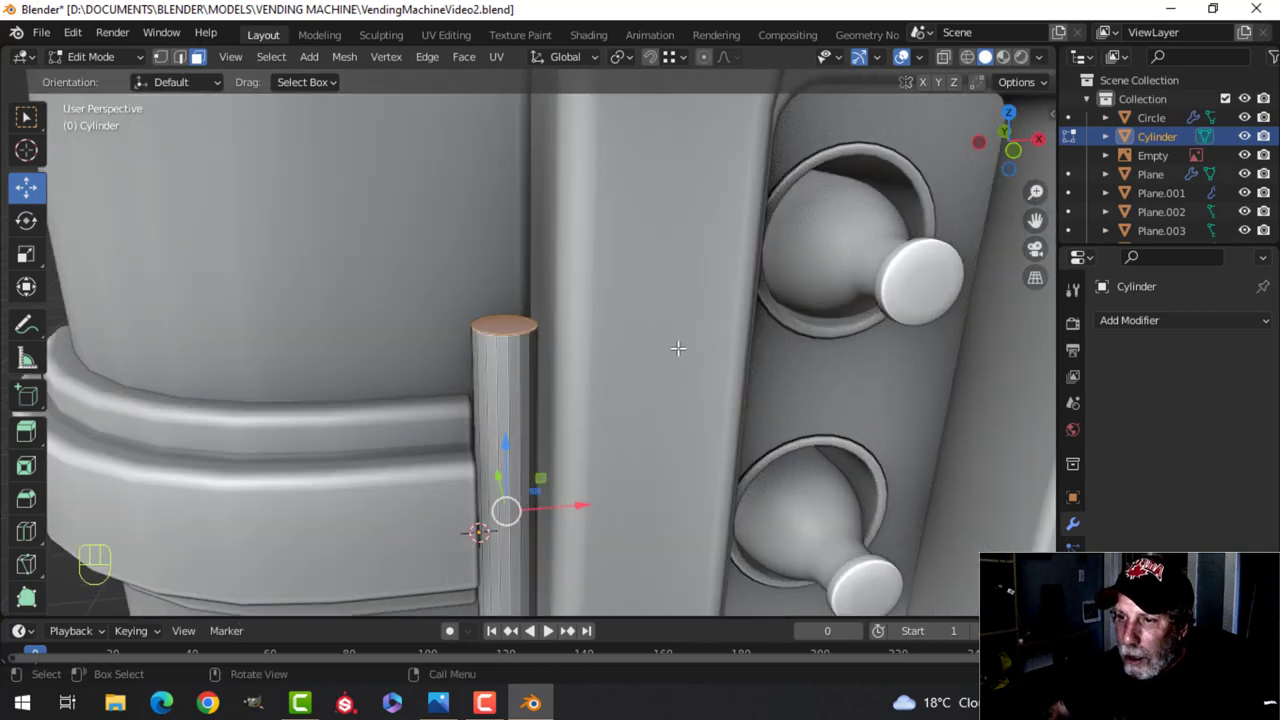
{"action": "key", "text": "ctrl+b"}
{"action": "key", "text": "shift"}
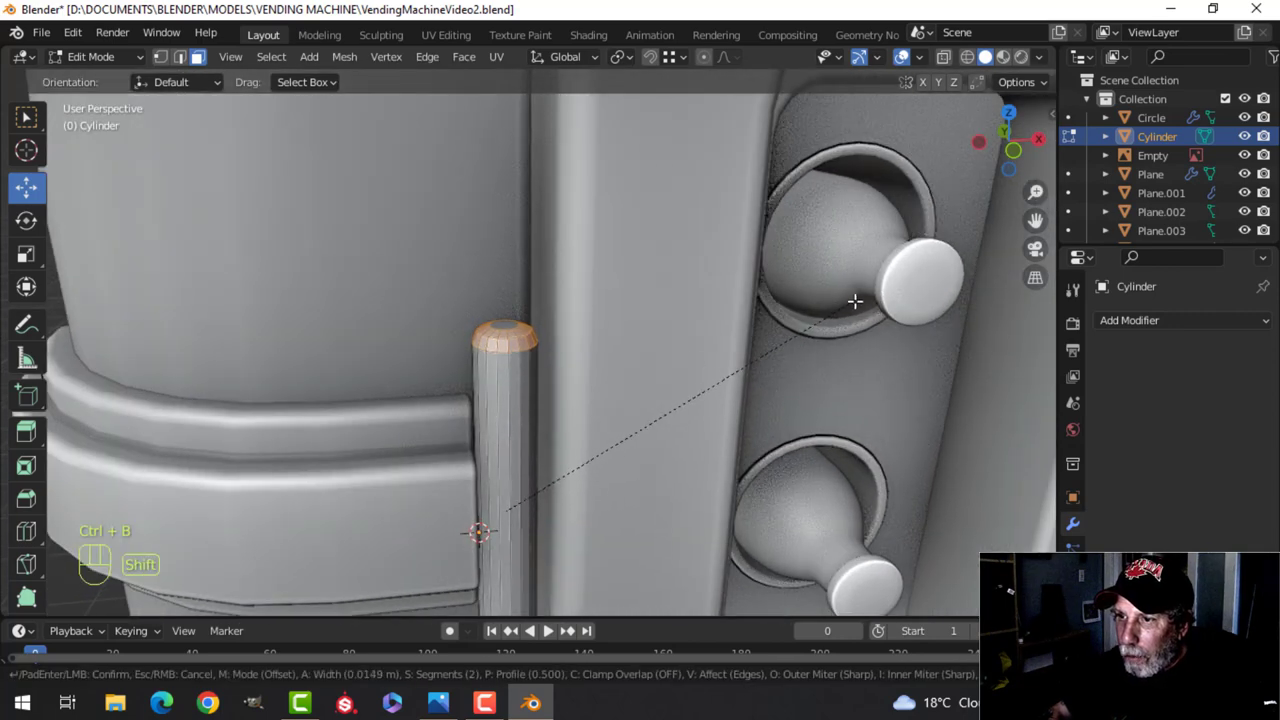
{"action": "left_click", "coordinate": [858, 291]}
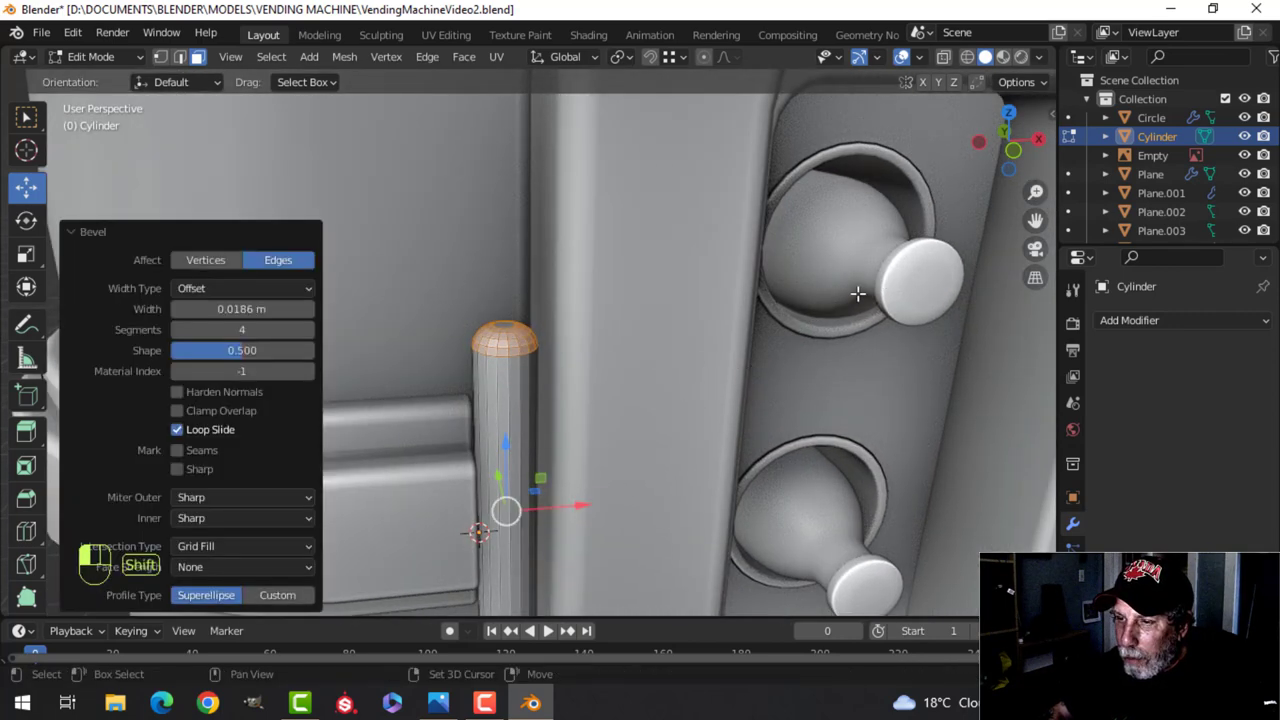
Cut two centred edge loops around the hinge pin to divide its shaft into three sections
{"action": "key", "text": "alt+a"}
{"action": "scroll", "coordinate": [600, 483], "scroll_direction": "down", "scroll_amount": 2}
{"action": "middle_click_drag", "start_coordinate": [600, 483], "coordinate": [588, 408], "text": "shift"}
{"action": "middle_click_drag", "start_coordinate": [588, 408], "coordinate": [533, 371]}
{"action": "key", "text": "ctrl+r"}
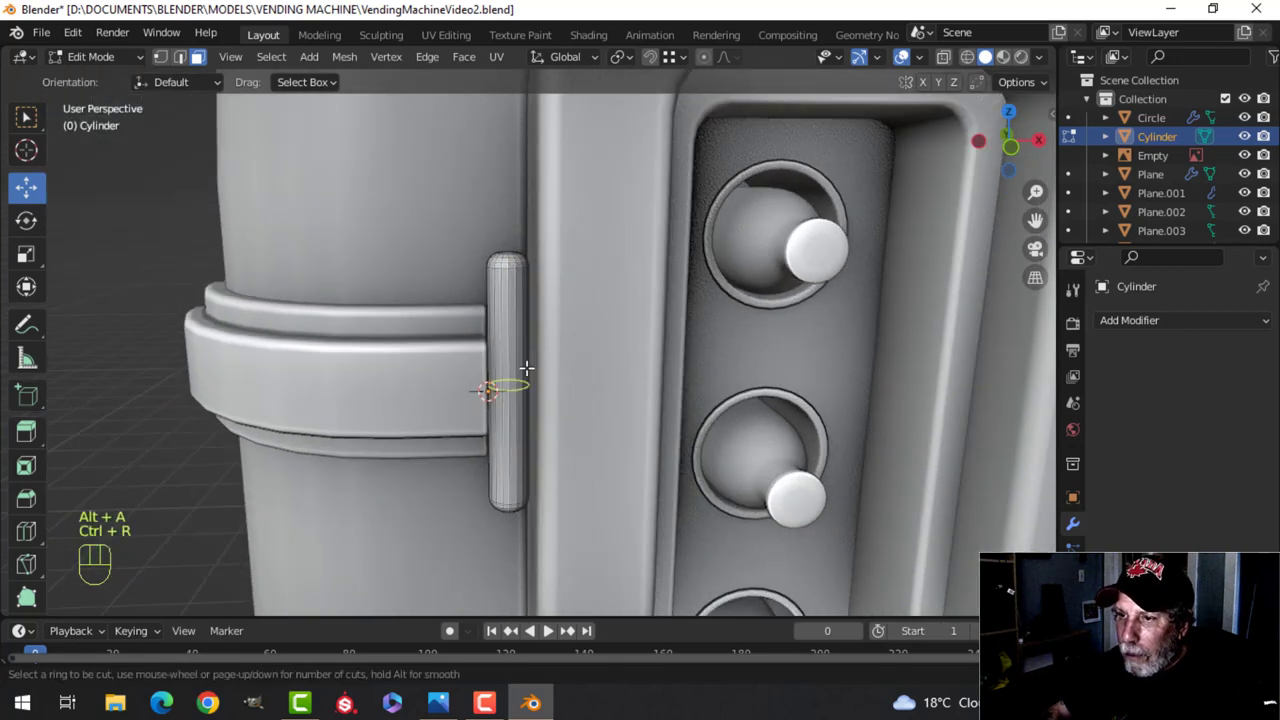
{"action": "left_click", "coordinate": [527, 368]}
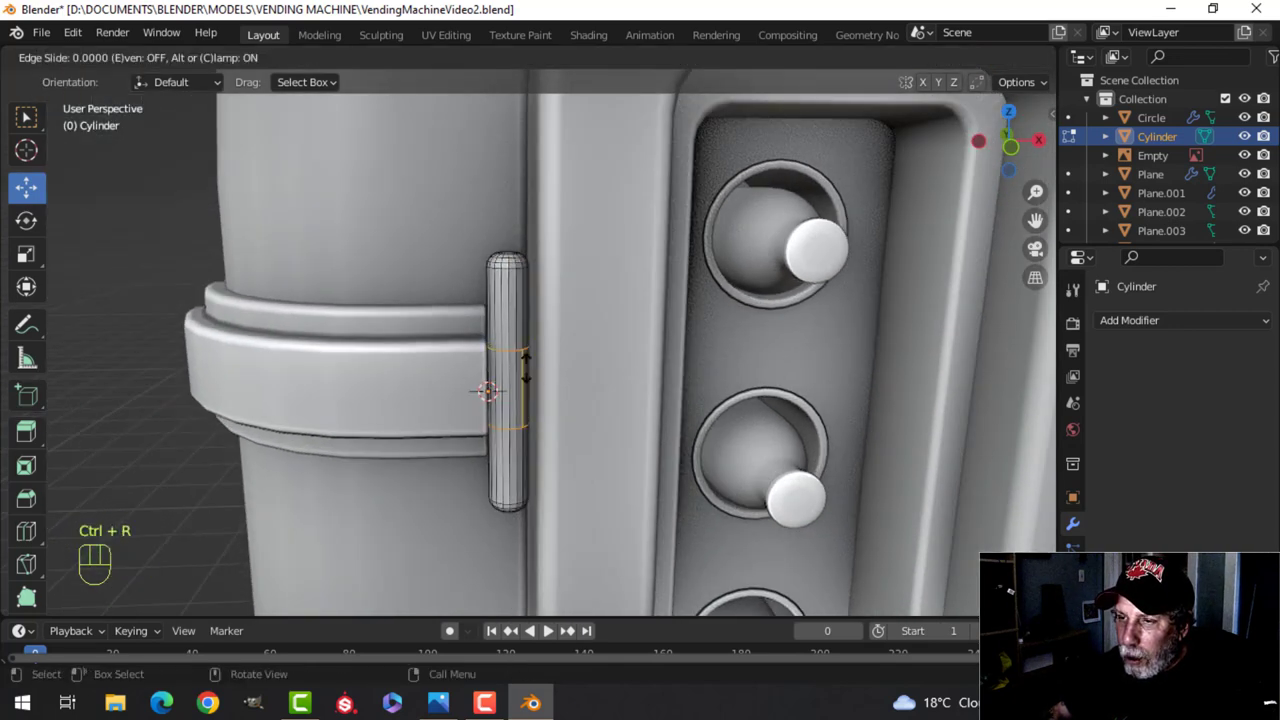
{"action": "right_click", "coordinate": [526, 370]}
Extrude the ring of faces in the pin's middle section and shrink it inward along its normals
{"action": "key", "text": "alt+a"}
{"action": "scroll", "coordinate": [566, 410], "scroll_direction": "up", "scroll_amount": 2}
{"action": "middle_click_drag", "start_coordinate": [570, 421], "coordinate": [571, 406], "text": "shift"}
{"action": "key", "text": "3"}
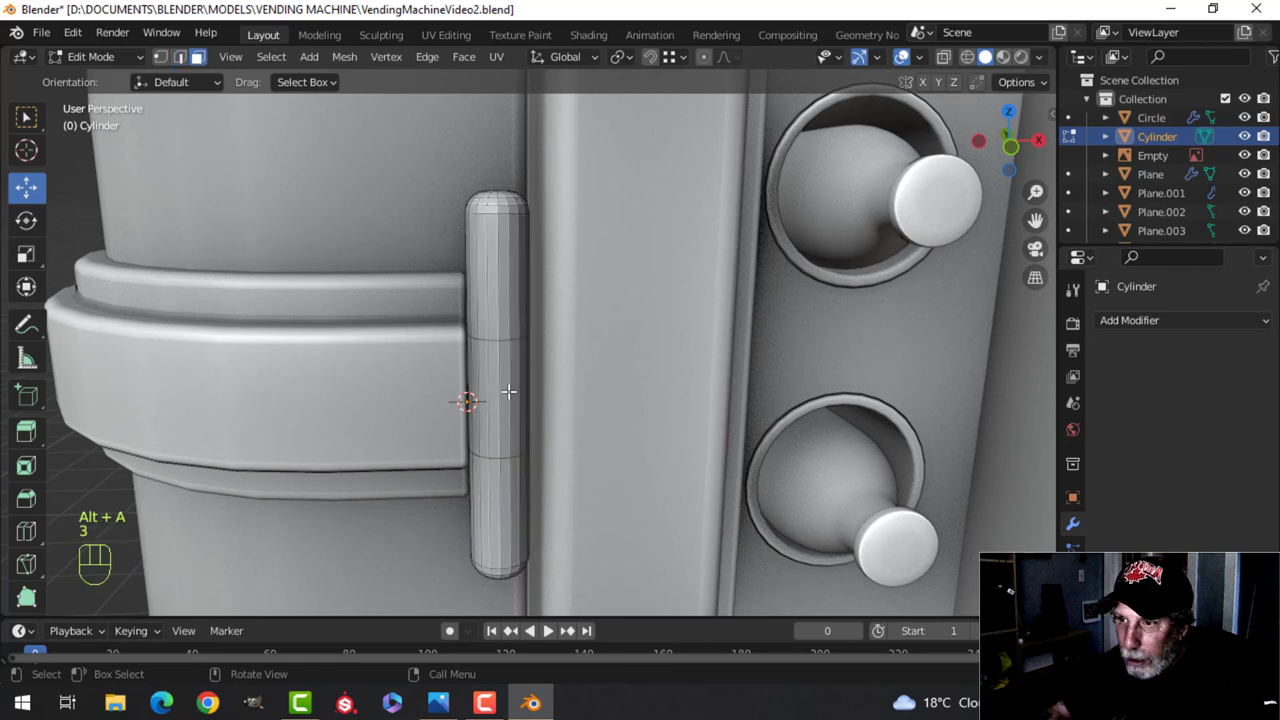
{"action": "left_click", "coordinate": [535, 396], "text": "alt+shift"}
{"action": "key", "text": "e"}
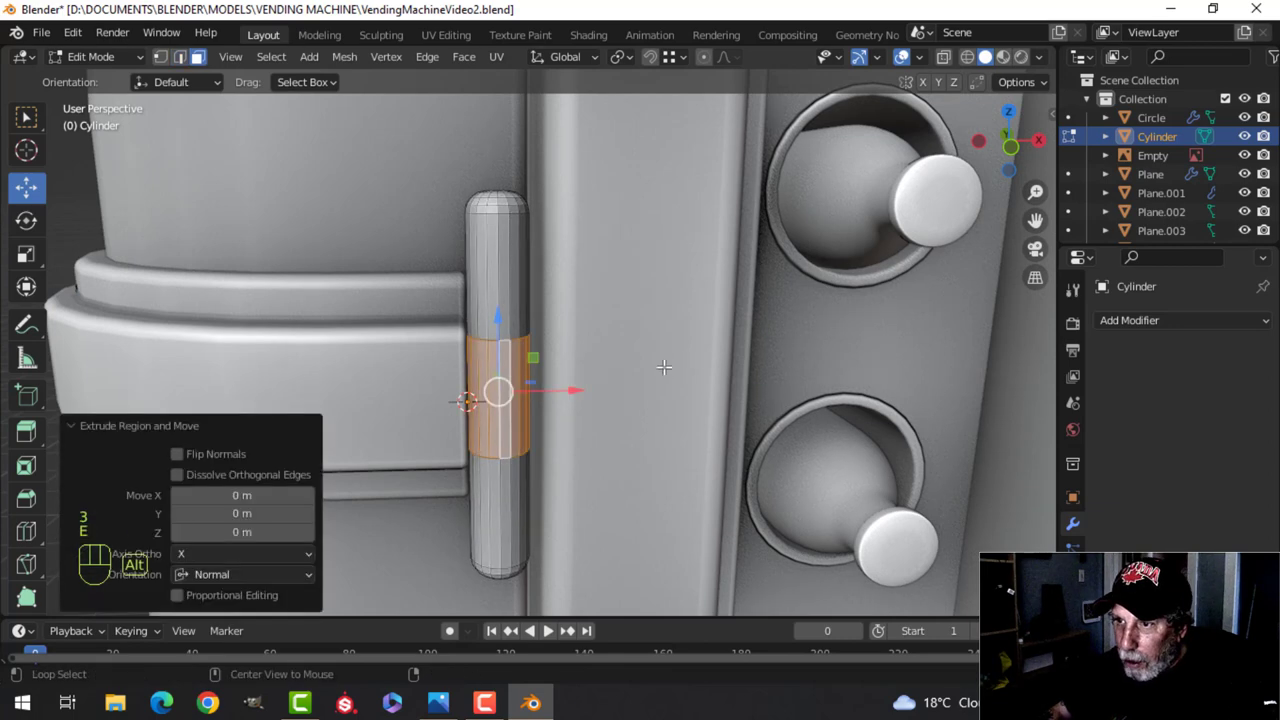
{"action": "key", "text": "alt+s"}
{"action": "left_click", "coordinate": [663, 389]}
Bevel the two outer edge loops bordering the recessed section with a 0.0031 m width and 2 segments
{"action": "scroll", "coordinate": [580, 420], "scroll_direction": "up", "scroll_amount": 2}
{"action": "key", "text": "alt+a"}
{"action": "key", "text": "2"}
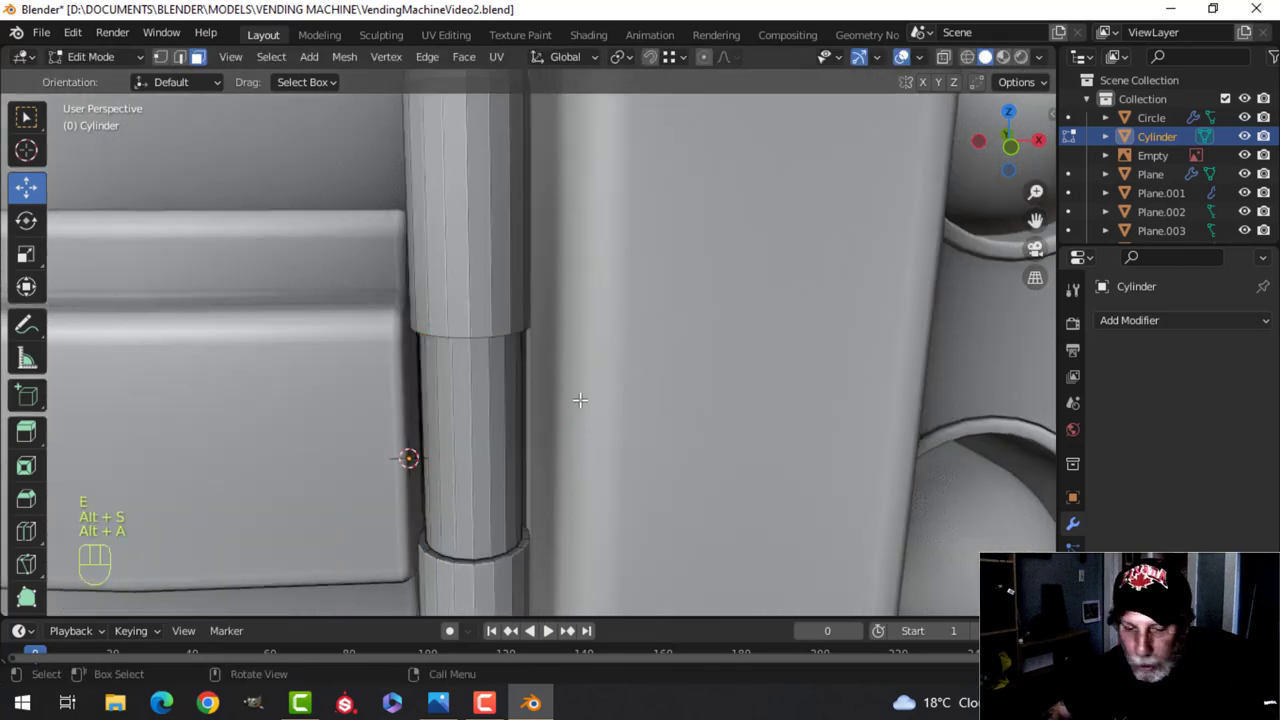
{"action": "left_click", "coordinate": [477, 297], "text": "alt+shift"}
{"action": "middle_click_drag", "start_coordinate": [477, 297], "coordinate": [480, 438]}
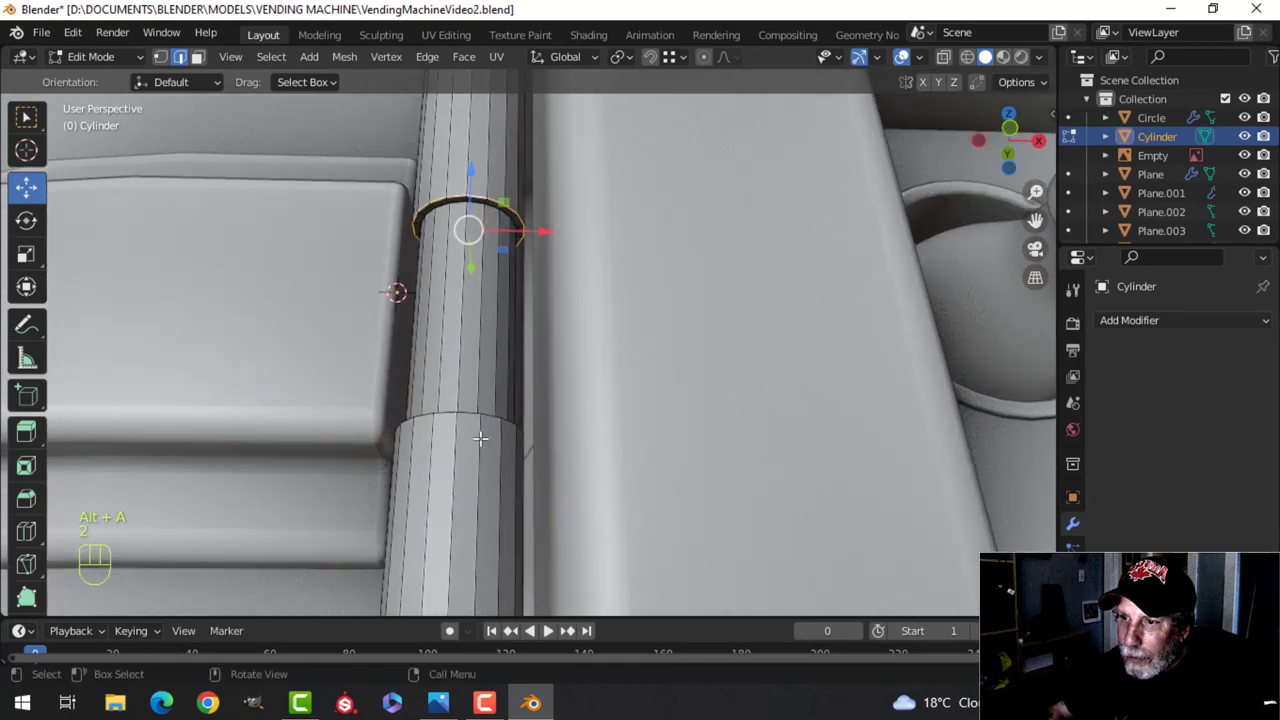
{"action": "left_click", "coordinate": [468, 420], "text": "alt+shift"}
{"action": "middle_click_drag", "start_coordinate": [586, 437], "coordinate": [636, 366]}
{"action": "scroll", "coordinate": [595, 540], "scroll_direction": "up", "scroll_amount": 3}
{"action": "key", "text": "ctrl+b"}
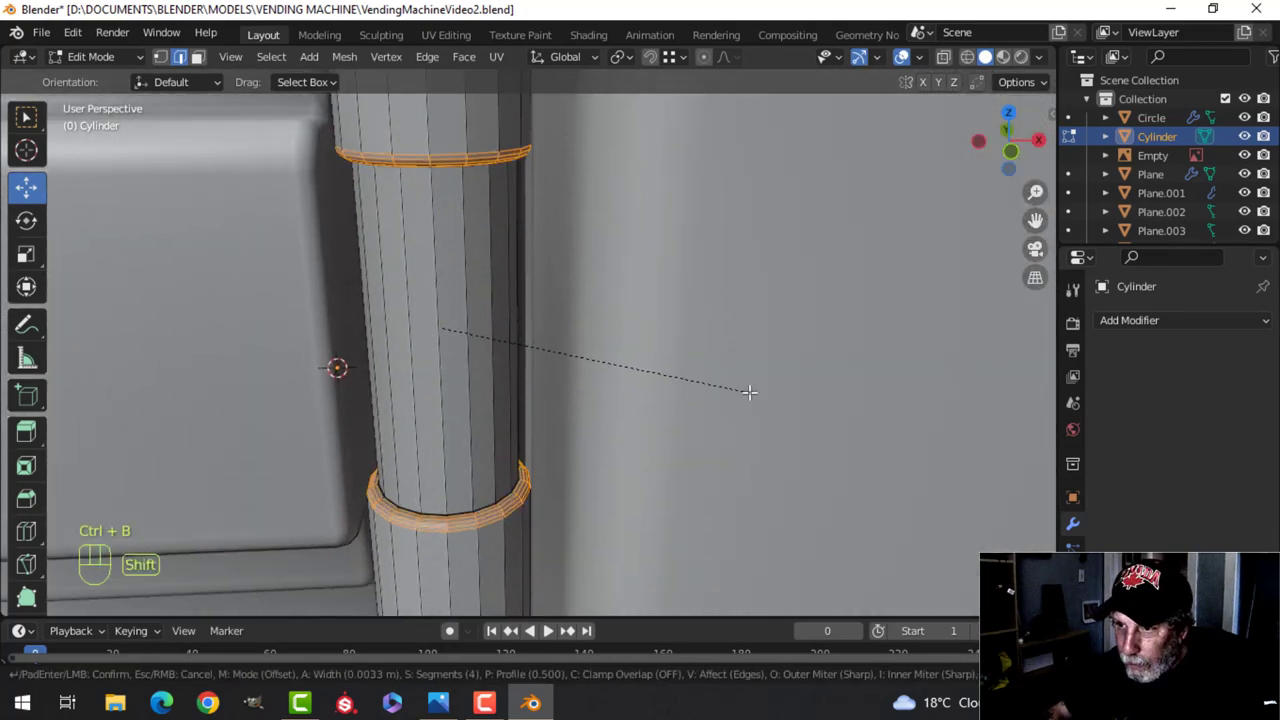
{"action": "left_click", "coordinate": [718, 399]}
Add a centred edge loop to the recessed section and bevel it wide into supporting loops near both shoulders
{"action": "middle_click_drag", "start_coordinate": [718, 399], "coordinate": [680, 363], "text": "shift"}
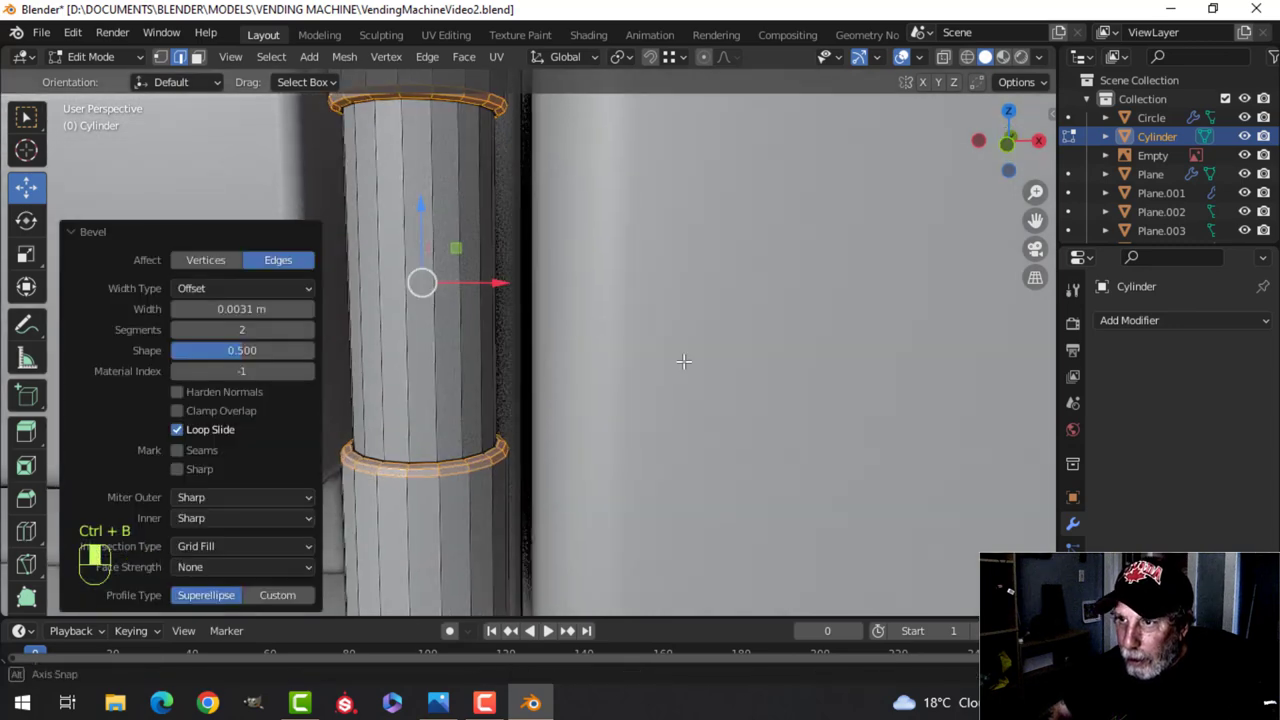
{"action": "key", "text": "alt+a"}
{"action": "key", "text": "ctrl+r"}
{"action": "left_click", "coordinate": [479, 255]}
{"action": "right_click", "coordinate": [700, 277]}
{"action": "key", "text": "ctrl+b"}
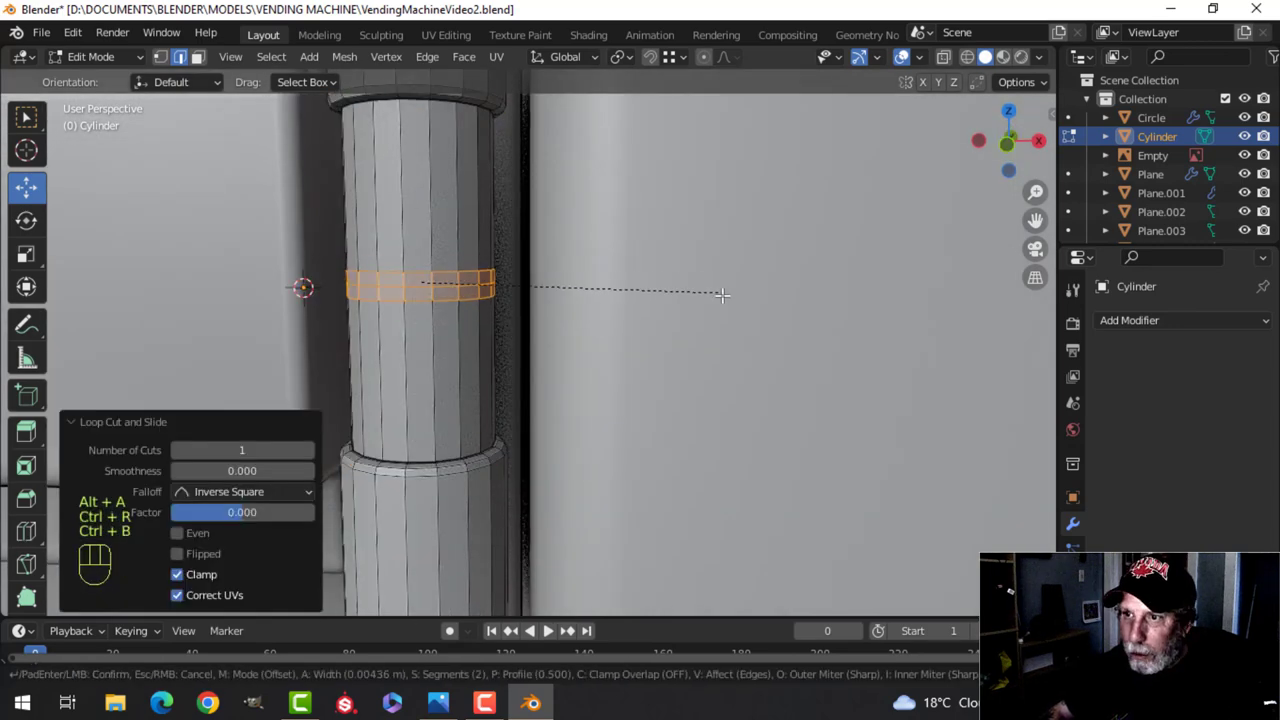
{"action": "left_click", "coordinate": [845, 414]}
Apply smooth shading to the hinge pin
{"action": "key", "text": "Tab"}
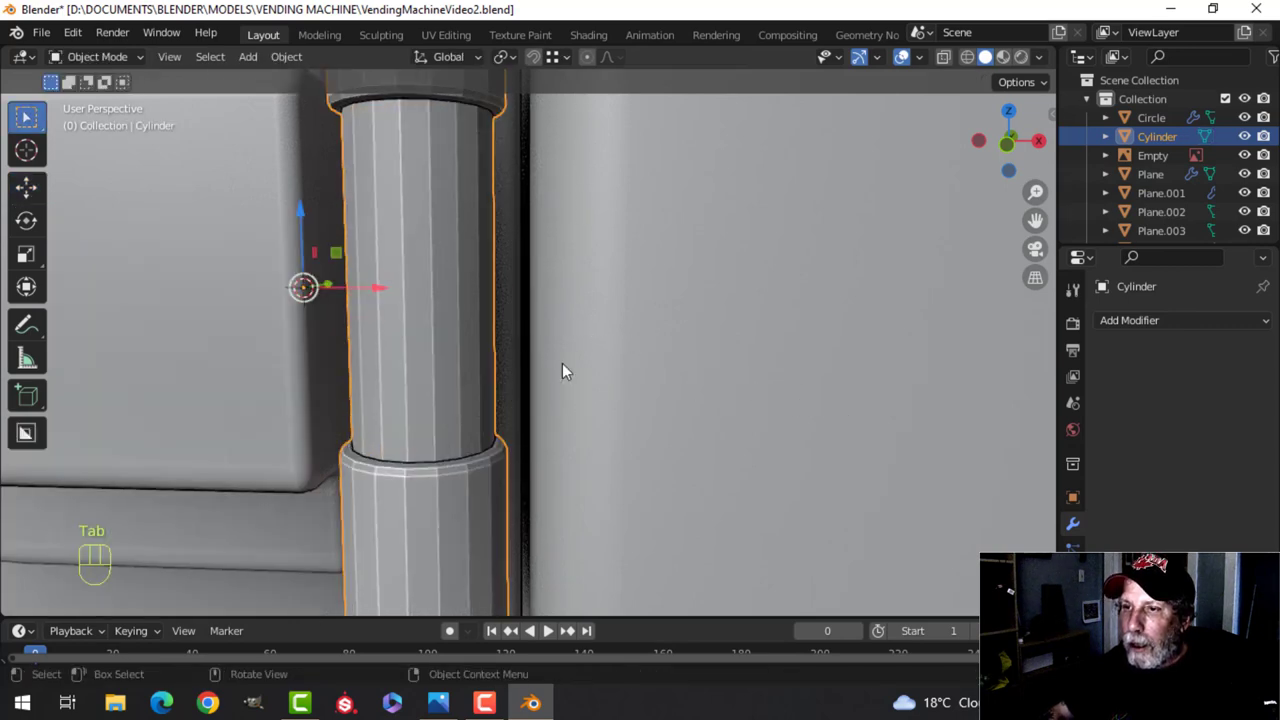
{"action": "right_click", "coordinate": [407, 267]}
{"action": "left_click", "coordinate": [397, 223]}
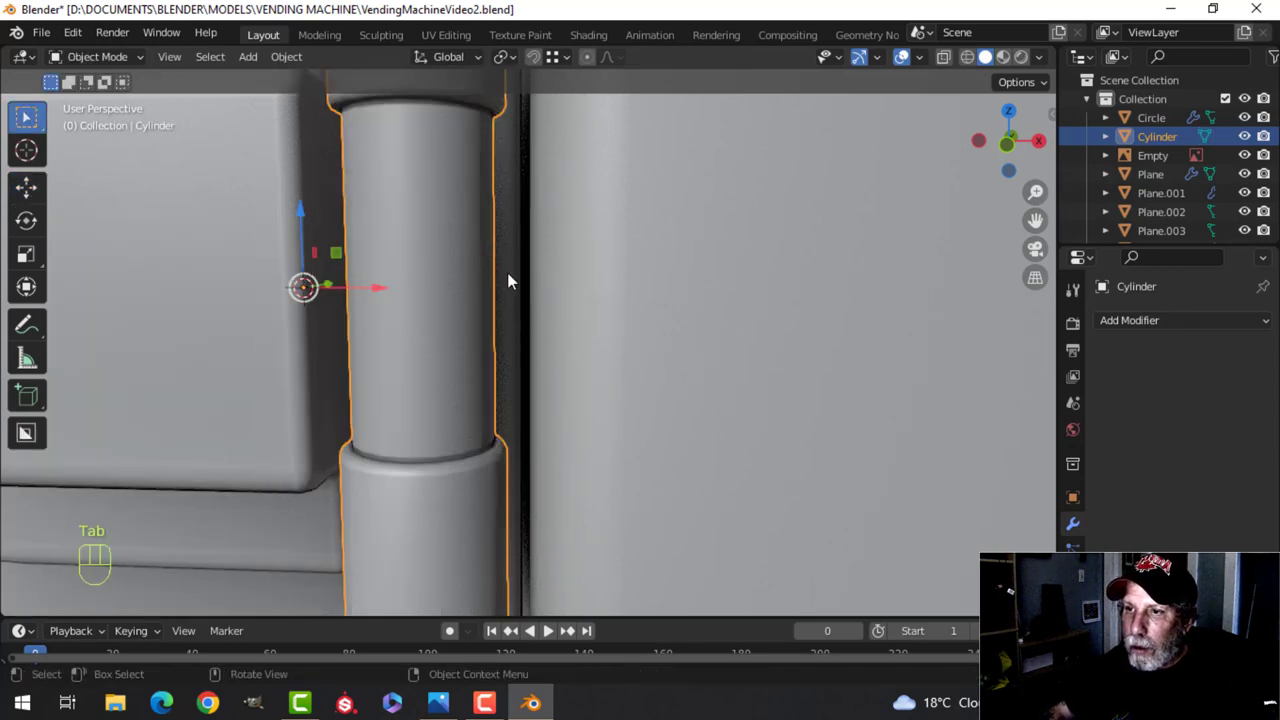
{"action": "middle_click", "coordinate": [510, 280], "text": "alt"}
{"action": "key", "text": "alt+a"}
Shorten the whole hinge pin by scaling its mesh along Z
{"action": "scroll", "coordinate": [521, 364], "scroll_direction": "down", "scroll_amount": 3}
{"action": "middle_click_drag", "start_coordinate": [512, 361], "coordinate": [543, 354], "text": "shift"}
{"action": "scroll", "coordinate": [516, 368], "scroll_direction": "up", "scroll_amount": 2}
{"action": "key", "text": "Tab"}
{"action": "key", "text": "a"}
{"action": "key", "text": "s"}
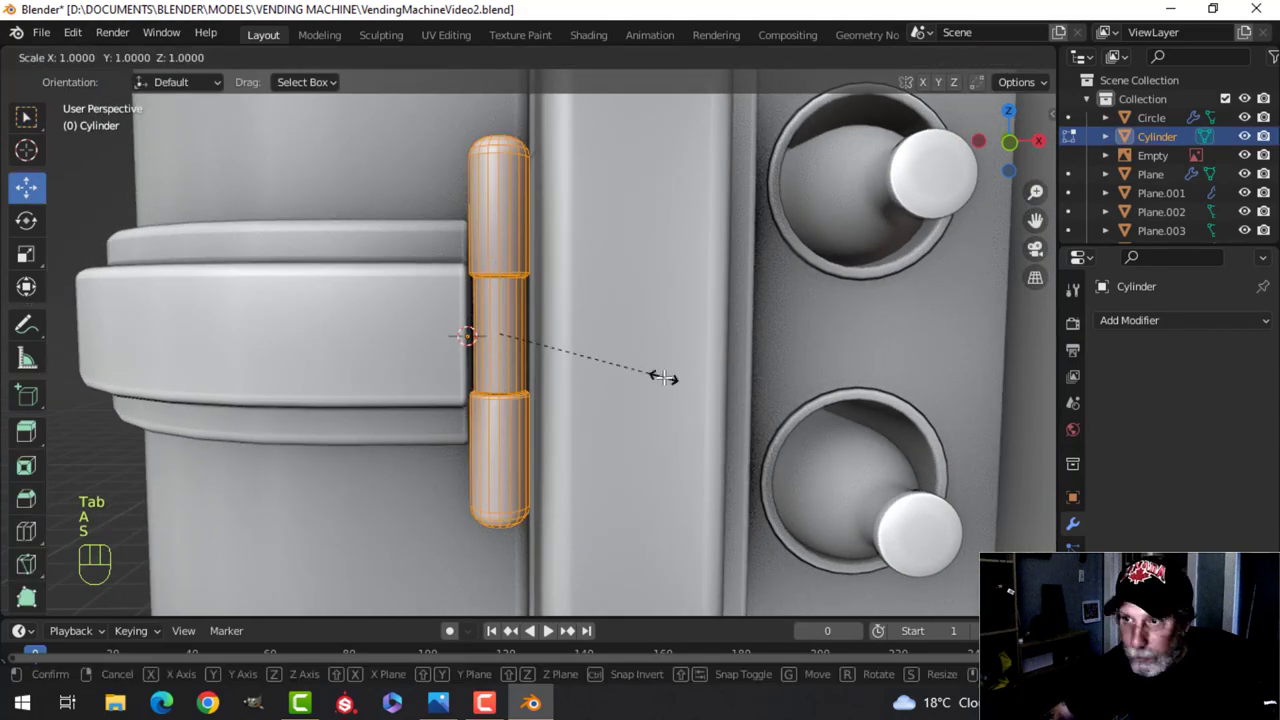
{"action": "key", "text": "z"}
{"action": "left_click", "coordinate": [617, 374]}
{"action": "scroll", "coordinate": [608, 388], "scroll_direction": "down", "scroll_amount": 2}
{"action": "key", "text": "alt+a"}
{"action": "key", "text": "Tab"}
{"action": "scroll", "coordinate": [608, 388], "scroll_direction": "down", "scroll_amount": 3}
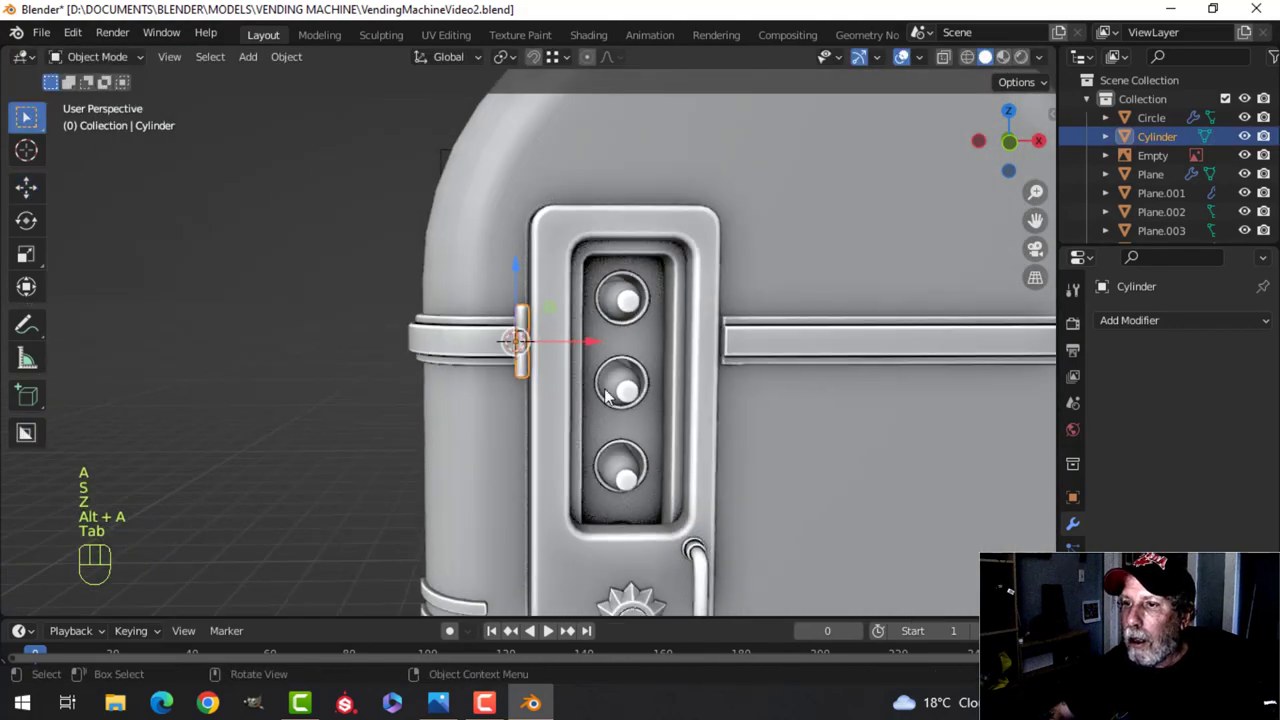
Examine the hinge pin against the trim band and button panel in perspective and front views
{"action": "key", "text": "alt+a"}
{"action": "middle_click_drag", "start_coordinate": [608, 388], "coordinate": [527, 400]}
{"action": "scroll", "coordinate": [529, 382], "scroll_direction": "up", "scroll_amount": 4}
{"action": "left_click", "coordinate": [529, 382]}
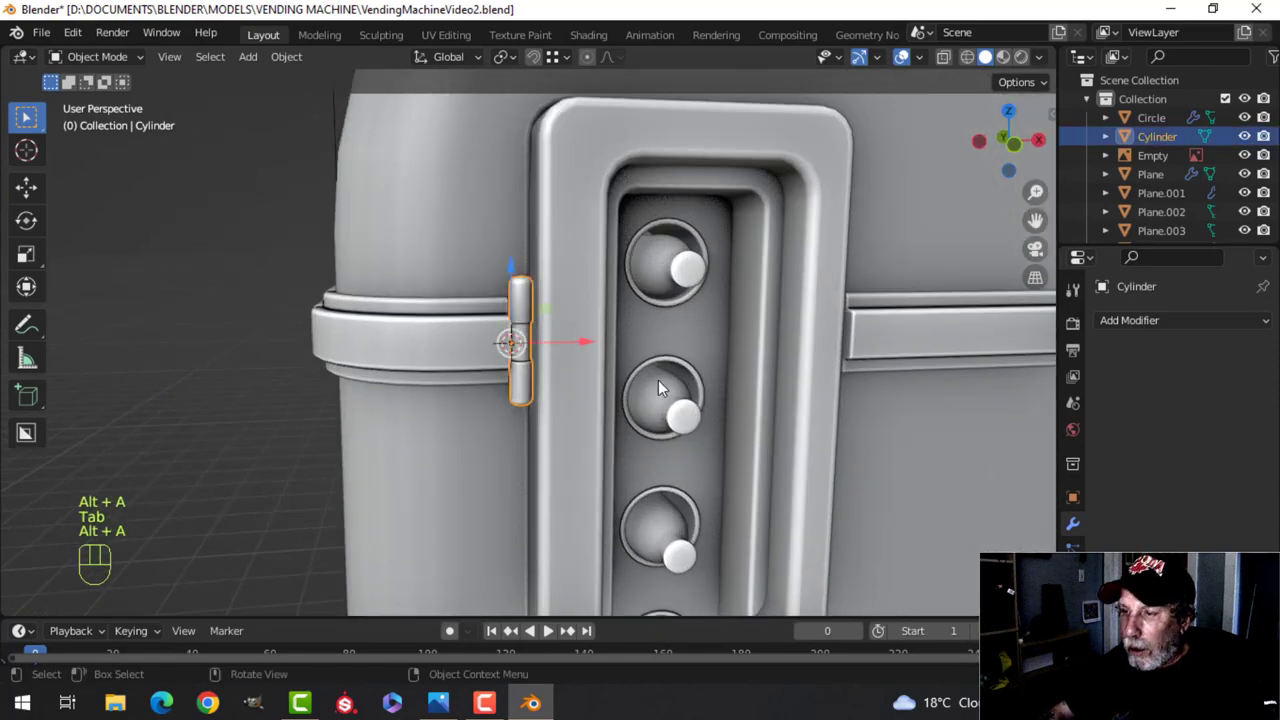
{"action": "key", "text": "KP_1"}
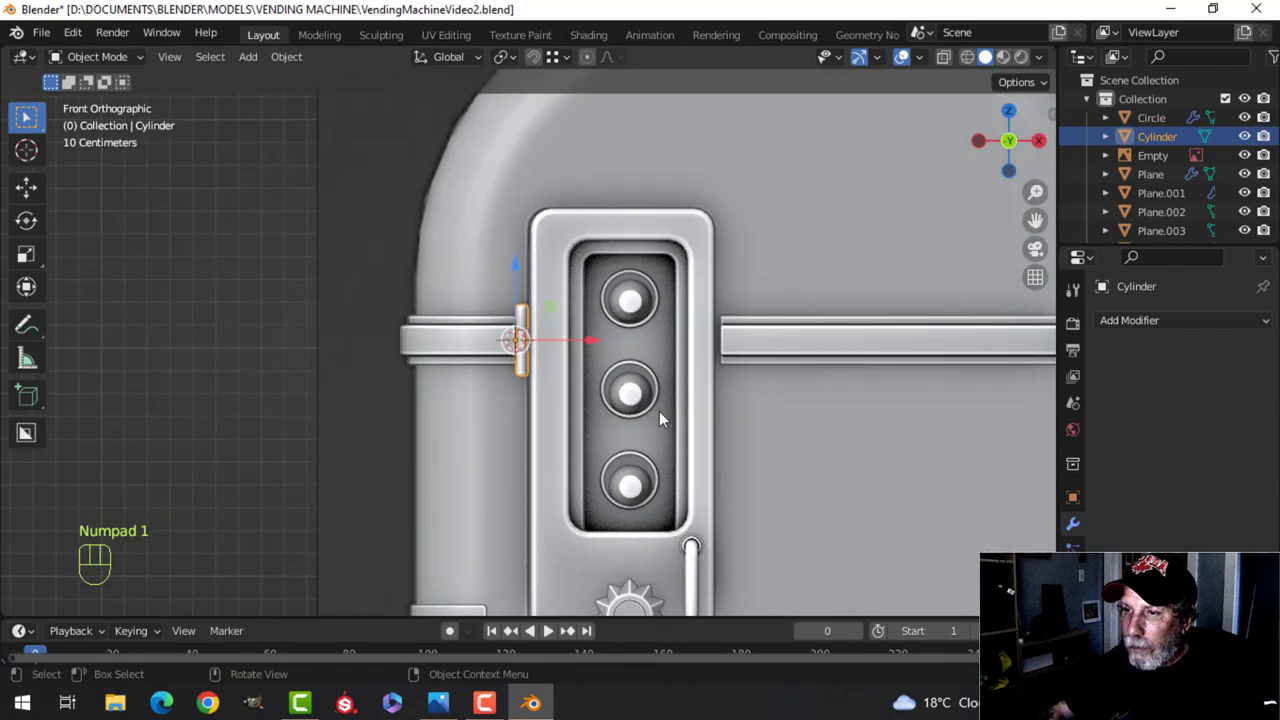
{"action": "scroll", "coordinate": [612, 370], "scroll_direction": "up", "scroll_amount": 4}
{"action": "left_click_drag", "start_coordinate": [579, 334], "coordinate": [586, 371]}
{"action": "key", "text": "alt+a"}
{"action": "scroll", "coordinate": [538, 378], "scroll_direction": "down", "scroll_amount": 4}
Duplicate the hinge pin's mesh and move the copy down along Z beside the lower group of buttons, using the wireframe reference
{"action": "left_click", "coordinate": [524, 360]}
{"action": "mouse_move", "coordinate": [608, 408]}
{"action": "middle_mouse_down", "text": "shift"}
{"action": "mouse_move", "coordinate": [610, 312]}
{"action": "mouse_move", "coordinate": [591, 218]}
{"action": "middle_mouse_up", "text": "shift"}
{"action": "key", "text": "Tab"}
{"action": "key", "text": "a"}
{"action": "scroll", "coordinate": [593, 341], "scroll_direction": "down", "scroll_amount": 1}
{"action": "scroll", "coordinate": [593, 341], "scroll_direction": "down", "scroll_amount": 1}
{"action": "scroll", "coordinate": [591, 218], "scroll_direction": "down", "scroll_amount": 2}
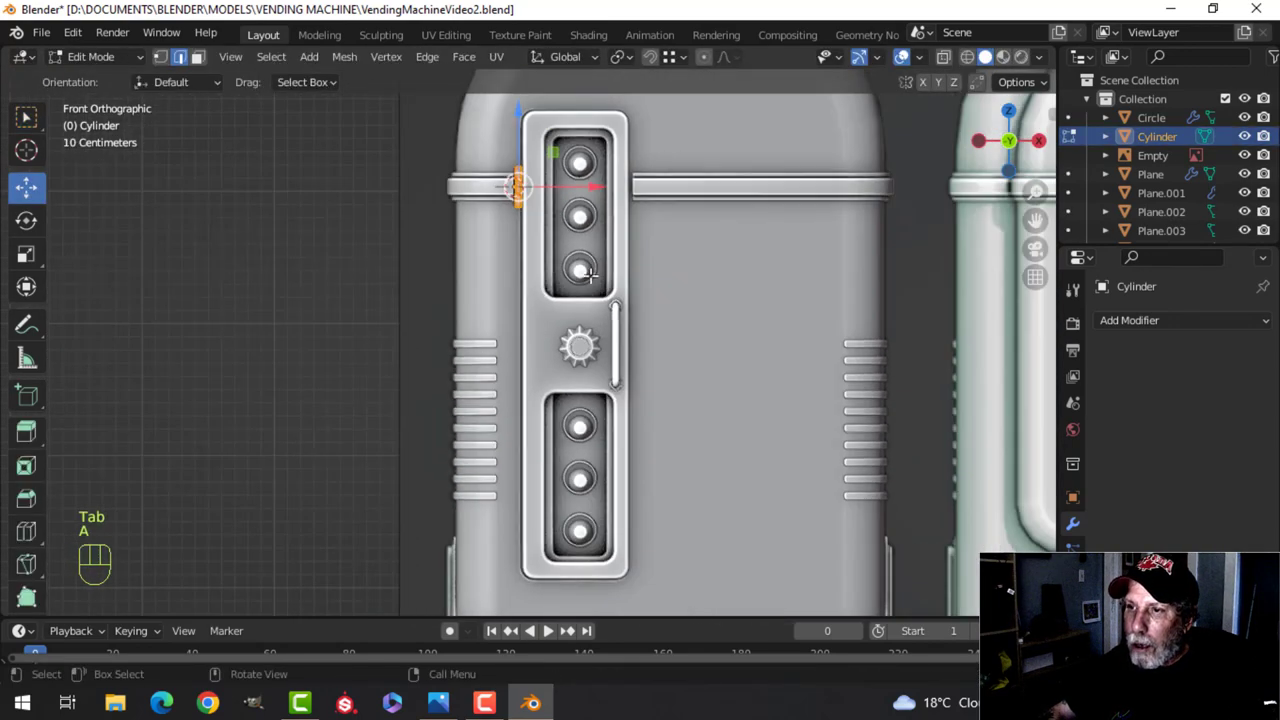
{"action": "middle_click_drag", "start_coordinate": [587, 299], "coordinate": [587, 277], "text": "shift"}
{"action": "key", "text": "z"}
{"action": "left_click", "coordinate": [510, 298]}
{"action": "scroll", "coordinate": [587, 322], "scroll_direction": "down", "scroll_amount": 1}
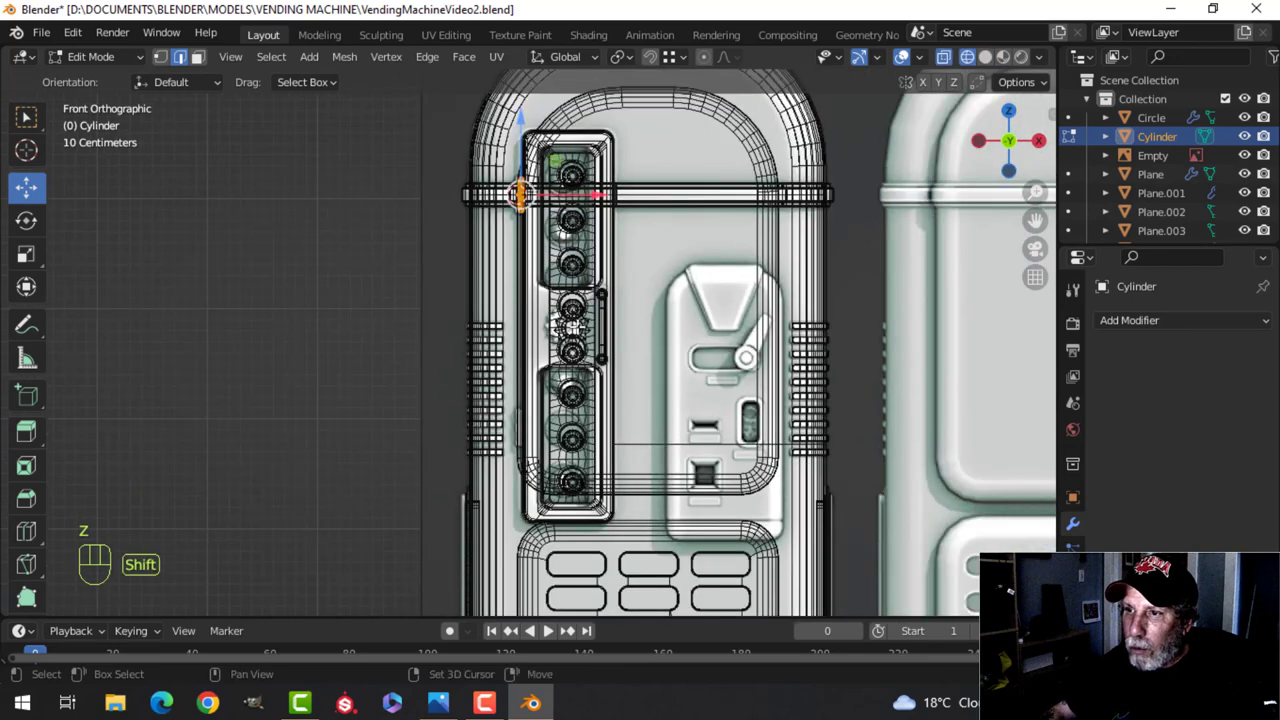
{"action": "key", "text": "shift+d"}
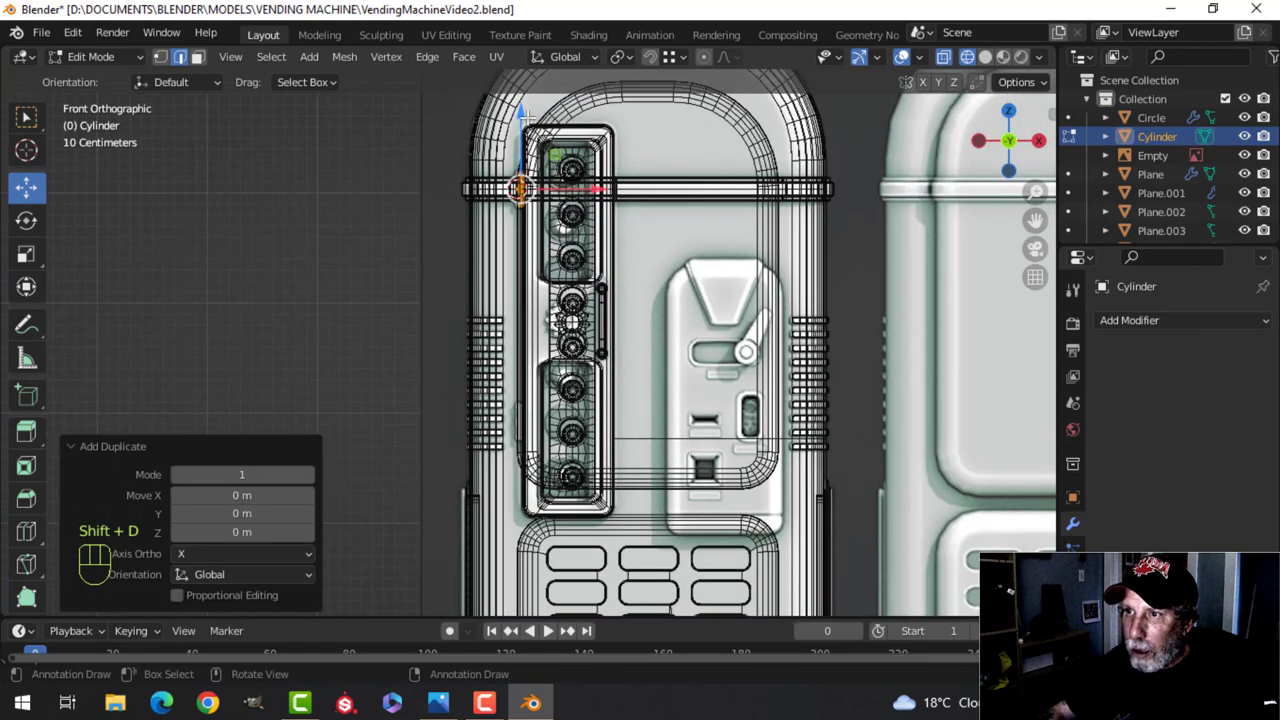
{"action": "left_click_drag", "start_coordinate": [521, 112], "coordinate": [529, 318]}
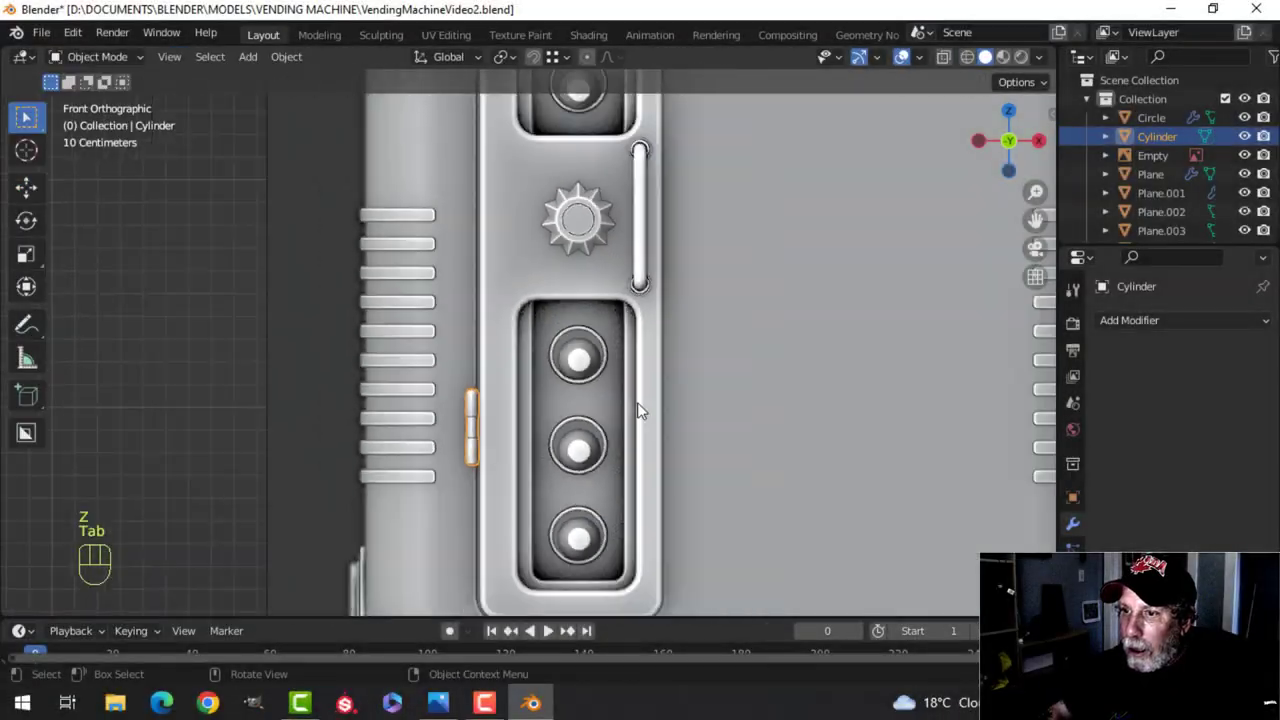
Check both hinge pins on the machine and save the file
{"action": "key", "text": "alt+a"}
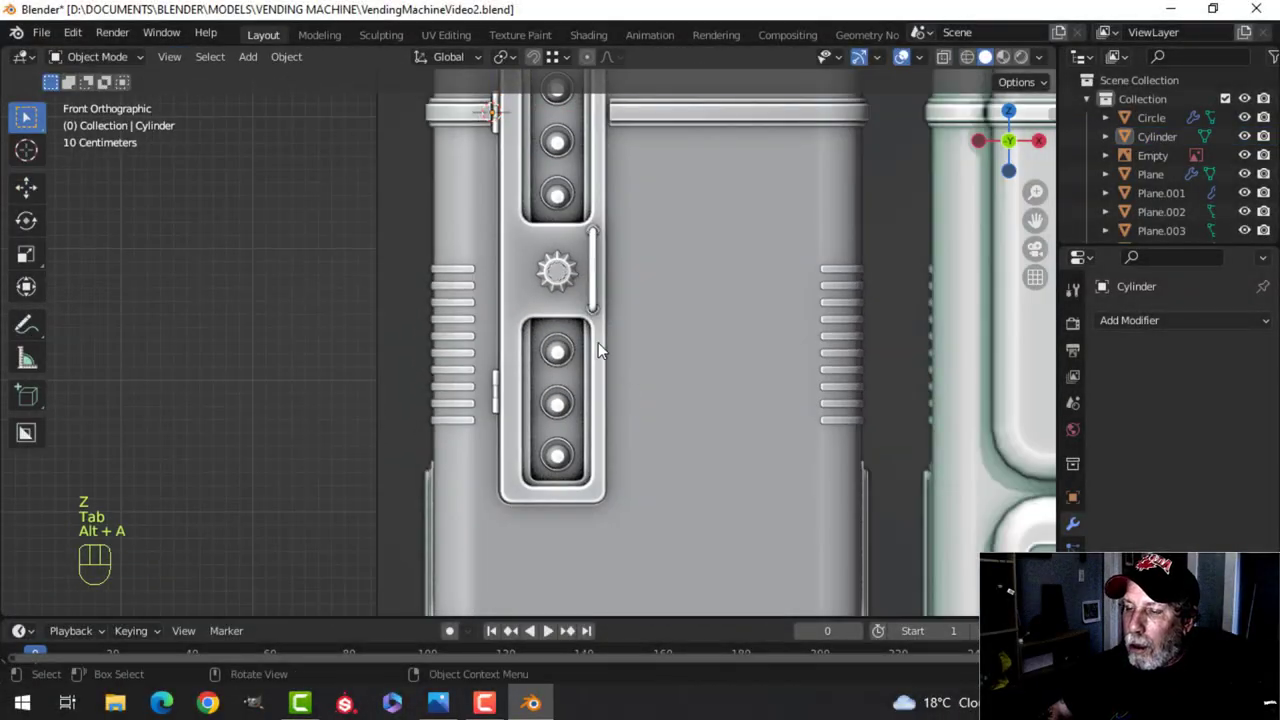
{"action": "middle_click_drag", "start_coordinate": [598, 350], "coordinate": [592, 425]}
{"action": "scroll", "coordinate": [595, 442], "scroll_direction": "up", "scroll_amount": 4}
{"action": "scroll", "coordinate": [640, 480], "scroll_direction": "down", "scroll_amount": 5}
{"action": "middle_click_drag", "start_coordinate": [592, 425], "coordinate": [458, 374]}
{"action": "key", "text": "ctrl+s"}
{"action": "scroll", "coordinate": [548, 333], "scroll_direction": "up", "scroll_amount": 2}
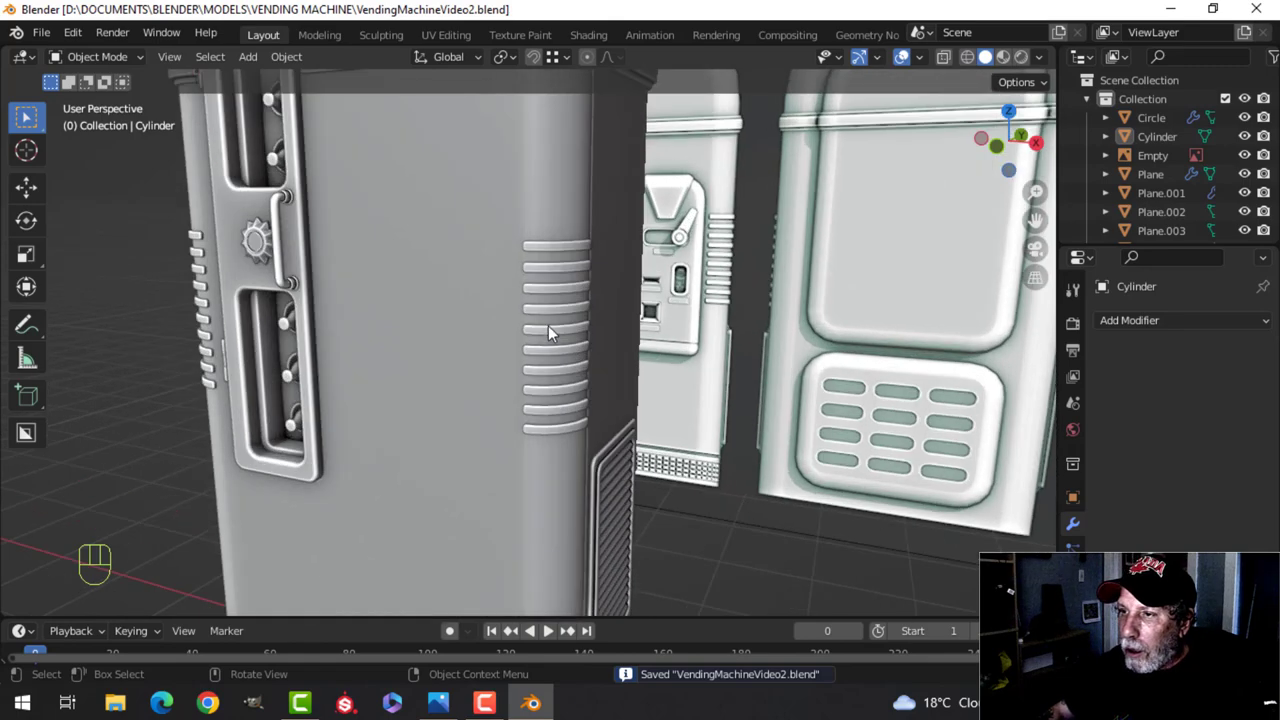
{"action": "scroll", "coordinate": [674, 245], "scroll_direction": "down", "scroll_amount": 2}
{"action": "scroll", "coordinate": [554, 305], "scroll_direction": "down", "scroll_amount": 1}
{"action": "mouse_move", "coordinate": [495, 326]}
{"action": "middle_mouse_down", "text": "shift"}
{"action": "mouse_move", "coordinate": [493, 339]}
{"action": "mouse_move", "coordinate": [552, 330]}
{"action": "mouse_move", "coordinate": [503, 335]}
{"action": "middle_mouse_up", "text": "shift"}
Add a plane mesh in front view, scale it by 0.569 and rotate it 90° about X
{"action": "key", "text": "KP_1"}
{"action": "scroll", "coordinate": [522, 338], "scroll_direction": "down", "scroll_amount": 2}
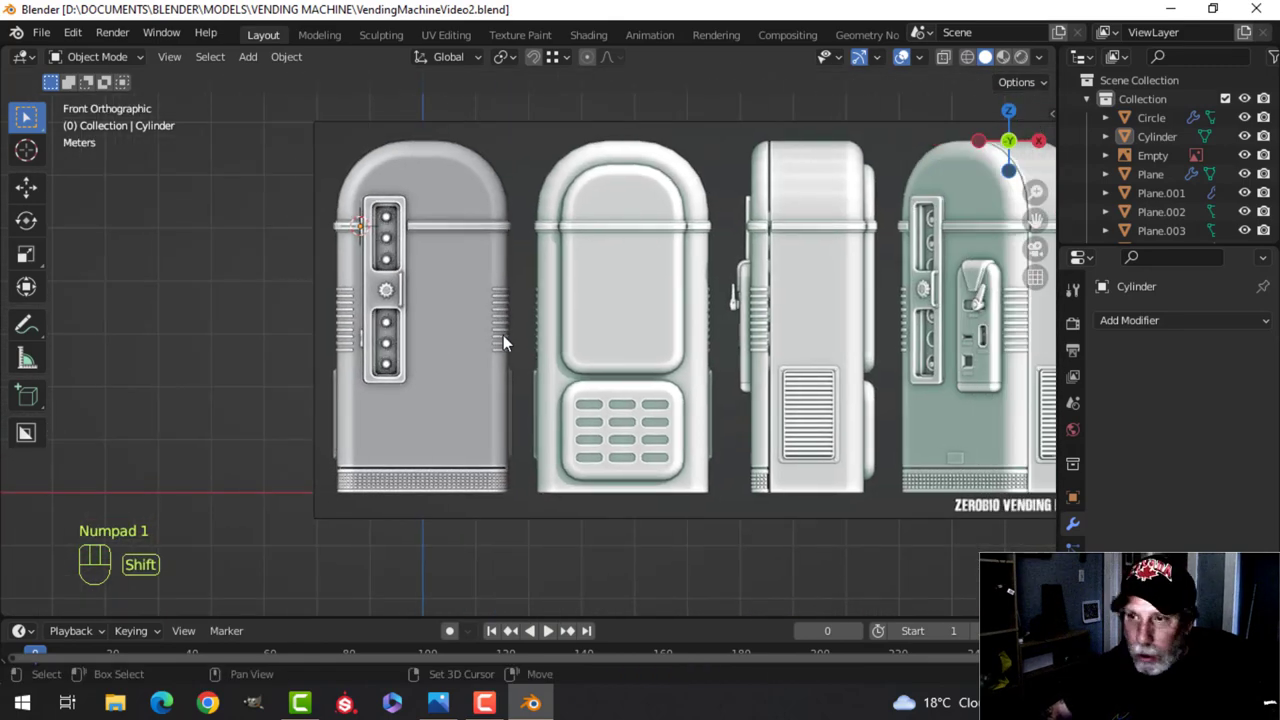
{"action": "key", "text": "shift+a"}
{"action": "mouse_move", "coordinate": [490, 281]}
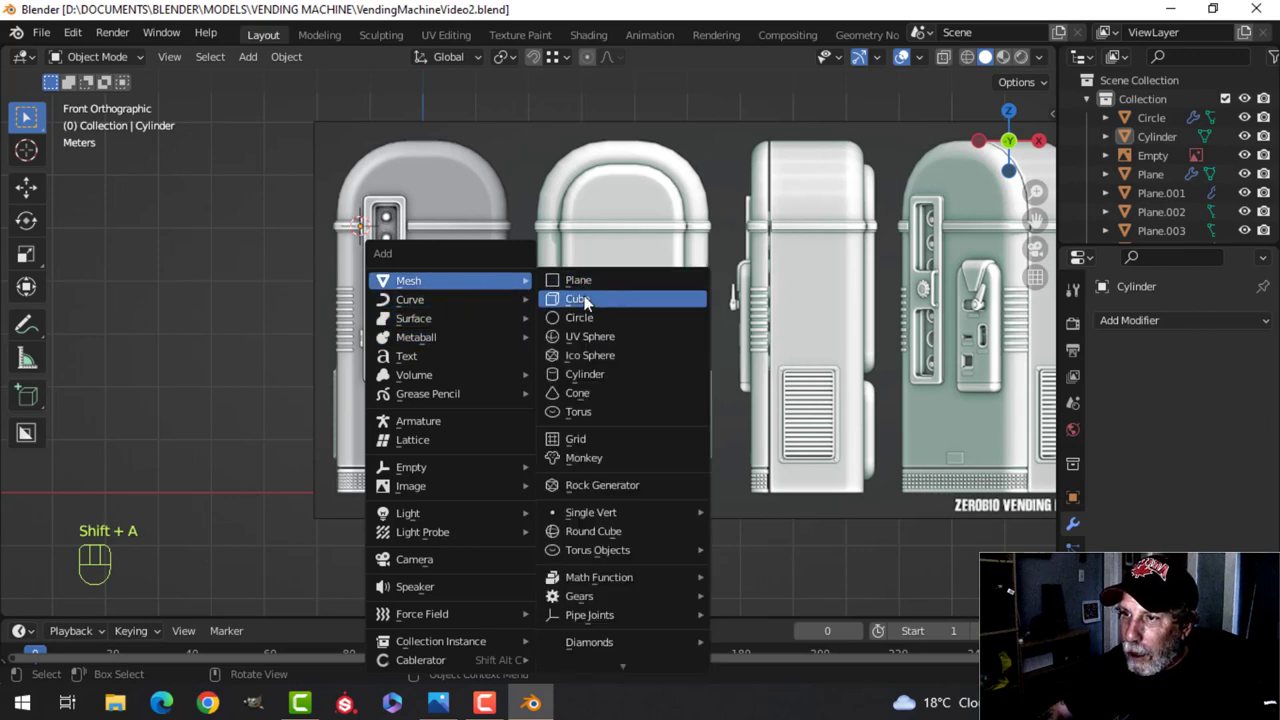
{"action": "left_click", "coordinate": [585, 282]}
{"action": "key", "text": "Tab"}
{"action": "key", "text": "s"}
{"action": "left_click", "coordinate": [548, 288]}
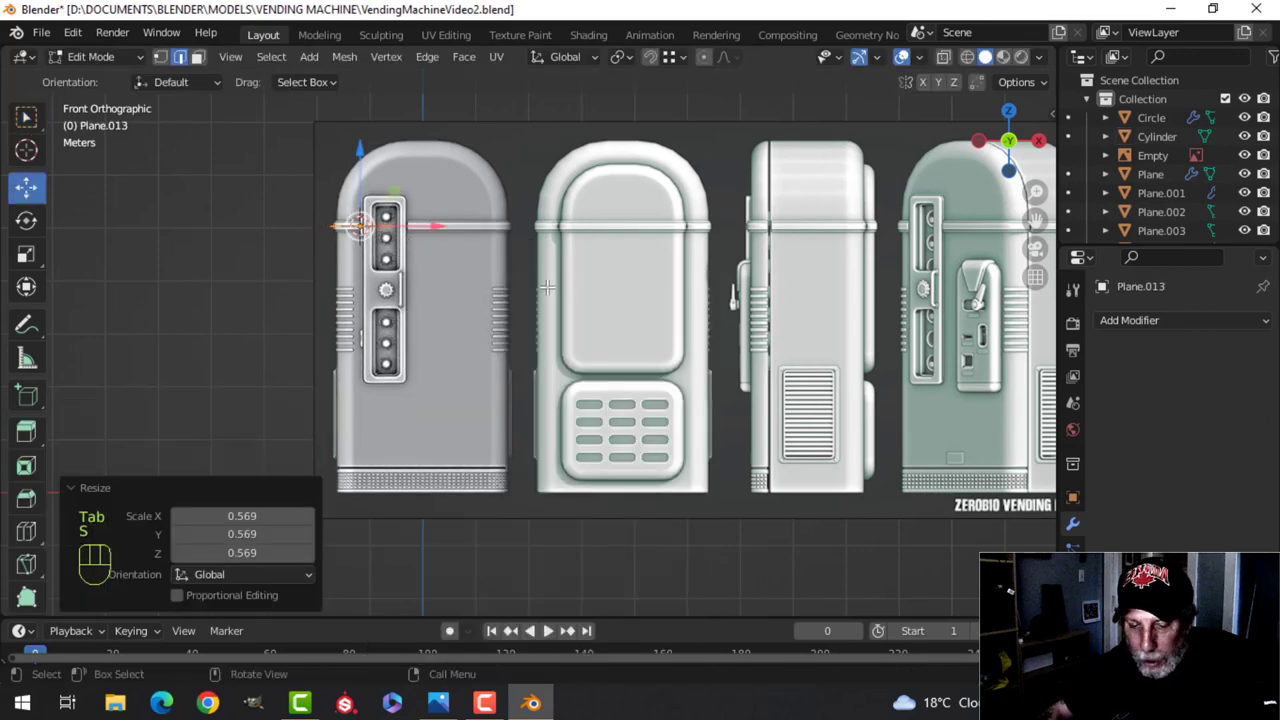
{"action": "type", "text": "rx90"}
{"action": "left_click", "coordinate": [548, 288]}
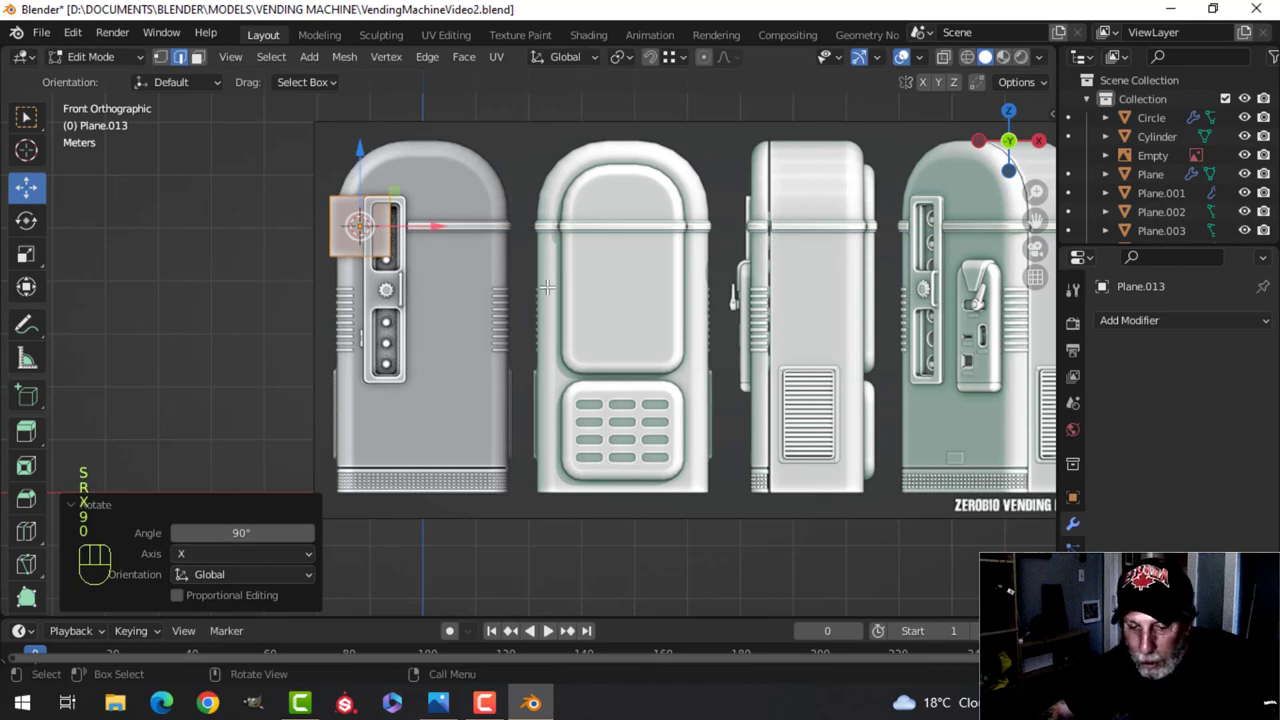
Scale the plane to about 0.87 and position it over the upper part of the coin-mechanism panel in the front reference image
{"action": "key", "text": "g"}
{"action": "left_click", "coordinate": [640, 370]}
{"action": "key", "text": "z"}
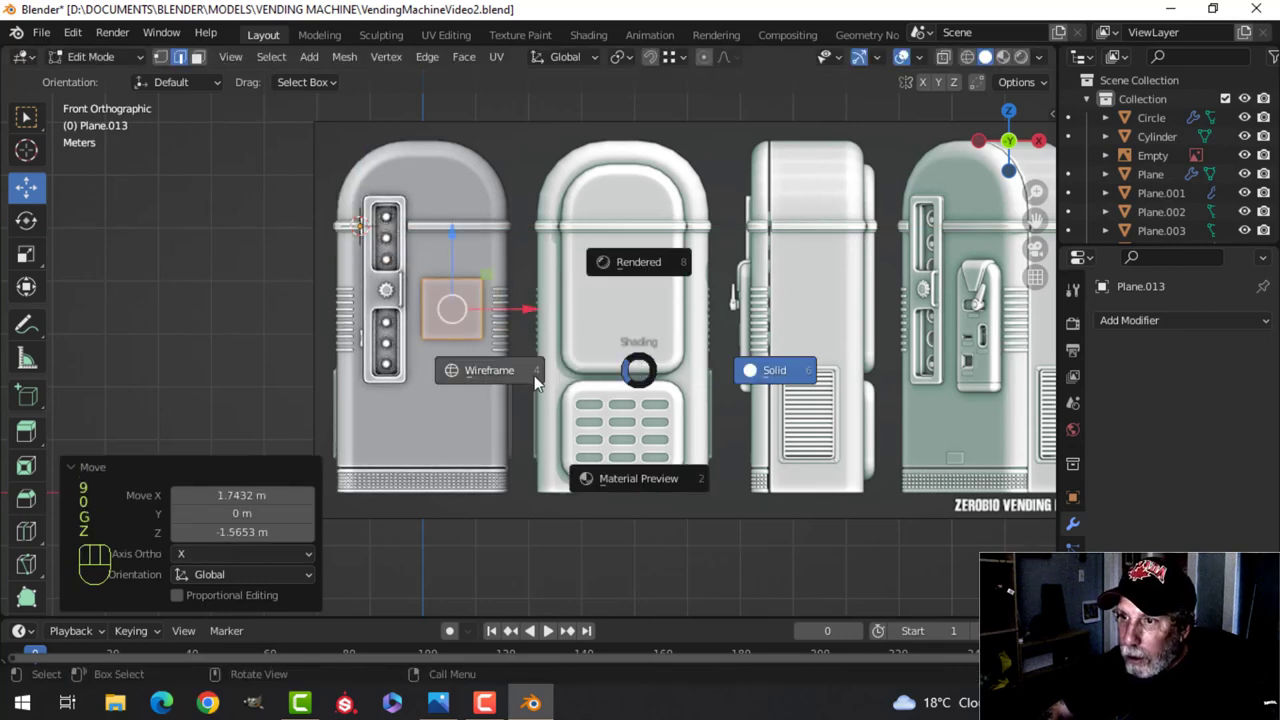
{"action": "left_click", "coordinate": [534, 375]}
{"action": "scroll", "coordinate": [531, 371], "scroll_direction": "up", "scroll_amount": 4}
{"action": "key", "text": "g"}
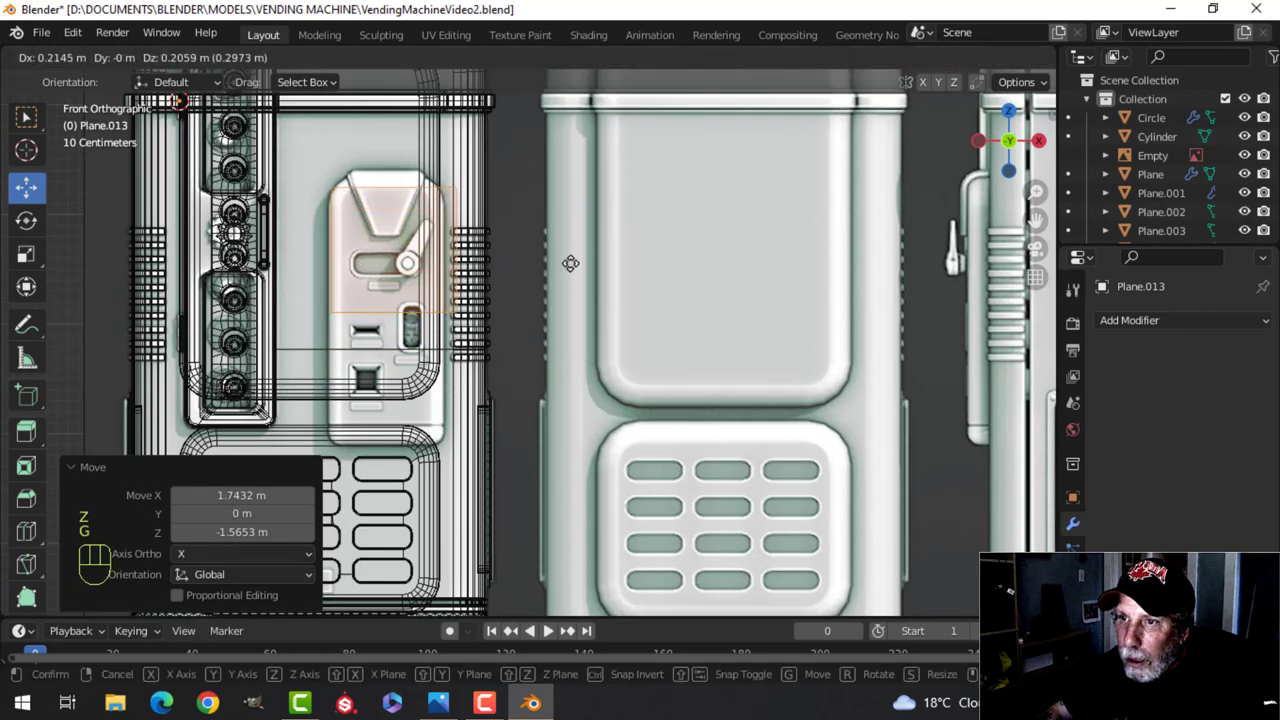
{"action": "key", "text": "s"}
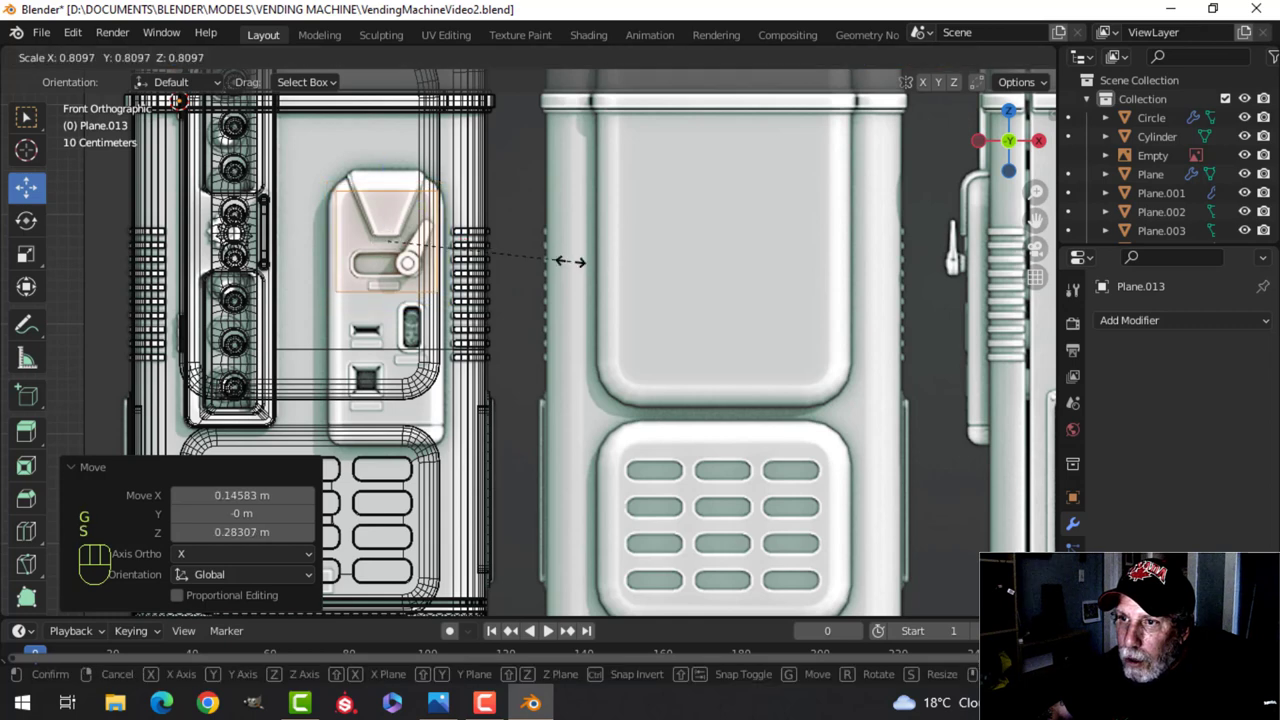
{"action": "left_click", "coordinate": [579, 264]}
{"action": "key", "text": "g"}
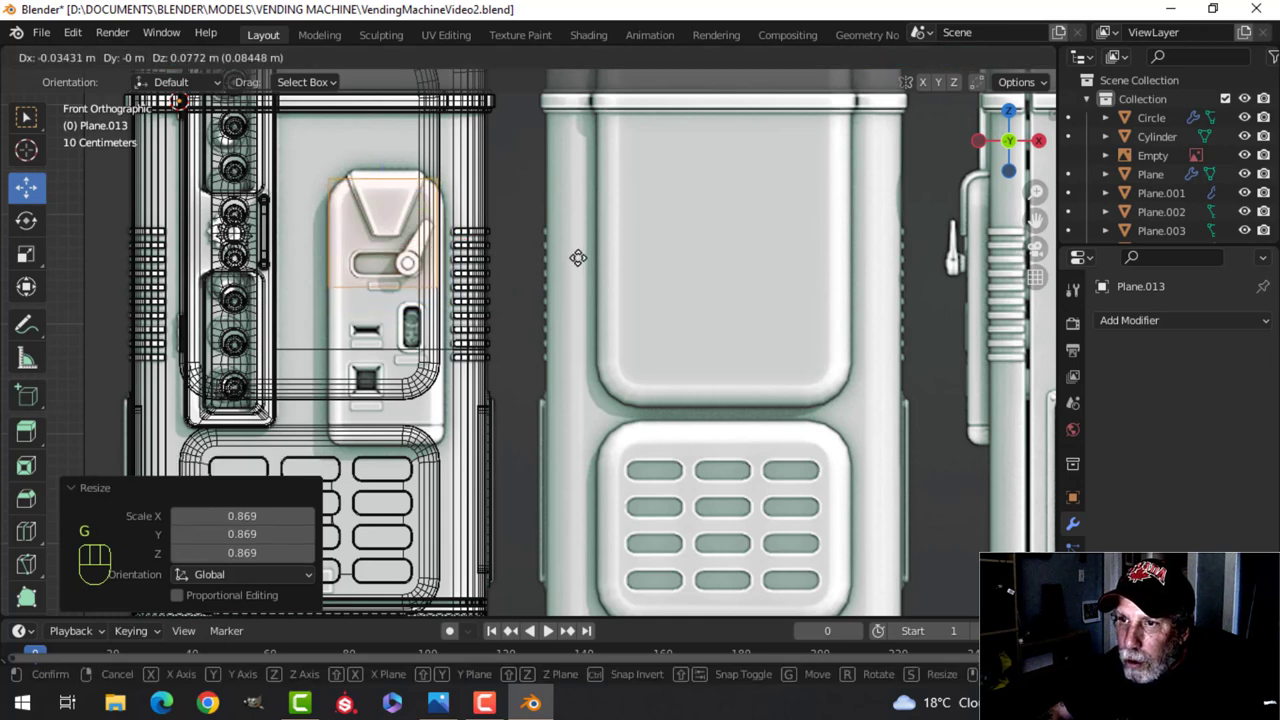
{"action": "left_click", "coordinate": [578, 258]}
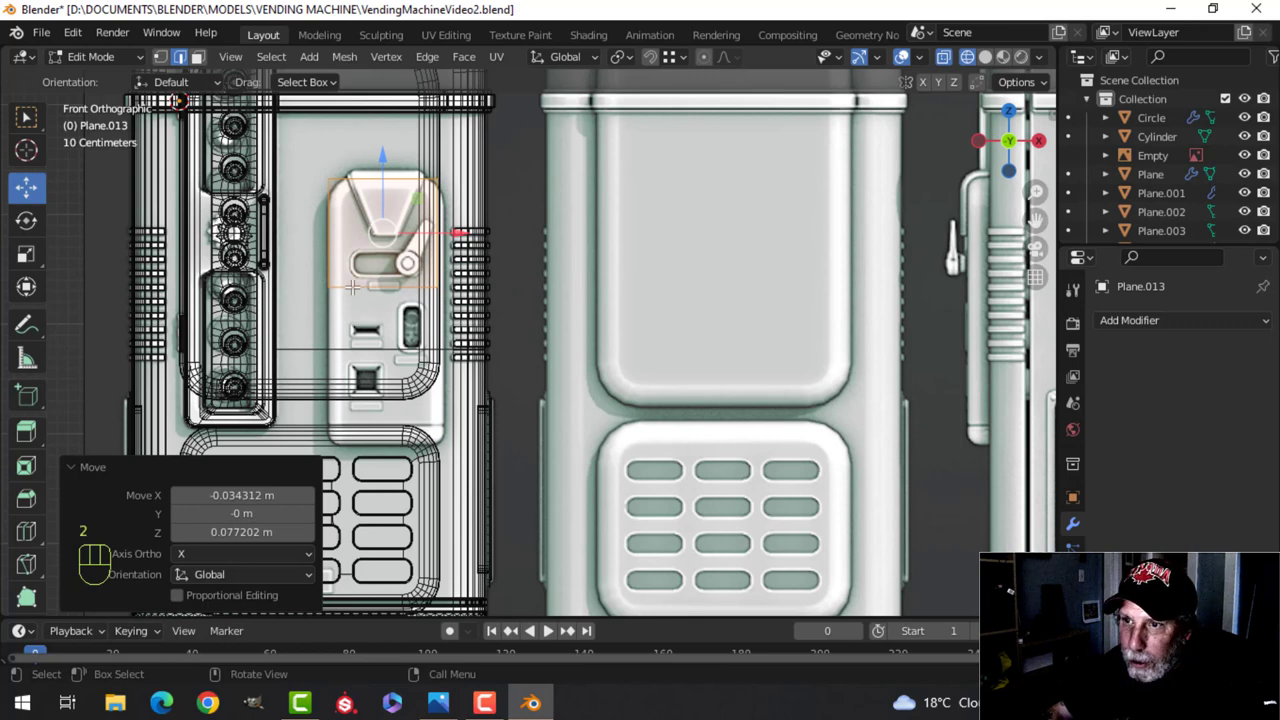
Lower the plane's bottom edge about 1.42 m to the reference panel's base and scale the whole plane by 1.07 along X
{"action": "key", "text": "g"}
{"action": "key", "text": "z"}
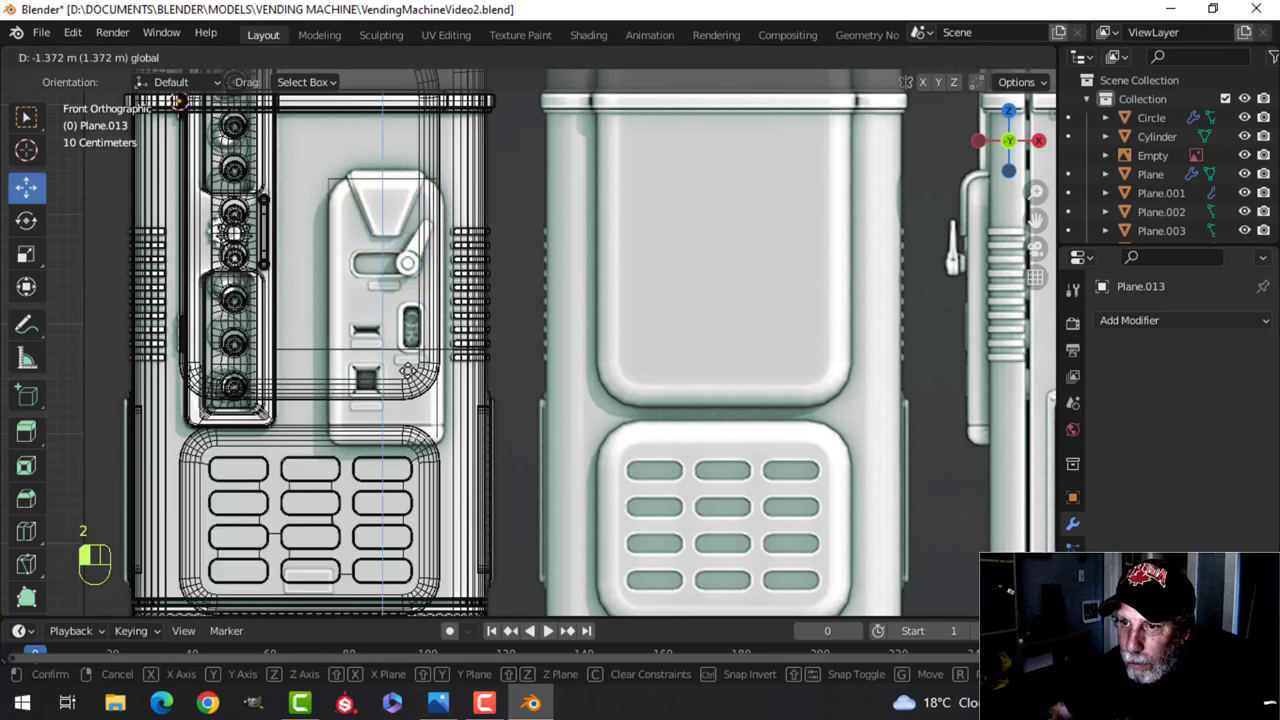
{"action": "left_click", "coordinate": [407, 375]}
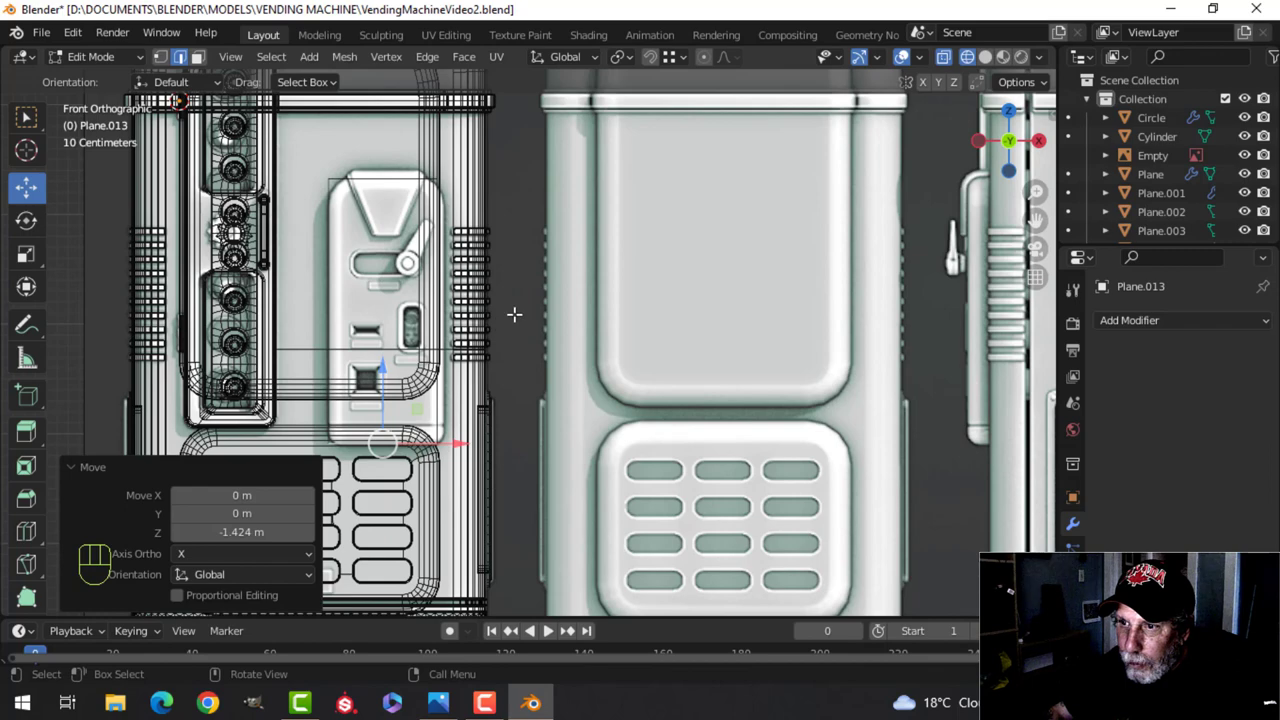
{"action": "key", "text": "a"}
{"action": "key", "text": "s"}
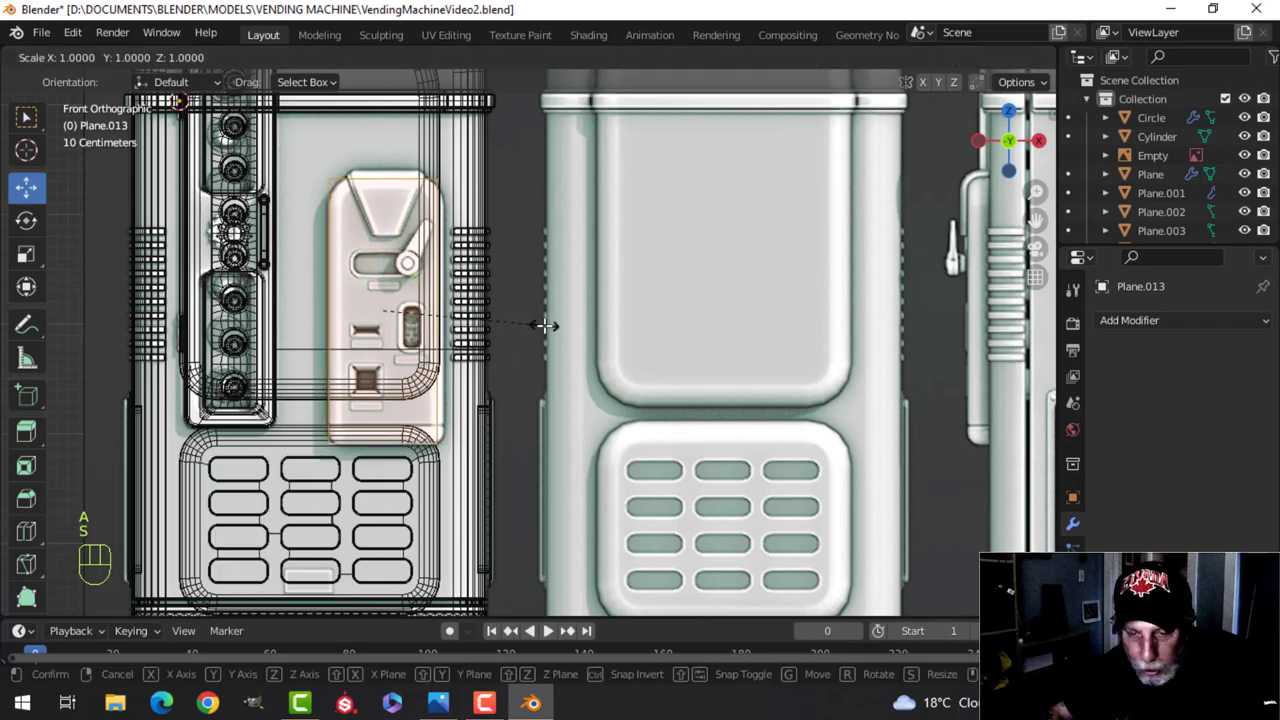
{"action": "key", "text": "x"}
{"action": "left_click", "coordinate": [557, 327]}
{"action": "key", "text": "z"}
{"action": "left_click", "coordinate": [637, 311]}
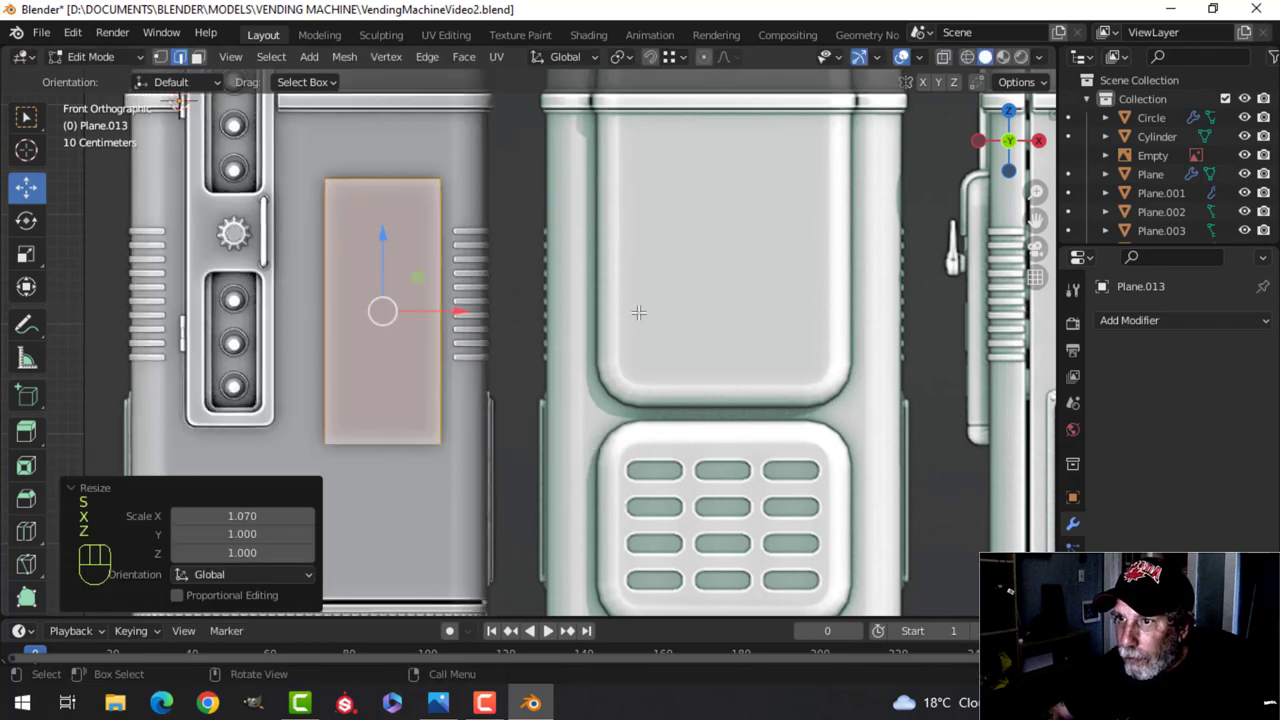
Extrude the rectangular plane into a thick slab standing out from the machine's front
{"action": "scroll", "coordinate": [520, 357], "scroll_direction": "up", "scroll_amount": 1}
{"action": "mouse_move", "coordinate": [537, 311]}
{"action": "middle_mouse_down", "text": "shift"}
{"action": "mouse_move", "coordinate": [520, 357]}
{"action": "mouse_move", "coordinate": [500, 368]}
{"action": "mouse_move", "coordinate": [537, 397]}
{"action": "mouse_move", "coordinate": [486, 384]}
{"action": "mouse_move", "coordinate": [617, 411]}
{"action": "mouse_move", "coordinate": [567, 397]}
{"action": "middle_mouse_up", "text": "shift"}
{"action": "key", "text": "alt+a"}
{"action": "scroll", "coordinate": [440, 336], "scroll_direction": "down", "scroll_amount": 3}
{"action": "left_click", "coordinate": [440, 340]}
{"action": "left_click_drag", "start_coordinate": [490, 388], "coordinate": [577, 386]}
{"action": "middle_click_drag", "start_coordinate": [577, 386], "coordinate": [620, 383]}
{"action": "key", "text": "e"}
{"action": "left_click_drag", "start_coordinate": [534, 378], "coordinate": [452, 363]}
{"action": "key", "text": "x"}
{"action": "key", "text": "a"}
{"action": "key", "text": "alt+a"}
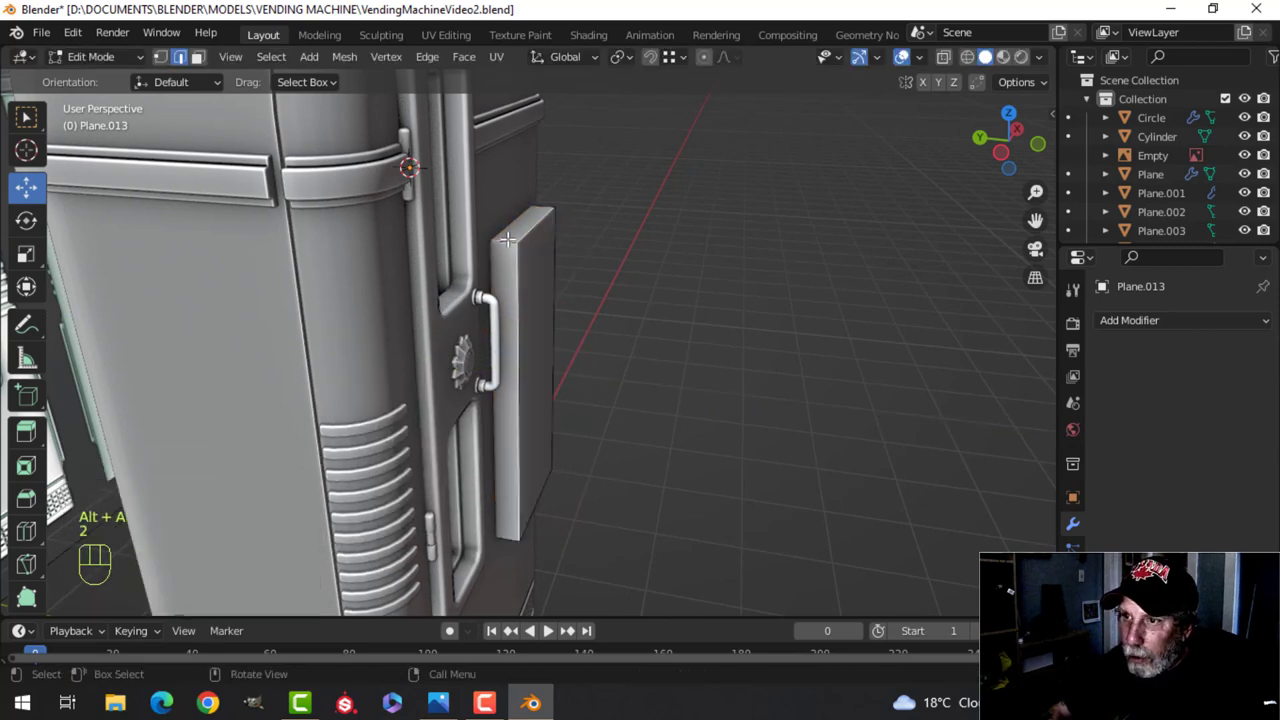
Bevel the slab's two upper corner edges with a width of 0.242 m and 9 segments to match the reference
{"action": "middle_click_drag", "start_coordinate": [554, 207], "coordinate": [487, 264]}
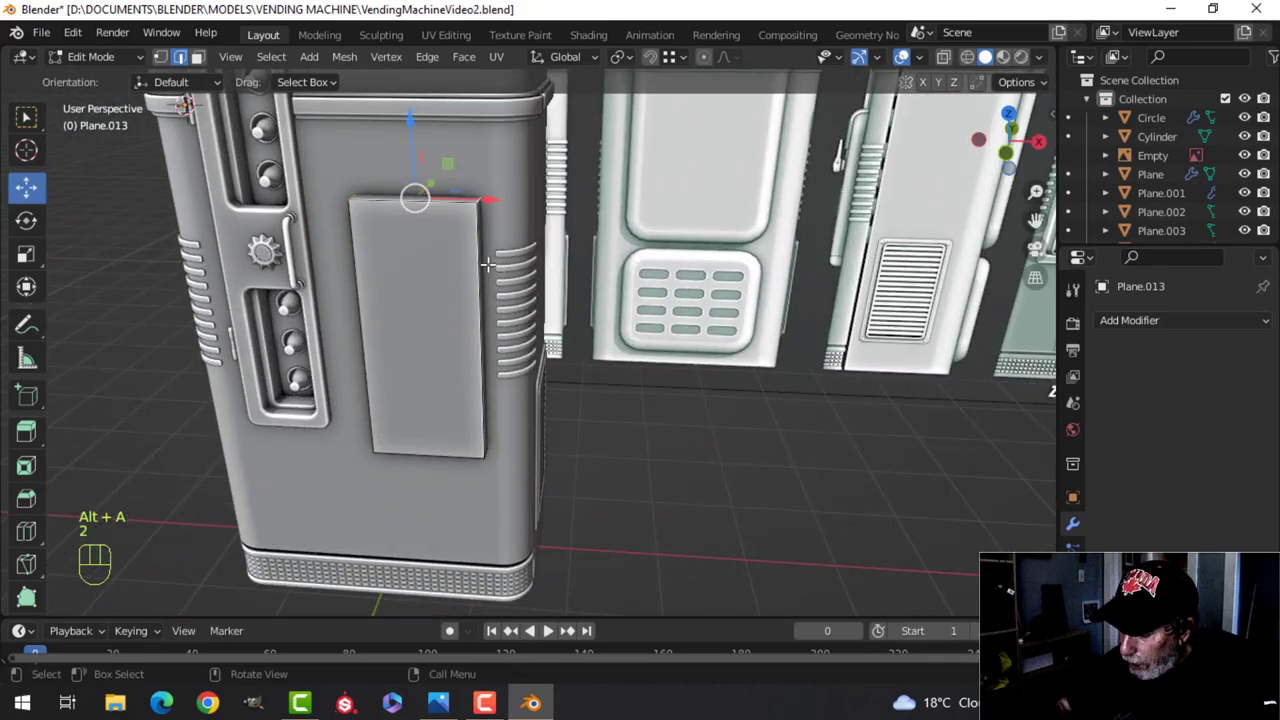
{"action": "key", "text": "KP_1"}
{"action": "key", "text": "z"}
{"action": "left_click", "coordinate": [303, 266]}
{"action": "scroll", "coordinate": [543, 370], "scroll_direction": "up", "scroll_amount": 4}
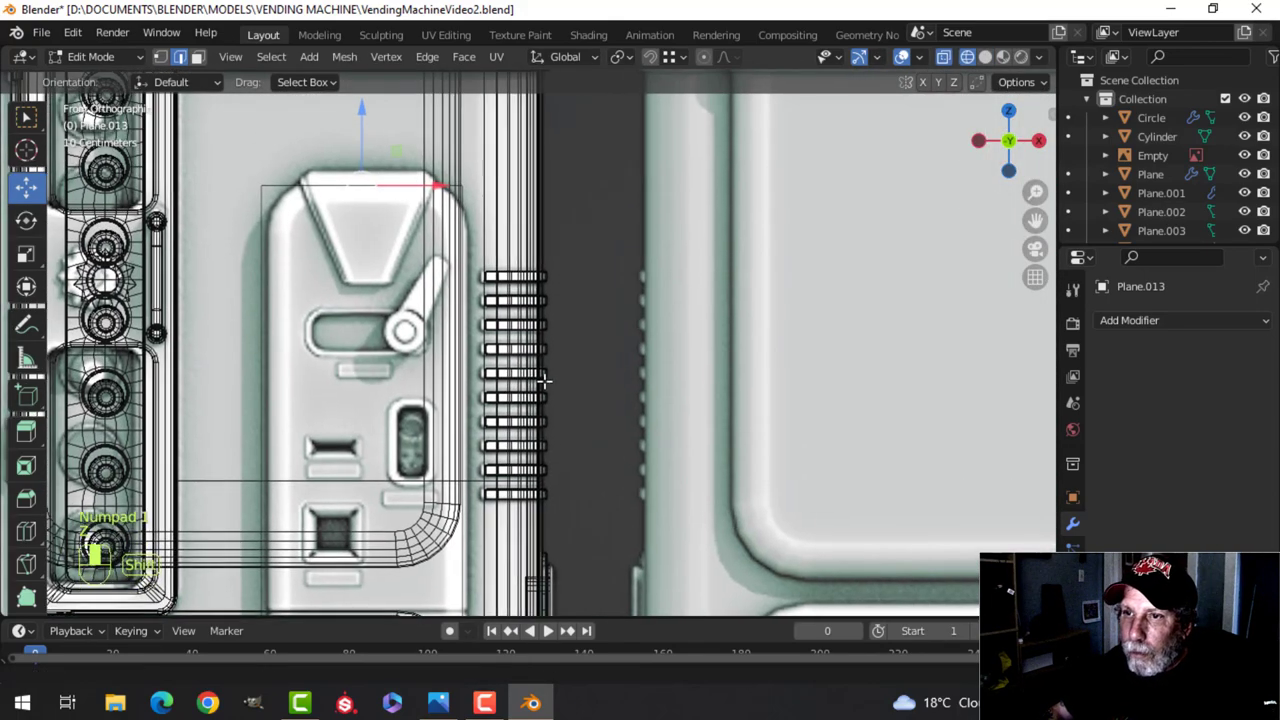
{"action": "key", "text": "ctrl+b"}
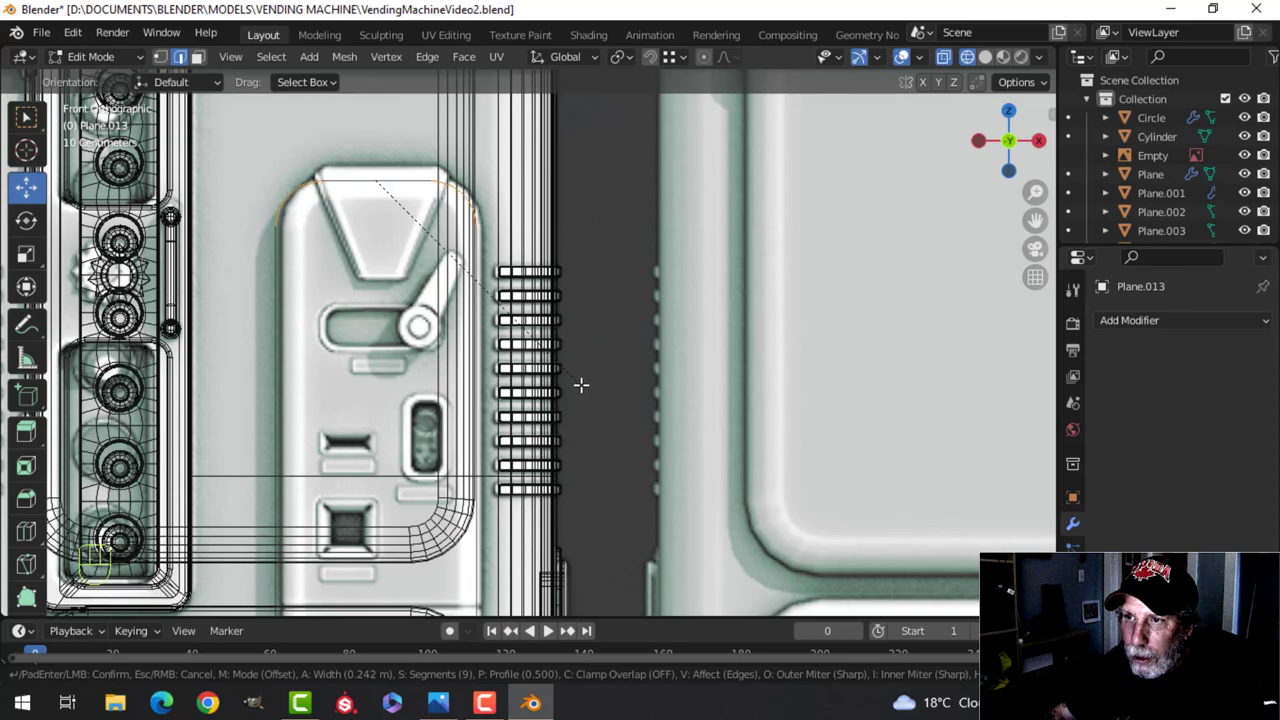
{"action": "left_click", "coordinate": [580, 386]}
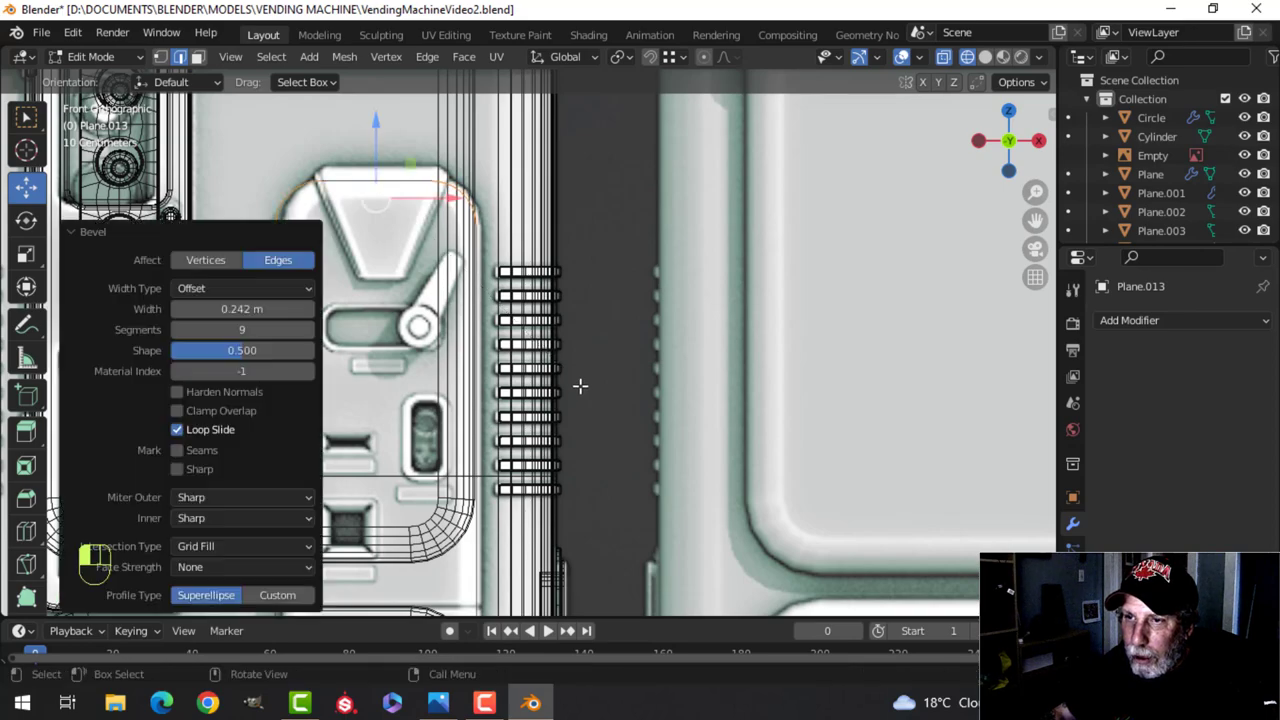
Bevel the slab's two lower corner edges with a width of 0.129 m and 4 segments
{"action": "middle_click_drag", "start_coordinate": [580, 386], "coordinate": [634, 143], "text": "shift"}
{"action": "key", "text": "alt+a"}
{"action": "middle_click_drag", "start_coordinate": [473, 374], "coordinate": [533, 264]}
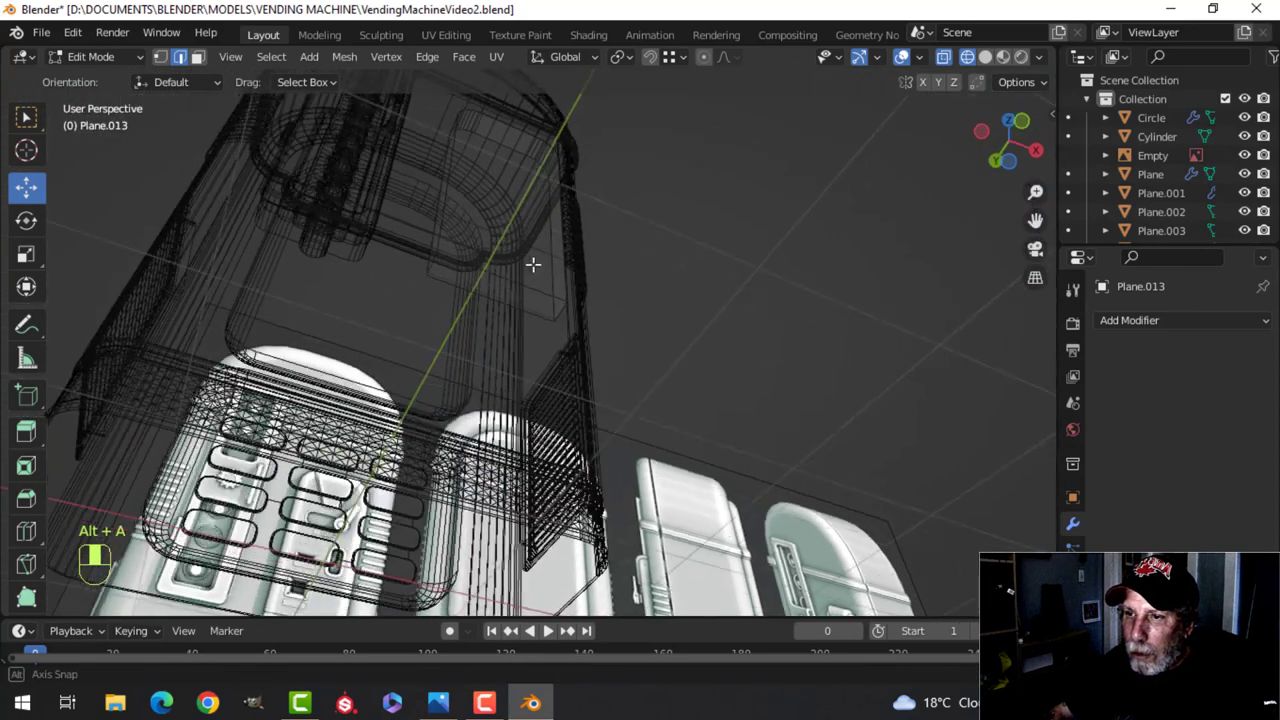
{"action": "mouse_move", "coordinate": [569, 305]}
{"action": "middle_mouse_down"}
{"action": "mouse_move", "coordinate": [451, 329]}
{"action": "mouse_move", "coordinate": [551, 309]}
{"action": "middle_mouse_up"}
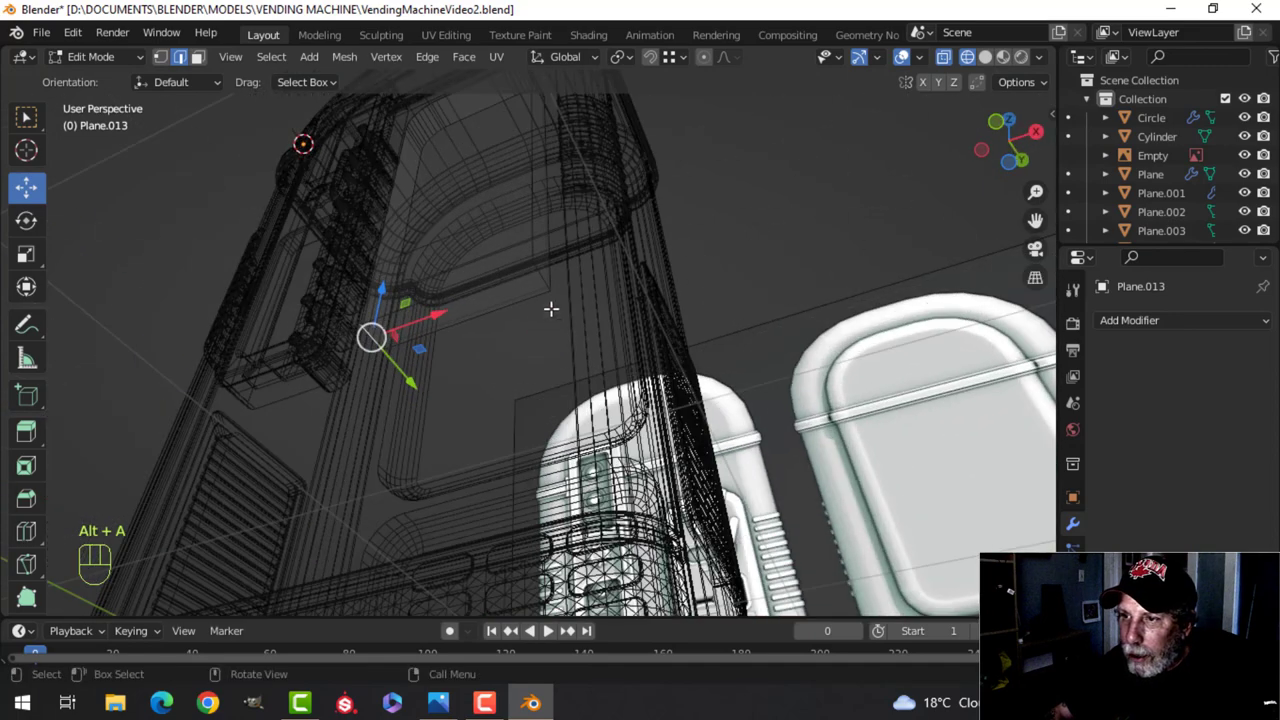
{"action": "key", "text": "KP_1"}
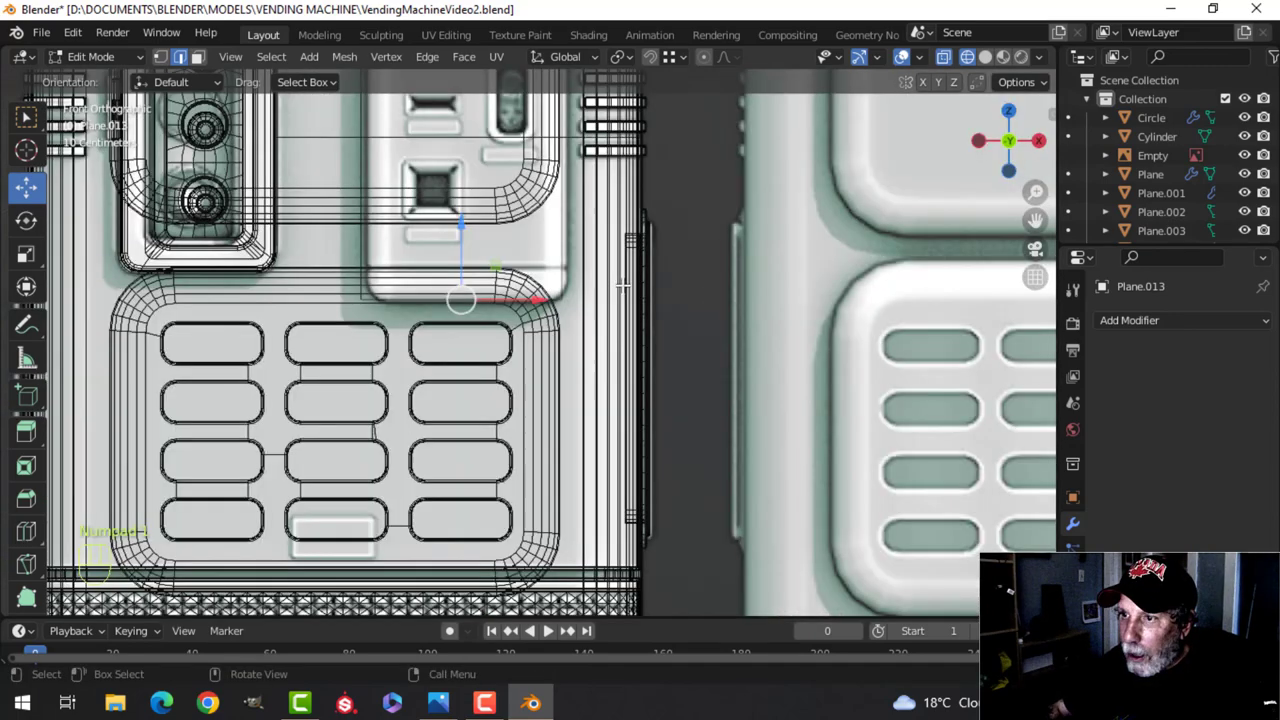
{"action": "key", "text": "ctrl+b"}
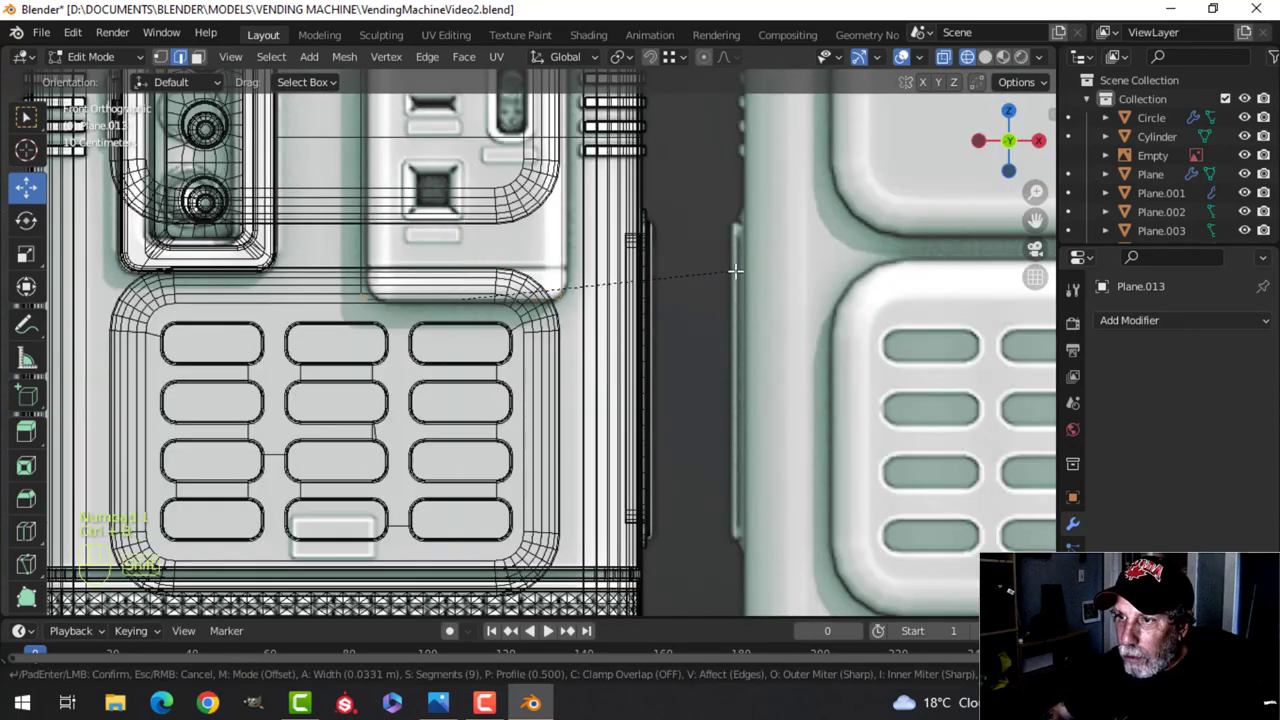
{"action": "left_click", "coordinate": [907, 233]}
{"action": "key", "text": "z"}
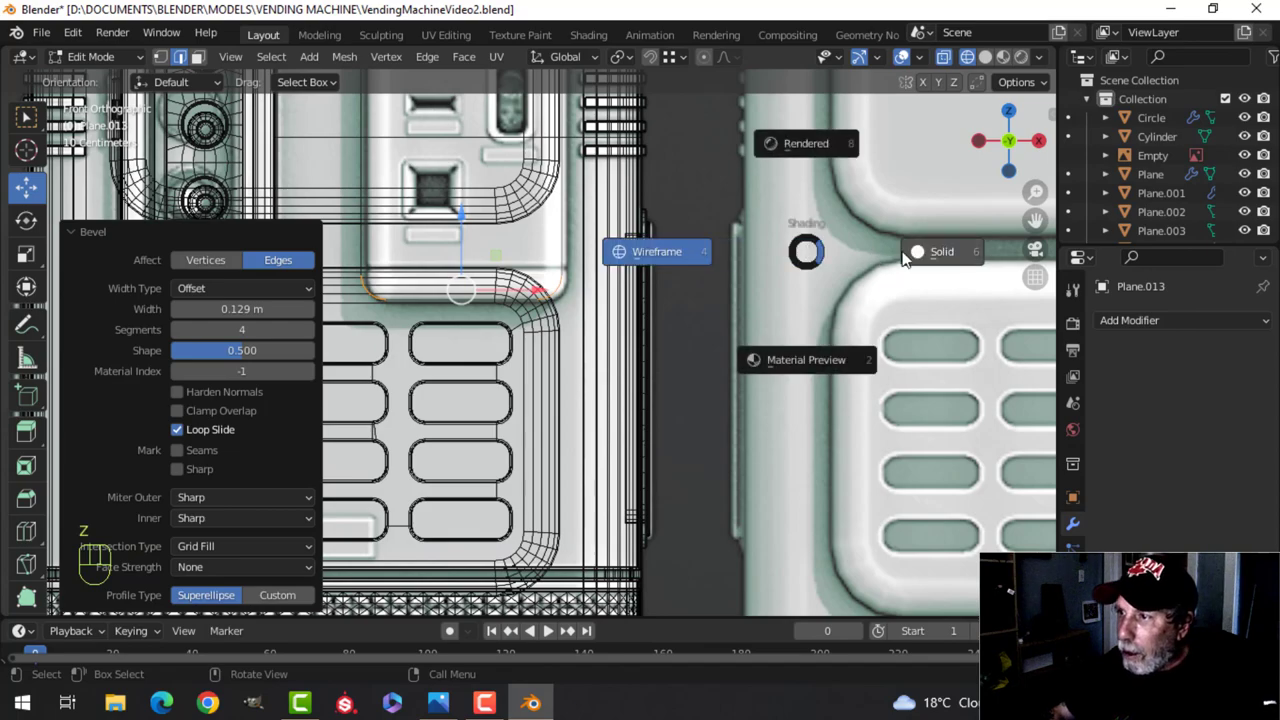
Bevel the border of the slab's front face with a width of about 0.11 m and 4 segments, and return to Object Mode
{"action": "mouse_move", "coordinate": [706, 277]}
{"action": "middle_mouse_down"}
{"action": "mouse_move", "coordinate": [588, 196]}
{"action": "mouse_move", "coordinate": [568, 215]}
{"action": "mouse_move", "coordinate": [594, 349]}
{"action": "mouse_move", "coordinate": [578, 470]}
{"action": "middle_mouse_up"}
{"action": "scroll", "coordinate": [568, 215], "scroll_direction": "up", "scroll_amount": 3}
{"action": "scroll", "coordinate": [568, 215], "scroll_direction": "down", "scroll_amount": 7}
{"action": "key", "text": "alt+a"}
{"action": "middle_click_drag", "start_coordinate": [578, 470], "coordinate": [545, 396]}
{"action": "key", "text": "3"}
{"action": "left_click", "coordinate": [489, 403]}
{"action": "scroll", "coordinate": [560, 403], "scroll_direction": "up", "scroll_amount": 3}
{"action": "scroll", "coordinate": [543, 470], "scroll_direction": "up", "scroll_amount": 1}
{"action": "key", "text": "ctrl+b"}
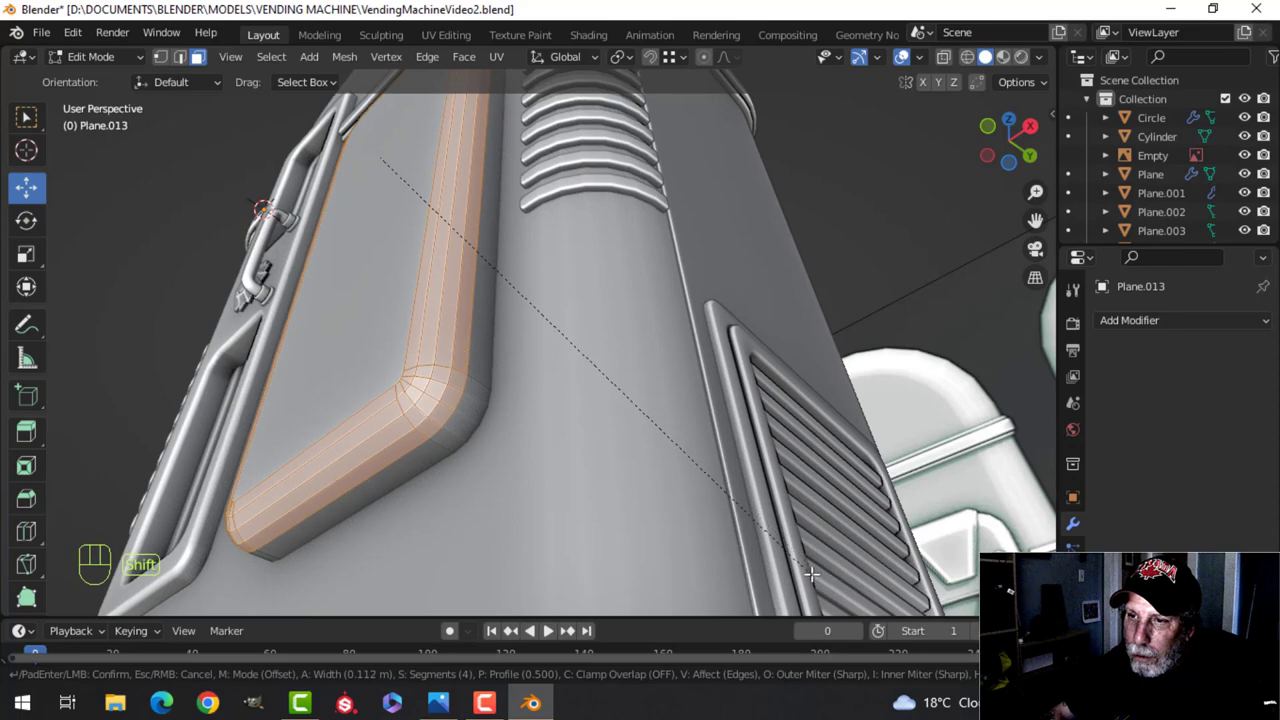
{"action": "left_click", "coordinate": [810, 573]}
{"action": "key", "text": "alt+a"}
{"action": "middle_click_drag", "start_coordinate": [810, 573], "coordinate": [528, 538]}
{"action": "key", "text": "Tab"}
{"action": "scroll", "coordinate": [490, 500], "scroll_direction": "down", "scroll_amount": 3}
{"action": "key", "text": "alt+a"}
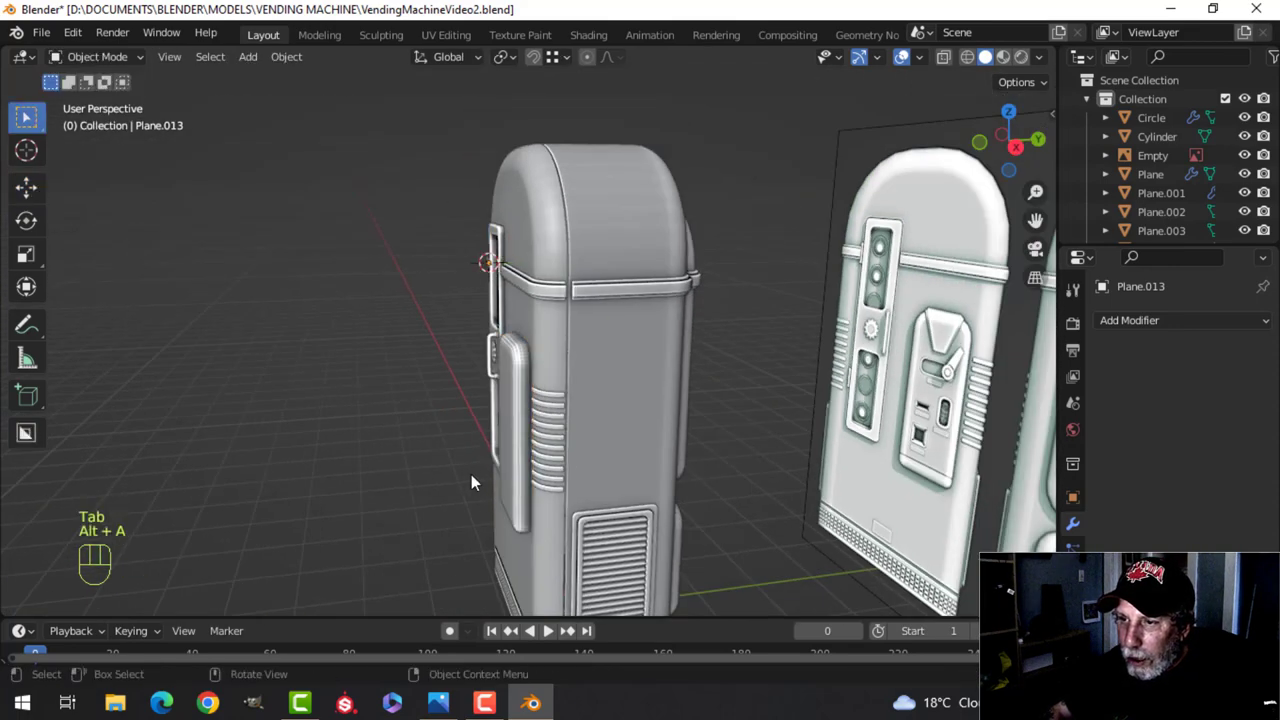
Examine the rounded panel on the machine's front from several angles against the reference images
{"action": "middle_click_drag", "start_coordinate": [471, 474], "coordinate": [628, 402]}
{"action": "scroll", "coordinate": [541, 487], "scroll_direction": "up", "scroll_amount": 2}
{"action": "scroll", "coordinate": [600, 420], "scroll_direction": "down", "scroll_amount": 2}
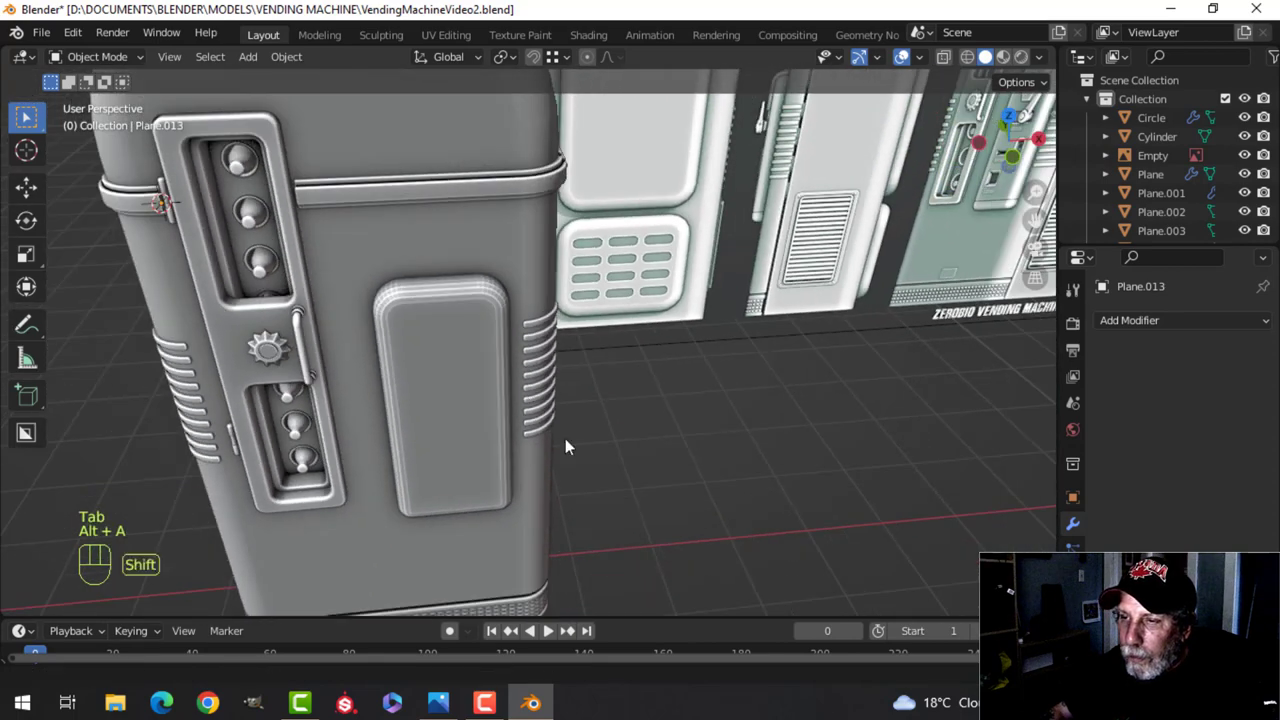
{"action": "middle_click_drag", "start_coordinate": [565, 438], "coordinate": [625, 480], "text": "shift"}
{"action": "middle_click_drag", "start_coordinate": [625, 480], "coordinate": [499, 438]}
{"action": "scroll", "coordinate": [499, 437], "scroll_direction": "down", "scroll_amount": 3}
{"action": "middle_click_drag", "start_coordinate": [731, 391], "coordinate": [622, 408], "text": "shift"}
{"action": "middle_click_drag", "start_coordinate": [622, 408], "coordinate": [530, 400]}
{"action": "scroll", "coordinate": [630, 416], "scroll_direction": "up", "scroll_amount": 3}
{"action": "middle_click_drag", "start_coordinate": [530, 400], "coordinate": [560, 385]}
{"action": "scroll", "coordinate": [417, 441], "scroll_direction": "down", "scroll_amount": 3}
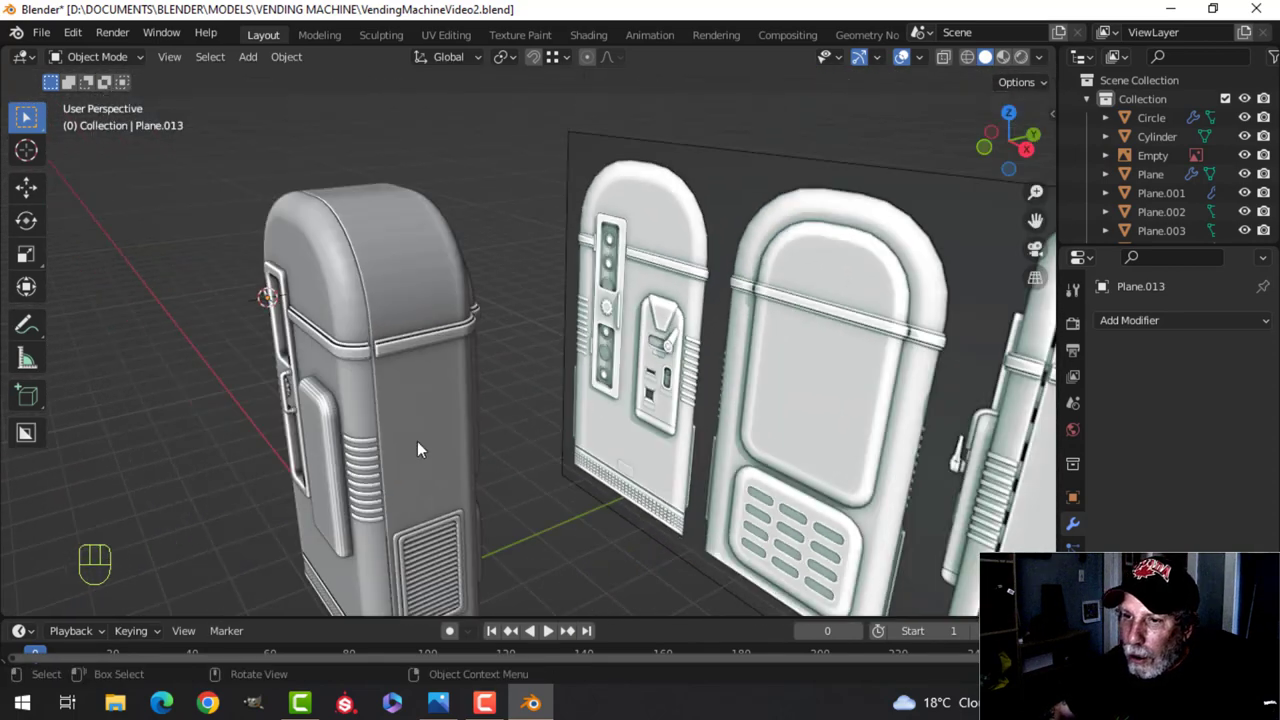
{"action": "middle_click_drag", "start_coordinate": [417, 441], "coordinate": [515, 385], "text": "shift"}
{"action": "middle_click_drag", "start_coordinate": [515, 385], "coordinate": [650, 350]}
{"action": "scroll", "coordinate": [462, 373], "scroll_direction": "up", "scroll_amount": 2}
{"action": "middle_click_drag", "start_coordinate": [462, 373], "coordinate": [591, 332], "text": "shift"}
Duplicate the panel's front top edge and move the copy forward along Y and about 0.16 m up
{"action": "key", "text": "Tab"}
{"action": "scroll", "coordinate": [522, 378], "scroll_direction": "up", "scroll_amount": 5}
{"action": "key", "text": "alt+a"}
{"action": "key", "text": "2"}
{"action": "key", "text": "shift+d"}
{"action": "left_click", "coordinate": [638, 316]}
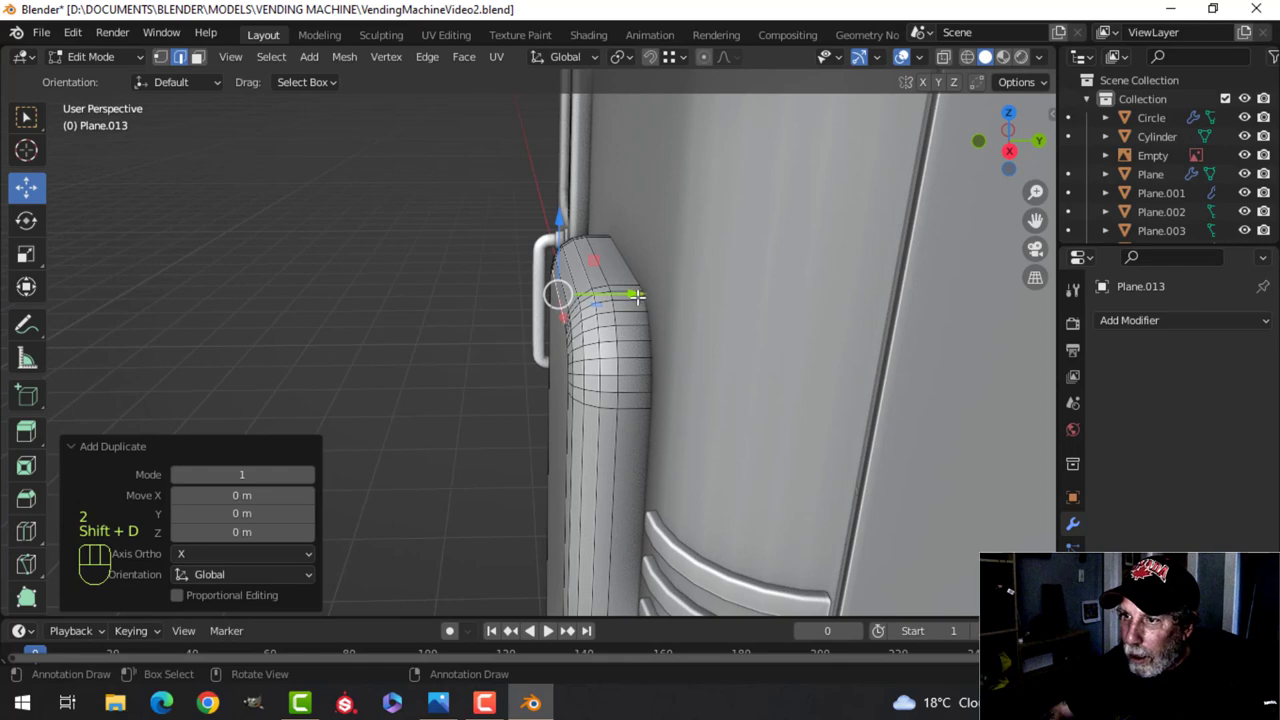
{"action": "left_click_drag", "start_coordinate": [636, 296], "coordinate": [587, 285]}
{"action": "left_click_drag", "start_coordinate": [539, 230], "coordinate": [557, 175]}
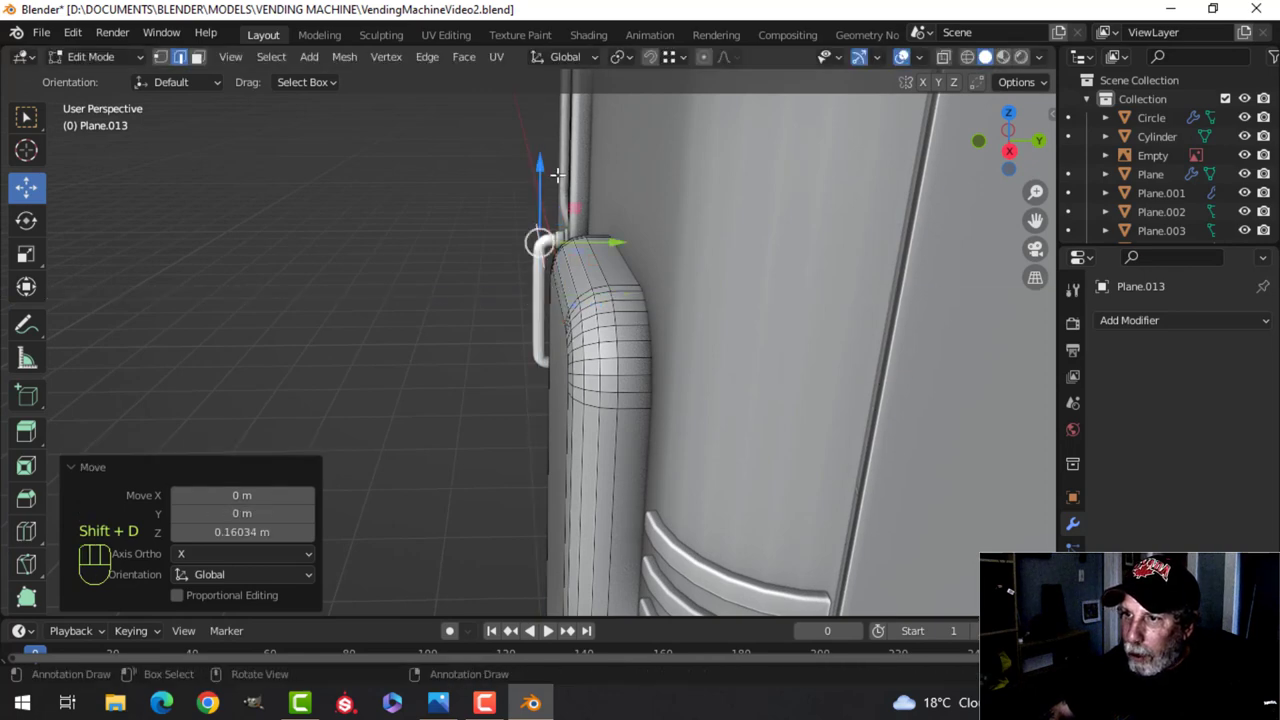
Separate the duplicated edge into its own object and leave Edit Mode
{"action": "key", "text": "p"}
{"action": "left_click", "coordinate": [691, 234]}
{"action": "key", "text": "Tab"}
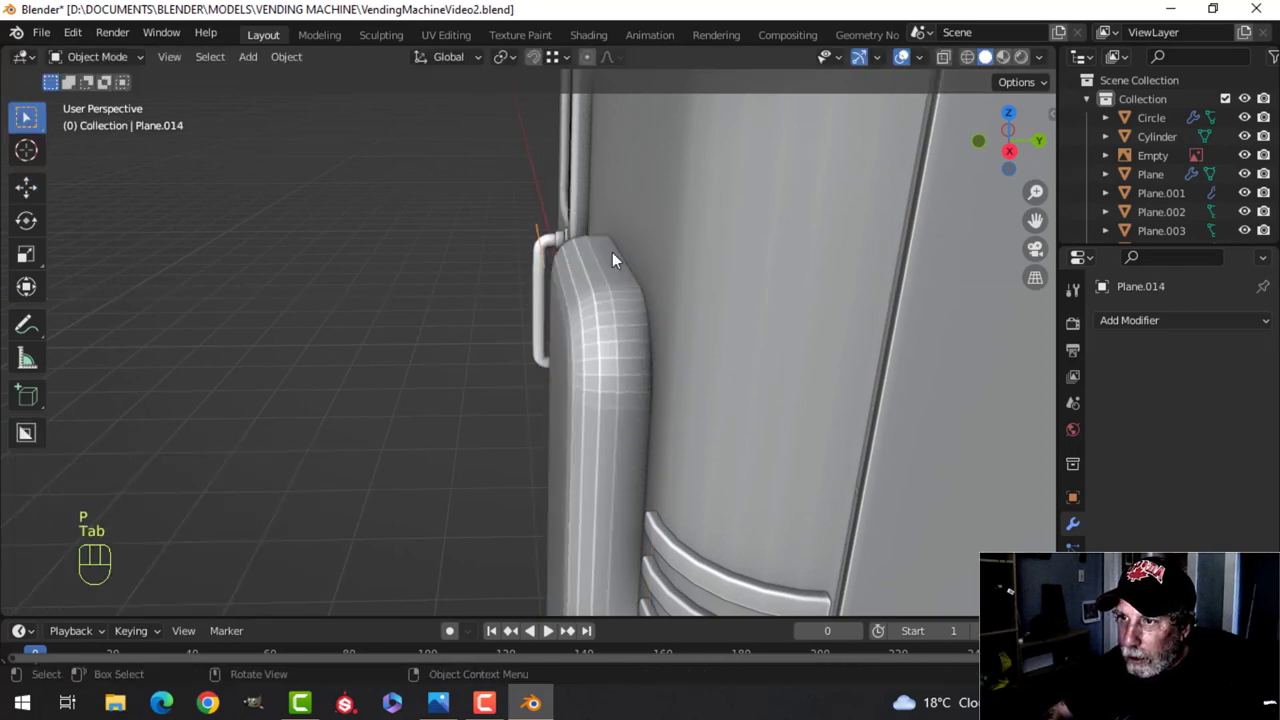
Scale the separated edge by 1.265 to match the width of the coin chute's top in the front reference image
{"action": "key", "text": "KP_1"}
{"action": "key", "text": "Tab"}
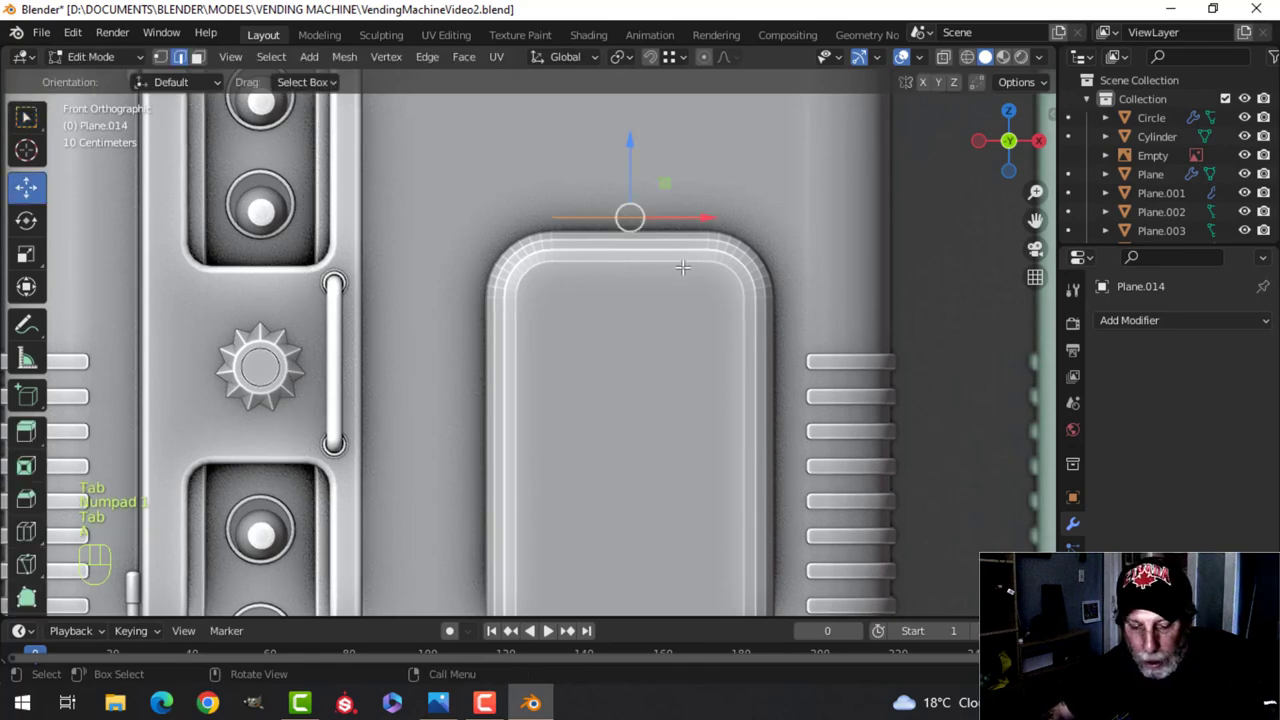
{"action": "key", "text": "z"}
{"action": "left_click", "coordinate": [590, 271]}
{"action": "middle_click_drag", "start_coordinate": [732, 259], "coordinate": [702, 280], "text": "shift"}
{"action": "key", "text": "s"}
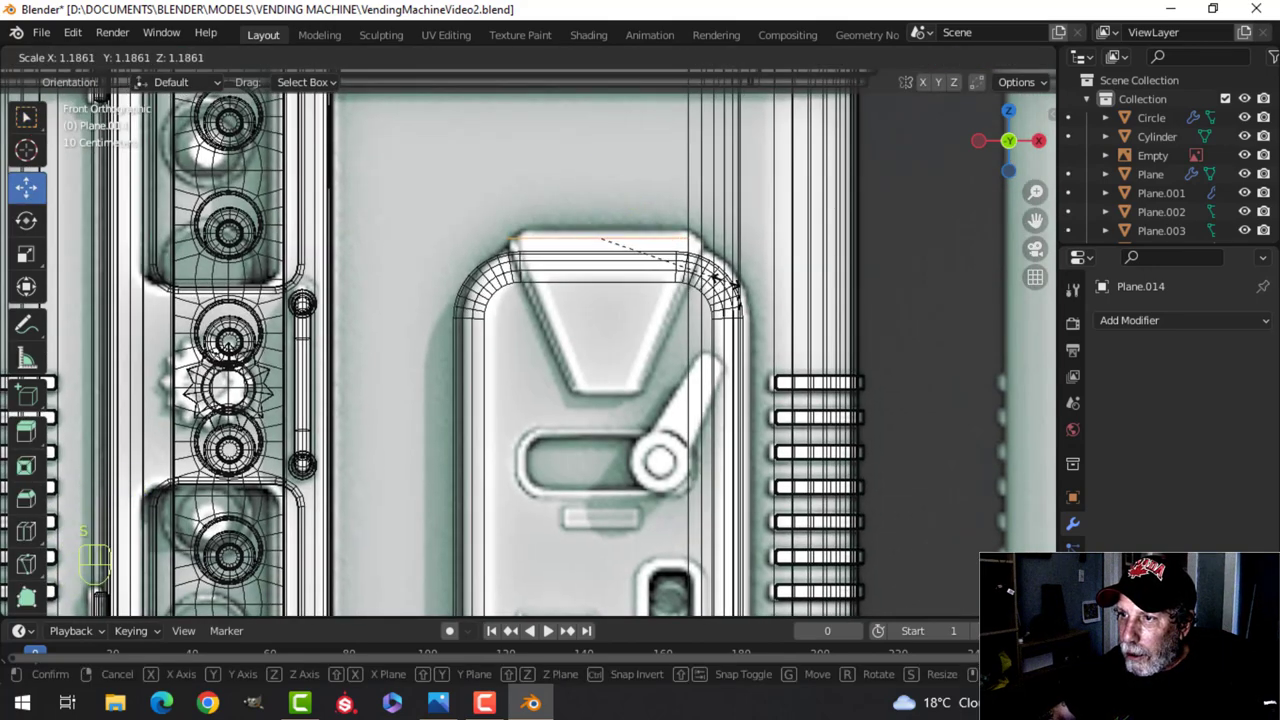
{"action": "left_click", "coordinate": [742, 285]}
{"action": "key", "text": "z"}
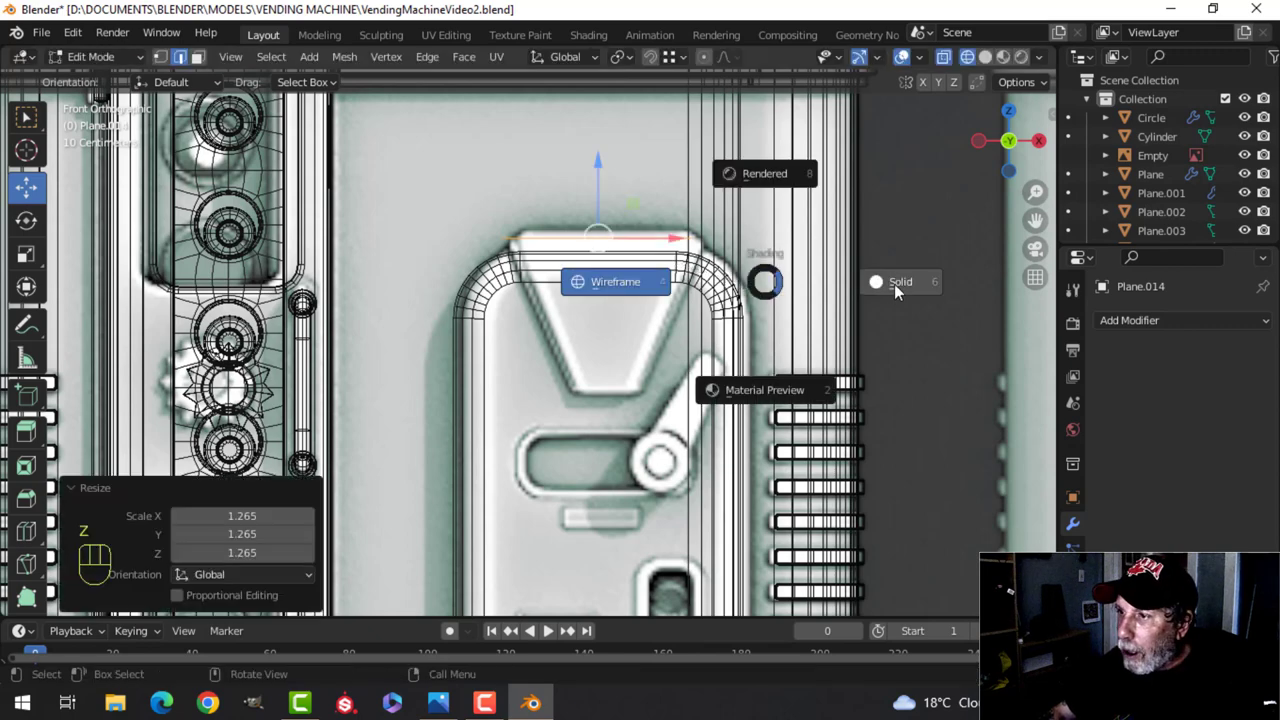
{"action": "left_click", "coordinate": [894, 286]}
{"action": "mouse_move", "coordinate": [894, 286]}
{"action": "middle_mouse_down"}
{"action": "mouse_move", "coordinate": [594, 351]}
{"action": "mouse_move", "coordinate": [587, 330]}
{"action": "middle_mouse_up"}
In the right side view, lower the separated edge about 0.05 m to the level of the panel's top
{"action": "key", "text": "KP_3"}
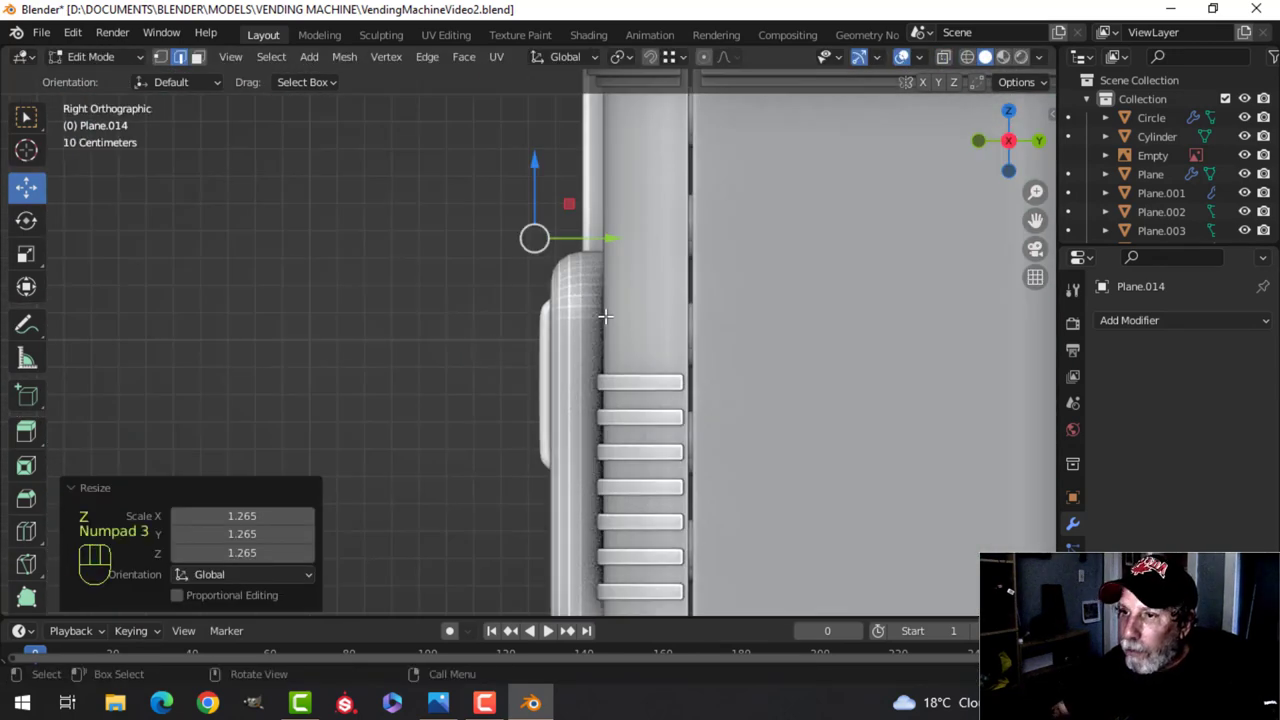
{"action": "scroll", "coordinate": [604, 314], "scroll_direction": "up", "scroll_amount": 3}
{"action": "key", "text": "1"}
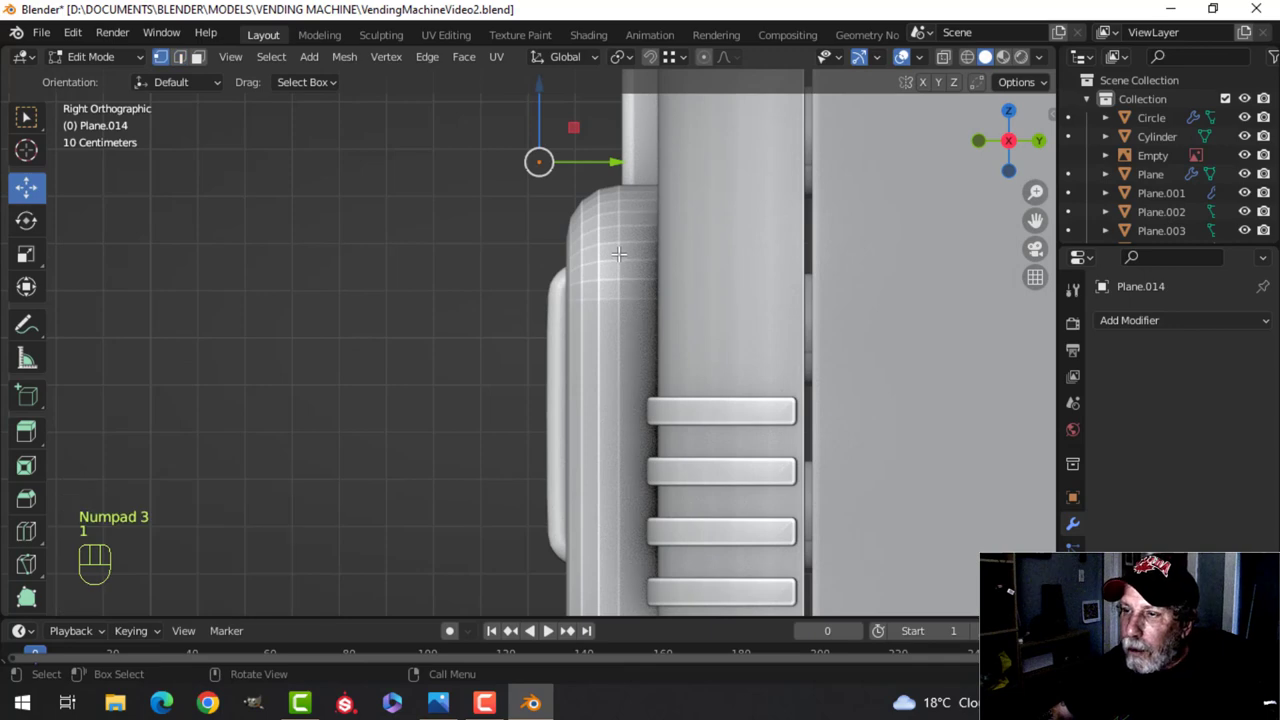
{"action": "scroll", "coordinate": [620, 255], "scroll_direction": "down", "scroll_amount": 1}
{"action": "key", "text": "g"}
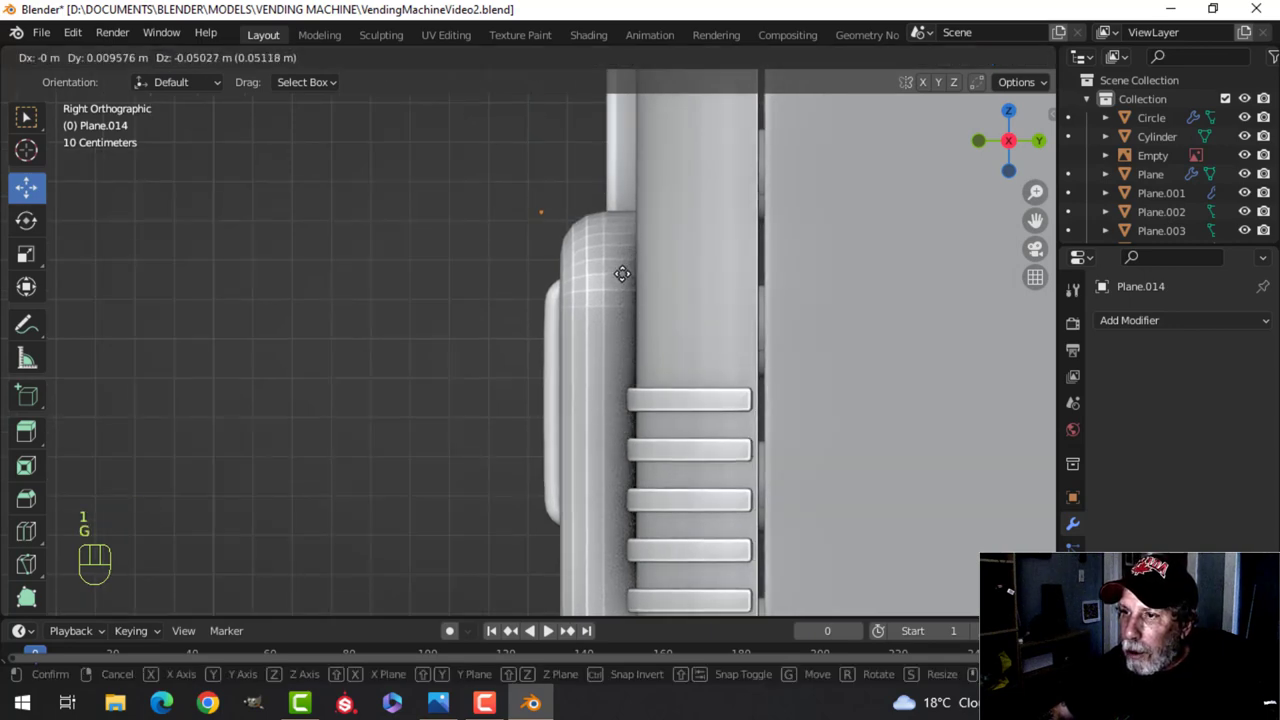
{"action": "left_click", "coordinate": [622, 273]}
Extrude the edge back along Y about 0.42 m into the machine and raise the whole strip slightly above the panel
{"action": "key", "text": "e"}
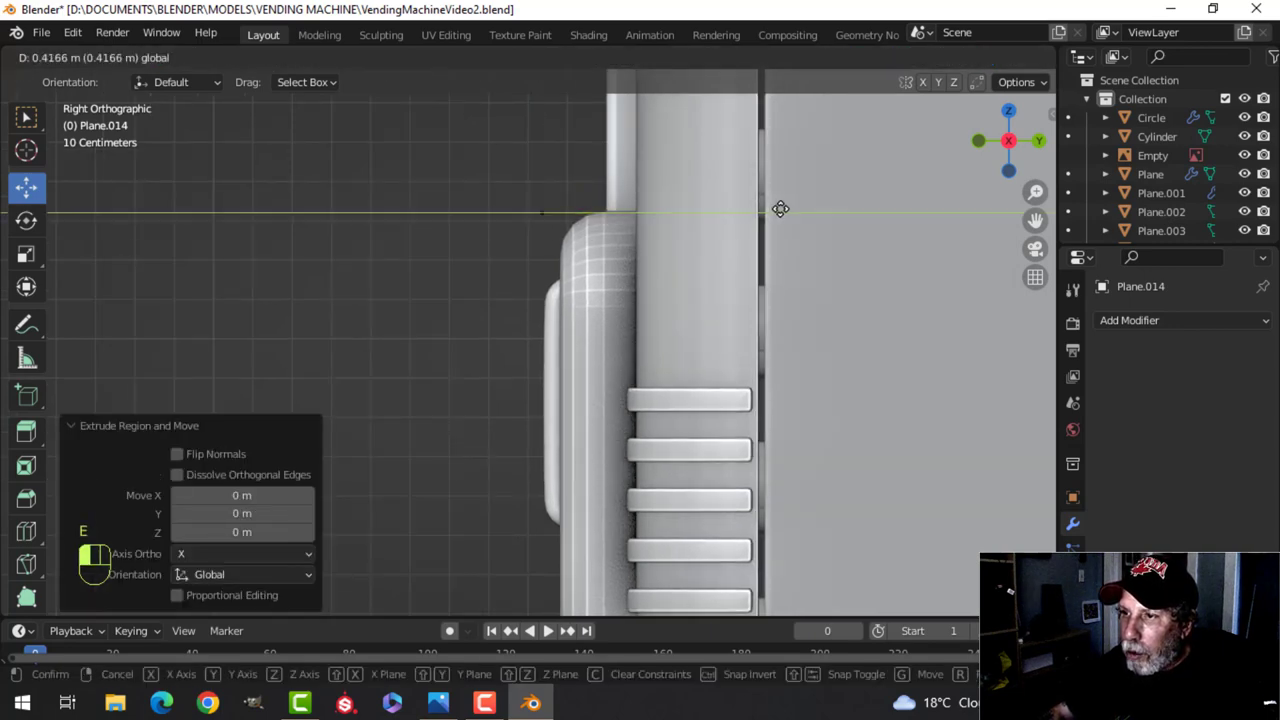
{"action": "right_click", "coordinate": [780, 208]}
{"action": "key", "text": "a"}
{"action": "left_click_drag", "start_coordinate": [622, 163], "coordinate": [626, 141]}
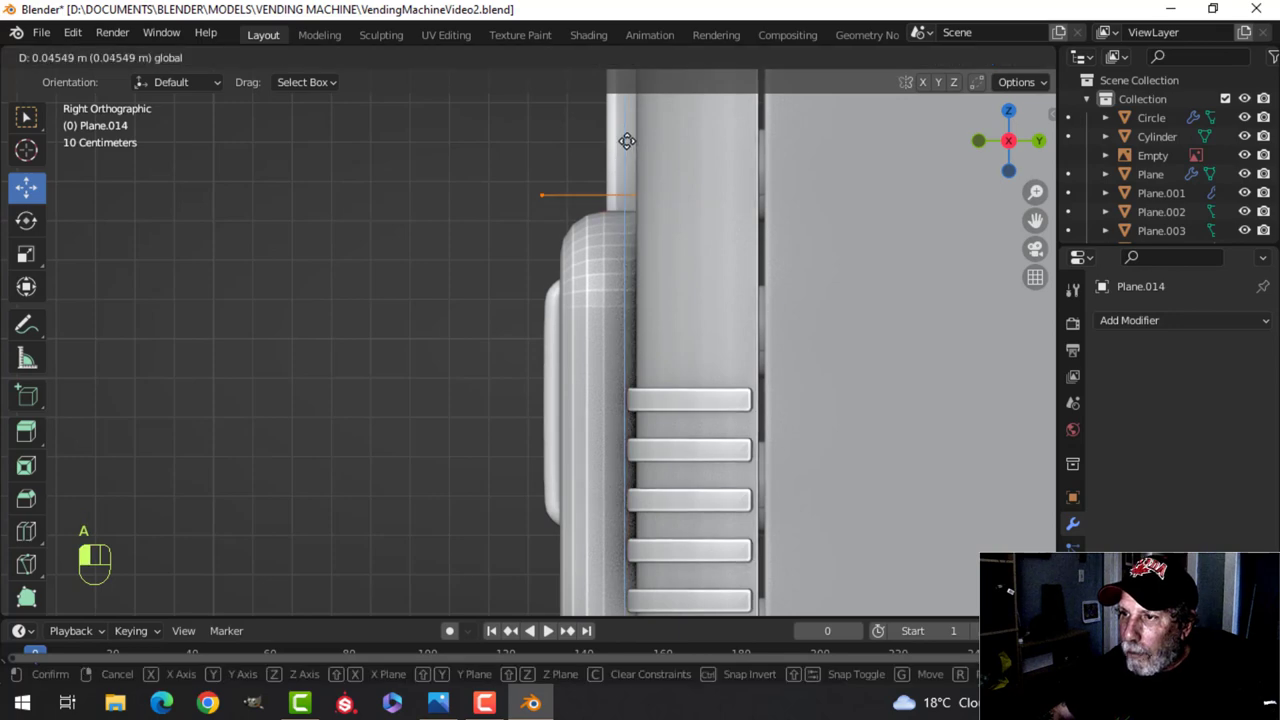
{"action": "key", "text": "alt+a"}
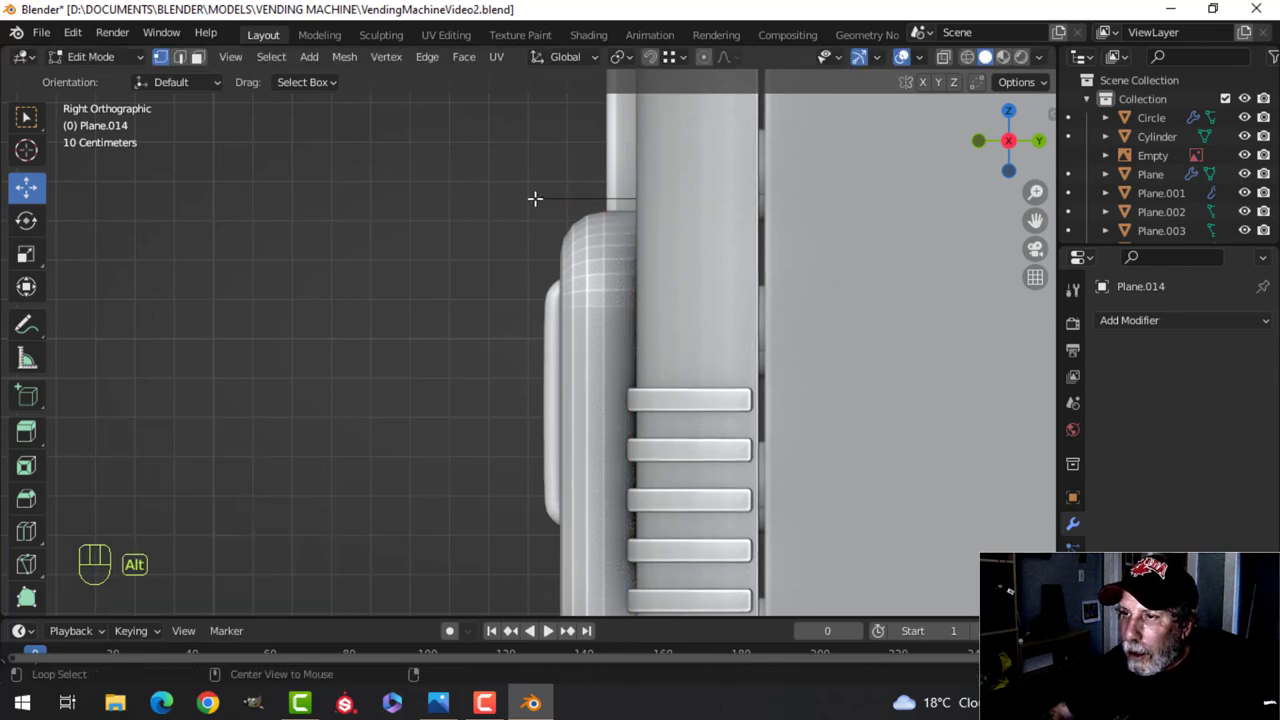
Extrude the front edge of the strip straight down about 0.79 m in the right side view
{"action": "key", "text": "b"}
{"action": "left_click_drag", "start_coordinate": [509, 157], "coordinate": [586, 257]}
{"action": "middle_click_drag", "start_coordinate": [586, 257], "coordinate": [623, 214]}
{"action": "key", "text": "KP_3"}
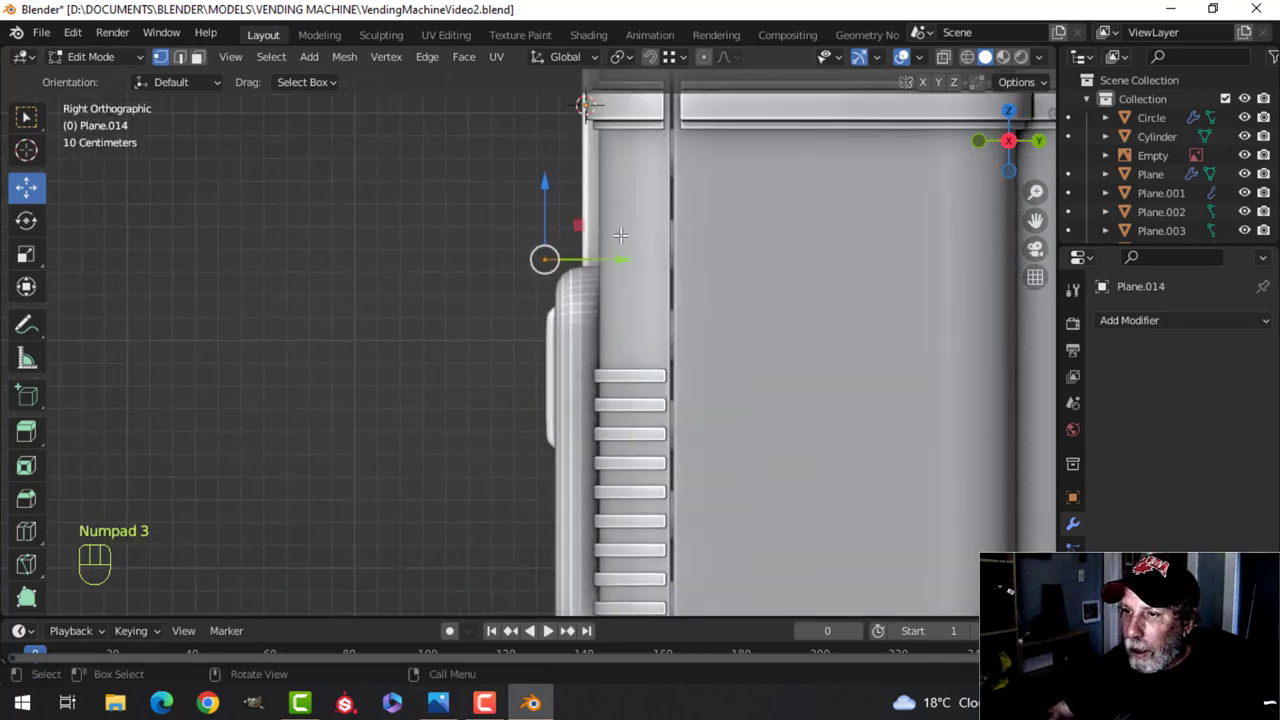
{"action": "key", "text": "e"}
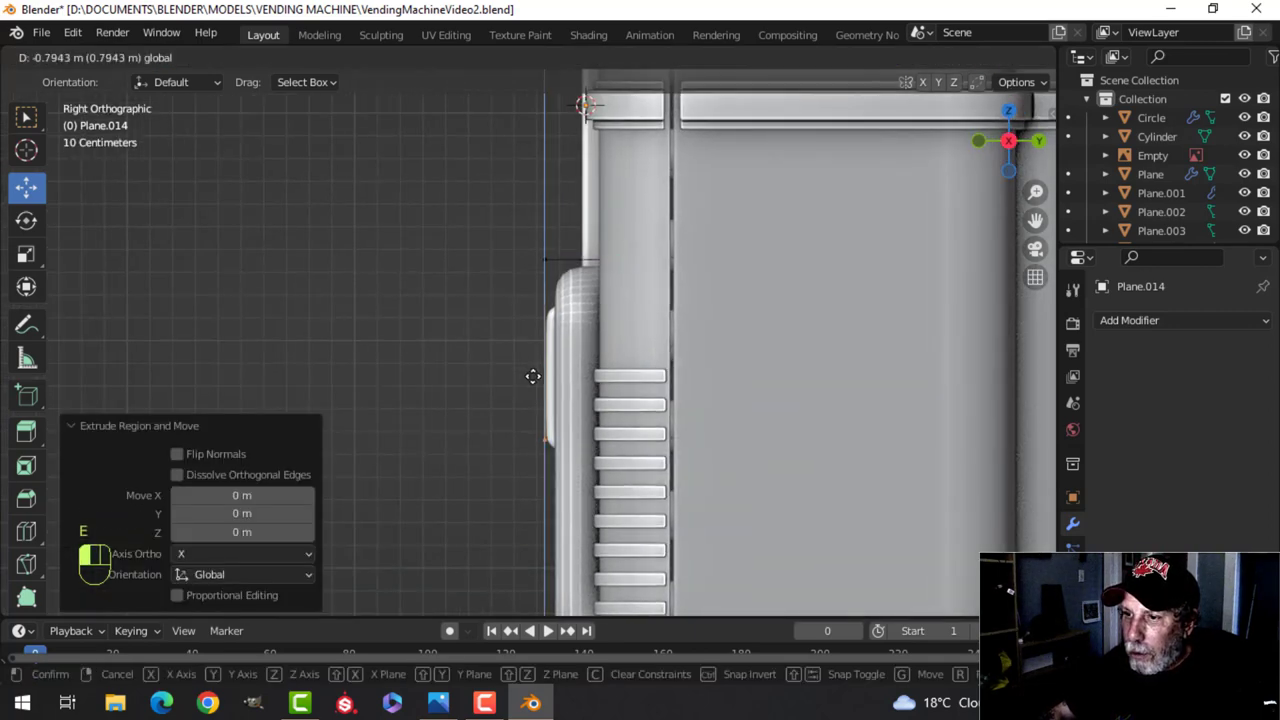
{"action": "left_click", "coordinate": [533, 376]}
In the front wireframe view, raise the chute's lower edge about 0.24 m and scale it by 0.332 to match the reference taper
{"action": "middle_click_drag", "start_coordinate": [533, 376], "coordinate": [574, 365]}
{"action": "key", "text": "KP_1"}
{"action": "key", "text": "z"}
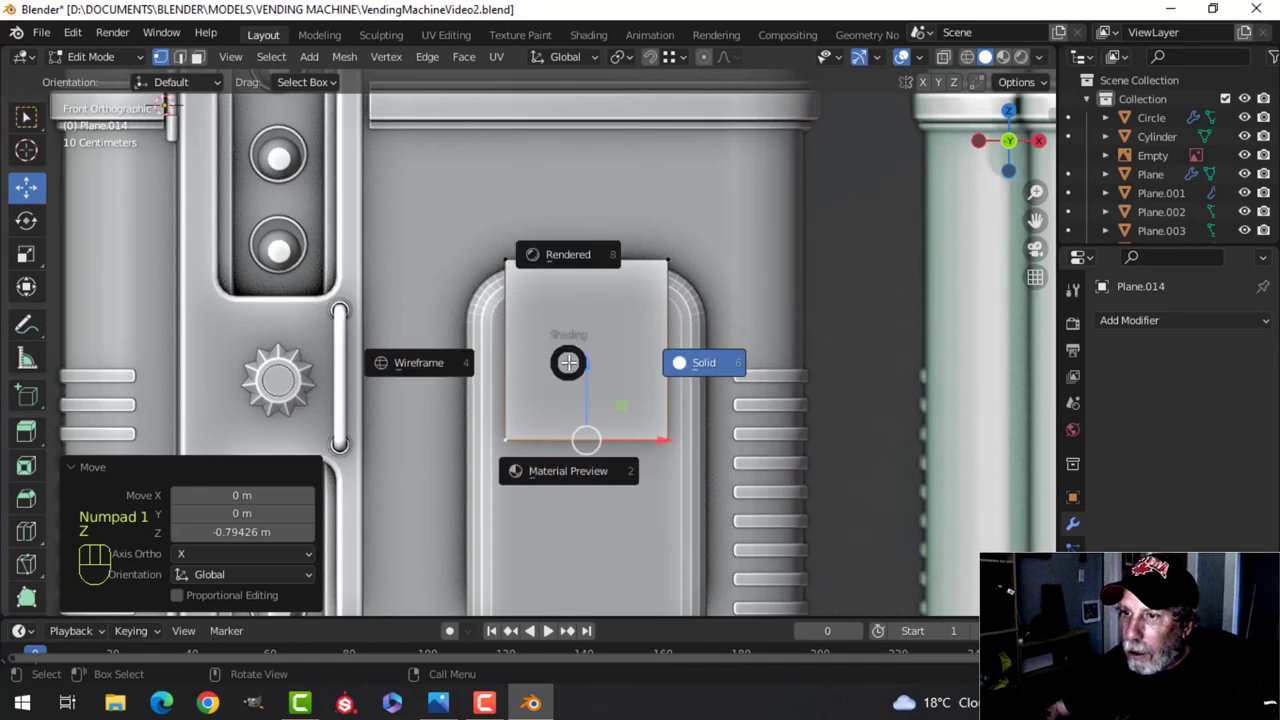
{"action": "left_click", "coordinate": [425, 365]}
{"action": "left_click_drag", "start_coordinate": [569, 321], "coordinate": [584, 262]}
{"action": "key", "text": "s"}
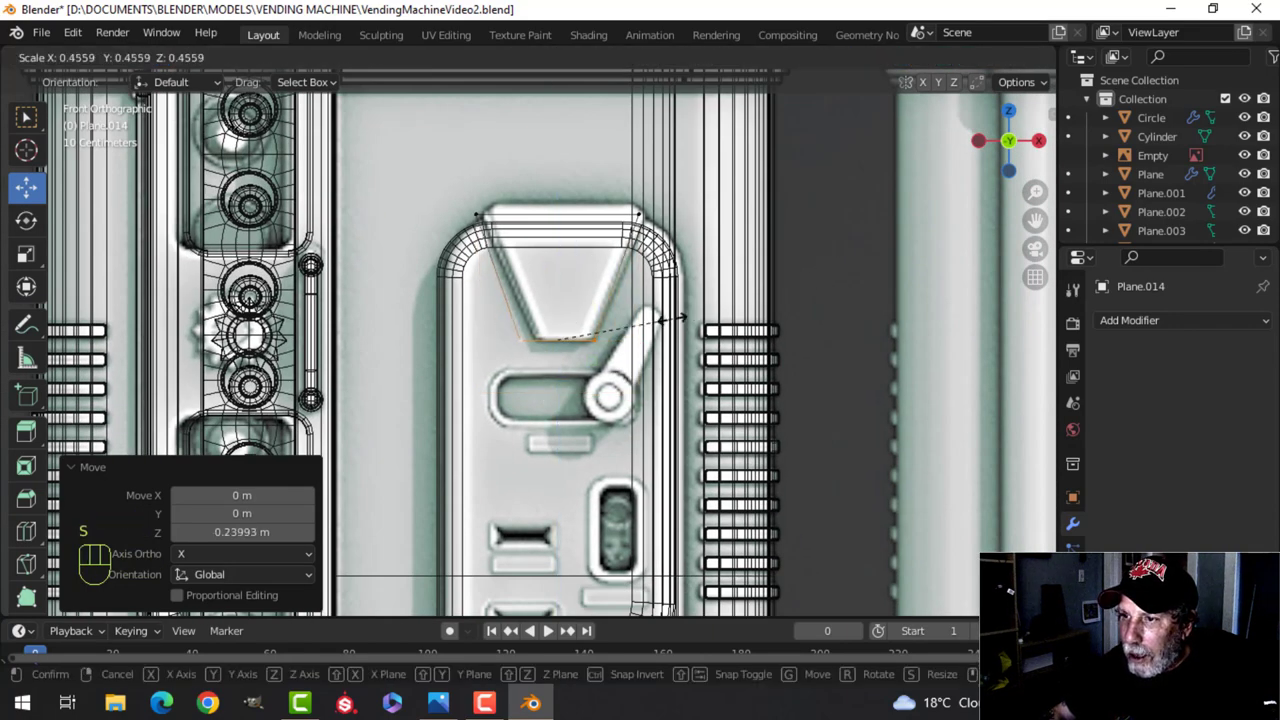
{"action": "left_click", "coordinate": [647, 322]}
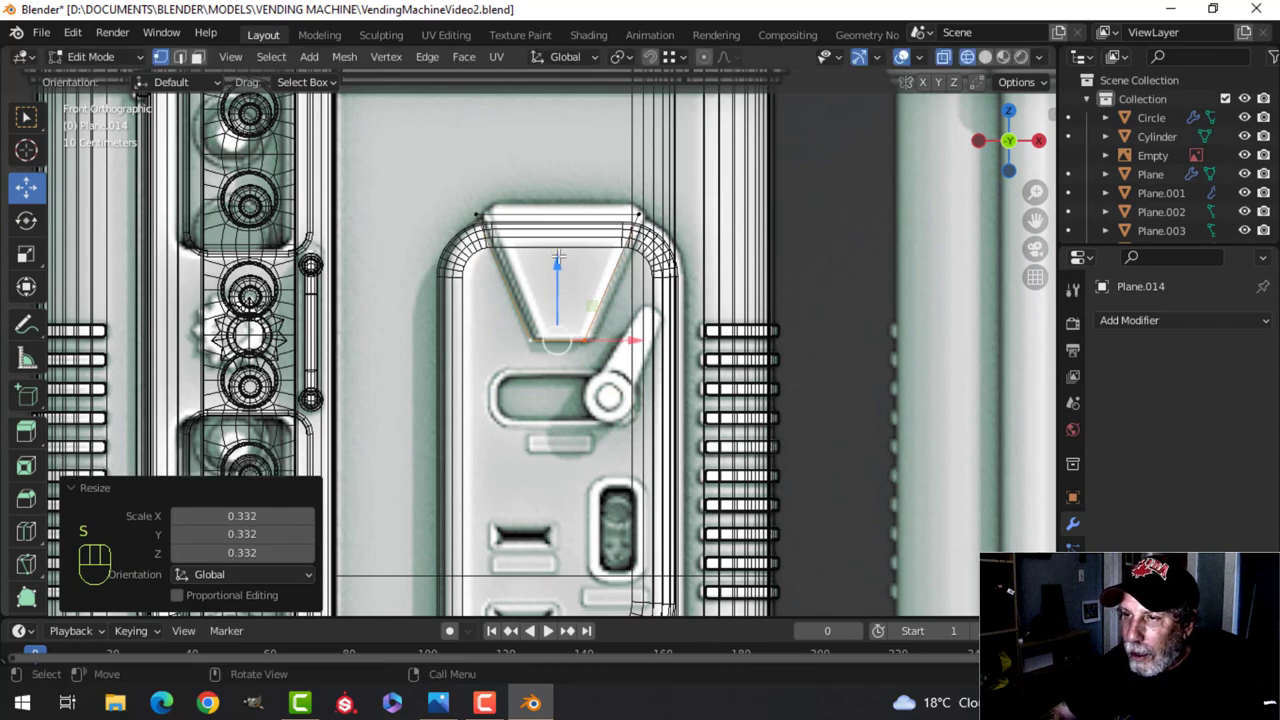
Raise the chute's four top vertices about 0.034 m along Z to meet the top of the chute in the reference
{"action": "middle_click_drag", "start_coordinate": [558, 258], "coordinate": [537, 283]}
{"action": "left_click", "coordinate": [592, 227]}
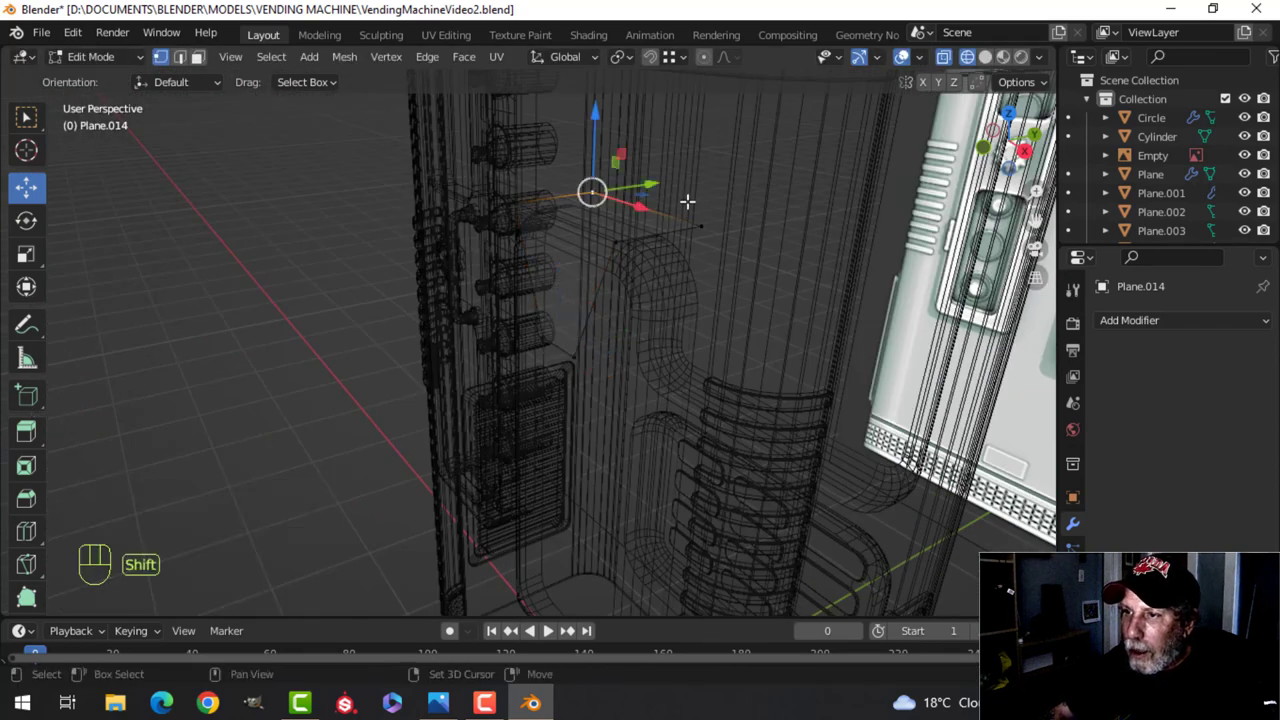
{"action": "left_click", "coordinate": [615, 241], "text": "shift"}
{"action": "left_click", "coordinate": [514, 192], "text": "shift"}
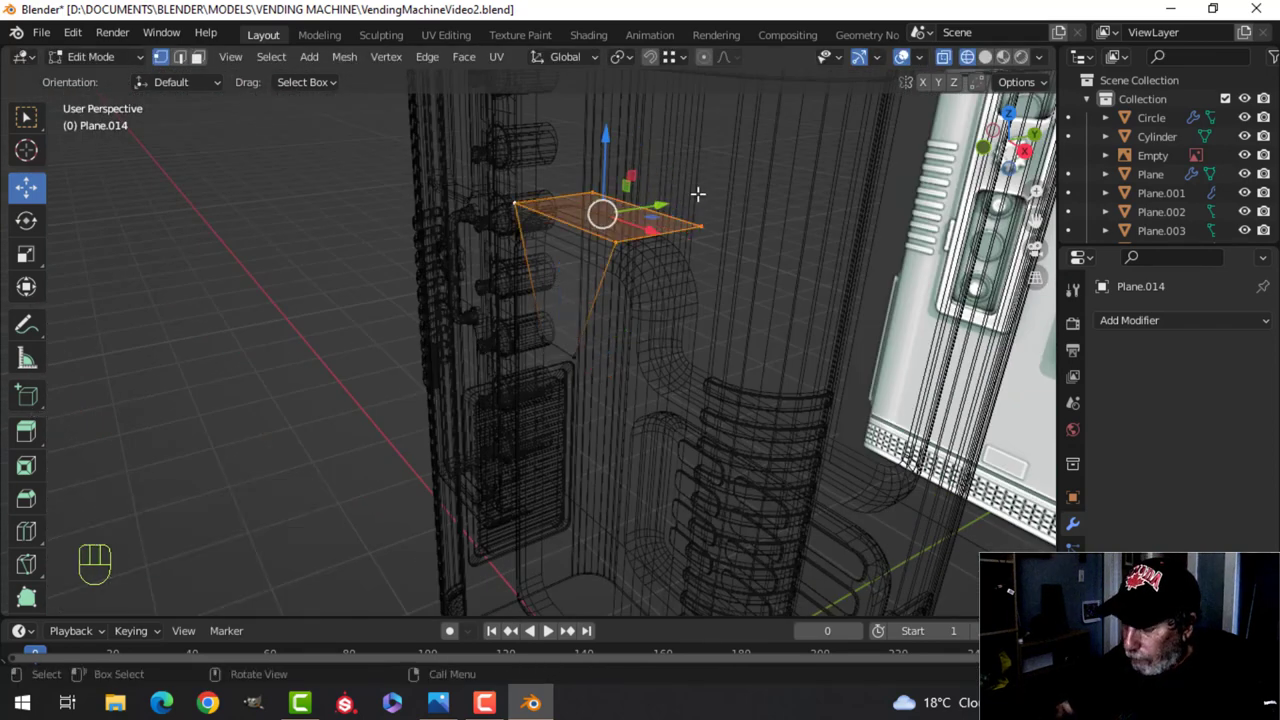
{"action": "key", "text": "KP_1"}
{"action": "scroll", "coordinate": [697, 194], "scroll_direction": "up", "scroll_amount": 3}
{"action": "scroll", "coordinate": [648, 178], "scroll_direction": "down", "scroll_amount": 1}
{"action": "scroll", "coordinate": [597, 186], "scroll_direction": "up", "scroll_amount": 2, "text": "shift"}
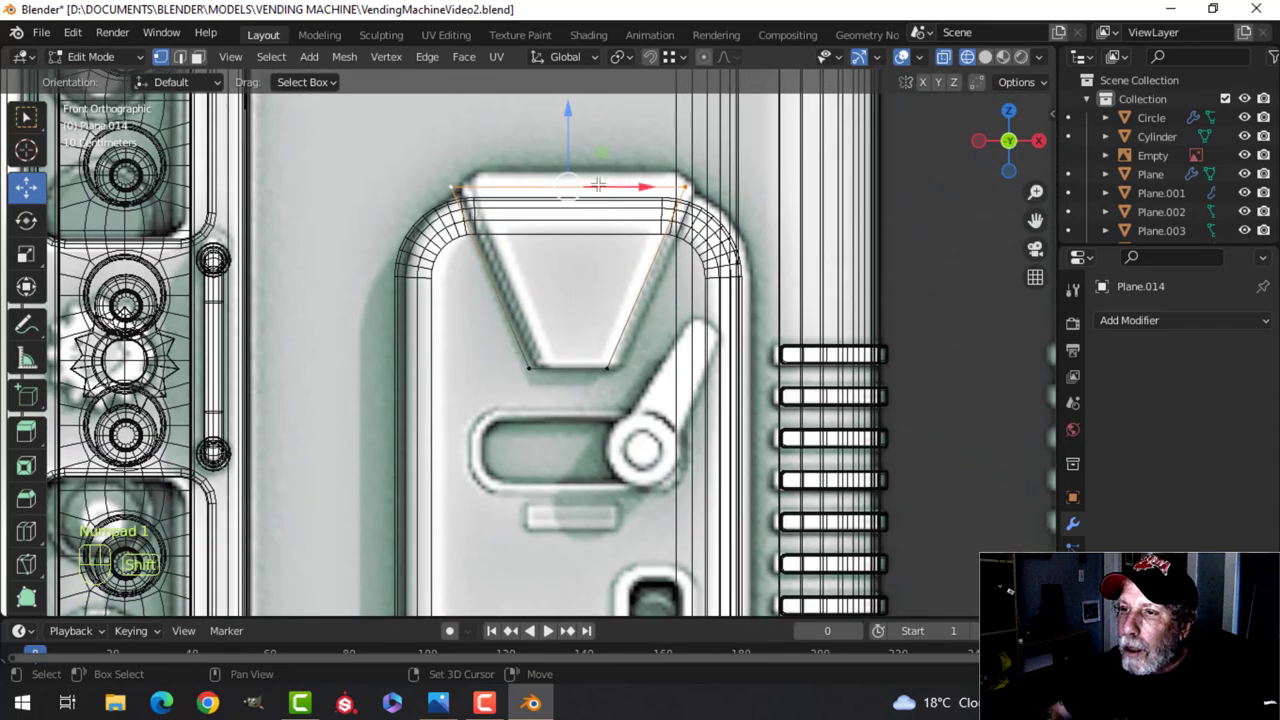
{"action": "left_click_drag", "start_coordinate": [567, 113], "coordinate": [572, 101]}
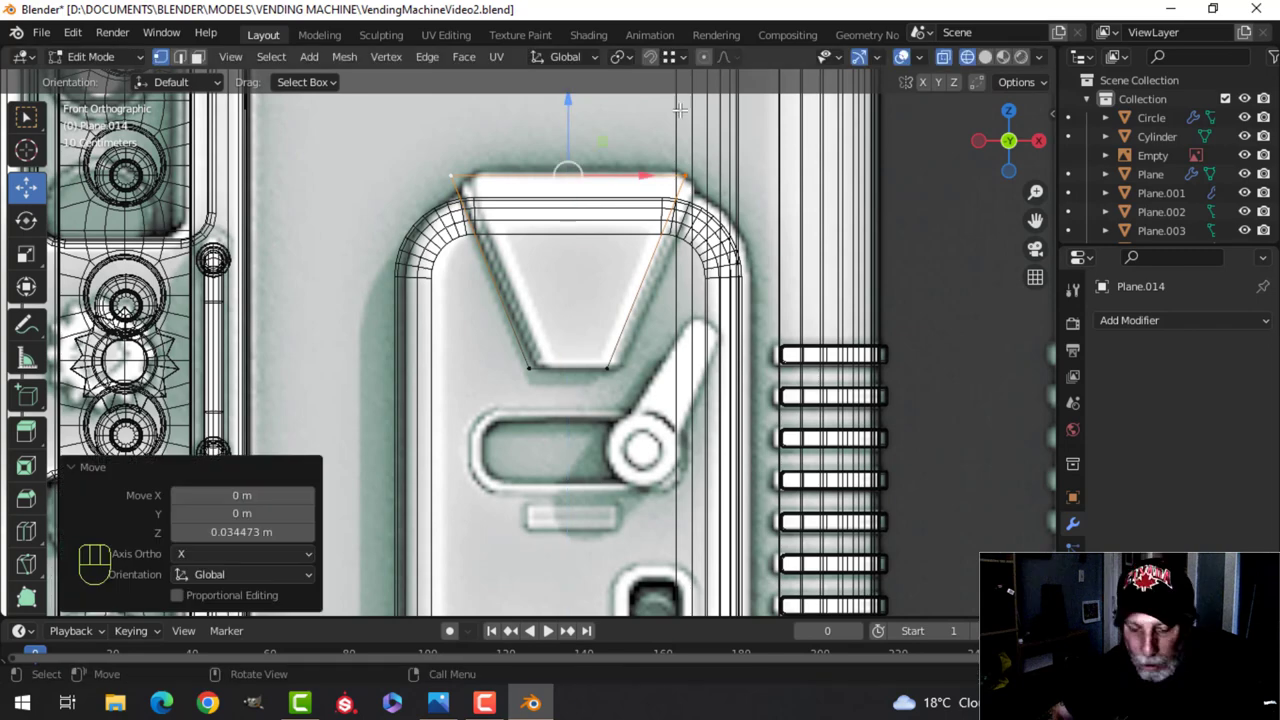
Bevel the corner edge between the chute's top and front faces about 0.104 m with 4 segments, working in solid shading
{"action": "key", "text": "z"}
{"action": "left_click", "coordinate": [808, 146]}
{"action": "scroll", "coordinate": [596, 336], "scroll_direction": "down", "scroll_amount": 3}
{"action": "middle_click_drag", "start_coordinate": [596, 336], "coordinate": [632, 400]}
{"action": "key", "text": "alt+a"}
{"action": "left_click", "coordinate": [575, 336]}
{"action": "scroll", "coordinate": [612, 366], "scroll_direction": "up", "scroll_amount": 1}
{"action": "key", "text": "ctrl+b"}
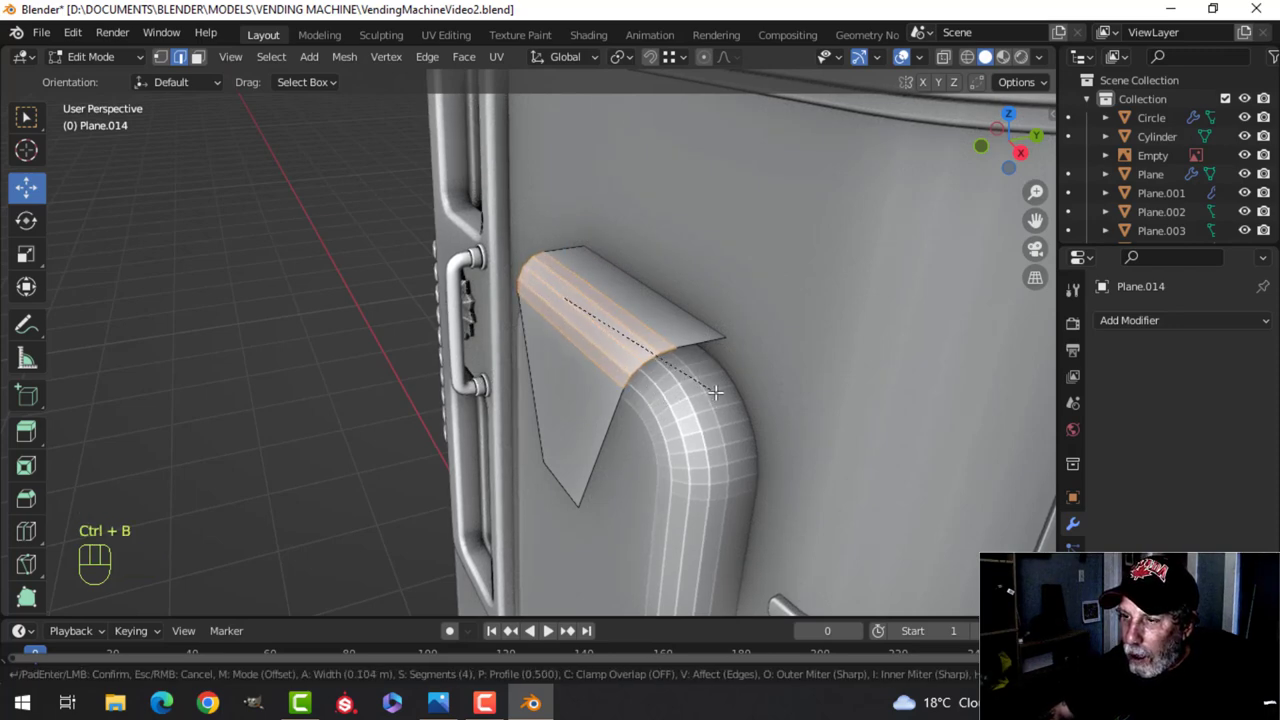
{"action": "left_click", "coordinate": [715, 392]}
Extrude the whole chute surface in place and fatten it about 0.044 m along its normals to give it thickness
{"action": "key", "text": "alt+a"}
{"action": "key", "text": "a"}
{"action": "scroll", "coordinate": [697, 400], "scroll_direction": "up", "scroll_amount": 5}
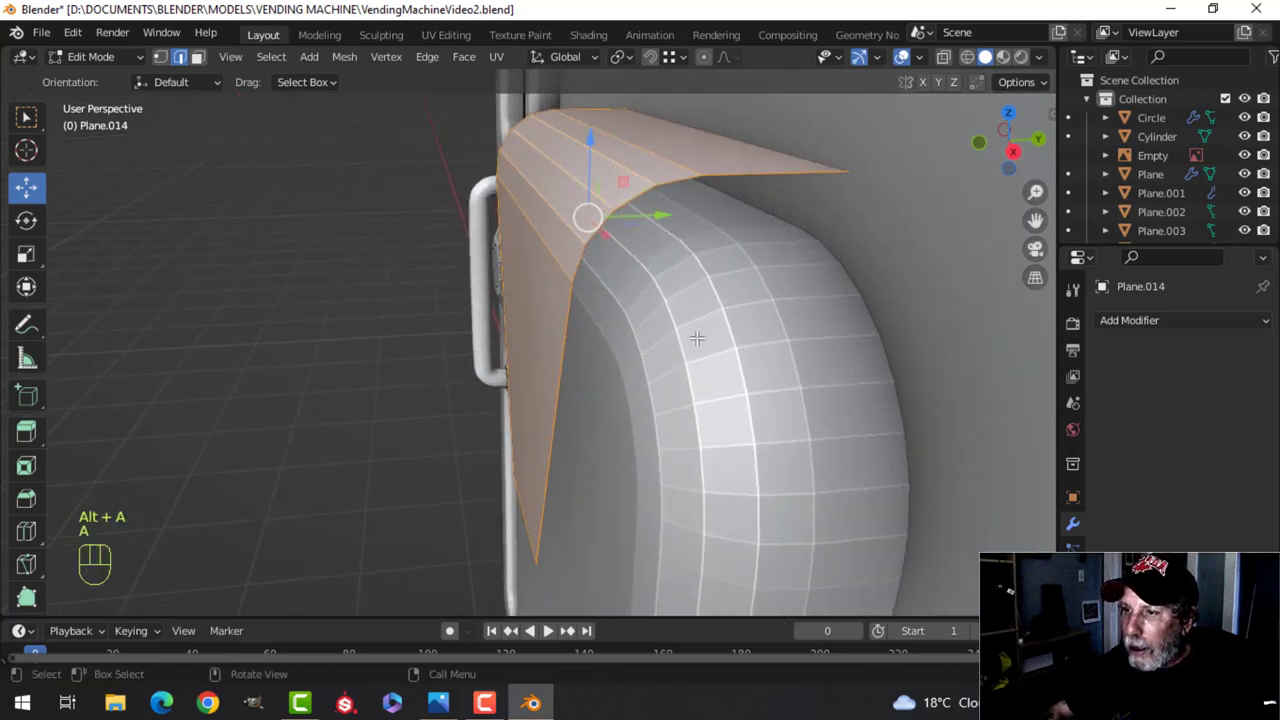
{"action": "middle_click_drag", "start_coordinate": [697, 338], "coordinate": [655, 347]}
{"action": "scroll", "coordinate": [677, 340], "scroll_direction": "down", "scroll_amount": 3}
{"action": "key", "text": "e"}
{"action": "right_click", "coordinate": [656, 347]}
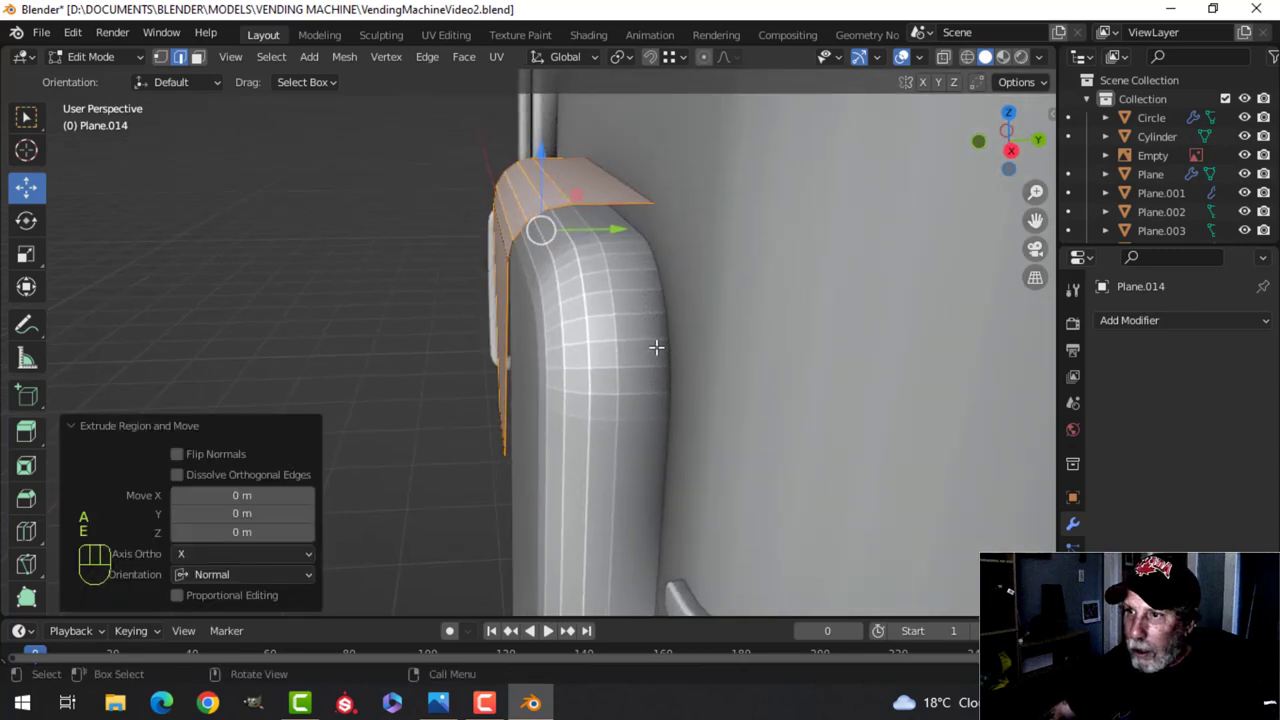
{"action": "key", "text": "alt+s"}
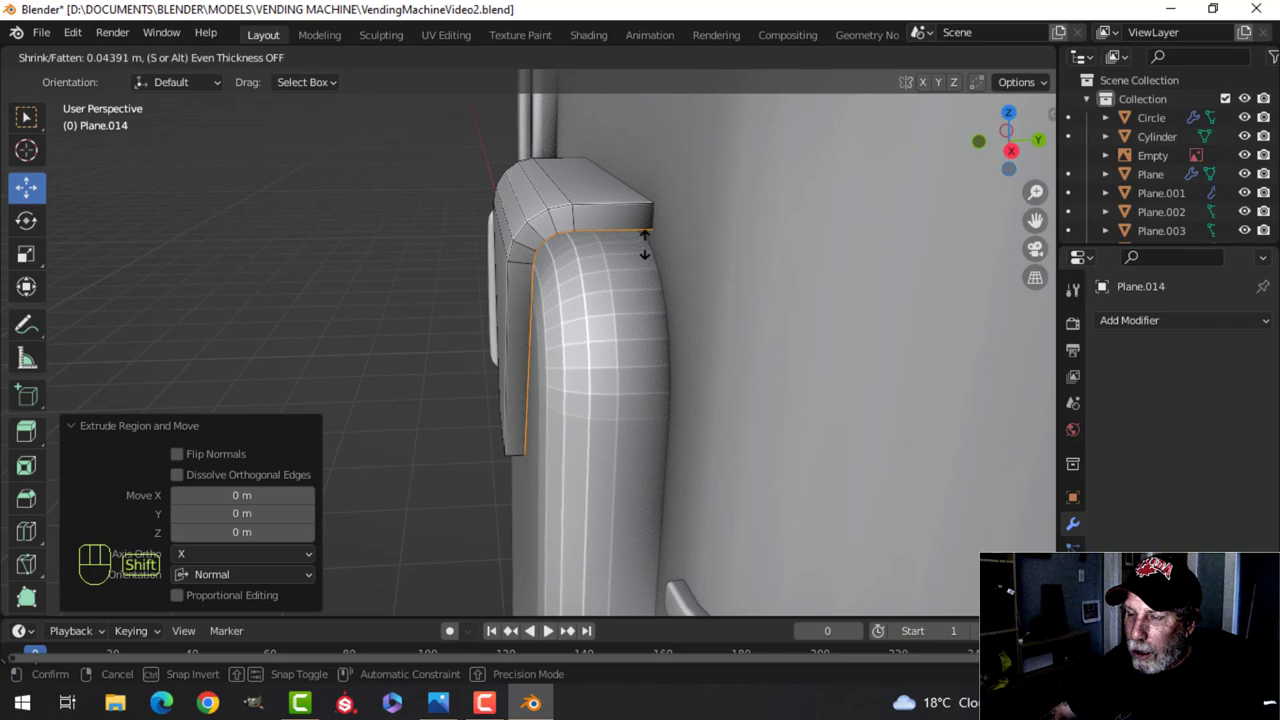
{"action": "left_click", "coordinate": [644, 245]}
Isolate the chute in local view and move its rear end face about 0.127 m forward along Y
{"action": "key", "text": "alt+a"}
{"action": "key", "text": "Tab"}
{"action": "key", "text": "slash"}
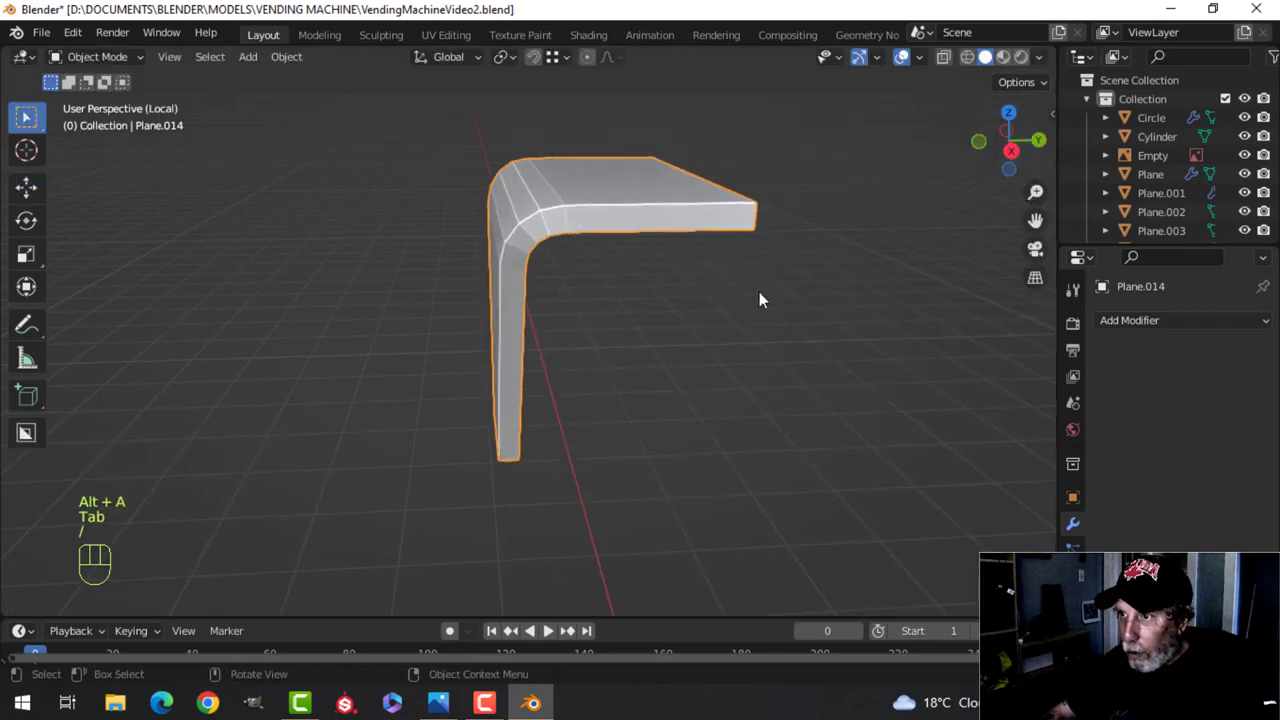
{"action": "middle_click_drag", "start_coordinate": [759, 300], "coordinate": [634, 337]}
{"action": "key", "text": "Tab"}
{"action": "key", "text": "3"}
{"action": "left_click", "coordinate": [531, 280], "text": "shift"}
{"action": "middle_click_drag", "start_coordinate": [531, 280], "coordinate": [522, 389]}
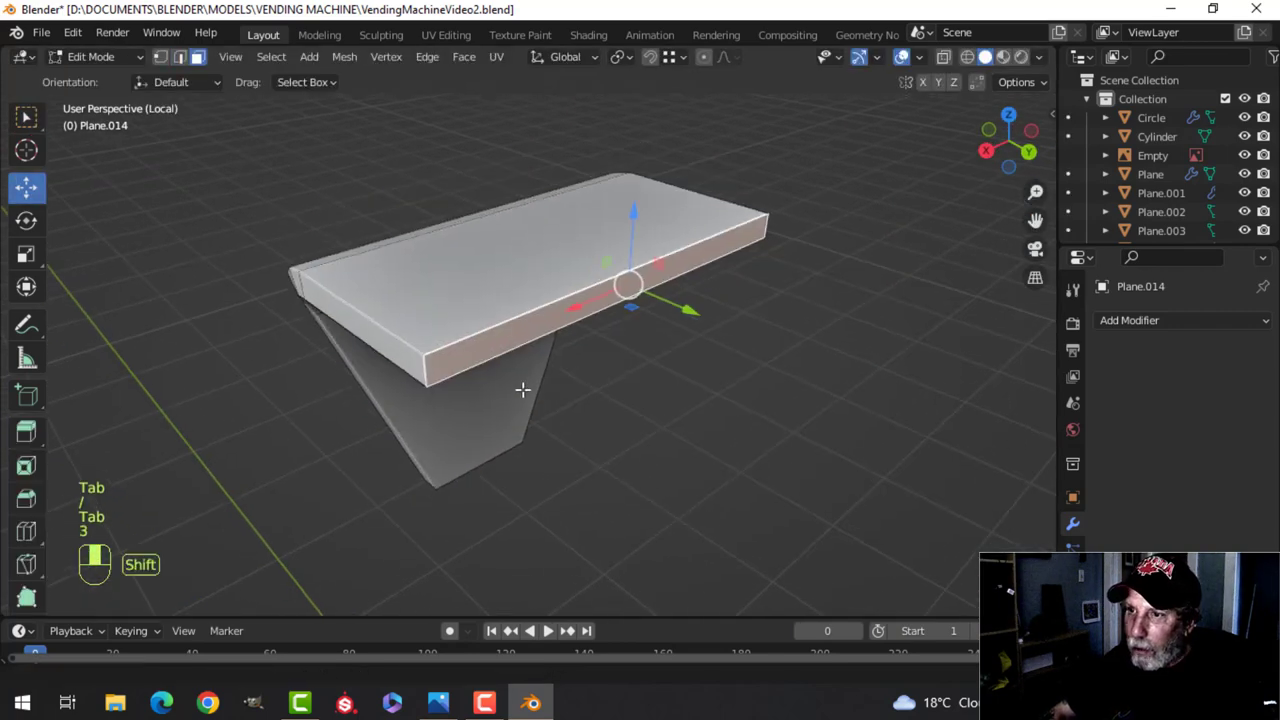
{"action": "left_click_drag", "start_coordinate": [690, 314], "coordinate": [616, 294]}
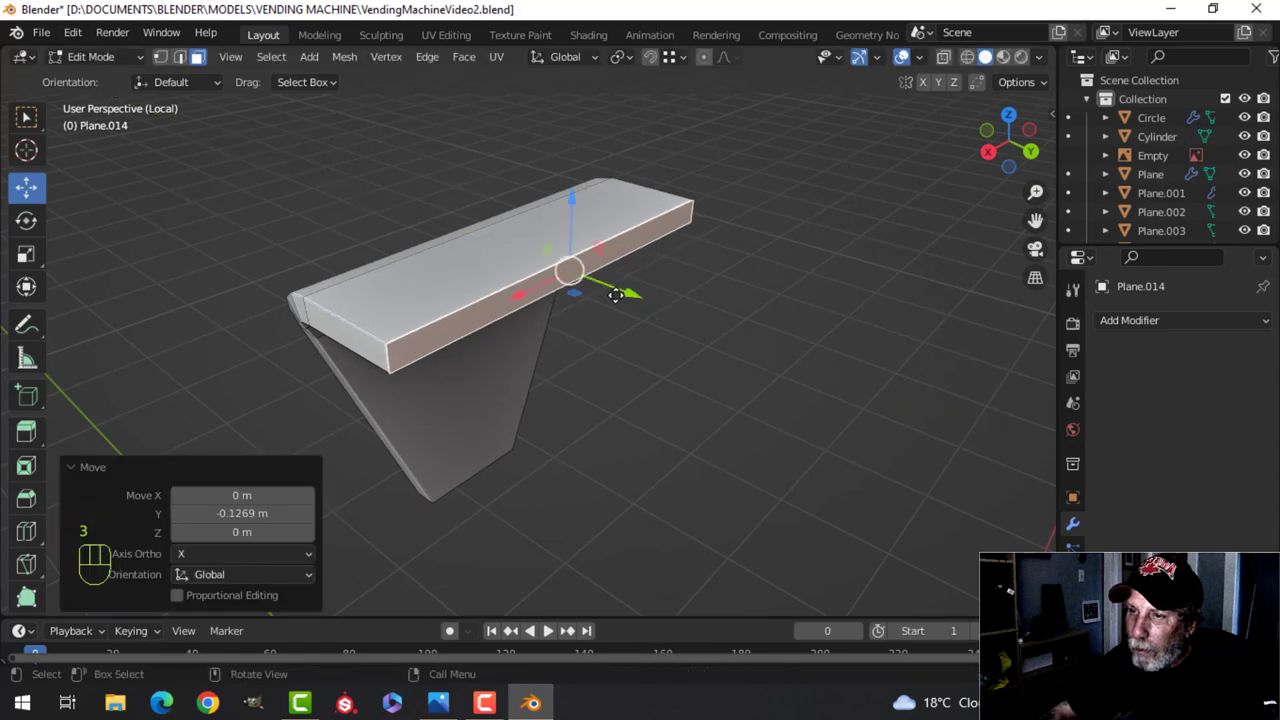
Delete the chute's rear end face
{"action": "key", "text": "x"}
{"action": "left_click", "coordinate": [598, 297]}
{"action": "middle_click_drag", "start_coordinate": [566, 354], "coordinate": [720, 386]}
{"action": "key", "text": "Tab"}
{"action": "key", "text": "Tab"}
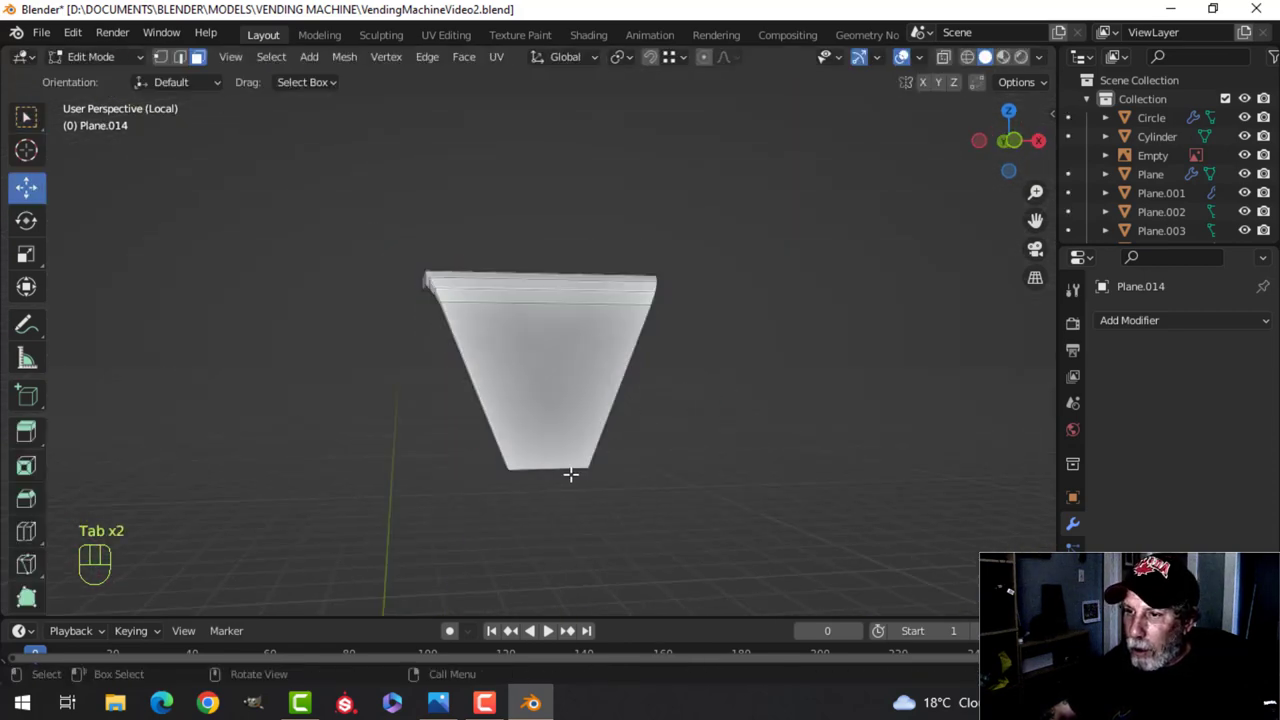
Add a centred lengthwise loop cut to the chute plus one midway on each side, and switch to face selection
{"action": "key", "text": "ctrl+r"}
{"action": "left_click", "coordinate": [566, 470]}
{"action": "right_click", "coordinate": [680, 451]}
{"action": "key", "text": "KP_1"}
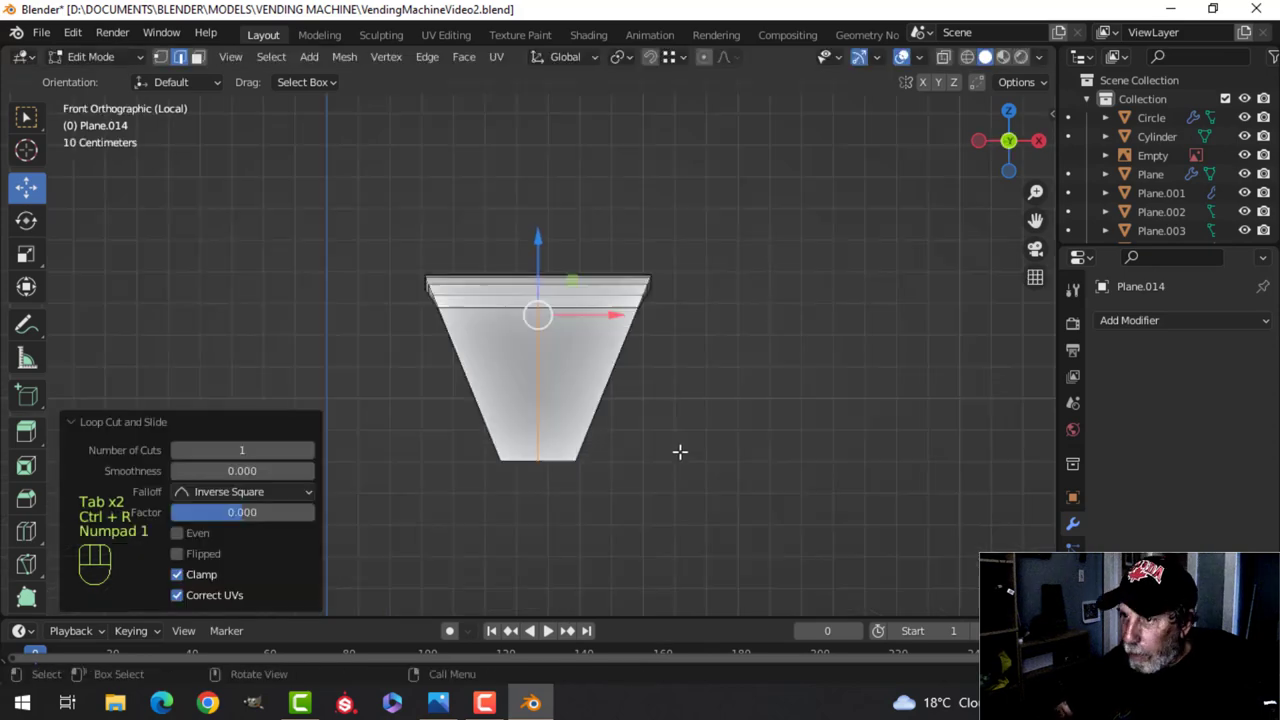
{"action": "key", "text": "ctrl+r"}
{"action": "left_click", "coordinate": [565, 463]}
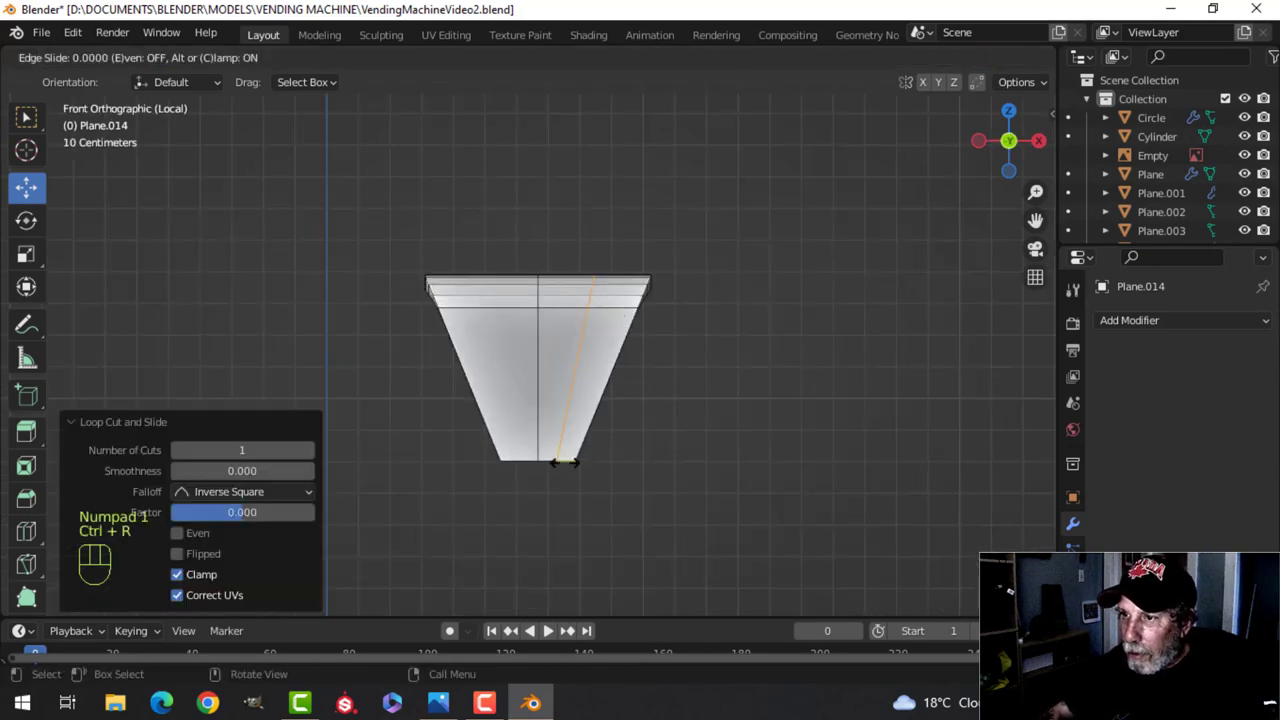
{"action": "left_click", "coordinate": [570, 463]}
{"action": "key", "text": "ctrl+r"}
{"action": "left_click", "coordinate": [524, 455]}
{"action": "left_click", "coordinate": [524, 455]}
{"action": "key", "text": "alt+a"}
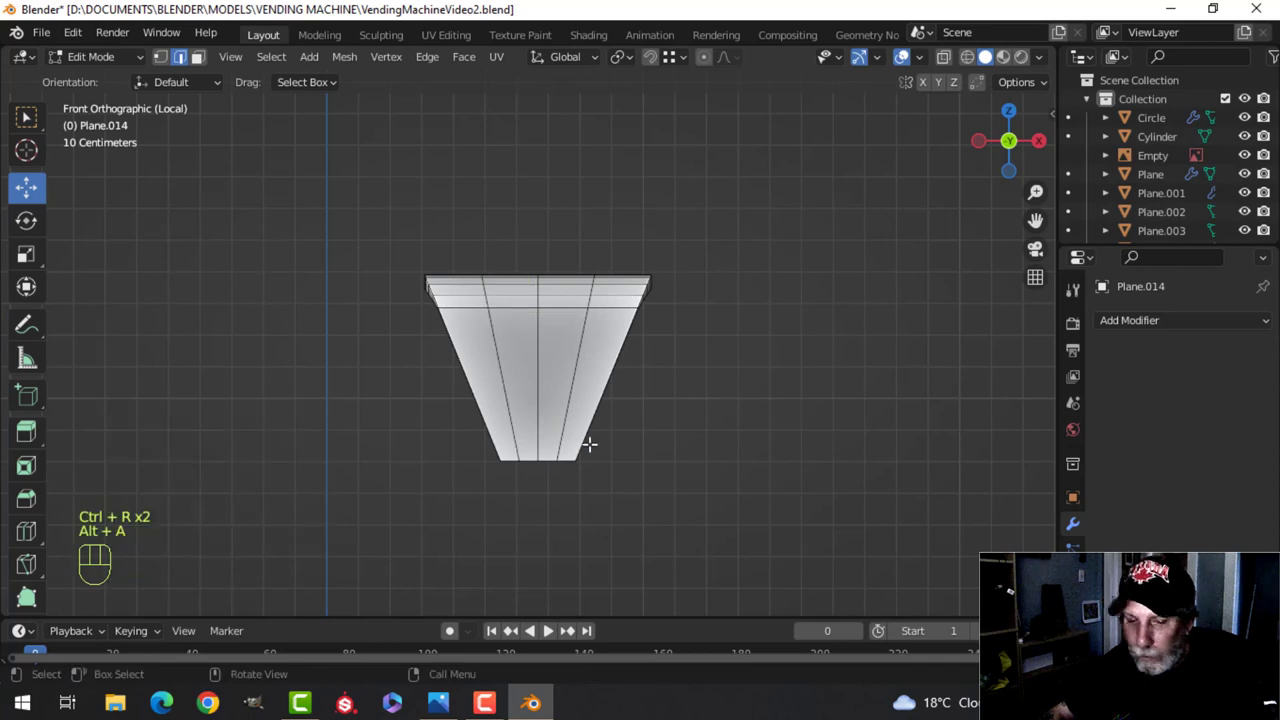
{"action": "key", "text": "3"}
{"action": "mouse_move", "coordinate": [591, 443]}
{"action": "middle_mouse_down"}
{"action": "mouse_move", "coordinate": [586, 384]}
{"action": "mouse_move", "coordinate": [560, 398]}
{"action": "middle_mouse_up"}
{"action": "key", "text": "c"}
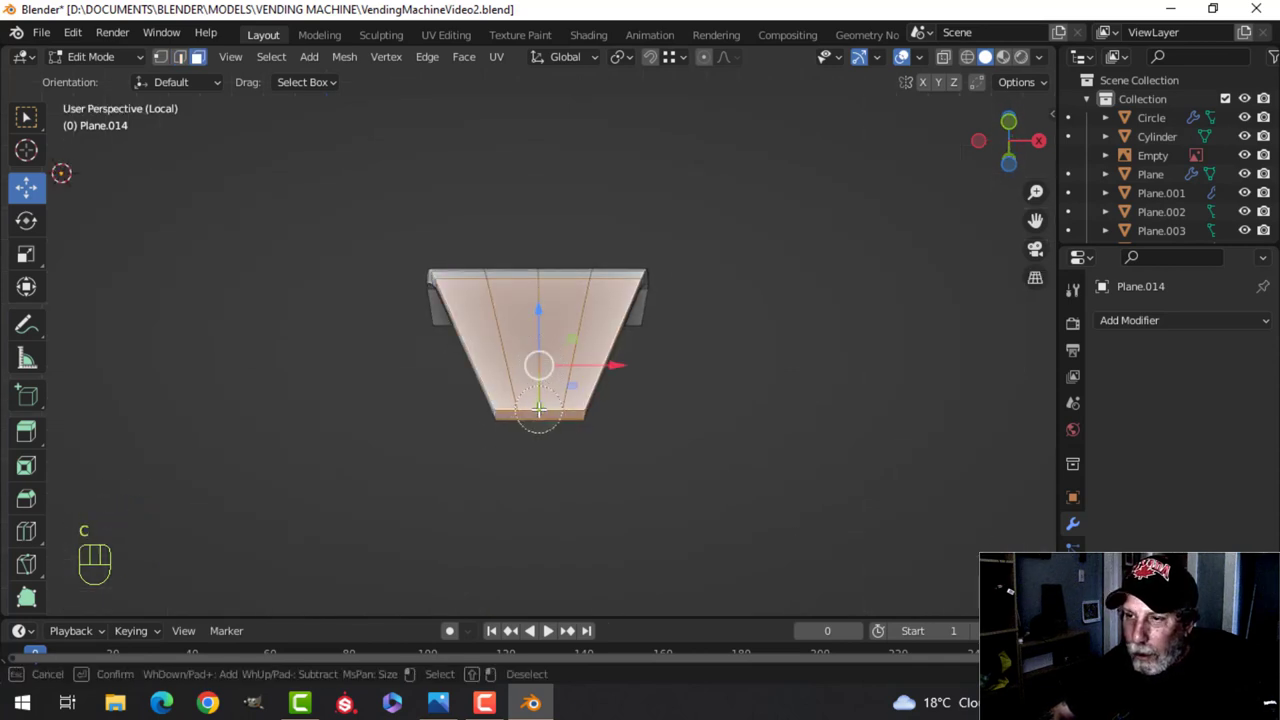
{"action": "key", "text": "Escape"}
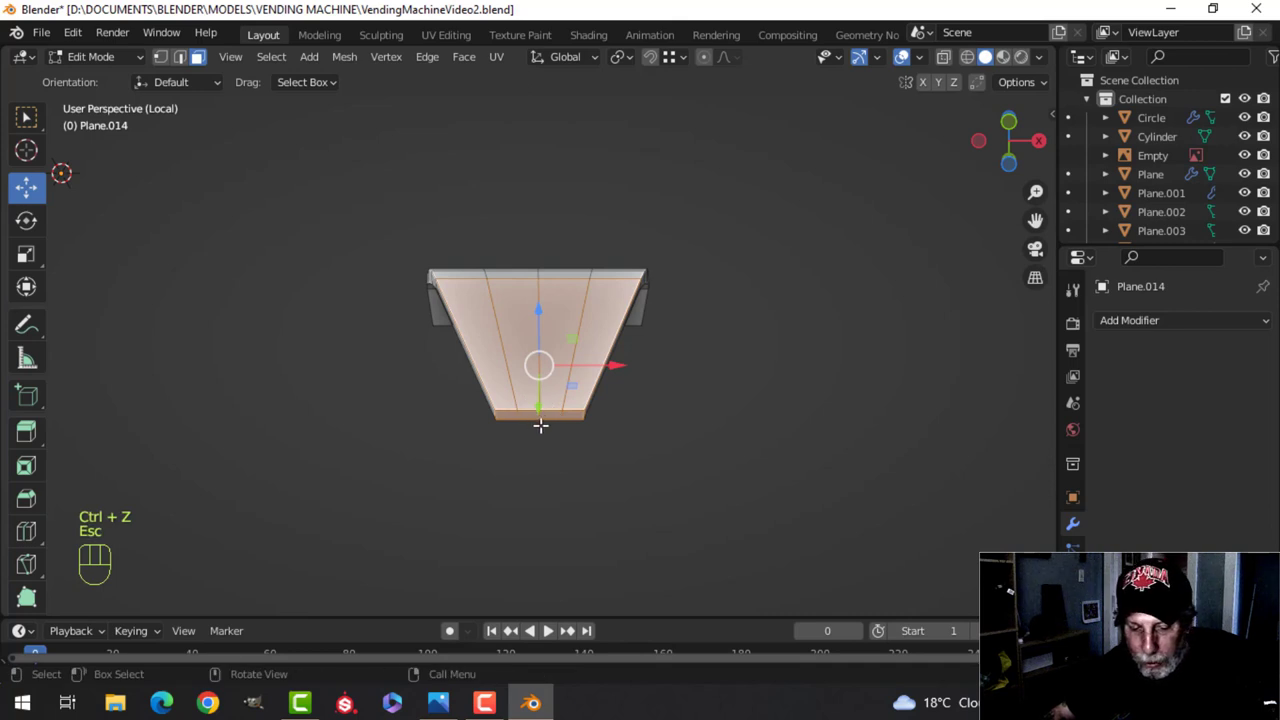
{"action": "key", "text": "alt+a"}
Select the two middle columns of outer faces along the chute, extrude them and fatten them about 0.036 m outward
{"action": "scroll", "coordinate": [541, 426], "scroll_direction": "up", "scroll_amount": 1}
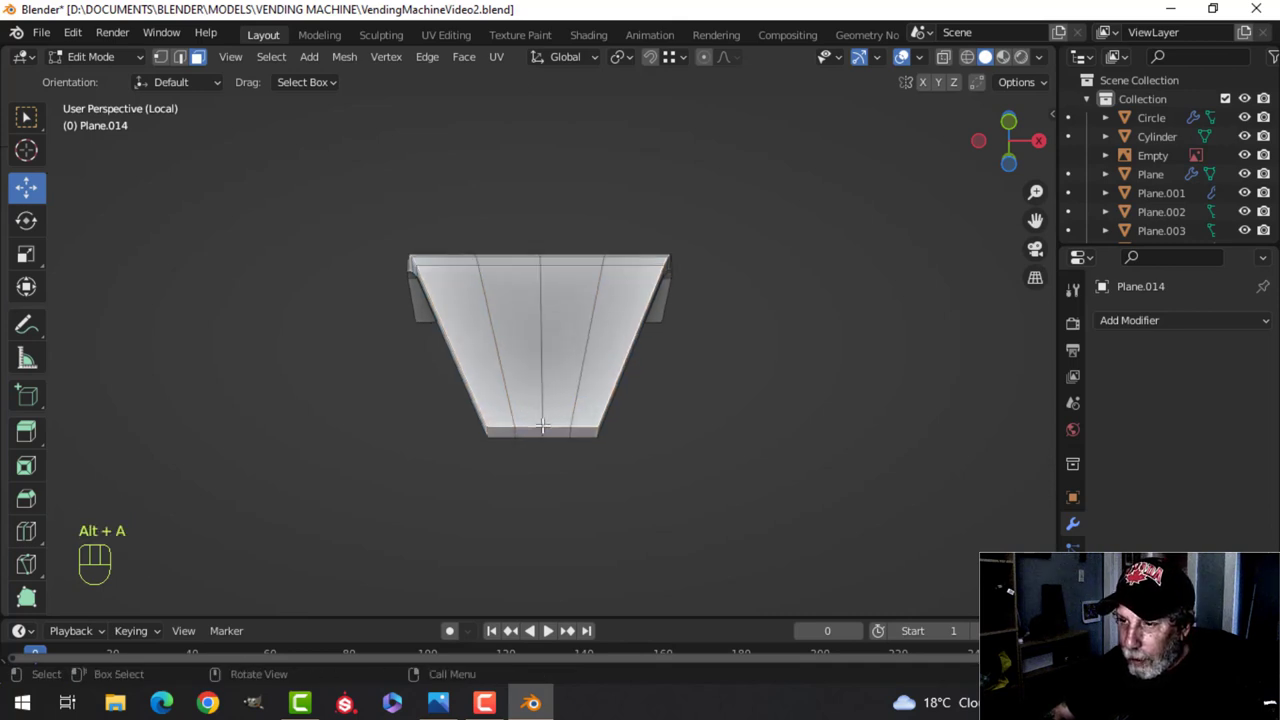
{"action": "left_click", "coordinate": [536, 426], "text": "ctrl"}
{"action": "left_click", "coordinate": [548, 427], "text": "shift"}
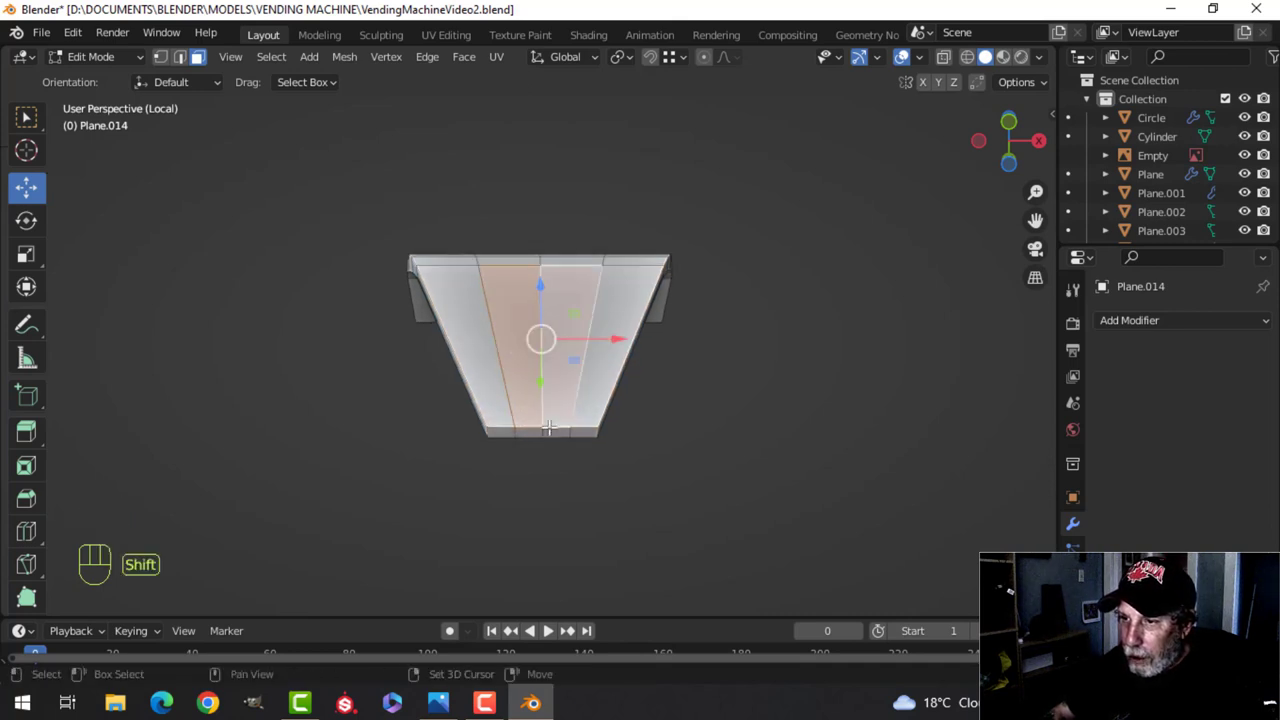
{"action": "middle_click_drag", "start_coordinate": [553, 431], "coordinate": [531, 338]}
{"action": "key", "text": "c"}
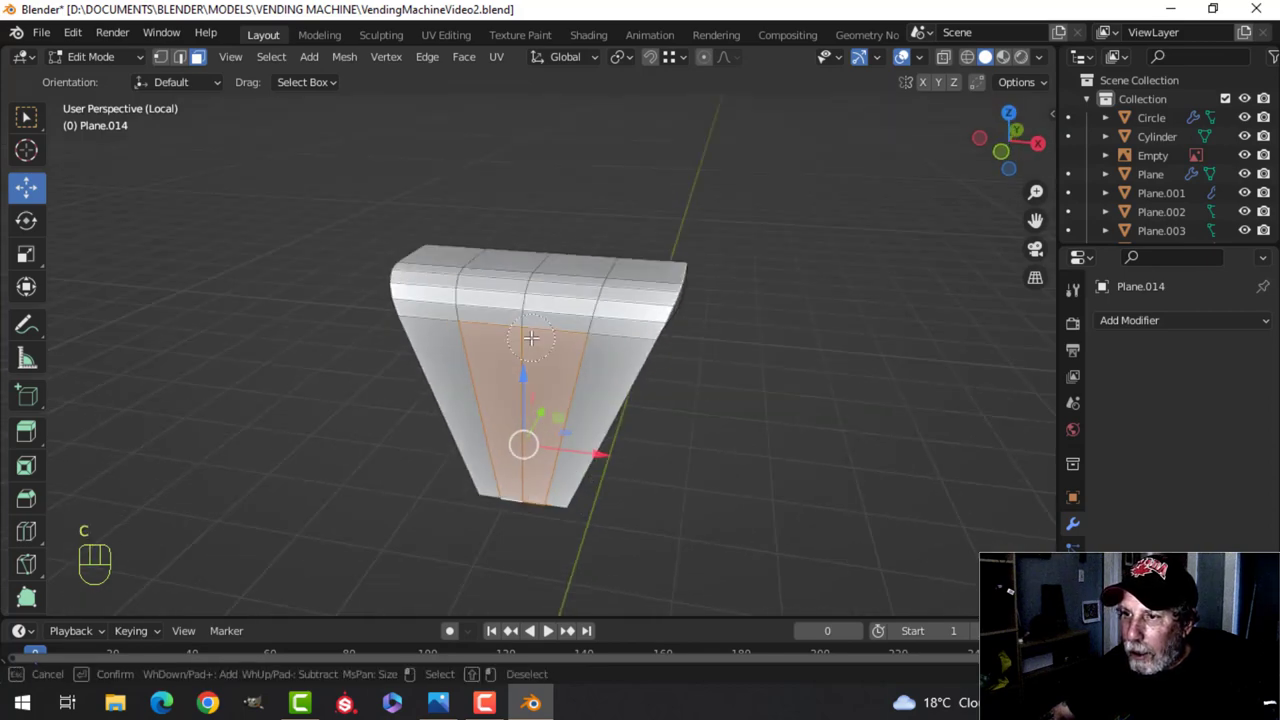
{"action": "key", "text": "Escape"}
{"action": "middle_click_drag", "start_coordinate": [694, 340], "coordinate": [638, 398]}
{"action": "key", "text": "e"}
{"action": "right_click", "coordinate": [638, 398]}
{"action": "key", "text": "alt+s"}
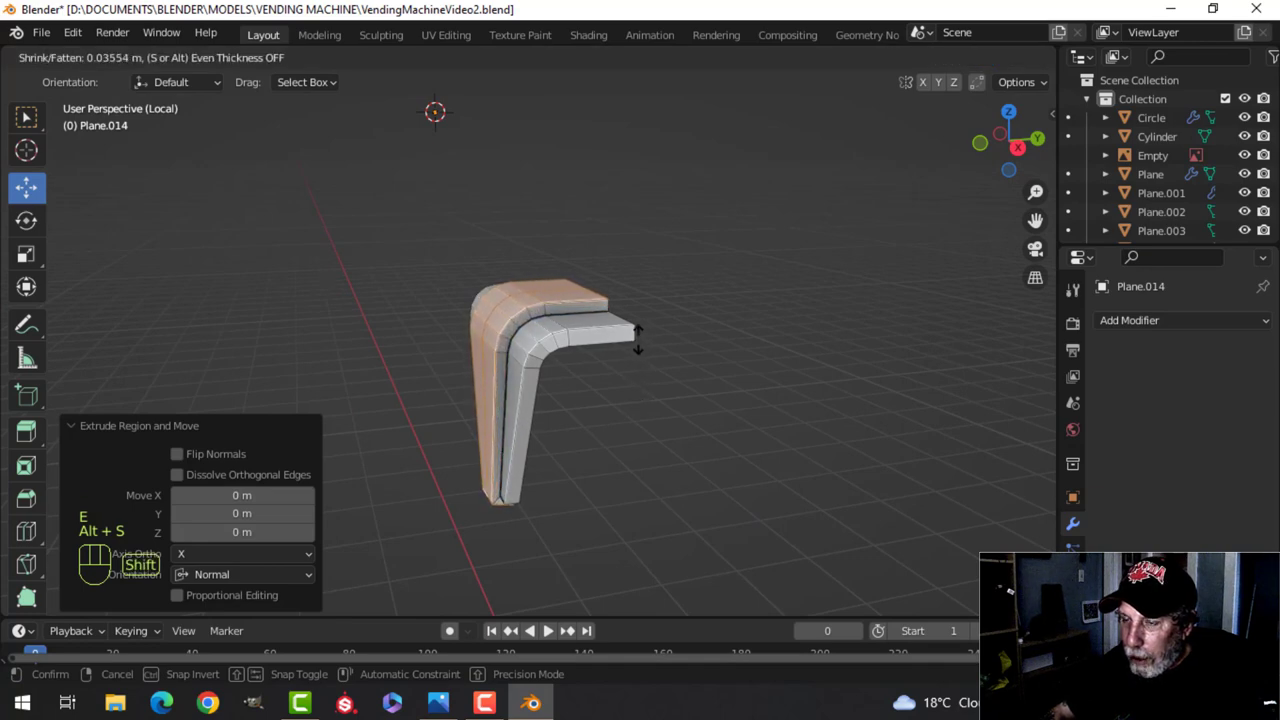
{"action": "left_click", "coordinate": [638, 337], "text": "shift"}
Delete the rear end faces of the raised middle strip
{"action": "scroll", "coordinate": [754, 389], "scroll_direction": "down", "scroll_amount": 3}
{"action": "key", "text": "alt+a"}
{"action": "middle_click_drag", "start_coordinate": [754, 389], "coordinate": [586, 500]}
{"action": "scroll", "coordinate": [520, 412], "scroll_direction": "up", "scroll_amount": 3}
{"action": "scroll", "coordinate": [562, 425], "scroll_direction": "up", "scroll_amount": 2}
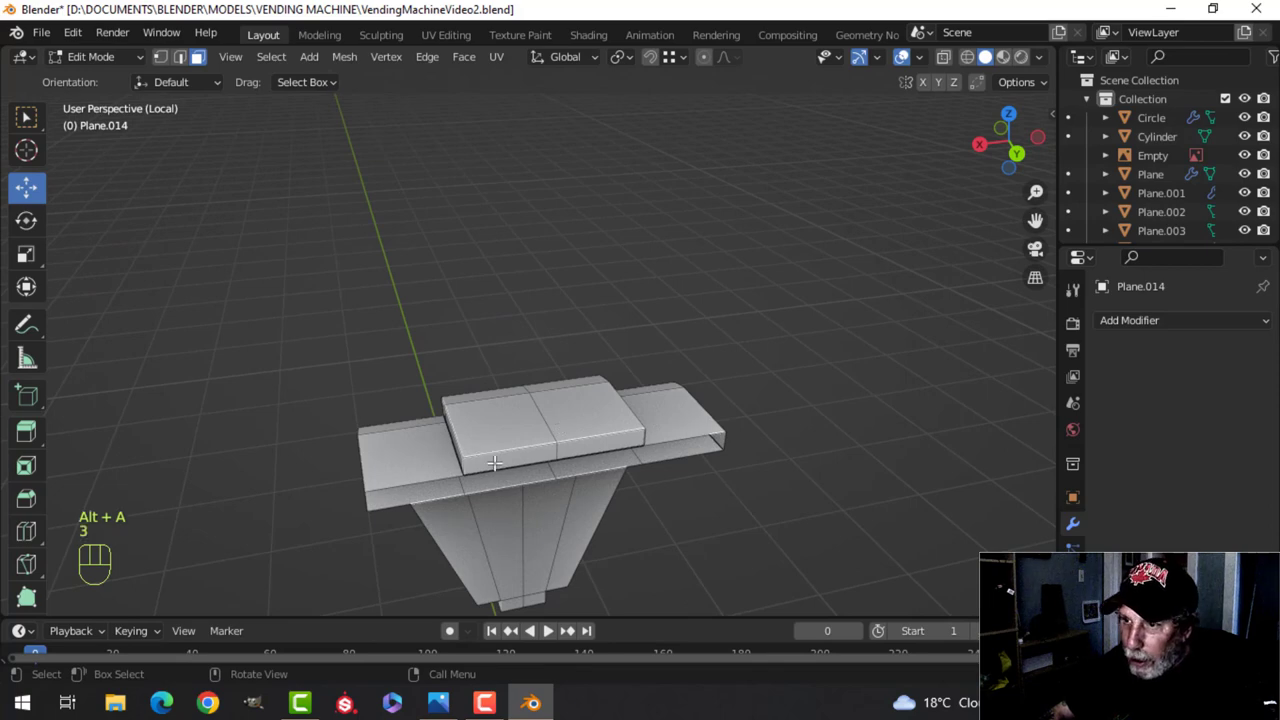
{"action": "left_click", "coordinate": [577, 449]}
{"action": "key", "text": "x"}
{"action": "left_click", "coordinate": [580, 448]}
{"action": "middle_click_drag", "start_coordinate": [580, 448], "coordinate": [671, 471]}
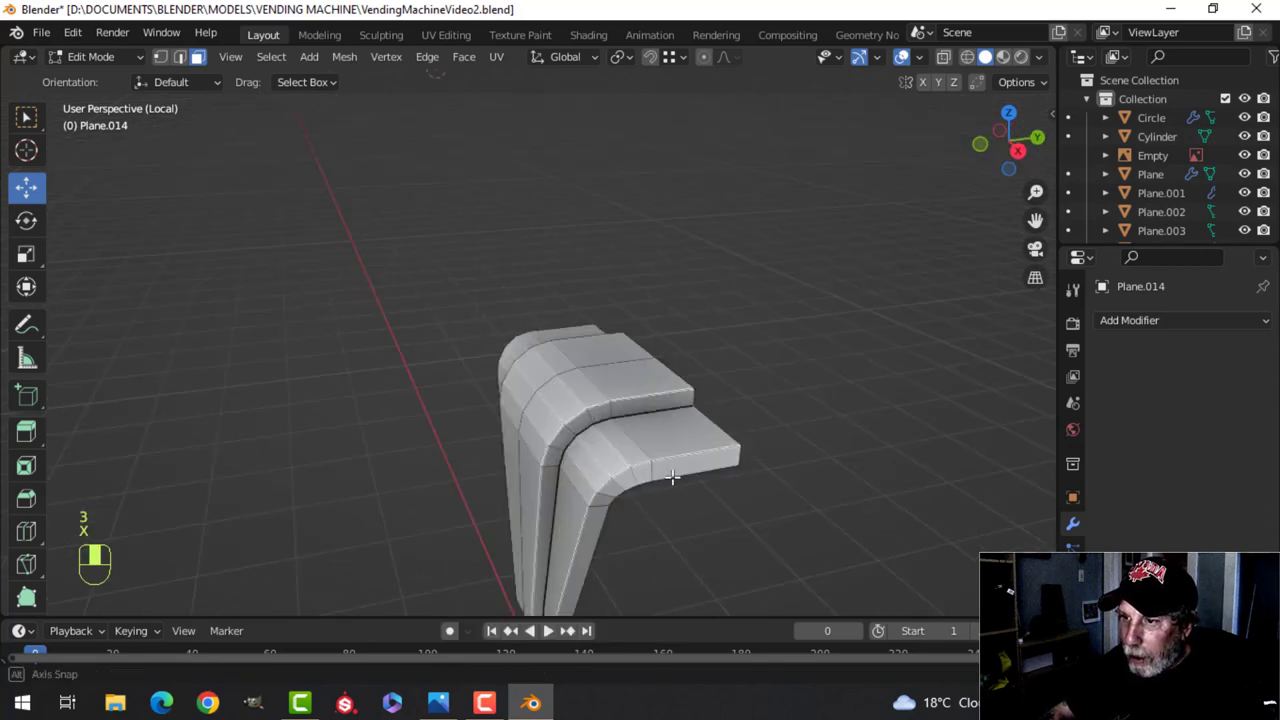
Leave Edit Mode, add a Bevel modifier with 3 segments to the chute and shade it smooth
{"action": "key", "text": "Tab"}
{"action": "middle_click_drag", "start_coordinate": [560, 510], "coordinate": [1035, 392]}
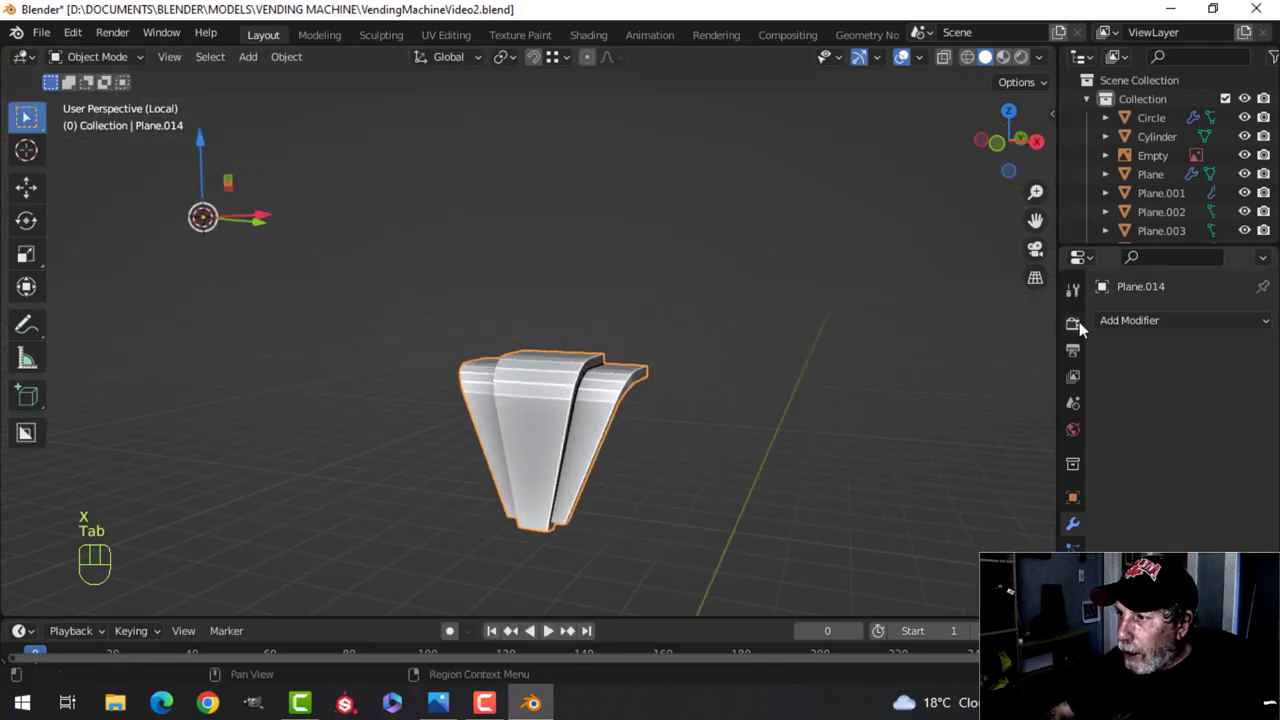
{"action": "left_click", "coordinate": [1118, 322]}
{"action": "left_click", "coordinate": [928, 394]}
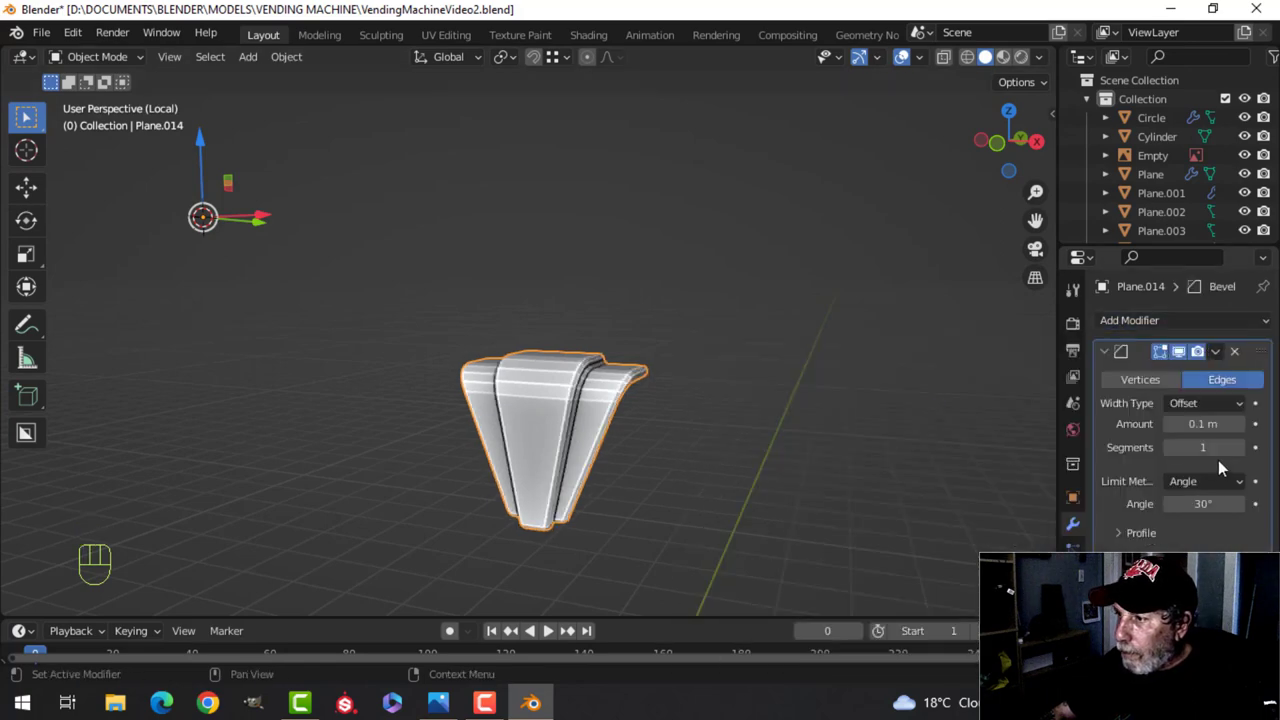
{"action": "left_click", "coordinate": [1246, 447]}
{"action": "right_click", "coordinate": [545, 377]}
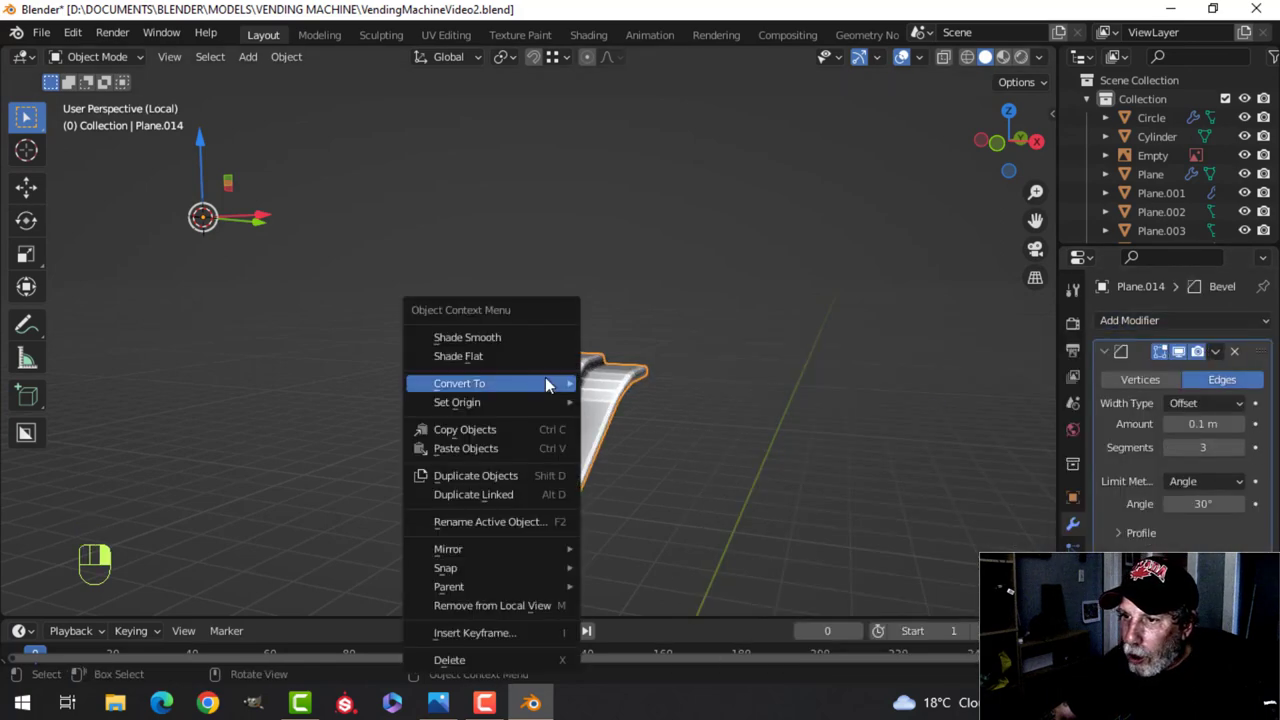
{"action": "left_click", "coordinate": [529, 336]}
Recalculate the normals of the whole chute mesh to the outside and merge its vertices by distance
{"action": "key", "text": "Tab"}
{"action": "key", "text": "a"}
{"action": "middle_click_drag", "start_coordinate": [712, 457], "coordinate": [777, 449]}
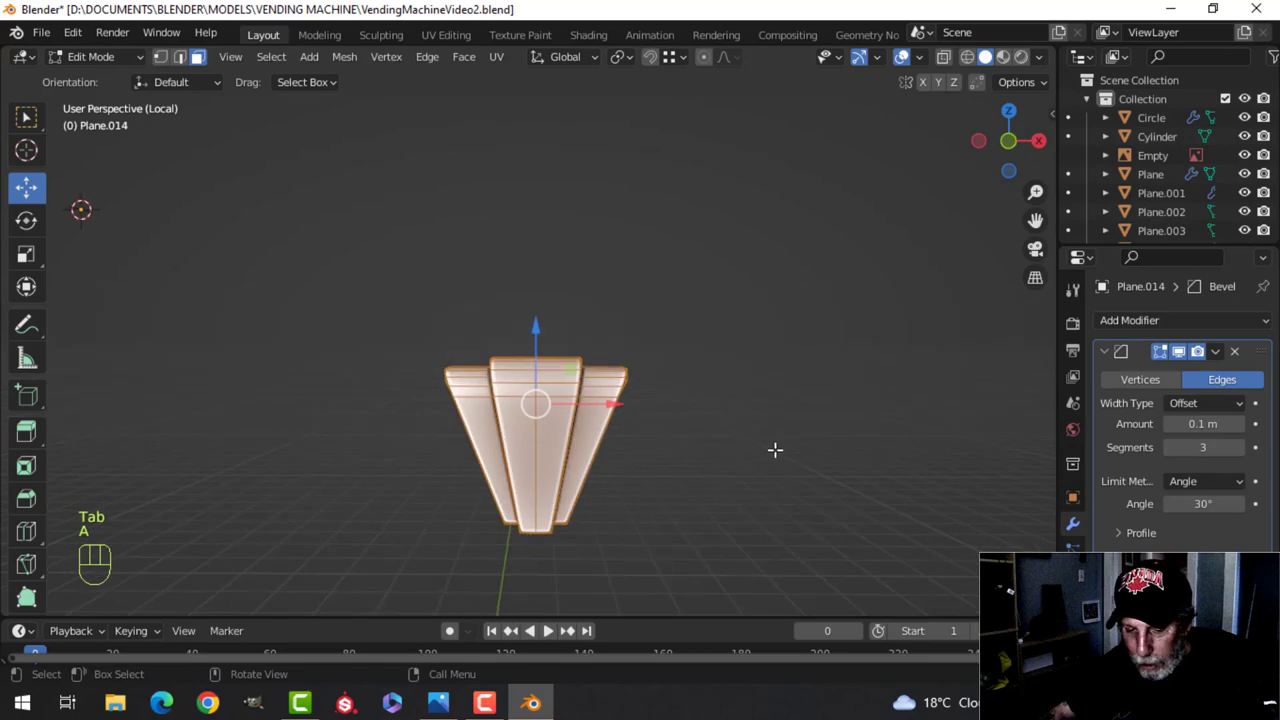
{"action": "key", "text": "alt+n"}
{"action": "left_click", "coordinate": [767, 409]}
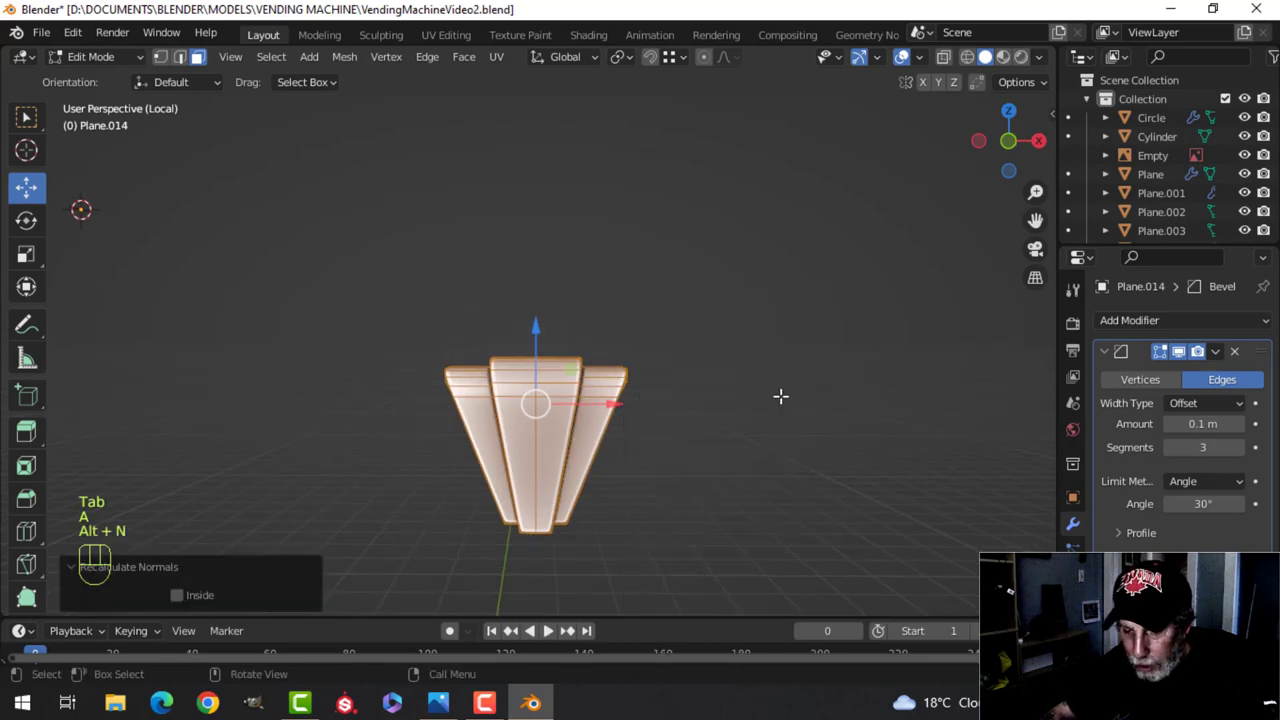
{"action": "key", "text": "m"}
{"action": "left_click", "coordinate": [776, 406]}
{"action": "key", "text": "alt+a"}
{"action": "key", "text": "Tab"}
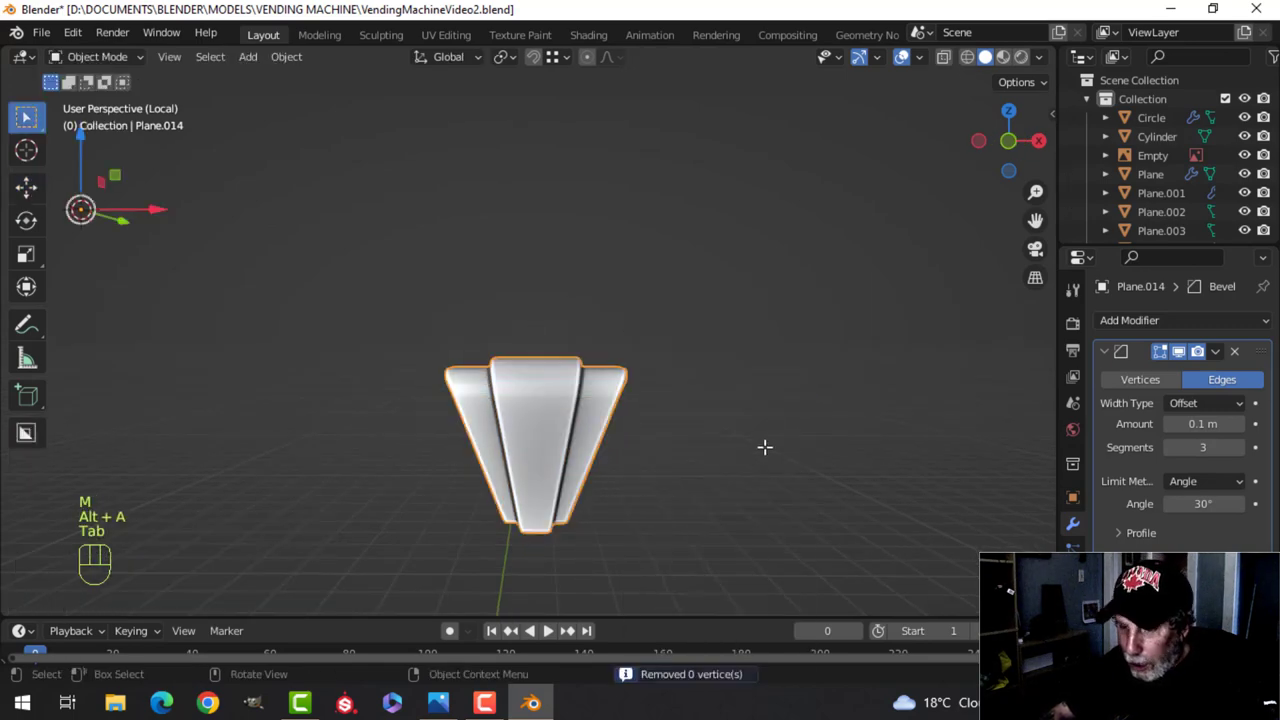
Leave local view, shade the coin-mechanism panel smooth and reselect the chute
{"action": "key", "text": "KP_Divide"}
{"action": "key", "text": "alt+a"}
{"action": "middle_click_drag", "start_coordinate": [680, 430], "coordinate": [607, 338]}
{"action": "left_click", "coordinate": [550, 370]}
{"action": "right_click", "coordinate": [548, 363]}
{"action": "left_click", "coordinate": [525, 344]}
{"action": "key", "text": "alt+a"}
{"action": "left_click", "coordinate": [615, 213]}
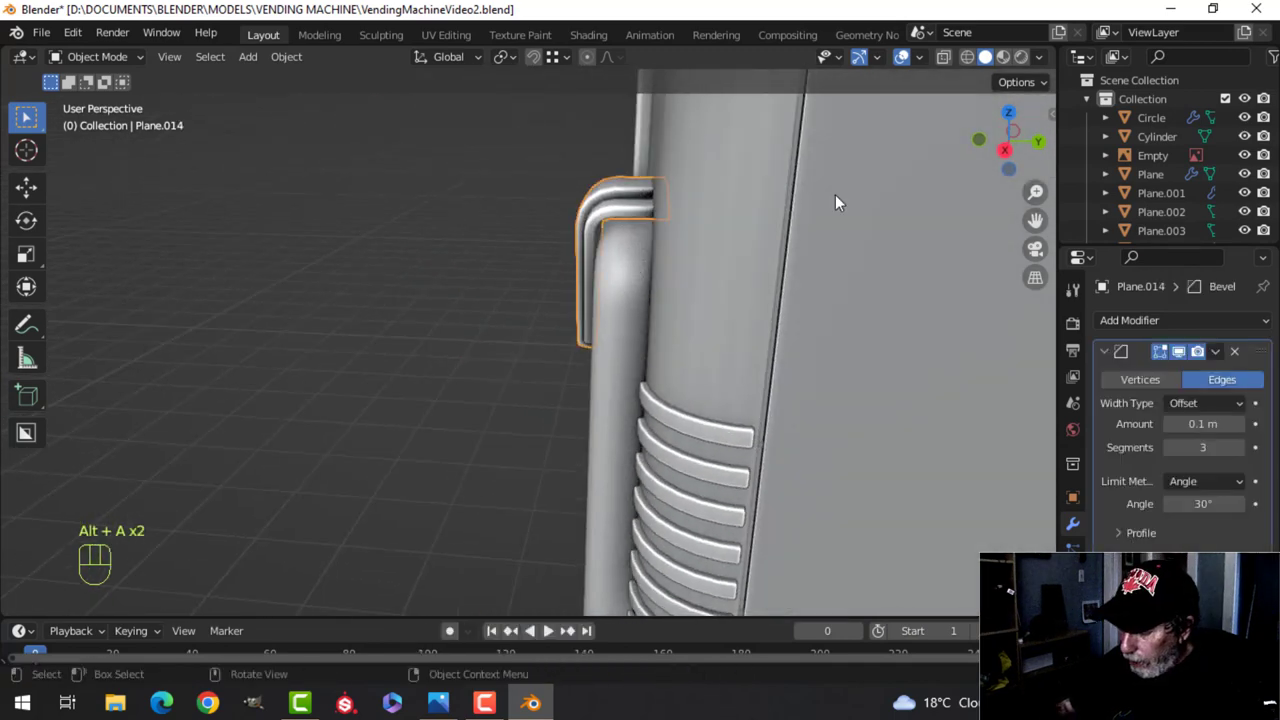
Move the whole chute mesh slightly down against the coin panel in the right side view and leave Edit Mode
{"action": "key", "text": "KP_3"}
{"action": "key", "text": "Tab"}
{"action": "key", "text": "a"}
{"action": "middle_click_drag", "start_coordinate": [735, 382], "coordinate": [731, 363], "text": "shift"}
{"action": "key", "text": "g"}
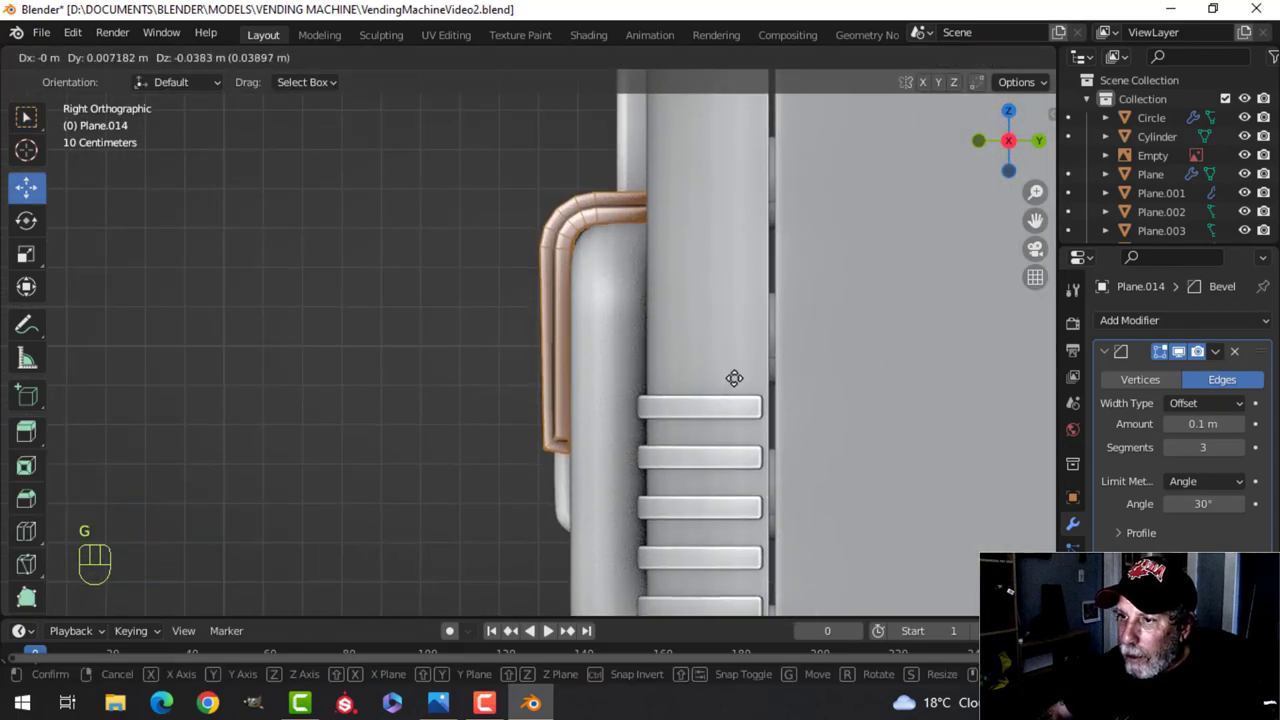
{"action": "left_click", "coordinate": [734, 378]}
{"action": "key", "text": "Tab"}
{"action": "middle_click_drag", "start_coordinate": [586, 320], "coordinate": [666, 319]}
{"action": "scroll", "coordinate": [670, 334], "scroll_direction": "down", "scroll_amount": 2}
{"action": "key", "text": "alt+a"}
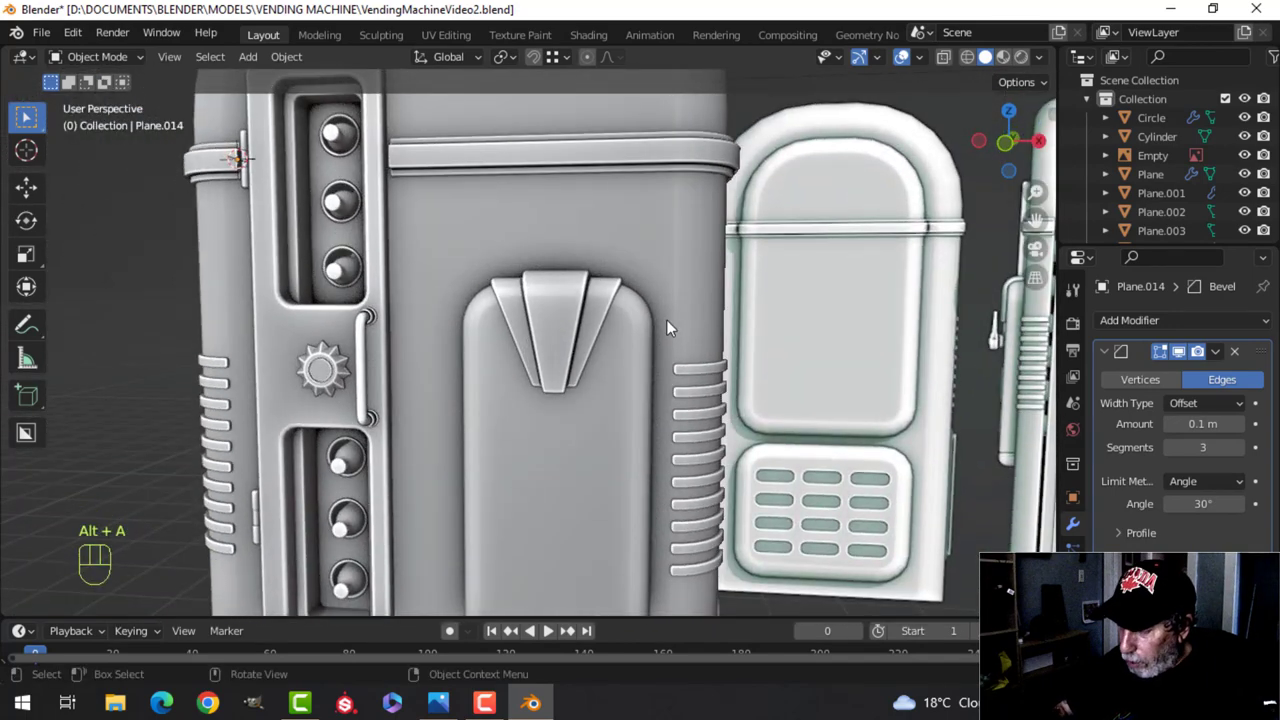
Check the chute against the front reference and snap the 3D cursor to the centre of its middle strip
{"action": "key", "text": "KP_1"}
{"action": "key", "text": "z"}
{"action": "left_click", "coordinate": [561, 316]}
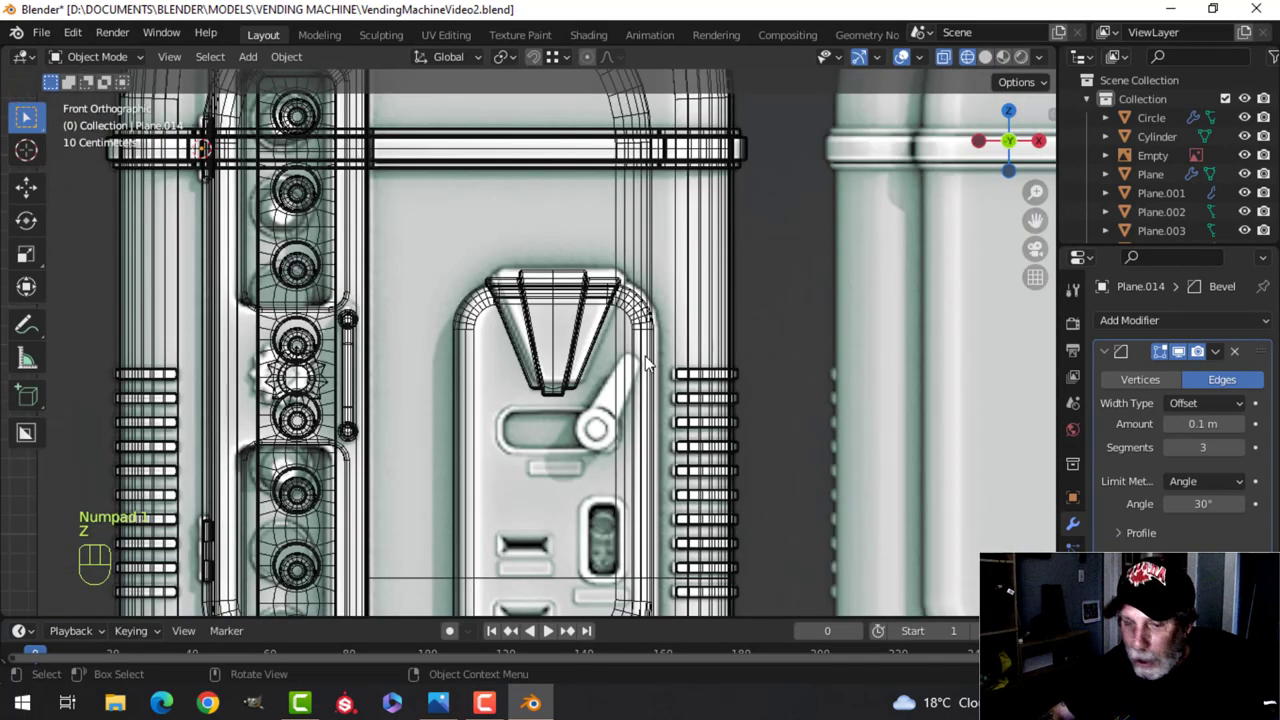
{"action": "key", "text": "z"}
{"action": "left_click", "coordinate": [803, 355]}
{"action": "mouse_move", "coordinate": [803, 355]}
{"action": "middle_mouse_down"}
{"action": "mouse_move", "coordinate": [591, 403]}
{"action": "mouse_move", "coordinate": [680, 388]}
{"action": "mouse_move", "coordinate": [556, 315]}
{"action": "mouse_move", "coordinate": [620, 420]}
{"action": "mouse_move", "coordinate": [650, 422]}
{"action": "middle_mouse_up"}
{"action": "key", "text": "Tab"}
{"action": "key", "text": "alt+a"}
{"action": "scroll", "coordinate": [652, 420], "scroll_direction": "up", "scroll_amount": 2}
{"action": "key", "text": "1"}
{"action": "scroll", "coordinate": [680, 417], "scroll_direction": "down", "scroll_amount": 5}
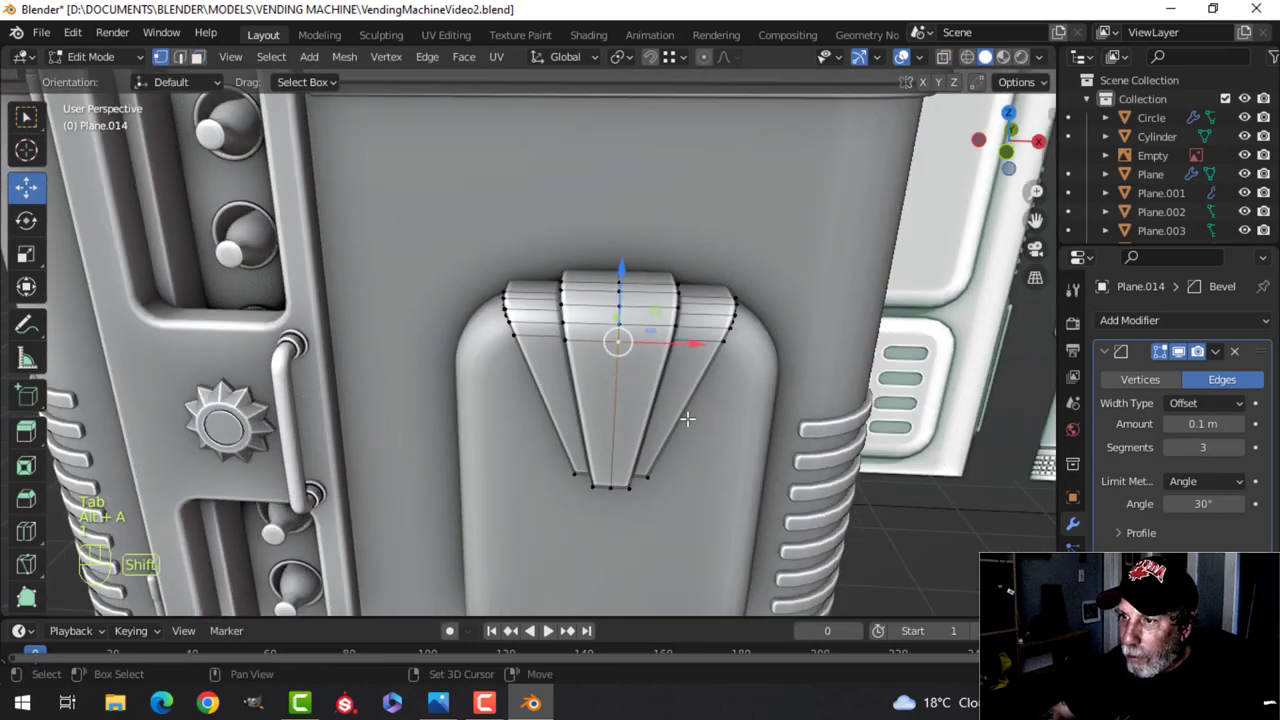
{"action": "key", "text": "shift+s"}
{"action": "left_click", "coordinate": [636, 508]}
{"action": "key", "text": "Tab"}
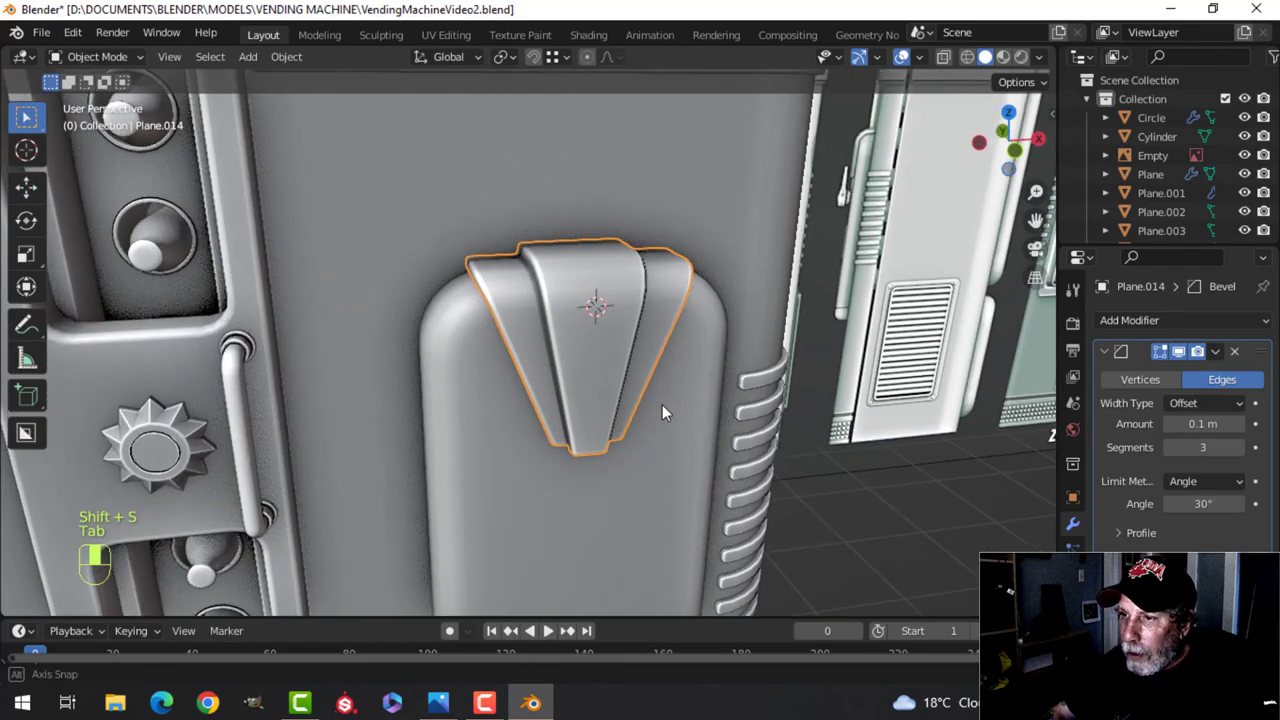
Add a 22-vertex circle mesh with 1 m radius at the 3D cursor and scale it to about 0.121 in Edit Mode
{"action": "key", "text": "shift+a"}
{"action": "mouse_move", "coordinate": [604, 278]}
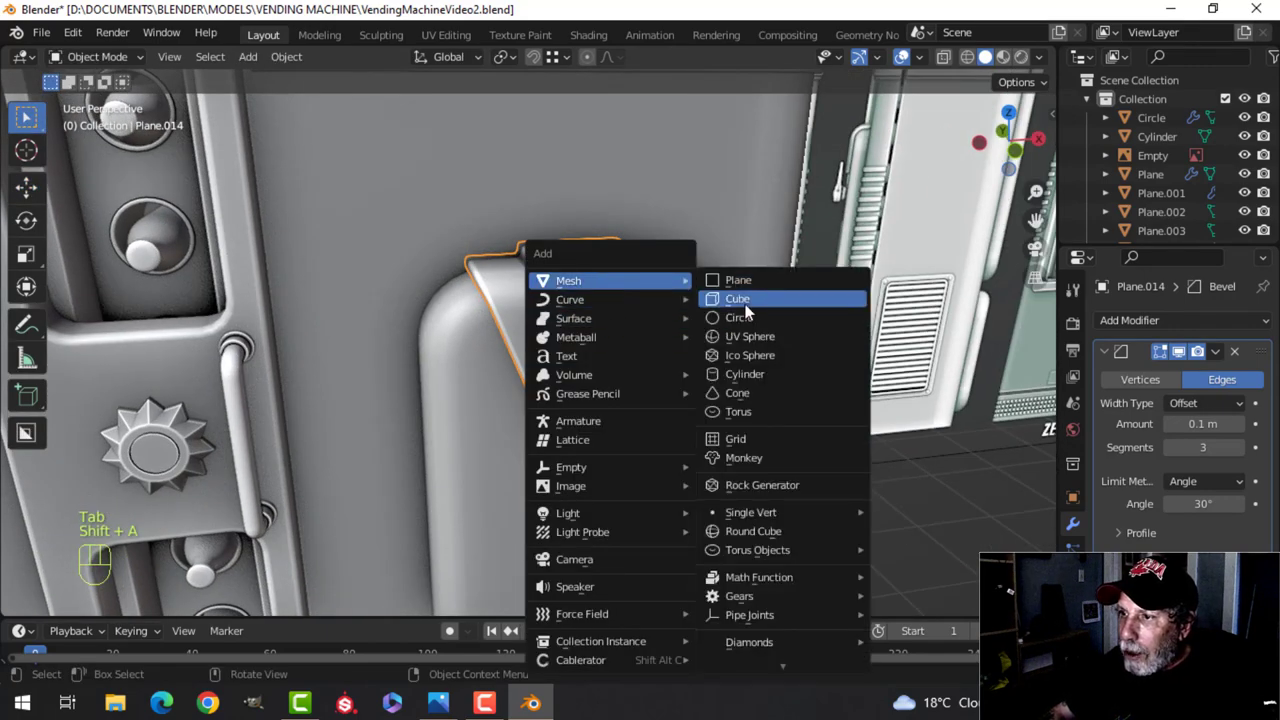
{"action": "left_click", "coordinate": [723, 318]}
{"action": "scroll", "coordinate": [530, 400], "scroll_direction": "down", "scroll_amount": 3}
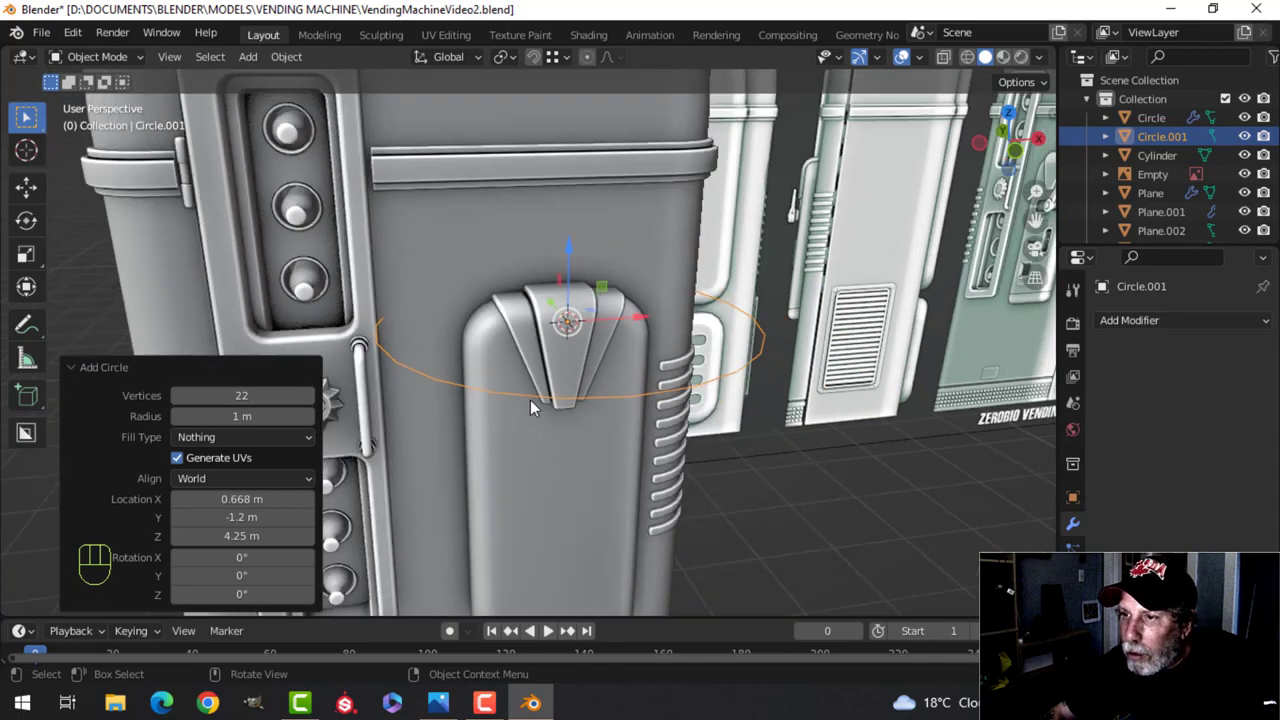
{"action": "key", "text": "Tab"}
{"action": "key", "text": "s"}
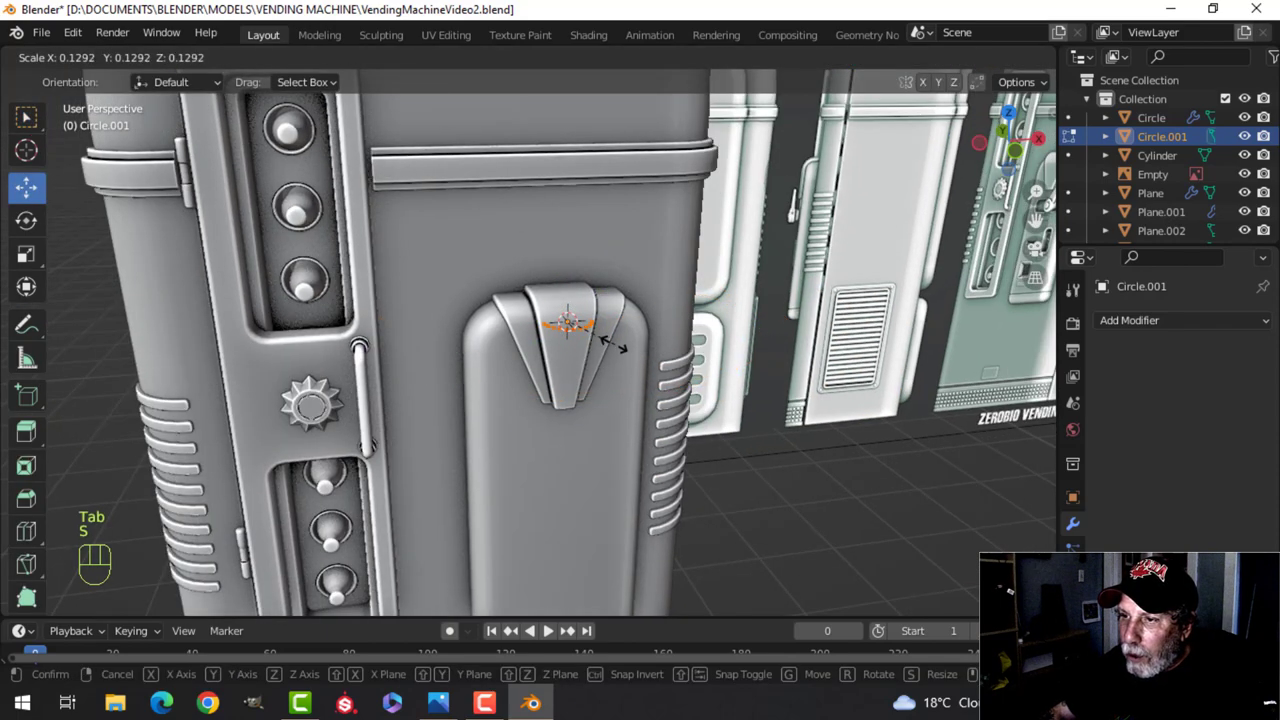
{"action": "left_click", "coordinate": [612, 340]}
{"action": "scroll", "coordinate": [640, 330], "scroll_direction": "up", "scroll_amount": 2}
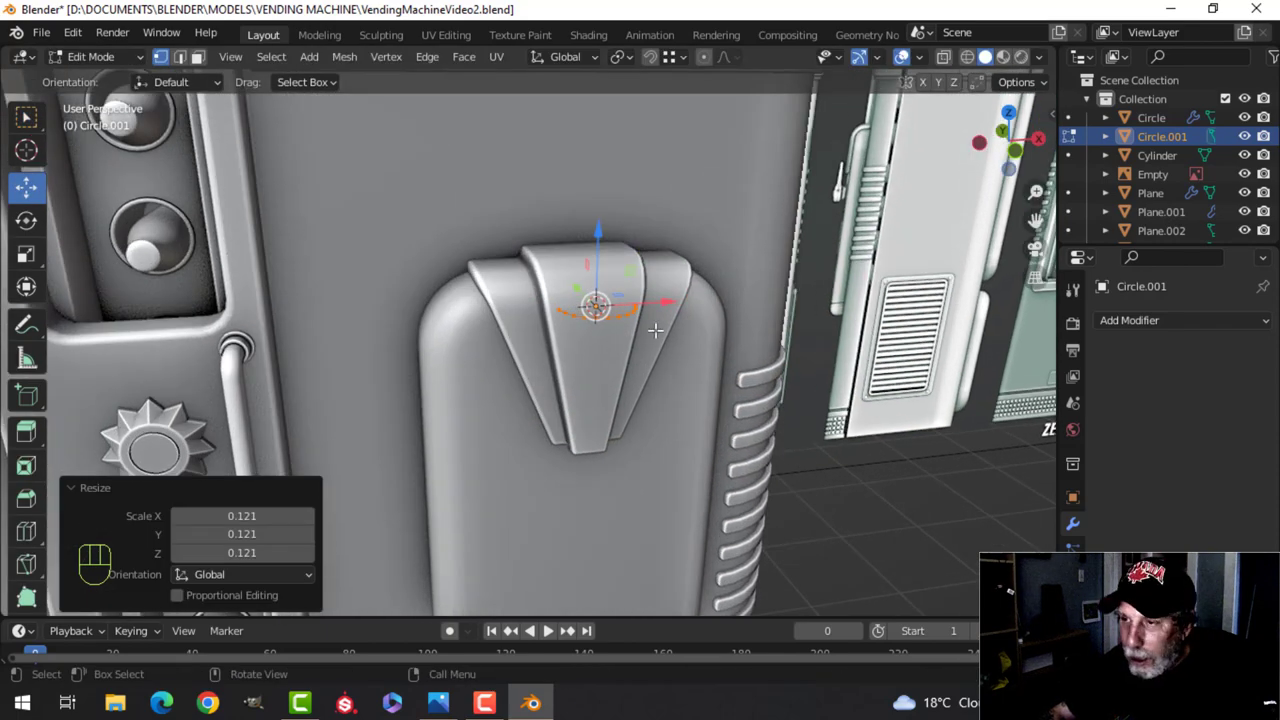
Fill the circle, rotate it 90° about X to face forward and scale it to about 0.614
{"action": "key", "text": "f"}
{"action": "type", "text": "rx"}
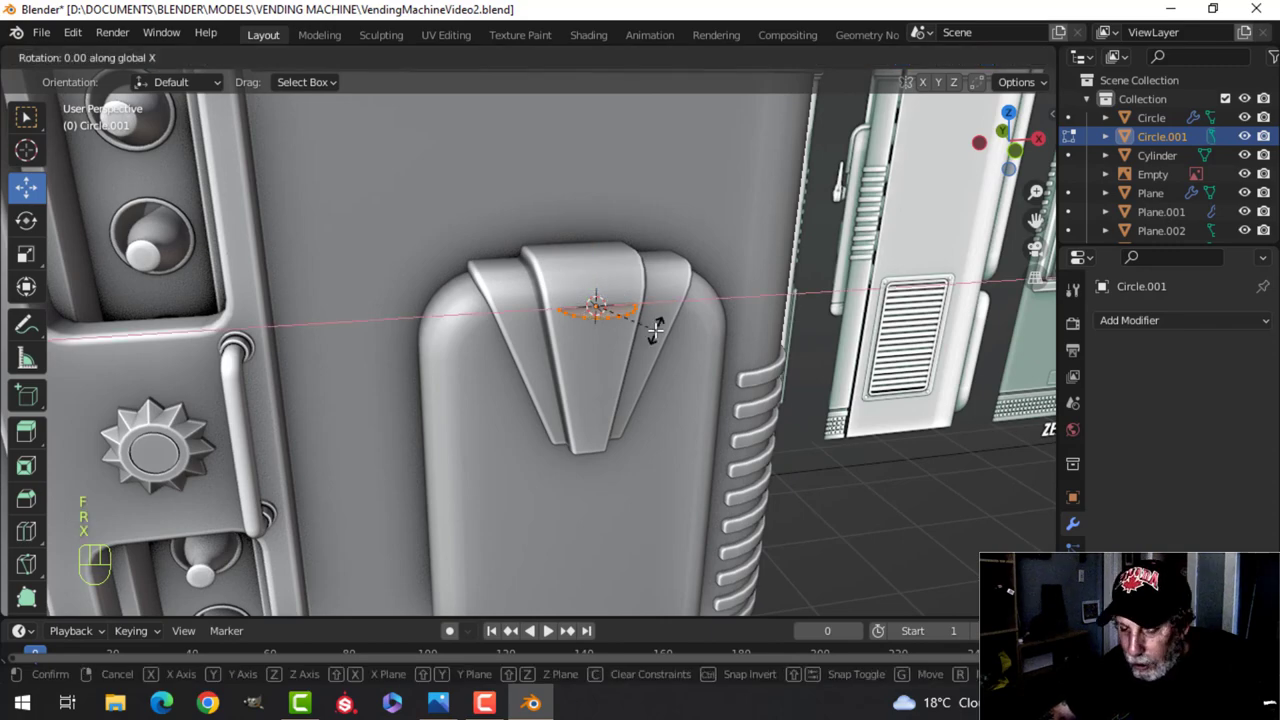
{"action": "type", "text": "90"}
{"action": "left_click", "coordinate": [660, 326]}
{"action": "key", "text": "s"}
{"action": "left_click", "coordinate": [684, 325]}
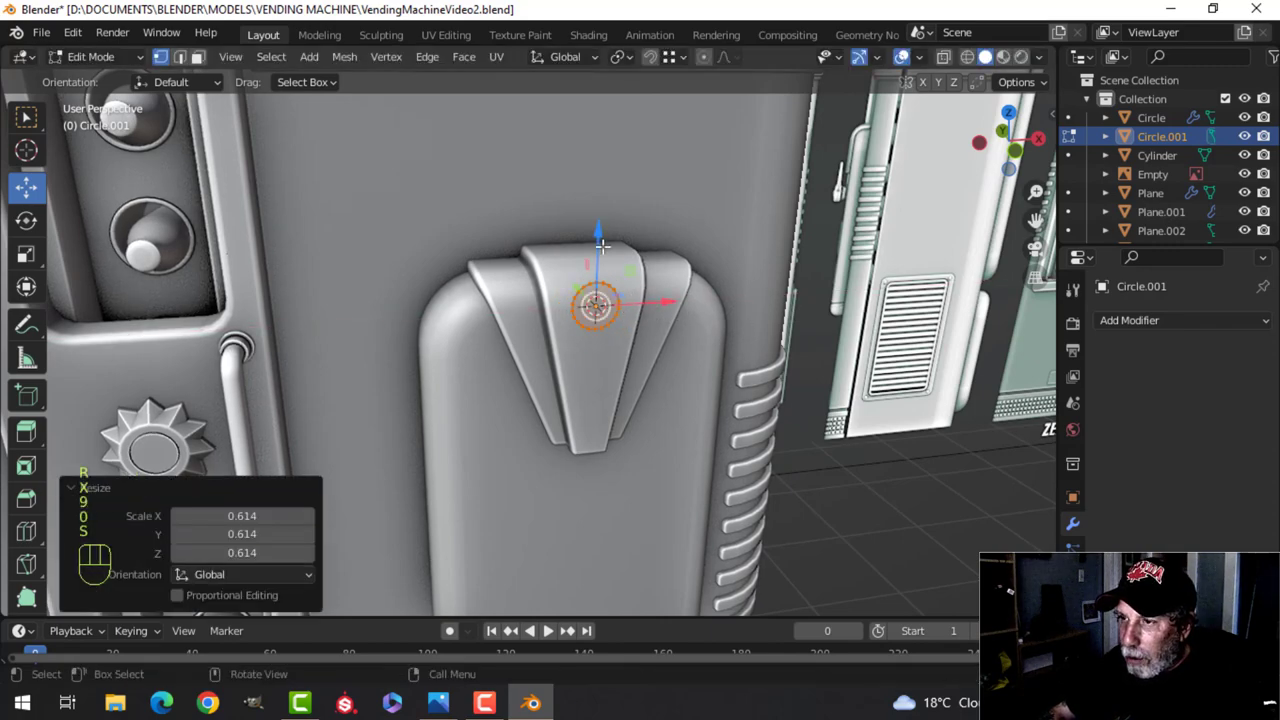
Move the disc down about 0.082 m and set it closer to the front of the chute's middle strip
{"action": "left_click_drag", "start_coordinate": [599, 248], "coordinate": [600, 276]}
{"action": "scroll", "coordinate": [604, 290], "scroll_direction": "up", "scroll_amount": 3}
{"action": "middle_click_drag", "start_coordinate": [650, 362], "coordinate": [566, 415], "text": "shift"}
{"action": "middle_click_drag", "start_coordinate": [566, 415], "coordinate": [606, 290]}
{"action": "scroll", "coordinate": [629, 411], "scroll_direction": "up", "scroll_amount": 3}
{"action": "middle_click_drag", "start_coordinate": [606, 290], "coordinate": [650, 318]}
{"action": "middle_click_drag", "start_coordinate": [494, 306], "coordinate": [561, 372]}
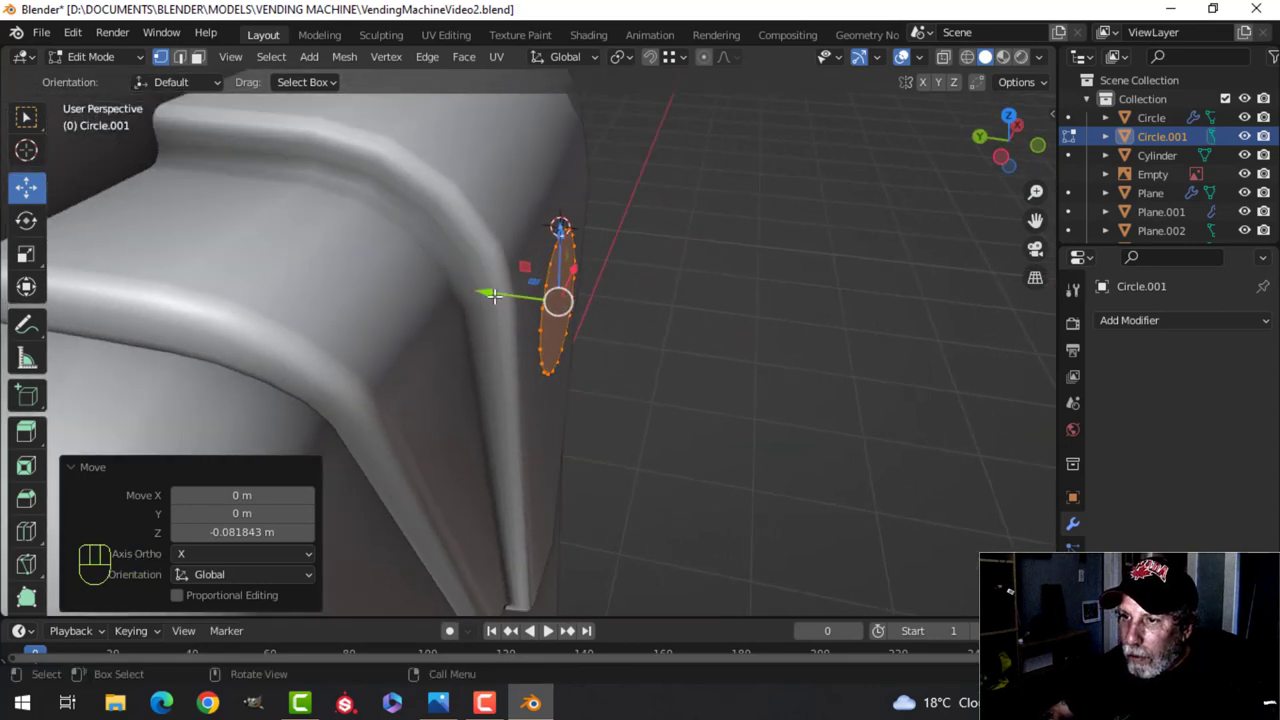
{"action": "mouse_move", "coordinate": [495, 297]}
{"action": "left_mouse_down"}
{"action": "mouse_move", "coordinate": [514, 300]}
{"action": "mouse_move", "coordinate": [484, 293]}
{"action": "left_mouse_up"}
Extrude the disc back toward the chute to form a short rim and delete its rear face
{"action": "key", "text": "e"}
{"action": "right_click", "coordinate": [652, 337]}
{"action": "key", "text": "e"}
{"action": "key", "text": "x"}
{"action": "left_click", "coordinate": [458, 299]}
{"action": "middle_click_drag", "start_coordinate": [462, 300], "coordinate": [554, 305]}
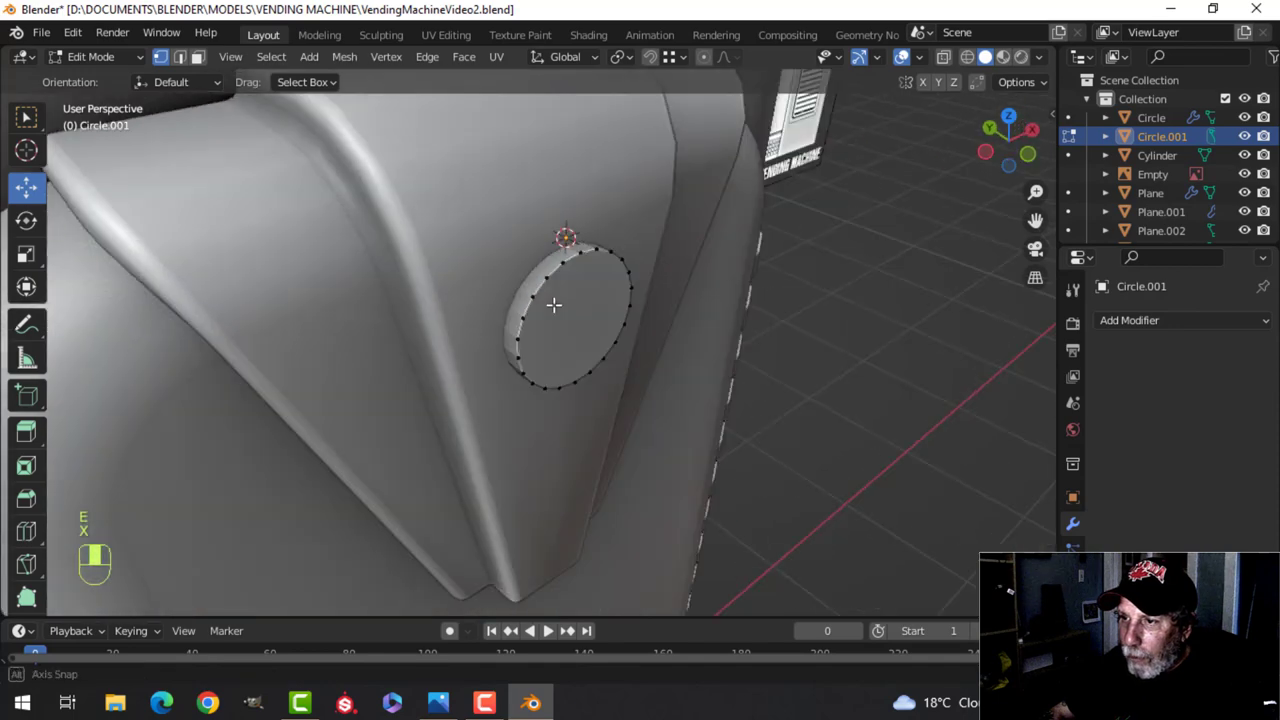
Inset the disc's front face slightly and extrude the inner face forward about 0.045 m
{"action": "left_click", "coordinate": [589, 313]}
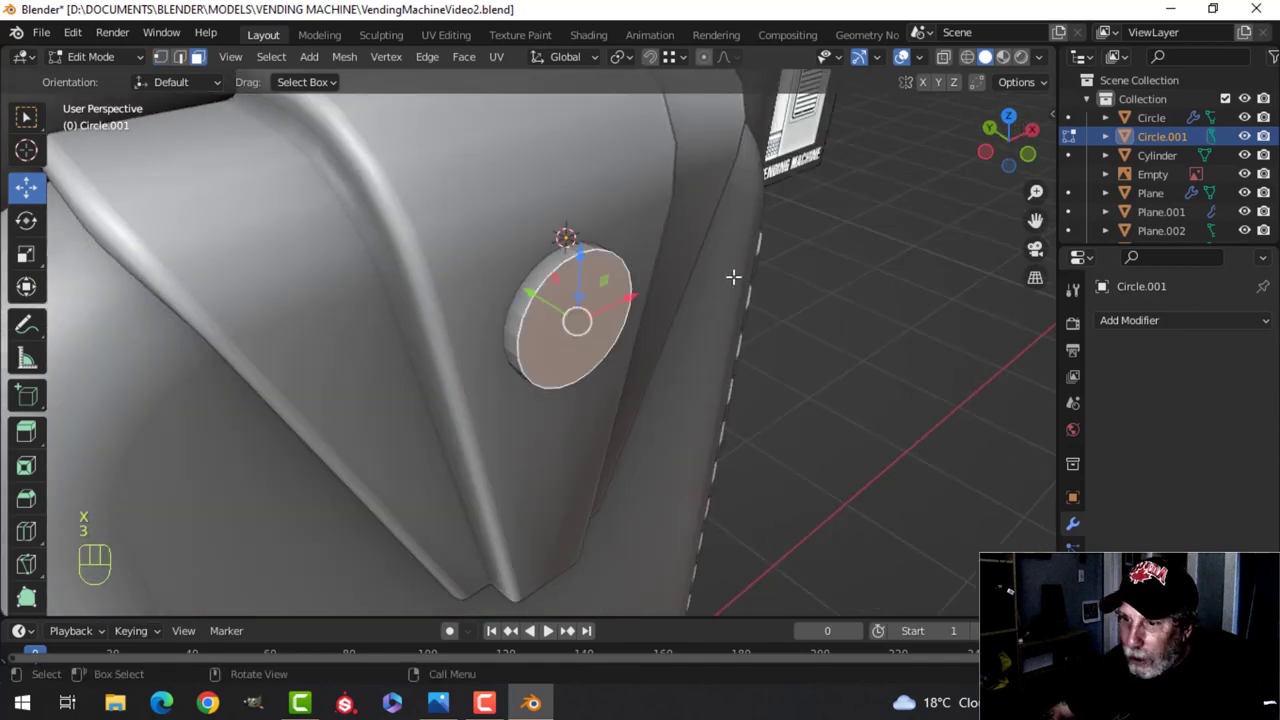
{"action": "key", "text": "i"}
{"action": "left_click", "coordinate": [718, 281]}
{"action": "mouse_move", "coordinate": [718, 281]}
{"action": "middle_mouse_down"}
{"action": "mouse_move", "coordinate": [623, 357]}
{"action": "mouse_move", "coordinate": [737, 254]}
{"action": "mouse_move", "coordinate": [698, 266]}
{"action": "middle_mouse_up"}
{"action": "key", "text": "e"}
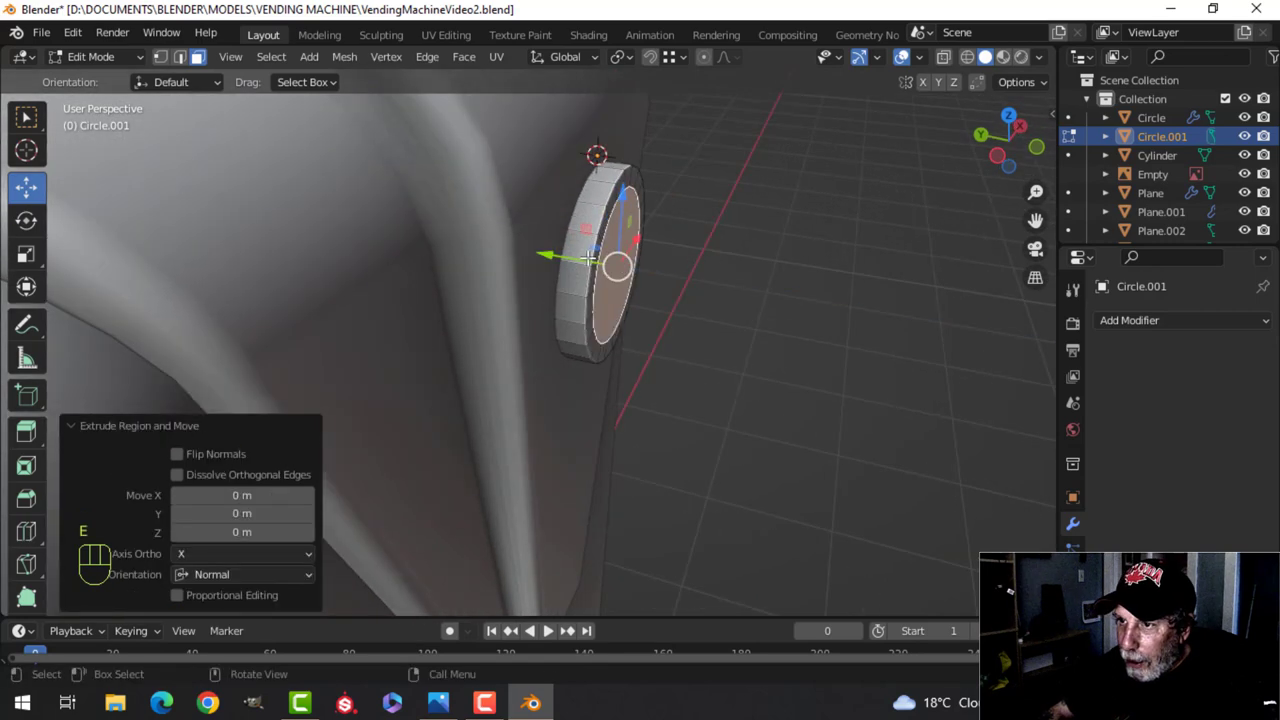
{"action": "left_click", "coordinate": [616, 272]}
{"action": "middle_click_drag", "start_coordinate": [616, 272], "coordinate": [723, 277]}
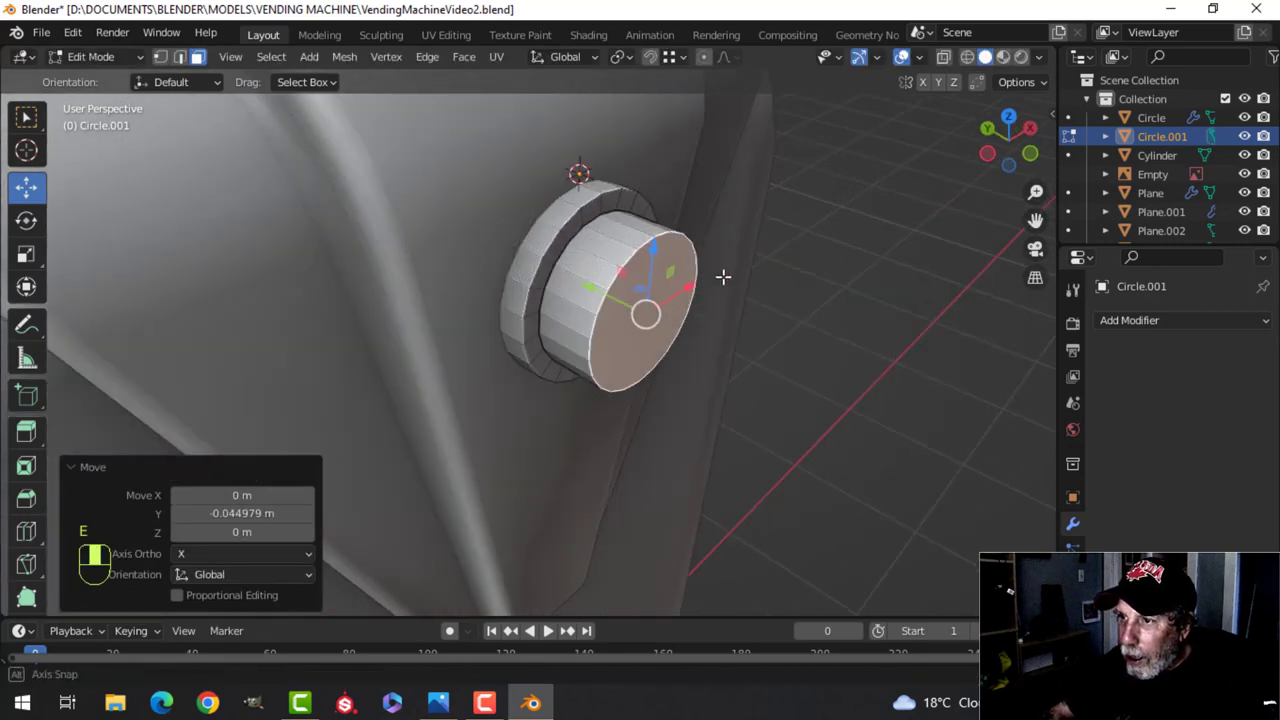
Bevel the front edge of the extruded knob with 4 segments to round it into a dome
{"action": "key", "text": "ctrl+b"}
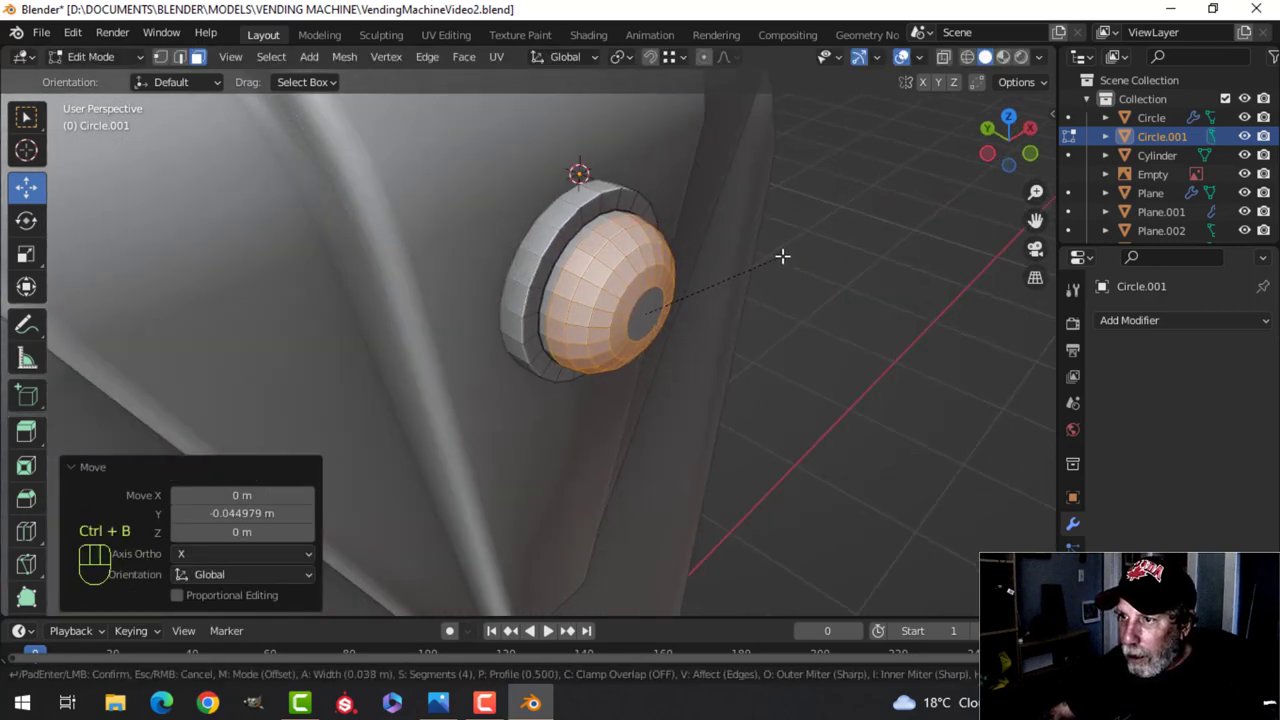
{"action": "left_click", "coordinate": [763, 257]}
{"action": "key", "text": "alt+a"}
{"action": "middle_click_drag", "start_coordinate": [763, 257], "coordinate": [575, 278]}
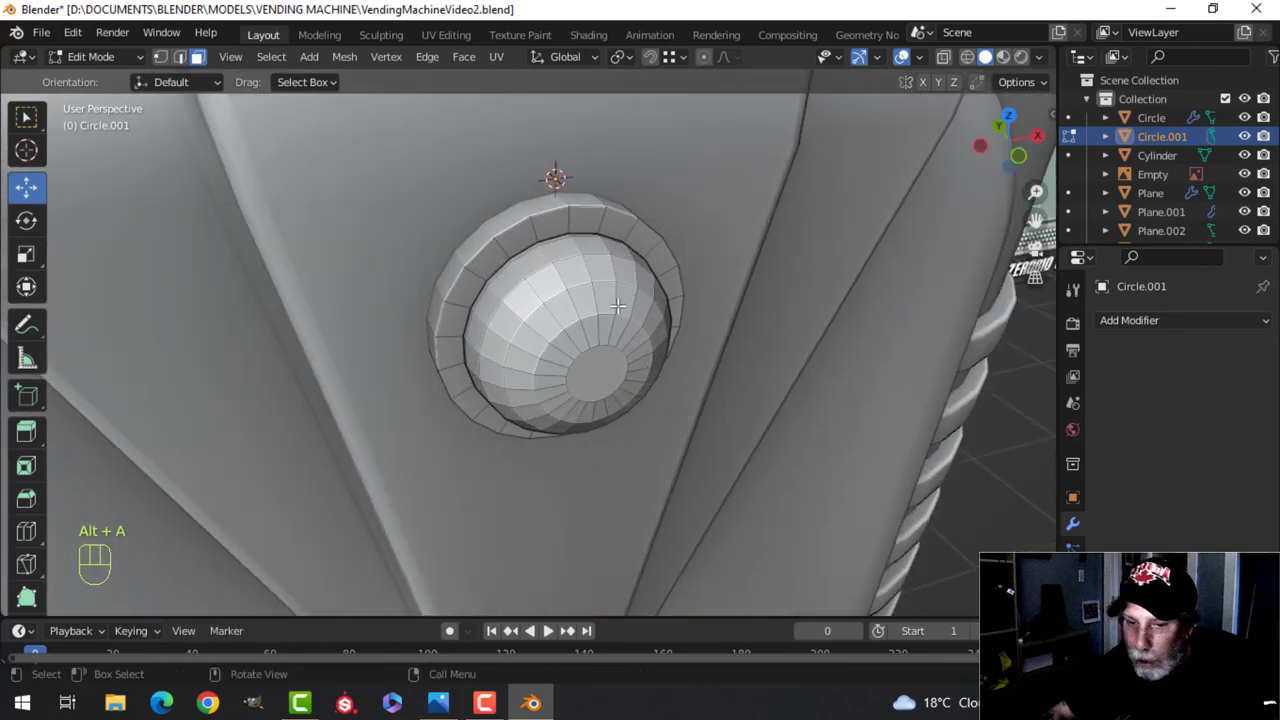
Bevel the front outer edge loop of the base ring with 1 segment, about 0.0035 m wide
{"action": "key", "text": "2"}
{"action": "left_click", "coordinate": [549, 212], "text": "alt"}
{"action": "middle_click_drag", "start_coordinate": [549, 212], "coordinate": [689, 287]}
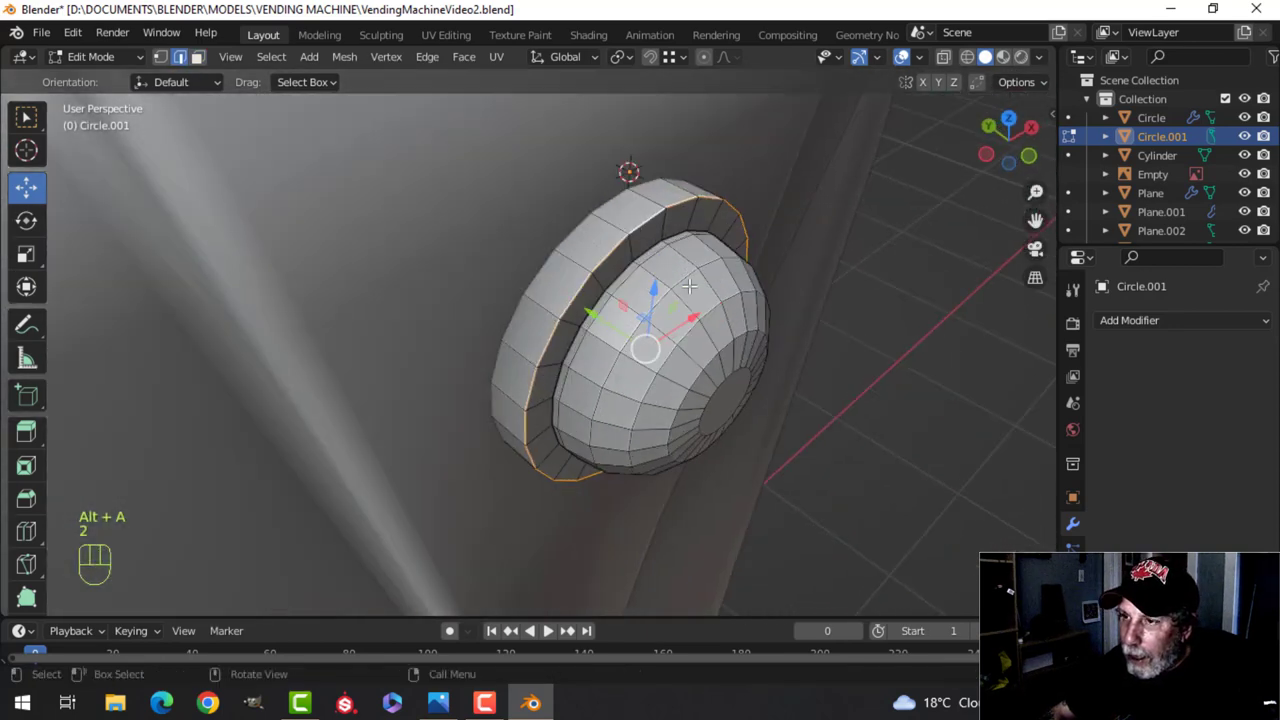
{"action": "key", "text": "ctrl+b"}
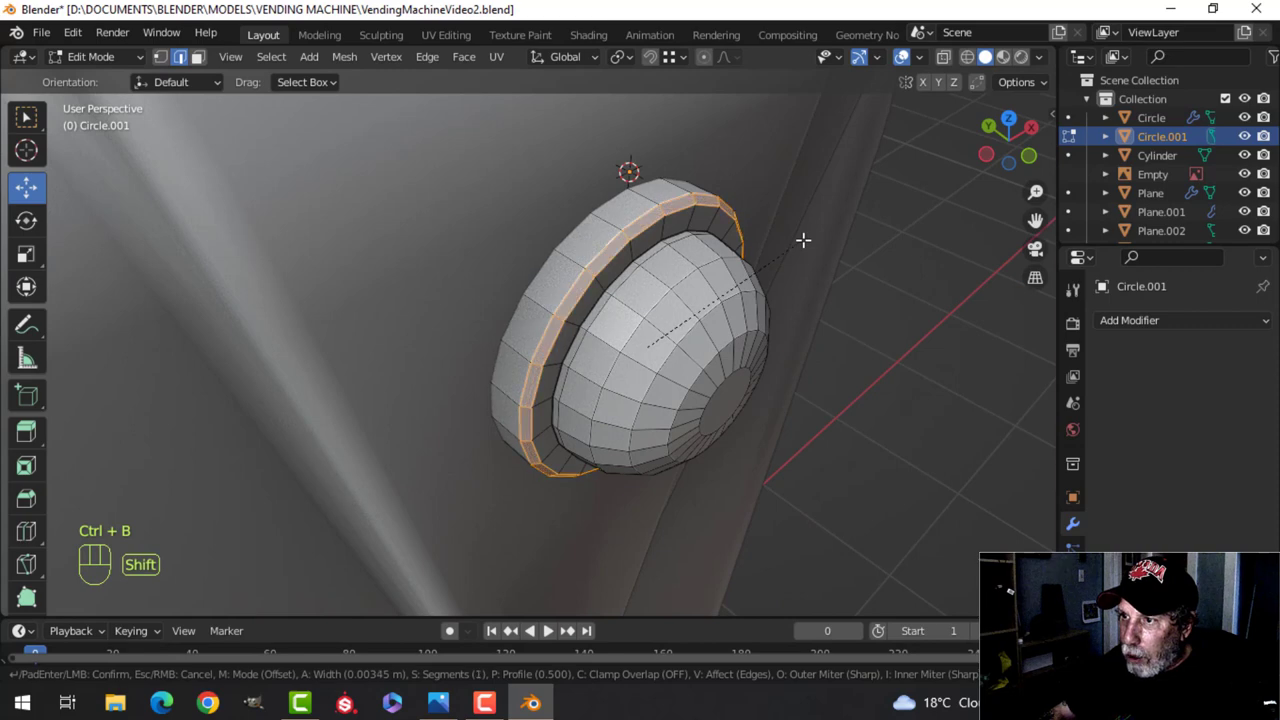
{"action": "left_click", "coordinate": [803, 240]}
Leave Edit Mode, shade the domed button smooth and add a level 1 Subdivision Surface modifier
{"action": "key", "text": "Tab"}
{"action": "right_click", "coordinate": [656, 241]}
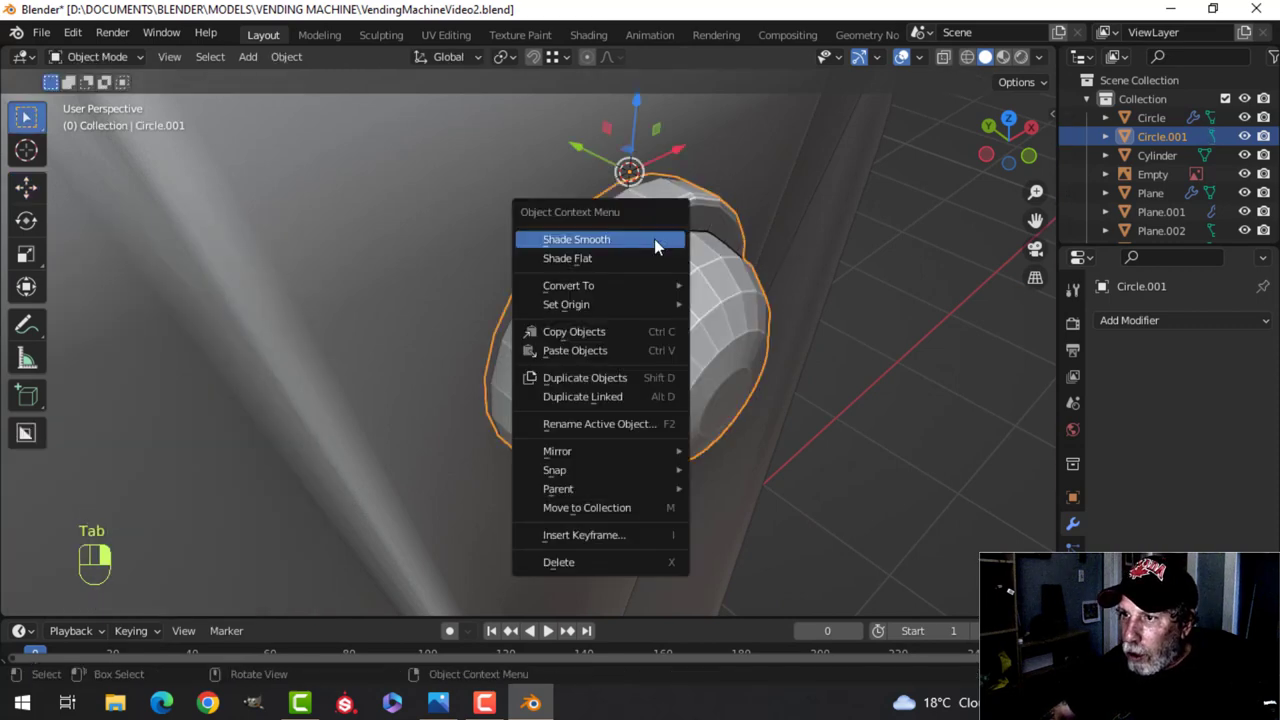
{"action": "left_click", "coordinate": [654, 239]}
{"action": "key", "text": "ctrl+1"}
{"action": "key", "text": "alt+a"}
{"action": "middle_click_drag", "start_coordinate": [680, 268], "coordinate": [664, 228]}
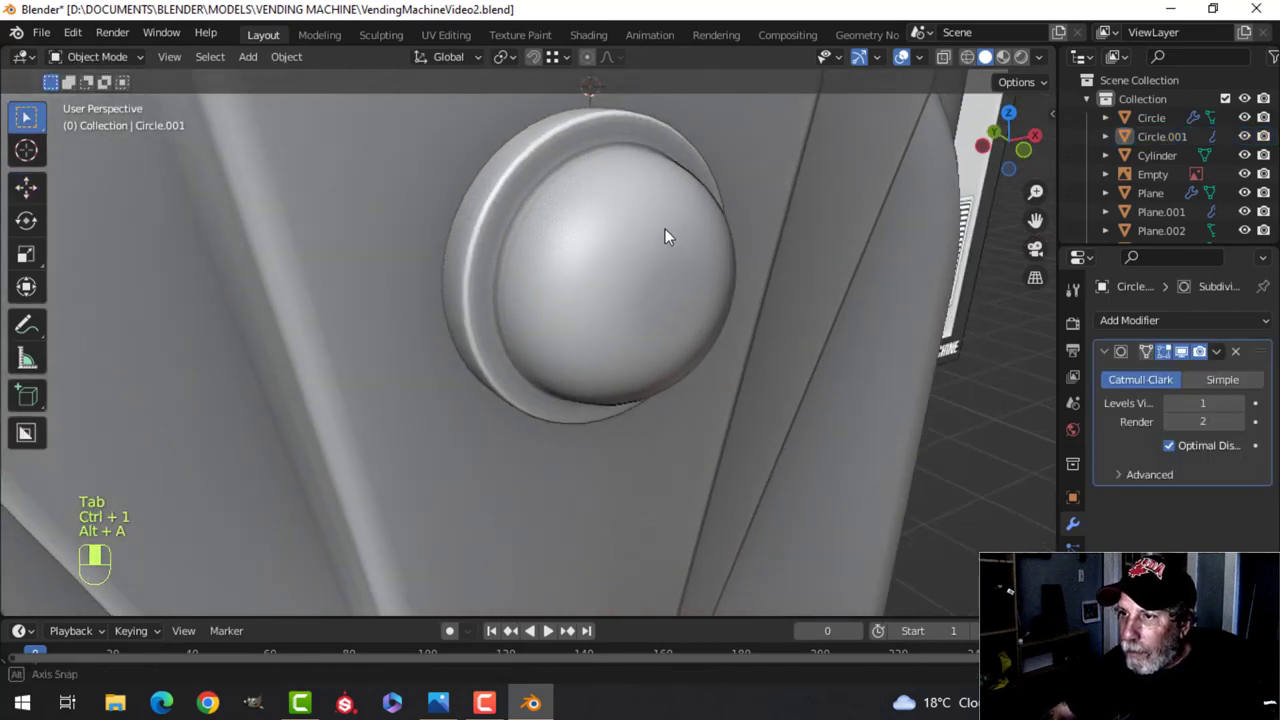
Lower the whole domed button slightly along the chute's middle strip and leave Edit Mode
{"action": "left_click", "coordinate": [621, 218]}
{"action": "scroll", "coordinate": [621, 217], "scroll_direction": "down", "scroll_amount": 5}
{"action": "key", "text": "alt+a"}
{"action": "middle_click_drag", "start_coordinate": [652, 328], "coordinate": [738, 344]}
{"action": "left_click", "coordinate": [606, 311]}
{"action": "key", "text": "Tab"}
{"action": "key", "text": "a"}
{"action": "scroll", "coordinate": [637, 331], "scroll_direction": "up", "scroll_amount": 2}
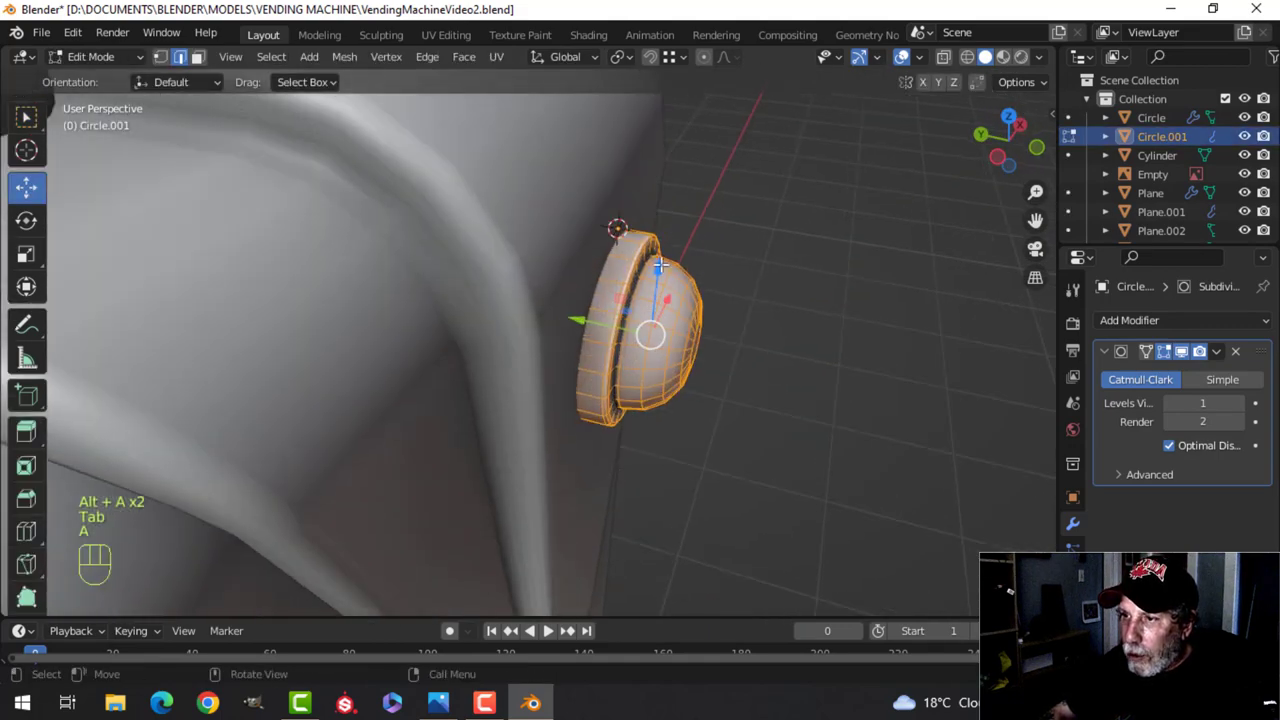
{"action": "left_click_drag", "start_coordinate": [659, 265], "coordinate": [707, 332]}
{"action": "key", "text": "Tab"}
{"action": "scroll", "coordinate": [775, 343], "scroll_direction": "down", "scroll_amount": 5}
{"action": "key", "text": "alt+a"}
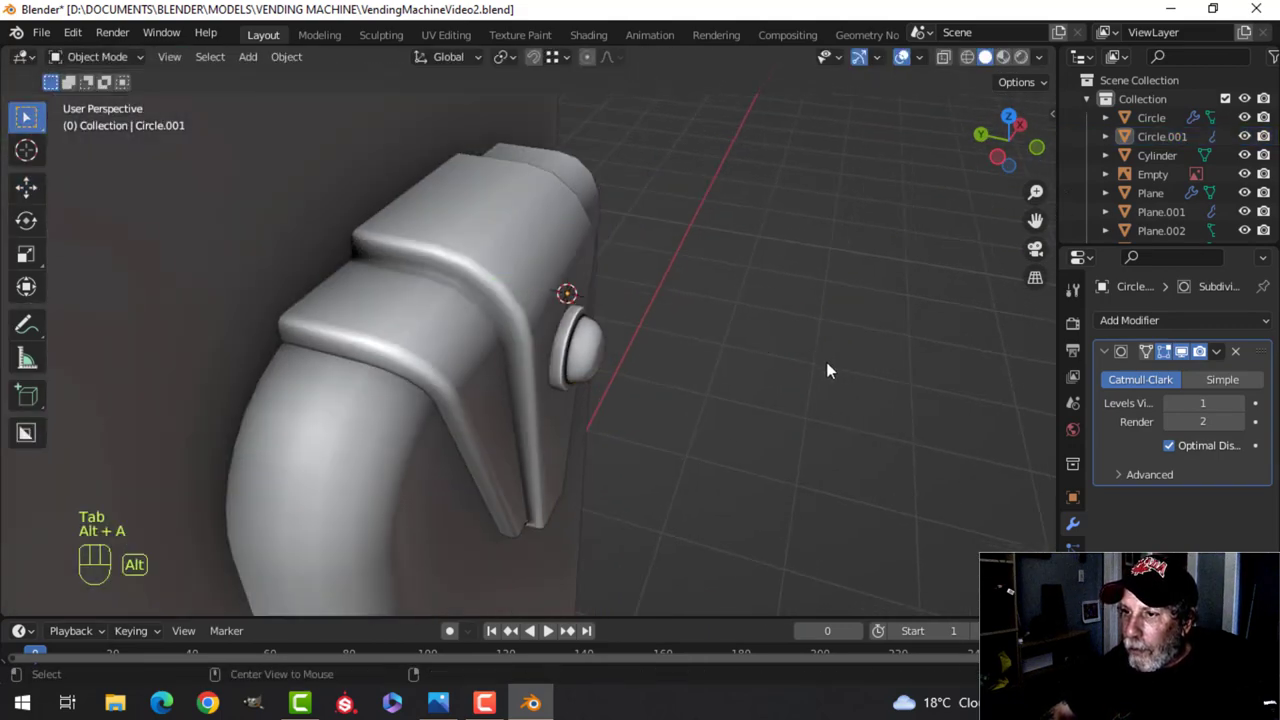
Save the file and look over the remaining coin-panel details in the reference image
{"action": "middle_click_drag", "start_coordinate": [826, 362], "coordinate": [548, 293]}
{"action": "scroll", "coordinate": [562, 305], "scroll_direction": "down", "scroll_amount": 3}
{"action": "scroll", "coordinate": [560, 326], "scroll_direction": "down", "scroll_amount": 4}
{"action": "middle_click_drag", "start_coordinate": [544, 345], "coordinate": [491, 320]}
{"action": "scroll", "coordinate": [557, 352], "scroll_direction": "up", "scroll_amount": 2}
{"action": "key", "text": "ctrl+s"}
{"action": "scroll", "coordinate": [600, 300], "scroll_direction": "up", "scroll_amount": 3}
{"action": "middle_click_drag", "start_coordinate": [660, 290], "coordinate": [717, 213]}
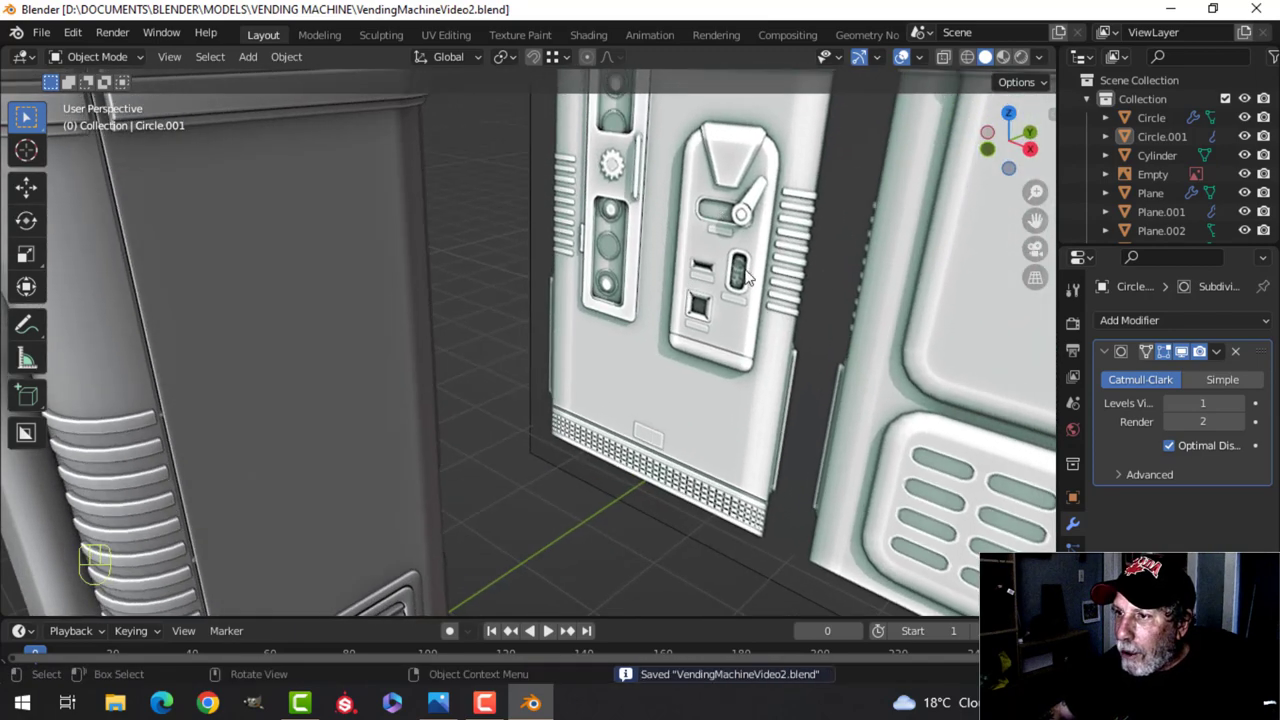
{"action": "scroll", "coordinate": [740, 312], "scroll_direction": "down", "scroll_amount": 4}
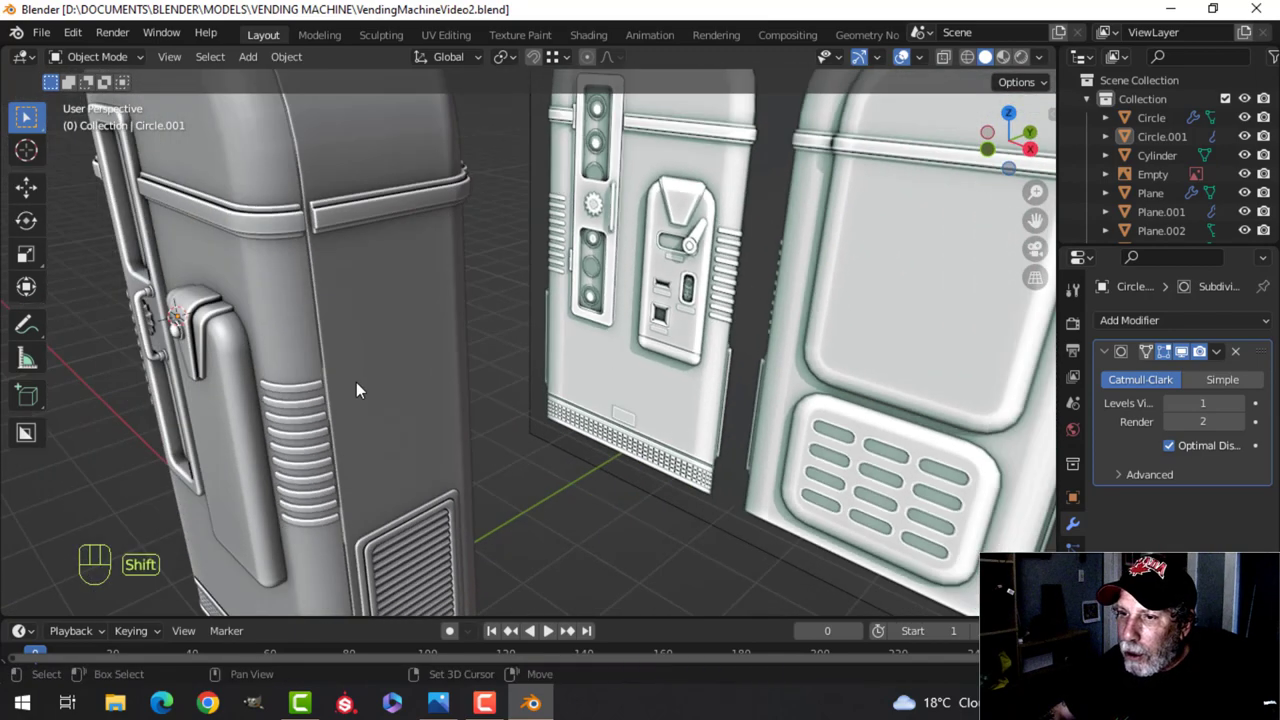
Snap the 3D cursor to the centre of the domed button's mesh and deselect the button
{"action": "middle_click_drag", "start_coordinate": [357, 385], "coordinate": [470, 345], "text": "shift"}
{"action": "middle_click_drag", "start_coordinate": [470, 345], "coordinate": [571, 320]}
{"action": "scroll", "coordinate": [540, 340], "scroll_direction": "down", "scroll_amount": 1}
{"action": "middle_click_drag", "start_coordinate": [420, 420], "coordinate": [512, 308], "text": "shift"}
{"action": "left_click", "coordinate": [492, 158]}
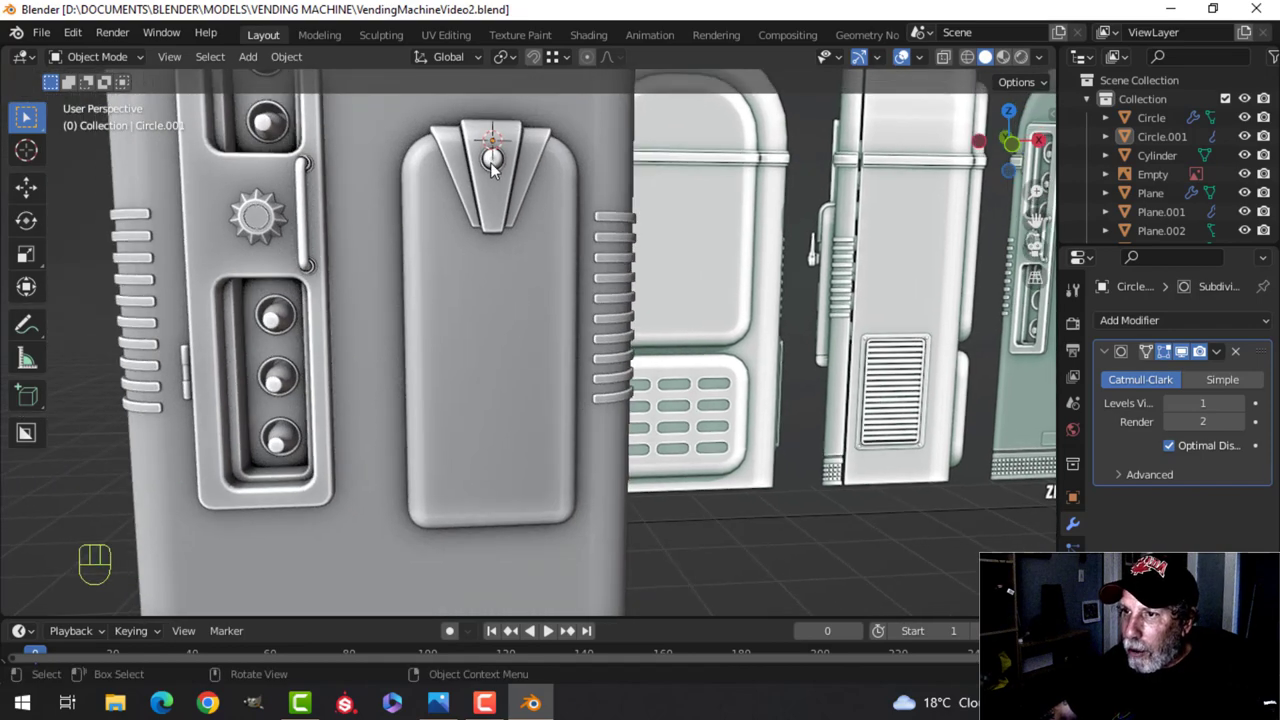
{"action": "key", "text": "Tab"}
{"action": "key", "text": "shift+s"}
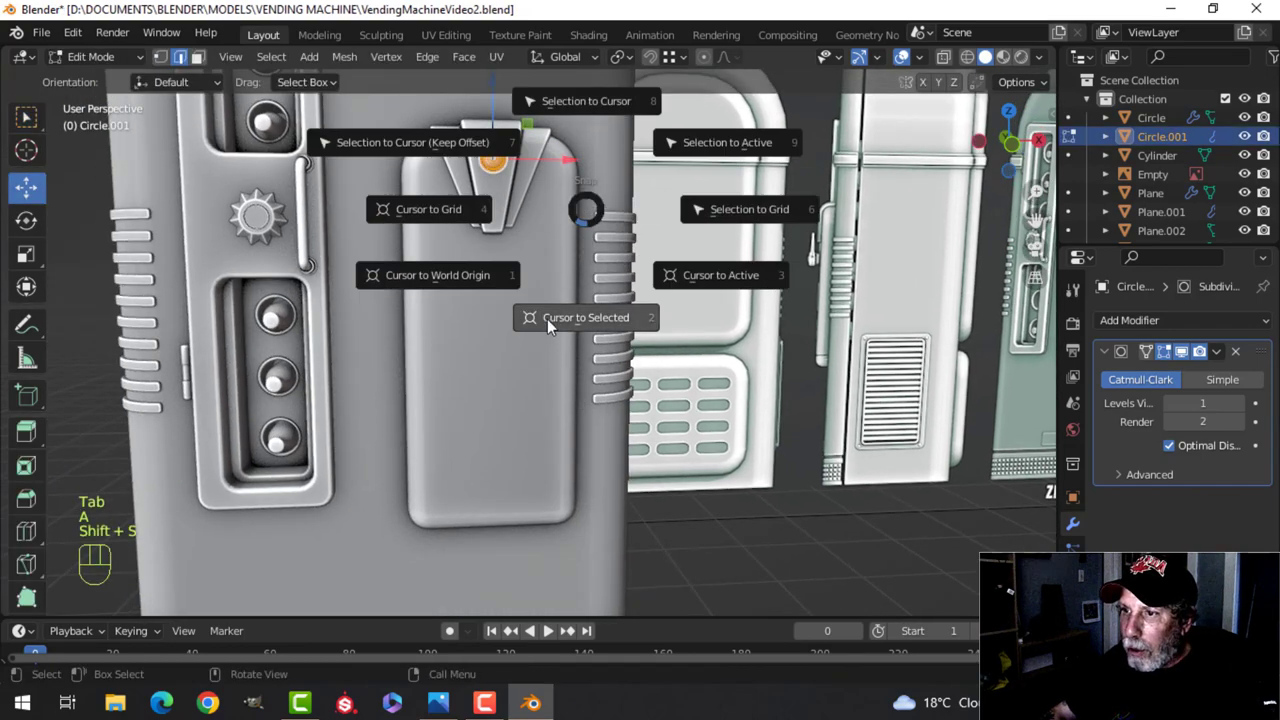
{"action": "left_click", "coordinate": [585, 317]}
{"action": "key", "text": "Tab"}
{"action": "key", "text": "alt+a"}
Show the front view in wireframe, add a plane at the 3D cursor and scale it to 0.5 in Edit Mode
{"action": "key", "text": "KP_1"}
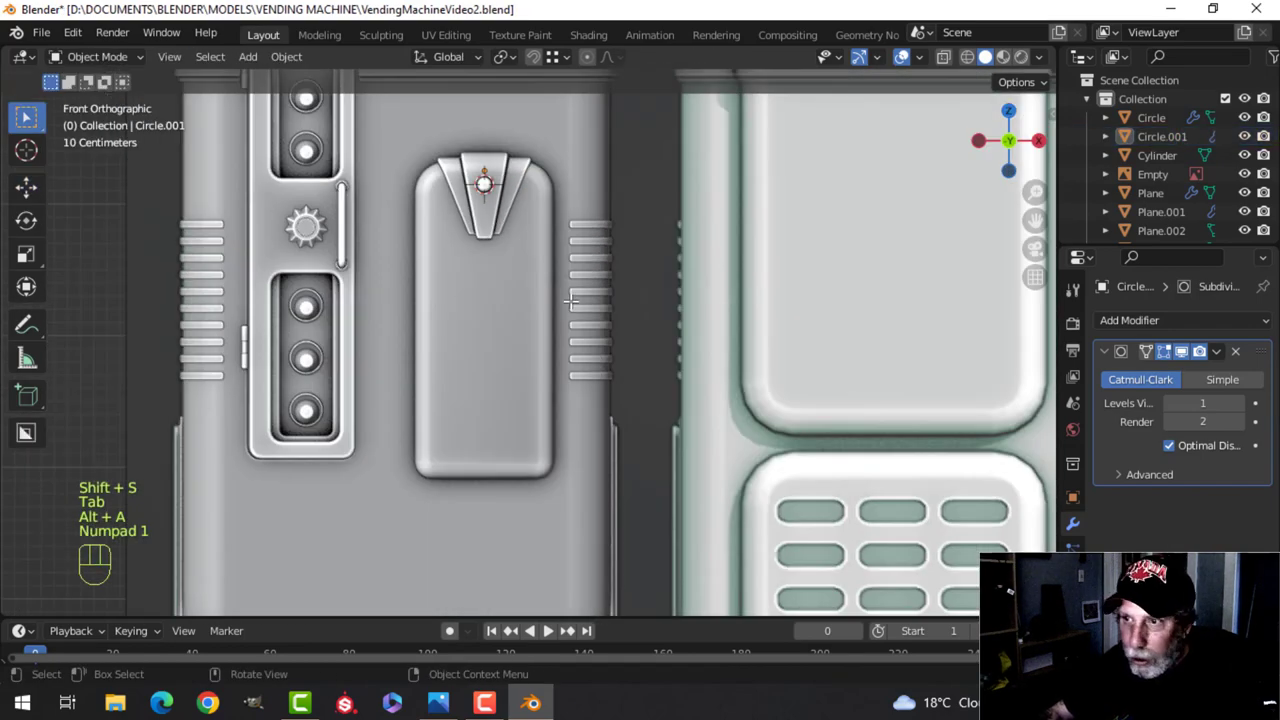
{"action": "key", "text": "z"}
{"action": "left_click", "coordinate": [458, 305]}
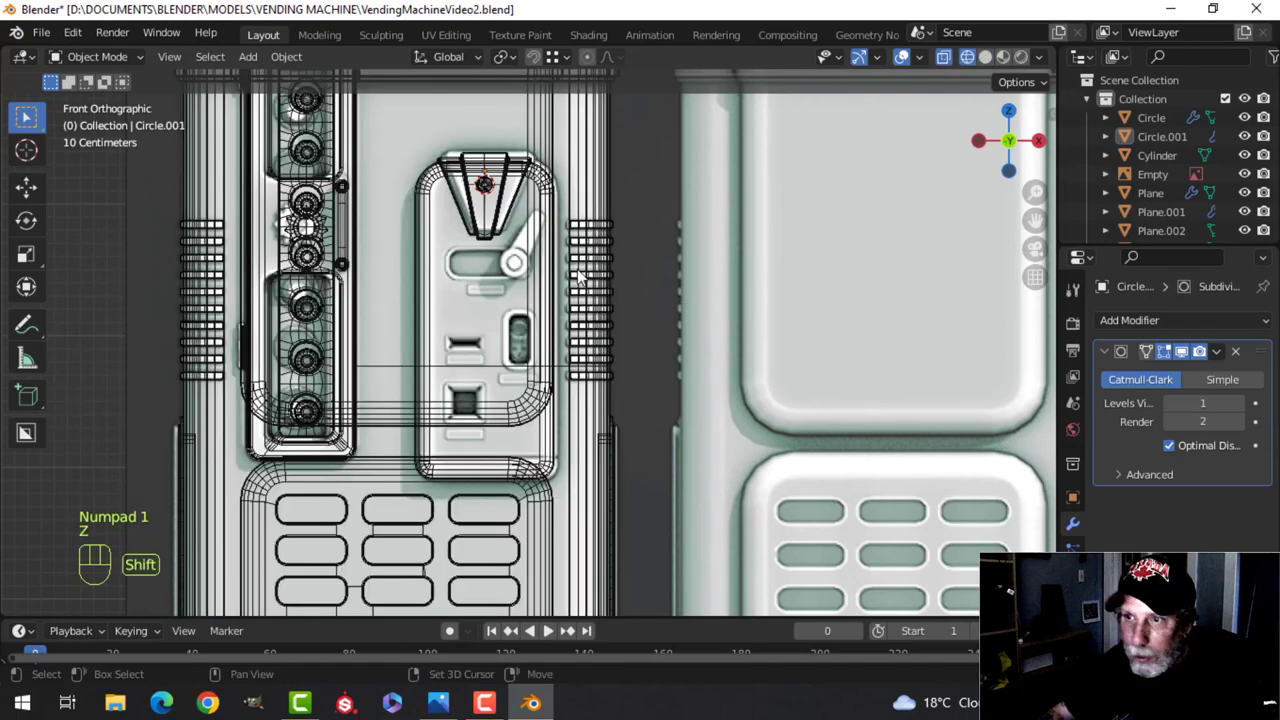
{"action": "key", "text": "shift+a"}
{"action": "mouse_move", "coordinate": [557, 270]}
{"action": "left_click", "coordinate": [655, 270]}
{"action": "key", "text": "Tab"}
{"action": "scroll", "coordinate": [662, 275], "scroll_direction": "down", "scroll_amount": 5}
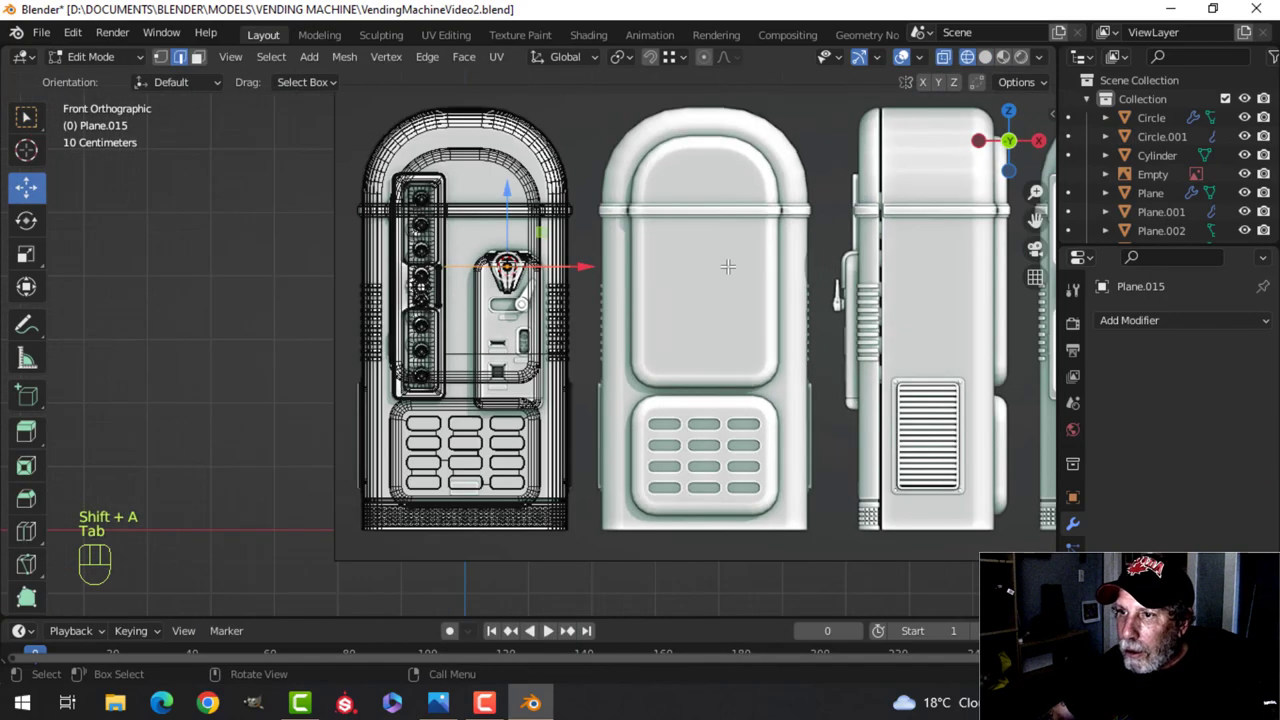
{"action": "key", "text": "s"}
{"action": "left_click", "coordinate": [617, 277]}
{"action": "scroll", "coordinate": [617, 277], "scroll_direction": "up", "scroll_amount": 4}
Rotate the plane 90° about X, move it down about 0.686 m over the reference's lever slot and scale it to about 0.507
{"action": "type", "text": "r"}
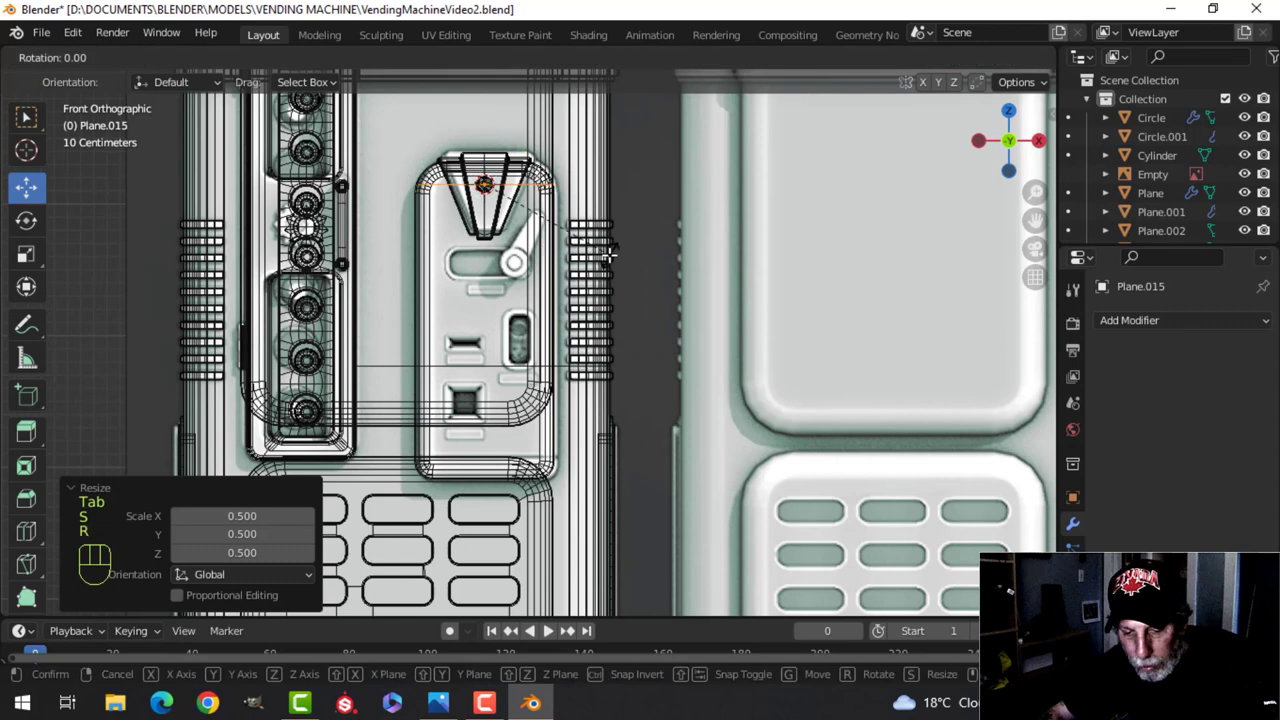
{"action": "type", "text": "x90"}
{"action": "left_click", "coordinate": [613, 244]}
{"action": "key", "text": "g"}
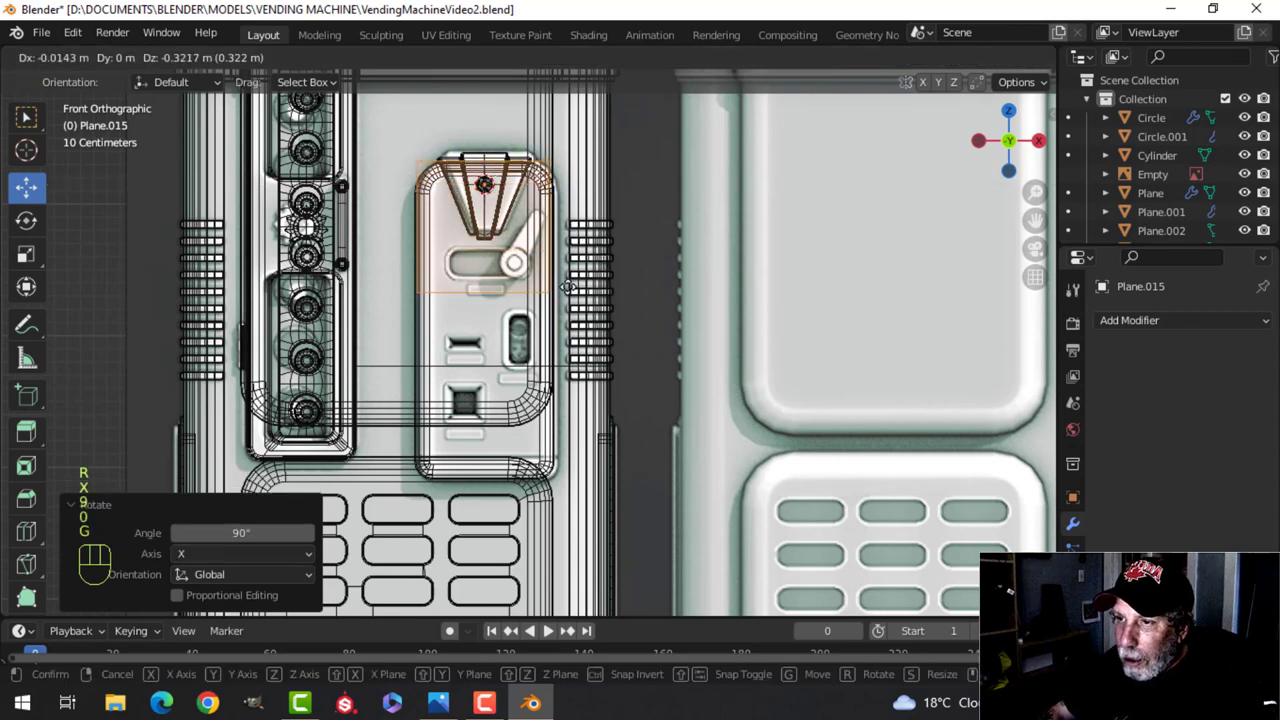
{"action": "left_click", "coordinate": [565, 330]}
{"action": "key", "text": "s"}
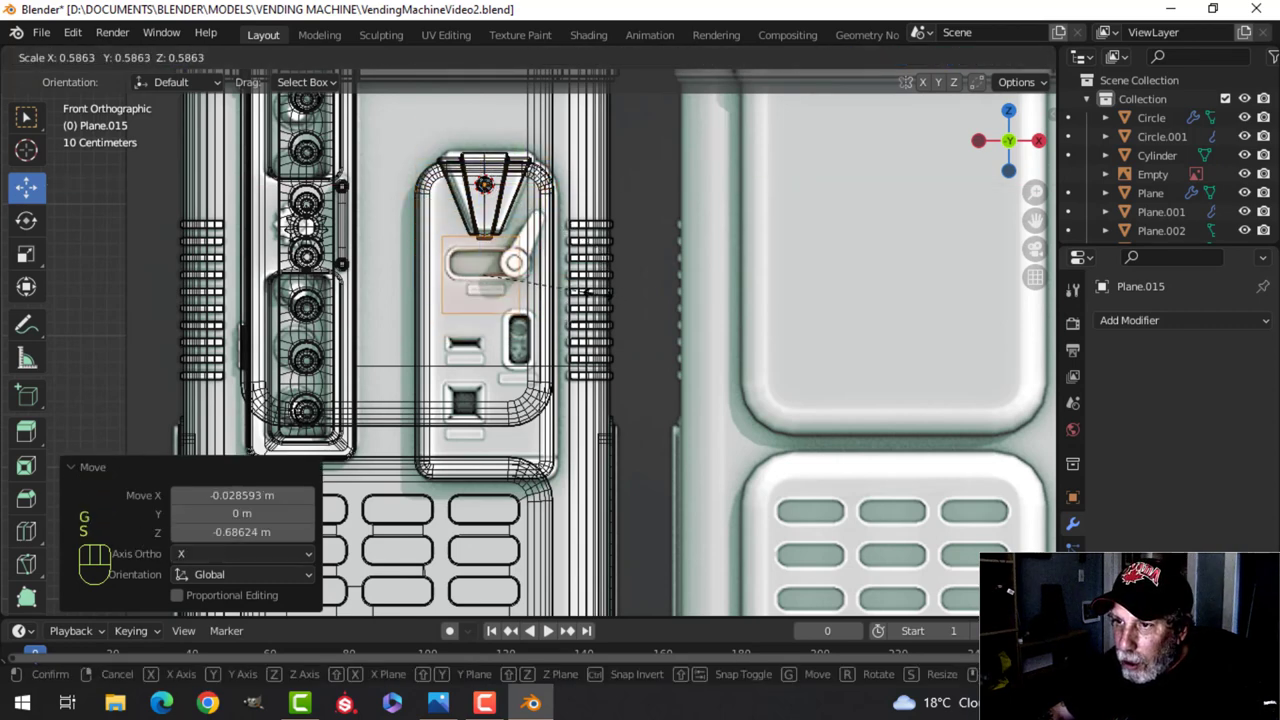
{"action": "left_click", "coordinate": [591, 298]}
{"action": "scroll", "coordinate": [625, 328], "scroll_direction": "up", "scroll_amount": 4}
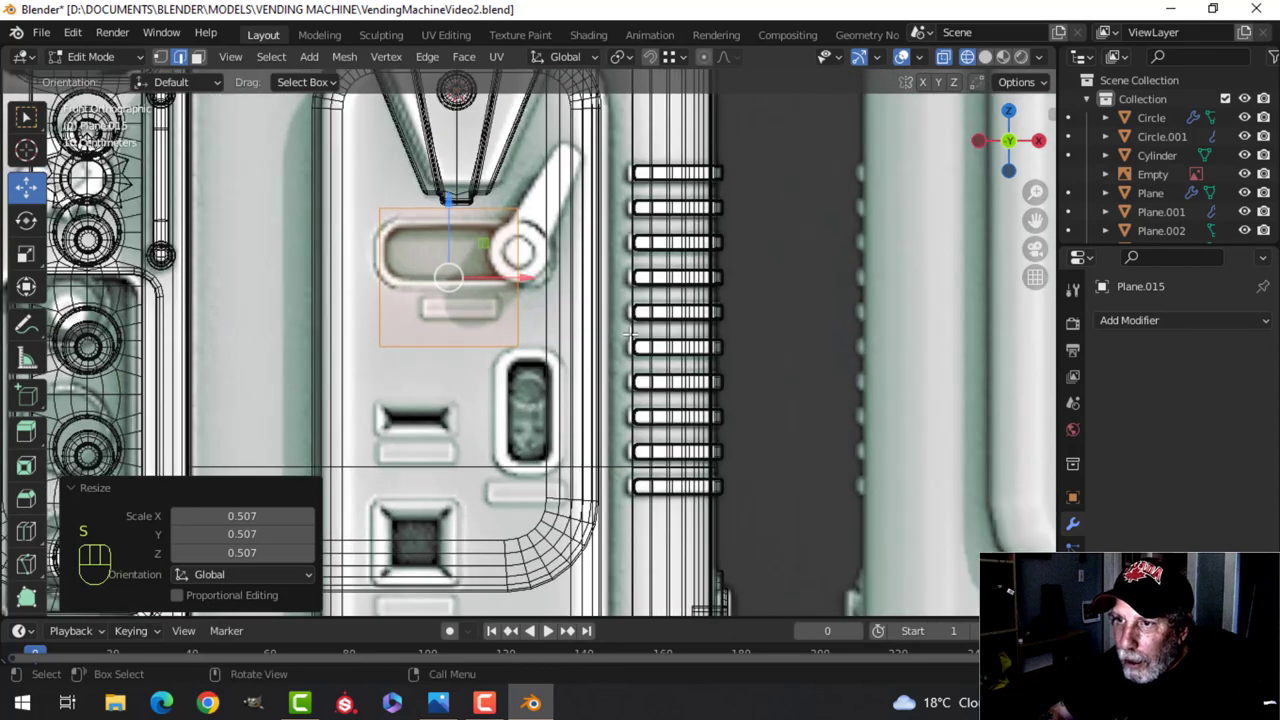
Move the plane up about 0.076 m, scale it to about 0.487 along Z and nudge it onto the reference's lever slot
{"action": "left_click_drag", "start_coordinate": [446, 205], "coordinate": [451, 176]}
{"action": "key", "text": "s"}
{"action": "key", "text": "z"}
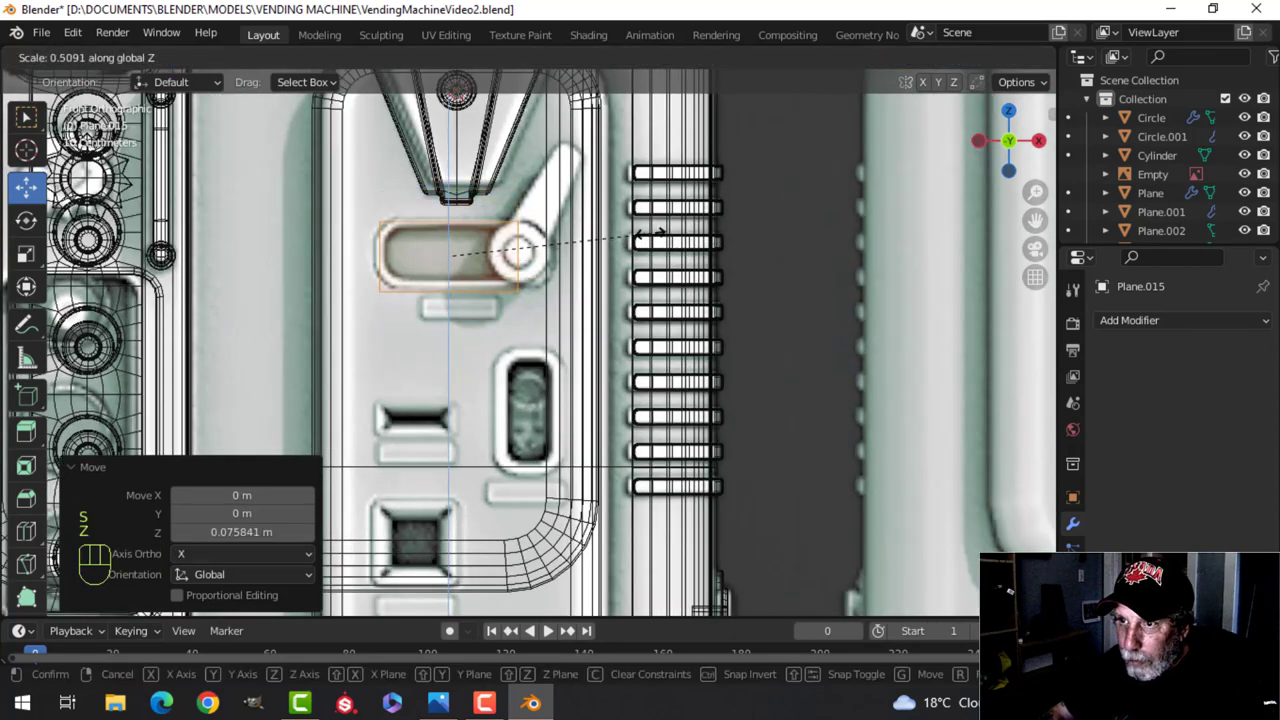
{"action": "left_click", "coordinate": [640, 230]}
{"action": "key", "text": "g"}
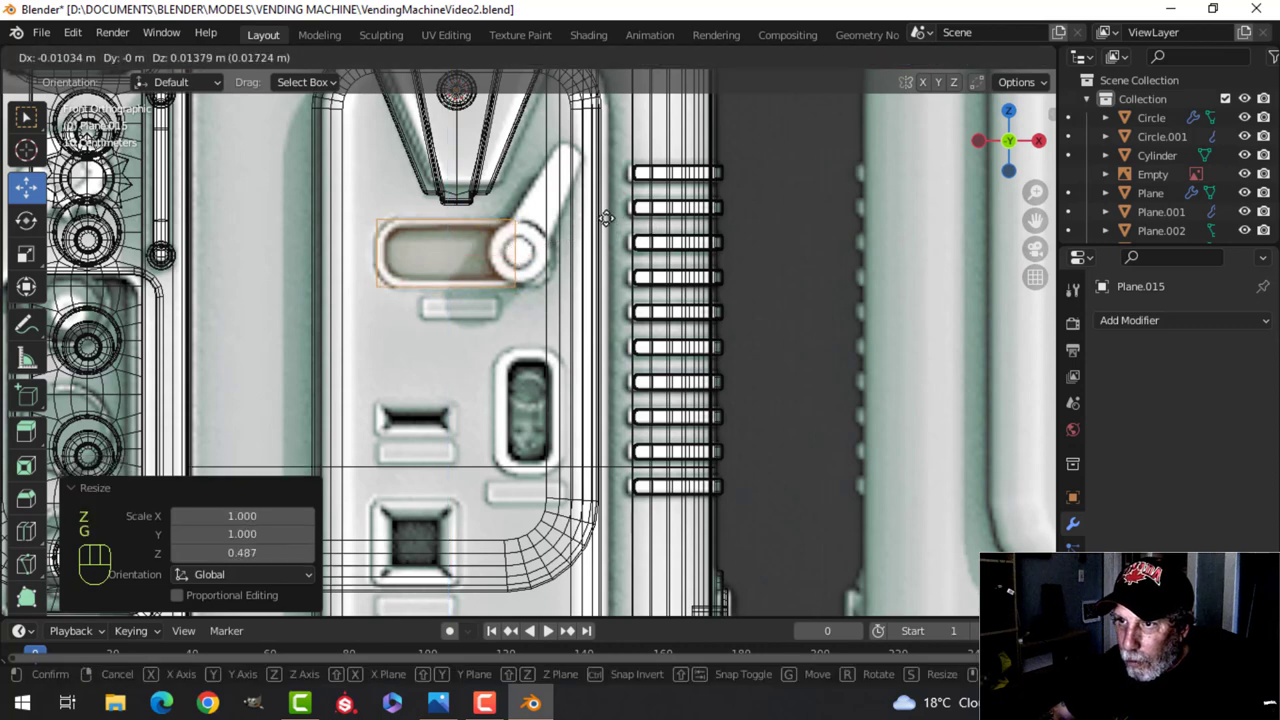
{"action": "left_click", "coordinate": [609, 217]}
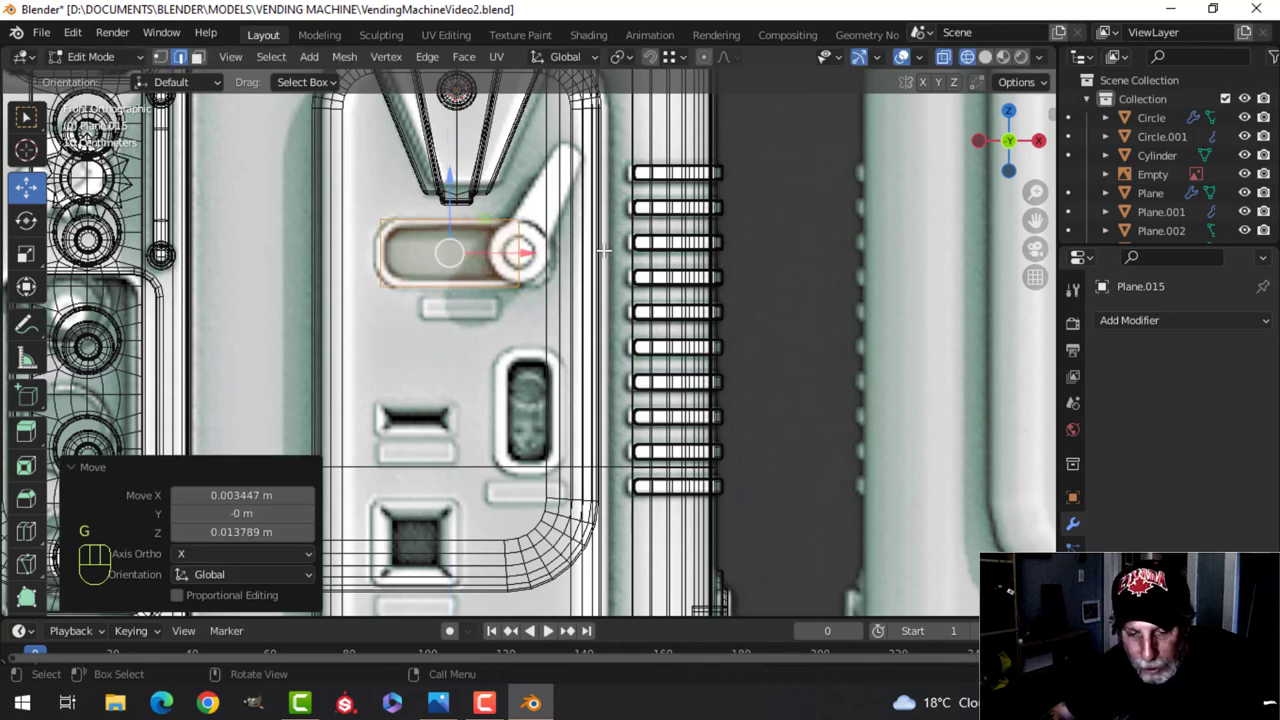
Scale the plane to 1.08 along X and move only its right edge outward about 0.025 m
{"action": "key", "text": "s"}
{"action": "key", "text": "x"}
{"action": "left_click", "coordinate": [612, 251]}
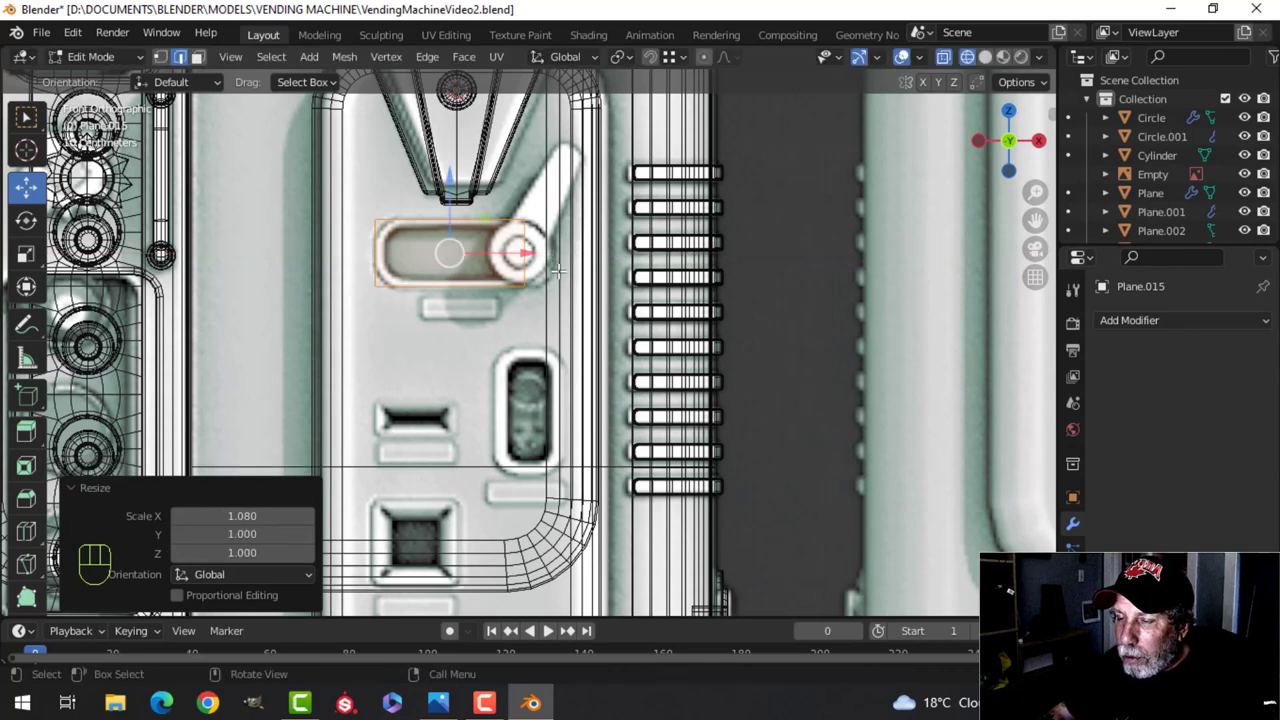
{"action": "scroll", "coordinate": [558, 270], "scroll_direction": "down", "scroll_amount": 3}
{"action": "middle_click_drag", "start_coordinate": [558, 270], "coordinate": [765, 258]}
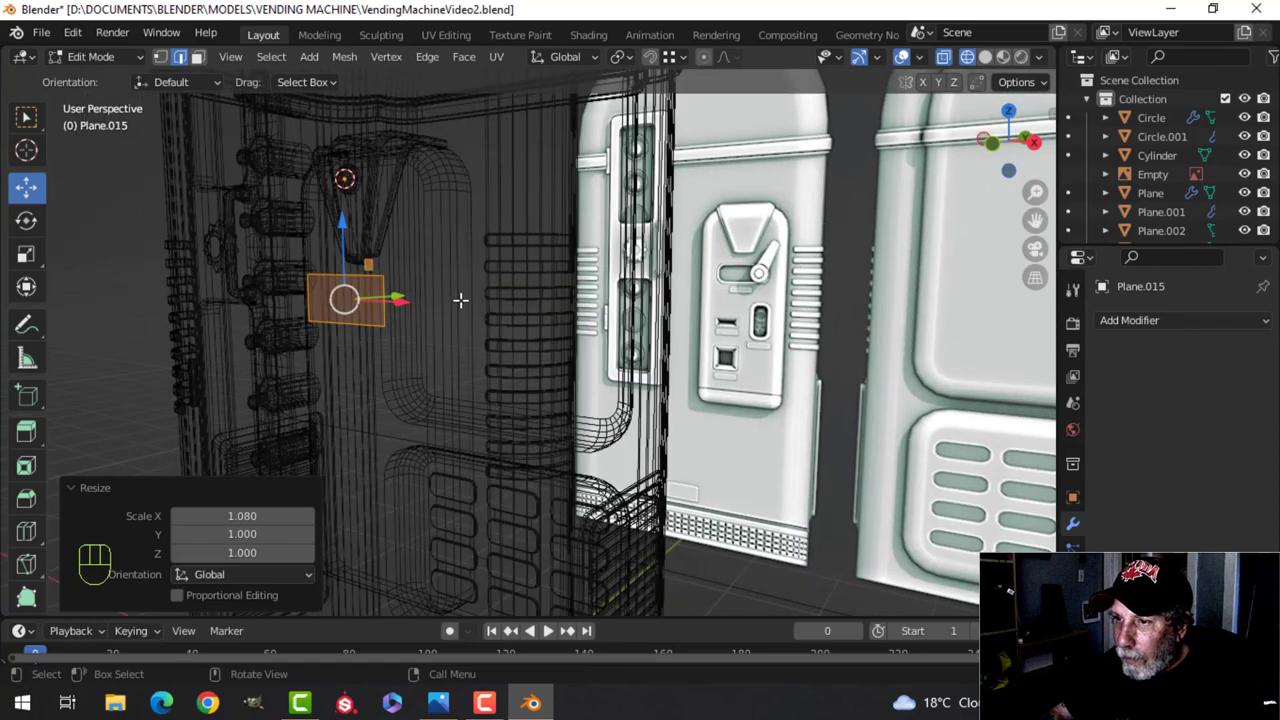
{"action": "key", "text": "KP_1"}
{"action": "scroll", "coordinate": [555, 303], "scroll_direction": "up", "scroll_amount": 1}
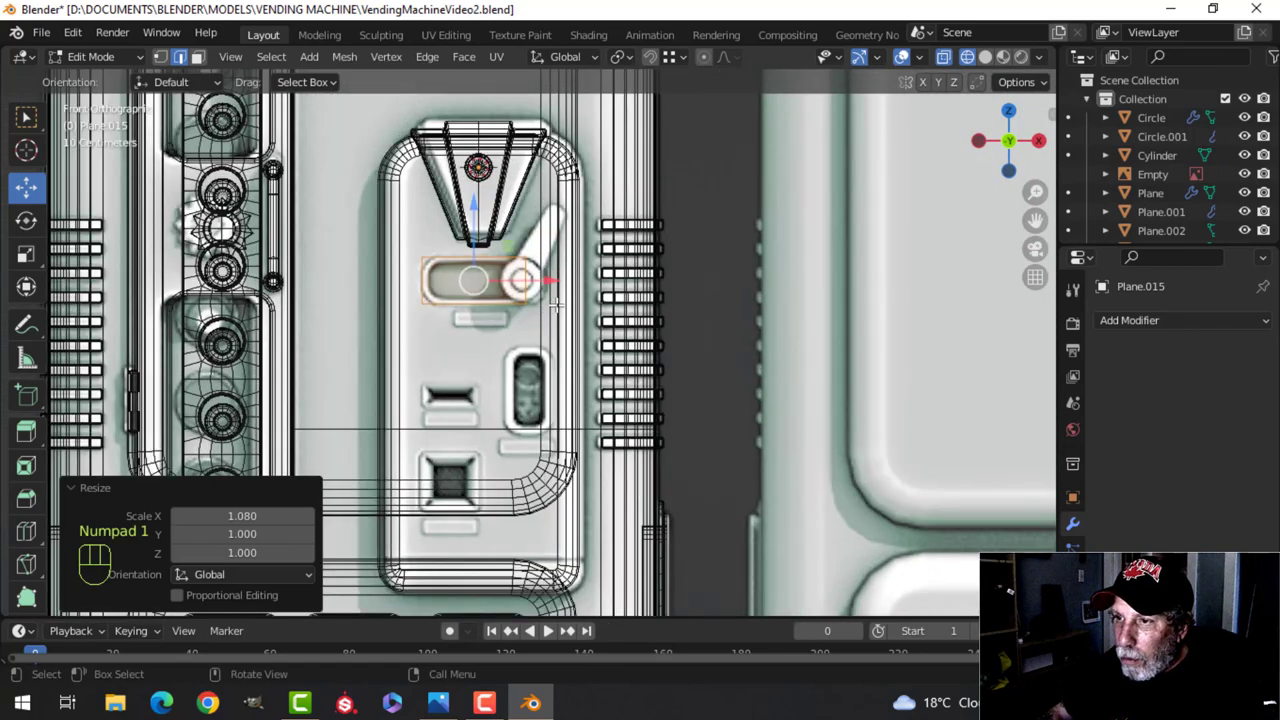
{"action": "key", "text": "alt+a"}
{"action": "left_click_drag", "start_coordinate": [512, 240], "coordinate": [554, 330]}
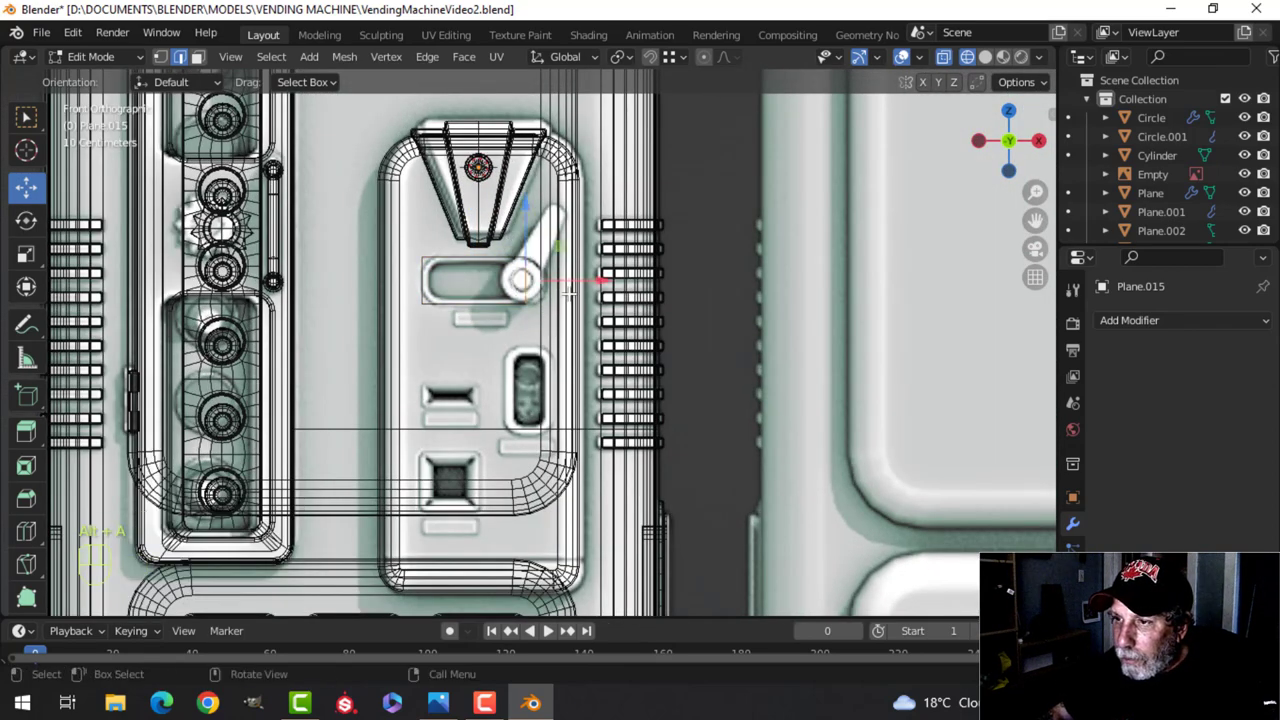
{"action": "left_click_drag", "start_coordinate": [582, 282], "coordinate": [584, 281]}
{"action": "left_click", "coordinate": [587, 282]}
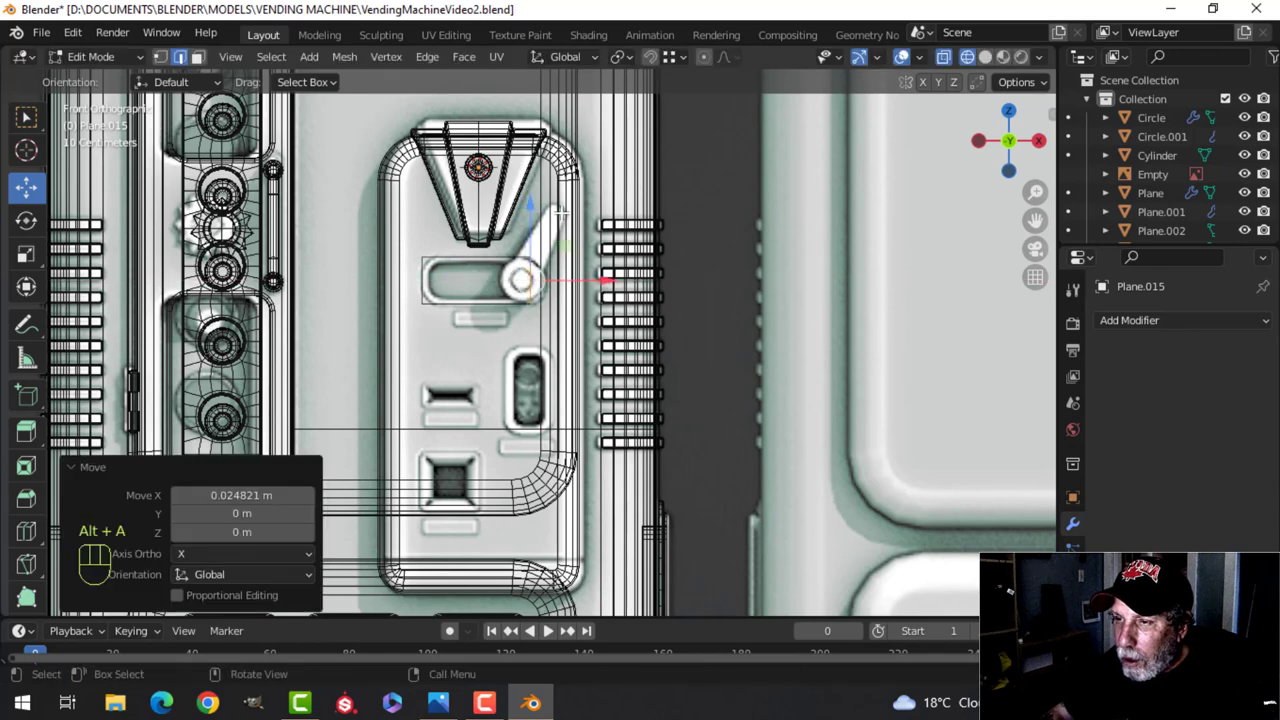
In solid shading, shift the whole plane about 0.006 m along X and widen it slightly along X
{"action": "key", "text": "z"}
{"action": "left_click", "coordinate": [702, 225]}
{"action": "scroll", "coordinate": [558, 298], "scroll_direction": "up", "scroll_amount": 2}
{"action": "scroll", "coordinate": [600, 318], "scroll_direction": "down", "scroll_amount": 3}
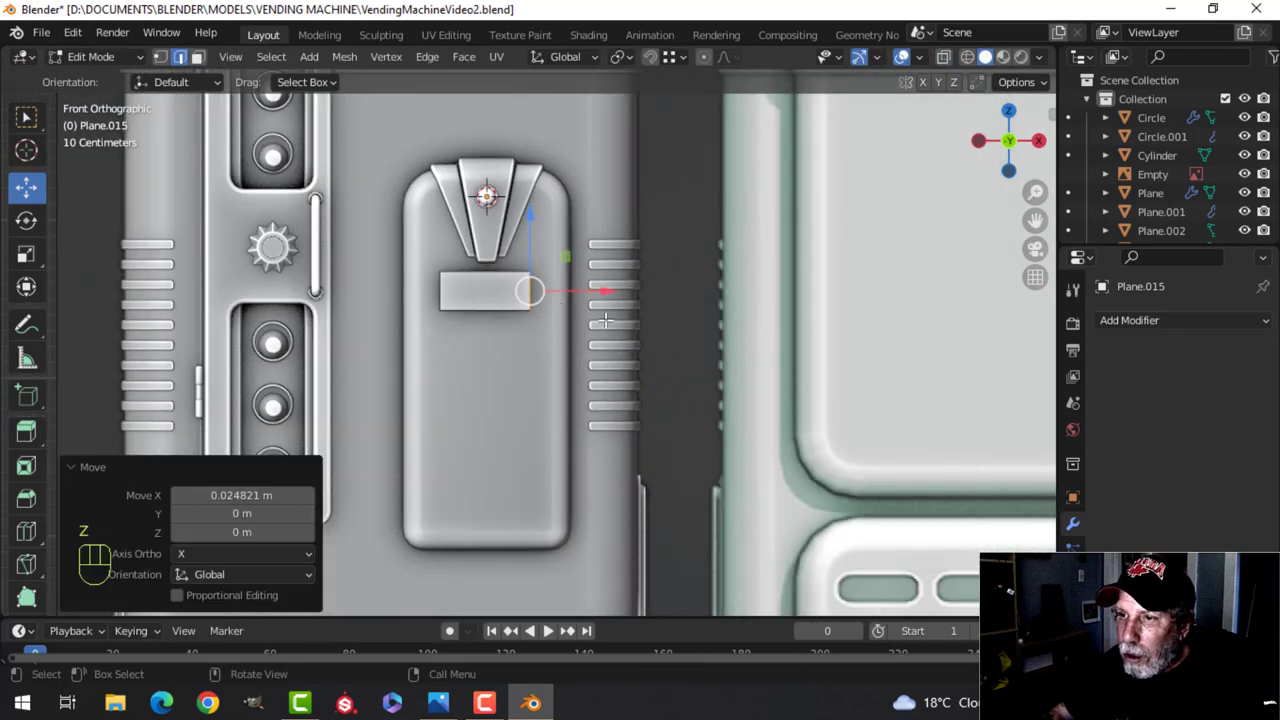
{"action": "key", "text": "a"}
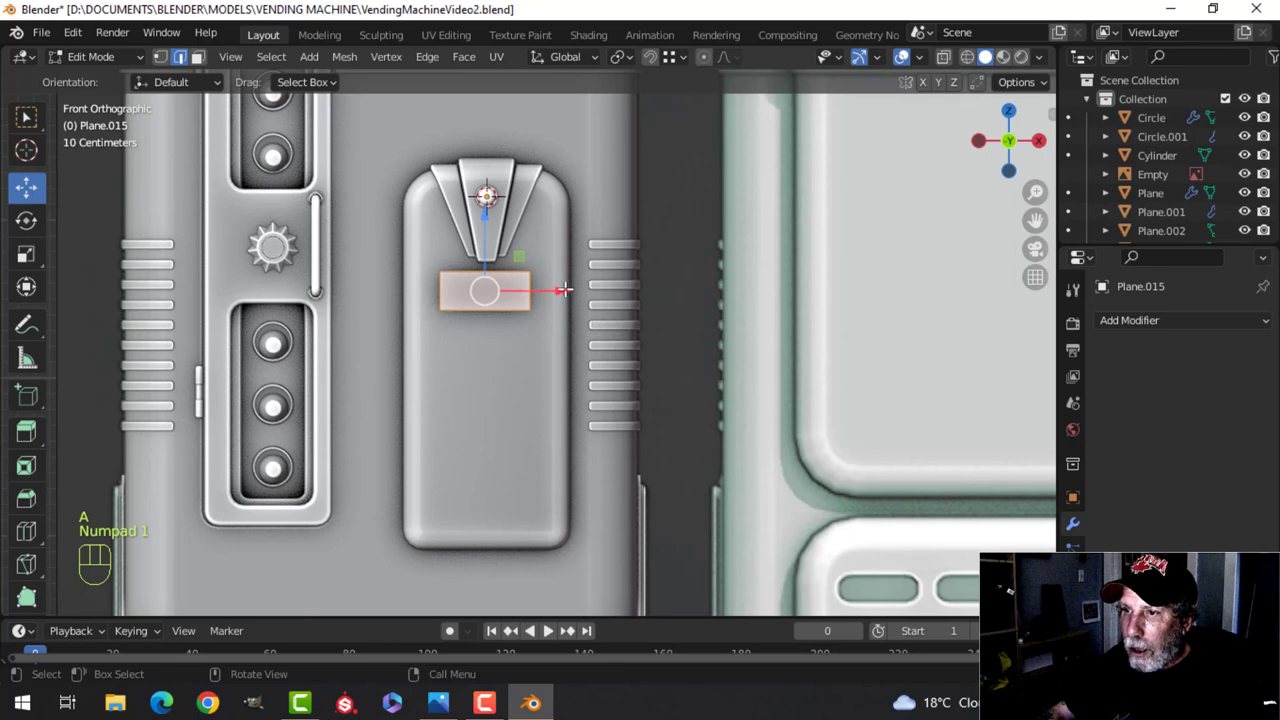
{"action": "left_click_drag", "start_coordinate": [565, 289], "coordinate": [594, 286]}
{"action": "key", "text": "s"}
{"action": "key", "text": "x"}
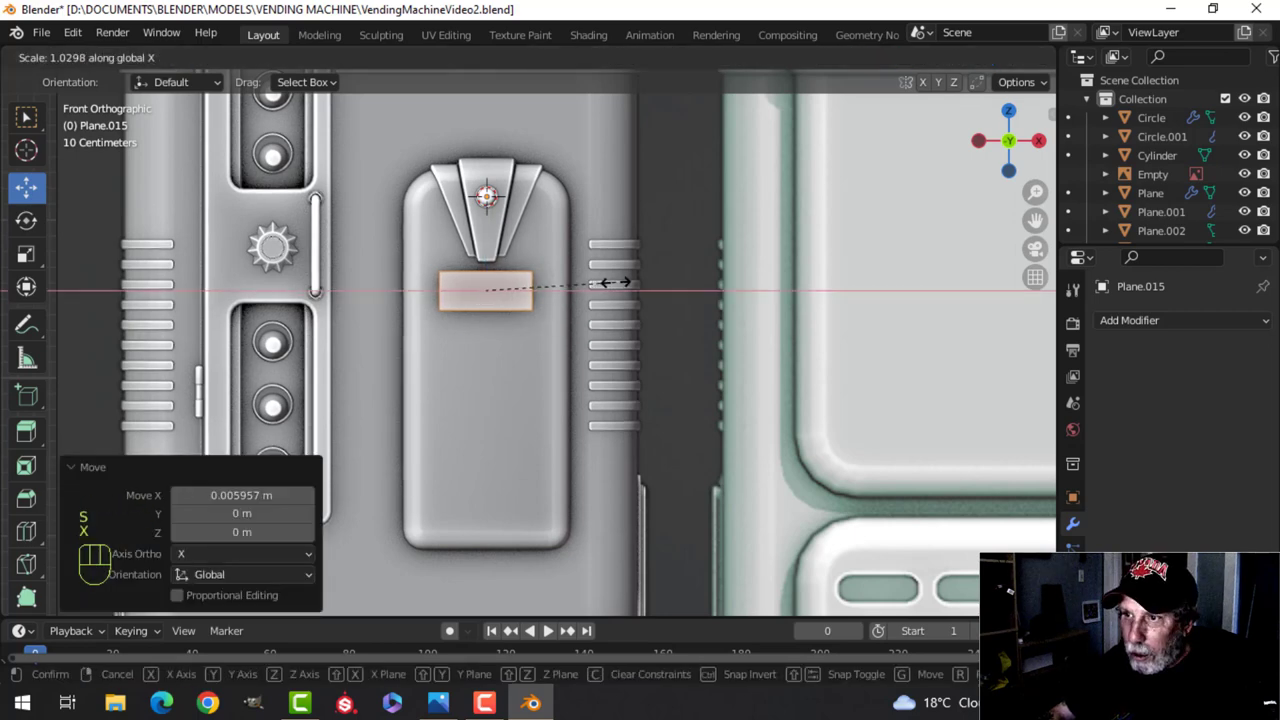
{"action": "left_click", "coordinate": [600, 284]}
{"action": "key", "text": "alt+a"}
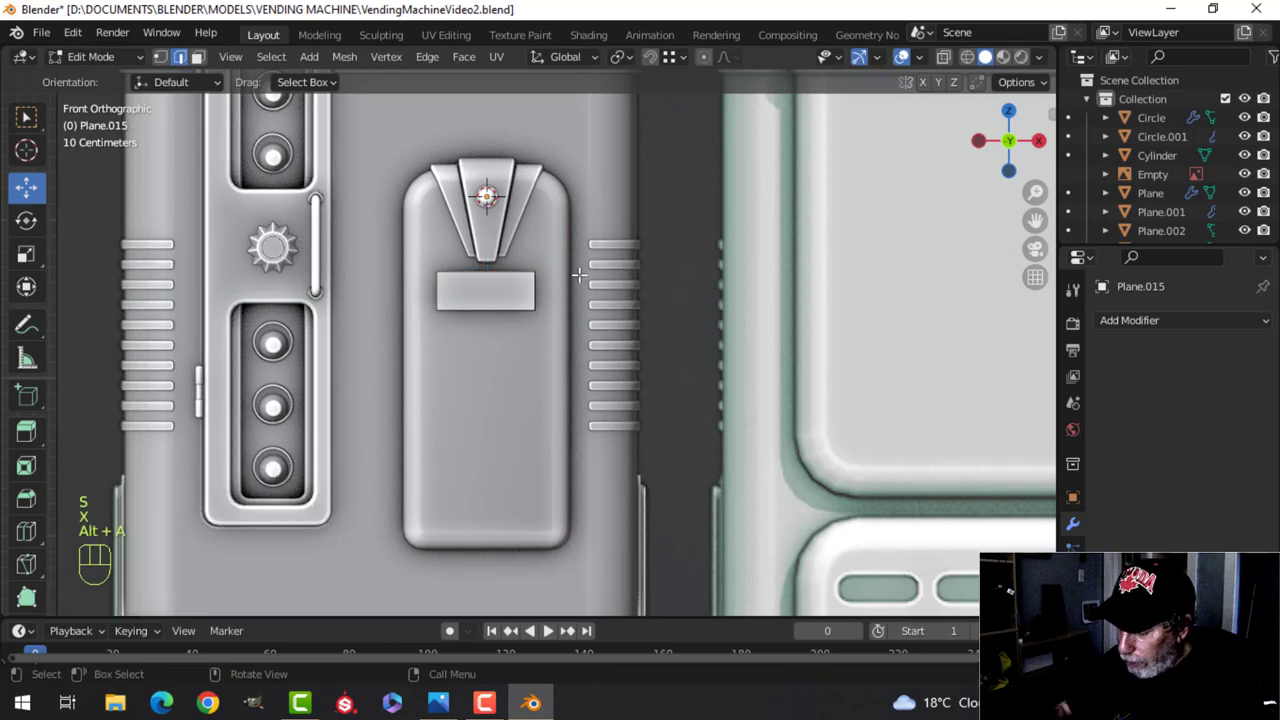
Nudge the whole plane slightly down over the reference slot in wireframe and return to solid shading
{"action": "key", "text": "KP_1"}
{"action": "key", "text": "z"}
{"action": "left_click", "coordinate": [527, 290]}
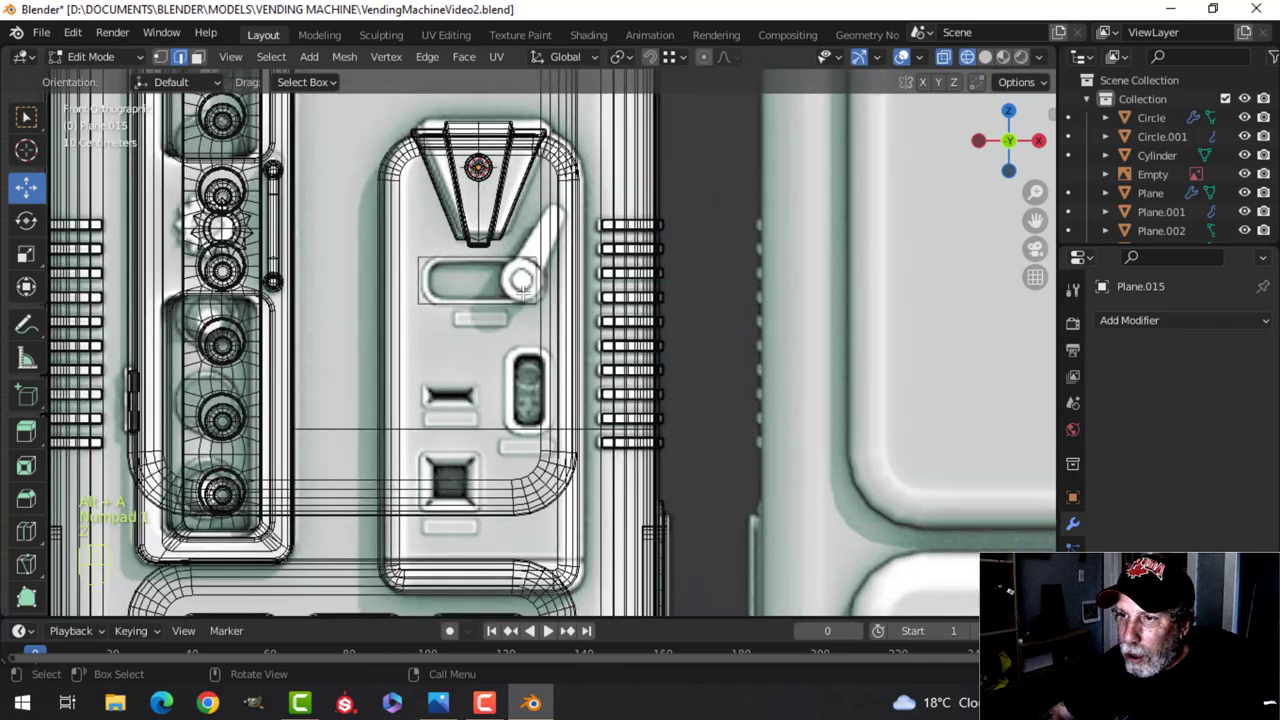
{"action": "left_click", "coordinate": [493, 258]}
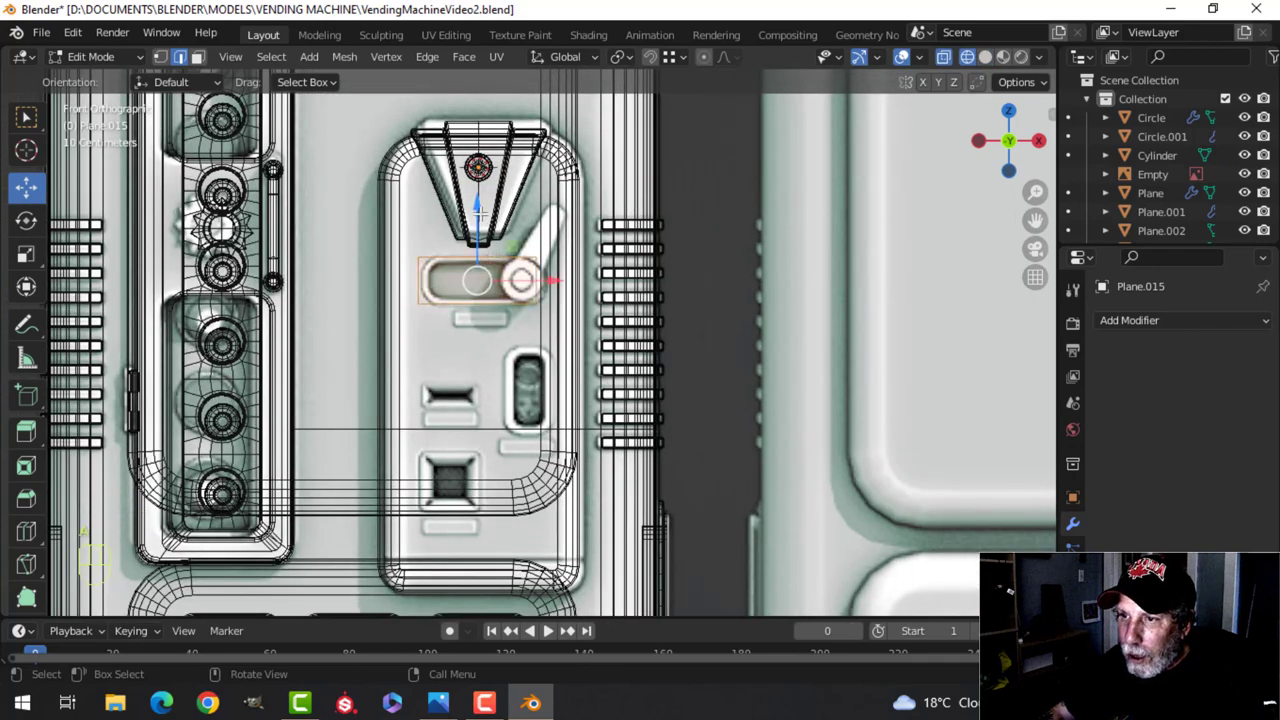
{"action": "left_click_drag", "start_coordinate": [480, 214], "coordinate": [480, 217]}
{"action": "key", "text": "z"}
{"action": "left_click", "coordinate": [717, 301]}
{"action": "middle_click_drag", "start_coordinate": [509, 296], "coordinate": [575, 380]}
{"action": "key", "text": "alt+a"}
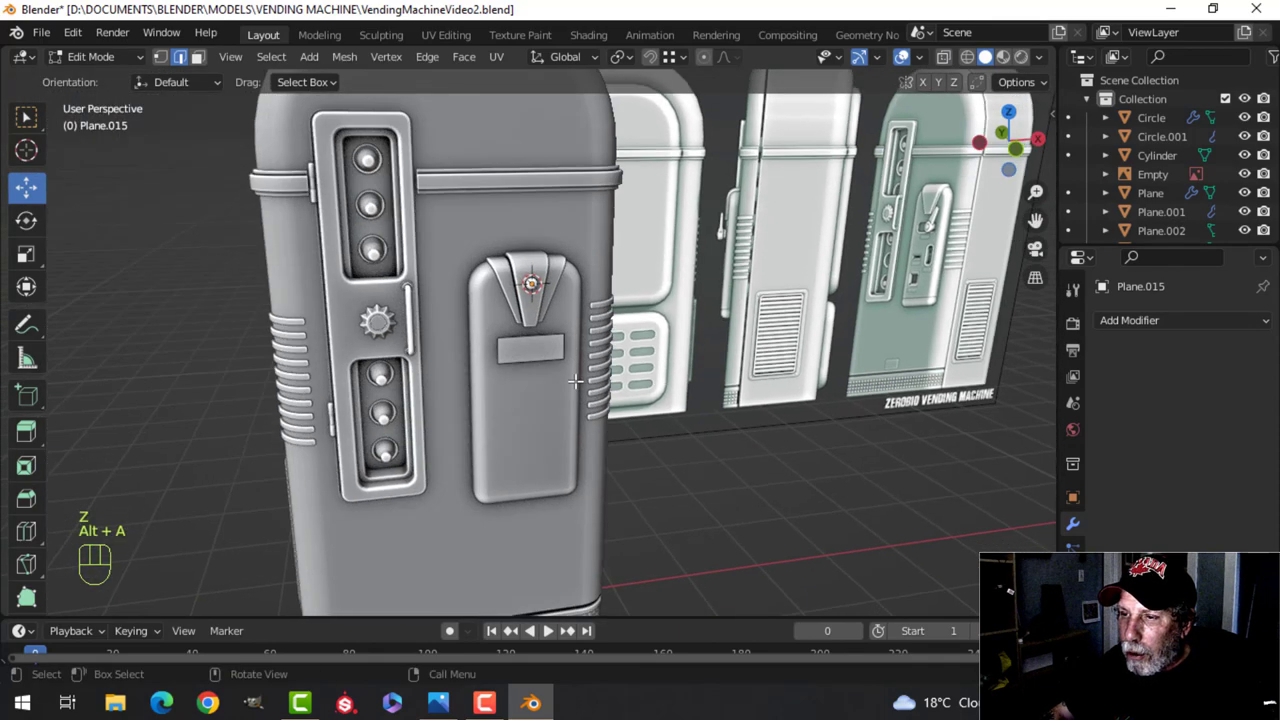
Round the plane's four corners with a vertex bevel about 0.084 m wide and 4 segments
{"action": "scroll", "coordinate": [578, 372], "scroll_direction": "up", "scroll_amount": 5}
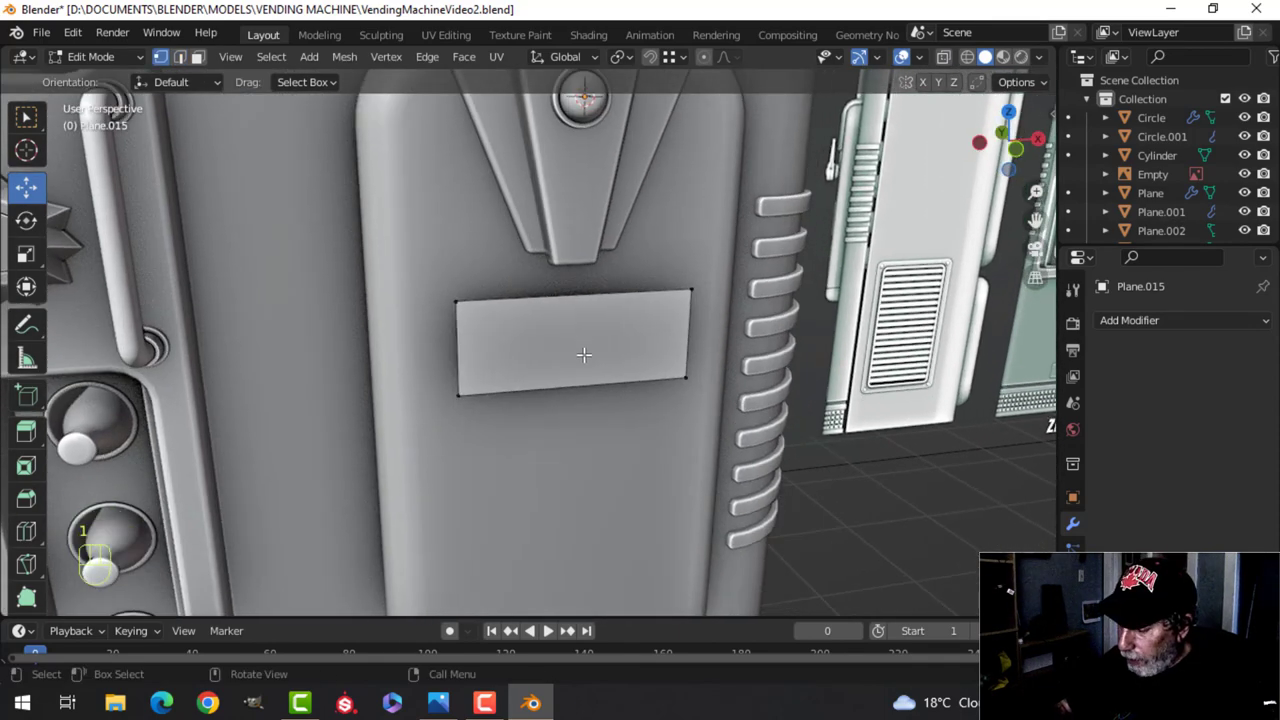
{"action": "key", "text": "KP_1"}
{"action": "key", "text": "z"}
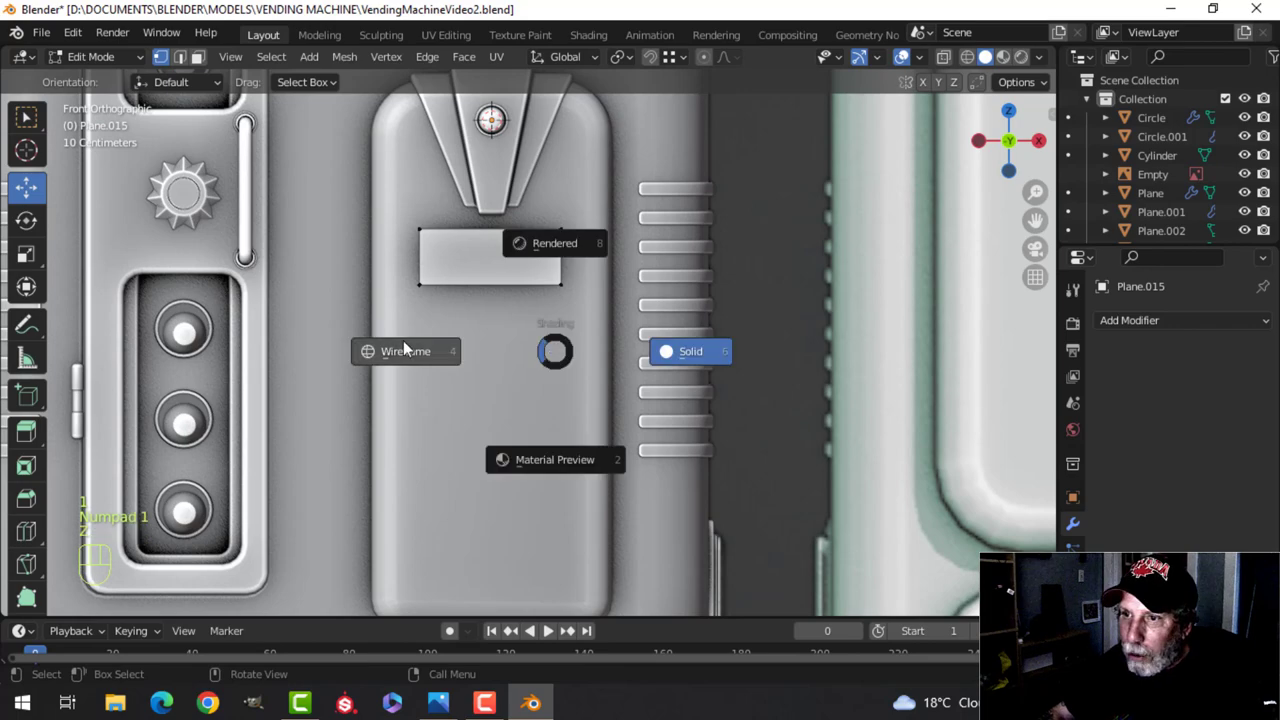
{"action": "left_click", "coordinate": [403, 340]}
{"action": "key", "text": "a"}
{"action": "scroll", "coordinate": [594, 349], "scroll_direction": "up", "scroll_amount": 3}
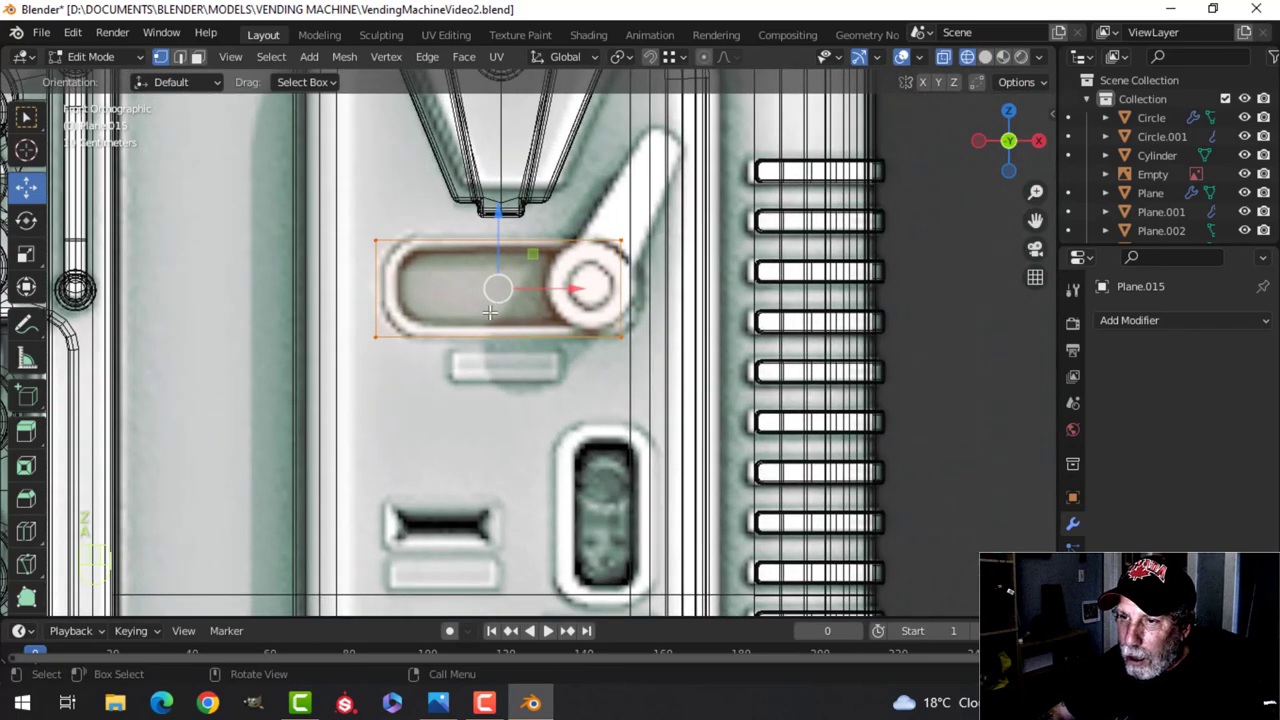
{"action": "key", "text": "ctrl+shift+b"}
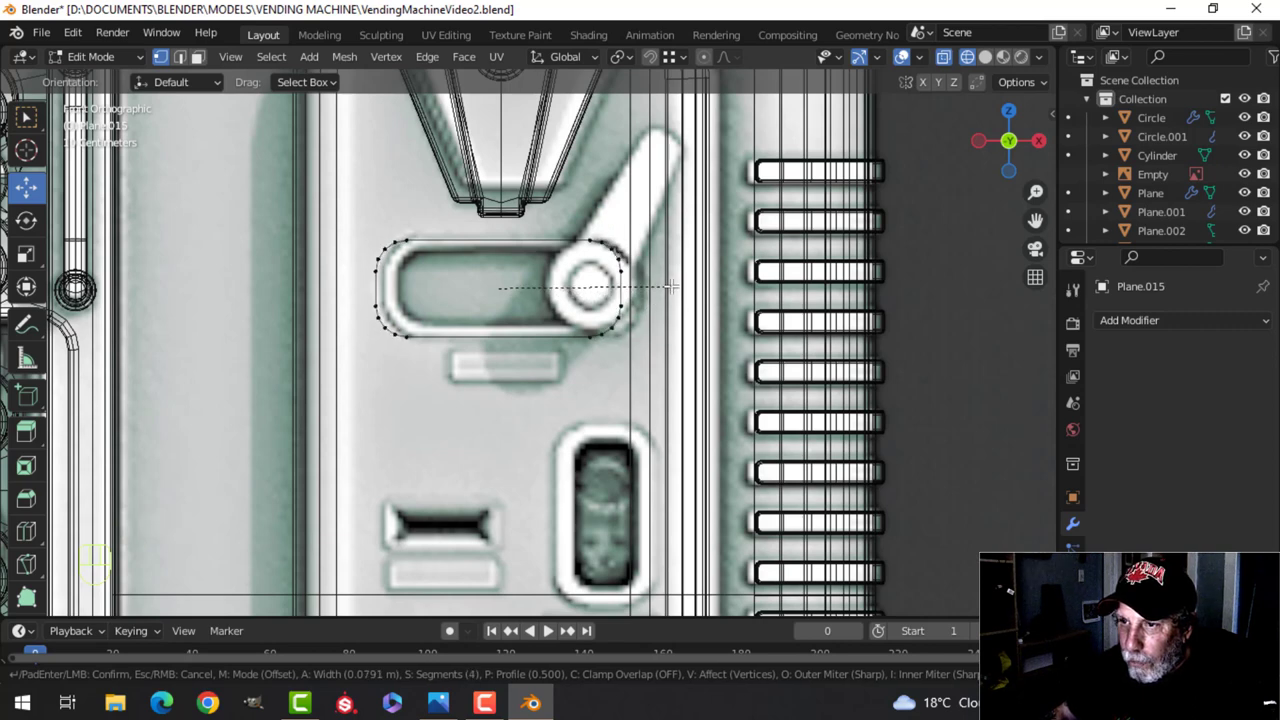
{"action": "left_click", "coordinate": [673, 286]}
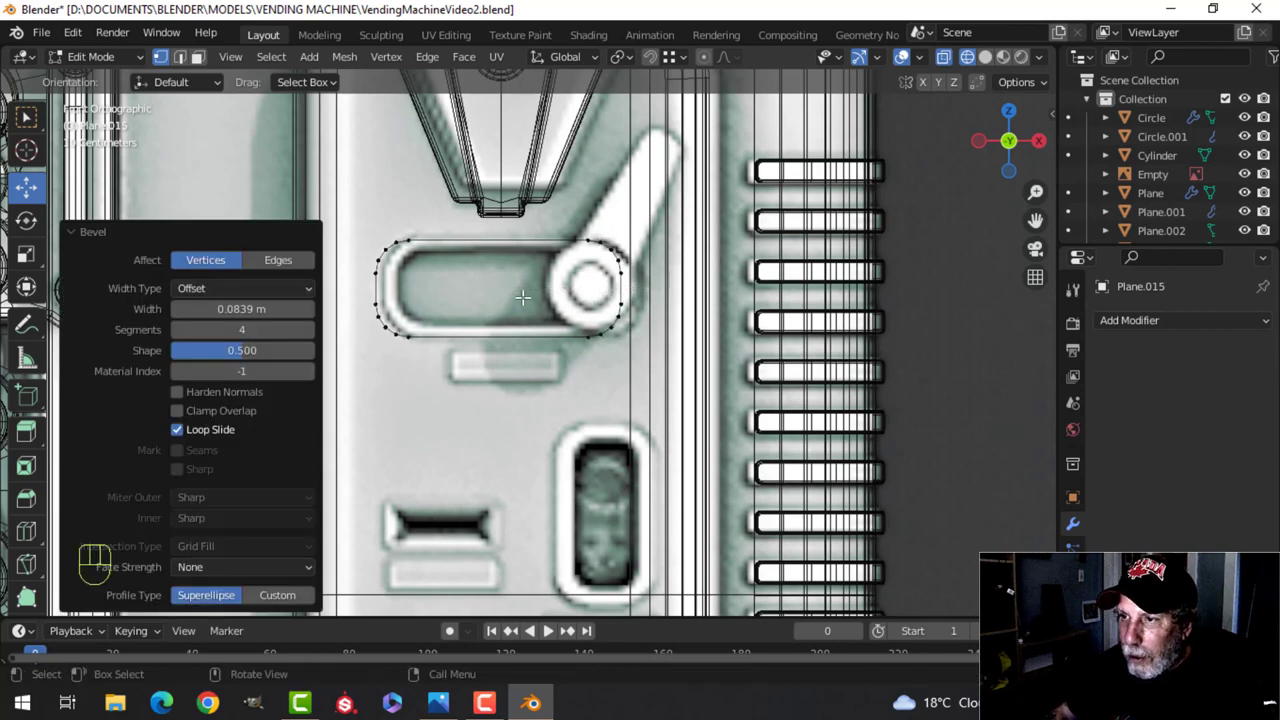
{"action": "key", "text": "alt+a"}
Move the rounded plane outward along Y, away from the machine, and extrude it about 0.108 m back toward the machine
{"action": "scroll", "coordinate": [530, 301], "scroll_direction": "down", "scroll_amount": 2}
{"action": "key", "text": "a"}
{"action": "middle_click_drag", "start_coordinate": [543, 345], "coordinate": [465, 315]}
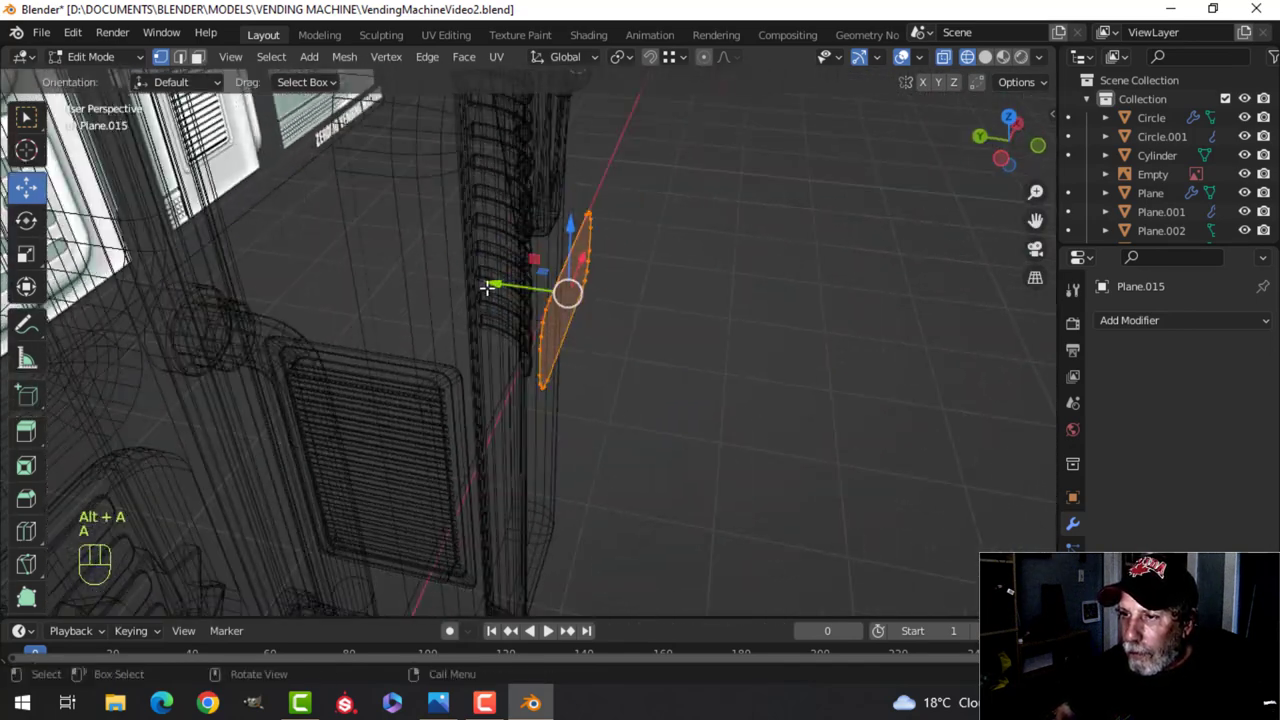
{"action": "left_click_drag", "start_coordinate": [487, 288], "coordinate": [528, 294]}
{"action": "middle_click_drag", "start_coordinate": [557, 314], "coordinate": [551, 334], "text": "shift"}
{"action": "key", "text": "e"}
{"action": "right_click", "coordinate": [551, 334]}
{"action": "left_click_drag", "start_coordinate": [521, 320], "coordinate": [479, 314]}
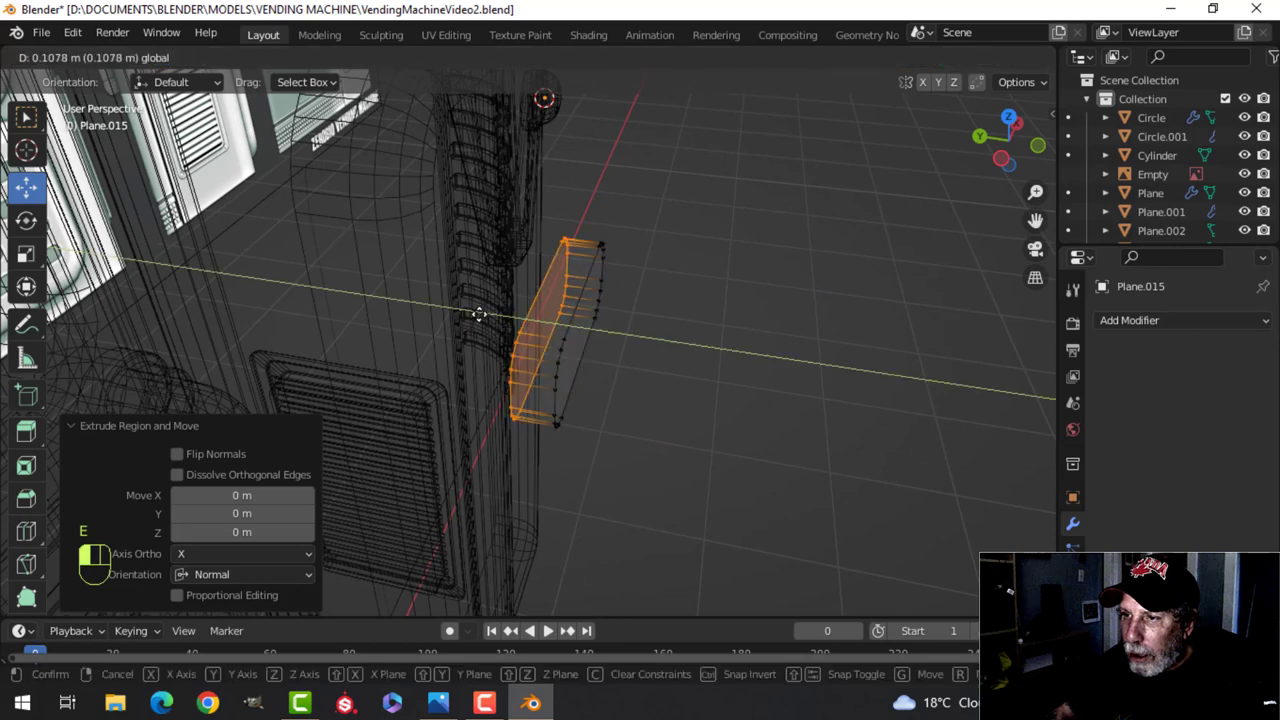
{"action": "left_click", "coordinate": [479, 314]}
Recalculate all normals of the extruded slot block and switch to solid shading
{"action": "key", "text": "a"}
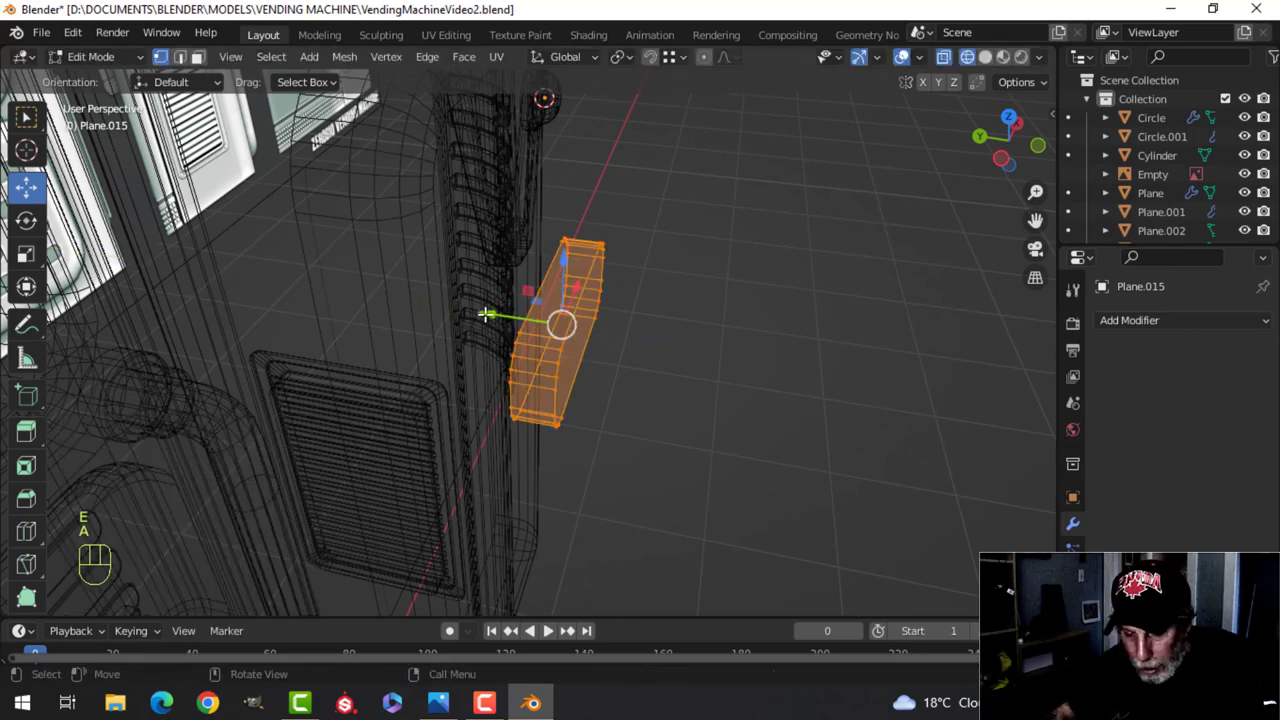
{"action": "key", "text": "alt+n"}
{"action": "left_click", "coordinate": [492, 315]}
{"action": "key", "text": "z"}
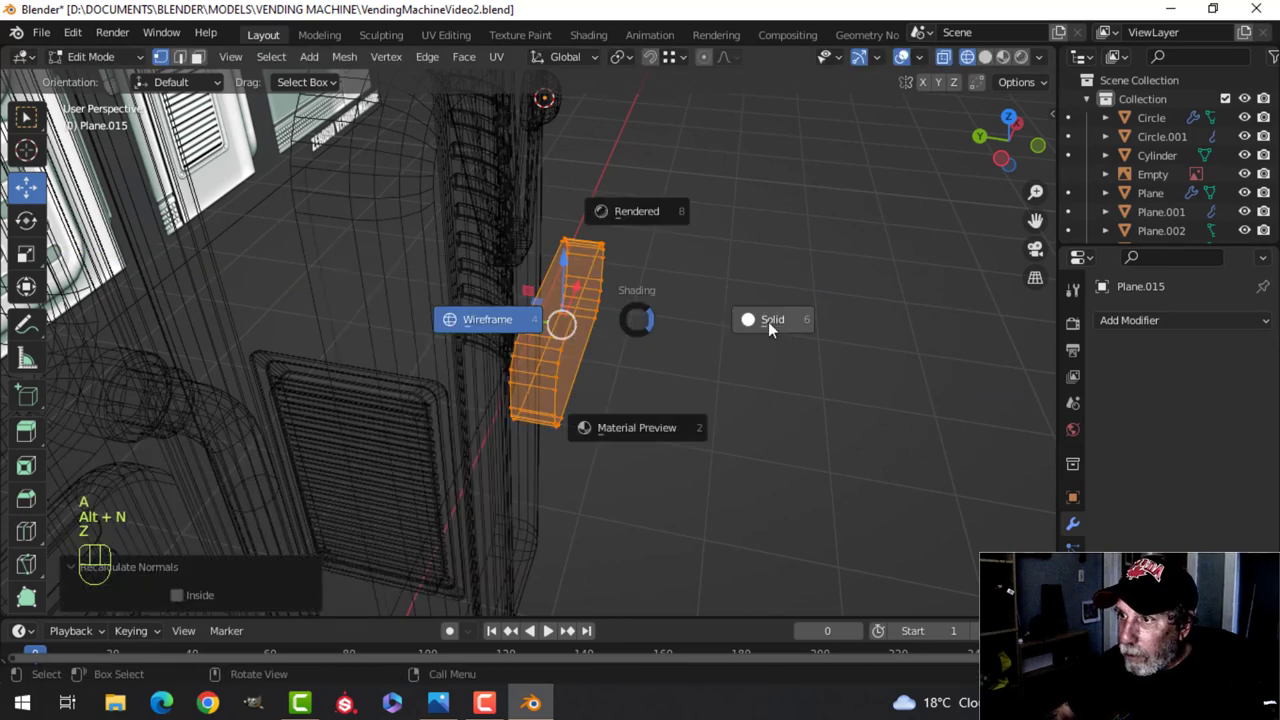
{"action": "left_click", "coordinate": [769, 326]}
Push the slot block about 0.157 m along Y into the coin panel and return to Object Mode
{"action": "middle_click_drag", "start_coordinate": [680, 320], "coordinate": [591, 317]}
{"action": "middle_click_drag", "start_coordinate": [535, 350], "coordinate": [555, 365]}
{"action": "left_click_drag", "start_coordinate": [424, 292], "coordinate": [386, 262]}
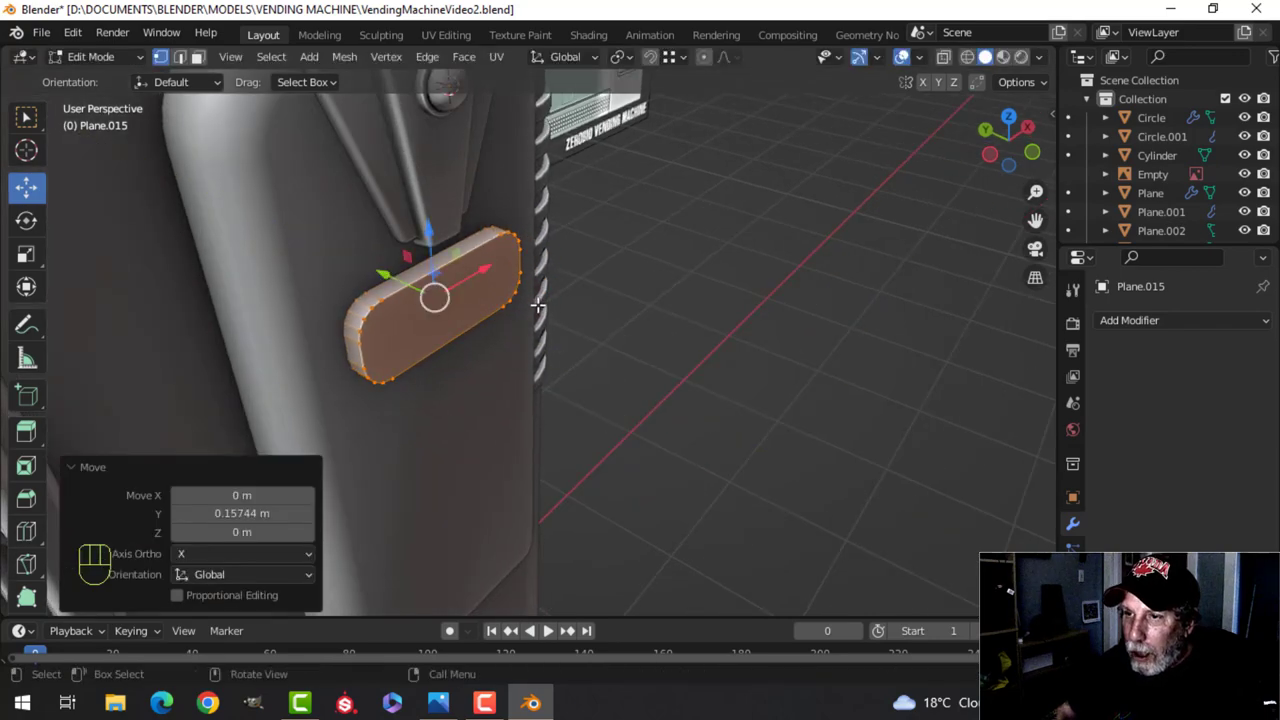
{"action": "key", "text": "Tab"}
{"action": "scroll", "coordinate": [611, 310], "scroll_direction": "down", "scroll_amount": 4}
{"action": "key", "text": "alt+a"}
{"action": "middle_click_drag", "start_coordinate": [611, 310], "coordinate": [505, 273]}
Duplicate the slot block's mesh in Edit Mode and move the copy about 0.155 m along X and 0.602 m down
{"action": "left_click", "coordinate": [494, 277]}
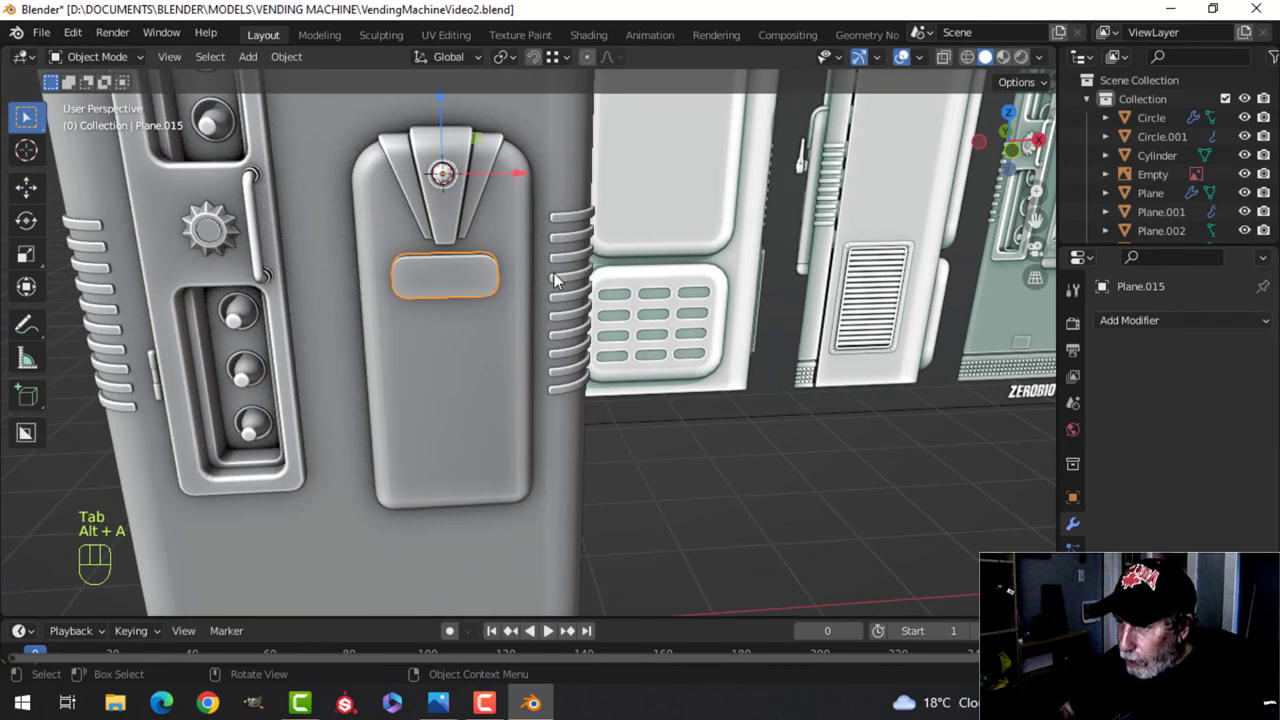
{"action": "key", "text": "KP_1"}
{"action": "key", "text": "Tab"}
{"action": "key", "text": "shift+d"}
{"action": "right_click", "coordinate": [554, 273]}
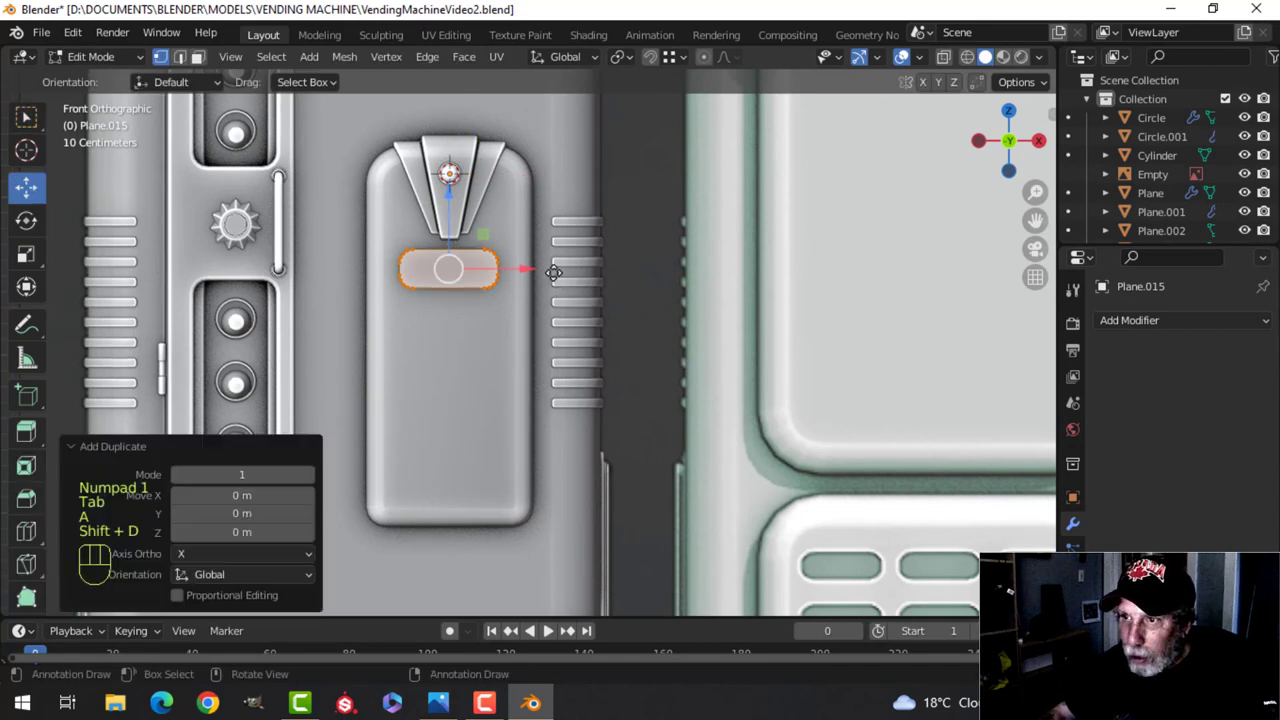
{"action": "key", "text": "g"}
{"action": "left_click", "coordinate": [578, 367]}
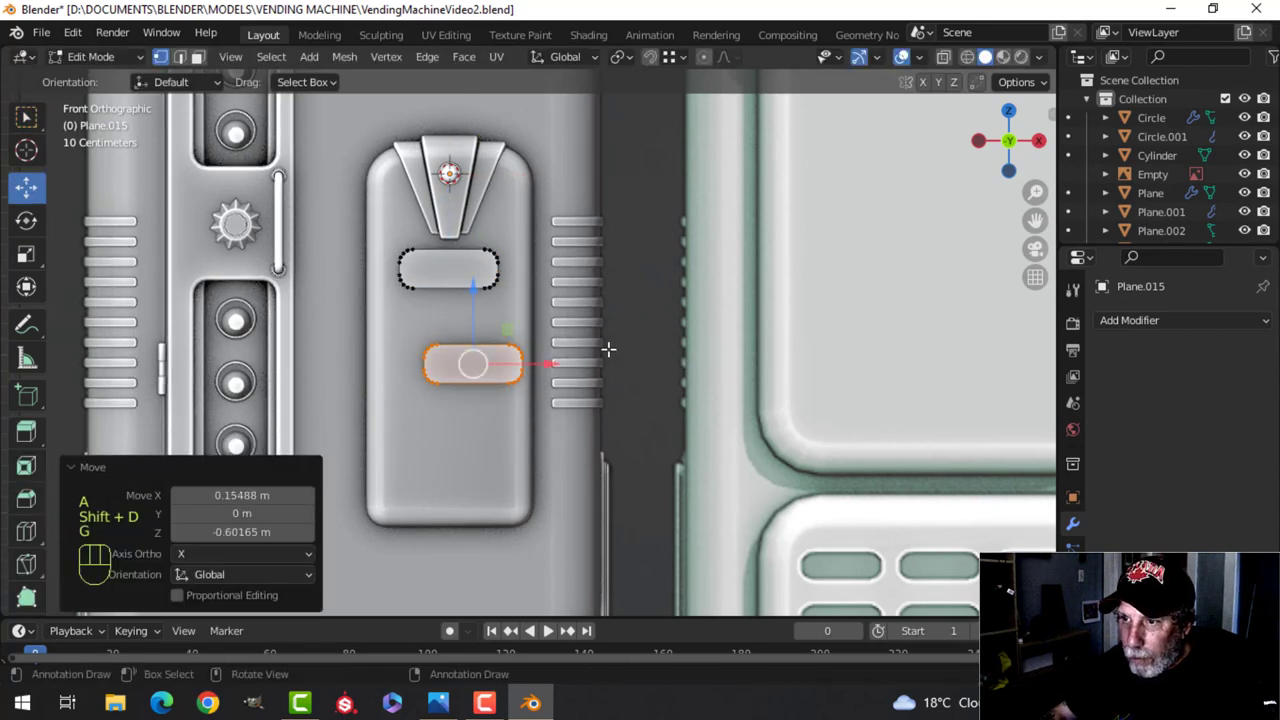
Rotate the copy 90° about Y and move it about 0.12 m along X onto the reference's vertical window
{"action": "key", "text": "r"}
{"action": "key", "text": "y"}
{"action": "key", "text": "9"}
{"action": "key", "text": "0"}
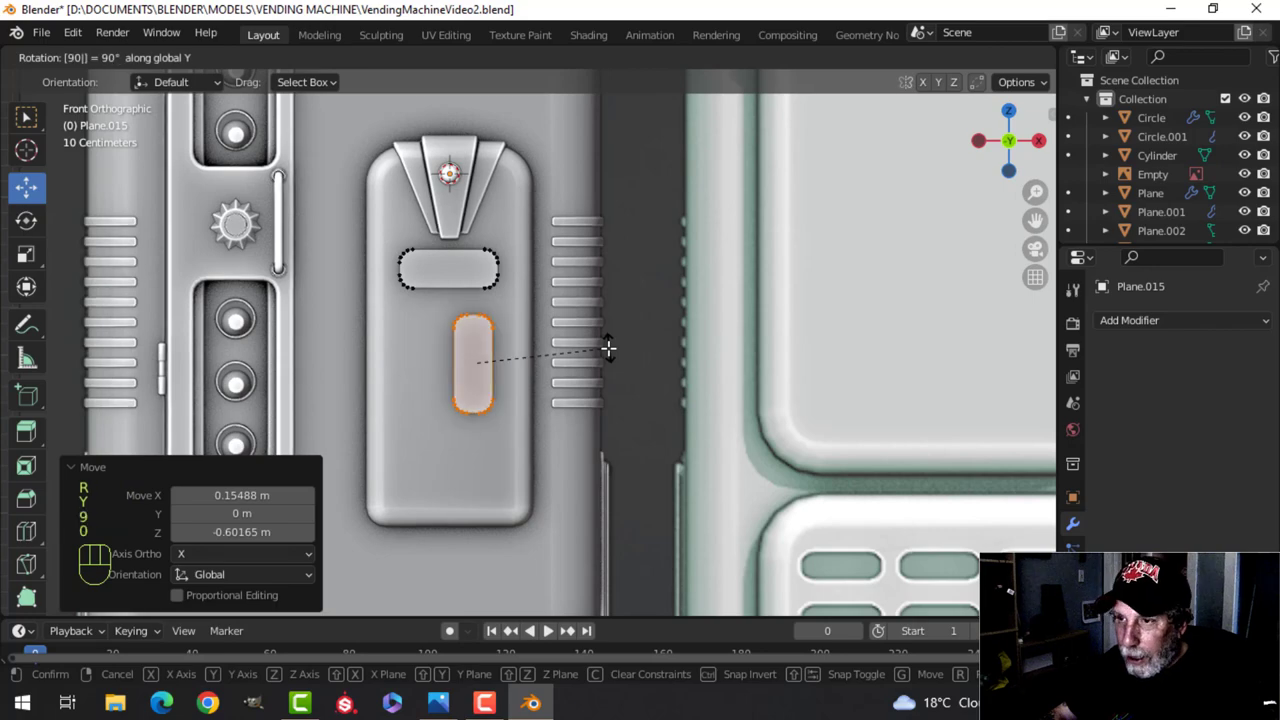
{"action": "left_click", "coordinate": [608, 348]}
{"action": "key", "text": "z"}
{"action": "left_click", "coordinate": [457, 348]}
{"action": "scroll", "coordinate": [563, 300], "scroll_direction": "up", "scroll_amount": 2}
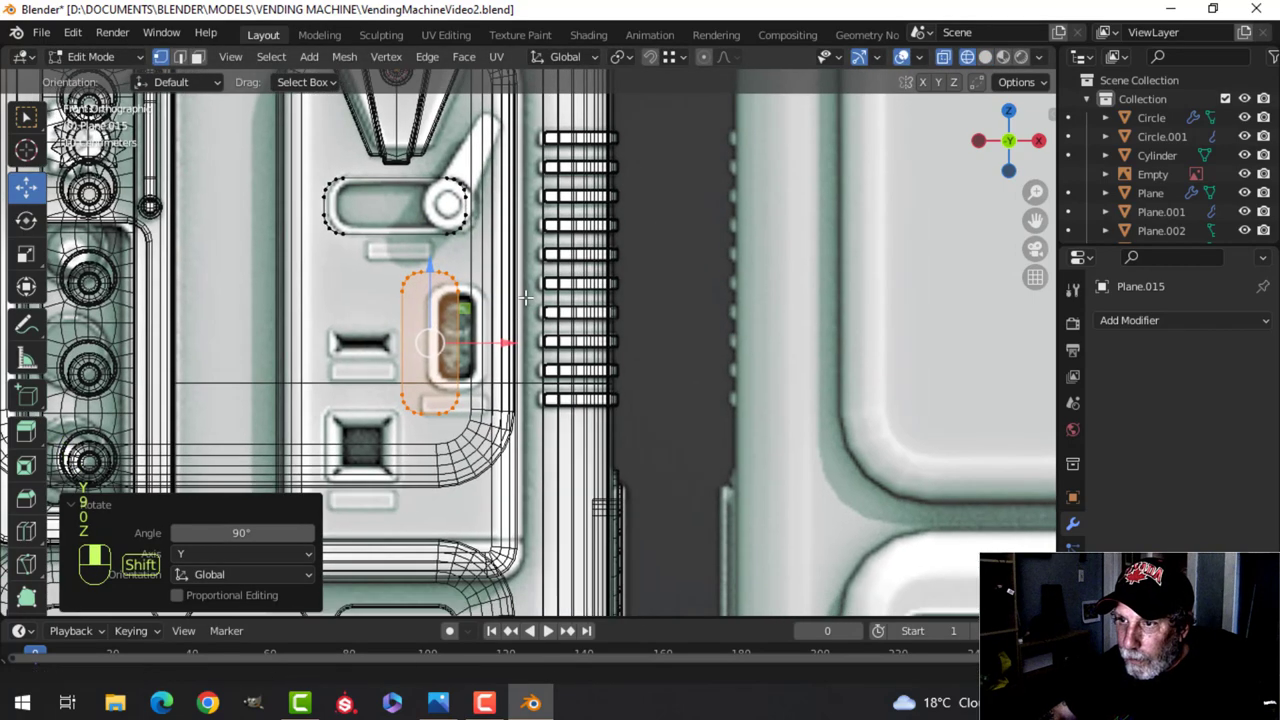
{"action": "key", "text": "g"}
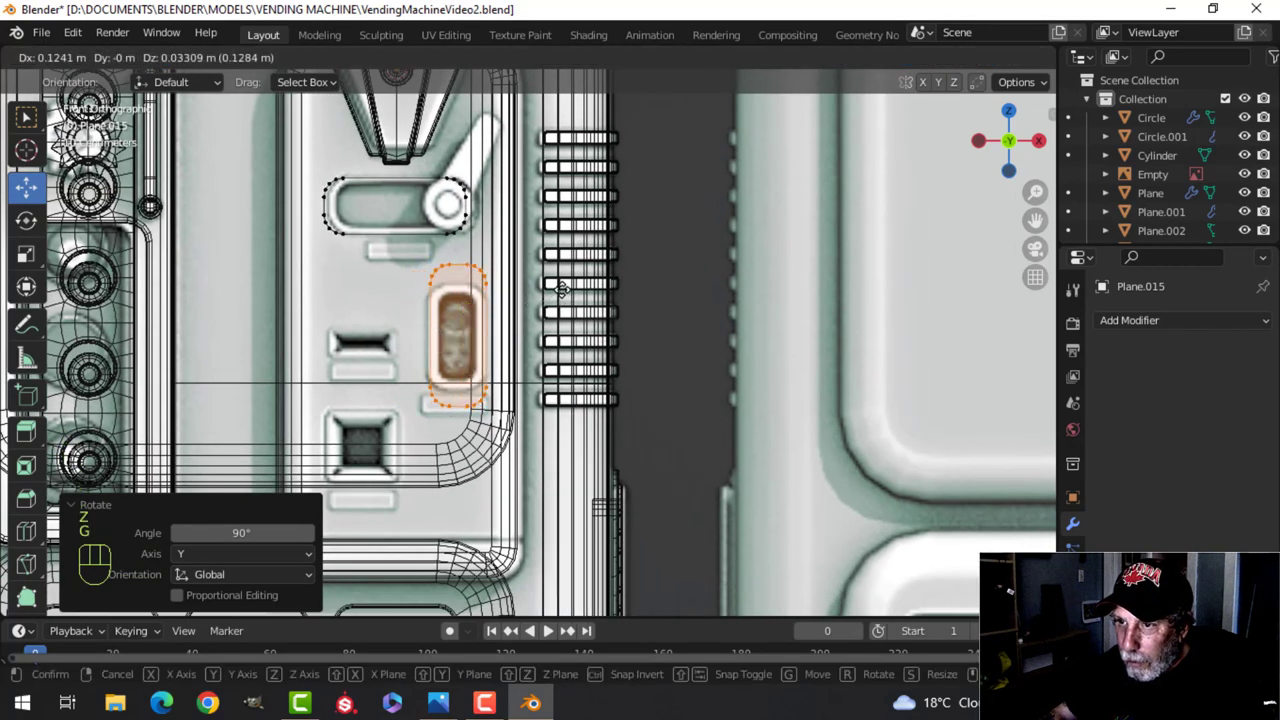
{"action": "left_click", "coordinate": [560, 294]}
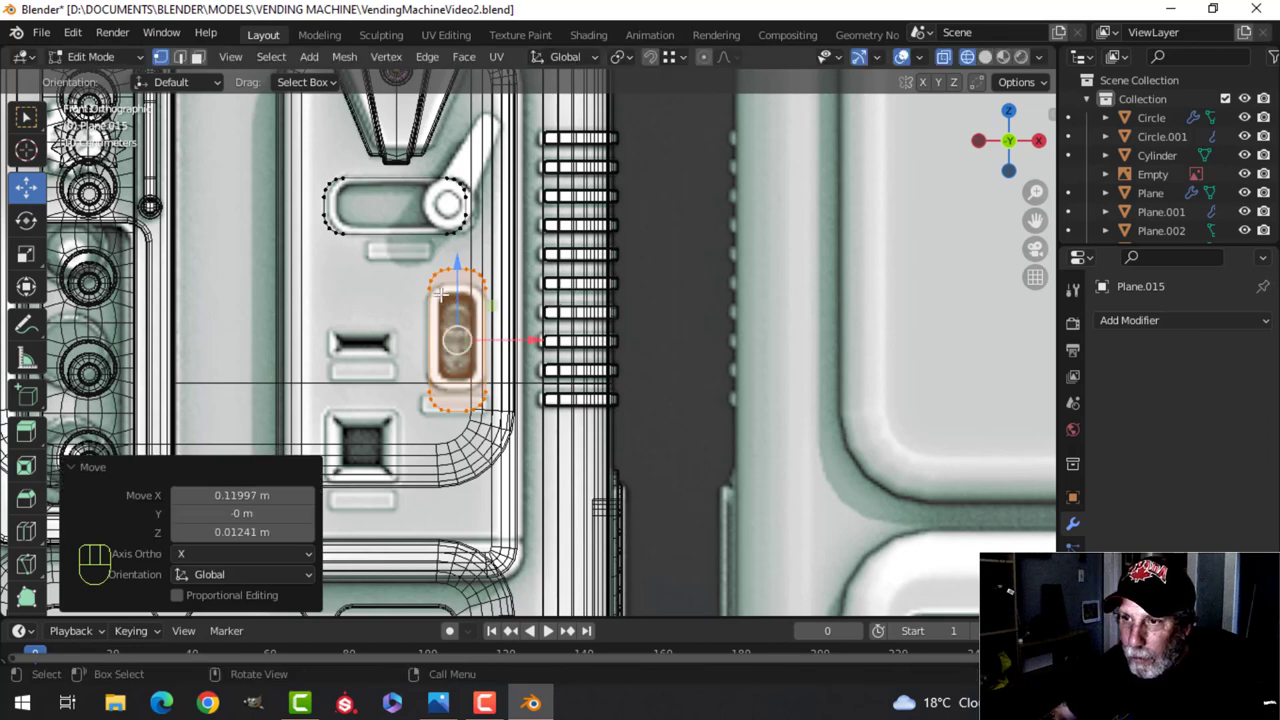
Shorten the vertical copy to the reference window by lowering its top vertices and raising its bottom vertices about 0.087 m
{"action": "left_click", "coordinate": [405, 262]}
{"action": "left_click", "coordinate": [478, 272]}
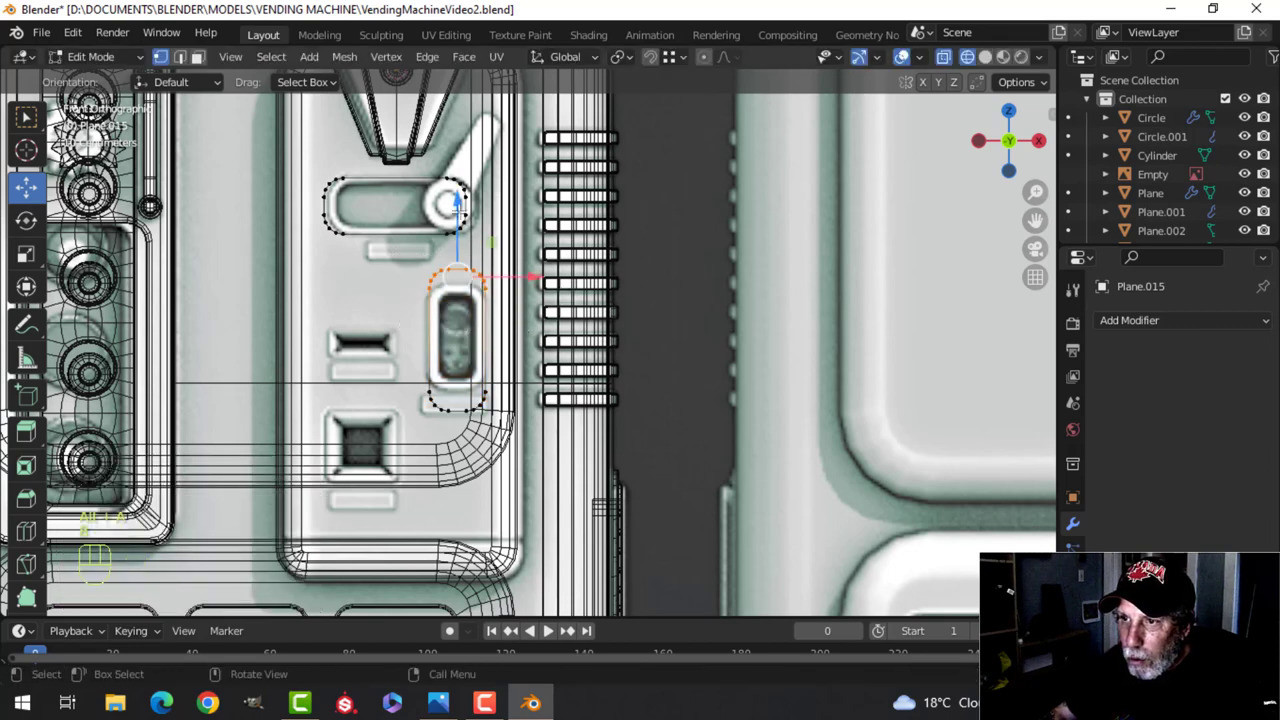
{"action": "left_click_drag", "start_coordinate": [457, 200], "coordinate": [453, 232]}
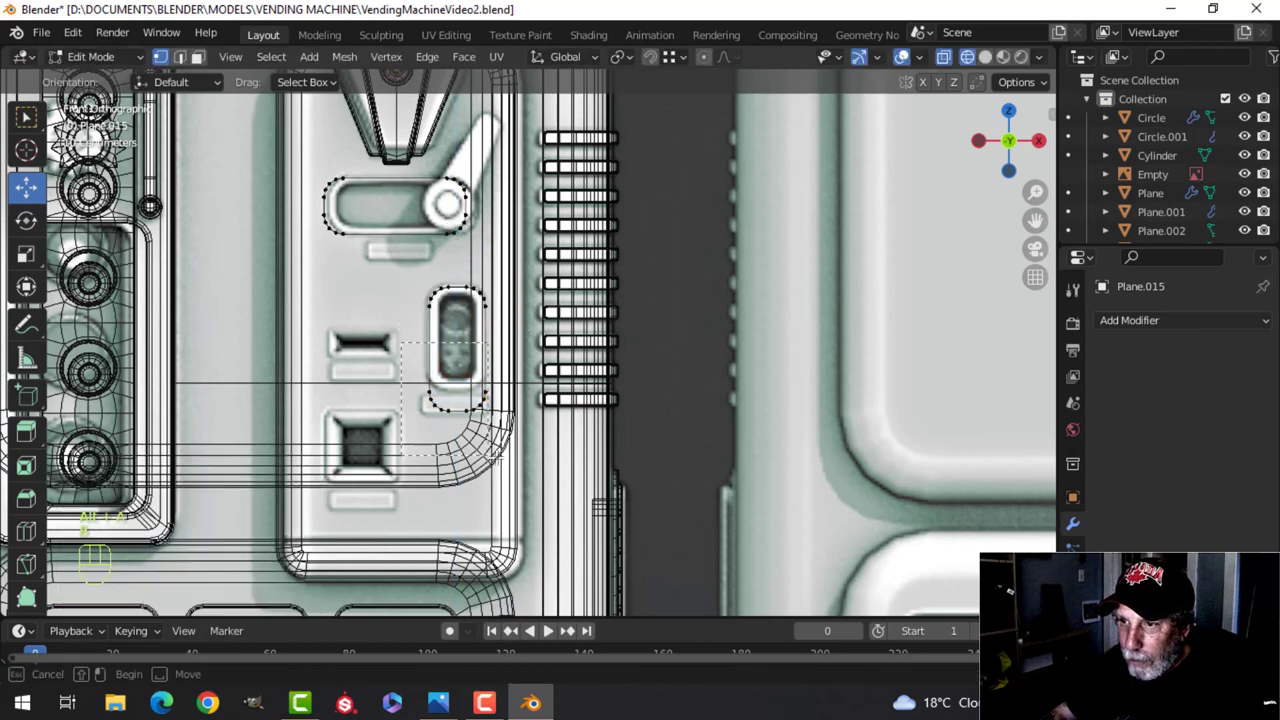
{"action": "left_click", "coordinate": [464, 398]}
{"action": "left_click_drag", "start_coordinate": [458, 340], "coordinate": [458, 320]}
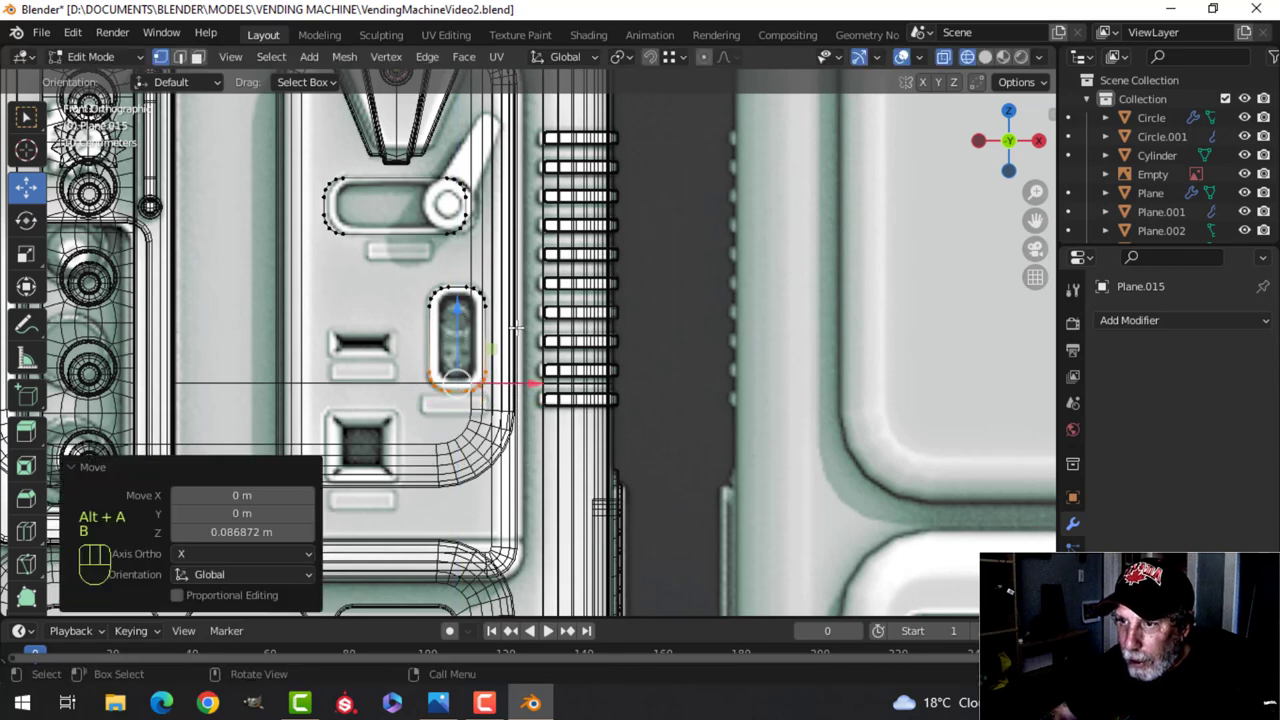
Select the whole vertical window block in solid view, nudge it slightly along negative X and return to Object Mode
{"action": "key", "text": "z"}
{"action": "left_click", "coordinate": [638, 330]}
{"action": "middle_click_drag", "start_coordinate": [547, 333], "coordinate": [491, 367], "text": "shift"}
{"action": "key", "text": "Tab"}
{"action": "left_click", "coordinate": [530, 312]}
{"action": "key", "text": "Tab"}
{"action": "key", "text": "alt+a"}
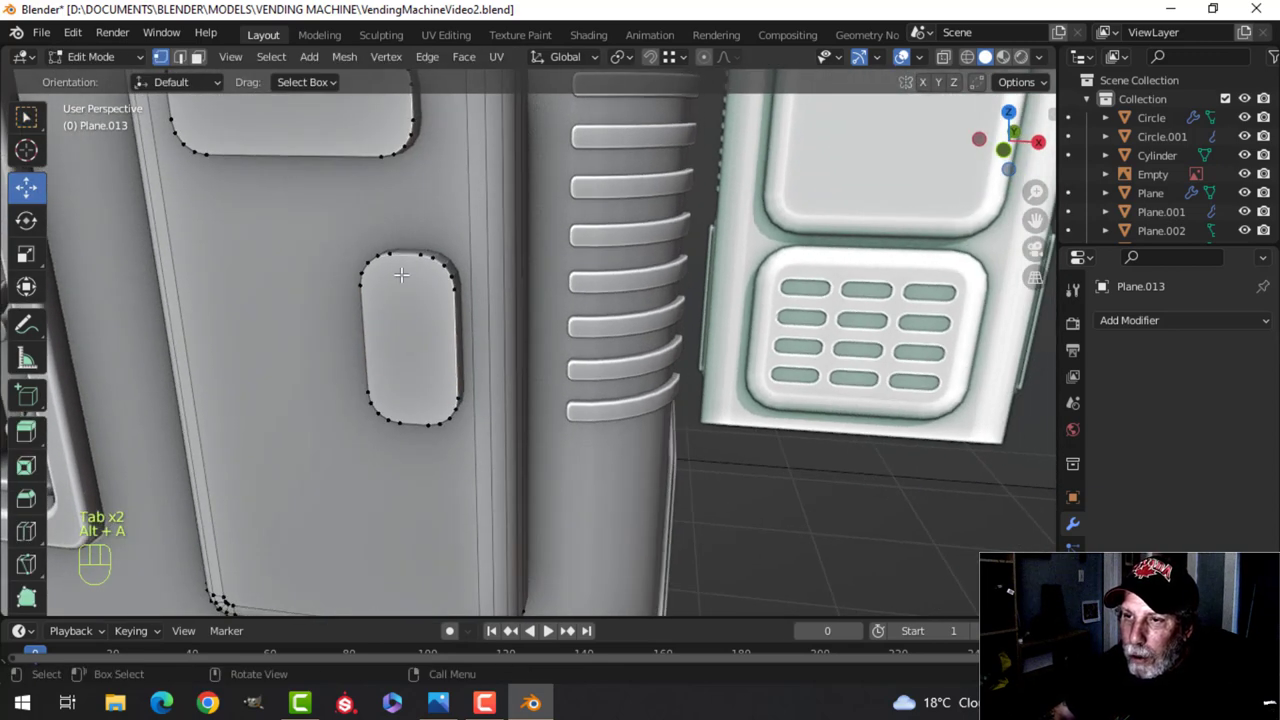
{"action": "key", "text": "ctrl+l"}
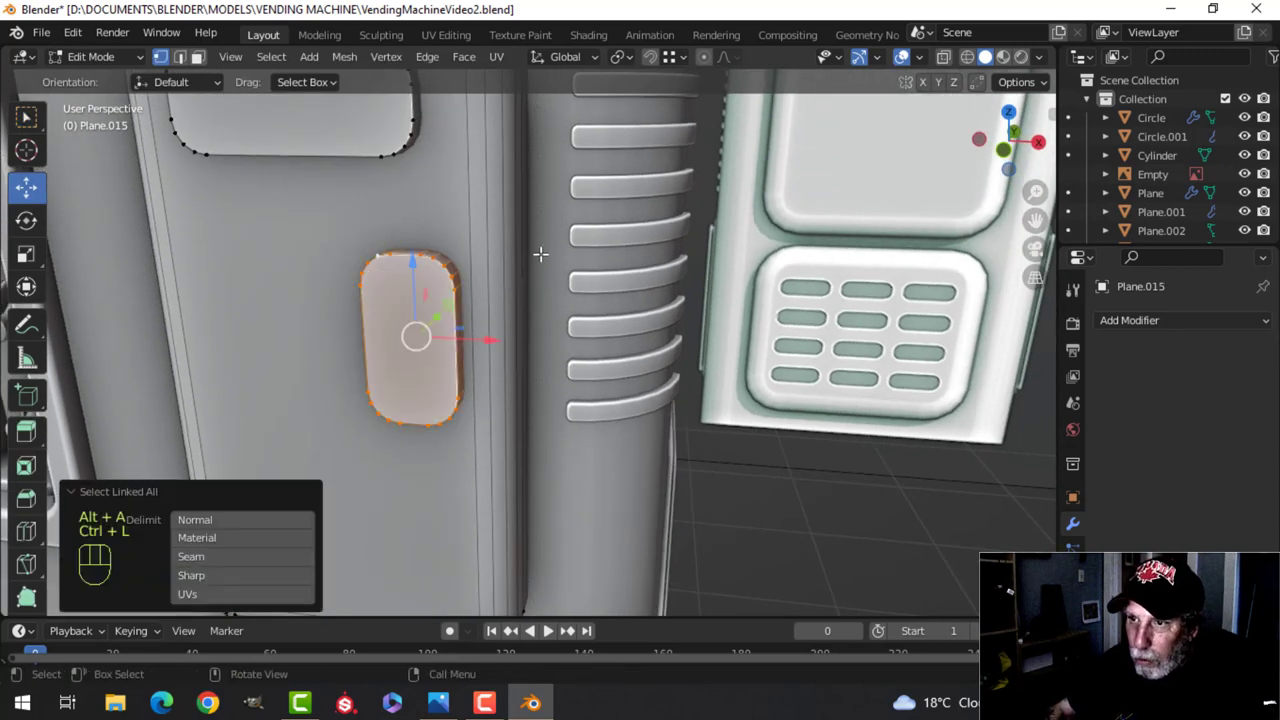
{"action": "left_click_drag", "start_coordinate": [493, 337], "coordinate": [478, 332]}
{"action": "key", "text": "alt+a"}
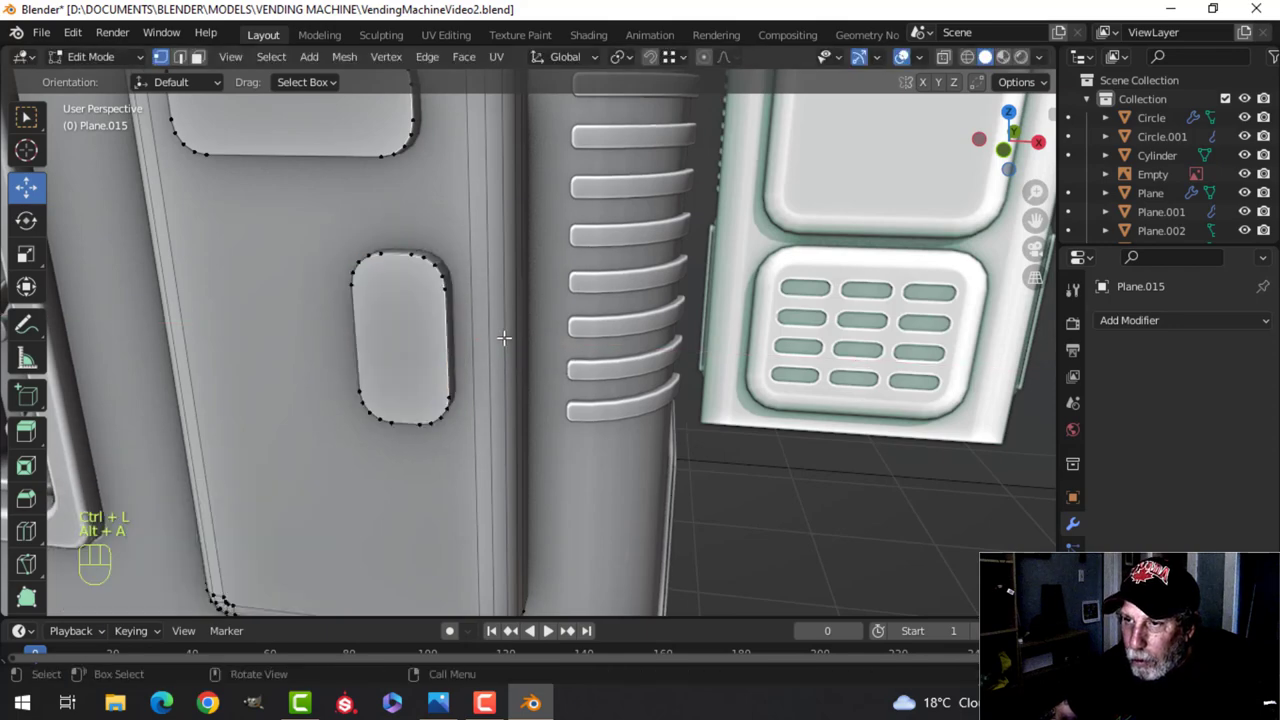
{"action": "scroll", "coordinate": [500, 340], "scroll_direction": "down", "scroll_amount": 4}
{"action": "key", "text": "Tab"}
Cut the slot and window blocks out of the coin panel with a Boolean Difference modifier and apply it
{"action": "middle_click_drag", "start_coordinate": [468, 362], "coordinate": [487, 431]}
{"action": "scroll", "coordinate": [474, 371], "scroll_direction": "down", "scroll_amount": 3}
{"action": "key", "text": "alt+a"}
{"action": "scroll", "coordinate": [484, 400], "scroll_direction": "up", "scroll_amount": 3}
{"action": "left_click", "coordinate": [424, 382]}
{"action": "left_click", "coordinate": [1120, 322]}
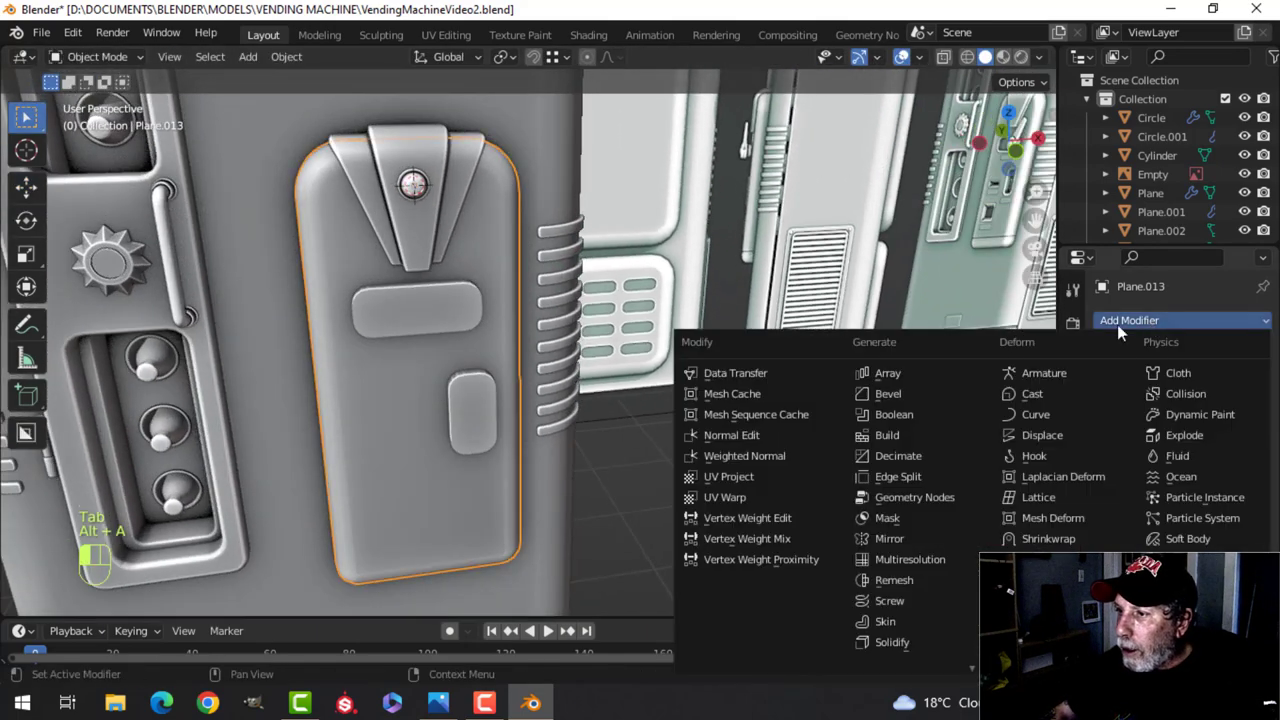
{"action": "left_click", "coordinate": [922, 415]}
{"action": "left_click", "coordinate": [1228, 429]}
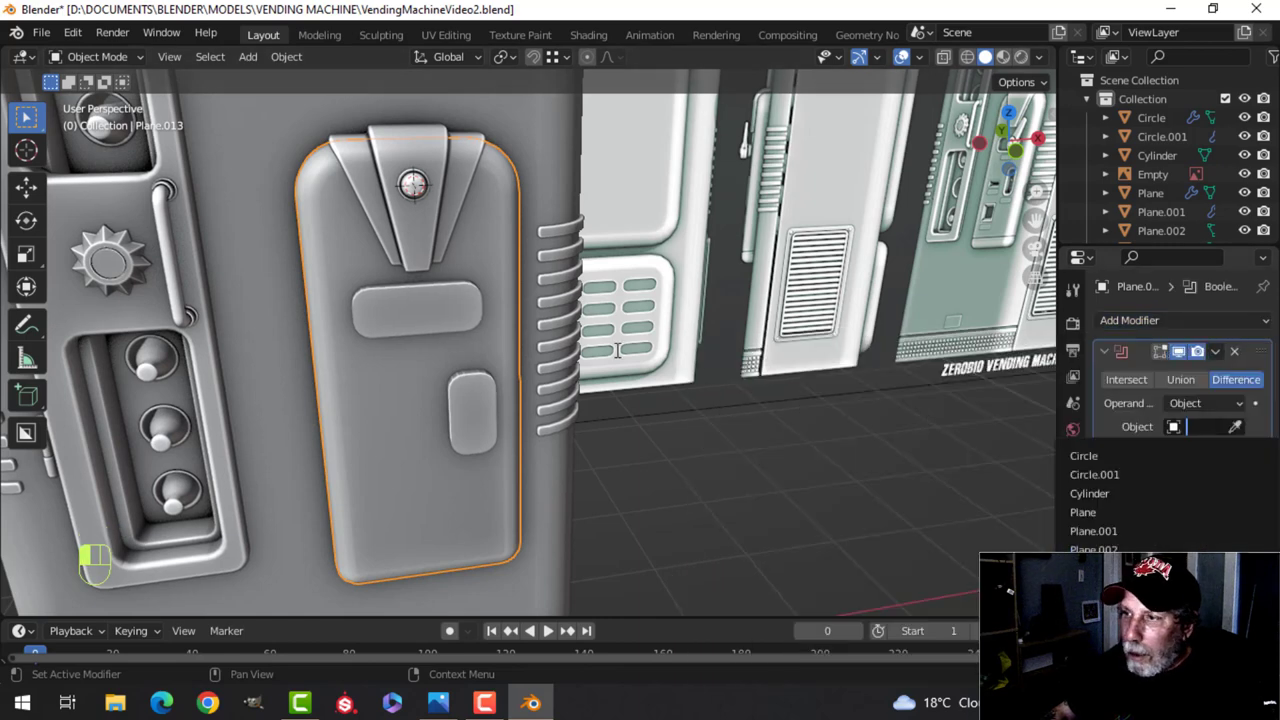
{"action": "left_click", "coordinate": [1235, 426]}
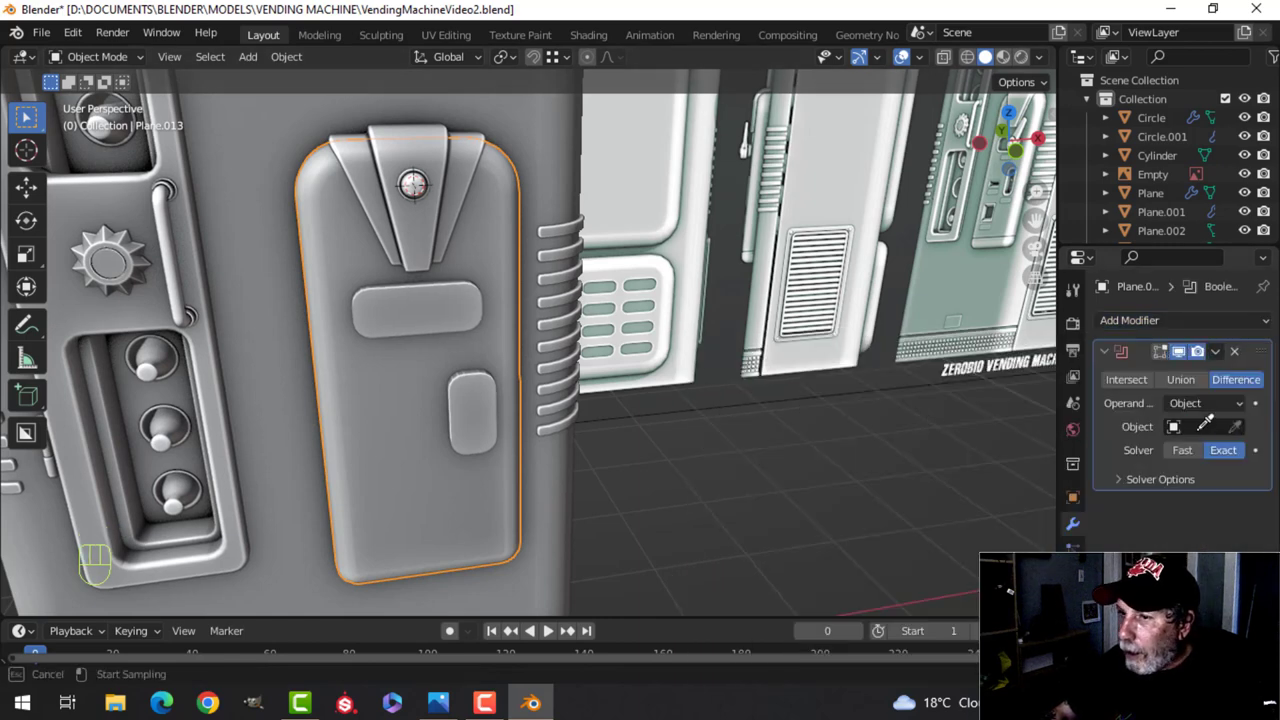
{"action": "left_click", "coordinate": [440, 300]}
{"action": "left_click", "coordinate": [1215, 352]}
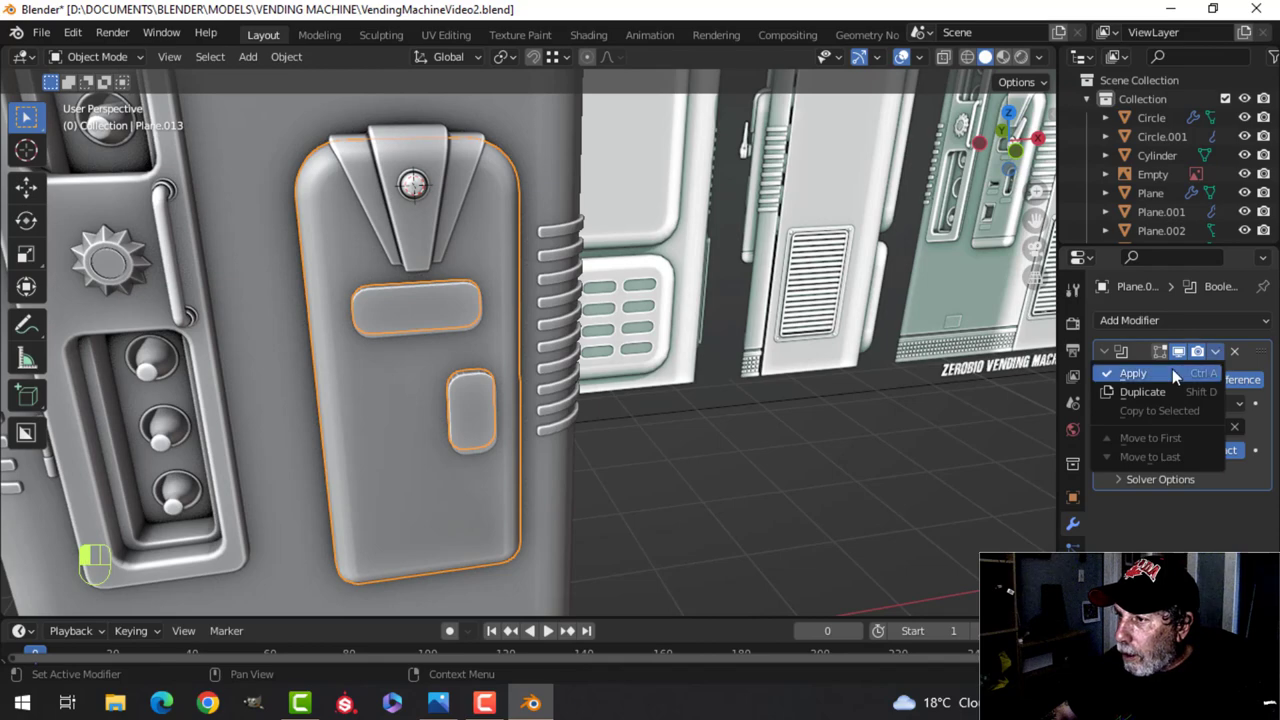
{"action": "left_click", "coordinate": [1125, 371]}
Hide the slot and window cutter object
{"action": "left_click", "coordinate": [423, 297]}
{"action": "middle_click_drag", "start_coordinate": [425, 344], "coordinate": [535, 345]}
{"action": "key", "text": "h"}
{"action": "scroll", "coordinate": [460, 340], "scroll_direction": "up", "scroll_amount": 2}
Knife a horizontal cut across the coin panel mesh from the vertical window's side to the nearest outer edge in front view
{"action": "left_click", "coordinate": [472, 375]}
{"action": "scroll", "coordinate": [537, 391], "scroll_direction": "down", "scroll_amount": 1}
{"action": "key", "text": "Tab"}
{"action": "key", "text": "alt+a"}
{"action": "key", "text": "KP_1"}
{"action": "scroll", "coordinate": [514, 344], "scroll_direction": "up", "scroll_amount": 2}
{"action": "scroll", "coordinate": [514, 344], "scroll_direction": "down", "scroll_amount": 2}
{"action": "scroll", "coordinate": [568, 354], "scroll_direction": "up", "scroll_amount": 1}
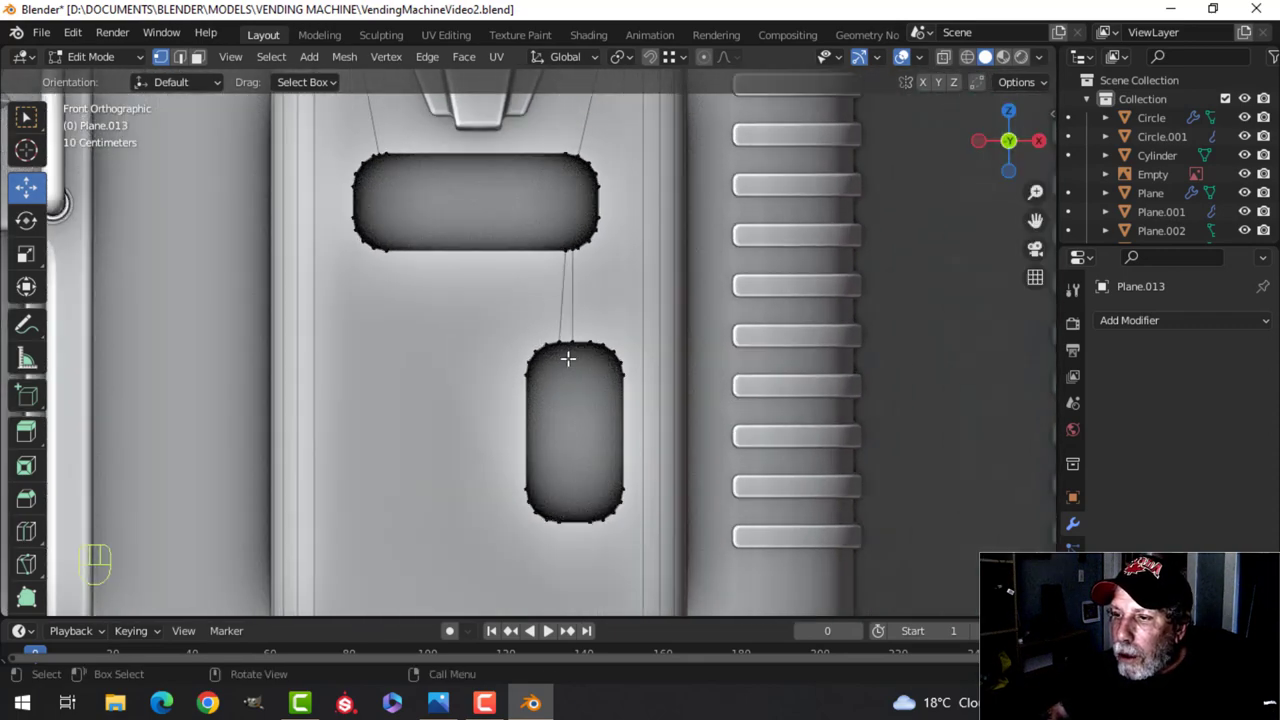
{"action": "scroll", "coordinate": [514, 309], "scroll_direction": "down", "scroll_amount": 2}
{"action": "scroll", "coordinate": [593, 342], "scroll_direction": "up", "scroll_amount": 1}
{"action": "key", "text": "k"}
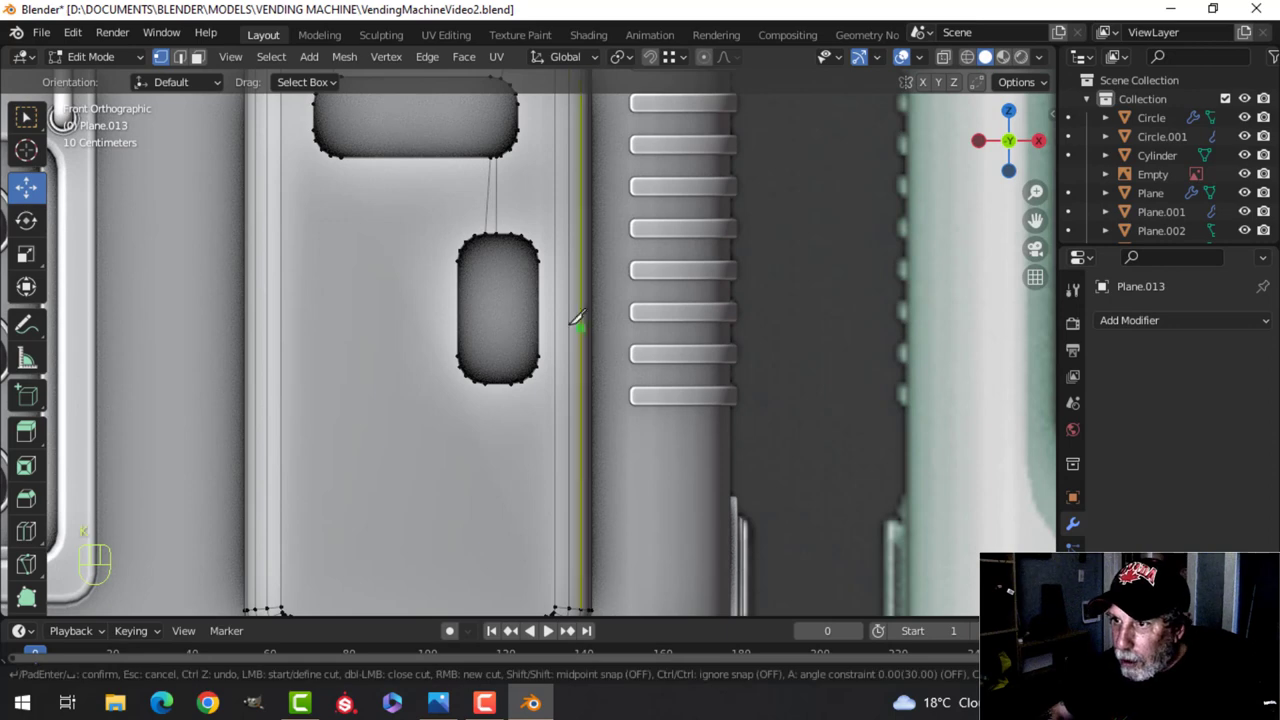
{"action": "left_click", "coordinate": [540, 306]}
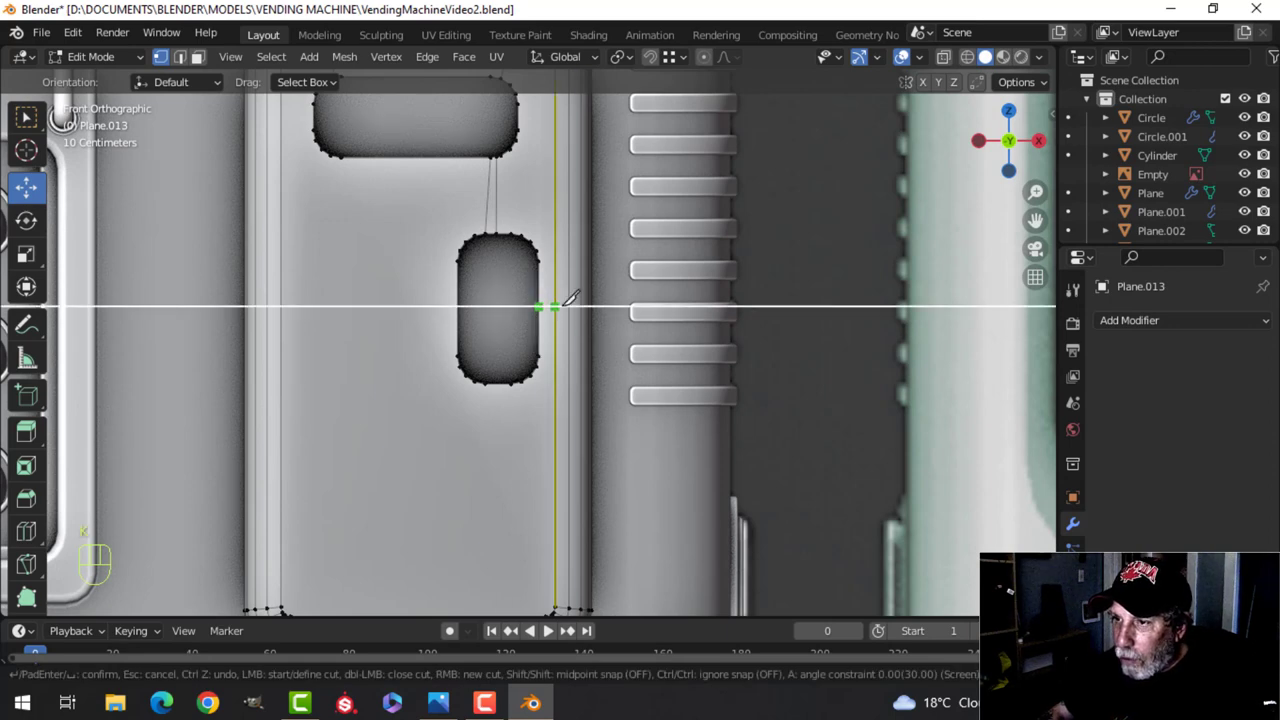
{"action": "left_click", "coordinate": [600, 306]}
{"action": "key", "text": "Return"}
{"action": "key", "text": "alt+a"}
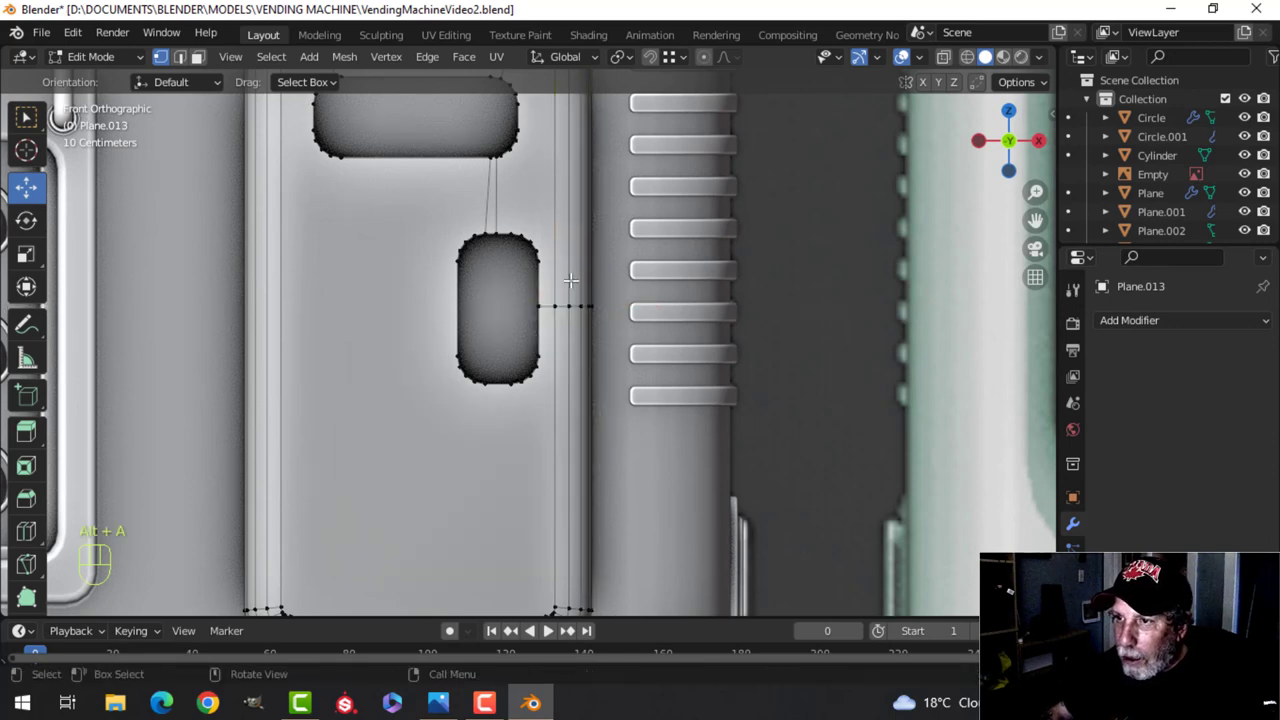
Dissolve the slanted edge between the lever slot and the vertical window, and return to Object Mode
{"action": "key", "text": "2"}
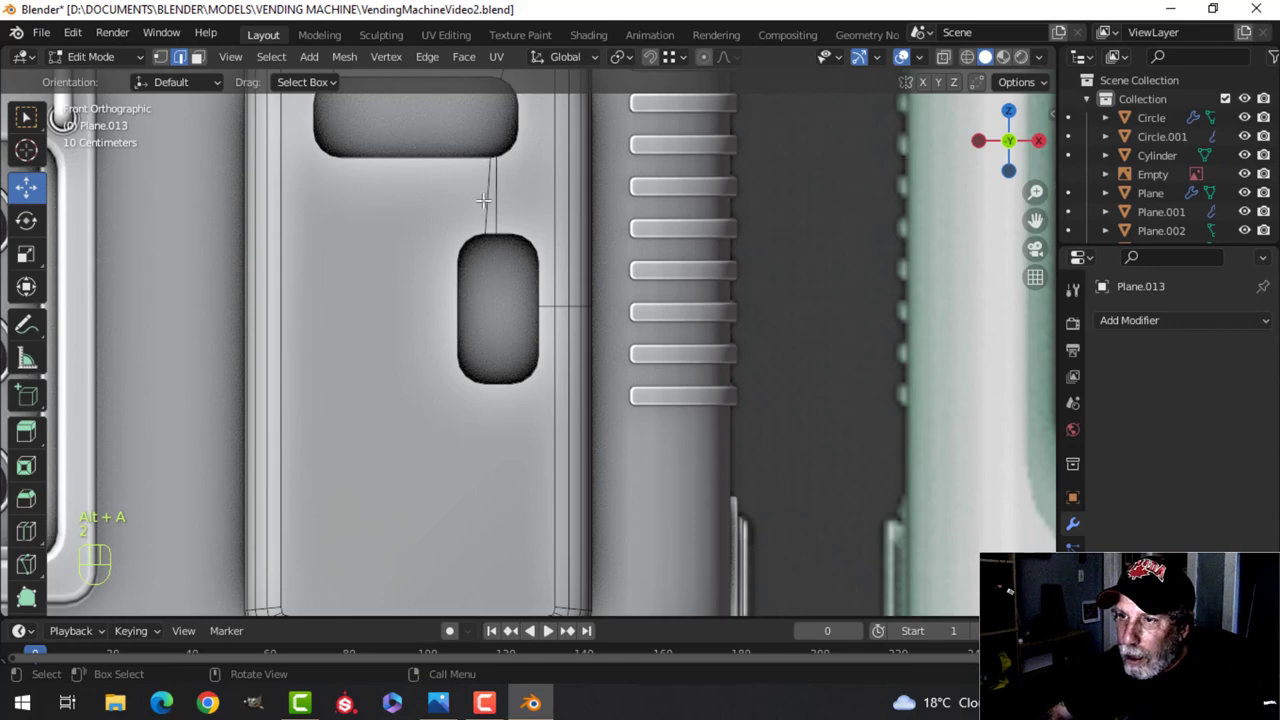
{"action": "left_click", "coordinate": [483, 200]}
{"action": "key", "text": "x"}
{"action": "left_click", "coordinate": [440, 289]}
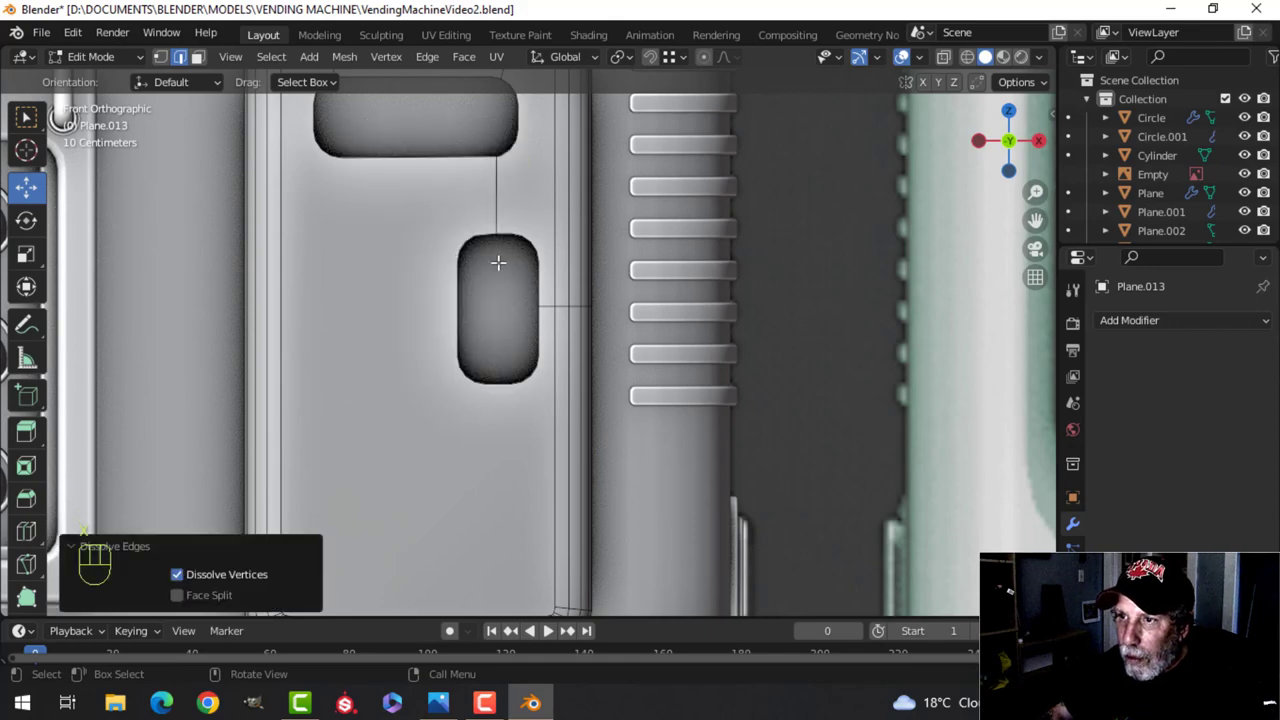
{"action": "scroll", "coordinate": [588, 252], "scroll_direction": "down", "scroll_amount": 4}
{"action": "key", "text": "Tab"}
{"action": "scroll", "coordinate": [572, 277], "scroll_direction": "up", "scroll_amount": 2}
{"action": "key", "text": "alt+a"}
{"action": "scroll", "coordinate": [550, 279], "scroll_direction": "down", "scroll_amount": 3}
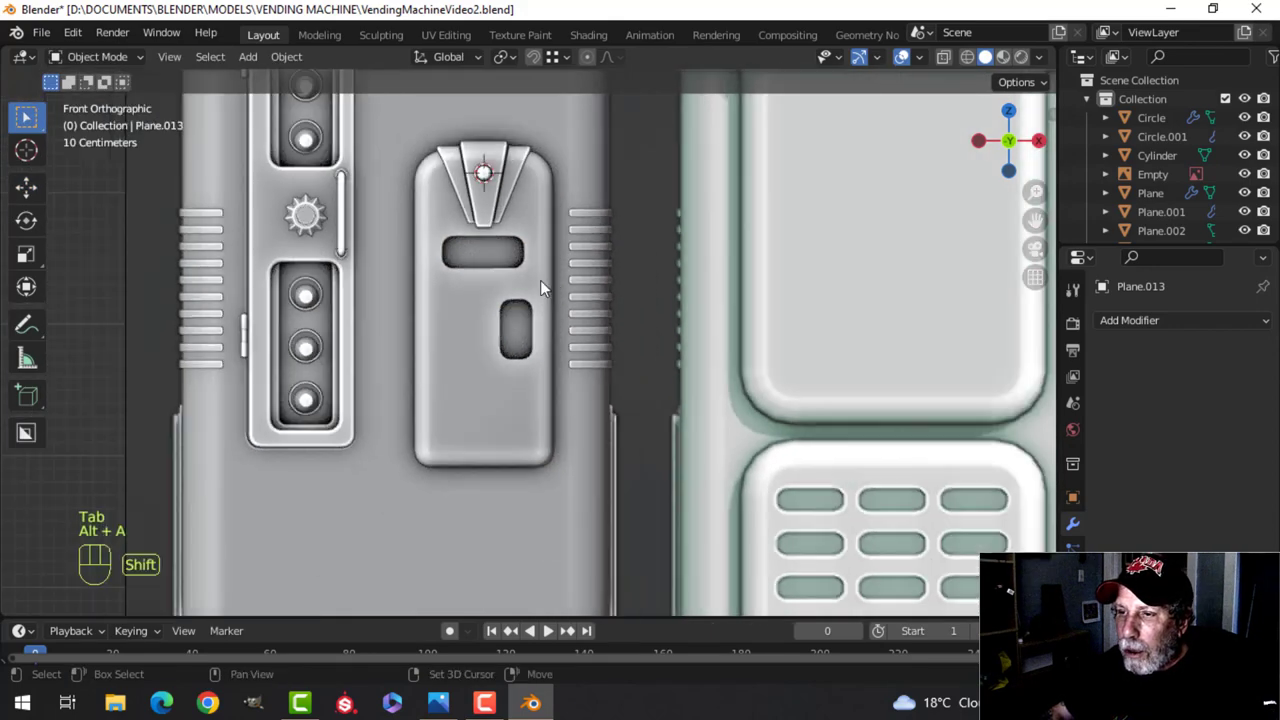
Inspect the coin panel's slot and window cutouts up close and from several angles
{"action": "middle_click_drag", "start_coordinate": [540, 280], "coordinate": [586, 366]}
{"action": "scroll", "coordinate": [612, 329], "scroll_direction": "up", "scroll_amount": 3}
{"action": "key", "text": "Tab"}
{"action": "key", "text": "alt+a"}
{"action": "scroll", "coordinate": [551, 369], "scroll_direction": "up", "scroll_amount": 3}
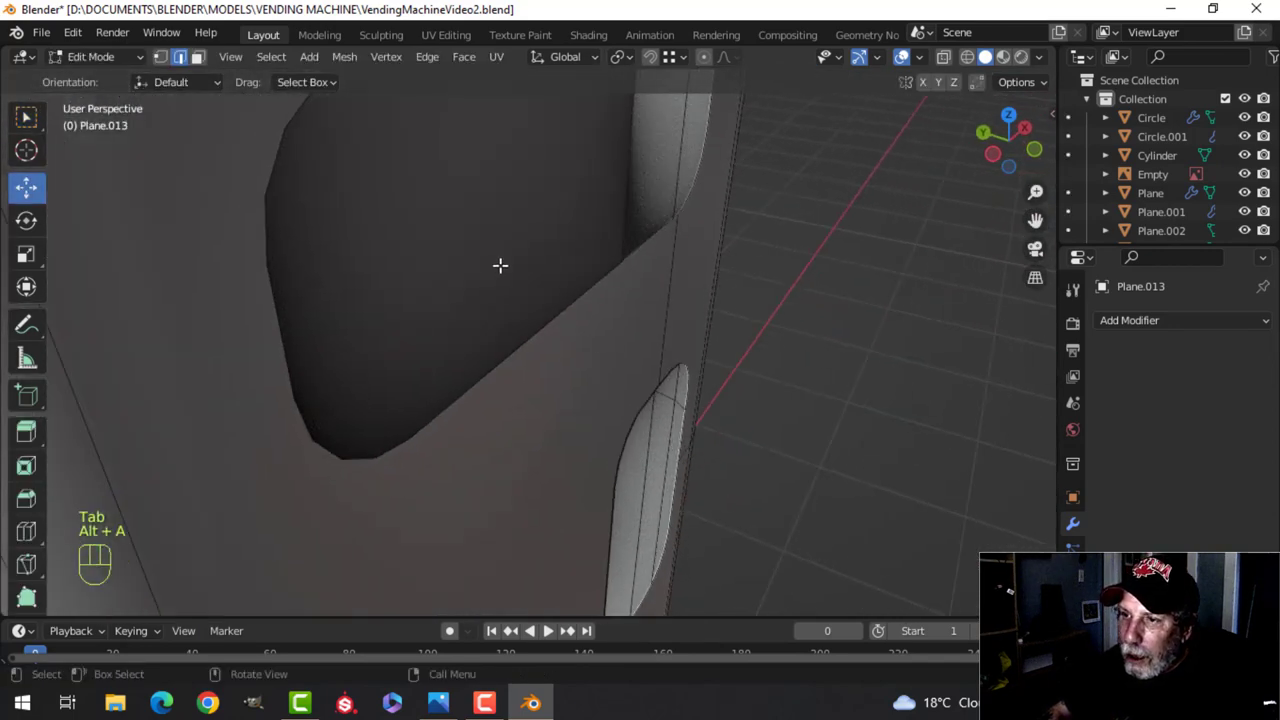
{"action": "scroll", "coordinate": [507, 300], "scroll_direction": "down", "scroll_amount": 4}
{"action": "key", "text": "Tab"}
{"action": "scroll", "coordinate": [540, 317], "scroll_direction": "down", "scroll_amount": 2}
{"action": "key", "text": "alt+a"}
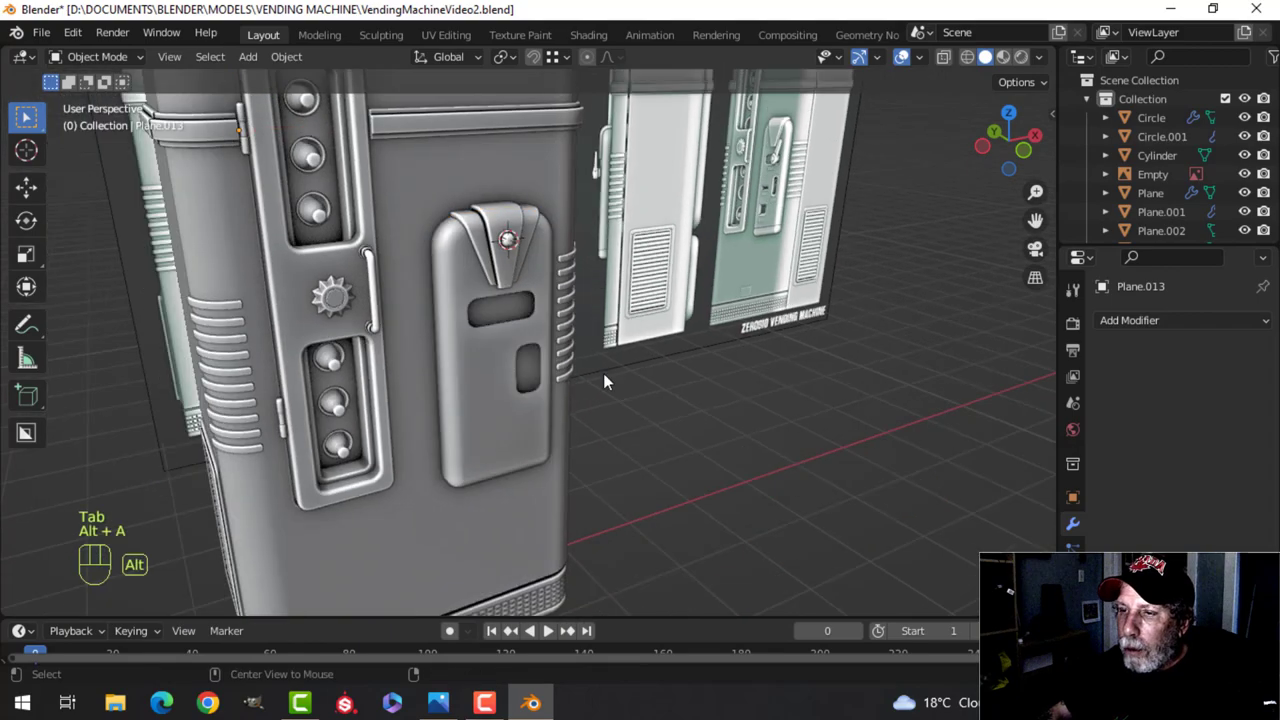
{"action": "middle_click_drag", "start_coordinate": [603, 373], "coordinate": [664, 203]}
{"action": "scroll", "coordinate": [492, 276], "scroll_direction": "down", "scroll_amount": 4}
{"action": "middle_click_drag", "start_coordinate": [492, 276], "coordinate": [545, 240], "text": "shift"}
{"action": "scroll", "coordinate": [550, 285], "scroll_direction": "up", "scroll_amount": 3}
Add a plane in front wireframe view and open it in Edit Mode
{"action": "key", "text": "KP_1"}
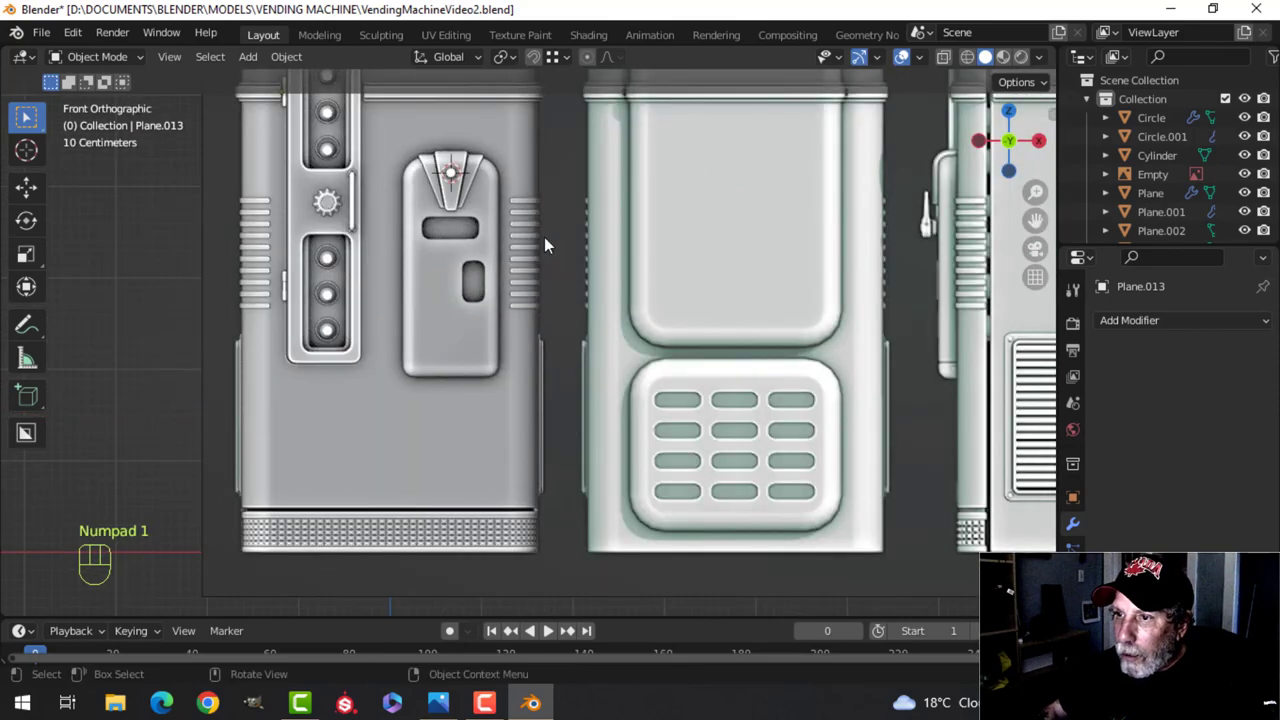
{"action": "key", "text": "z"}
{"action": "left_click", "coordinate": [388, 281]}
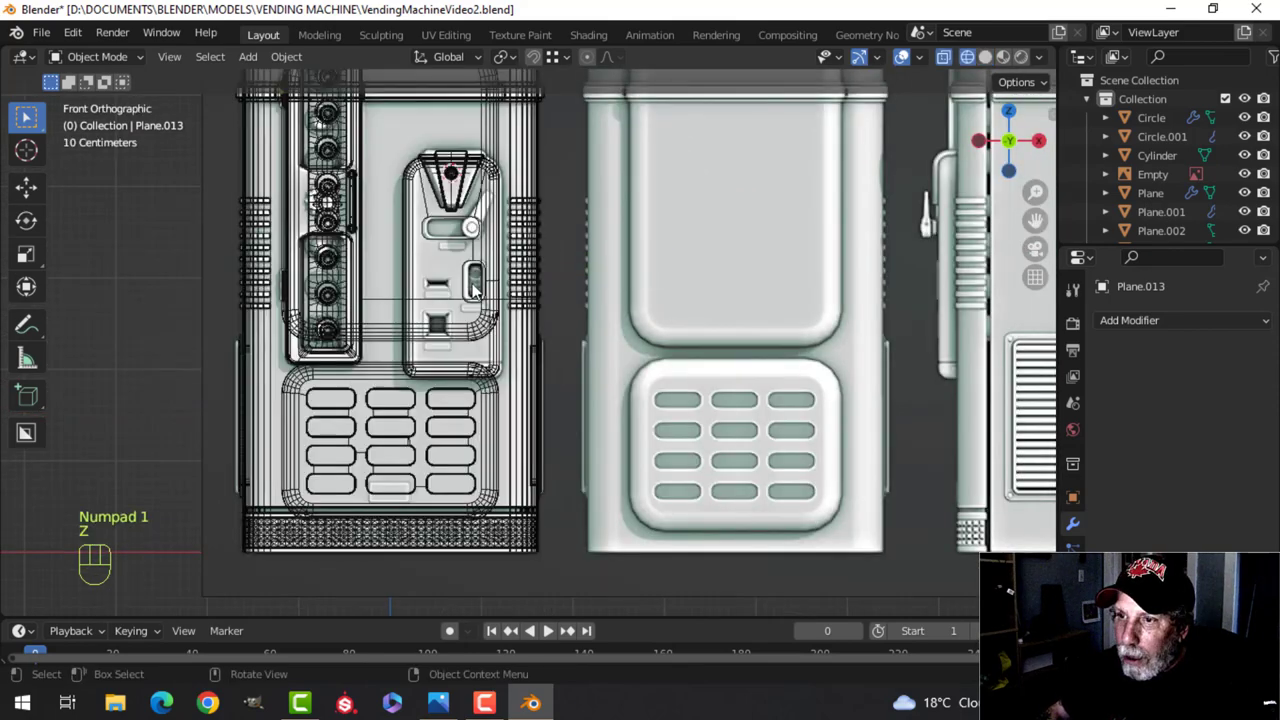
{"action": "scroll", "coordinate": [483, 246], "scroll_direction": "up", "scroll_amount": 3}
{"action": "mouse_move", "coordinate": [483, 246]}
{"action": "middle_mouse_down", "text": "shift"}
{"action": "mouse_move", "coordinate": [517, 250]}
{"action": "mouse_move", "coordinate": [538, 288]}
{"action": "middle_mouse_up", "text": "shift"}
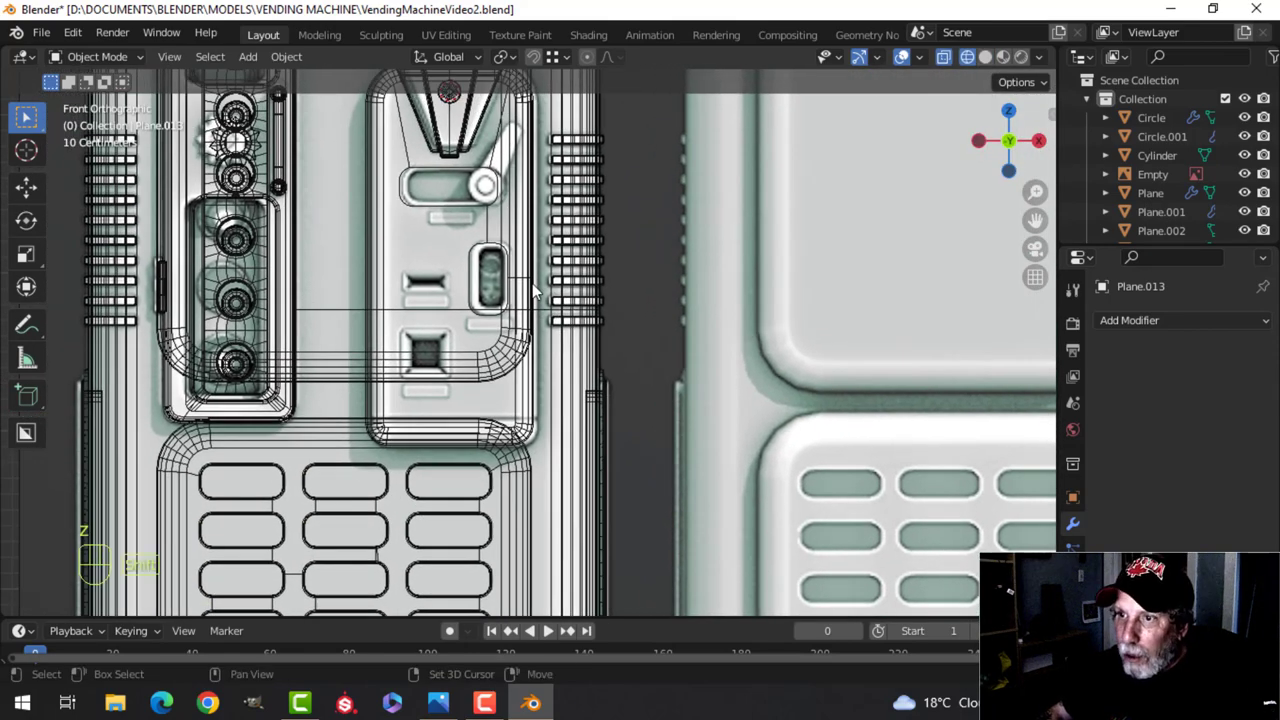
{"action": "key", "text": "shift+a"}
{"action": "left_click", "coordinate": [608, 281]}
{"action": "key", "text": "Tab"}
{"action": "scroll", "coordinate": [691, 247], "scroll_direction": "down", "scroll_amount": 3}
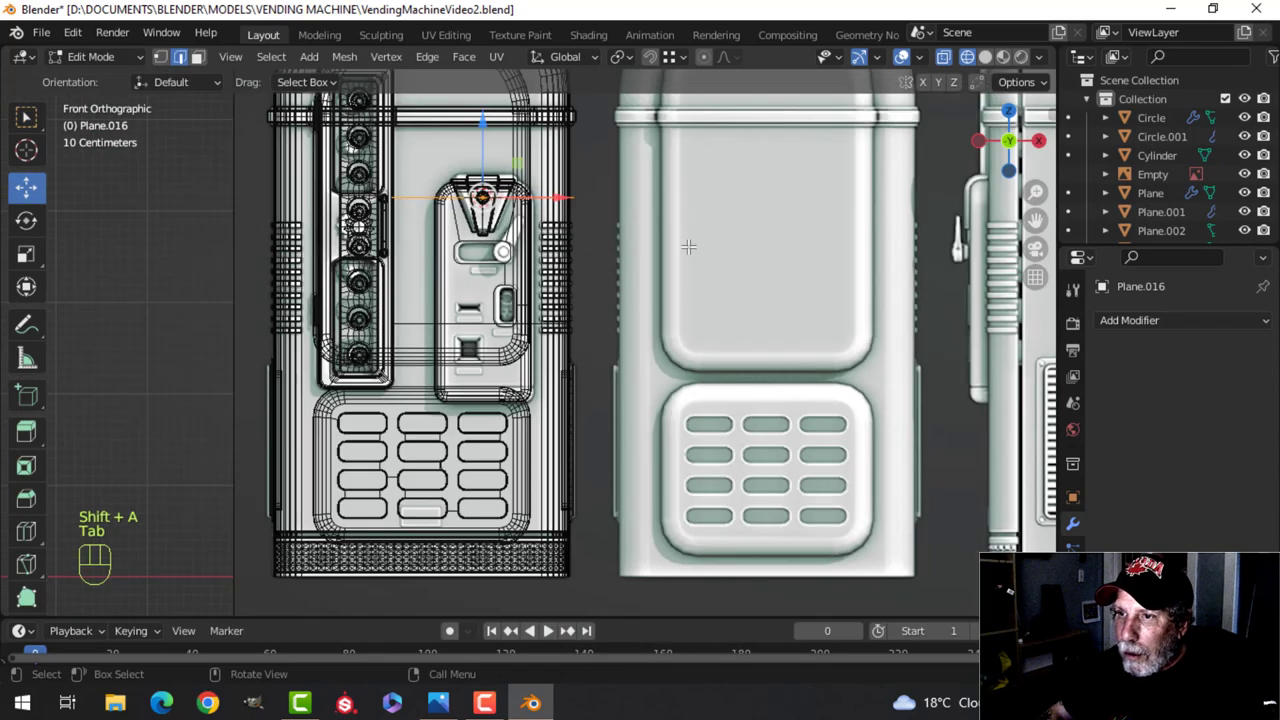
Scale the plane to 0.278, rotate it 90° about X and move it about 0.124 m along negative X and 1.678 m down
{"action": "key", "text": "s"}
{"action": "left_click", "coordinate": [505, 252]}
{"action": "type", "text": "rx"}
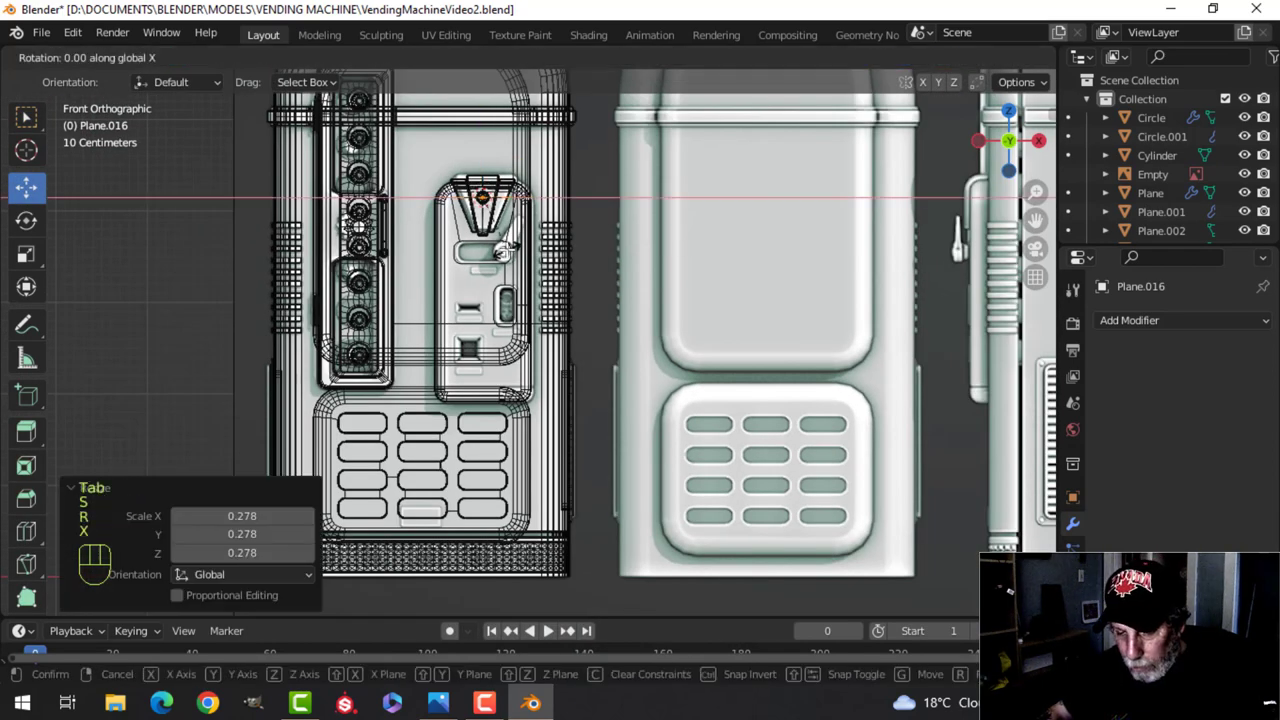
{"action": "type", "text": "90"}
{"action": "left_click", "coordinate": [510, 248]}
{"action": "key", "text": "g"}
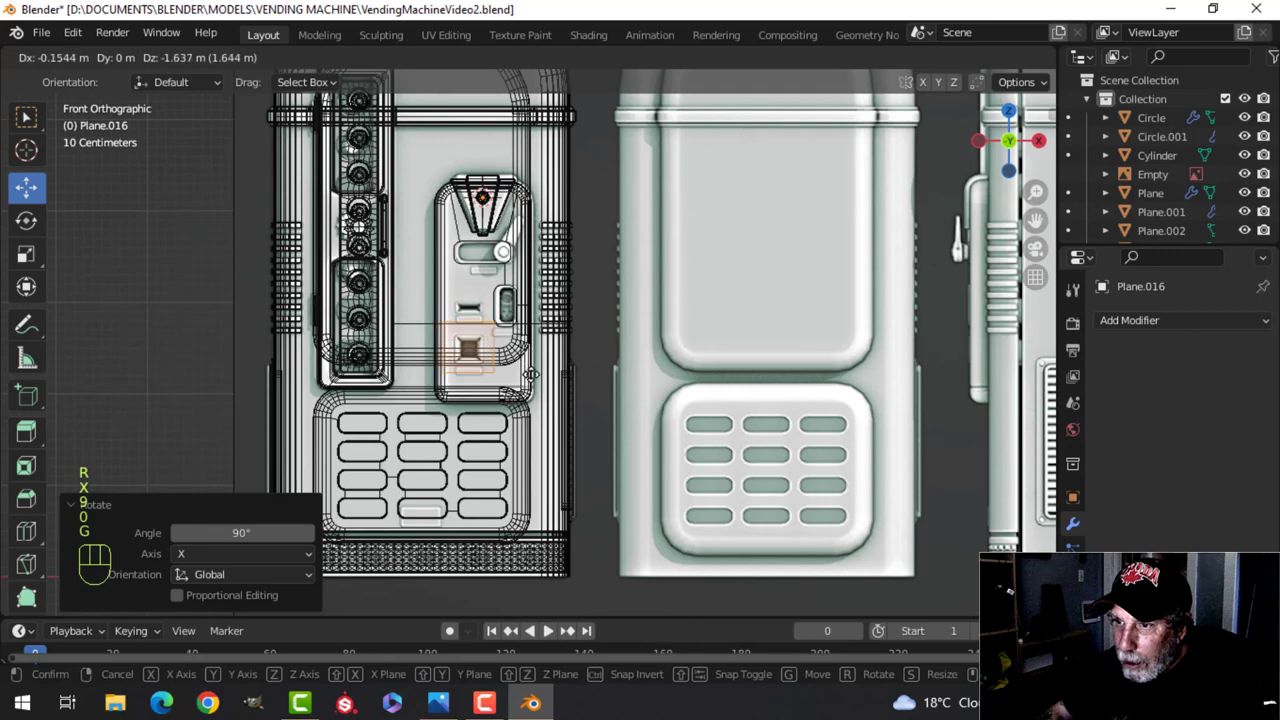
{"action": "left_click", "coordinate": [534, 376]}
Center the plane on the reference's square opening and fit it by scaling to about 0.46 and again to 0.941
{"action": "scroll", "coordinate": [527, 355], "scroll_direction": "up", "scroll_amount": 3}
{"action": "key", "text": "g"}
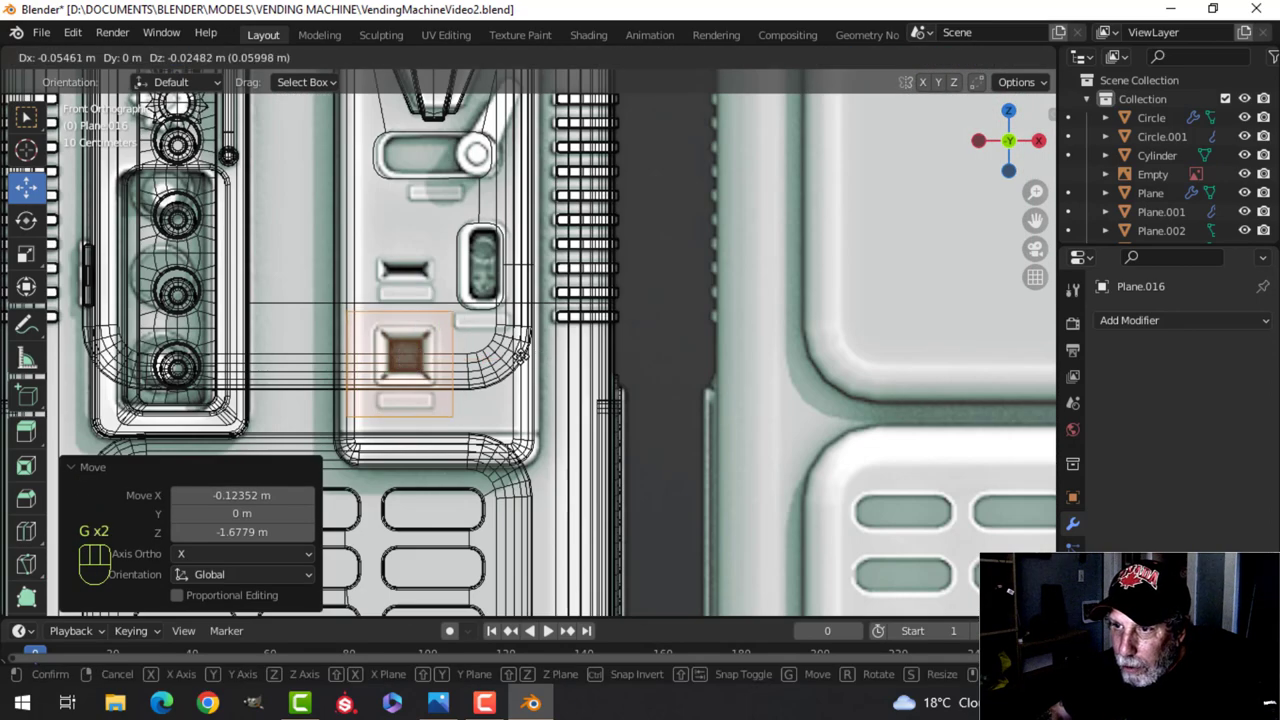
{"action": "left_click", "coordinate": [523, 348]}
{"action": "key", "text": "s"}
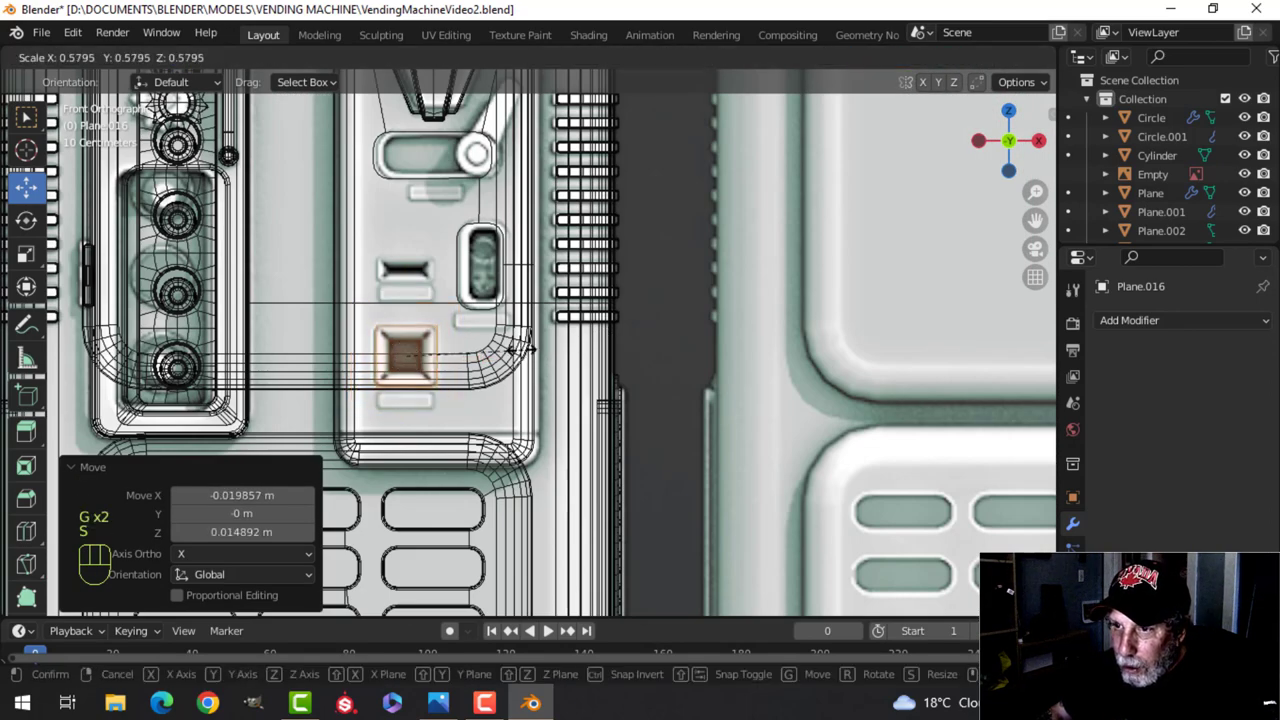
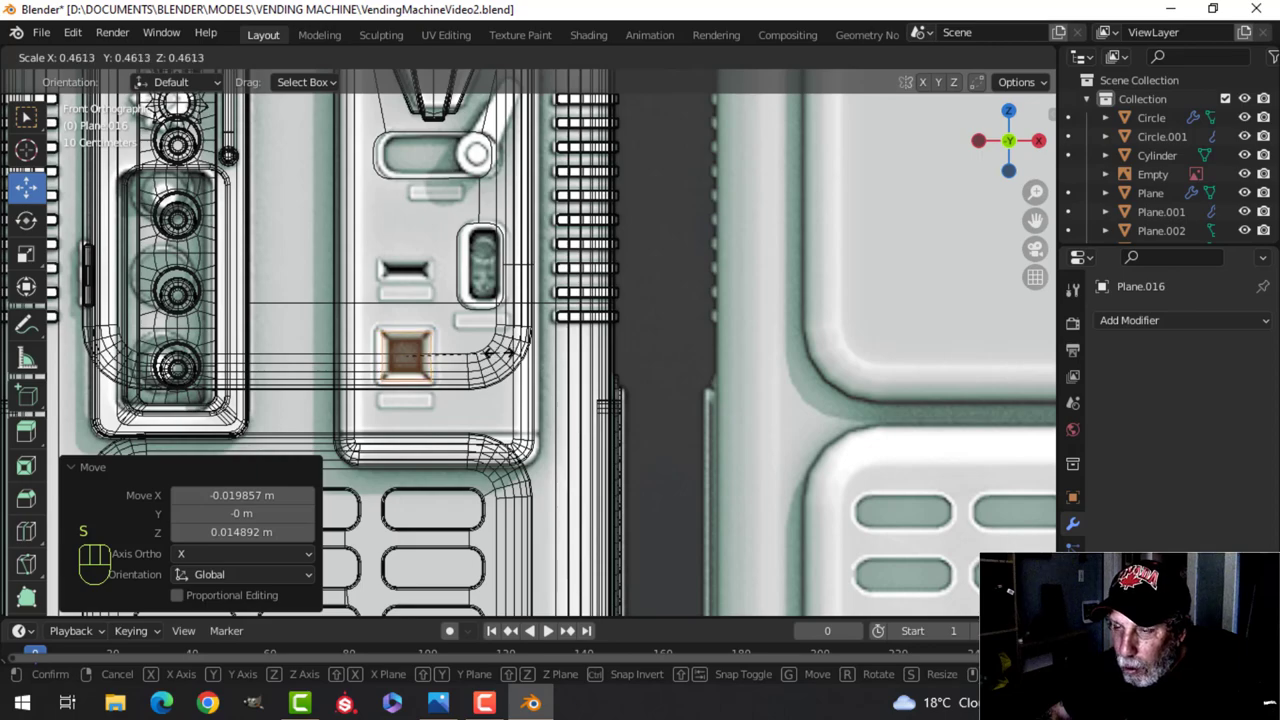
{"action": "left_click", "coordinate": [493, 353]}
{"action": "scroll", "coordinate": [493, 353], "scroll_direction": "up", "scroll_amount": 4}
{"action": "key", "text": "s"}
{"action": "left_click", "coordinate": [523, 303]}
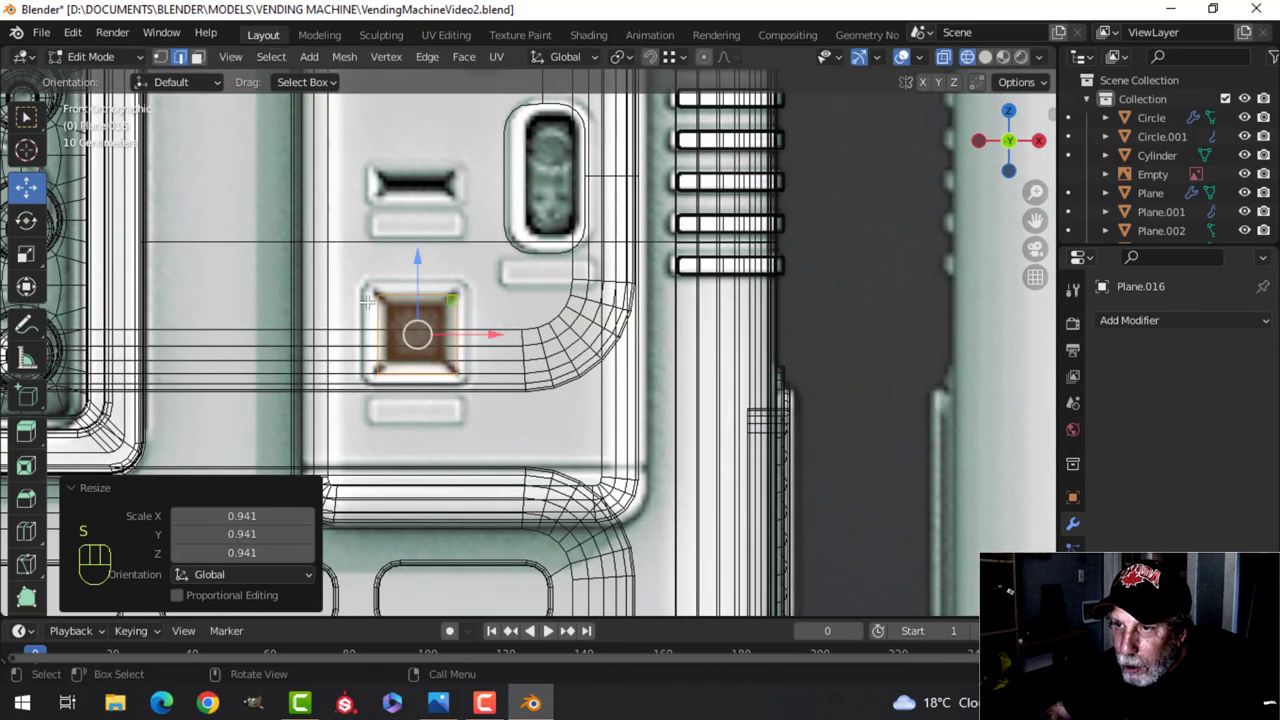
Extrude the square plane along Y into a block in front of the coin panel and recalculate its normals
{"action": "scroll", "coordinate": [476, 299], "scroll_direction": "down", "scroll_amount": 2}
{"action": "middle_click_drag", "start_coordinate": [585, 322], "coordinate": [680, 371]}
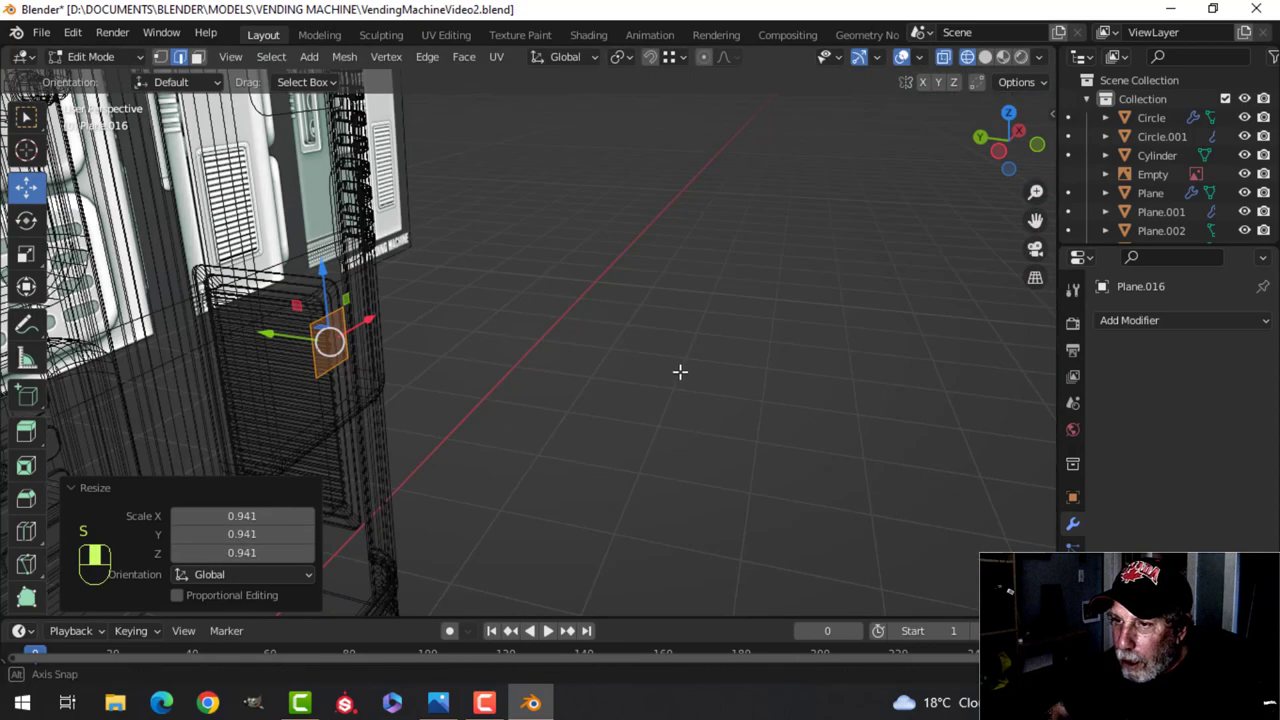
{"action": "middle_click_drag", "start_coordinate": [466, 344], "coordinate": [417, 352], "text": "shift"}
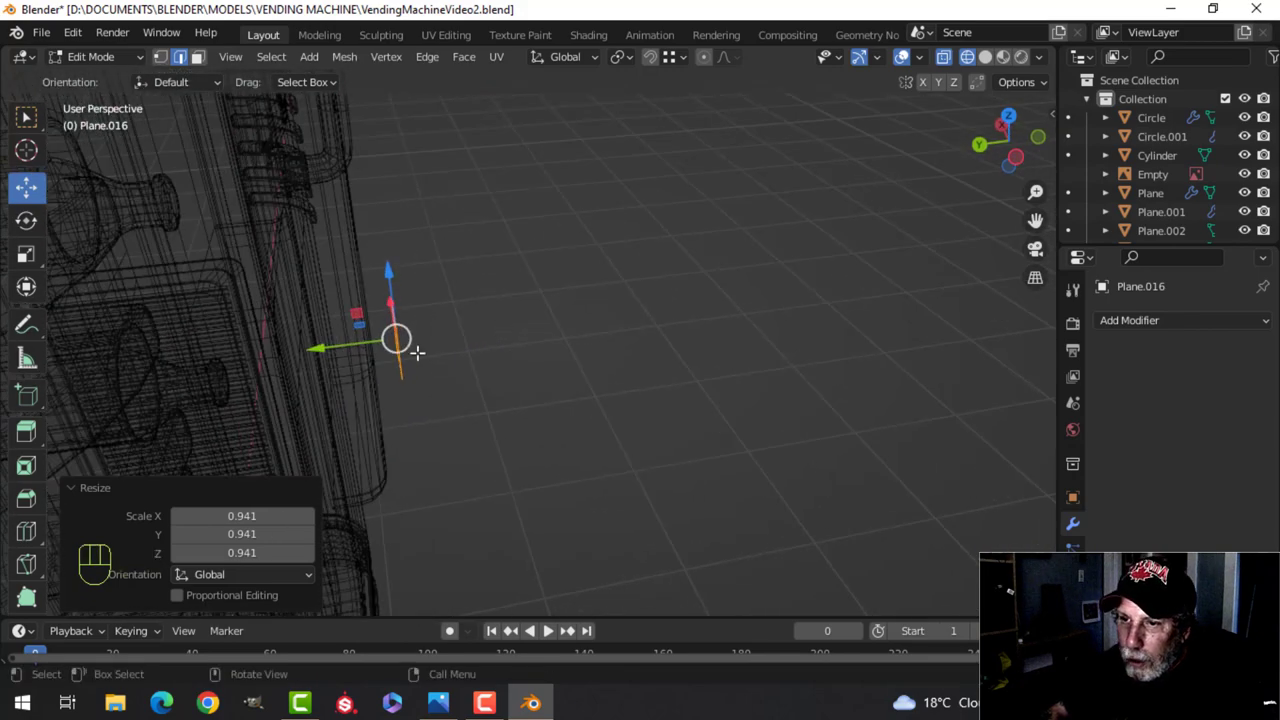
{"action": "mouse_move", "coordinate": [290, 352]}
{"action": "left_mouse_down"}
{"action": "mouse_move", "coordinate": [342, 344]}
{"action": "mouse_move", "coordinate": [296, 347]}
{"action": "left_mouse_up"}
{"action": "key", "text": "e"}
{"action": "key", "text": "a"}
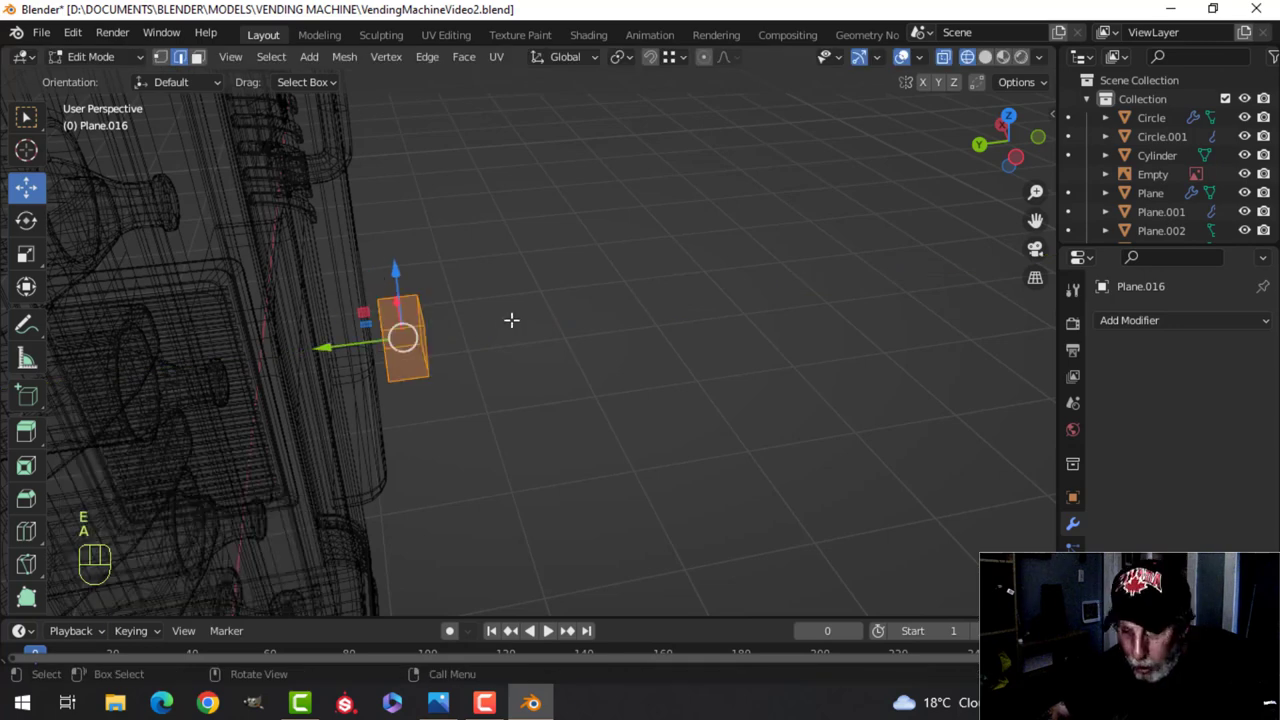
{"action": "key", "text": "alt+n"}
{"action": "left_click", "coordinate": [514, 322]}
{"action": "key", "text": "alt+a"}
{"action": "key", "text": "Tab"}
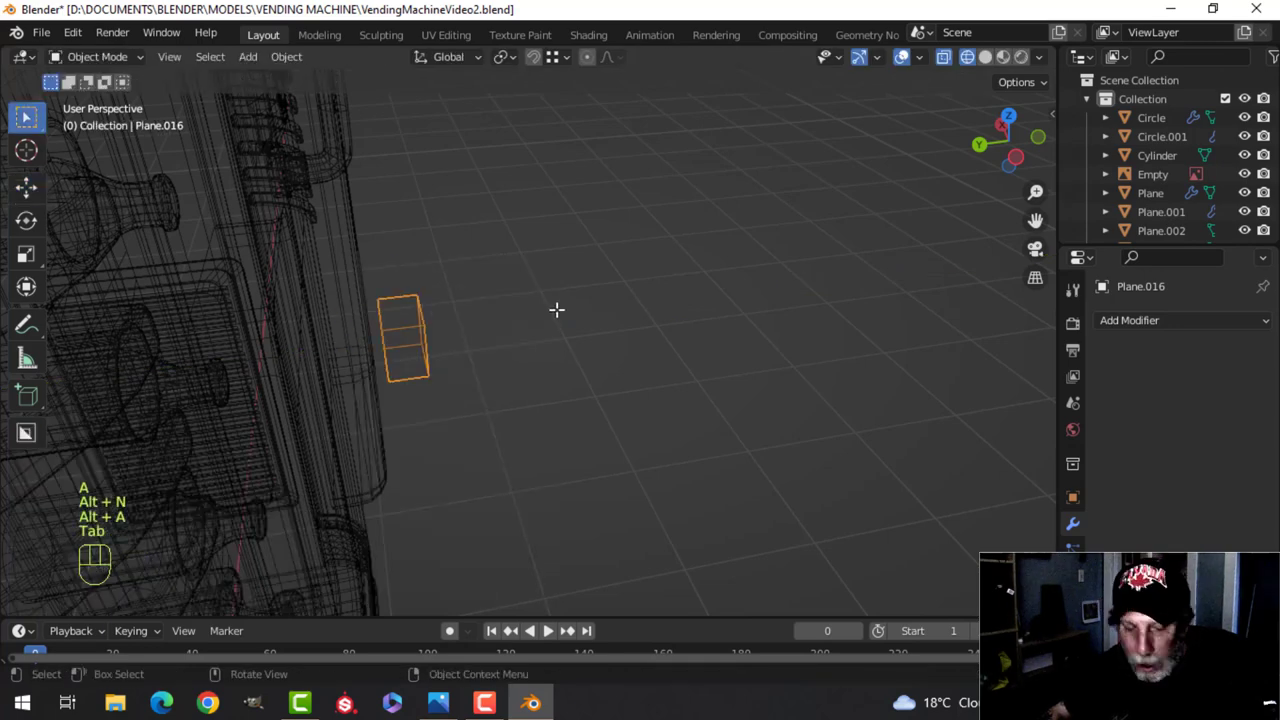
Push the square block's mesh along Y into the coin panel in solid view and return to Object Mode
{"action": "key", "text": "z"}
{"action": "left_click", "coordinate": [606, 312]}
{"action": "middle_click_drag", "start_coordinate": [524, 329], "coordinate": [450, 305]}
{"action": "key", "text": "Tab"}
{"action": "left_click_drag", "start_coordinate": [450, 305], "coordinate": [362, 291]}
{"action": "key", "text": "Tab"}
Duplicate the square block's mesh in Edit Mode and move the copy about 0.447 m up onto the reference's narrow slot
{"action": "key", "text": "KP_1"}
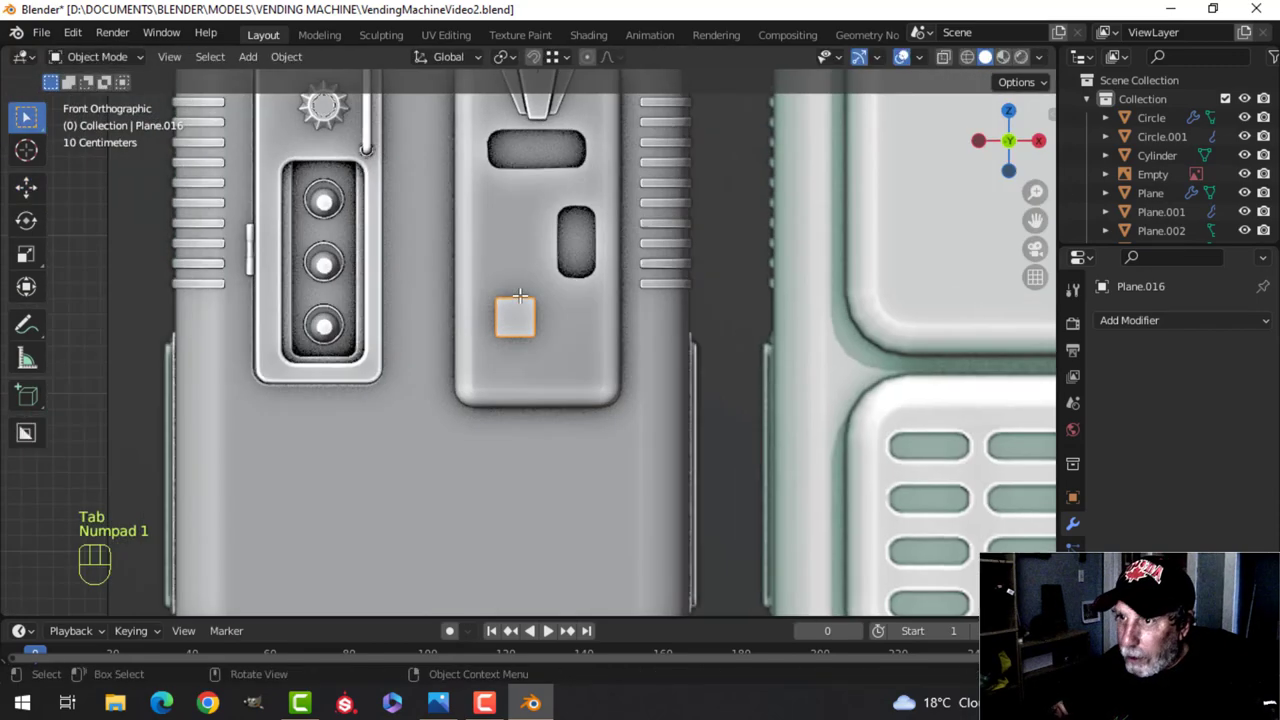
{"action": "key", "text": "Tab"}
{"action": "key", "text": "a"}
{"action": "scroll", "coordinate": [520, 296], "scroll_direction": "up", "scroll_amount": 2}
{"action": "key", "text": "z"}
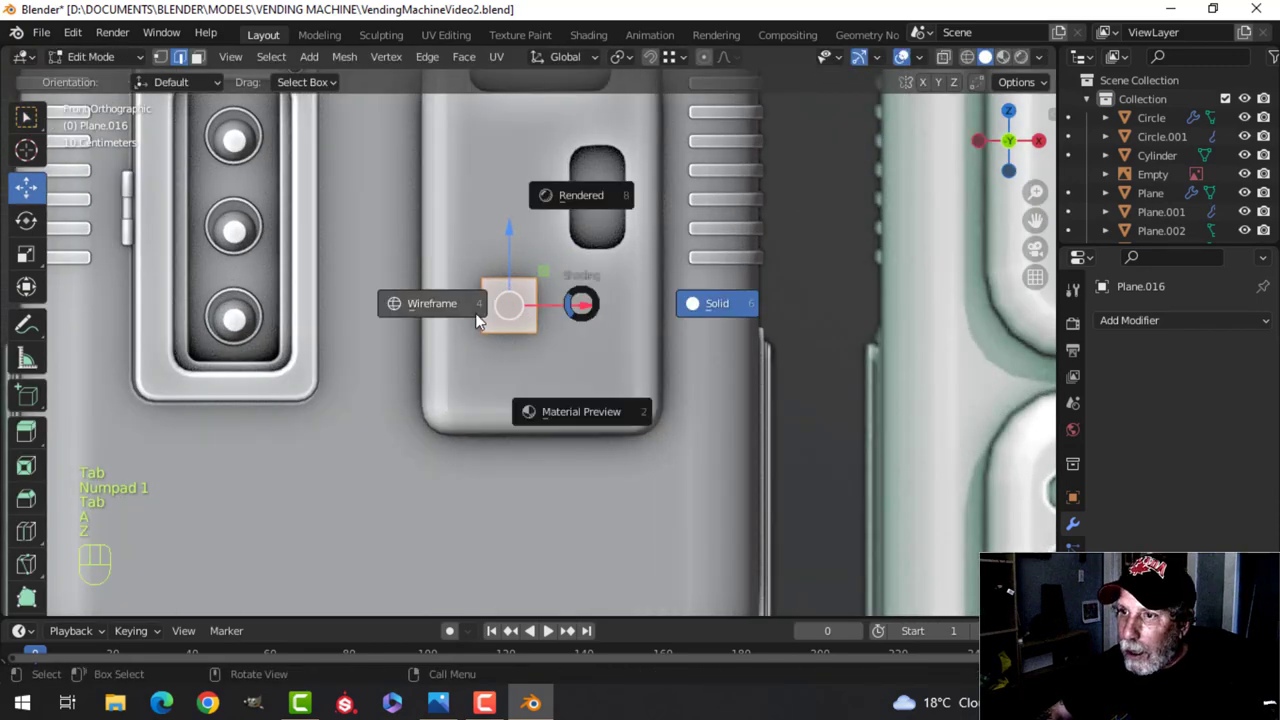
{"action": "left_click", "coordinate": [471, 311]}
{"action": "middle_click_drag", "start_coordinate": [559, 281], "coordinate": [524, 351], "text": "shift"}
{"action": "key", "text": "shift+d"}
{"action": "right_click", "coordinate": [510, 330]}
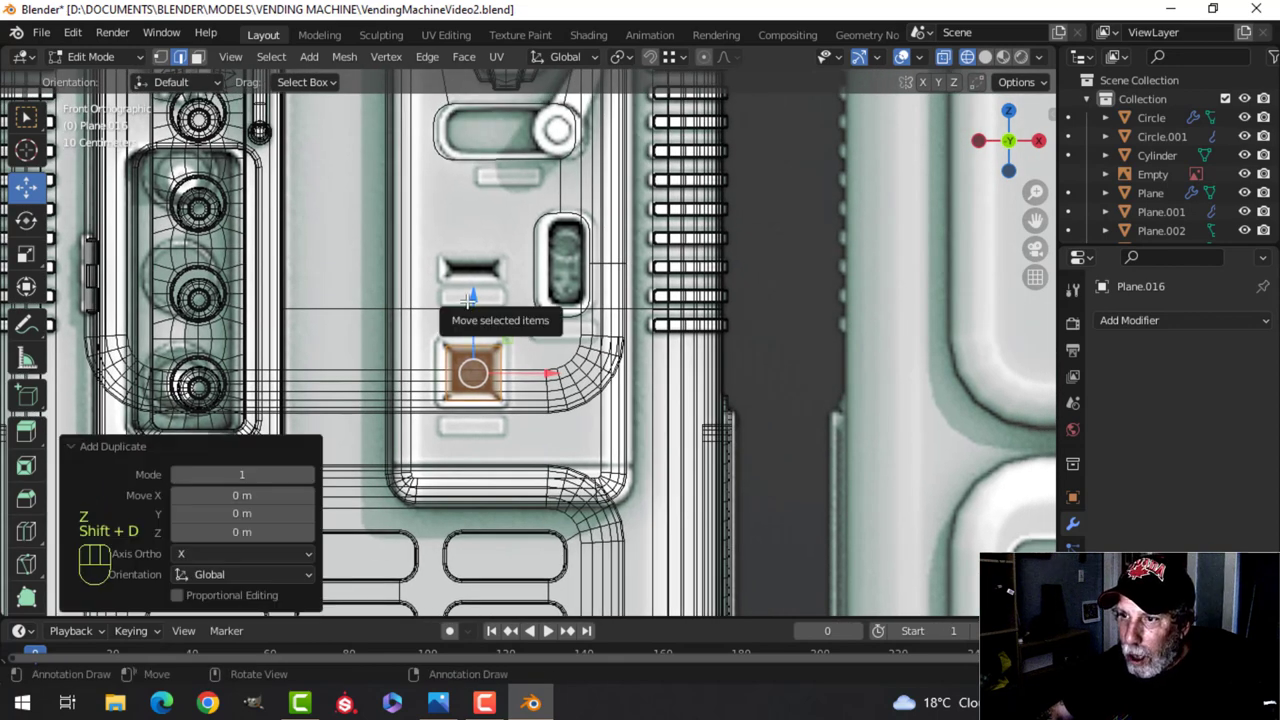
{"action": "left_click_drag", "start_coordinate": [473, 296], "coordinate": [463, 217]}
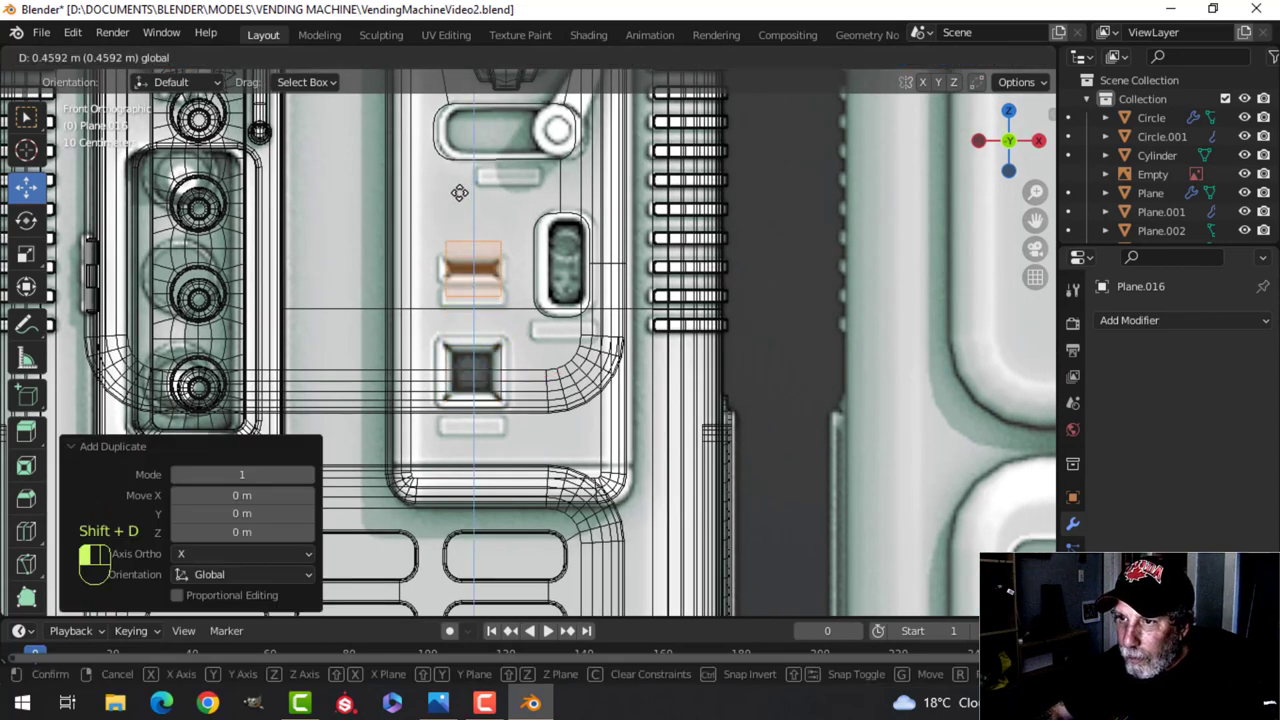
{"action": "left_click_drag", "start_coordinate": [453, 195], "coordinate": [453, 195]}
{"action": "scroll", "coordinate": [557, 277], "scroll_direction": "up", "scroll_amount": 2}
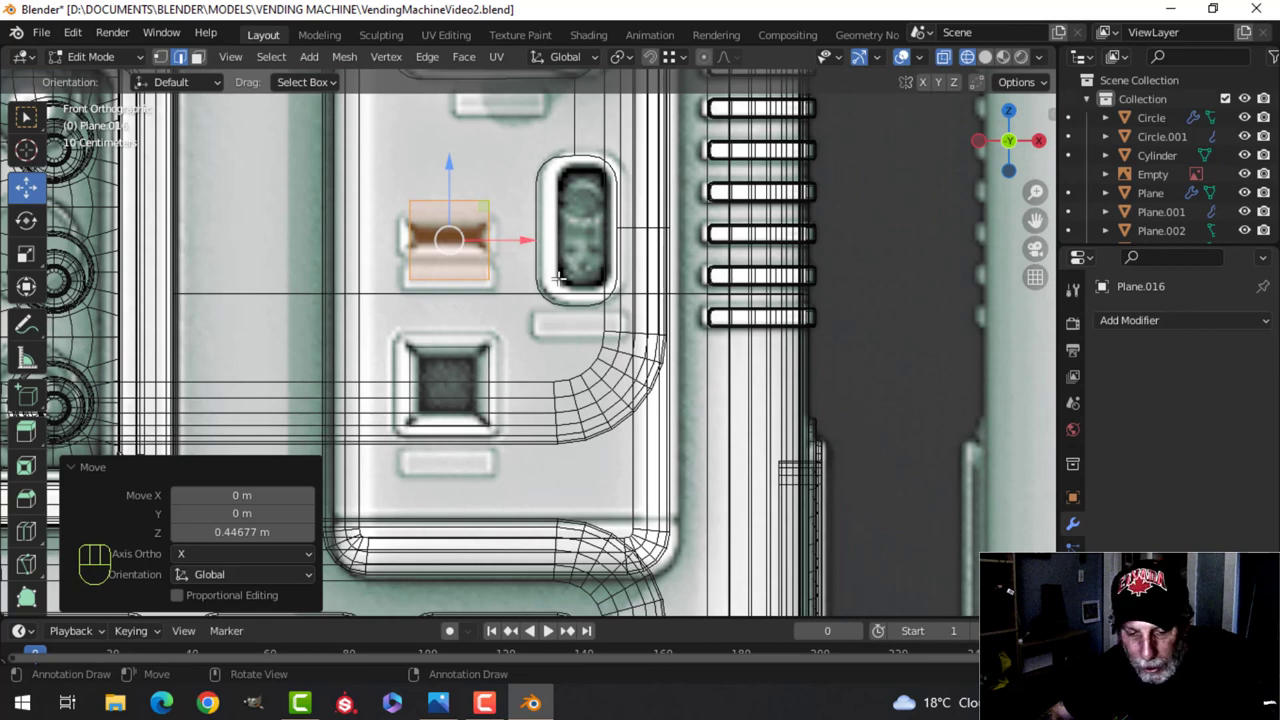
Fit the copied block to the reference's narrow slot by scaling X to 1.1 and Z to 0.405 and moving it about 0.011 m up
{"action": "key", "text": "s"}
{"action": "key", "text": "x"}
{"action": "left_click", "coordinate": [575, 280]}
{"action": "key", "text": "s"}
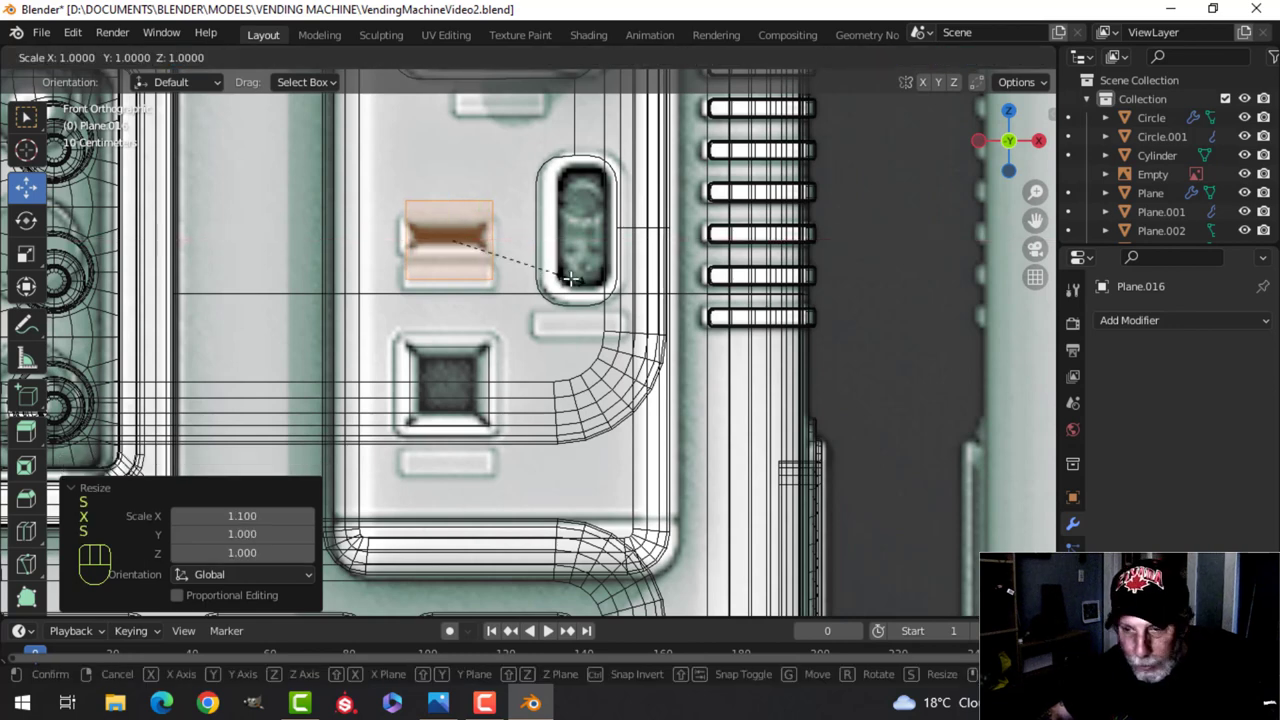
{"action": "key", "text": "z"}
{"action": "left_click", "coordinate": [499, 260]}
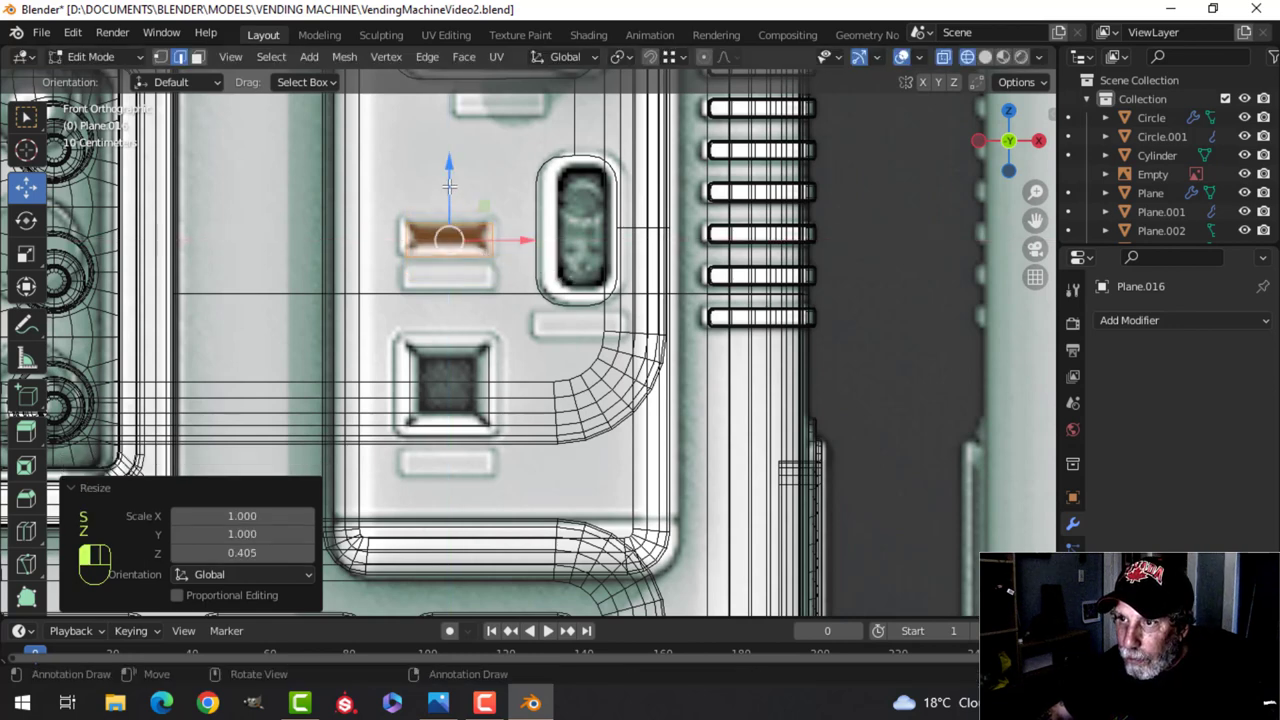
{"action": "left_click_drag", "start_coordinate": [449, 185], "coordinate": [449, 182]}
{"action": "key", "text": "z"}
{"action": "left_click", "coordinate": [609, 202]}
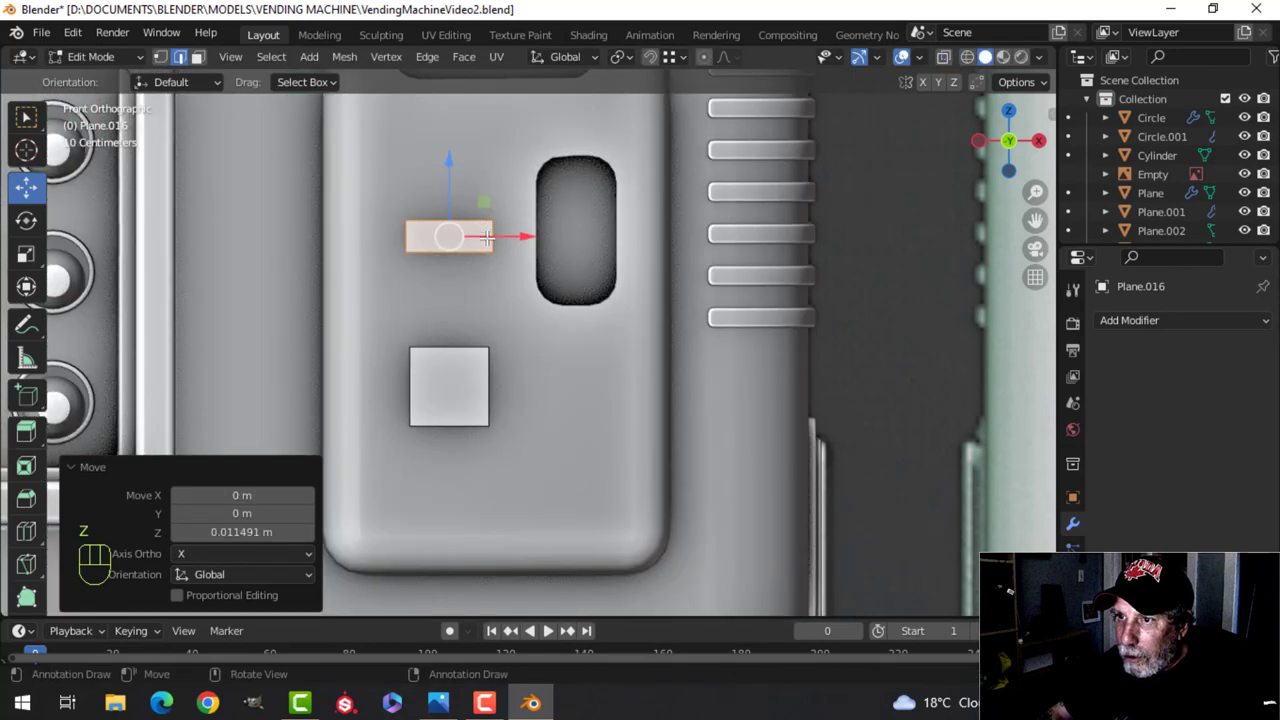
Cut both blocks out of the coin panel with a Boolean modifier set to Difference and apply it
{"action": "middle_click_drag", "start_coordinate": [488, 268], "coordinate": [563, 320]}
{"action": "scroll", "coordinate": [563, 320], "scroll_direction": "down", "scroll_amount": 1}
{"action": "middle_click_drag", "start_coordinate": [426, 307], "coordinate": [572, 314], "text": "shift"}
{"action": "key", "text": "Tab"}
{"action": "key", "text": "alt+a"}
{"action": "left_click", "coordinate": [572, 320]}
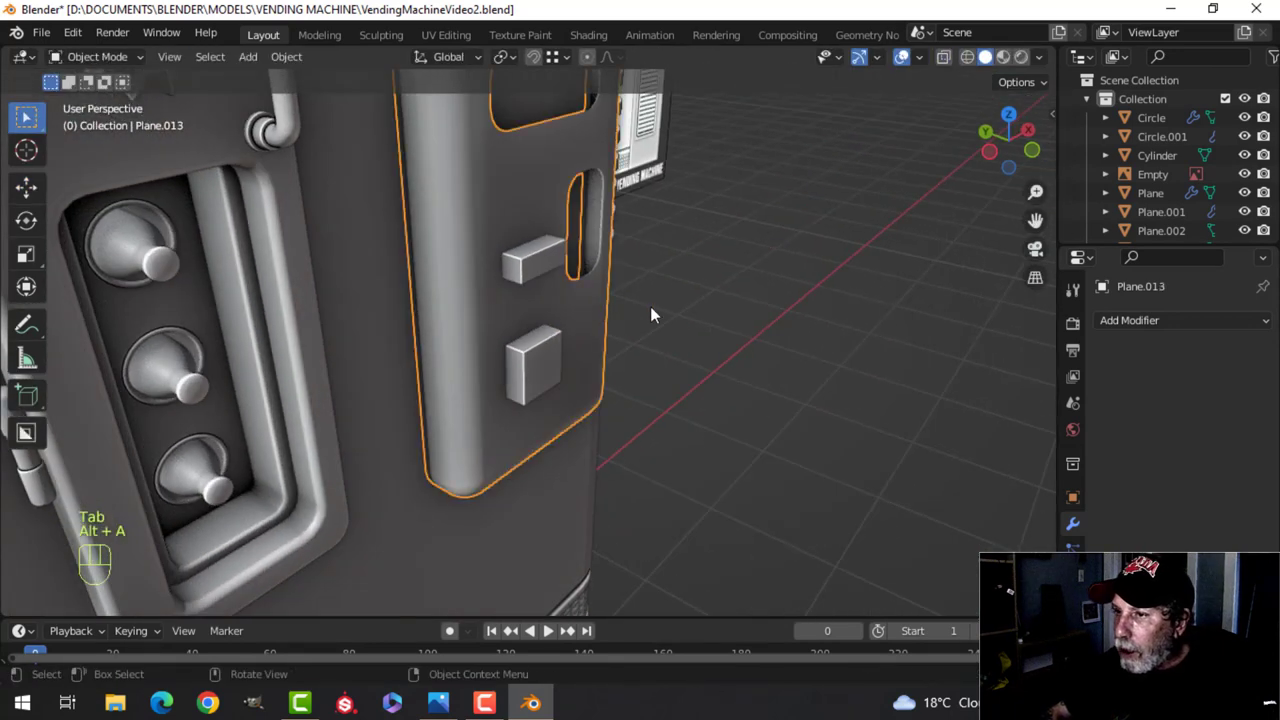
{"action": "left_click", "coordinate": [1127, 320]}
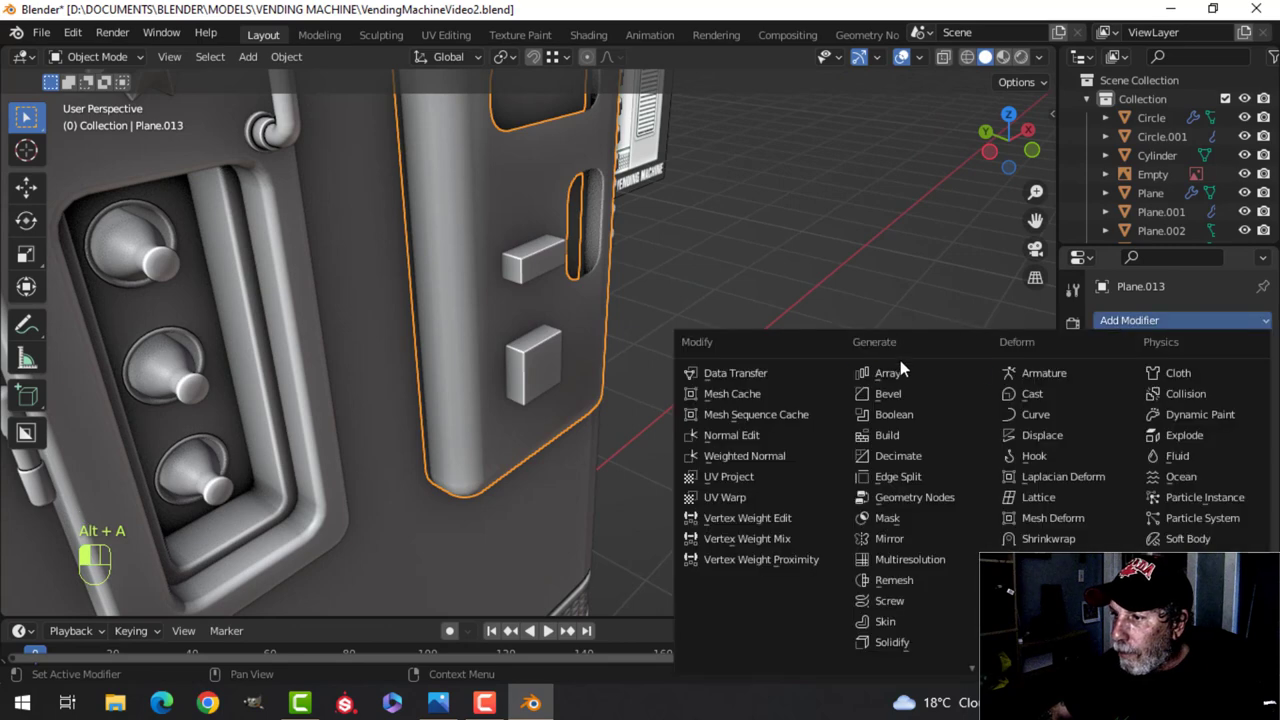
{"action": "left_click", "coordinate": [895, 417]}
{"action": "left_click", "coordinate": [1236, 428]}
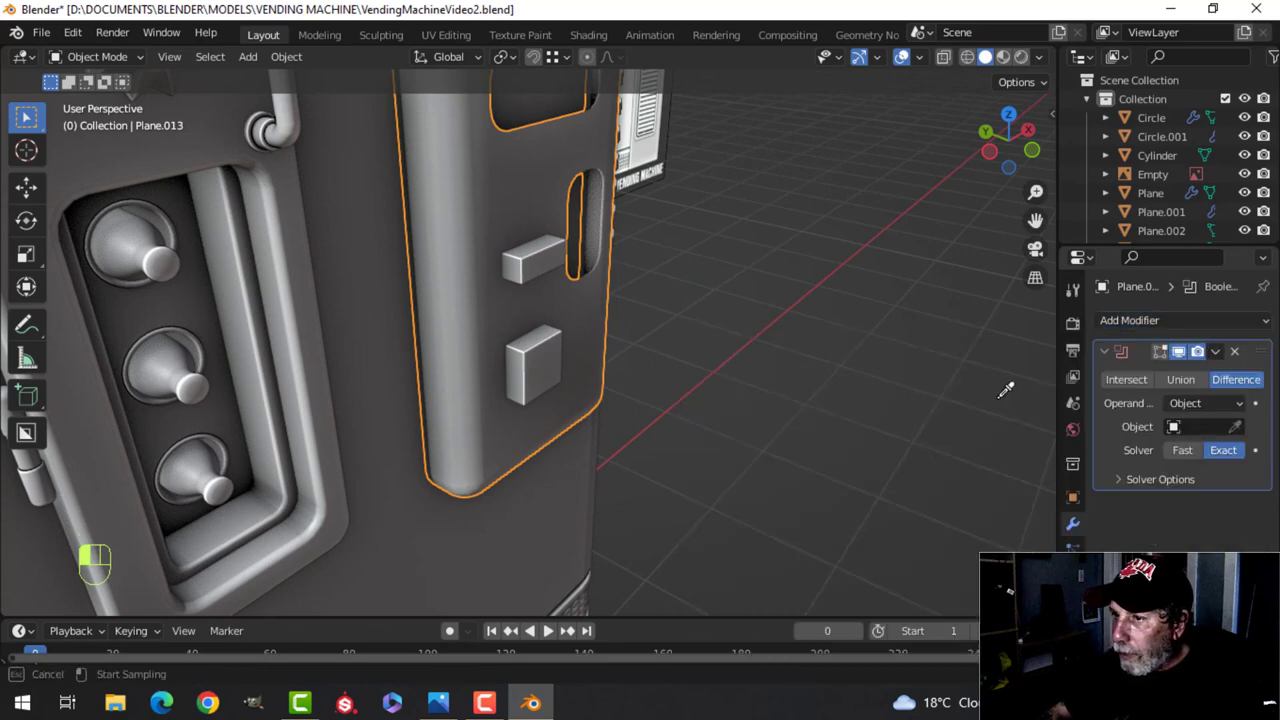
{"action": "left_click", "coordinate": [561, 338]}
{"action": "left_click", "coordinate": [1216, 352]}
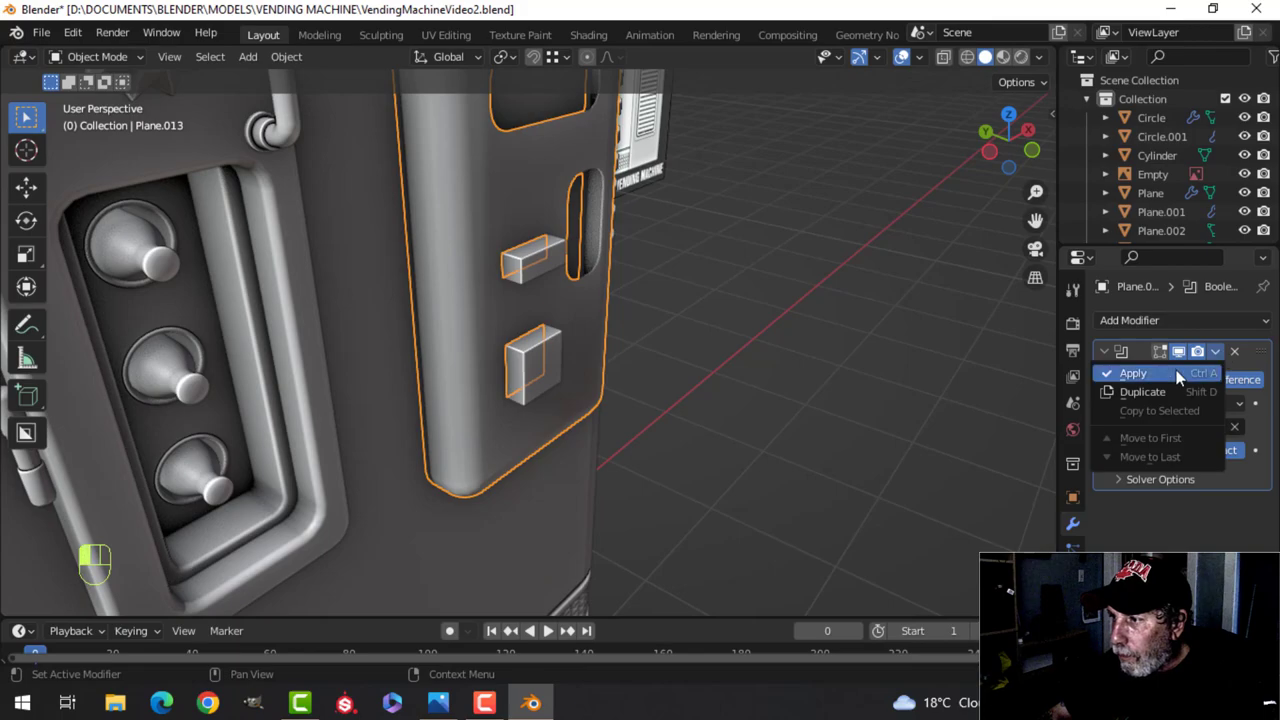
{"action": "left_click", "coordinate": [1178, 374]}
Hide the cutter blocks to expose the square and narrow openings in the coin panel
{"action": "left_click", "coordinate": [550, 262]}
{"action": "key", "text": "h"}
{"action": "middle_click_drag", "start_coordinate": [650, 268], "coordinate": [530, 290]}
{"action": "scroll", "coordinate": [519, 230], "scroll_direction": "down", "scroll_amount": 3}
{"action": "middle_click_drag", "start_coordinate": [530, 290], "coordinate": [480, 389]}
{"action": "scroll", "coordinate": [555, 324], "scroll_direction": "up", "scroll_amount": 3}
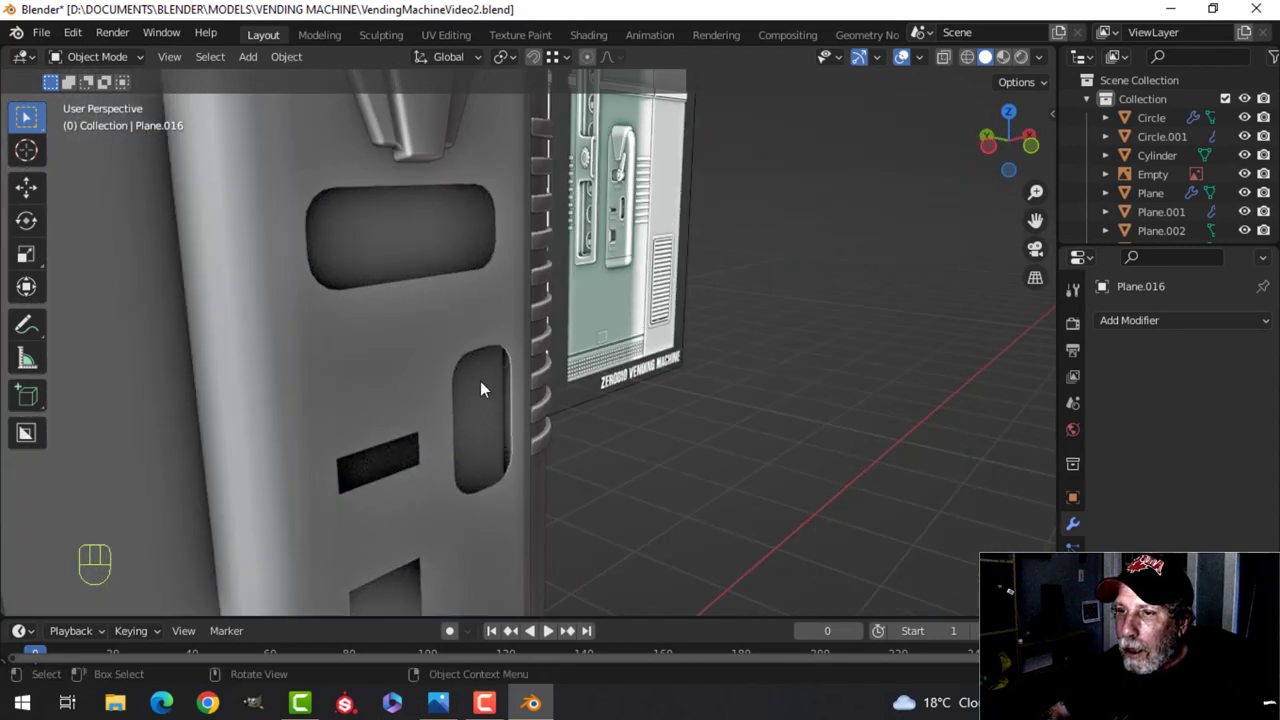
Open the coin panel's mesh in Edit Mode and select the edge loop of the wide rounded slot
{"action": "scroll", "coordinate": [480, 389], "scroll_direction": "up", "scroll_amount": 3}
{"action": "left_click", "coordinate": [407, 355]}
{"action": "key", "text": "Tab"}
{"action": "key", "text": "alt+a"}
{"action": "middle_click_drag", "start_coordinate": [419, 370], "coordinate": [435, 383]}
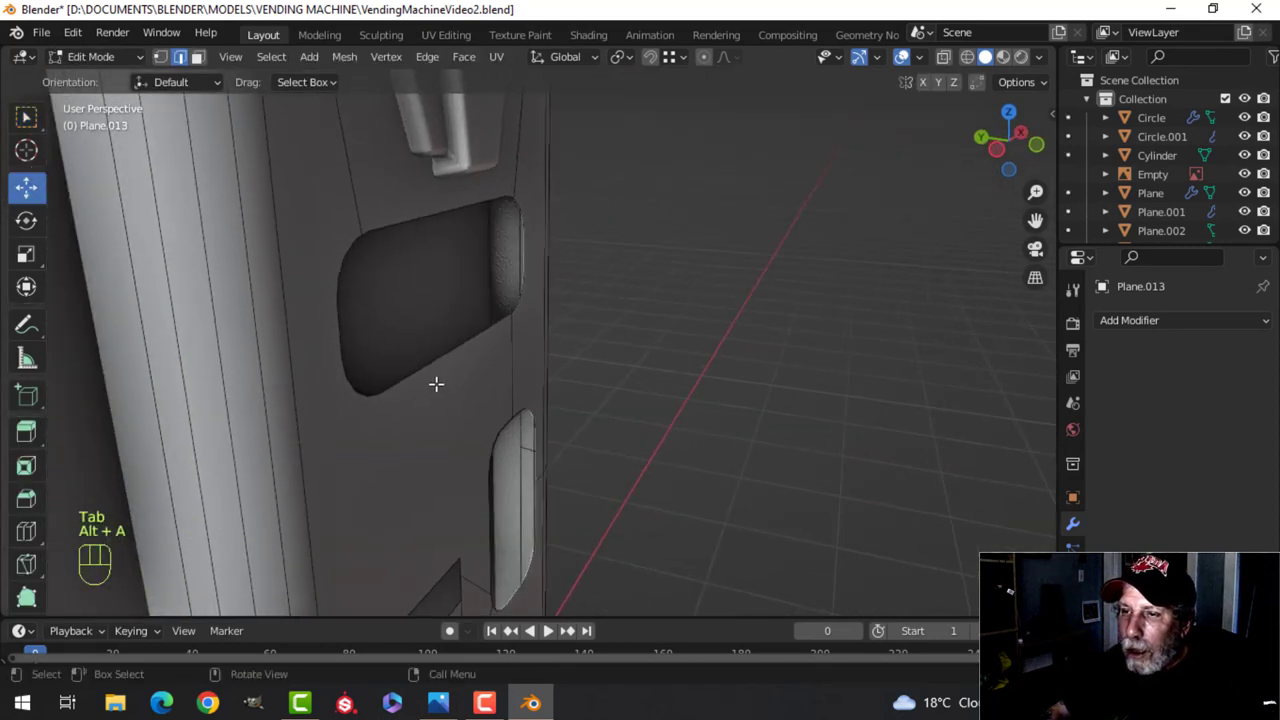
{"action": "middle_click_drag", "start_coordinate": [427, 279], "coordinate": [469, 342], "text": "shift"}
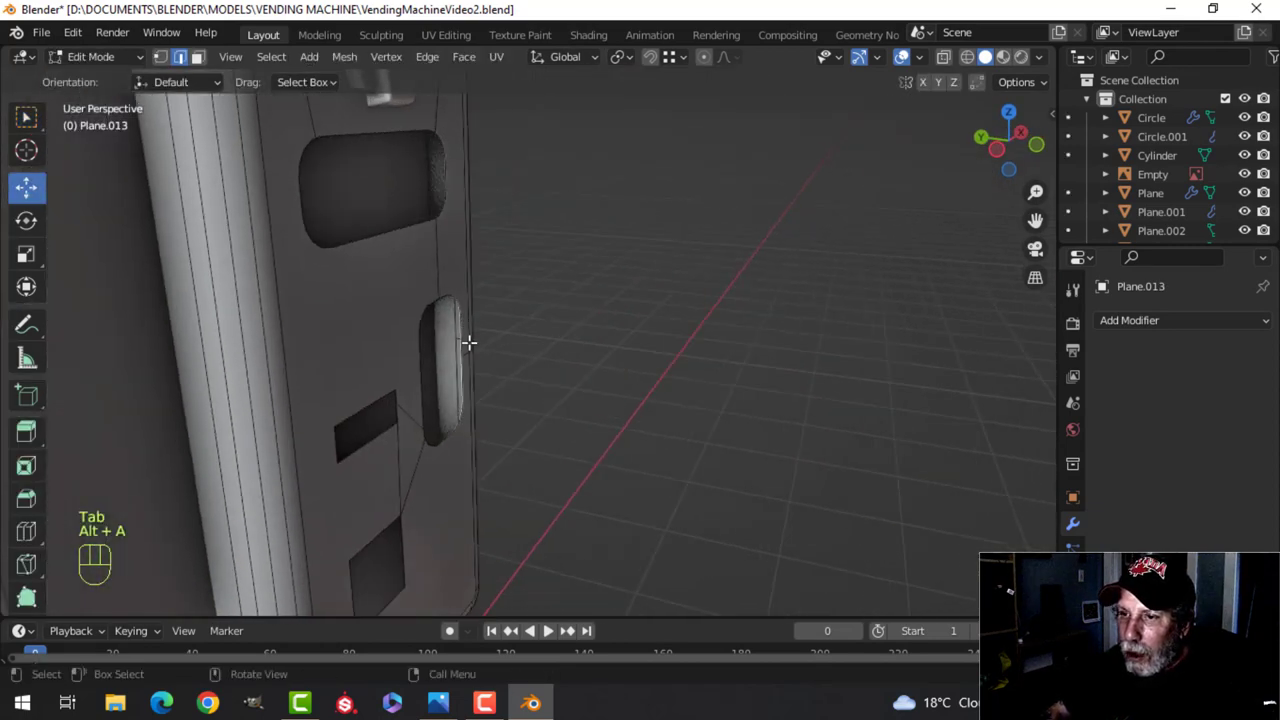
{"action": "middle_click_drag", "start_coordinate": [405, 299], "coordinate": [441, 376], "text": "shift"}
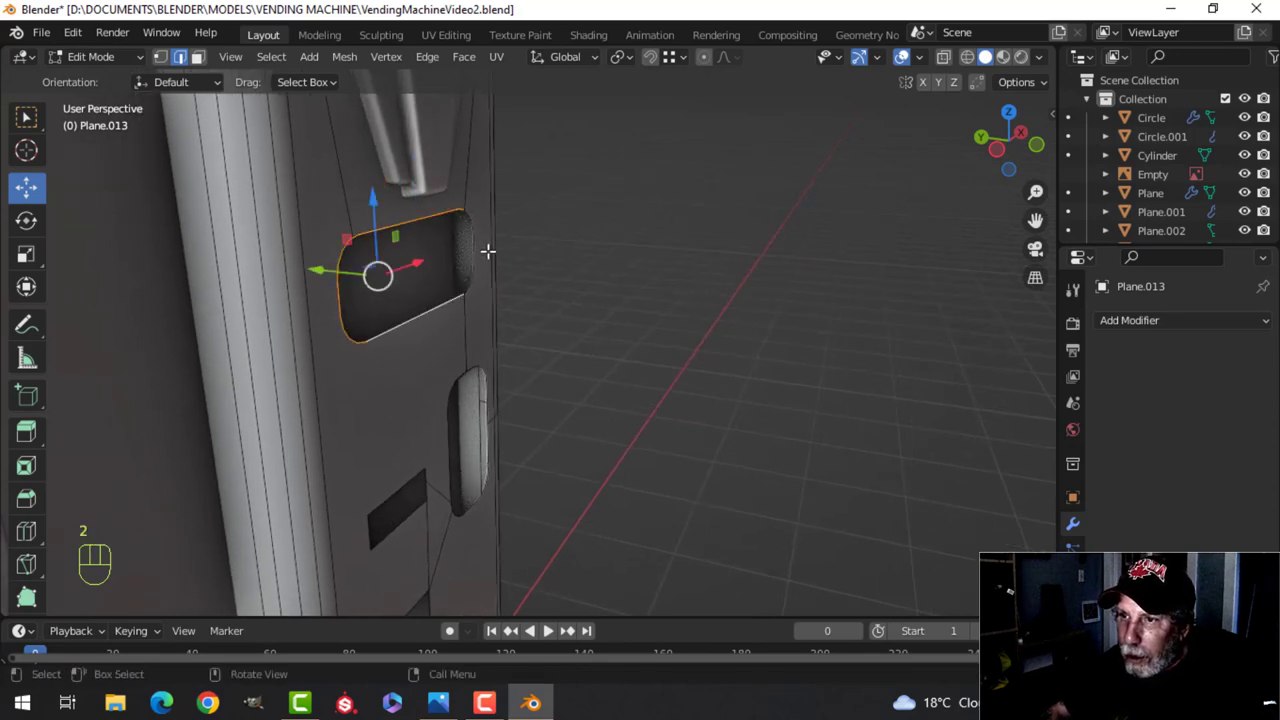
Examine the edges connecting the four openings on the coin panel's front face and clear the selection
{"action": "middle_click_drag", "start_coordinate": [560, 407], "coordinate": [400, 300]}
{"action": "scroll", "coordinate": [503, 391], "scroll_direction": "up", "scroll_amount": 1}
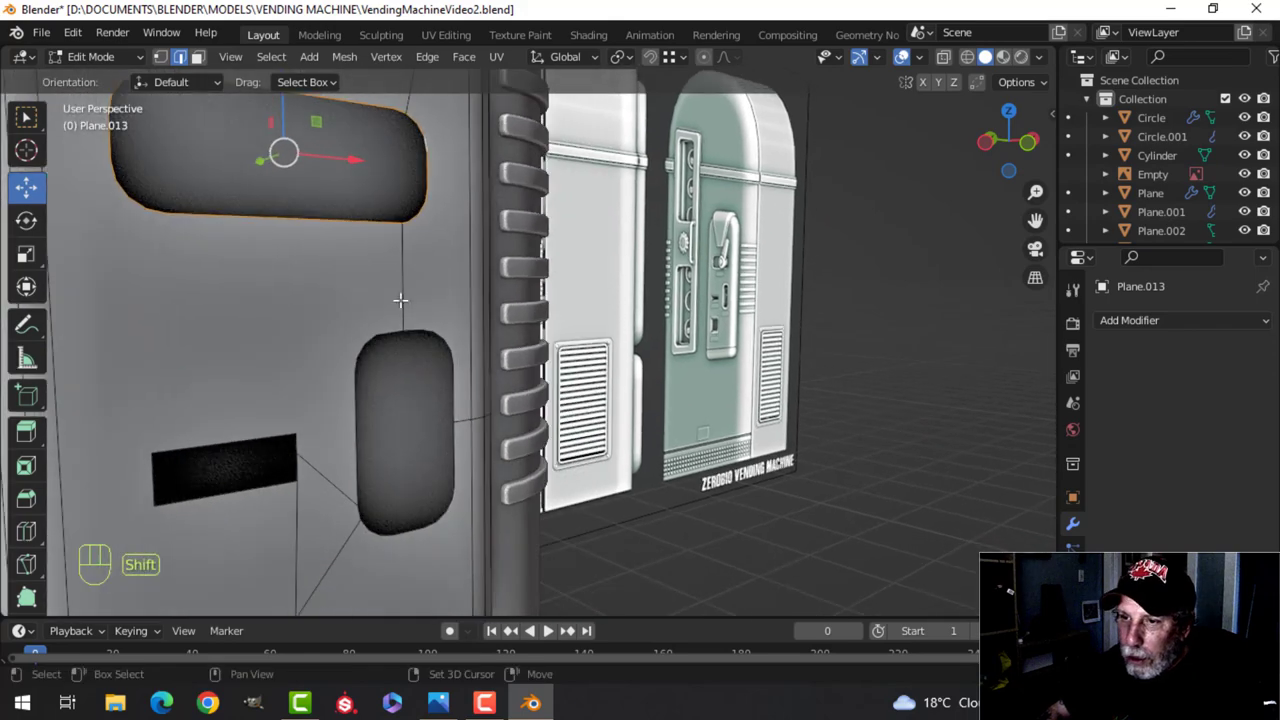
{"action": "middle_click_drag", "start_coordinate": [366, 375], "coordinate": [390, 266]}
{"action": "scroll", "coordinate": [503, 297], "scroll_direction": "up", "scroll_amount": 2}
{"action": "middle_click_drag", "start_coordinate": [608, 289], "coordinate": [540, 220], "text": "shift"}
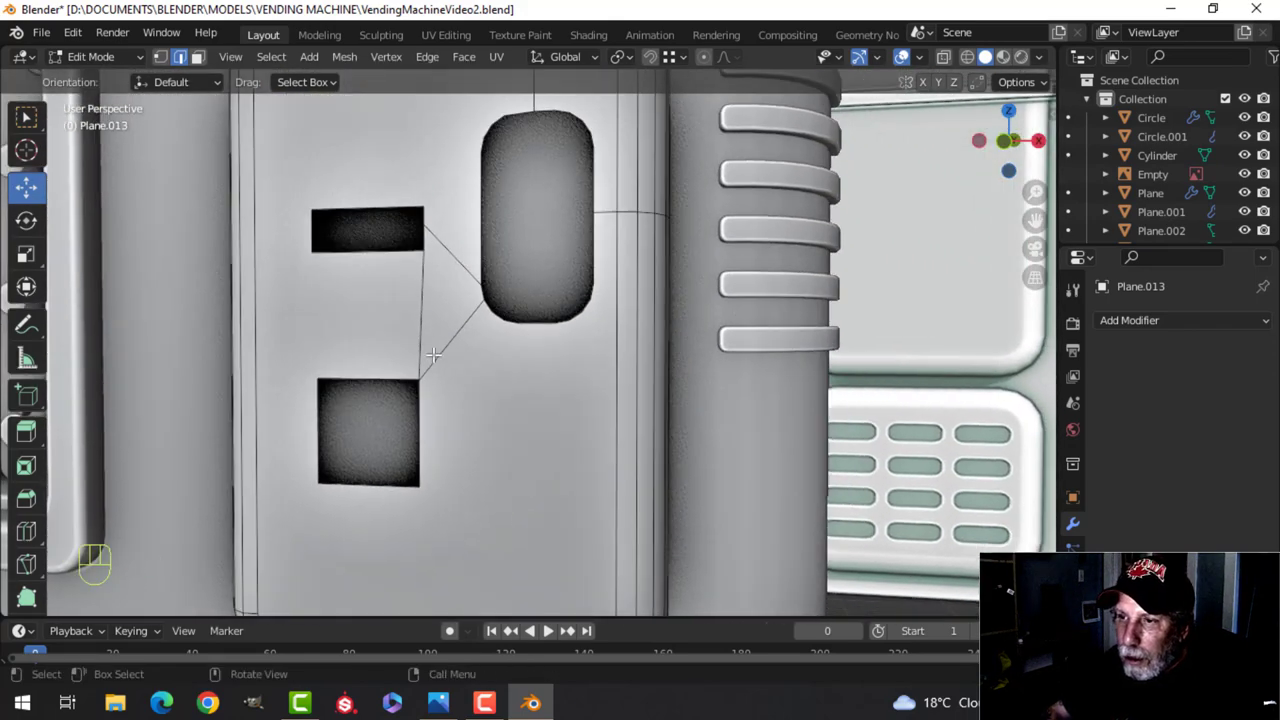
{"action": "scroll", "coordinate": [490, 298], "scroll_direction": "down", "scroll_amount": 2}
{"action": "middle_click_drag", "start_coordinate": [489, 298], "coordinate": [518, 241]}
{"action": "key", "text": "KP_1"}
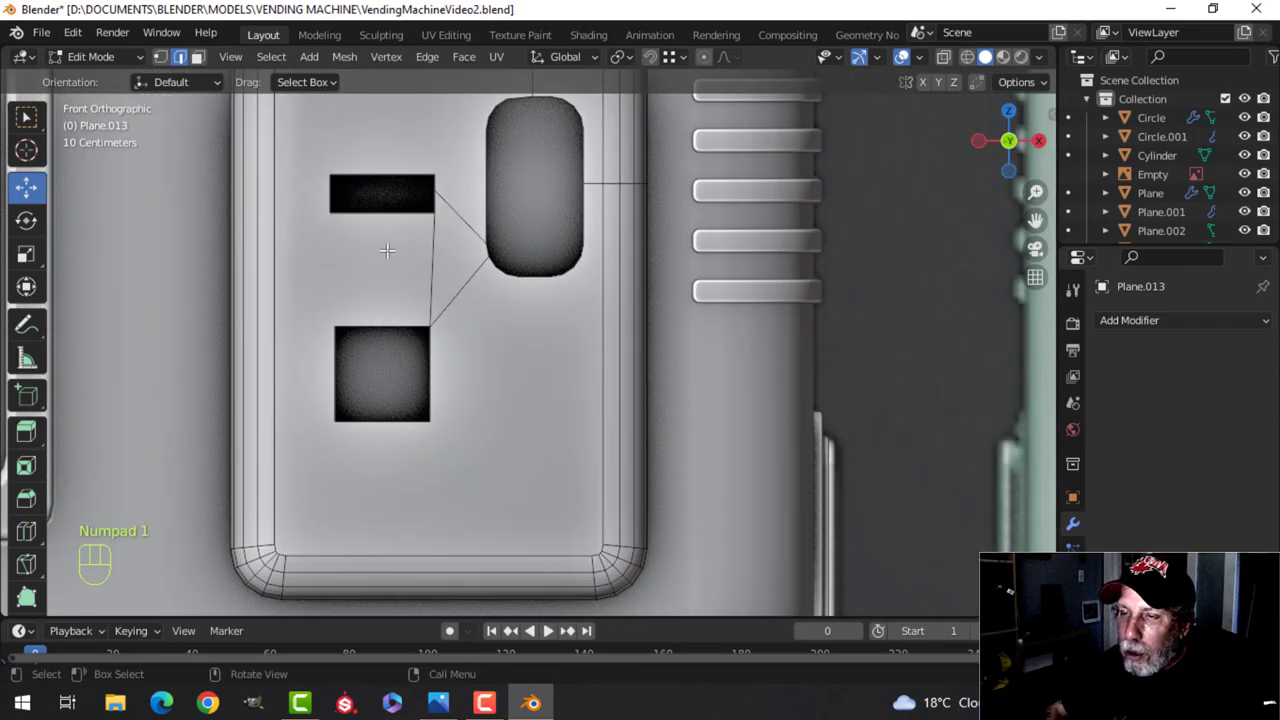
{"action": "middle_click_drag", "start_coordinate": [387, 250], "coordinate": [506, 337], "text": "shift"}
{"action": "scroll", "coordinate": [643, 228], "scroll_direction": "down", "scroll_amount": 2}
{"action": "middle_click_drag", "start_coordinate": [638, 328], "coordinate": [646, 371], "text": "shift"}
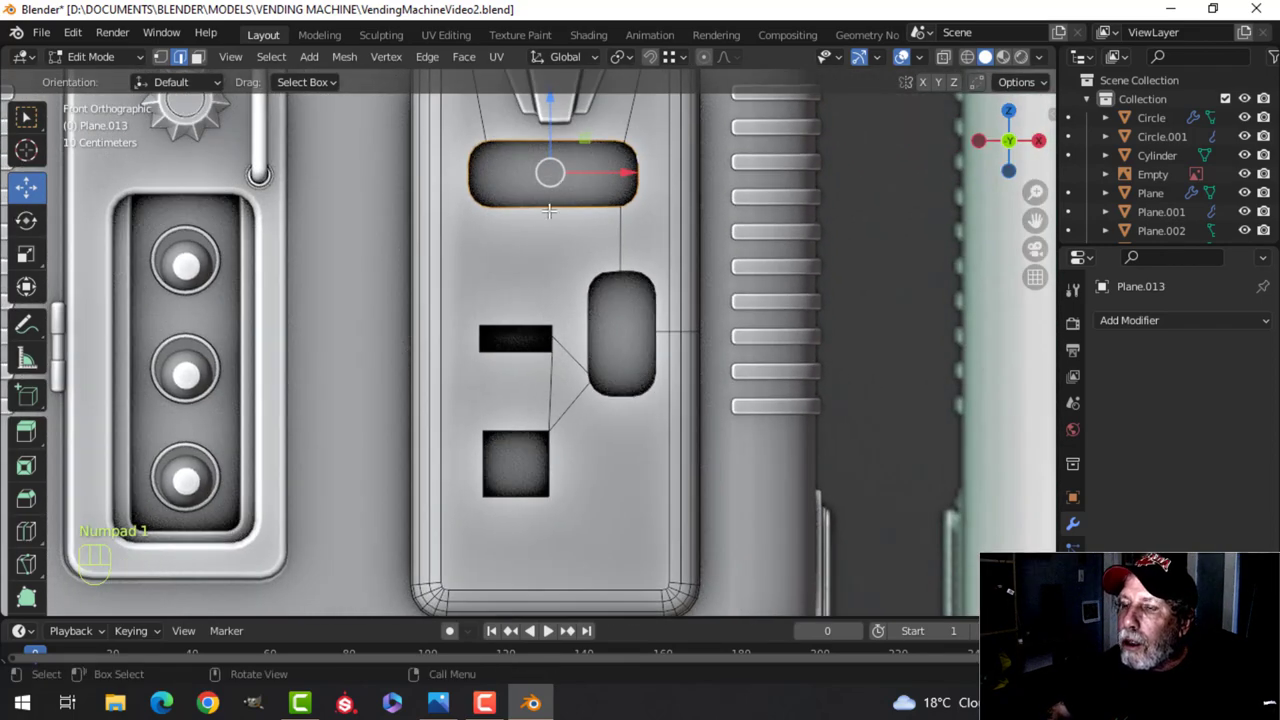
{"action": "scroll", "coordinate": [565, 231], "scroll_direction": "down", "scroll_amount": 2}
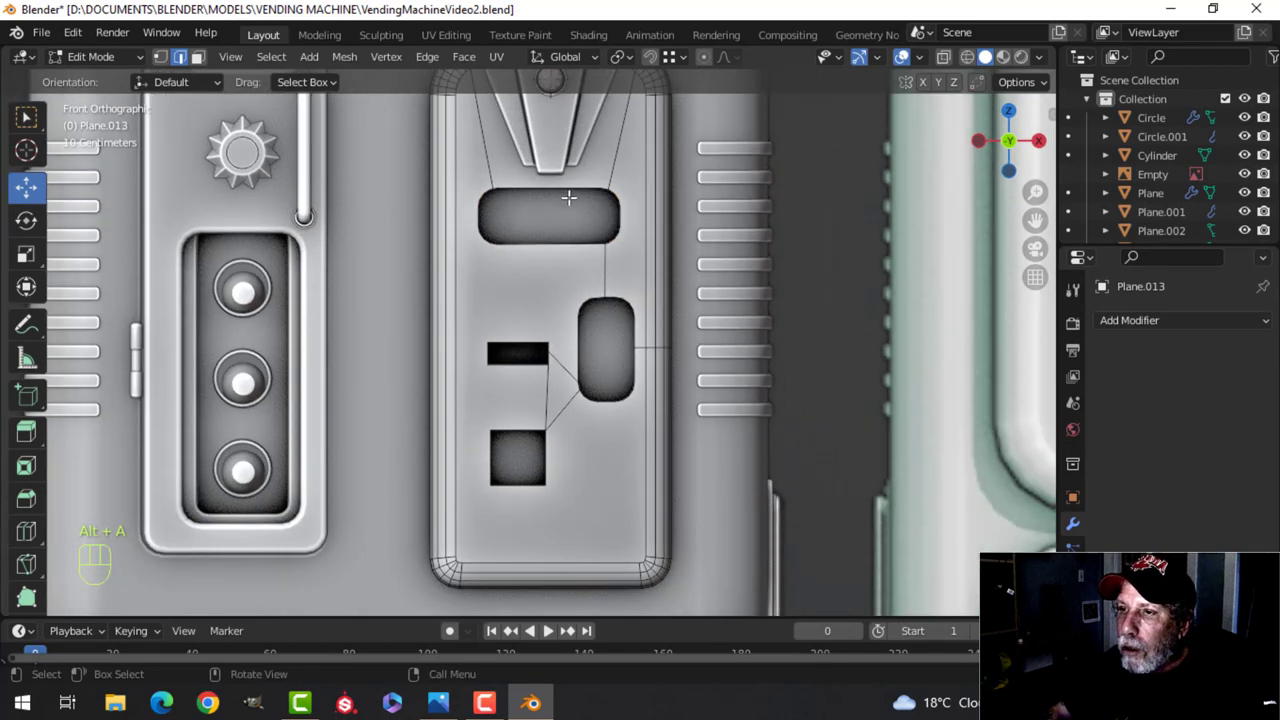
Knife a horizontal cut from the narrow slot to the panel's left side and dissolve the diagonal edge between slot and vertical window
{"action": "scroll", "coordinate": [540, 270], "scroll_direction": "up", "scroll_amount": 4}
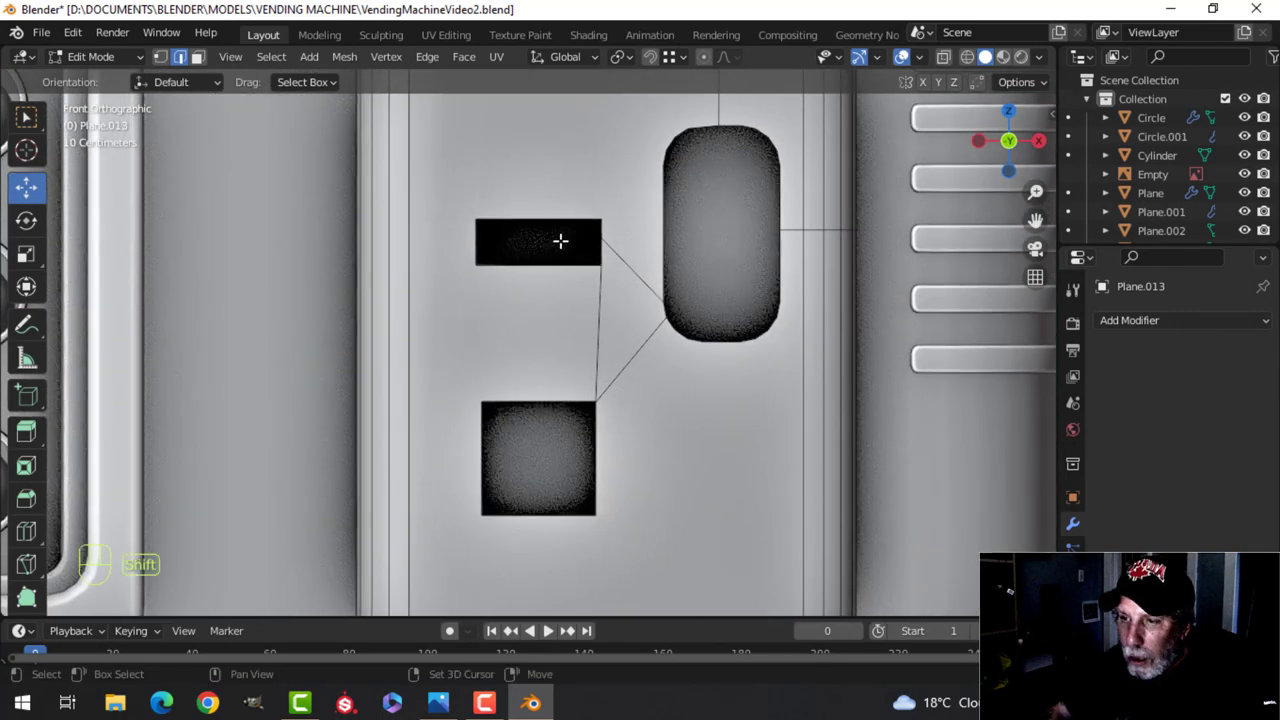
{"action": "key", "text": "k"}
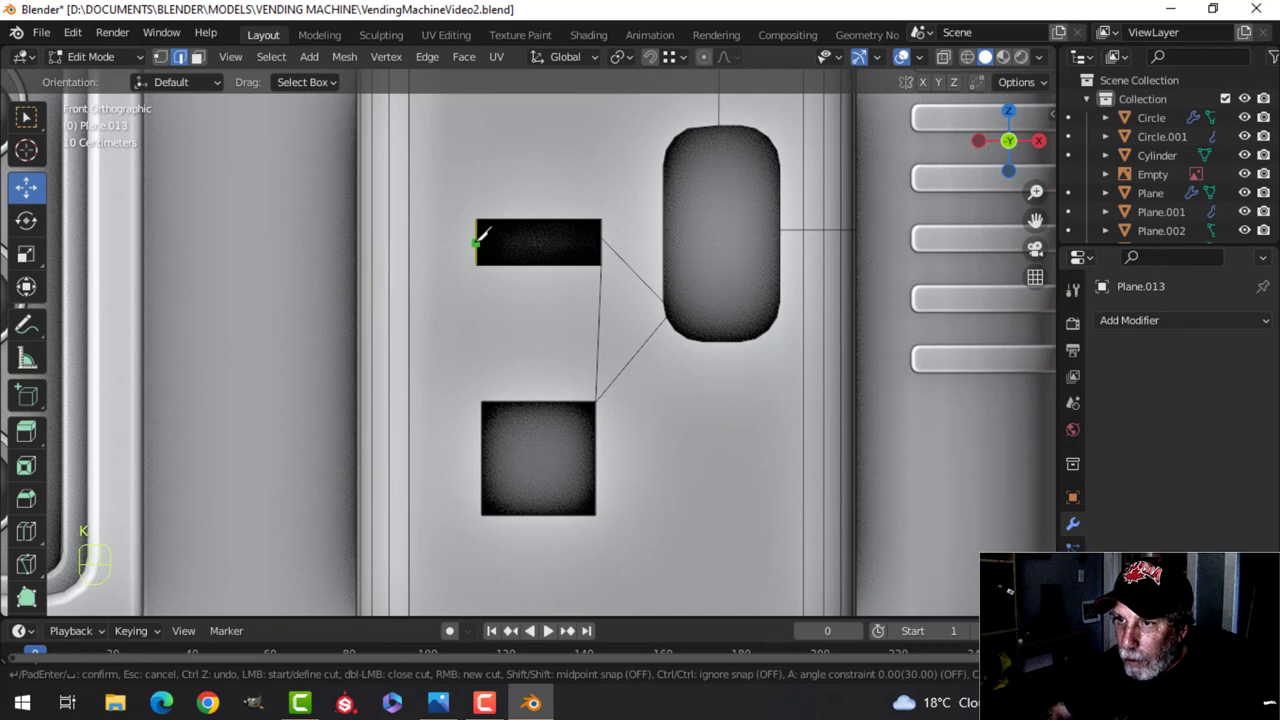
{"action": "key", "text": "a"}
{"action": "left_click", "coordinate": [357, 248]}
{"action": "key", "text": "Return"}
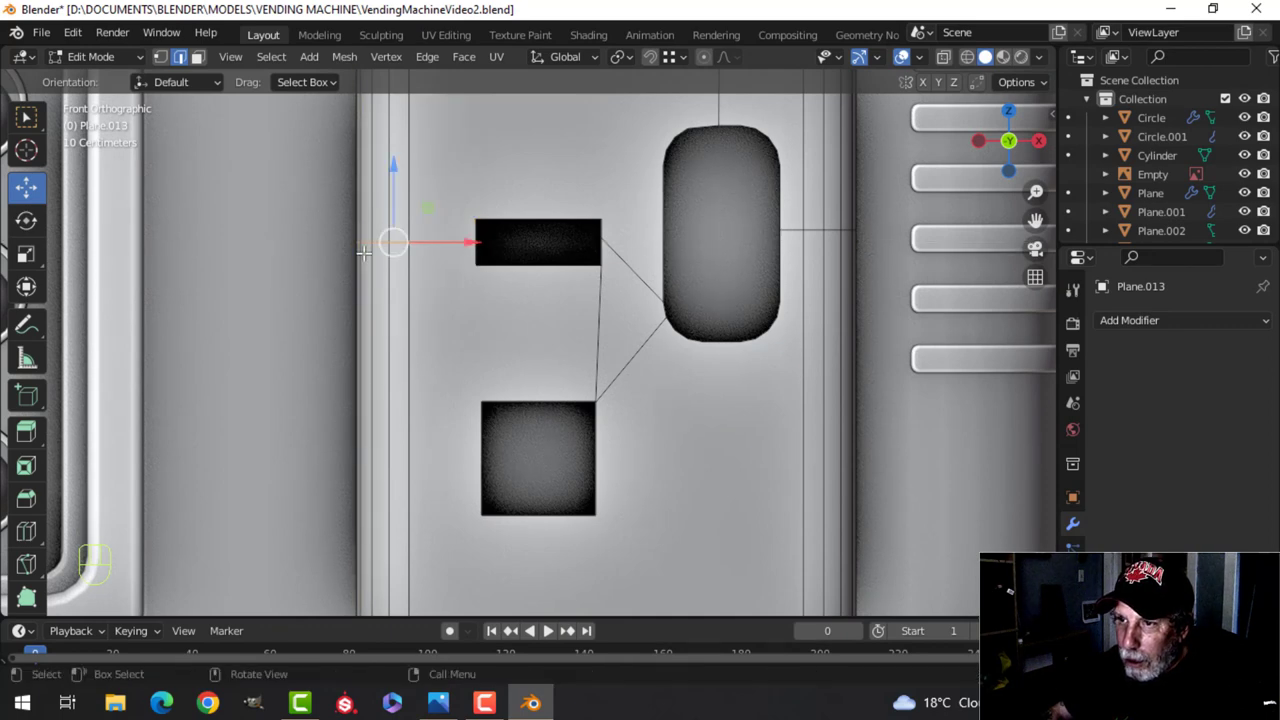
{"action": "key", "text": "x"}
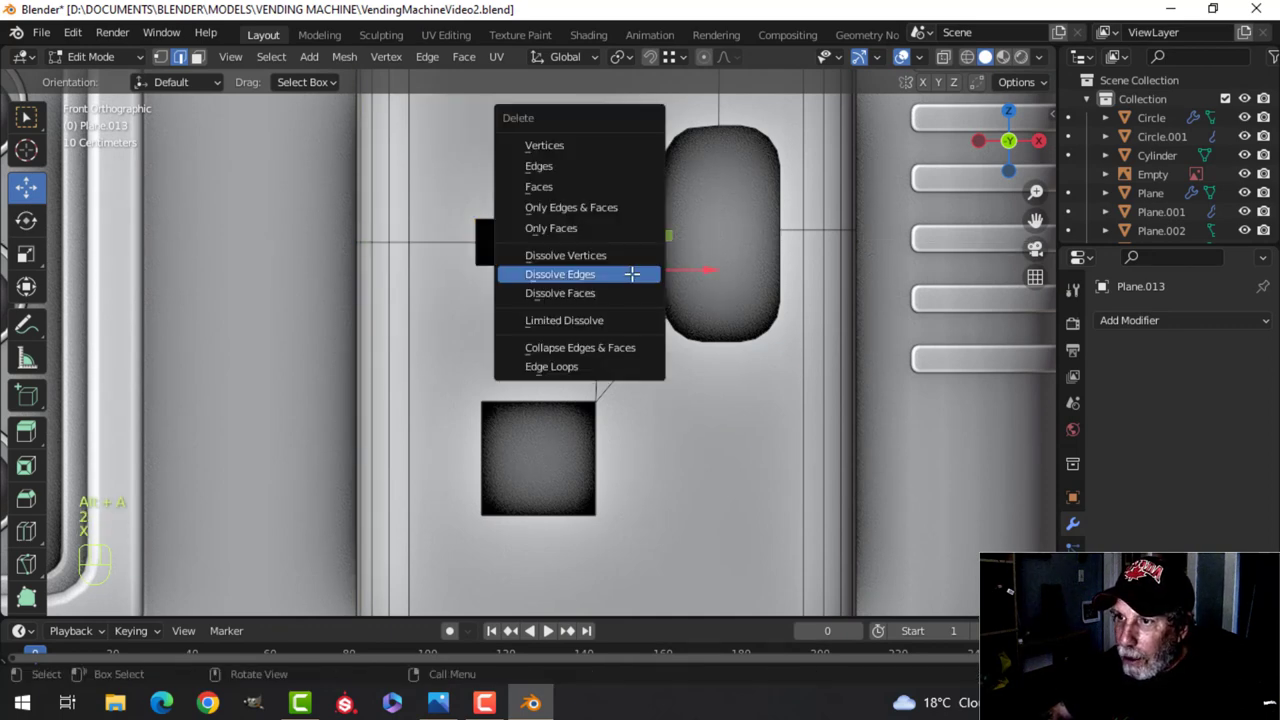
{"action": "left_click", "coordinate": [620, 272]}
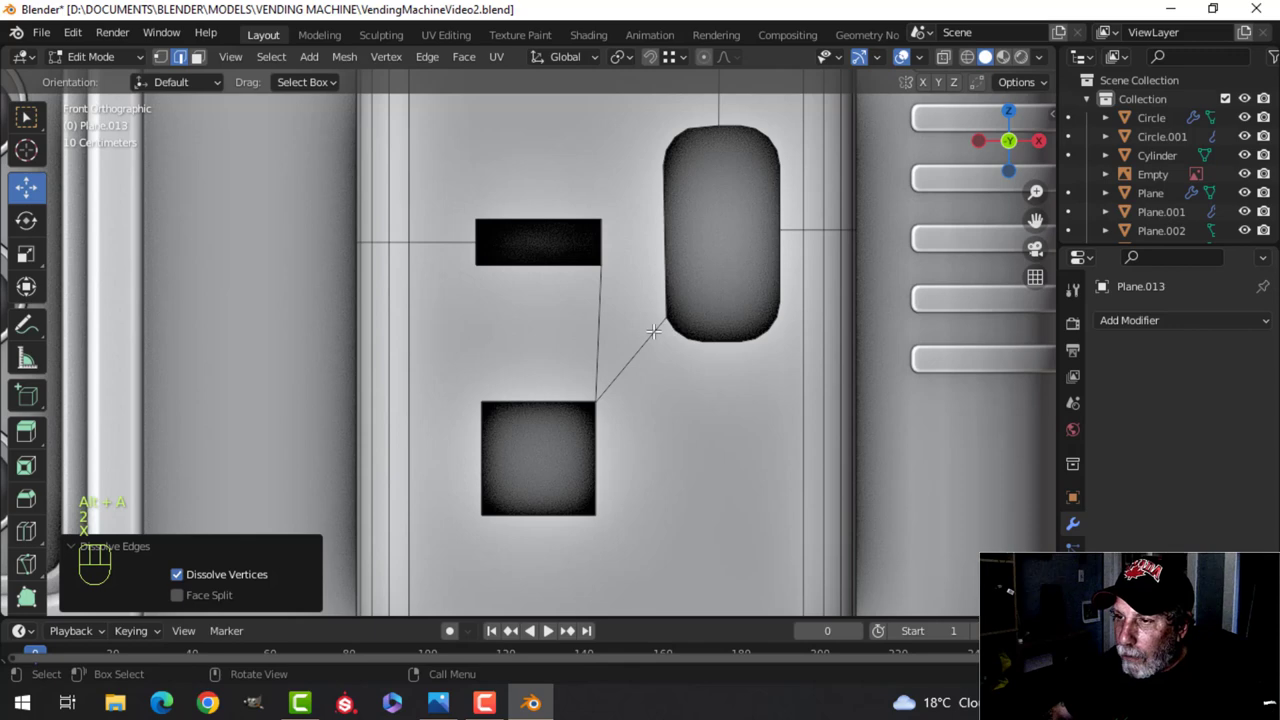
Knife a horizontal cut from the square opening's left edge to the coin panel's left side
{"action": "scroll", "coordinate": [560, 320], "scroll_direction": "down", "scroll_amount": 2}
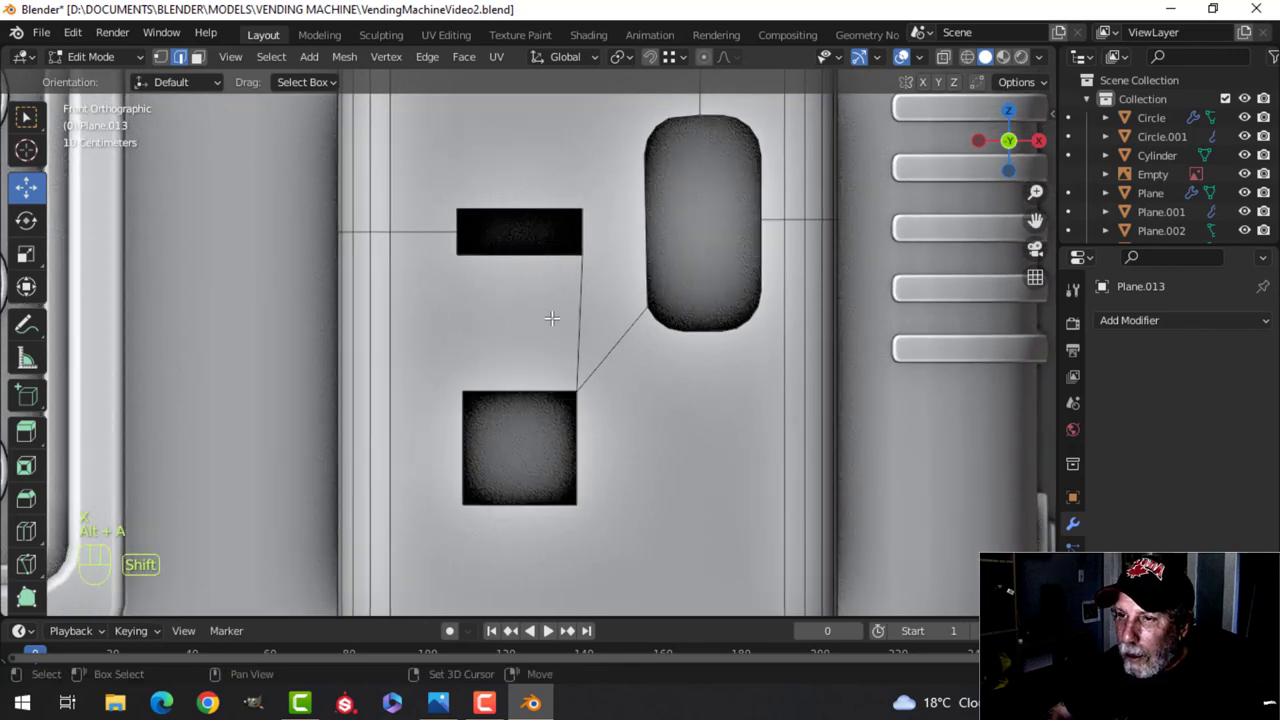
{"action": "key", "text": "k"}
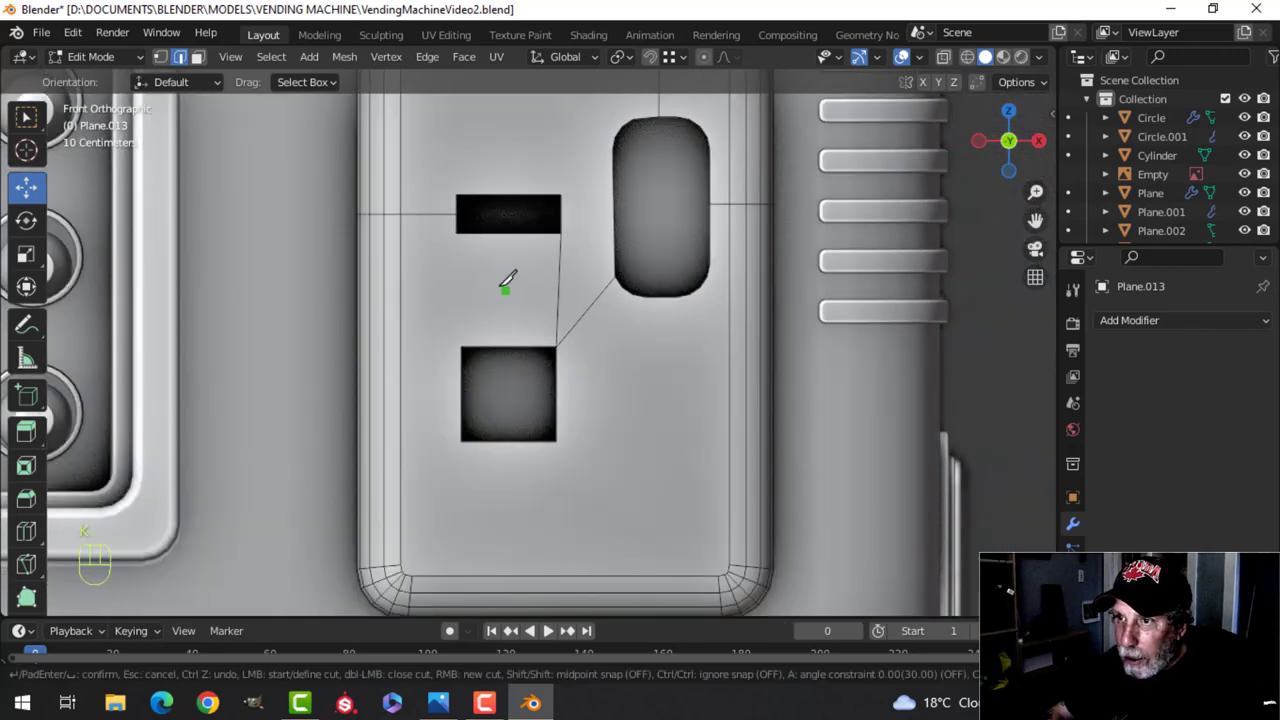
{"action": "left_click", "coordinate": [461, 392]}
{"action": "key", "text": "a"}
{"action": "left_click", "coordinate": [388, 392]}
{"action": "key", "text": "Return"}
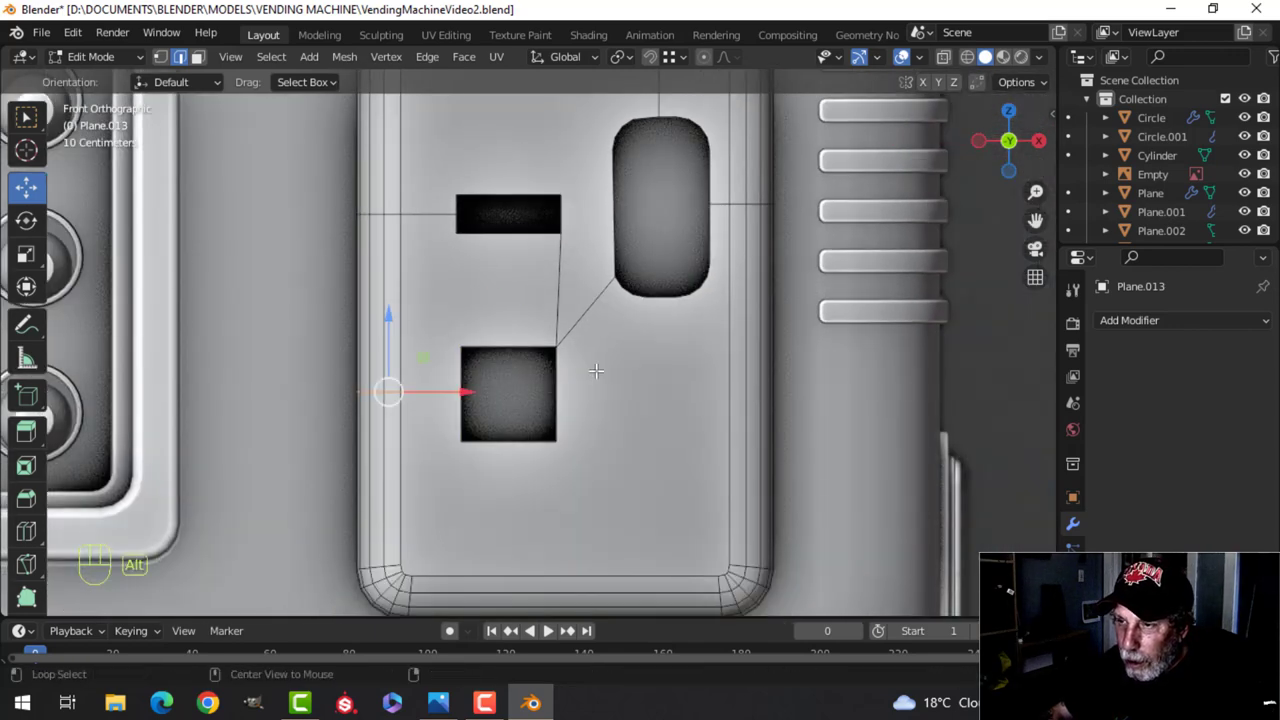
Try to dissolve the edges linking the square opening to the narrow slot and vertical window, and undo the attempt
{"action": "left_click", "coordinate": [554, 274]}
{"action": "key", "text": "x"}
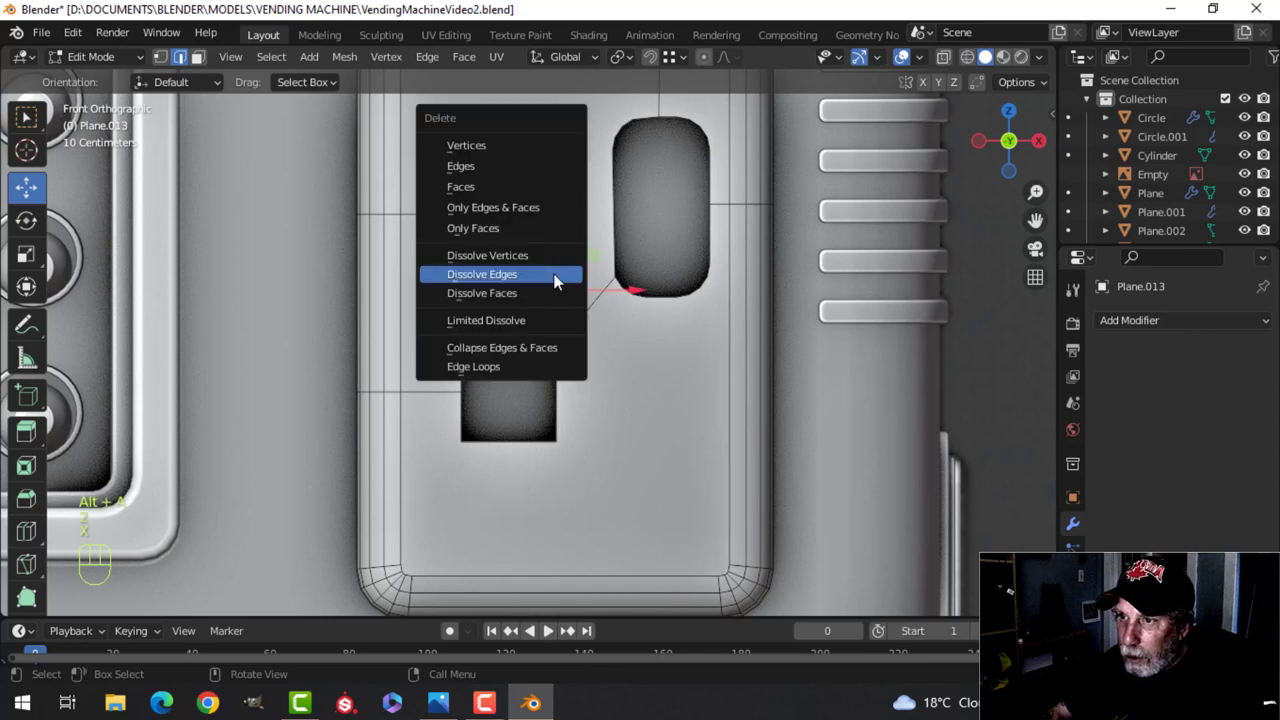
{"action": "left_click", "coordinate": [554, 275]}
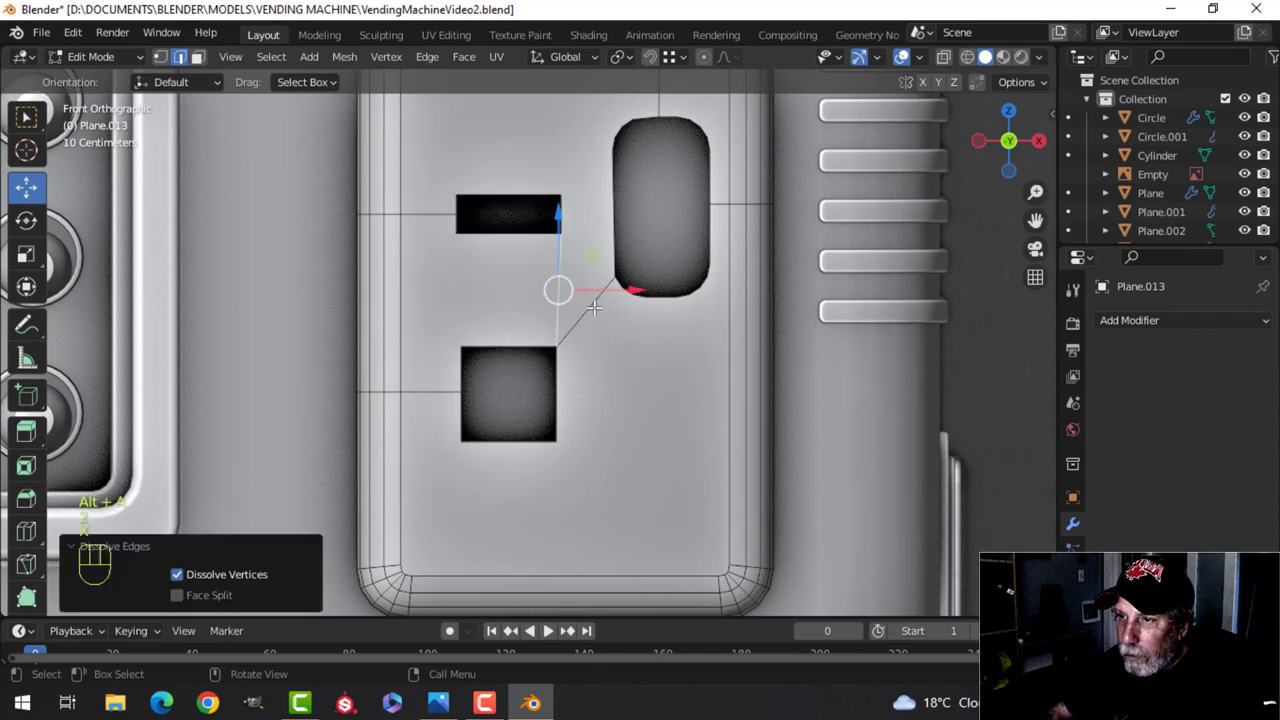
{"action": "key", "text": "x"}
{"action": "left_click", "coordinate": [595, 304]}
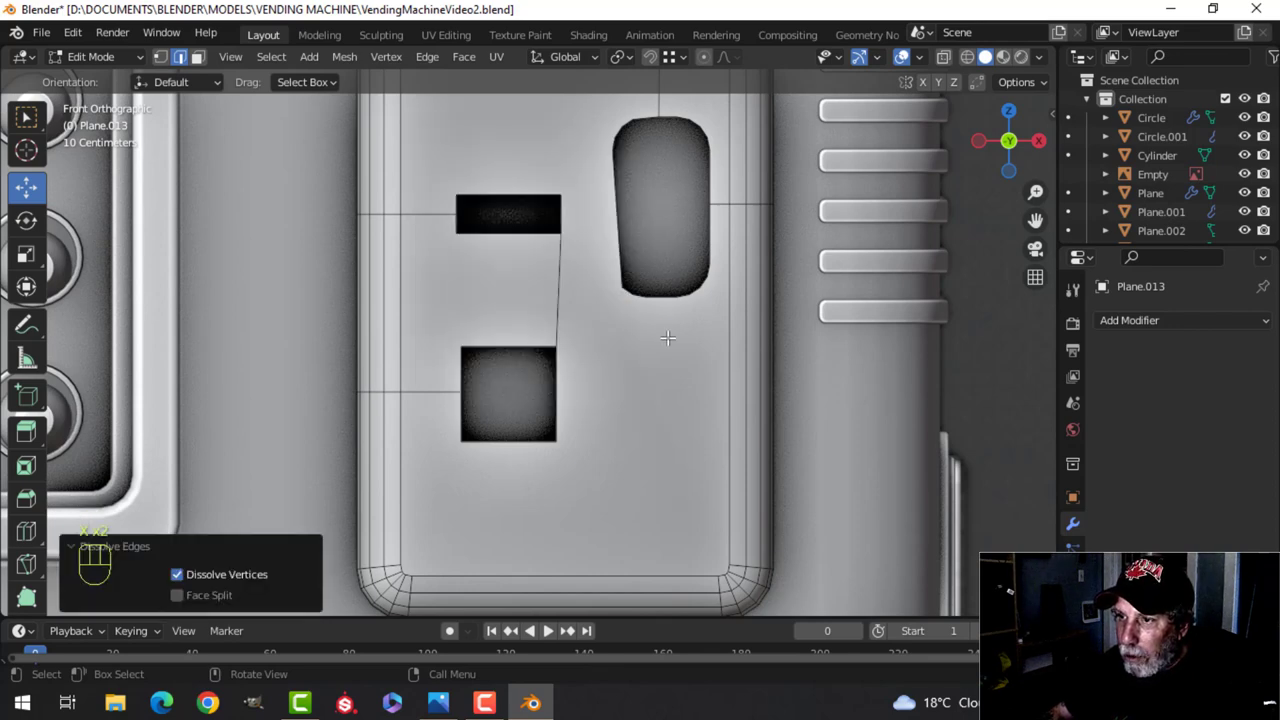
{"action": "key", "text": "alt+a"}
{"action": "scroll", "coordinate": [600, 335], "scroll_direction": "down", "scroll_amount": 2}
{"action": "middle_click_drag", "start_coordinate": [607, 339], "coordinate": [534, 394], "text": "shift"}
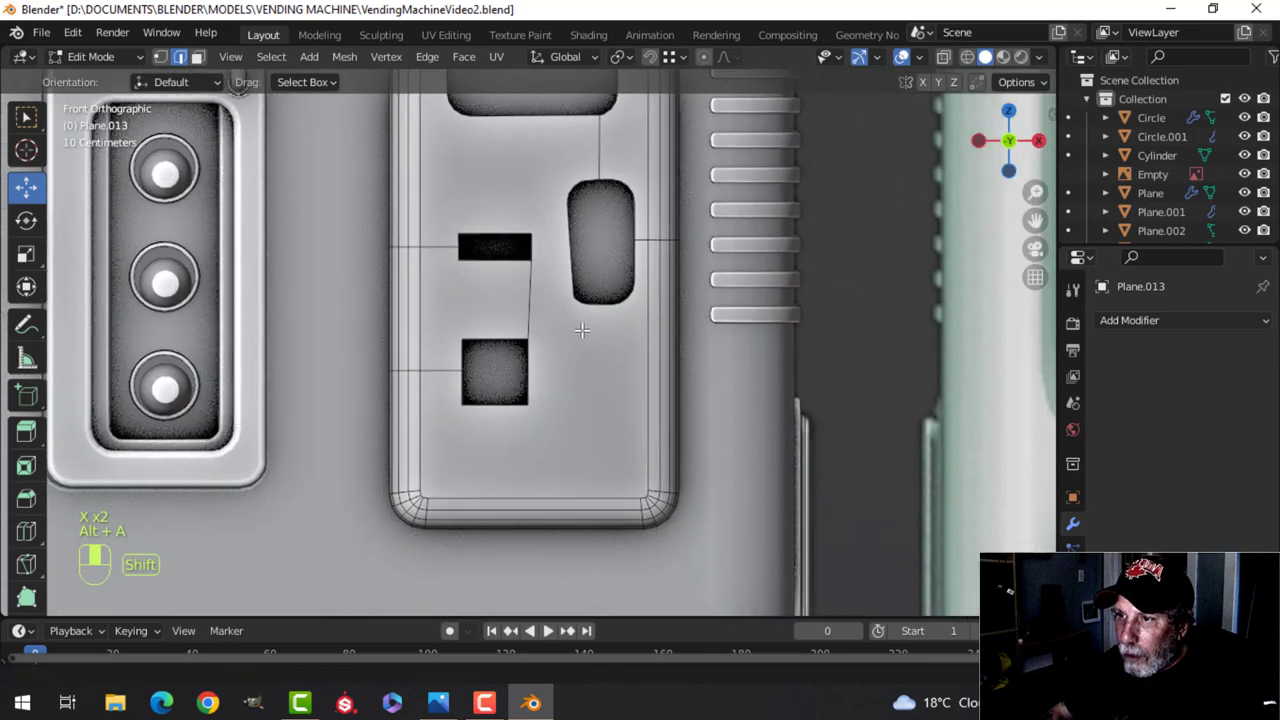
{"action": "key", "text": "ctrl+z"}
{"action": "key", "text": "ctrl+z"}
{"action": "key", "text": "alt+a"}
Examine the edges joining the narrow slot, square opening and vertical window on the coin panel's front face
{"action": "scroll", "coordinate": [568, 344], "scroll_direction": "down", "scroll_amount": 1}
{"action": "scroll", "coordinate": [541, 373], "scroll_direction": "up", "scroll_amount": 1}
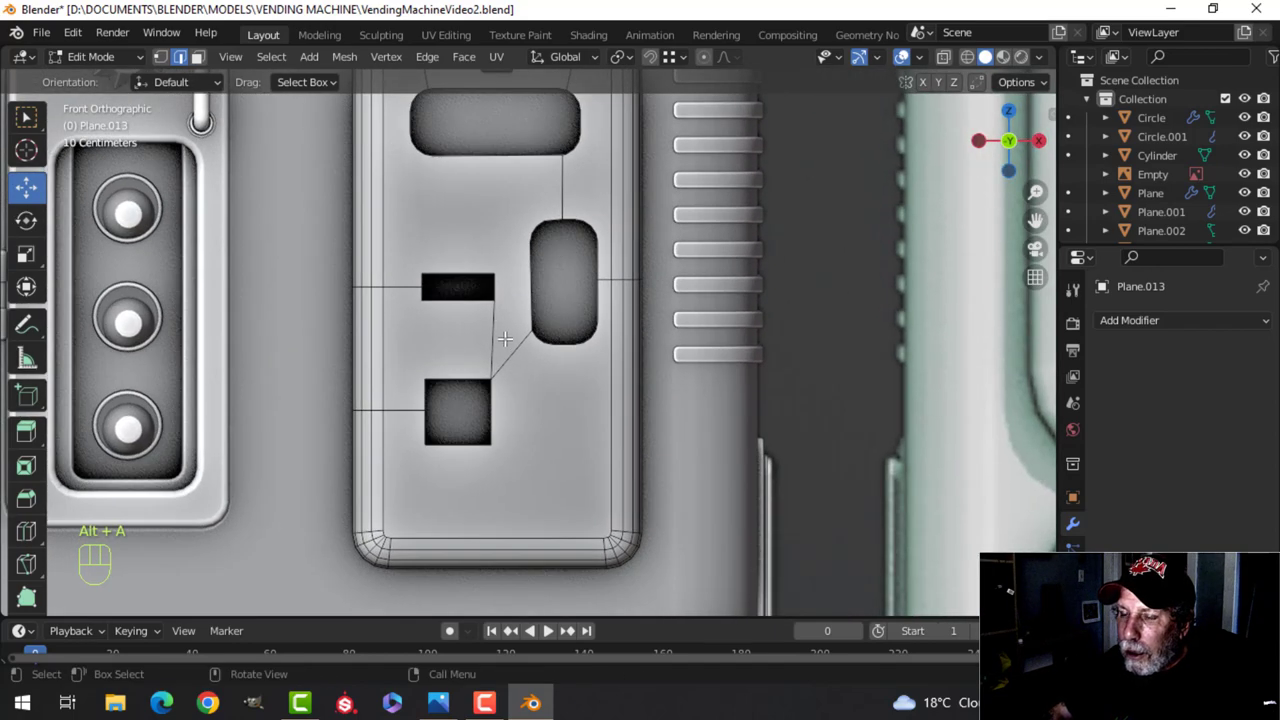
{"action": "scroll", "coordinate": [503, 340], "scroll_direction": "up", "scroll_amount": 3}
{"action": "scroll", "coordinate": [505, 345], "scroll_direction": "down", "scroll_amount": 3}
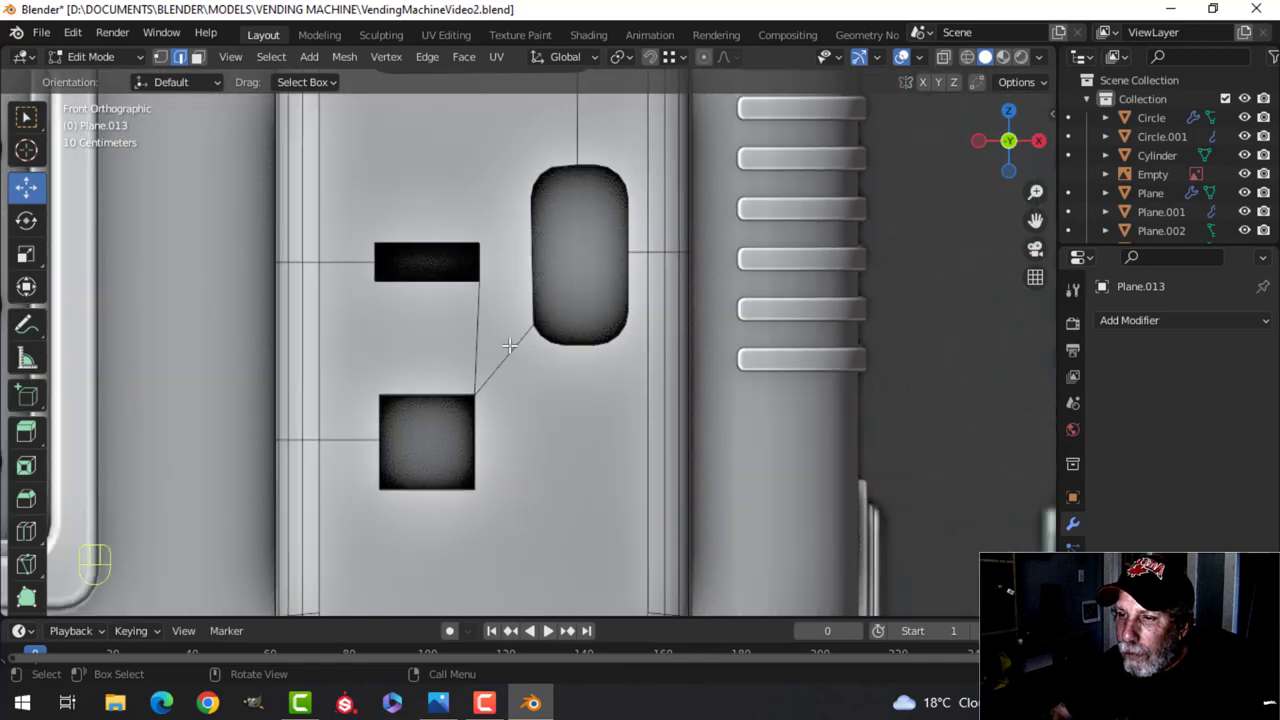
{"action": "middle_click_drag", "start_coordinate": [506, 350], "coordinate": [518, 367], "text": "shift"}
{"action": "scroll", "coordinate": [472, 397], "scroll_direction": "up", "scroll_amount": 1}
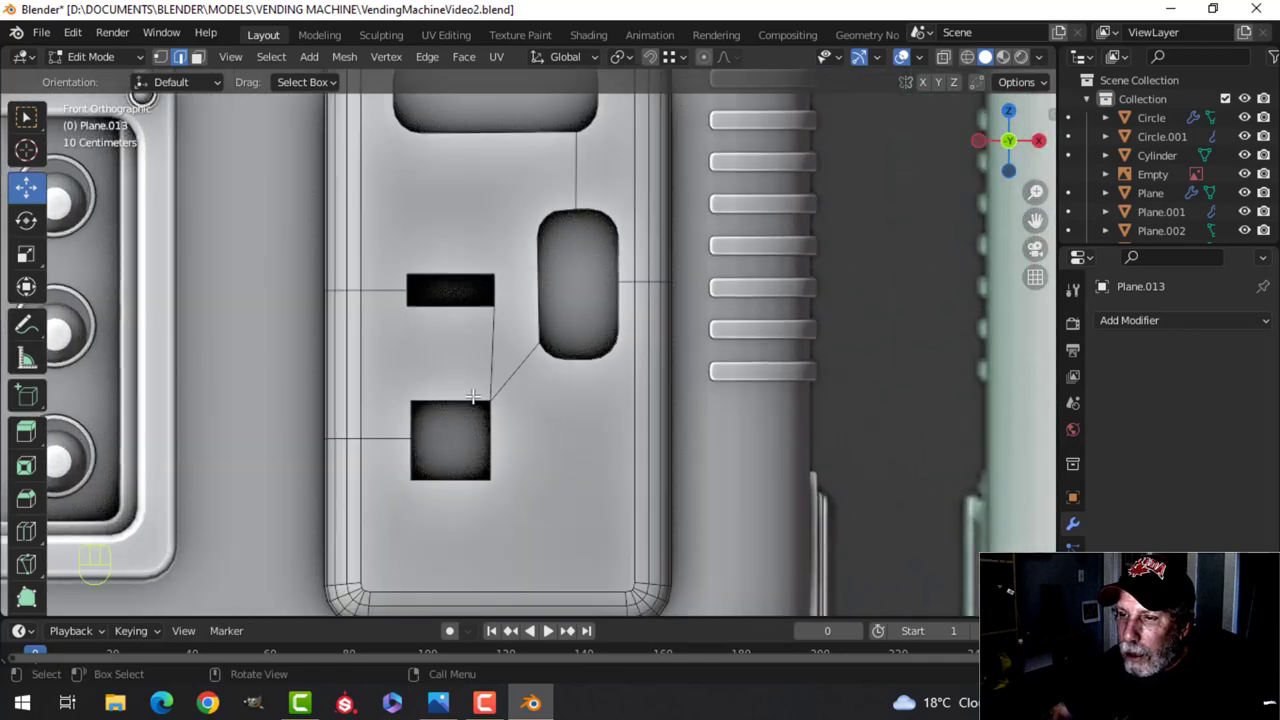
{"action": "scroll", "coordinate": [540, 372], "scroll_direction": "up", "scroll_amount": 2}
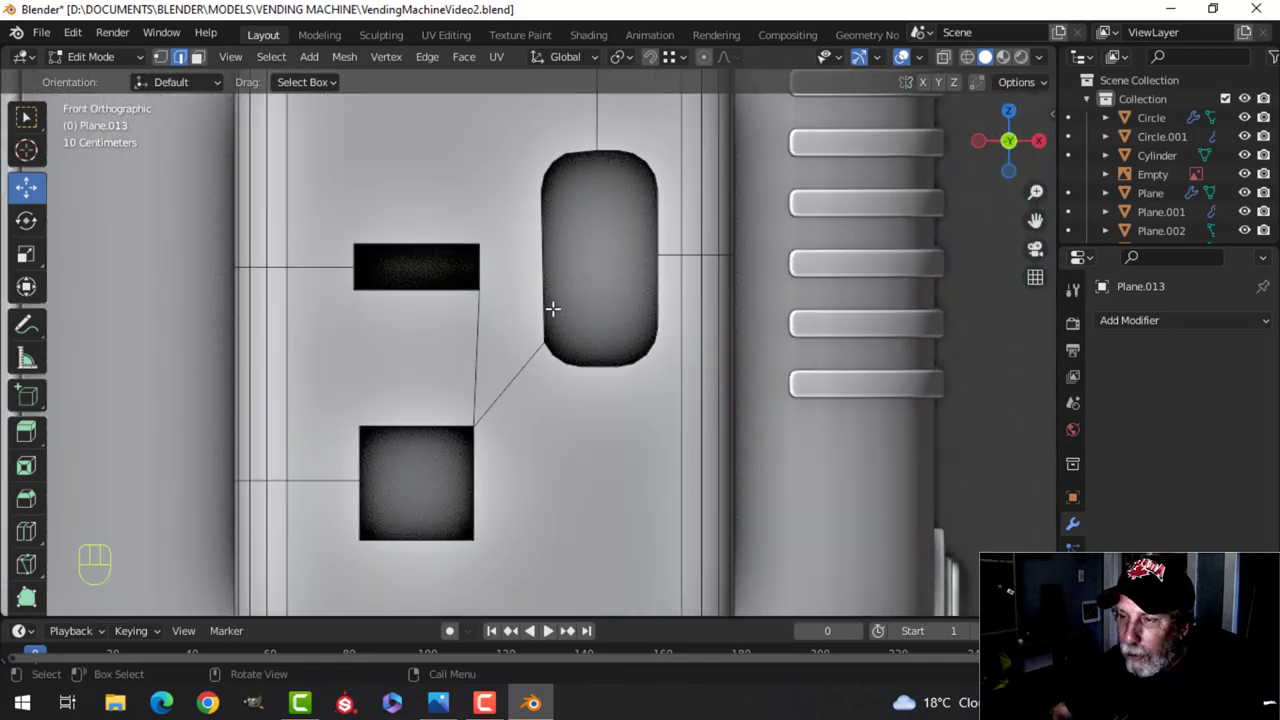
{"action": "scroll", "coordinate": [540, 289], "scroll_direction": "down", "scroll_amount": 1}
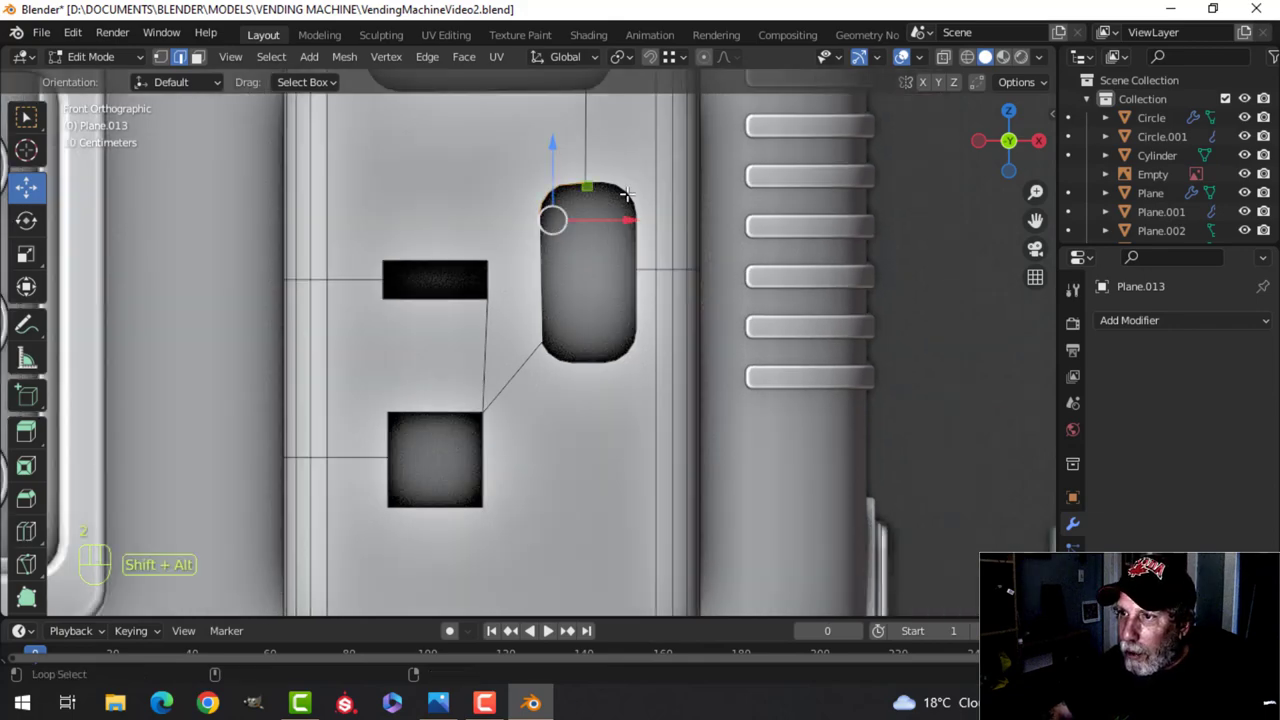
Extrude the rim edge loops of the wide window and the vertical window inward along Y by about 0.09 m
{"action": "middle_click_drag", "start_coordinate": [580, 370], "coordinate": [604, 422]}
{"action": "scroll", "coordinate": [546, 337], "scroll_direction": "up", "scroll_amount": 3}
{"action": "middle_click_drag", "start_coordinate": [546, 340], "coordinate": [624, 538], "text": "shift"}
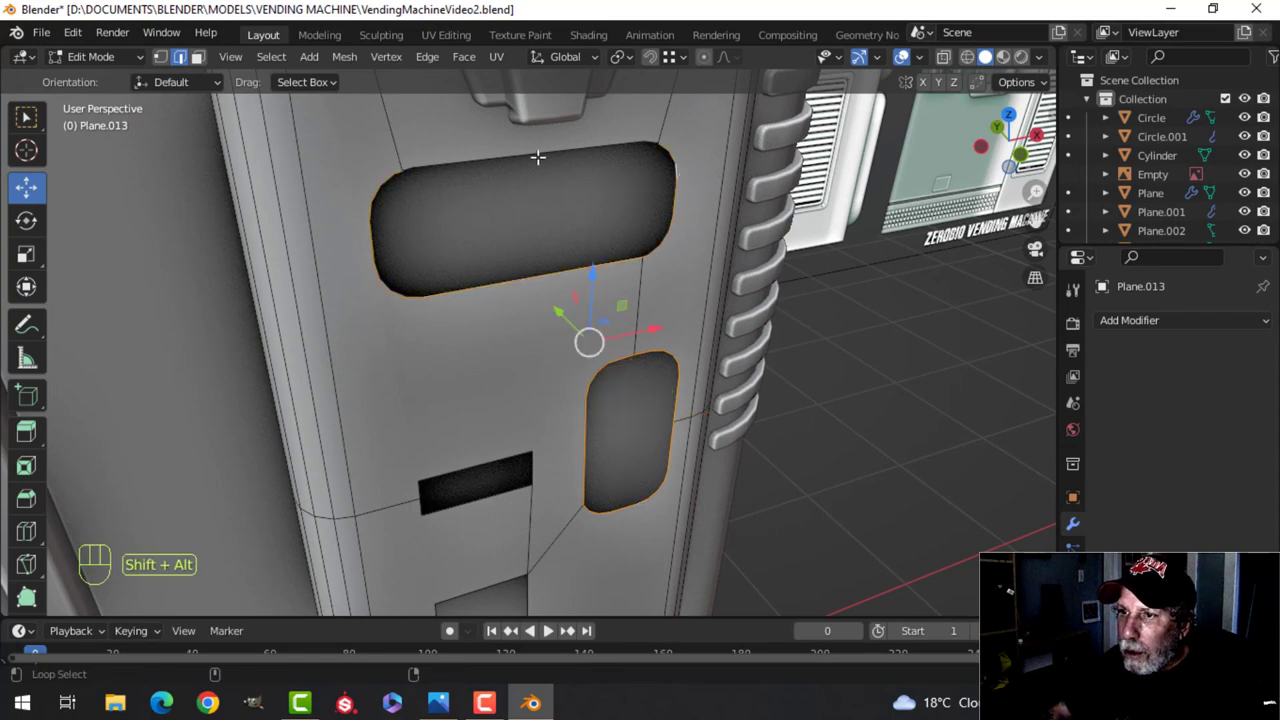
{"action": "scroll", "coordinate": [520, 260], "scroll_direction": "down", "scroll_amount": 2}
{"action": "middle_click_drag", "start_coordinate": [489, 289], "coordinate": [465, 236], "text": "shift"}
{"action": "middle_click_drag", "start_coordinate": [465, 236], "coordinate": [590, 335]}
{"action": "key", "text": "e"}
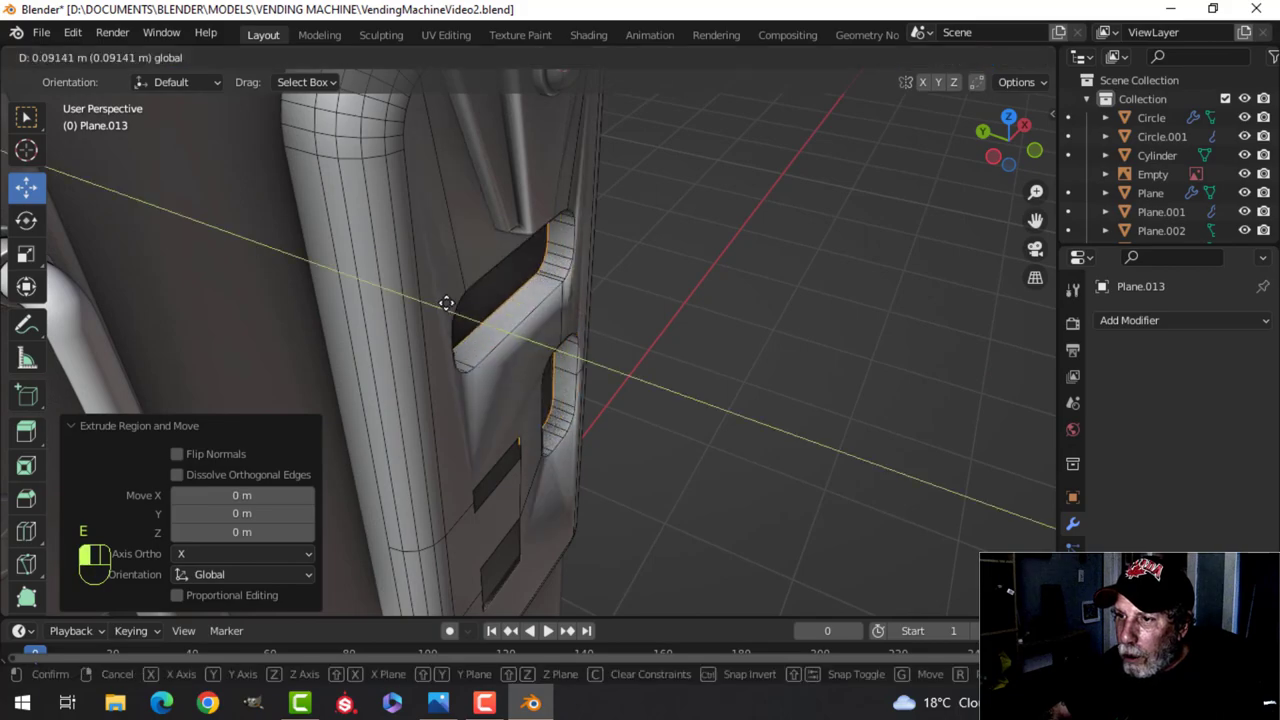
{"action": "left_click_drag", "start_coordinate": [442, 302], "coordinate": [441, 301]}
{"action": "middle_click_drag", "start_coordinate": [443, 301], "coordinate": [549, 313]}
Fill the wide window's inner edge loop with a face and shift that back face slightly along Y
{"action": "key", "text": "alt+a"}
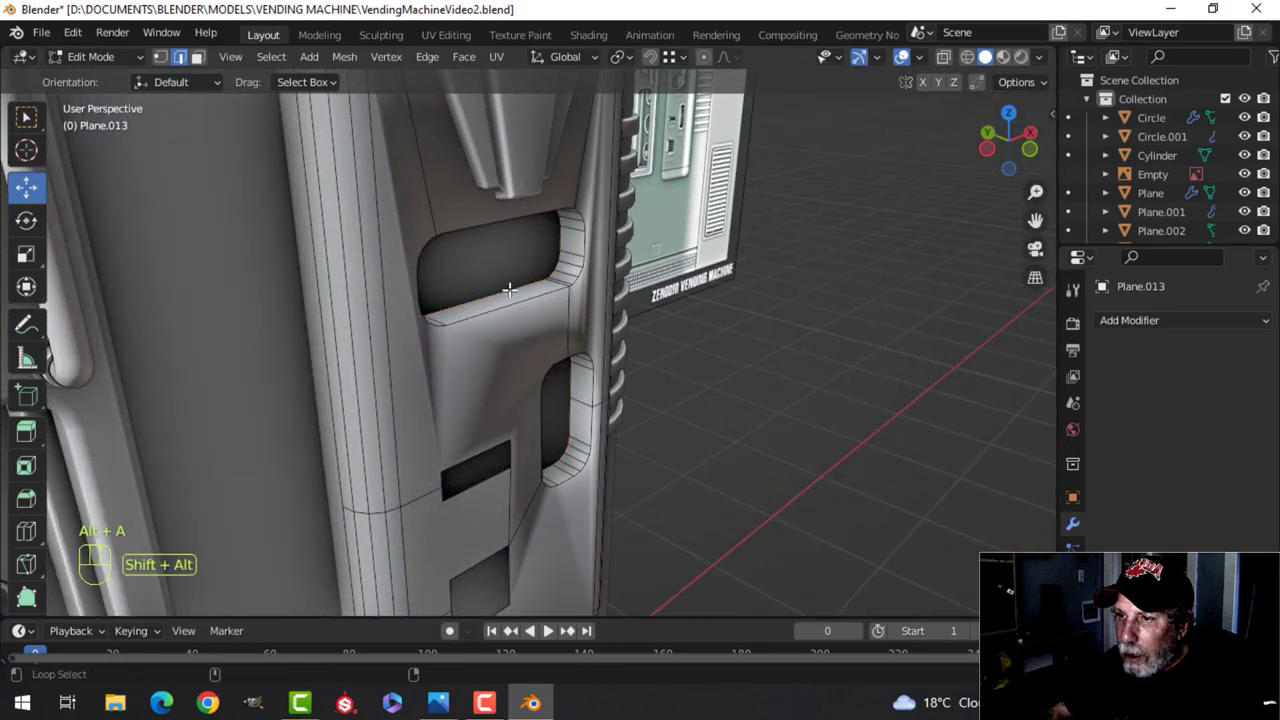
{"action": "key", "text": "f"}
{"action": "key", "text": "3"}
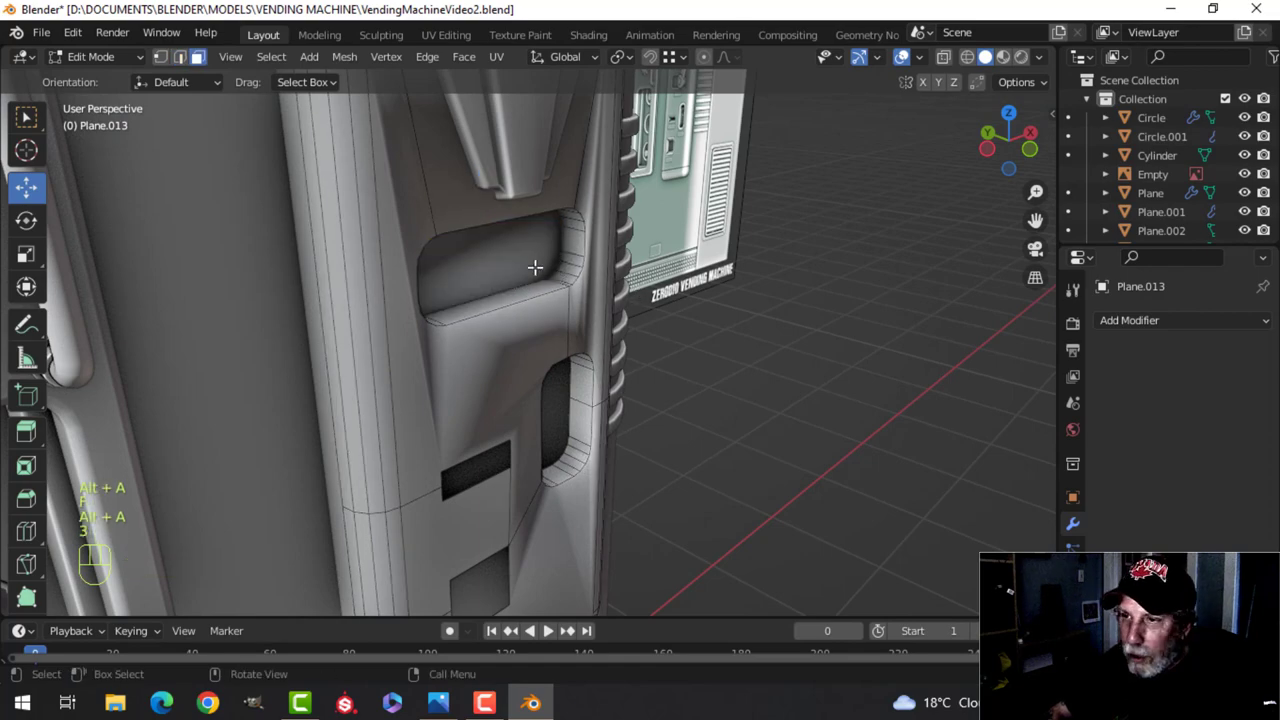
{"action": "middle_click_drag", "start_coordinate": [534, 266], "coordinate": [564, 293]}
{"action": "left_click_drag", "start_coordinate": [427, 263], "coordinate": [445, 270]}
{"action": "middle_click_drag", "start_coordinate": [655, 289], "coordinate": [552, 300]}
{"action": "key", "text": "alt+a"}
{"action": "middle_click_drag", "start_coordinate": [552, 350], "coordinate": [541, 333]}
{"action": "scroll", "coordinate": [541, 333], "scroll_direction": "up", "scroll_amount": 2}
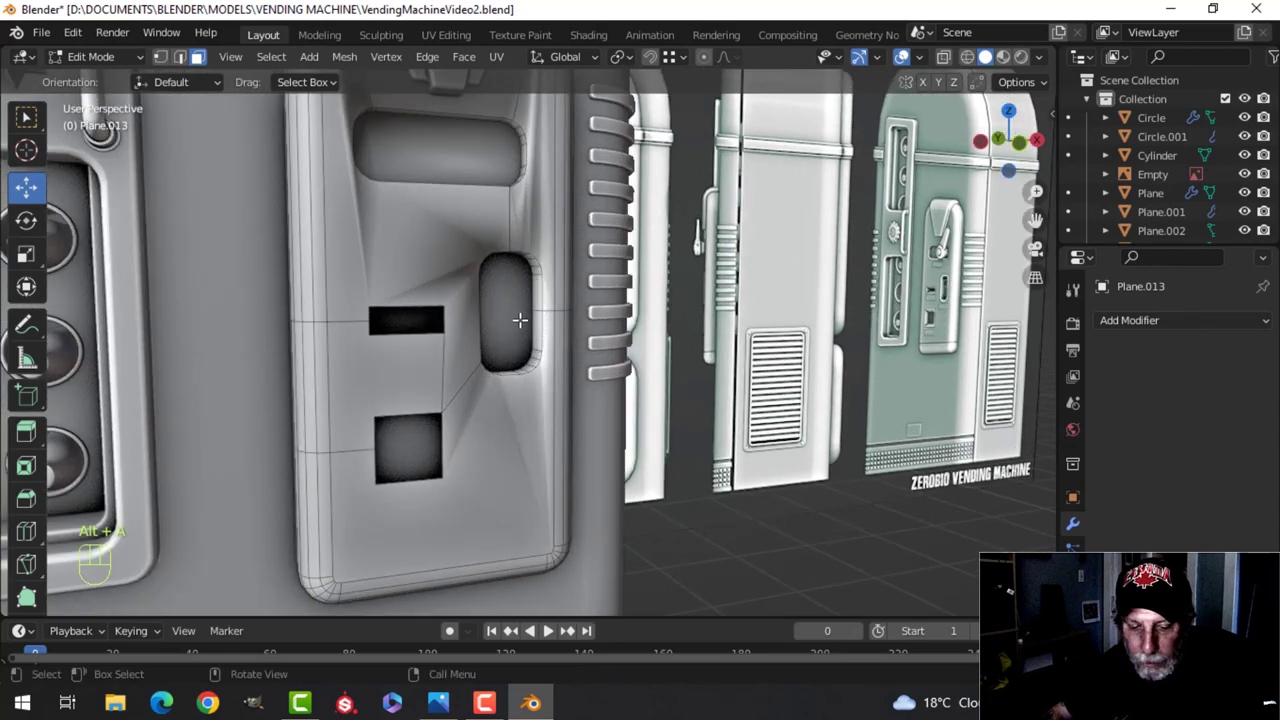
Fill the vertical window's inner edge loop with a back face
{"action": "key", "text": "2"}
{"action": "scroll", "coordinate": [597, 316], "scroll_direction": "up", "scroll_amount": 2}
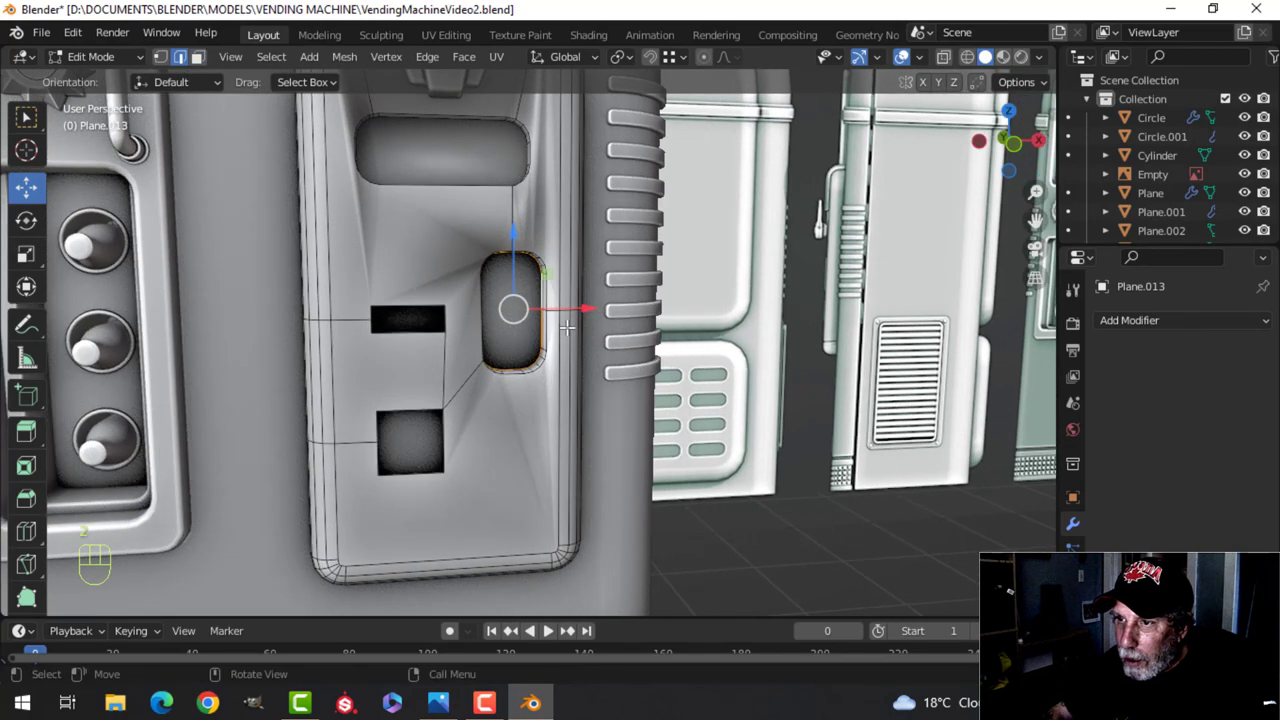
{"action": "key", "text": "f"}
{"action": "key", "text": "alt+a"}
{"action": "scroll", "coordinate": [577, 323], "scroll_direction": "up", "scroll_amount": 2}
Return to Object Mode and add a Bevel modifier to the coin panel
{"action": "key", "text": "Tab"}
{"action": "scroll", "coordinate": [547, 339], "scroll_direction": "up", "scroll_amount": 3}
{"action": "key", "text": "alt+a"}
{"action": "middle_click_drag", "start_coordinate": [547, 331], "coordinate": [498, 332]}
{"action": "middle_click_drag", "start_coordinate": [498, 332], "coordinate": [534, 364], "text": "shift"}
{"action": "left_click", "coordinate": [563, 274]}
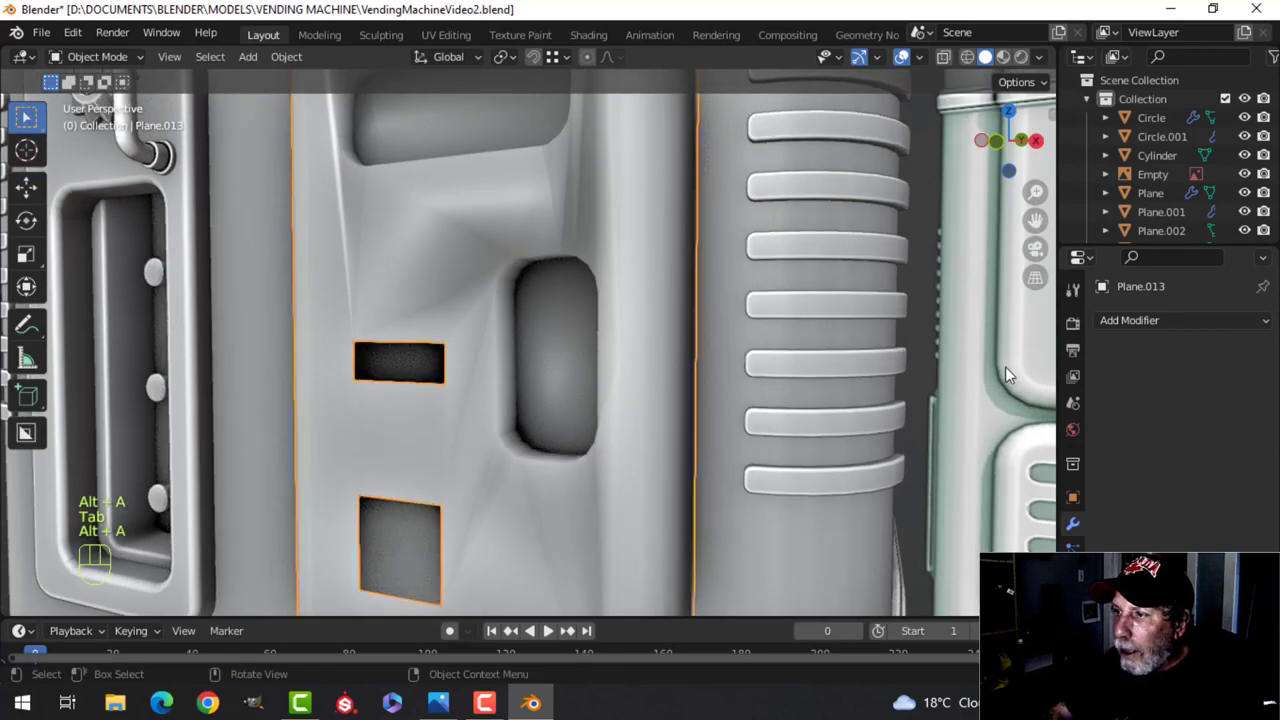
{"action": "left_click", "coordinate": [1134, 318]}
{"action": "left_click", "coordinate": [908, 396]}
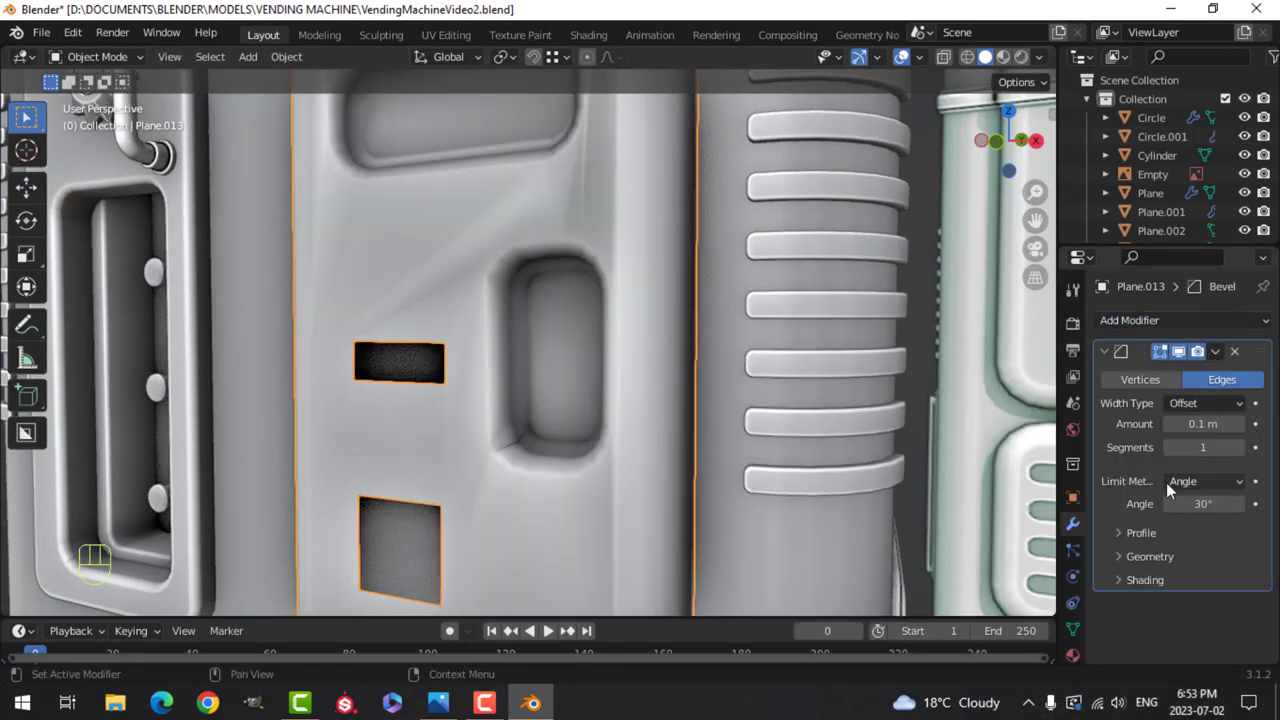
Add a Weighted Normal modifier to the coin panel and enable Auto Smooth for its normals
{"action": "left_click", "coordinate": [1072, 630]}
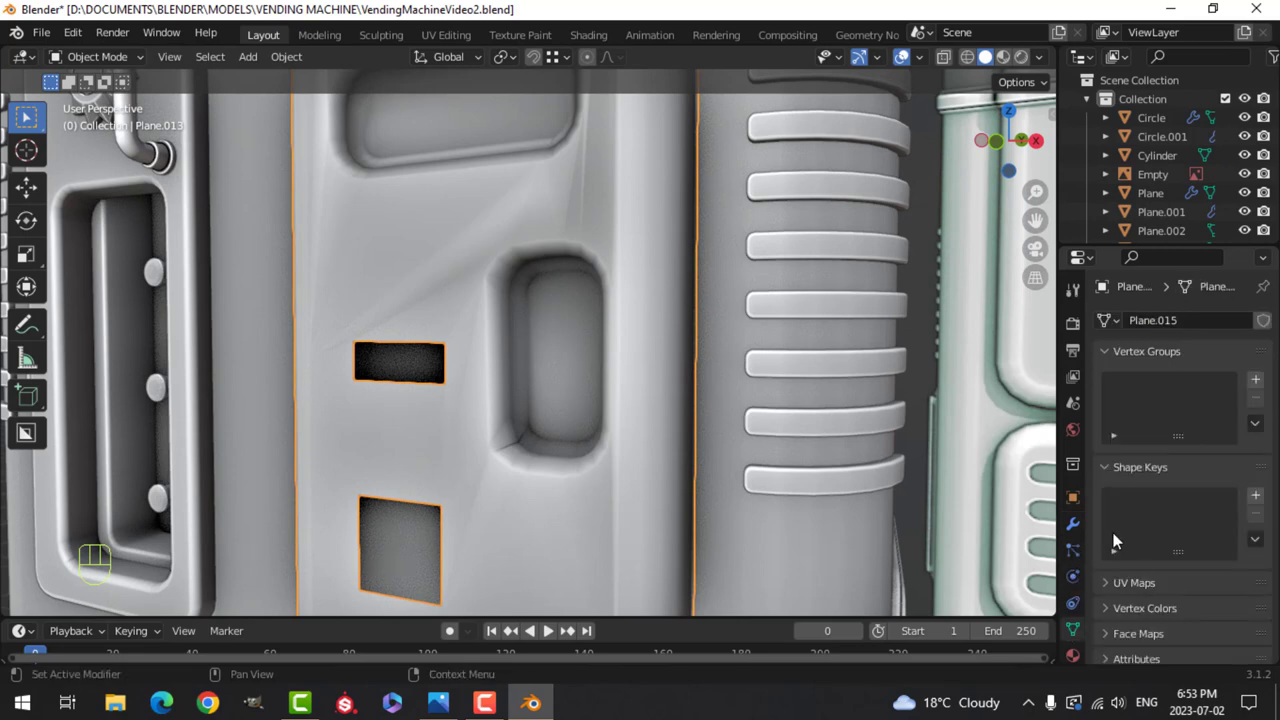
{"action": "left_click", "coordinate": [1073, 524]}
{"action": "left_click", "coordinate": [1135, 320]}
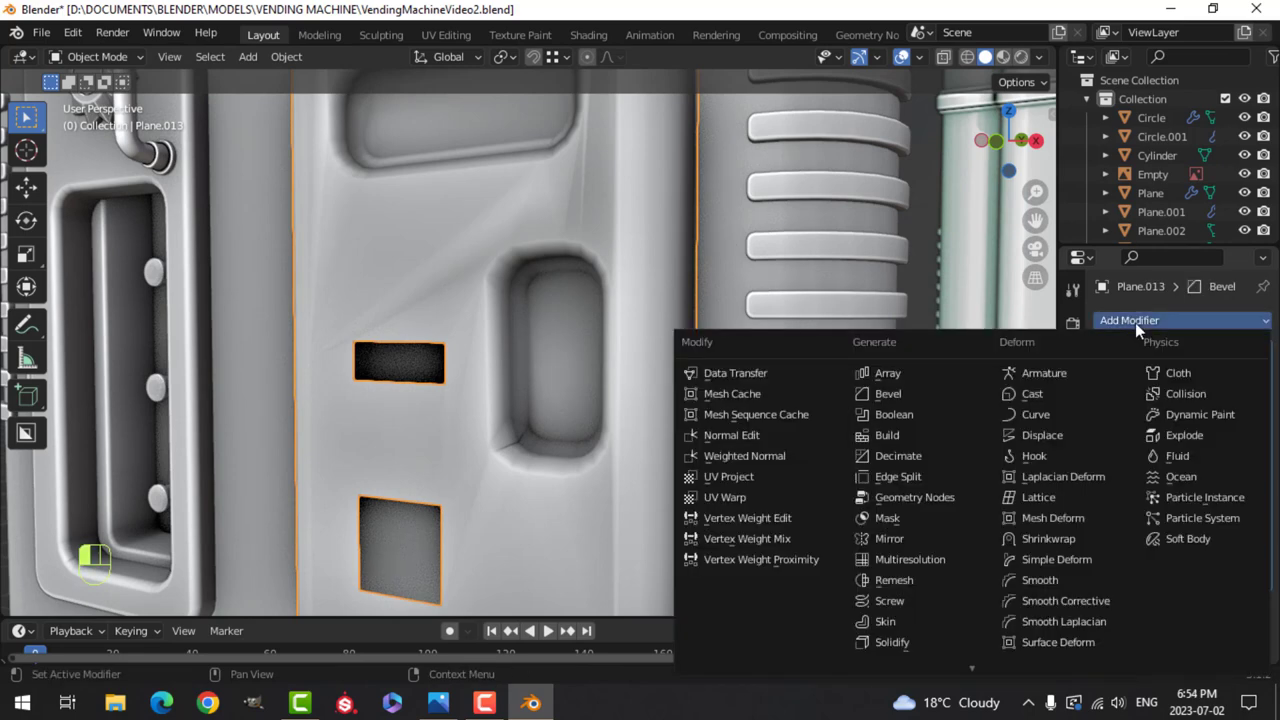
{"action": "left_click", "coordinate": [760, 456]}
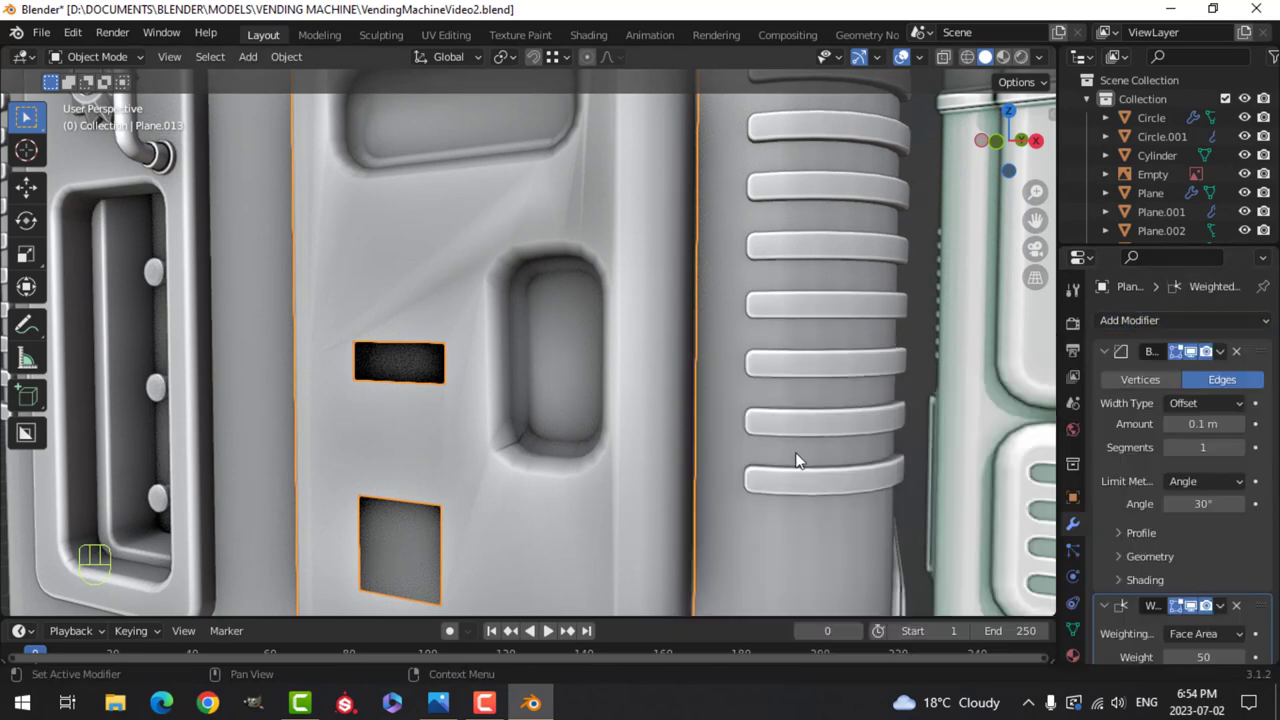
{"action": "left_click", "coordinate": [1072, 630]}
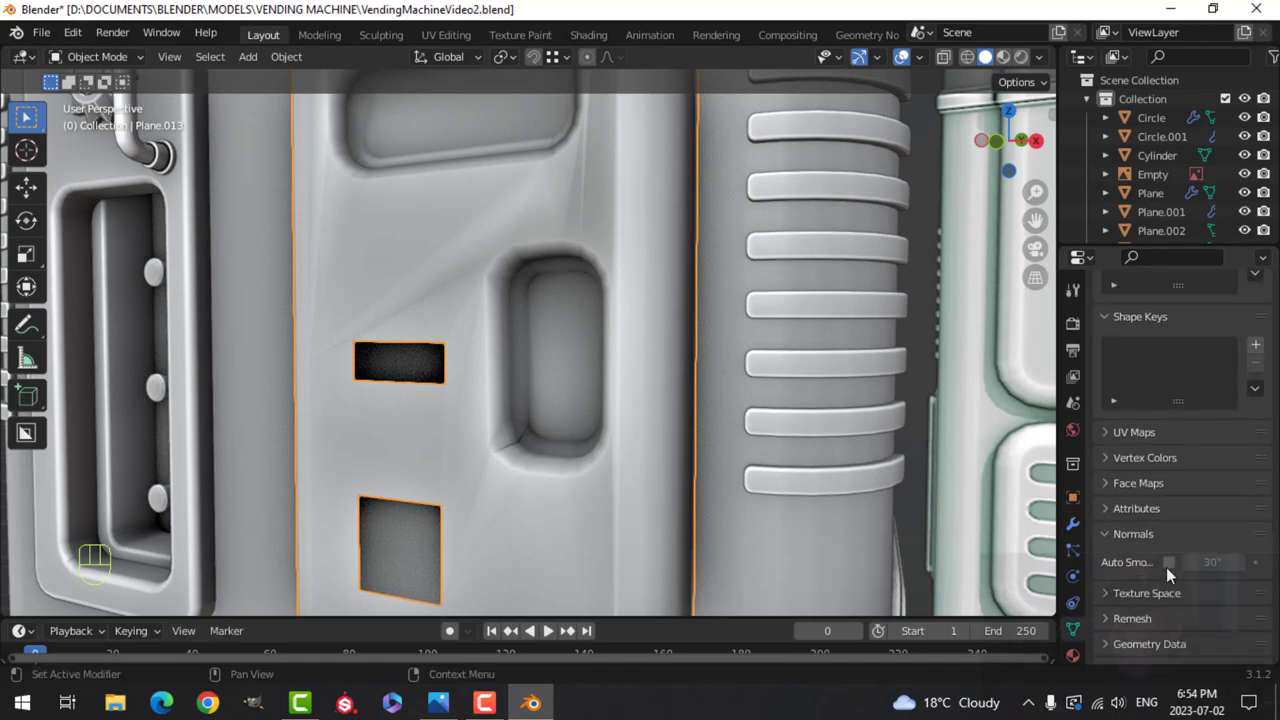
{"action": "left_click", "coordinate": [1168, 563]}
{"action": "scroll", "coordinate": [534, 352], "scroll_direction": "down", "scroll_amount": 4}
{"action": "key", "text": "alt+a"}
{"action": "mouse_move", "coordinate": [529, 344]}
{"action": "middle_mouse_down"}
{"action": "mouse_move", "coordinate": [557, 280]}
{"action": "mouse_move", "coordinate": [508, 317]}
{"action": "middle_mouse_up"}
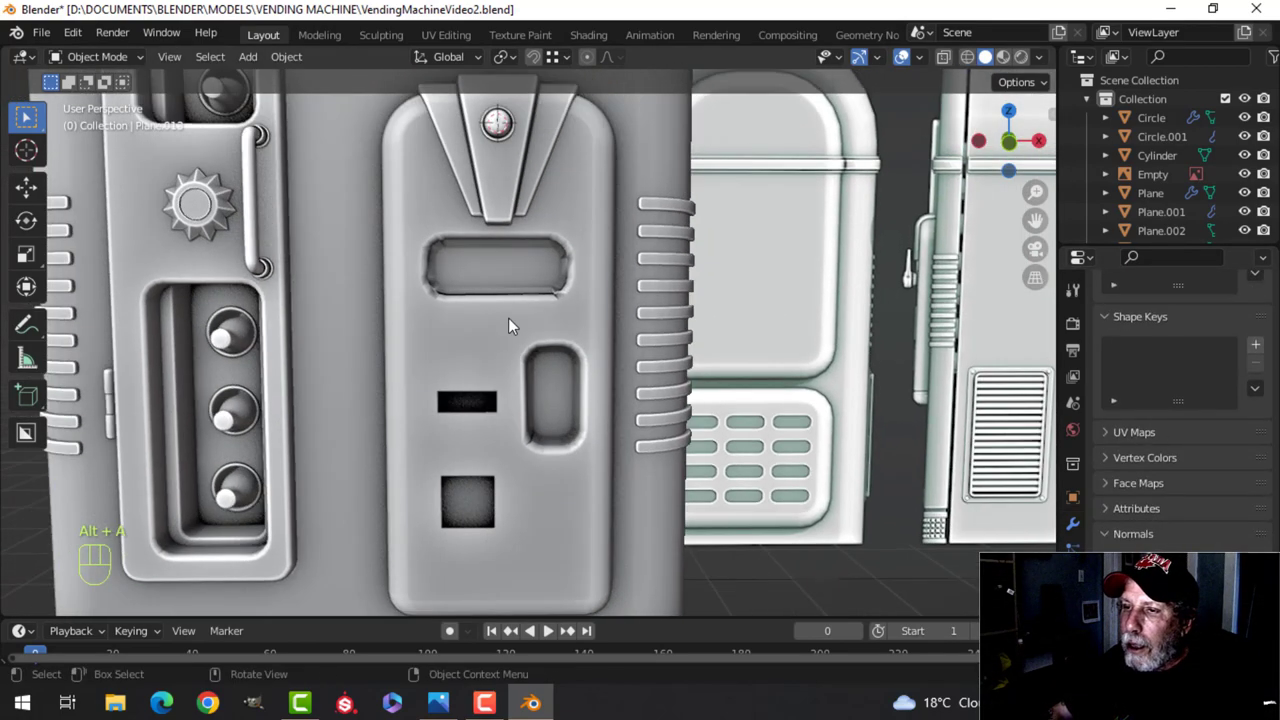
Recalculate all of the coin panel's normals to the outside and merge its duplicate vertices
{"action": "key", "text": "Tab"}
{"action": "key", "text": "a"}
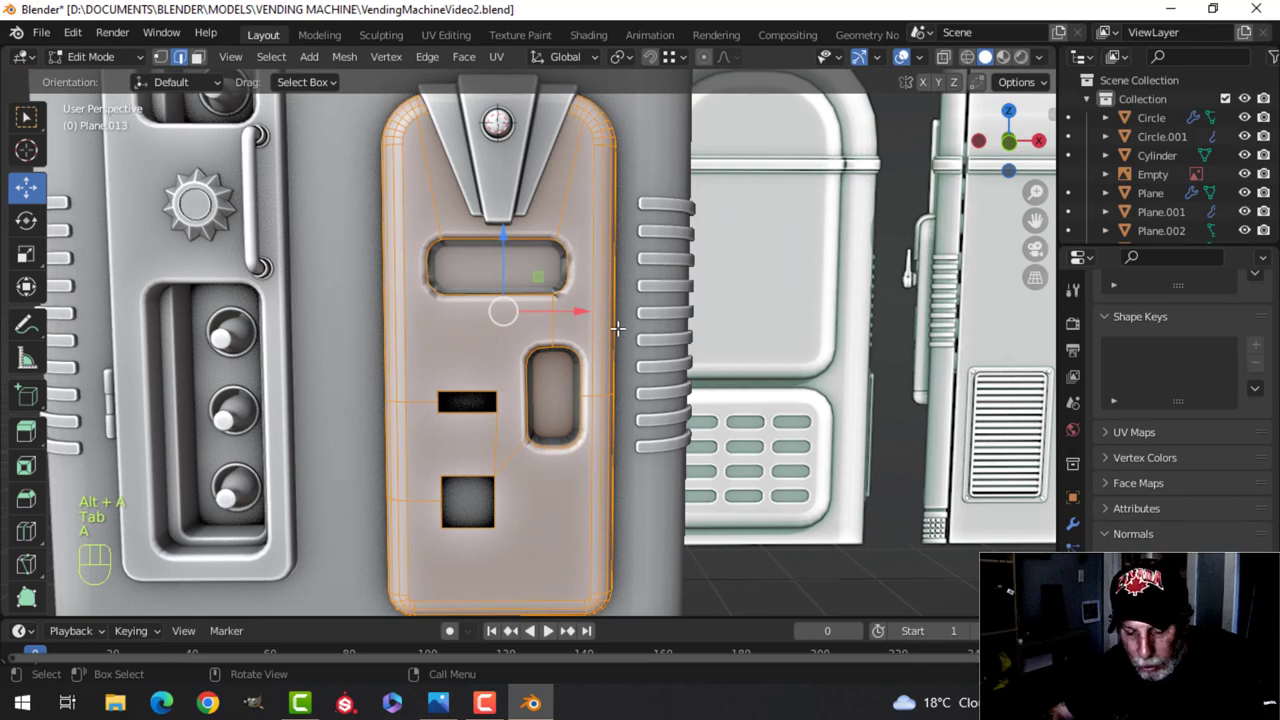
{"action": "key", "text": "alt+n"}
{"action": "left_click", "coordinate": [610, 330]}
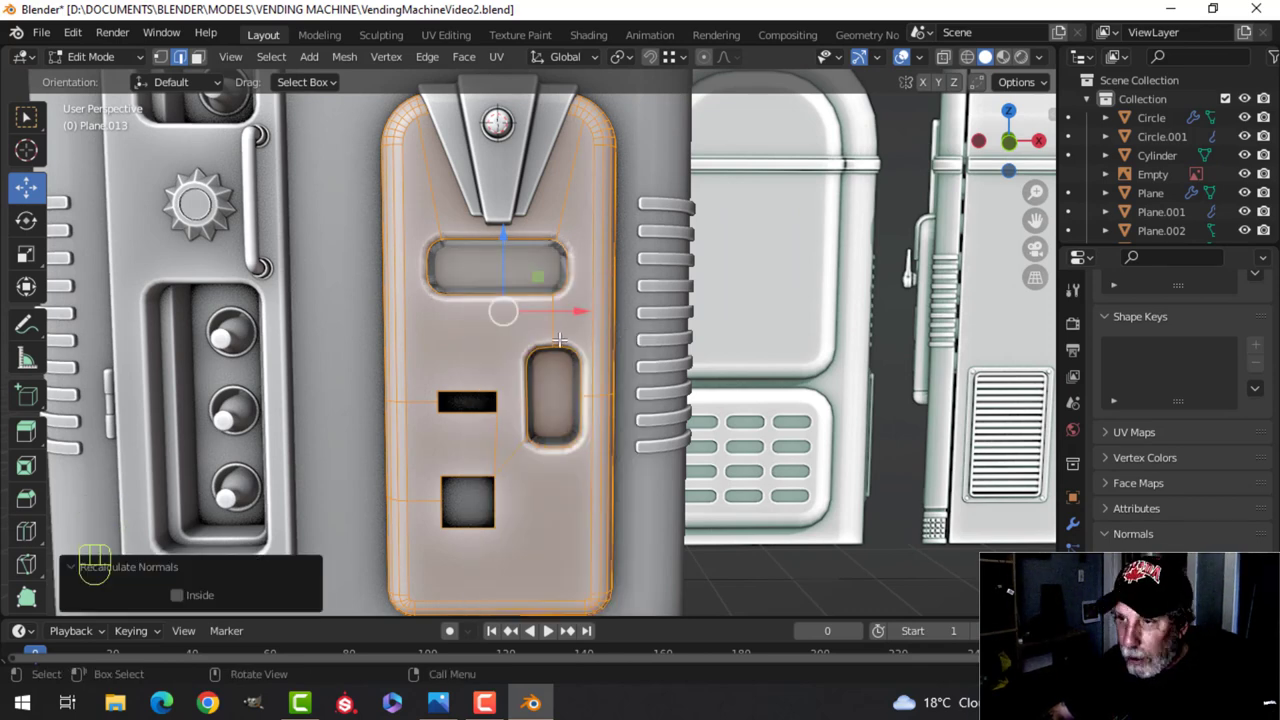
{"action": "key", "text": "m"}
{"action": "left_click", "coordinate": [565, 343]}
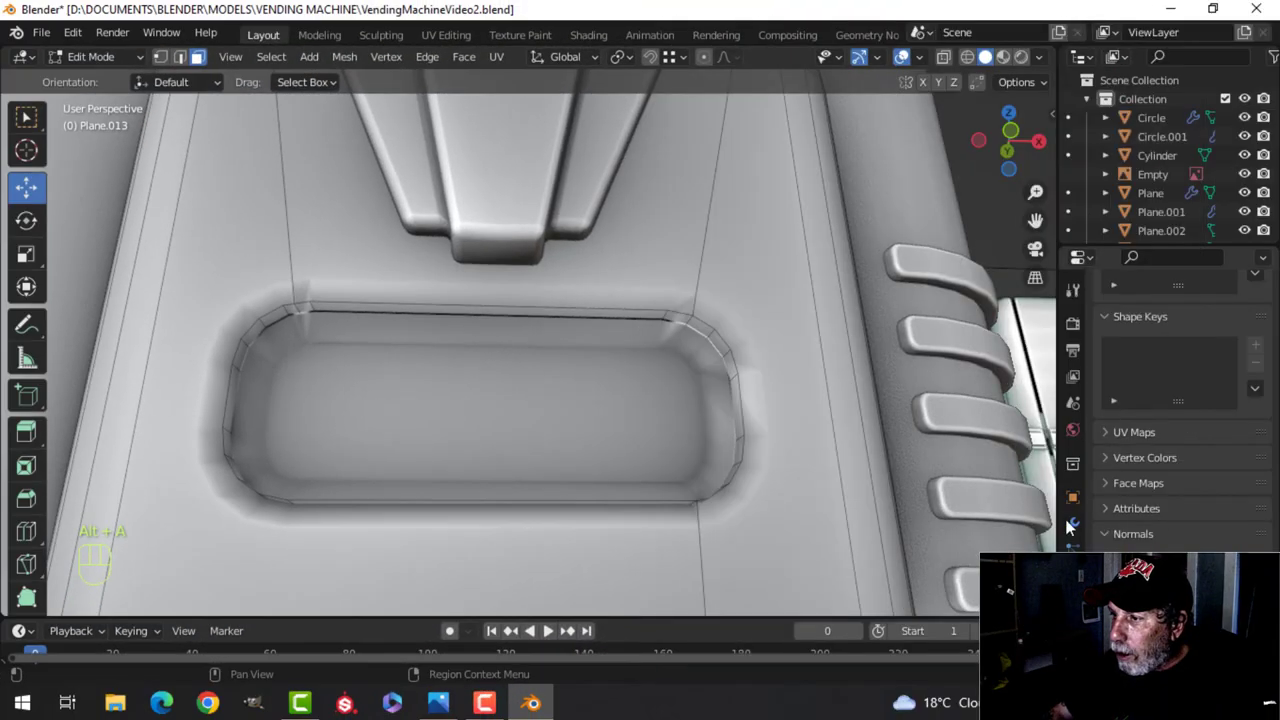
Turn off the viewport display of the coin panel's Bevel modifier
{"action": "left_click", "coordinate": [1073, 525]}
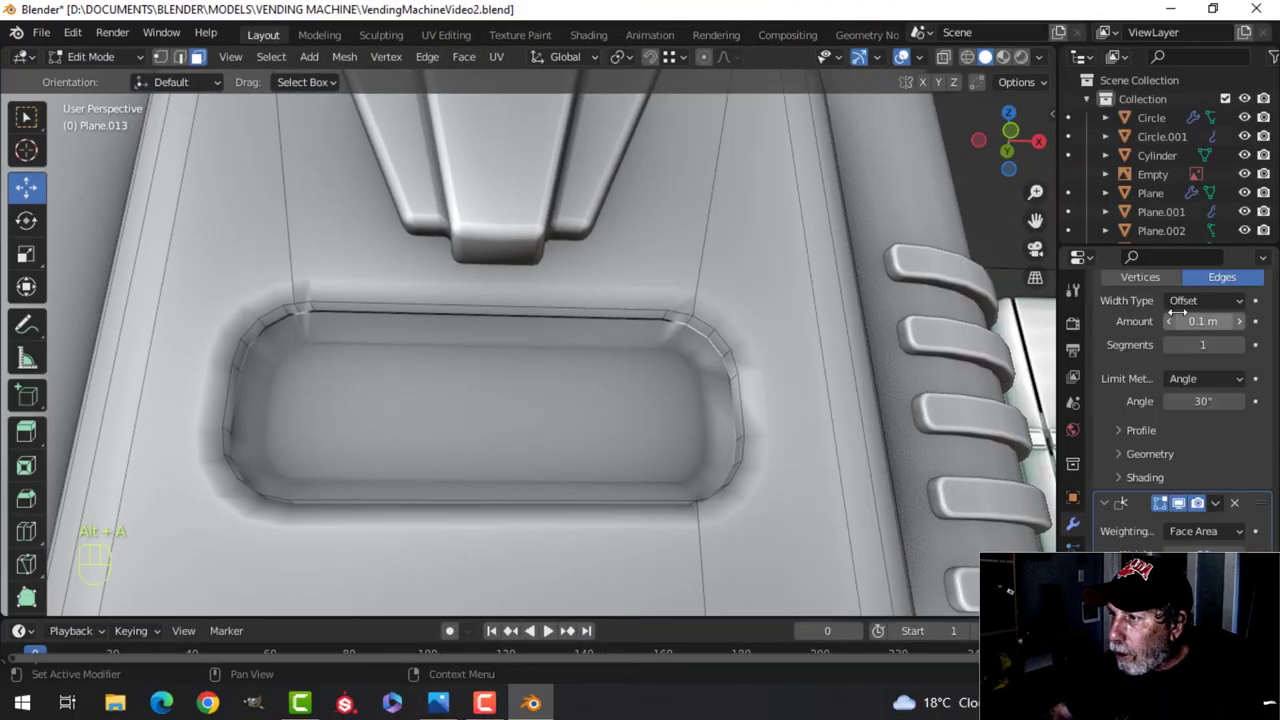
{"action": "scroll", "coordinate": [1178, 313], "scroll_direction": "up", "scroll_amount": 3}
{"action": "left_click", "coordinate": [1178, 351]}
{"action": "mouse_move", "coordinate": [766, 366]}
{"action": "middle_mouse_down"}
{"action": "mouse_move", "coordinate": [757, 420]}
{"action": "mouse_move", "coordinate": [625, 397]}
{"action": "middle_mouse_up"}
{"action": "key", "text": "2"}
{"action": "scroll", "coordinate": [574, 363], "scroll_direction": "down", "scroll_amount": 5}
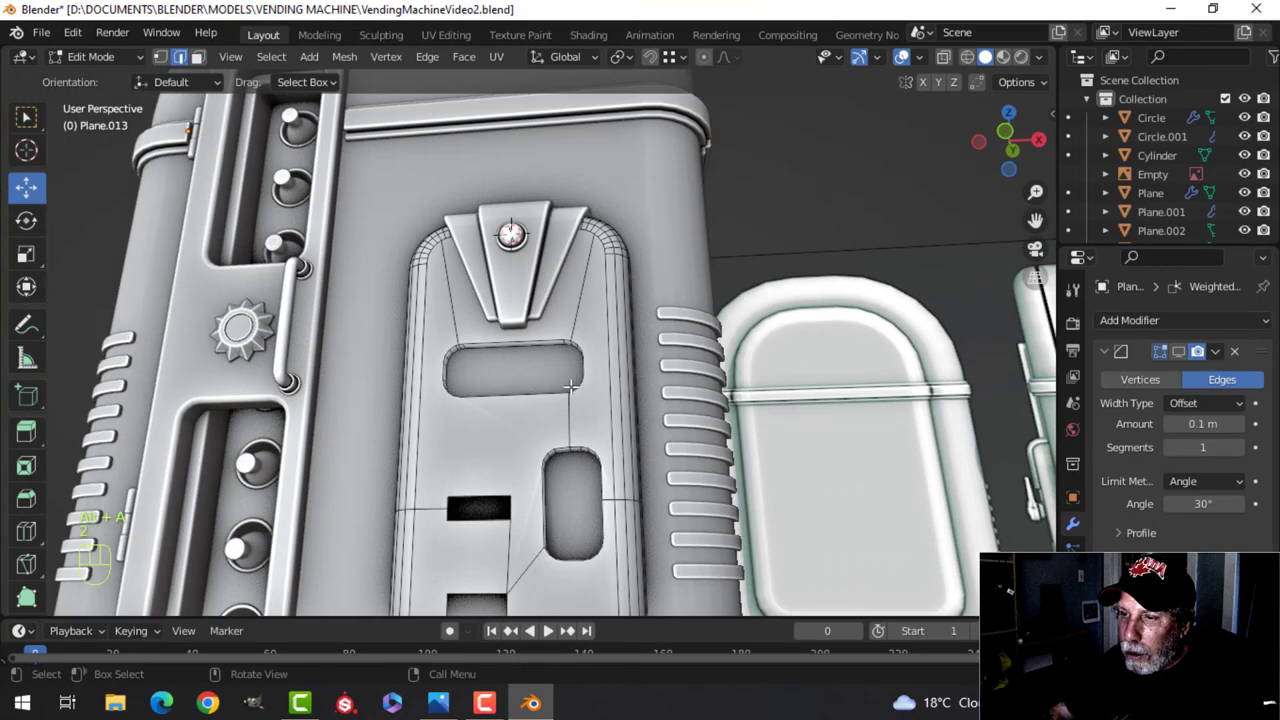
Bevel the wide window's front rim edge loop with 2 segments and a width of about 0.0138 m
{"action": "middle_click_drag", "start_coordinate": [548, 319], "coordinate": [543, 333]}
{"action": "scroll", "coordinate": [543, 333], "scroll_direction": "up", "scroll_amount": 3}
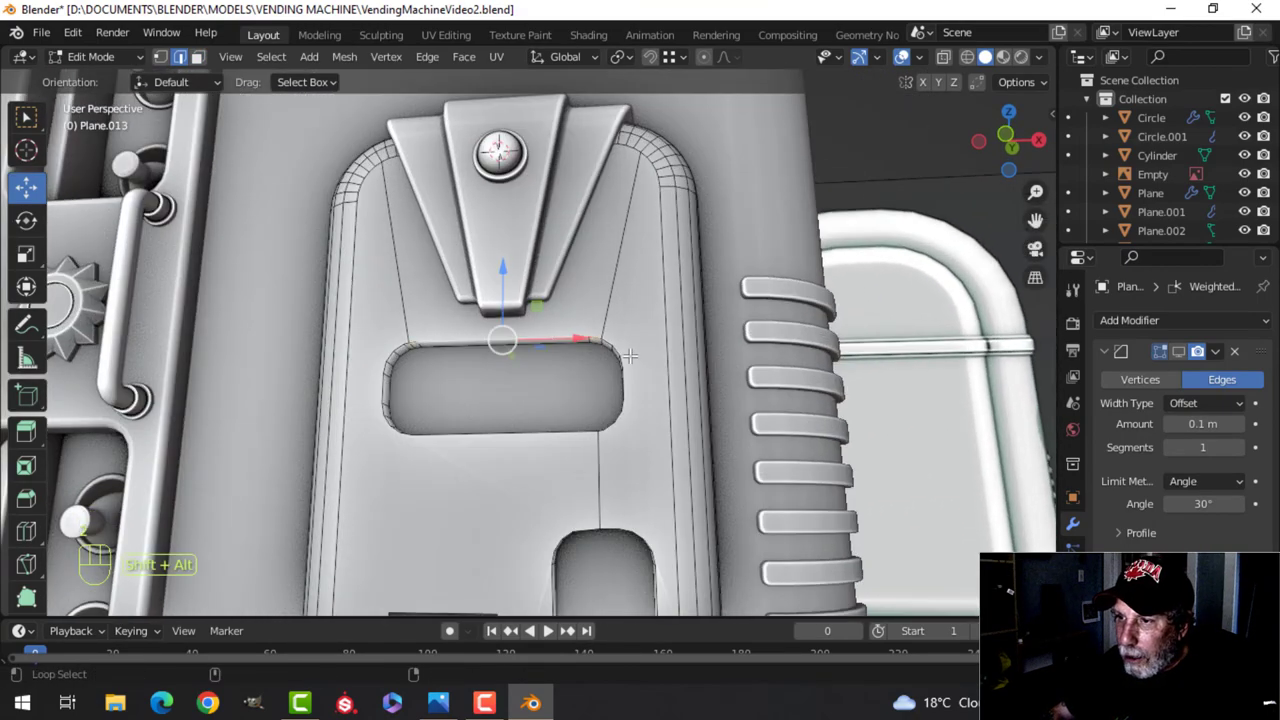
{"action": "left_click", "coordinate": [627, 361], "text": "alt+shift"}
{"action": "middle_click_drag", "start_coordinate": [565, 462], "coordinate": [374, 412]}
{"action": "scroll", "coordinate": [371, 411], "scroll_direction": "up", "scroll_amount": 2}
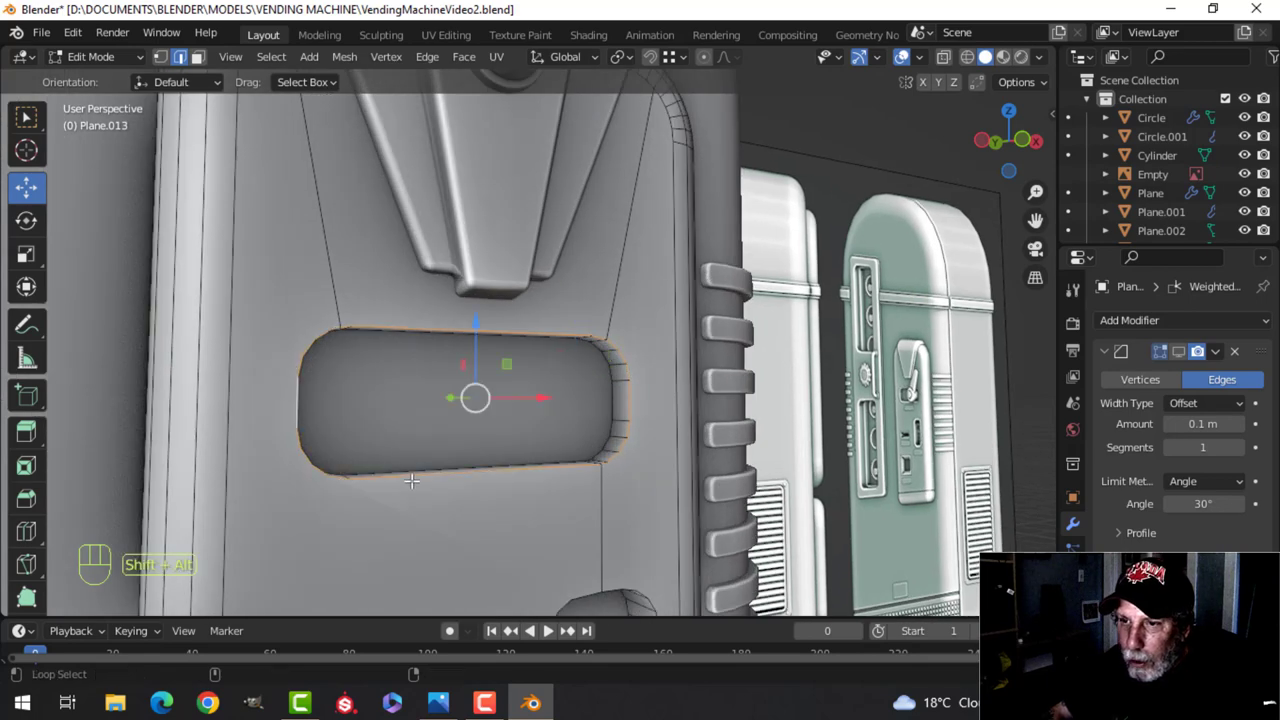
{"action": "middle_click_drag", "start_coordinate": [560, 458], "coordinate": [757, 457]}
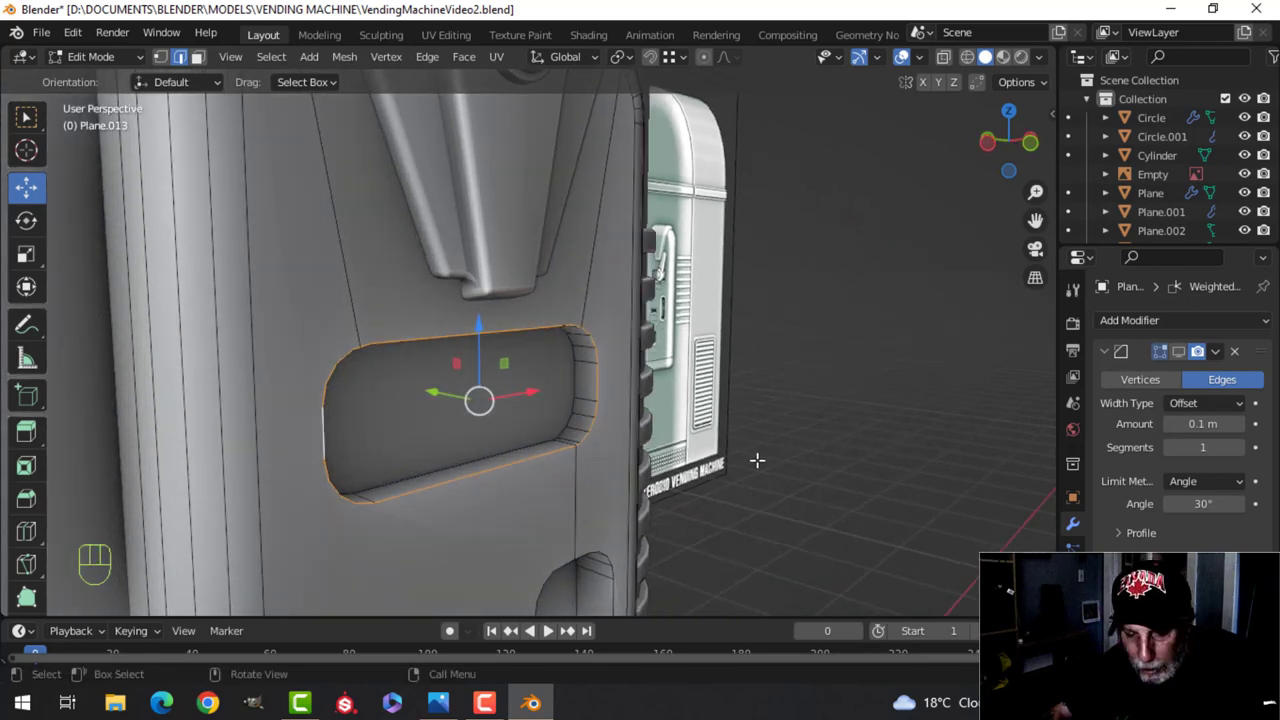
{"action": "key", "text": "ctrl+b"}
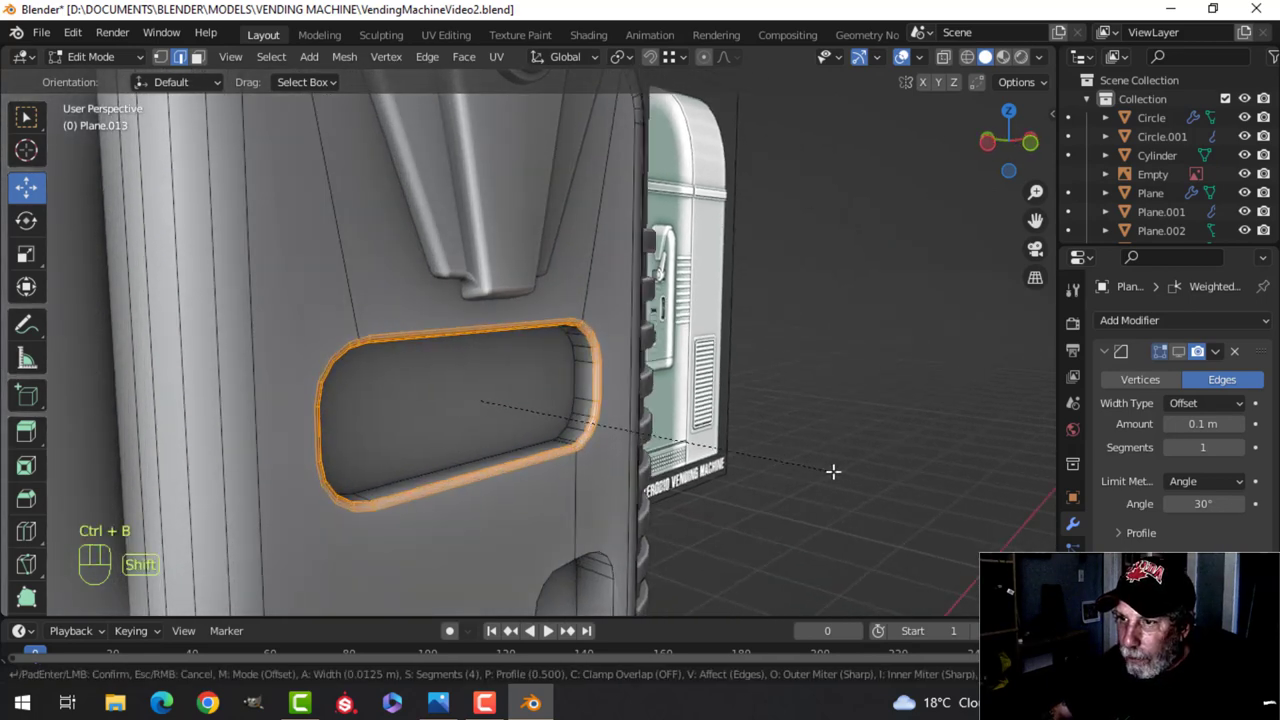
{"action": "left_click", "coordinate": [841, 473]}
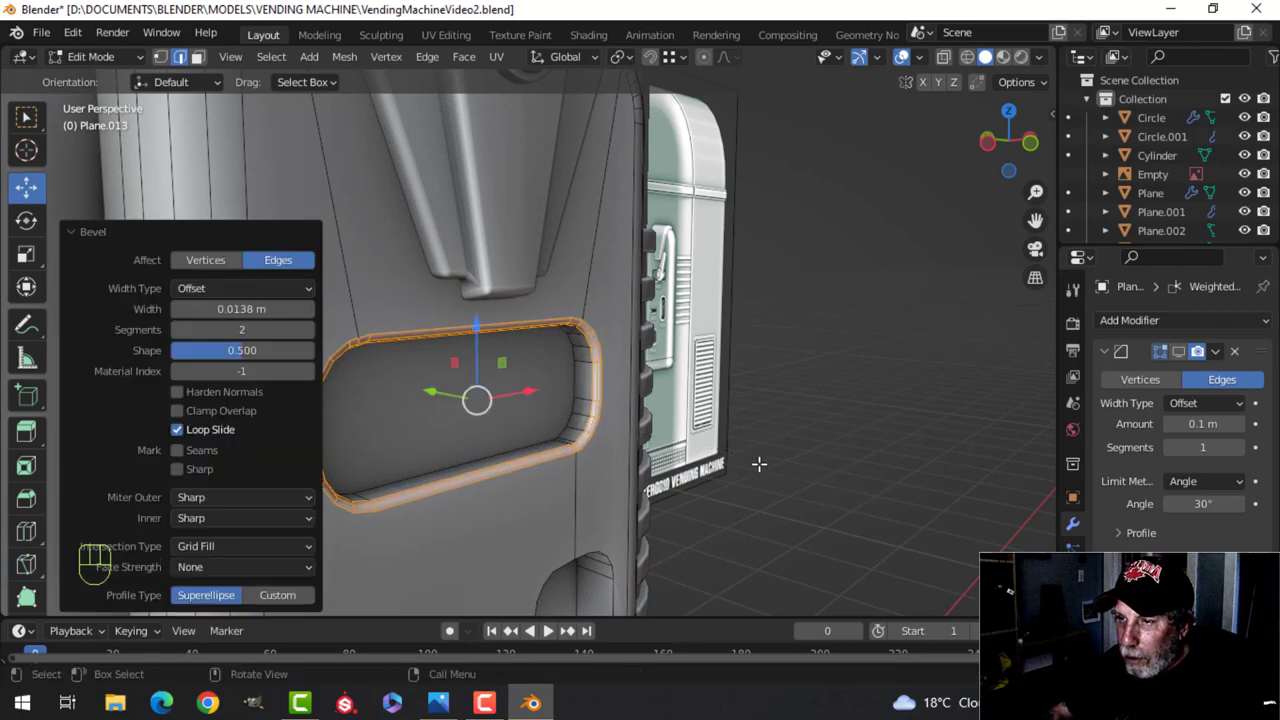
{"action": "key", "text": "Tab"}
{"action": "scroll", "coordinate": [740, 470], "scroll_direction": "down", "scroll_amount": 4}
{"action": "key", "text": "alt+a"}
Bevel the vertical window's front rim edge loop with 2 segments and a width of about 0.01 m
{"action": "middle_click_drag", "start_coordinate": [722, 495], "coordinate": [540, 388]}
{"action": "middle_click_drag", "start_coordinate": [540, 388], "coordinate": [506, 335]}
{"action": "middle_click_drag", "start_coordinate": [506, 335], "coordinate": [526, 404]}
{"action": "scroll", "coordinate": [505, 340], "scroll_direction": "up", "scroll_amount": 3}
{"action": "left_click", "coordinate": [477, 215]}
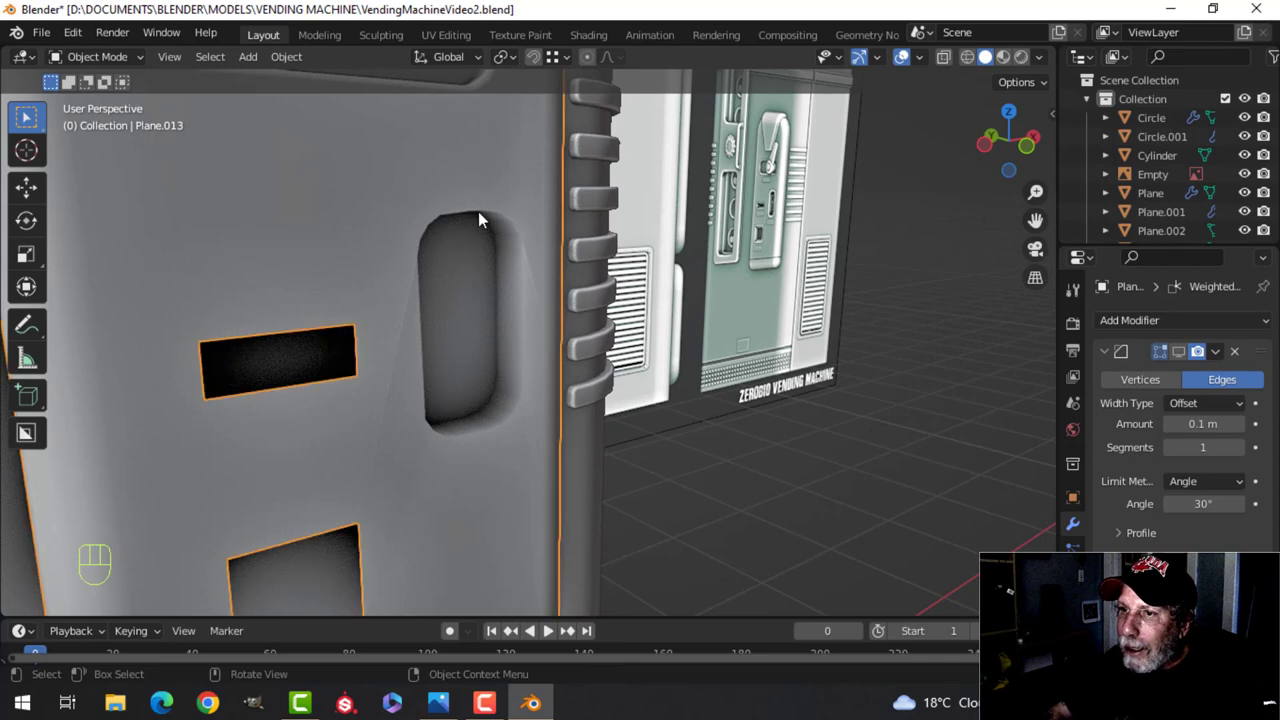
{"action": "key", "text": "Tab"}
{"action": "left_click", "coordinate": [412, 231], "text": "alt+shift"}
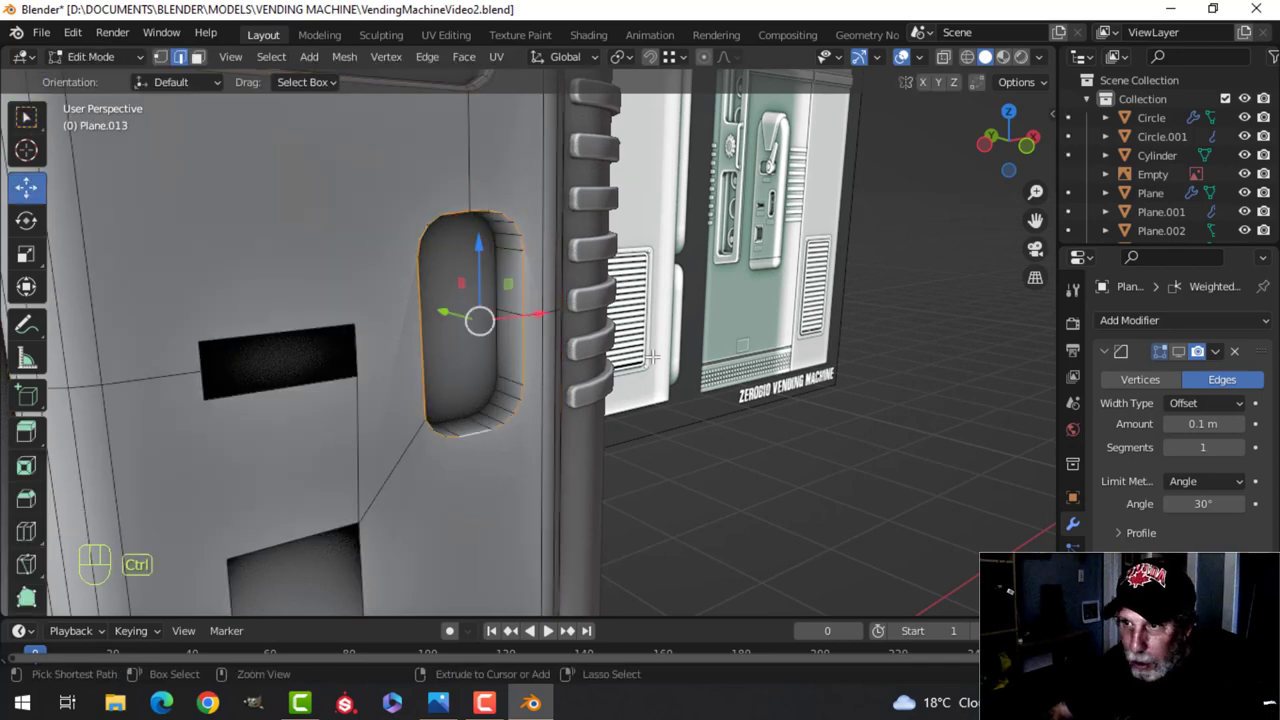
{"action": "key", "text": "ctrl+b"}
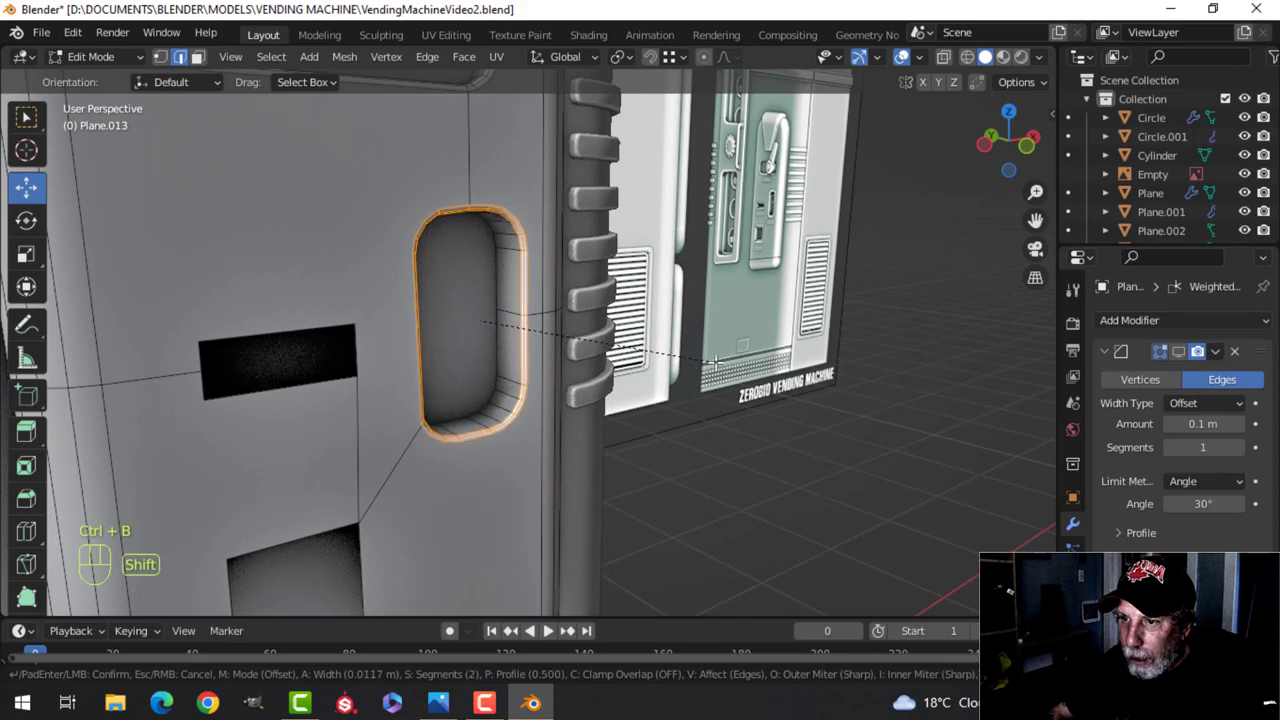
{"action": "left_click", "coordinate": [692, 363], "text": "shift"}
{"action": "key", "text": "Tab"}
{"action": "scroll", "coordinate": [443, 443], "scroll_direction": "down", "scroll_amount": 4}
{"action": "key", "text": "alt+a"}
Unhide the hidden blocks that fit the coin panel's four openings
{"action": "scroll", "coordinate": [430, 420], "scroll_direction": "down", "scroll_amount": 2}
{"action": "middle_click_drag", "start_coordinate": [426, 418], "coordinate": [468, 373]}
{"action": "scroll", "coordinate": [468, 373], "scroll_direction": "up", "scroll_amount": 5}
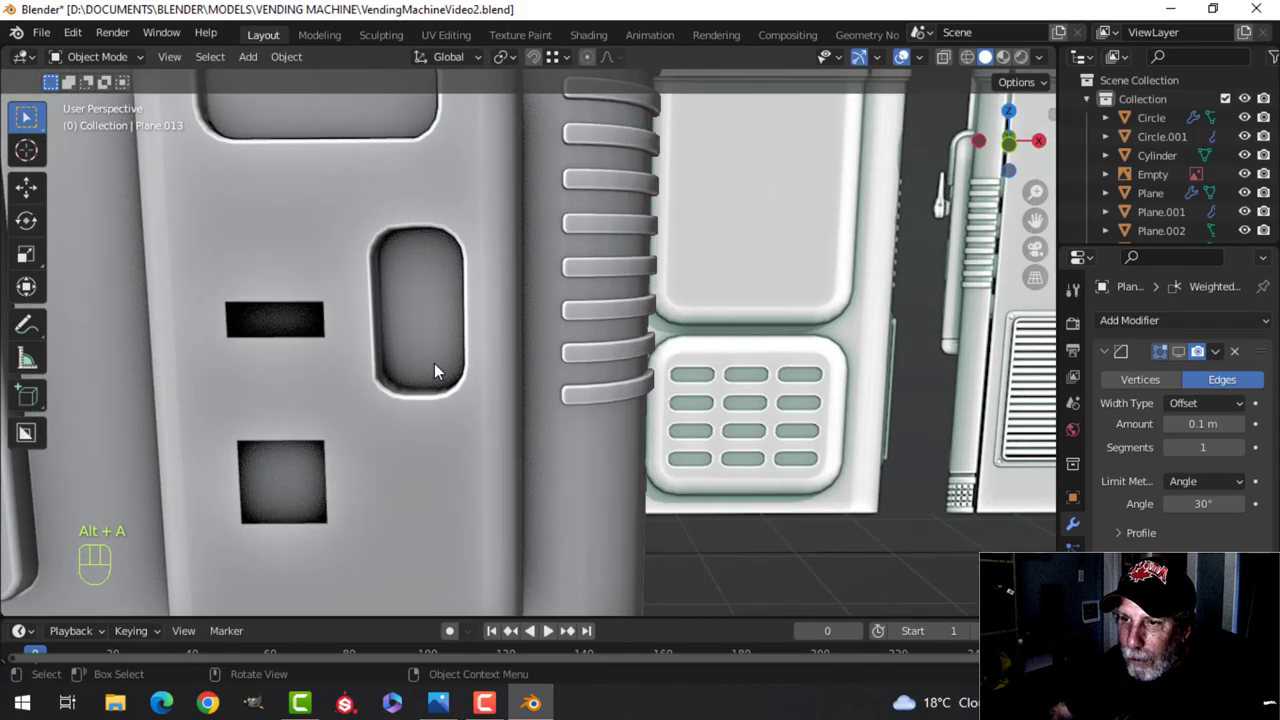
{"action": "scroll", "coordinate": [434, 363], "scroll_direction": "down", "scroll_amount": 4}
{"action": "middle_click_drag", "start_coordinate": [386, 403], "coordinate": [555, 442]}
{"action": "key", "text": "alt+h"}
{"action": "key", "text": "alt+a"}
Separate the wide rounded block from the other opening blocks into its own object
{"action": "left_click", "coordinate": [537, 383]}
{"action": "key", "text": "Tab"}
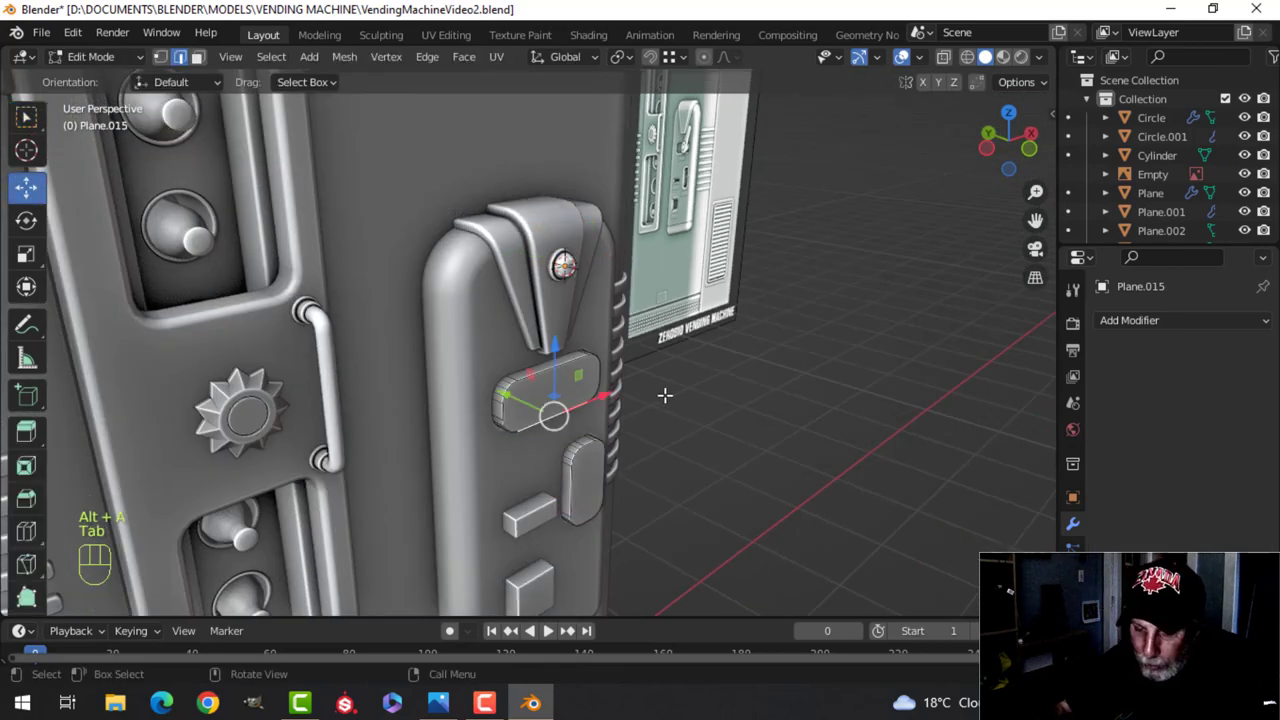
{"action": "key", "text": "ctrl+l"}
{"action": "key", "text": "p"}
{"action": "left_click", "coordinate": [665, 395]}
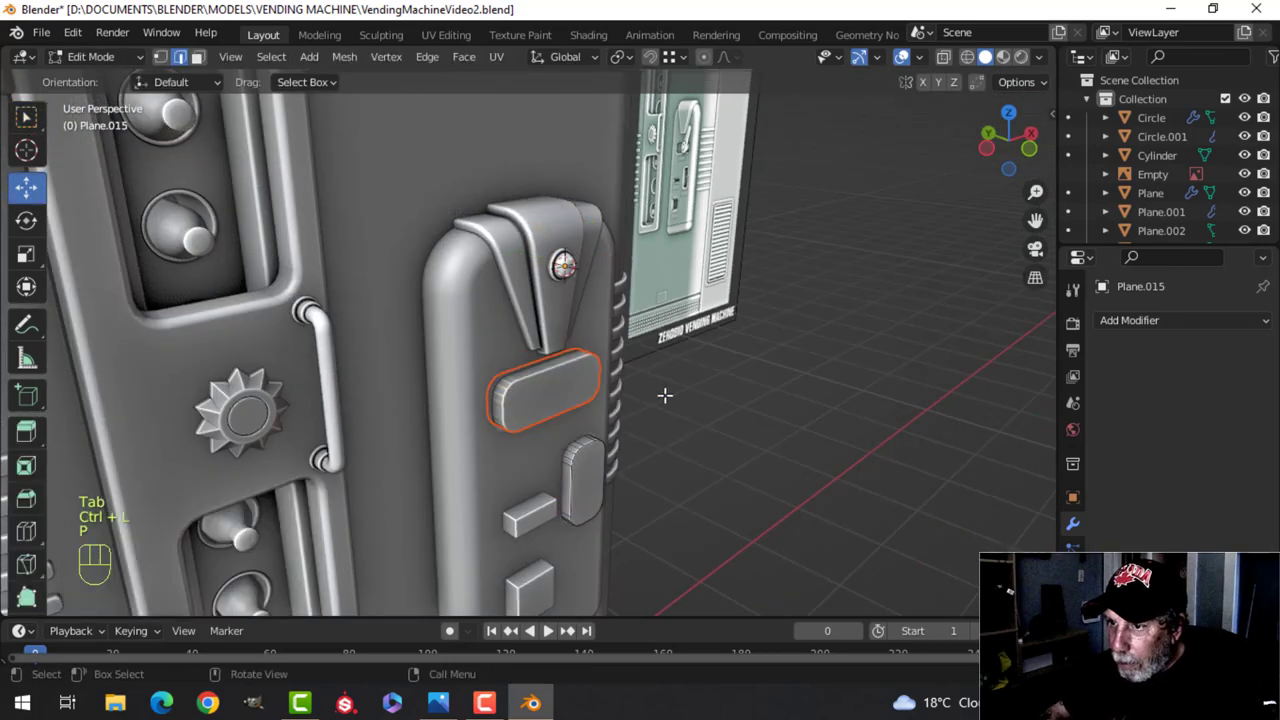
Isolate the separated wide rounded block in local view and open its mesh for editing with nothing selected
{"action": "key", "text": "Tab"}
{"action": "middle_click_drag", "start_coordinate": [600, 396], "coordinate": [583, 360]}
{"action": "key", "text": "KP_Divide"}
{"action": "key", "text": "Tab"}
{"action": "key", "text": "alt+a"}
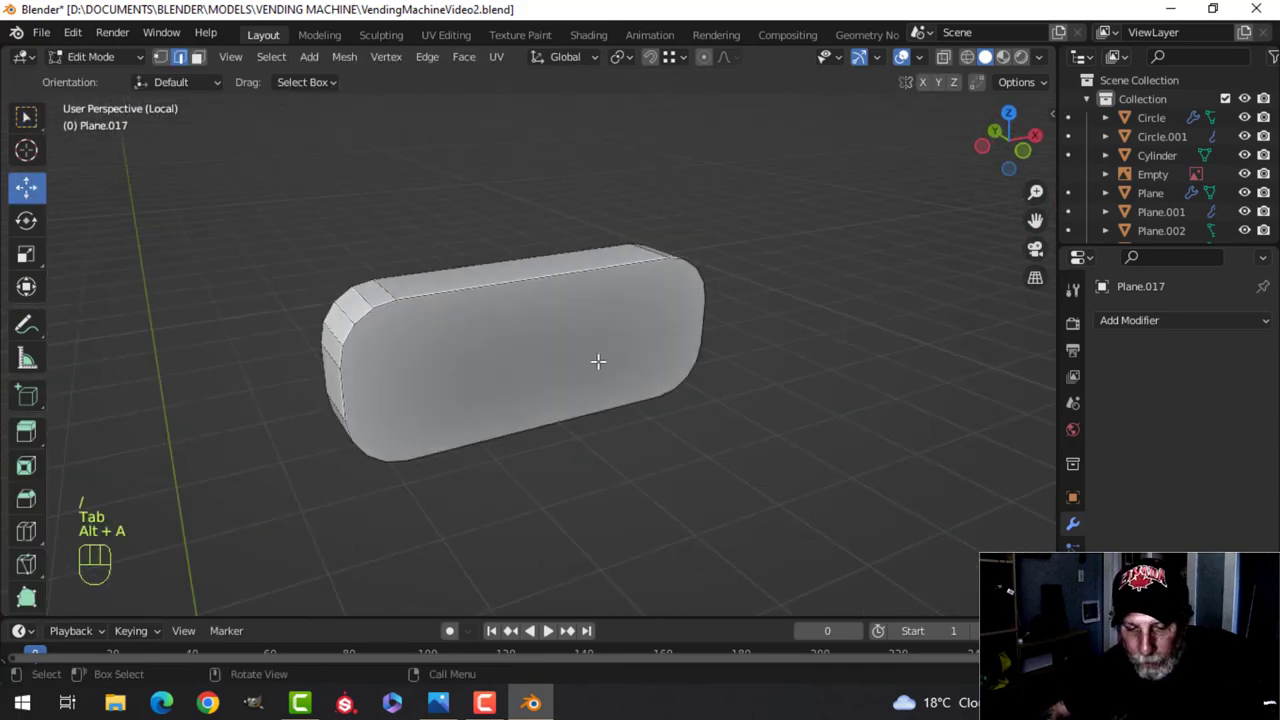
Inset the wide rounded block's front and back faces by about 0.018 m and bridge them into a through opening
{"action": "left_click", "coordinate": [545, 331]}
{"action": "middle_click_drag", "start_coordinate": [518, 385], "coordinate": [575, 370]}
{"action": "left_click", "coordinate": [557, 340], "text": "shift"}
{"action": "key", "text": "i"}
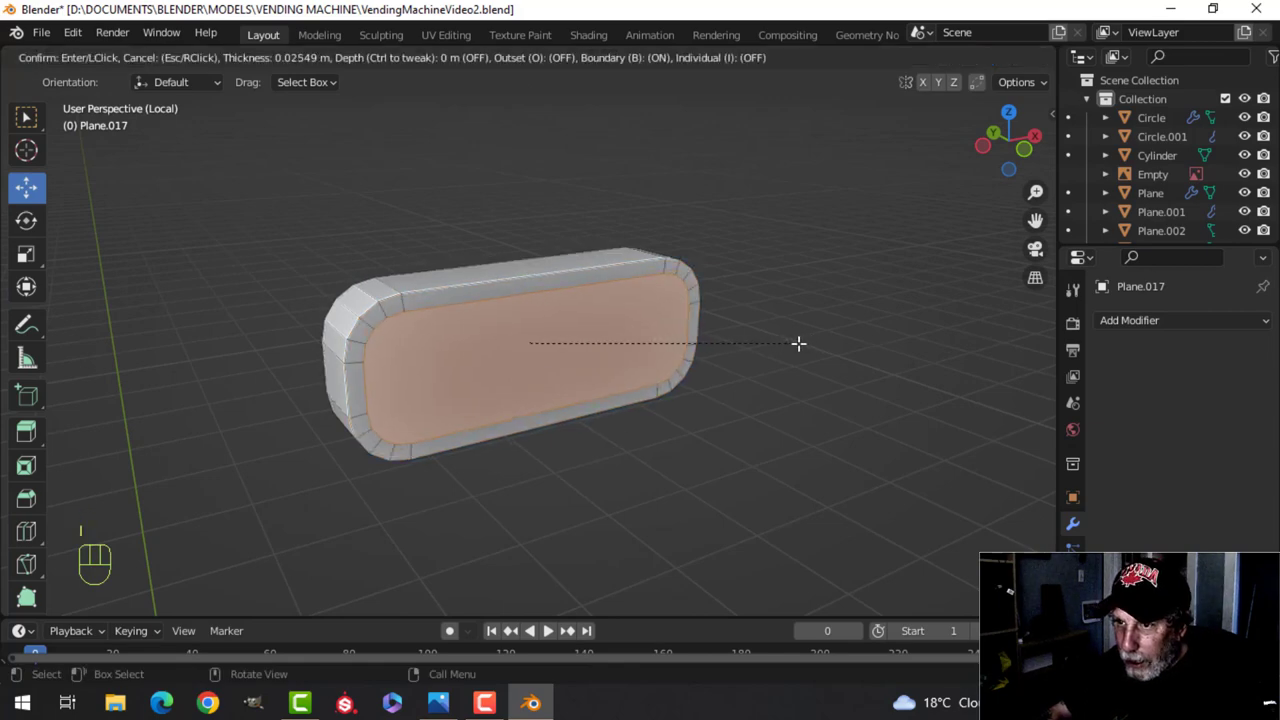
{"action": "left_click", "coordinate": [803, 343]}
{"action": "key", "text": "ctrl+e"}
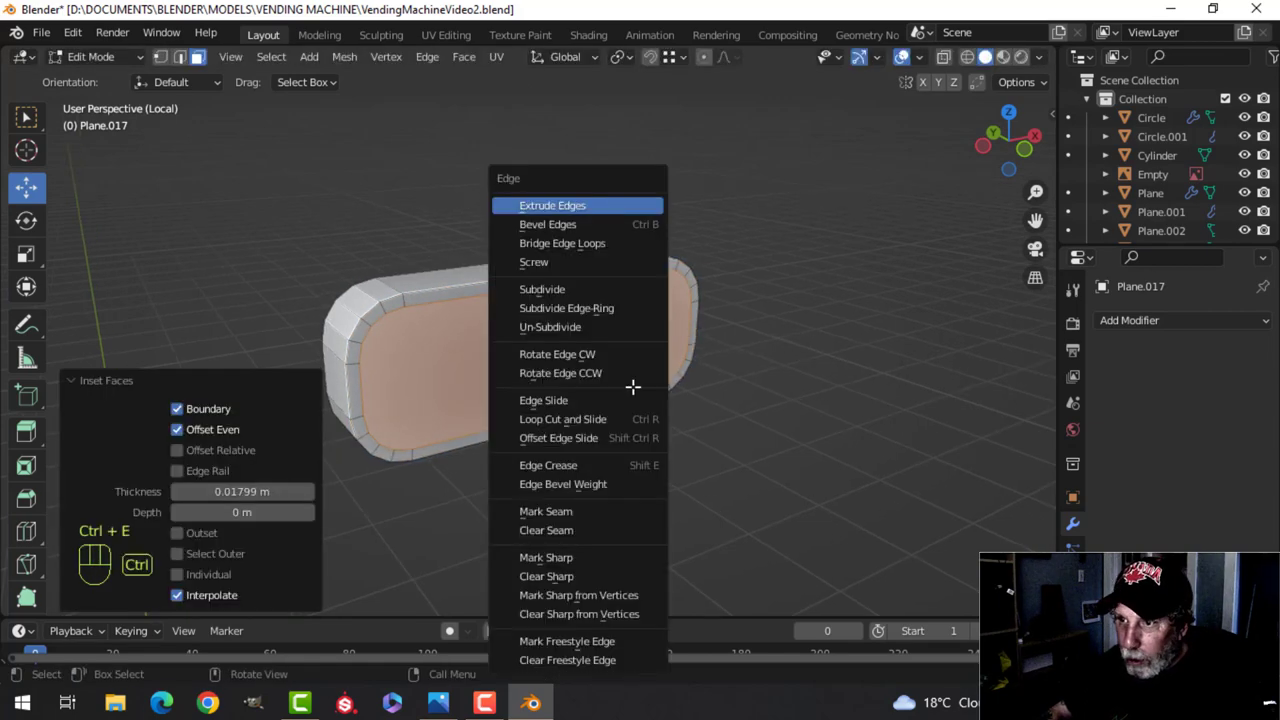
{"action": "left_click", "coordinate": [573, 246]}
{"action": "middle_click_drag", "start_coordinate": [600, 300], "coordinate": [611, 414]}
Delete the ring of faces around the wide insert's rear opening
{"action": "key", "text": "alt+a"}
{"action": "left_click", "coordinate": [656, 331], "text": "alt+shift"}
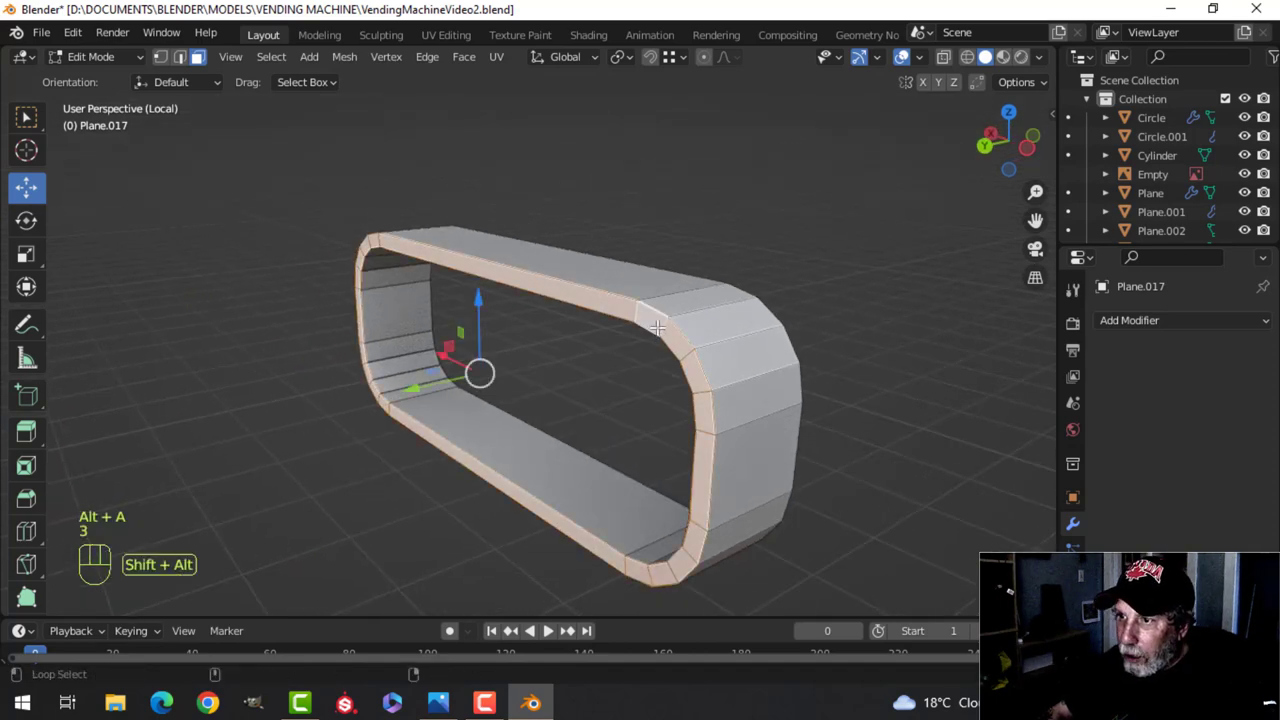
{"action": "key", "text": "x"}
{"action": "left_click", "coordinate": [594, 241]}
{"action": "middle_click_drag", "start_coordinate": [594, 241], "coordinate": [688, 376]}
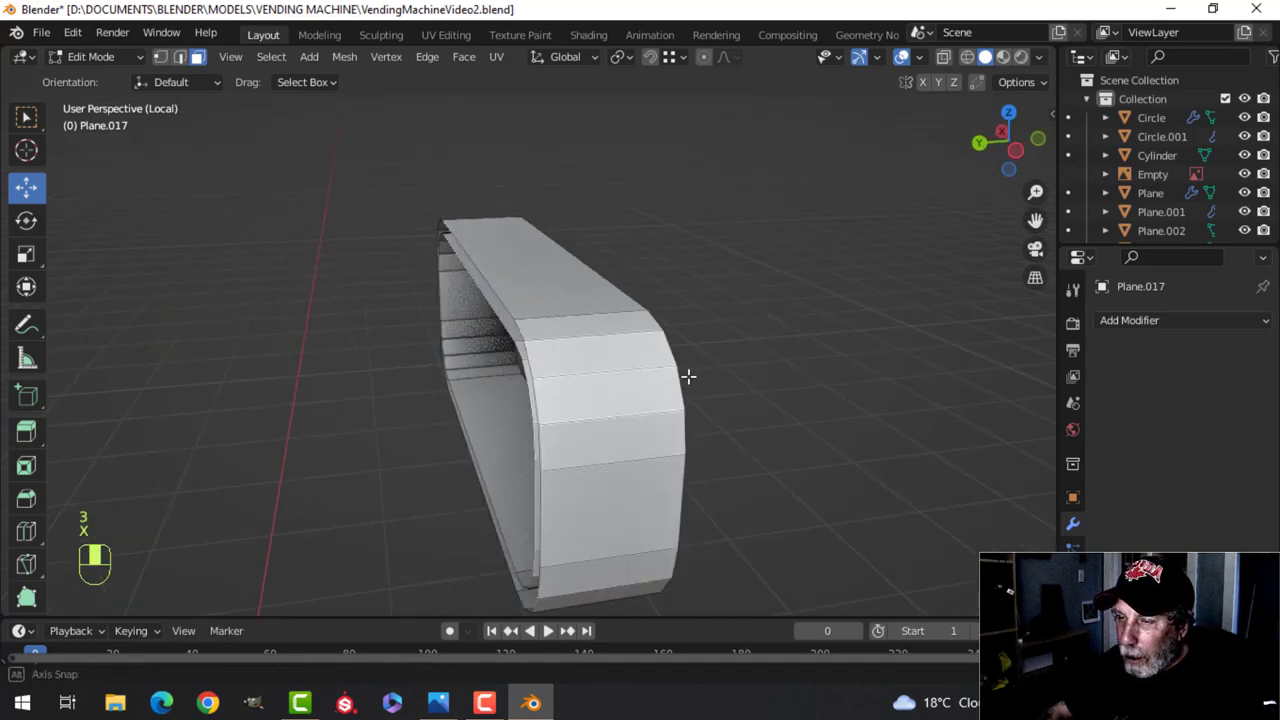
Move the rear edge loop of the wide insert's outer wall forward about 0.077 m and delete its vertices
{"action": "key", "text": "2"}
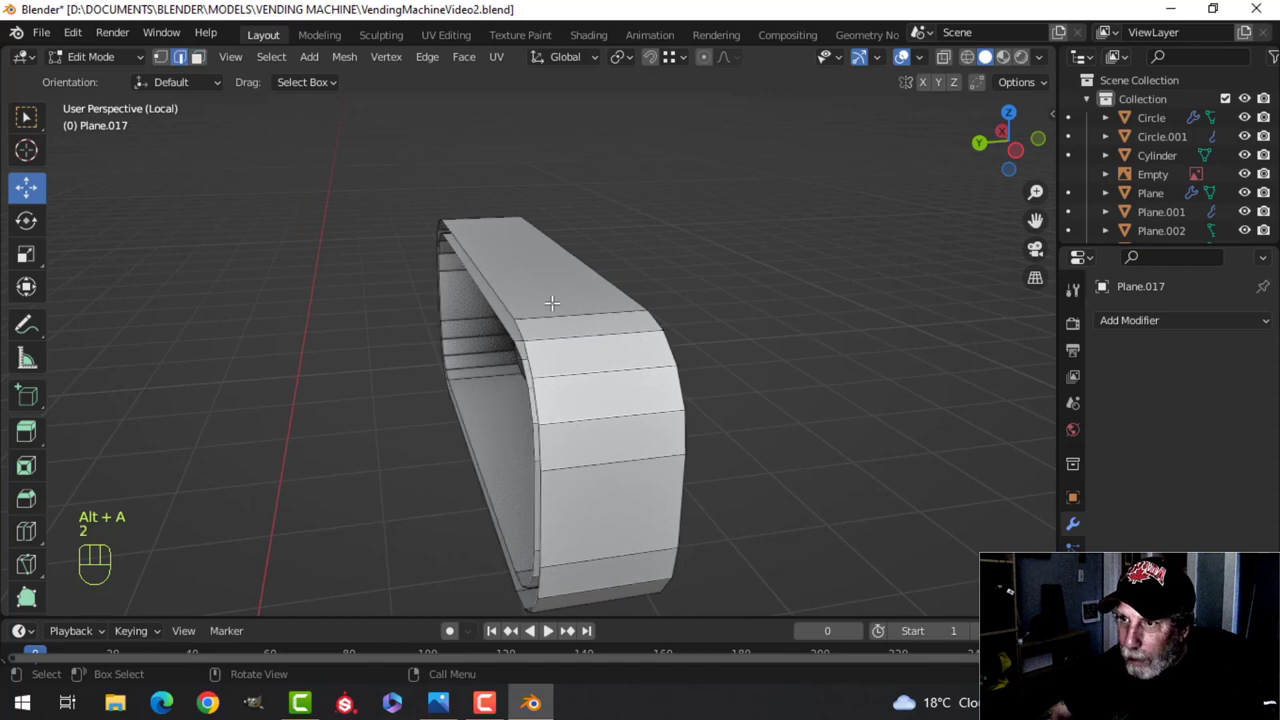
{"action": "middle_click_drag", "start_coordinate": [523, 311], "coordinate": [423, 357]}
{"action": "left_click_drag", "start_coordinate": [423, 357], "coordinate": [476, 360]}
{"action": "middle_click_drag", "start_coordinate": [476, 360], "coordinate": [593, 374]}
{"action": "key", "text": "x"}
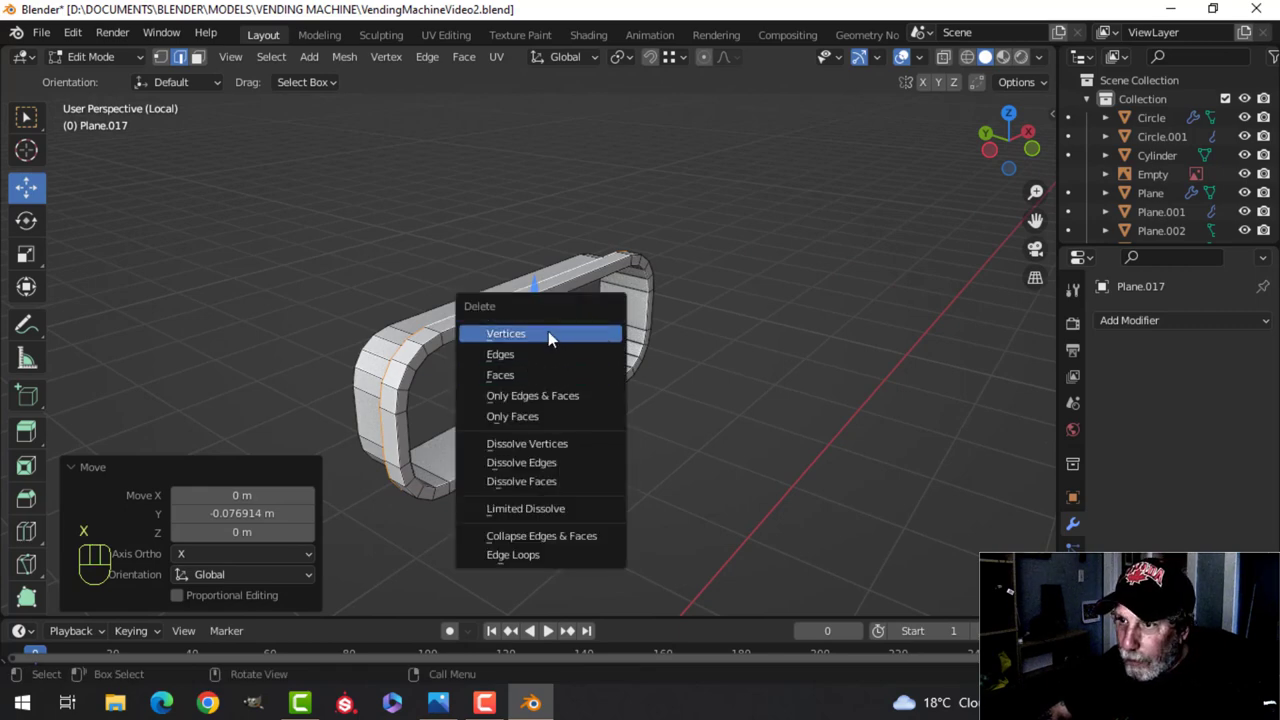
{"action": "left_click", "coordinate": [548, 333]}
Scale the wide insert's outer front rim loop to about 1.085, then enlarge it slightly more along Z
{"action": "left_click", "coordinate": [488, 316], "text": "alt"}
{"action": "middle_click_drag", "start_coordinate": [782, 335], "coordinate": [789, 309]}
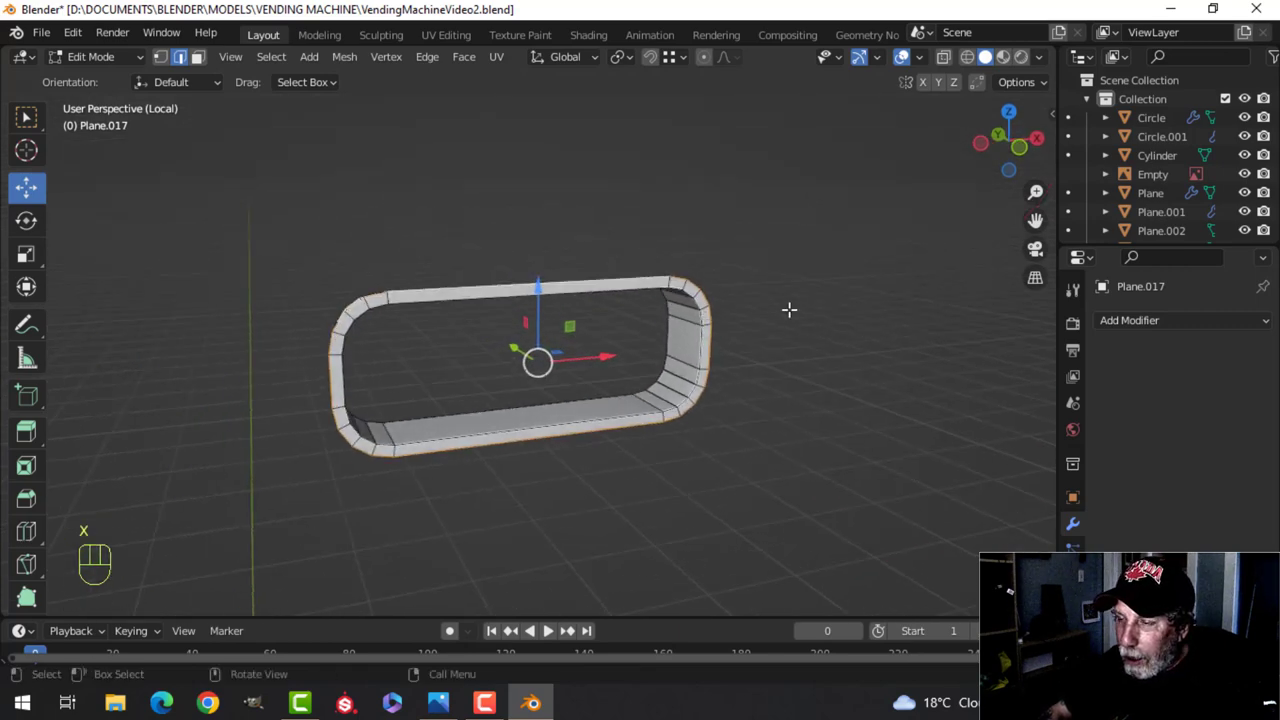
{"action": "key", "text": "s"}
{"action": "left_click", "coordinate": [819, 304]}
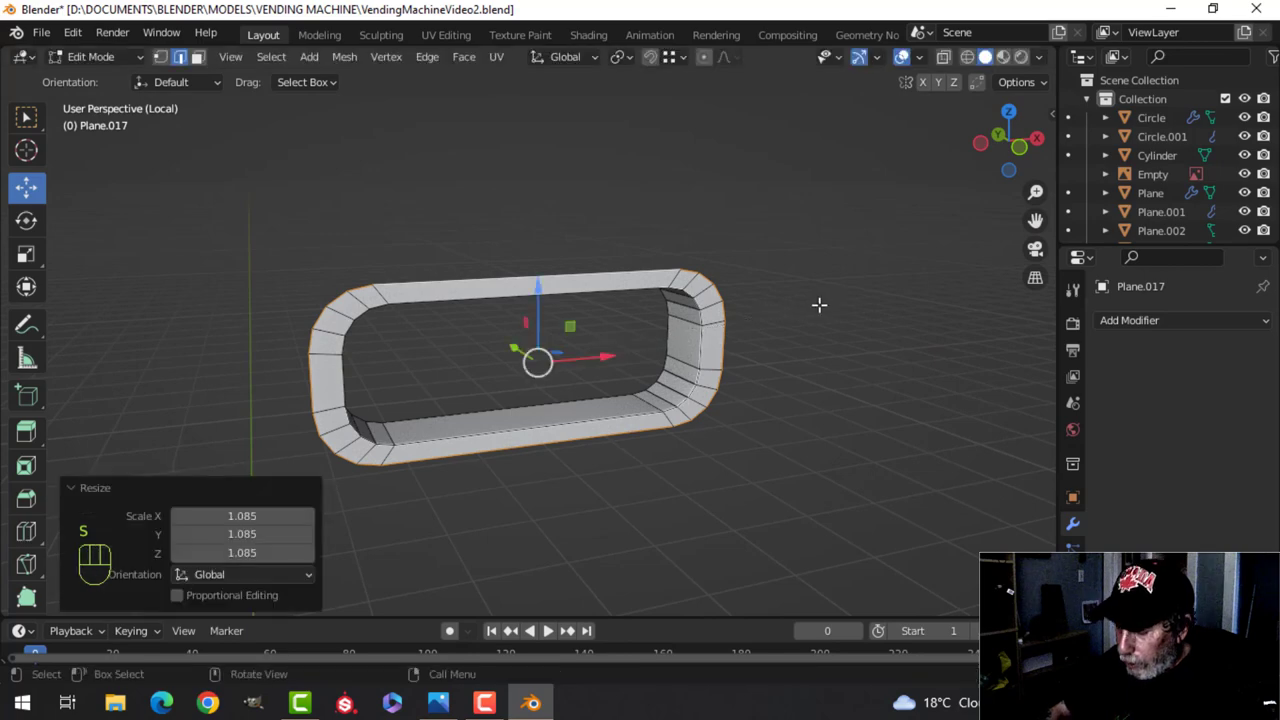
{"action": "key", "text": "KP_1"}
{"action": "key", "text": "s"}
{"action": "key", "text": "z"}
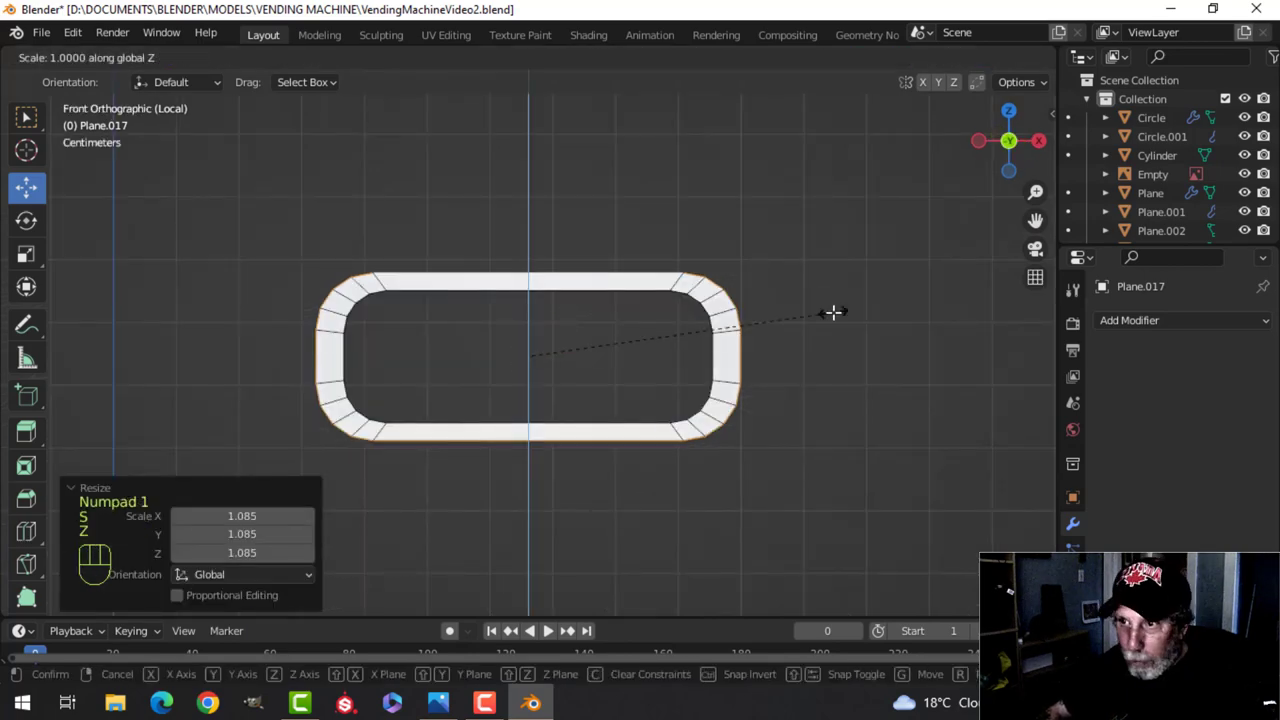
{"action": "left_click", "coordinate": [857, 331]}
Extrude the wide insert's outer rim loop a short distance backward along Y to form the flange's side
{"action": "middle_click_drag", "start_coordinate": [857, 331], "coordinate": [809, 408]}
{"action": "key", "text": "e"}
{"action": "right_click", "coordinate": [809, 408]}
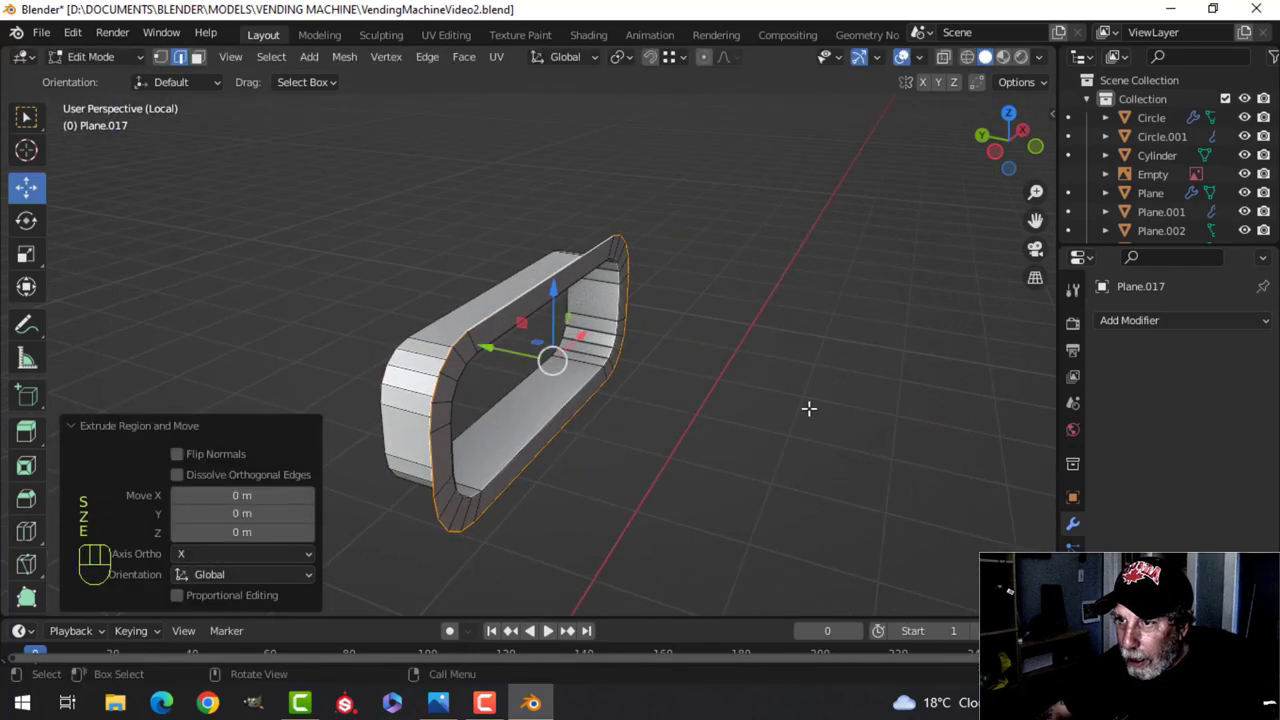
{"action": "left_click_drag", "start_coordinate": [482, 345], "coordinate": [461, 338]}
Bevel the outer front edge loop of the wide insert's flange with 2 segments
{"action": "key", "text": "alt+a"}
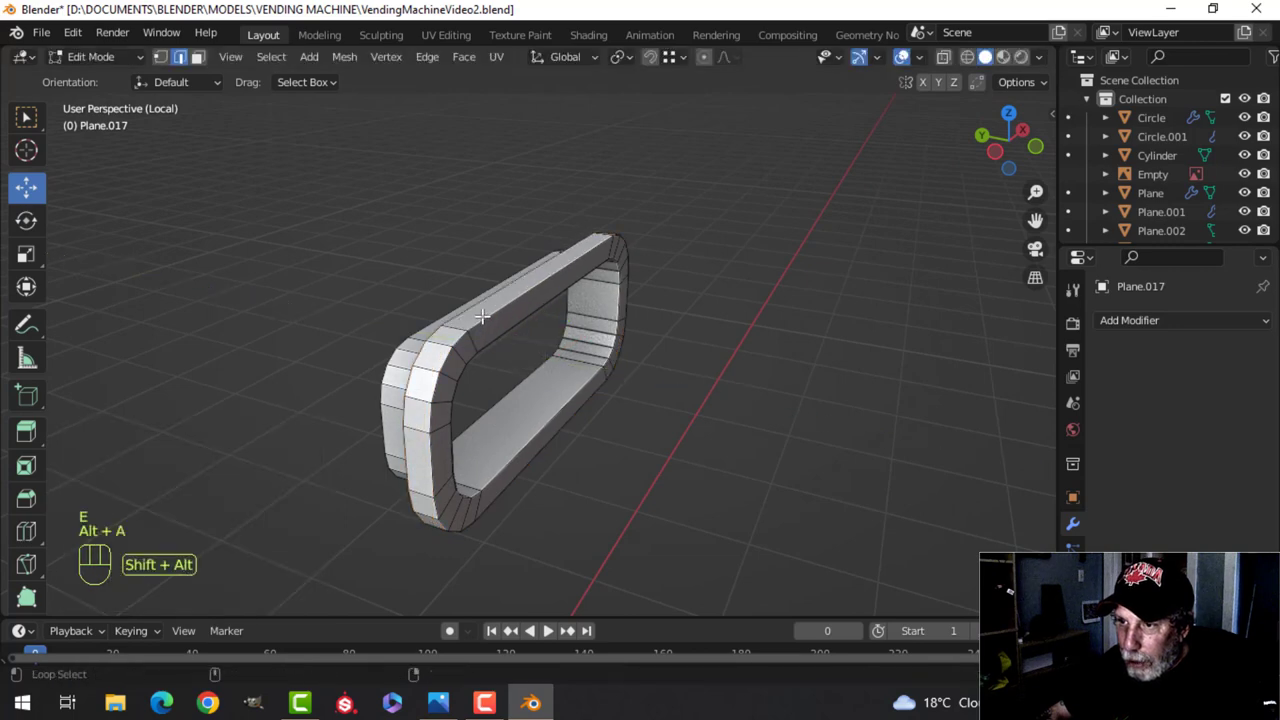
{"action": "left_click", "coordinate": [466, 334], "text": "alt+shift"}
{"action": "scroll", "coordinate": [591, 349], "scroll_direction": "up", "scroll_amount": 2}
{"action": "middle_click_drag", "start_coordinate": [591, 347], "coordinate": [668, 383]}
{"action": "key", "text": "ctrl+b"}
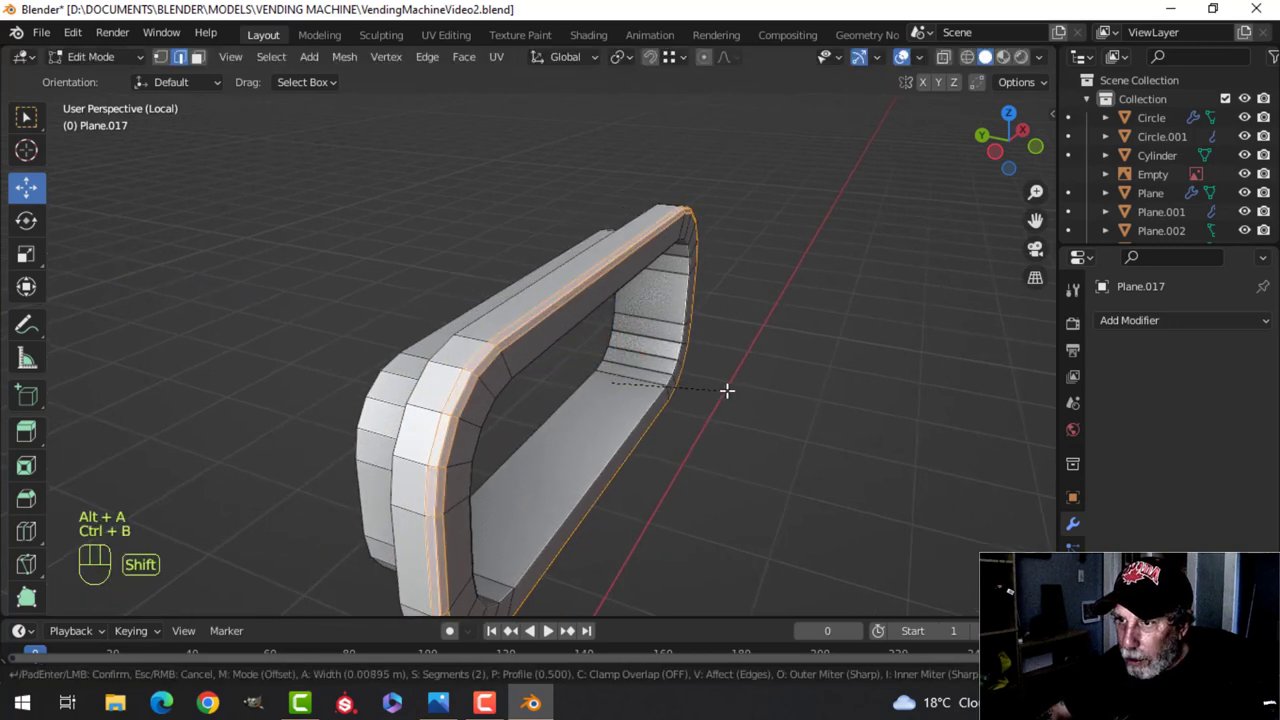
{"action": "left_click", "coordinate": [712, 386]}
Bevel the inner front edge loop around the wide insert's opening
{"action": "key", "text": "alt+a"}
{"action": "middle_click_drag", "start_coordinate": [703, 386], "coordinate": [500, 300]}
{"action": "left_click", "coordinate": [754, 323], "text": "alt"}
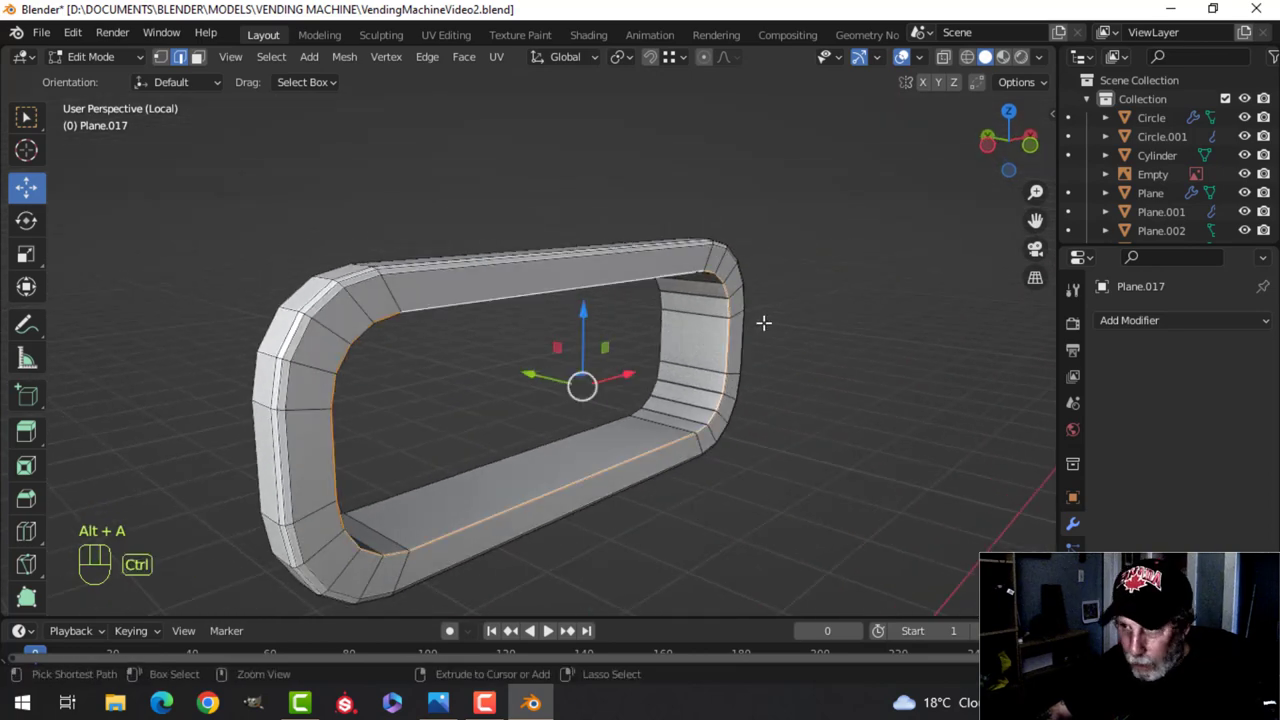
{"action": "key", "text": "ctrl+b"}
{"action": "left_click", "coordinate": [829, 320]}
Shade the wide insert smooth and leave local view to show the whole machine again
{"action": "key", "text": "Tab"}
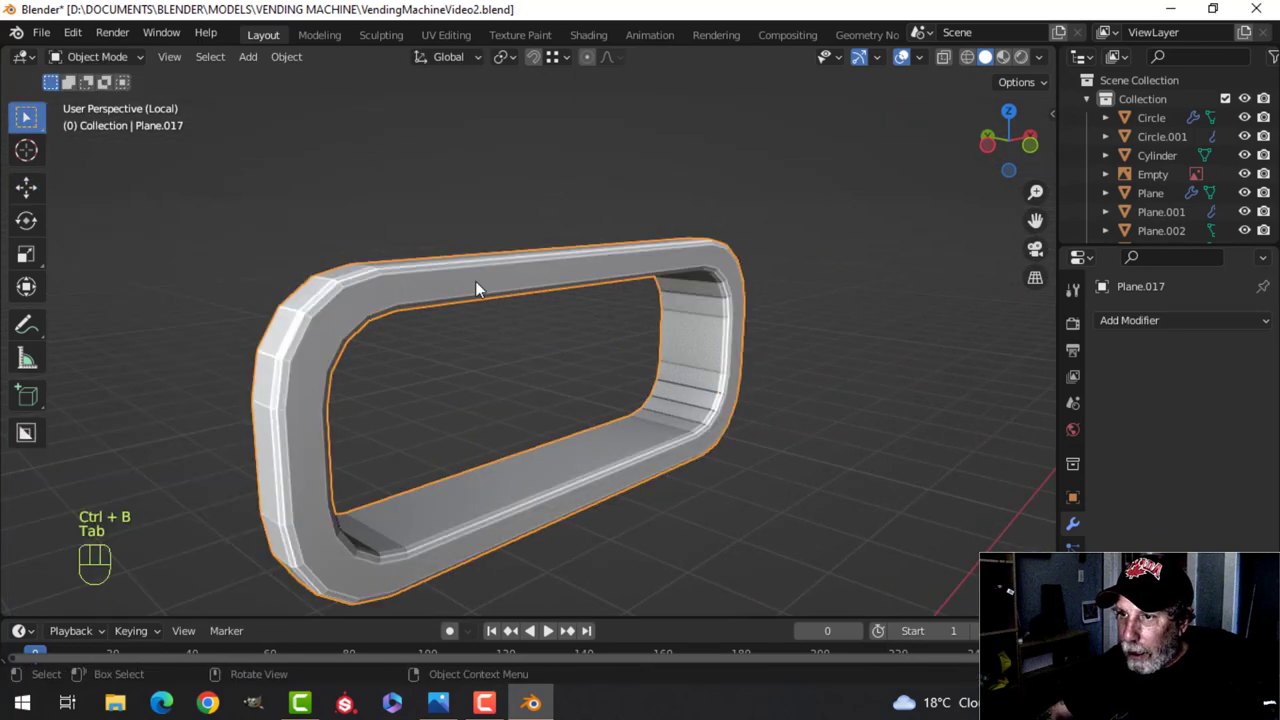
{"action": "right_click", "coordinate": [475, 288]}
{"action": "left_click", "coordinate": [471, 281]}
{"action": "key", "text": "alt+a"}
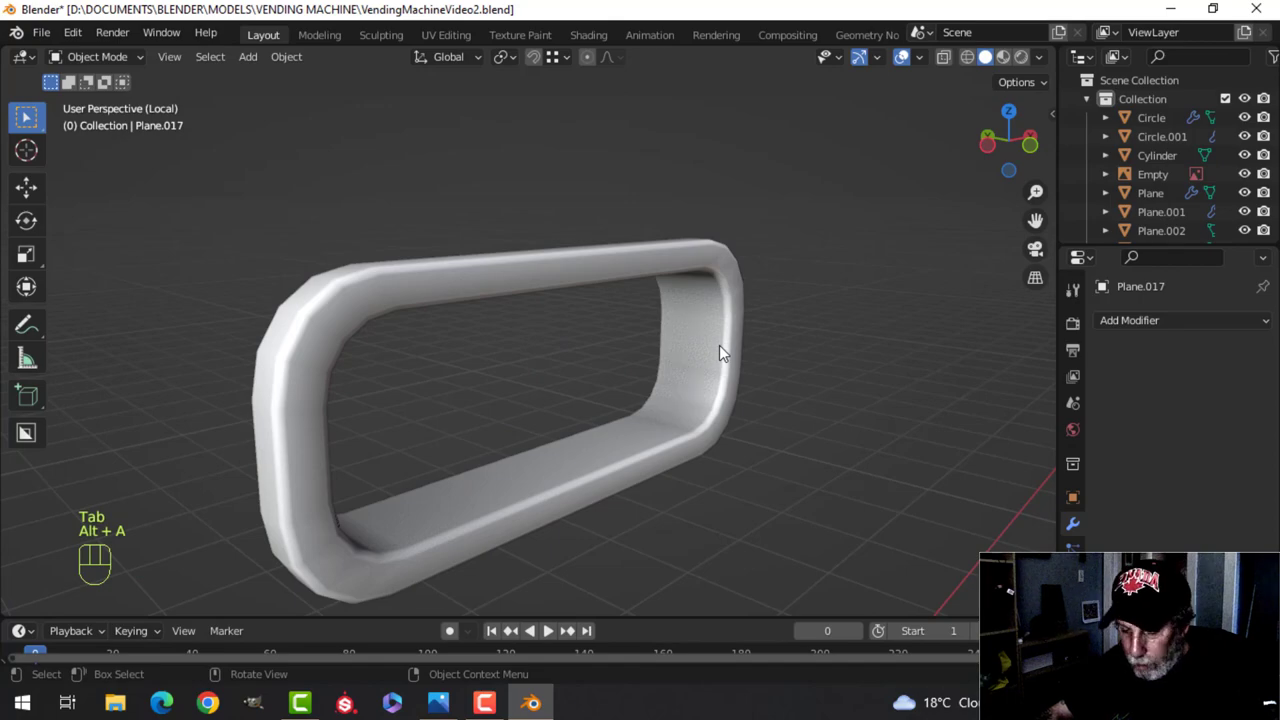
{"action": "key", "text": "KP_Divide"}
Move the wide insert's entire mesh back along Y so its flange sits against the coin panel
{"action": "scroll", "coordinate": [630, 332], "scroll_direction": "up", "scroll_amount": 4}
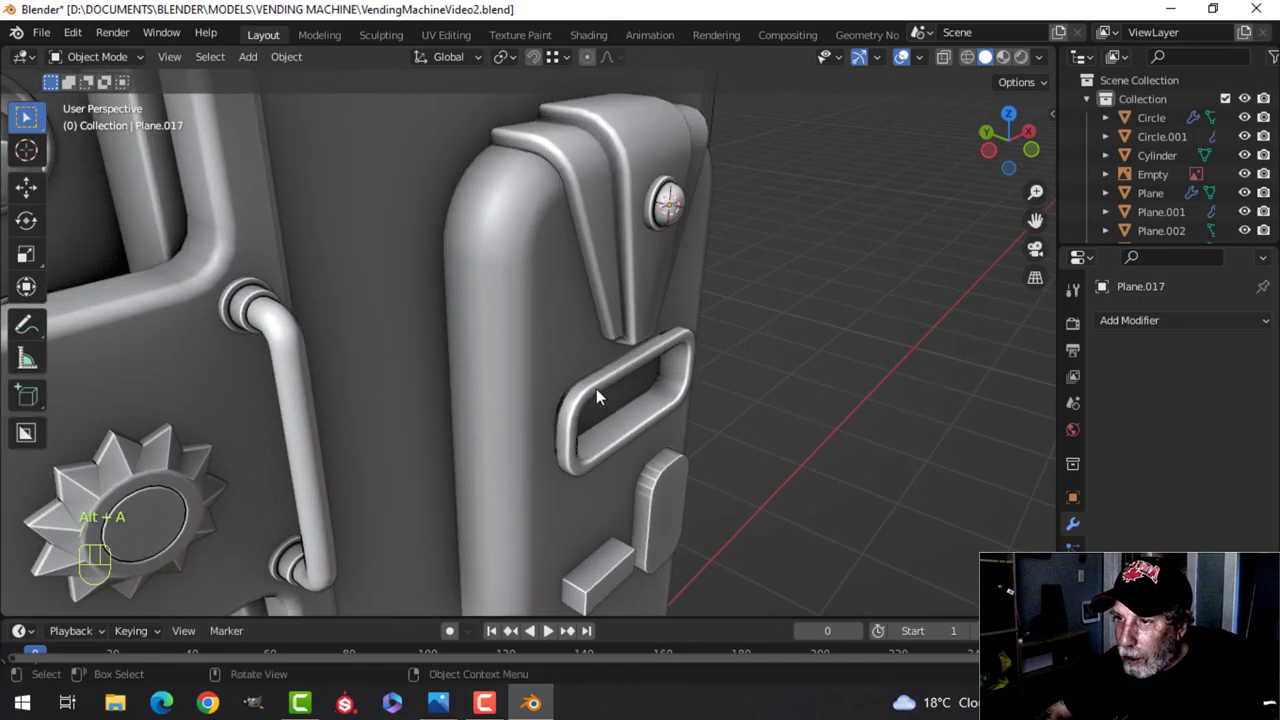
{"action": "left_click", "coordinate": [596, 397]}
{"action": "key", "text": "Tab"}
{"action": "key", "text": "a"}
{"action": "key", "text": "KP_Divide"}
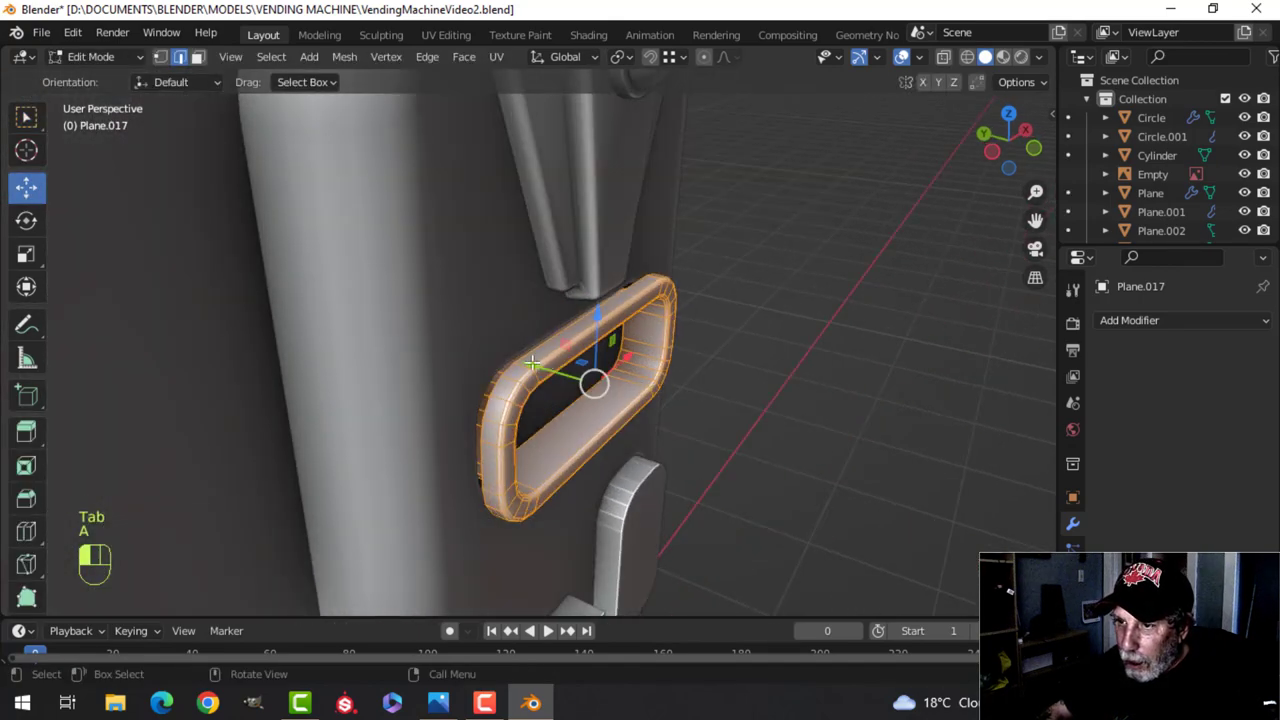
{"action": "left_click_drag", "start_coordinate": [533, 363], "coordinate": [511, 350]}
{"action": "key", "text": "Tab"}
{"action": "middle_click_drag", "start_coordinate": [645, 322], "coordinate": [554, 285]}
{"action": "scroll", "coordinate": [556, 342], "scroll_direction": "down", "scroll_amount": 3}
{"action": "key", "text": "alt+a"}
Move the rear face of the coin panel's wide recess slightly forward along Y
{"action": "middle_click_drag", "start_coordinate": [554, 285], "coordinate": [580, 440]}
{"action": "scroll", "coordinate": [530, 321], "scroll_direction": "up", "scroll_amount": 1}
{"action": "scroll", "coordinate": [577, 346], "scroll_direction": "up", "scroll_amount": 1}
{"action": "scroll", "coordinate": [577, 346], "scroll_direction": "up", "scroll_amount": 1}
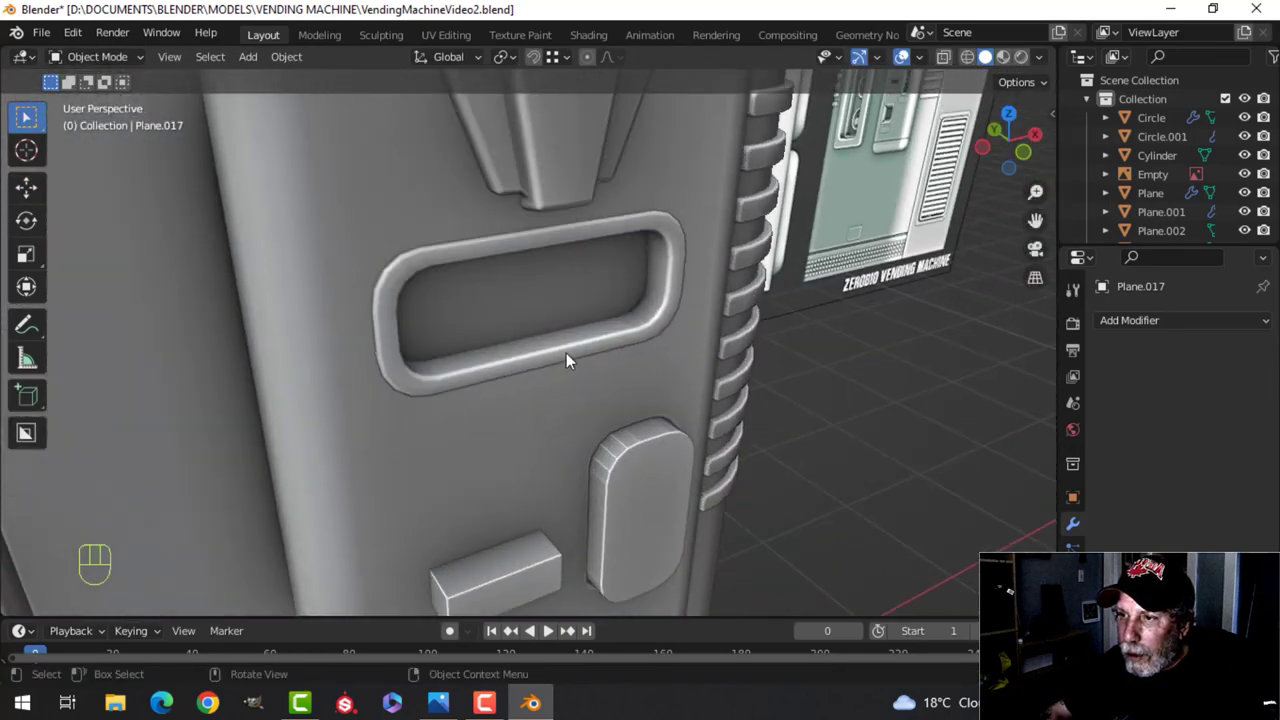
{"action": "left_click", "coordinate": [558, 365]}
{"action": "key", "text": "Tab"}
{"action": "middle_click_drag", "start_coordinate": [557, 366], "coordinate": [536, 297]}
{"action": "key", "text": "3"}
{"action": "left_click", "coordinate": [575, 324]}
{"action": "left_click_drag", "start_coordinate": [530, 270], "coordinate": [540, 276]}
{"action": "key", "text": "Tab"}
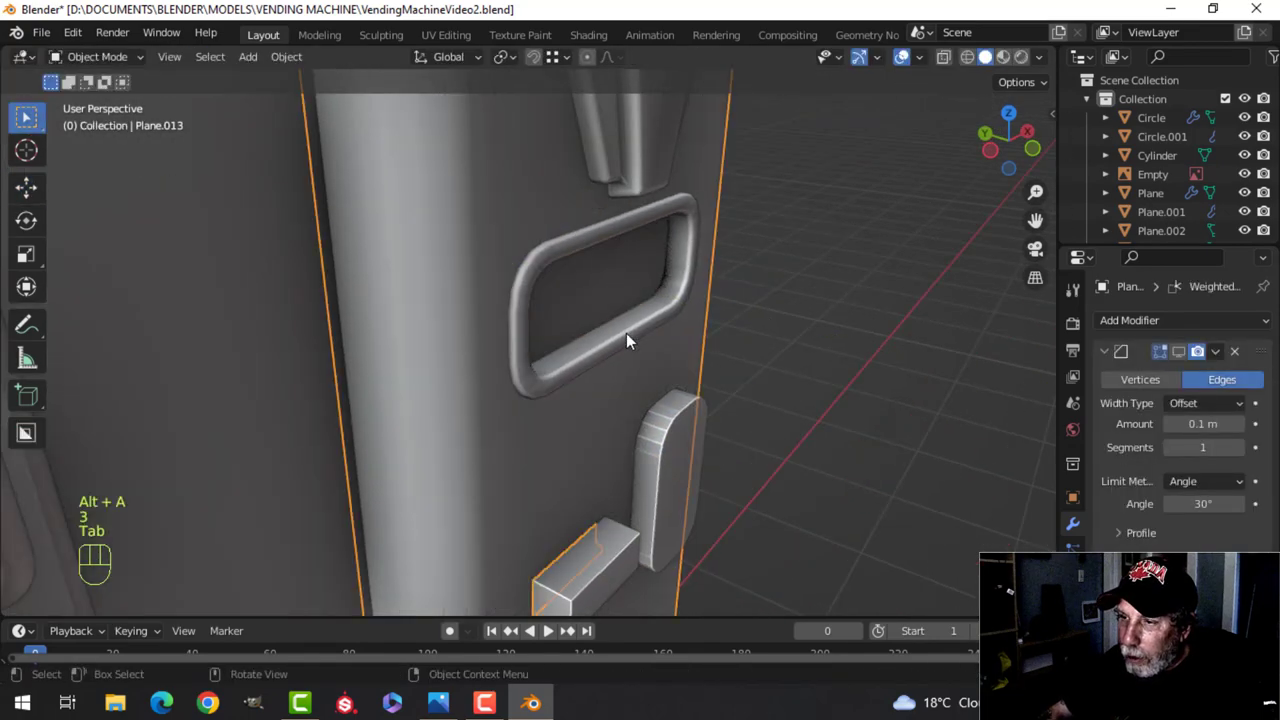
Isolate the vertical rounded block in local view and open its mesh for editing with nothing selected
{"action": "key", "text": "alt+a"}
{"action": "scroll", "coordinate": [630, 350], "scroll_direction": "down", "scroll_amount": 4}
{"action": "middle_click_drag", "start_coordinate": [636, 387], "coordinate": [590, 362]}
{"action": "scroll", "coordinate": [624, 429], "scroll_direction": "up", "scroll_amount": 3}
{"action": "left_click", "coordinate": [603, 382]}
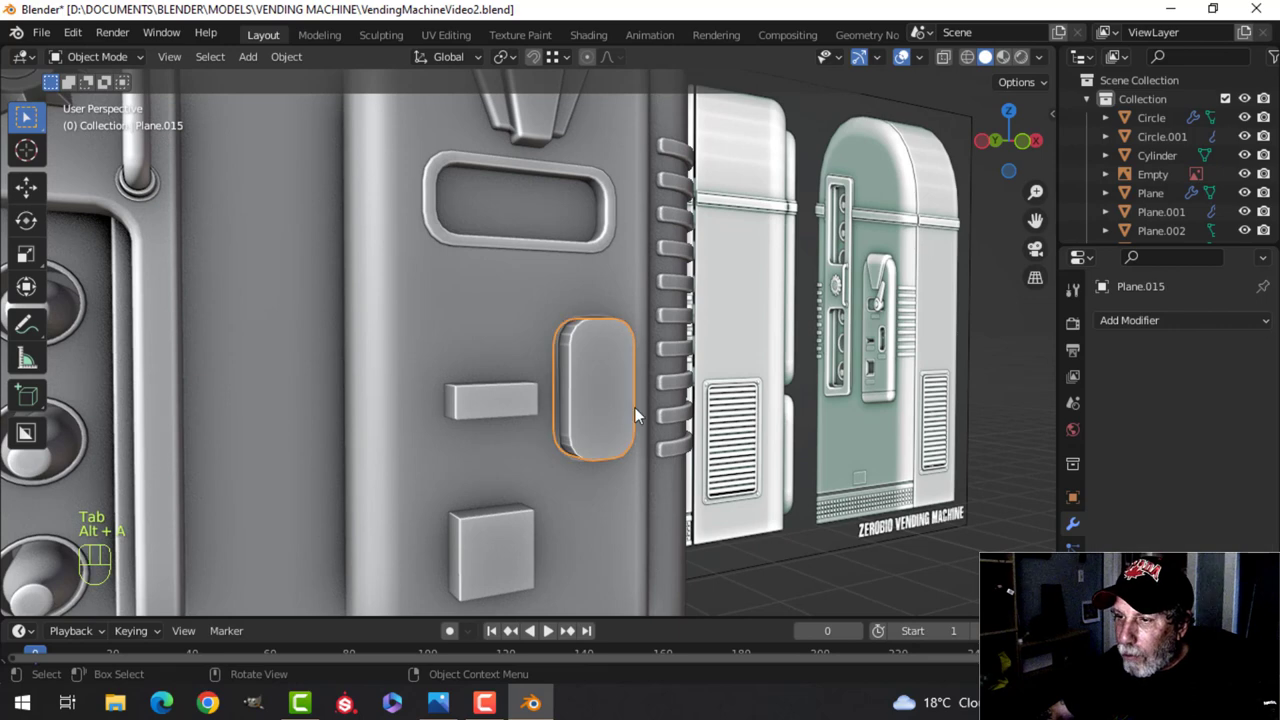
{"action": "key", "text": "slash"}
{"action": "key", "text": "Tab"}
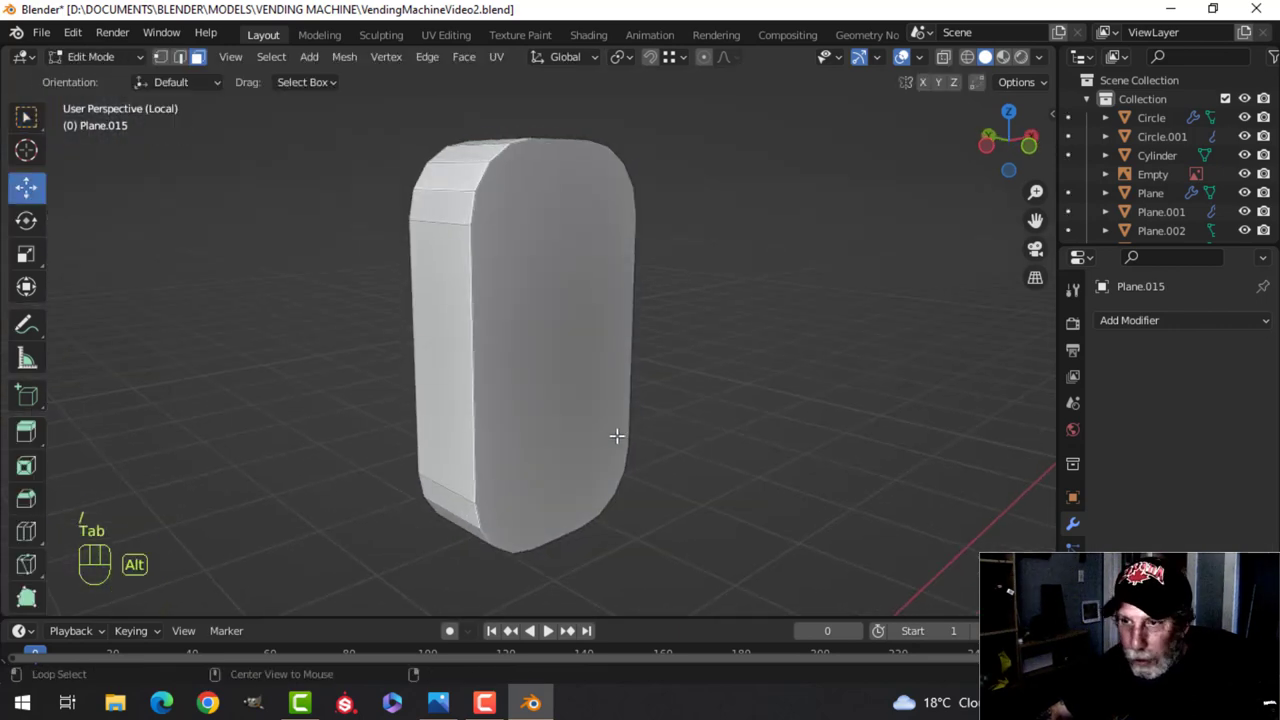
{"action": "key", "text": "alt+a"}
Inset the vertical rounded block's front and back faces by about 0.013 m
{"action": "key", "text": "3"}
{"action": "left_click", "coordinate": [530, 350]}
{"action": "middle_click_drag", "start_coordinate": [520, 345], "coordinate": [625, 340]}
{"action": "middle_click_drag", "start_coordinate": [474, 329], "coordinate": [517, 327]}
{"action": "left_click", "coordinate": [508, 328], "text": "shift"}
{"action": "middle_click_drag", "start_coordinate": [709, 333], "coordinate": [609, 320]}
{"action": "key", "text": "i"}
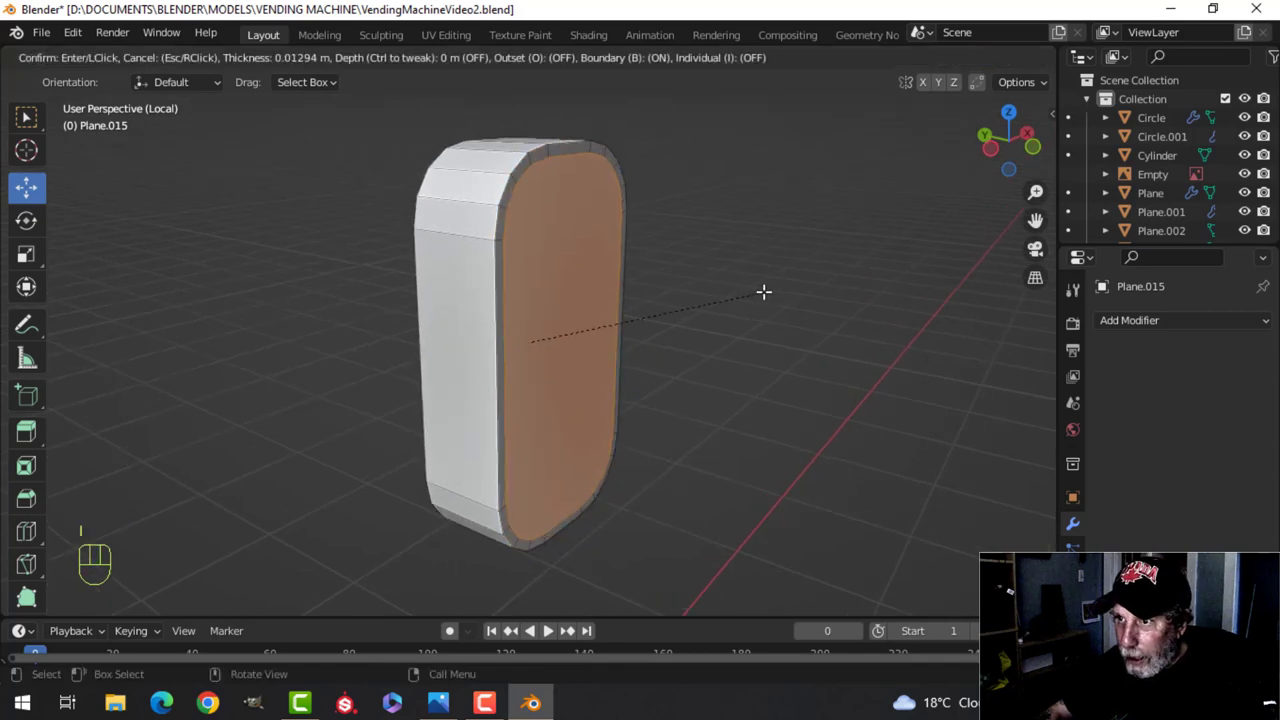
{"action": "left_click", "coordinate": [762, 291]}
Bridge the vertical block's two inset faces to open a passage through it
{"action": "middle_click_drag", "start_coordinate": [743, 289], "coordinate": [756, 377]}
{"action": "key", "text": "s"}
{"action": "key", "text": "Escape"}
{"action": "key", "text": "ctrl+e"}
{"action": "left_click", "coordinate": [628, 246]}
Delete the vertical insert's rear ring of faces and its outer wall faces
{"action": "key", "text": "alt+a"}
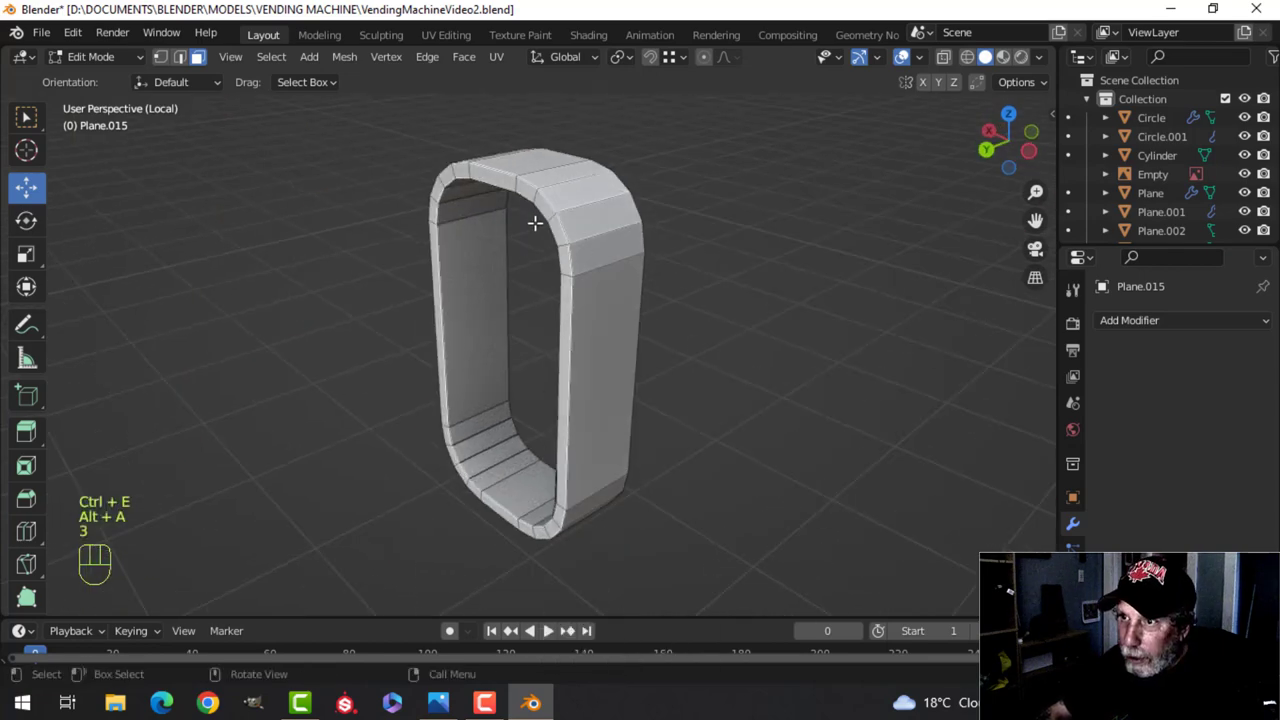
{"action": "key", "text": "x"}
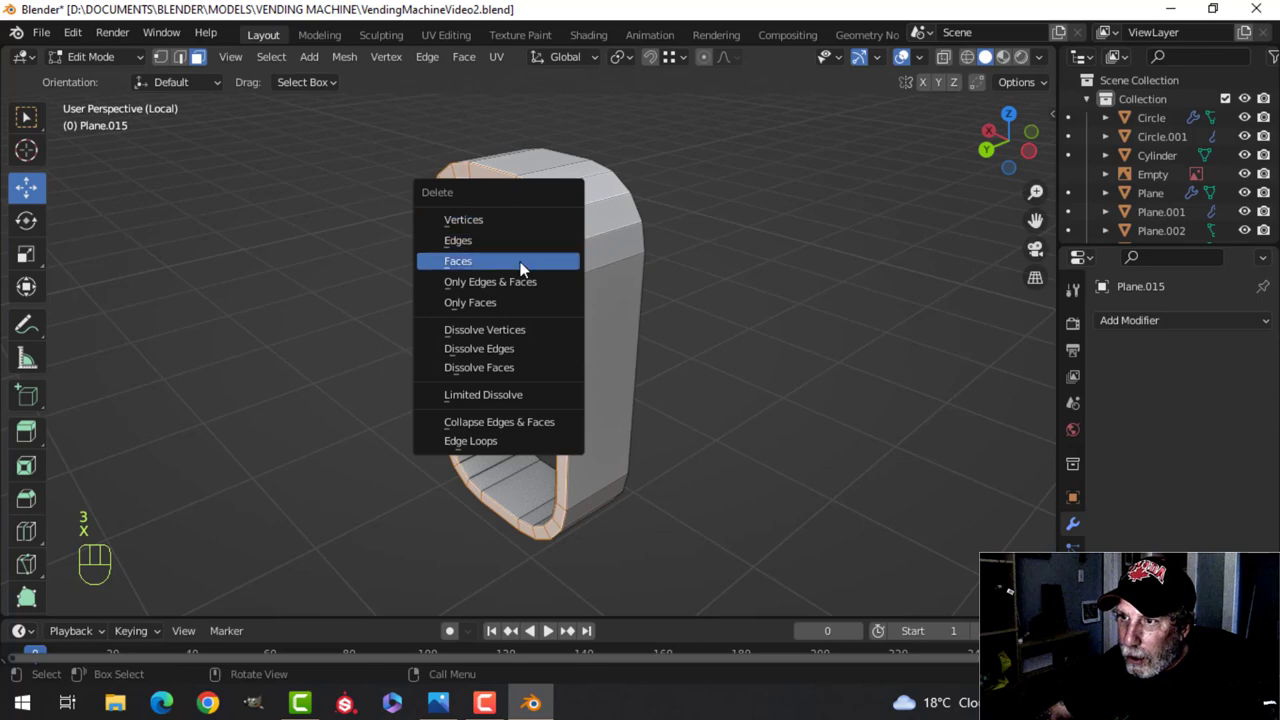
{"action": "left_click", "coordinate": [520, 261]}
{"action": "middle_click_drag", "start_coordinate": [522, 266], "coordinate": [633, 295]}
{"action": "left_click", "coordinate": [540, 227], "text": "alt+shift"}
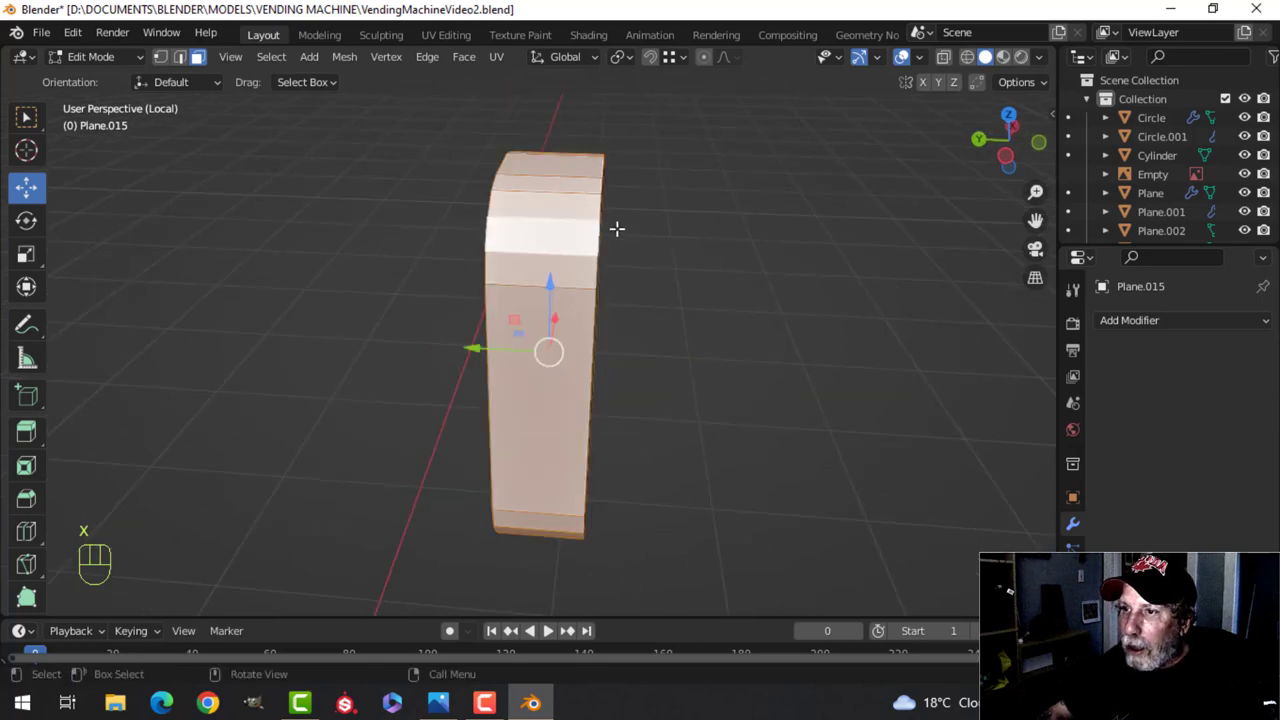
{"action": "key", "text": "x"}
{"action": "left_click", "coordinate": [600, 229]}
{"action": "middle_click_drag", "start_coordinate": [600, 229], "coordinate": [625, 258]}
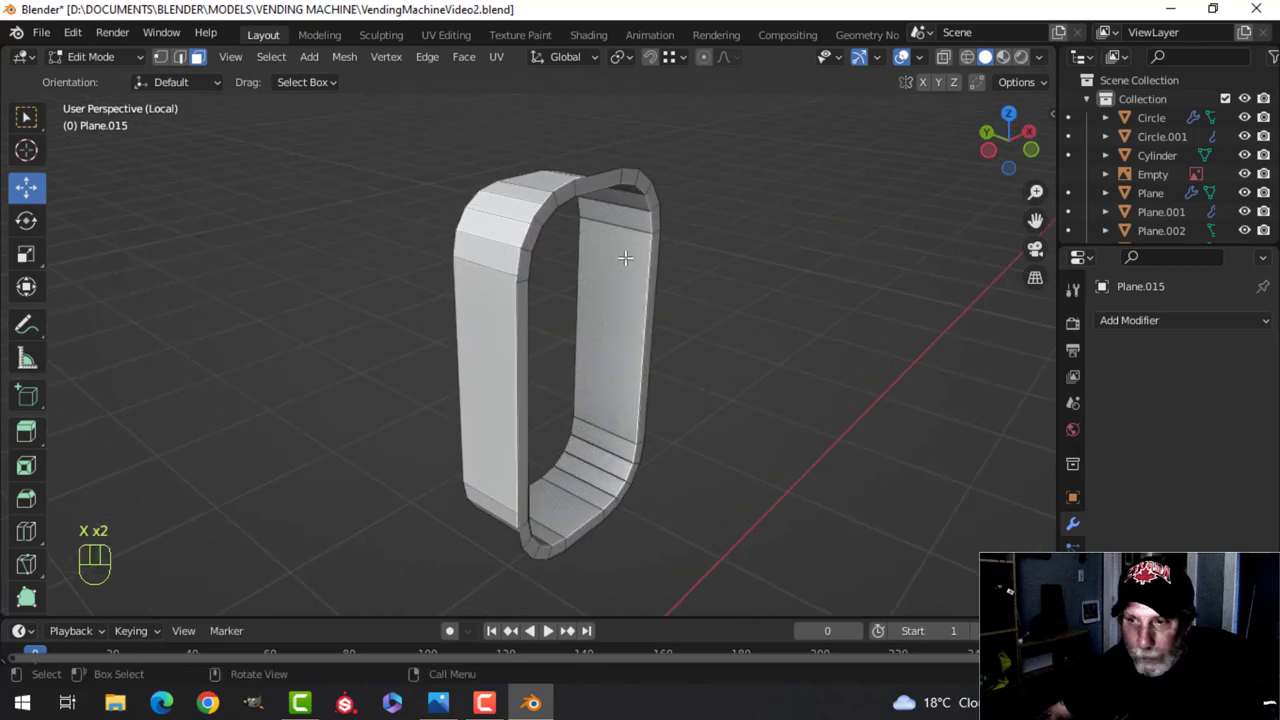
Scale the vertical insert's outer front rim loop to about 1.073, then widen it slightly along X
{"action": "left_click", "coordinate": [594, 177], "text": "alt"}
{"action": "key", "text": "KP_1"}
{"action": "key", "text": "s"}
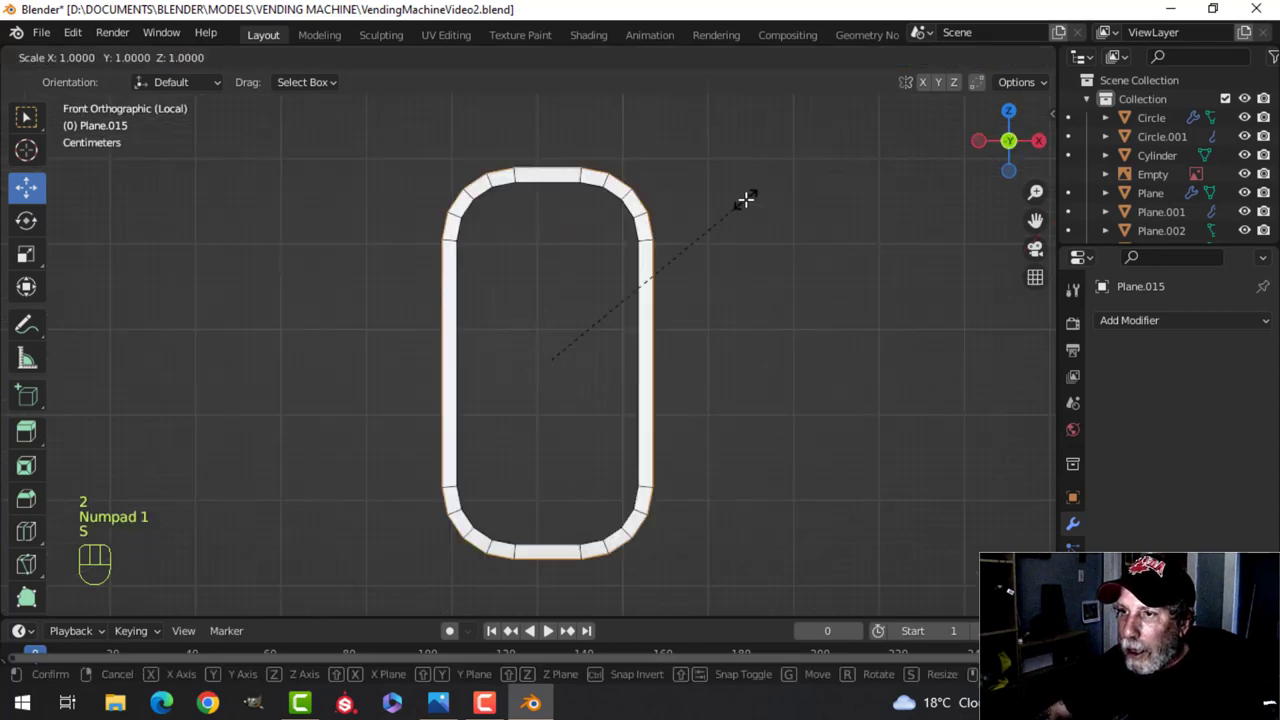
{"action": "left_click", "coordinate": [765, 186]}
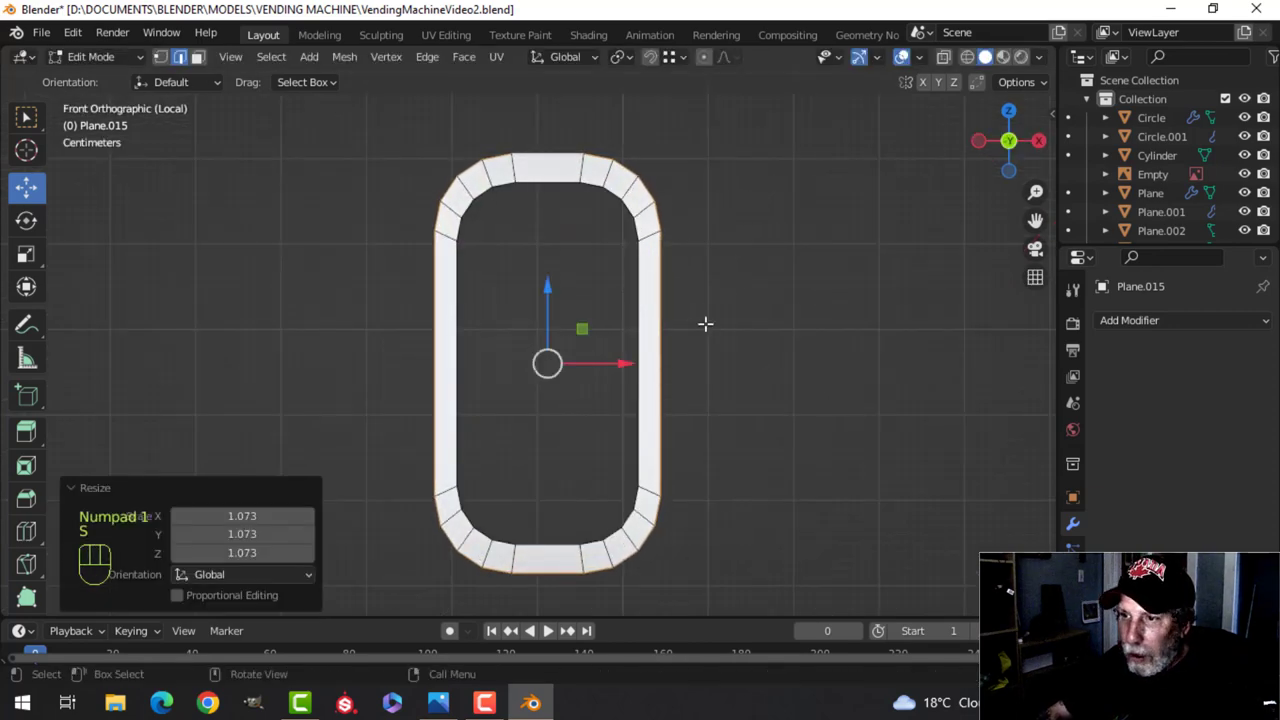
{"action": "key", "text": "s"}
{"action": "key", "text": "x"}
{"action": "left_click", "coordinate": [718, 322]}
Extrude the vertical insert's outer rim loop a short distance backward along Y
{"action": "middle_click_drag", "start_coordinate": [580, 362], "coordinate": [697, 420]}
{"action": "key", "text": "e"}
{"action": "right_click", "coordinate": [690, 418]}
{"action": "middle_click_drag", "start_coordinate": [538, 374], "coordinate": [615, 228]}
Bevel the outer and inner front edge loops of the vertical insert's flange together with 2 segments
{"action": "key", "text": "alt+a"}
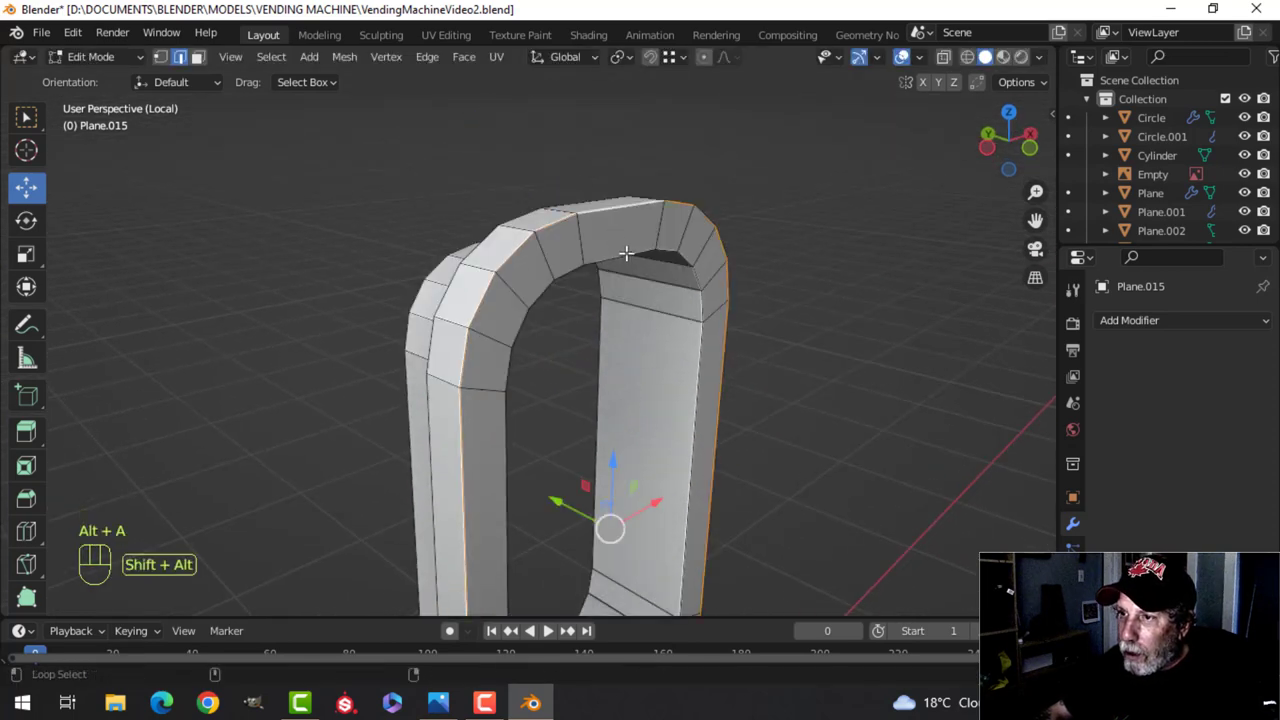
{"action": "middle_click_drag", "start_coordinate": [736, 267], "coordinate": [777, 311]}
{"action": "key", "text": "ctrl+b"}
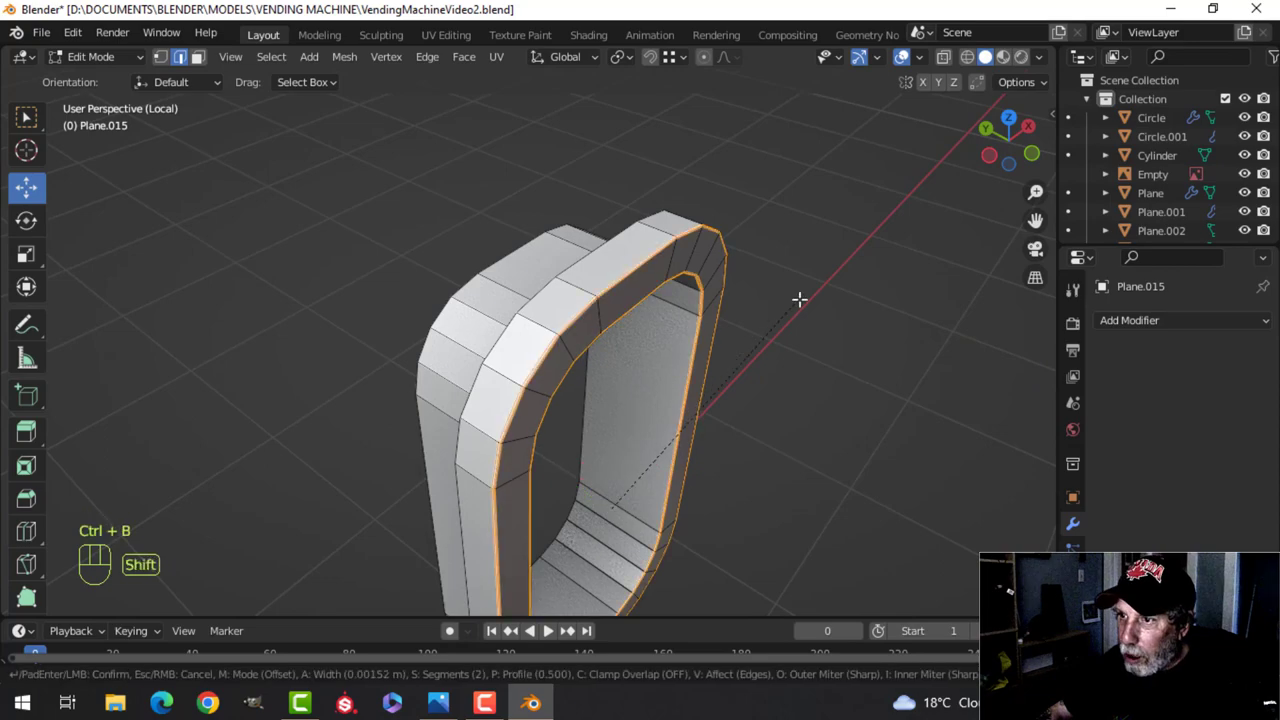
{"action": "left_click", "coordinate": [797, 297]}
Shade the vertical insert smooth and leave local view
{"action": "key", "text": "Tab"}
{"action": "right_click", "coordinate": [612, 283]}
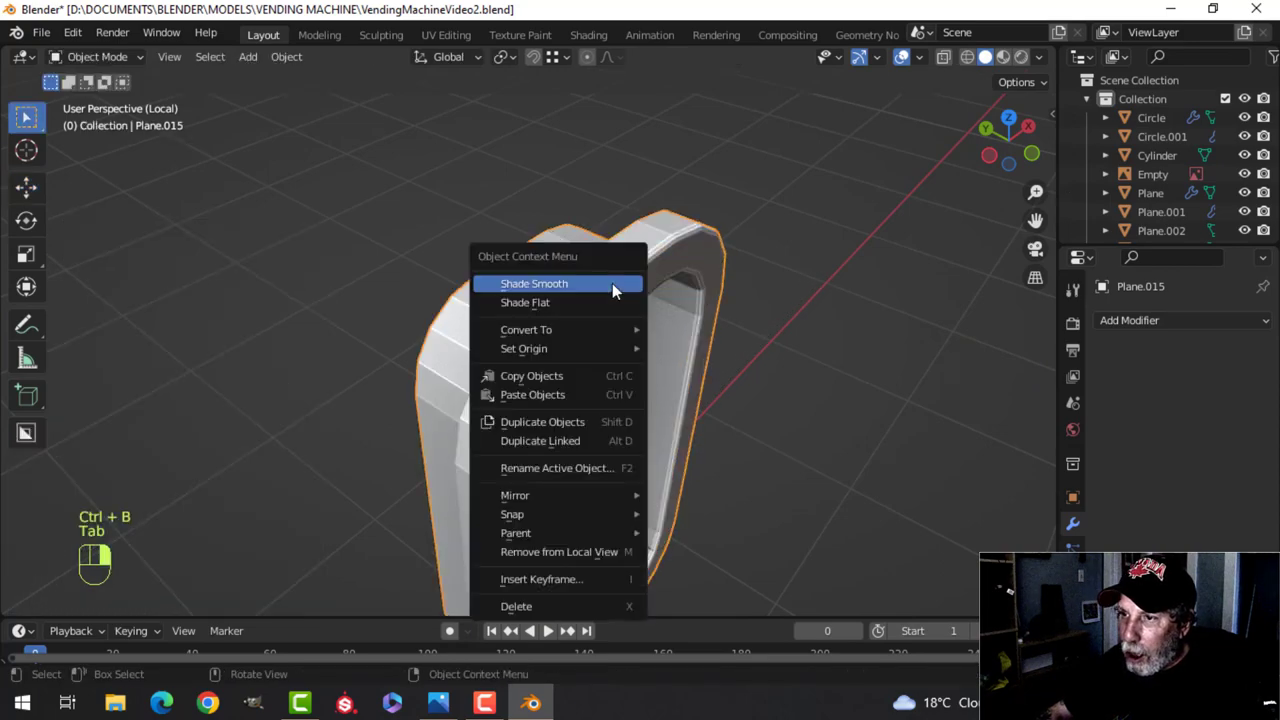
{"action": "left_click", "coordinate": [612, 283]}
{"action": "key", "text": "slash"}
Move the vertical insert's entire mesh back along Y so its flange sits against the coin panel
{"action": "key", "text": "Tab"}
{"action": "key", "text": "a"}
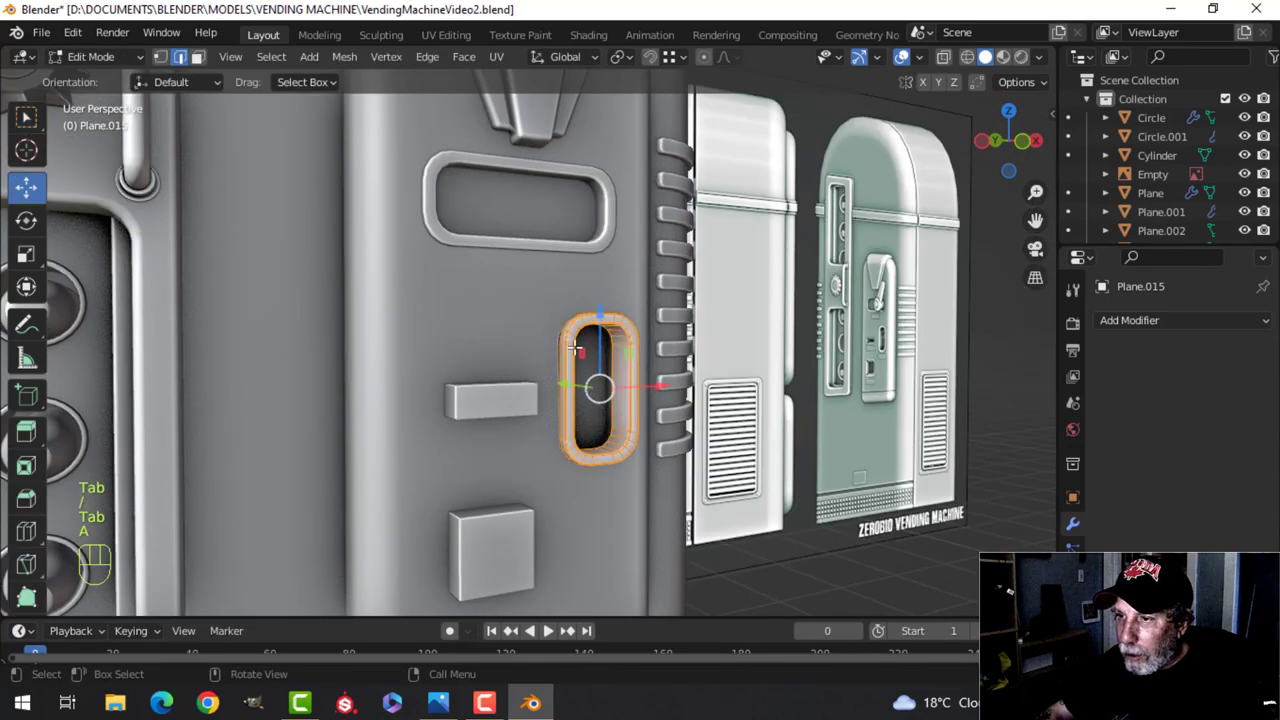
{"action": "middle_click_drag", "start_coordinate": [585, 358], "coordinate": [634, 403]}
{"action": "left_click_drag", "start_coordinate": [585, 387], "coordinate": [571, 378]}
{"action": "key", "text": "Tab"}
{"action": "middle_click_drag", "start_coordinate": [697, 374], "coordinate": [697, 403]}
{"action": "key", "text": "alt+a"}
Separate the small horizontal rectangular block from the remaining square block into its own object
{"action": "scroll", "coordinate": [532, 355], "scroll_direction": "up", "scroll_amount": 2}
{"action": "scroll", "coordinate": [525, 407], "scroll_direction": "down", "scroll_amount": 2}
{"action": "scroll", "coordinate": [608, 437], "scroll_direction": "up", "scroll_amount": 2}
{"action": "scroll", "coordinate": [620, 335], "scroll_direction": "up", "scroll_amount": 2}
{"action": "left_click", "coordinate": [579, 325], "text": "shift"}
{"action": "key", "text": "Tab"}
{"action": "key", "text": "Tab"}
{"action": "key", "text": "Tab"}
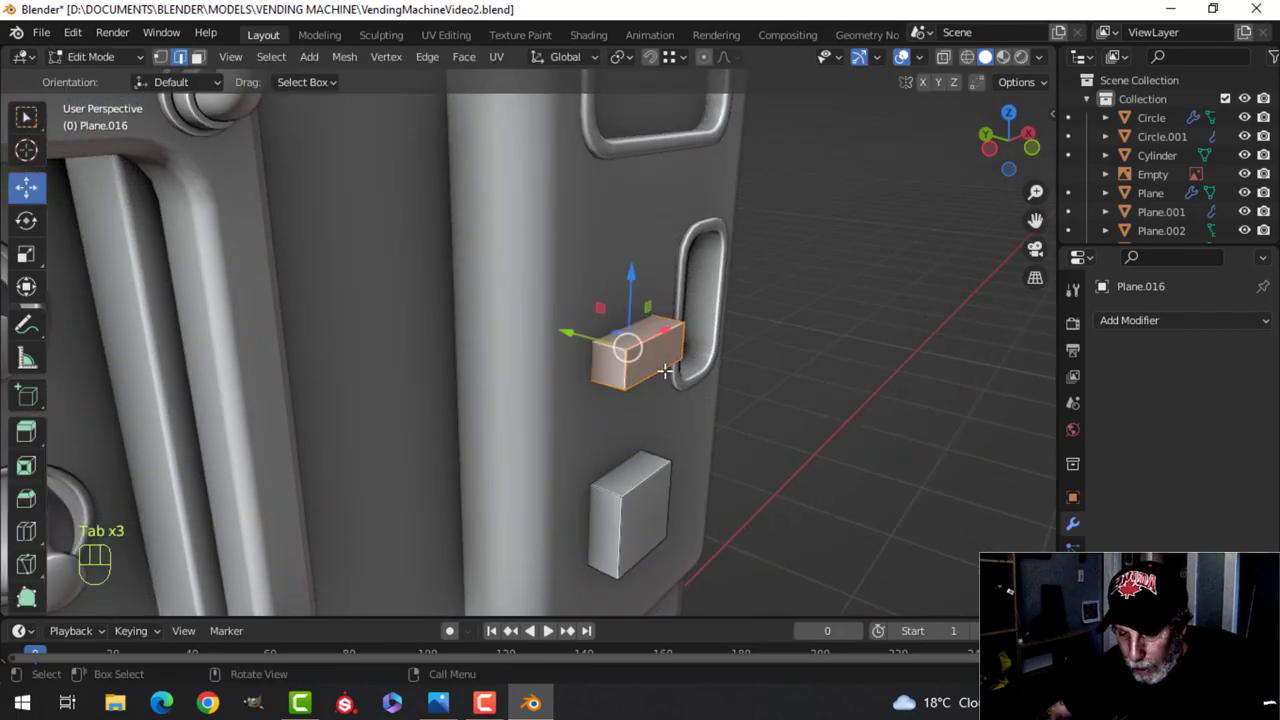
{"action": "key", "text": "p"}
{"action": "left_click", "coordinate": [665, 371]}
Isolate the separated small horizontal block in local view and open its mesh for editing
{"action": "key", "text": "Tab"}
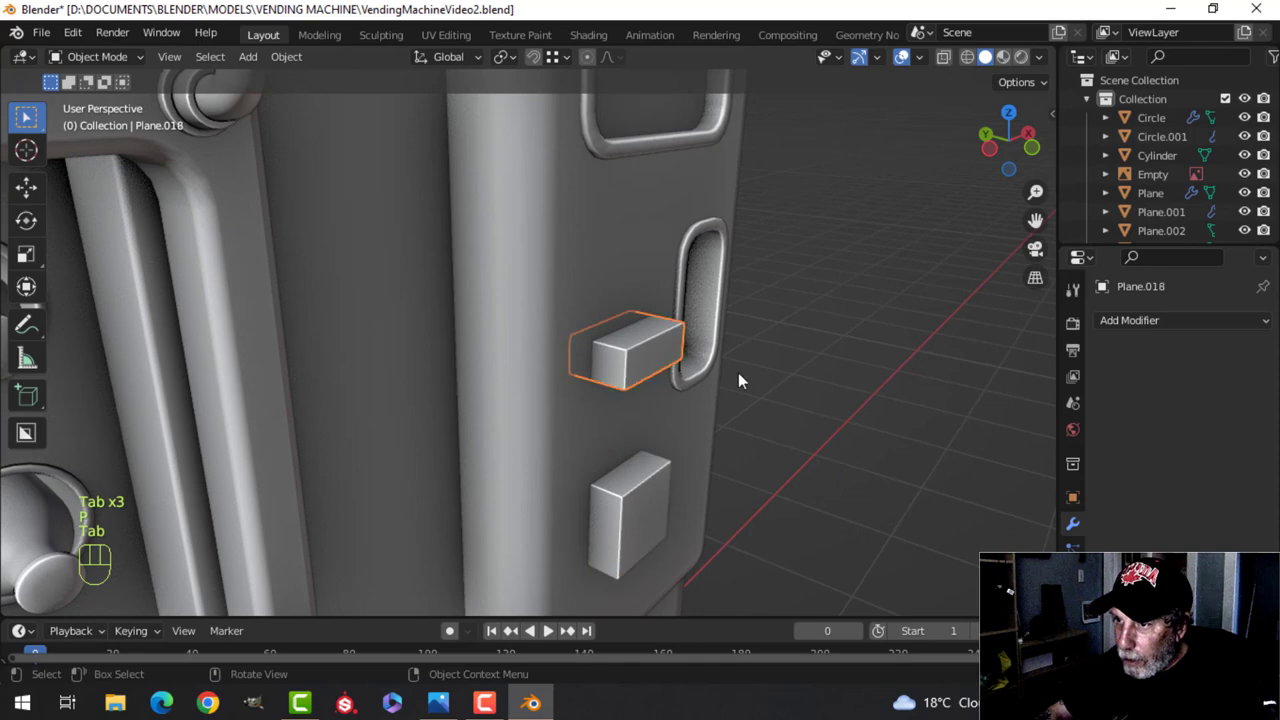
{"action": "key", "text": "slash"}
{"action": "key", "text": "Tab"}
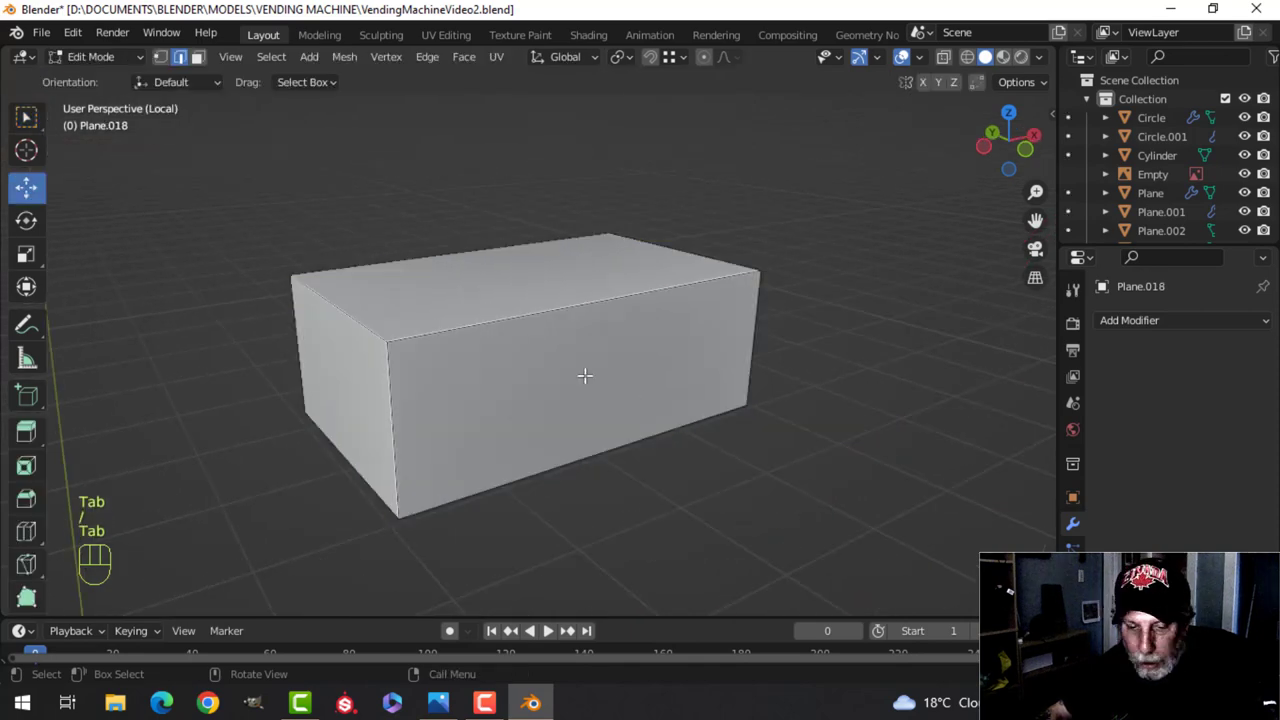
Inset the small horizontal block's front and back faces together by about 0.011 m
{"action": "left_click", "coordinate": [542, 353]}
{"action": "middle_click_drag", "start_coordinate": [542, 353], "coordinate": [710, 426]}
{"action": "left_click", "coordinate": [415, 387], "text": "shift"}
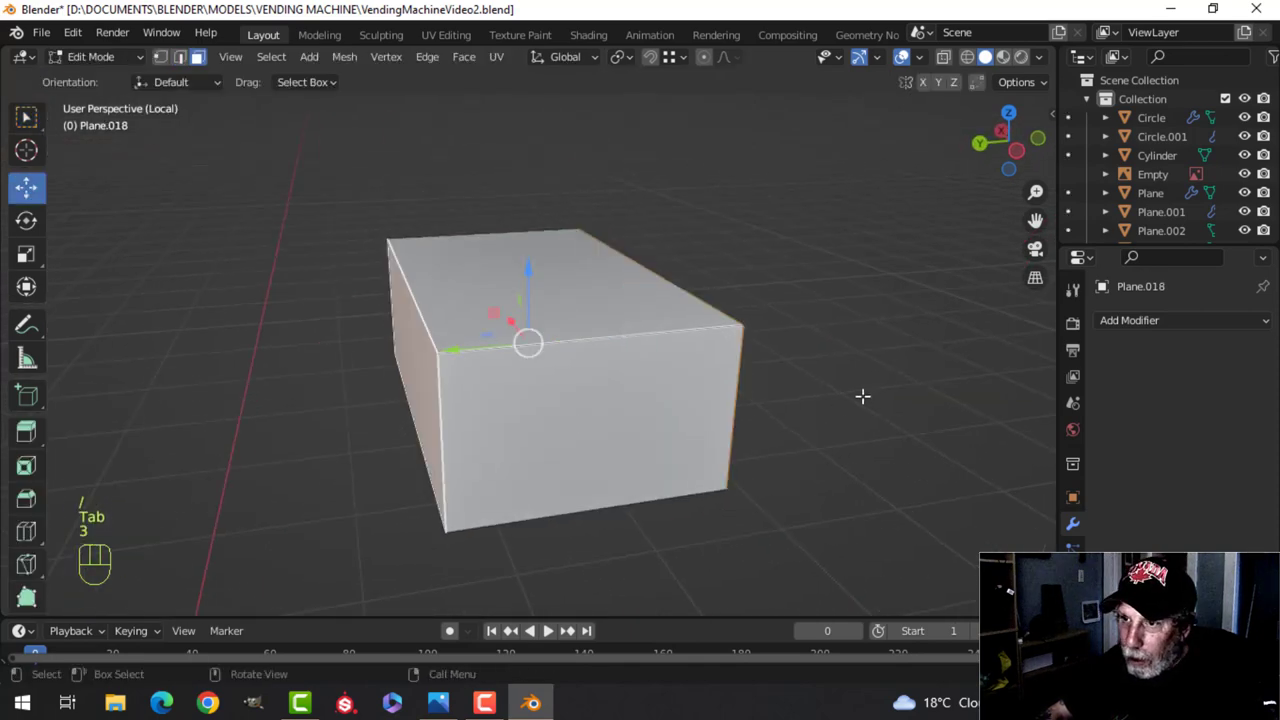
{"action": "middle_click_drag", "start_coordinate": [863, 397], "coordinate": [765, 363]}
{"action": "key", "text": "i"}
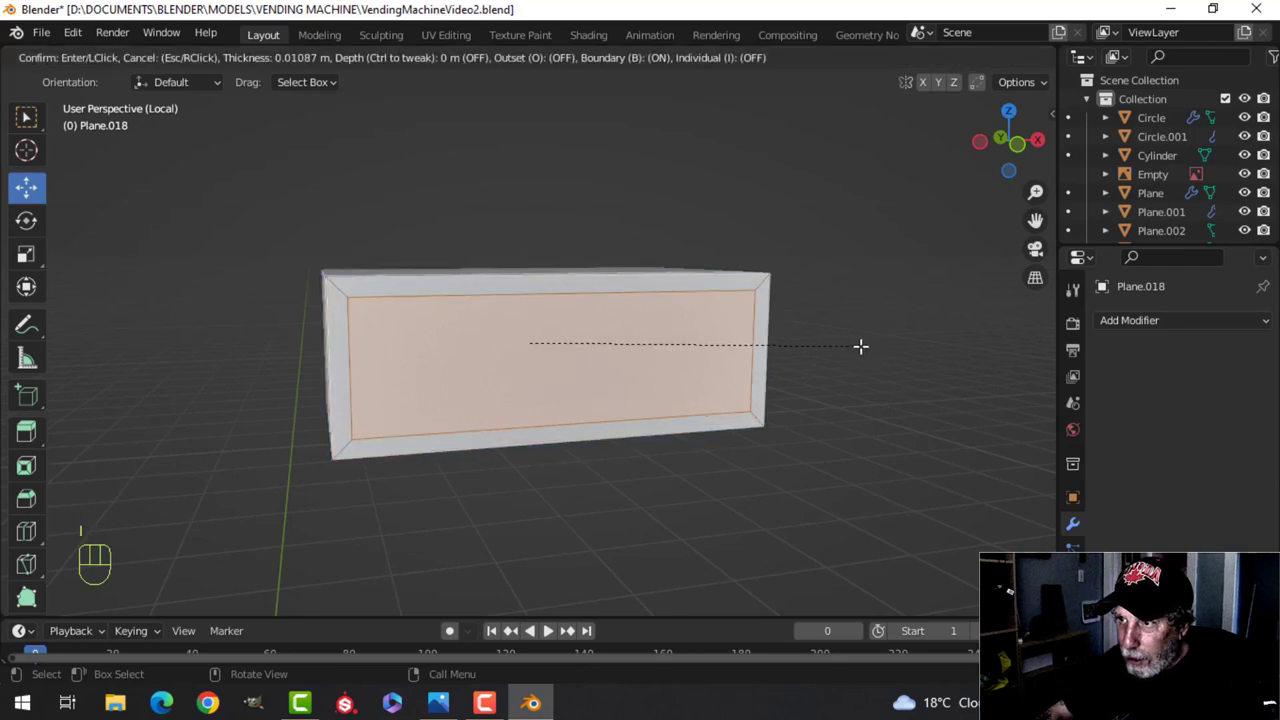
{"action": "left_click", "coordinate": [860, 346]}
Bridge the inset front and back faces into a rectangular tunnel through the block, and clear the selection
{"action": "middle_click_drag", "start_coordinate": [860, 346], "coordinate": [811, 407]}
{"action": "key", "text": "ctrl+e"}
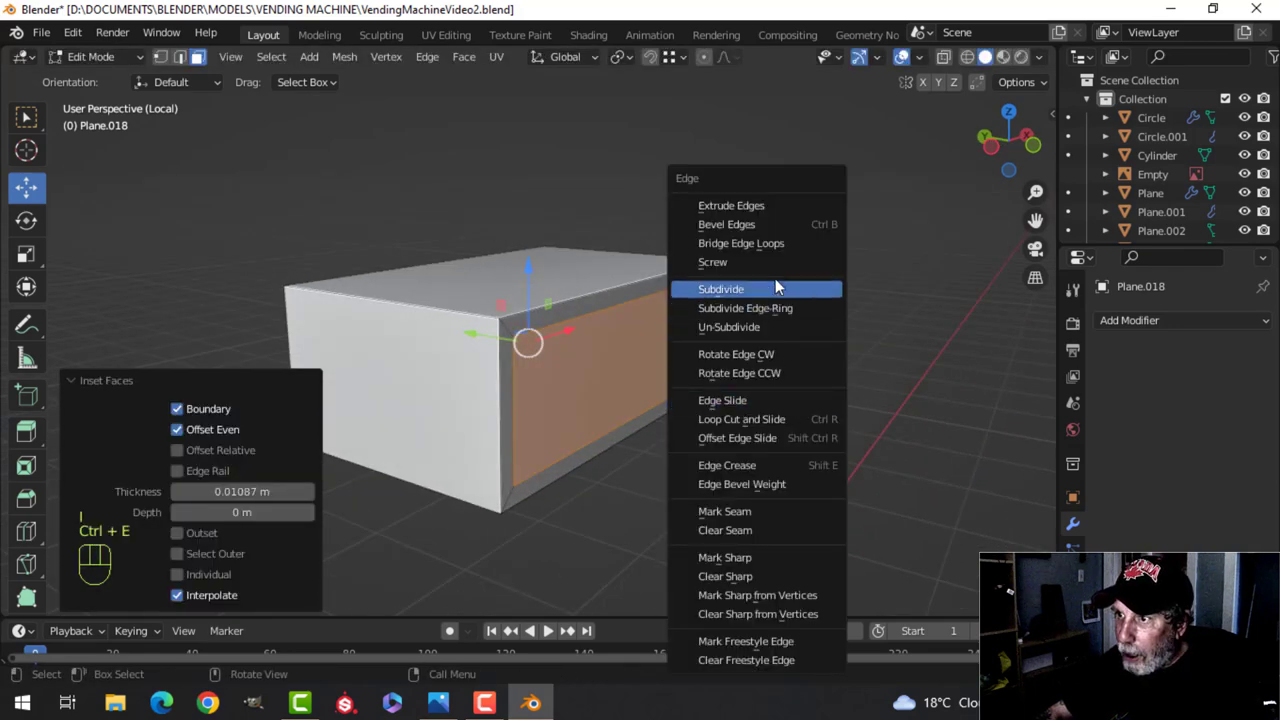
{"action": "left_click", "coordinate": [745, 247]}
{"action": "middle_click_drag", "start_coordinate": [749, 260], "coordinate": [747, 441]}
{"action": "key", "text": "alt+a"}
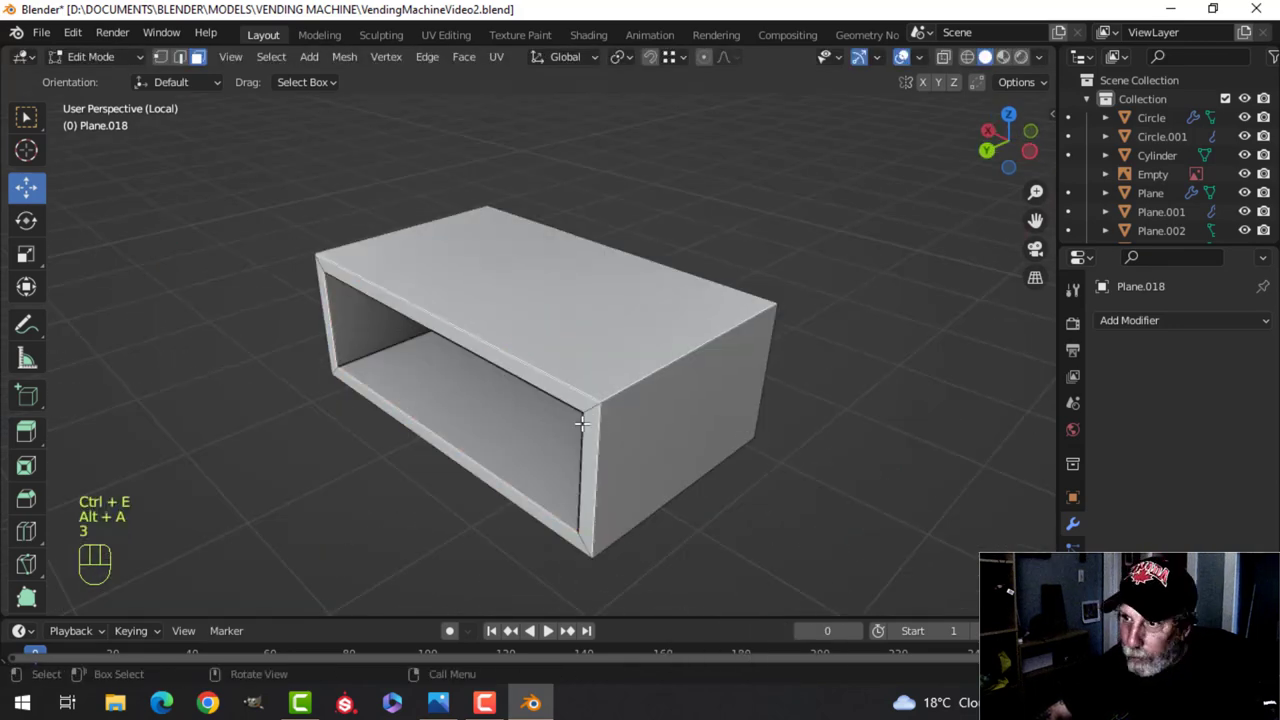
Delete the back frame faces and the outer side faces, leaving the front frame and inner tunnel
{"action": "left_click", "coordinate": [587, 411], "text": "alt+shift"}
{"action": "key", "text": "x"}
{"action": "left_click", "coordinate": [574, 414]}
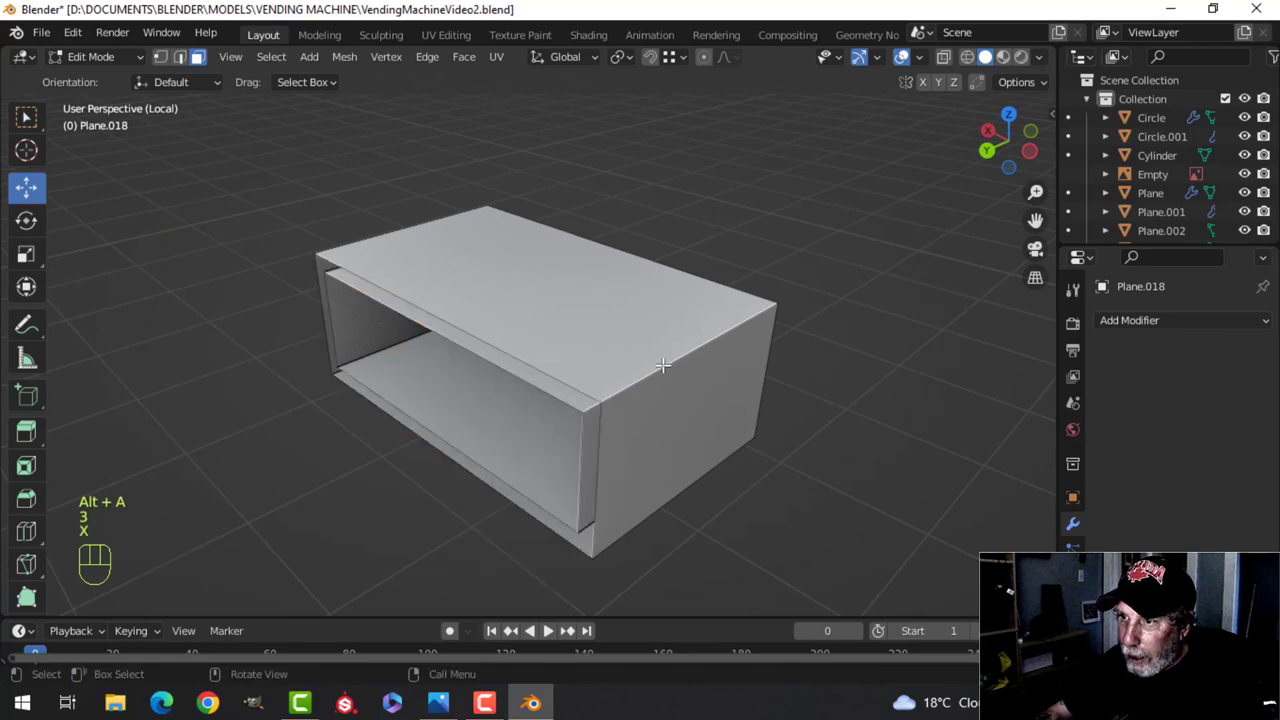
{"action": "left_click", "coordinate": [663, 366], "text": "alt"}
{"action": "key", "text": "x"}
{"action": "left_click", "coordinate": [663, 368]}
{"action": "middle_click_drag", "start_coordinate": [663, 368], "coordinate": [677, 371]}
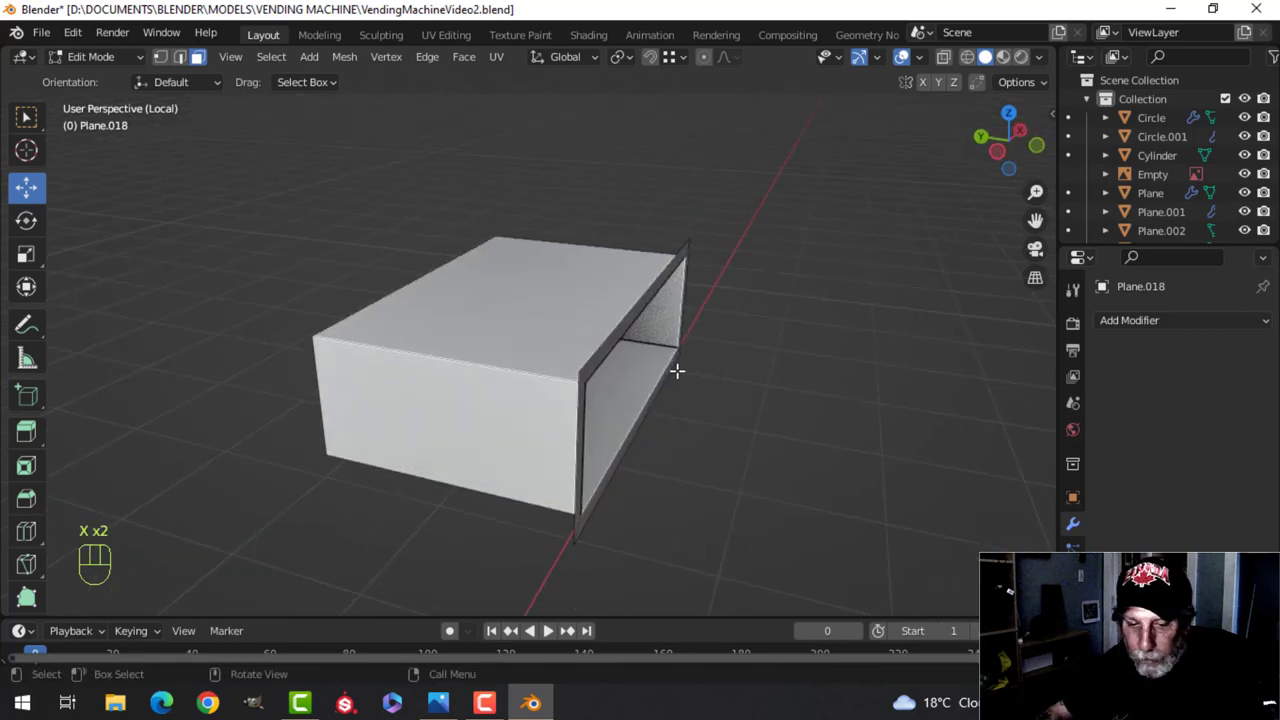
Scale the front frame's outer edge loop by about 1.07, and enlarge it along Z by about 1.06
{"action": "middle_click_drag", "start_coordinate": [621, 314], "coordinate": [701, 333]}
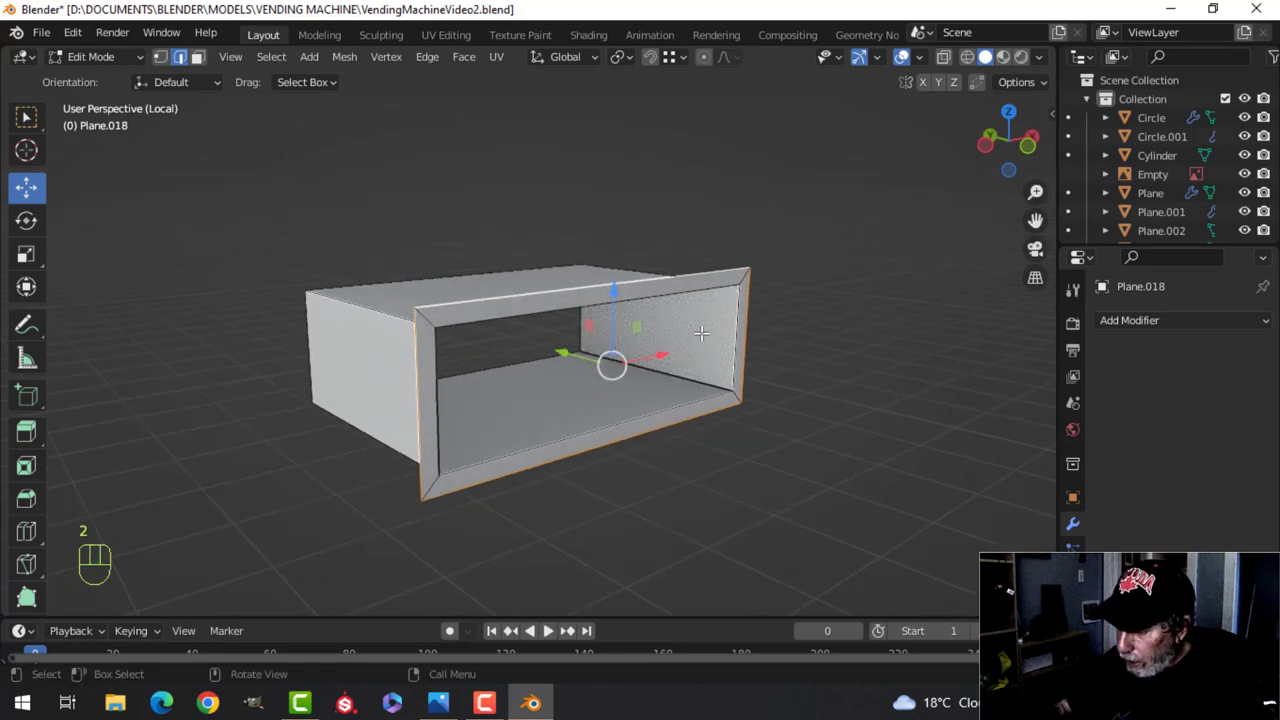
{"action": "key", "text": "KP_1"}
{"action": "key", "text": "s"}
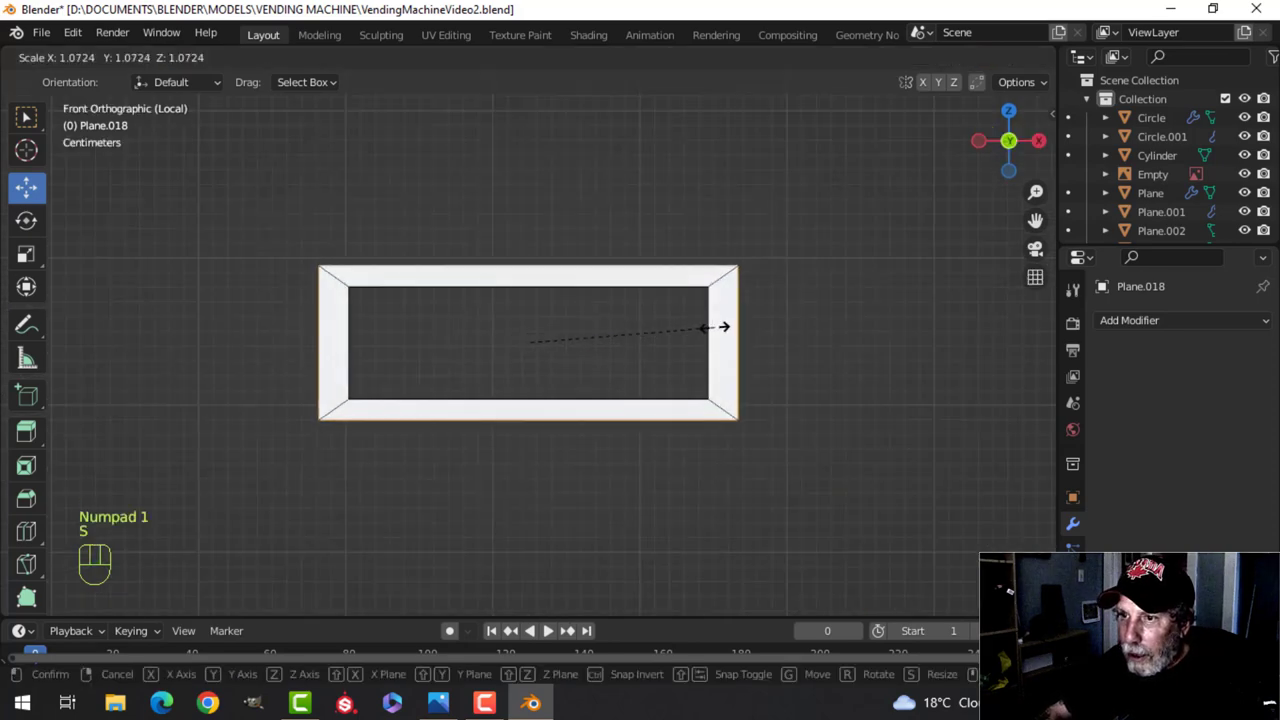
{"action": "left_click", "coordinate": [715, 329]}
{"action": "key", "text": "s"}
{"action": "key", "text": "z"}
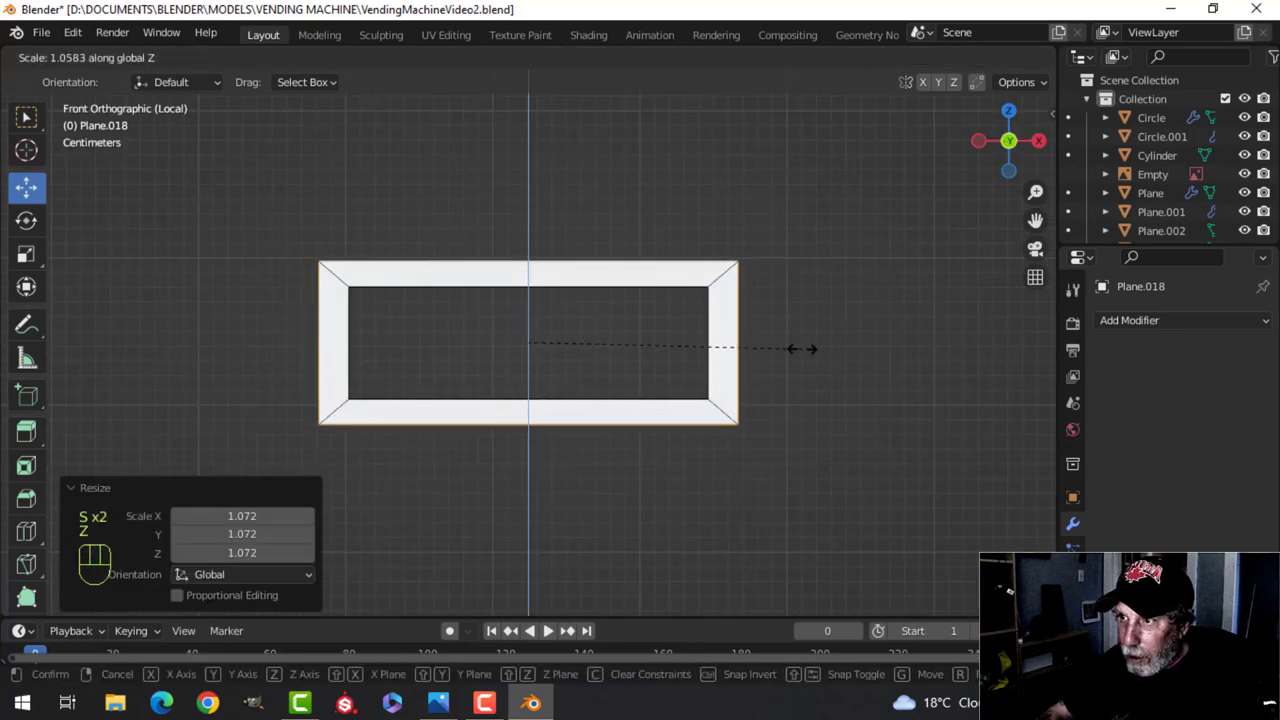
{"action": "left_click", "coordinate": [800, 349]}
Extrude the front frame's outer edge loop slightly backward along Y to give the flange thickness
{"action": "middle_click_drag", "start_coordinate": [800, 349], "coordinate": [770, 368]}
{"action": "key", "text": "e"}
{"action": "left_click", "coordinate": [768, 370]}
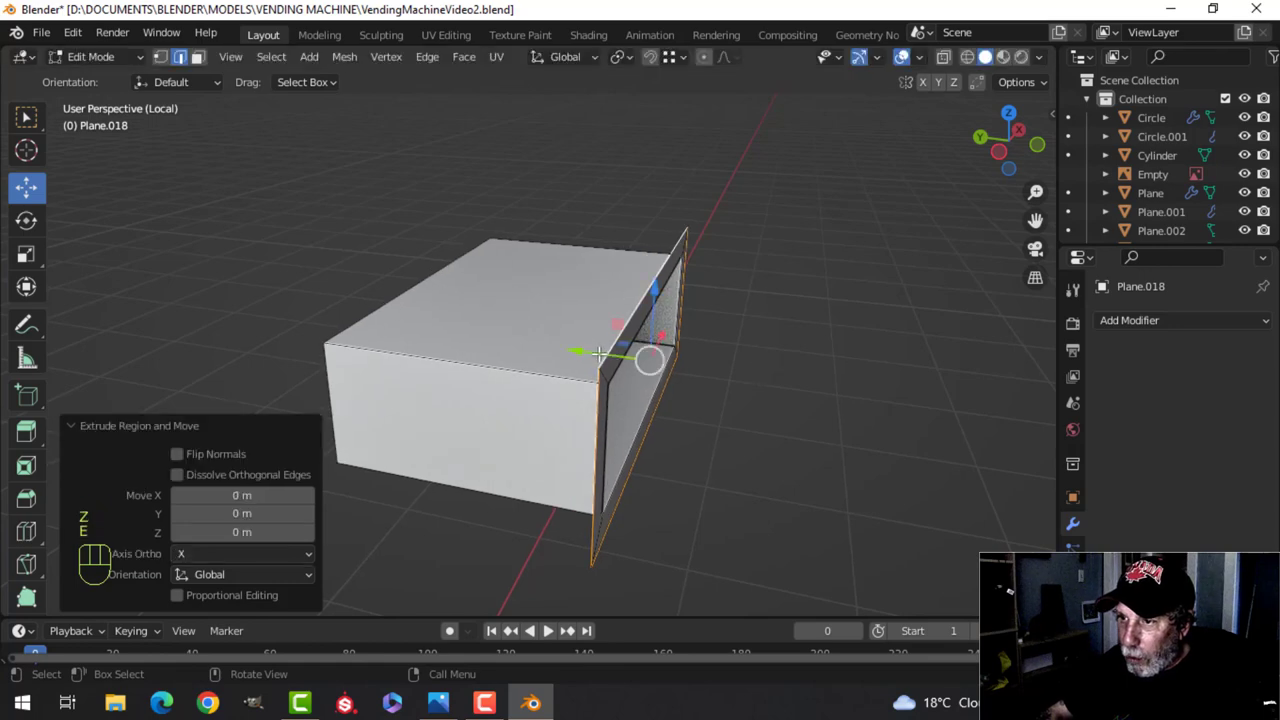
{"action": "key", "text": "e"}
{"action": "left_click_drag", "start_coordinate": [554, 343], "coordinate": [555, 343]}
Scale the tunnel's rear edge loop to 0.45 along Z
{"action": "middle_click_drag", "start_coordinate": [700, 345], "coordinate": [722, 385]}
{"action": "scroll", "coordinate": [605, 338], "scroll_direction": "up", "scroll_amount": 1}
{"action": "key", "text": "alt+a"}
{"action": "key", "text": "alt+a"}
{"action": "left_click", "coordinate": [632, 325], "text": "alt"}
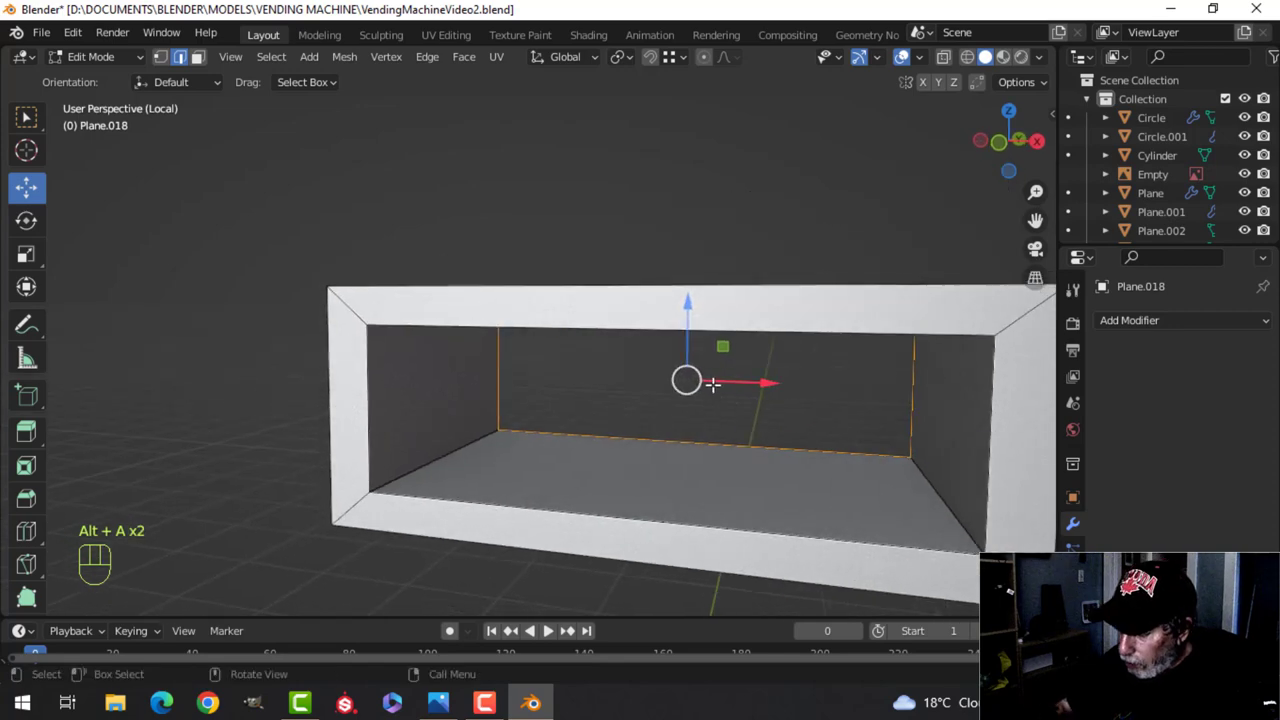
{"action": "key", "text": "KP_1"}
{"action": "key", "text": "s"}
{"action": "key", "text": "z"}
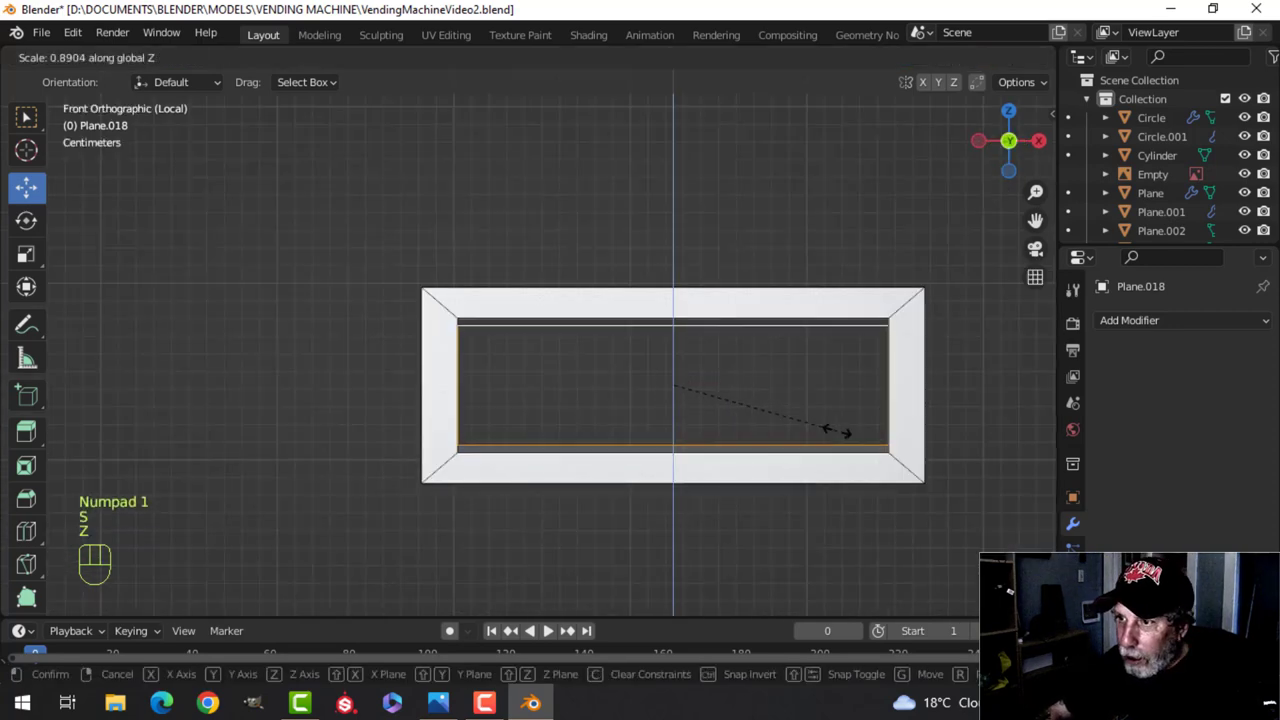
{"action": "left_click", "coordinate": [757, 396]}
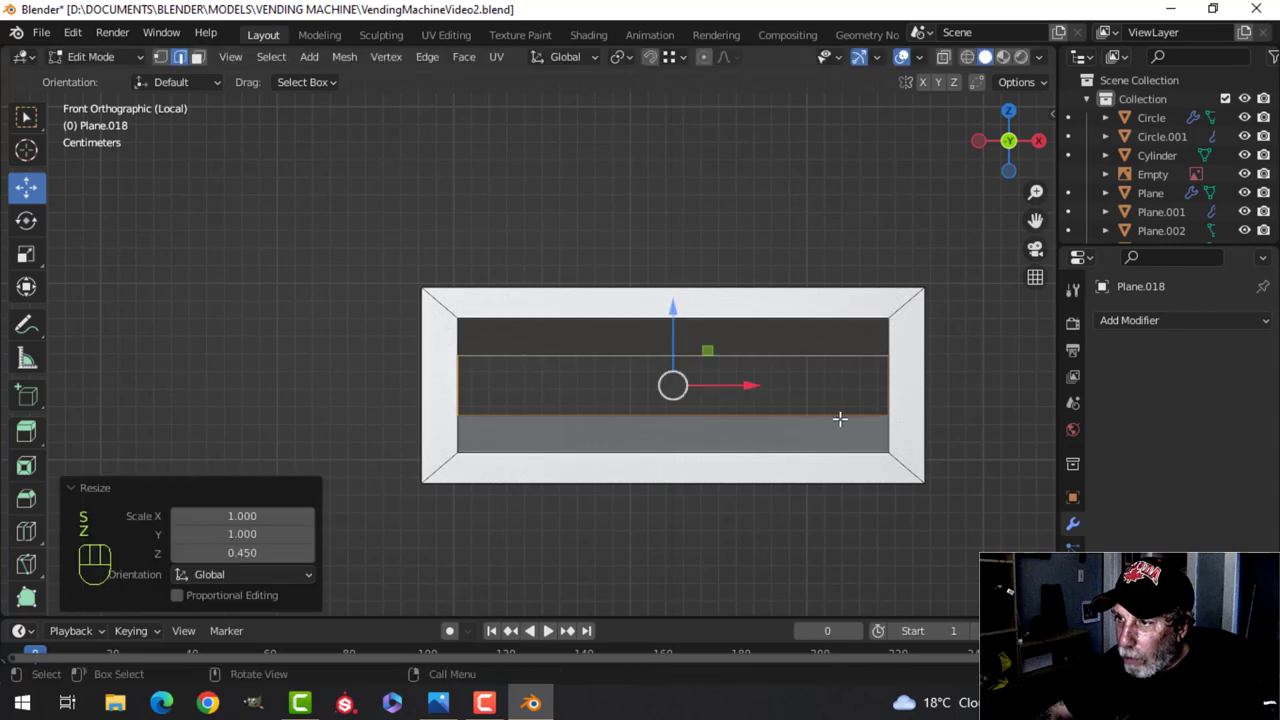
Scale the tunnel's rear edge loop to about 0.73 along X, reduce its height a little more, and clear the selection
{"action": "middle_click_drag", "start_coordinate": [873, 411], "coordinate": [846, 423], "text": "shift"}
{"action": "key", "text": "s"}
{"action": "key", "text": "x"}
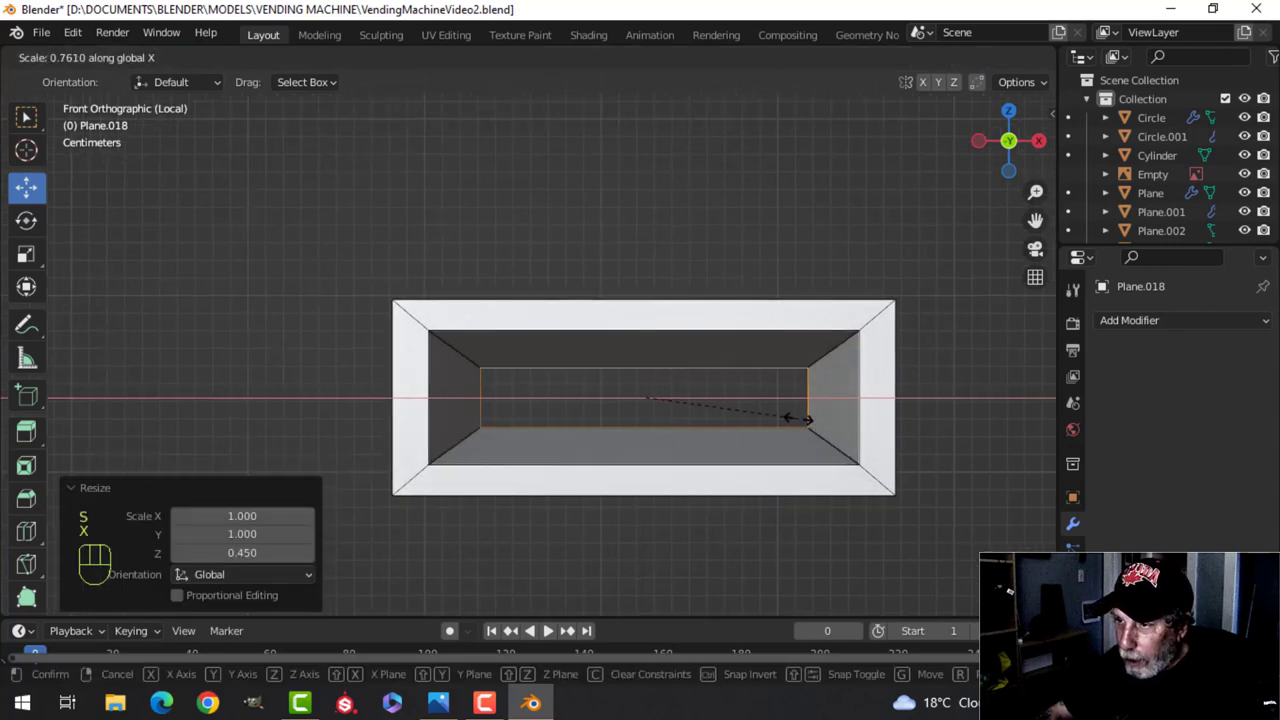
{"action": "left_click", "coordinate": [795, 419]}
{"action": "key", "text": "s"}
{"action": "key", "text": "z"}
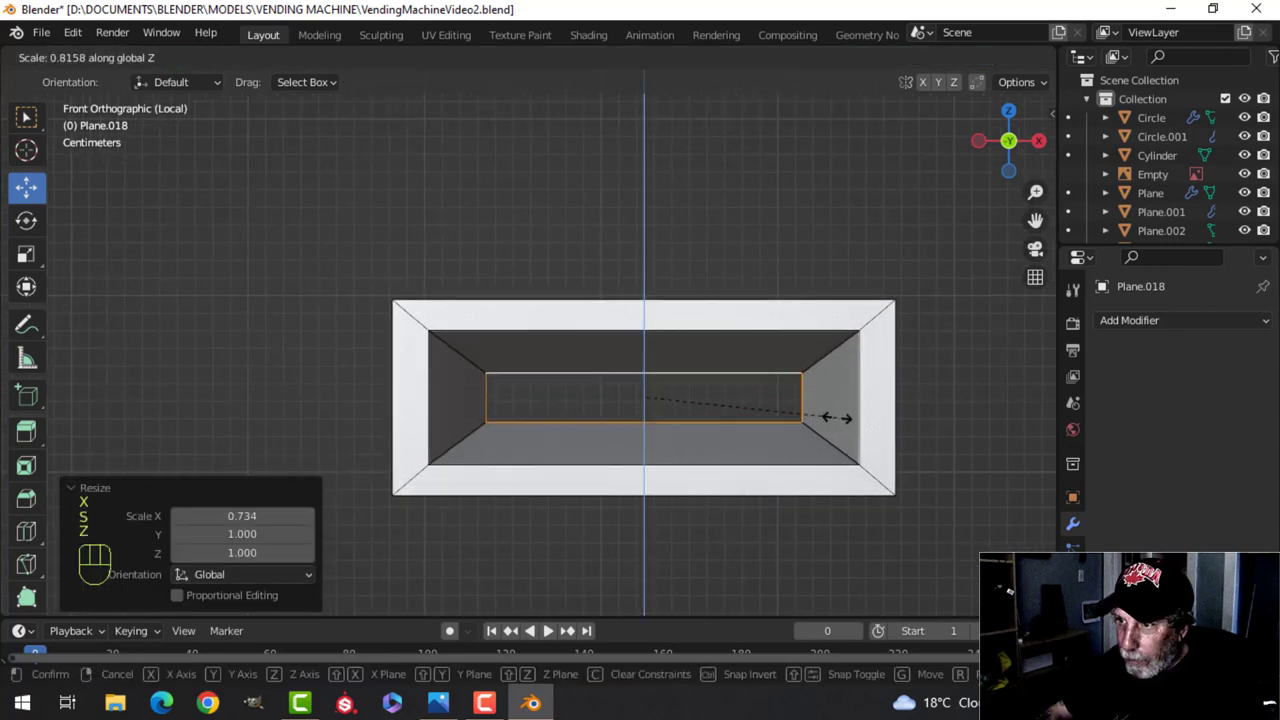
{"action": "left_click", "coordinate": [819, 410]}
{"action": "key", "text": "alt+a"}
Bevel the insert's four corner edge loops by about 0.008 m with several segments to round the corners
{"action": "middle_click_drag", "start_coordinate": [819, 410], "coordinate": [905, 406]}
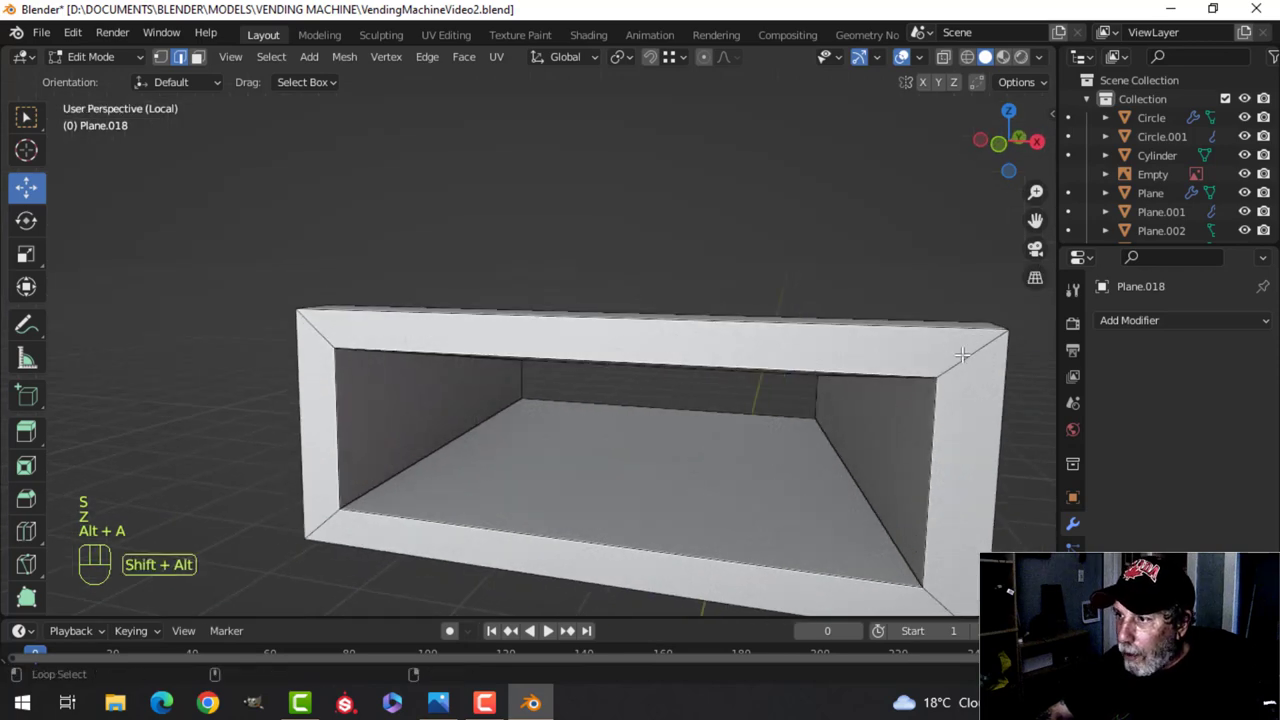
{"action": "middle_click_drag", "start_coordinate": [961, 355], "coordinate": [511, 345], "text": "shift"}
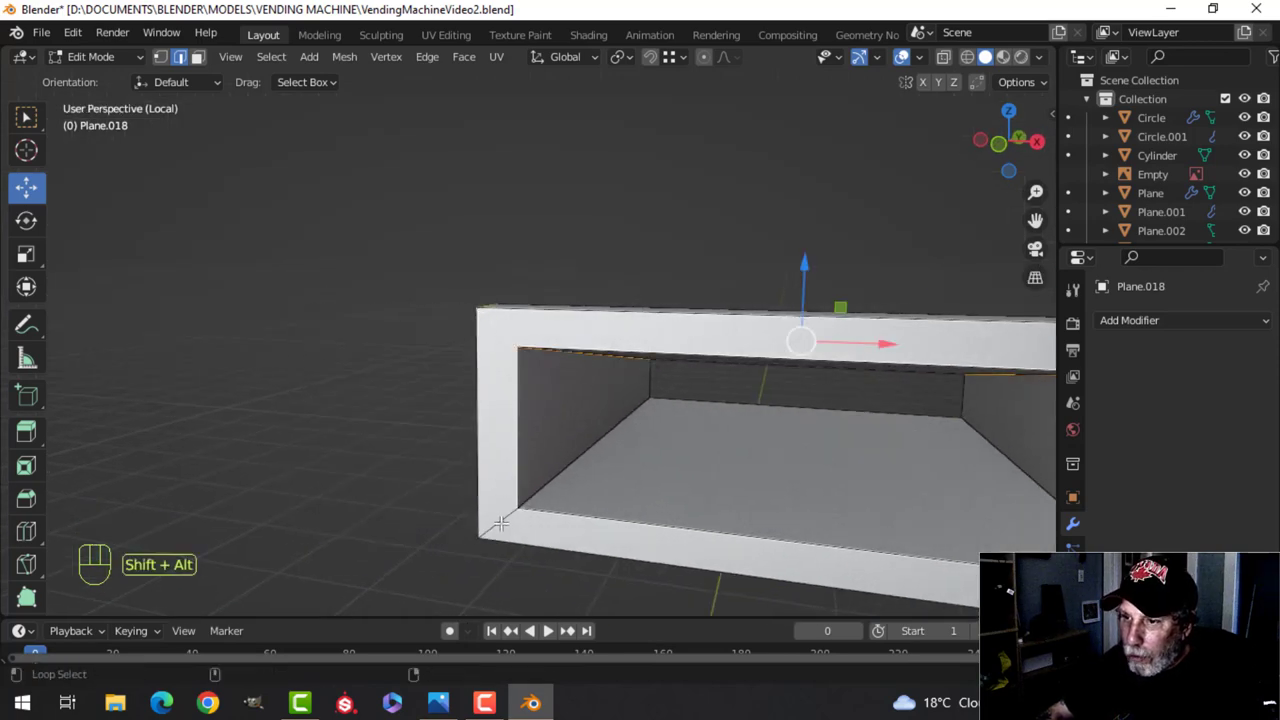
{"action": "middle_click_drag", "start_coordinate": [882, 516], "coordinate": [520, 485], "text": "shift"}
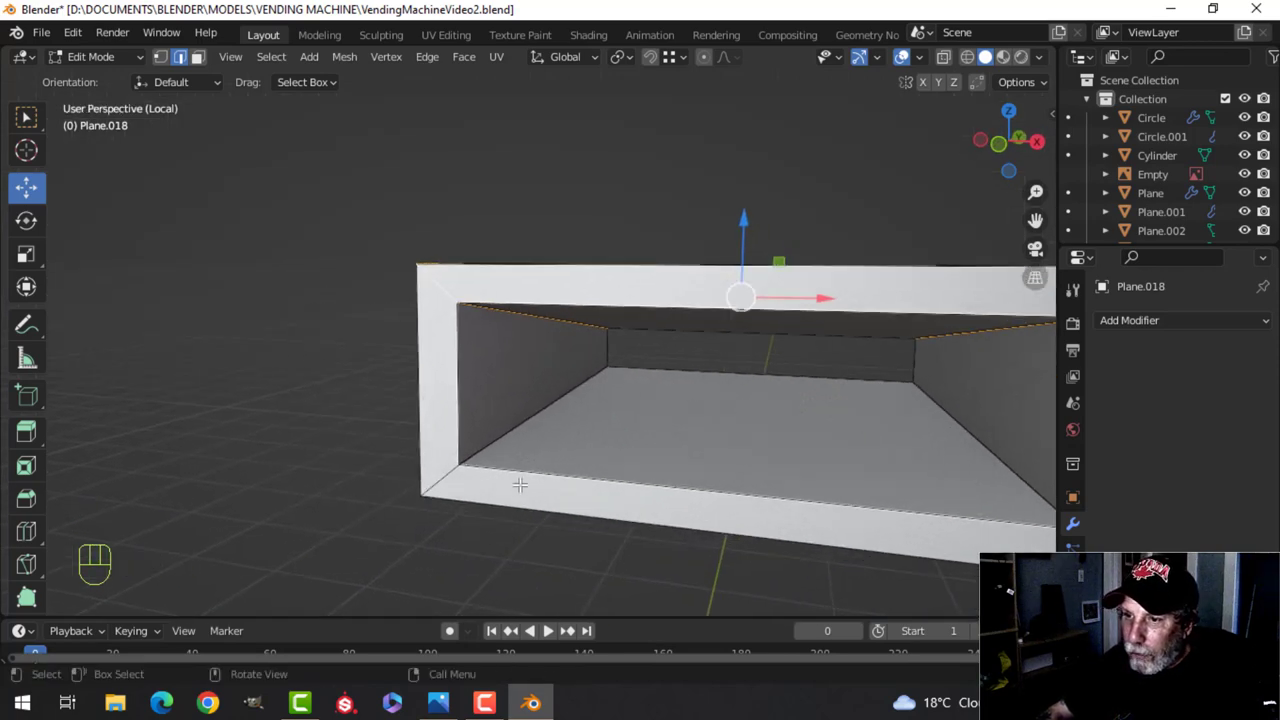
{"action": "left_click", "coordinate": [455, 477], "text": "alt+shift"}
{"action": "scroll", "coordinate": [455, 477], "scroll_direction": "down", "scroll_amount": 4}
{"action": "middle_click_drag", "start_coordinate": [937, 460], "coordinate": [645, 445], "text": "shift"}
{"action": "scroll", "coordinate": [645, 445], "scroll_direction": "up", "scroll_amount": 2}
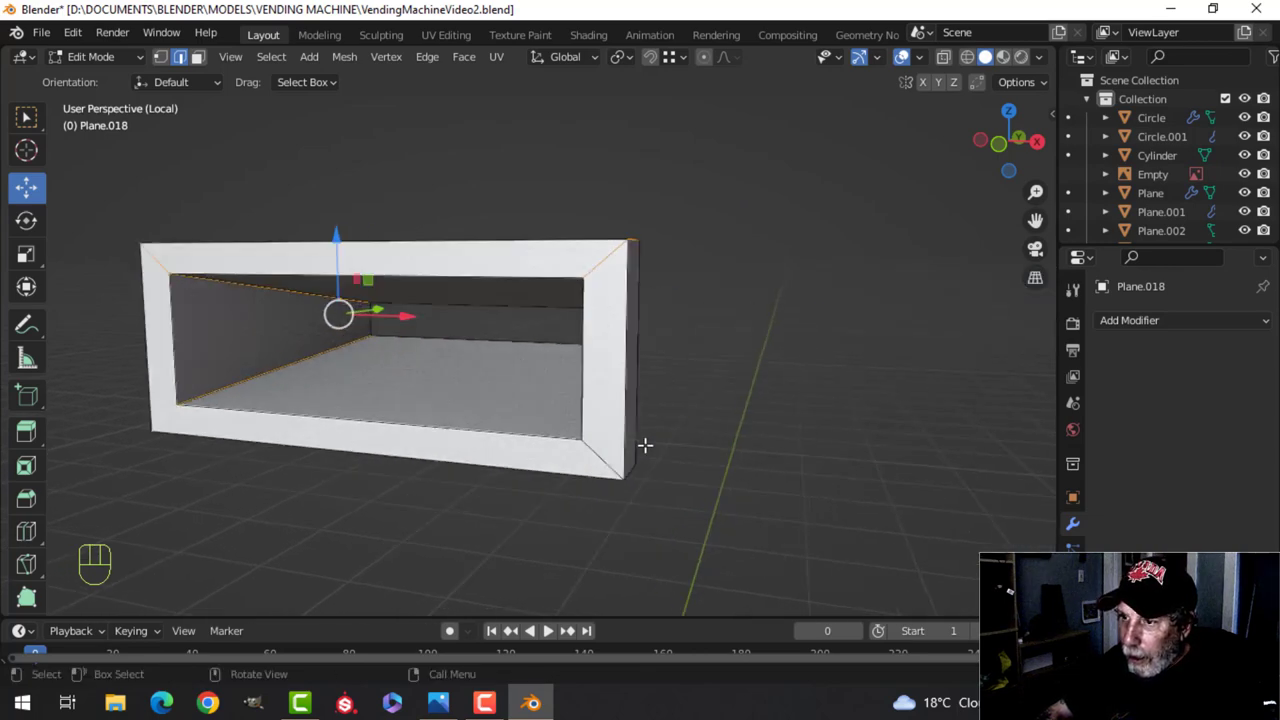
{"action": "left_click", "coordinate": [597, 453], "text": "alt+shift"}
{"action": "key", "text": "ctrl+b"}
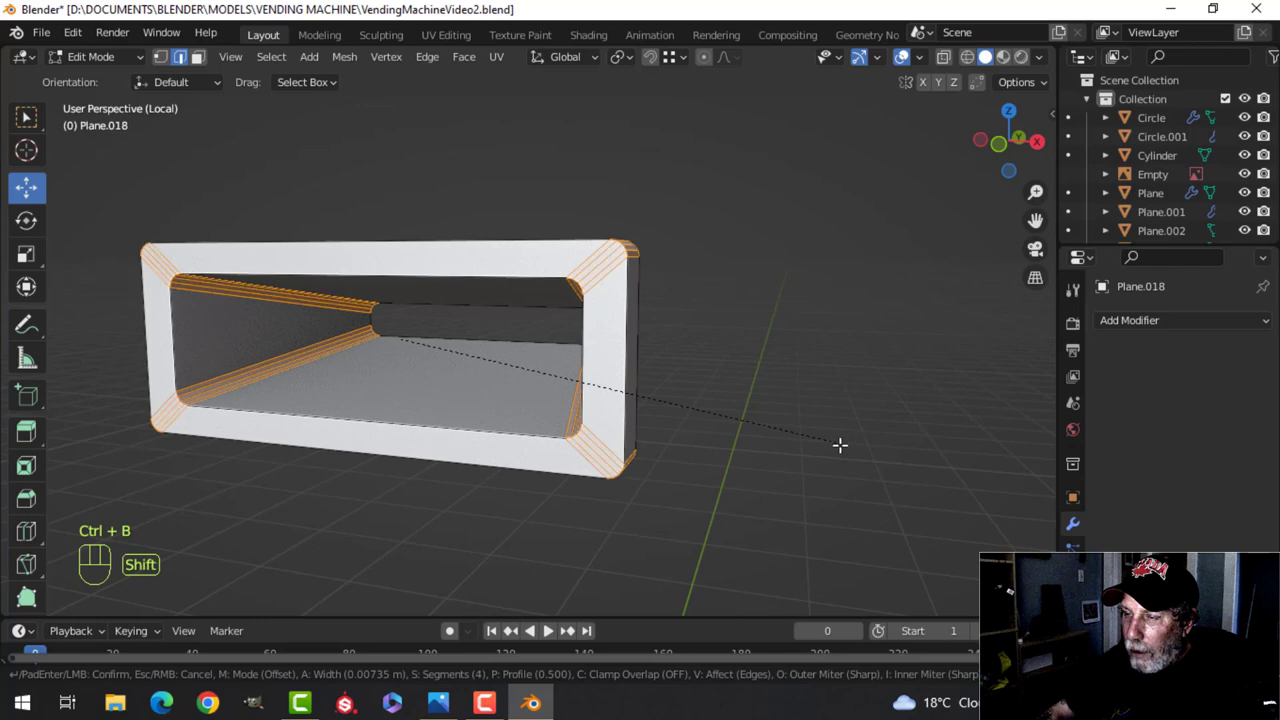
{"action": "key", "text": "Escape"}
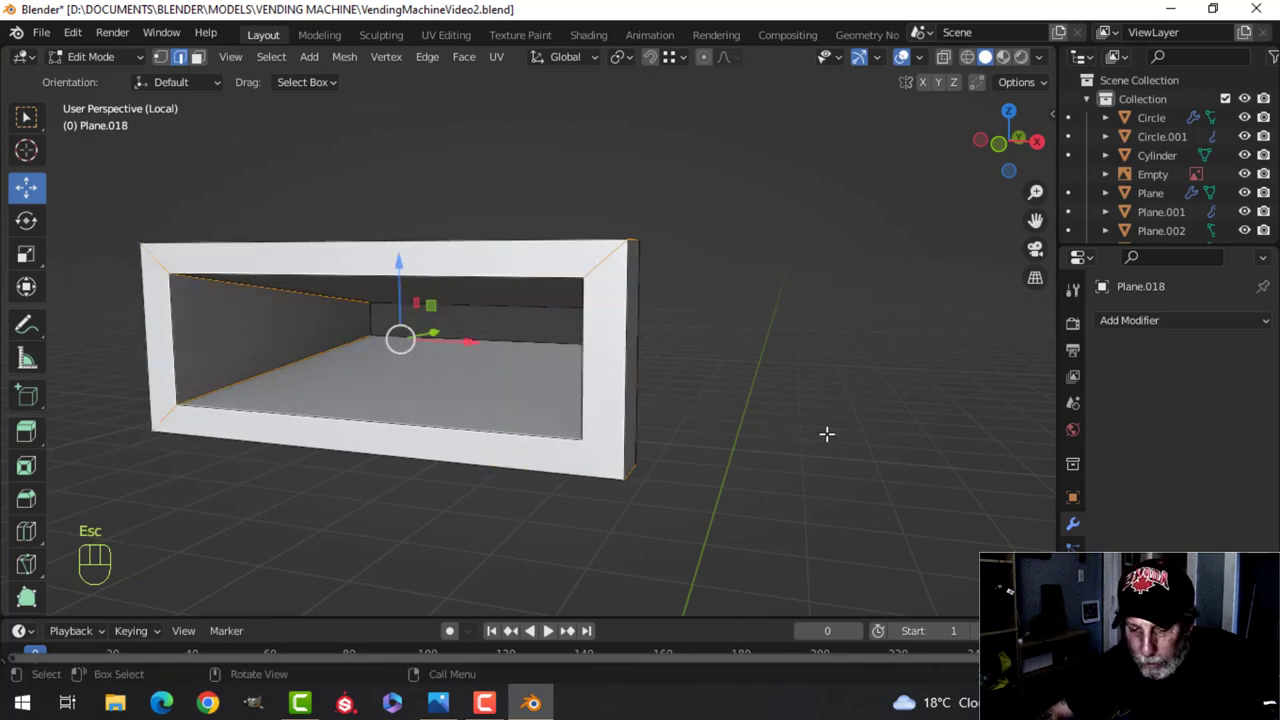
{"action": "key", "text": "ctrl+b"}
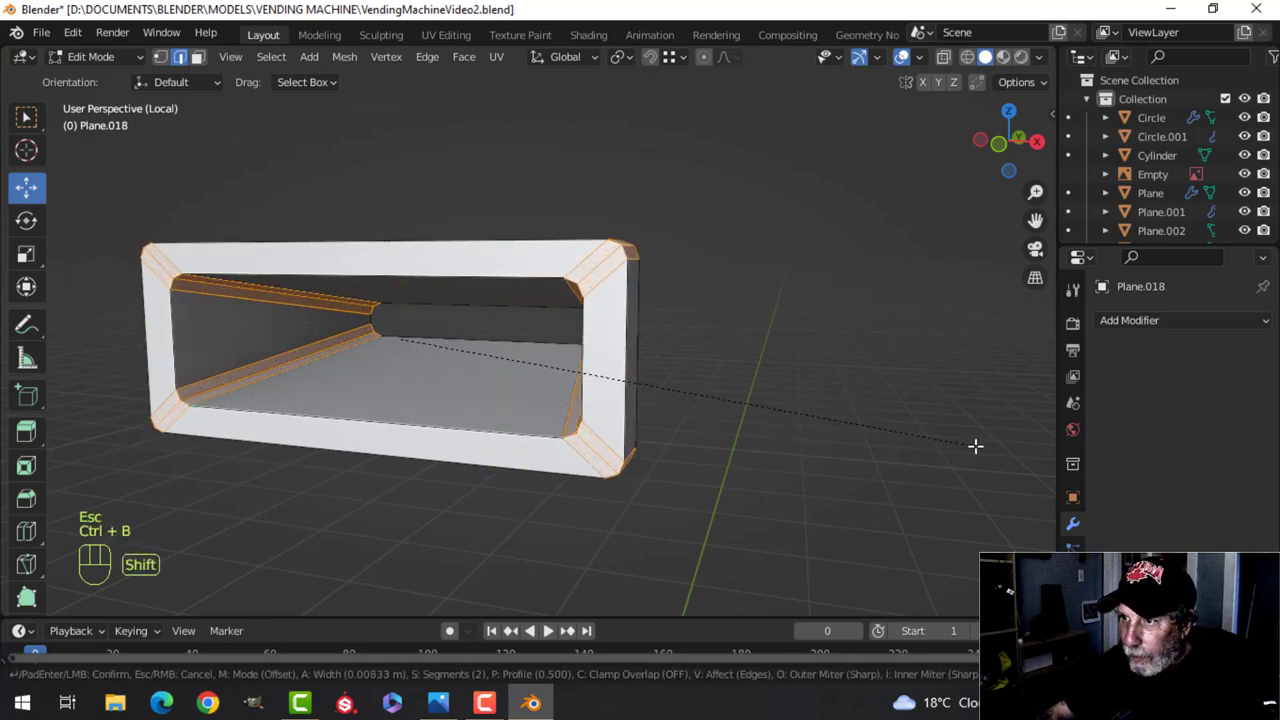
{"action": "scroll", "coordinate": [976, 447], "scroll_direction": "up", "scroll_amount": 1}
{"action": "left_click", "coordinate": [980, 451]}
{"action": "key", "text": "alt+a"}
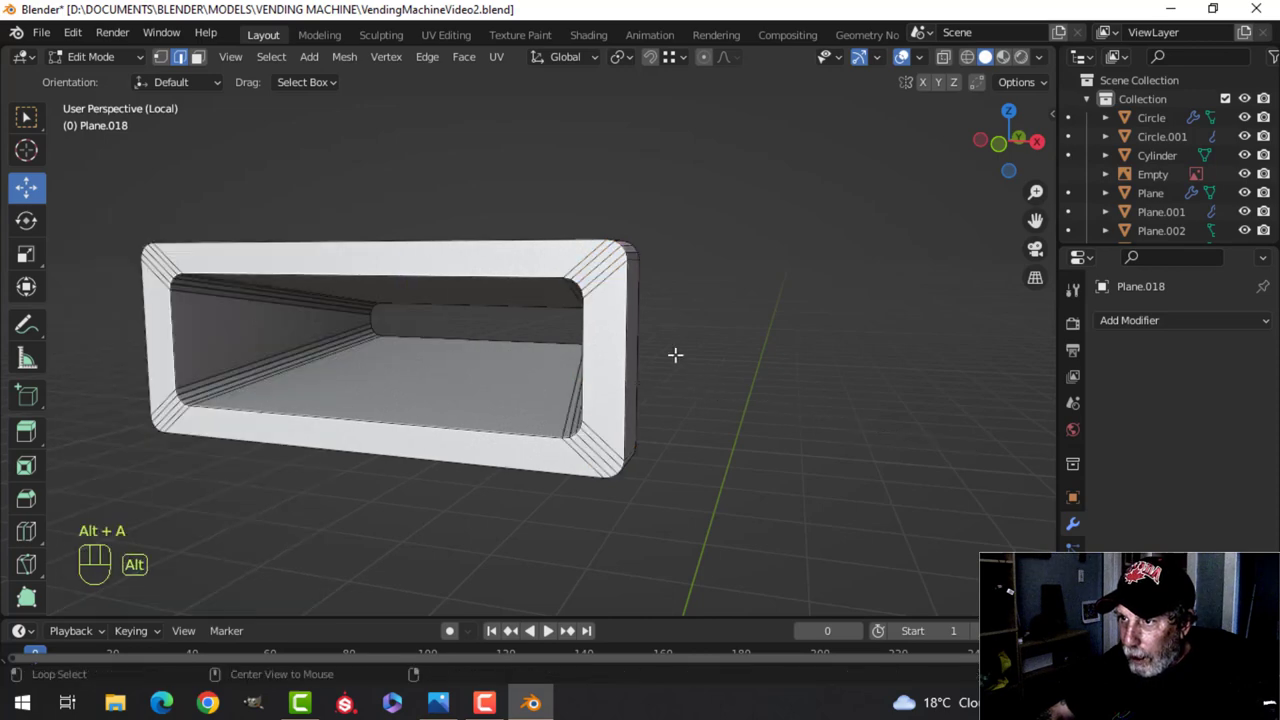
Bevel the front flange's outer and inner edge loops by about 0.004 m, and return to Object Mode
{"action": "left_click", "coordinate": [625, 317], "text": "alt+shift"}
{"action": "left_click", "coordinate": [589, 317], "text": "alt+shift"}
{"action": "middle_click_drag", "start_coordinate": [596, 362], "coordinate": [672, 369]}
{"action": "middle_click_drag", "start_coordinate": [751, 368], "coordinate": [640, 417], "text": "shift"}
{"action": "key", "text": "ctrl+b"}
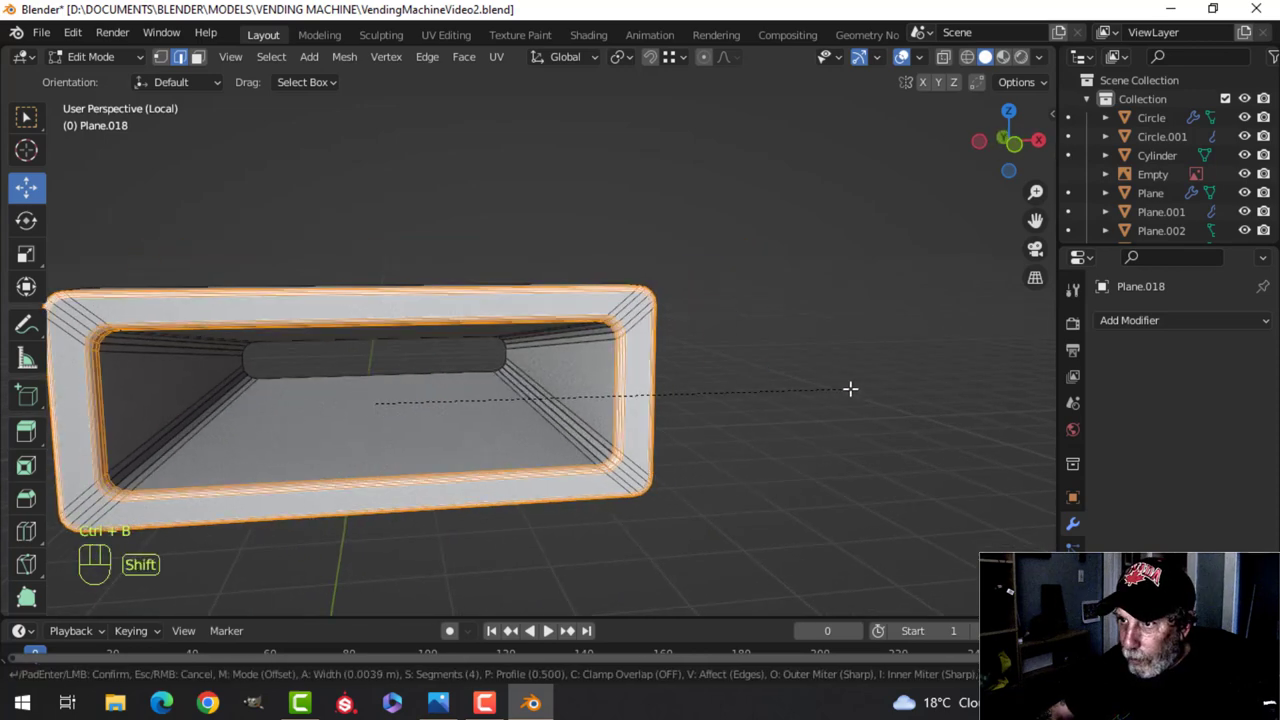
{"action": "scroll", "coordinate": [852, 389], "scroll_direction": "down", "scroll_amount": 3, "text": "shift"}
{"action": "left_click", "coordinate": [851, 389]}
{"action": "key", "text": "Tab"}
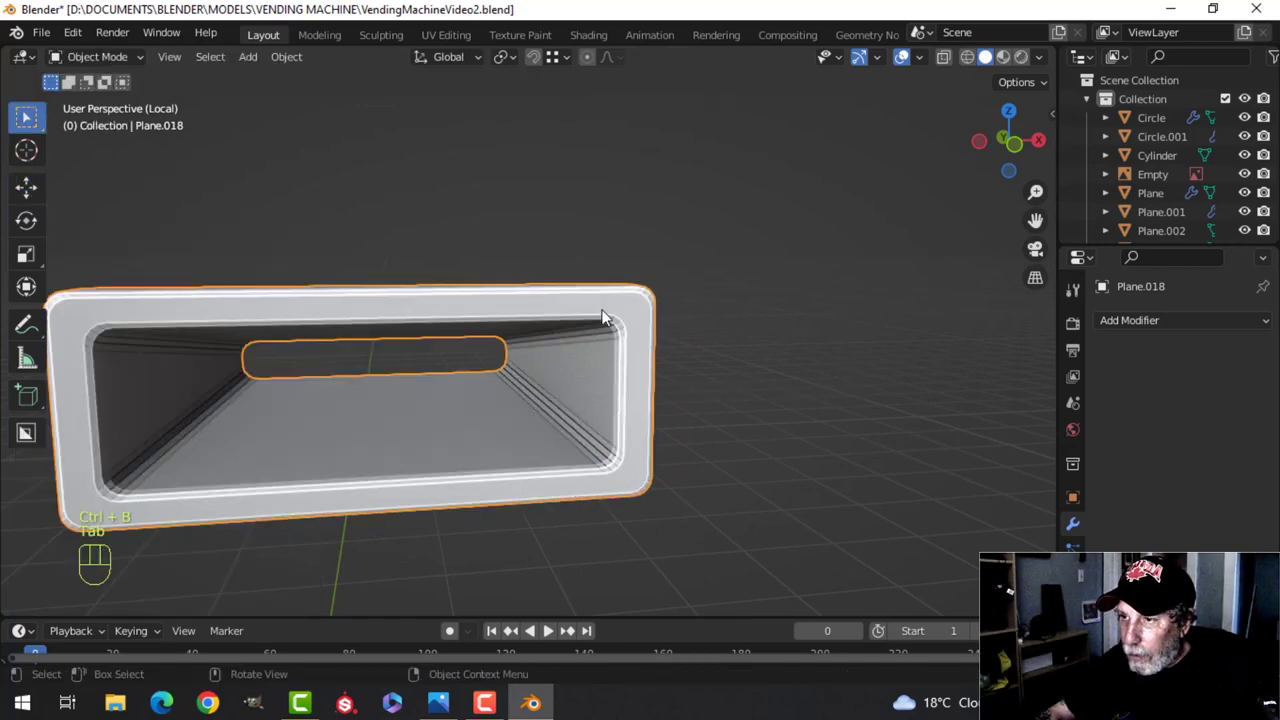
Apply smooth shading to the isolated rectangular slot object
{"action": "right_click", "coordinate": [590, 310]}
{"action": "left_click", "coordinate": [579, 301]}
{"action": "key", "text": "alt+a"}
{"action": "middle_click_drag", "start_coordinate": [588, 376], "coordinate": [647, 414]}
{"action": "left_click", "coordinate": [665, 400]}
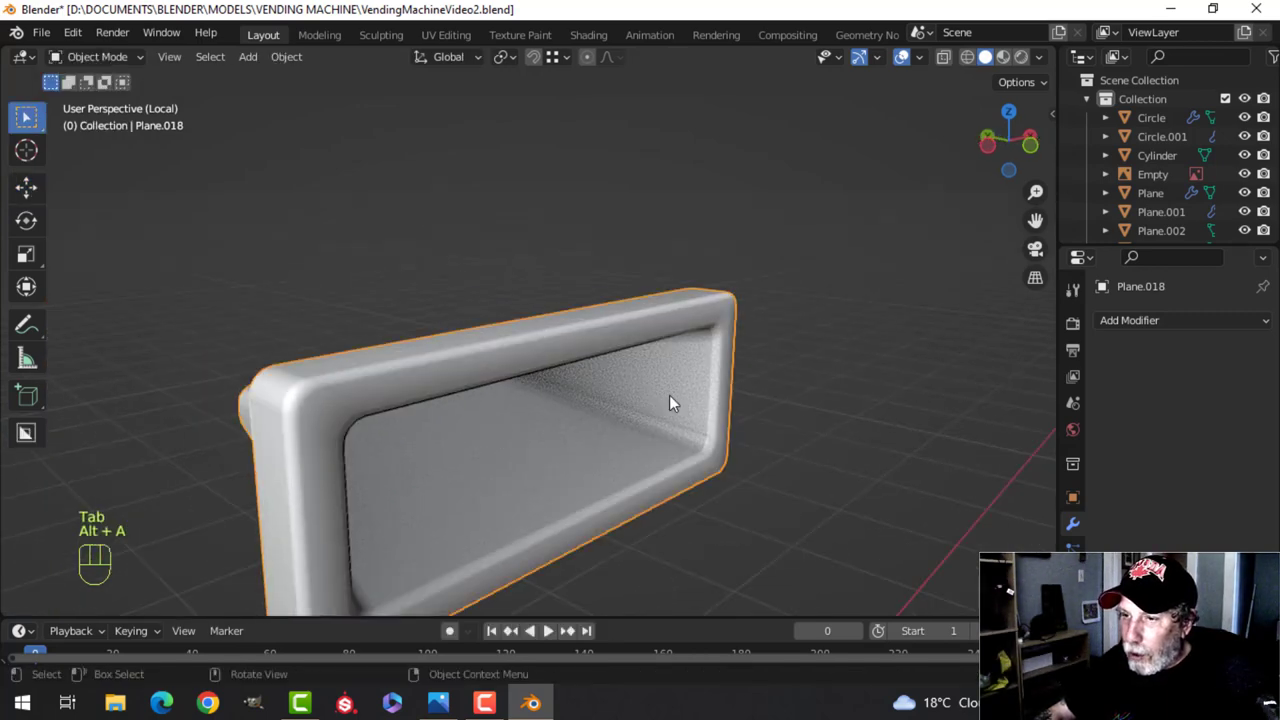
{"action": "mouse_move", "coordinate": [515, 425]}
{"action": "middle_mouse_down"}
{"action": "mouse_move", "coordinate": [486, 434]}
{"action": "mouse_move", "coordinate": [493, 422]}
{"action": "middle_mouse_up"}
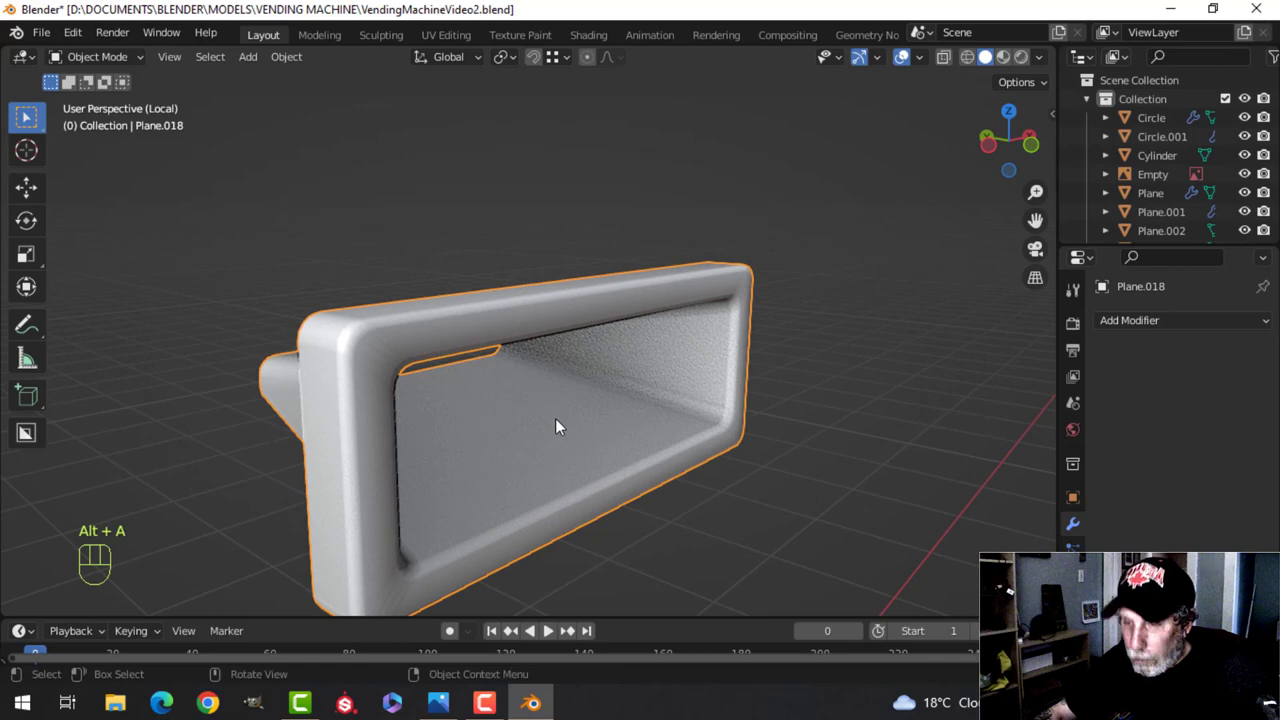
Bring back the full scene and move the whole slot mesh back along Y until its rim sits against the coin panel
{"action": "key", "text": "KP_Divide"}
{"action": "key", "text": "Tab"}
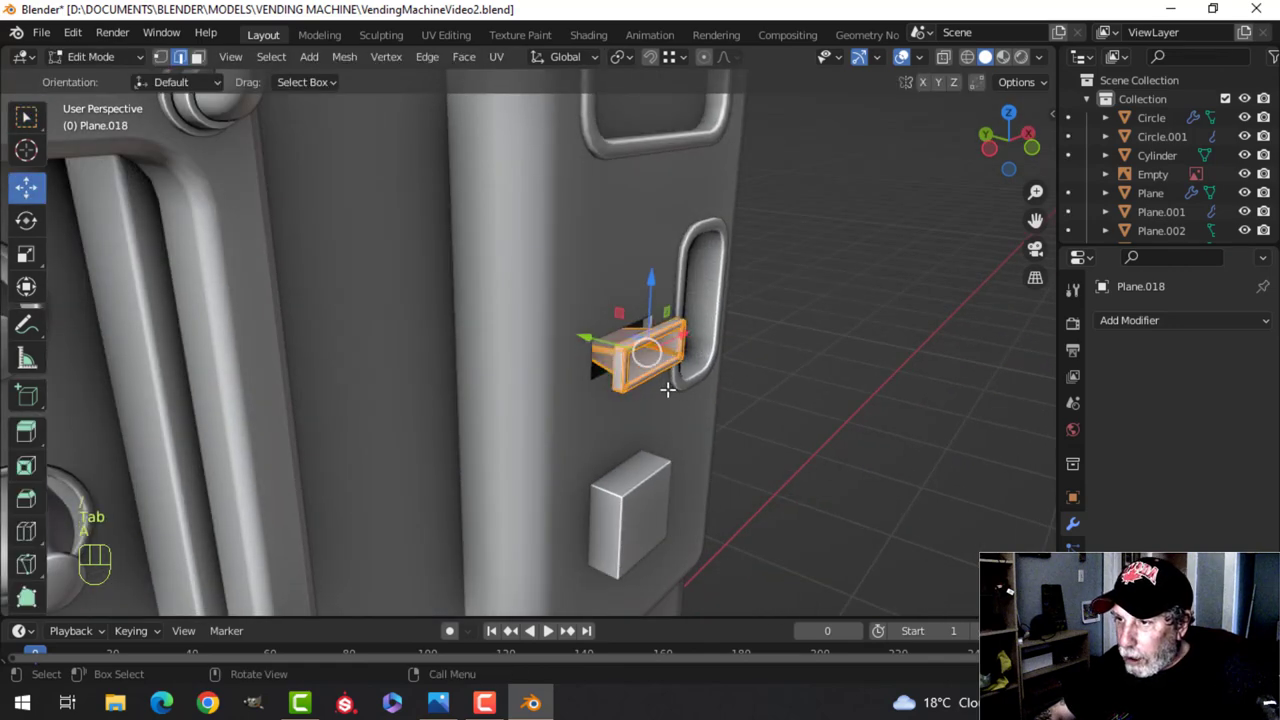
{"action": "scroll", "coordinate": [668, 389], "scroll_direction": "up", "scroll_amount": 3}
{"action": "left_click_drag", "start_coordinate": [655, 373], "coordinate": [608, 351]}
{"action": "key", "text": "Tab"}
{"action": "scroll", "coordinate": [765, 401], "scroll_direction": "down", "scroll_amount": 4}
{"action": "key", "text": "alt+a"}
{"action": "middle_click_drag", "start_coordinate": [765, 401], "coordinate": [561, 393]}
{"action": "scroll", "coordinate": [592, 448], "scroll_direction": "down", "scroll_amount": 5}
{"action": "middle_click_drag", "start_coordinate": [766, 294], "coordinate": [719, 367], "text": "shift"}
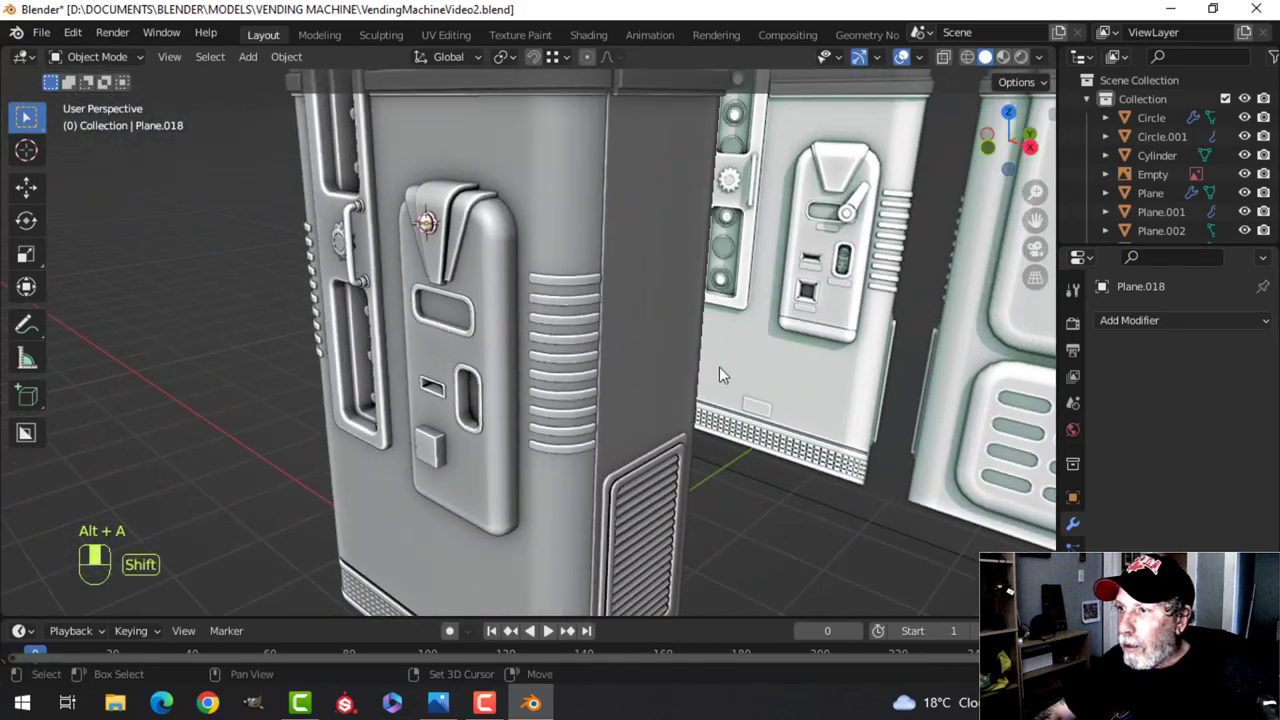
Isolate the box below the rectangular slot and open its mesh for face editing
{"action": "scroll", "coordinate": [657, 375], "scroll_direction": "up", "scroll_amount": 2}
{"action": "middle_click_drag", "start_coordinate": [406, 480], "coordinate": [672, 493], "text": "shift"}
{"action": "scroll", "coordinate": [533, 460], "scroll_direction": "up", "scroll_amount": 2}
{"action": "left_click", "coordinate": [510, 510]}
{"action": "key", "text": "slash"}
{"action": "key", "text": "Tab"}
{"action": "key", "text": "3"}
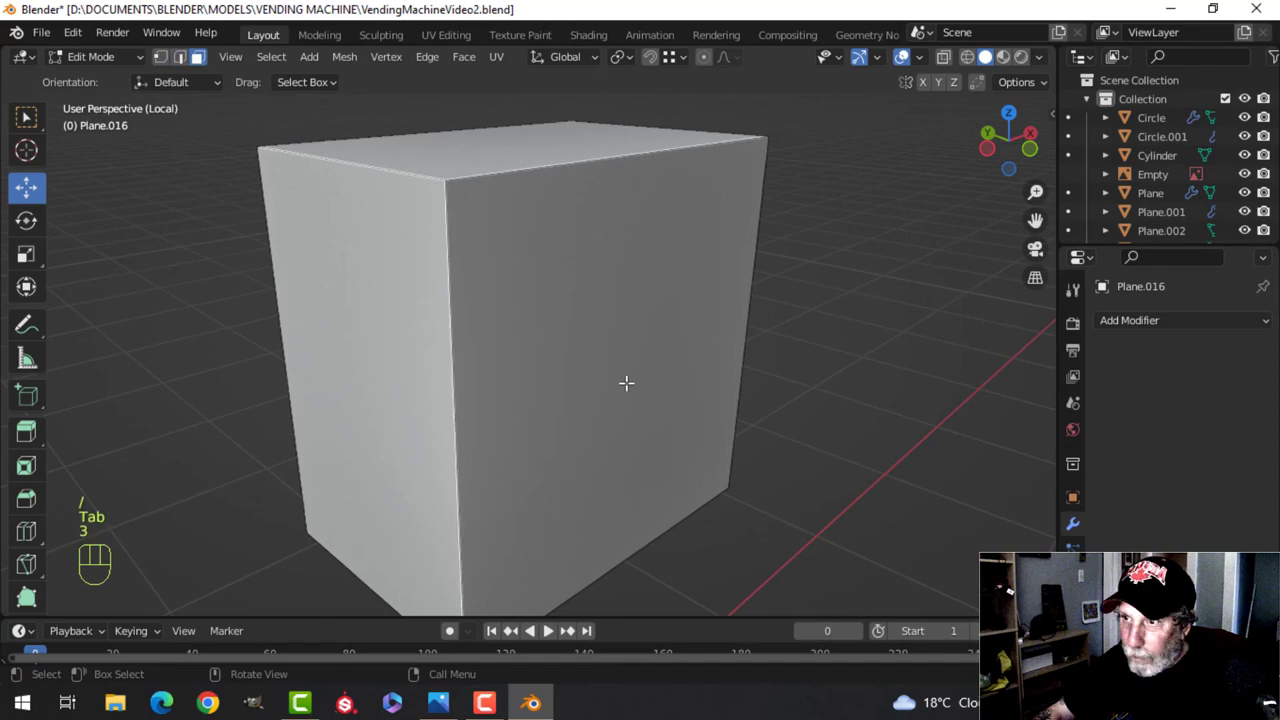
Inset the box's front and back faces by about 0.014 m
{"action": "left_click", "coordinate": [624, 384]}
{"action": "middle_click_drag", "start_coordinate": [556, 468], "coordinate": [684, 452]}
{"action": "middle_click_drag", "start_coordinate": [443, 308], "coordinate": [726, 366]}
{"action": "left_click", "coordinate": [726, 366]}
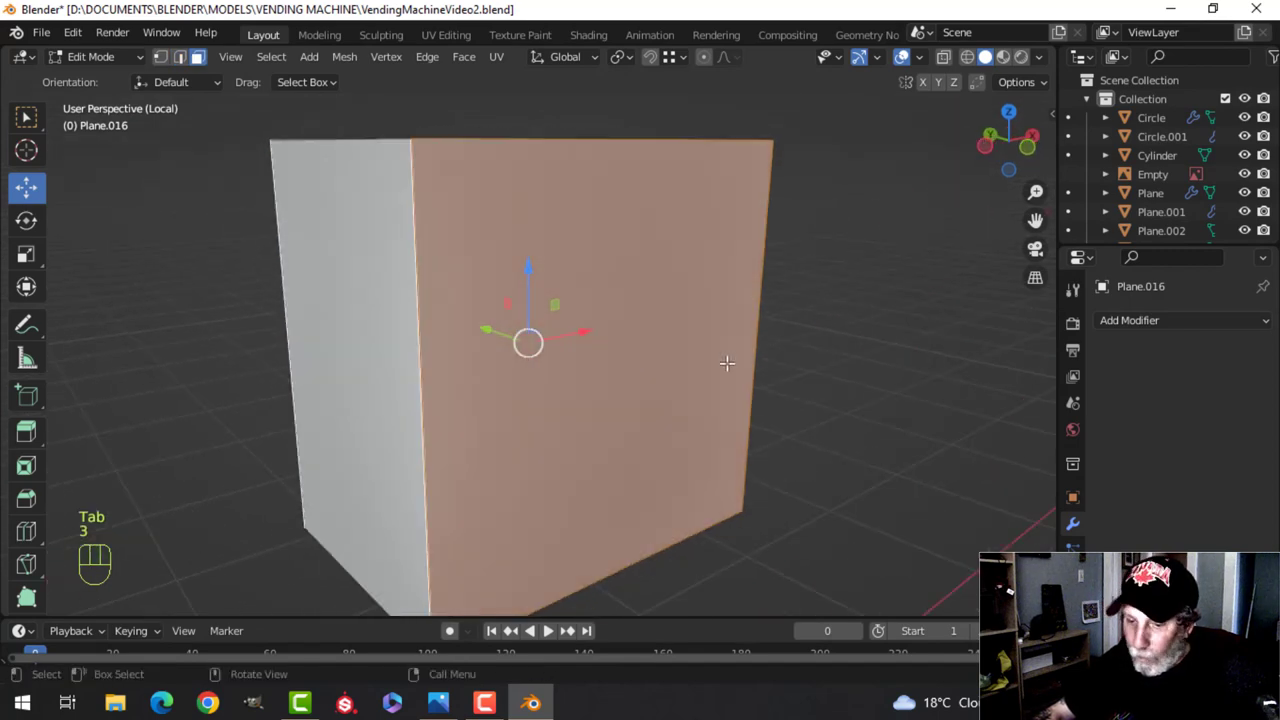
{"action": "key", "text": "i"}
{"action": "left_click", "coordinate": [905, 358]}
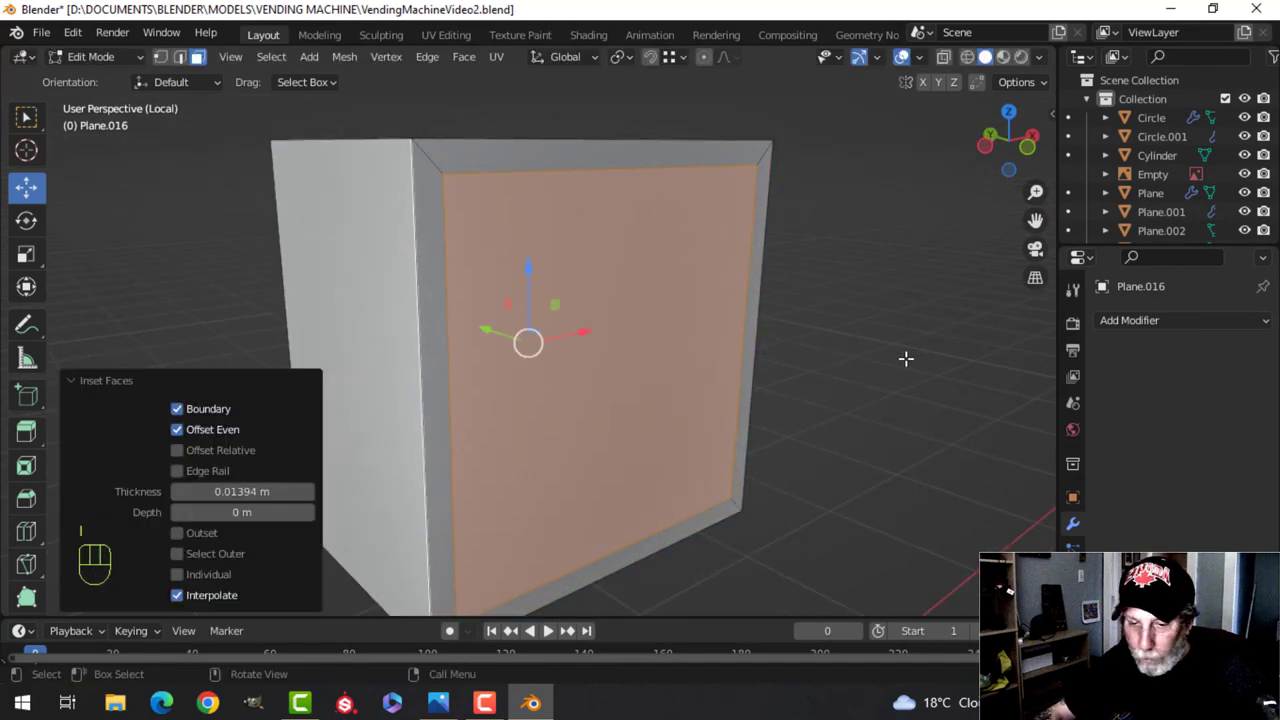
Bridge the two inset faces into a hollow tunnel and delete the box's outer walls and back frame
{"action": "key", "text": "ctrl+e"}
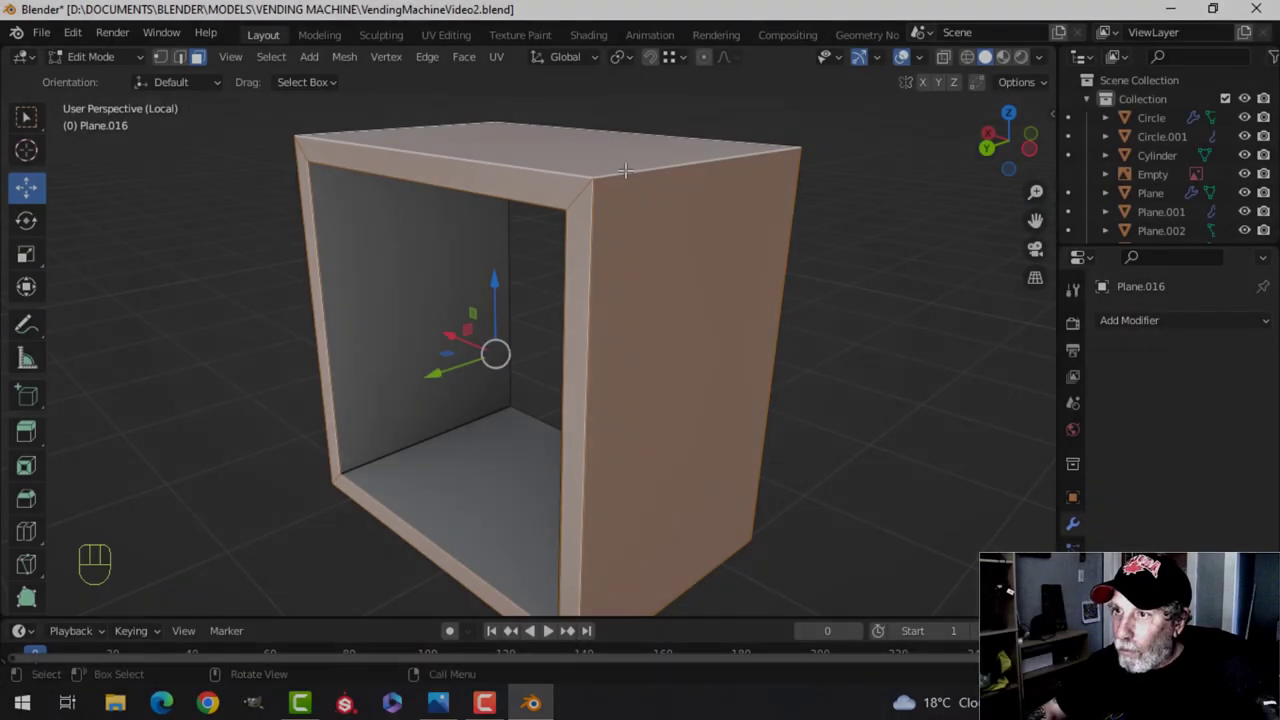
{"action": "key", "text": "x"}
{"action": "left_click", "coordinate": [629, 171]}
Scale the front rim's outer edge loop up by about 1.093
{"action": "middle_click_drag", "start_coordinate": [629, 171], "coordinate": [468, 222]}
{"action": "left_click", "coordinate": [538, 209], "text": "alt+shift"}
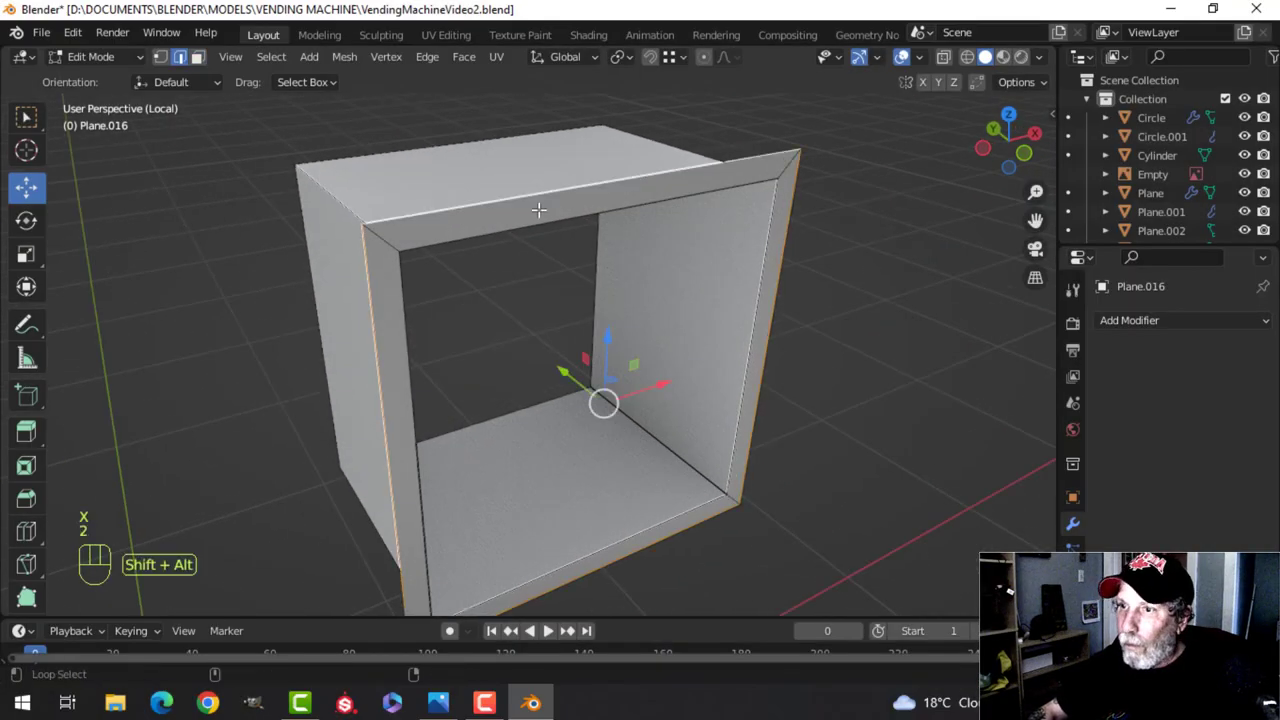
{"action": "key", "text": "KP_1"}
{"action": "key", "text": "s"}
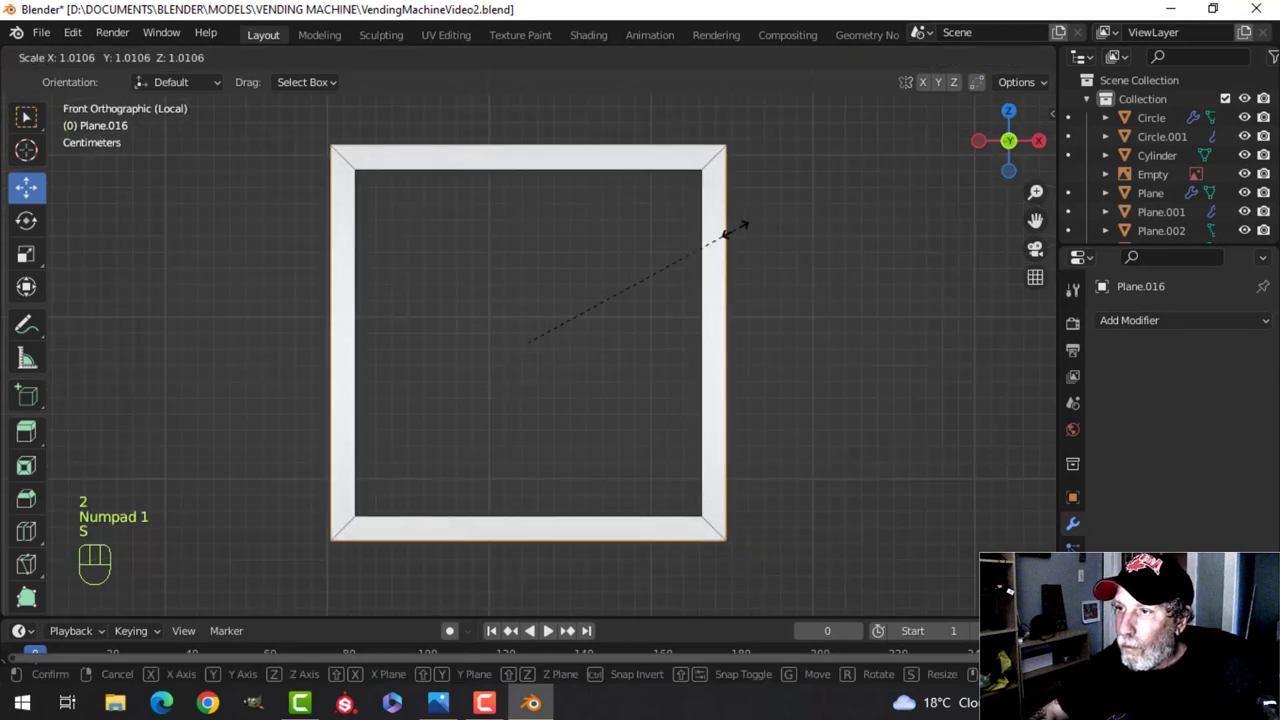
{"action": "left_click", "coordinate": [755, 224]}
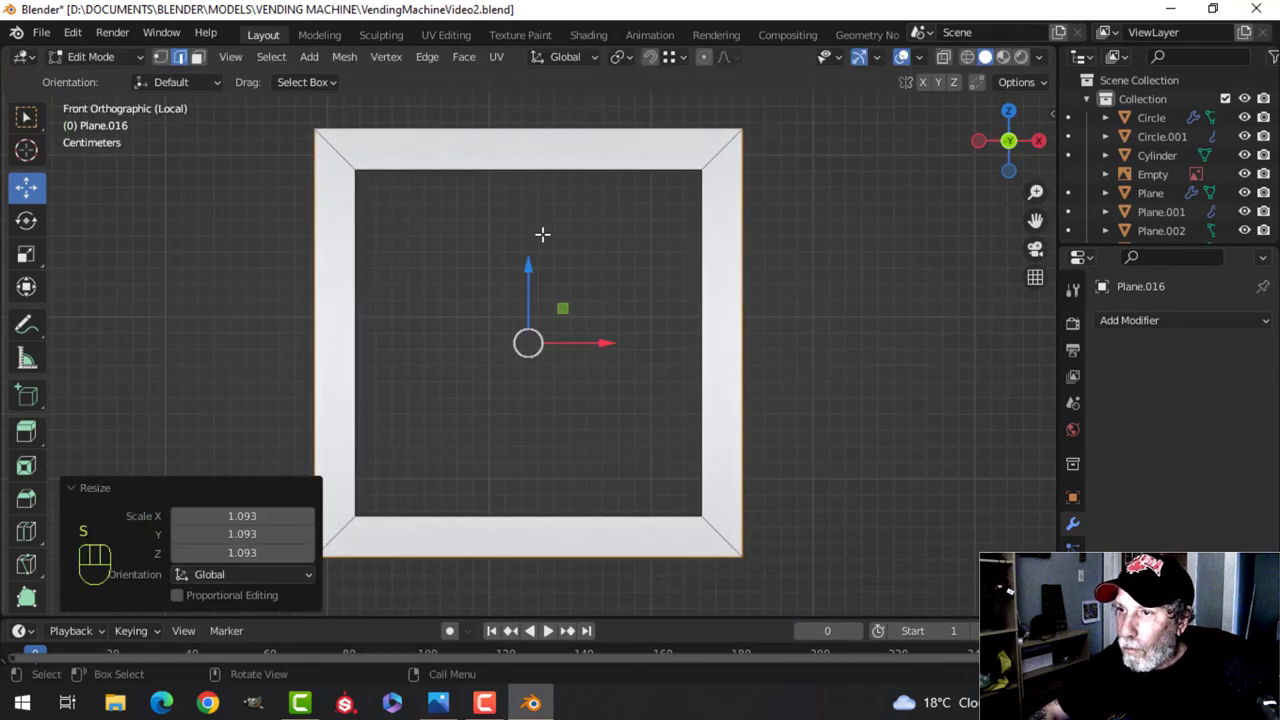
Taper the tunnel by scaling its rear edge loop to about 0.75 in Z and 0.736 in X
{"action": "key", "text": "alt+a"}
{"action": "middle_click_drag", "start_coordinate": [542, 234], "coordinate": [536, 198]}
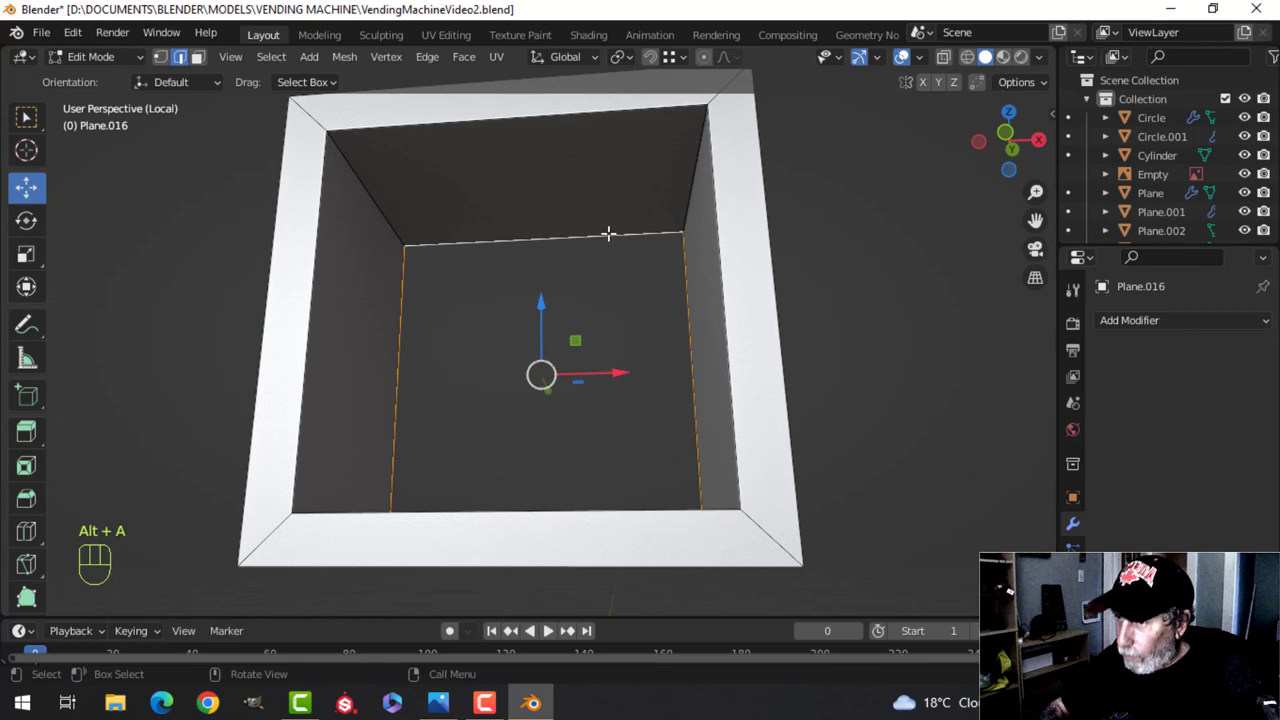
{"action": "key", "text": "KP_1"}
{"action": "key", "text": "s"}
{"action": "key", "text": "z"}
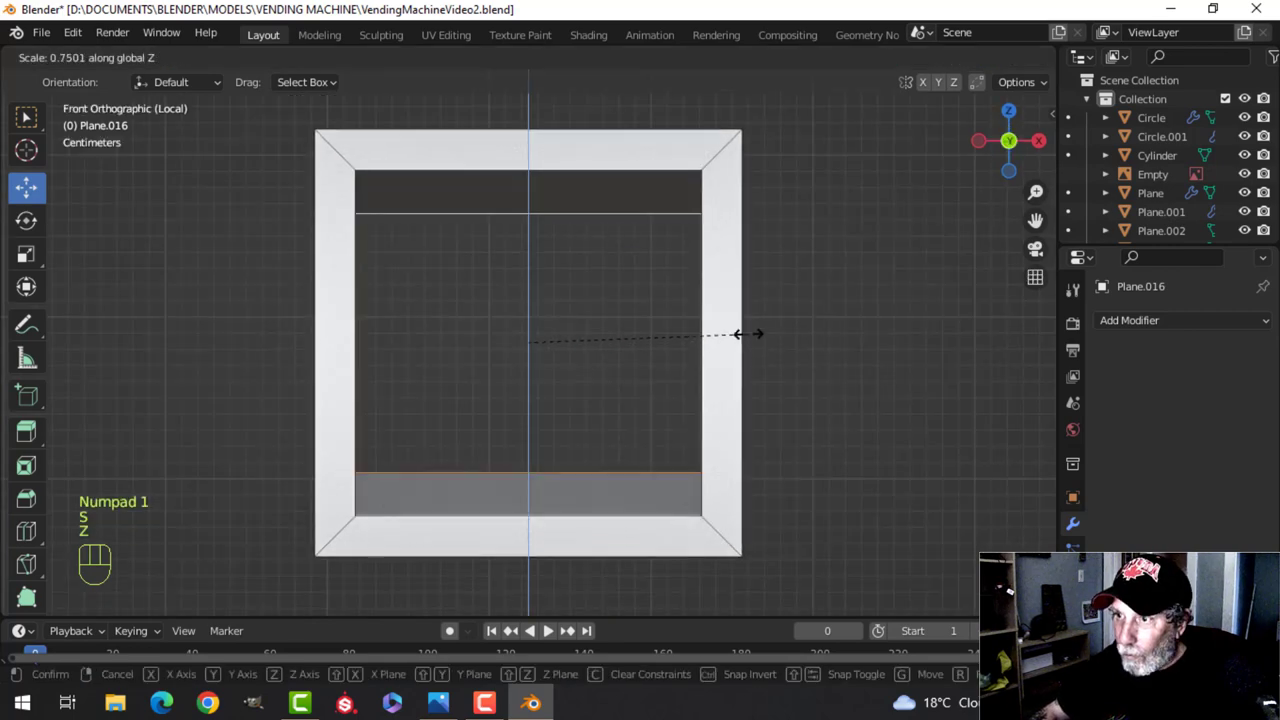
{"action": "left_click", "coordinate": [749, 334]}
{"action": "key", "text": "s"}
{"action": "key", "text": "x"}
{"action": "left_click", "coordinate": [727, 327]}
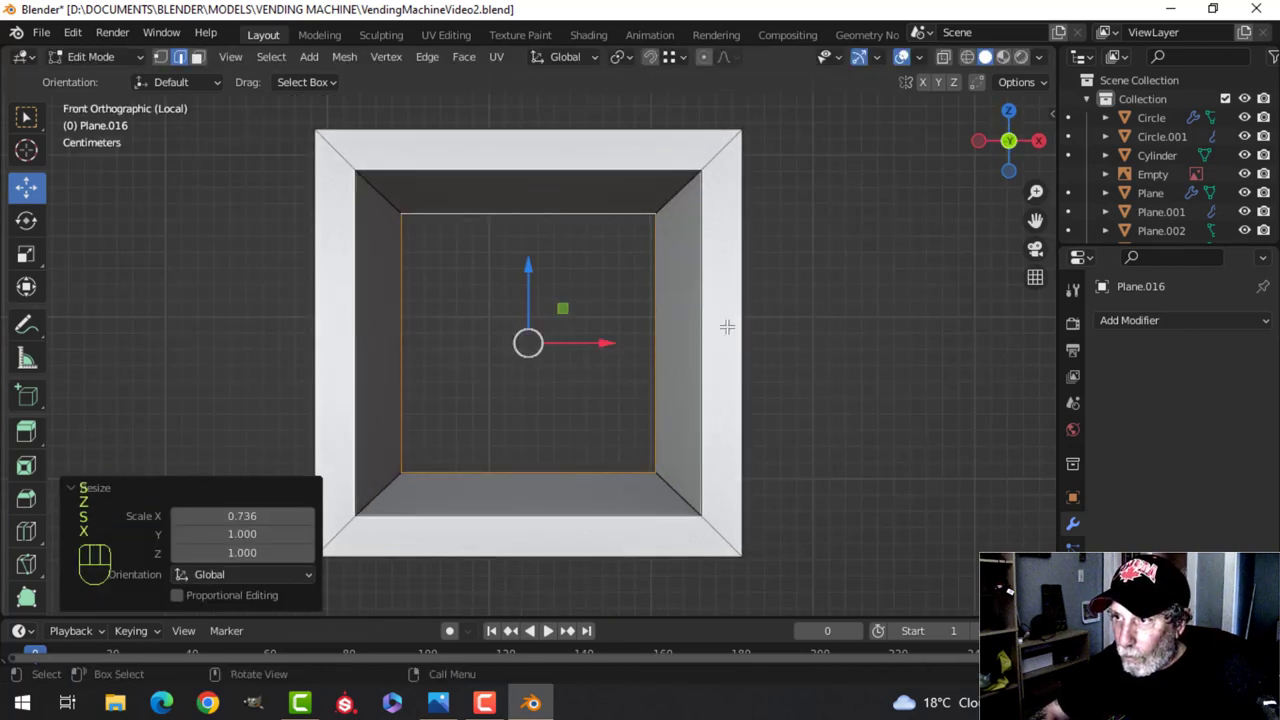
Extrude the front rim's outer edge loop backward to give the rim thickness
{"action": "key", "text": "alt+a"}
{"action": "middle_click_drag", "start_coordinate": [710, 212], "coordinate": [817, 386], "text": "shift"}
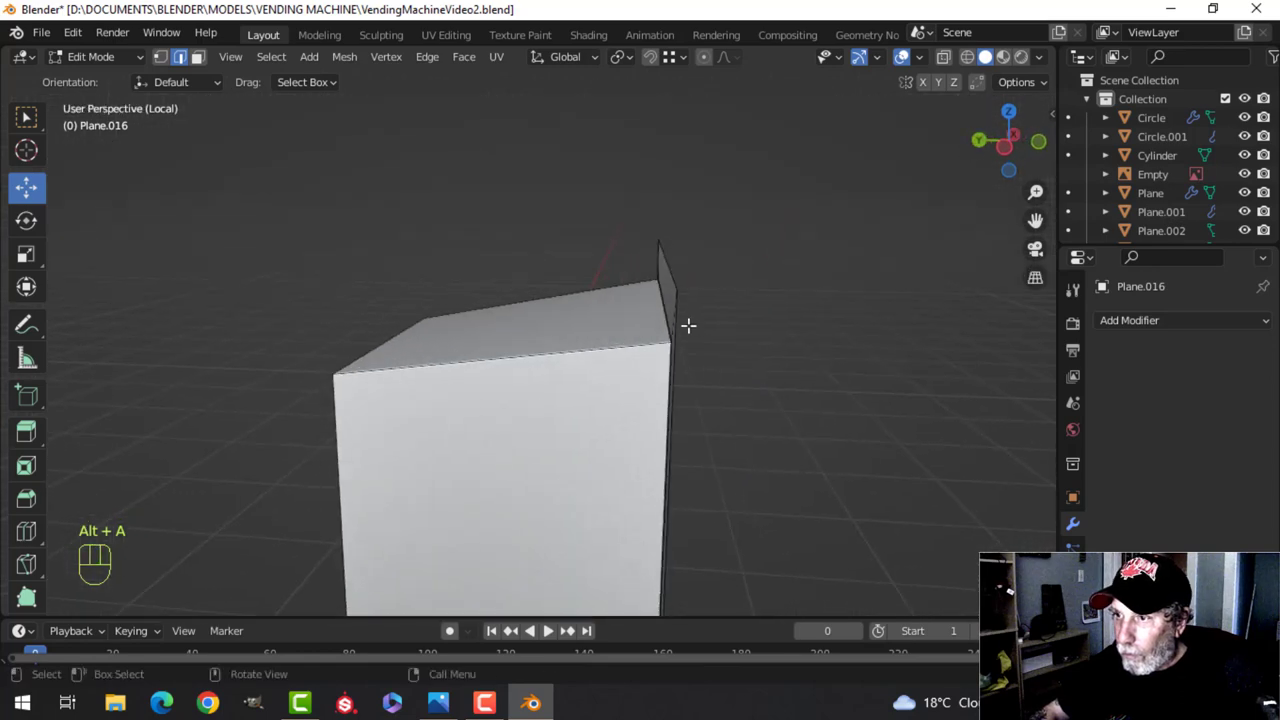
{"action": "middle_click_drag", "start_coordinate": [686, 326], "coordinate": [657, 329]}
{"action": "left_click", "coordinate": [597, 291], "text": "alt+shift"}
{"action": "middle_click_drag", "start_coordinate": [597, 291], "coordinate": [677, 375]}
{"action": "key", "text": "e"}
{"action": "right_click", "coordinate": [520, 395]}
{"action": "middle_click_drag", "start_coordinate": [520, 395], "coordinate": [423, 276]}
Bevel the corner edges of the rim and tunnel with 4 segments and a width of about 0.015 m
{"action": "key", "text": "alt+a"}
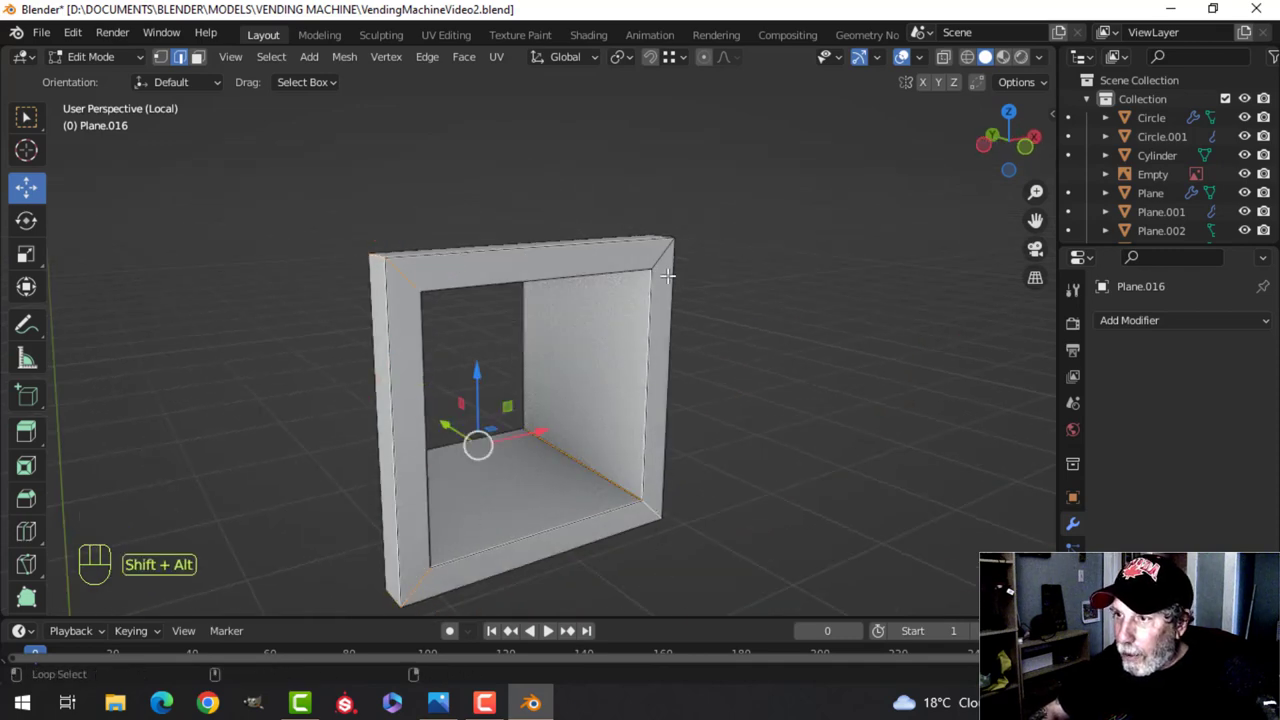
{"action": "middle_click_drag", "start_coordinate": [696, 270], "coordinate": [694, 380]}
{"action": "key", "text": "ctrl+b"}
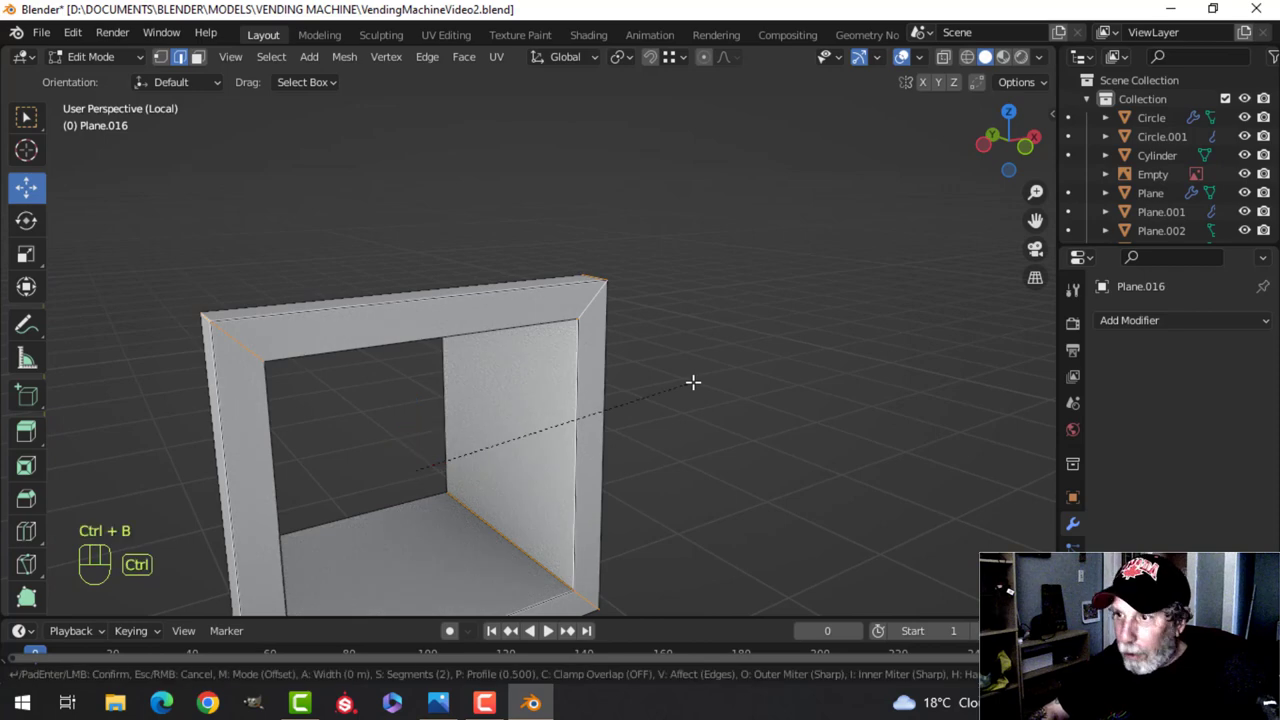
{"action": "scroll", "coordinate": [821, 361], "scroll_direction": "up", "scroll_amount": 1}
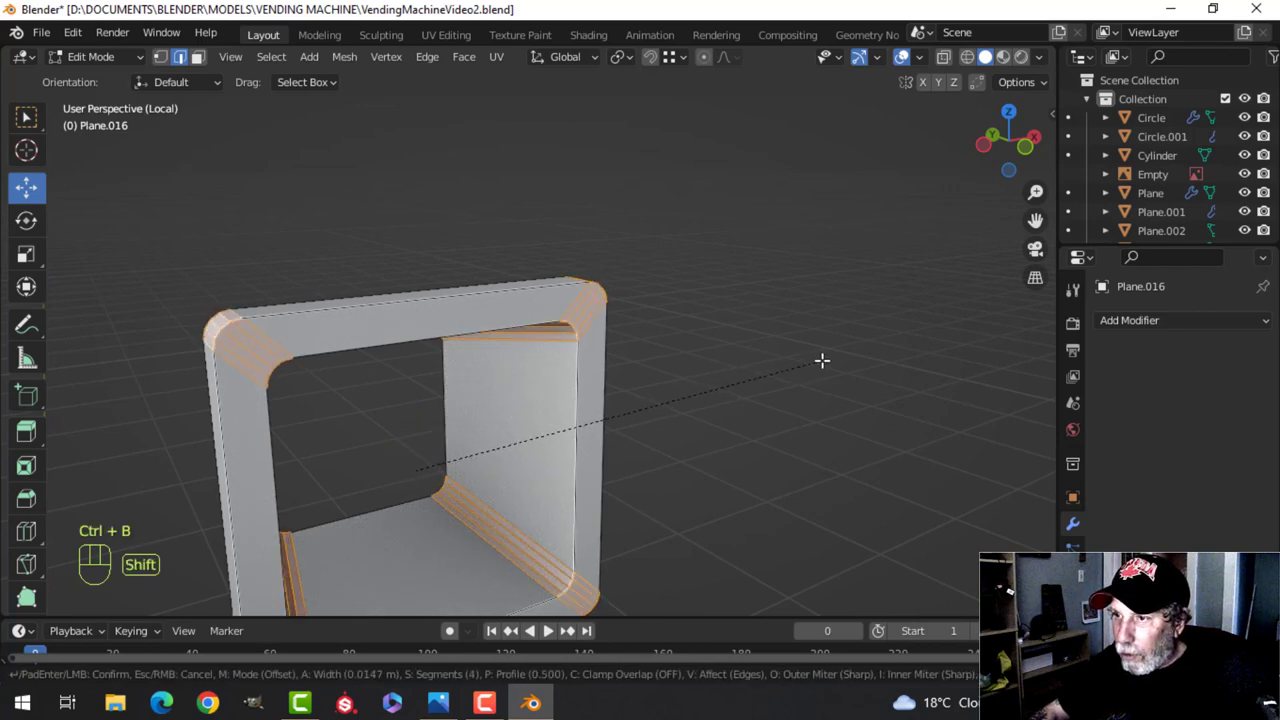
{"action": "left_click", "coordinate": [821, 361]}
Bevel the rim's outer and inner front edge loops with 2 segments and a width of about 0.004 m
{"action": "key", "text": "alt+a"}
{"action": "left_click", "coordinate": [540, 311], "text": "alt+shift"}
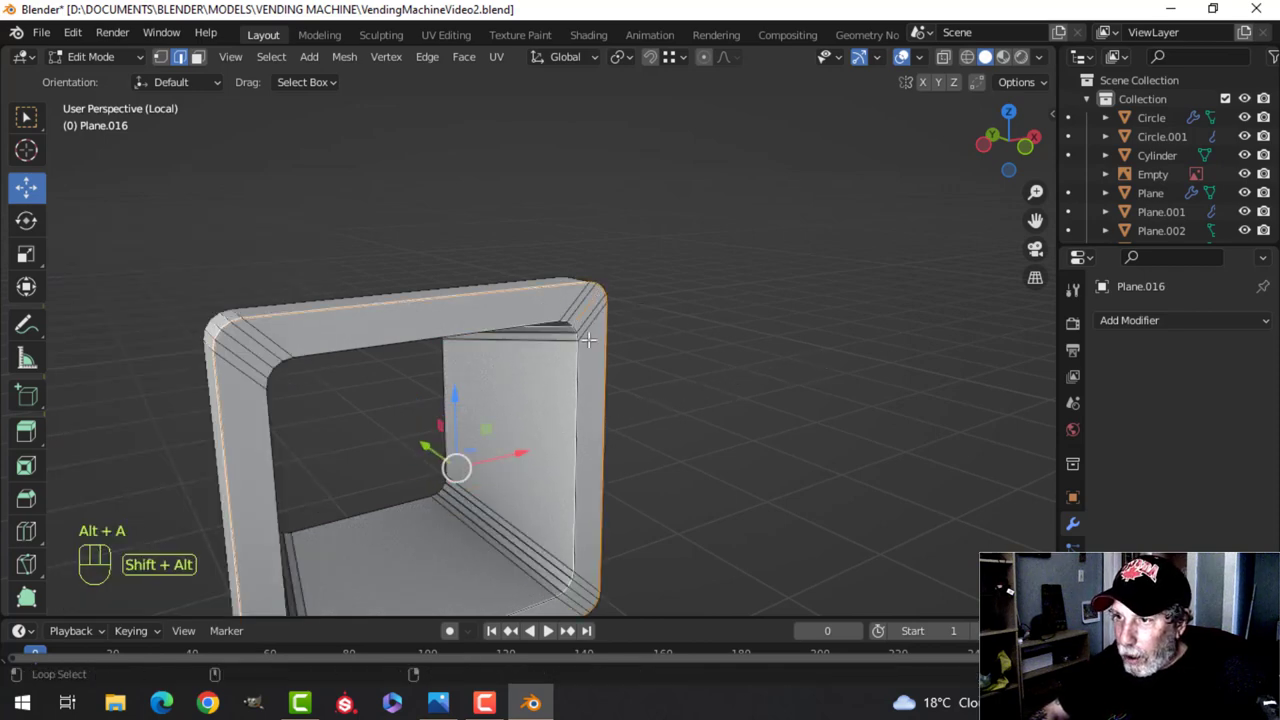
{"action": "middle_click_drag", "start_coordinate": [630, 336], "coordinate": [606, 379]}
{"action": "key", "text": "ctrl+z"}
{"action": "left_click", "coordinate": [527, 323], "text": "alt+shift"}
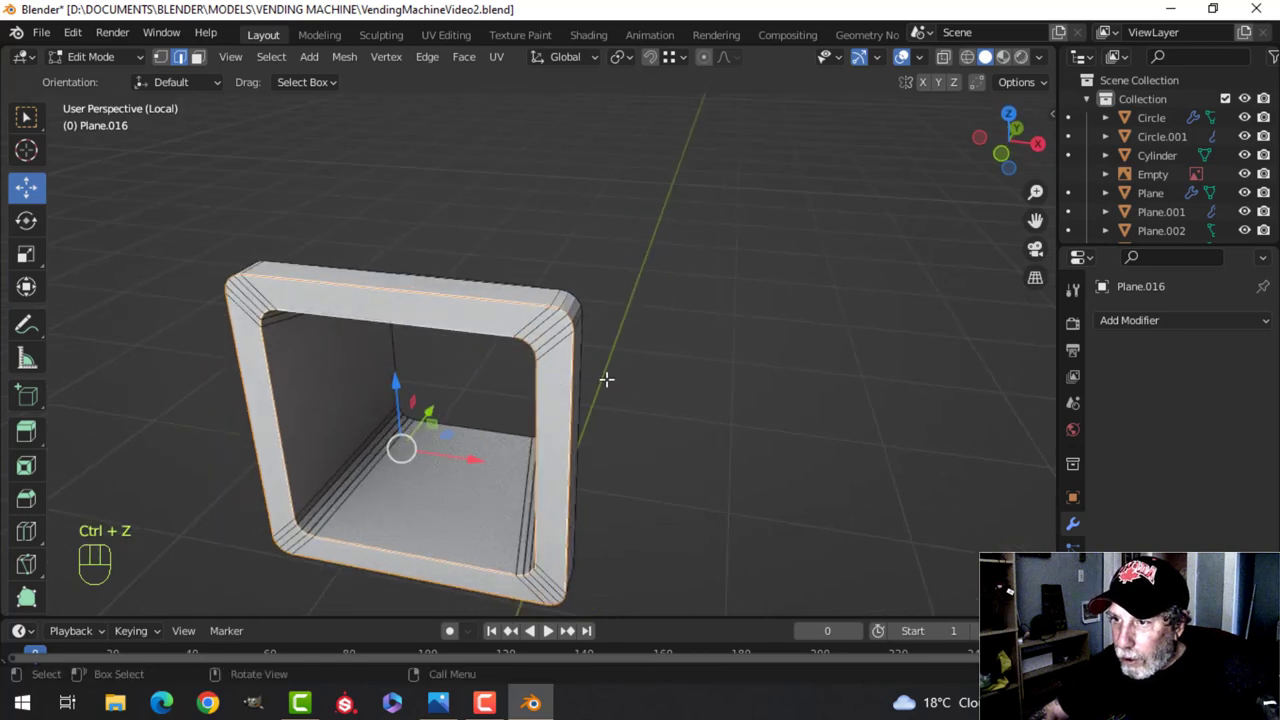
{"action": "key", "text": "ctrl+b"}
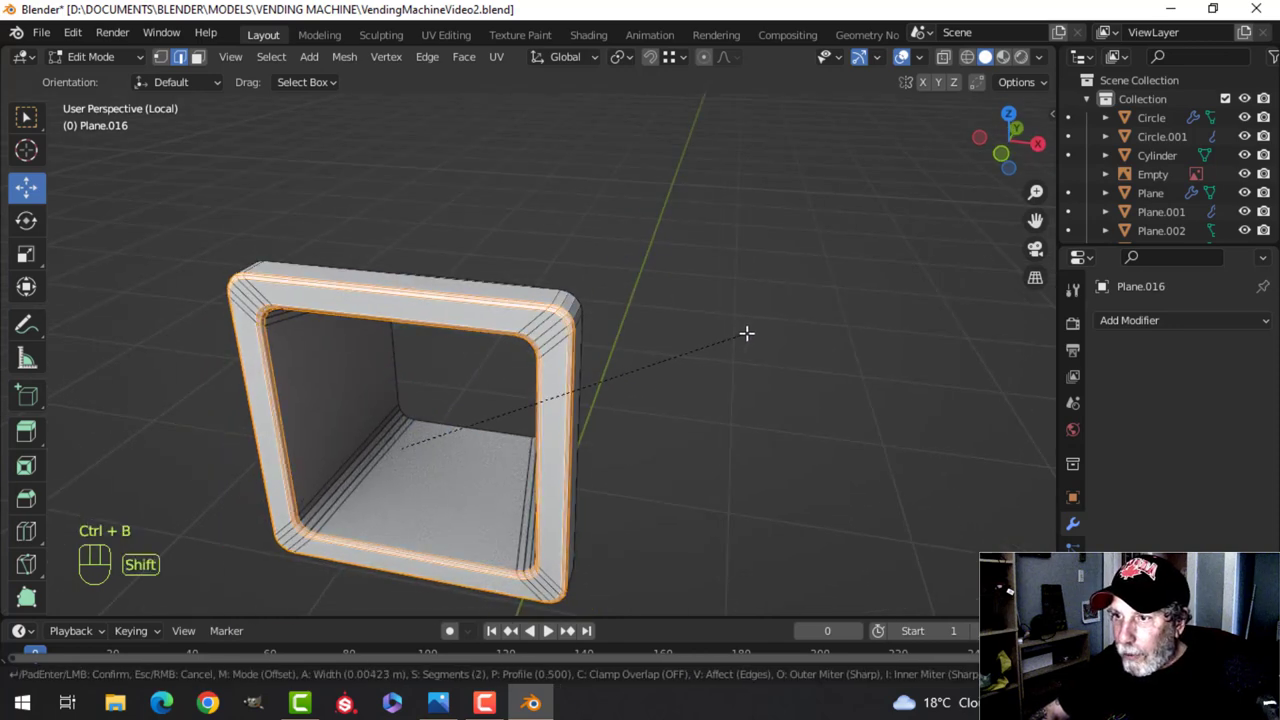
{"action": "left_click", "coordinate": [751, 327]}
Leave mesh editing and apply smooth shading to the square slot
{"action": "key", "text": "Tab"}
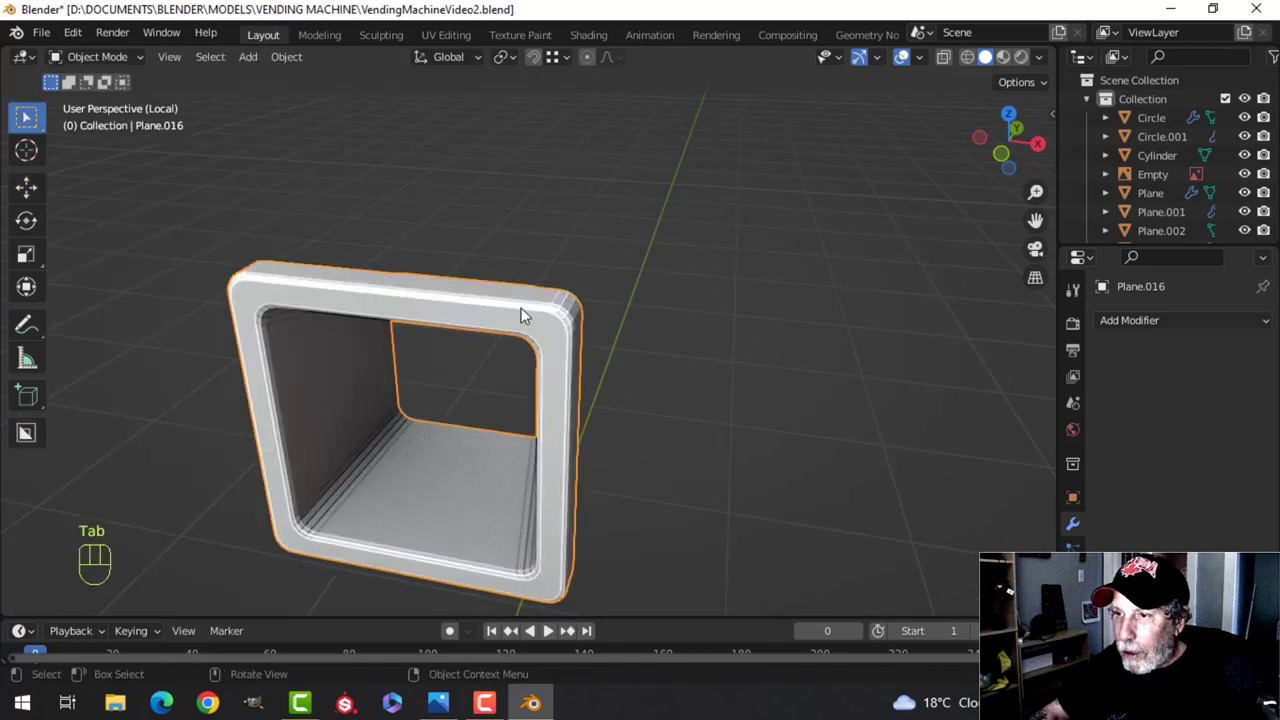
{"action": "right_click", "coordinate": [524, 309]}
{"action": "left_click", "coordinate": [528, 309]}
Bring back the full scene and move the whole square slot mesh back along Y into the coin panel
{"action": "key", "text": "slash"}
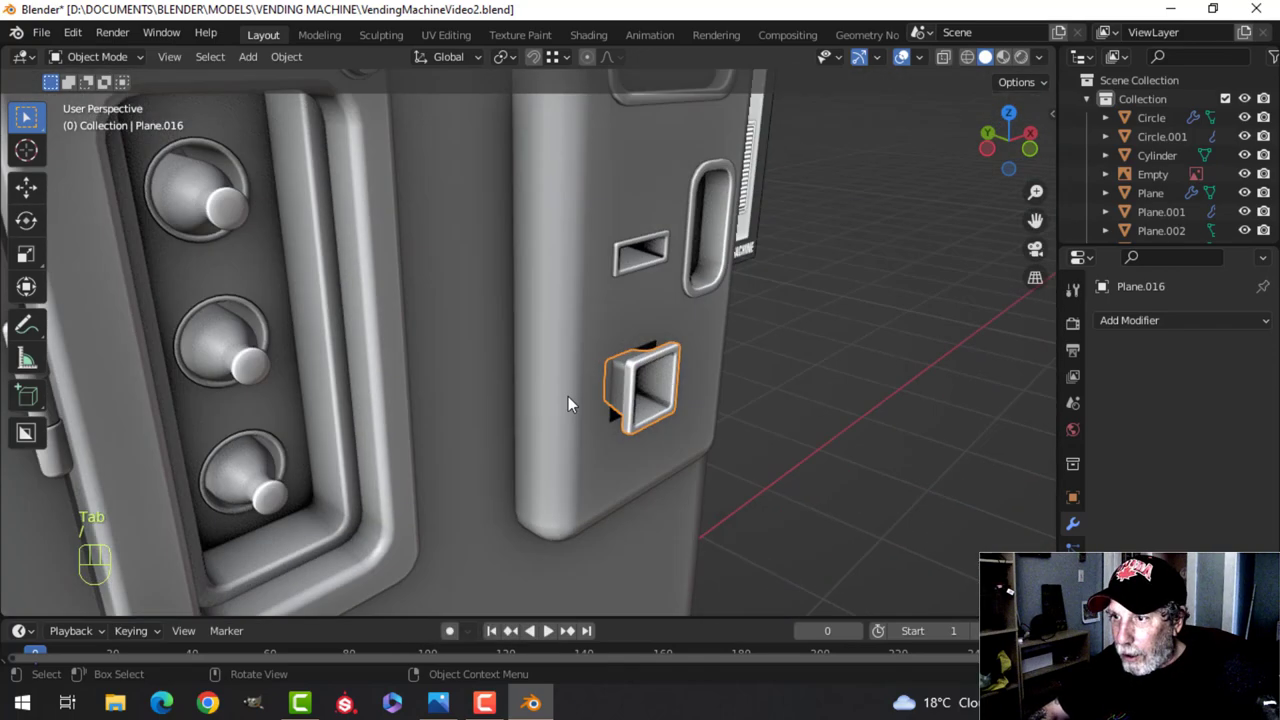
{"action": "middle_click_drag", "start_coordinate": [568, 396], "coordinate": [737, 413]}
{"action": "key", "text": "Tab"}
{"action": "key", "text": "a"}
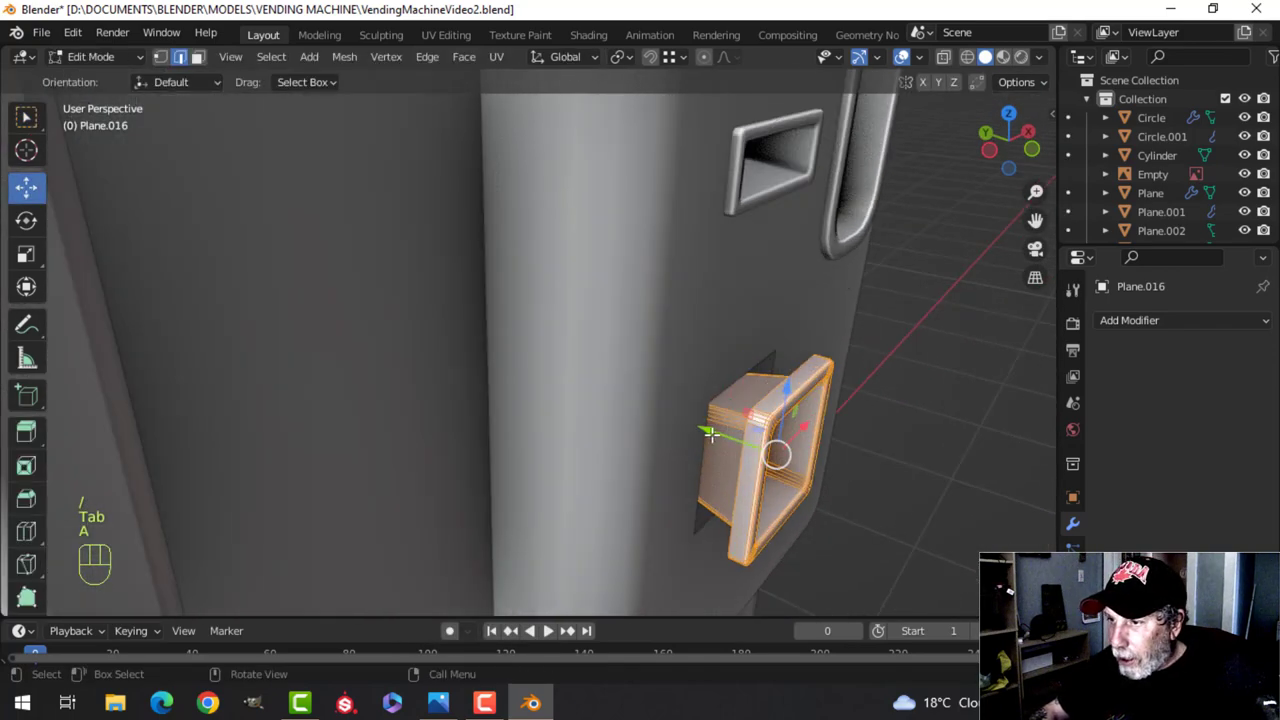
{"action": "left_click_drag", "start_coordinate": [707, 432], "coordinate": [656, 392]}
{"action": "key", "text": "Tab"}
{"action": "scroll", "coordinate": [705, 391], "scroll_direction": "down", "scroll_amount": 5}
{"action": "key", "text": "alt+a"}
{"action": "middle_click_drag", "start_coordinate": [709, 391], "coordinate": [608, 367]}
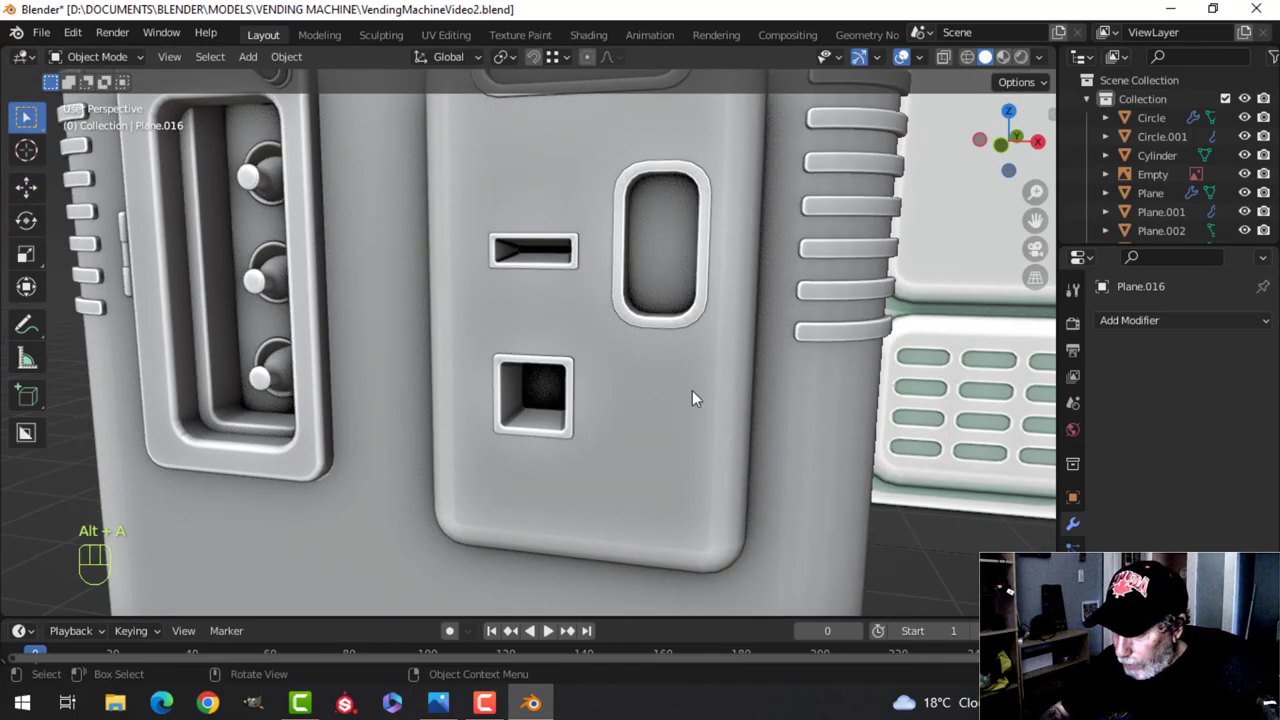
Compare the square slot with the reference image in front wireframe view, then return to solid shading
{"action": "key", "text": "KP_1"}
{"action": "key", "text": "z"}
{"action": "left_click", "coordinate": [588, 400]}
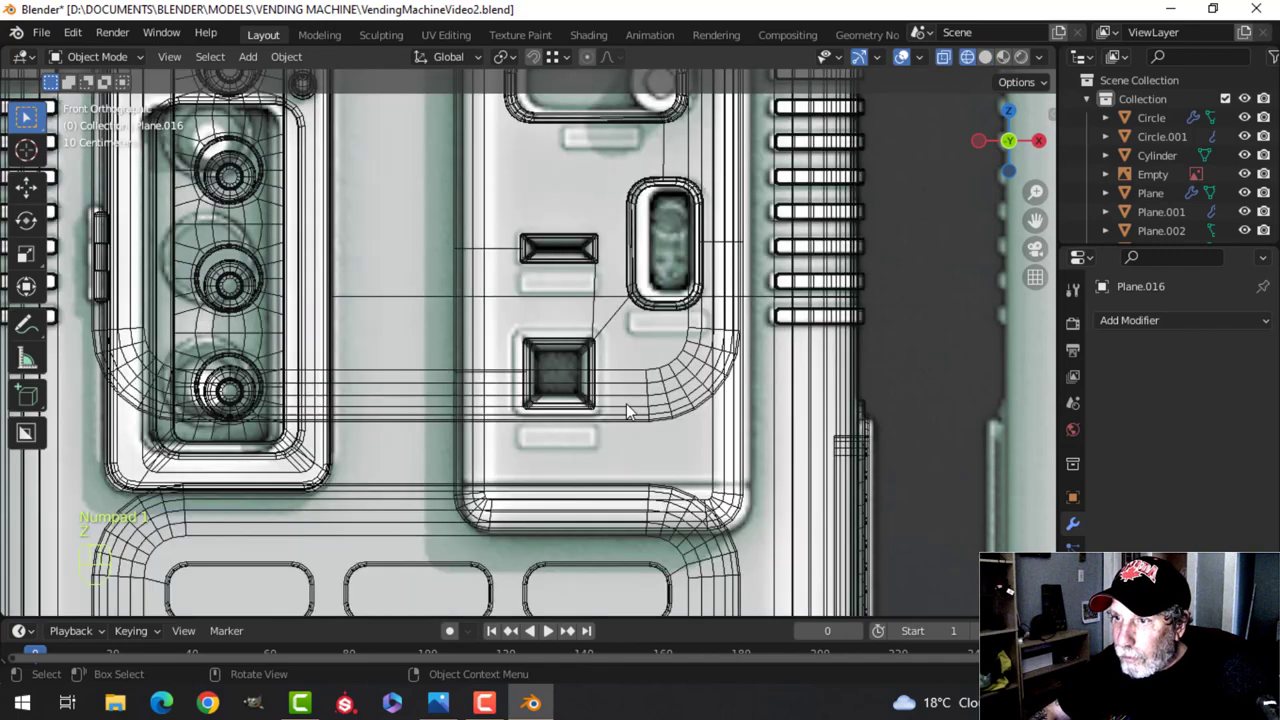
{"action": "scroll", "coordinate": [577, 378], "scroll_direction": "up", "scroll_amount": 2}
{"action": "scroll", "coordinate": [579, 372], "scroll_direction": "down", "scroll_amount": 1}
{"action": "key", "text": "z"}
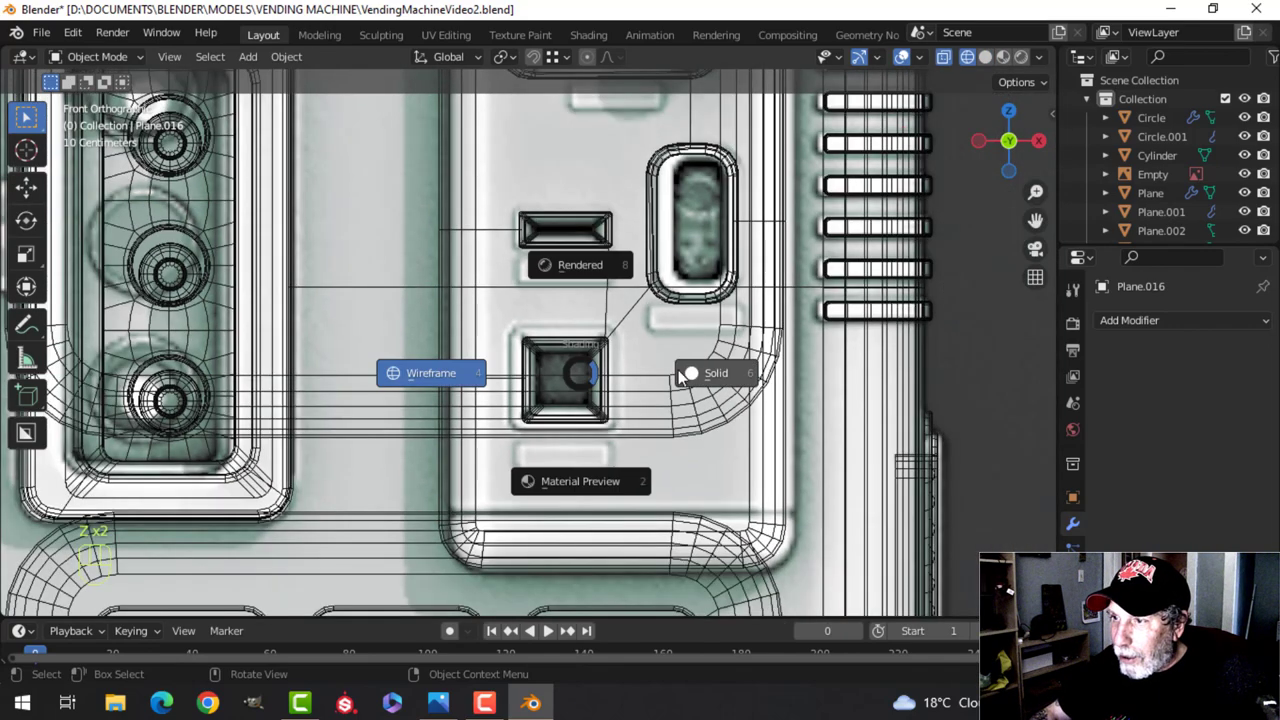
{"action": "left_click", "coordinate": [683, 374]}
Select the square slot's outer rim faces, grow the selection twice and scale it by 1.151 in X
{"action": "mouse_move", "coordinate": [554, 386]}
{"action": "middle_mouse_down", "text": "shift"}
{"action": "mouse_move", "coordinate": [537, 409]}
{"action": "mouse_move", "coordinate": [580, 360]}
{"action": "mouse_move", "coordinate": [560, 328]}
{"action": "mouse_move", "coordinate": [628, 403]}
{"action": "mouse_move", "coordinate": [598, 392]}
{"action": "mouse_move", "coordinate": [634, 414]}
{"action": "mouse_move", "coordinate": [617, 411]}
{"action": "middle_mouse_up", "text": "shift"}
{"action": "key", "text": "Tab"}
{"action": "key", "text": "alt+a"}
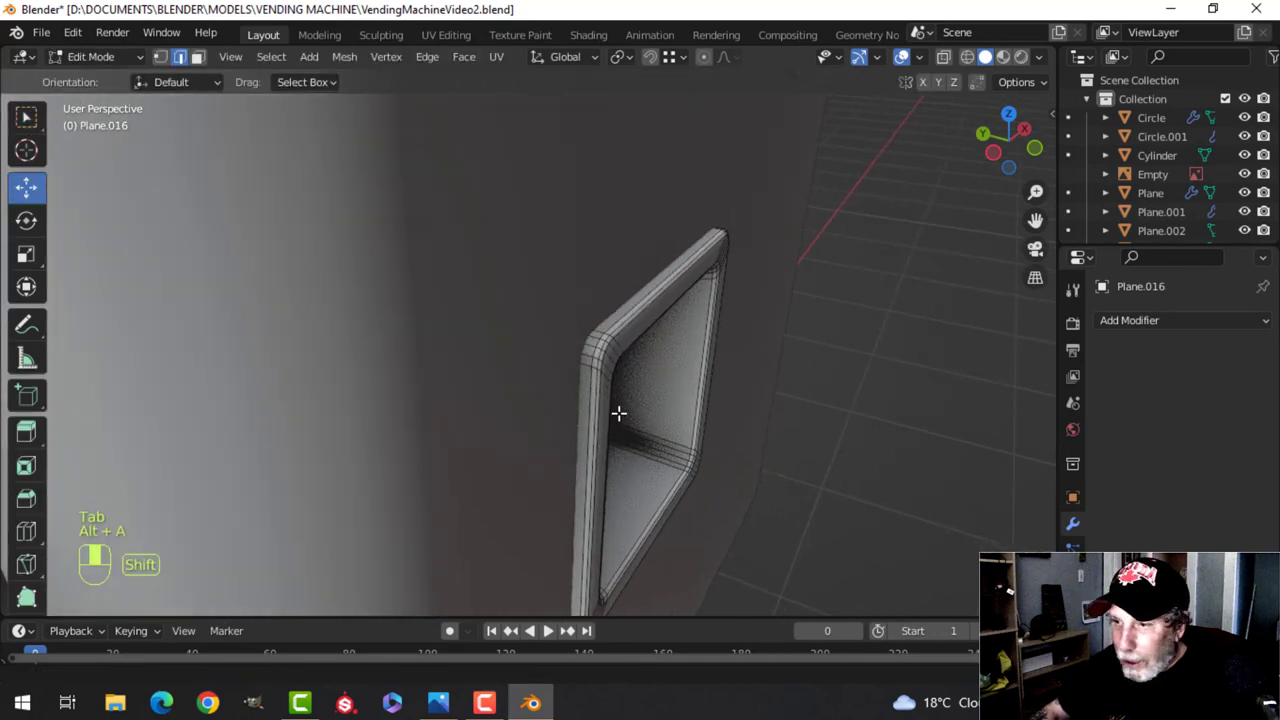
{"action": "key", "text": "3"}
{"action": "left_click", "coordinate": [589, 357], "text": "alt+shift"}
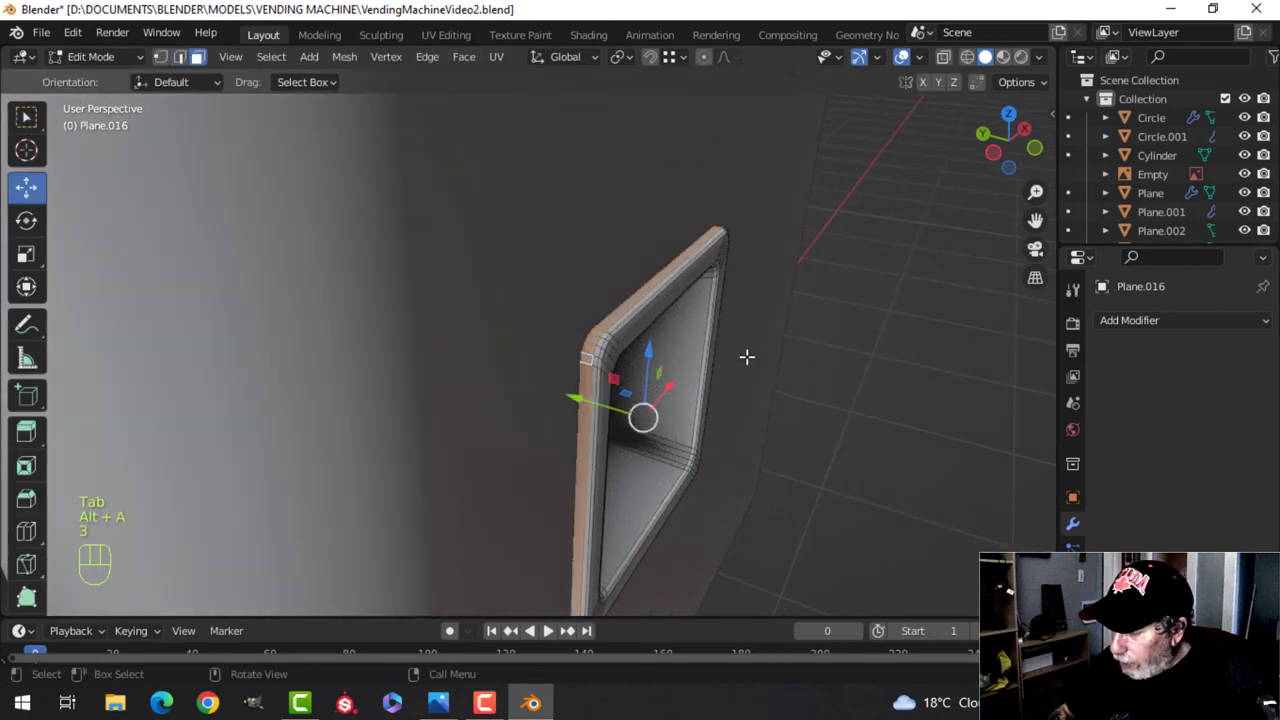
{"action": "key", "text": "ctrl+KP_Add"}
{"action": "key", "text": "ctrl+KP_Add"}
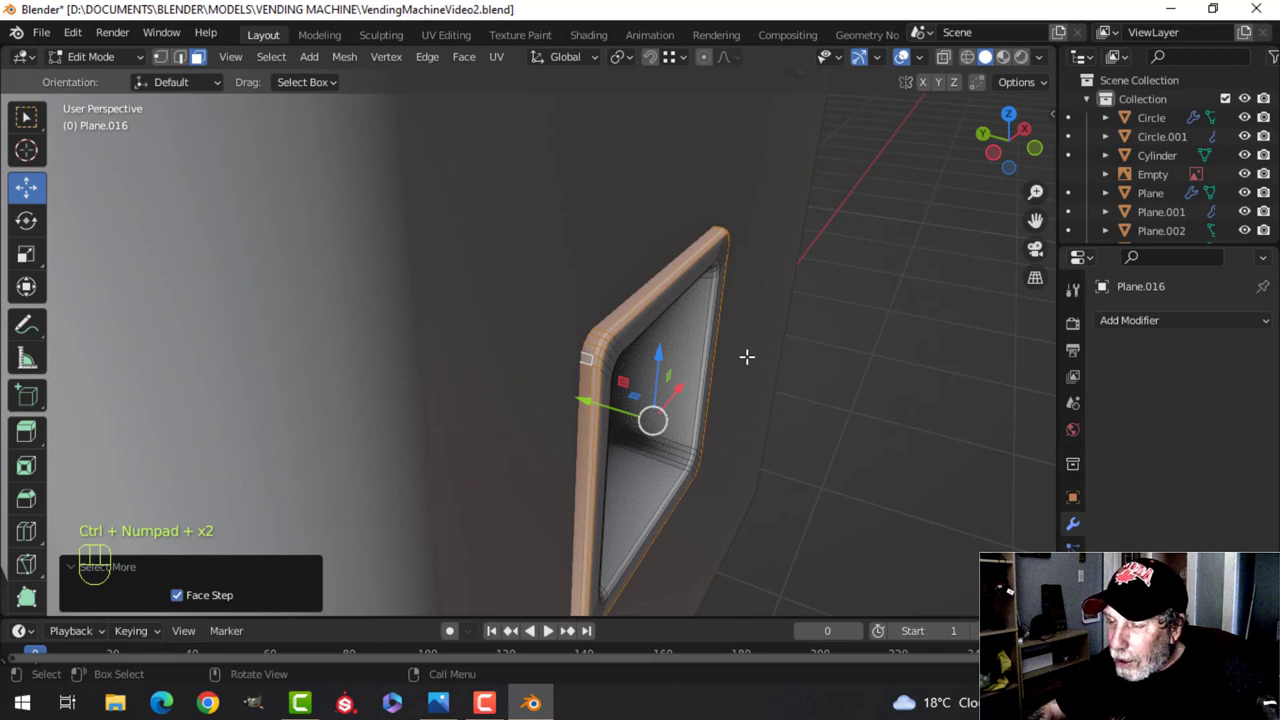
{"action": "scroll", "coordinate": [693, 380], "scroll_direction": "down", "scroll_amount": 2}
{"action": "key", "text": "KP_1"}
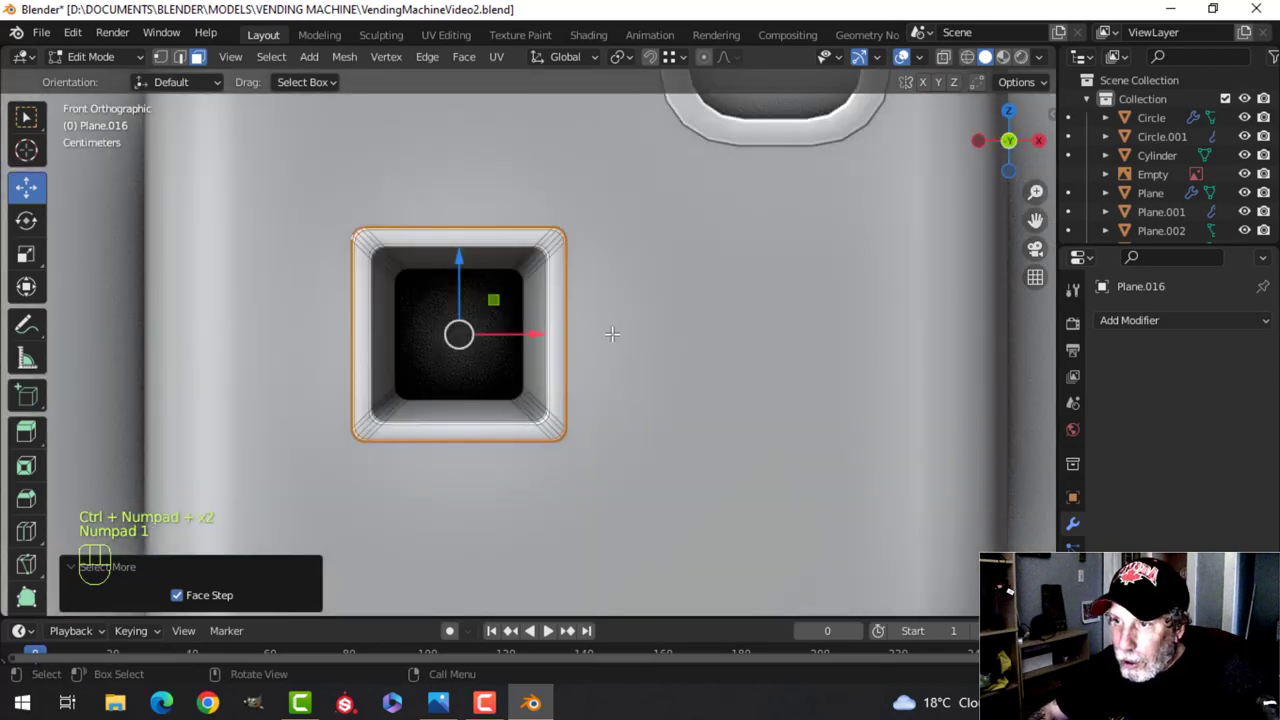
{"action": "key", "text": "s"}
{"action": "key", "text": "x"}
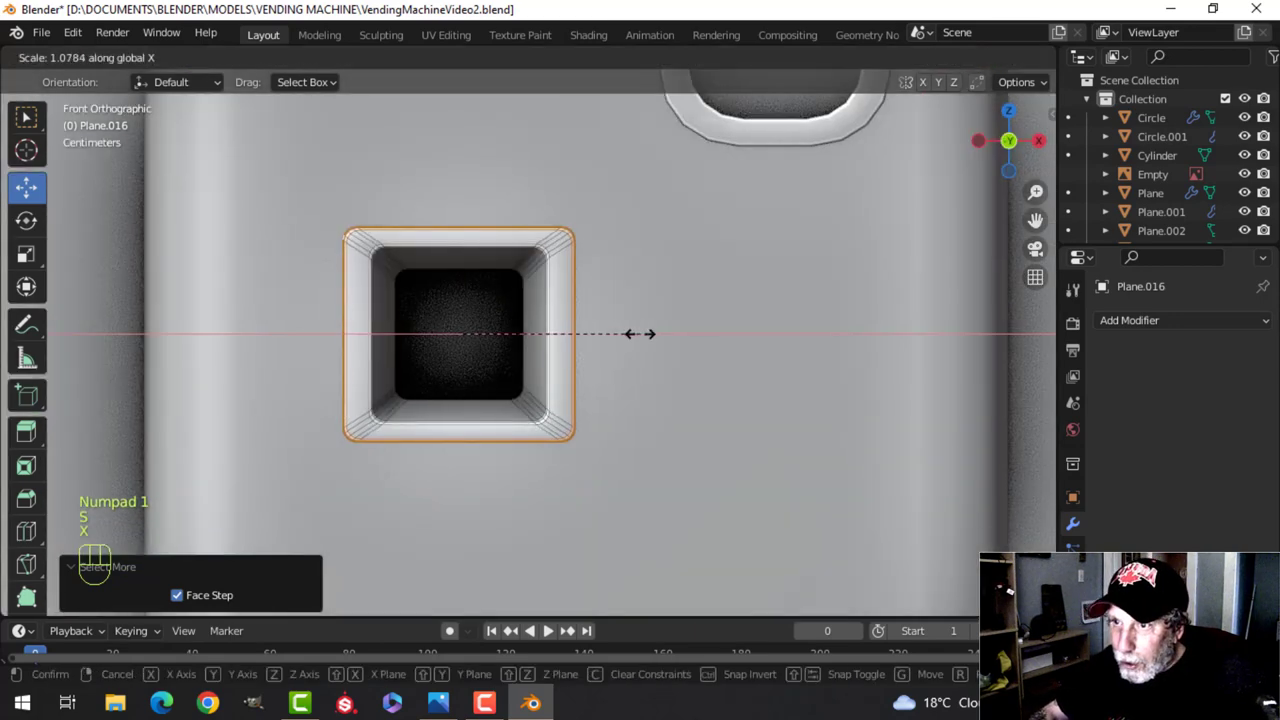
{"action": "left_click", "coordinate": [652, 334]}
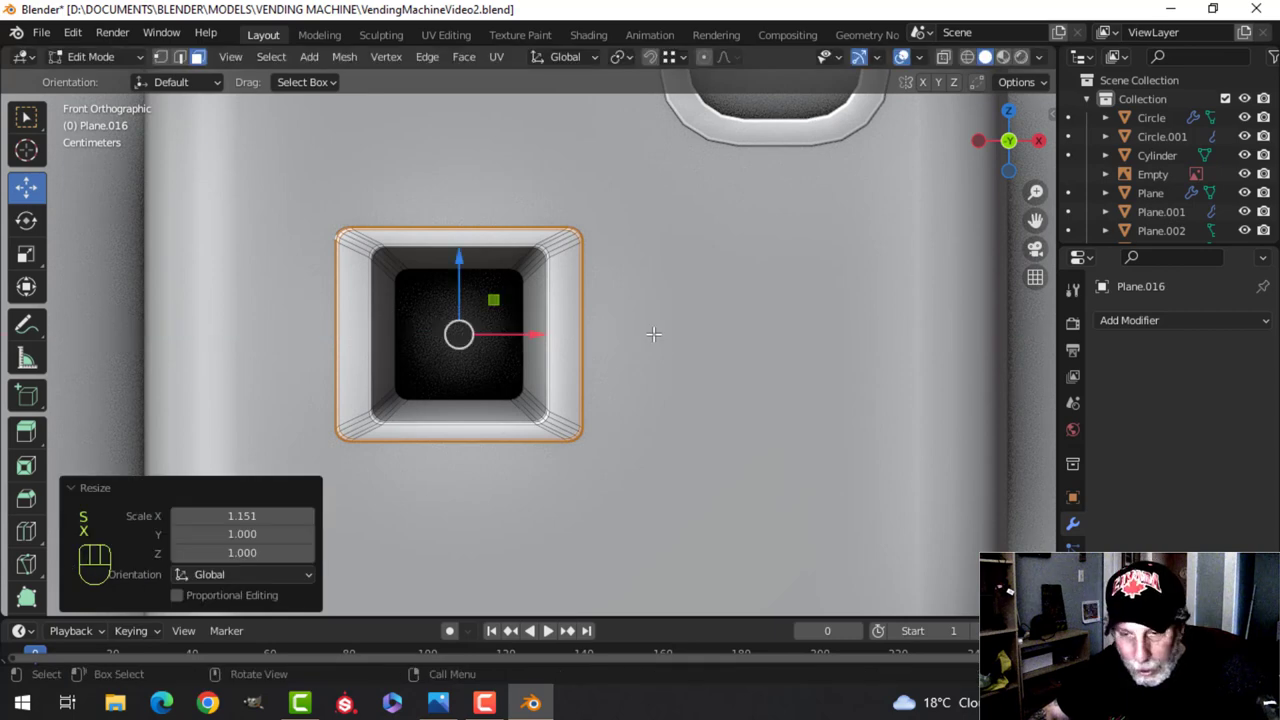
Scale the selected outer rim faces by about 1.16 in Z and leave mesh editing
{"action": "key", "text": "s"}
{"action": "key", "text": "z"}
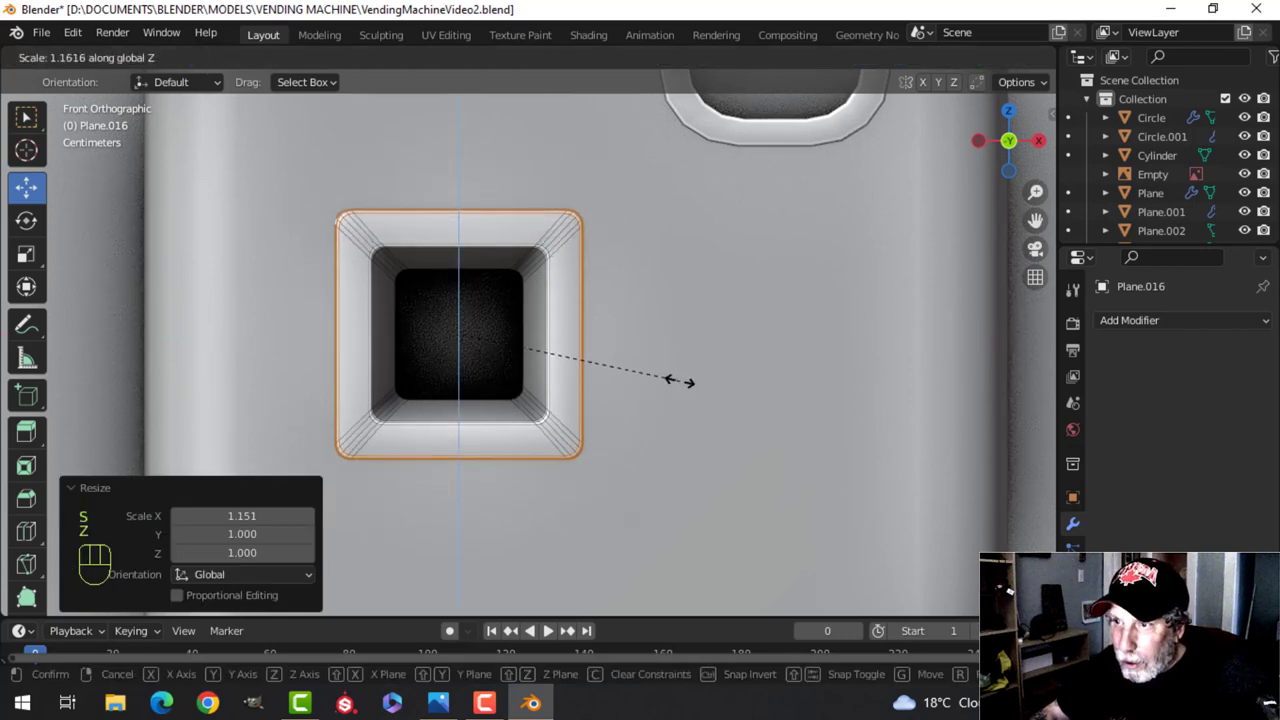
{"action": "left_click", "coordinate": [674, 375]}
{"action": "key", "text": "z"}
{"action": "left_click", "coordinate": [804, 372]}
{"action": "key", "text": "Tab"}
{"action": "scroll", "coordinate": [673, 364], "scroll_direction": "down", "scroll_amount": 4}
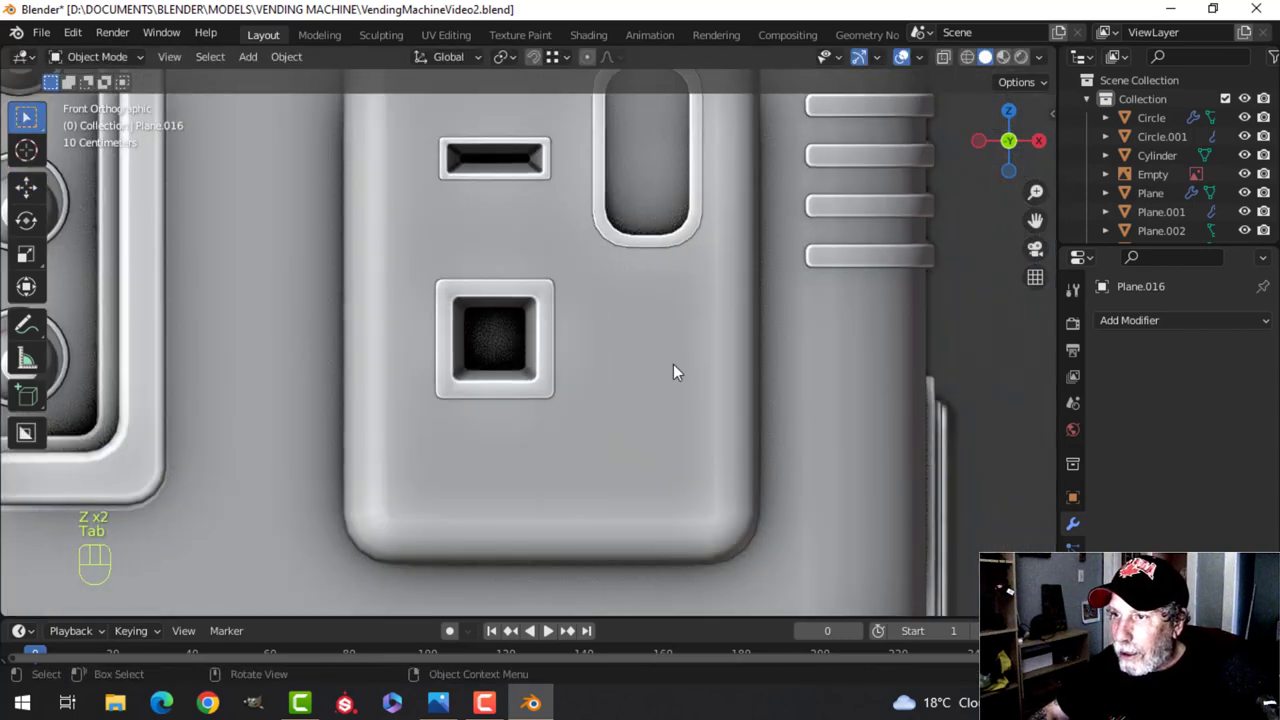
Clear the selection and save the vending machine file
{"action": "key", "text": "alt+a"}
{"action": "middle_click_drag", "start_coordinate": [673, 364], "coordinate": [512, 385]}
{"action": "scroll", "coordinate": [629, 356], "scroll_direction": "down", "scroll_amount": 3}
{"action": "scroll", "coordinate": [576, 390], "scroll_direction": "down", "scroll_amount": 2}
{"action": "key", "text": "ctrl+s"}
Scale the whole mesh of the rounded grid panel on the machine's lower back by 0.434 in Y and move it about -0.146 m along Y
{"action": "scroll", "coordinate": [605, 397], "scroll_direction": "down", "scroll_amount": 4}
{"action": "scroll", "coordinate": [704, 353], "scroll_direction": "up", "scroll_amount": 3}
{"action": "middle_click_drag", "start_coordinate": [704, 353], "coordinate": [669, 382]}
{"action": "left_click", "coordinate": [669, 382]}
{"action": "key", "text": "Tab"}
{"action": "key", "text": "a"}
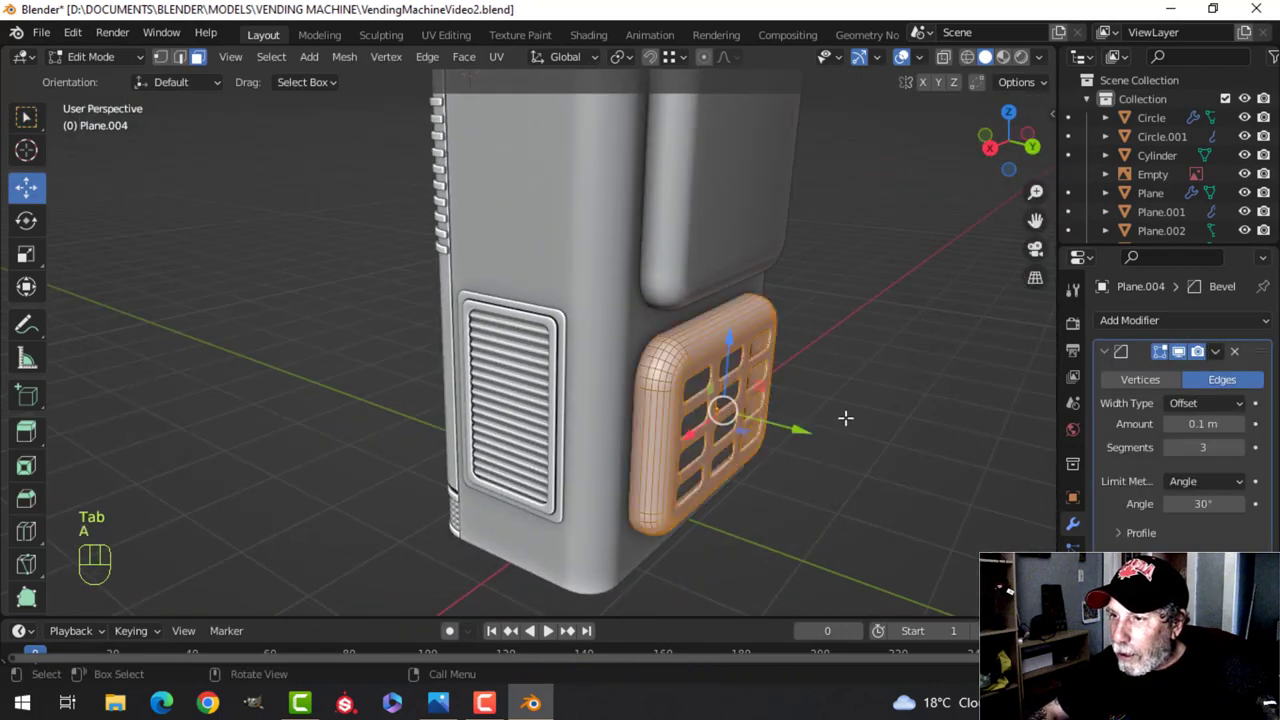
{"action": "middle_click_drag", "start_coordinate": [846, 420], "coordinate": [480, 219]}
{"action": "key", "text": "s"}
{"action": "key", "text": "y"}
{"action": "left_click", "coordinate": [603, 338]}
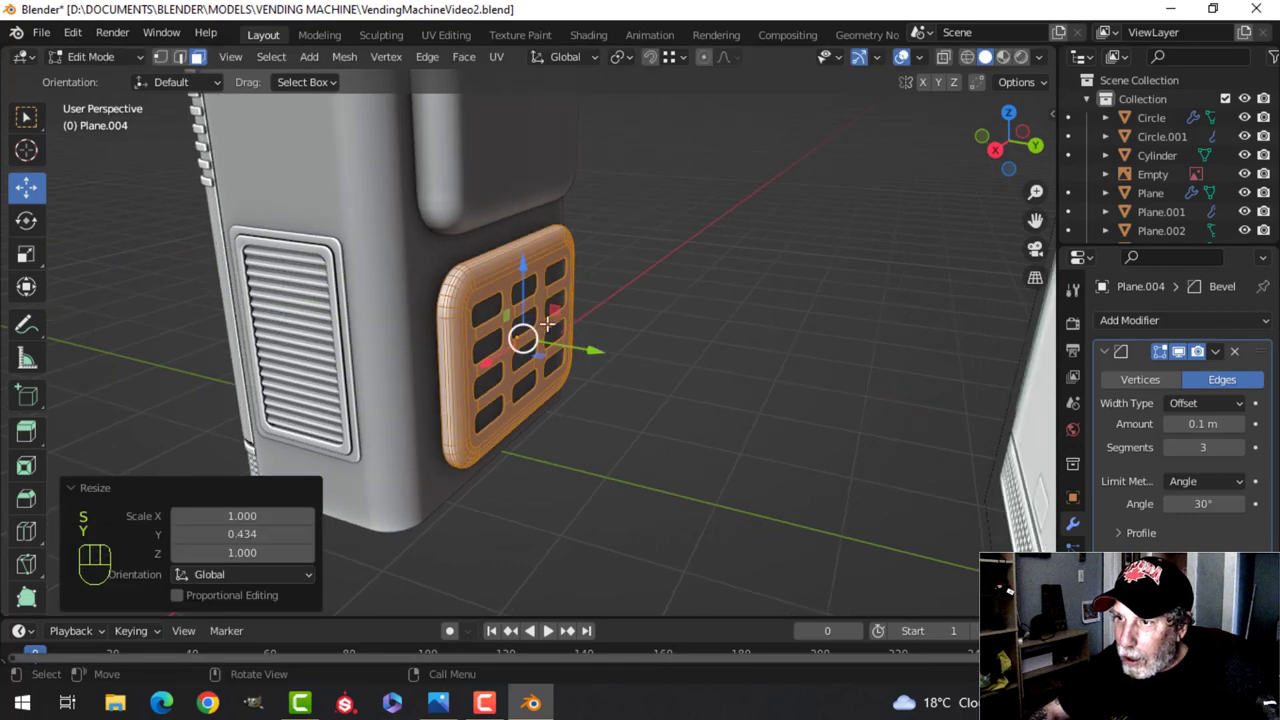
{"action": "left_click_drag", "start_coordinate": [591, 355], "coordinate": [571, 345]}
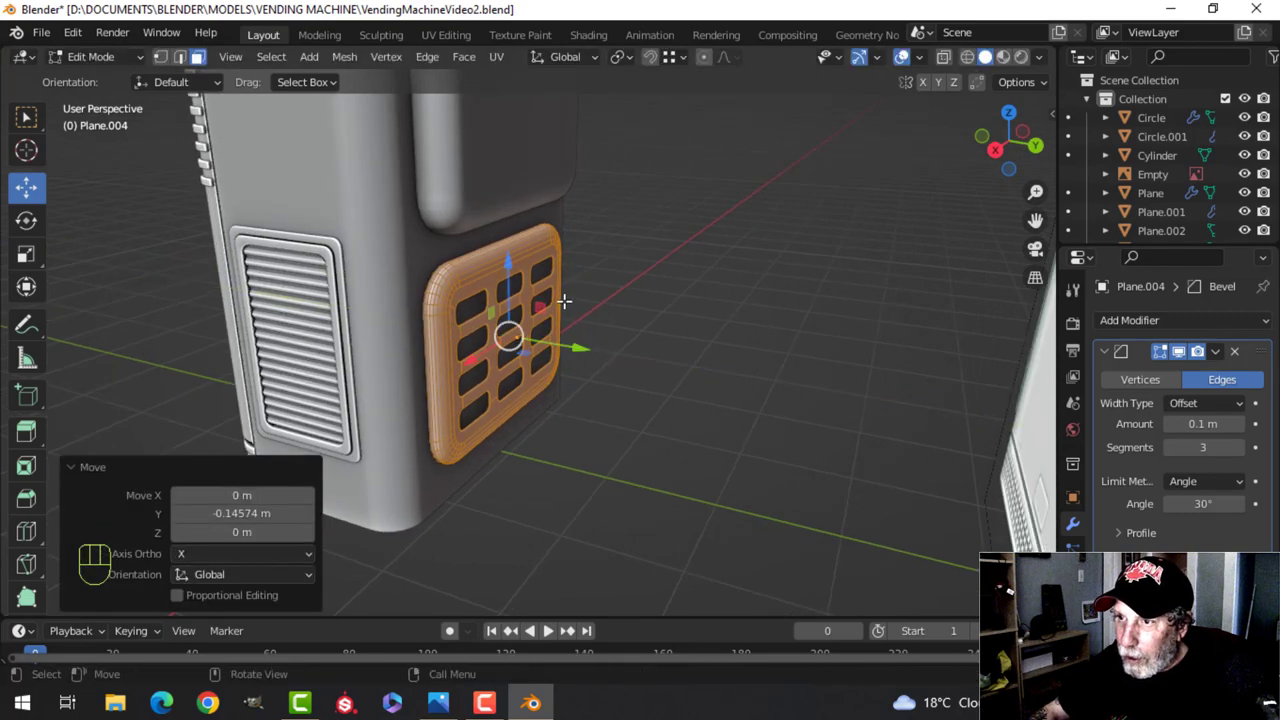
{"action": "key", "text": "Tab"}
Deselect everything, look the whole machine over from several angles and return to the coin panel's upper horizontal slot
{"action": "scroll", "coordinate": [530, 262], "scroll_direction": "down", "scroll_amount": 3}
{"action": "key", "text": "alt+a"}
{"action": "scroll", "coordinate": [518, 265], "scroll_direction": "down", "scroll_amount": 5}
{"action": "middle_click_drag", "start_coordinate": [517, 265], "coordinate": [521, 338]}
{"action": "scroll", "coordinate": [466, 384], "scroll_direction": "up", "scroll_amount": 3}
{"action": "scroll", "coordinate": [660, 285], "scroll_direction": "down", "scroll_amount": 2}
{"action": "middle_click_drag", "start_coordinate": [703, 267], "coordinate": [622, 350], "text": "shift"}
{"action": "middle_click_drag", "start_coordinate": [622, 350], "coordinate": [514, 360]}
{"action": "scroll", "coordinate": [471, 380], "scroll_direction": "up", "scroll_amount": 3}
{"action": "scroll", "coordinate": [328, 391], "scroll_direction": "down", "scroll_amount": 2}
{"action": "middle_click_drag", "start_coordinate": [328, 391], "coordinate": [573, 306], "text": "shift"}
{"action": "scroll", "coordinate": [573, 306], "scroll_direction": "up", "scroll_amount": 1}
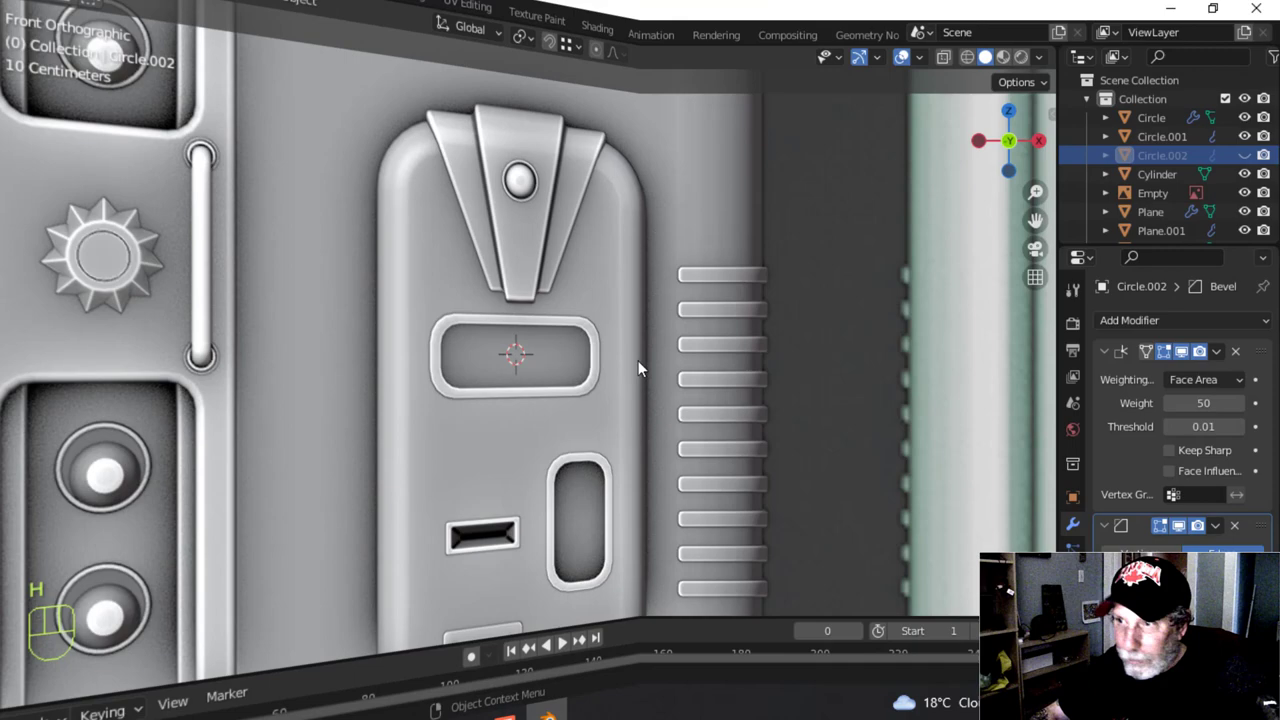
Add a mesh circle at the 3D cursor in the upper horizontal slot and scale it to 0.104
{"action": "key", "text": "shift+a"}
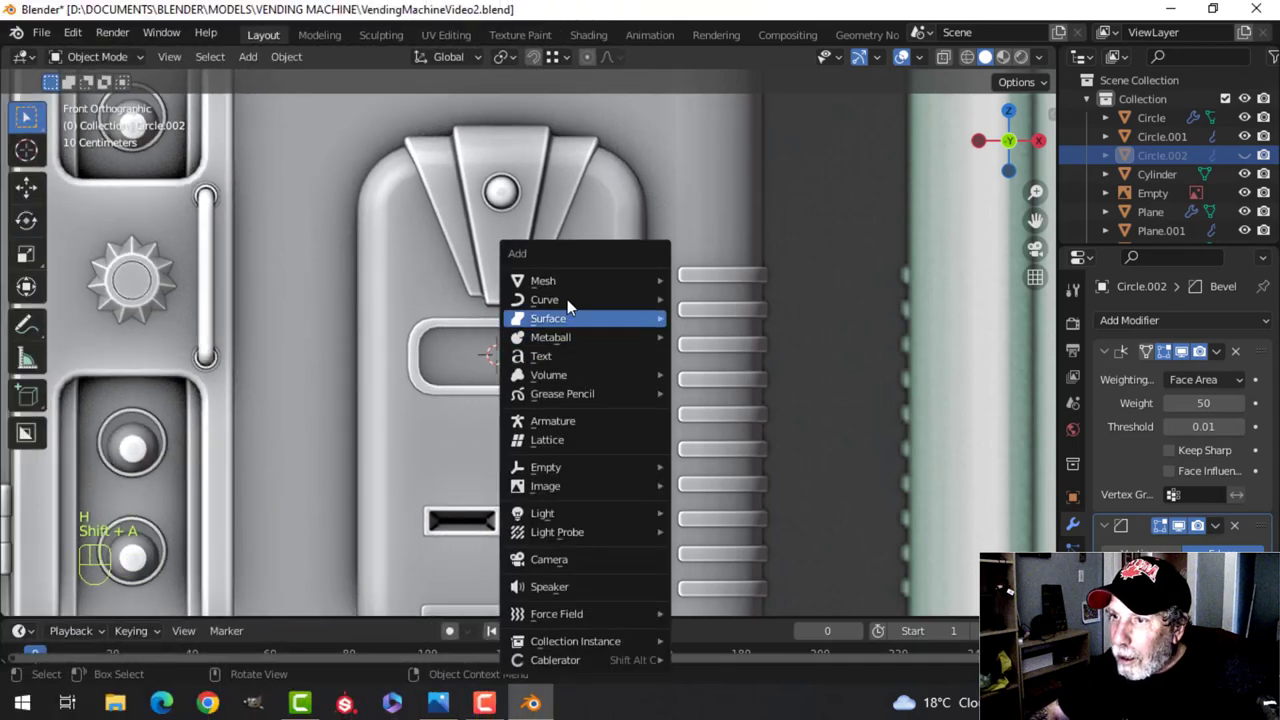
{"action": "mouse_move", "coordinate": [617, 292]}
{"action": "left_click", "coordinate": [713, 317]}
{"action": "key", "text": "Tab"}
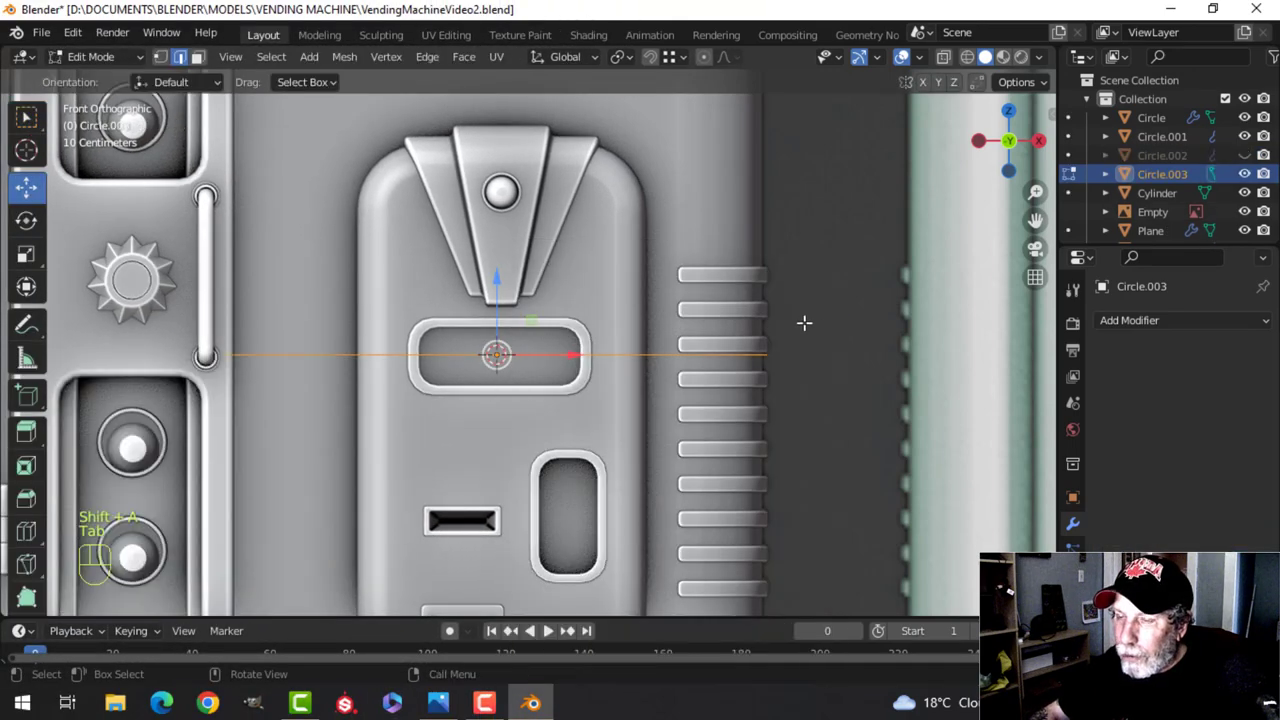
{"action": "key", "text": "s"}
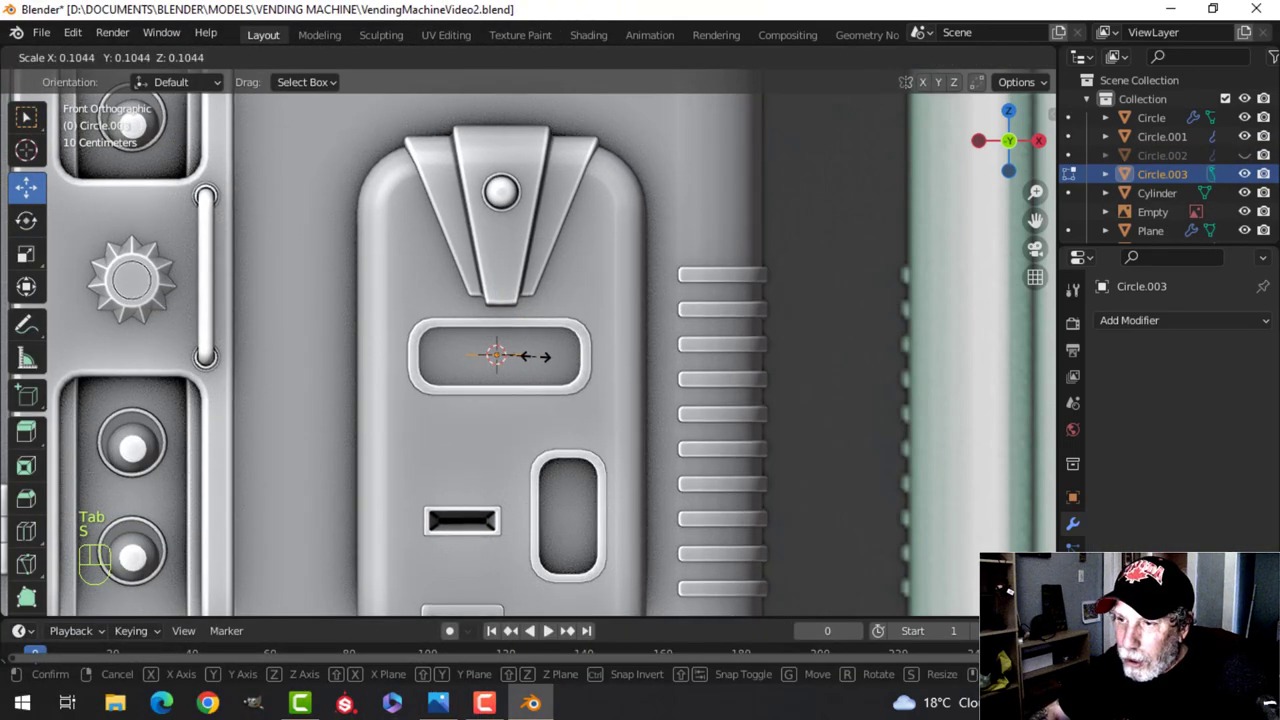
{"action": "left_click", "coordinate": [557, 348]}
Rotate the circle upright so it faces the front and move it about 0.159 m along X
{"action": "key", "text": "r"}
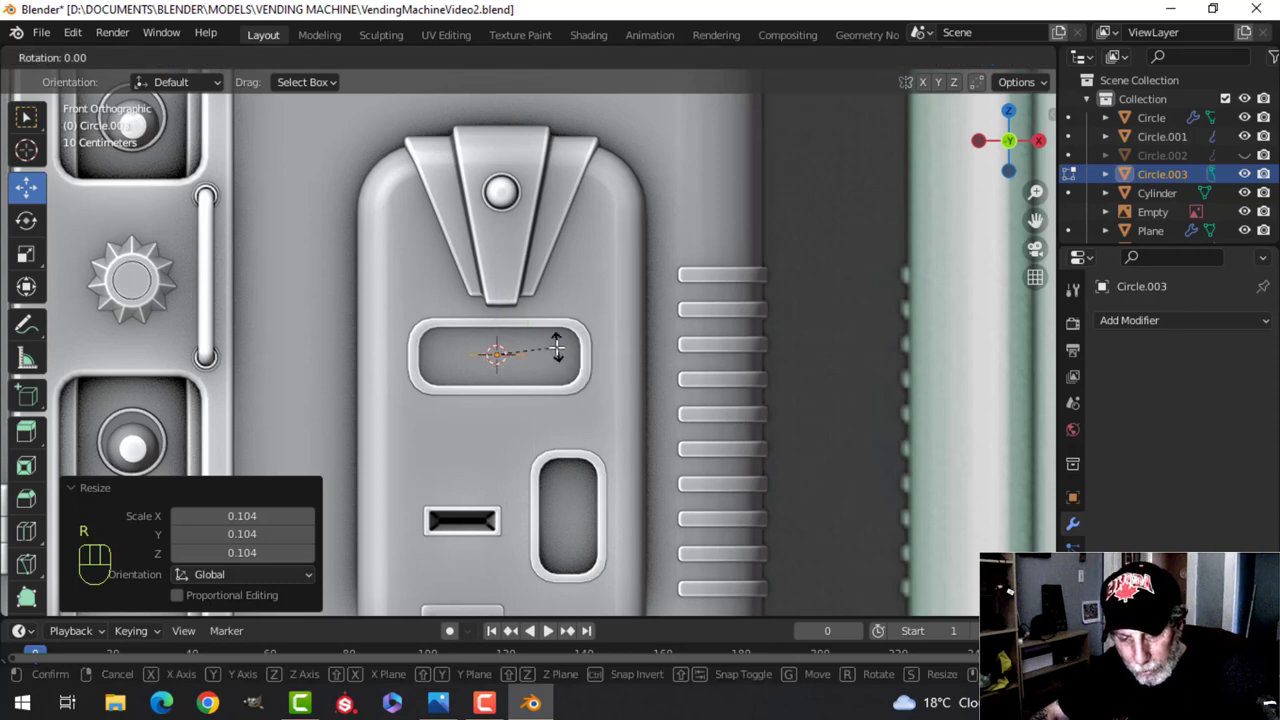
{"action": "left_click", "coordinate": [557, 348]}
{"action": "left_click_drag", "start_coordinate": [557, 349], "coordinate": [609, 357]}
Switch to wireframe shading and pull the circle about -0.228 m along Y, out in front of the coin panel
{"action": "key", "text": "z"}
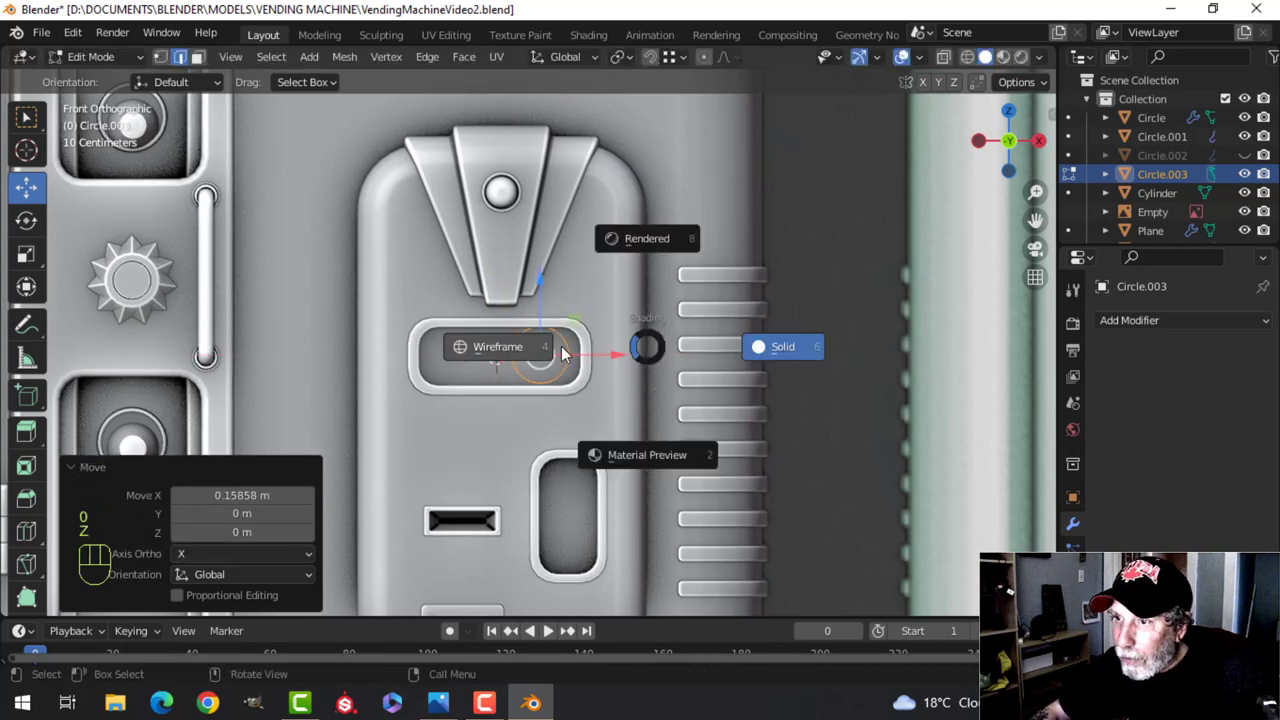
{"action": "left_click", "coordinate": [550, 353]}
{"action": "scroll", "coordinate": [566, 356], "scroll_direction": "up", "scroll_amount": 1}
{"action": "middle_click_drag", "start_coordinate": [572, 358], "coordinate": [669, 449]}
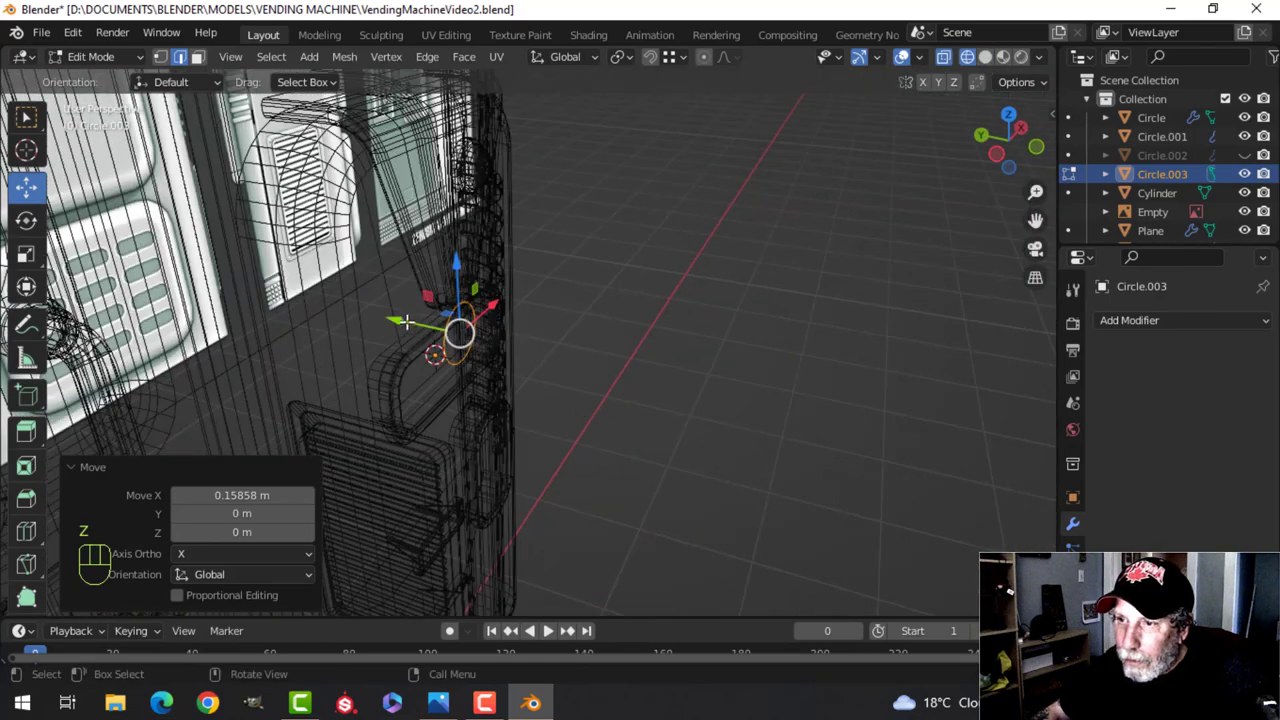
{"action": "left_click_drag", "start_coordinate": [407, 320], "coordinate": [686, 324]}
Align the circle with the reference lever's round knob in front view, moving it about 0.082 m in X and 0.004 m in Z
{"action": "key", "text": "KP_1"}
{"action": "scroll", "coordinate": [686, 324], "scroll_direction": "up", "scroll_amount": 2}
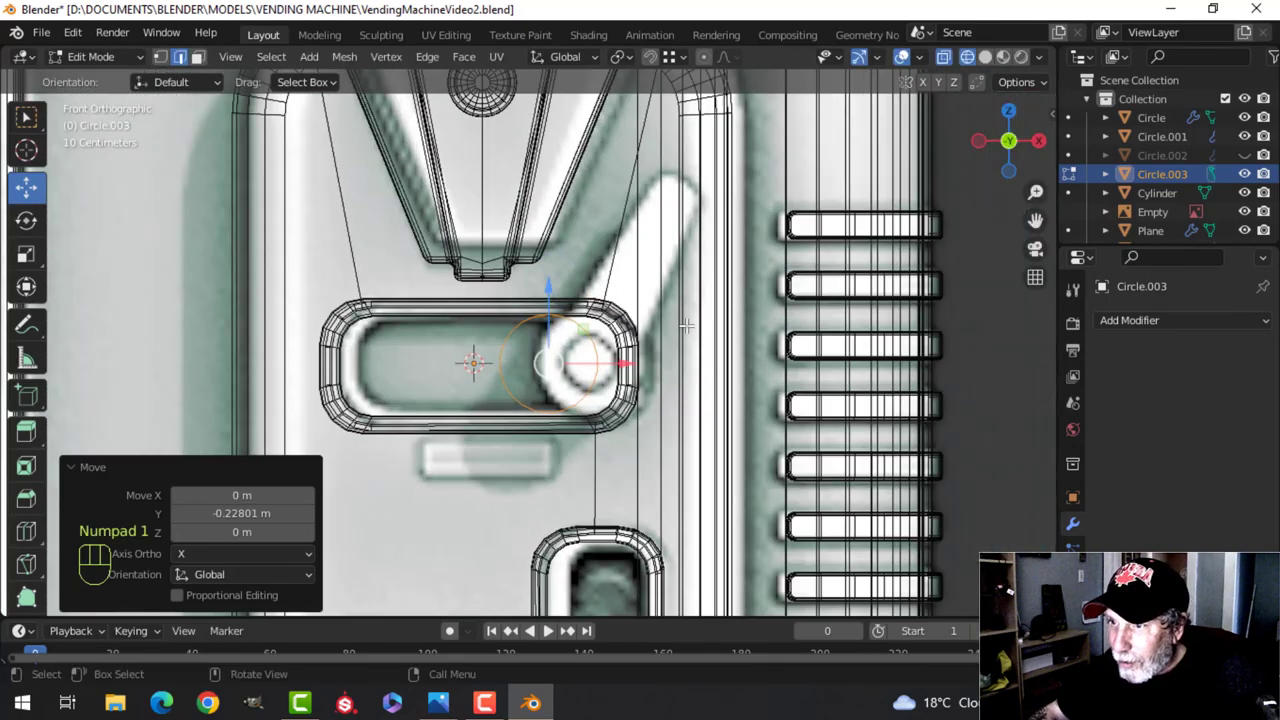
{"action": "key", "text": "g"}
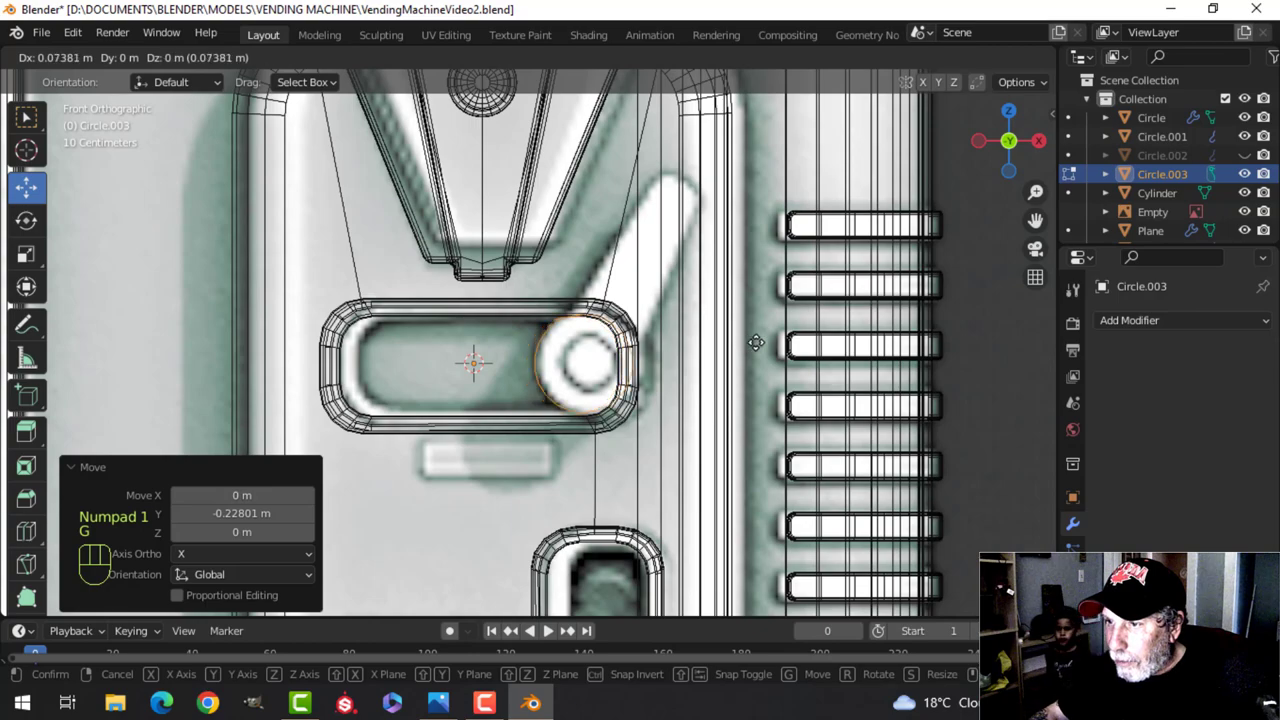
{"action": "left_click", "coordinate": [760, 341]}
{"action": "scroll", "coordinate": [720, 337], "scroll_direction": "down", "scroll_amount": 3}
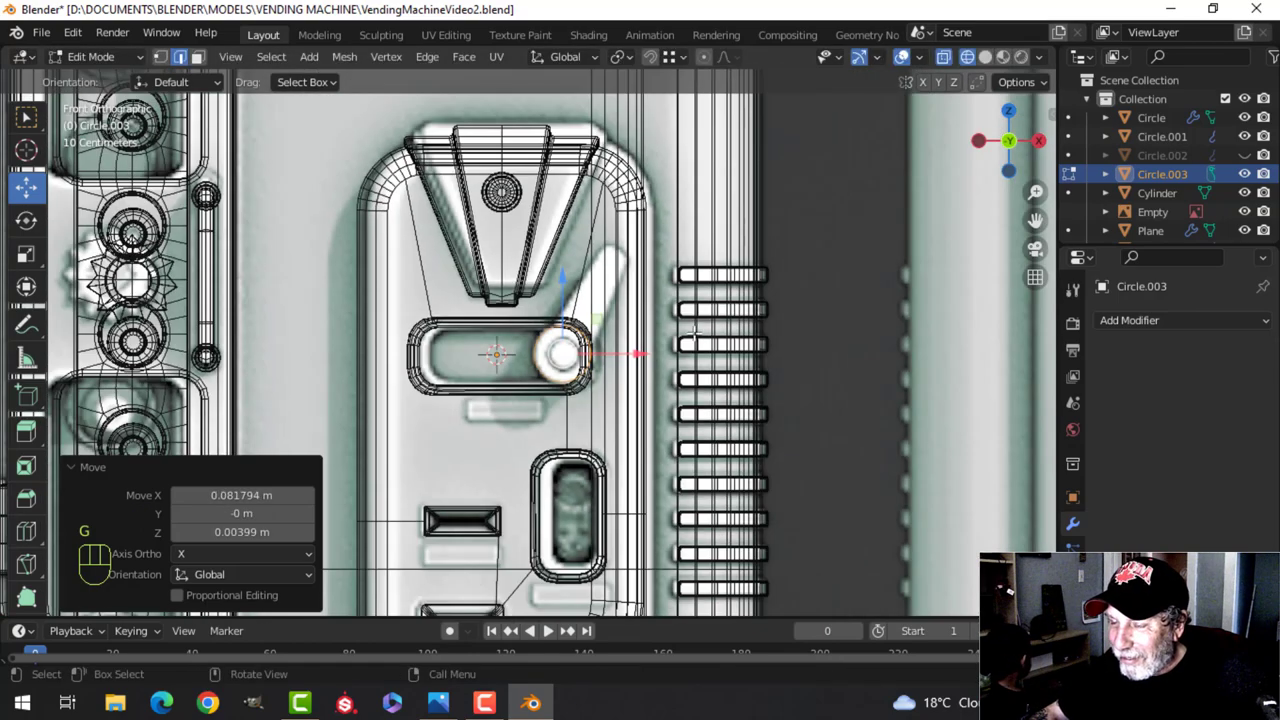
Switch to vertex selection and check the circle's placement against the reference and panel in front and right views
{"action": "middle_click_drag", "start_coordinate": [680, 326], "coordinate": [645, 374]}
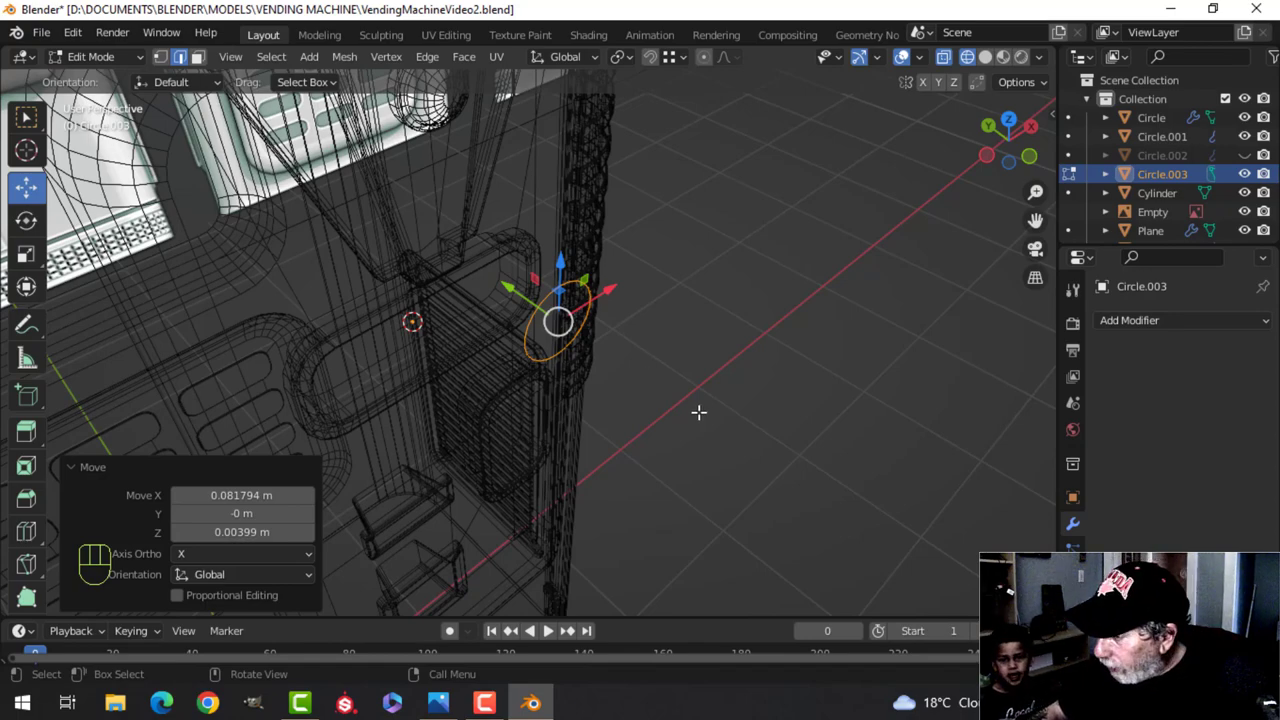
{"action": "key", "text": "1"}
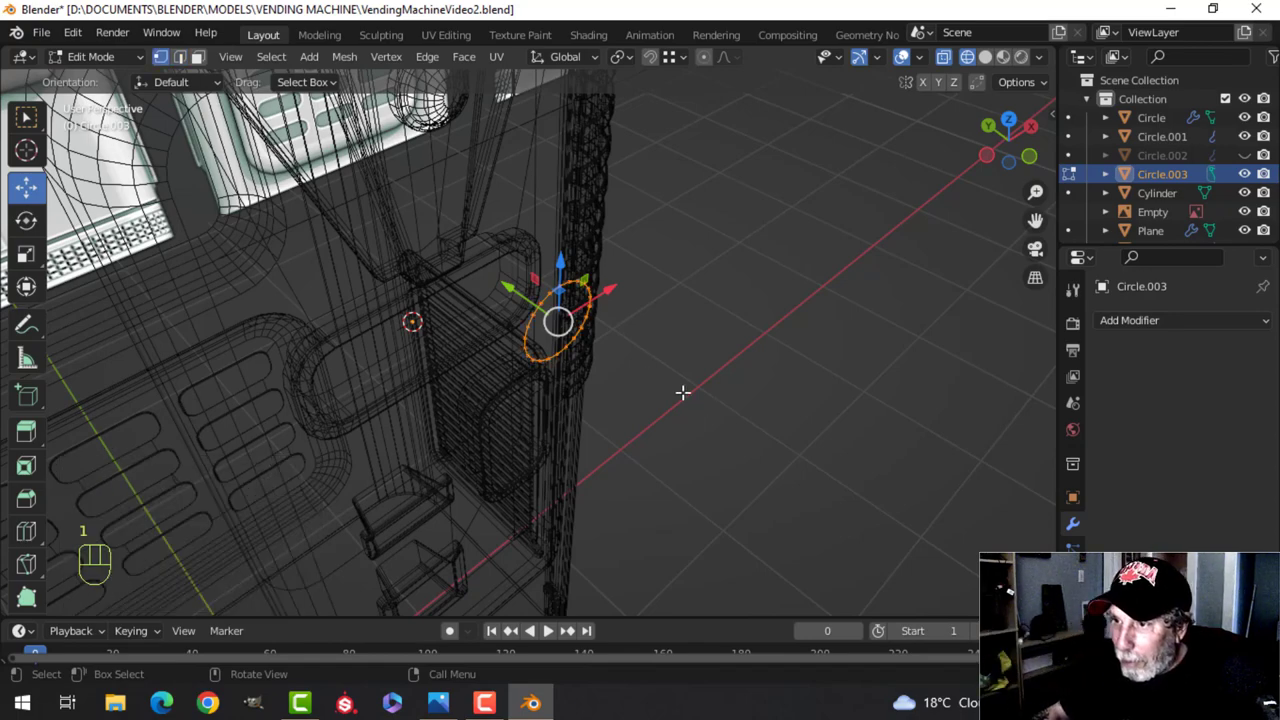
{"action": "key", "text": "KP_1"}
{"action": "scroll", "coordinate": [683, 390], "scroll_direction": "up", "scroll_amount": 4}
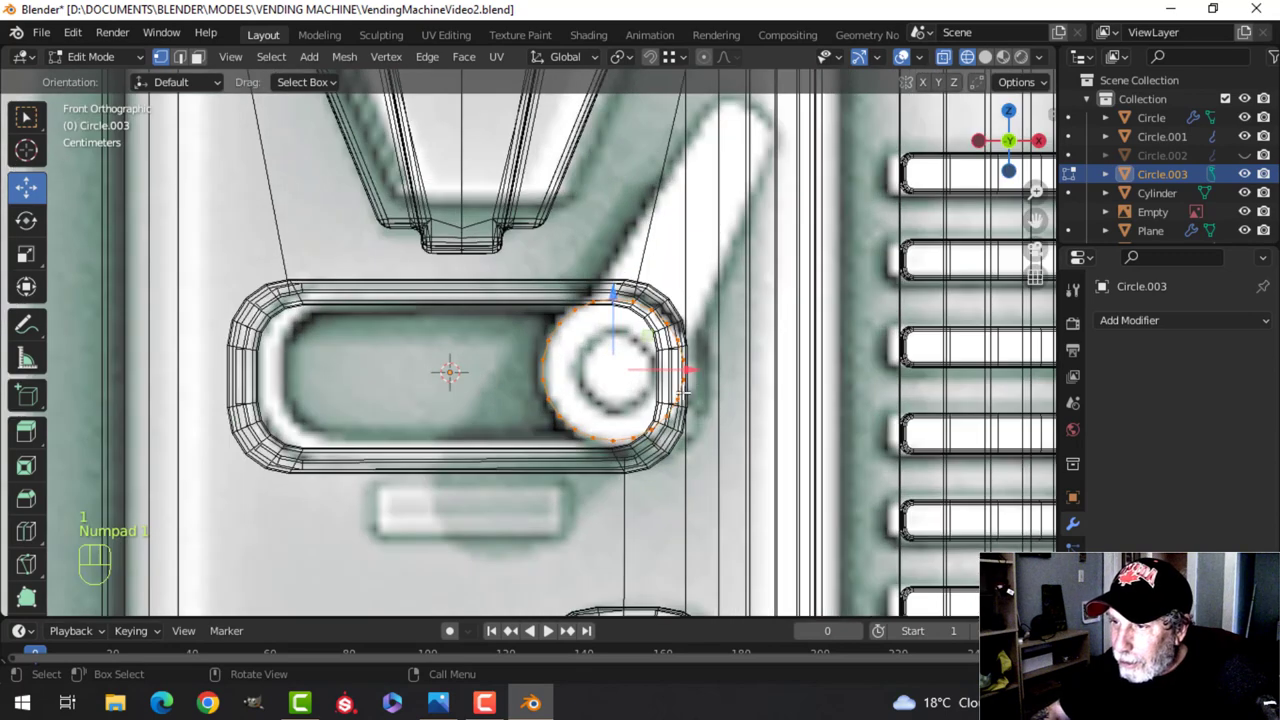
{"action": "middle_click_drag", "start_coordinate": [676, 378], "coordinate": [632, 382], "text": "shift"}
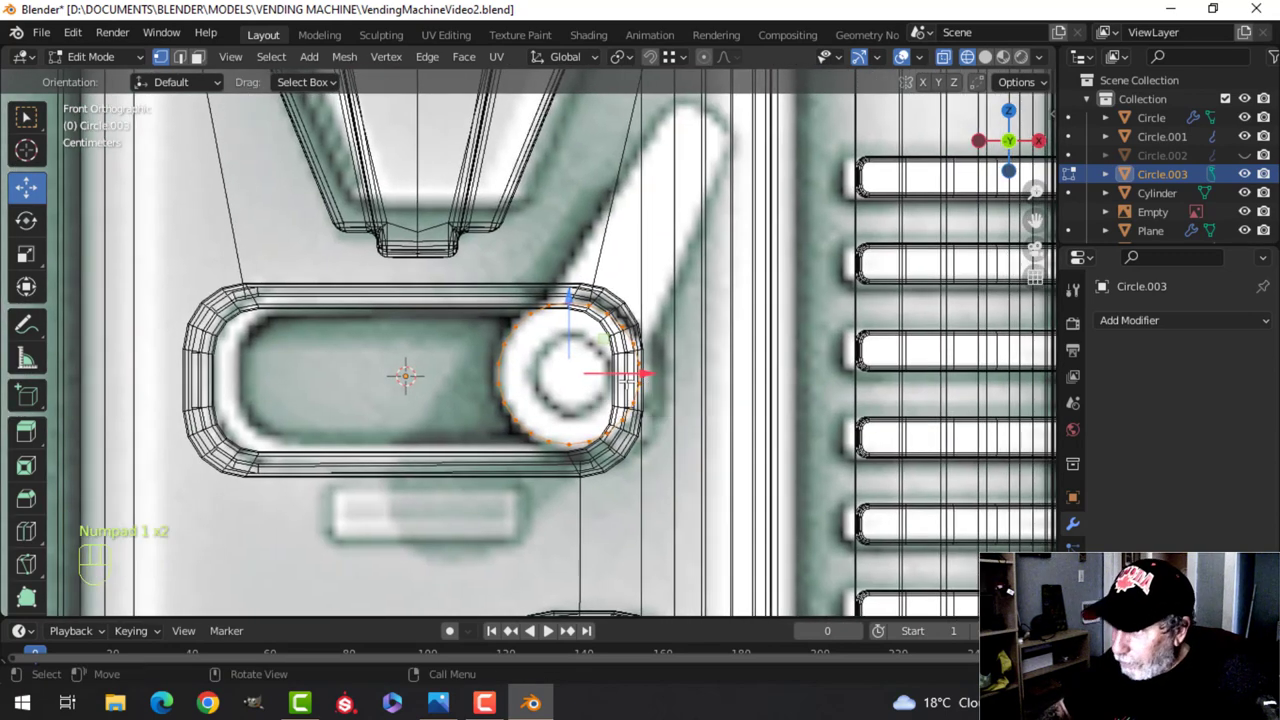
{"action": "key", "text": "KP_3"}
{"action": "scroll", "coordinate": [615, 387], "scroll_direction": "down", "scroll_amount": 3}
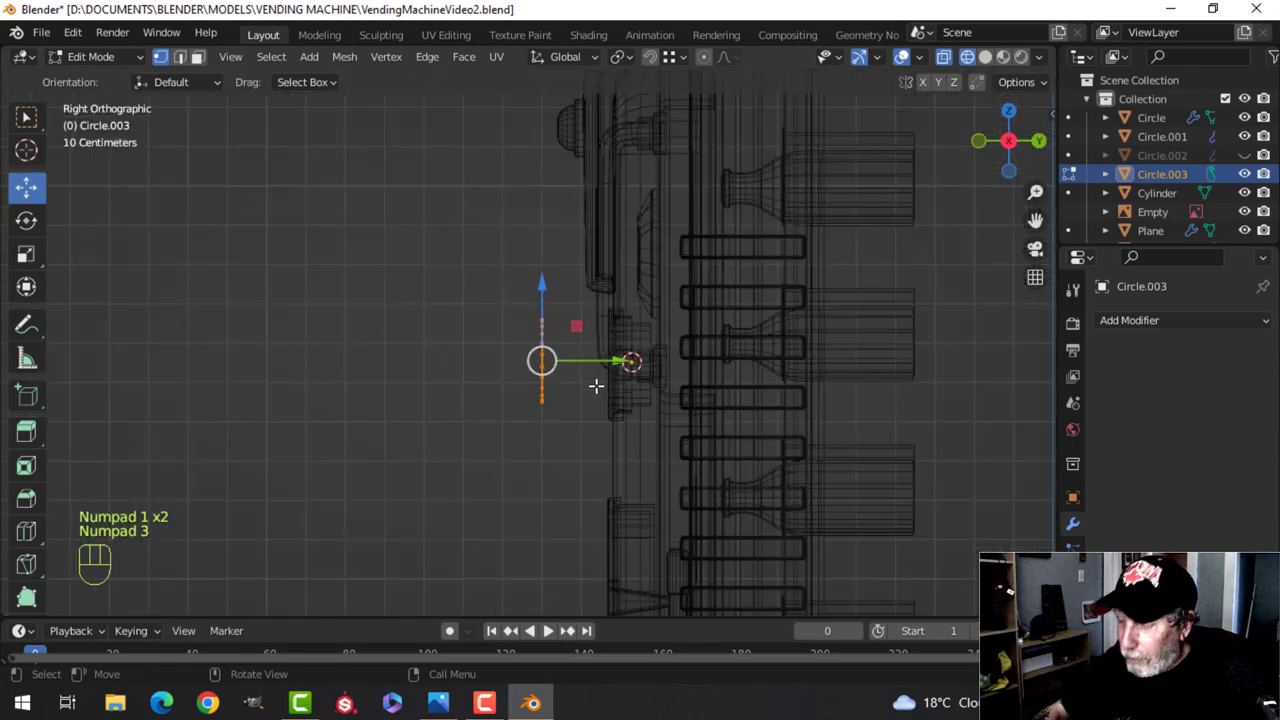
Return to solid shading and extrude the circle back along Y to form the knob's side wall
{"action": "mouse_move", "coordinate": [554, 374]}
{"action": "middle_mouse_down"}
{"action": "mouse_move", "coordinate": [686, 451]}
{"action": "mouse_move", "coordinate": [869, 451]}
{"action": "mouse_move", "coordinate": [634, 395]}
{"action": "mouse_move", "coordinate": [689, 414]}
{"action": "mouse_move", "coordinate": [751, 394]}
{"action": "mouse_move", "coordinate": [749, 420]}
{"action": "mouse_move", "coordinate": [740, 360]}
{"action": "middle_mouse_up"}
{"action": "scroll", "coordinate": [634, 395], "scroll_direction": "up", "scroll_amount": 2}
{"action": "key", "text": "z"}
{"action": "left_click", "coordinate": [697, 414]}
{"action": "scroll", "coordinate": [697, 414], "scroll_direction": "up", "scroll_amount": 3}
{"action": "middle_click_drag", "start_coordinate": [740, 360], "coordinate": [749, 363]}
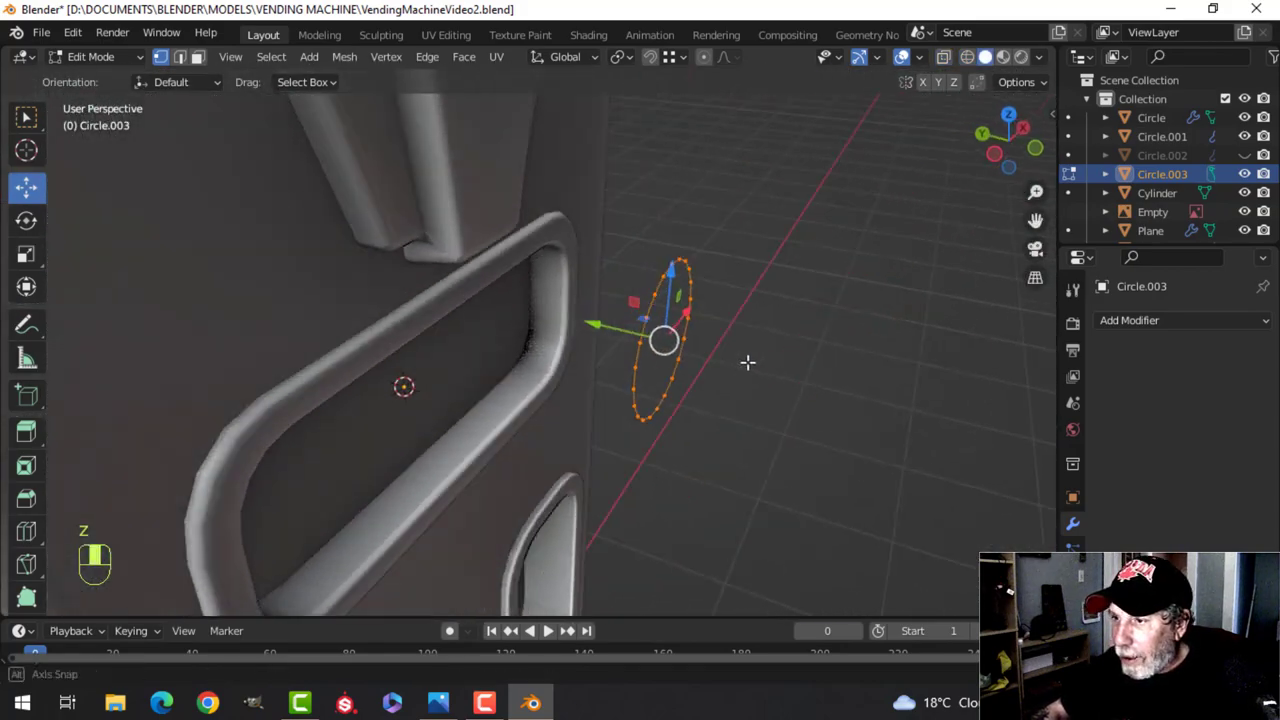
{"action": "key", "text": "e"}
{"action": "left_click_drag", "start_coordinate": [596, 331], "coordinate": [552, 310]}
{"action": "middle_click_drag", "start_coordinate": [549, 351], "coordinate": [564, 388], "text": "shift"}
{"action": "middle_click_drag", "start_coordinate": [564, 388], "coordinate": [577, 400]}
Extrude the knob's rear ring about 0.036 m along Y and scale it to about 0.55 to form a taper
{"action": "key", "text": "e"}
{"action": "right_click", "coordinate": [577, 399]}
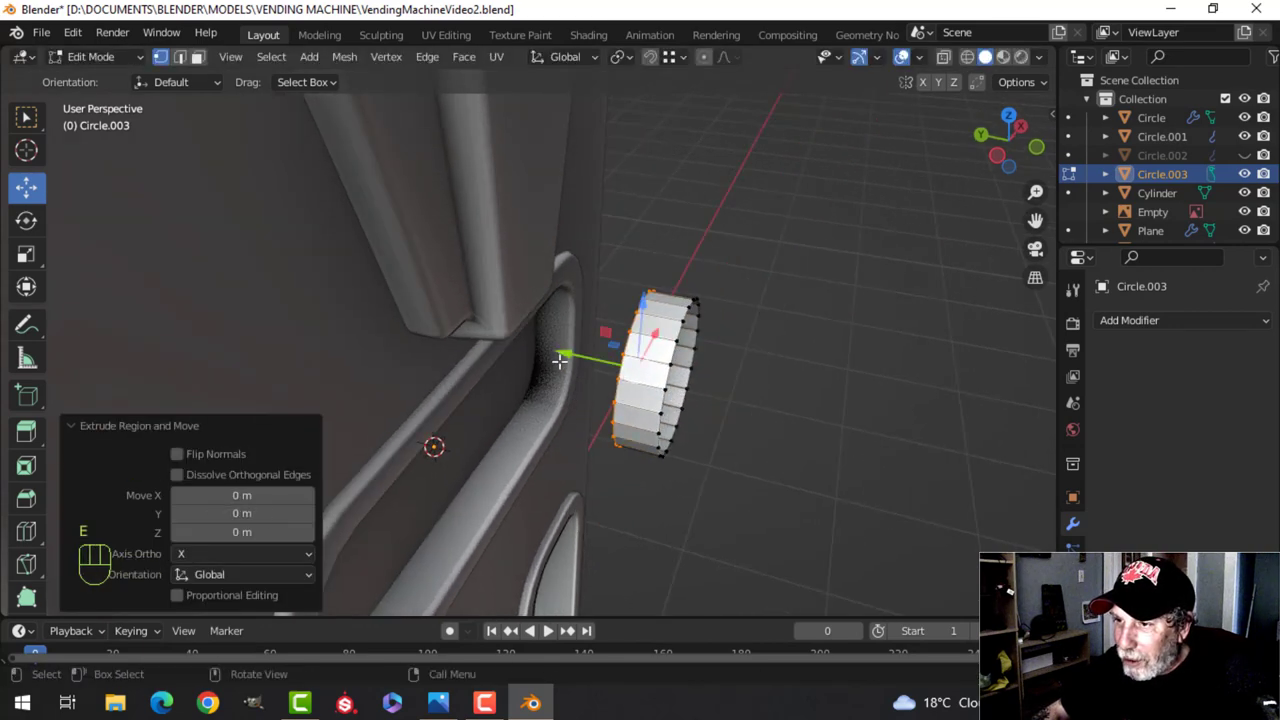
{"action": "left_click_drag", "start_coordinate": [562, 358], "coordinate": [537, 352]}
{"action": "left_click", "coordinate": [529, 350]}
{"action": "key", "text": "s"}
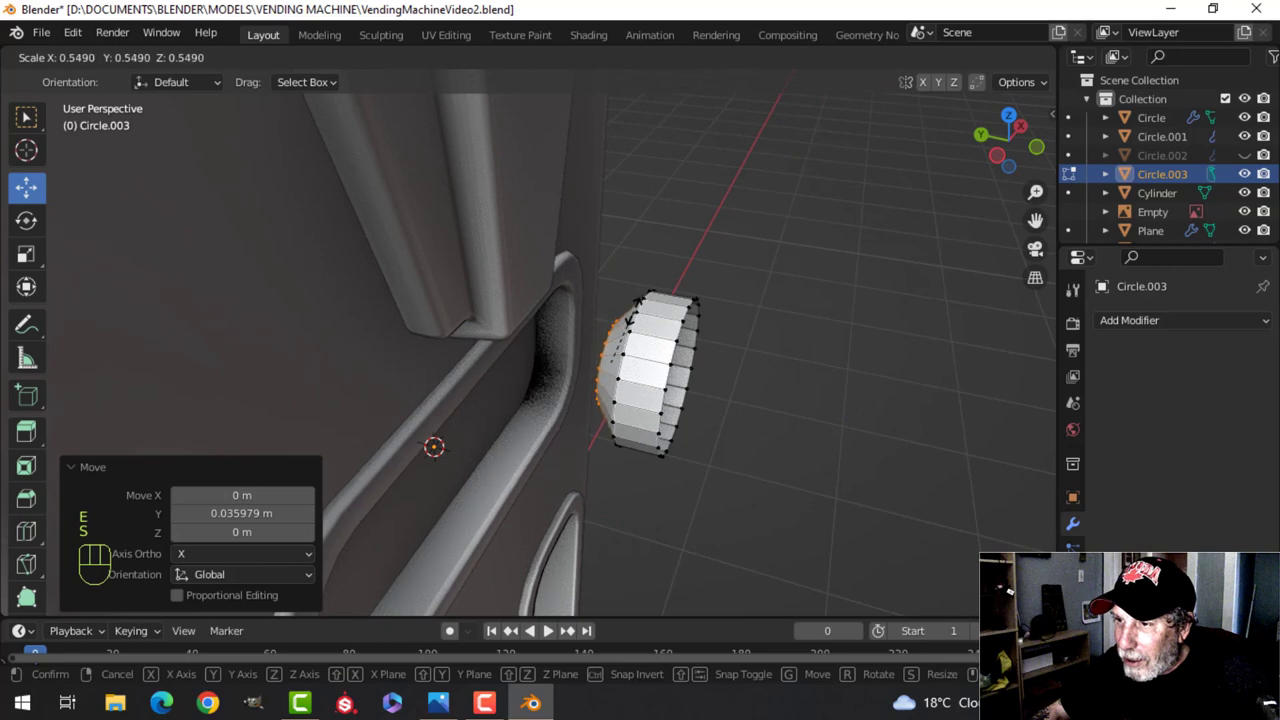
{"action": "left_click", "coordinate": [634, 311]}
{"action": "middle_click_drag", "start_coordinate": [613, 370], "coordinate": [670, 402], "text": "shift"}
Extrude the tapered end back along Y as a neck, then extrude it in place and scale it to about 0.71
{"action": "key", "text": "e"}
{"action": "right_click", "coordinate": [631, 395]}
{"action": "left_click_drag", "start_coordinate": [600, 378], "coordinate": [578, 370]}
{"action": "key", "text": "e"}
{"action": "right_click", "coordinate": [748, 286]}
{"action": "key", "text": "s"}
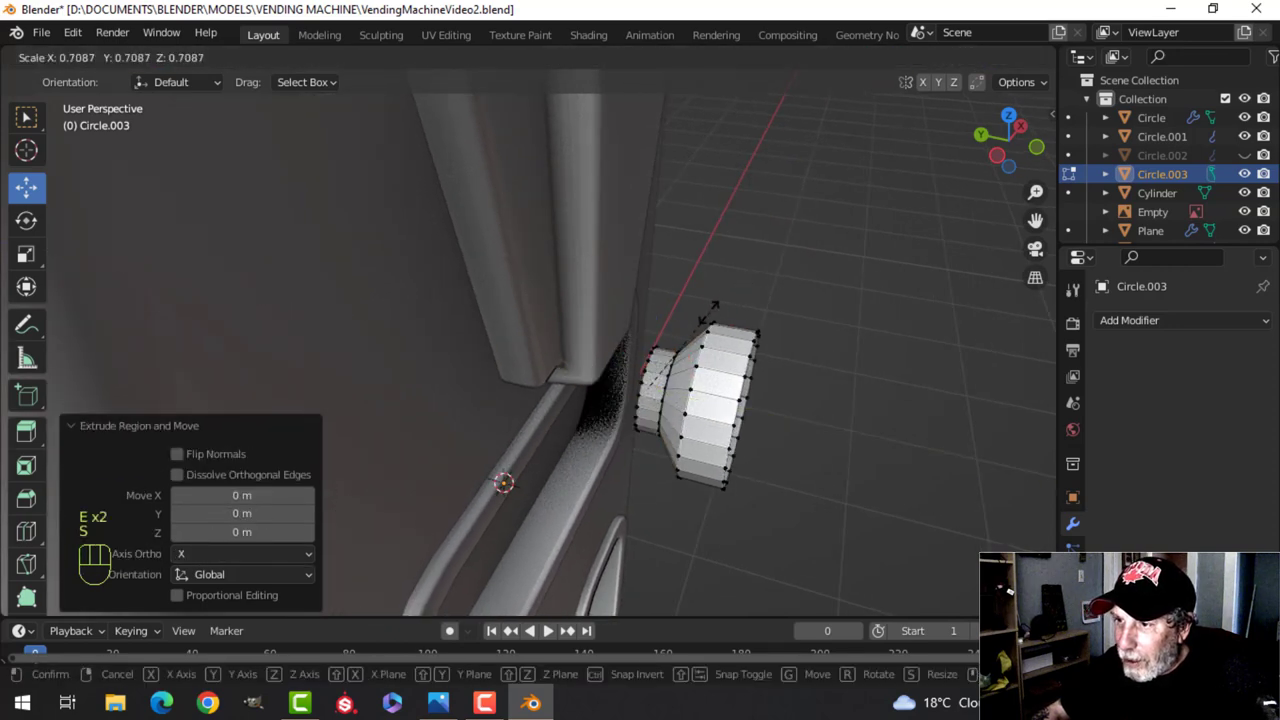
{"action": "left_click", "coordinate": [709, 311]}
Extrude the reduced ring about 0.040 m along Y as a thin shaft and clear the selection
{"action": "key", "text": "e"}
{"action": "right_click", "coordinate": [641, 383]}
{"action": "left_click_drag", "start_coordinate": [567, 372], "coordinate": [536, 364]}
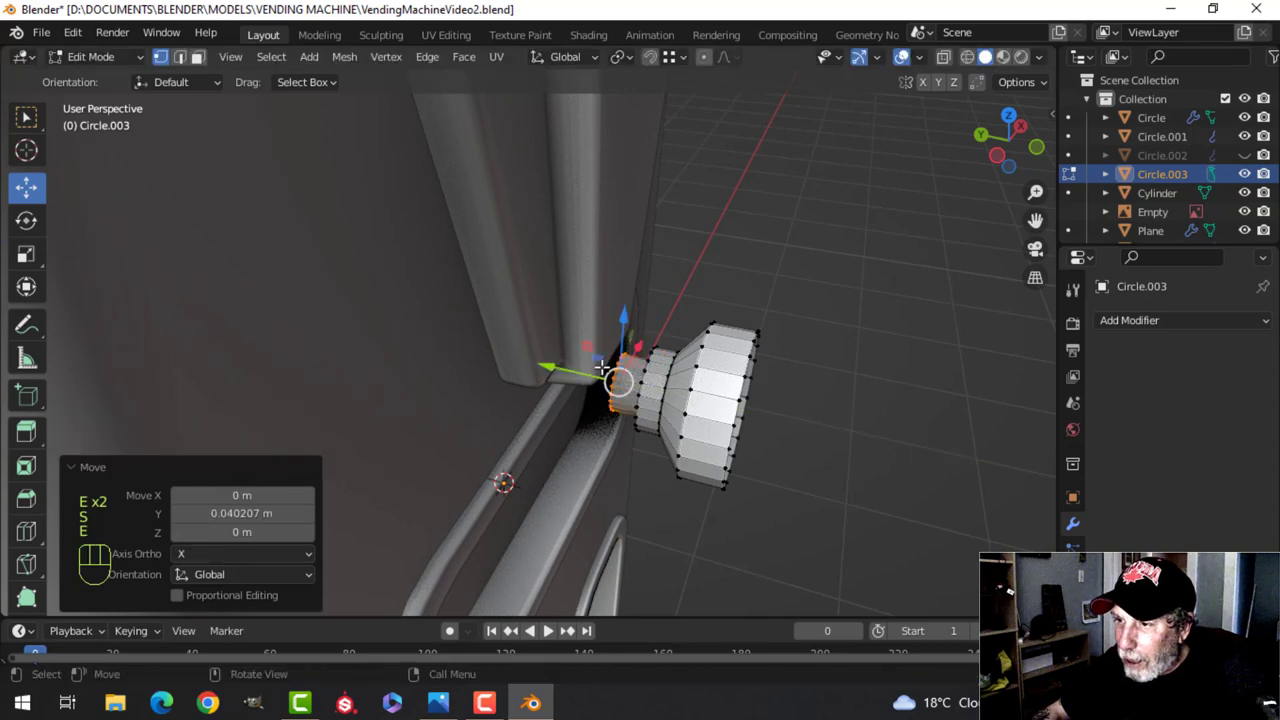
{"action": "key", "text": "alt+a"}
Extrude the knob's open front ring about -0.025 m along Y and scale it to 0.609
{"action": "middle_click_drag", "start_coordinate": [800, 392], "coordinate": [620, 323]}
{"action": "key", "text": "e"}
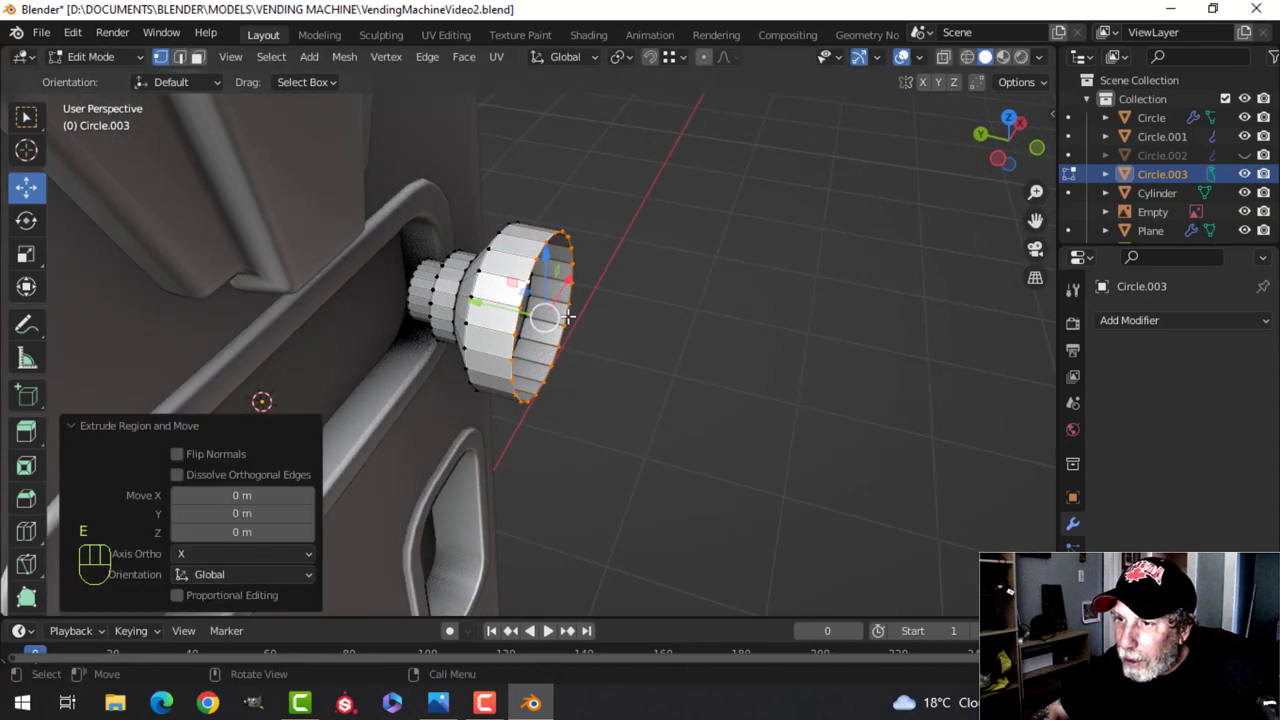
{"action": "left_click", "coordinate": [499, 316]}
{"action": "key", "text": "s"}
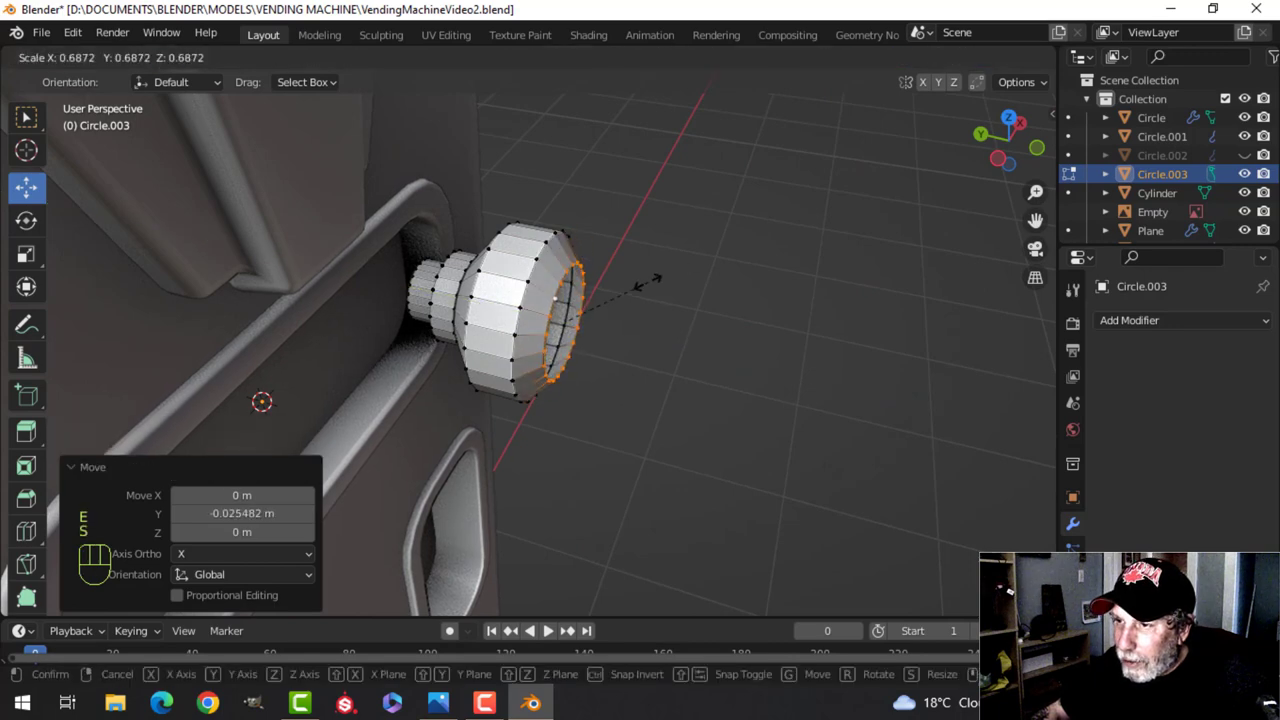
{"action": "left_click", "coordinate": [638, 268], "text": "shift"}
{"action": "middle_click_drag", "start_coordinate": [638, 268], "coordinate": [634, 264], "text": "shift"}
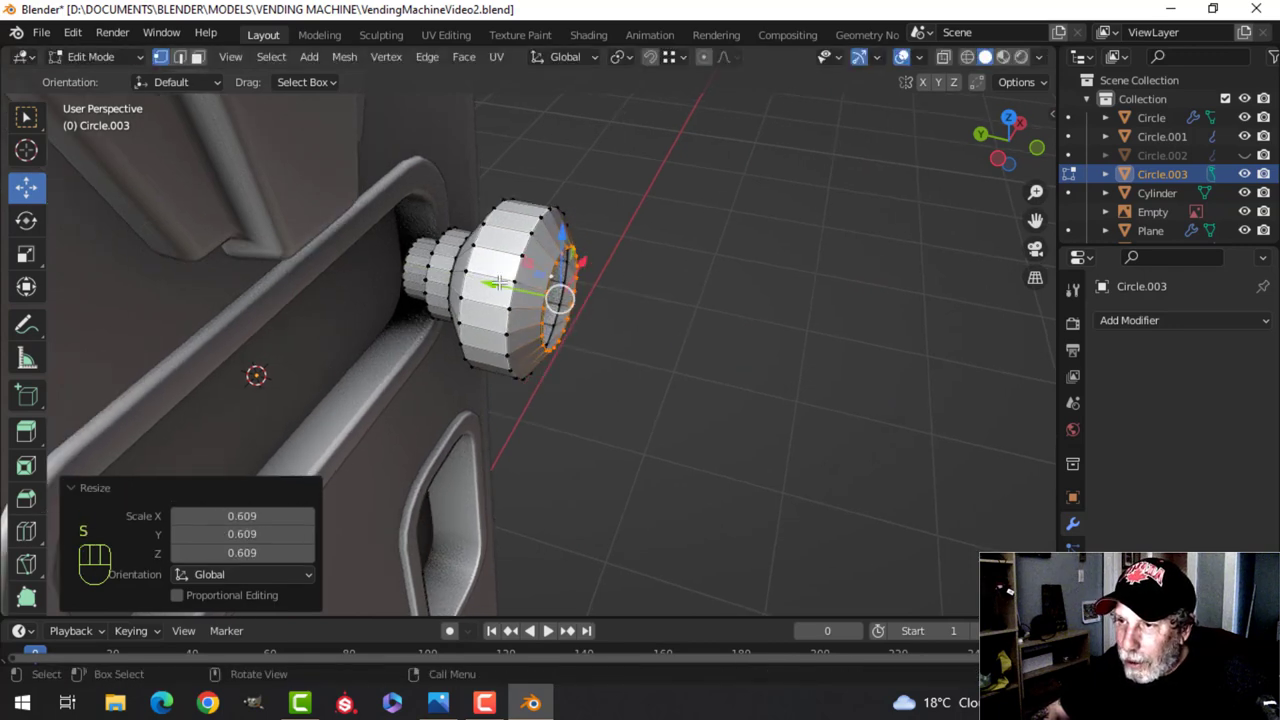
Nudge the front ring slightly along Y and fill it with a face
{"action": "left_click_drag", "start_coordinate": [499, 284], "coordinate": [489, 278]}
{"action": "middle_click_drag", "start_coordinate": [692, 262], "coordinate": [603, 289]}
{"action": "scroll", "coordinate": [652, 258], "scroll_direction": "up", "scroll_amount": 2}
{"action": "key", "text": "f"}
{"action": "scroll", "coordinate": [658, 260], "scroll_direction": "up", "scroll_amount": 3}
{"action": "key", "text": "alt+a"}
Inset the knob's front face by 0.01742 m and extrude the inner face inward as a shallow recess
{"action": "key", "text": "2"}
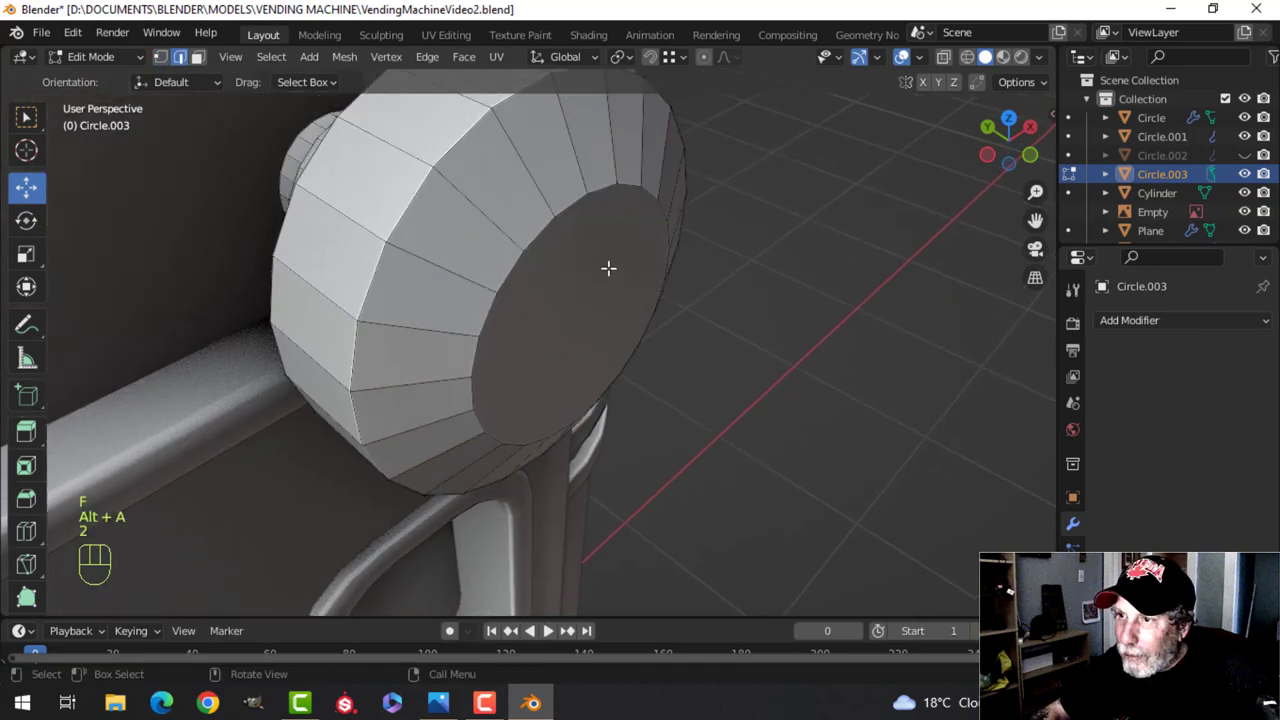
{"action": "key", "text": "3"}
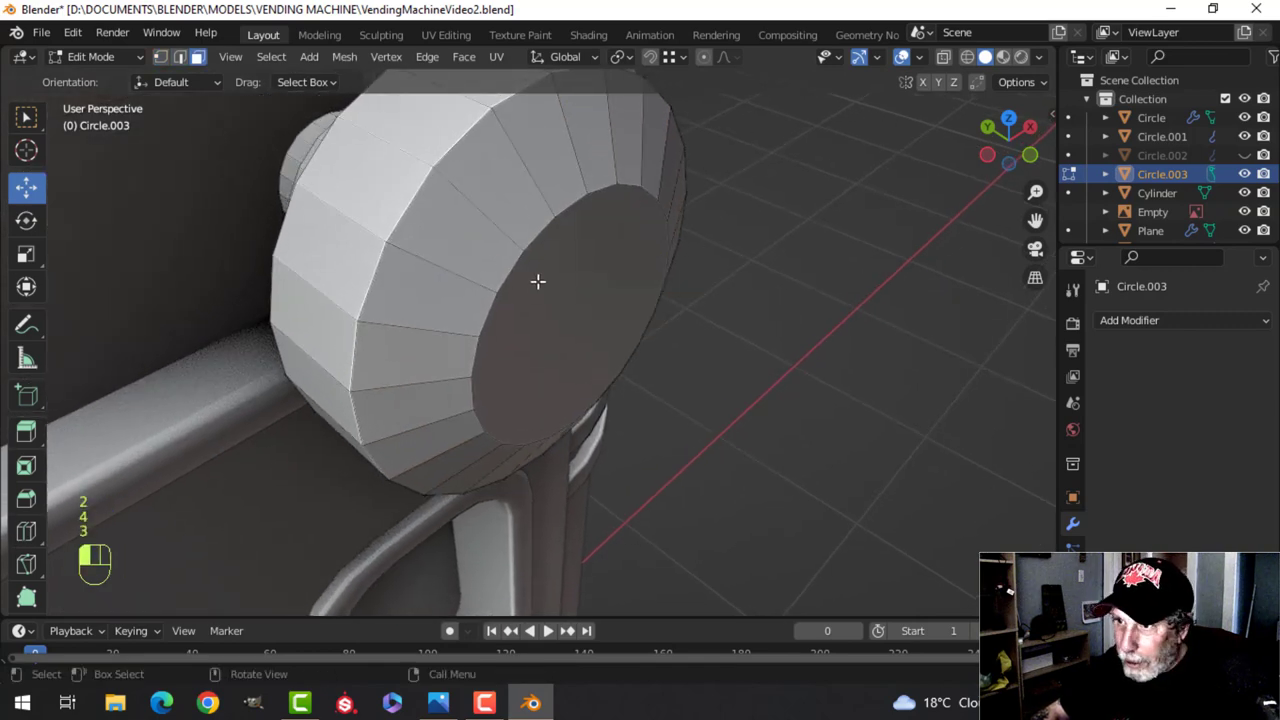
{"action": "left_click", "coordinate": [537, 280]}
{"action": "key", "text": "i"}
{"action": "left_click", "coordinate": [772, 247]}
{"action": "middle_click_drag", "start_coordinate": [772, 247], "coordinate": [723, 309], "text": "shift"}
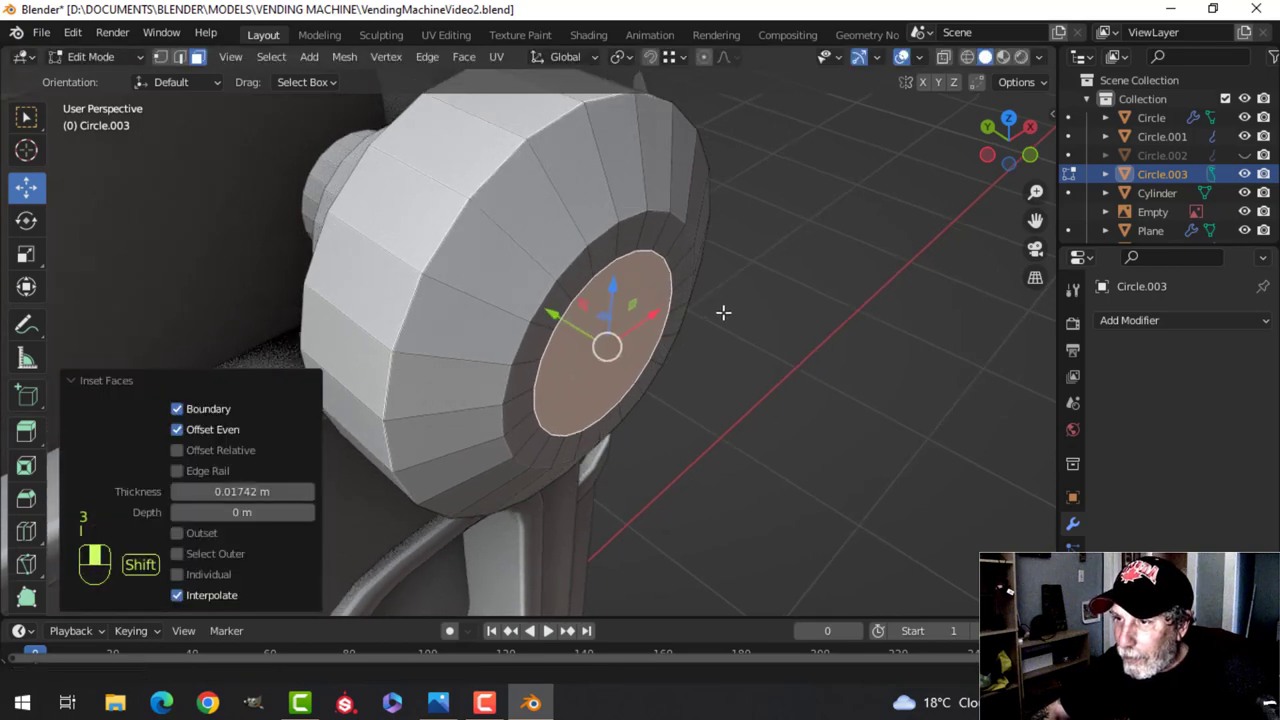
{"action": "key", "text": "e"}
{"action": "left_click", "coordinate": [705, 305]}
{"action": "key", "text": "alt+a"}
Bevel the edge loops around the knob's front and wide body by 0.00252 m with 2 segments
{"action": "middle_click_drag", "start_coordinate": [620, 291], "coordinate": [610, 228]}
{"action": "key", "text": "2"}
{"action": "left_click", "coordinate": [610, 228], "text": "alt"}
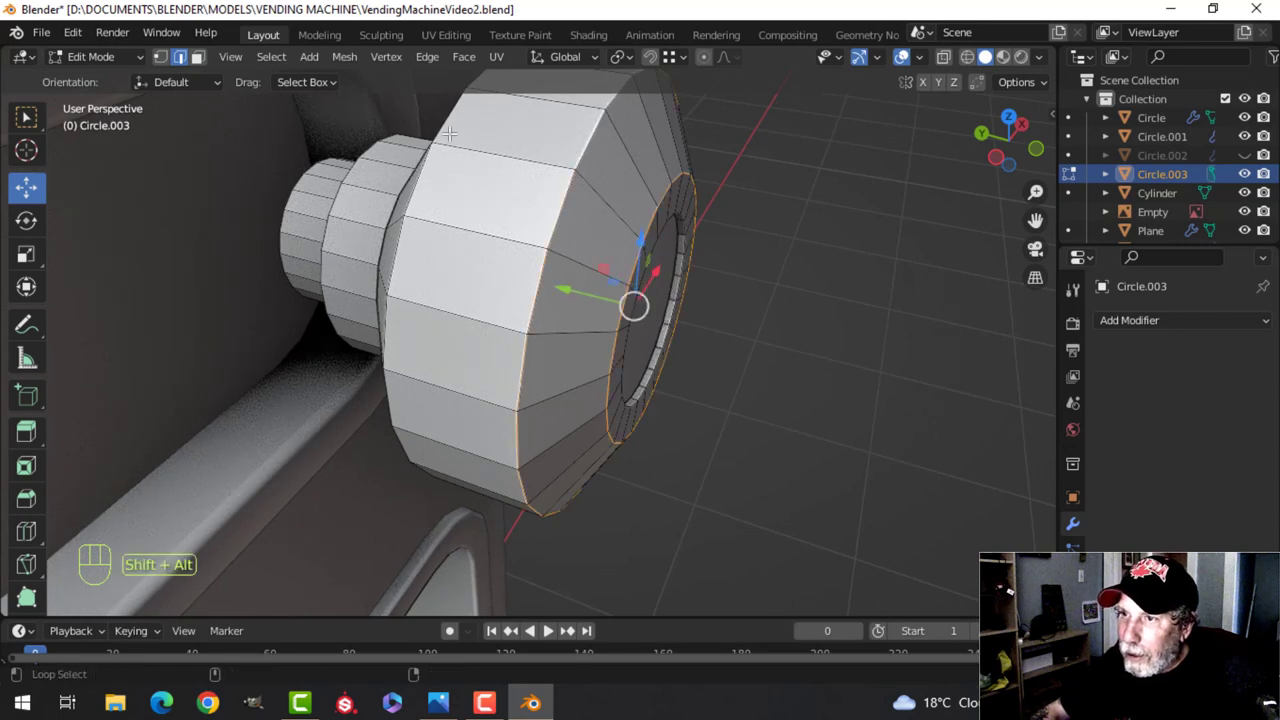
{"action": "key", "text": "ctrl+b"}
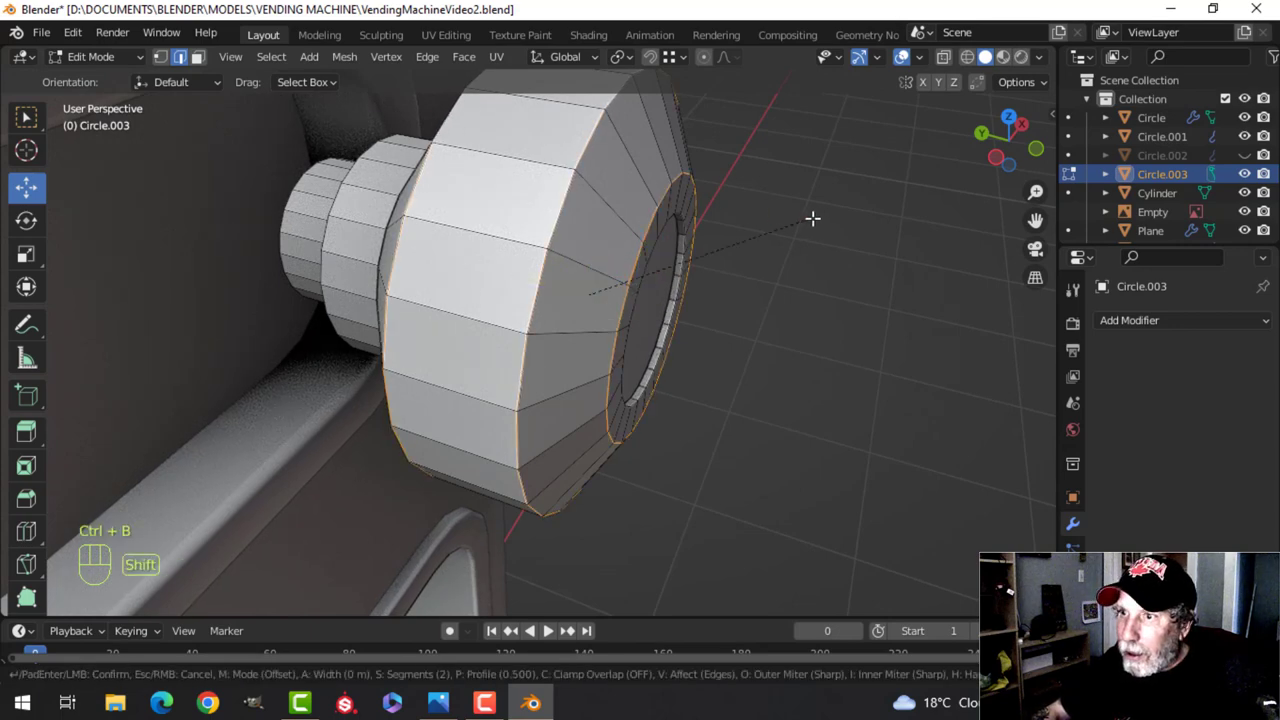
{"action": "left_click", "coordinate": [858, 209]}
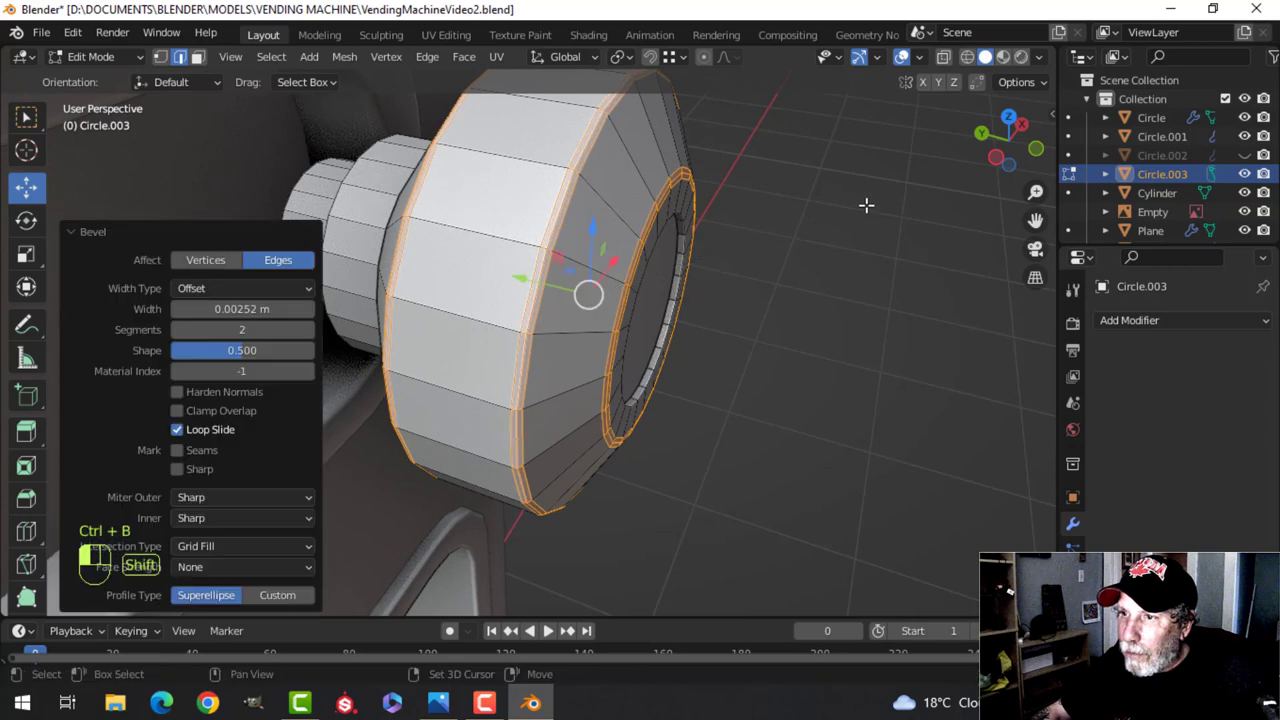
{"action": "key", "text": "alt+a"}
Bevel the two edge loops of the knob's neck with 2 segments
{"action": "middle_click_drag", "start_coordinate": [586, 291], "coordinate": [395, 236]}
{"action": "key", "text": "ctrl+b"}
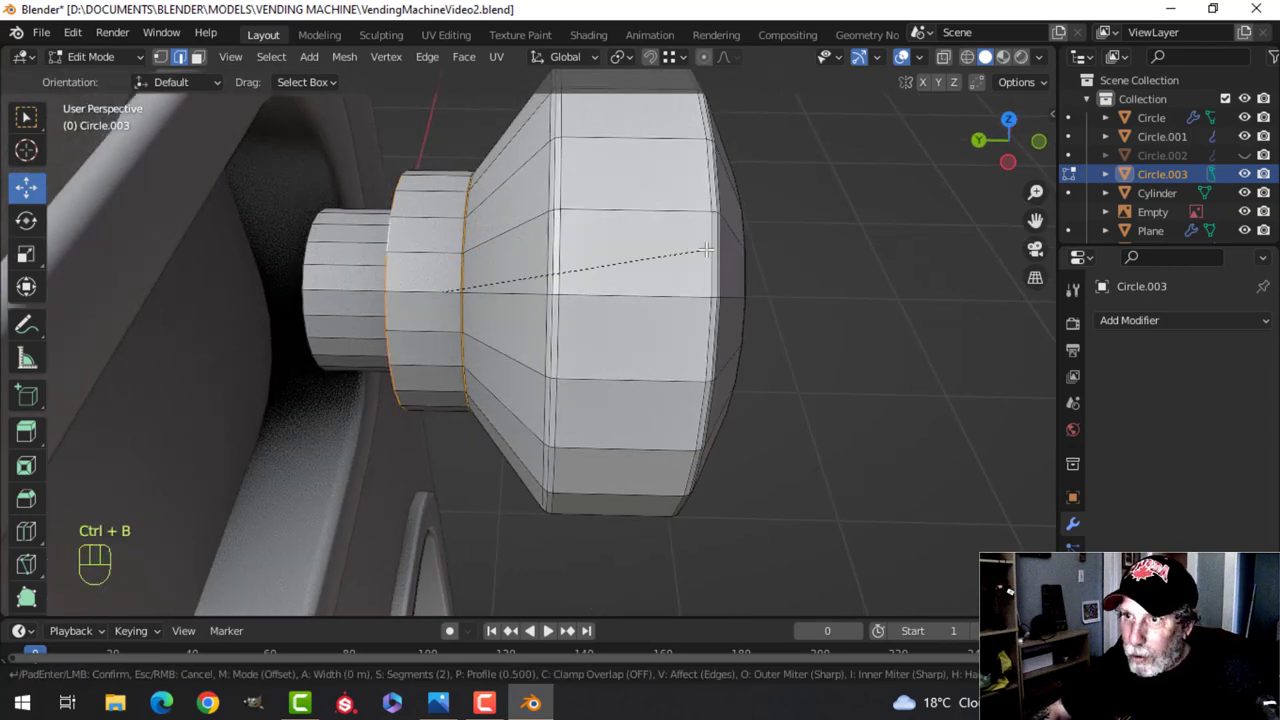
{"action": "left_click", "coordinate": [768, 232], "text": "shift"}
Move the whole knob about 0.06 m along Y so its stem sits back inside the slot
{"action": "key", "text": "a"}
{"action": "scroll", "coordinate": [536, 339], "scroll_direction": "down", "scroll_amount": 3}
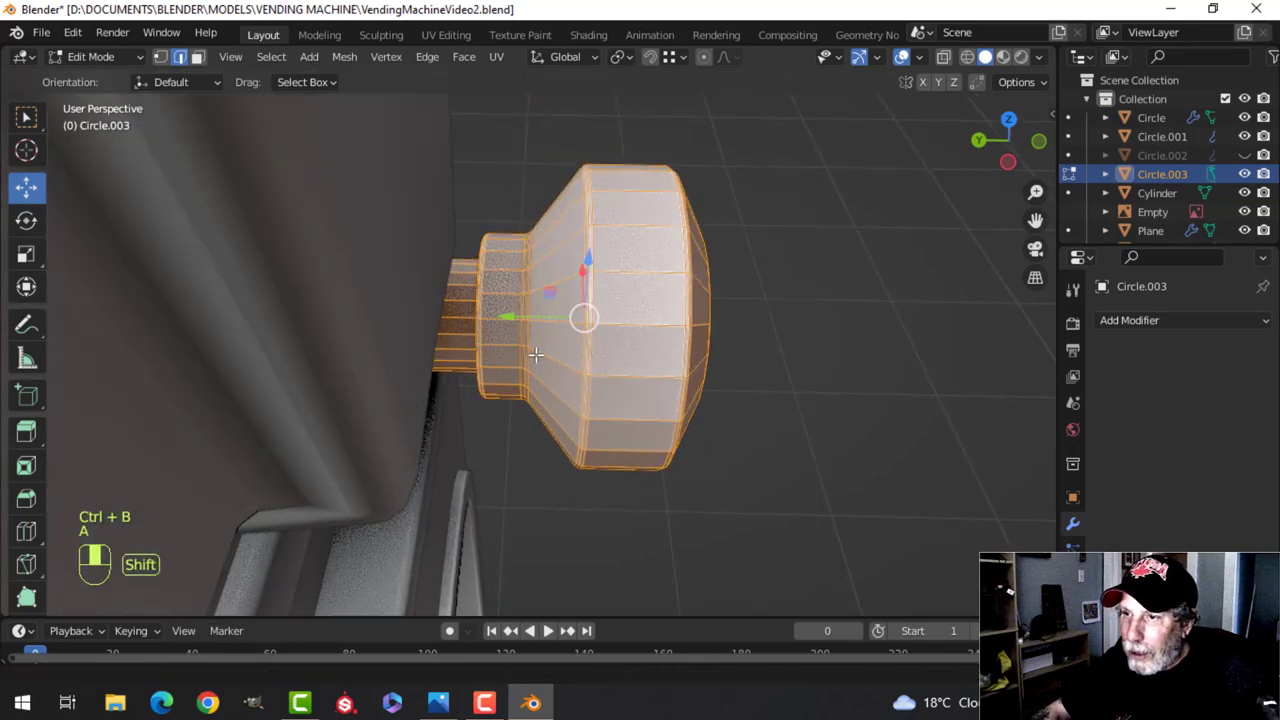
{"action": "middle_click_drag", "start_coordinate": [536, 339], "coordinate": [508, 339]}
{"action": "key", "text": "g"}
{"action": "key", "text": "y"}
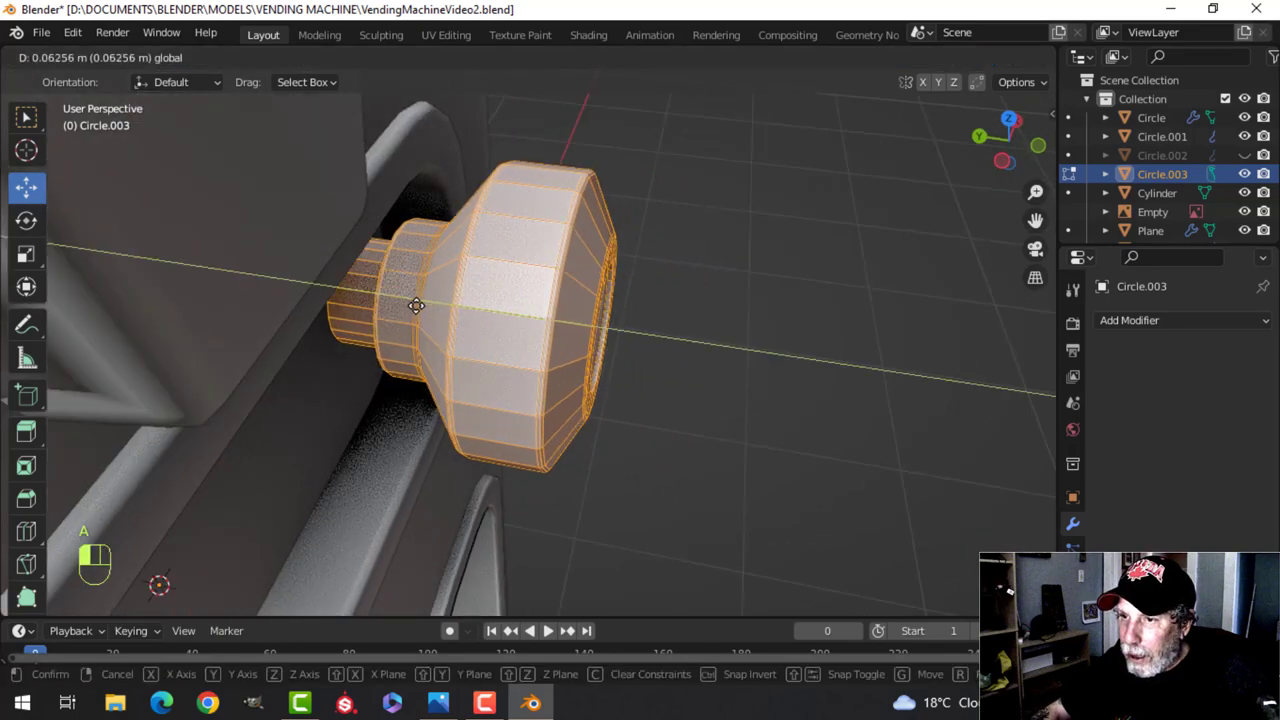
{"action": "left_click", "coordinate": [408, 303]}
{"action": "key", "text": "Tab"}
{"action": "scroll", "coordinate": [610, 311], "scroll_direction": "down", "scroll_amount": 5}
{"action": "key", "text": "alt+a"}
{"action": "middle_click_drag", "start_coordinate": [717, 326], "coordinate": [649, 300]}
{"action": "scroll", "coordinate": [460, 308], "scroll_direction": "down", "scroll_amount": 2}
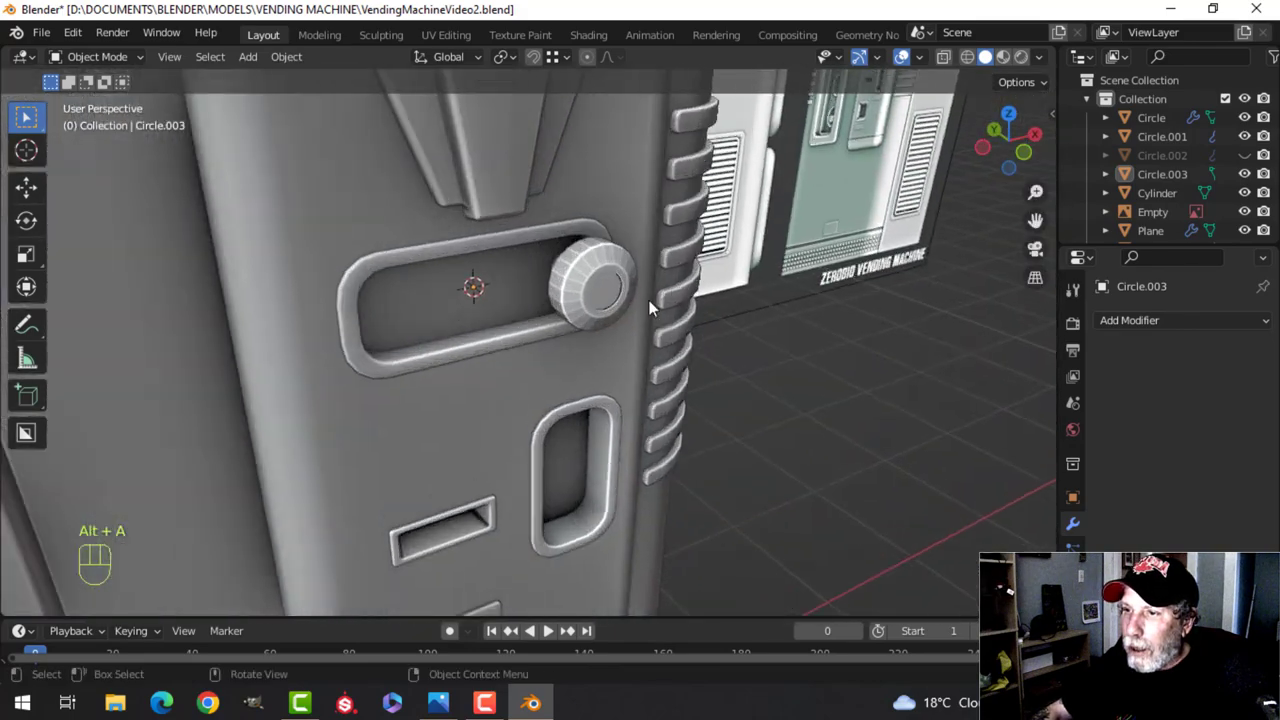
Extrude the four uppermost faces of the knob's wide body straight up by 0.22051 m to form the lever arm
{"action": "scroll", "coordinate": [649, 300], "scroll_direction": "up", "scroll_amount": 4}
{"action": "left_click", "coordinate": [546, 374]}
{"action": "middle_click_drag", "start_coordinate": [546, 374], "coordinate": [545, 435]}
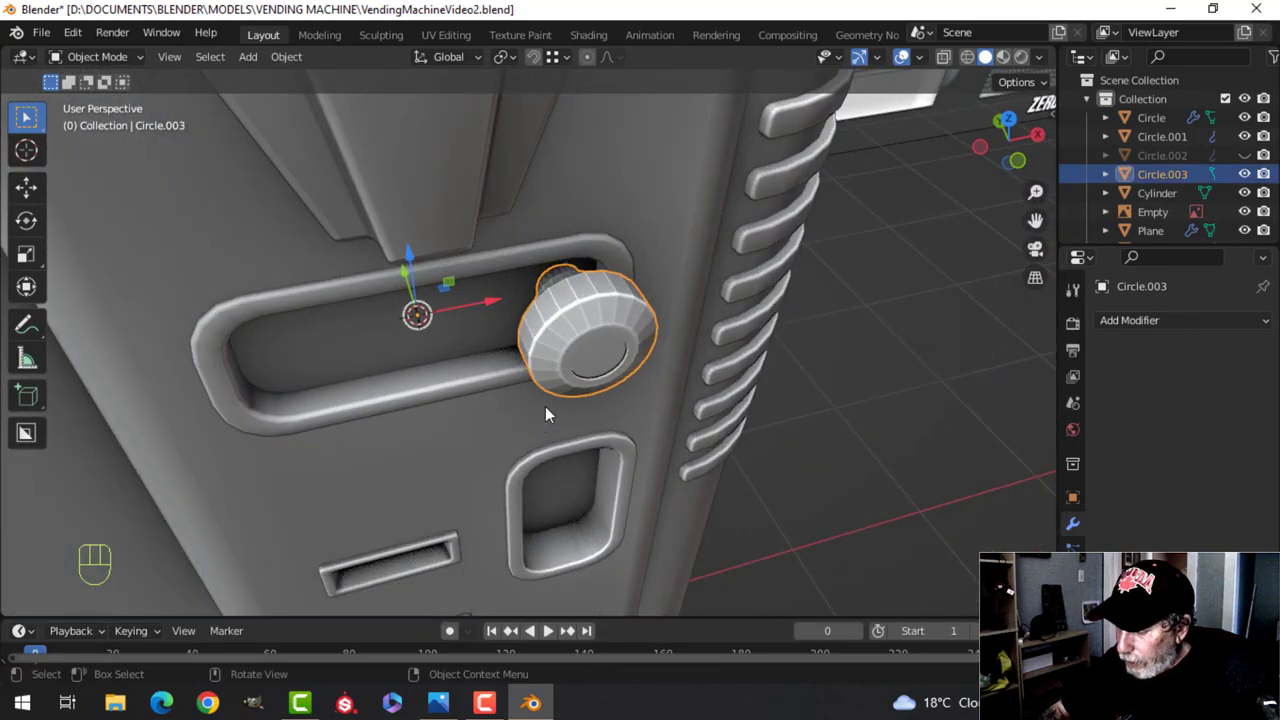
{"action": "key", "text": "KP_7"}
{"action": "scroll", "coordinate": [546, 414], "scroll_direction": "up", "scroll_amount": 3}
{"action": "middle_click_drag", "start_coordinate": [594, 400], "coordinate": [497, 608], "text": "shift"}
{"action": "key", "text": "Tab"}
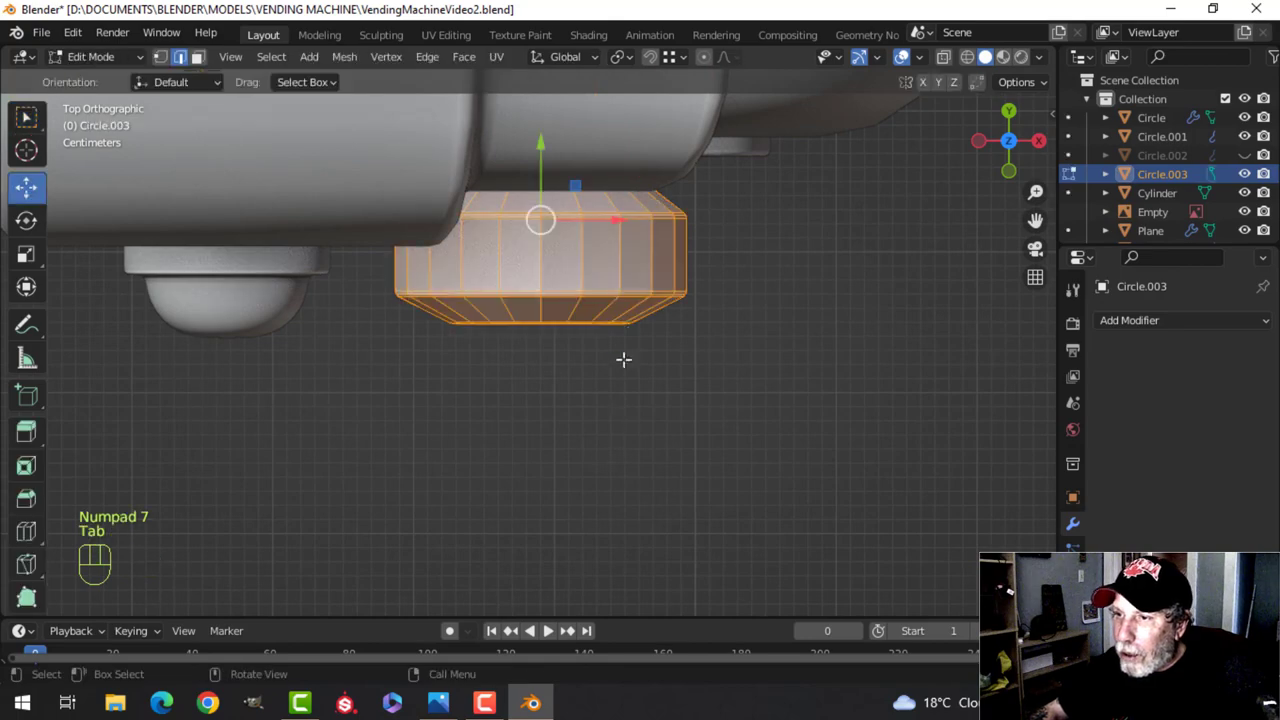
{"action": "middle_click_drag", "start_coordinate": [623, 359], "coordinate": [549, 429], "text": "shift"}
{"action": "key", "text": "alt+a"}
{"action": "scroll", "coordinate": [549, 429], "scroll_direction": "up", "scroll_amount": 2}
{"action": "key", "text": "3"}
{"action": "key", "text": "c"}
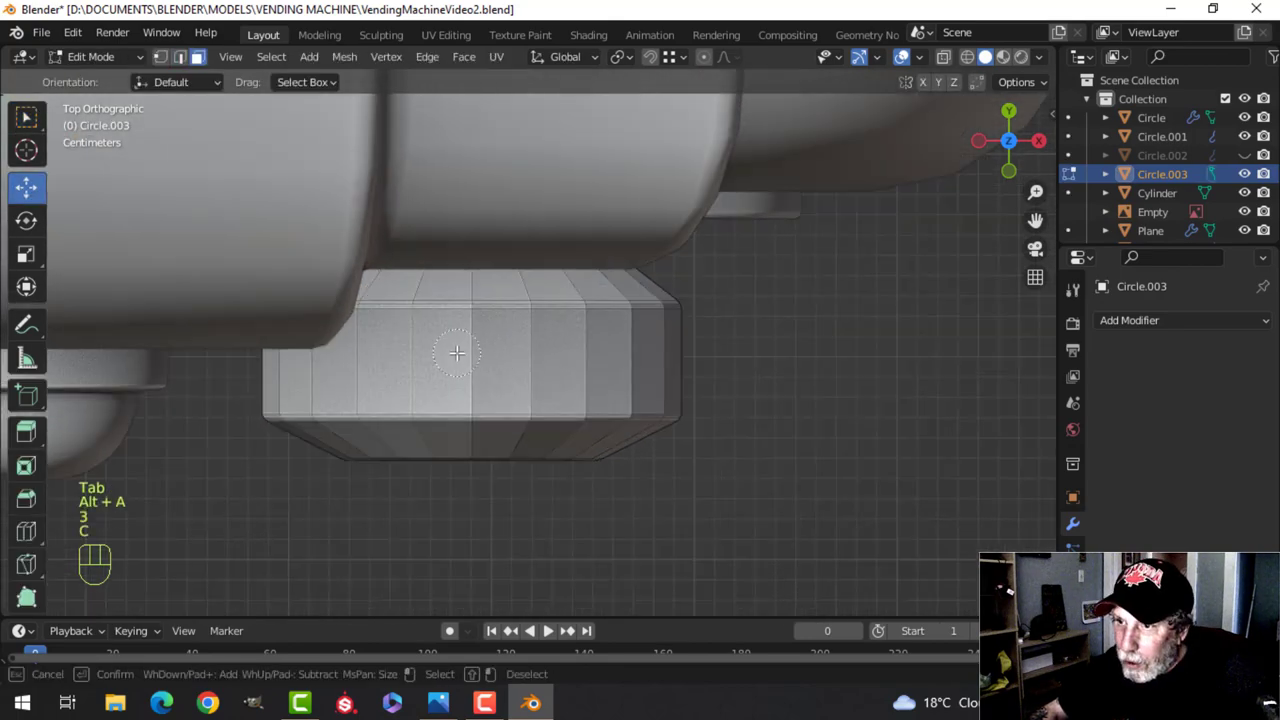
{"action": "left_click_drag", "start_coordinate": [485, 355], "coordinate": [530, 355]}
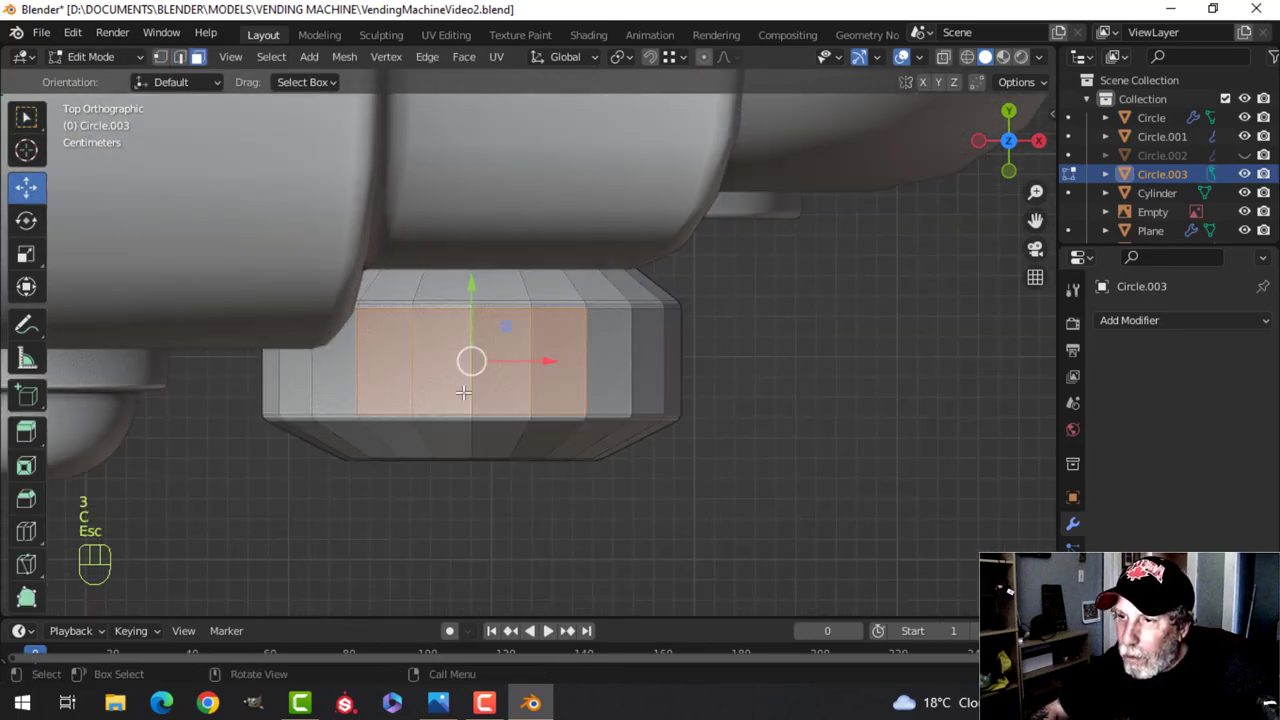
{"action": "scroll", "coordinate": [463, 392], "scroll_direction": "down", "scroll_amount": 4}
{"action": "middle_click_drag", "start_coordinate": [510, 480], "coordinate": [537, 285], "text": "shift"}
{"action": "scroll", "coordinate": [542, 390], "scroll_direction": "down", "scroll_amount": 3}
{"action": "middle_click_drag", "start_coordinate": [546, 415], "coordinate": [554, 315], "text": "shift"}
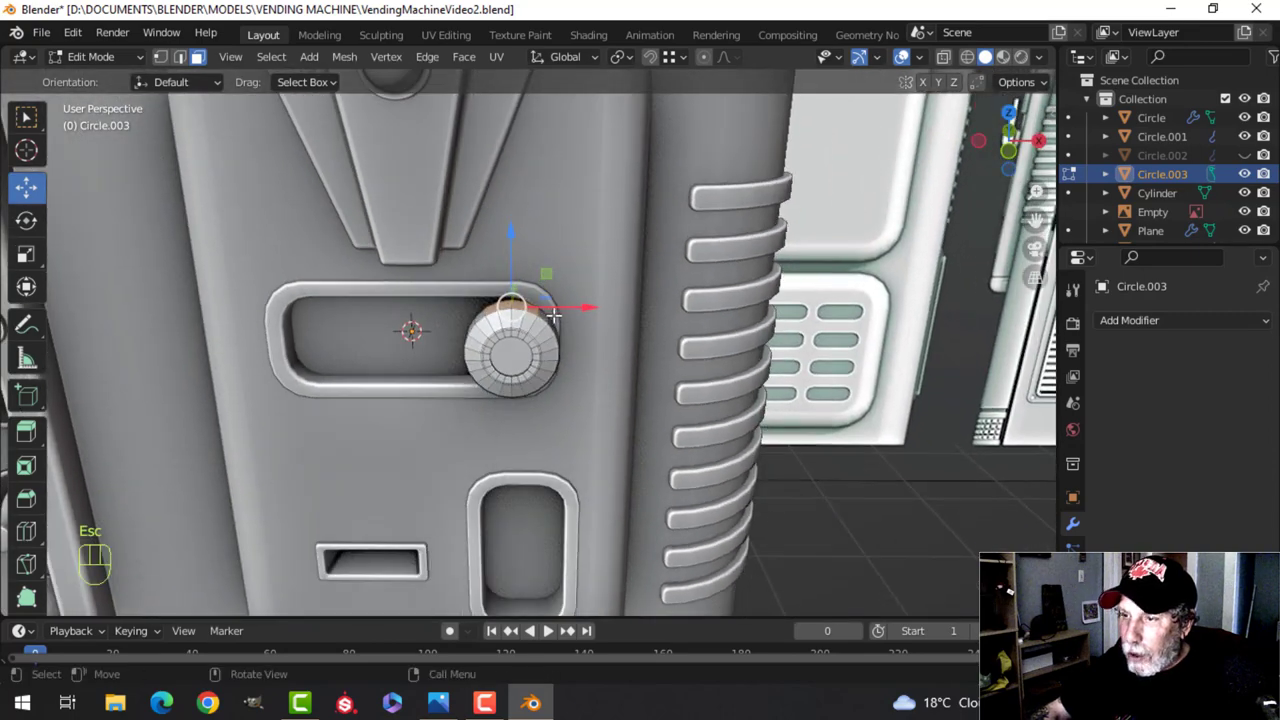
{"action": "key", "text": "KP_1"}
{"action": "scroll", "coordinate": [515, 315], "scroll_direction": "up", "scroll_amount": 3}
{"action": "key", "text": "e"}
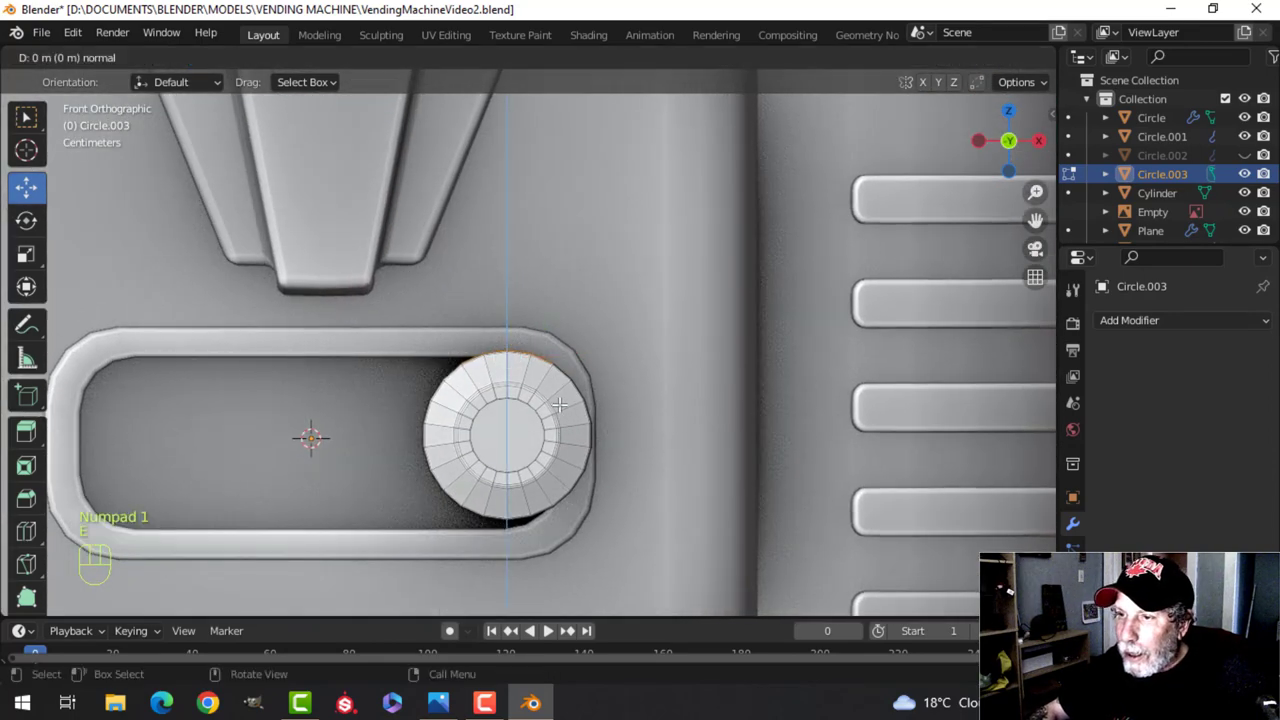
{"action": "right_click", "coordinate": [511, 302]}
{"action": "left_click_drag", "start_coordinate": [511, 302], "coordinate": [513, 122]}
Taper the lever arm by scaling its end faces to 0.535 along X, and stretch them along Z for a rounder tip
{"action": "key", "text": "s"}
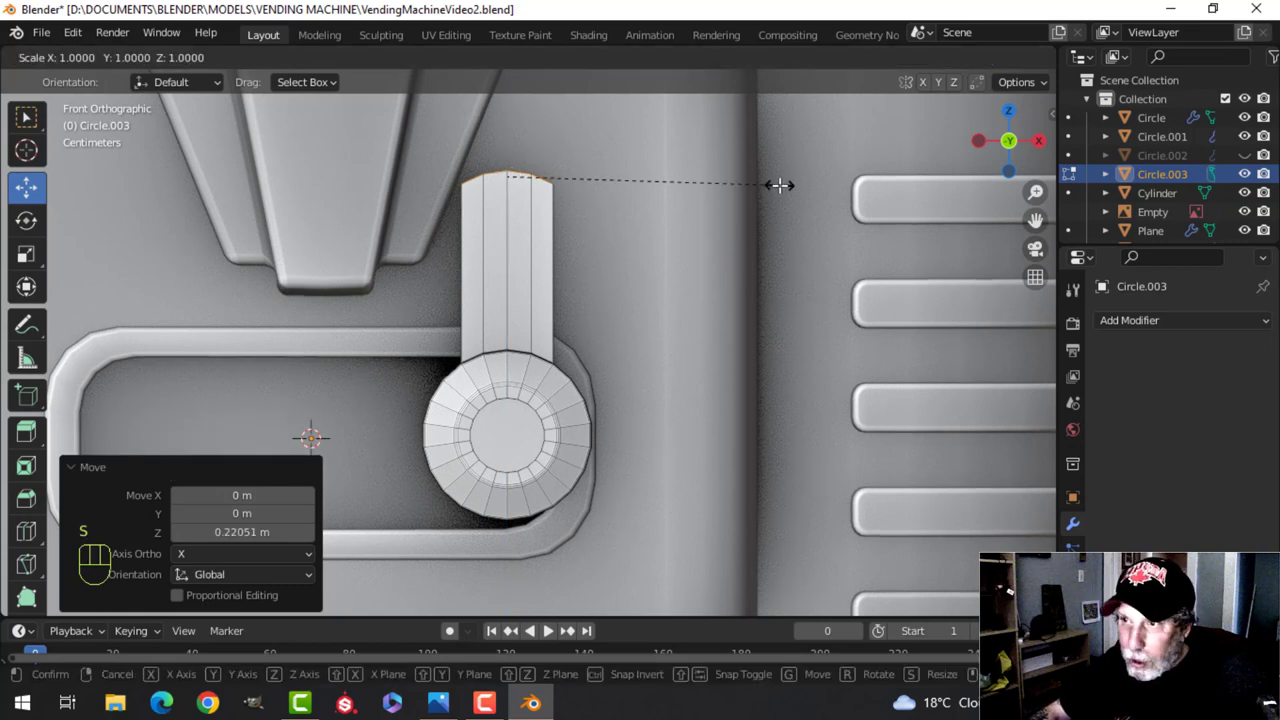
{"action": "key", "text": "x"}
{"action": "left_click", "coordinate": [652, 190]}
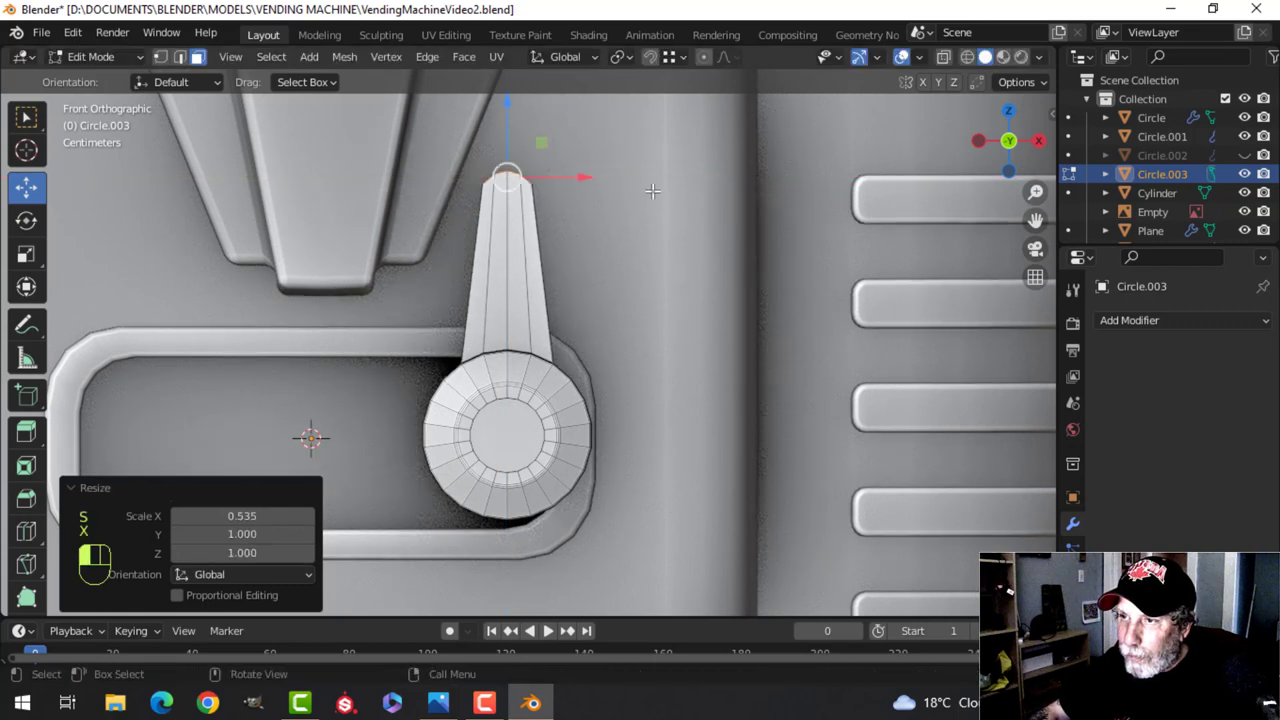
{"action": "key", "text": "s"}
{"action": "key", "text": "z"}
{"action": "left_click", "coordinate": [680, 212]}
{"action": "key", "text": "Tab"}
{"action": "scroll", "coordinate": [649, 223], "scroll_direction": "down", "scroll_amount": 3}
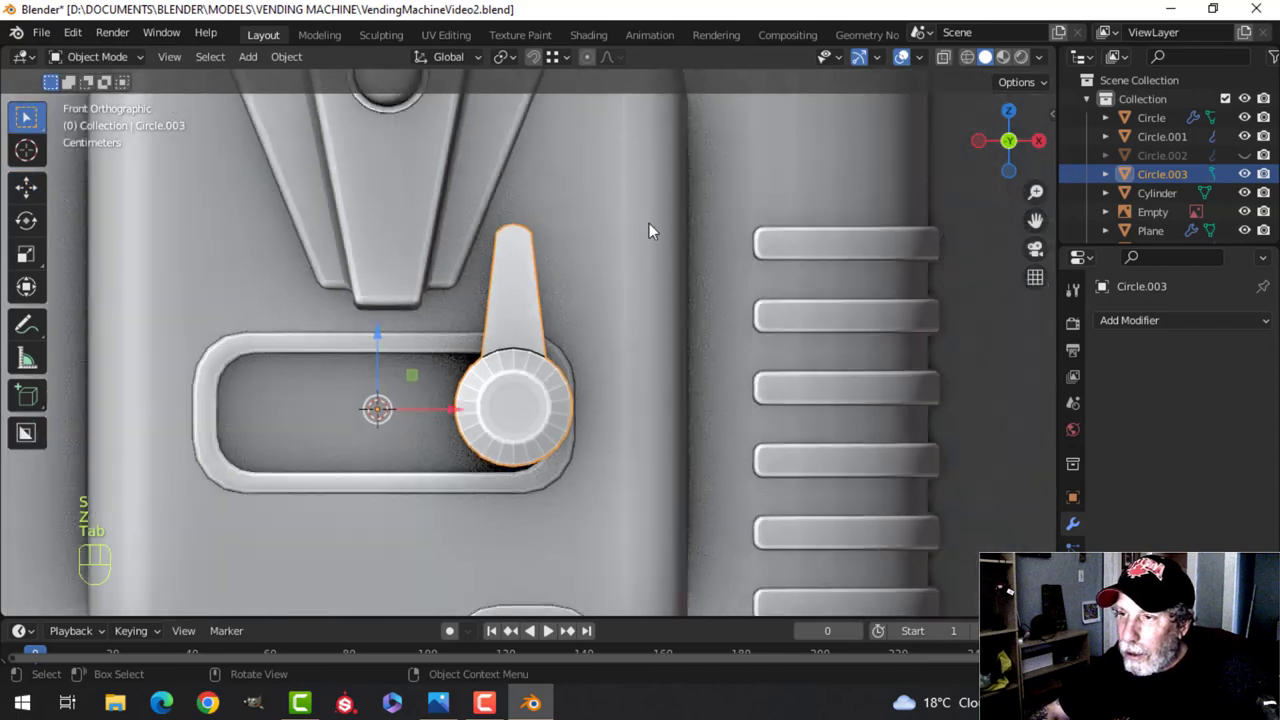
Scale the lever arm's end faces down along Y to make the tip thinner from front to back
{"action": "key", "text": "alt+a"}
{"action": "middle_click_drag", "start_coordinate": [649, 223], "coordinate": [501, 351]}
{"action": "scroll", "coordinate": [501, 351], "scroll_direction": "up", "scroll_amount": 3}
{"action": "left_click", "coordinate": [541, 287]}
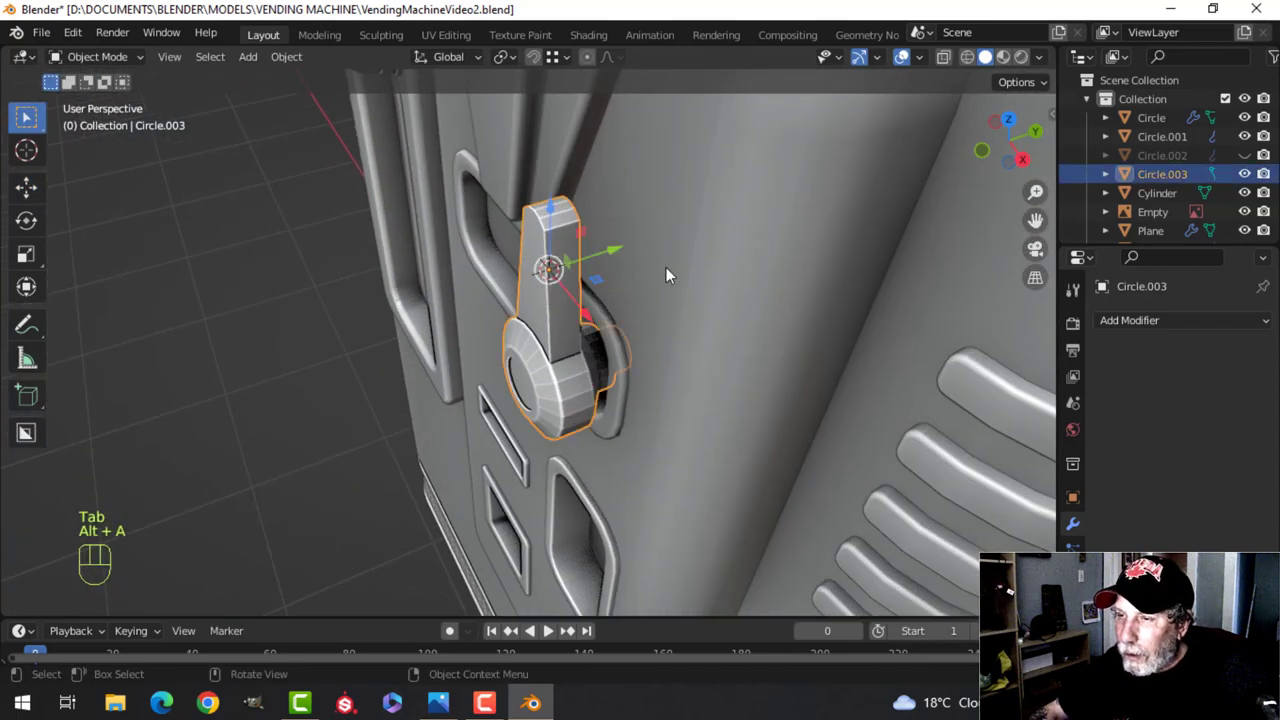
{"action": "key", "text": "Tab"}
{"action": "middle_click_drag", "start_coordinate": [666, 267], "coordinate": [650, 277]}
{"action": "key", "text": "s"}
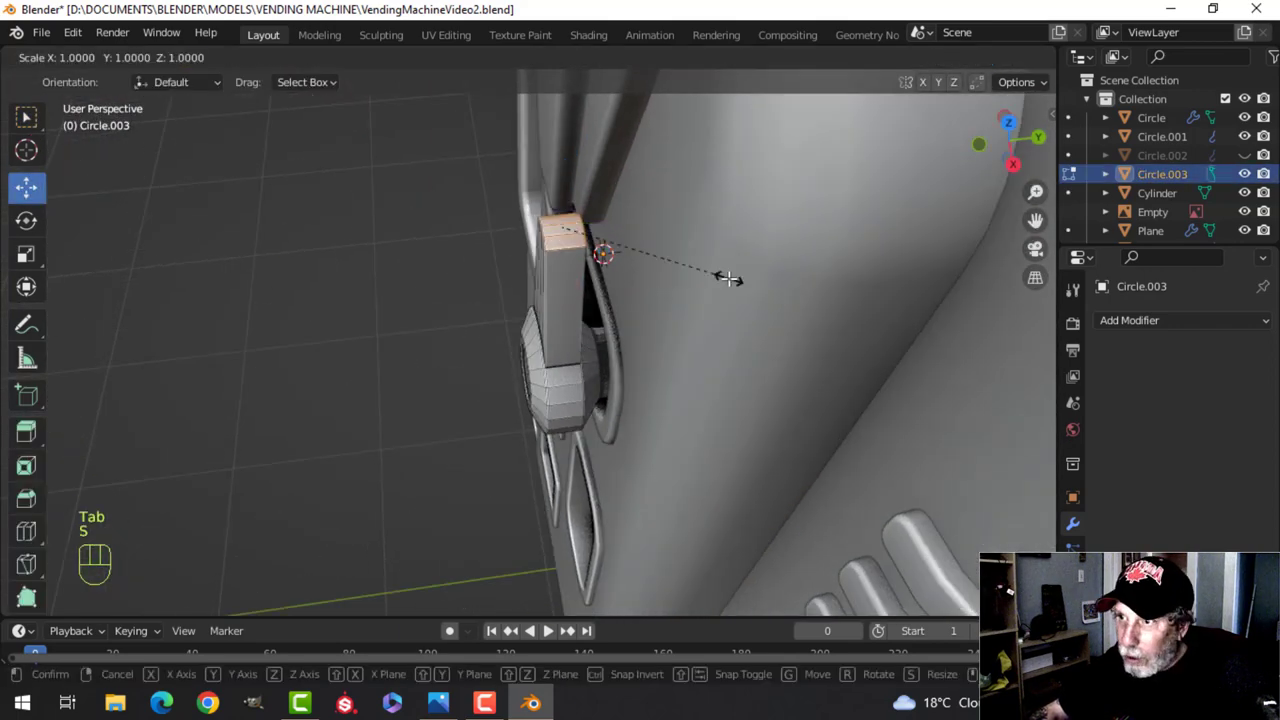
{"action": "key", "text": "y"}
{"action": "left_click", "coordinate": [680, 277]}
{"action": "key", "text": "Tab"}
{"action": "scroll", "coordinate": [575, 318], "scroll_direction": "down", "scroll_amount": 3}
{"action": "middle_click_drag", "start_coordinate": [575, 318], "coordinate": [671, 288]}
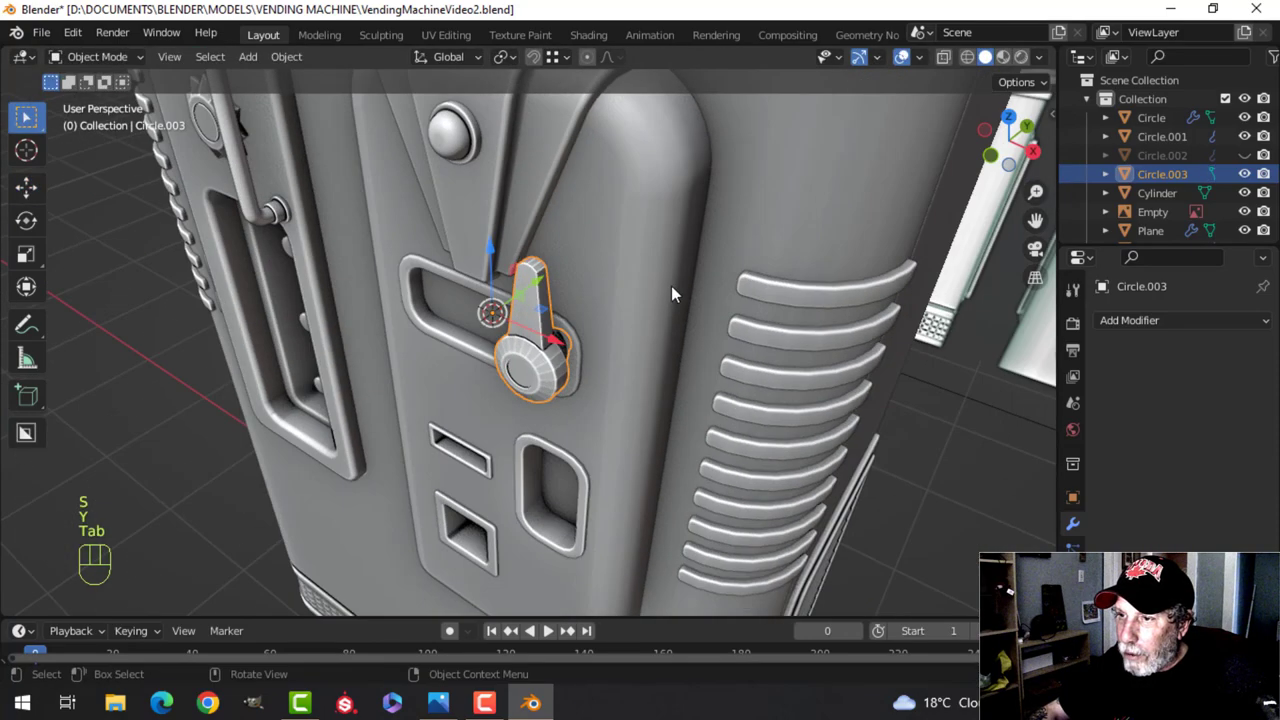
Add a Bevel modifier with 3 segments to the lever and shade it smooth
{"action": "key", "text": "alt+a"}
{"action": "scroll", "coordinate": [593, 354], "scroll_direction": "up", "scroll_amount": 3}
{"action": "middle_click_drag", "start_coordinate": [573, 345], "coordinate": [589, 297], "text": "shift"}
{"action": "left_click", "coordinate": [579, 294]}
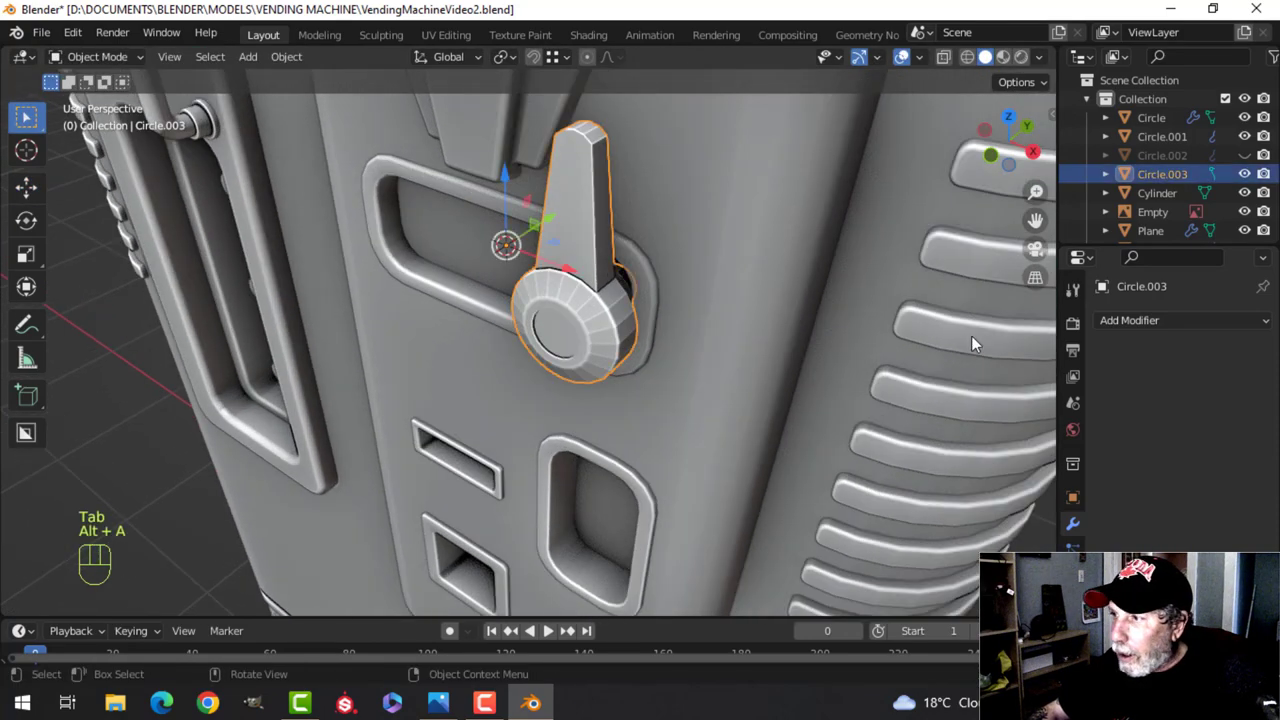
{"action": "left_click", "coordinate": [1154, 321]}
{"action": "left_click", "coordinate": [907, 385]}
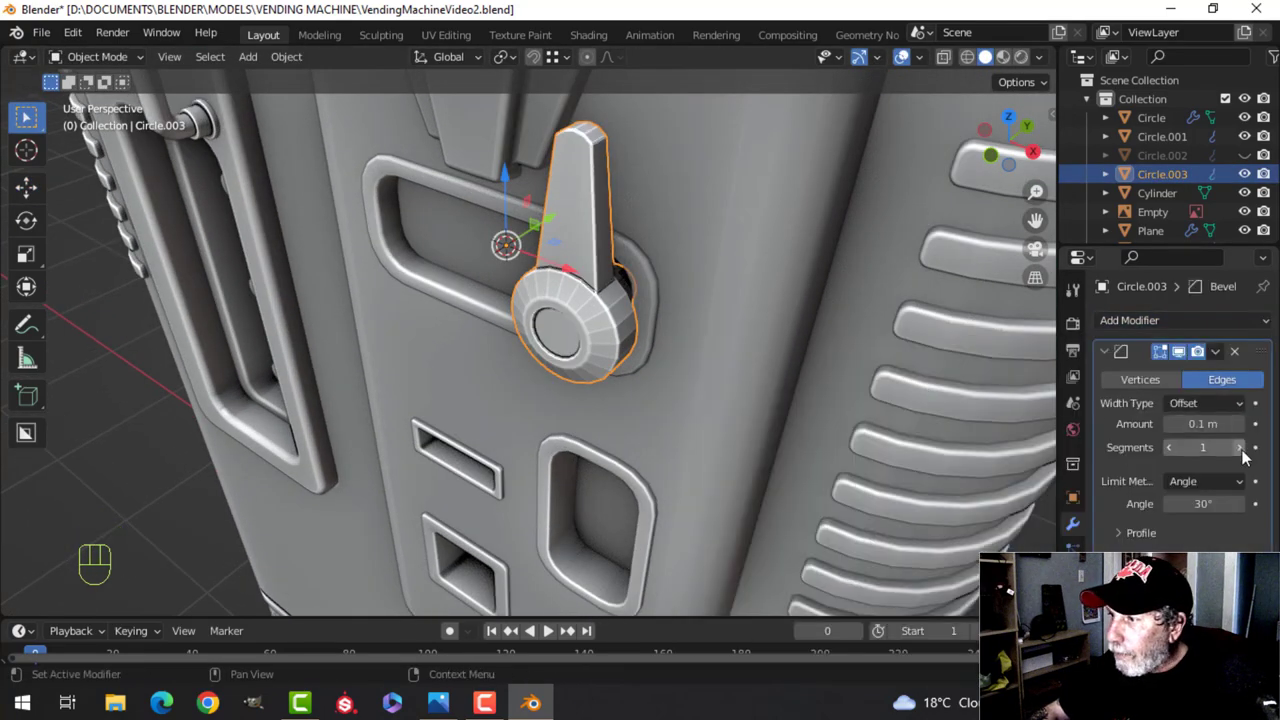
{"action": "right_click", "coordinate": [564, 172]}
{"action": "left_click", "coordinate": [564, 172]}
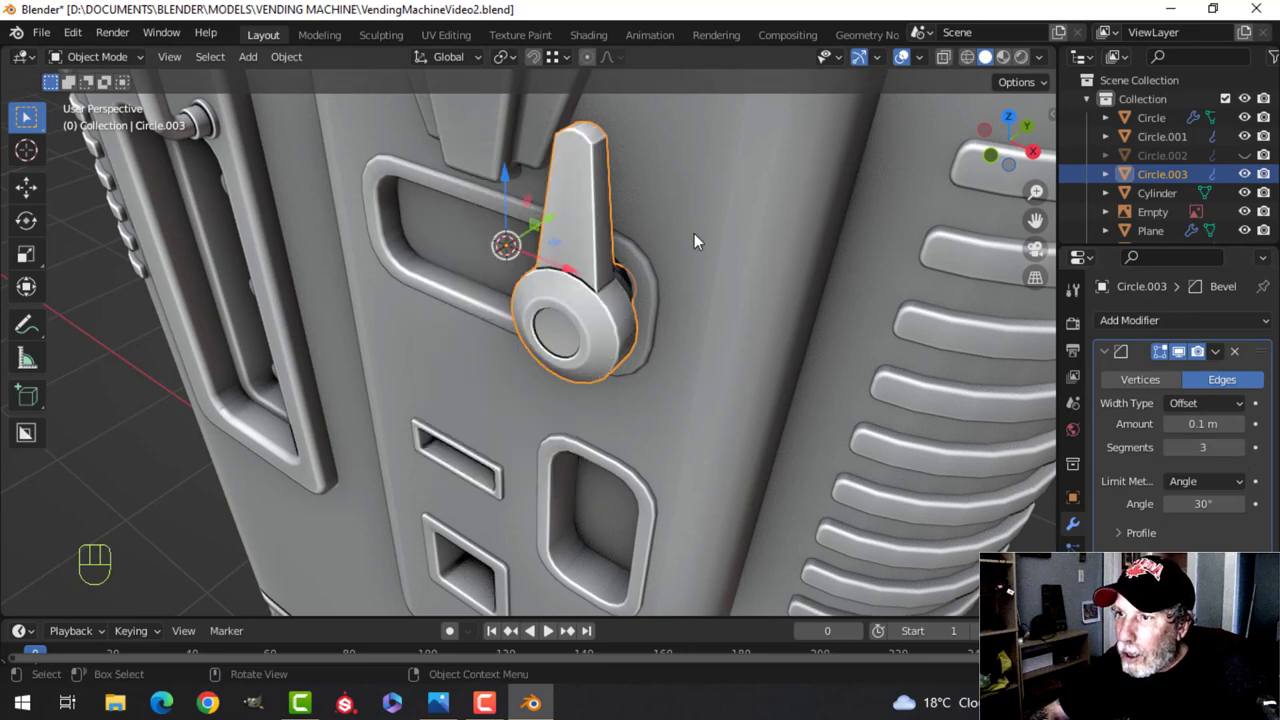
Add a Weighted Normal modifier to the lever and open its mesh normals settings
{"action": "key", "text": "alt+a"}
{"action": "left_click", "coordinate": [548, 217]}
{"action": "left_click", "coordinate": [1132, 321]}
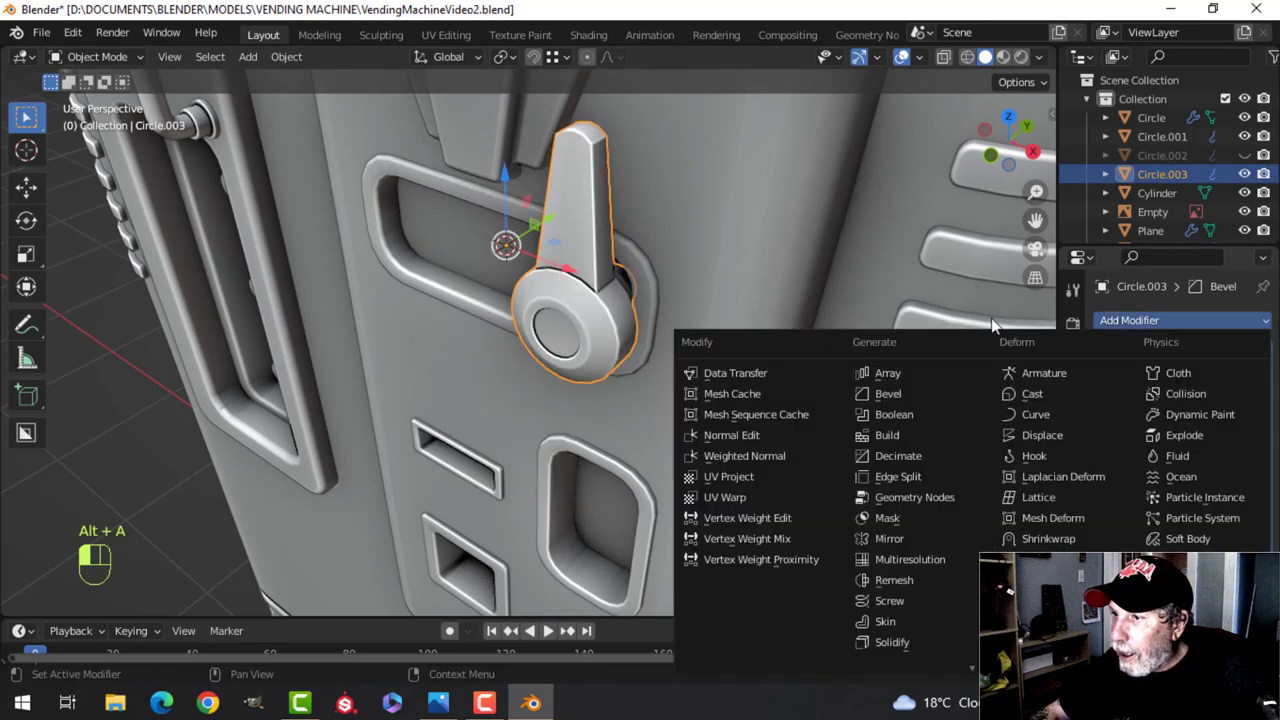
{"action": "left_click", "coordinate": [798, 456]}
{"action": "left_click", "coordinate": [1073, 629]}
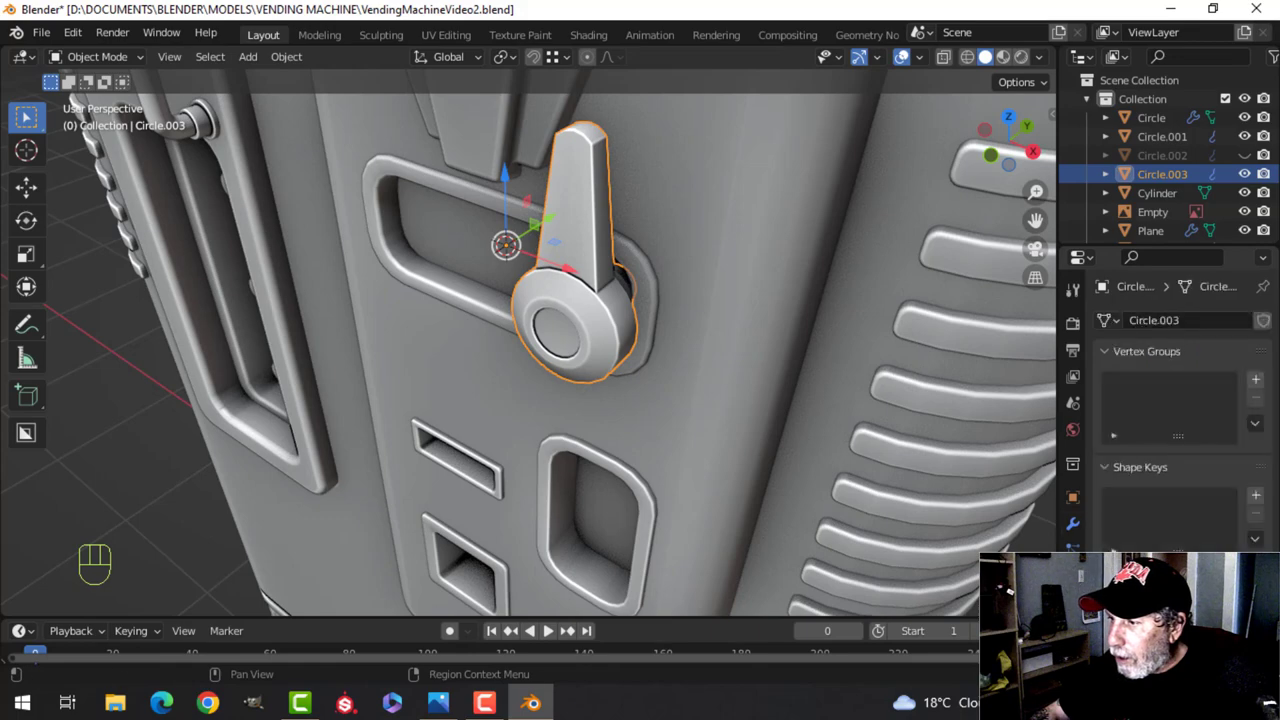
{"action": "scroll", "coordinate": [1150, 600], "scroll_direction": "down", "scroll_amount": 7}
{"action": "key", "text": "alt+a"}
{"action": "middle_click_drag", "start_coordinate": [449, 328], "coordinate": [585, 304]}
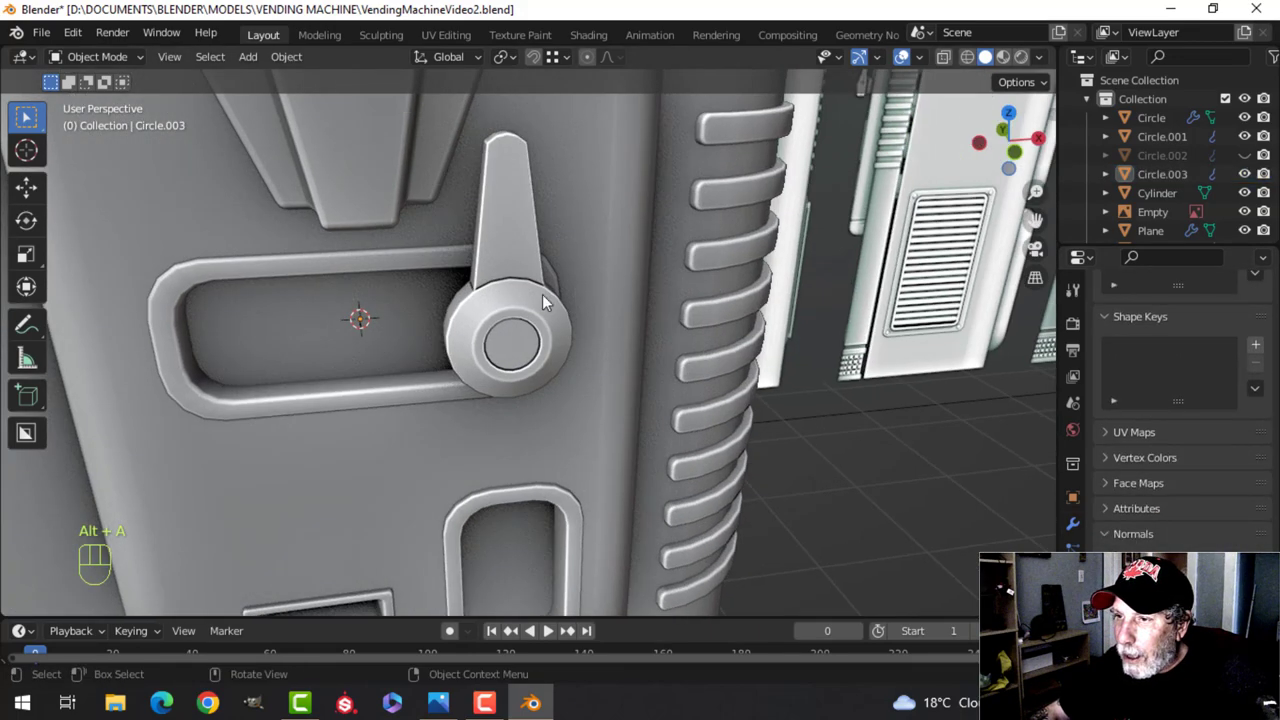
Recalculate the normals of the lever's whole mesh to the outside and merge its vertices by distance
{"action": "key", "text": "Tab"}
{"action": "key", "text": "a"}
{"action": "key", "text": "alt+n"}
{"action": "left_click", "coordinate": [586, 304]}
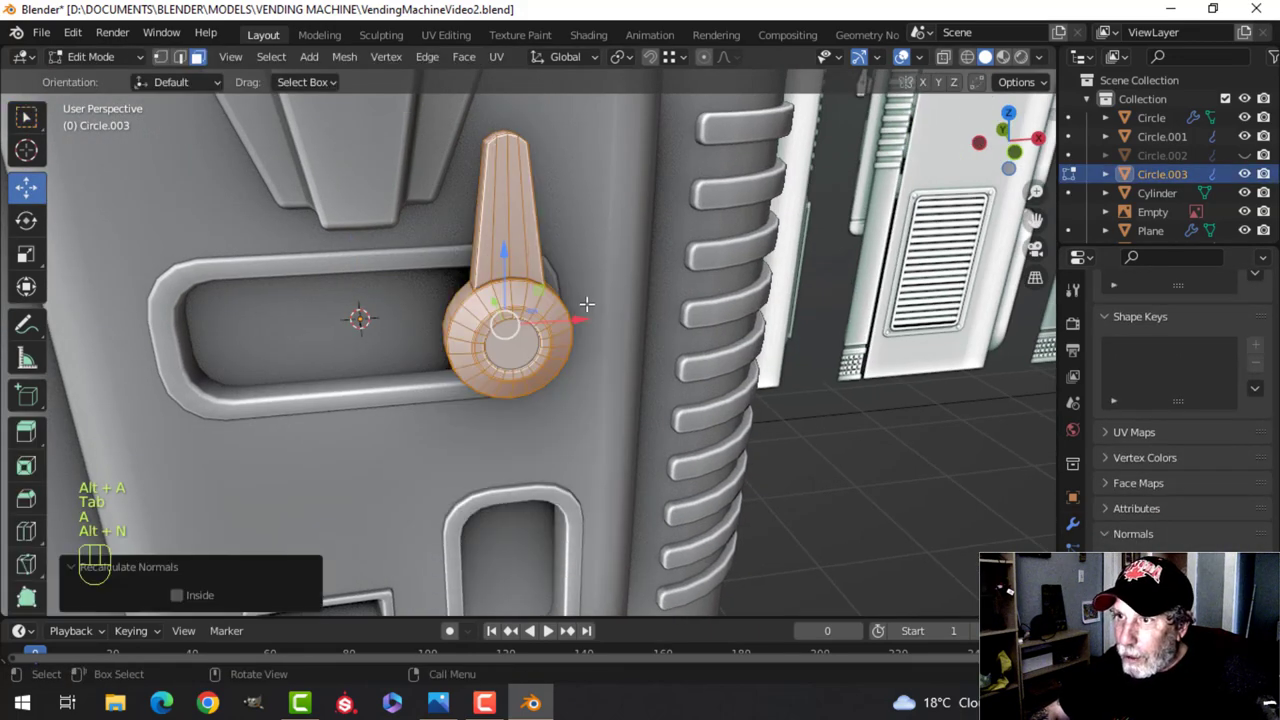
{"action": "key", "text": "m"}
{"action": "left_click", "coordinate": [588, 300]}
{"action": "key", "text": "Tab"}
{"action": "middle_click_drag", "start_coordinate": [609, 297], "coordinate": [529, 343]}
{"action": "key", "text": "alt+a"}
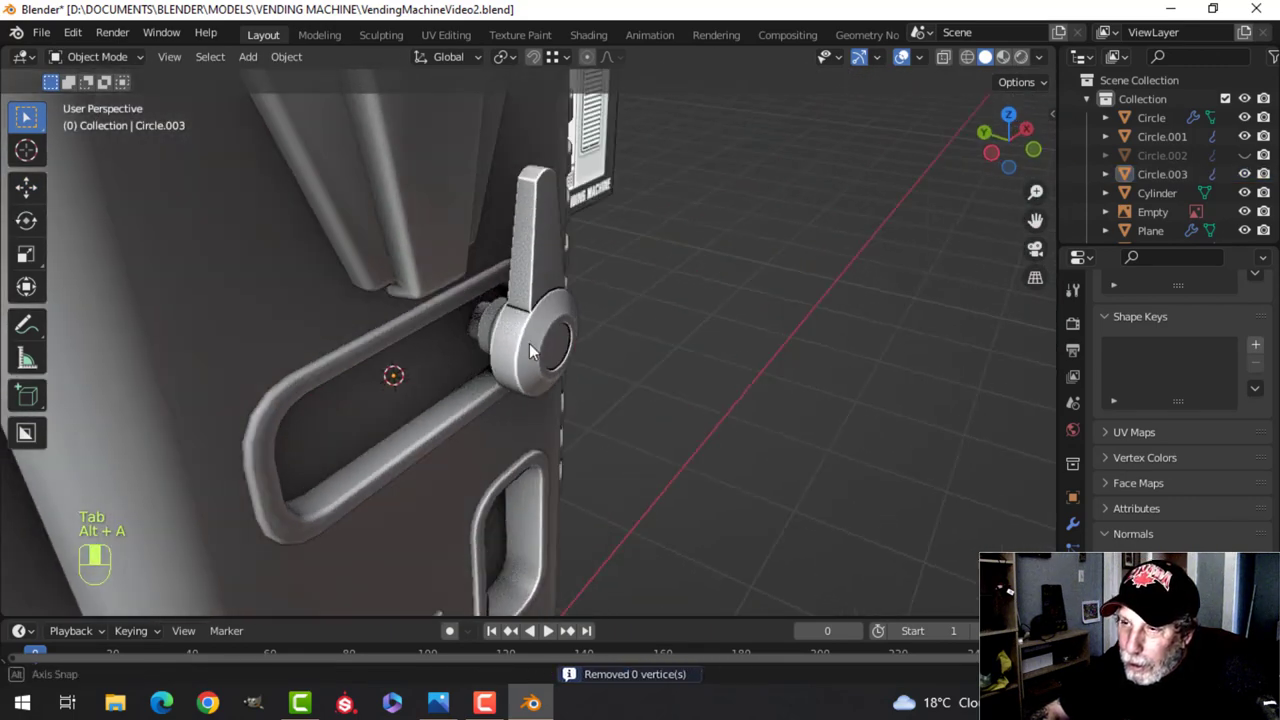
Rotate the lever's mesh about 26° clockwise in the front view and shift it -0.051537 m along X
{"action": "left_click", "coordinate": [529, 343]}
{"action": "key", "text": "KP_1"}
{"action": "key", "text": "Tab"}
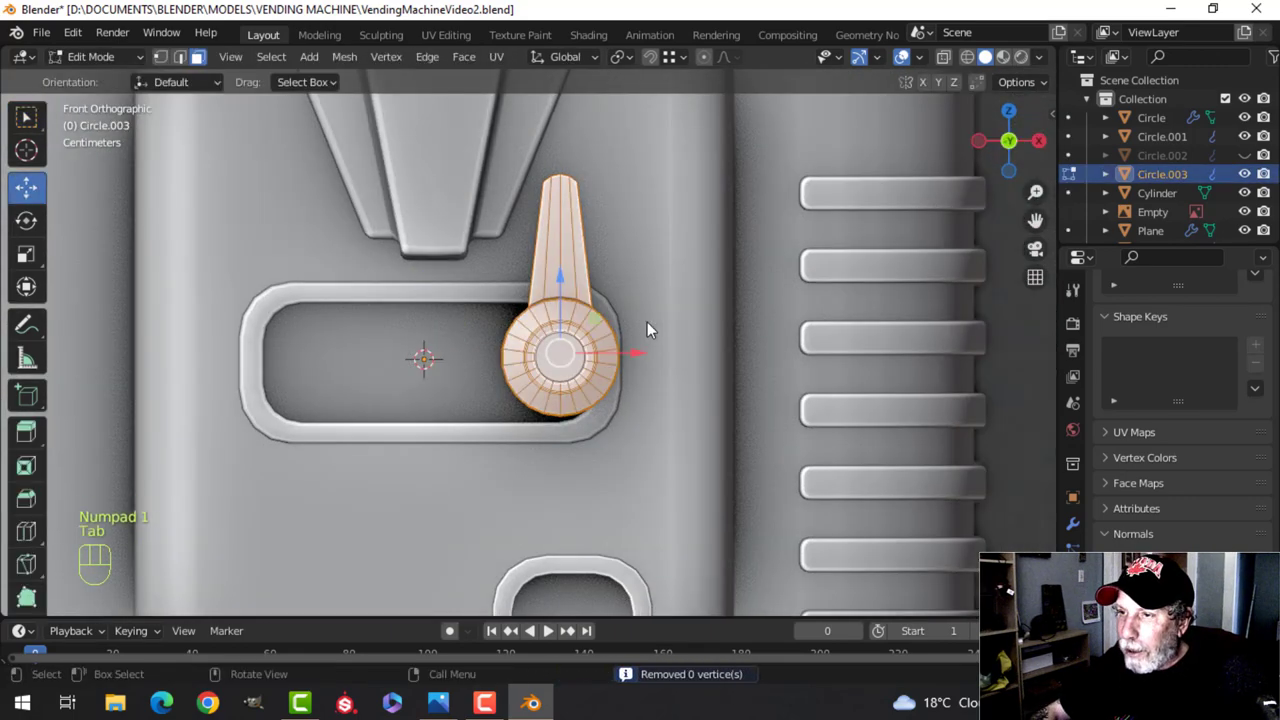
{"action": "key", "text": "a"}
{"action": "key", "text": "r"}
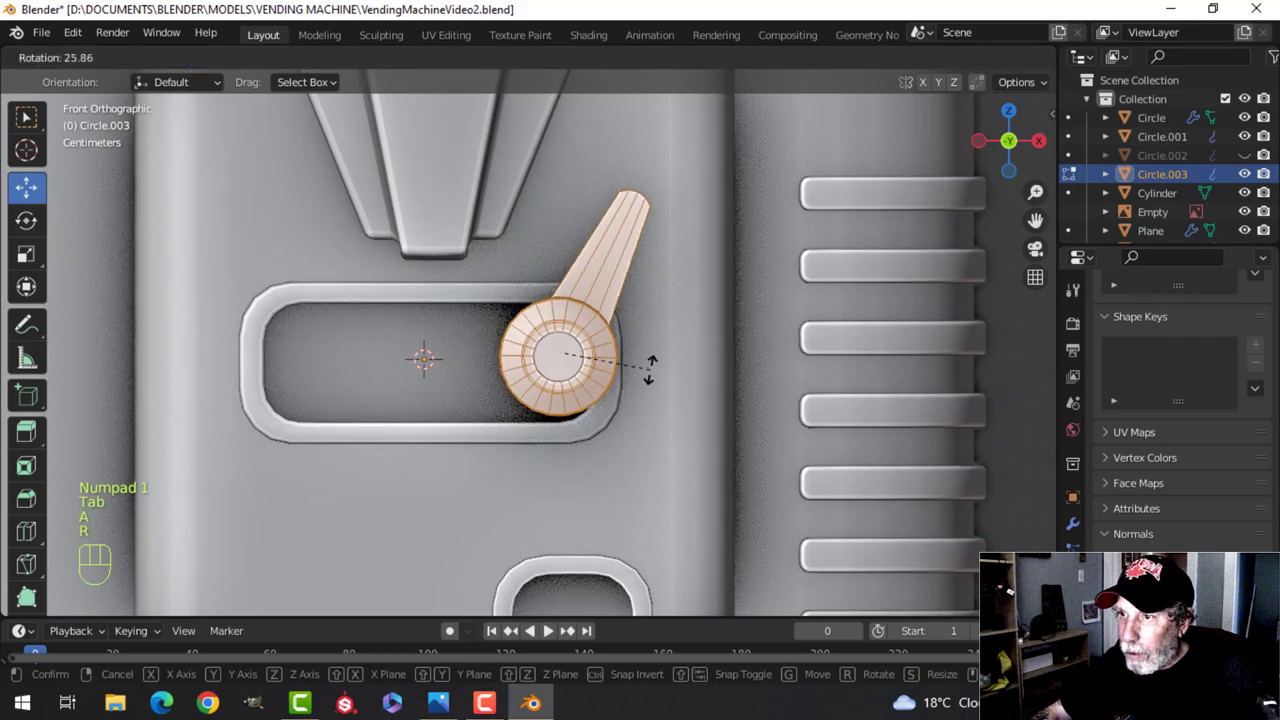
{"action": "left_click", "coordinate": [626, 372]}
{"action": "key", "text": "g"}
{"action": "key", "text": "x"}
{"action": "left_click", "coordinate": [600, 352]}
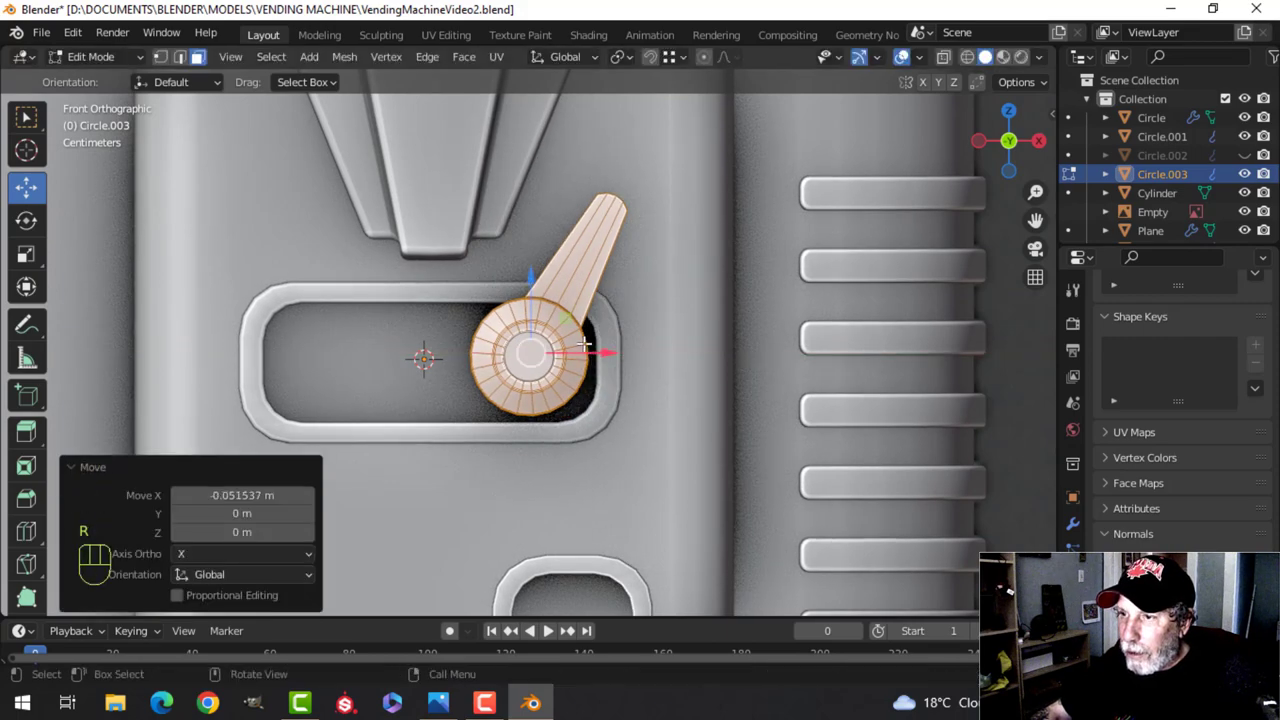
Scale the lever's mesh uniformly to 1.118 and move it -0.012565 m along Y
{"action": "key", "text": "s"}
{"action": "left_click", "coordinate": [642, 340]}
{"action": "middle_click_drag", "start_coordinate": [642, 340], "coordinate": [581, 386]}
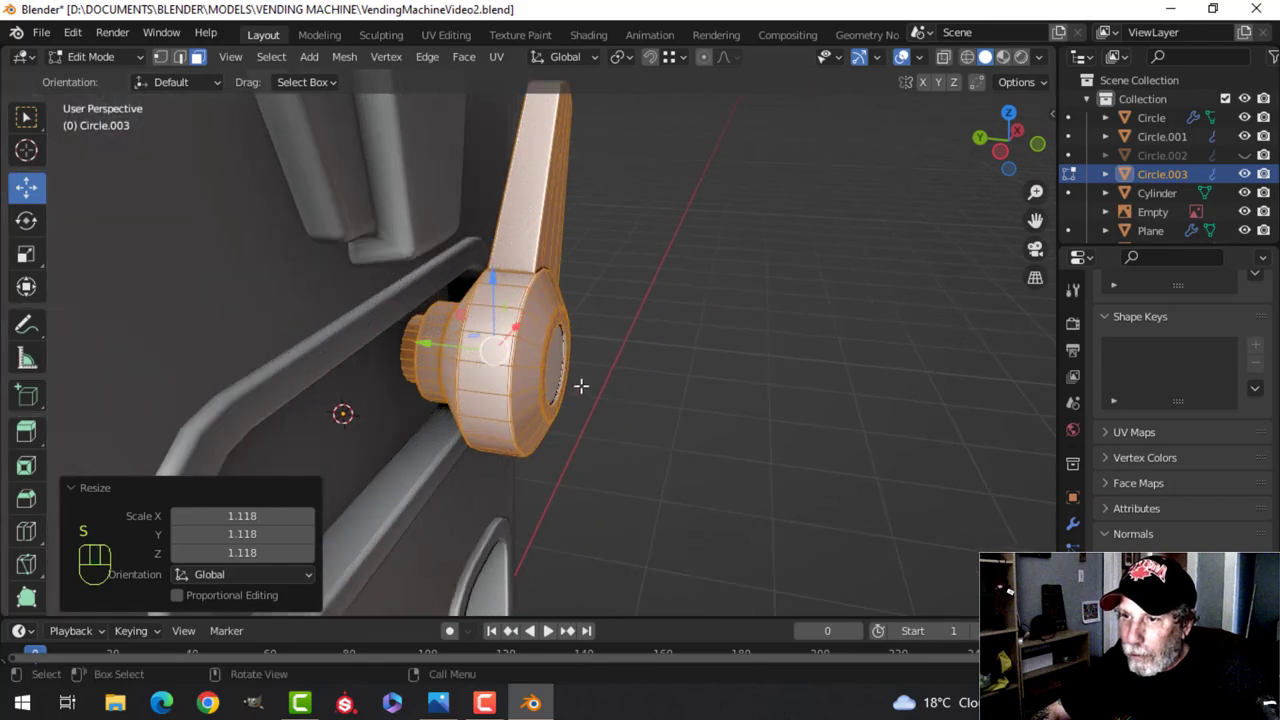
{"action": "left_click_drag", "start_coordinate": [422, 342], "coordinate": [442, 342]}
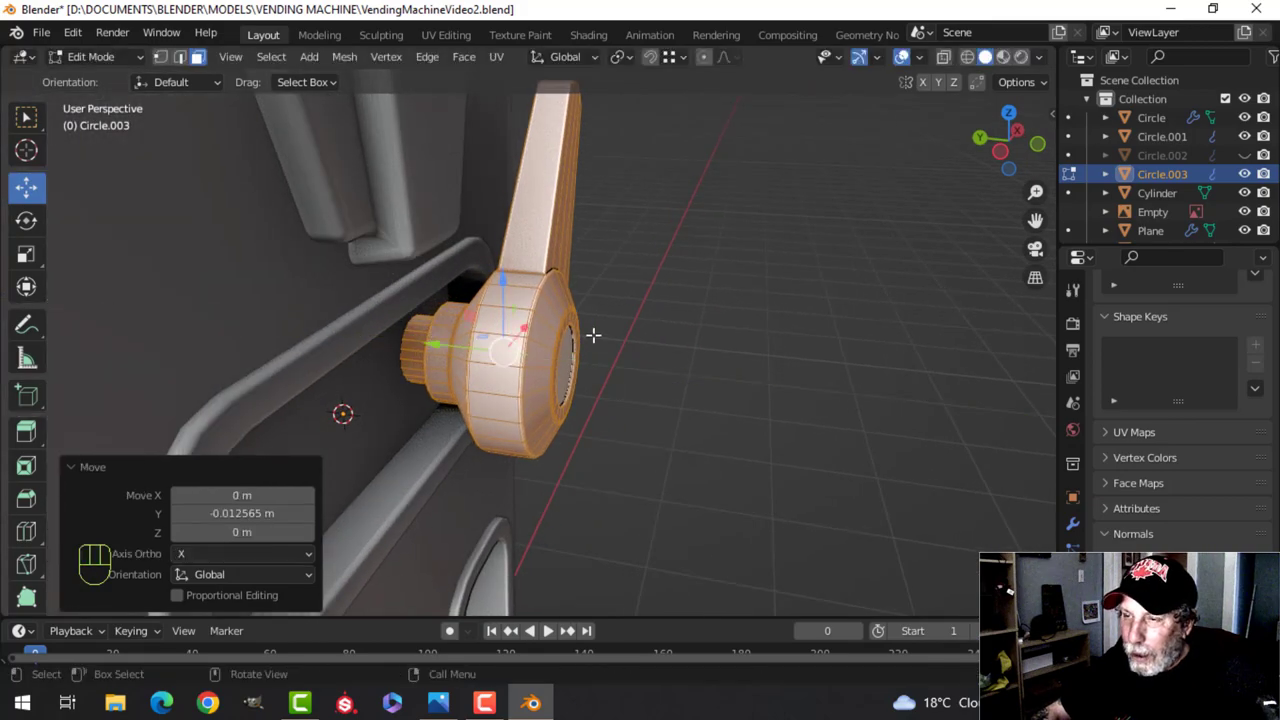
{"action": "key", "text": "Tab"}
{"action": "scroll", "coordinate": [712, 350], "scroll_direction": "down", "scroll_amount": 6}
{"action": "middle_click_drag", "start_coordinate": [714, 360], "coordinate": [569, 363]}
{"action": "key", "text": "alt+a"}
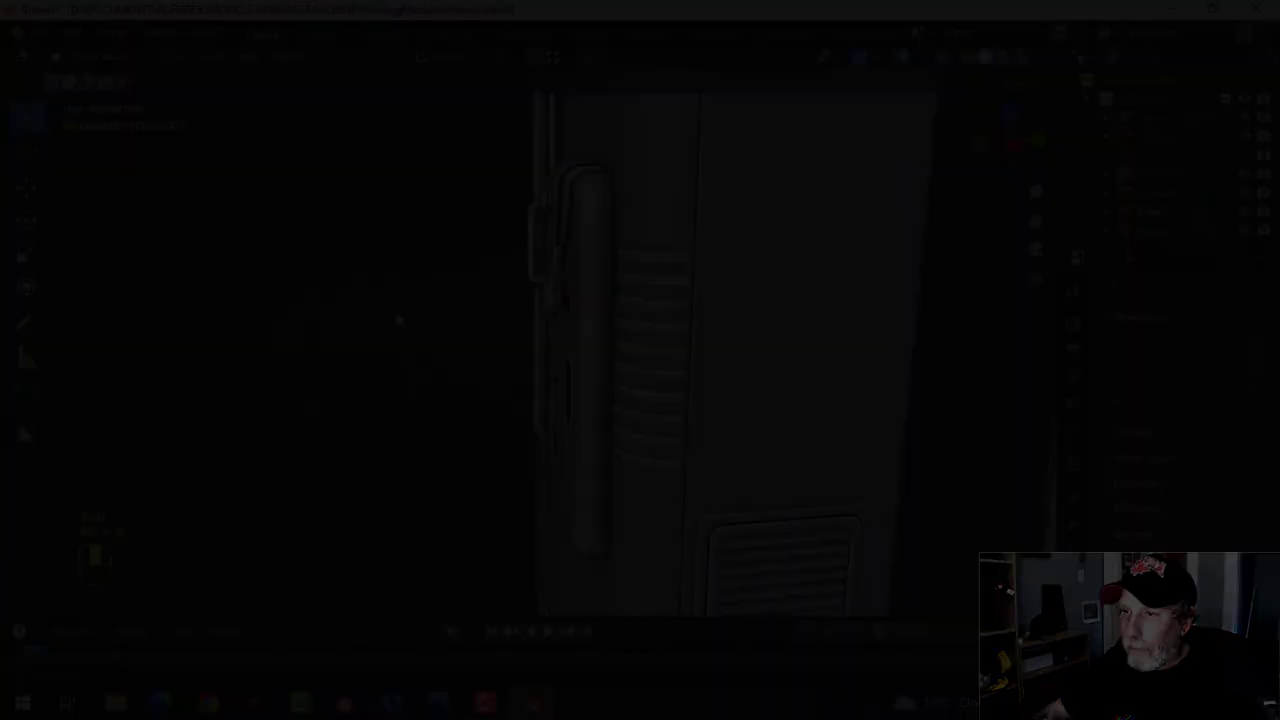
Overlay the lever on the reference image in wireframe front view and scale its whole mesh uniformly to 1.267
{"action": "key", "text": "KP_1"}
{"action": "key", "text": "z"}
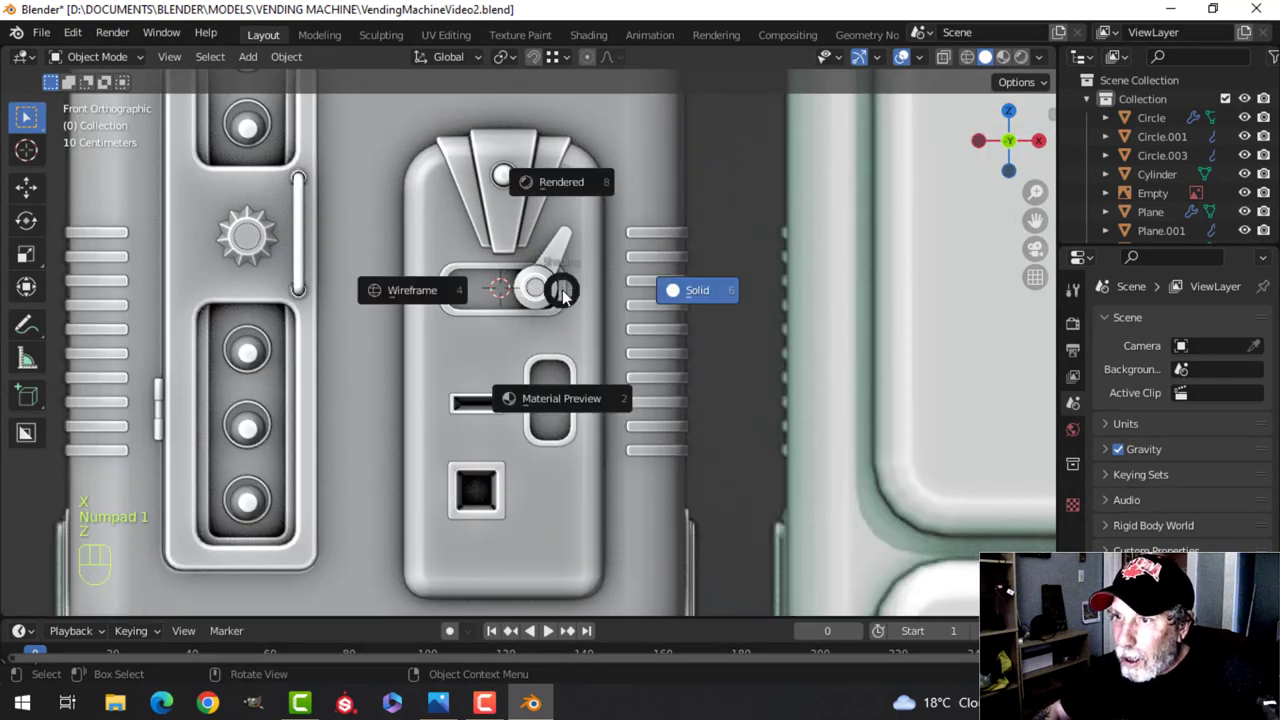
{"action": "left_click", "coordinate": [425, 298]}
{"action": "scroll", "coordinate": [500, 300], "scroll_direction": "up", "scroll_amount": 3}
{"action": "left_click", "coordinate": [533, 297]}
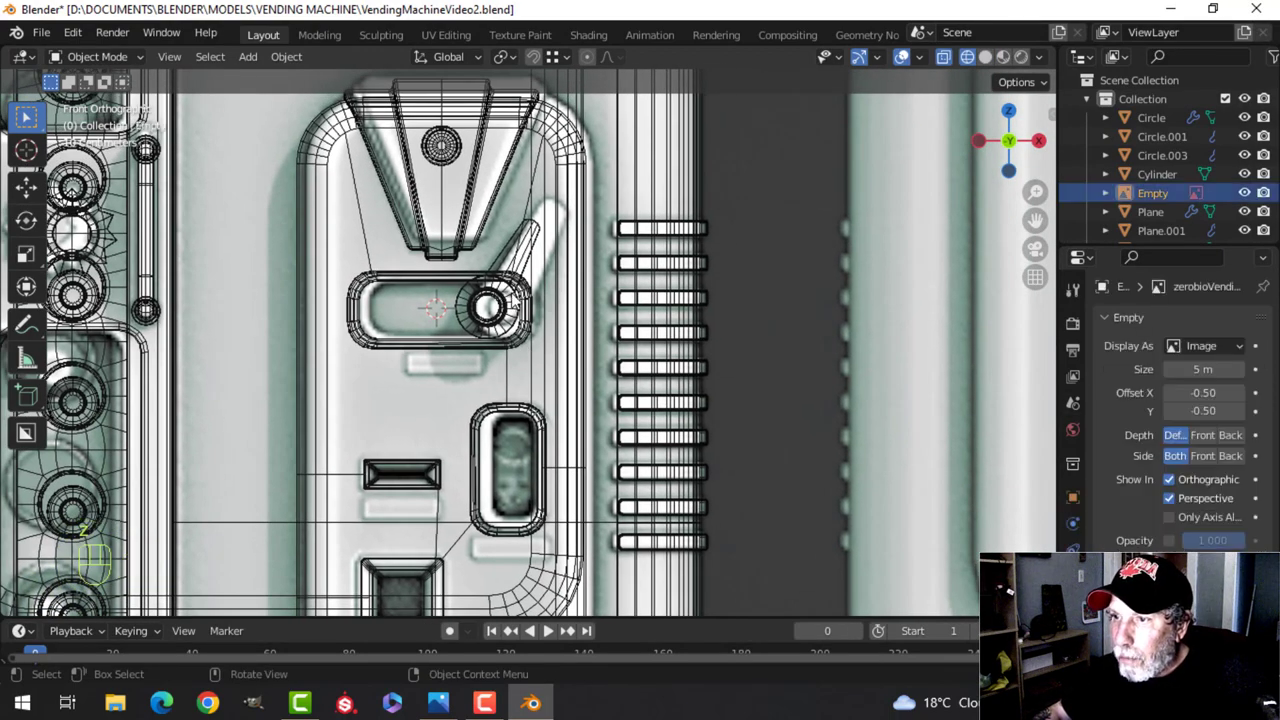
{"action": "left_click", "coordinate": [515, 298]}
{"action": "key", "text": "Tab"}
{"action": "key", "text": "s"}
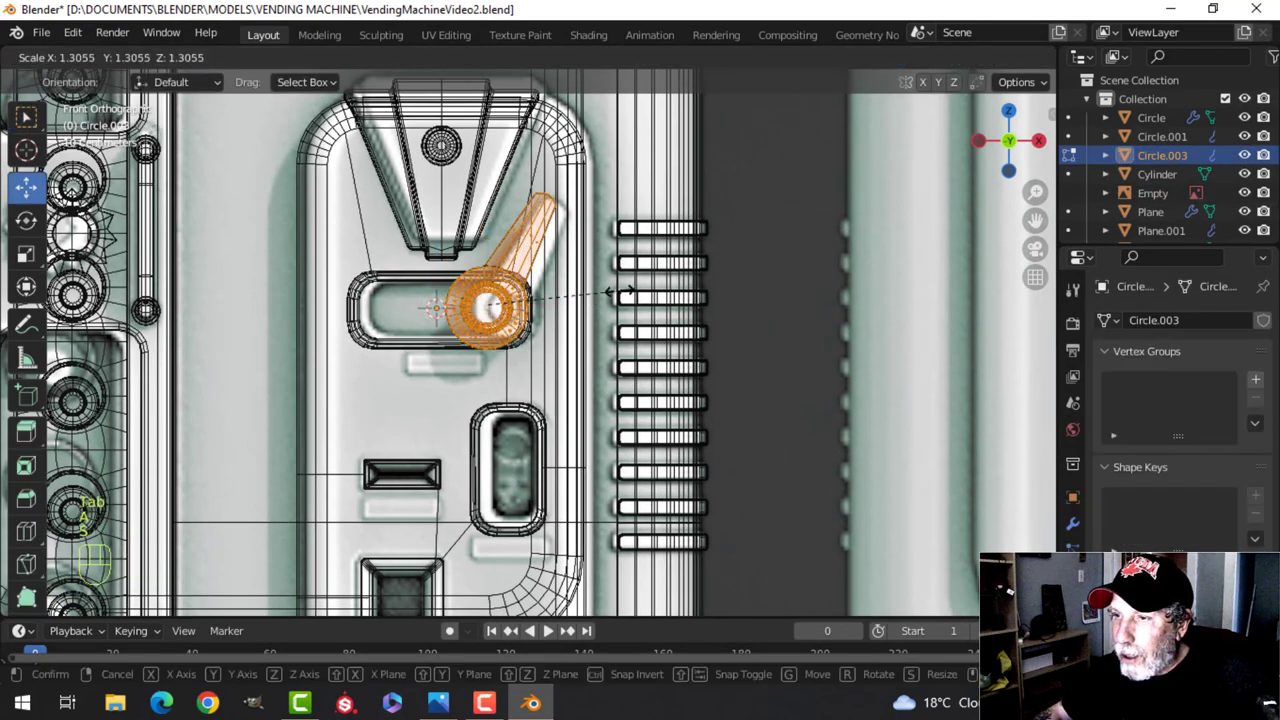
{"action": "left_click", "coordinate": [608, 292]}
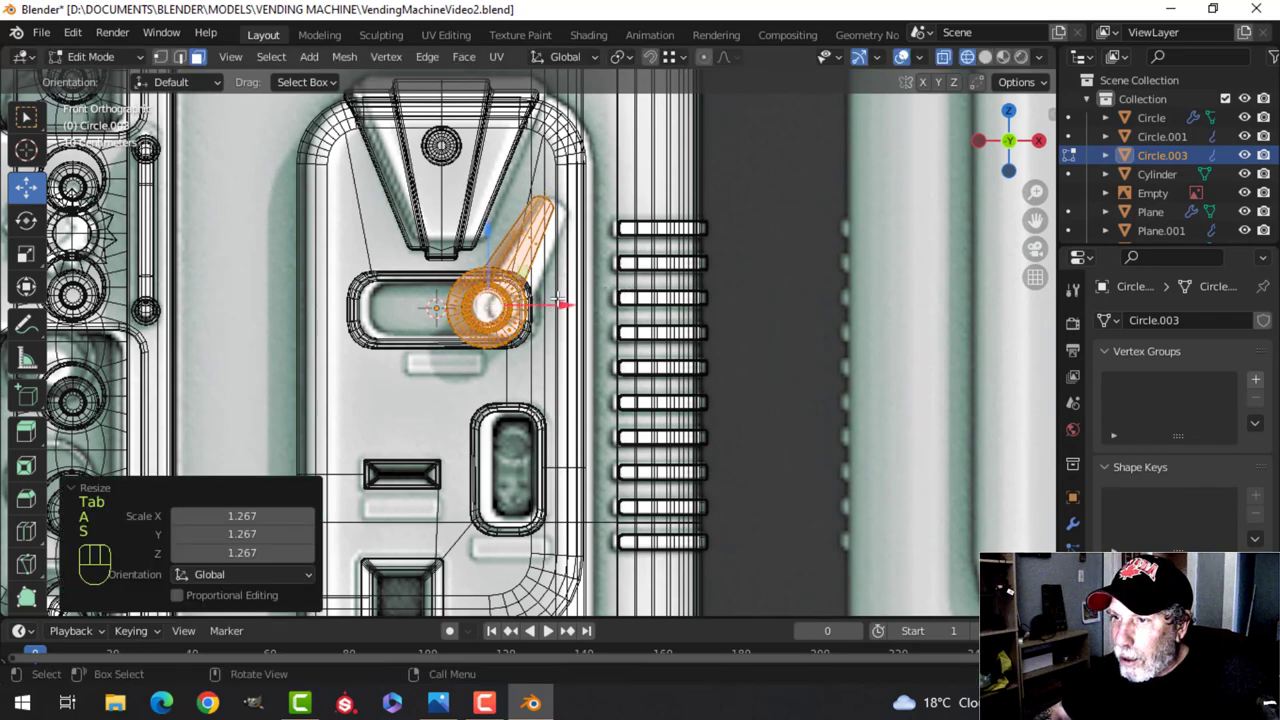
Return to solid shading and check from the side how the enlarged lever sits in the slot
{"action": "key", "text": "z"}
{"action": "left_click", "coordinate": [716, 301]}
{"action": "middle_click_drag", "start_coordinate": [700, 305], "coordinate": [645, 345], "text": "shift"}
{"action": "middle_click_drag", "start_coordinate": [605, 370], "coordinate": [694, 400]}
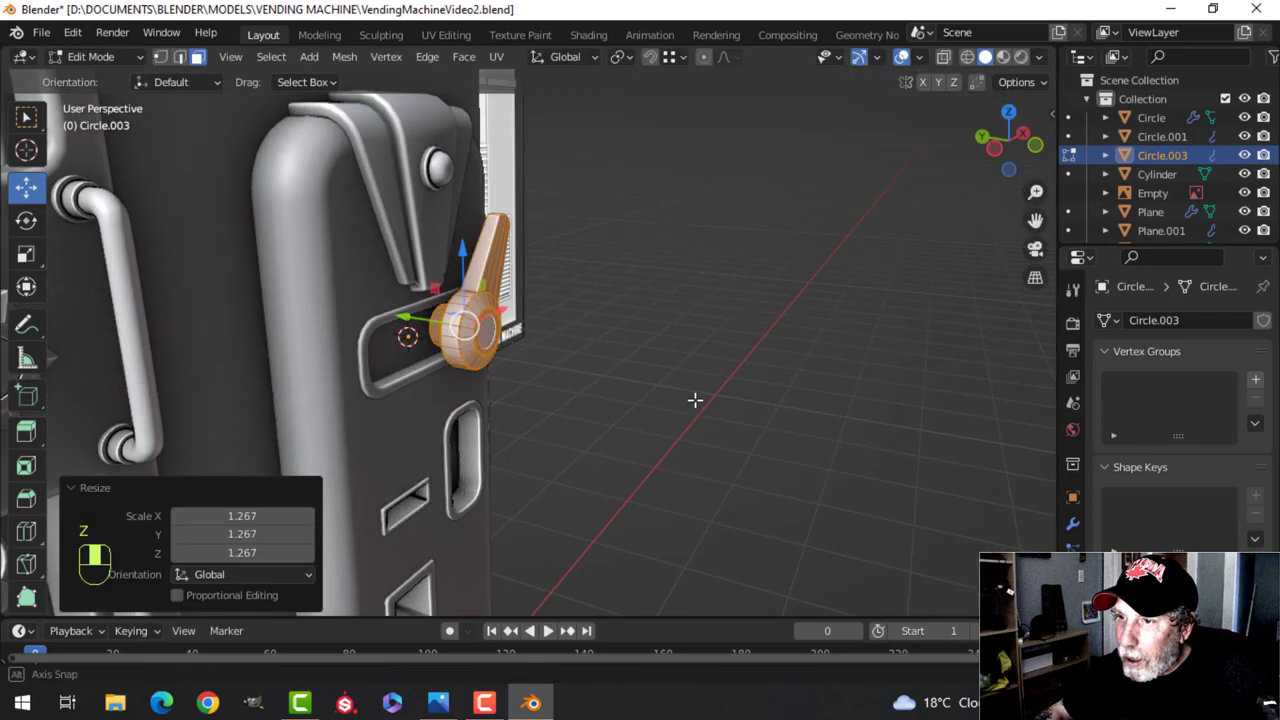
{"action": "scroll", "coordinate": [600, 370], "scroll_direction": "up", "scroll_amount": 2}
{"action": "mouse_move", "coordinate": [498, 358]}
{"action": "middle_mouse_down", "text": "shift"}
{"action": "mouse_move", "coordinate": [571, 346]}
{"action": "mouse_move", "coordinate": [566, 320]}
{"action": "middle_mouse_up", "text": "shift"}
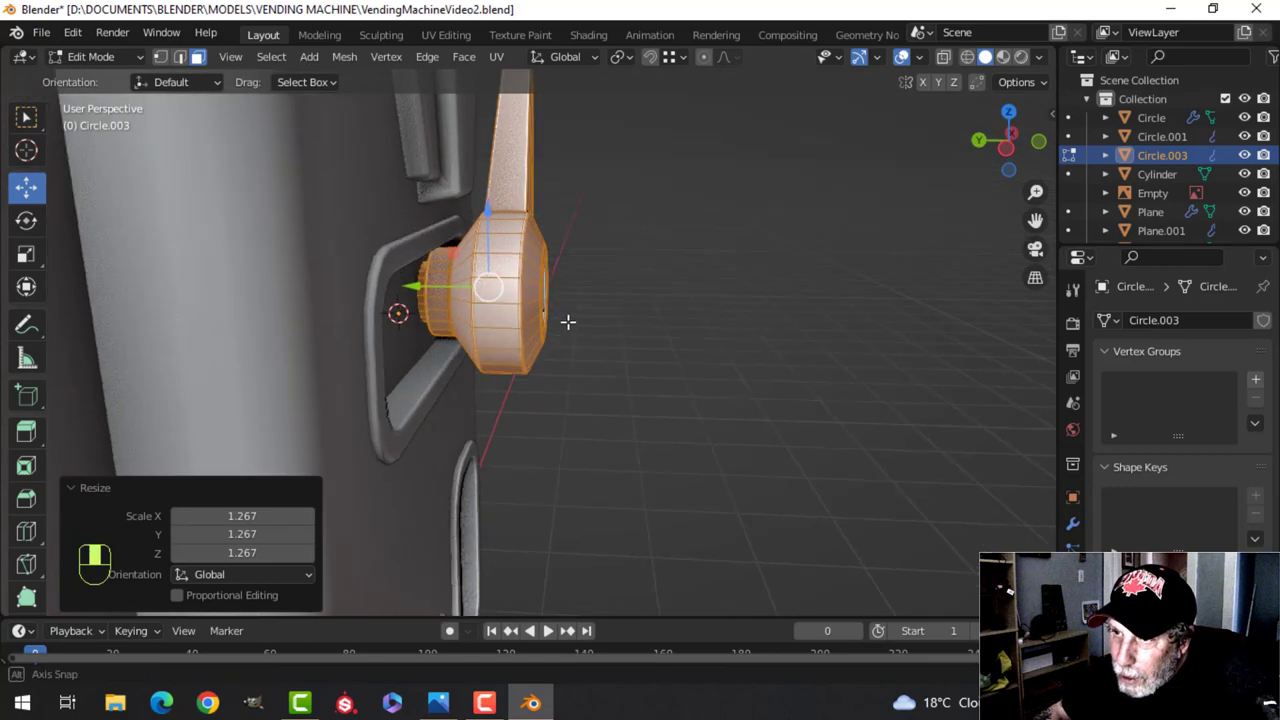
Shift the lever's mesh slightly outward from the panel along Y, leave mesh editing and clear the selection
{"action": "left_click_drag", "start_coordinate": [426, 284], "coordinate": [441, 285]}
{"action": "scroll", "coordinate": [640, 297], "scroll_direction": "down", "scroll_amount": 4}
{"action": "key", "text": "Tab"}
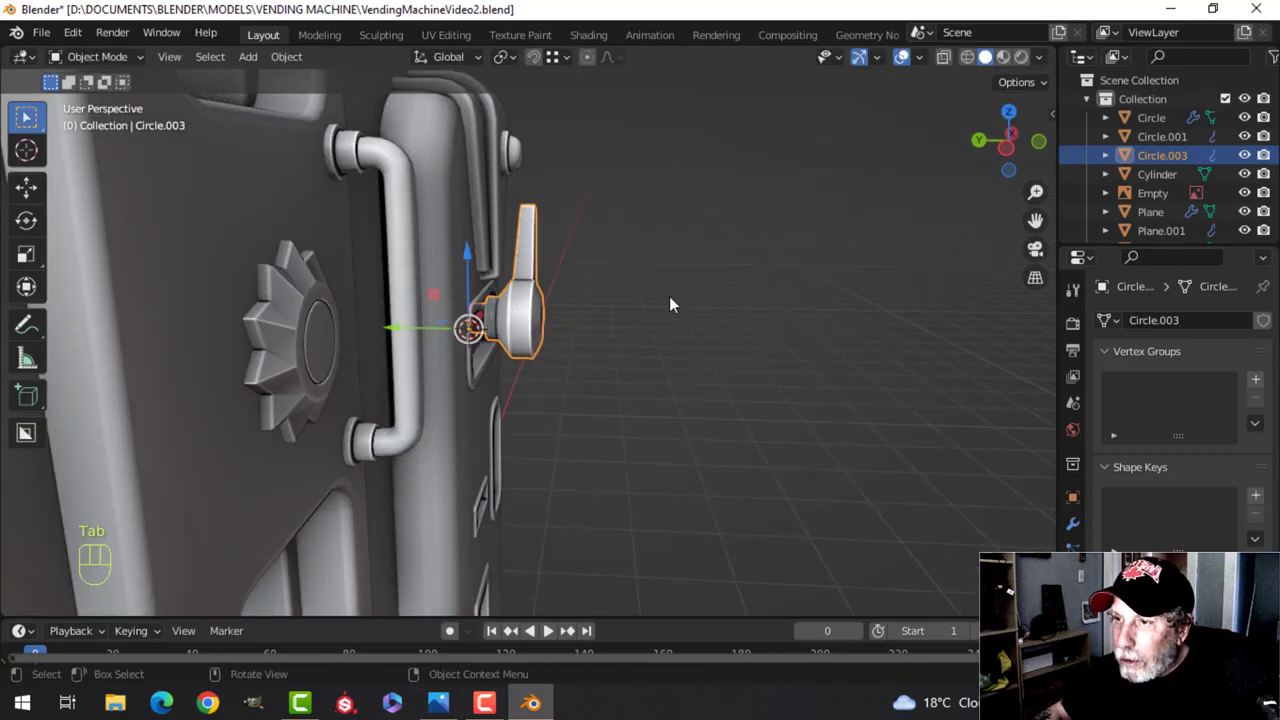
{"action": "key", "text": "alt+a"}
Examine the lever and the coin panel's slots in perspective and in front view
{"action": "middle_click_drag", "start_coordinate": [670, 298], "coordinate": [602, 249]}
{"action": "scroll", "coordinate": [547, 306], "scroll_direction": "down", "scroll_amount": 4}
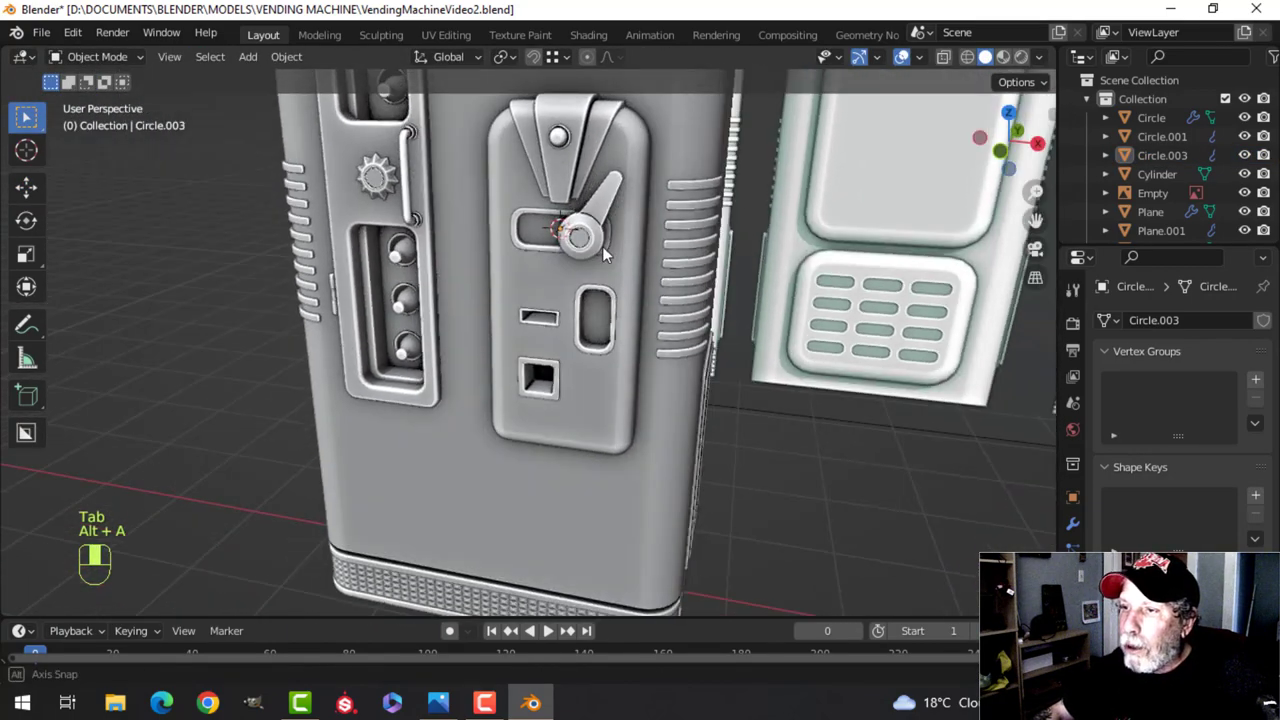
{"action": "key", "text": "KP_1"}
{"action": "scroll", "coordinate": [612, 335], "scroll_direction": "up", "scroll_amount": 1}
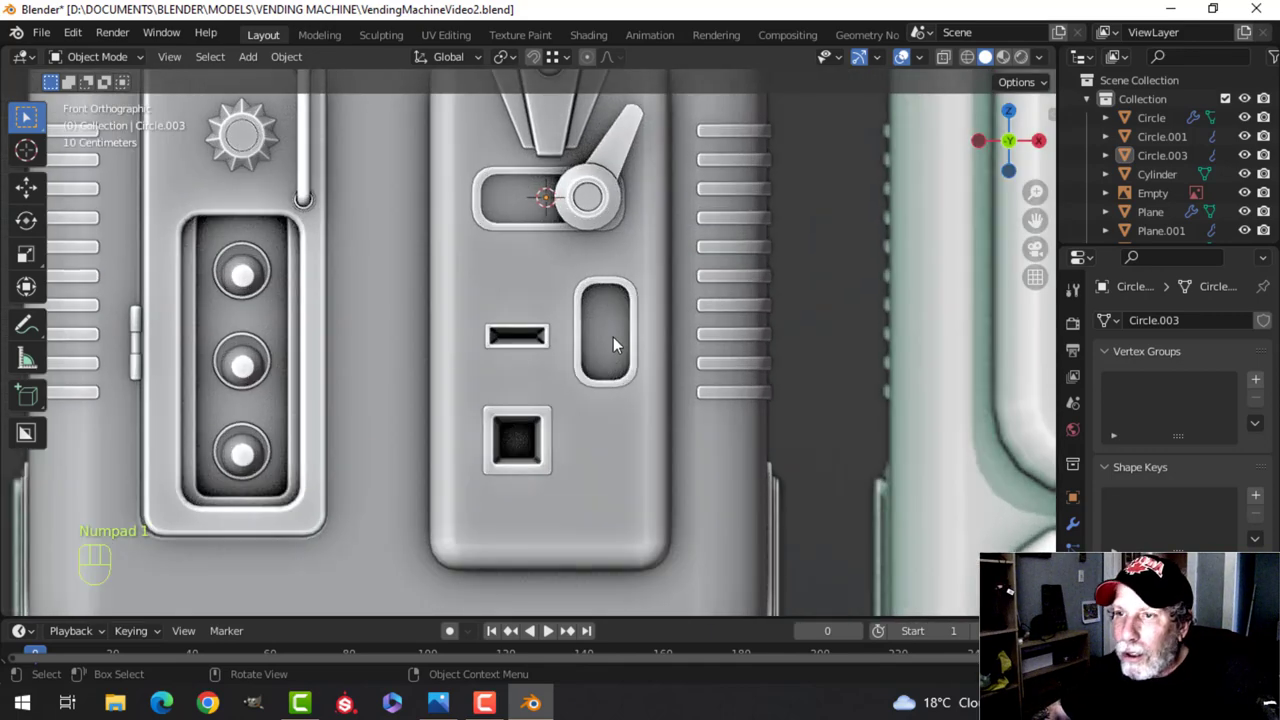
{"action": "middle_click_drag", "start_coordinate": [609, 308], "coordinate": [653, 318], "text": "shift"}
{"action": "scroll", "coordinate": [590, 344], "scroll_direction": "up", "scroll_amount": 1}
{"action": "scroll", "coordinate": [515, 318], "scroll_direction": "up", "scroll_amount": 1}
{"action": "scroll", "coordinate": [475, 313], "scroll_direction": "down", "scroll_amount": 3}
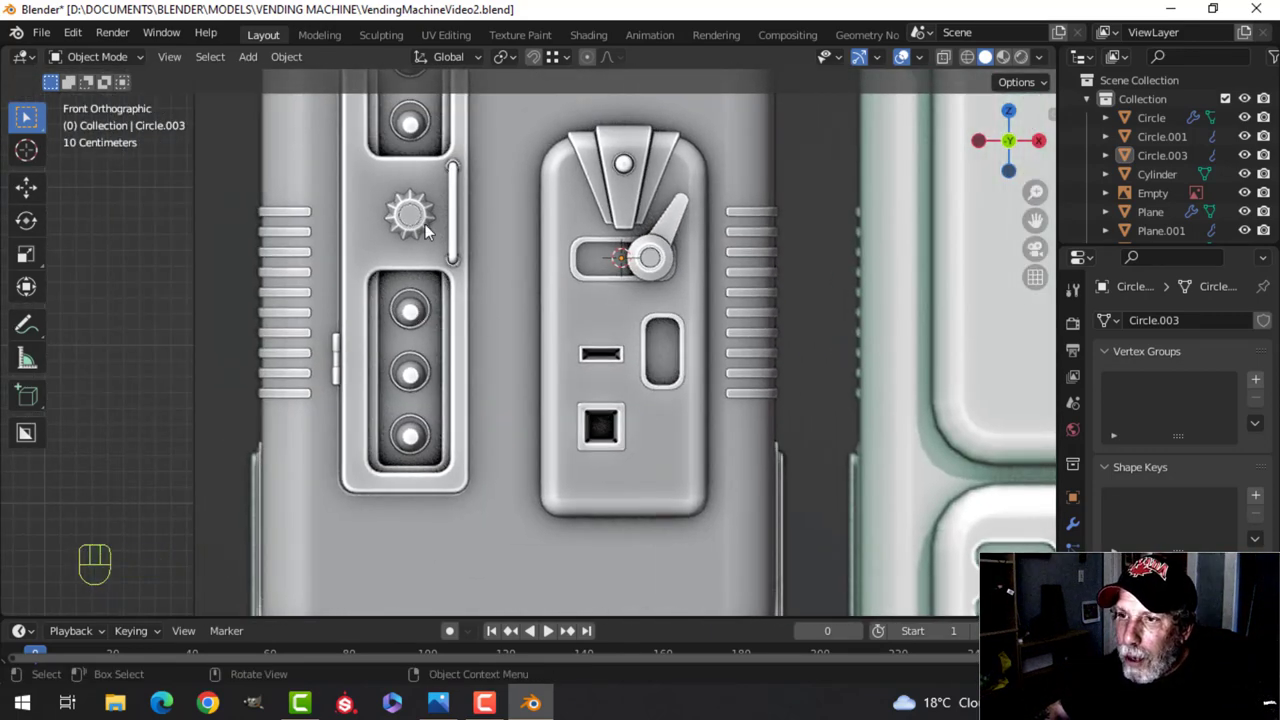
Duplicate the topmost bottle's linked mesh and move the copy -1.9838 m along Y and -2.1304 m along Z
{"action": "mouse_move", "coordinate": [427, 246]}
{"action": "middle_mouse_down", "text": "shift"}
{"action": "mouse_move", "coordinate": [441, 395]}
{"action": "mouse_move", "coordinate": [440, 289]}
{"action": "middle_mouse_up", "text": "shift"}
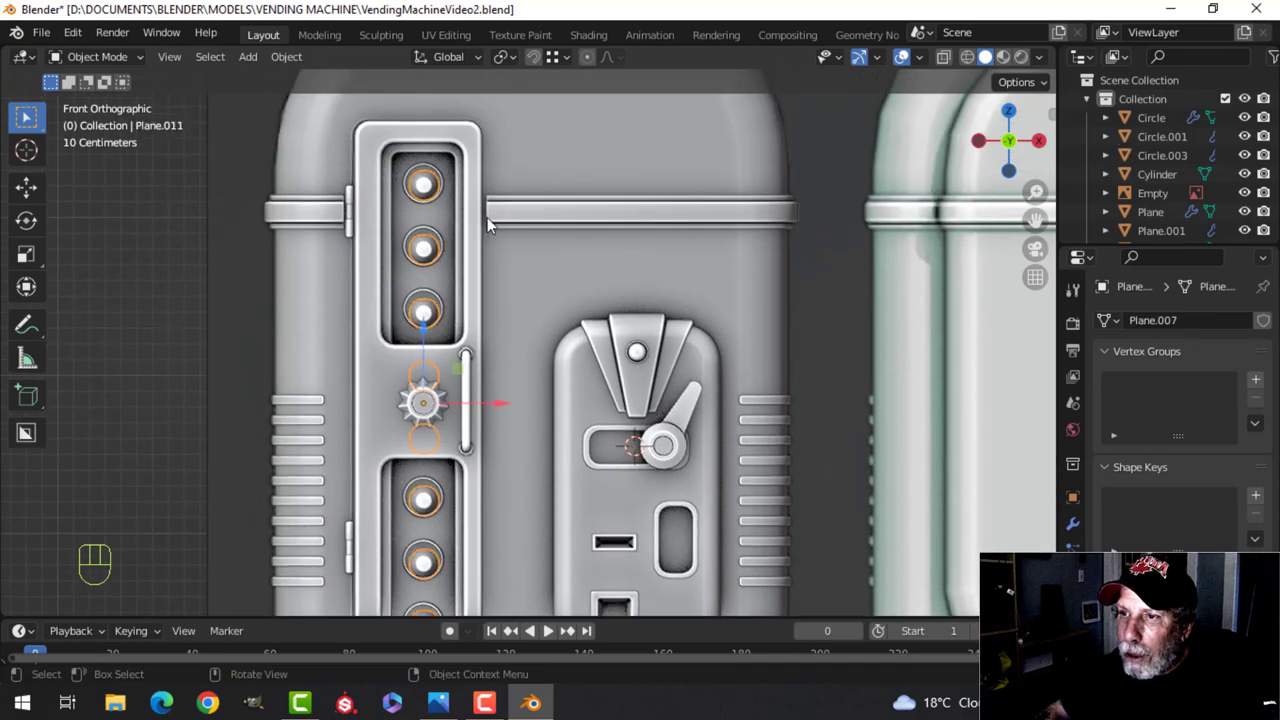
{"action": "key", "text": "Tab"}
{"action": "key", "text": "ctrl+l"}
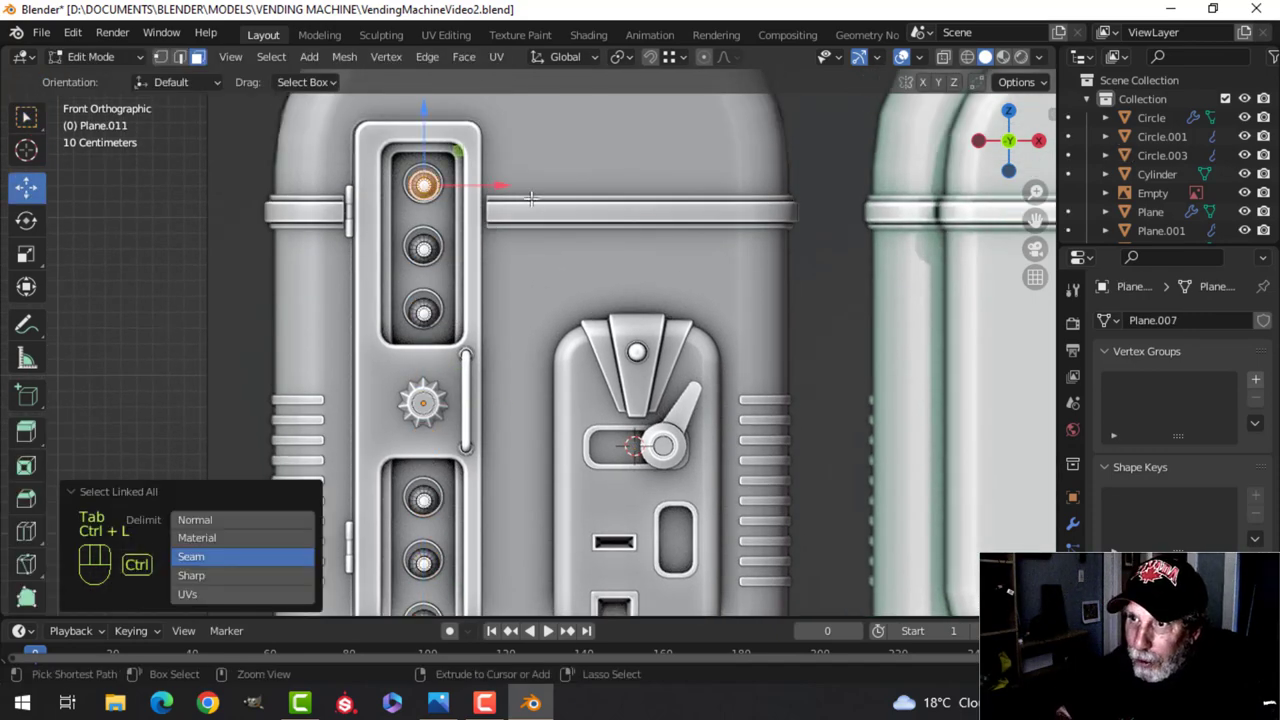
{"action": "middle_click_drag", "start_coordinate": [597, 262], "coordinate": [468, 233]}
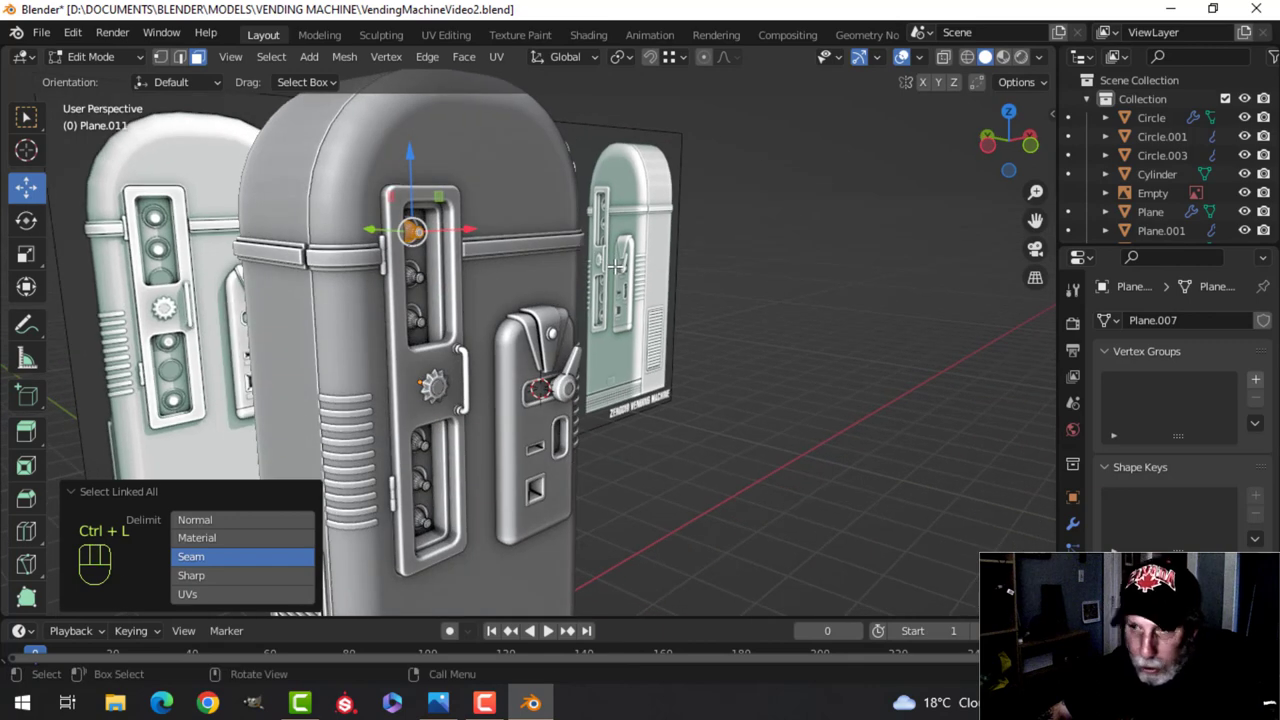
{"action": "key", "text": "shift+d"}
{"action": "right_click", "coordinate": [468, 233]}
{"action": "left_click_drag", "start_coordinate": [370, 228], "coordinate": [545, 243]}
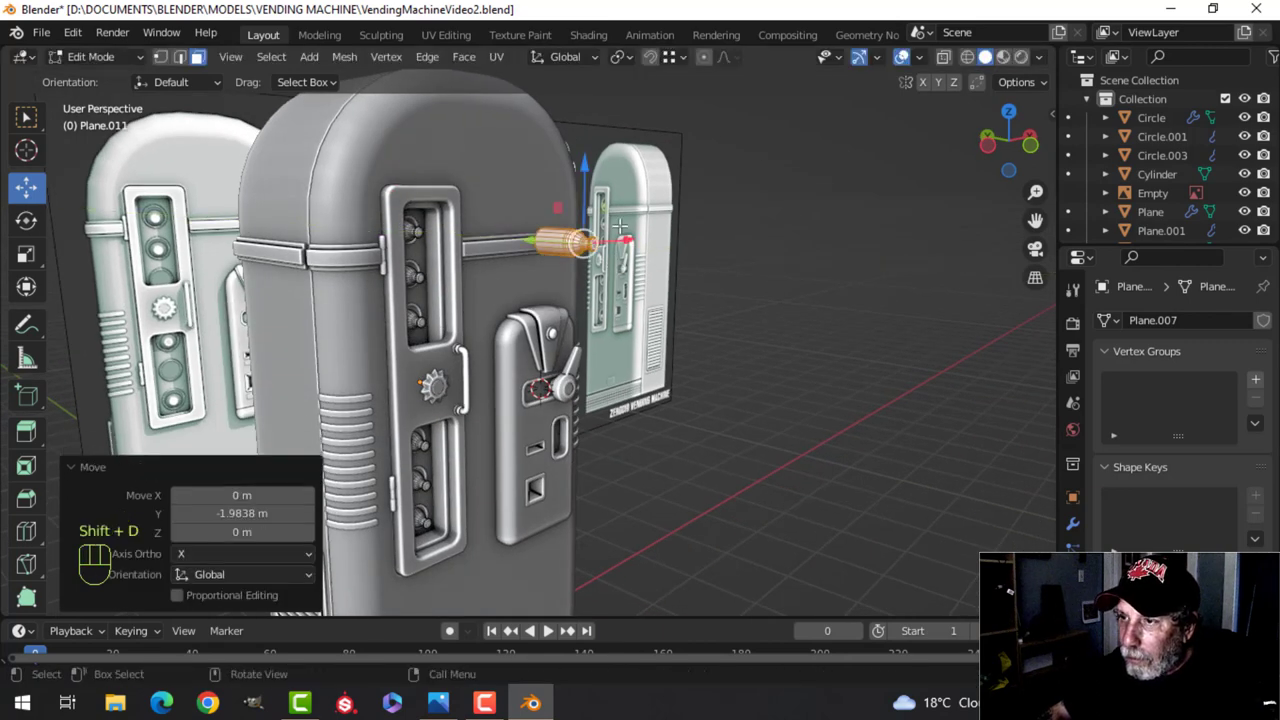
{"action": "left_click_drag", "start_coordinate": [585, 187], "coordinate": [600, 452]}
{"action": "middle_click_drag", "start_coordinate": [806, 408], "coordinate": [750, 382], "text": "shift"}
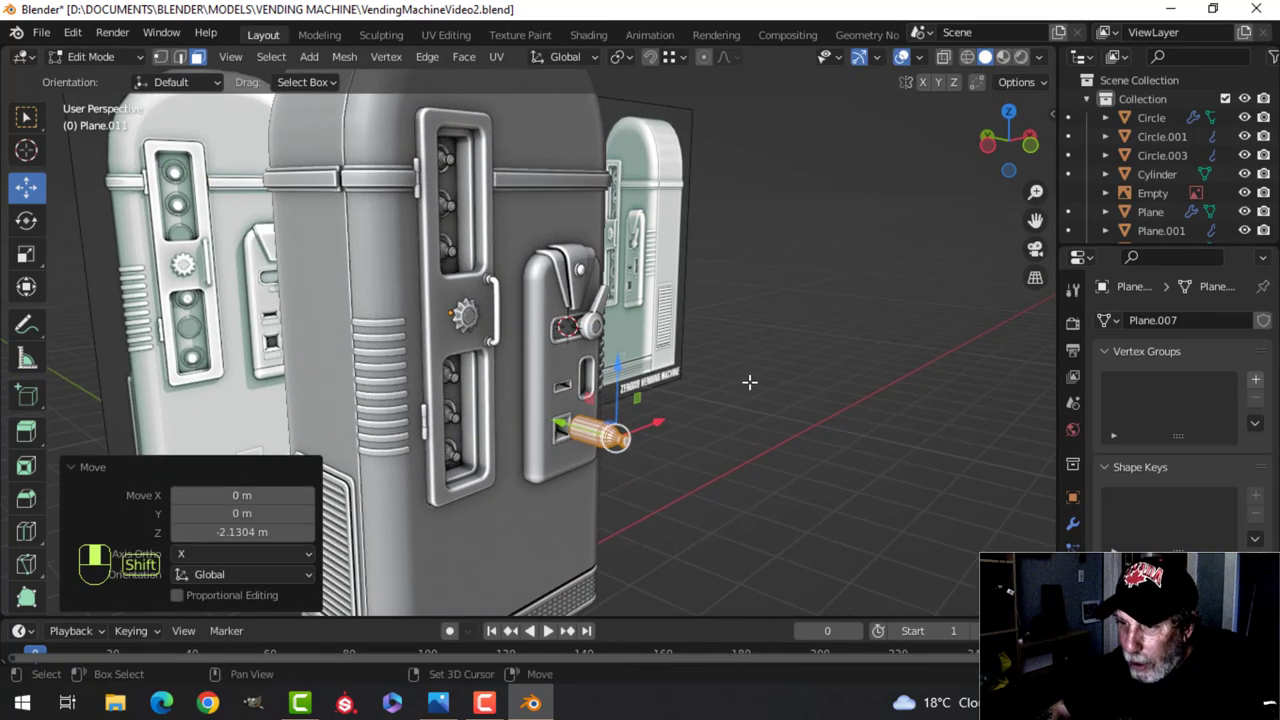
Separate the duplicated bottle into its own object and return to Object Mode
{"action": "key", "text": "p"}
{"action": "left_click", "coordinate": [750, 382]}
{"action": "key", "text": "Tab"}
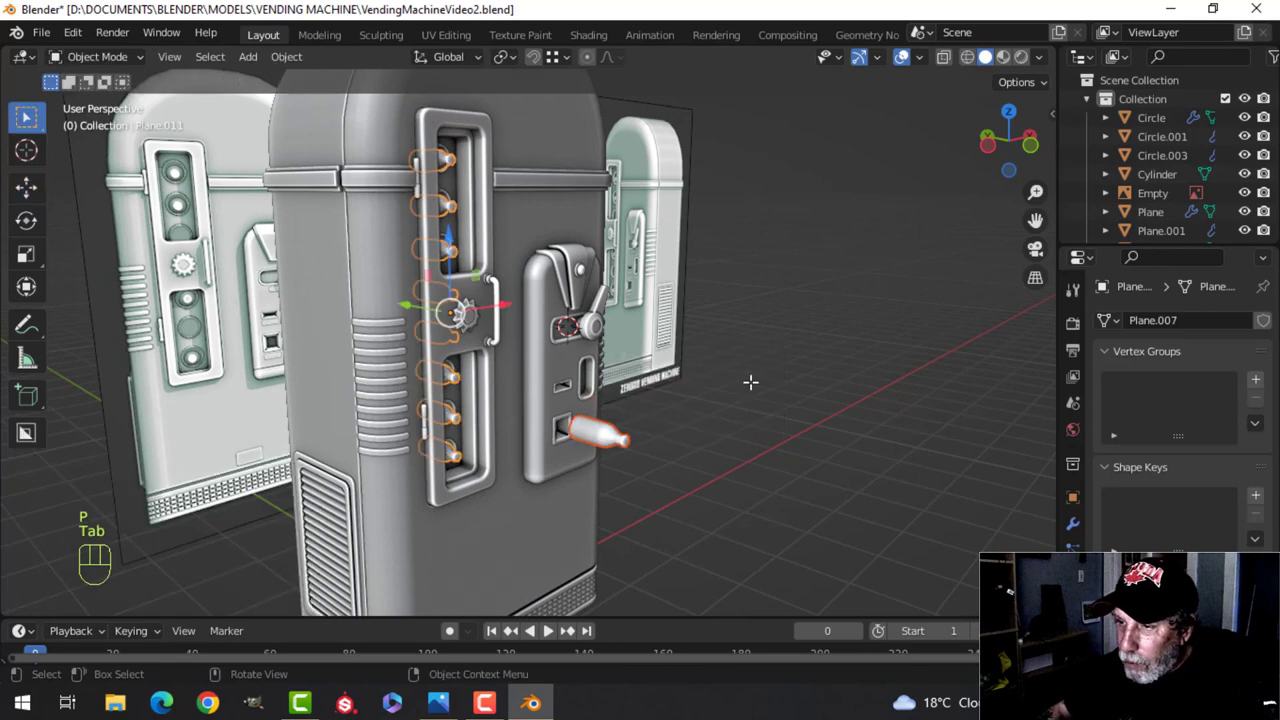
Rotate the separated bottle's whole mesh -90° about the global X axis so it stands upright
{"action": "left_click", "coordinate": [618, 437]}
{"action": "key", "text": "Tab"}
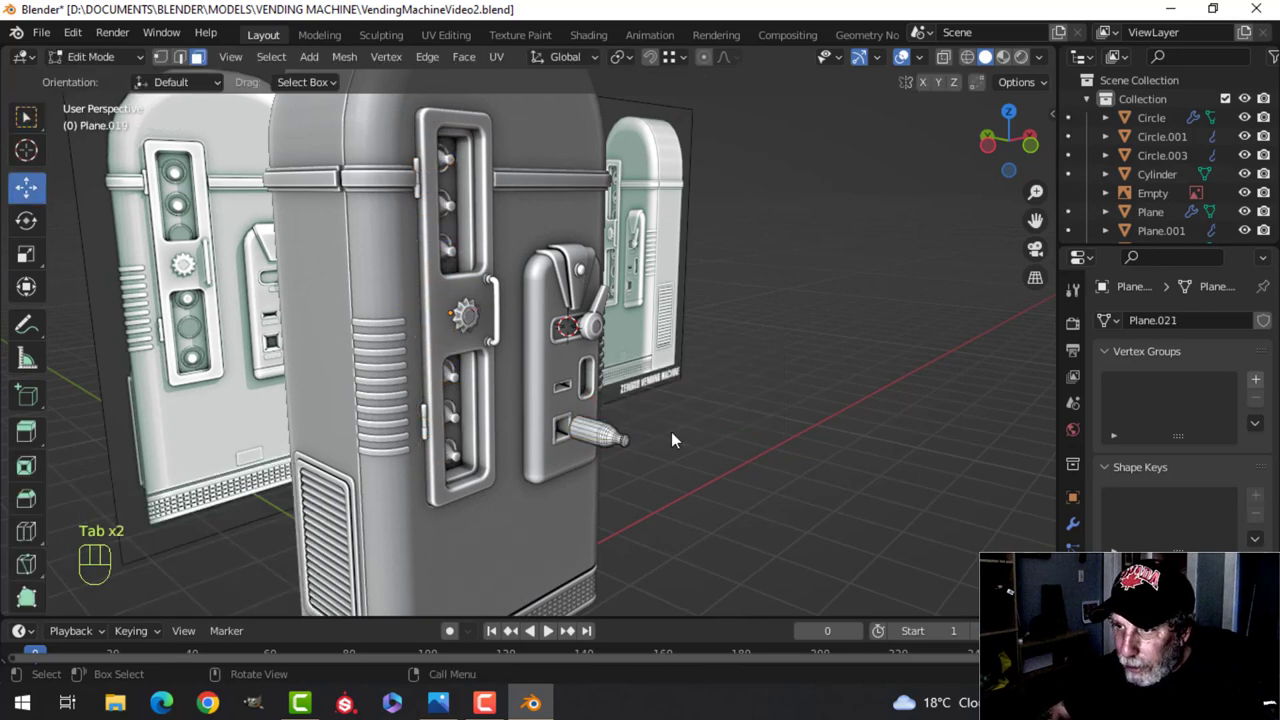
{"action": "key", "text": "a"}
{"action": "type", "text": "rx"}
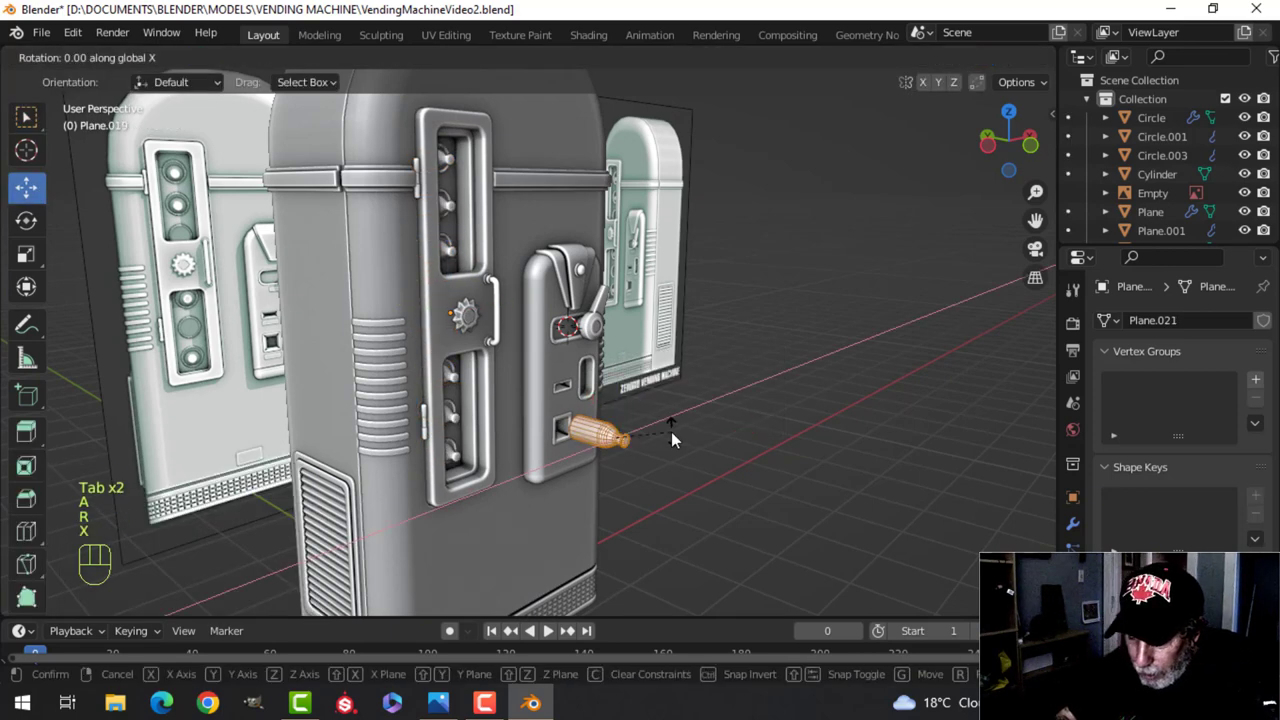
{"action": "type", "text": "-90"}
{"action": "key", "text": "Return"}
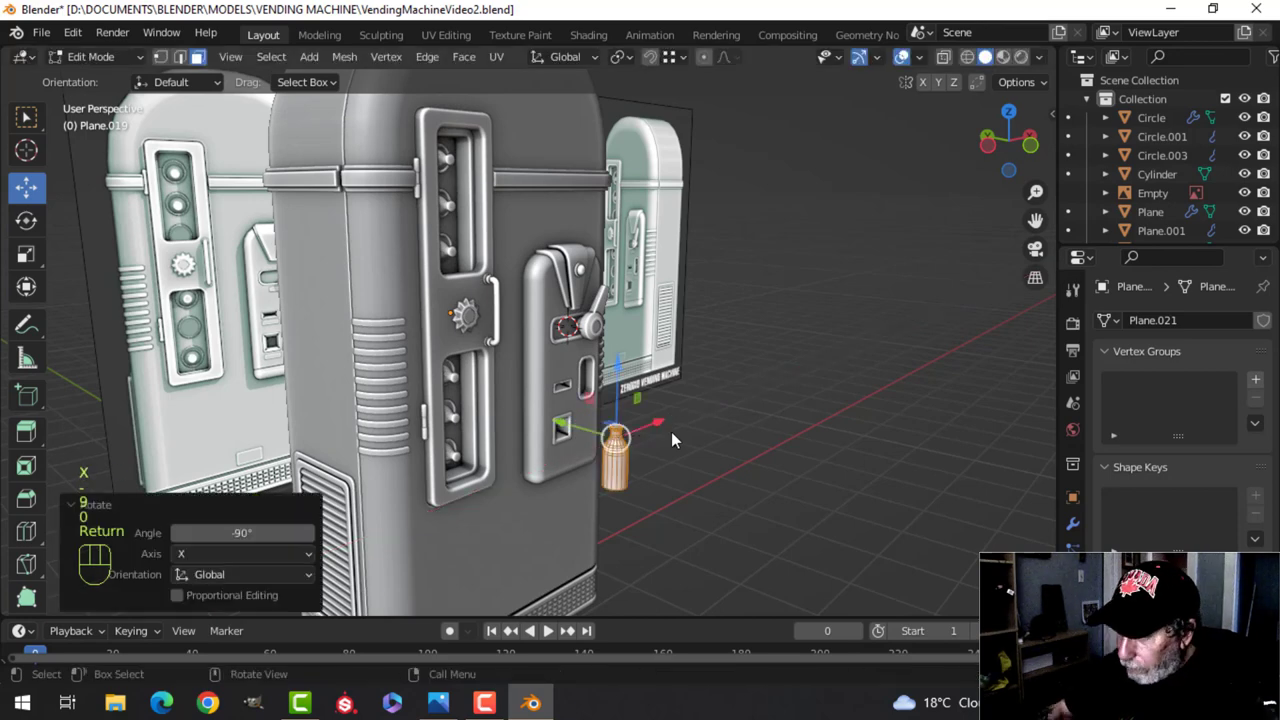
Move the upright bottle 1.5955 m along X and -0.36028 m along Z in front view, just below the vertical oblong slot
{"action": "key", "text": "KP_1"}
{"action": "key", "text": "g"}
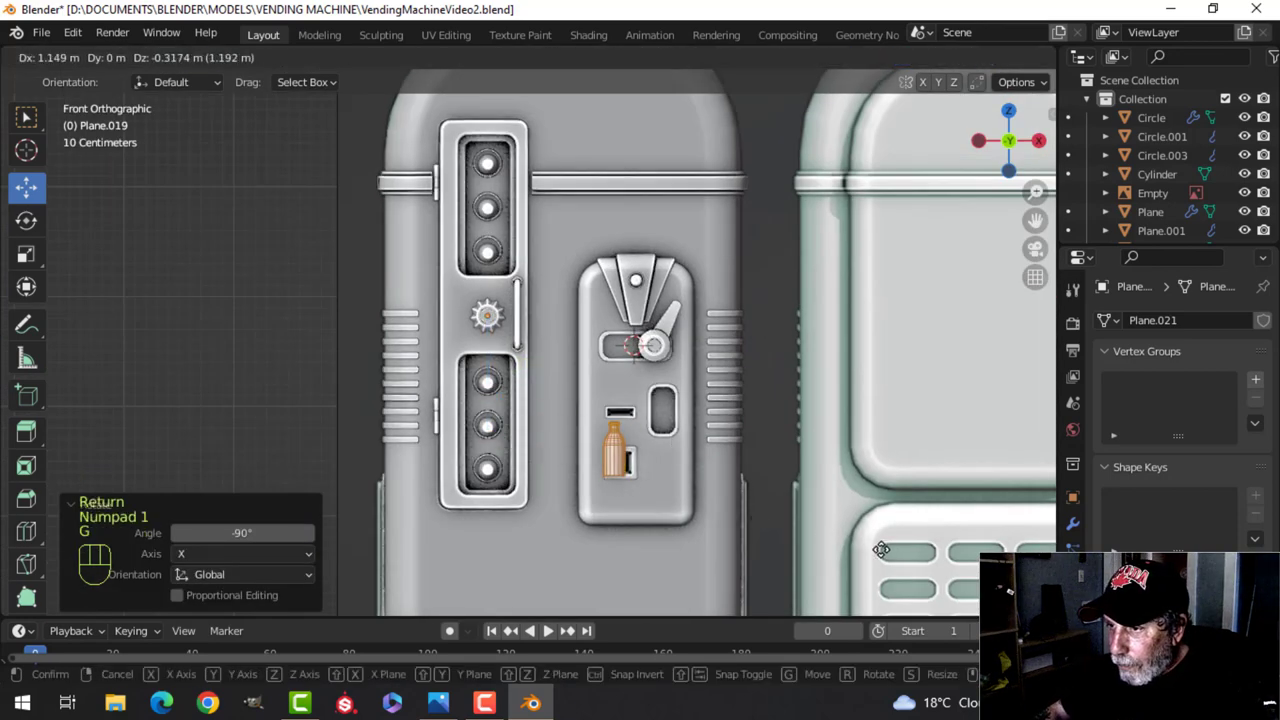
{"action": "left_click", "coordinate": [919, 552]}
{"action": "scroll", "coordinate": [722, 418], "scroll_direction": "up", "scroll_amount": 3}
{"action": "middle_click_drag", "start_coordinate": [722, 418], "coordinate": [637, 331], "text": "shift"}
{"action": "scroll", "coordinate": [625, 395], "scroll_direction": "up", "scroll_amount": 3}
{"action": "scroll", "coordinate": [637, 331], "scroll_direction": "up", "scroll_amount": 1}
{"action": "scroll", "coordinate": [548, 350], "scroll_direction": "up", "scroll_amount": 1}
{"action": "middle_click_drag", "start_coordinate": [548, 350], "coordinate": [617, 307], "text": "shift"}
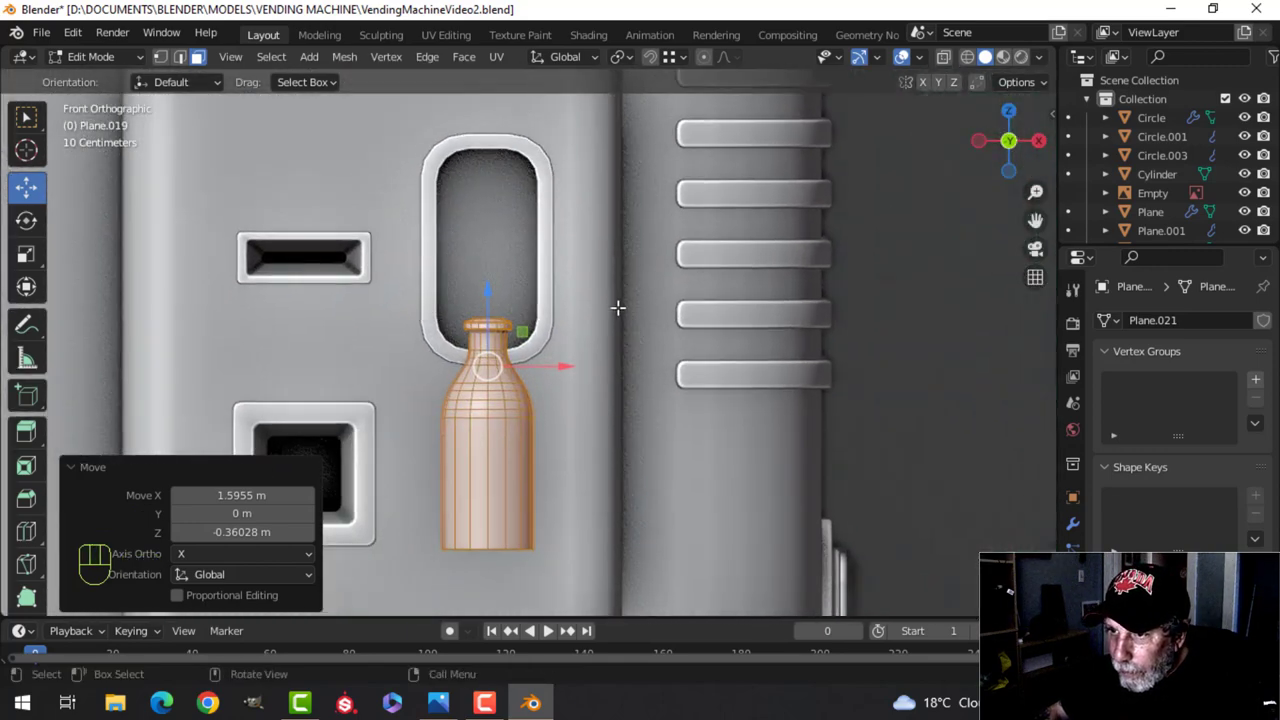
{"action": "scroll", "coordinate": [618, 308], "scroll_direction": "down", "scroll_amount": 1}
{"action": "scroll", "coordinate": [343, 418], "scroll_direction": "down", "scroll_amount": 3}
{"action": "scroll", "coordinate": [438, 356], "scroll_direction": "down", "scroll_amount": 2}
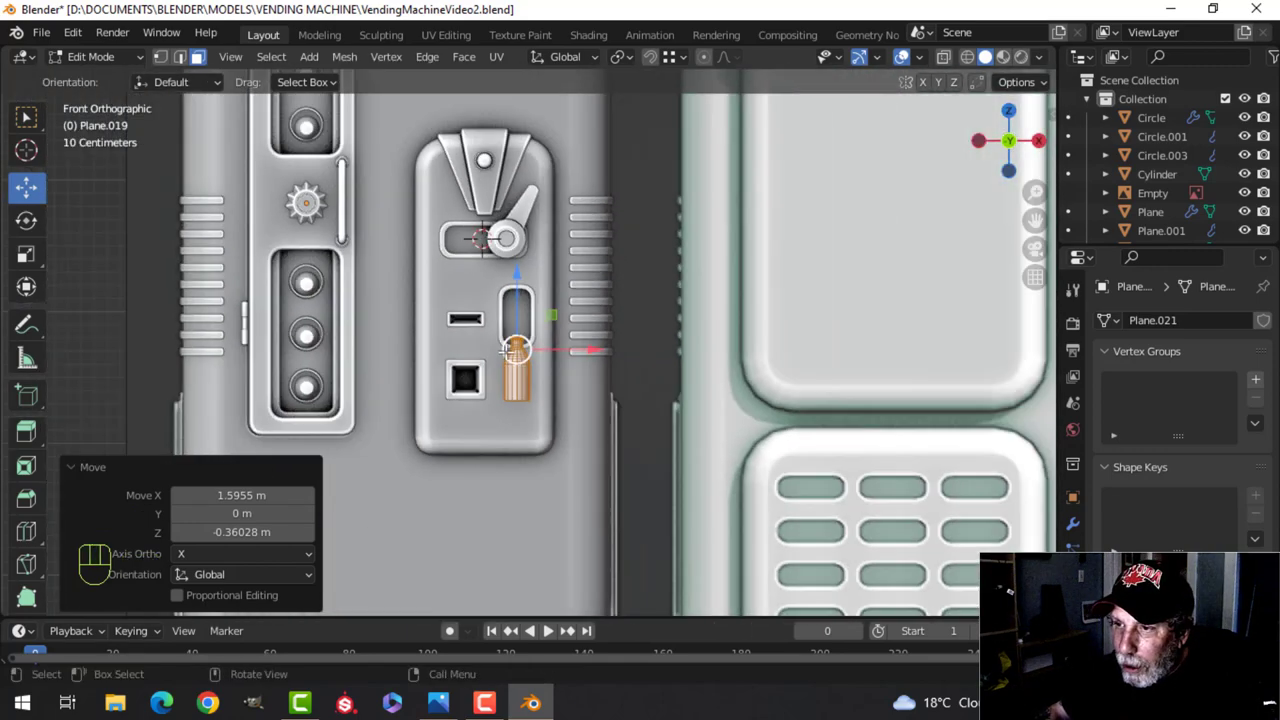
{"action": "scroll", "coordinate": [543, 411], "scroll_direction": "up", "scroll_amount": 4}
{"action": "mouse_move", "coordinate": [558, 365]}
{"action": "middle_mouse_down", "text": "shift"}
{"action": "mouse_move", "coordinate": [543, 411]}
{"action": "mouse_move", "coordinate": [563, 346]}
{"action": "mouse_move", "coordinate": [571, 376]}
{"action": "middle_mouse_up", "text": "shift"}
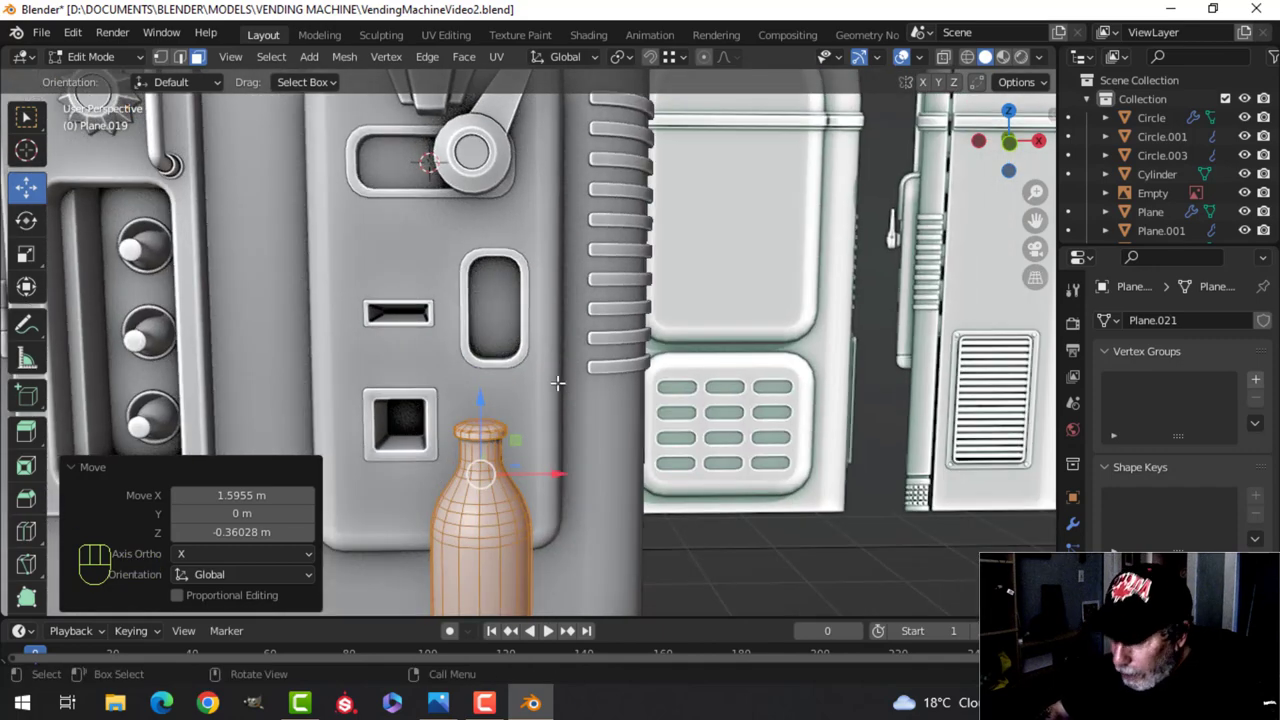
Bring the bottle closer to the coin panel in side view, moving it 1.424 m along Y and -0.068624 m along Z
{"action": "key", "text": "KP_1"}
{"action": "key", "text": "KP_3"}
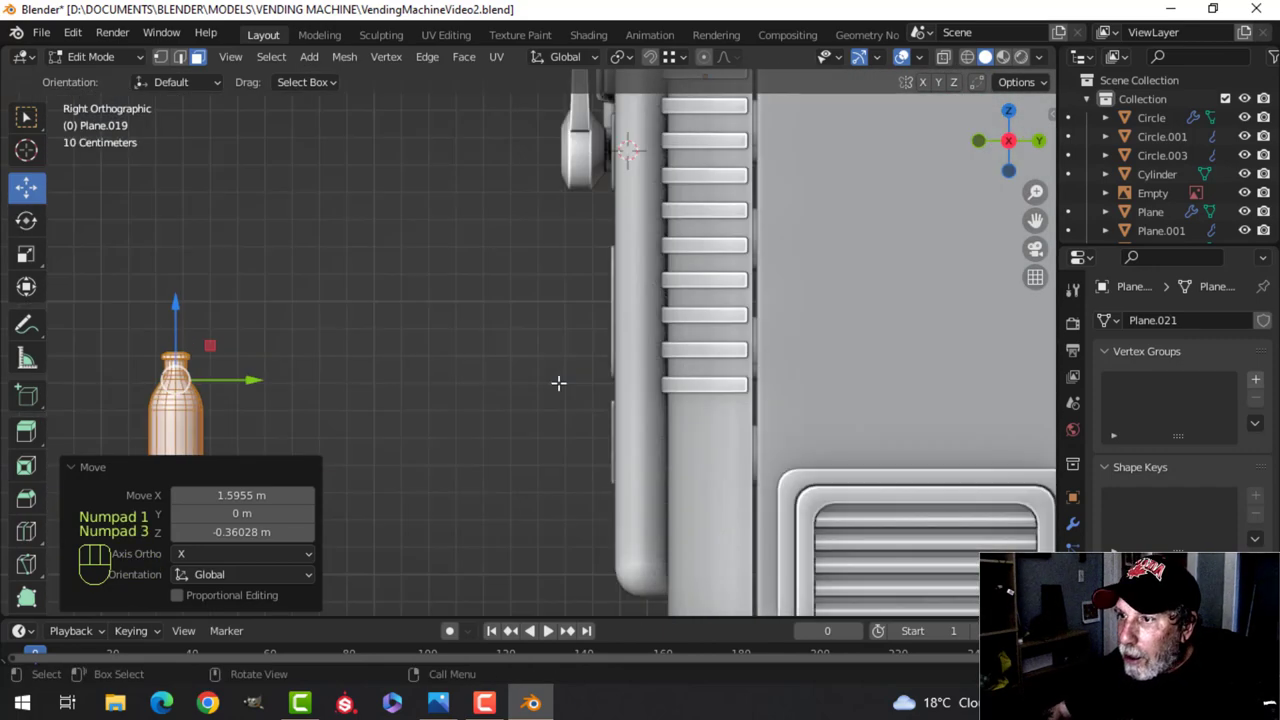
{"action": "scroll", "coordinate": [556, 390], "scroll_direction": "down", "scroll_amount": 2}
{"action": "key", "text": "g"}
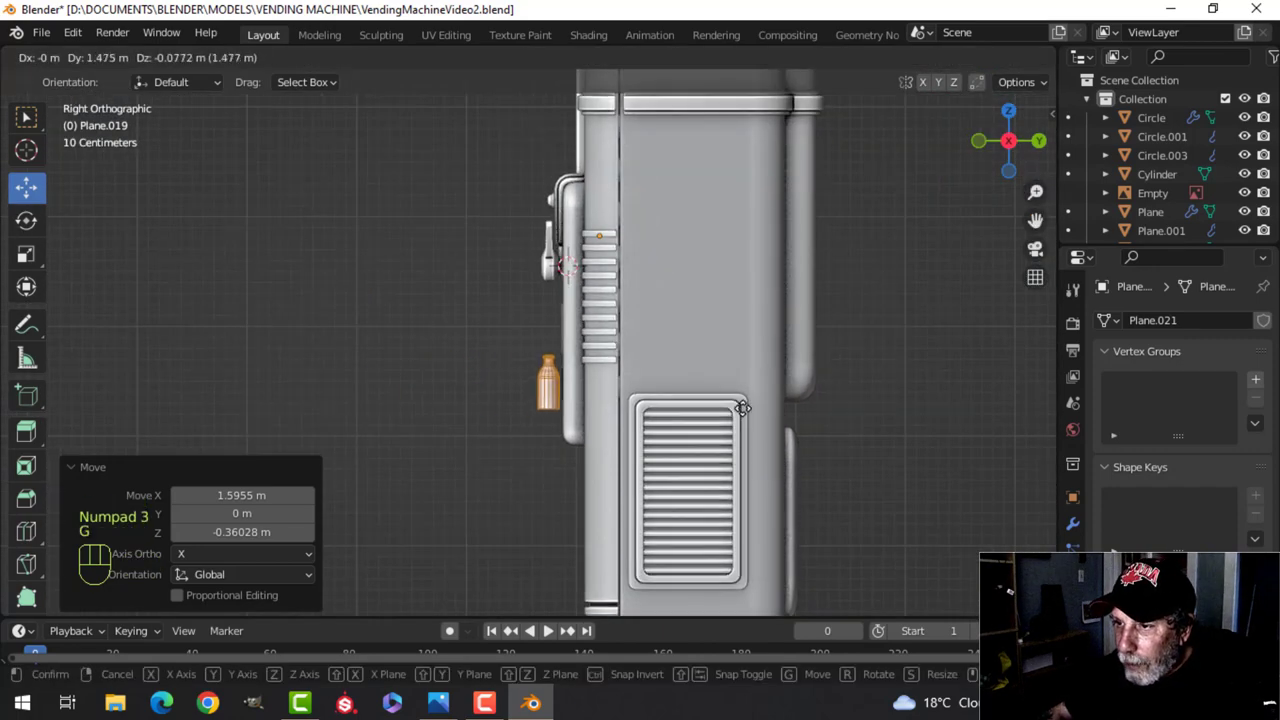
{"action": "left_click", "coordinate": [738, 407]}
{"action": "key", "text": "KP_1"}
{"action": "scroll", "coordinate": [617, 397], "scroll_direction": "up", "scroll_amount": 5}
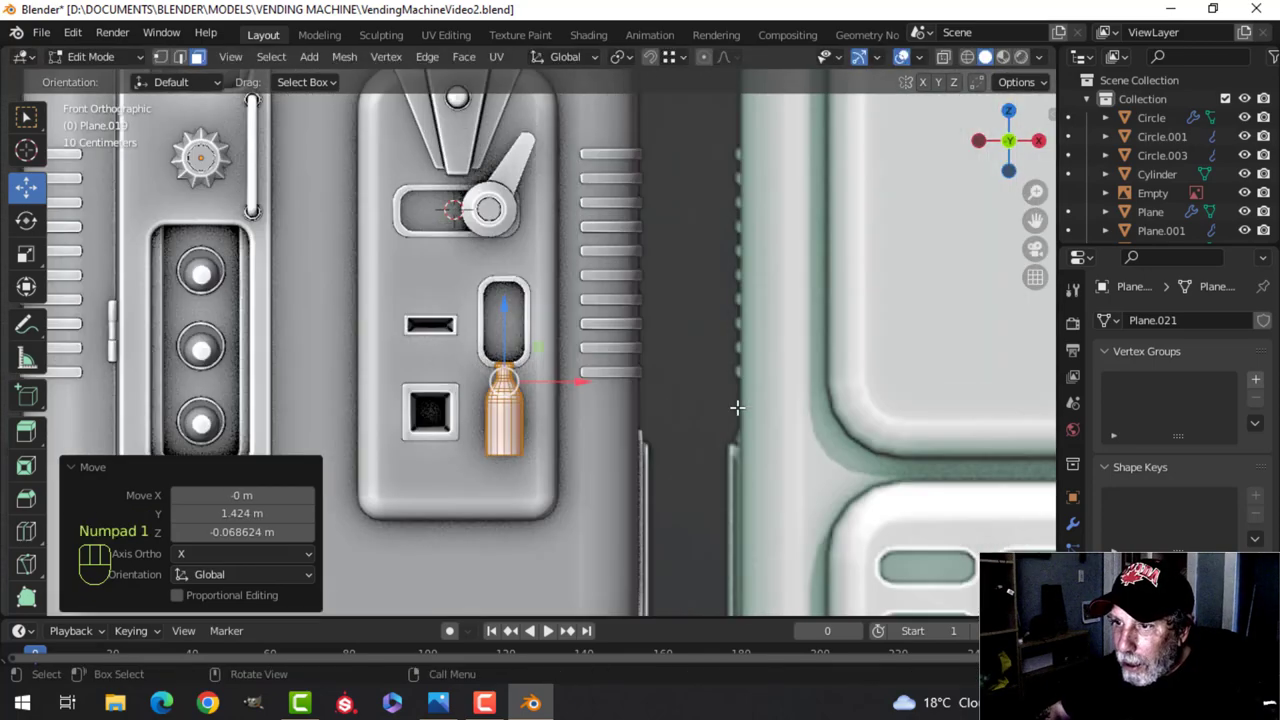
{"action": "scroll", "coordinate": [617, 397], "scroll_direction": "down", "scroll_amount": 2}
{"action": "scroll", "coordinate": [617, 397], "scroll_direction": "up", "scroll_amount": 4}
{"action": "scroll", "coordinate": [617, 397], "scroll_direction": "down", "scroll_amount": 4}
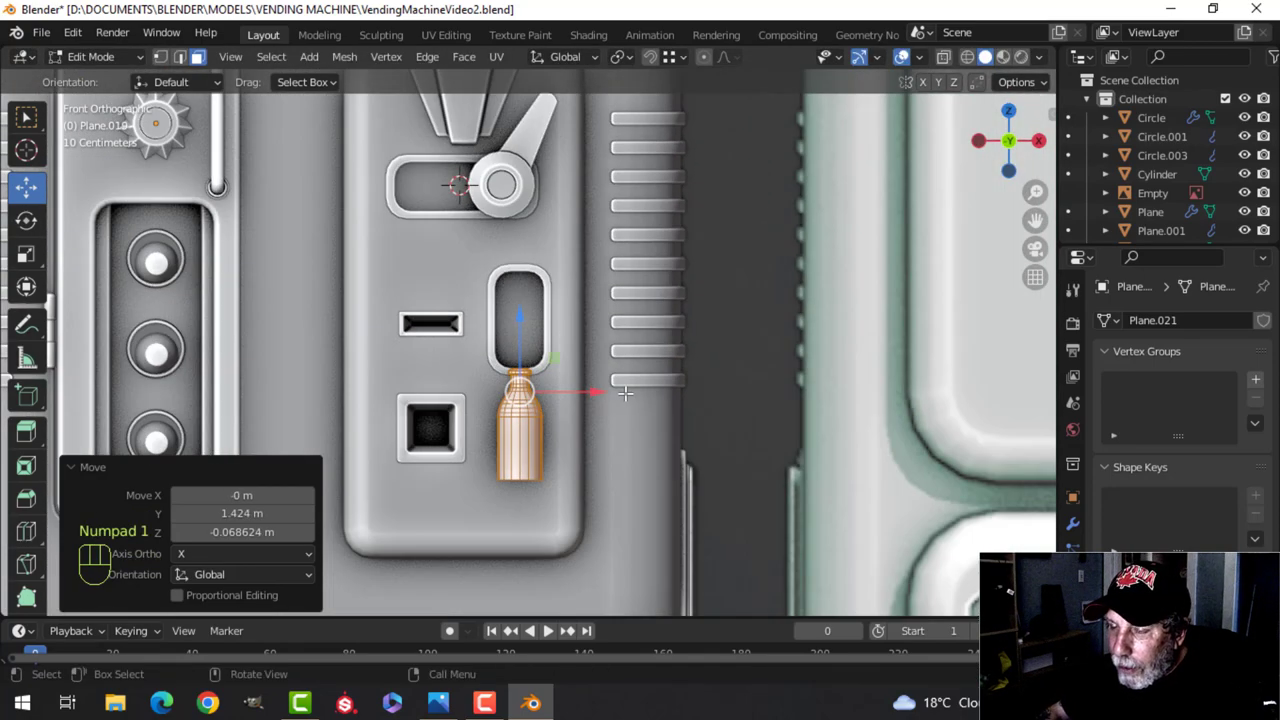
Snap the 3D cursor to the recessed face of the coin panel's vertical oblong slot
{"action": "key", "text": "Tab"}
{"action": "left_click", "coordinate": [527, 343]}
{"action": "key", "text": "Tab"}
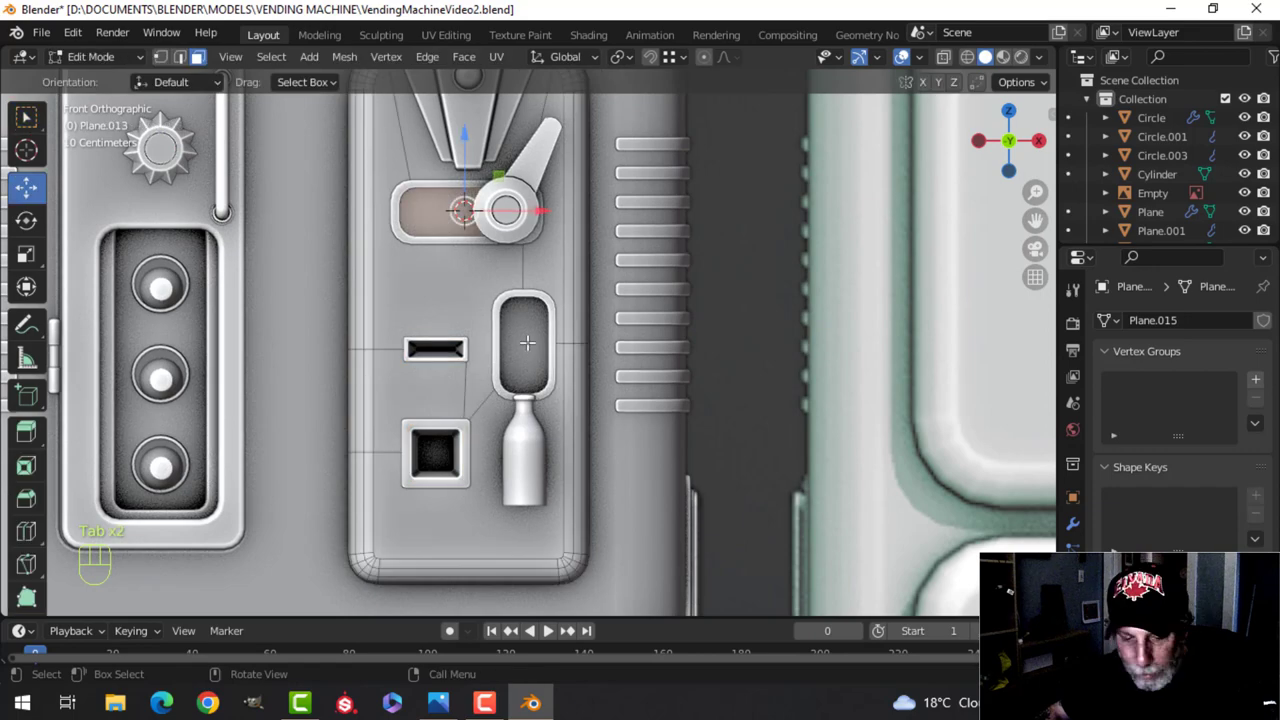
{"action": "left_click", "coordinate": [527, 343]}
{"action": "key", "text": "shift+s"}
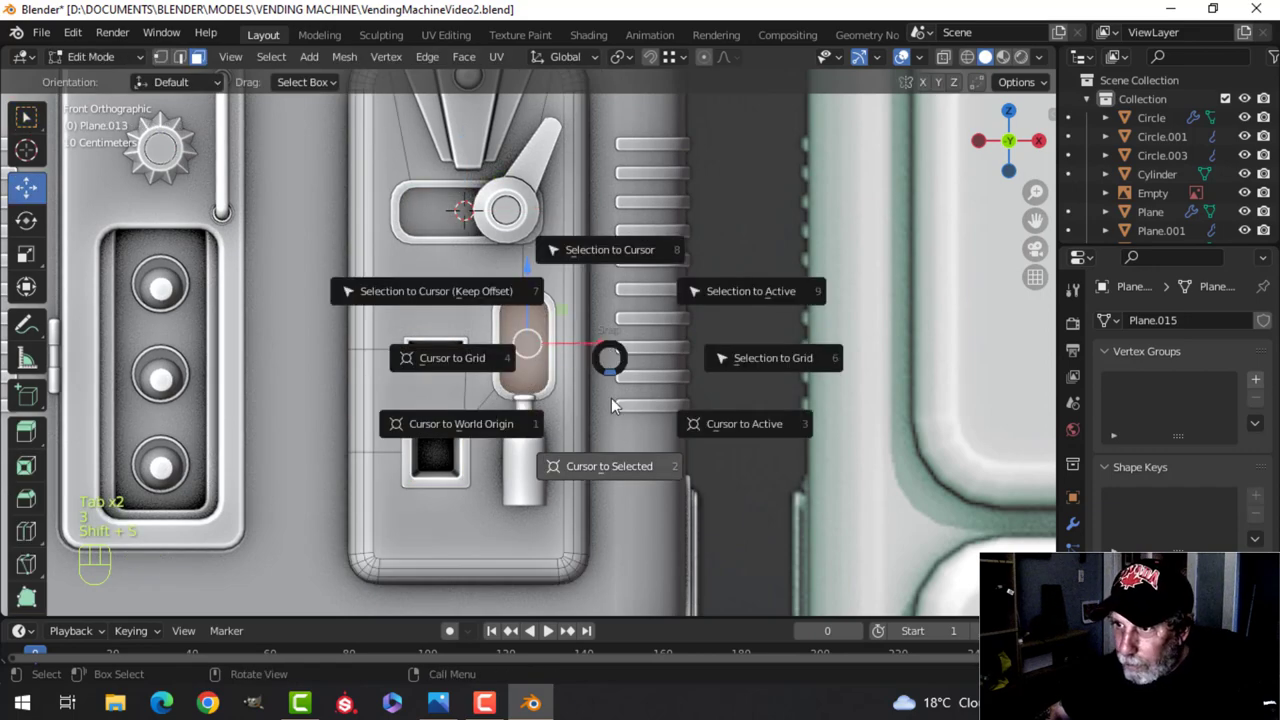
{"action": "left_click", "coordinate": [619, 468]}
{"action": "key", "text": "Tab"}
Add a mesh circle with 16 vertices at the 3D cursor
{"action": "key", "text": "shift+a"}
{"action": "mouse_move", "coordinate": [588, 282]}
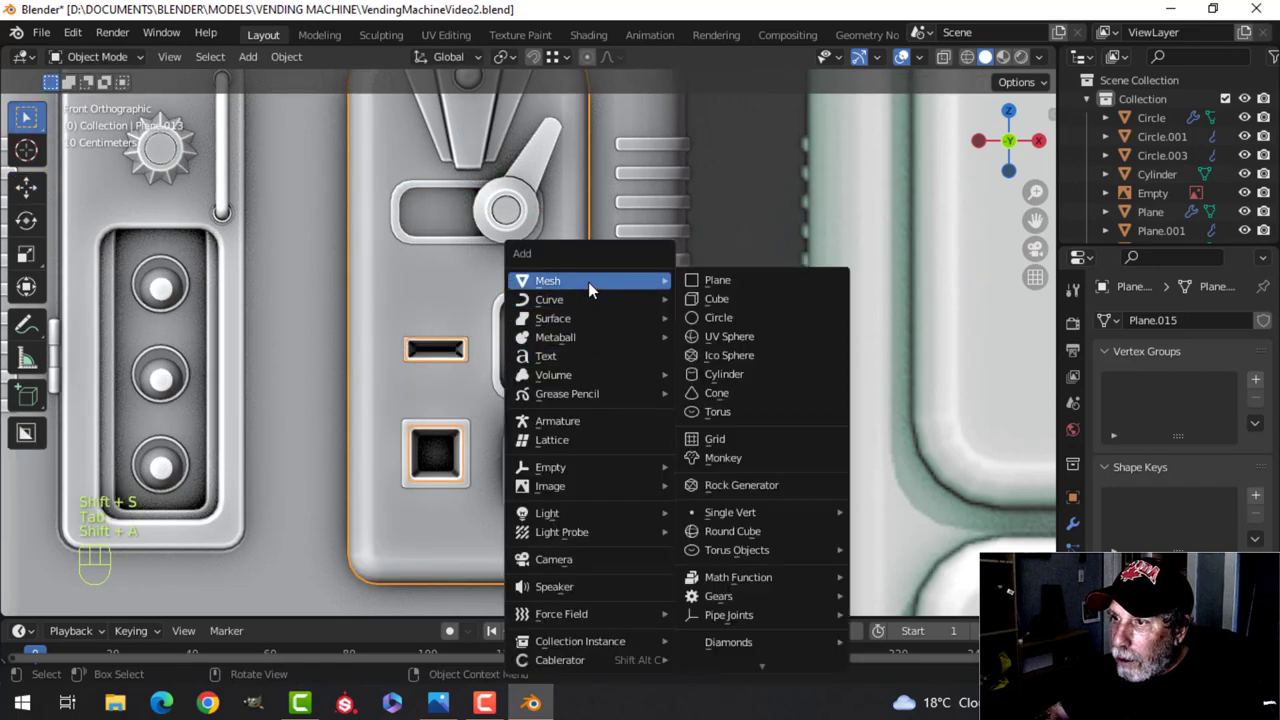
{"action": "left_click", "coordinate": [760, 321]}
{"action": "left_click", "coordinate": [210, 396]}
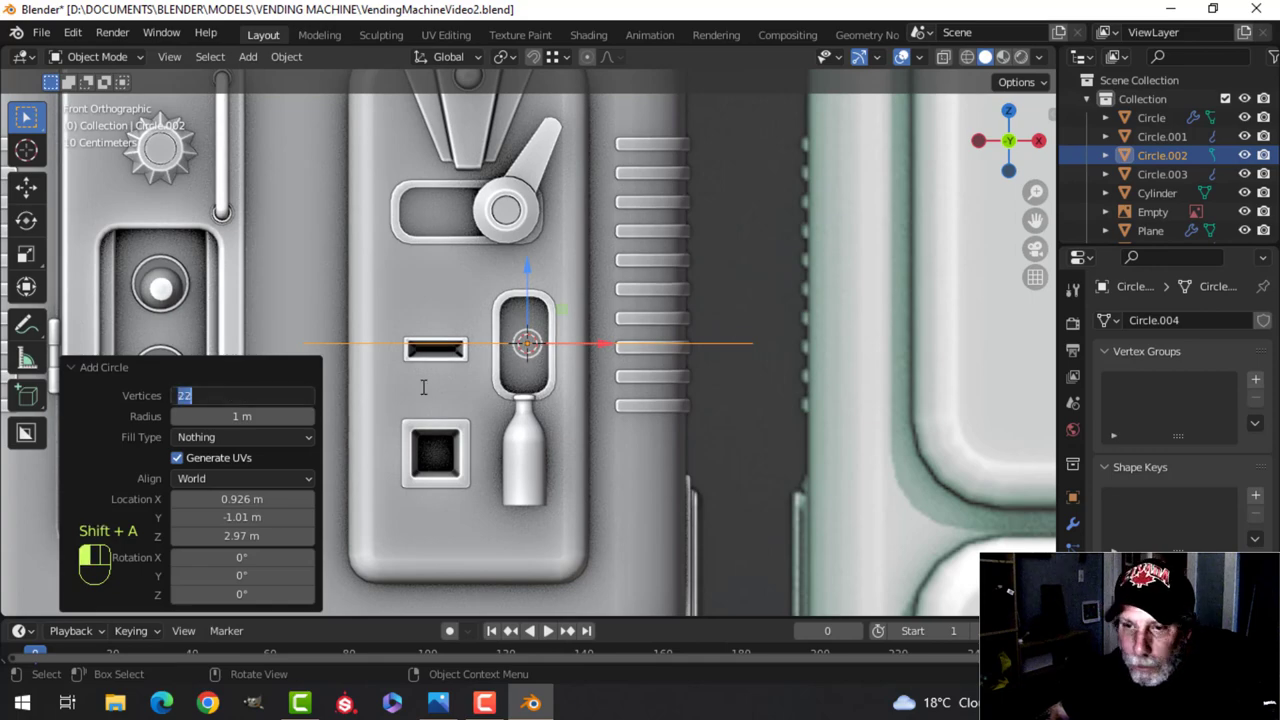
{"action": "type", "text": "16"}
{"action": "key", "text": "Return"}
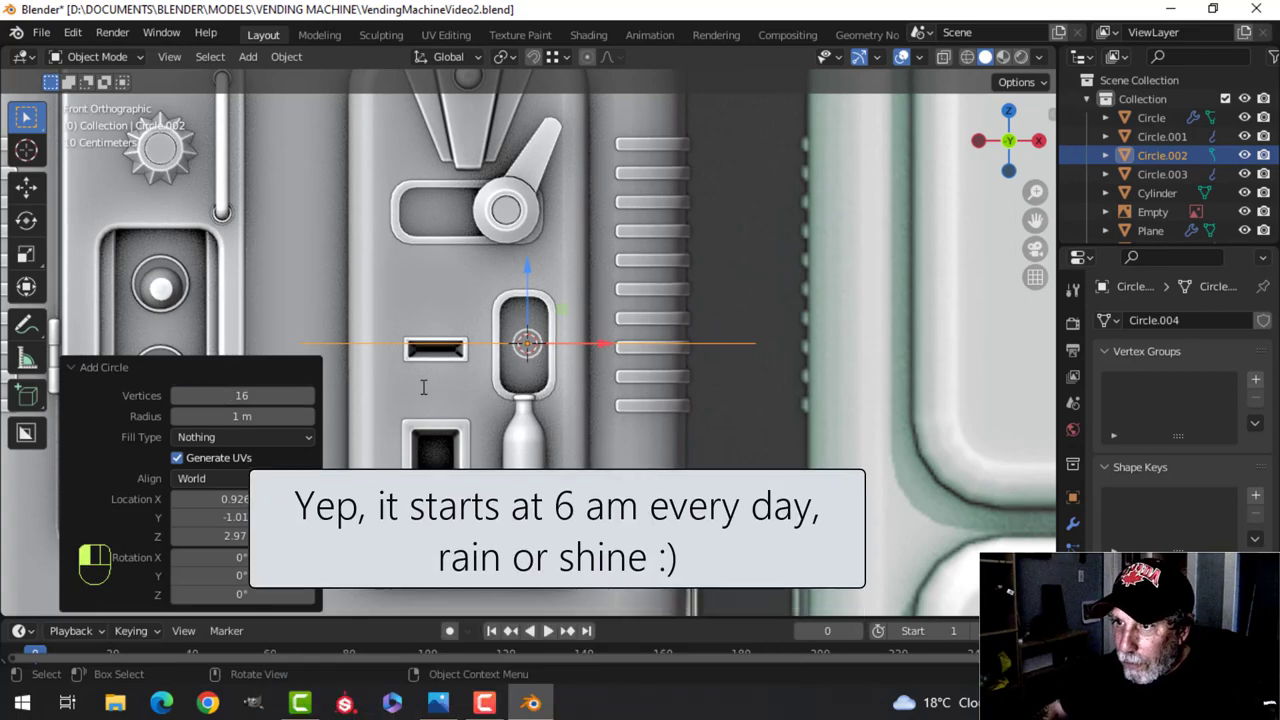
Scale the circle's mesh down in several passes until it fits the oblong slot's width, the last by 0.876
{"action": "scroll", "coordinate": [636, 380], "scroll_direction": "down", "scroll_amount": 3}
{"action": "key", "text": "Tab"}
{"action": "key", "text": "s"}
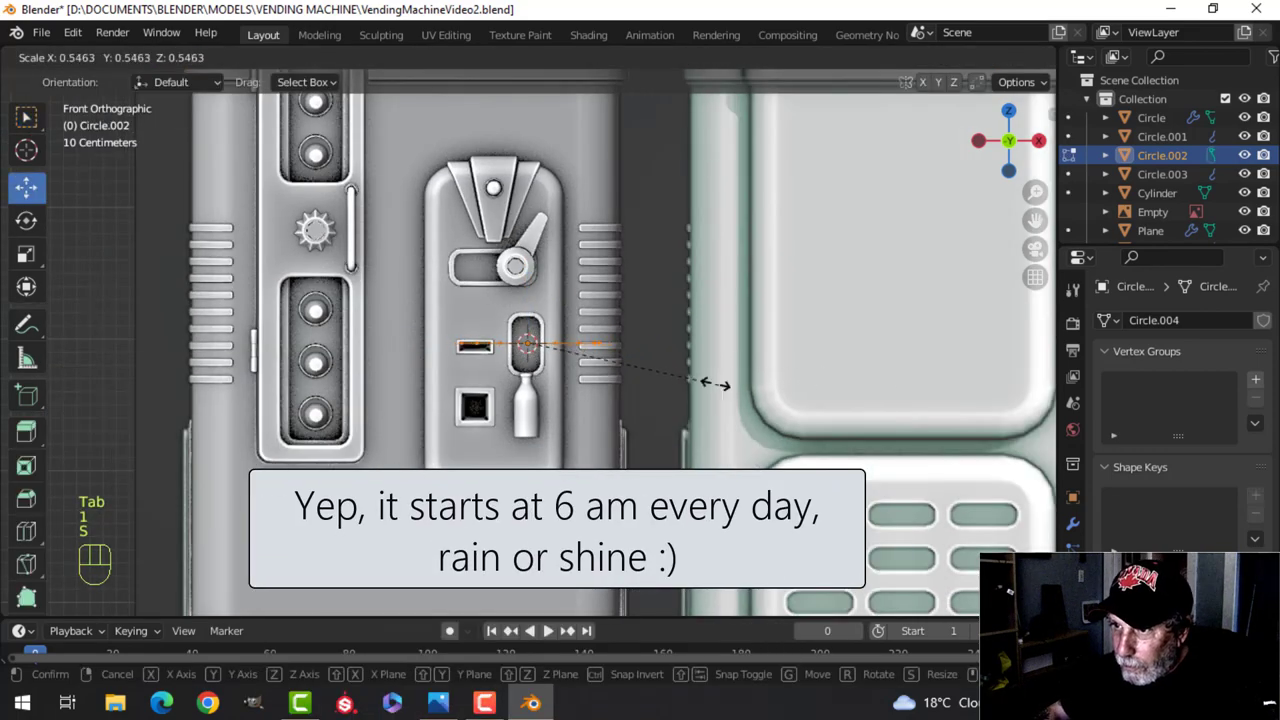
{"action": "left_click", "coordinate": [590, 364]}
{"action": "scroll", "coordinate": [600, 355], "scroll_direction": "up", "scroll_amount": 4}
{"action": "key", "text": "s"}
{"action": "left_click", "coordinate": [630, 348]}
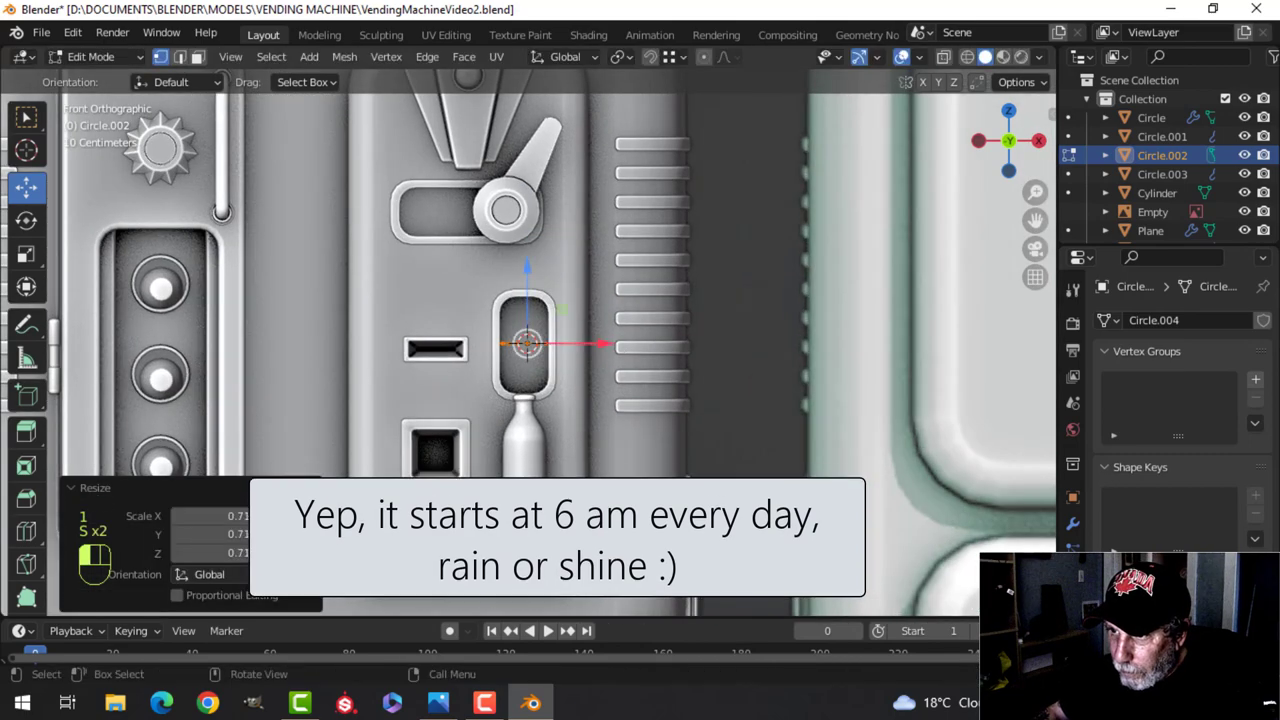
{"action": "key", "text": "s"}
{"action": "left_click", "coordinate": [632, 352]}
Rotate the circle's mesh 90° about the global X axis so it faces the front
{"action": "key", "text": "r"}
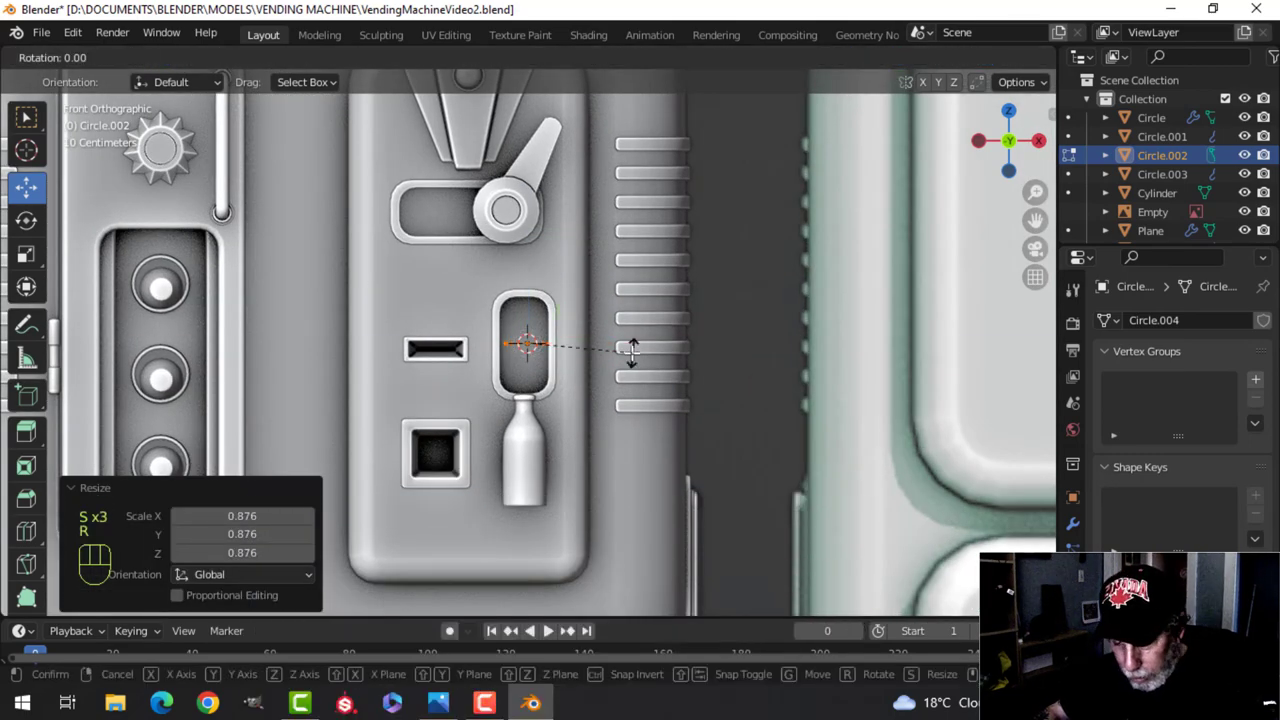
{"action": "key", "text": "x"}
{"action": "key", "text": "9"}
{"action": "key", "text": "0"}
{"action": "left_click", "coordinate": [630, 348]}
Shrink the circle's mesh a little and move it -0.086873 m along Z inside the oblong slot
{"action": "key", "text": "s"}
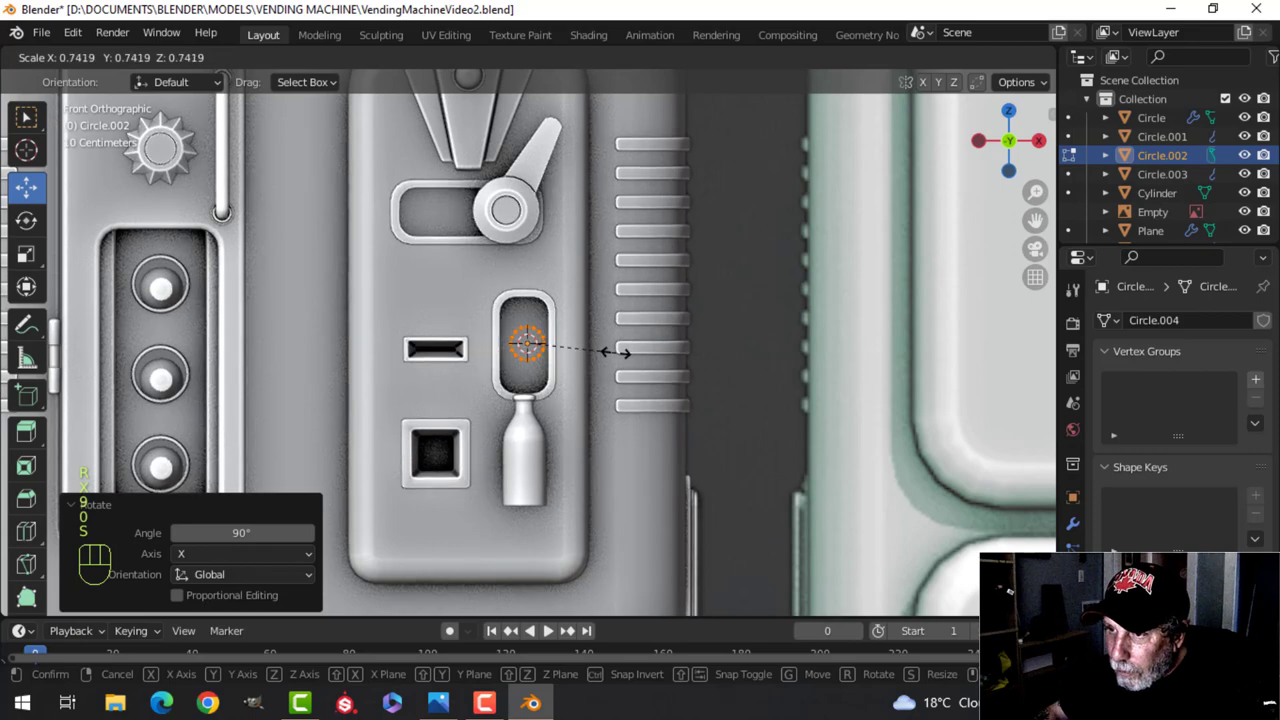
{"action": "left_click", "coordinate": [596, 353]}
{"action": "left_click_drag", "start_coordinate": [527, 284], "coordinate": [520, 300]}
{"action": "scroll", "coordinate": [651, 351], "scroll_direction": "up", "scroll_amount": 4}
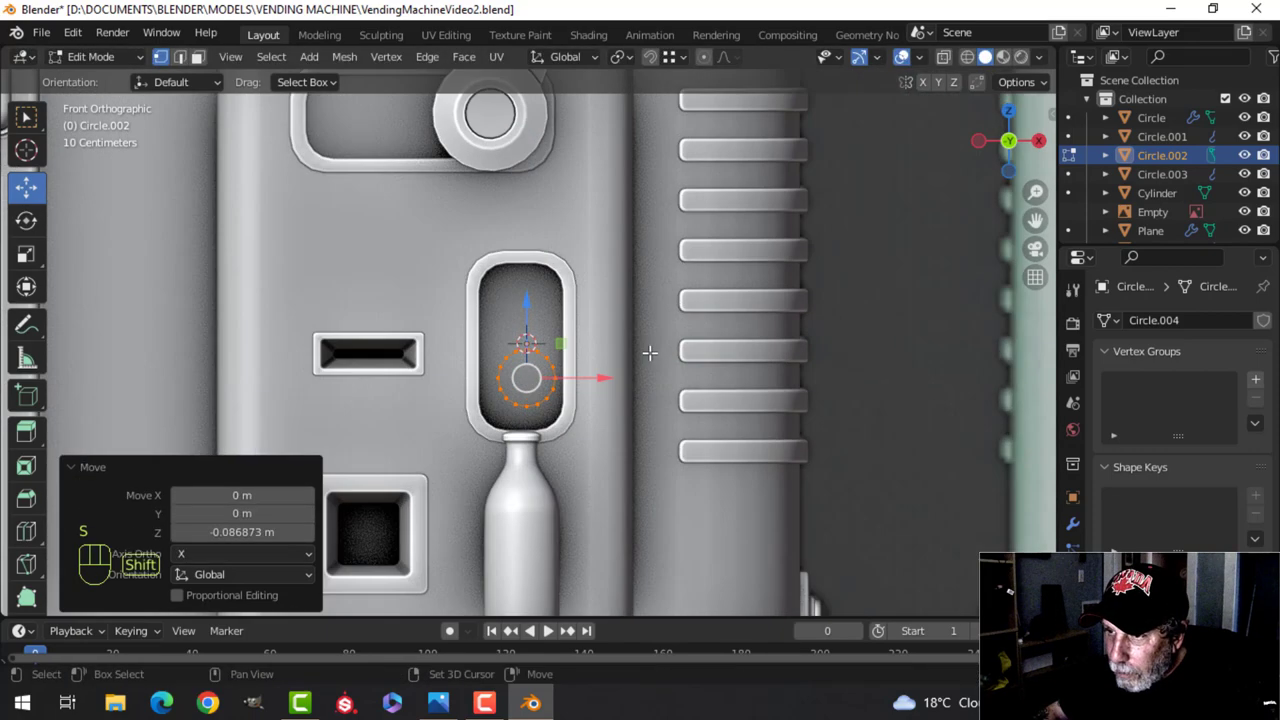
Delete the circle's upper vertices, keeping only its lower arc, and select the remaining vertices
{"action": "key", "text": "alt+a"}
{"action": "key", "text": "b"}
{"action": "left_click_drag", "start_coordinate": [362, 229], "coordinate": [512, 284]}
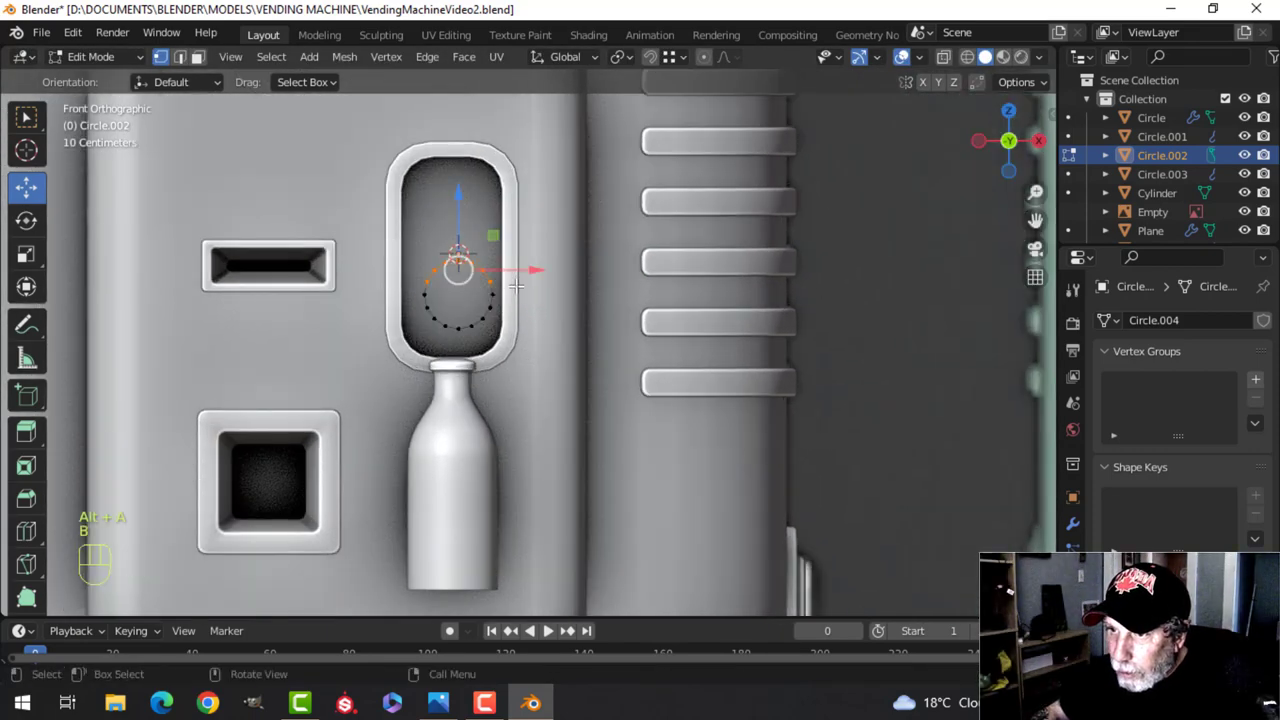
{"action": "key", "text": "x"}
{"action": "left_click", "coordinate": [469, 259]}
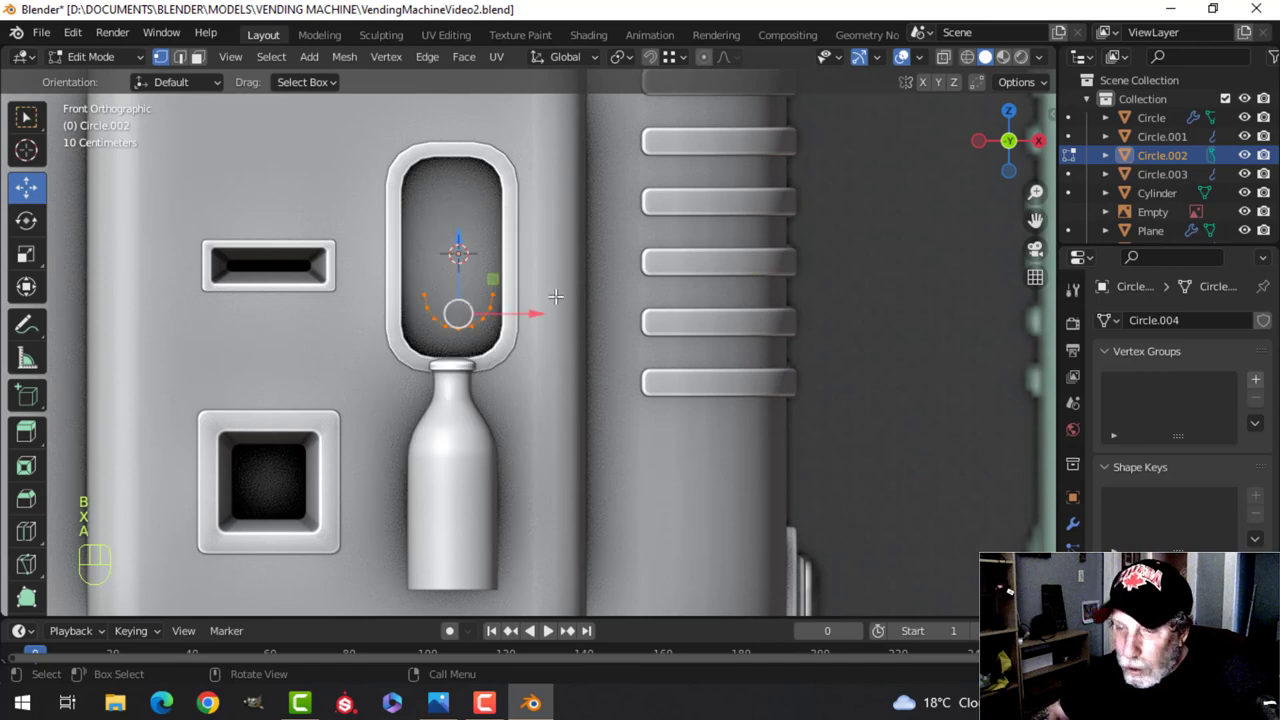
Snap the 3D cursor to the arc, duplicate it, flip the copy upside down about the global Y axis and raise it in the slot
{"action": "key", "text": "shift+s"}
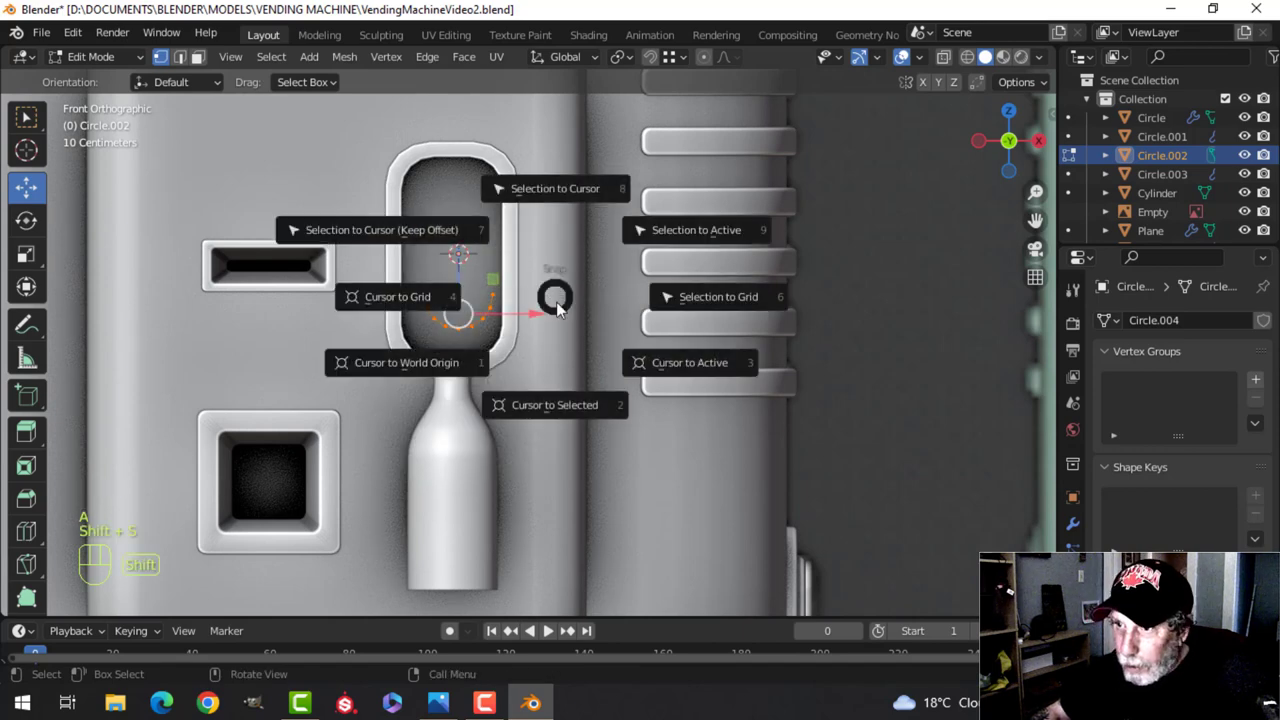
{"action": "left_click", "coordinate": [543, 413]}
{"action": "key", "text": "shift+d"}
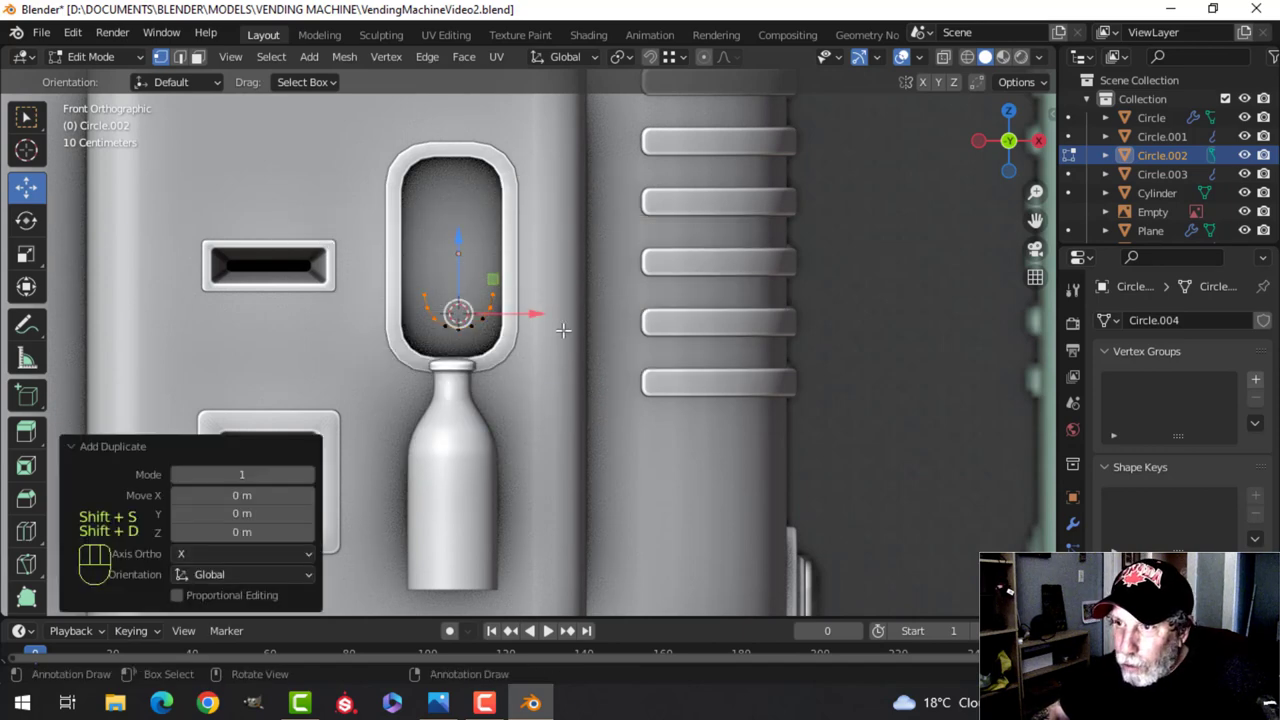
{"action": "key", "text": "r"}
{"action": "key", "text": "y"}
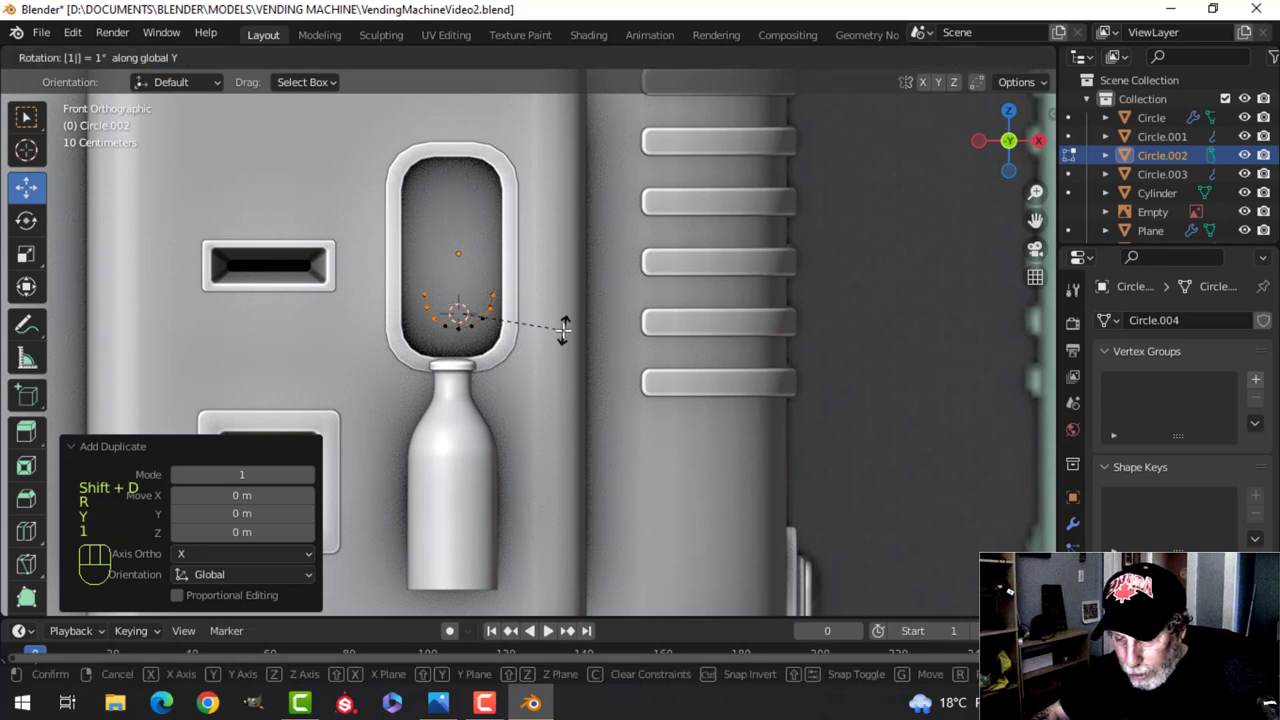
{"action": "key", "text": "0"}
{"action": "key", "text": "Return"}
{"action": "left_click_drag", "start_coordinate": [463, 258], "coordinate": [464, 143]}
Join the ends of the two arcs with straight side edges and move the lower arc down slightly
{"action": "key", "text": "f"}
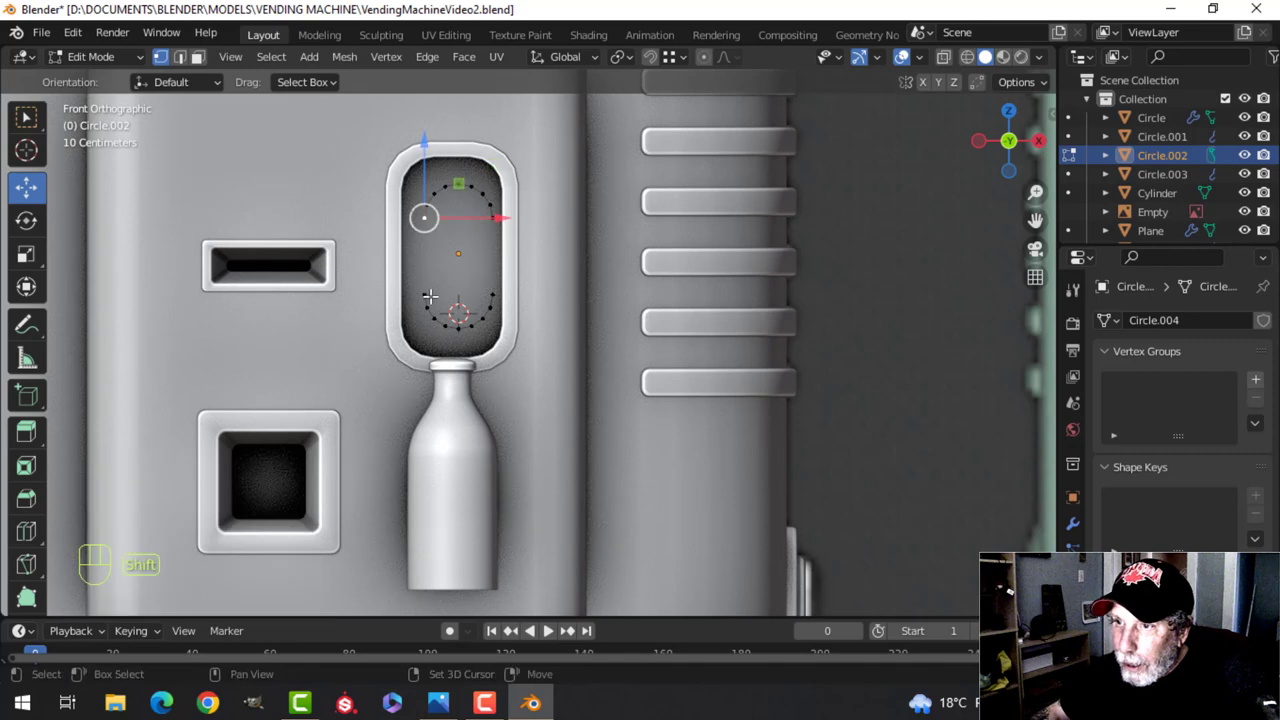
{"action": "key", "text": "alt+a"}
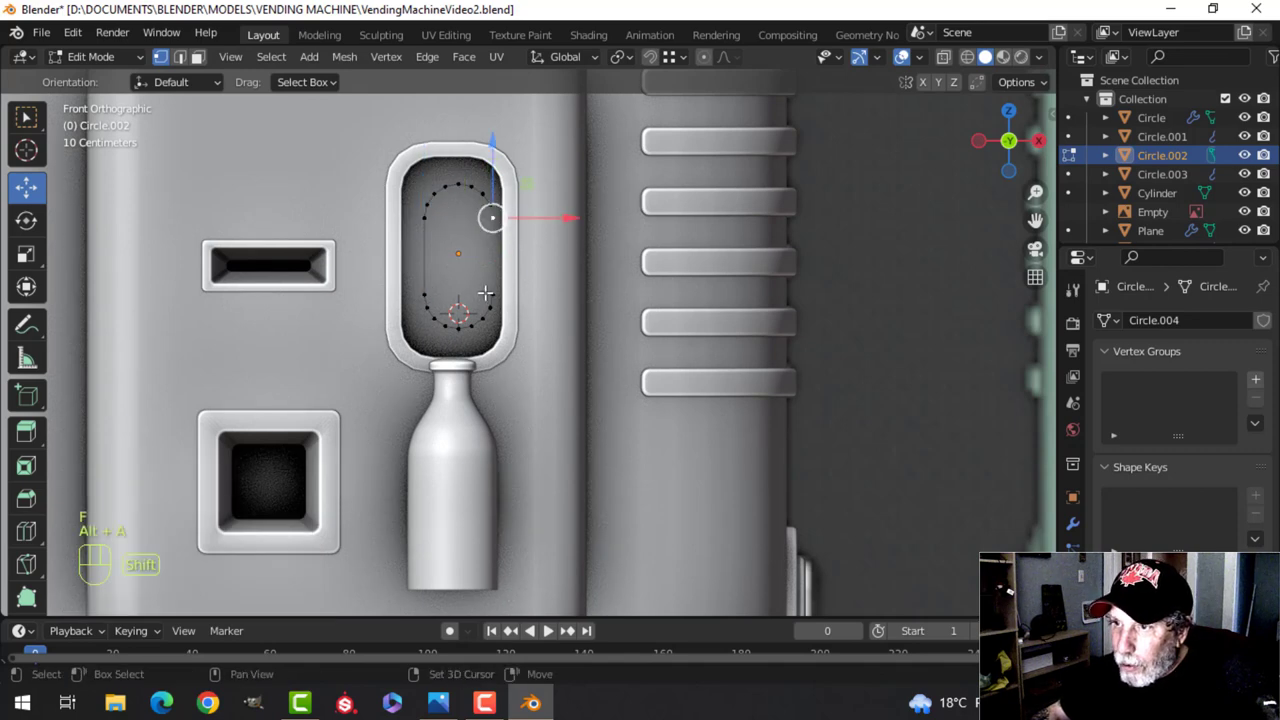
{"action": "key", "text": "b"}
{"action": "left_click_drag", "start_coordinate": [406, 262], "coordinate": [580, 366]}
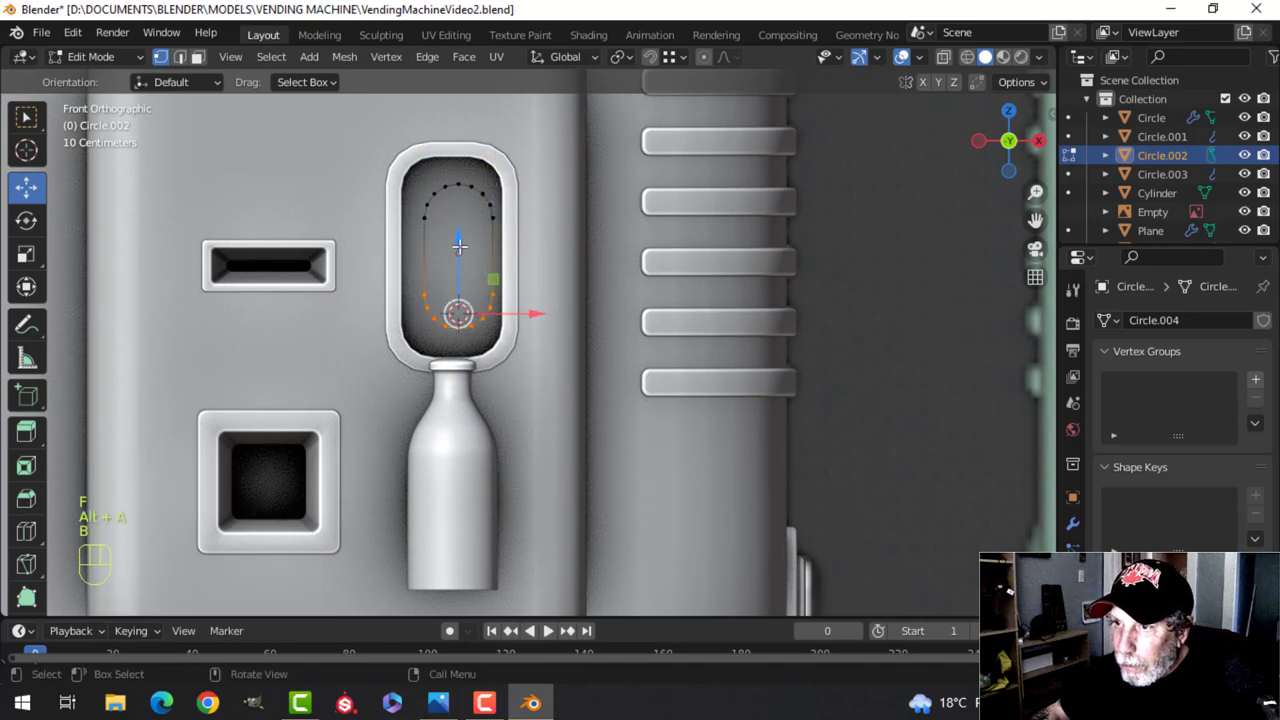
{"action": "left_click_drag", "start_coordinate": [452, 244], "coordinate": [448, 255]}
Subdivide the two straight side edges of the oblong outline
{"action": "key", "text": "alt+a"}
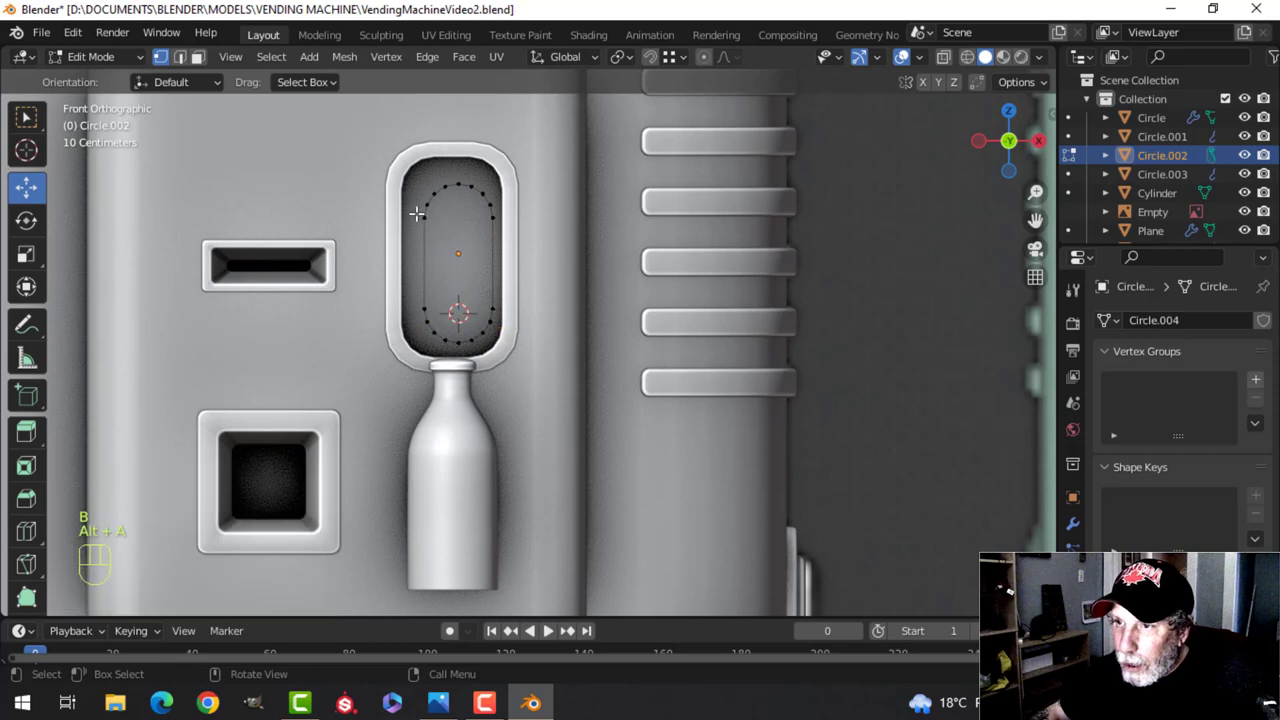
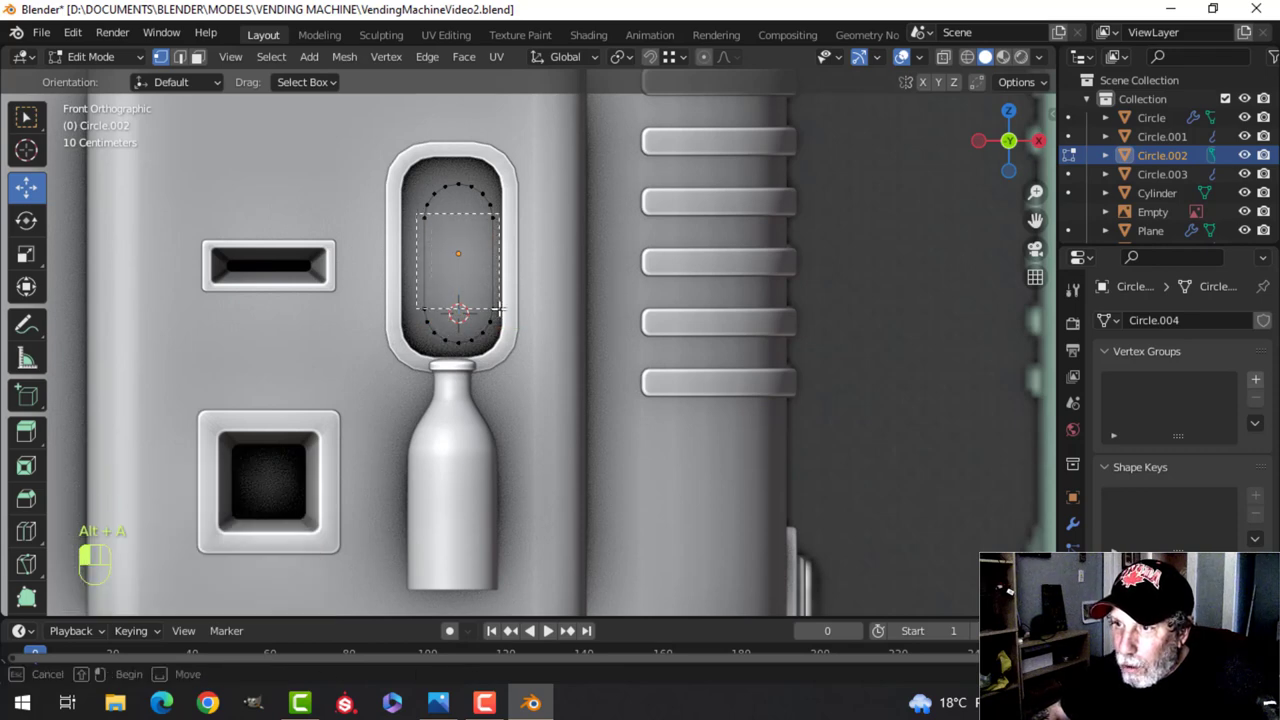
{"action": "left_click_drag", "start_coordinate": [498, 310], "coordinate": [498, 310]}
{"action": "right_click", "coordinate": [372, 254]}
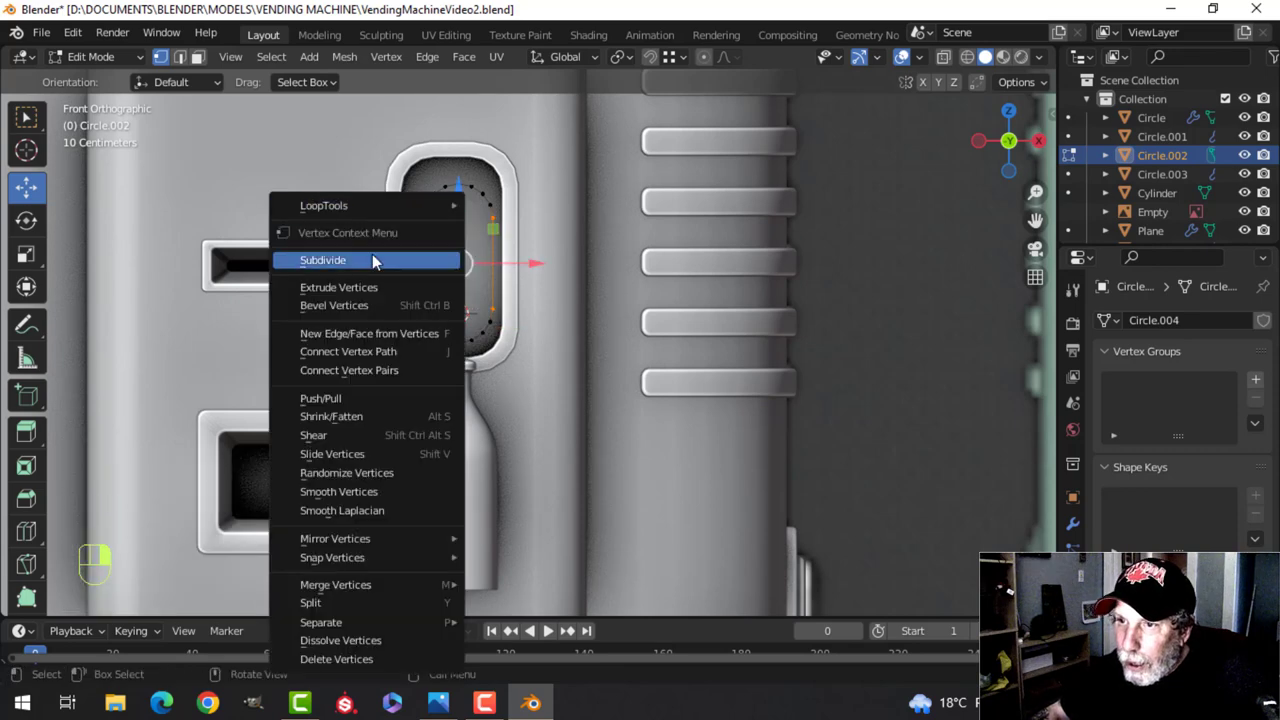
{"action": "left_click", "coordinate": [372, 254]}
Connect the side edges' midpoints with an edge and fill the upper and lower halves of the outline with faces
{"action": "key", "text": "alt+a"}
{"action": "left_click", "coordinate": [496, 262], "text": "shift"}
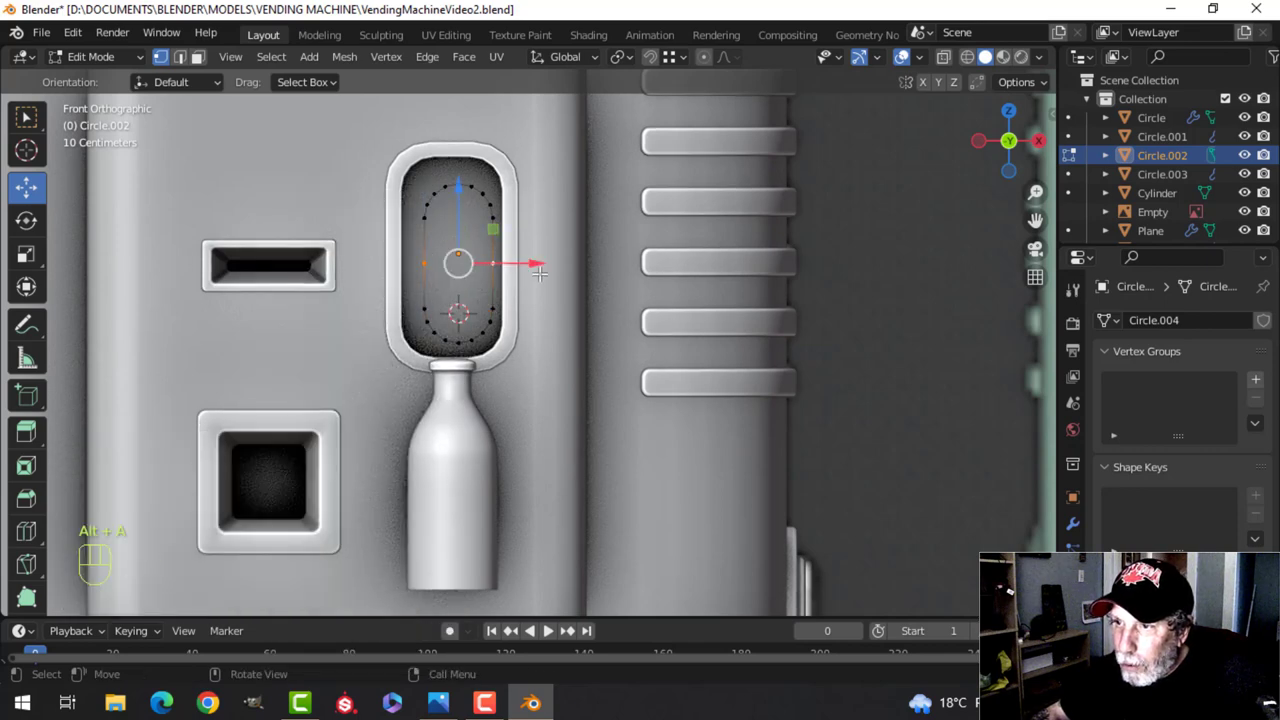
{"action": "key", "text": "f"}
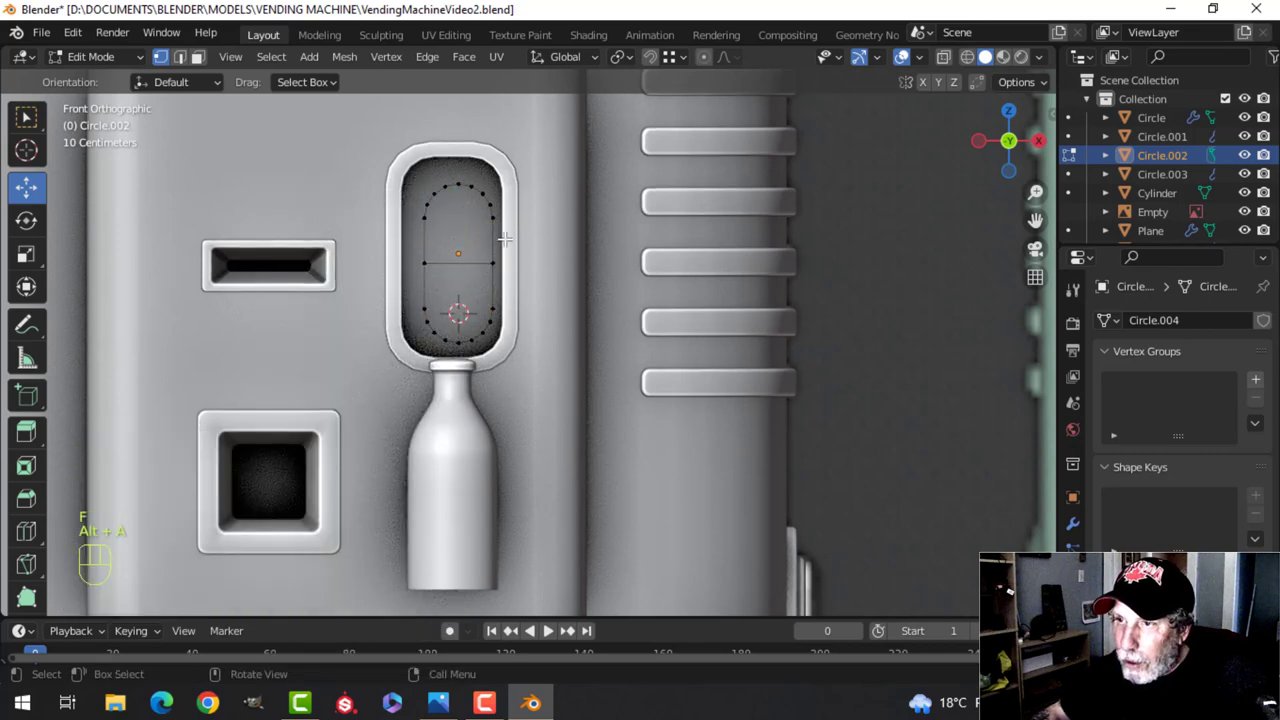
{"action": "left_click_drag", "start_coordinate": [410, 172], "coordinate": [538, 378]}
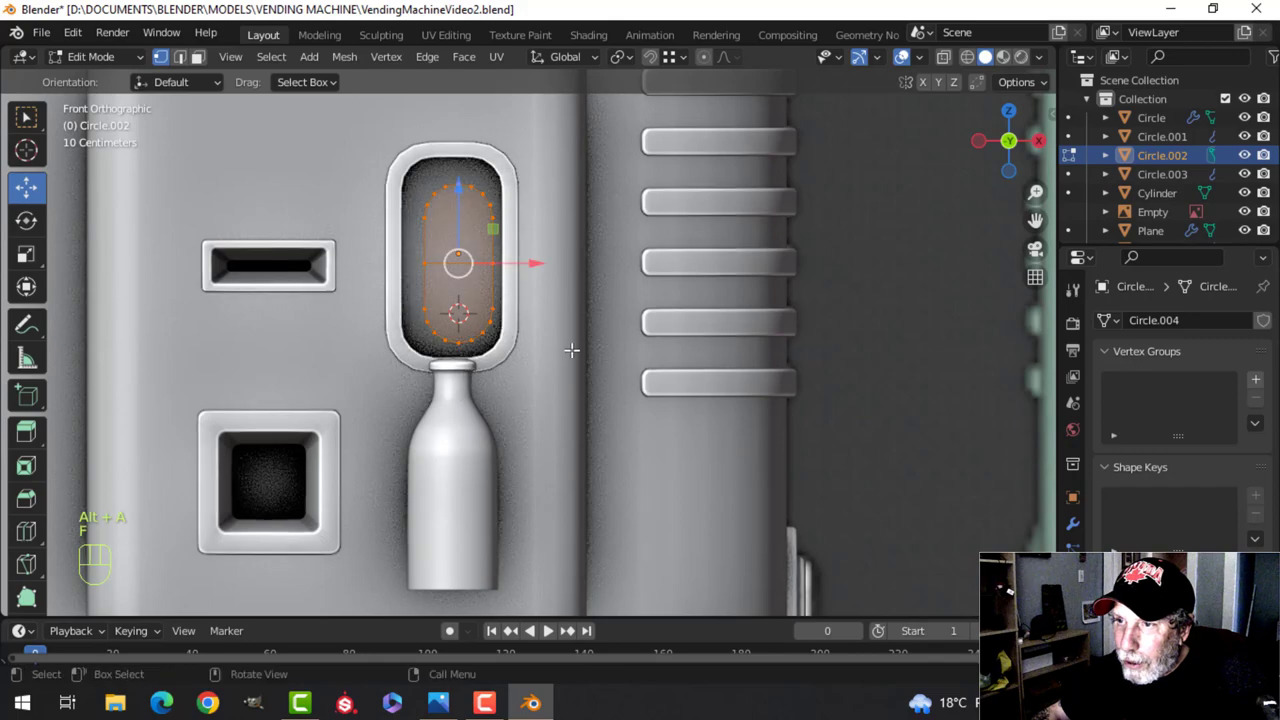
Move the whole oblong shape -0.30947 m along Y, out in front of the coin panel
{"action": "middle_click_drag", "start_coordinate": [594, 337], "coordinate": [633, 225]}
{"action": "key", "text": "a"}
{"action": "left_click_drag", "start_coordinate": [633, 225], "coordinate": [553, 231]}
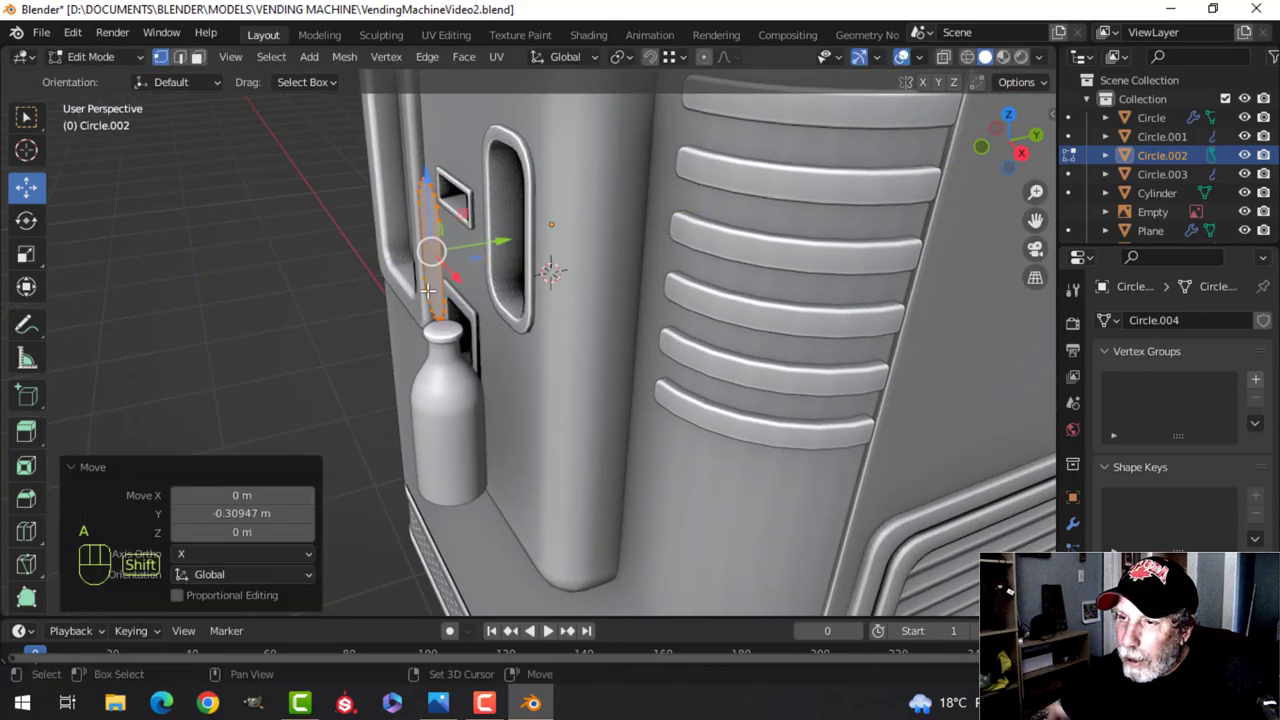
Snap the 3D cursor to the center of the shape's middle edge and set the transform pivot point to 3D Cursor
{"action": "middle_click_drag", "start_coordinate": [553, 231], "coordinate": [436, 287]}
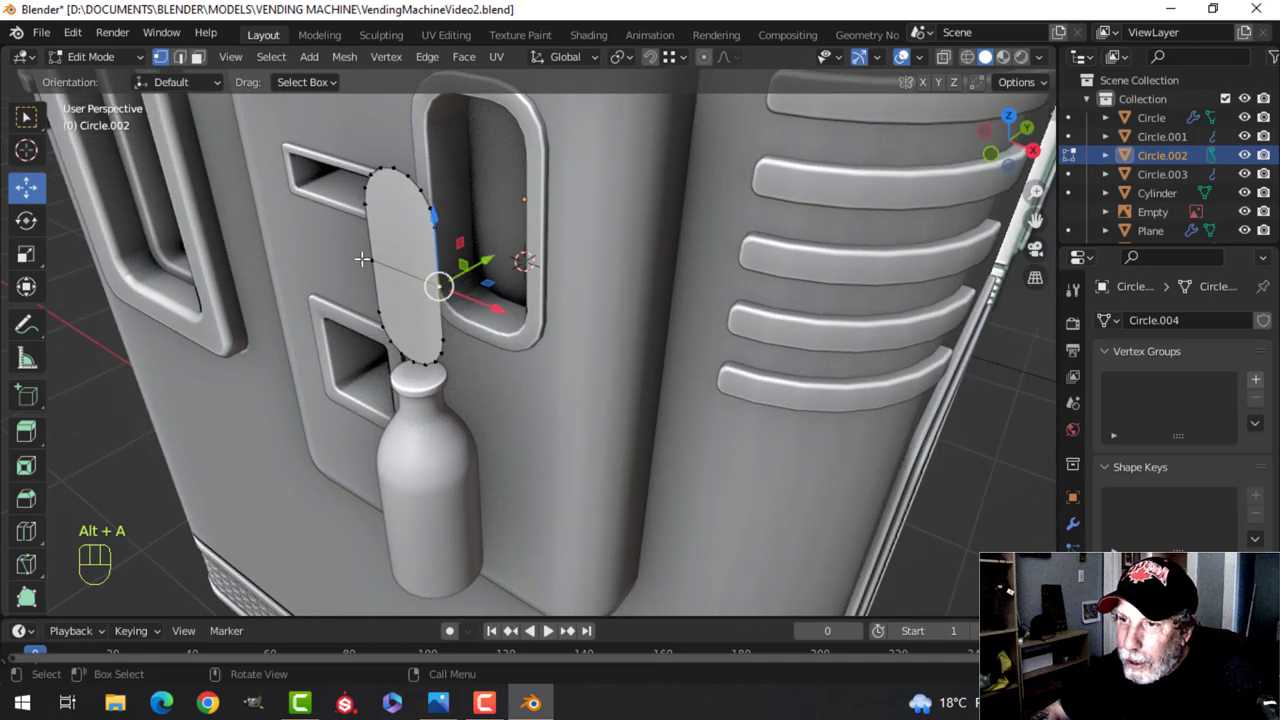
{"action": "key", "text": "shift+s"}
{"action": "left_click", "coordinate": [495, 376]}
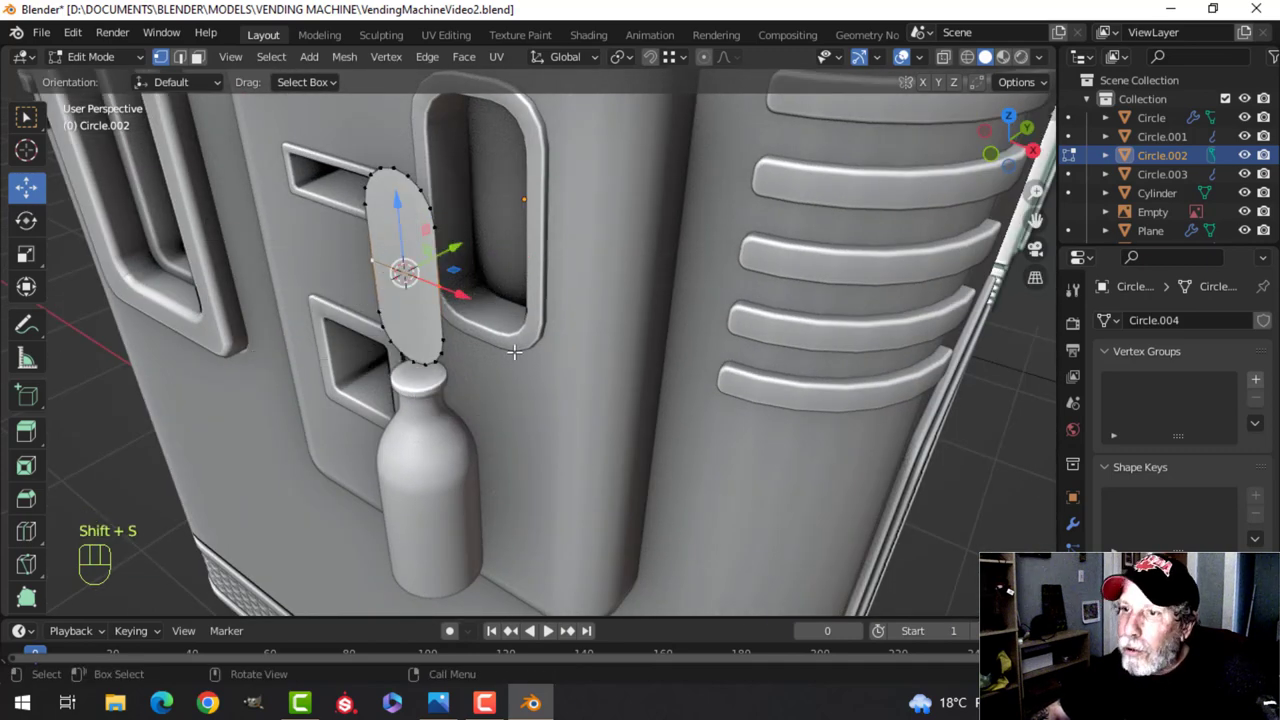
{"action": "key", "text": "Tab"}
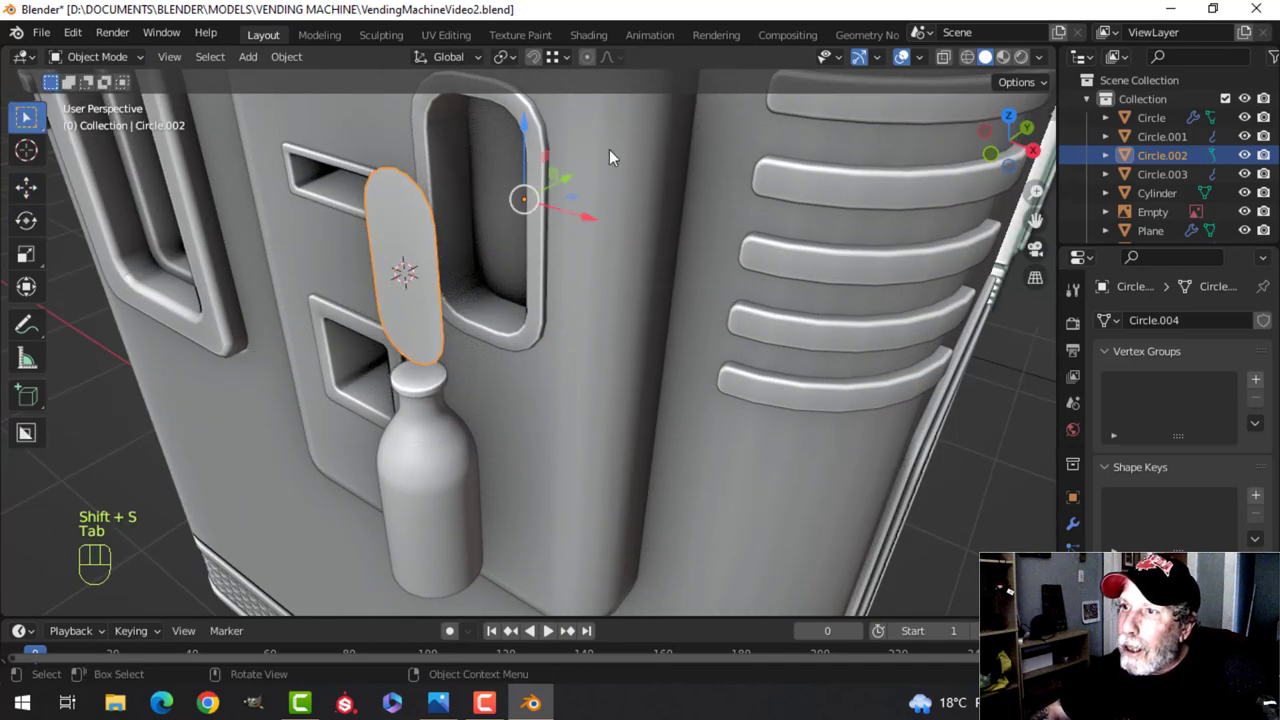
{"action": "left_click", "coordinate": [519, 56]}
{"action": "left_click", "coordinate": [526, 100]}
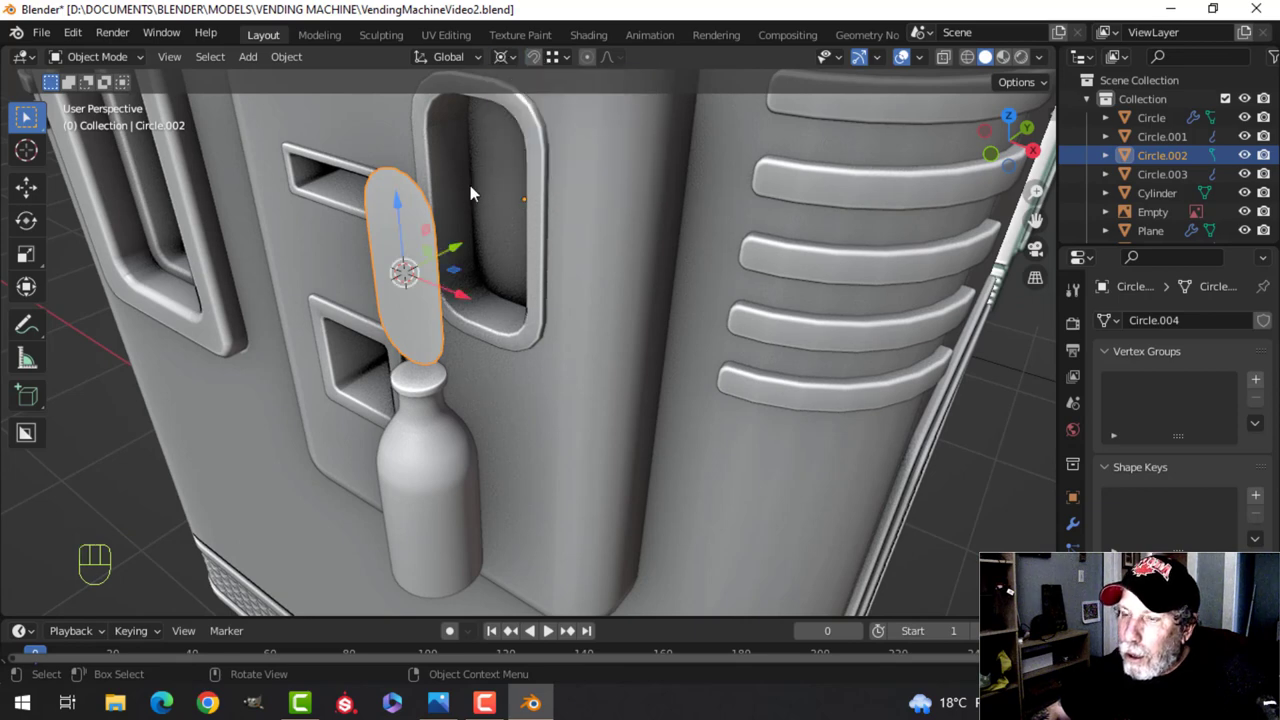
Rotate the shape's upper vertices -25.7° in the right view, tilting the upper half forward from the middle edge
{"action": "key", "text": "Tab"}
{"action": "key", "text": "alt+a"}
{"action": "key", "text": "b"}
{"action": "left_click_drag", "start_coordinate": [326, 128], "coordinate": [484, 250]}
{"action": "key", "text": "KP_3"}
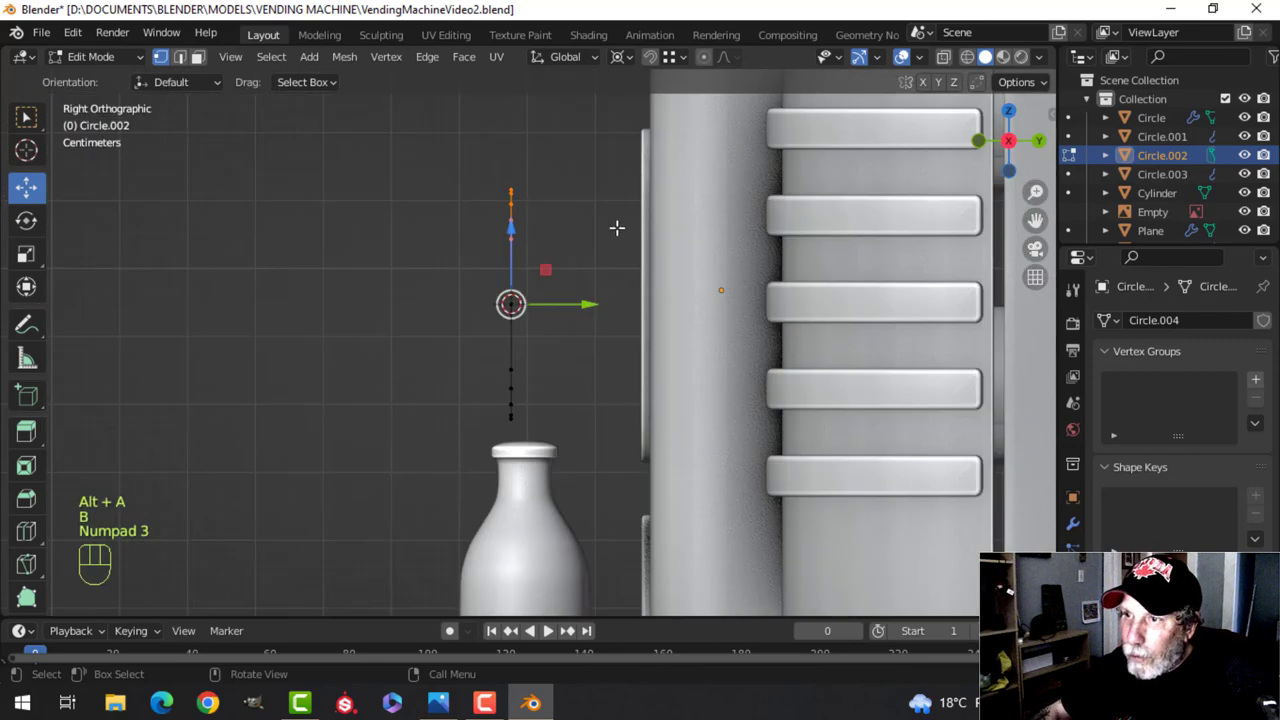
{"action": "scroll", "coordinate": [654, 280], "scroll_direction": "down", "scroll_amount": 3}
{"action": "middle_click_drag", "start_coordinate": [654, 280], "coordinate": [654, 357], "text": "shift"}
{"action": "key", "text": "r"}
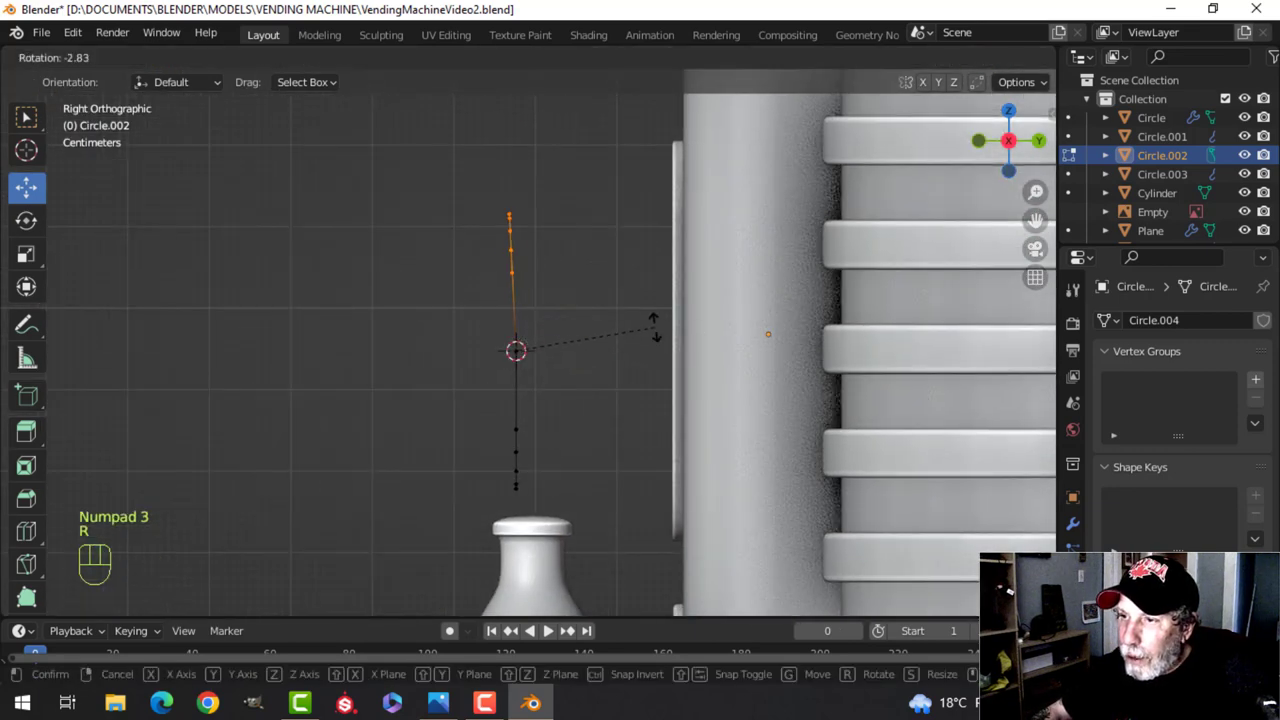
{"action": "left_click", "coordinate": [551, 319]}
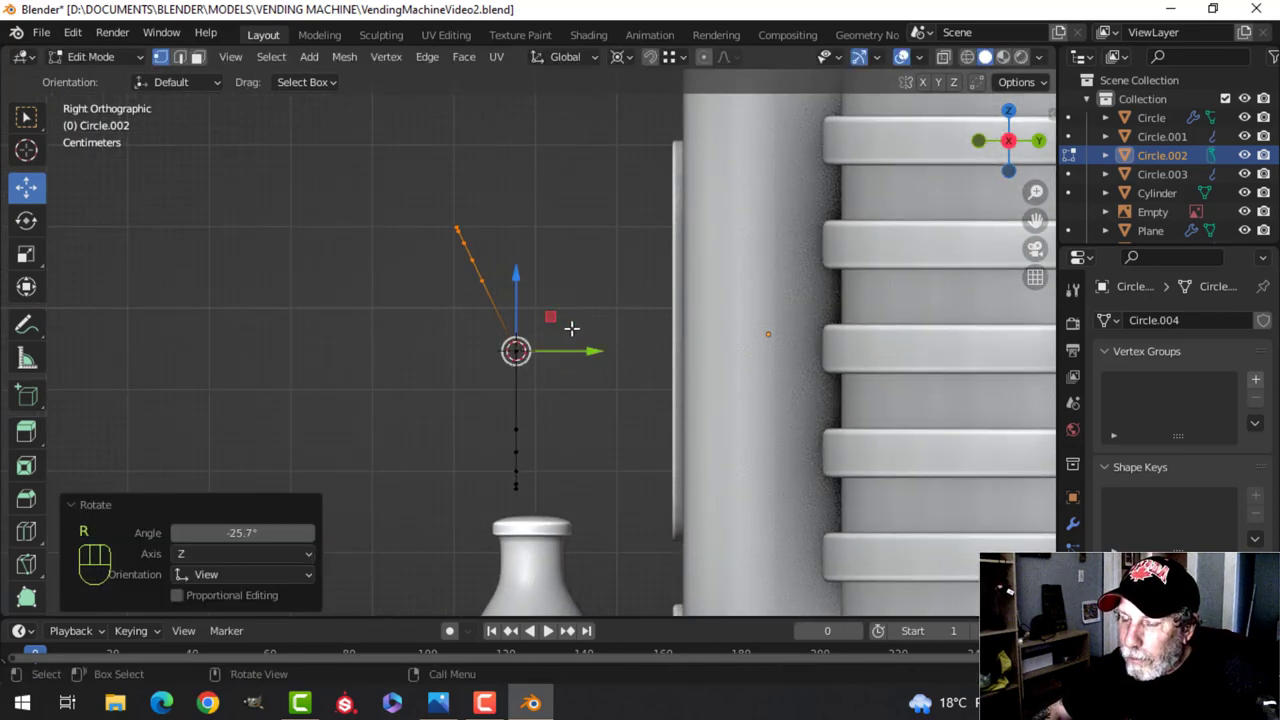
Select the whole bent shape and set the transform pivot point back to Median Point
{"action": "key", "text": "a"}
{"action": "middle_click_drag", "start_coordinate": [553, 398], "coordinate": [679, 81]}
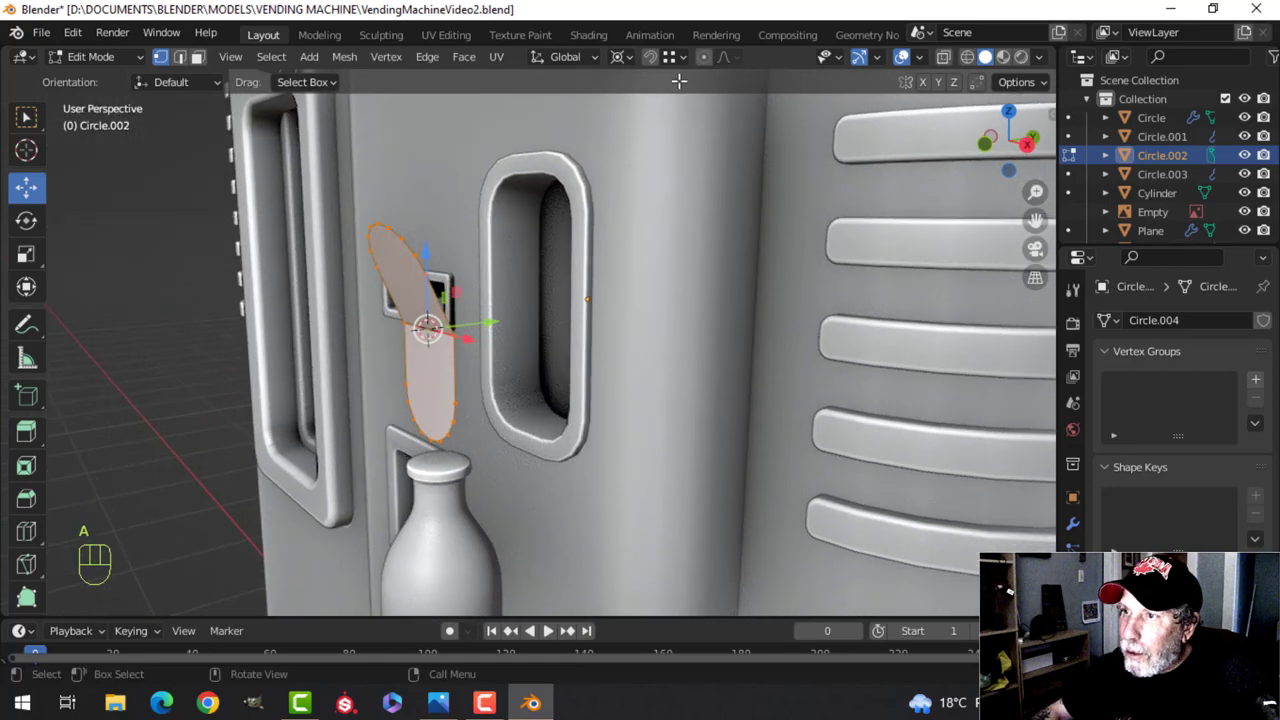
{"action": "left_click", "coordinate": [620, 62]}
{"action": "left_click", "coordinate": [650, 143]}
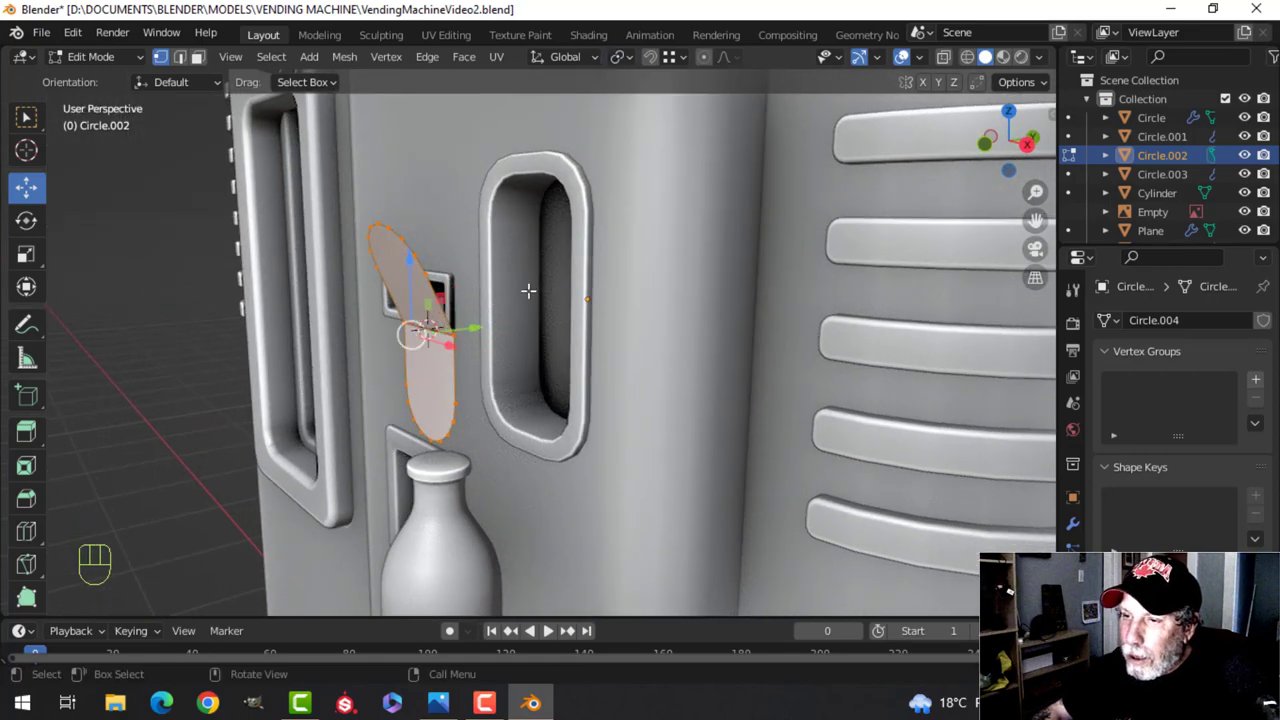
Extrude the bent shape's faces in place and thicken them with Shrink/Fatten by about -0.011 m
{"action": "middle_click_drag", "start_coordinate": [529, 291], "coordinate": [580, 277]}
{"action": "key", "text": "e"}
{"action": "right_click", "coordinate": [580, 277]}
{"action": "key", "text": "alt+s"}
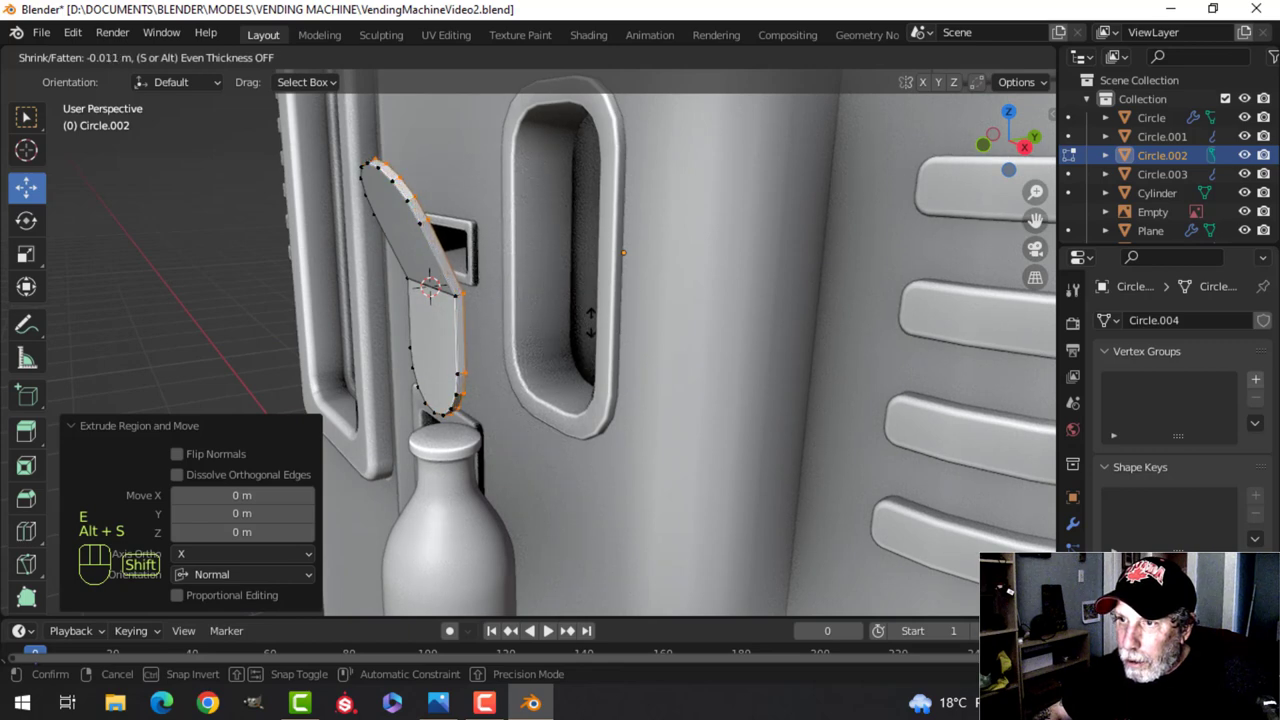
{"action": "left_click", "coordinate": [590, 323]}
Bevel the flap's bend edges with a width of 0.0124 m and 4 segments
{"action": "middle_click_drag", "start_coordinate": [590, 323], "coordinate": [537, 281]}
{"action": "key", "text": "alt+a"}
{"action": "scroll", "coordinate": [486, 311], "scroll_direction": "up", "scroll_amount": 2}
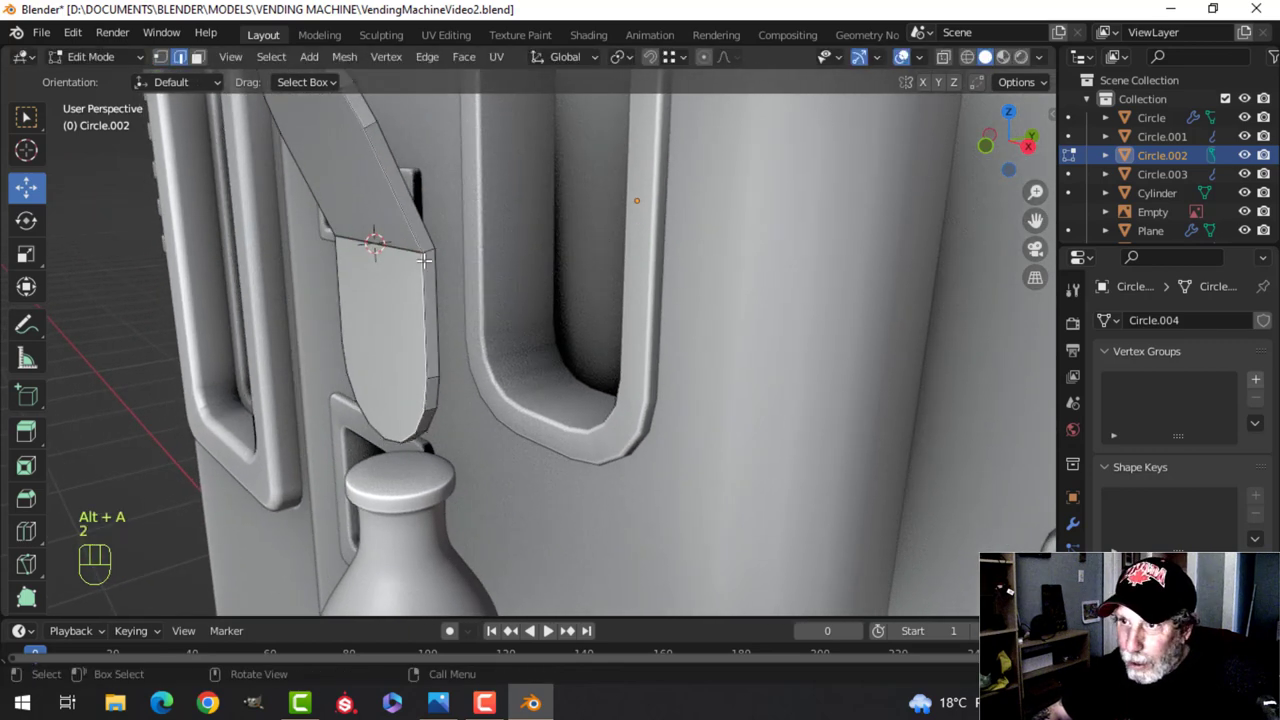
{"action": "key", "text": "ctrl+b"}
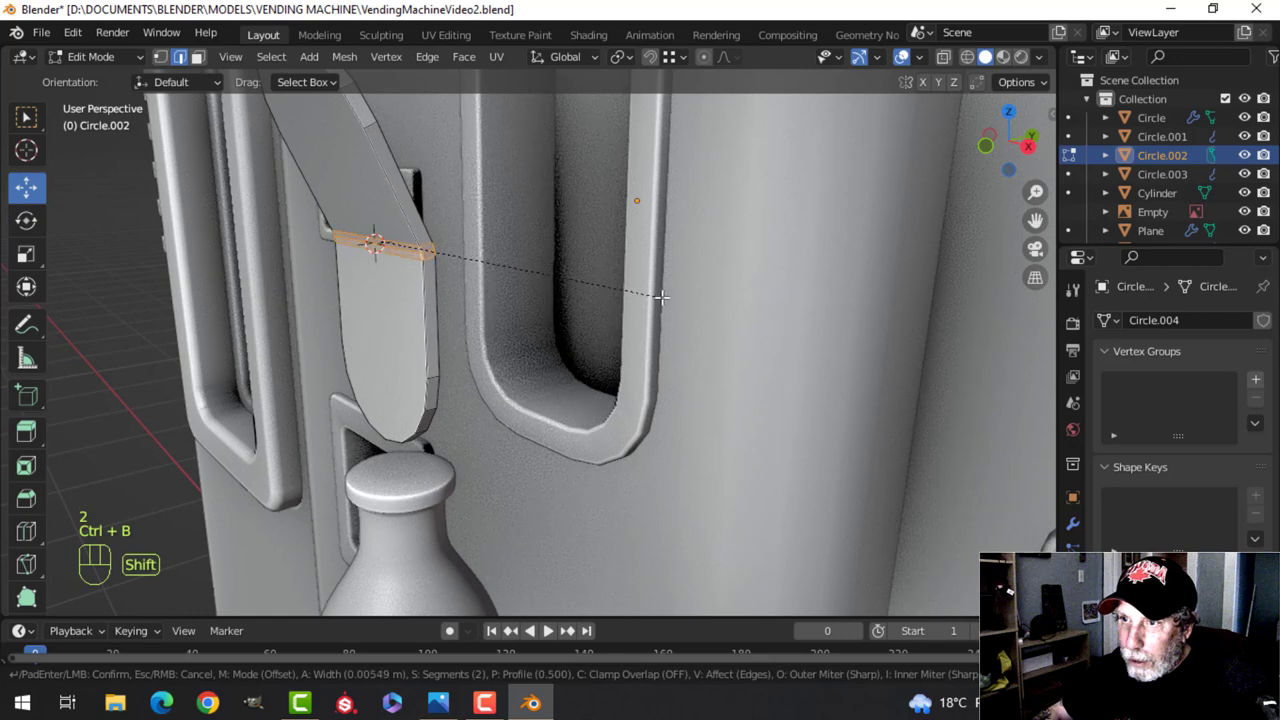
{"action": "left_click", "coordinate": [742, 323]}
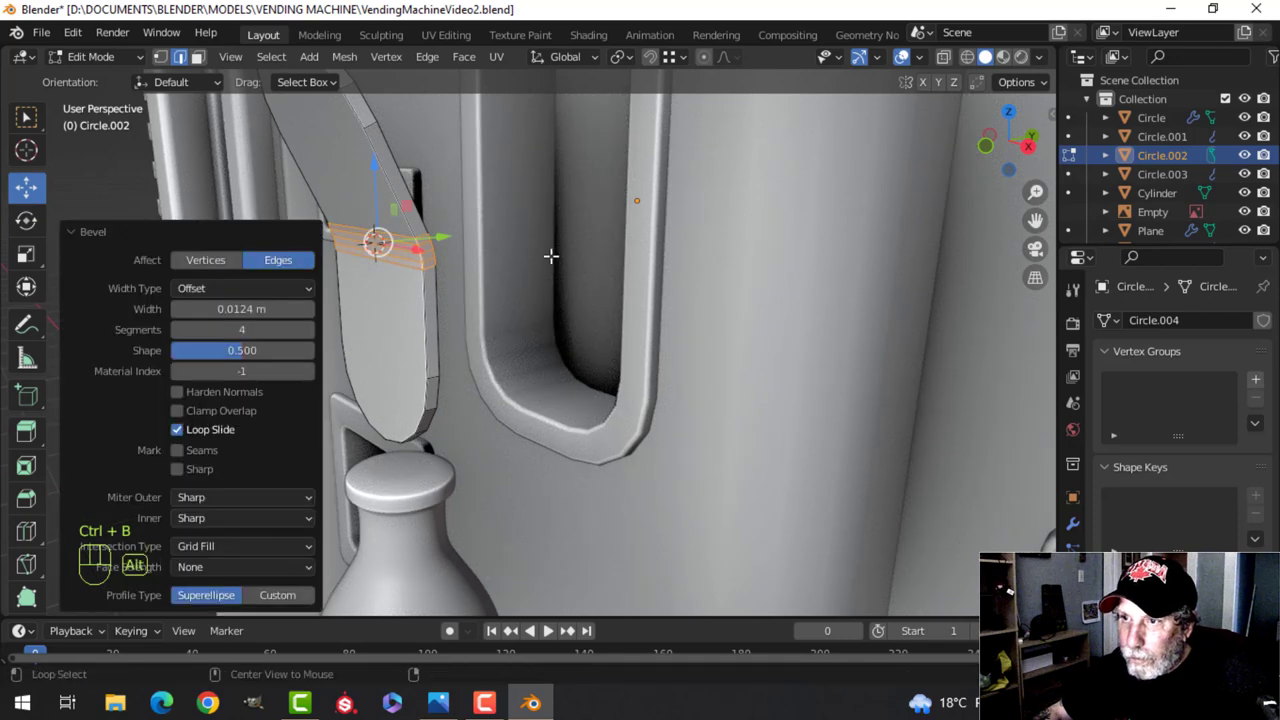
Bevel the flap's front and back perimeter edges, including those across the bend, with a width of 0.00255 m and 2 segments
{"action": "key", "text": "alt+a"}
{"action": "middle_click_drag", "start_coordinate": [551, 254], "coordinate": [551, 280]}
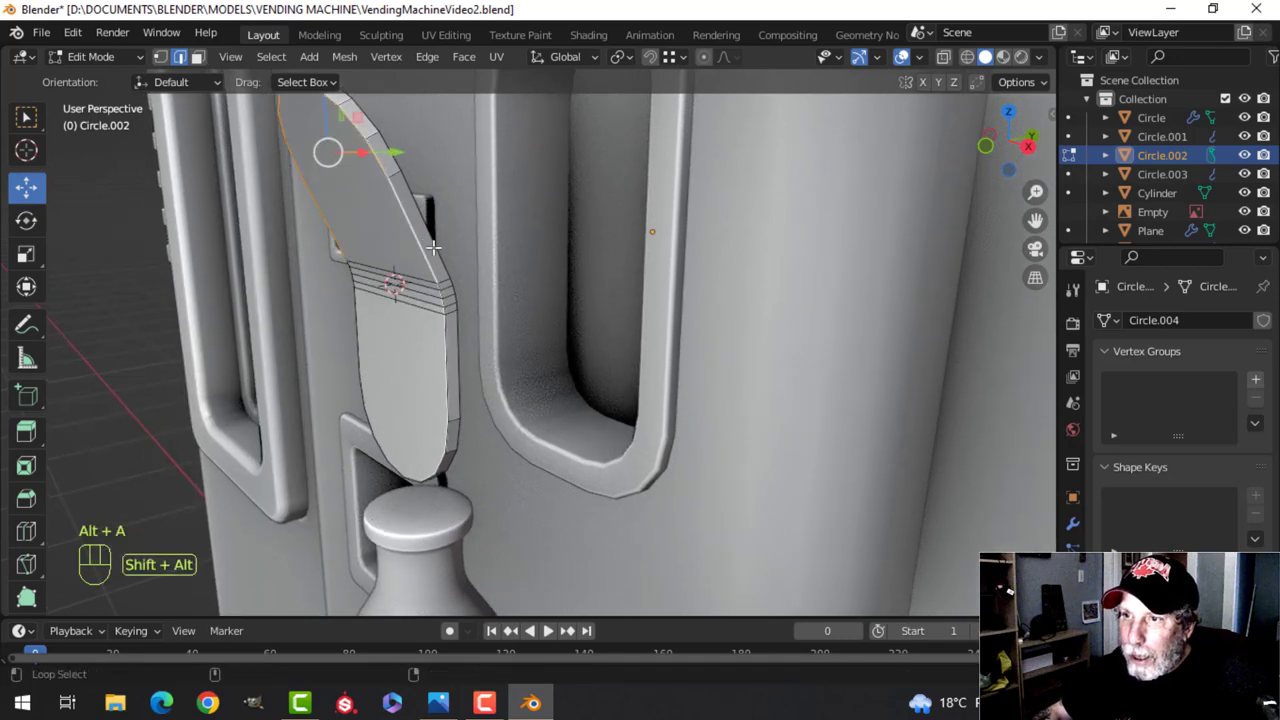
{"action": "left_click", "coordinate": [451, 346], "text": "alt+shift"}
{"action": "scroll", "coordinate": [465, 332], "scroll_direction": "up", "scroll_amount": 2}
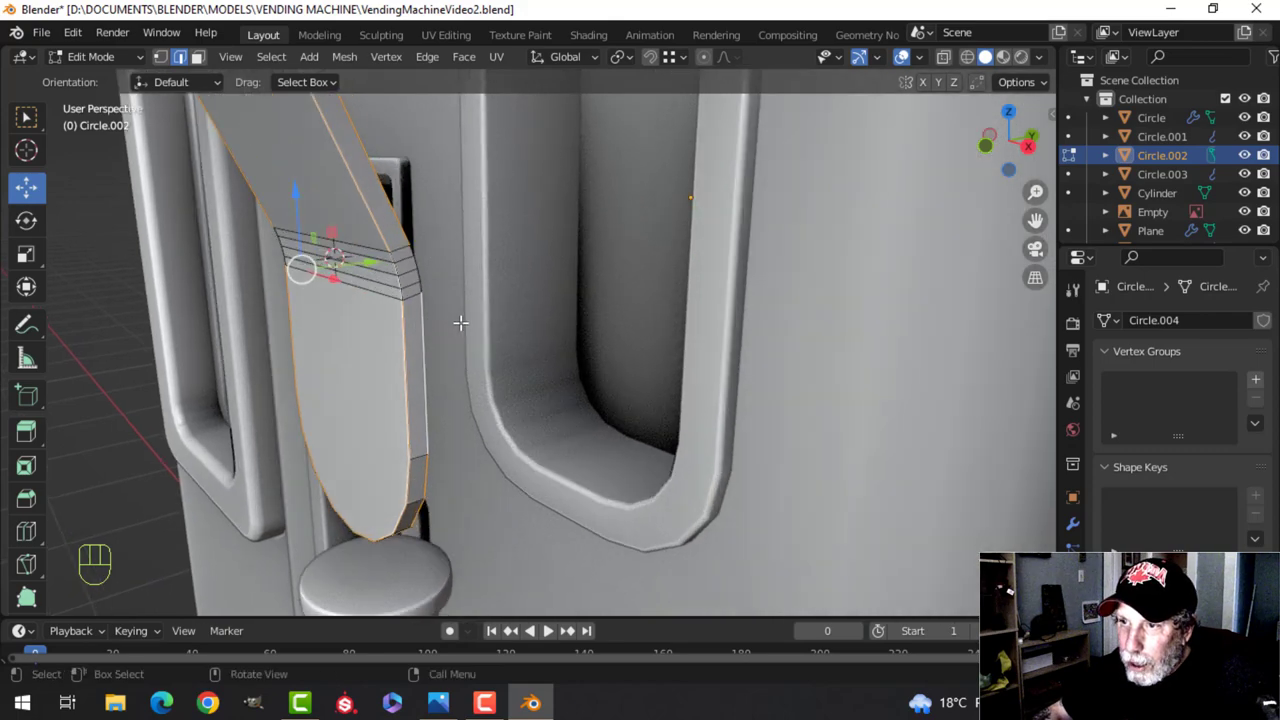
{"action": "middle_click_drag", "start_coordinate": [368, 288], "coordinate": [399, 312]}
{"action": "left_click", "coordinate": [282, 218], "text": "alt+shift"}
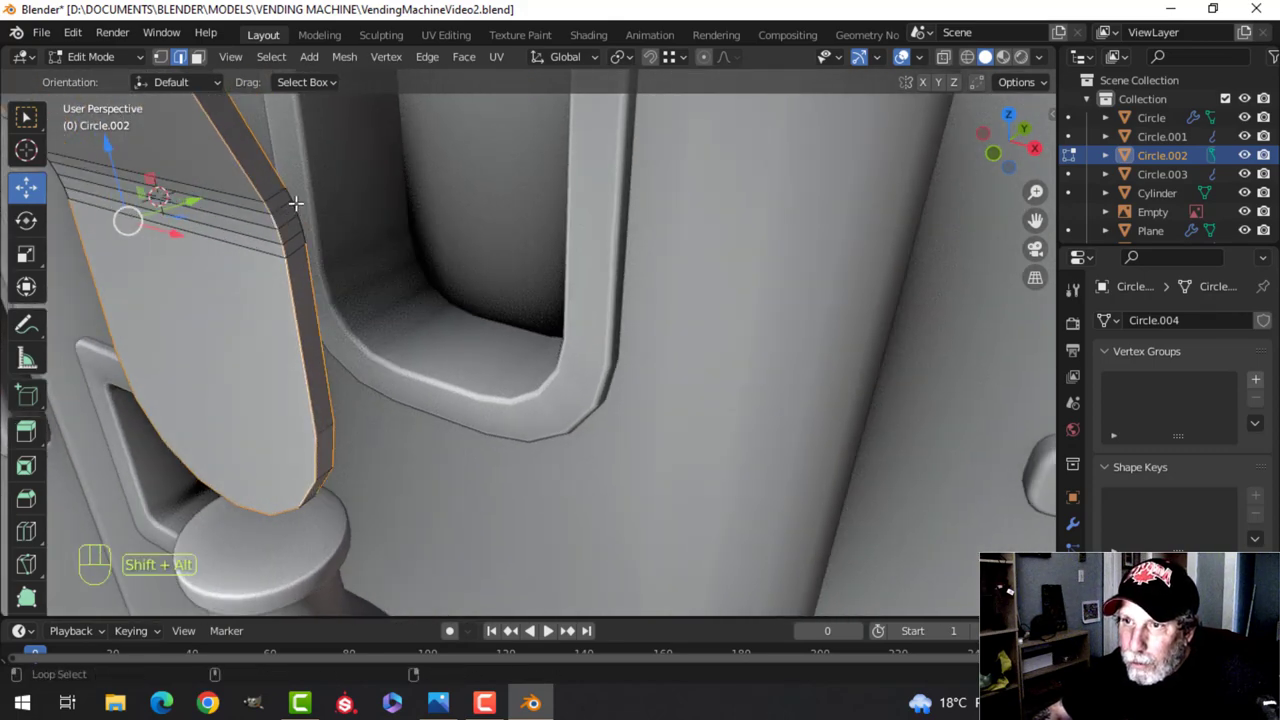
{"action": "middle_click_drag", "start_coordinate": [248, 286], "coordinate": [431, 308]}
{"action": "middle_click_drag", "start_coordinate": [180, 330], "coordinate": [290, 189], "text": "shift"}
{"action": "middle_click_drag", "start_coordinate": [320, 371], "coordinate": [520, 210], "text": "shift"}
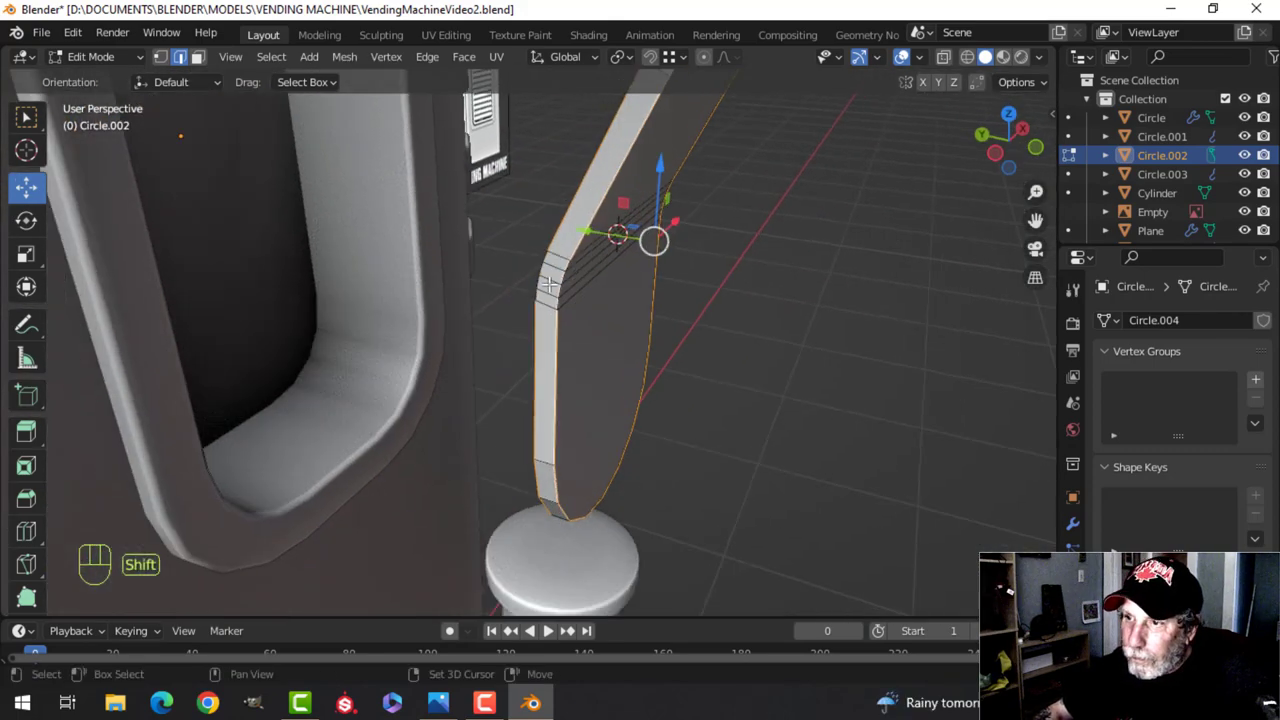
{"action": "scroll", "coordinate": [543, 331], "scroll_direction": "up", "scroll_amount": 4}
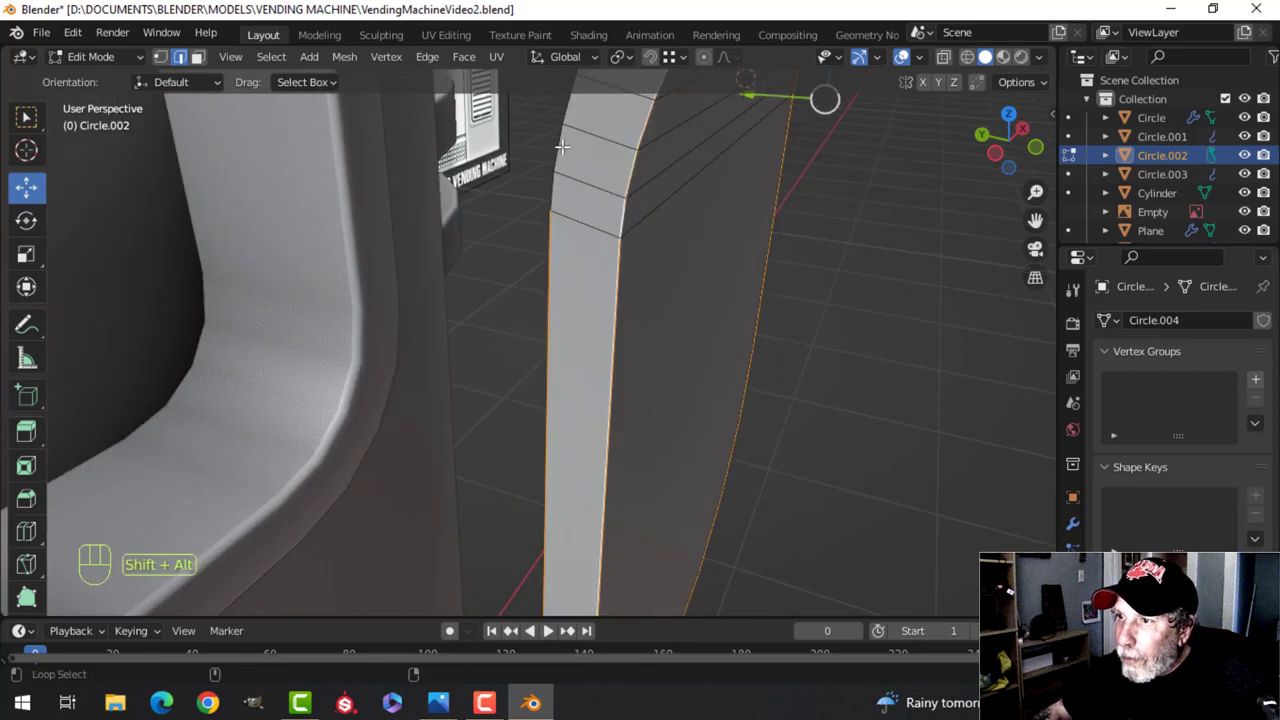
{"action": "left_click", "coordinate": [562, 147], "text": "alt+shift"}
{"action": "scroll", "coordinate": [660, 200], "scroll_direction": "down", "scroll_amount": 6}
{"action": "middle_click_drag", "start_coordinate": [751, 240], "coordinate": [520, 245]}
{"action": "middle_click_drag", "start_coordinate": [510, 225], "coordinate": [543, 400], "text": "shift"}
{"action": "scroll", "coordinate": [520, 375], "scroll_direction": "up", "scroll_amount": 2}
{"action": "middle_click_drag", "start_coordinate": [495, 345], "coordinate": [551, 289], "text": "shift"}
{"action": "key", "text": "ctrl+b"}
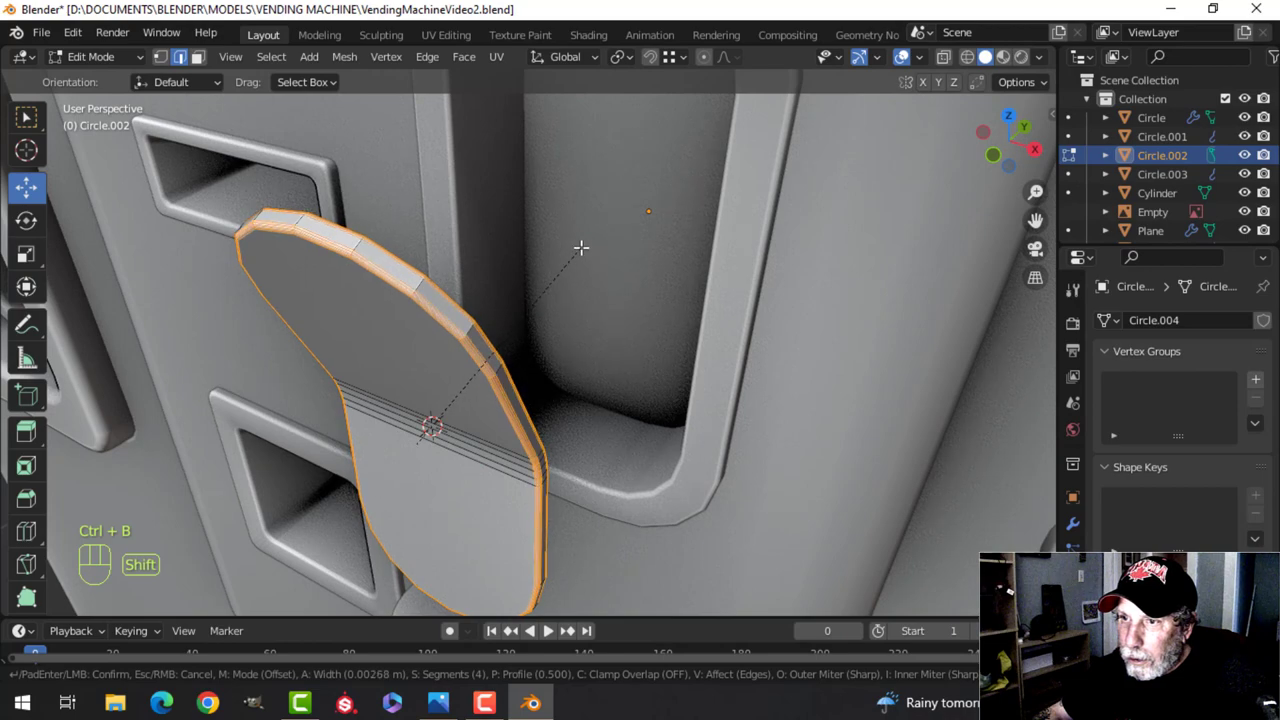
{"action": "left_click", "coordinate": [581, 247]}
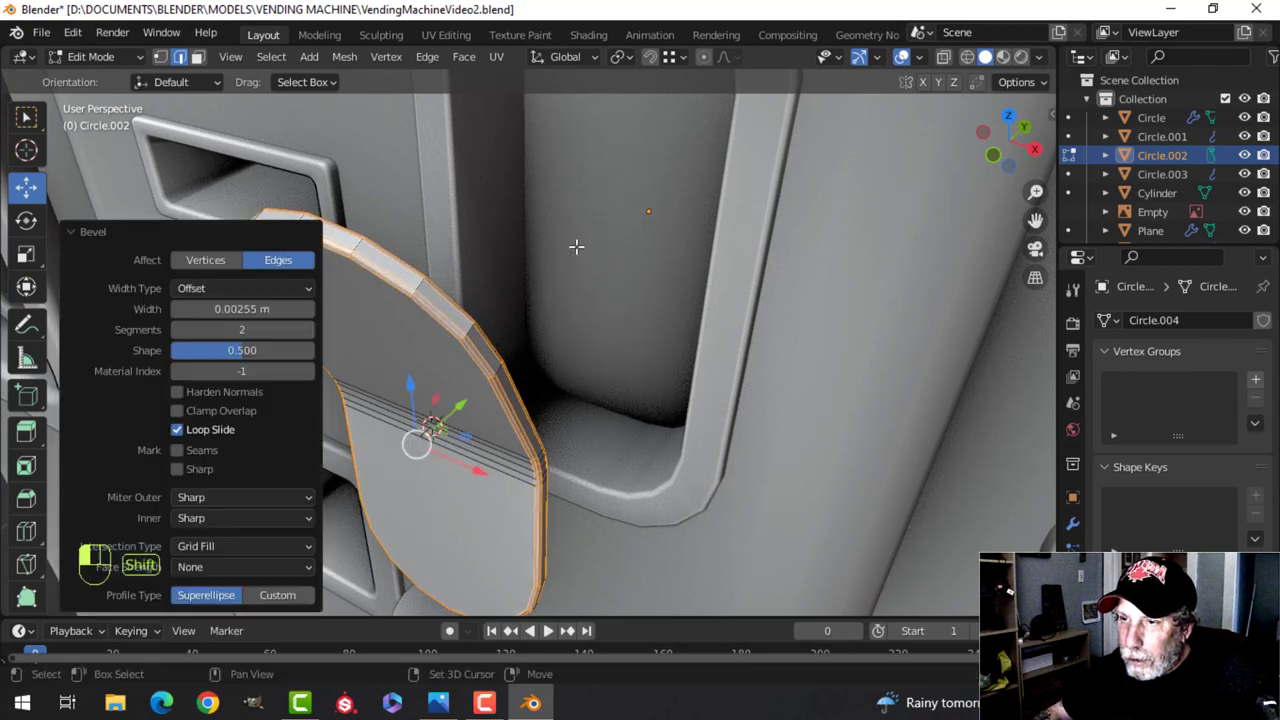
Leave mesh editing, apply smooth shading to the flap and deselect it
{"action": "key", "text": "Tab"}
{"action": "right_click", "coordinate": [346, 292]}
{"action": "left_click", "coordinate": [346, 290]}
{"action": "key", "text": "alt+a"}
{"action": "scroll", "coordinate": [451, 375], "scroll_direction": "down", "scroll_amount": 2, "text": "alt"}
{"action": "scroll", "coordinate": [451, 390], "scroll_direction": "down", "scroll_amount": 2}
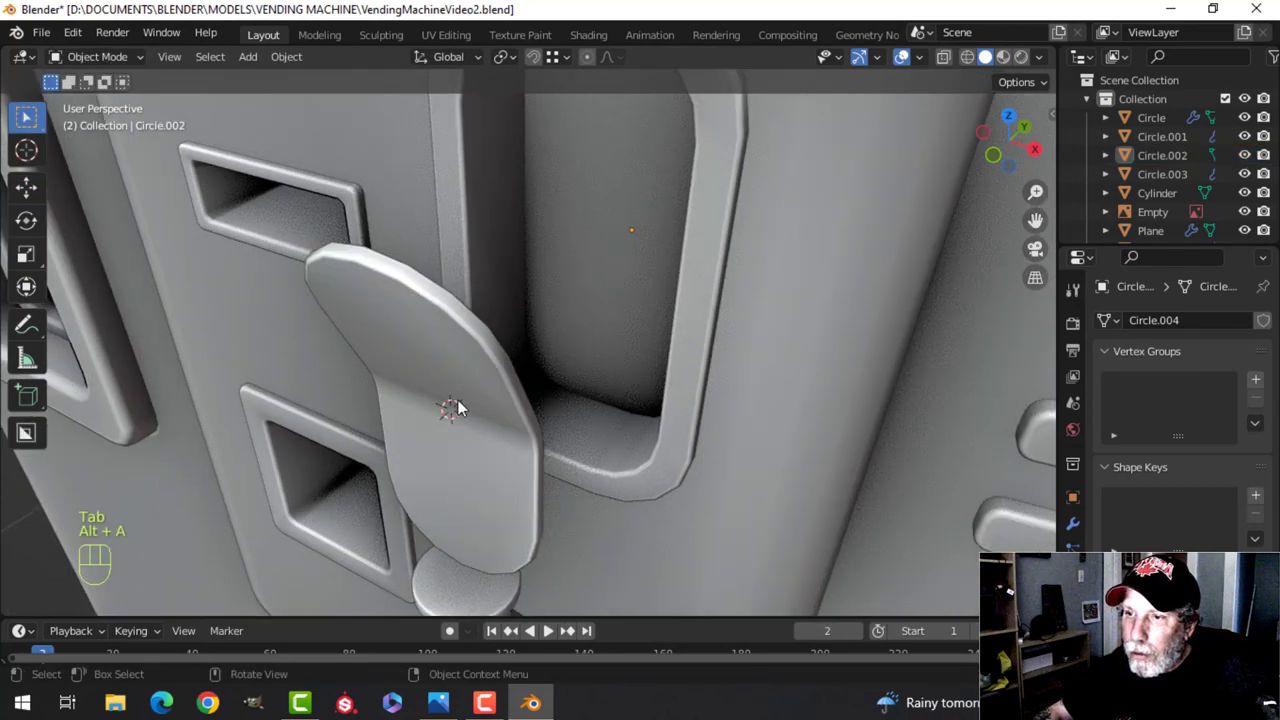
Snap the 3D cursor to the upper slanted front face of the flap and leave mesh editing
{"action": "middle_click_drag", "start_coordinate": [455, 405], "coordinate": [499, 324]}
{"action": "scroll", "coordinate": [507, 357], "scroll_direction": "down", "scroll_amount": 4}
{"action": "scroll", "coordinate": [538, 350], "scroll_direction": "up", "scroll_amount": 2}
{"action": "scroll", "coordinate": [499, 324], "scroll_direction": "down", "scroll_amount": 2}
{"action": "scroll", "coordinate": [500, 330], "scroll_direction": "down", "scroll_amount": 2}
{"action": "left_click", "coordinate": [514, 349]}
{"action": "scroll", "coordinate": [604, 353], "scroll_direction": "down", "scroll_amount": 2}
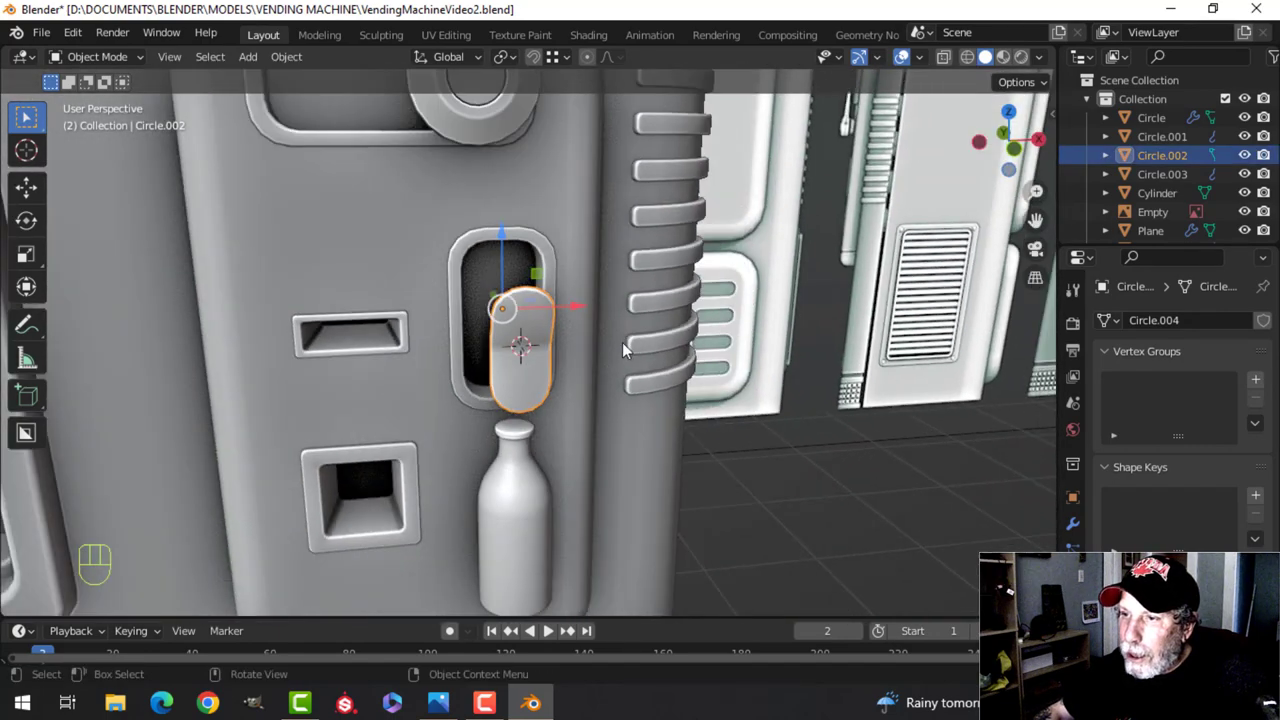
{"action": "middle_click_drag", "start_coordinate": [654, 366], "coordinate": [575, 359]}
{"action": "key", "text": "Tab"}
{"action": "key", "text": "alt+a"}
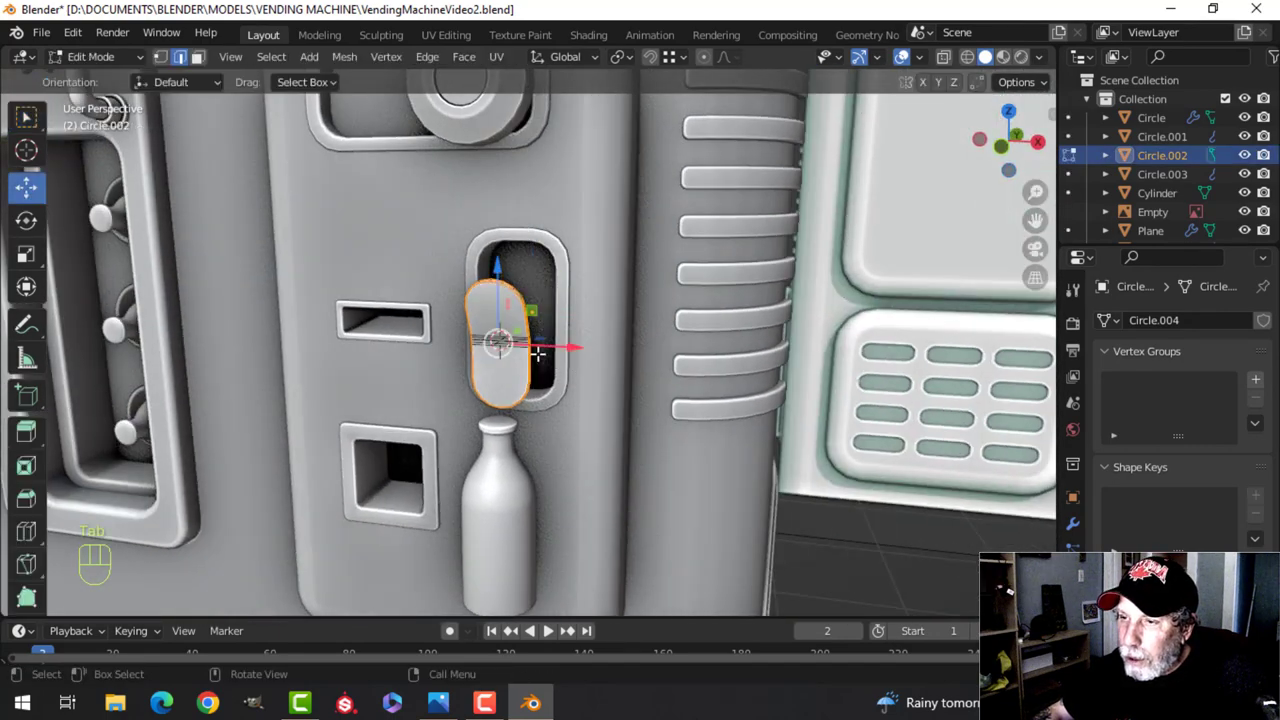
{"action": "scroll", "coordinate": [533, 347], "scroll_direction": "up", "scroll_amount": 3}
{"action": "key", "text": "3"}
{"action": "left_click", "coordinate": [518, 330]}
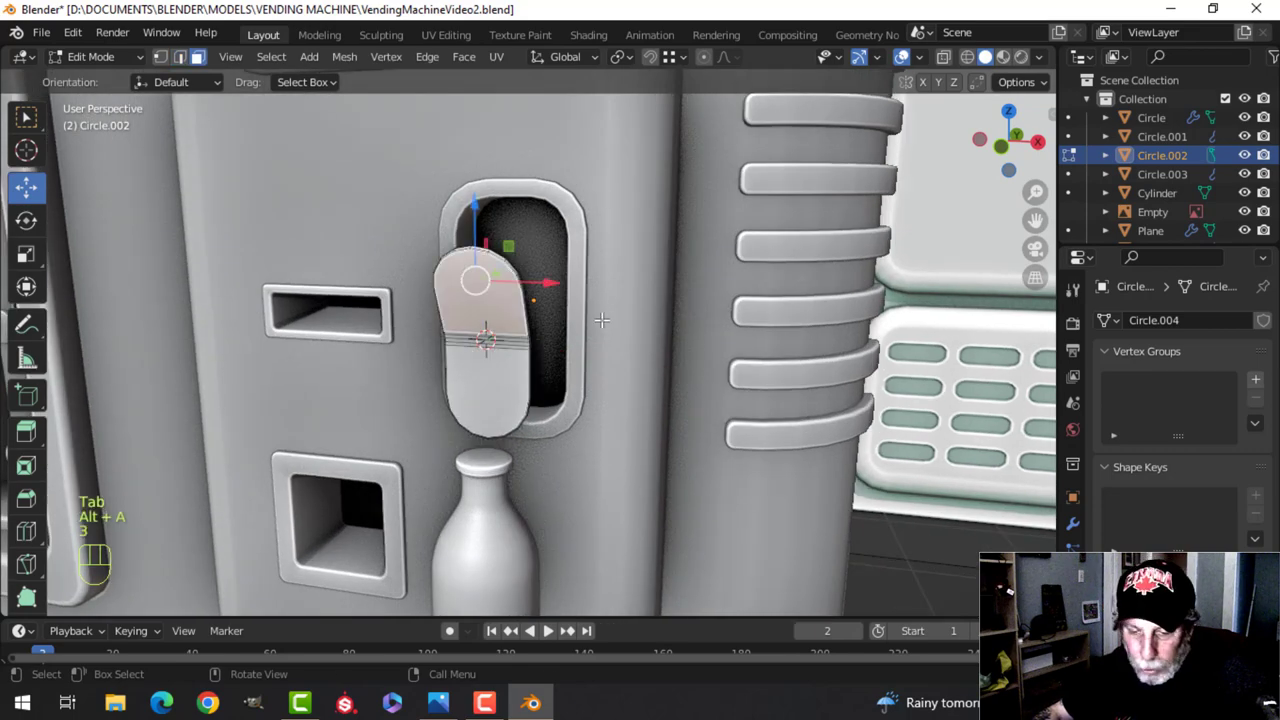
{"action": "key", "text": "shift+s"}
{"action": "left_click", "coordinate": [606, 405]}
{"action": "key", "text": "Tab"}
{"action": "key", "text": "alt+a"}
{"action": "scroll", "coordinate": [514, 469], "scroll_direction": "down", "scroll_amount": 2}
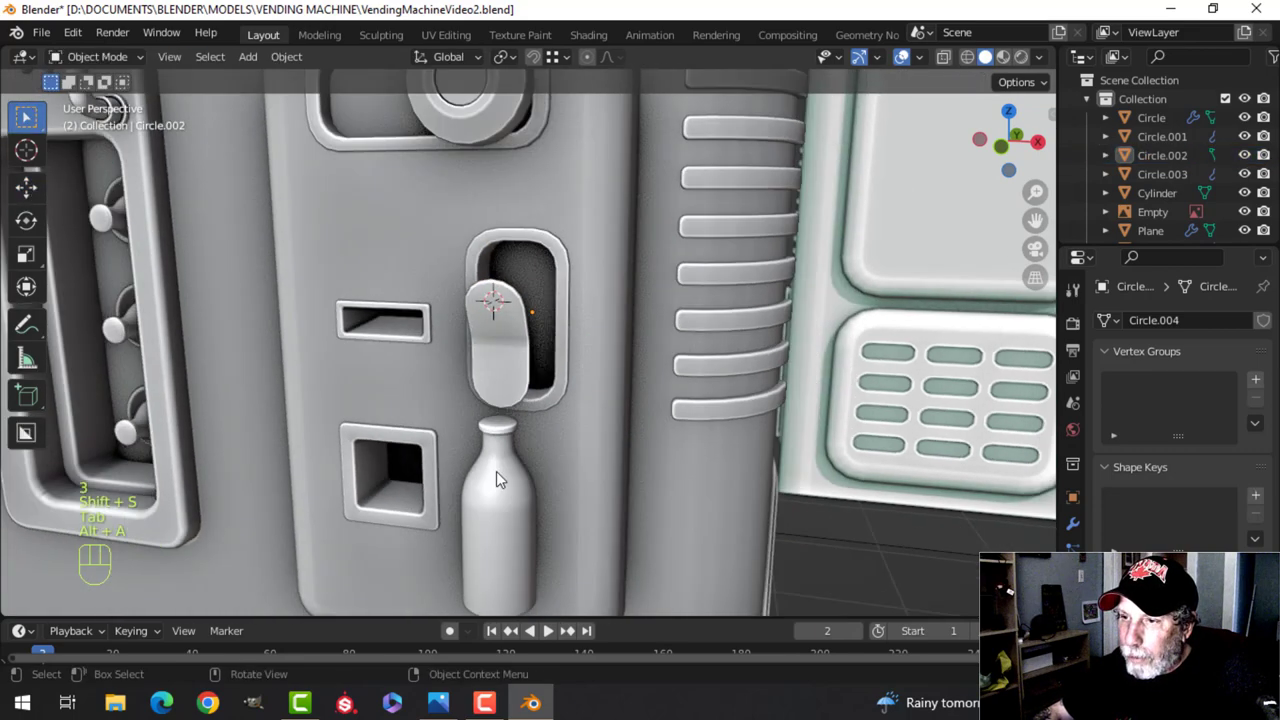
Raise the whole bottle mesh slightly so its cap overlaps the flap's lower end
{"action": "left_click", "coordinate": [496, 471]}
{"action": "key", "text": "Tab"}
{"action": "key", "text": "a"}
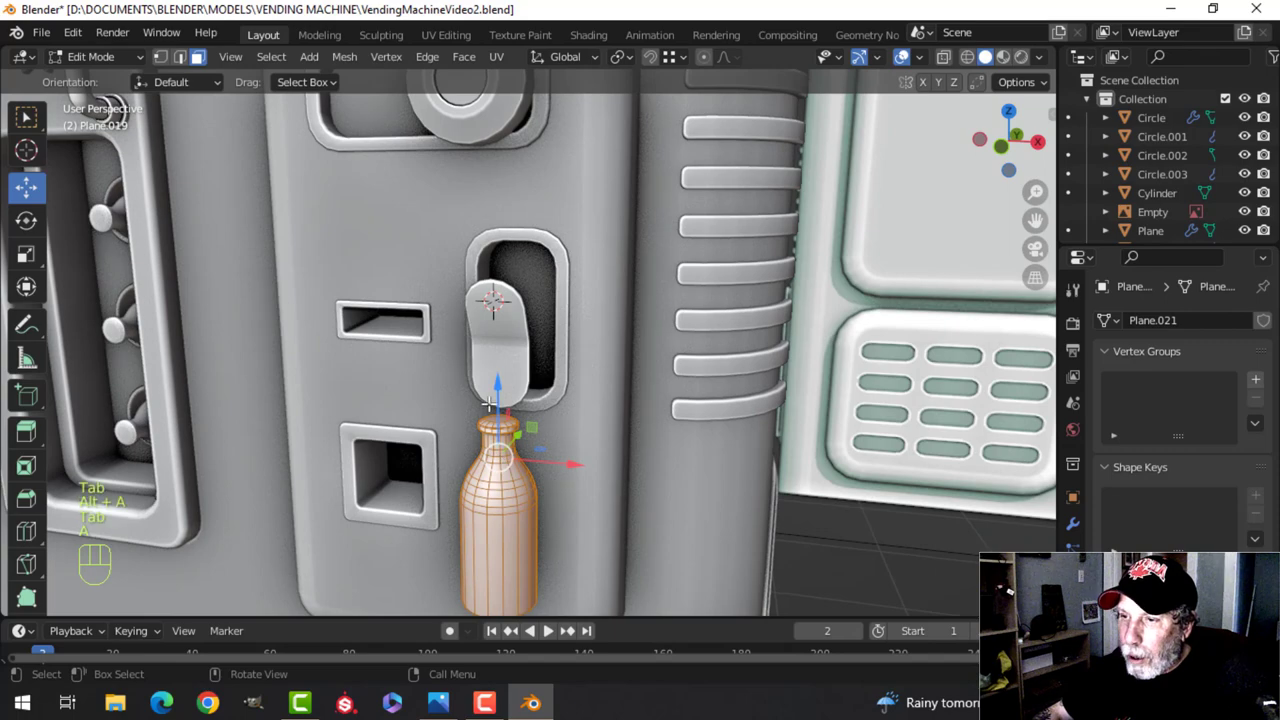
{"action": "left_click_drag", "start_coordinate": [488, 403], "coordinate": [490, 375]}
{"action": "key", "text": "Tab"}
{"action": "middle_click_drag", "start_coordinate": [490, 375], "coordinate": [553, 364]}
{"action": "key", "text": "alt+a"}
Add a mesh cylinder at the 3D cursor on the flap's upper face
{"action": "scroll", "coordinate": [590, 432], "scroll_direction": "up", "scroll_amount": 3}
{"action": "key", "text": "shift+a"}
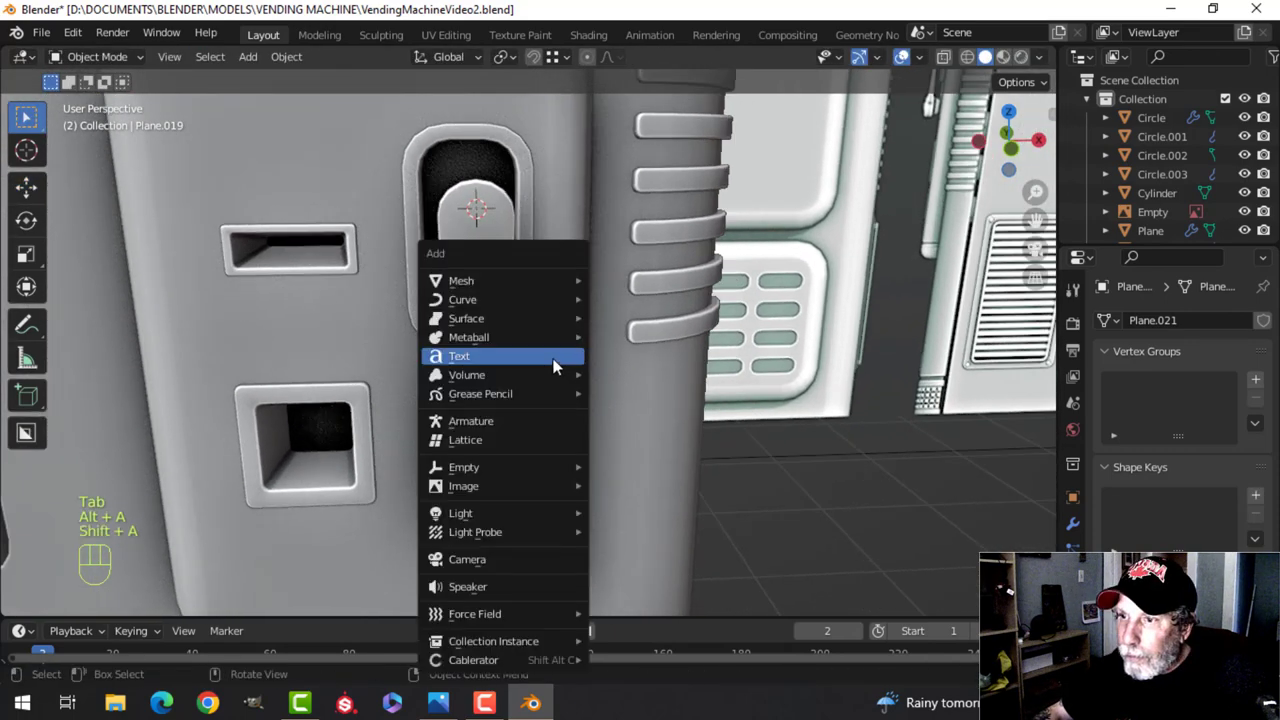
{"action": "mouse_move", "coordinate": [475, 280]}
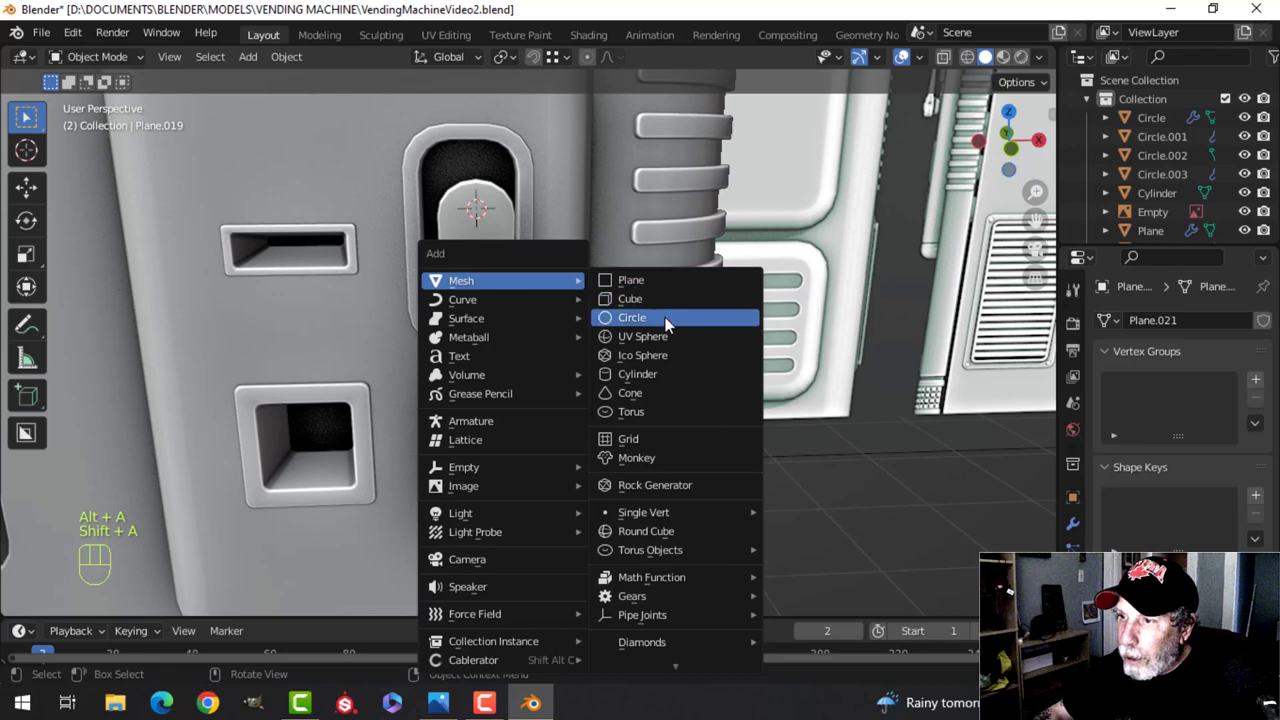
{"action": "left_click", "coordinate": [655, 375]}
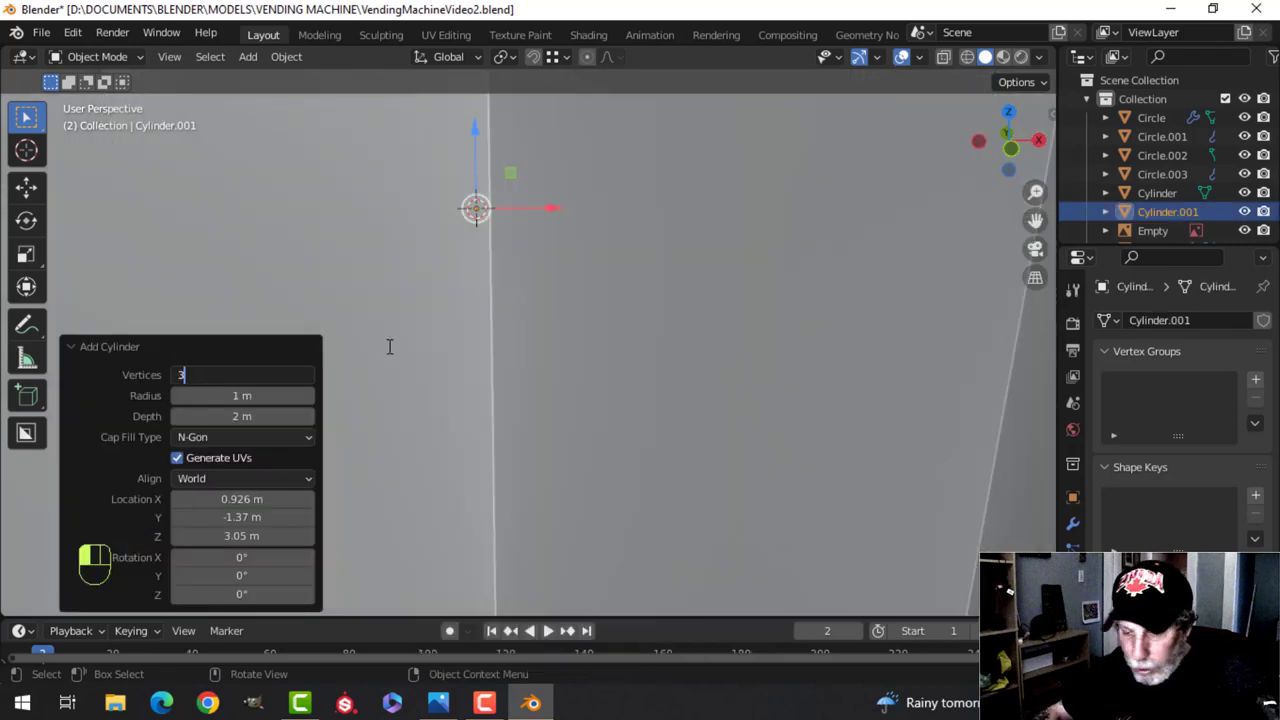
{"action": "key", "text": "Return"}
{"action": "scroll", "coordinate": [628, 348], "scroll_direction": "down", "scroll_amount": 5}
Scale the cylinder mesh down by about 0.153 and again by about 0.269 to fit the flap's width
{"action": "key", "text": "Tab"}
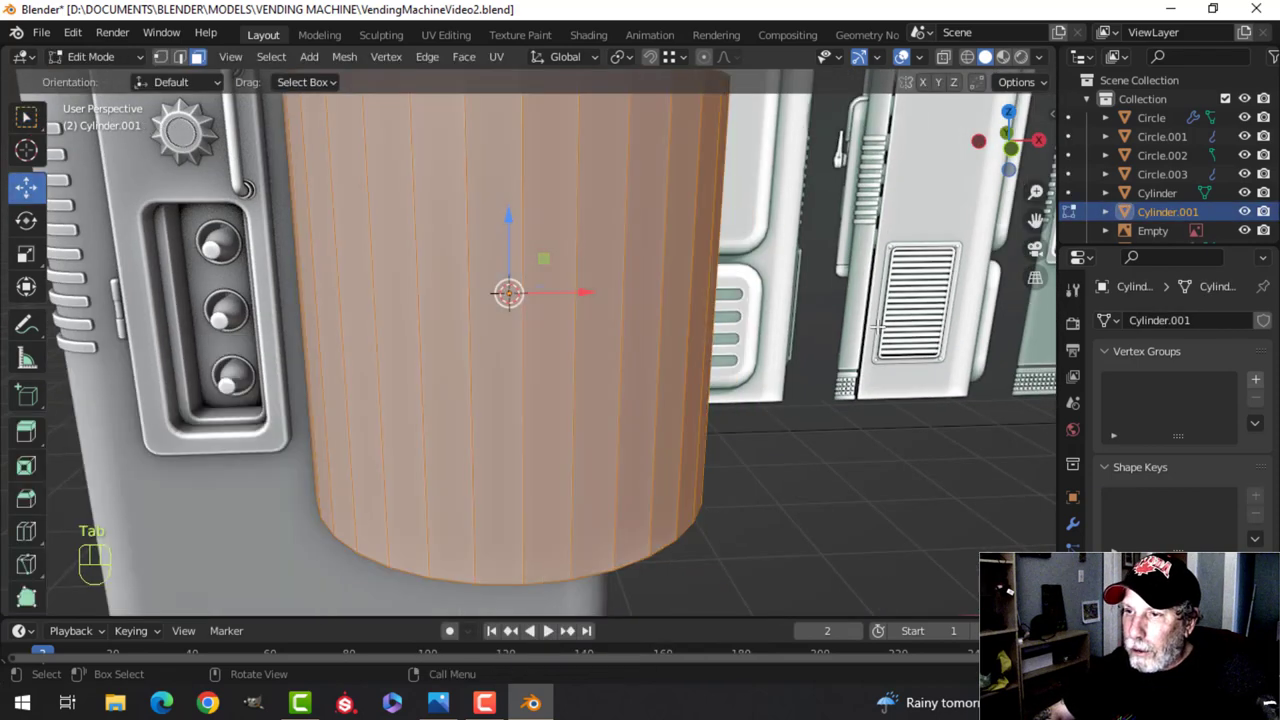
{"action": "key", "text": "s"}
{"action": "left_click", "coordinate": [558, 314]}
{"action": "scroll", "coordinate": [560, 300], "scroll_direction": "up", "scroll_amount": 4}
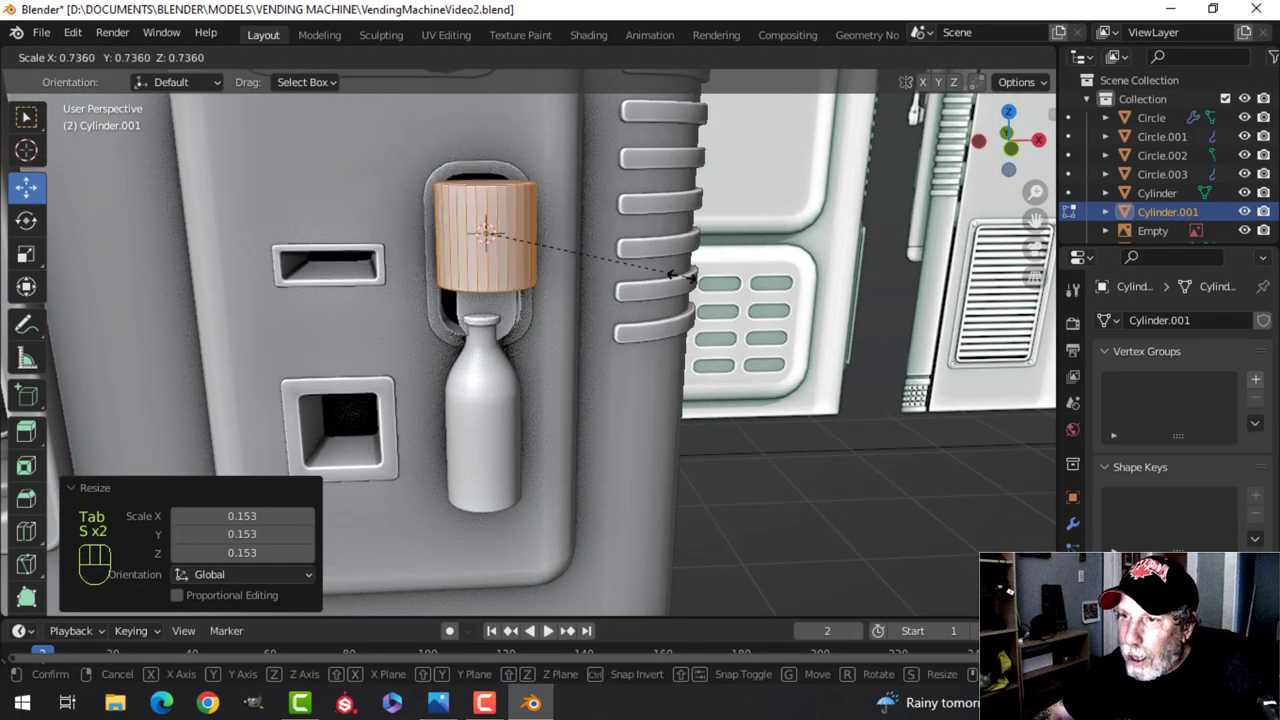
{"action": "key", "text": "s"}
{"action": "left_click", "coordinate": [543, 286]}
Rotate the cylinder in the right side view so its axis passes through the flap's slanted part, and reposition it there
{"action": "middle_click_drag", "start_coordinate": [543, 286], "coordinate": [623, 340]}
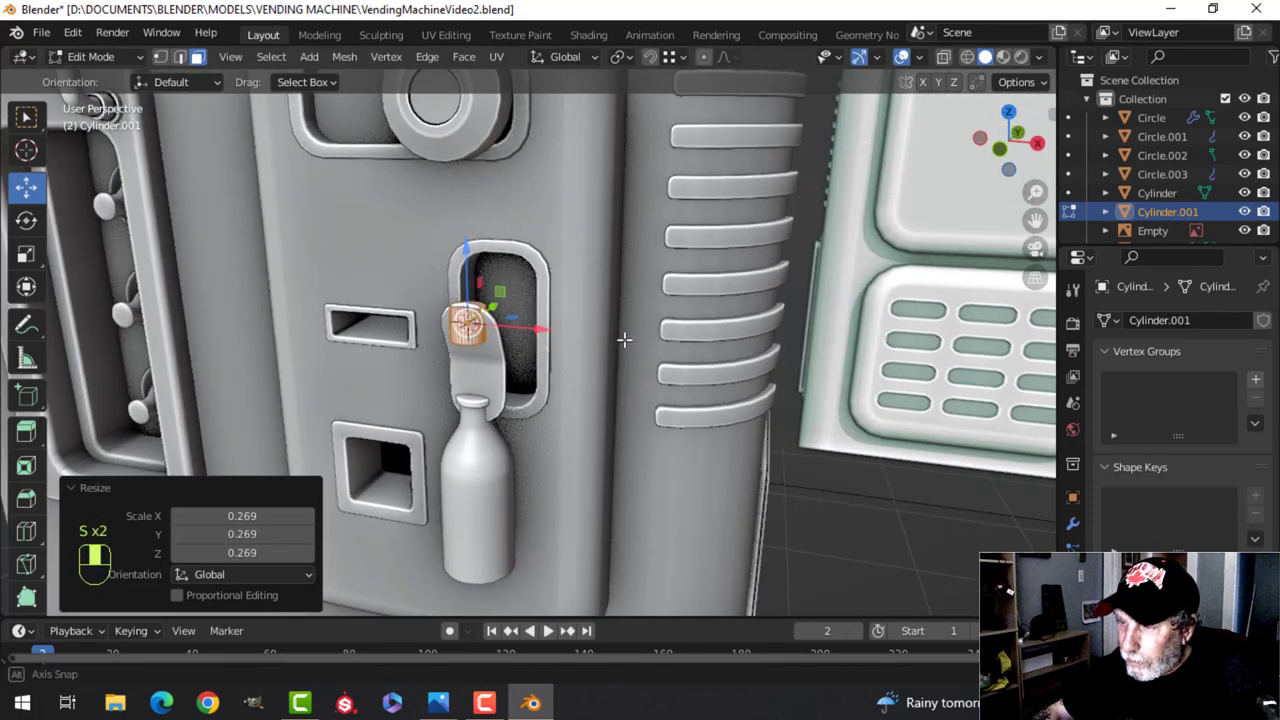
{"action": "key", "text": "KP_3"}
{"action": "scroll", "coordinate": [609, 323], "scroll_direction": "up", "scroll_amount": 3}
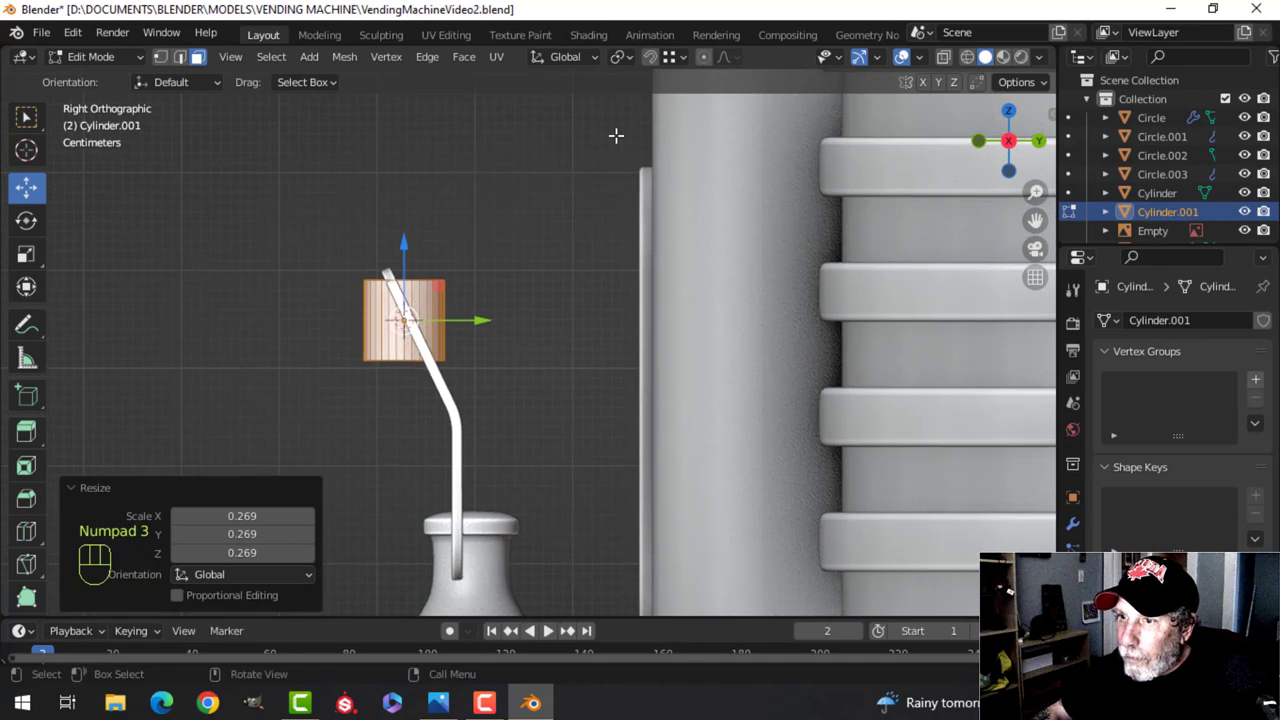
{"action": "key", "text": "r"}
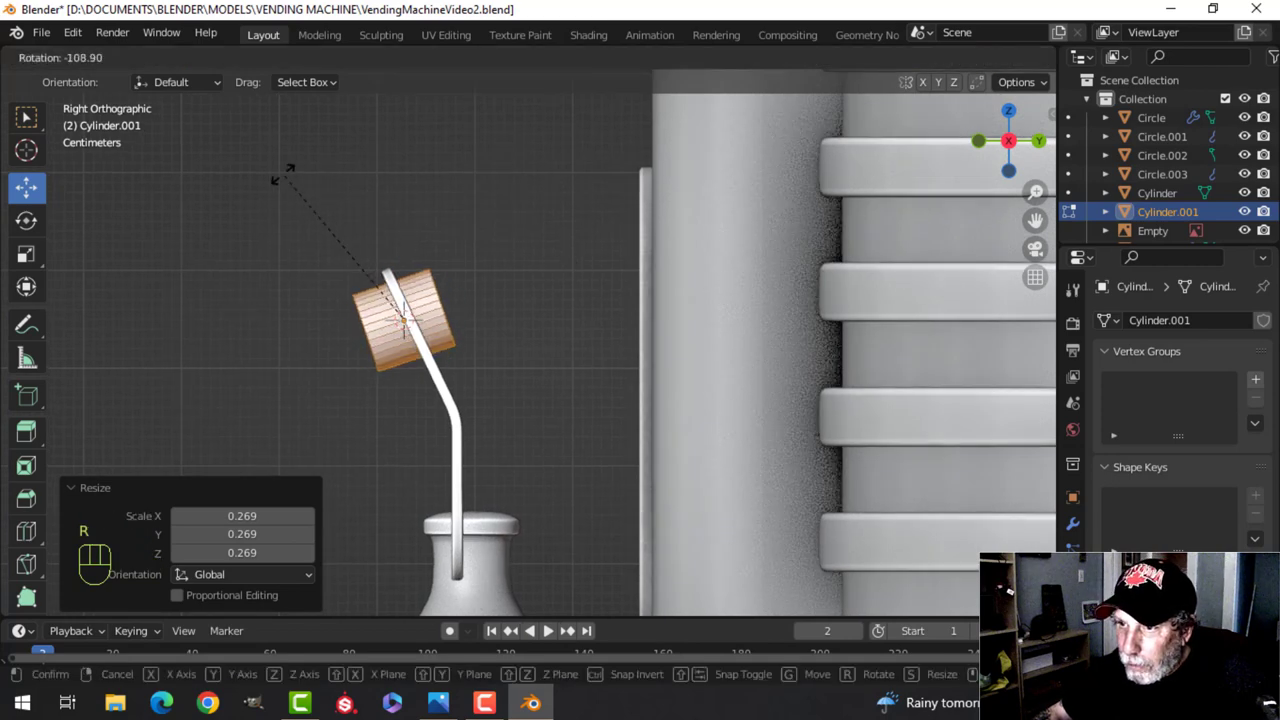
{"action": "left_click", "coordinate": [175, 117]}
{"action": "left_click_drag", "start_coordinate": [403, 243], "coordinate": [415, 283]}
{"action": "left_click_drag", "start_coordinate": [466, 330], "coordinate": [471, 331]}
Scale the cylinder up by about 1.26 in front view and lower it about 0.009 m within the flap's rounded top
{"action": "middle_click_drag", "start_coordinate": [471, 331], "coordinate": [526, 300]}
{"action": "scroll", "coordinate": [530, 310], "scroll_direction": "up", "scroll_amount": 4}
{"action": "key", "text": "KP_1"}
{"action": "scroll", "coordinate": [535, 341], "scroll_direction": "up", "scroll_amount": 2}
{"action": "scroll", "coordinate": [535, 341], "scroll_direction": "up", "scroll_amount": 1}
{"action": "key", "text": "s"}
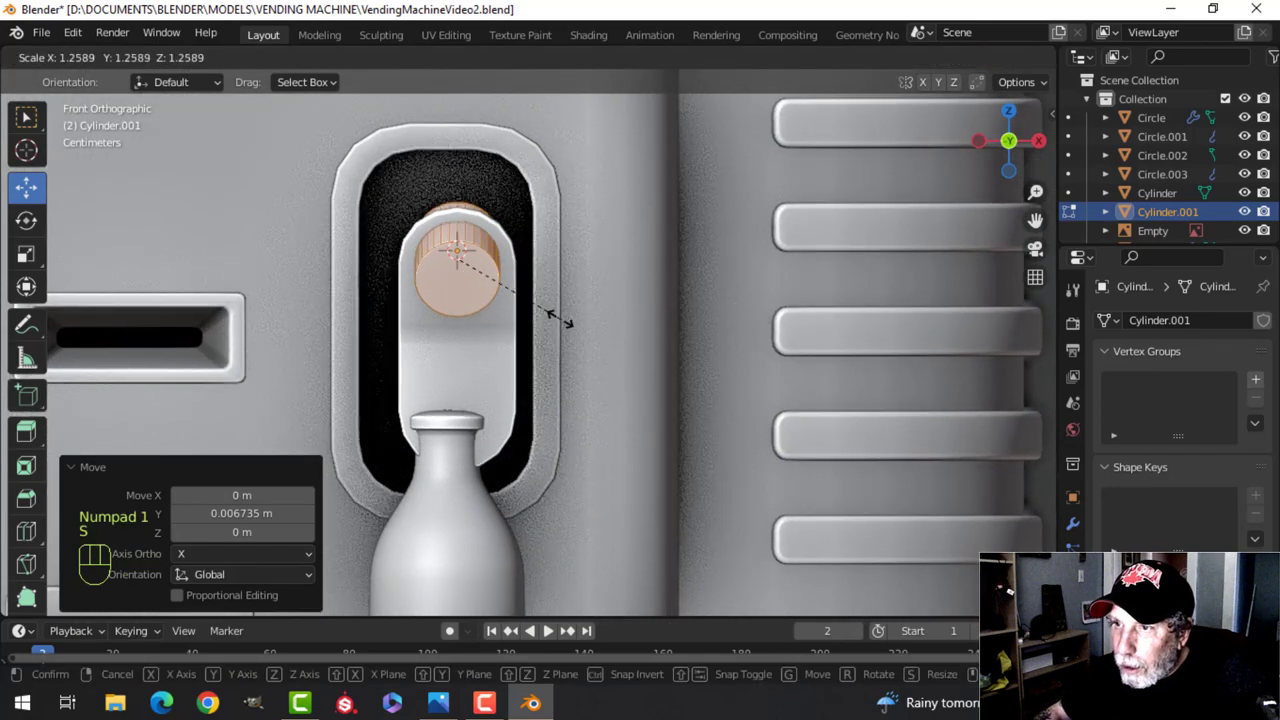
{"action": "left_click", "coordinate": [560, 317]}
{"action": "left_click_drag", "start_coordinate": [456, 185], "coordinate": [457, 193]}
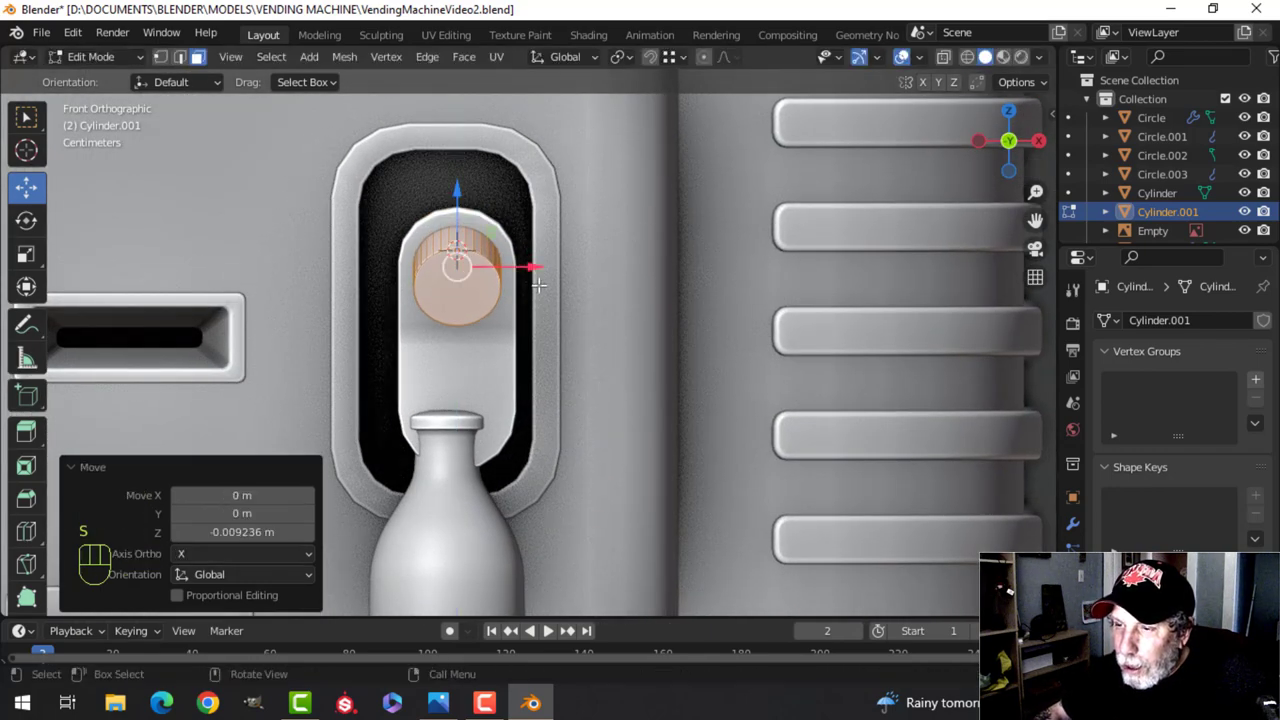
{"action": "middle_click_drag", "start_coordinate": [457, 193], "coordinate": [566, 328]}
{"action": "key", "text": "Tab"}
{"action": "key", "text": "alt+a"}
Add a Boolean Difference modifier to the flap with the cylinder as the cutting object
{"action": "left_click", "coordinate": [511, 337]}
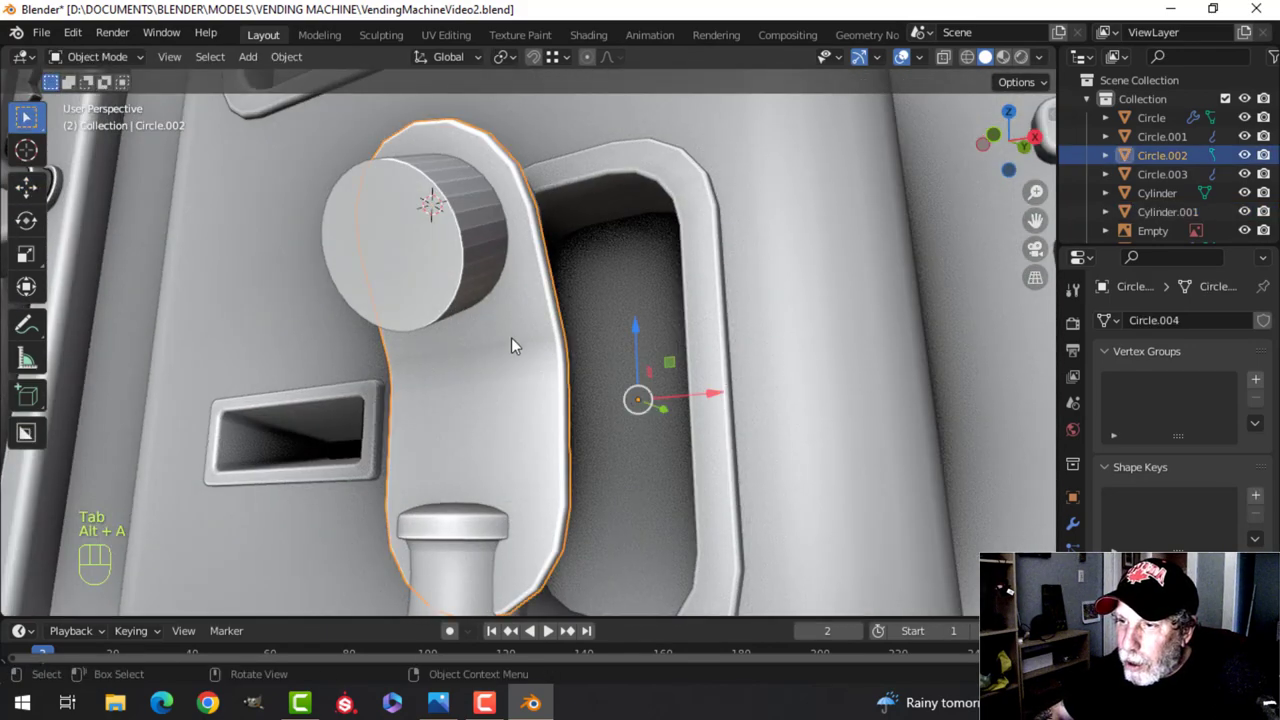
{"action": "left_click", "coordinate": [1073, 523]}
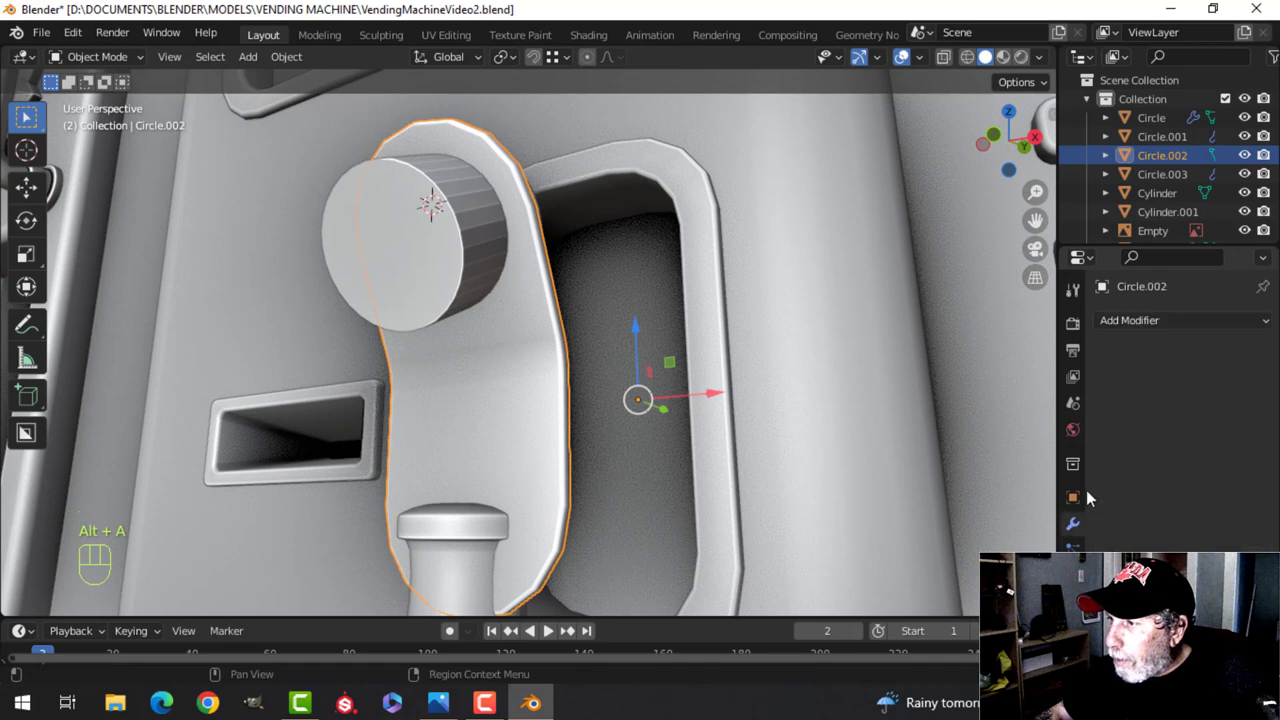
{"action": "left_click", "coordinate": [1139, 322]}
{"action": "left_click", "coordinate": [884, 415]}
{"action": "left_click", "coordinate": [1235, 426]}
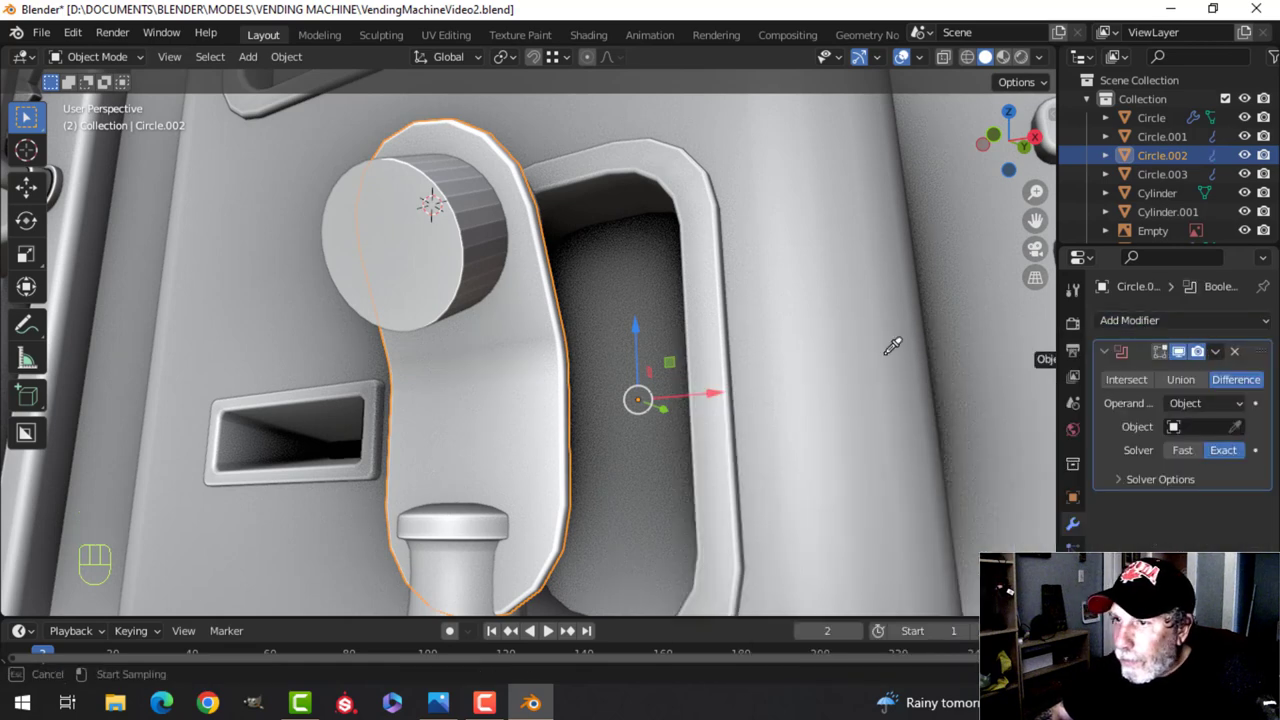
{"action": "left_click", "coordinate": [447, 220]}
Apply the flap's Boolean modifier and delete the cutting cylinder
{"action": "left_click", "coordinate": [1215, 352]}
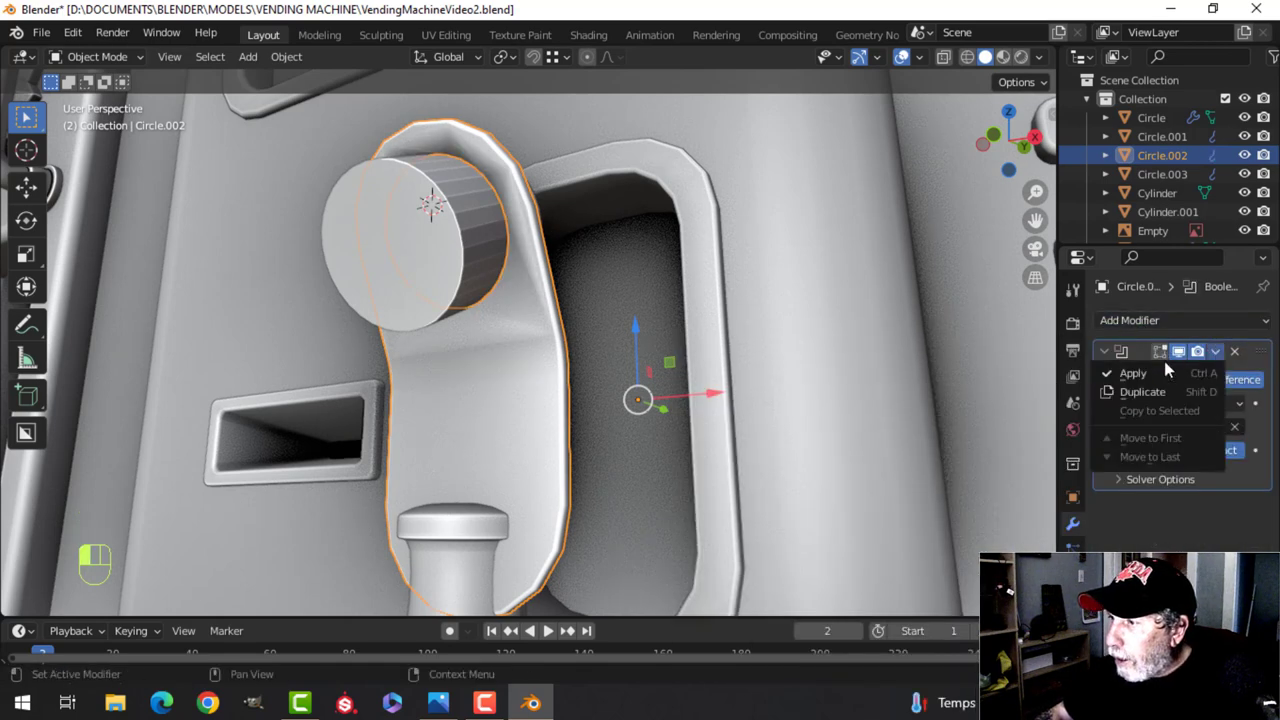
{"action": "left_click", "coordinate": [1130, 372]}
{"action": "left_click", "coordinate": [446, 244]}
{"action": "key", "text": "x"}
{"action": "left_click", "coordinate": [446, 240]}
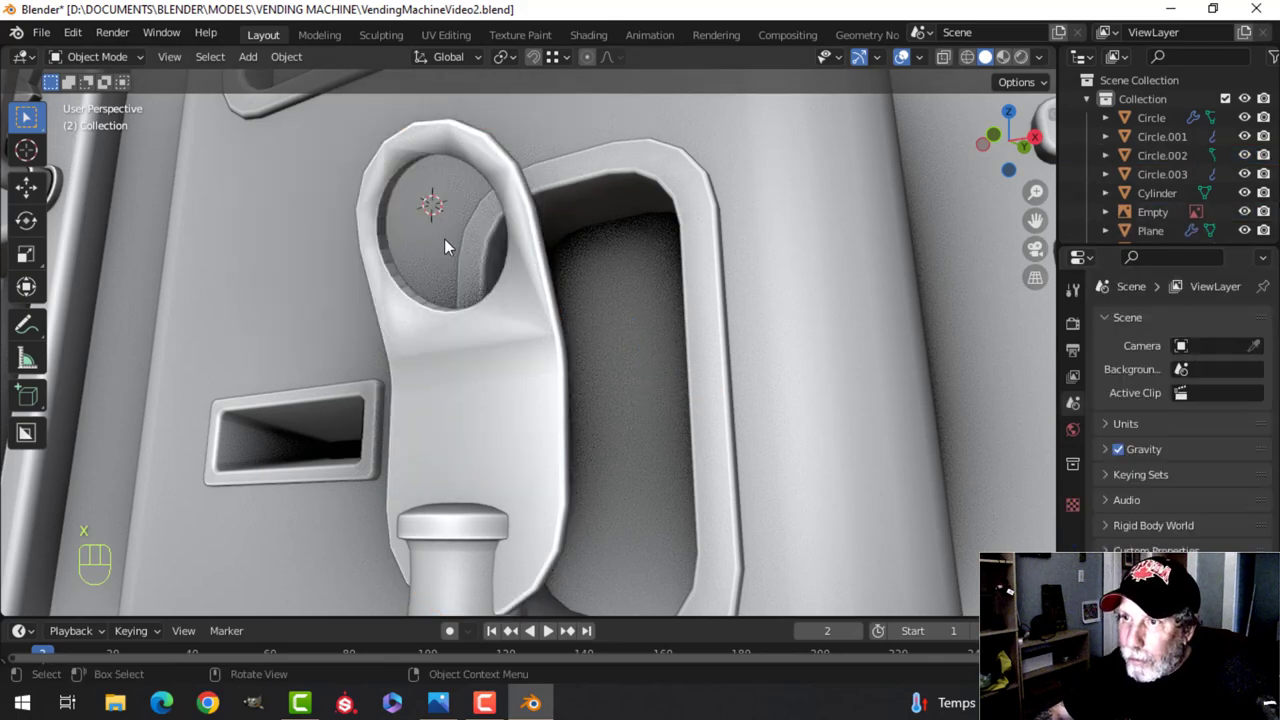
Bevel the front and back edge loops of the flap's round hole with a width of about 0.0036 m and 2 segments
{"action": "middle_click_drag", "start_coordinate": [446, 240], "coordinate": [449, 351], "text": "shift"}
{"action": "left_click", "coordinate": [488, 238]}
{"action": "key", "text": "Tab"}
{"action": "scroll", "coordinate": [480, 275], "scroll_direction": "up", "scroll_amount": 3}
{"action": "key", "text": "alt+a"}
{"action": "middle_click_drag", "start_coordinate": [373, 251], "coordinate": [460, 293]}
{"action": "key", "text": "2"}
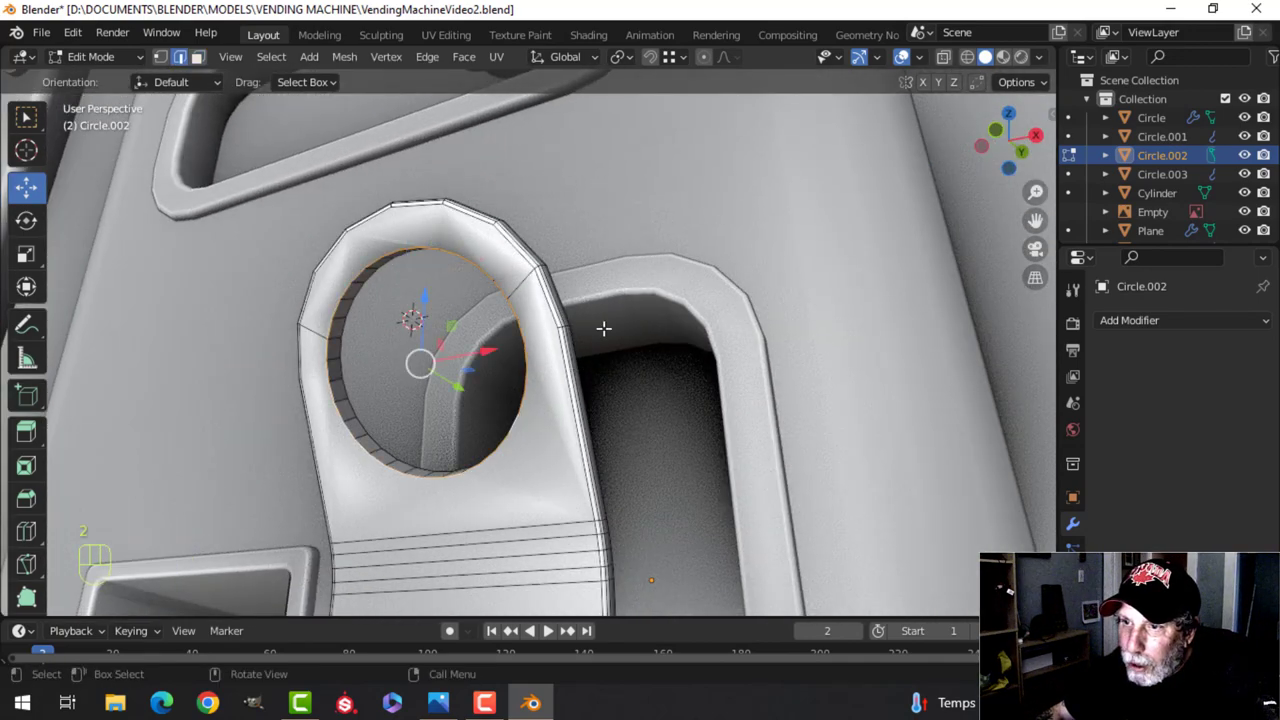
{"action": "middle_click_drag", "start_coordinate": [604, 328], "coordinate": [528, 256]}
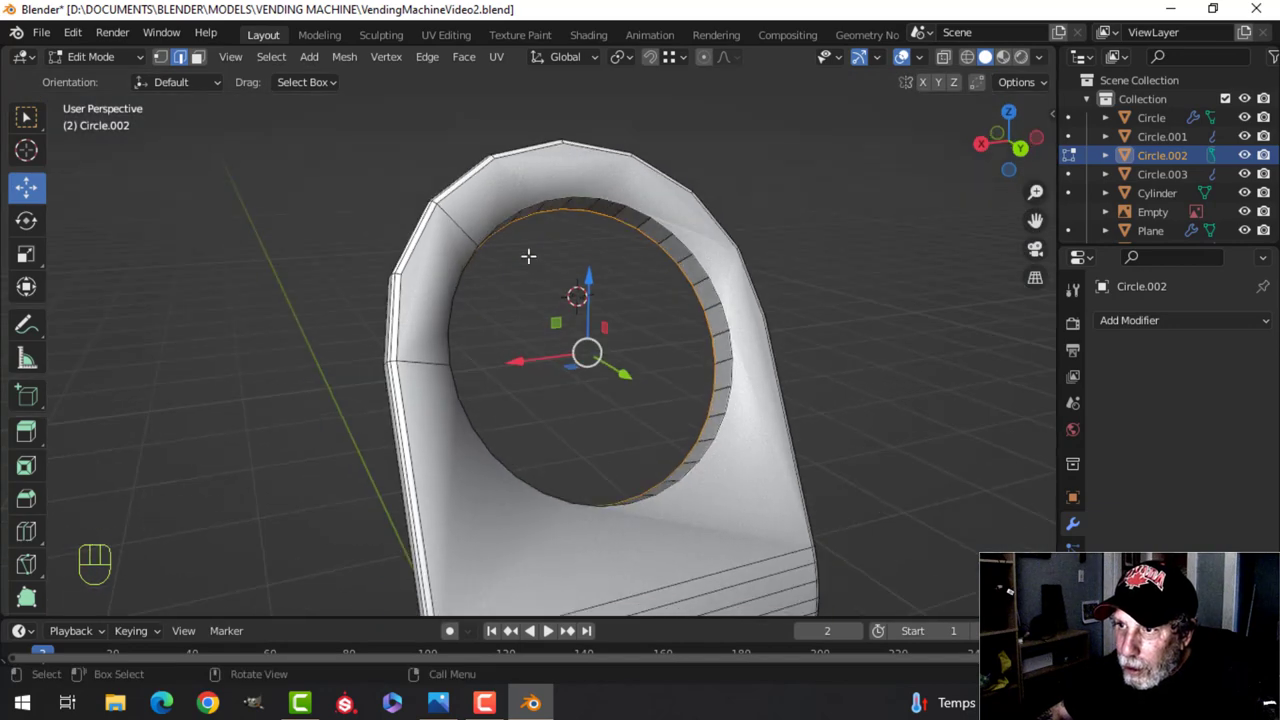
{"action": "left_click", "coordinate": [544, 197], "text": "alt+shift"}
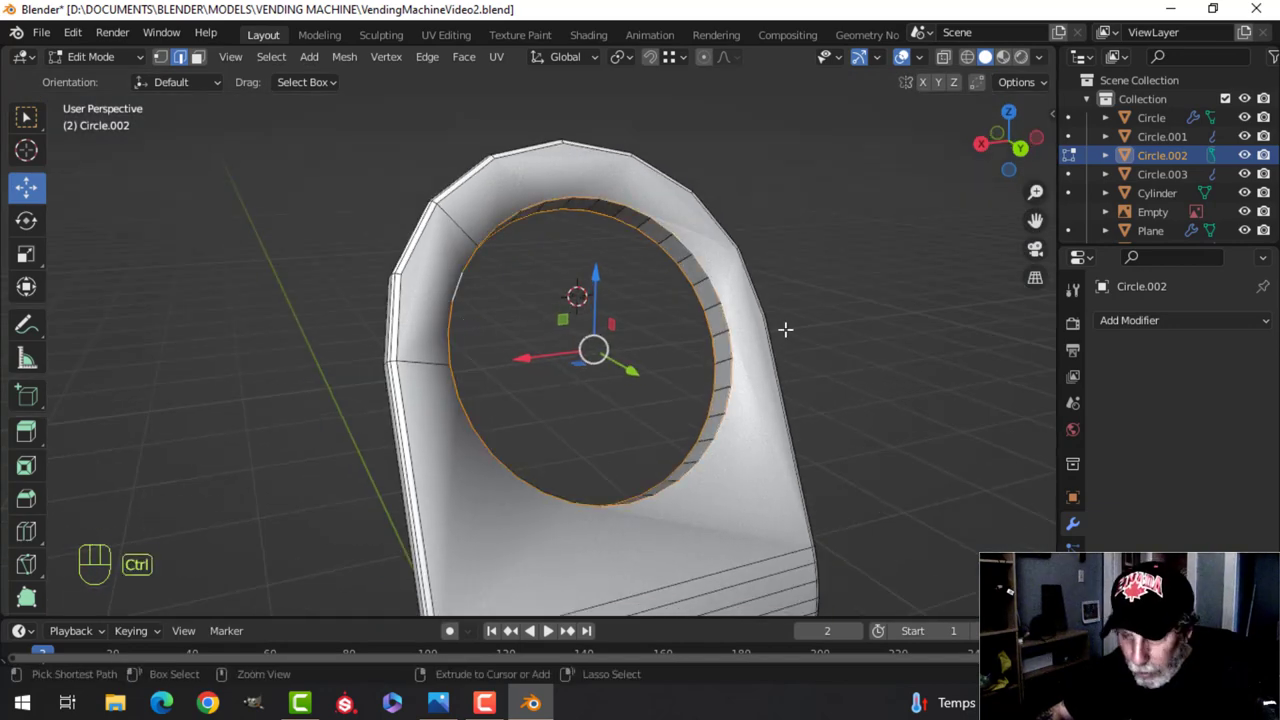
{"action": "key", "text": "ctrl+b"}
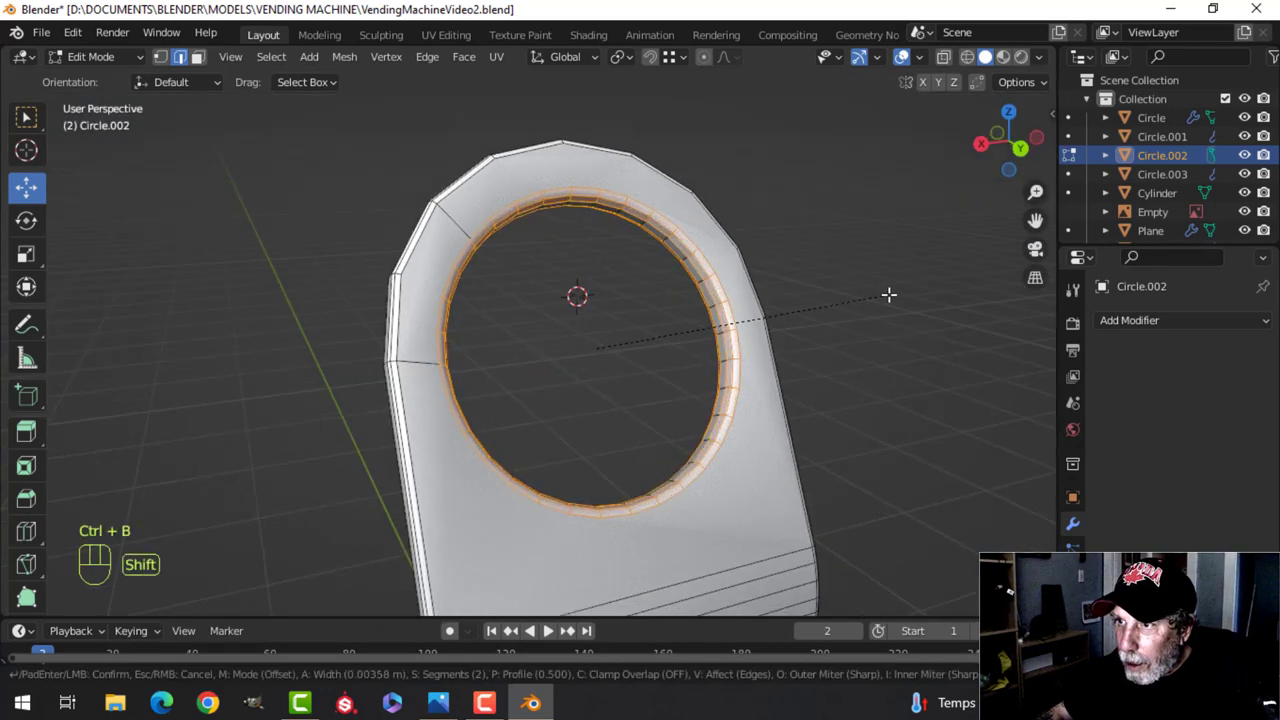
{"action": "scroll", "coordinate": [889, 295], "scroll_direction": "up", "scroll_amount": 3, "text": "shift"}
{"action": "left_click", "coordinate": [888, 295], "text": "shift"}
{"action": "key", "text": "Tab"}
{"action": "middle_click_drag", "start_coordinate": [866, 307], "coordinate": [490, 418]}
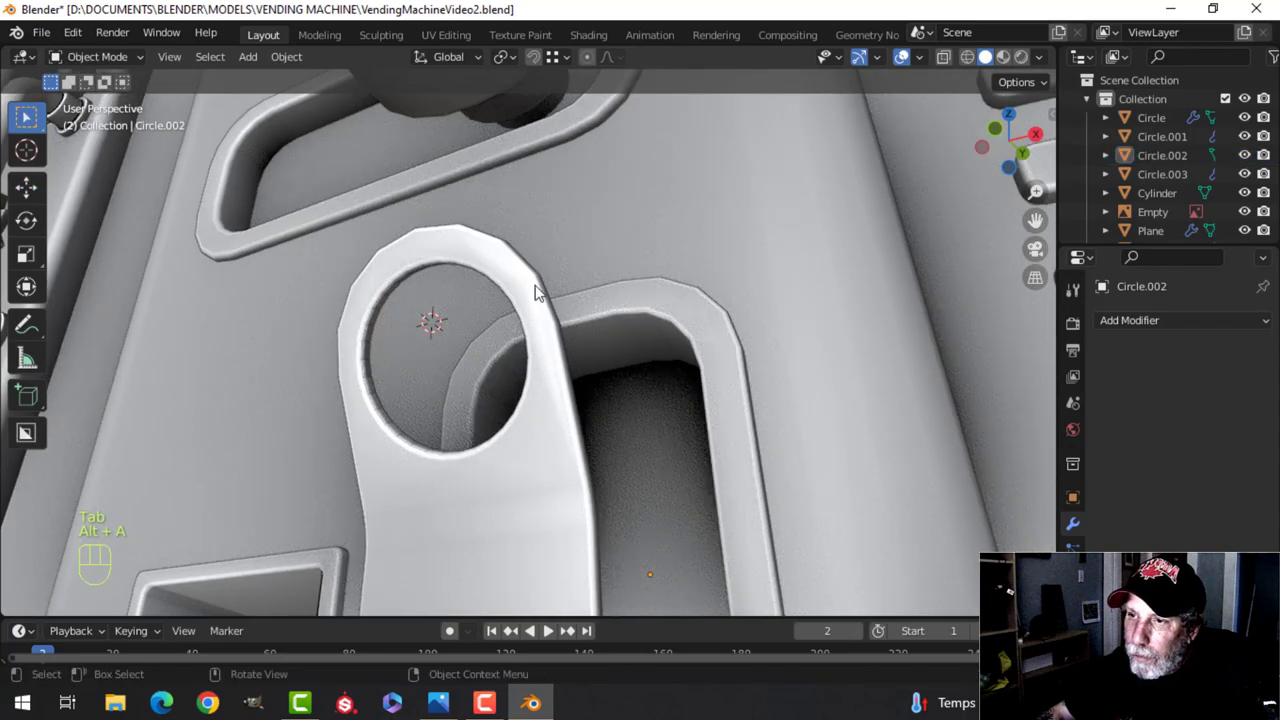
Apply smooth shading to the flap with the hole and deselect it
{"action": "right_click", "coordinate": [535, 288]}
{"action": "left_click", "coordinate": [535, 288]}
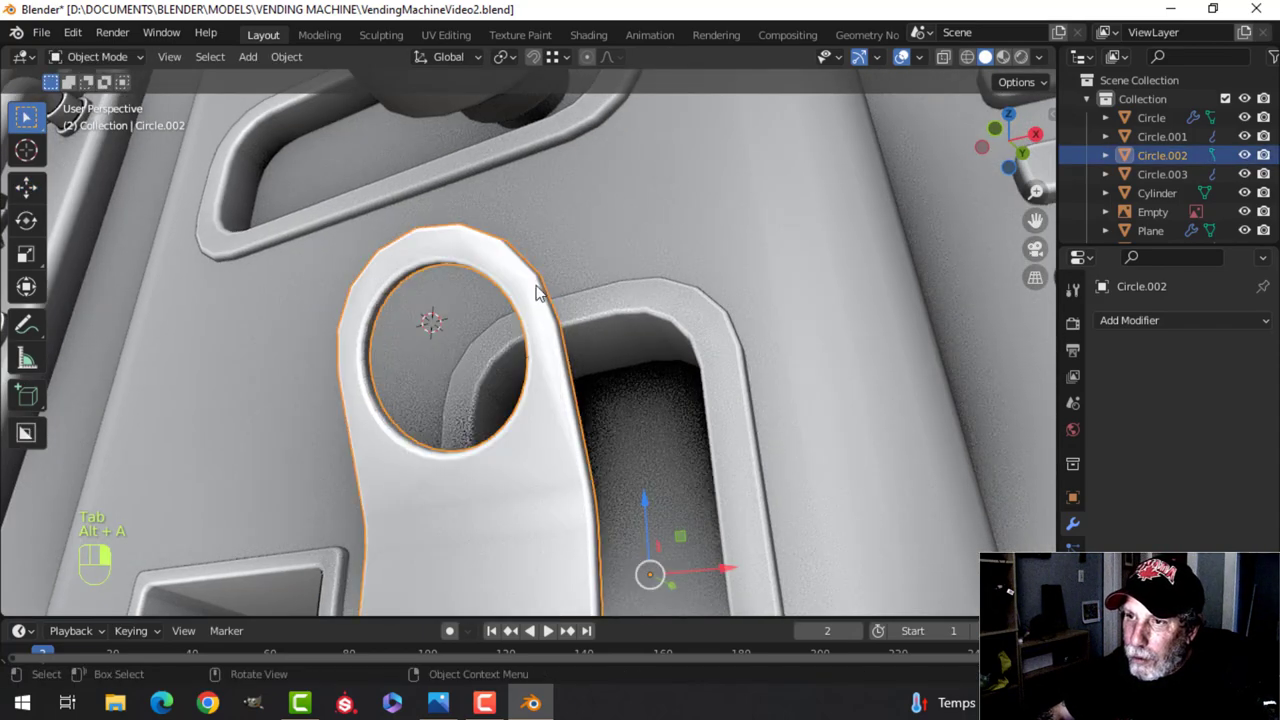
{"action": "key", "text": "alt+a"}
{"action": "middle_click_drag", "start_coordinate": [538, 292], "coordinate": [514, 400]}
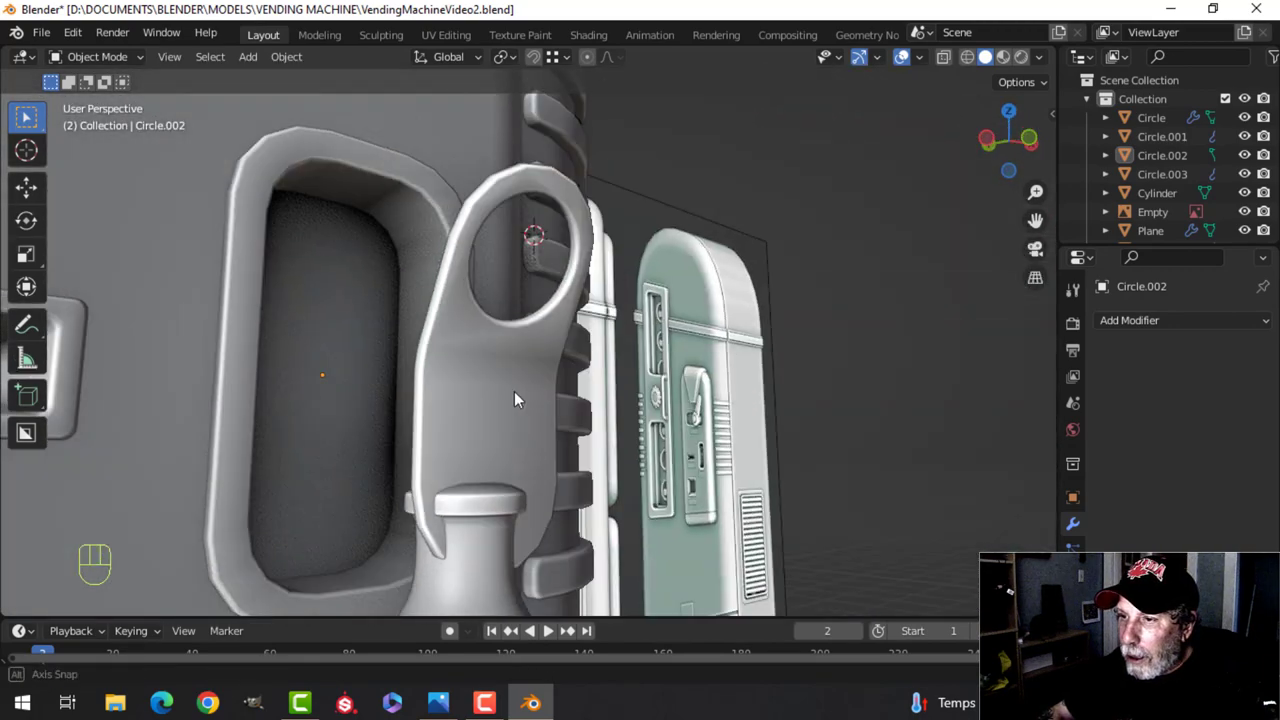
Add a Weighted Normal modifier to the flap and enable Auto Smooth at 30°
{"action": "left_click", "coordinate": [514, 400]}
{"action": "left_click", "coordinate": [1139, 320]}
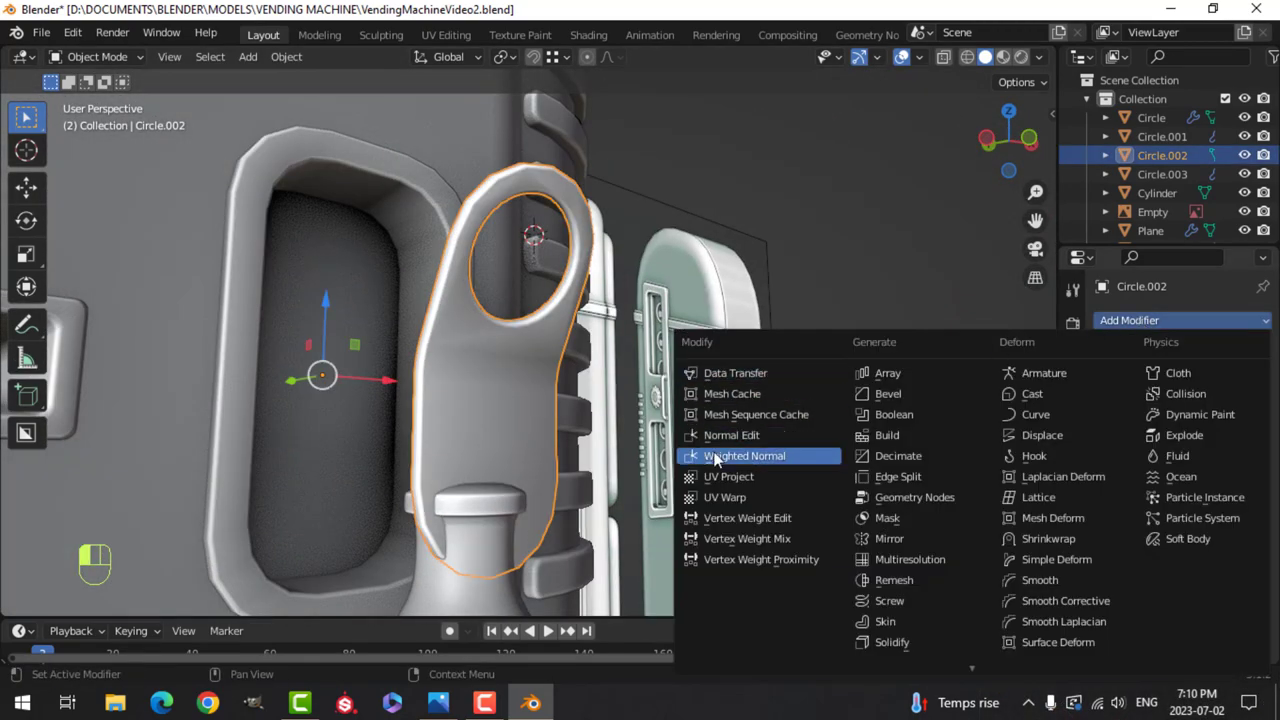
{"action": "left_click", "coordinate": [716, 459]}
{"action": "left_click", "coordinate": [1073, 630]}
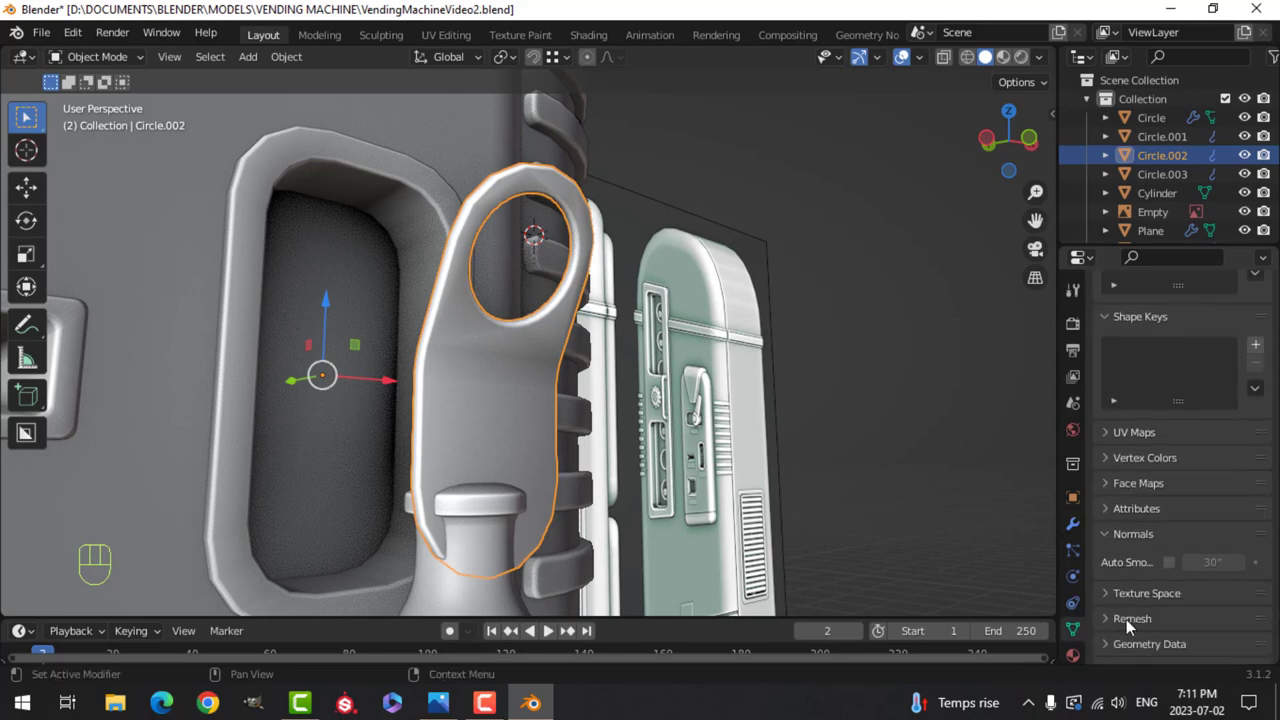
{"action": "left_click", "coordinate": [1168, 562]}
{"action": "key", "text": "alt+a"}
Move the whole flap mesh about 0.245 m back along Y into the oblong slot and refine its depth
{"action": "mouse_move", "coordinate": [556, 474]}
{"action": "middle_mouse_down"}
{"action": "mouse_move", "coordinate": [520, 428]}
{"action": "mouse_move", "coordinate": [617, 483]}
{"action": "mouse_move", "coordinate": [643, 478]}
{"action": "middle_mouse_up"}
{"action": "key", "text": "Tab"}
{"action": "key", "text": "a"}
{"action": "left_click_drag", "start_coordinate": [587, 329], "coordinate": [340, 318]}
{"action": "middle_click_drag", "start_coordinate": [371, 314], "coordinate": [408, 480]}
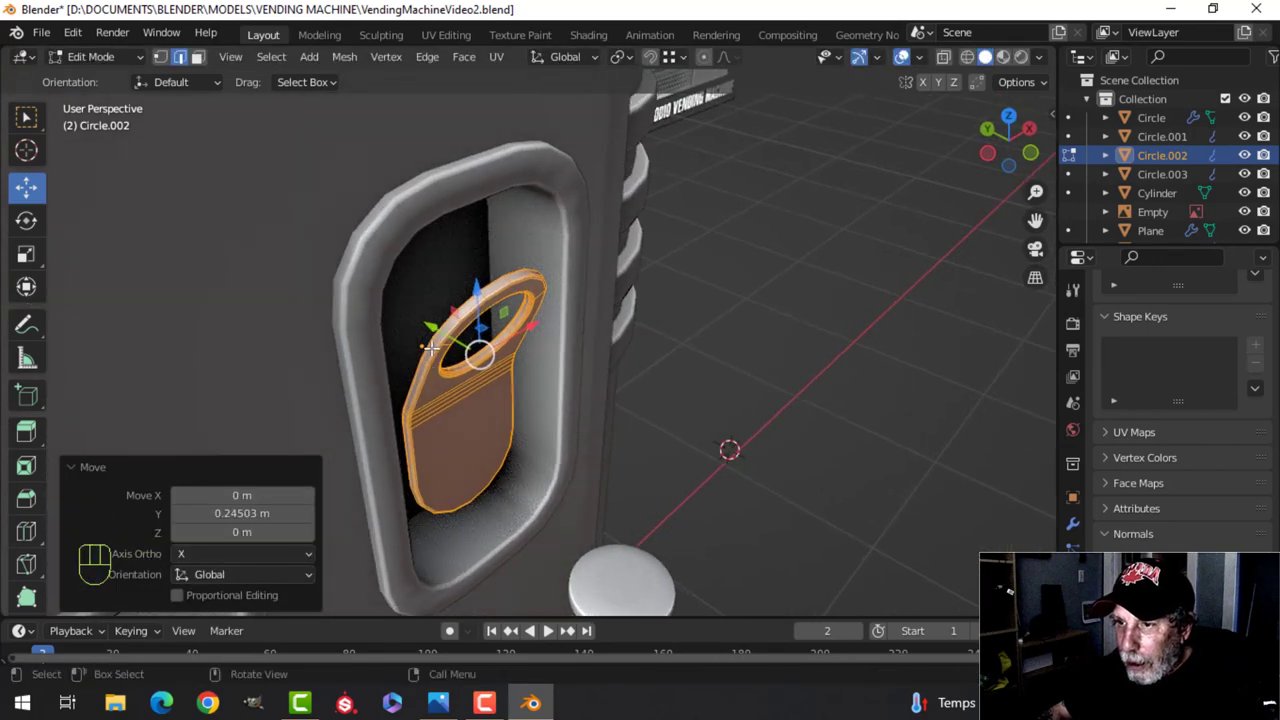
{"action": "key", "text": "g"}
{"action": "key", "text": "y"}
{"action": "left_click_drag", "start_coordinate": [373, 313], "coordinate": [379, 329]}
{"action": "key", "text": "Tab"}
{"action": "scroll", "coordinate": [640, 405], "scroll_direction": "down", "scroll_amount": 4}
{"action": "key", "text": "alt+a"}
Select the entire flap mesh again and adjust its depth along Y inside the slot
{"action": "middle_click_drag", "start_coordinate": [668, 415], "coordinate": [585, 338]}
{"action": "scroll", "coordinate": [520, 374], "scroll_direction": "up", "scroll_amount": 3}
{"action": "scroll", "coordinate": [522, 372], "scroll_direction": "down", "scroll_amount": 4}
{"action": "middle_click_drag", "start_coordinate": [519, 372], "coordinate": [552, 424]}
{"action": "left_click", "coordinate": [461, 388]}
{"action": "key", "text": "Tab"}
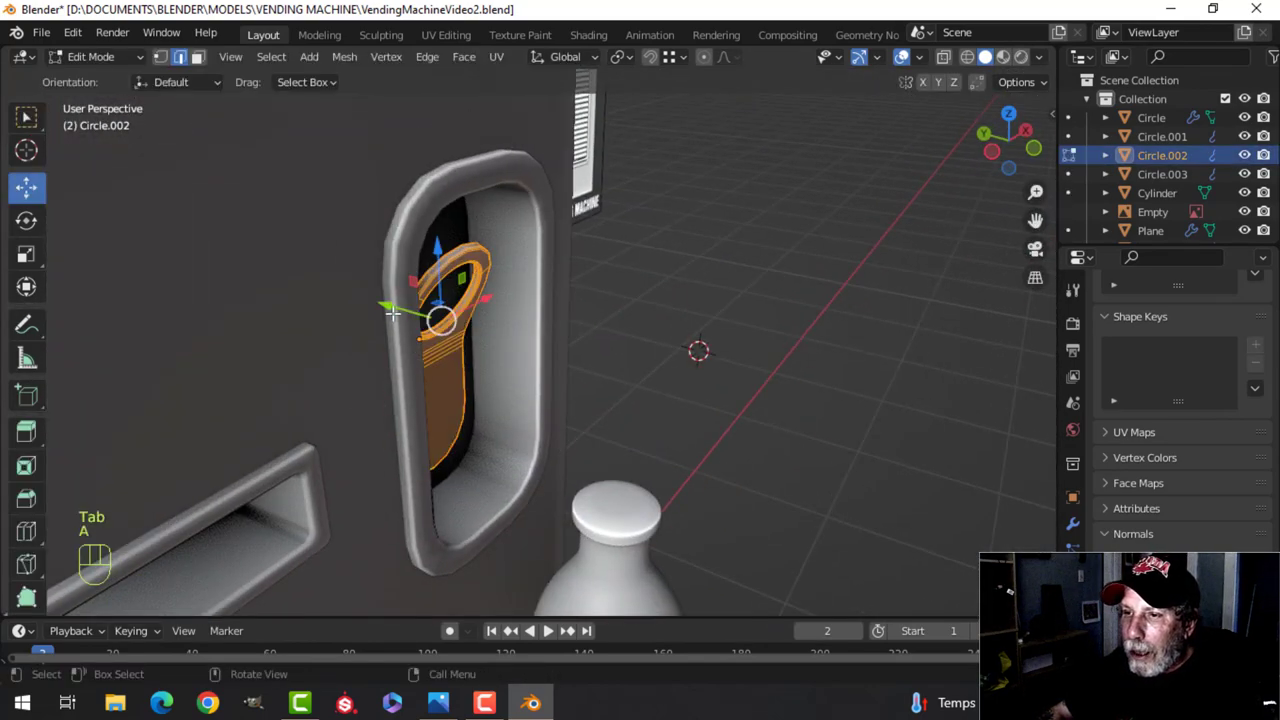
{"action": "key", "text": "a"}
{"action": "key", "text": "Tab"}
{"action": "key", "text": "alt+a"}
Delete the bottle in front of the coin panel
{"action": "scroll", "coordinate": [704, 374], "scroll_direction": "down", "scroll_amount": 4}
{"action": "middle_click_drag", "start_coordinate": [704, 366], "coordinate": [596, 359]}
{"action": "scroll", "coordinate": [518, 383], "scroll_direction": "up", "scroll_amount": 4}
{"action": "middle_click_drag", "start_coordinate": [472, 398], "coordinate": [496, 378]}
{"action": "scroll", "coordinate": [496, 378], "scroll_direction": "up", "scroll_amount": 2}
{"action": "left_click", "coordinate": [505, 464]}
{"action": "scroll", "coordinate": [505, 464], "scroll_direction": "down", "scroll_amount": 6}
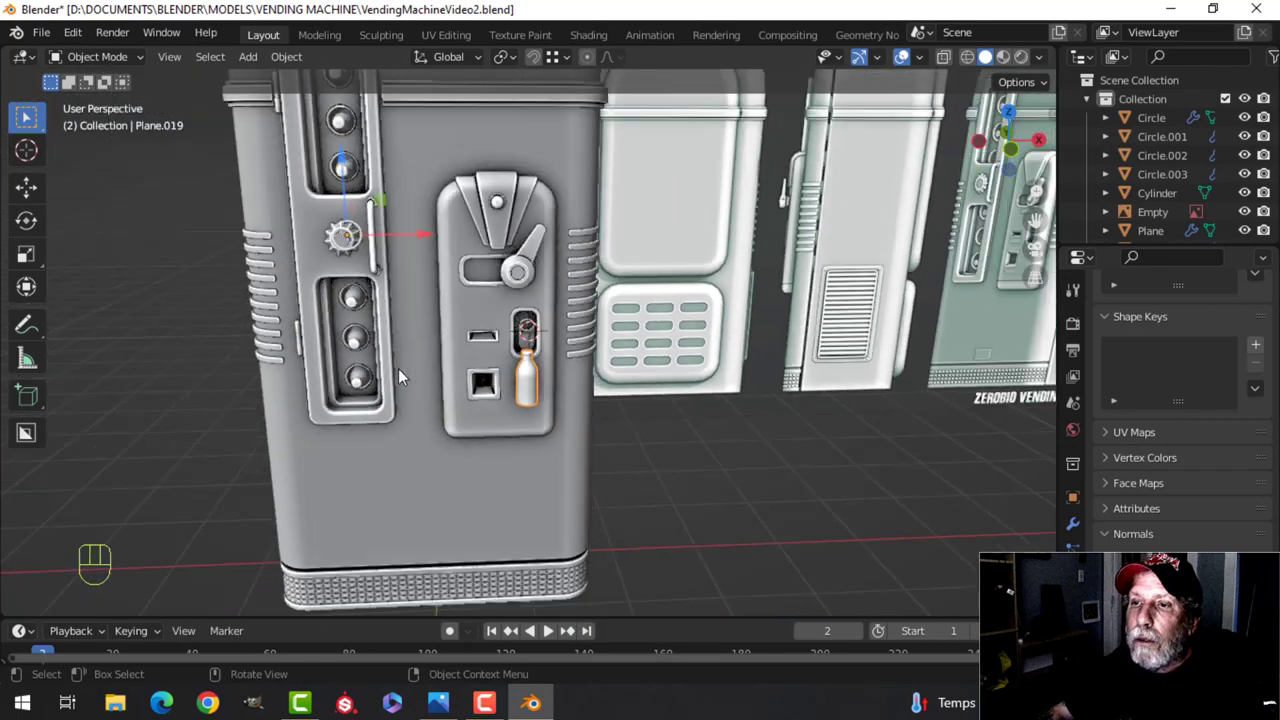
{"action": "middle_click_drag", "start_coordinate": [398, 368], "coordinate": [412, 398], "text": "shift"}
{"action": "key", "text": "x"}
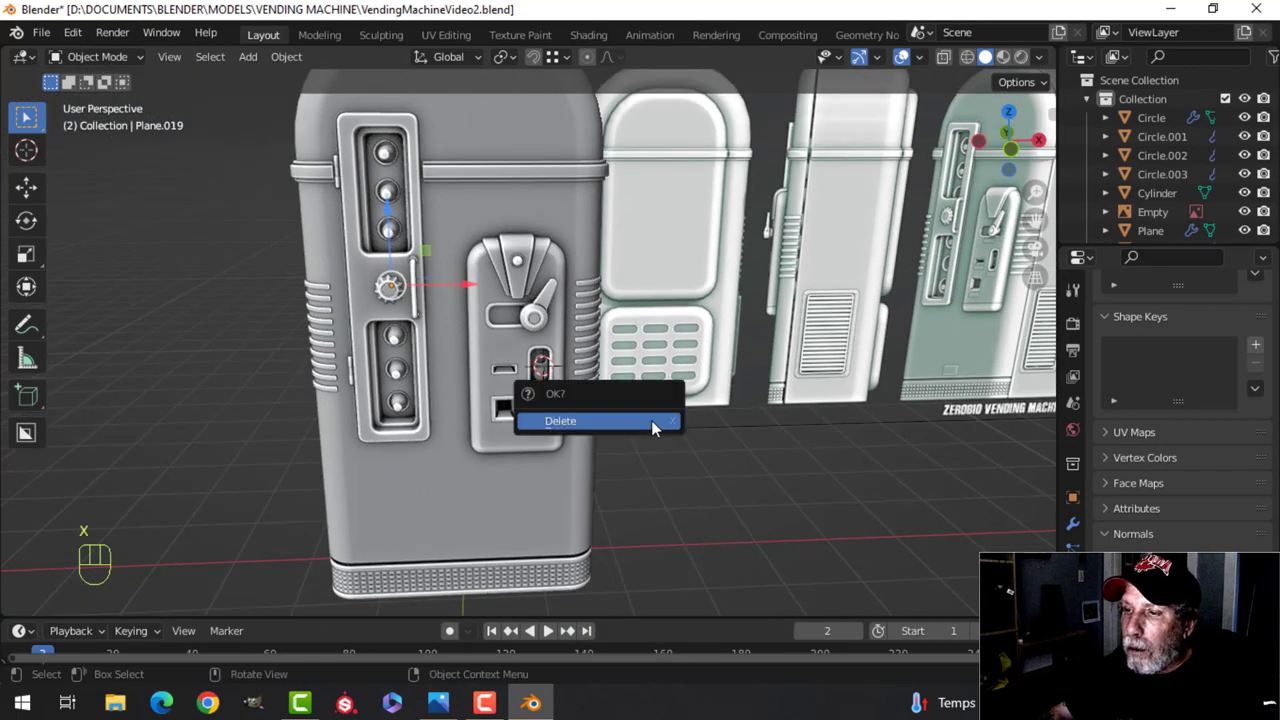
{"action": "left_click", "coordinate": [651, 422]}
Select the lower front face of the flap inside the oblong slot and snap the 3D cursor to it
{"action": "scroll", "coordinate": [575, 406], "scroll_direction": "up", "scroll_amount": 5}
{"action": "middle_click_drag", "start_coordinate": [588, 432], "coordinate": [550, 406], "text": "shift"}
{"action": "left_click", "coordinate": [550, 402]}
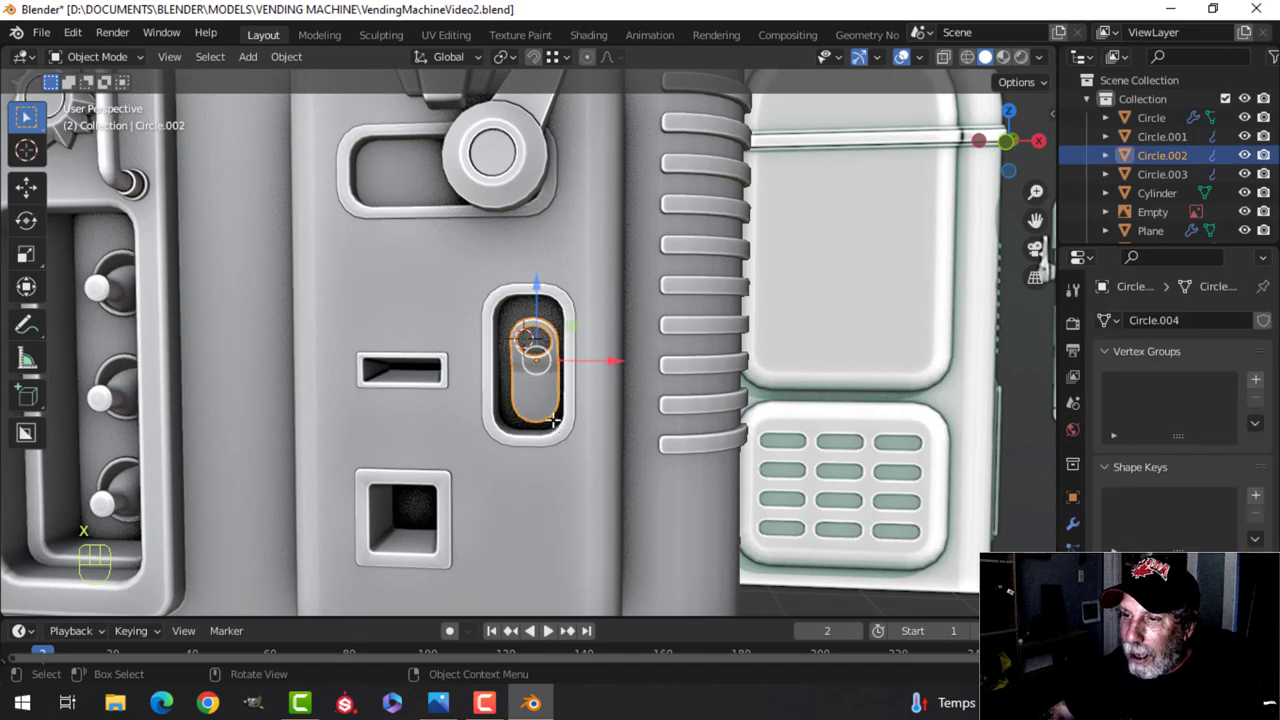
{"action": "key", "text": "Tab"}
{"action": "scroll", "coordinate": [555, 380], "scroll_direction": "up", "scroll_amount": 4}
{"action": "key", "text": "alt+a"}
{"action": "key", "text": "3"}
{"action": "left_click", "coordinate": [540, 345]}
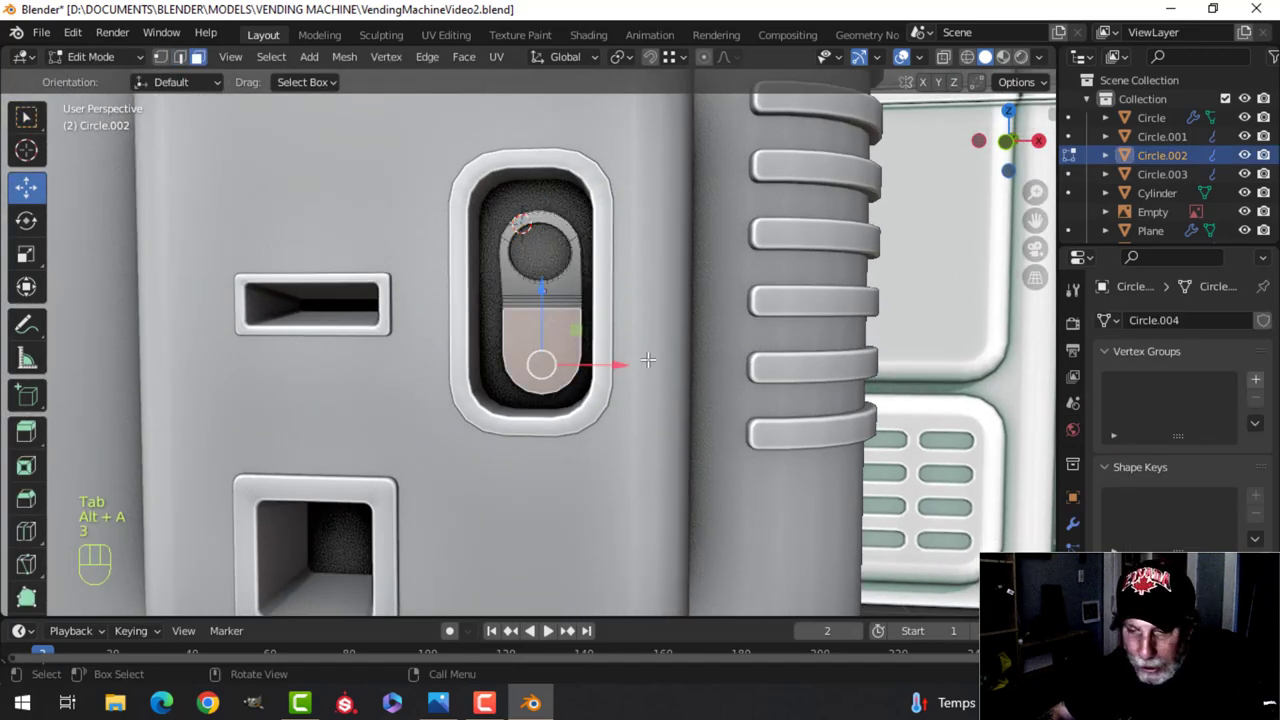
{"action": "key", "text": "shift+s"}
{"action": "left_click", "coordinate": [645, 463]}
Add a 16-vertex mesh circle at the 3D cursor as a separate object
{"action": "key", "text": "Tab"}
{"action": "key", "text": "shift+a"}
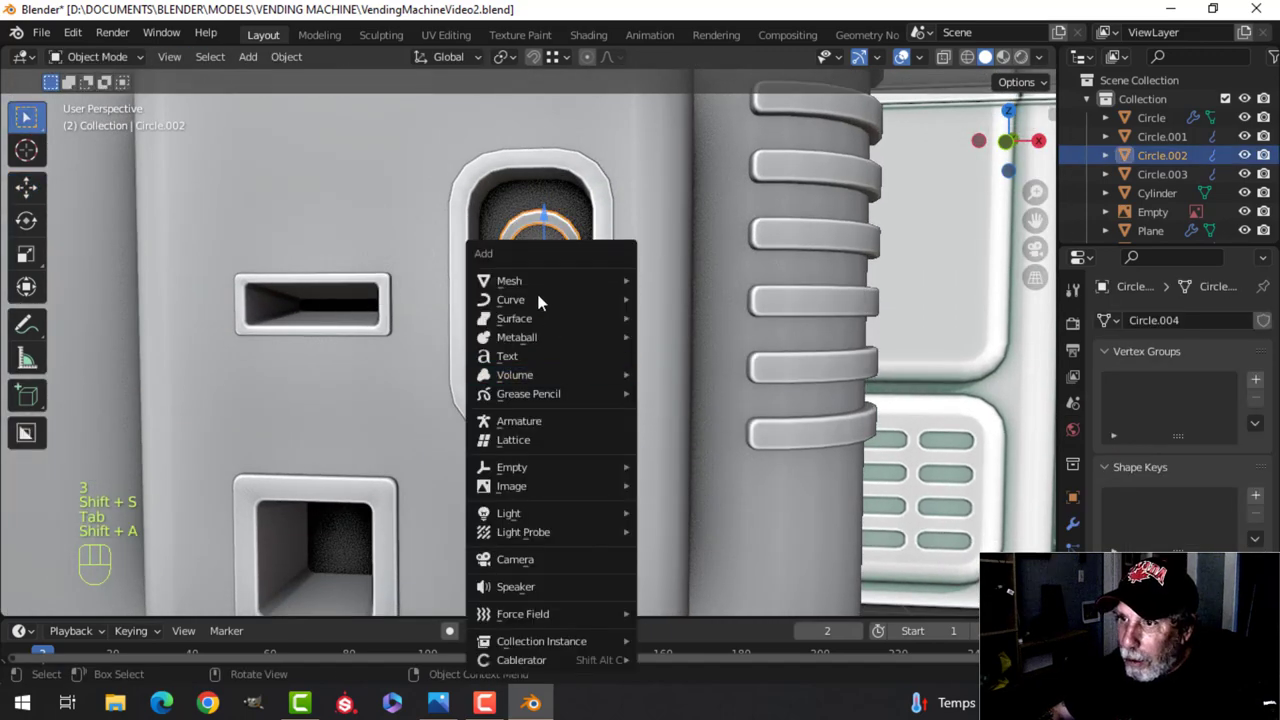
{"action": "mouse_move", "coordinate": [546, 281]}
{"action": "left_click", "coordinate": [706, 317]}
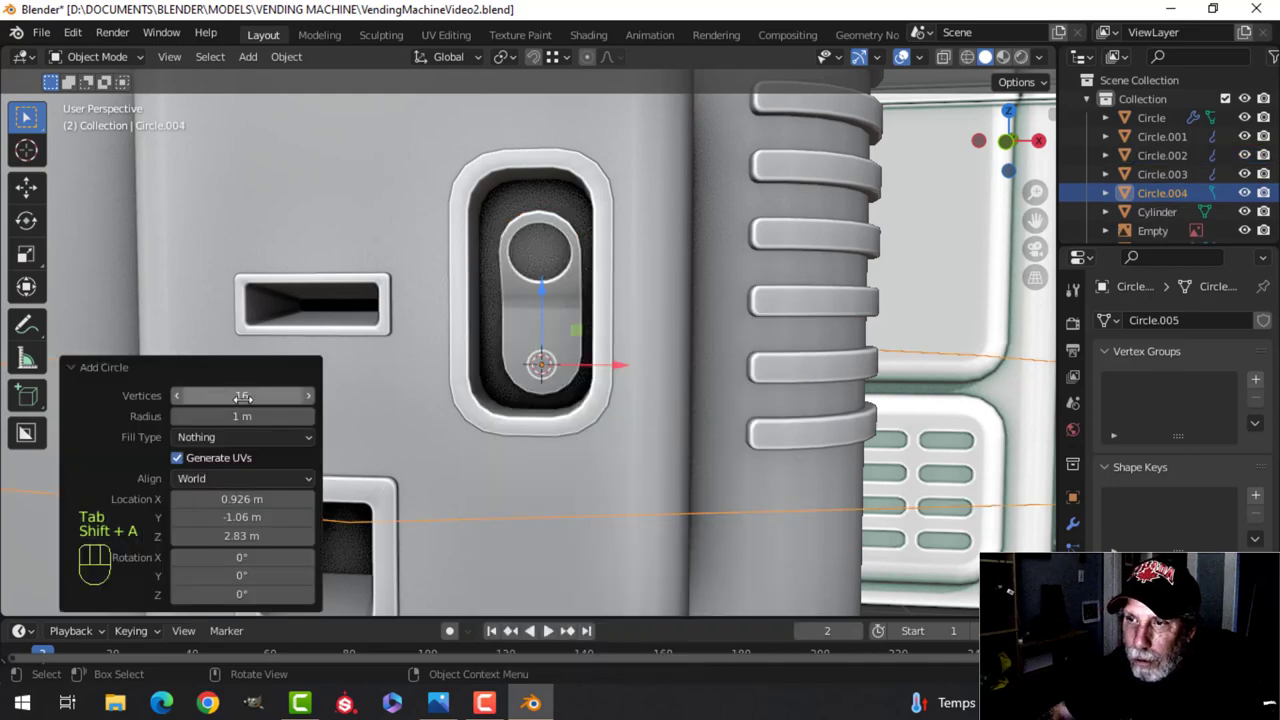
Shrink the circle to rivet size, fill it with a face and rotate it 90° about X
{"action": "key", "text": "Tab"}
{"action": "scroll", "coordinate": [685, 414], "scroll_direction": "down", "scroll_amount": 3}
{"action": "key", "text": "s"}
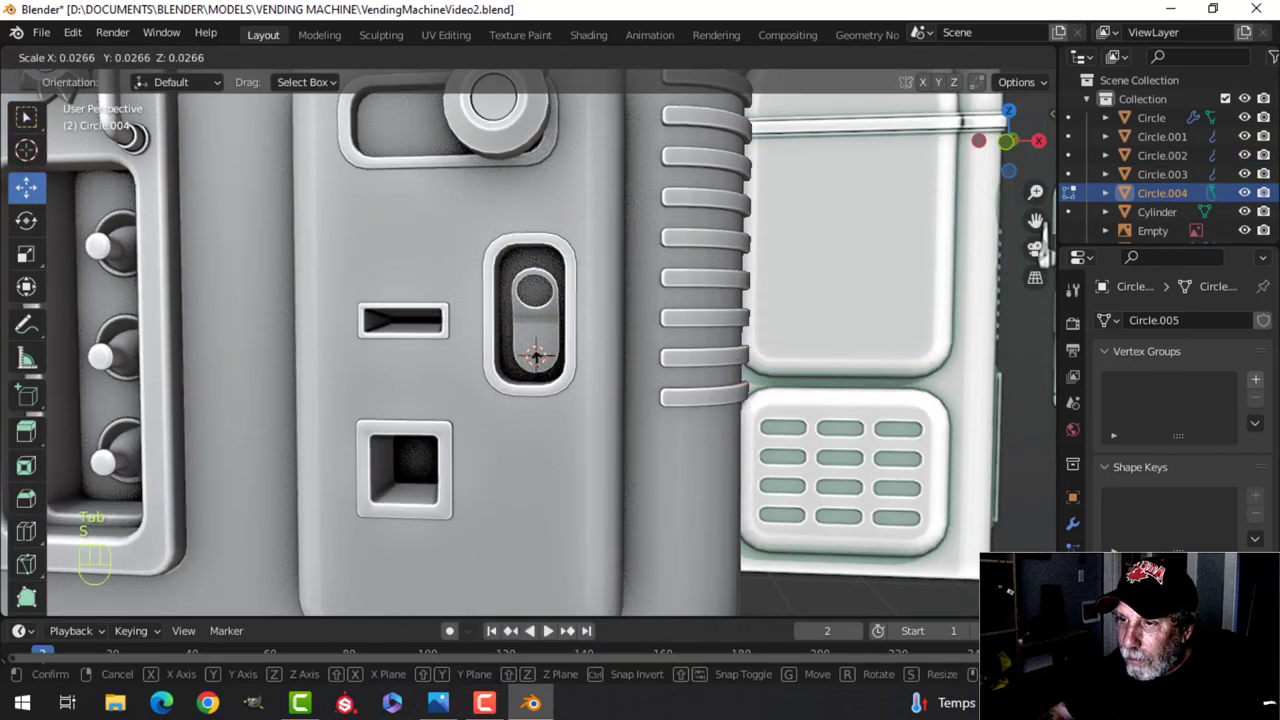
{"action": "left_click", "coordinate": [621, 366]}
{"action": "key", "text": "f"}
{"action": "scroll", "coordinate": [621, 366], "scroll_direction": "up", "scroll_amount": 4}
{"action": "type", "text": "rx"}
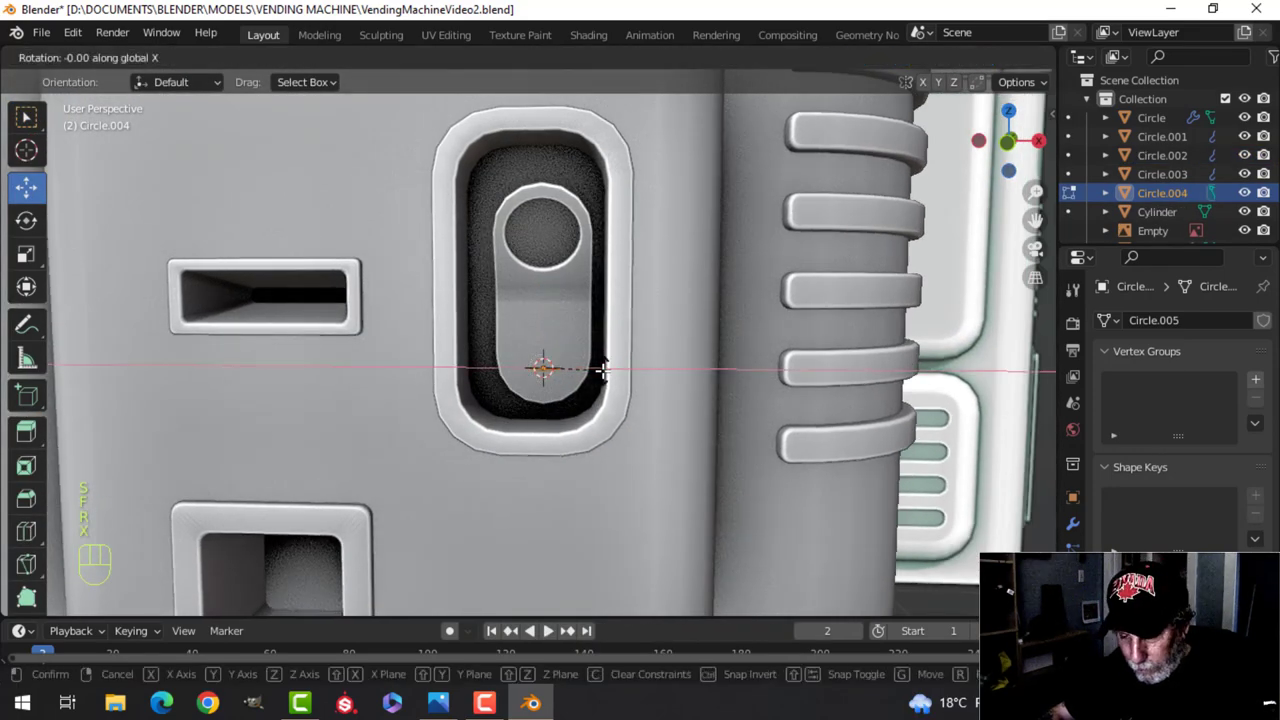
{"action": "type", "text": "90"}
{"action": "left_click", "coordinate": [603, 370]}
Move the disc about 0.012 m forward along Y and extrude it forward into a short cylinder
{"action": "middle_click_drag", "start_coordinate": [603, 370], "coordinate": [655, 384]}
{"action": "scroll", "coordinate": [560, 365], "scroll_direction": "up", "scroll_amount": 2}
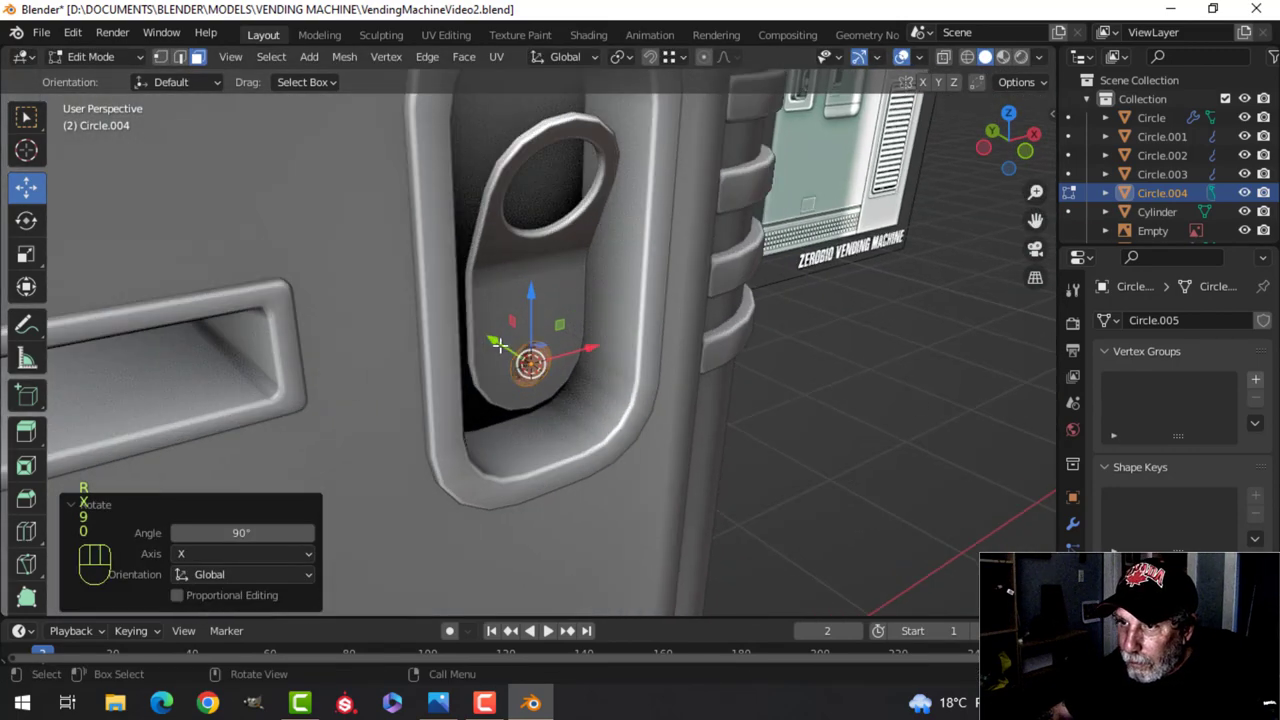
{"action": "left_click_drag", "start_coordinate": [500, 341], "coordinate": [507, 345]}
{"action": "left_click", "coordinate": [508, 345]}
{"action": "middle_click_drag", "start_coordinate": [508, 345], "coordinate": [603, 460]}
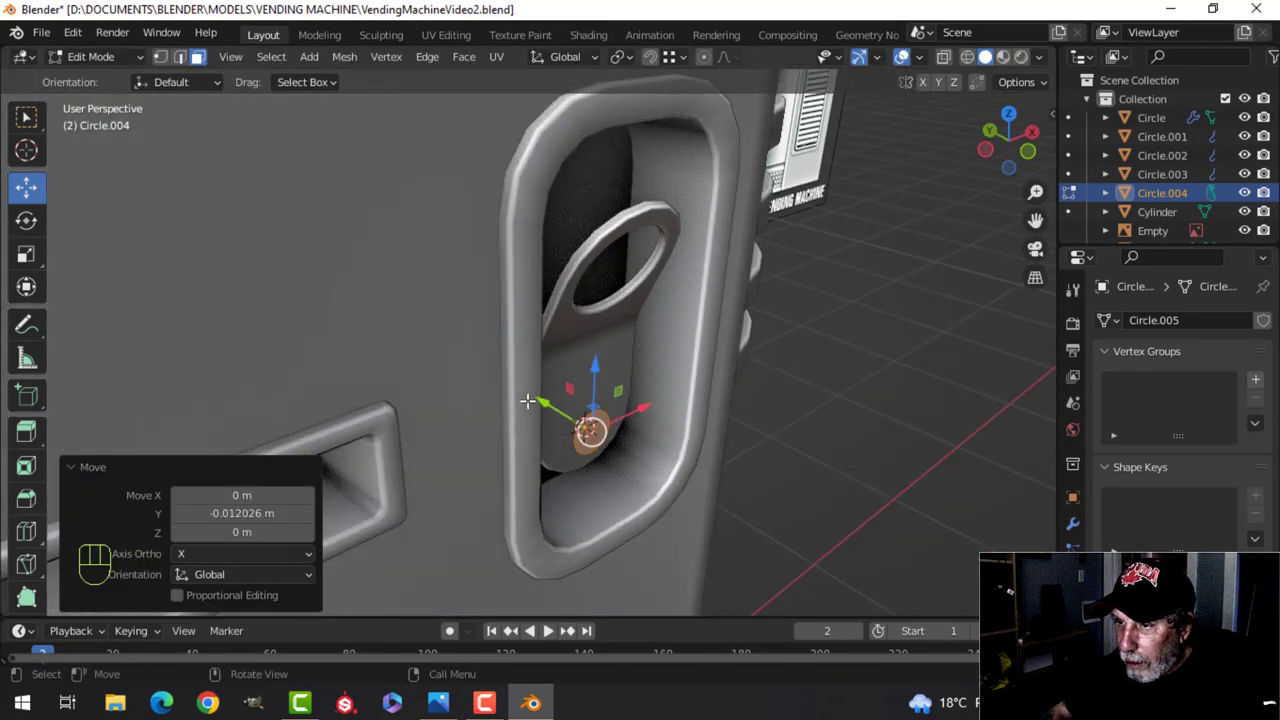
{"action": "middle_click_drag", "start_coordinate": [549, 399], "coordinate": [589, 380]}
{"action": "key", "text": "e"}
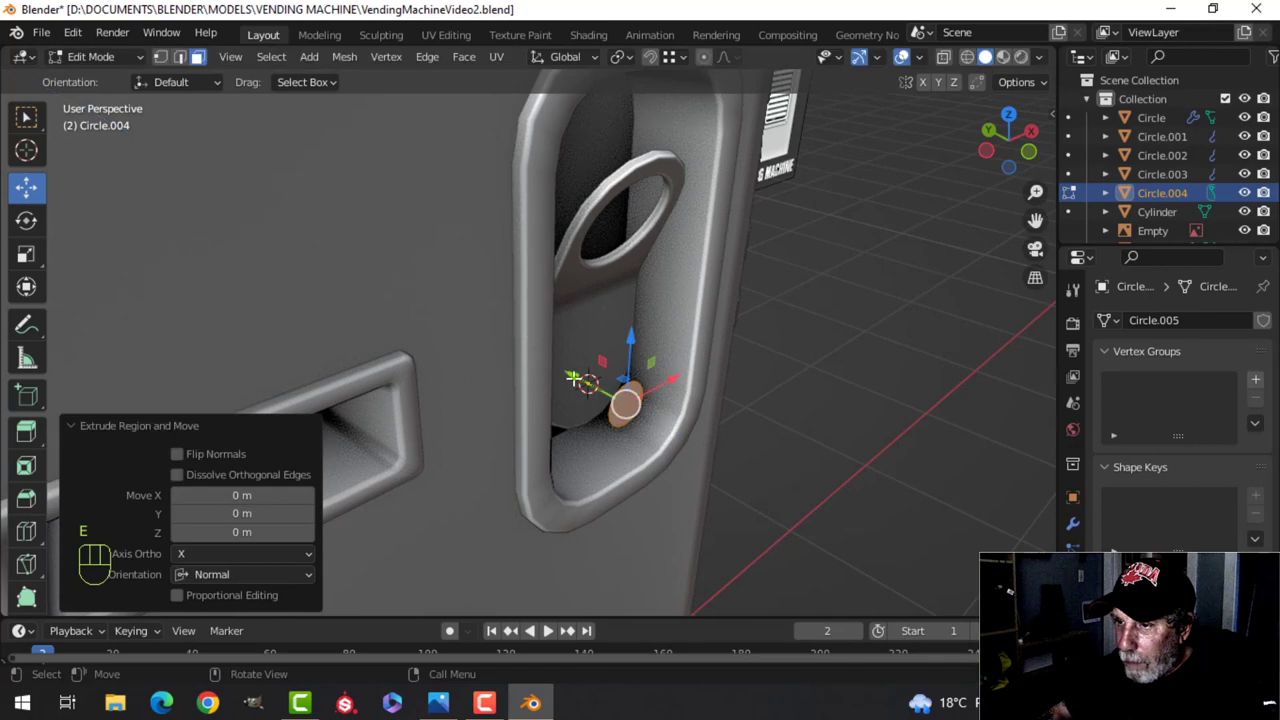
{"action": "left_click", "coordinate": [564, 369]}
{"action": "key", "text": "x"}
{"action": "left_click", "coordinate": [538, 412]}
Bevel the cylinder's front face about 0.009 m with 4 segments to round the rivet head, and shade it smooth
{"action": "middle_click_drag", "start_coordinate": [730, 388], "coordinate": [655, 305]}
{"action": "scroll", "coordinate": [683, 380], "scroll_direction": "up", "scroll_amount": 2}
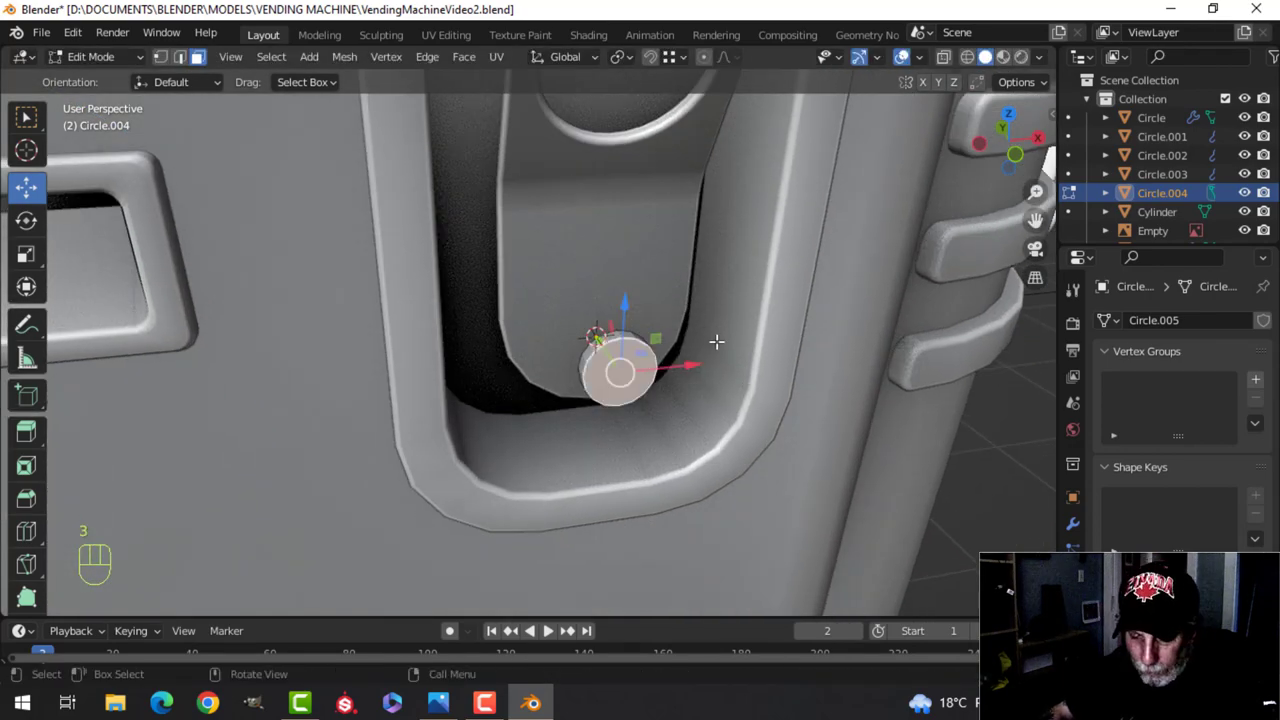
{"action": "key", "text": "ctrl+b"}
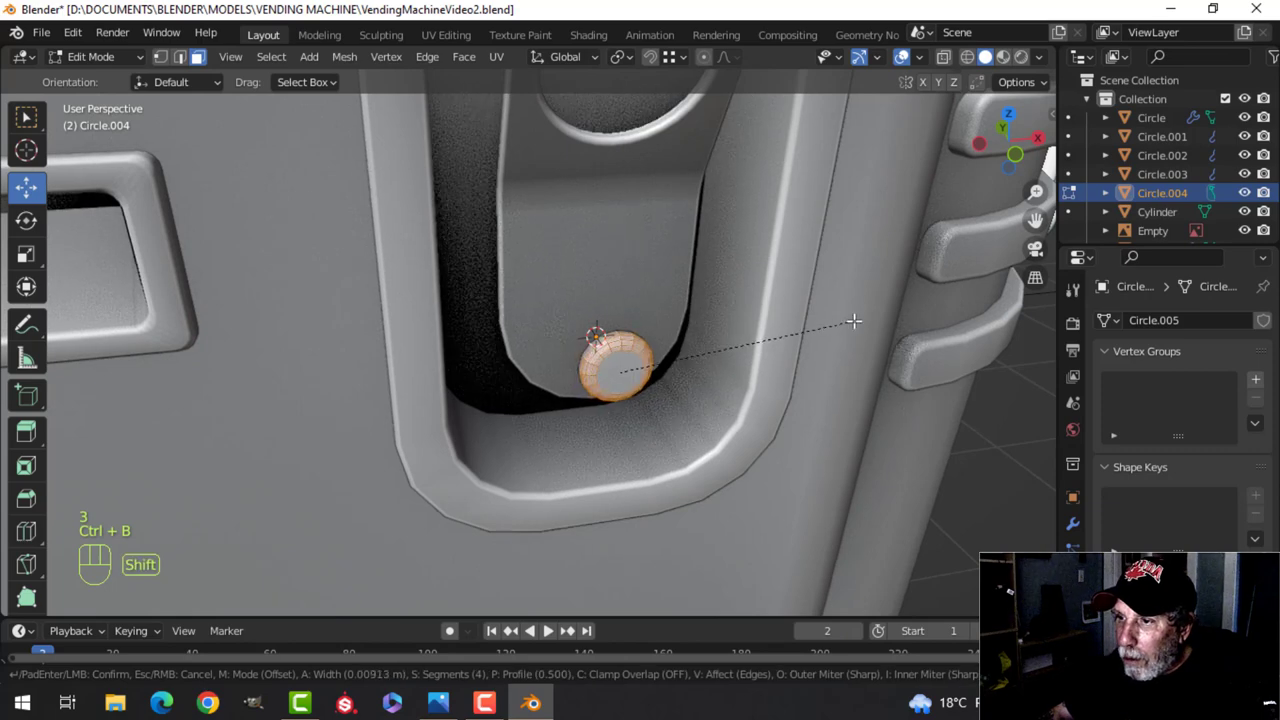
{"action": "left_click", "coordinate": [853, 321]}
{"action": "key", "text": "Tab"}
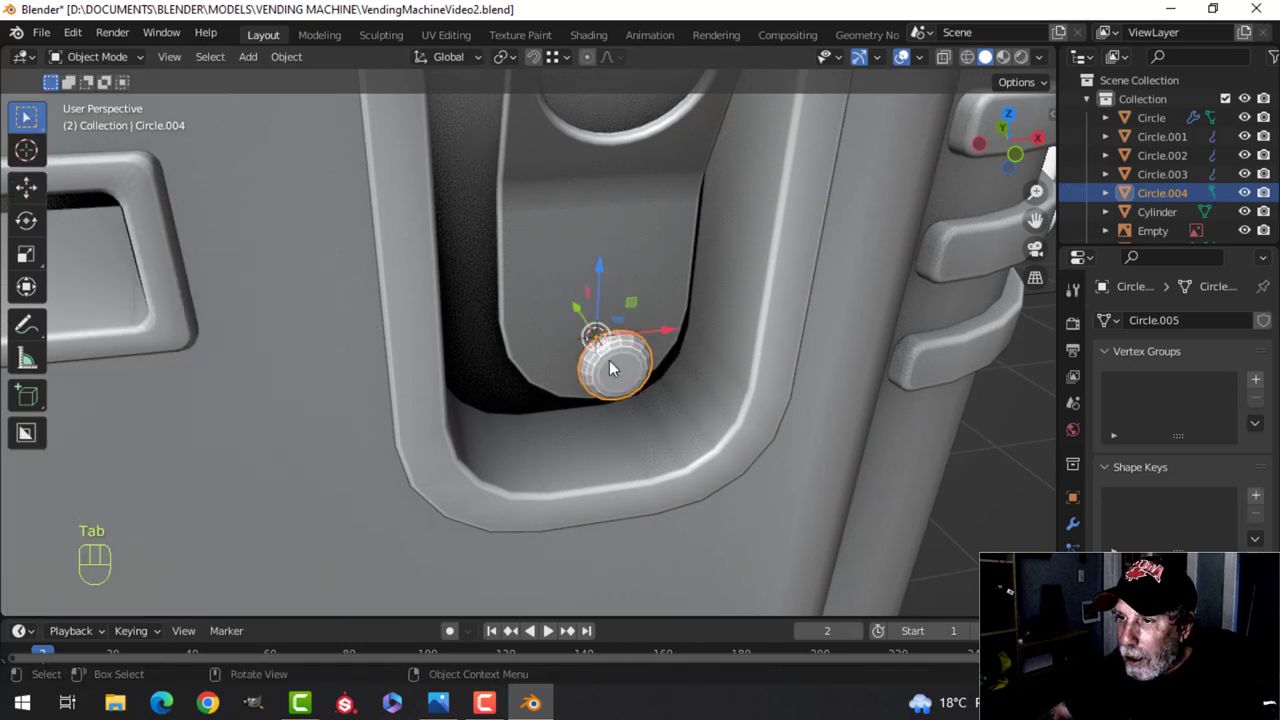
{"action": "right_click", "coordinate": [579, 341]}
{"action": "left_click", "coordinate": [579, 341]}
Flatten the entire rivet mesh along Y to a scale of about 0.75
{"action": "key", "text": "Tab"}
{"action": "middle_click_drag", "start_coordinate": [634, 371], "coordinate": [631, 417]}
{"action": "key", "text": "a"}
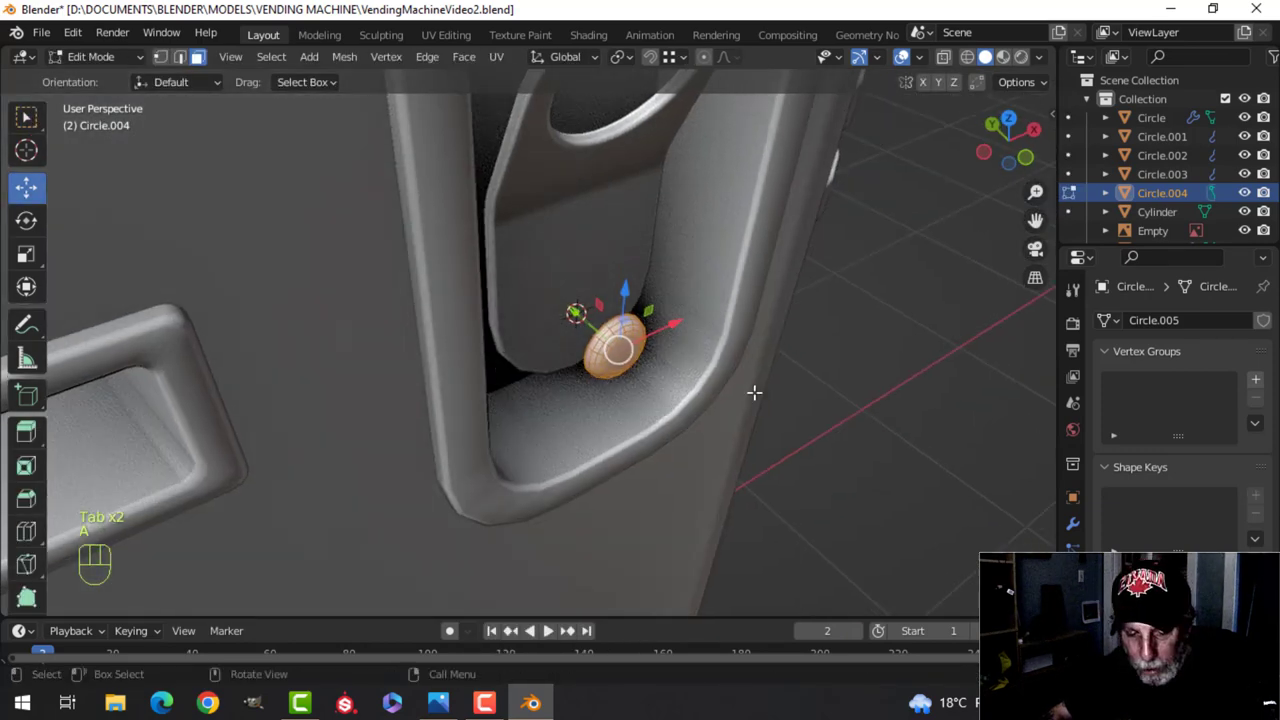
{"action": "key", "text": "s"}
{"action": "key", "text": "y"}
{"action": "left_click", "coordinate": [644, 355]}
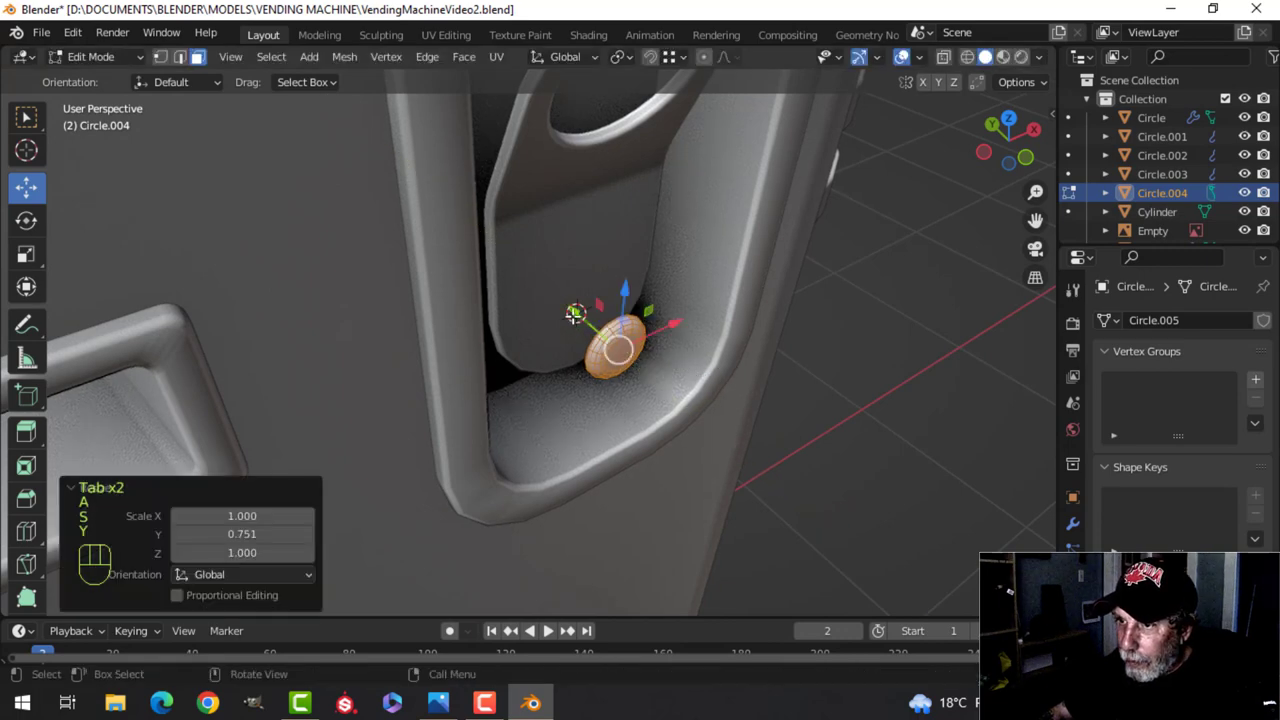
Move the rivet back against the flap, adjust its size and lower it about 0.011 m along Z
{"action": "left_click_drag", "start_coordinate": [575, 314], "coordinate": [523, 289]}
{"action": "key", "text": "s"}
{"action": "left_click", "coordinate": [587, 263]}
{"action": "left_click_drag", "start_coordinate": [587, 263], "coordinate": [586, 295]}
{"action": "key", "text": "KP_1"}
{"action": "scroll", "coordinate": [760, 264], "scroll_direction": "down", "scroll_amount": 2}
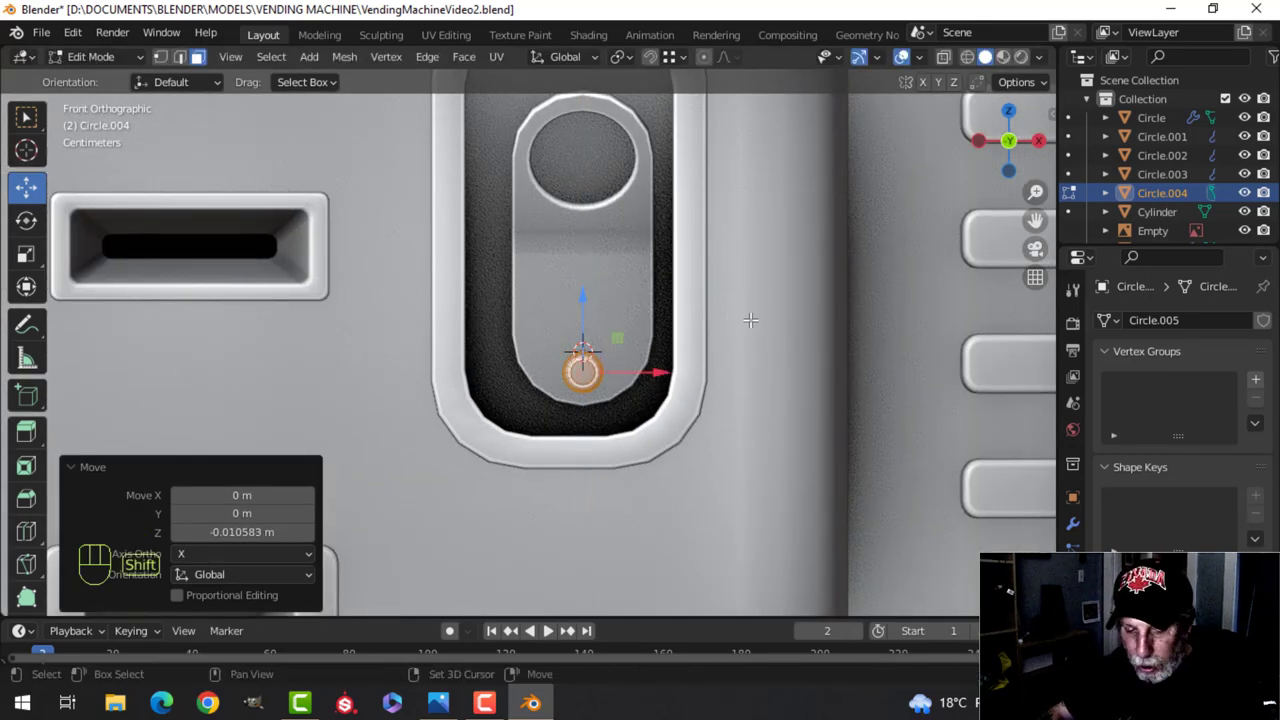
Duplicate the rivet to the flap's upper left, then copy that one about 0.078 m along X to form a triangle of three
{"action": "key", "text": "shift+d"}
{"action": "key", "text": "g"}
{"action": "left_click", "coordinate": [704, 248]}
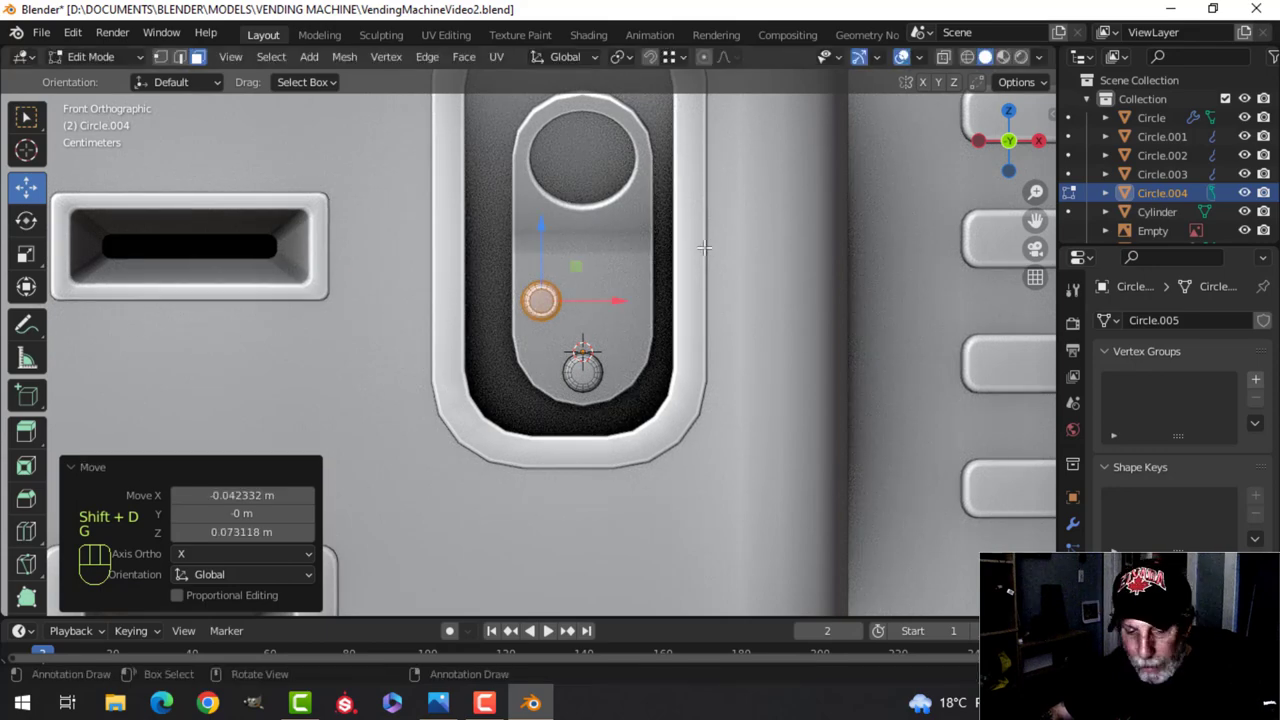
{"action": "key", "text": "shift+d"}
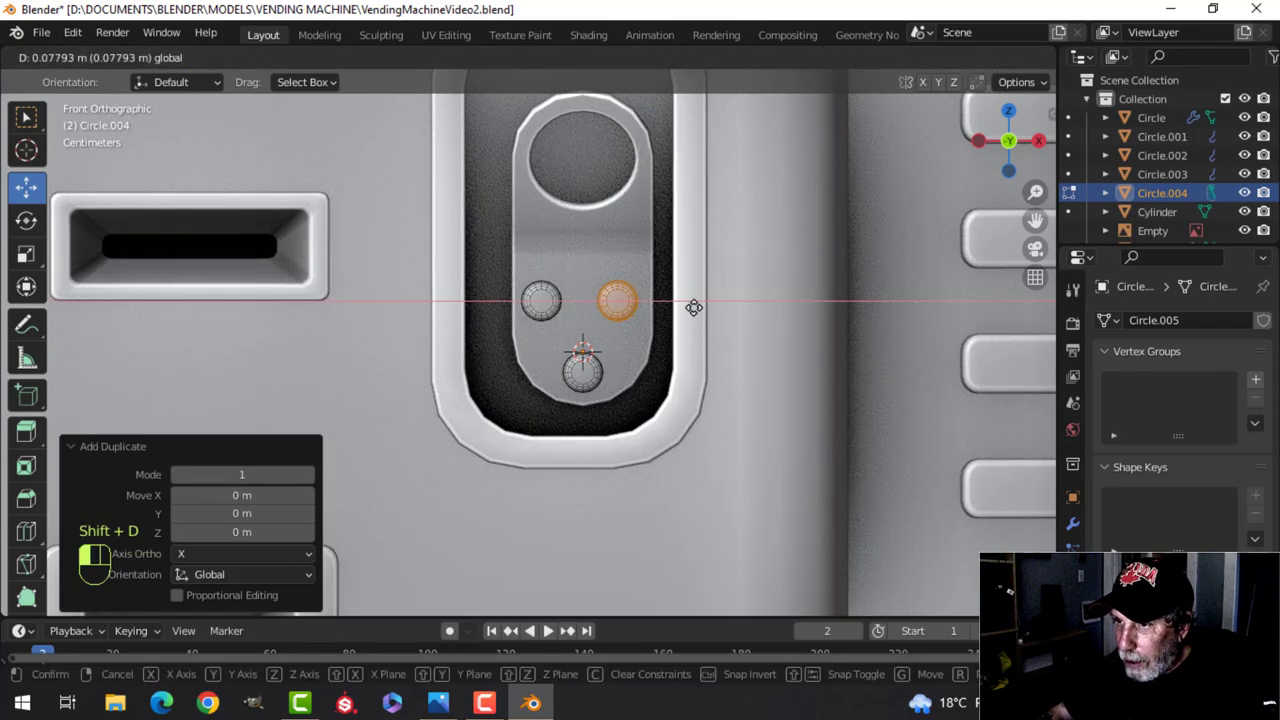
{"action": "left_click", "coordinate": [694, 302]}
{"action": "key", "text": "Tab"}
{"action": "key", "text": "alt+a"}
{"action": "scroll", "coordinate": [585, 337], "scroll_direction": "down", "scroll_amount": 4}
{"action": "middle_click_drag", "start_coordinate": [585, 337], "coordinate": [622, 373]}
{"action": "scroll", "coordinate": [615, 366], "scroll_direction": "up", "scroll_amount": 3}
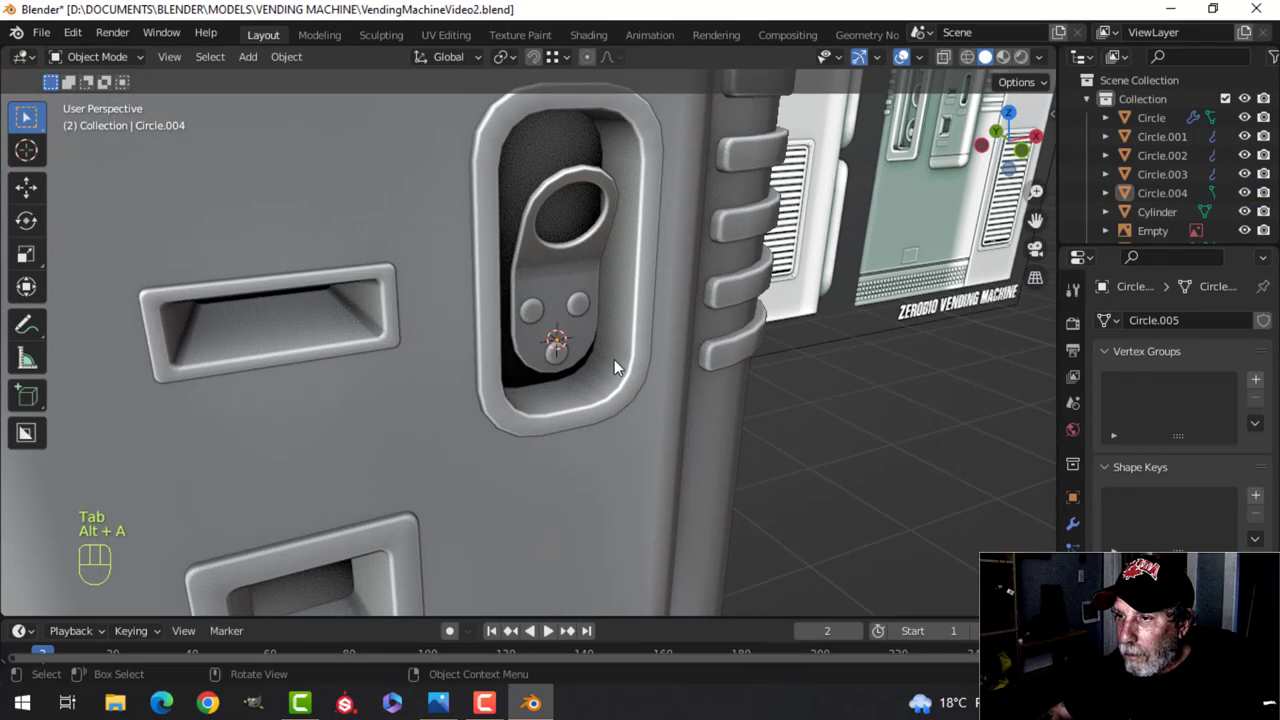
Turn on the Face Orientation overlay to check the normals of the whole machine
{"action": "scroll", "coordinate": [612, 364], "scroll_direction": "down", "scroll_amount": 8}
{"action": "middle_click_drag", "start_coordinate": [699, 344], "coordinate": [716, 336], "text": "shift"}
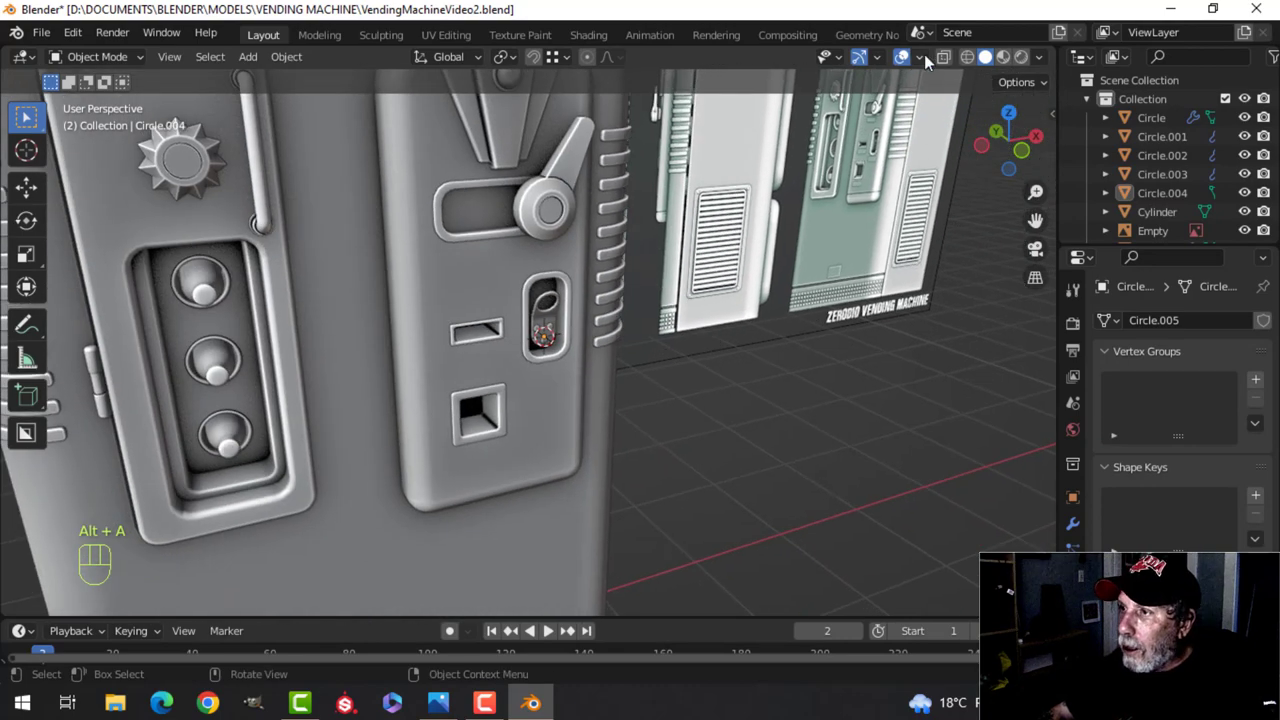
{"action": "left_click", "coordinate": [920, 57]}
{"action": "left_click", "coordinate": [860, 398]}
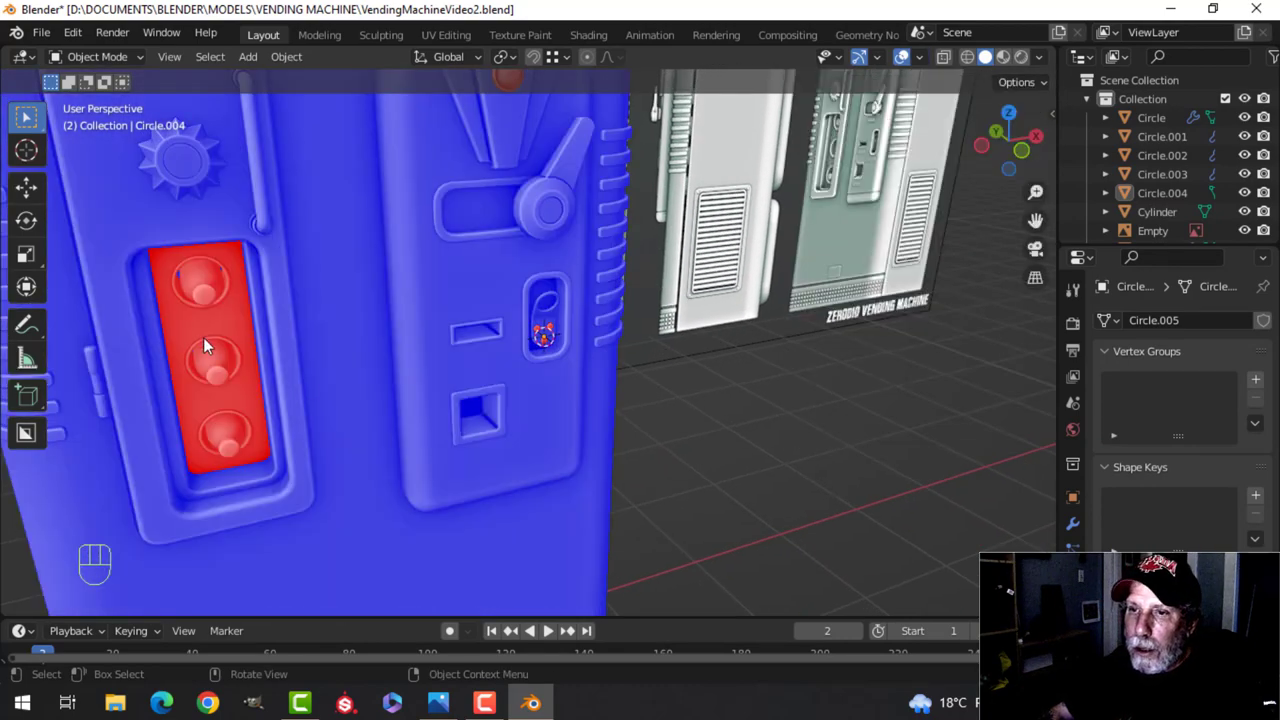
Recalculate the normals to the outside on all mesh objects at once
{"action": "scroll", "coordinate": [204, 338], "scroll_direction": "down", "scroll_amount": 5}
{"action": "middle_click_drag", "start_coordinate": [726, 299], "coordinate": [756, 305], "text": "shift"}
{"action": "key", "text": "a"}
{"action": "key", "text": "Tab"}
{"action": "key", "text": "a"}
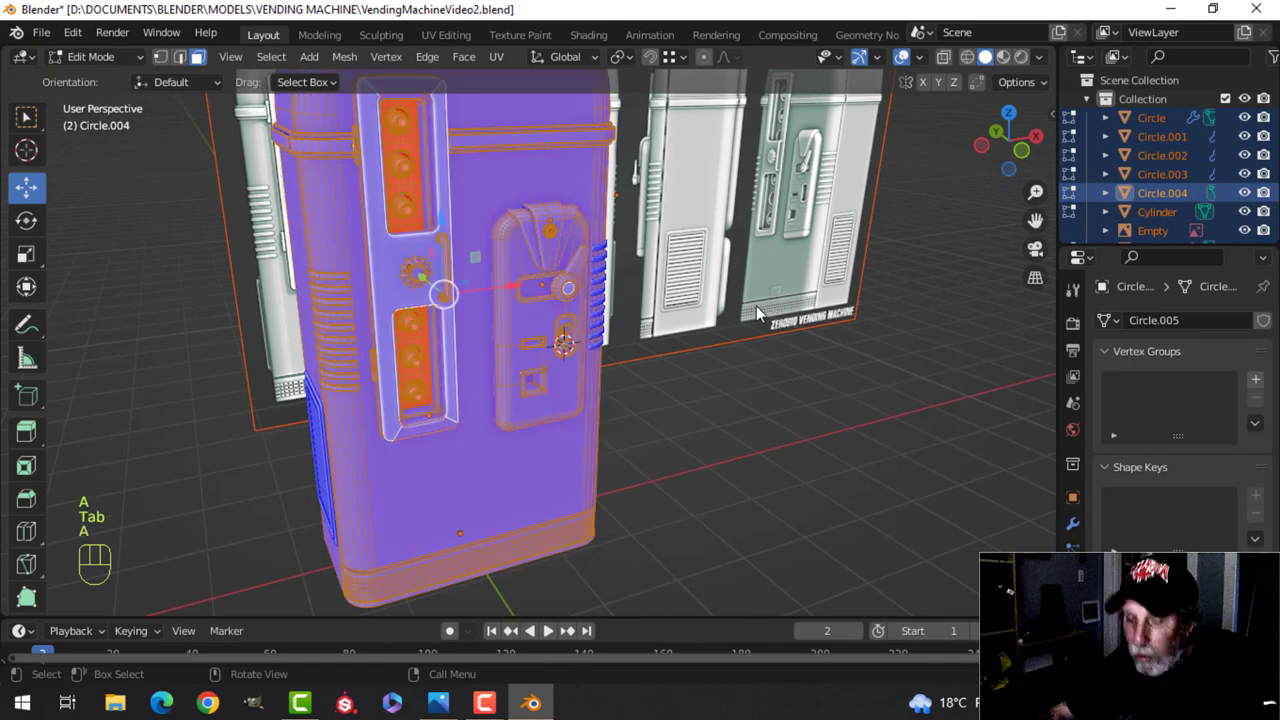
{"action": "key", "text": "alt+n"}
{"action": "left_click", "coordinate": [757, 300]}
{"action": "key", "text": "alt+a"}
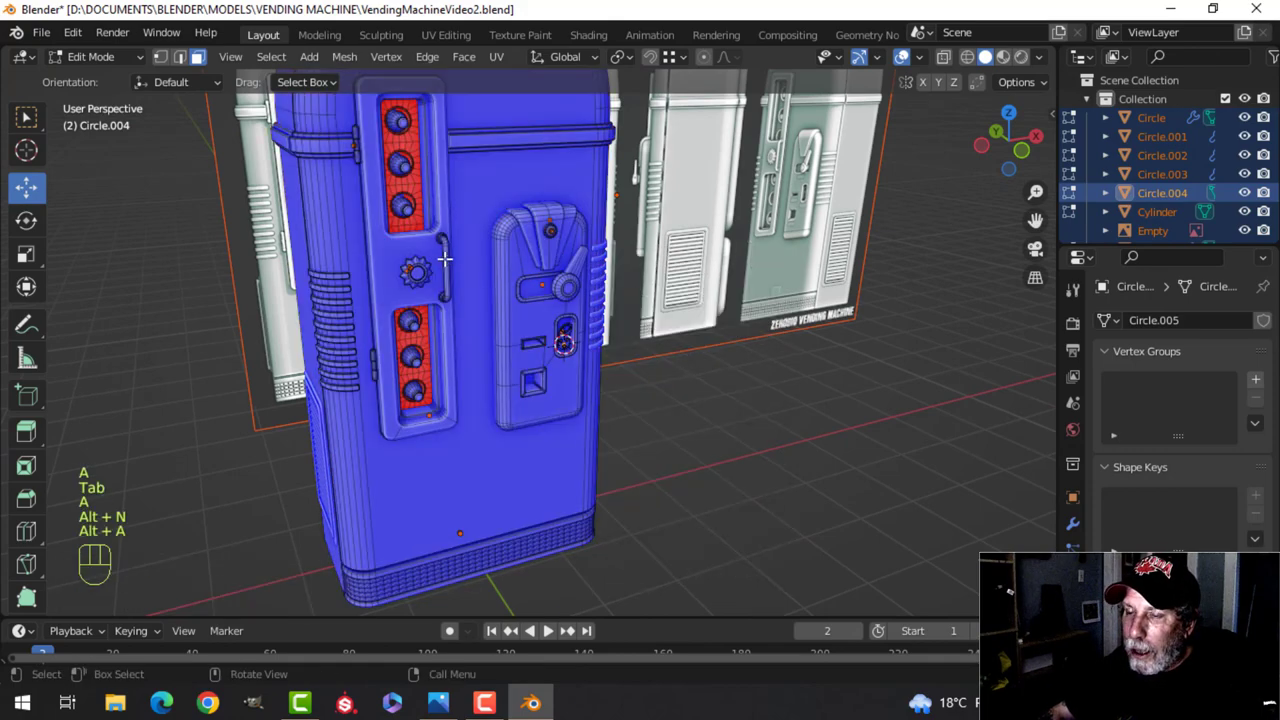
Try flipping the normals of the recessed frame around the bottle openings, and undo it
{"action": "middle_click_drag", "start_coordinate": [440, 300], "coordinate": [465, 312]}
{"action": "key", "text": "Tab"}
{"action": "left_click", "coordinate": [435, 321]}
{"action": "key", "text": "Tab"}
{"action": "key", "text": "a"}
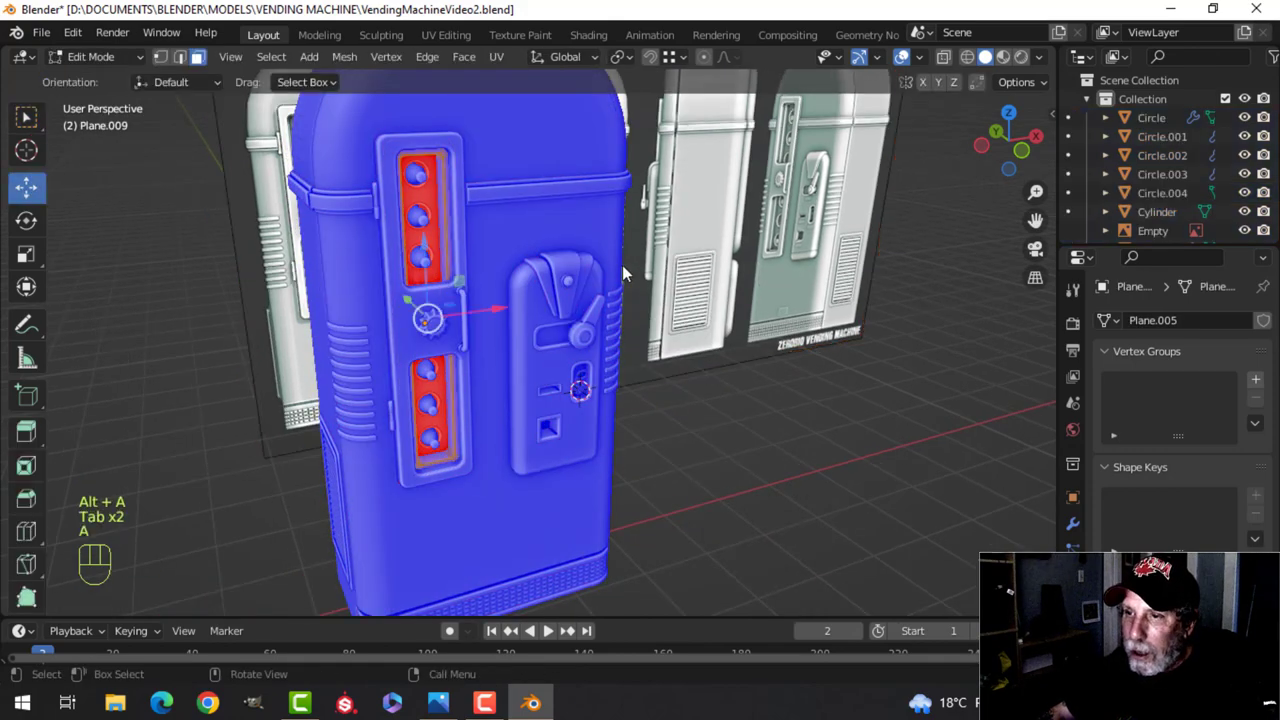
{"action": "key", "text": "alt+n"}
{"action": "left_click", "coordinate": [567, 246]}
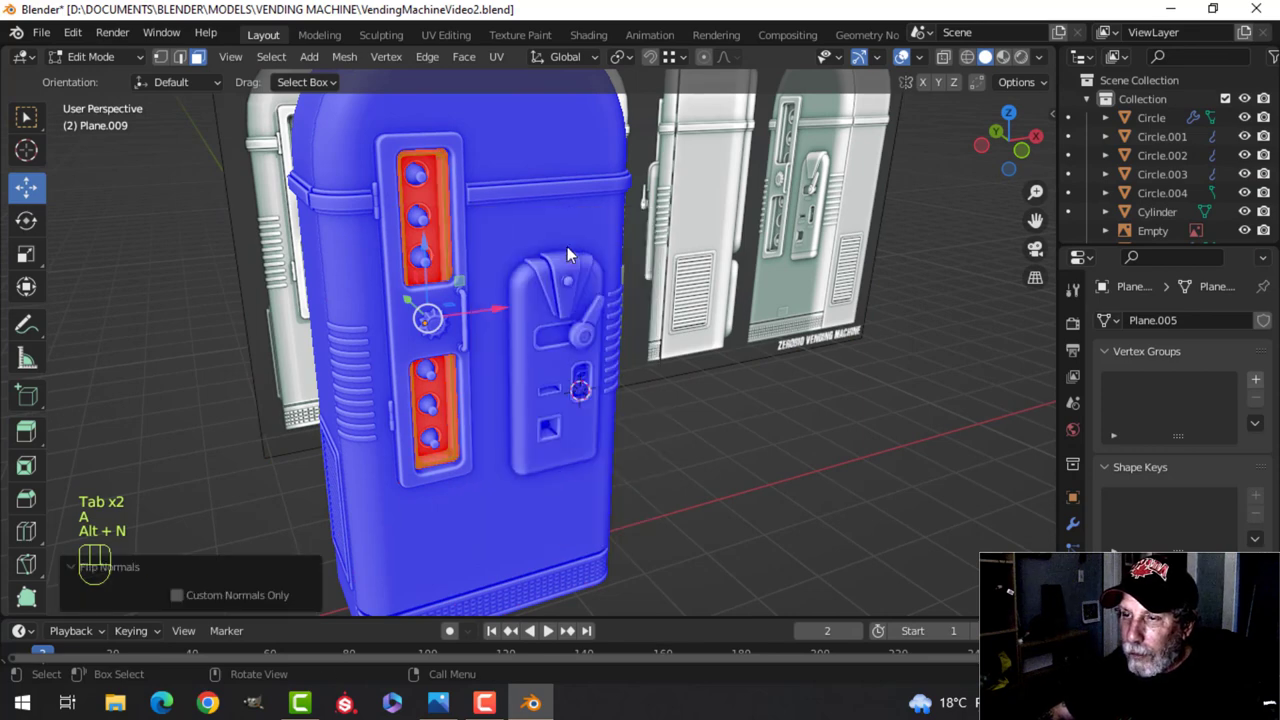
{"action": "key", "text": "alt+a"}
{"action": "key", "text": "ctrl+z"}
{"action": "key", "text": "ctrl+z"}
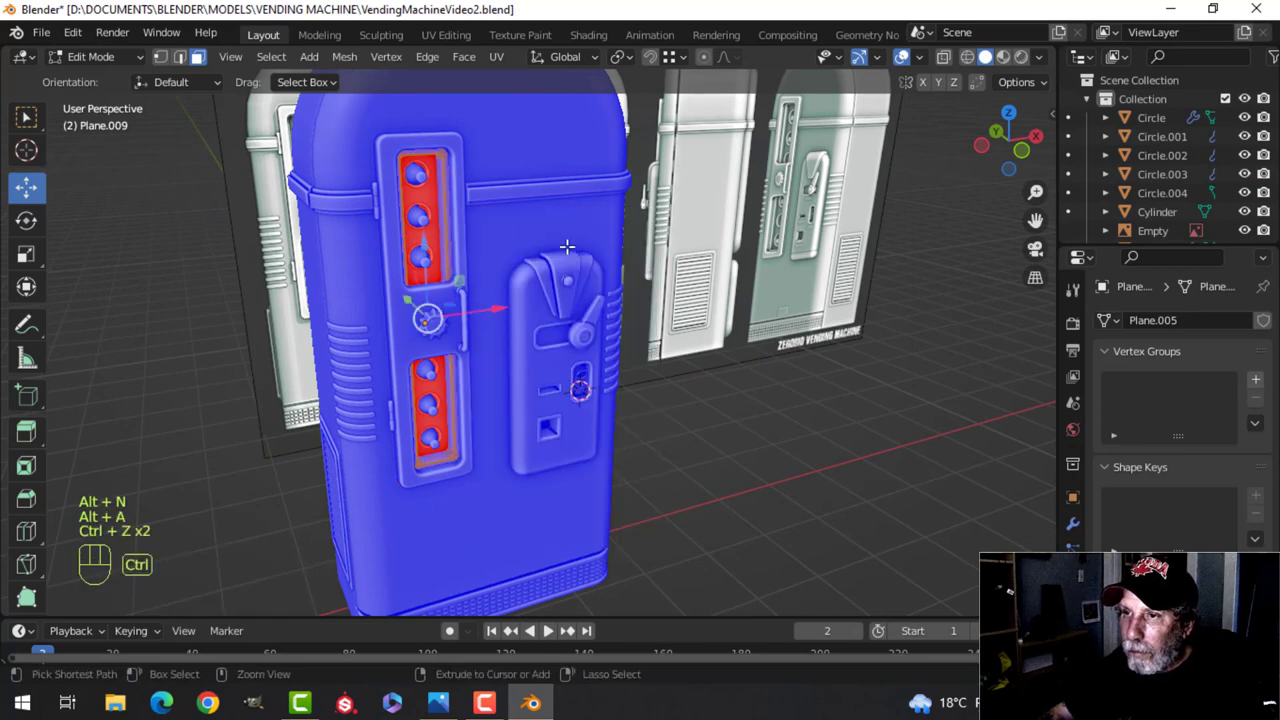
{"action": "key", "text": "alt+a"}
{"action": "key", "text": "Tab"}
Flip the normals of the backing panels behind the upper and lower bottle rows
{"action": "left_click", "coordinate": [428, 205]}
{"action": "key", "text": "Tab"}
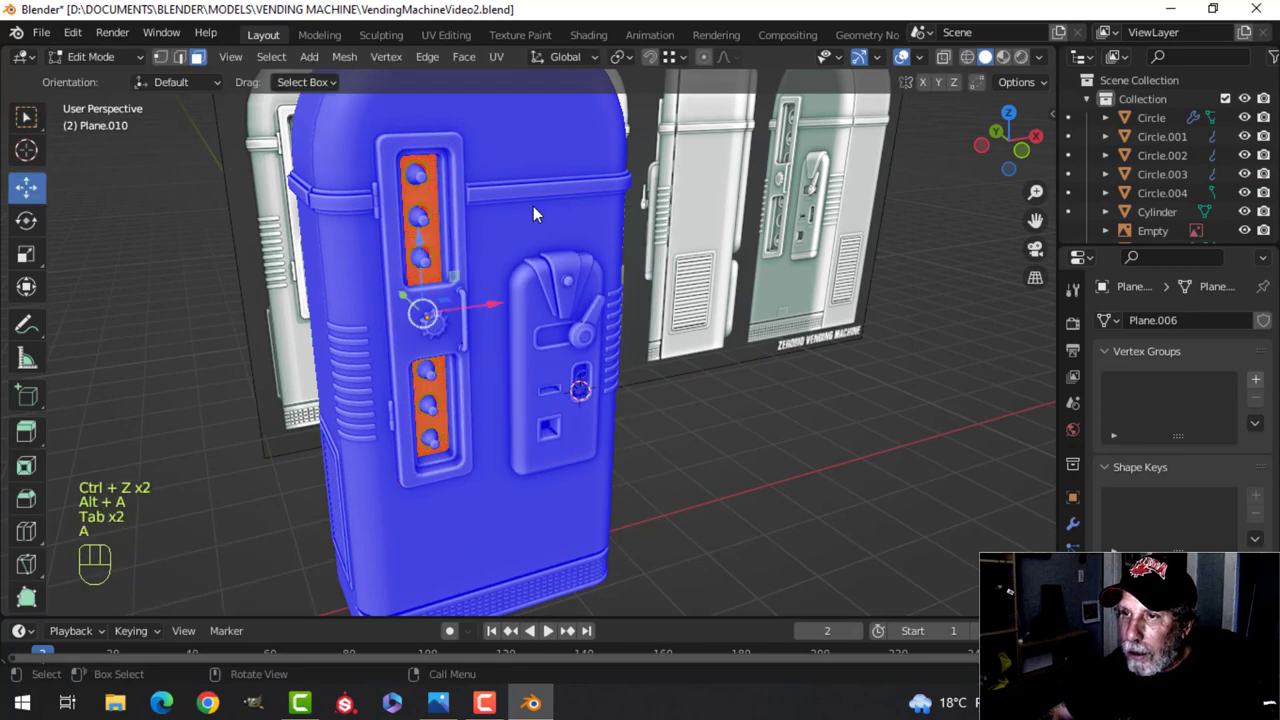
{"action": "key", "text": "a"}
{"action": "key", "text": "alt+n"}
{"action": "left_click", "coordinate": [513, 208]}
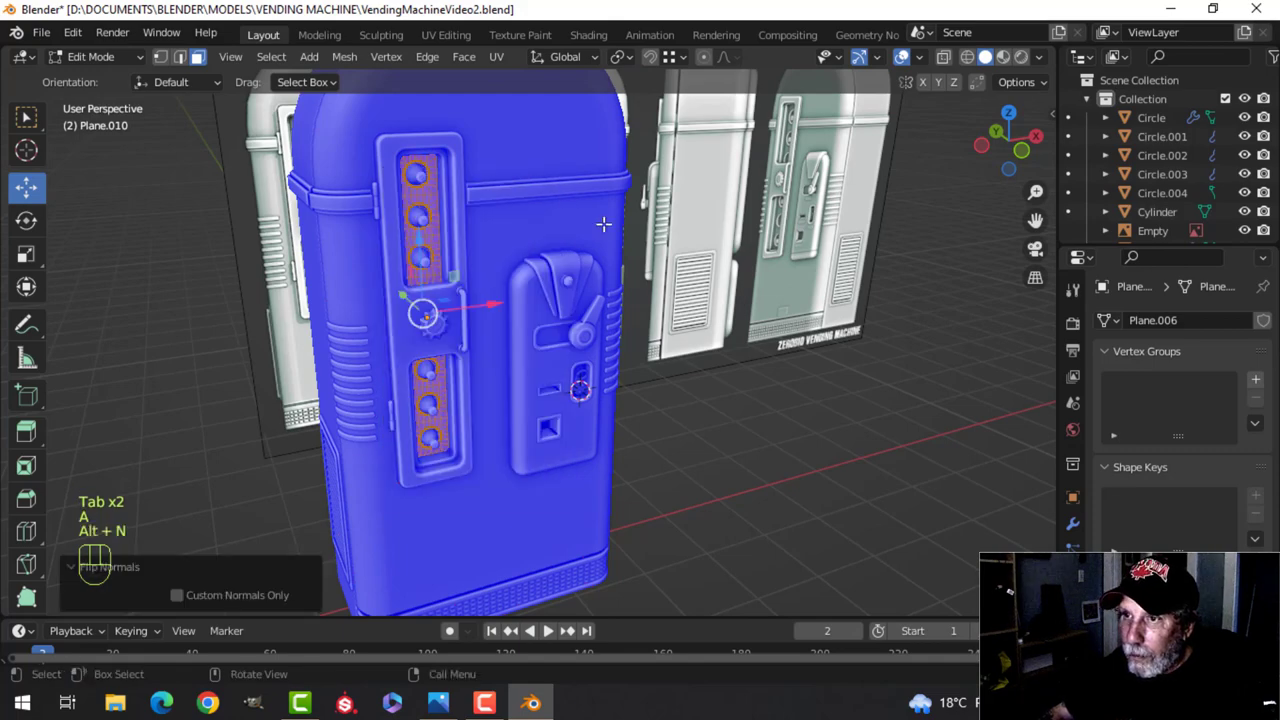
{"action": "key", "text": "Tab"}
Turn off the Face Orientation overlay and save the file
{"action": "scroll", "coordinate": [600, 230], "scroll_direction": "down", "scroll_amount": 3}
{"action": "scroll", "coordinate": [545, 332], "scroll_direction": "up", "scroll_amount": 3}
{"action": "key", "text": "alt+a"}
{"action": "middle_click_drag", "start_coordinate": [545, 332], "coordinate": [819, 143]}
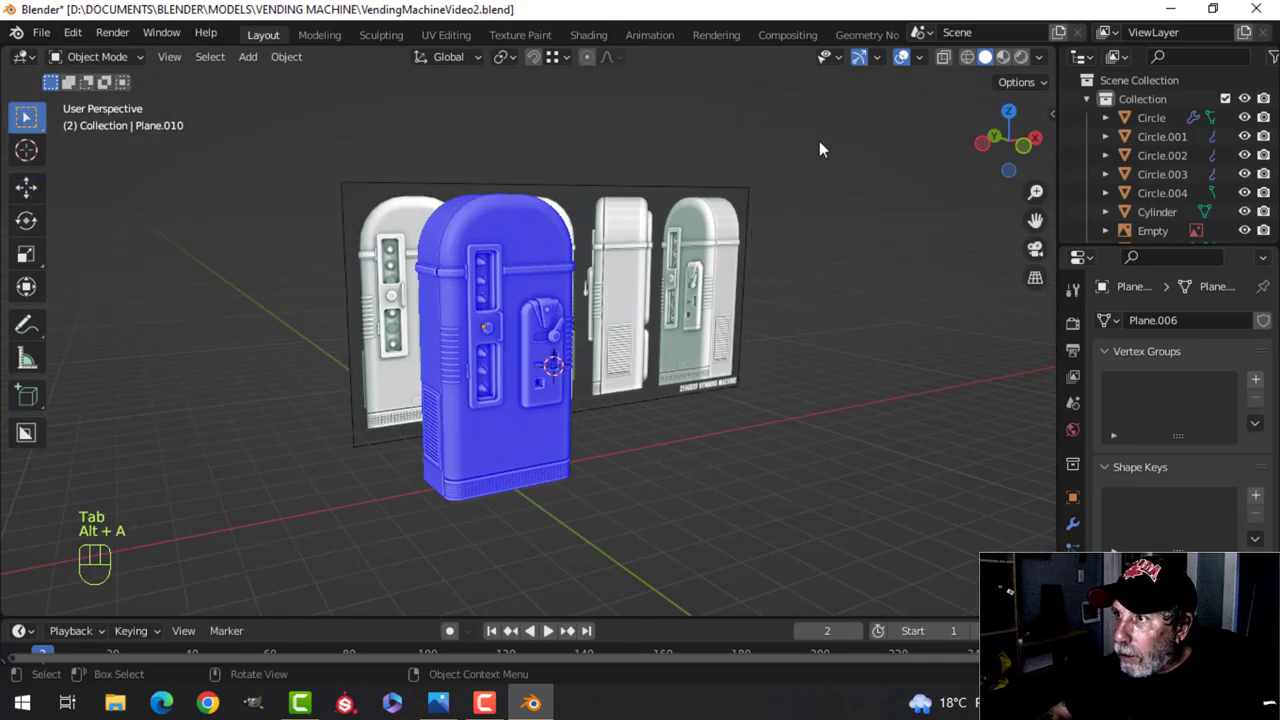
{"action": "left_click", "coordinate": [919, 59]}
{"action": "left_click", "coordinate": [869, 397]}
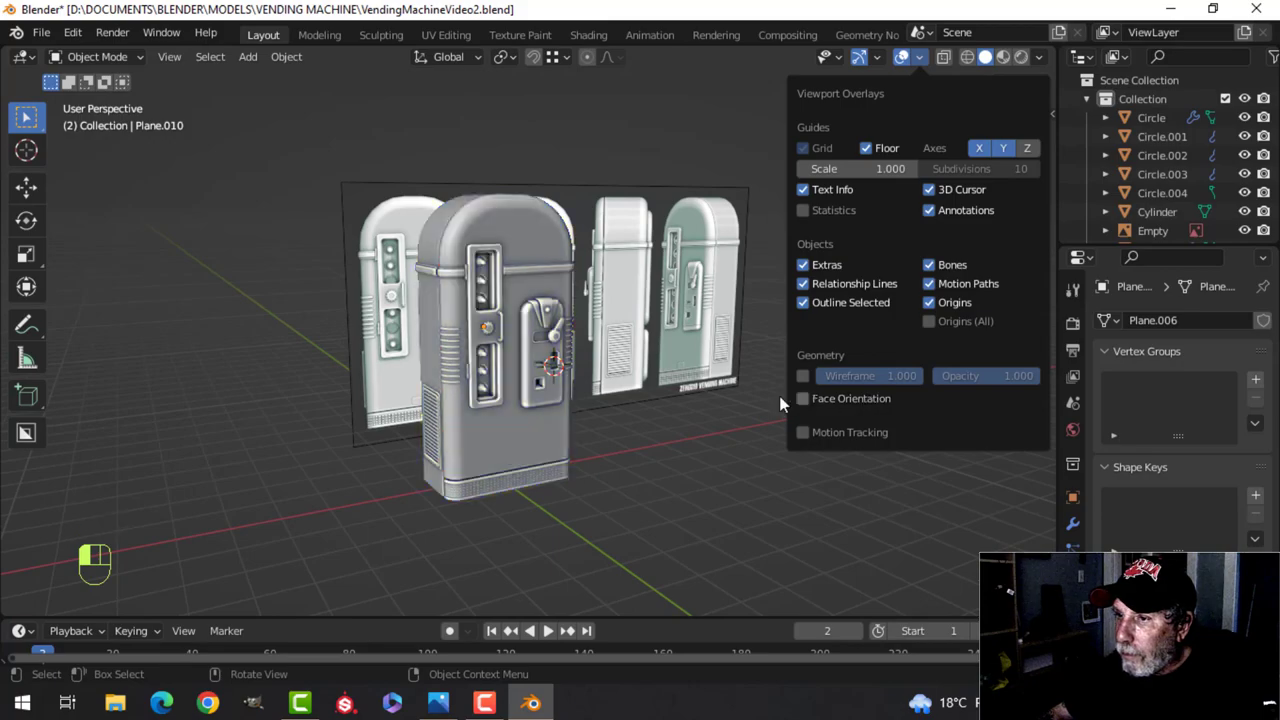
{"action": "scroll", "coordinate": [603, 376], "scroll_direction": "up", "scroll_amount": 3}
{"action": "middle_click_drag", "start_coordinate": [603, 374], "coordinate": [640, 373], "text": "shift"}
{"action": "key", "text": "ctrl+s"}
{"action": "middle_click_drag", "start_coordinate": [640, 373], "coordinate": [611, 371]}
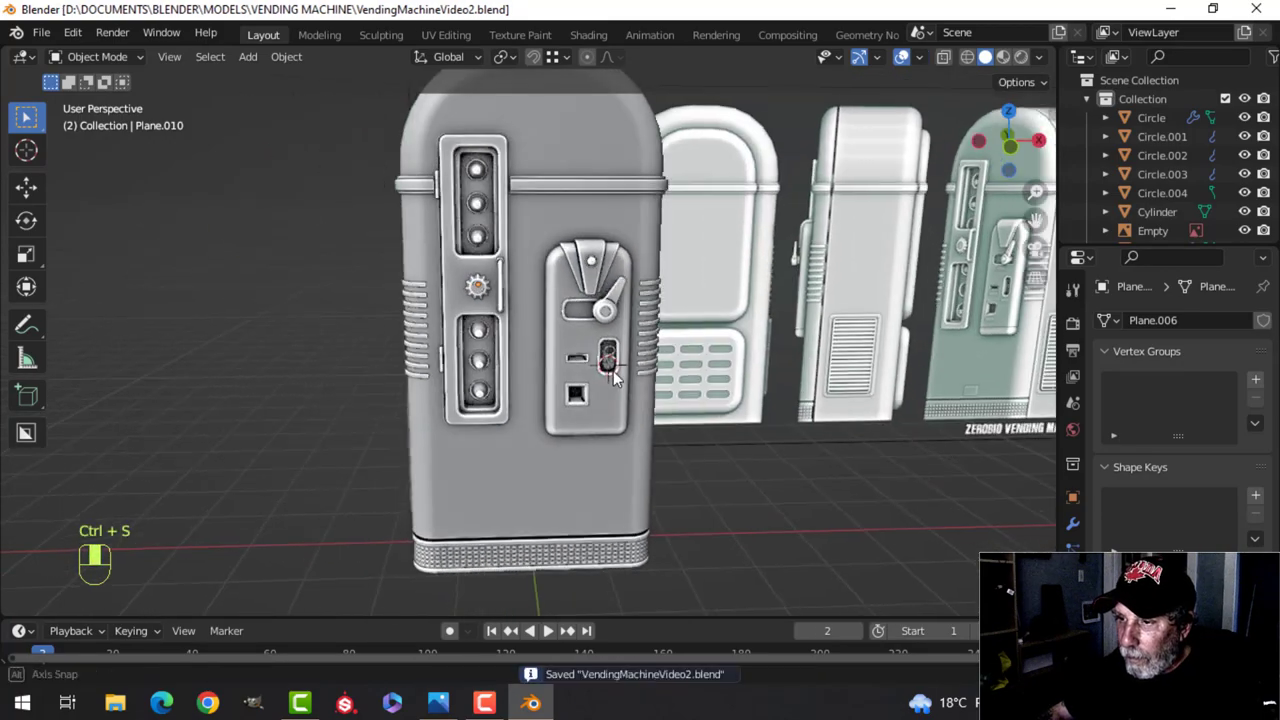
Select the machine body's horizontal front edge just above the patterned base and duplicate it in place
{"action": "scroll", "coordinate": [700, 400], "scroll_direction": "up", "scroll_amount": 2}
{"action": "middle_click_drag", "start_coordinate": [719, 409], "coordinate": [606, 385], "text": "shift"}
{"action": "middle_click_drag", "start_coordinate": [606, 385], "coordinate": [540, 363]}
{"action": "scroll", "coordinate": [630, 367], "scroll_direction": "down", "scroll_amount": 3}
{"action": "scroll", "coordinate": [578, 393], "scroll_direction": "up", "scroll_amount": 3}
{"action": "left_click", "coordinate": [563, 398]}
{"action": "key", "text": "Tab"}
{"action": "middle_click_drag", "start_coordinate": [570, 403], "coordinate": [543, 371]}
{"action": "key", "text": "alt+a"}
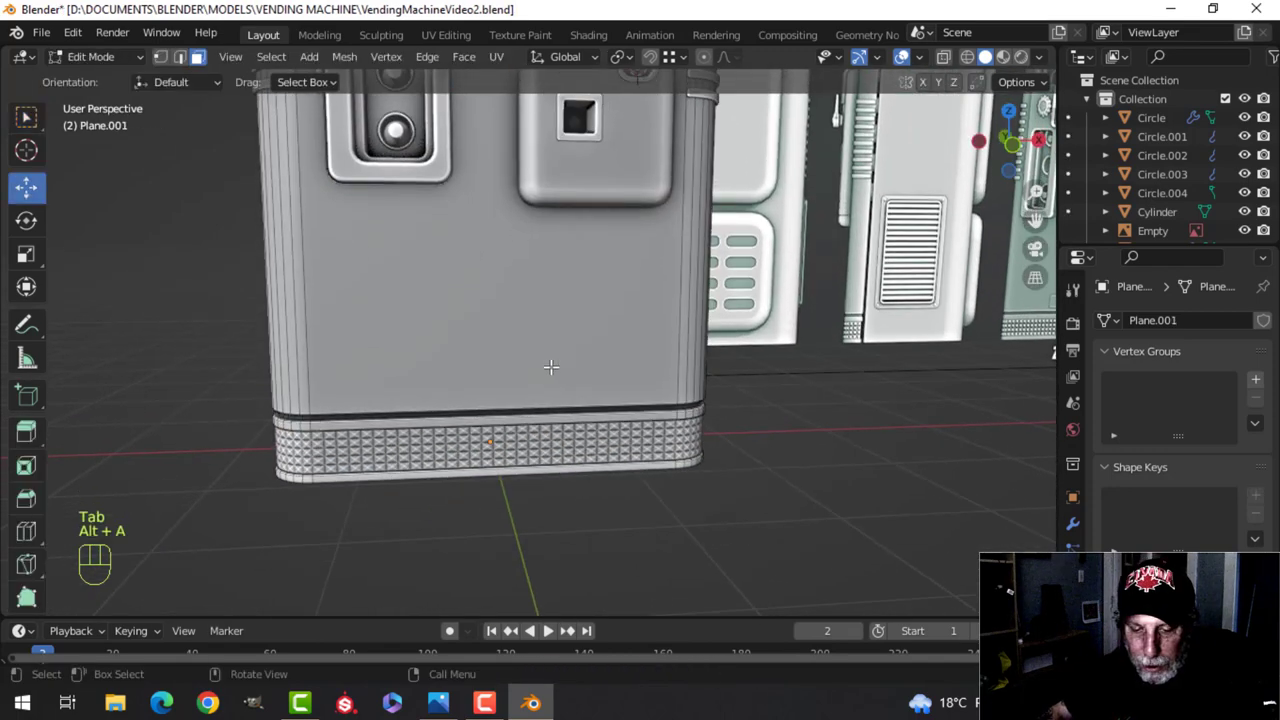
{"action": "key", "text": "2"}
{"action": "key", "text": "shift+s"}
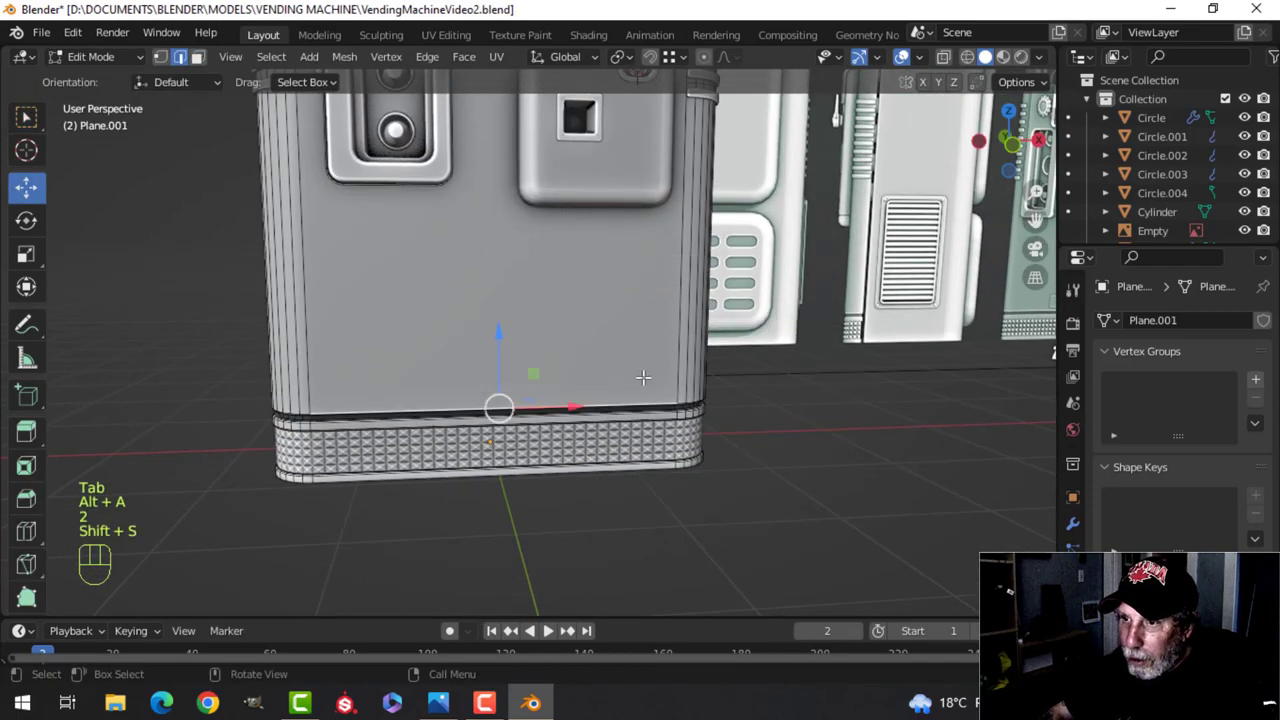
{"action": "key", "text": "shift+d"}
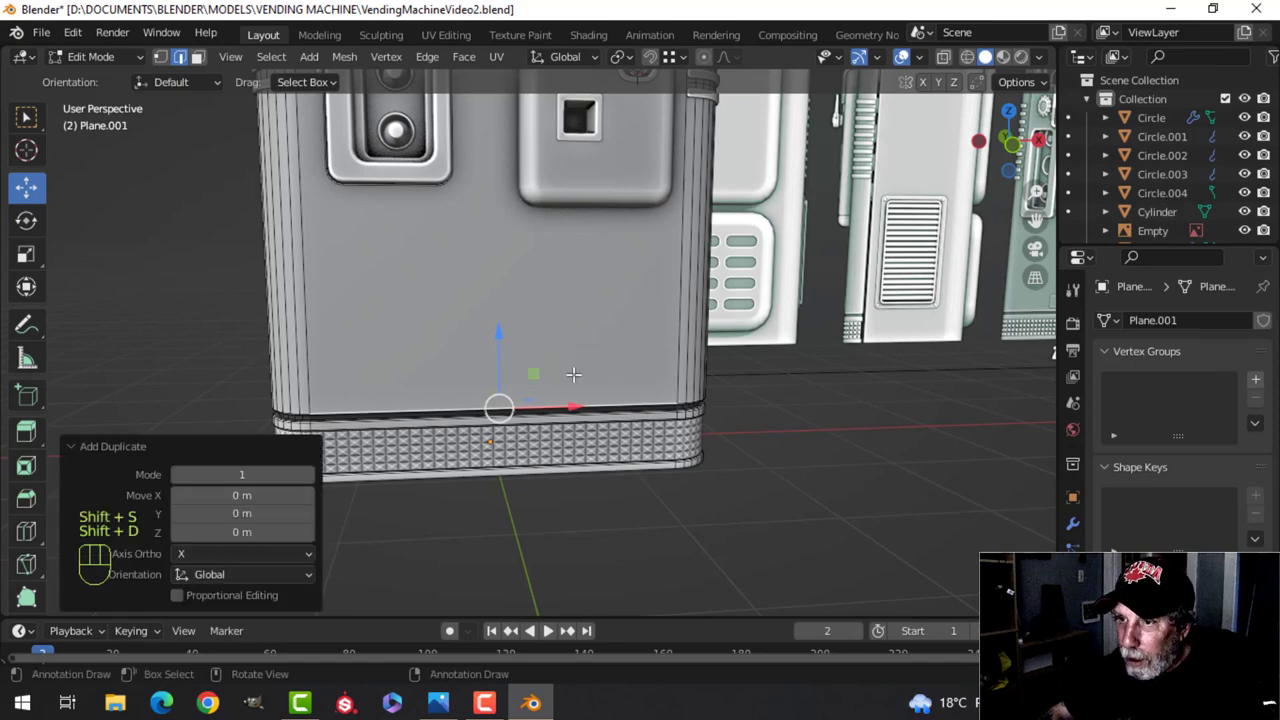
Raise the duplicated edge along Z, shift it clear of the body's front, and separate it into its own object
{"action": "left_click_drag", "start_coordinate": [503, 342], "coordinate": [503, 304]}
{"action": "middle_click_drag", "start_coordinate": [488, 338], "coordinate": [554, 389]}
{"action": "left_click_drag", "start_coordinate": [507, 368], "coordinate": [530, 376]}
{"action": "key", "text": "p"}
{"action": "left_click", "coordinate": [951, 378]}
{"action": "key", "text": "Tab"}
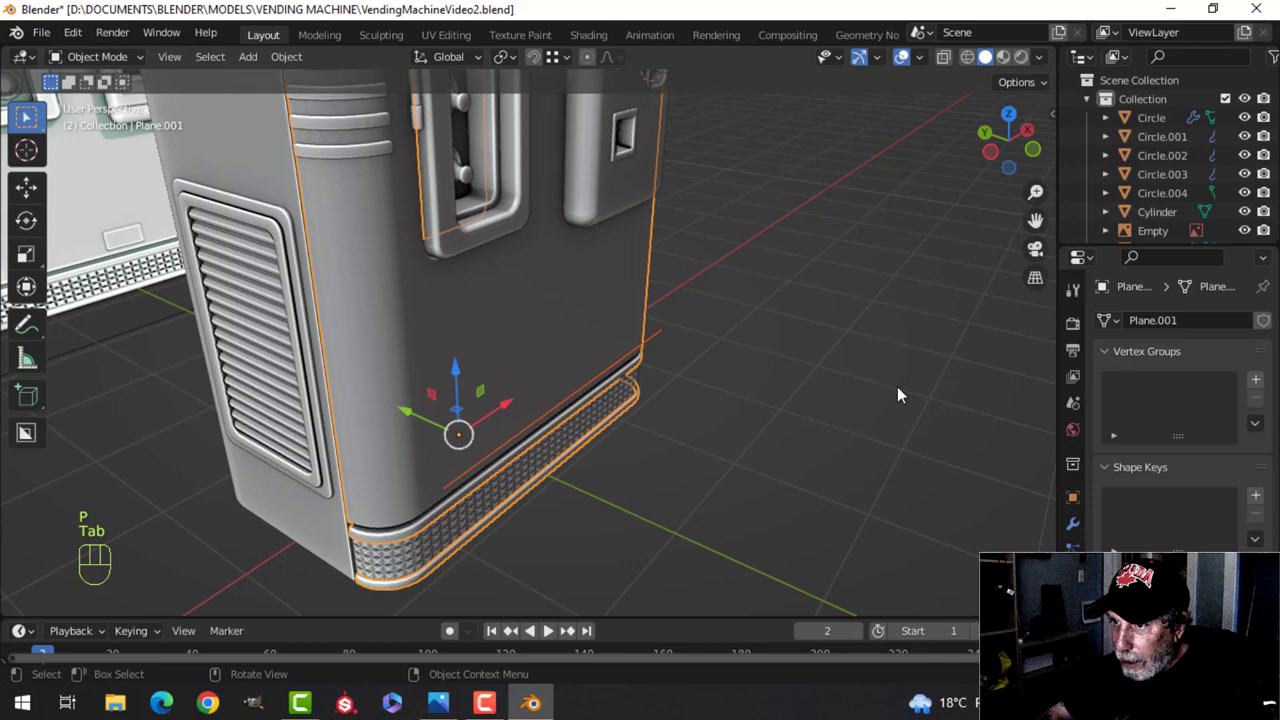
Scale the separated lower-front edge down by 0.216, then by 0.655 in the front wireframe view
{"action": "left_click", "coordinate": [601, 378]}
{"action": "key", "text": "Tab"}
{"action": "key", "text": "a"}
{"action": "key", "text": "s"}
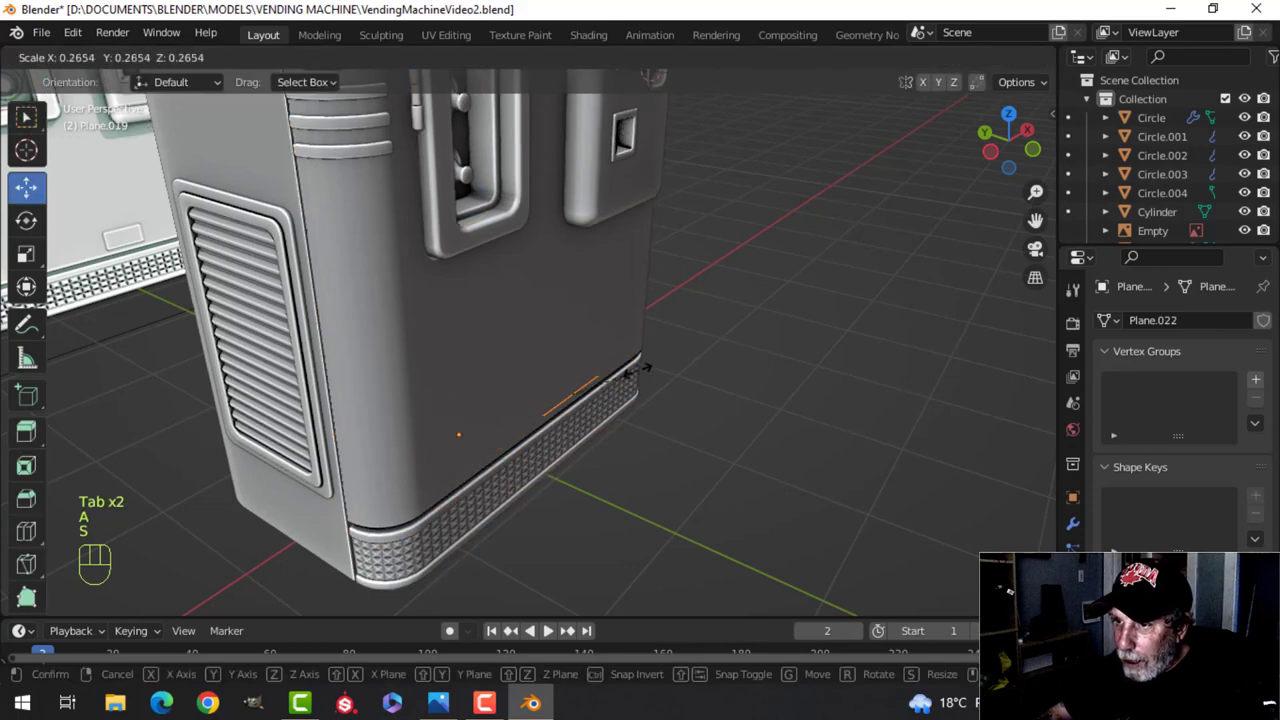
{"action": "left_click", "coordinate": [625, 374]}
{"action": "key", "text": "KP_1"}
{"action": "key", "text": "z"}
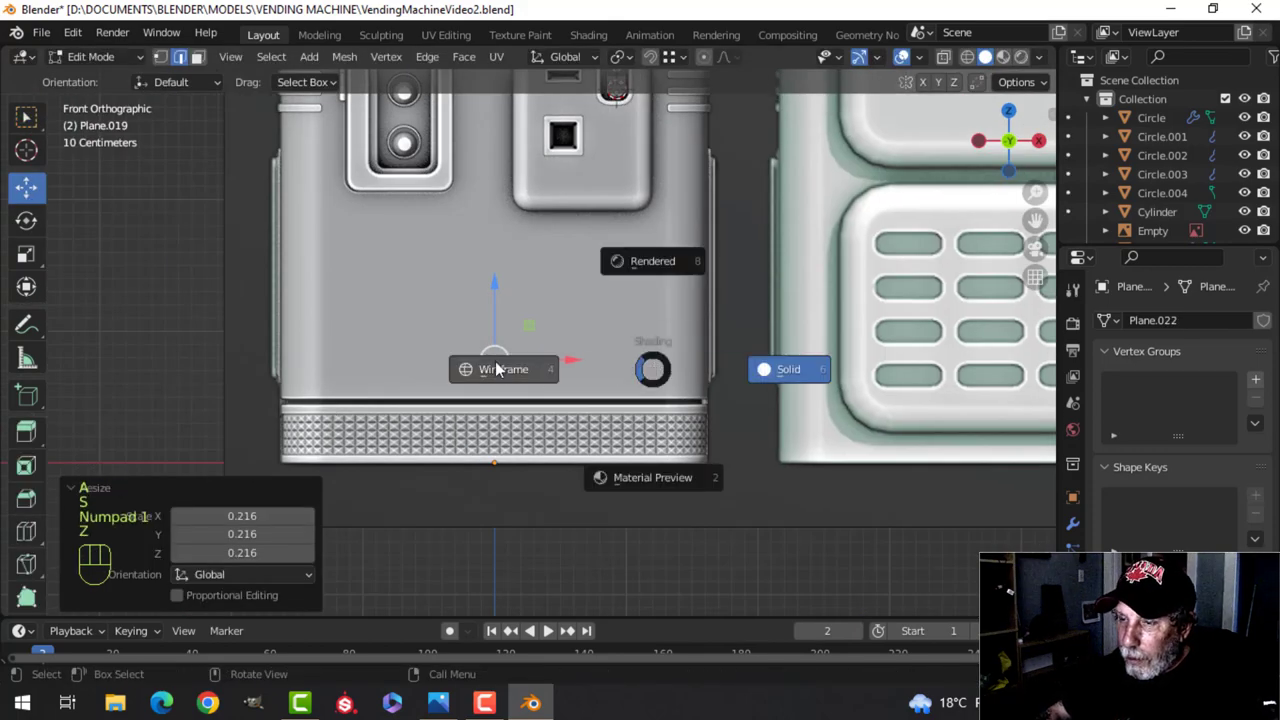
{"action": "left_click", "coordinate": [605, 370]}
{"action": "key", "text": "s"}
{"action": "left_click", "coordinate": [590, 371]}
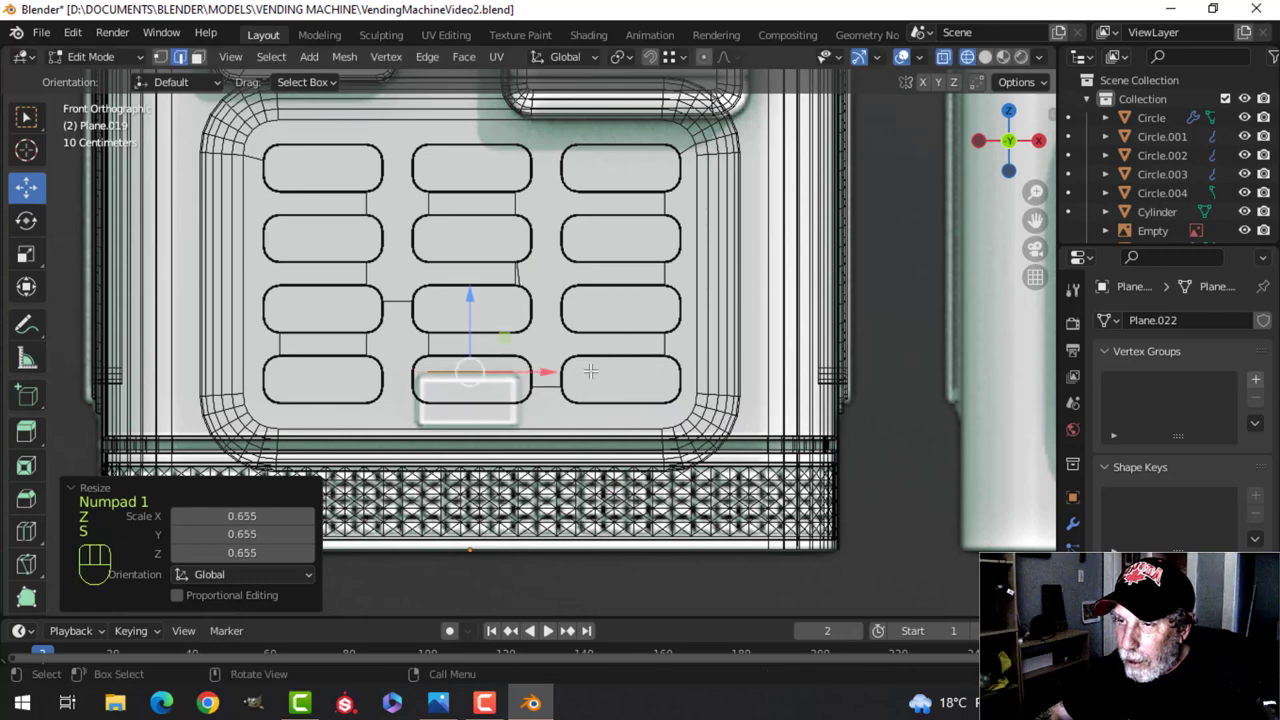
Fit the edge to the top of the reference image's small label and extrude it downward into a rectangular face
{"action": "key", "text": "s"}
{"action": "left_click", "coordinate": [582, 373]}
{"action": "mouse_move", "coordinate": [475, 296]}
{"action": "left_mouse_down"}
{"action": "mouse_move", "coordinate": [473, 351]}
{"action": "mouse_move", "coordinate": [475, 305]}
{"action": "left_mouse_up"}
{"action": "key", "text": "s"}
{"action": "left_click", "coordinate": [604, 366]}
{"action": "key", "text": "e"}
{"action": "right_click", "coordinate": [540, 364]}
{"action": "key", "text": "a"}
Move the rectangular label face about -0.0174 m along Y
{"action": "middle_click_drag", "start_coordinate": [600, 378], "coordinate": [705, 345]}
{"action": "scroll", "coordinate": [735, 420], "scroll_direction": "up", "scroll_amount": 2}
{"action": "middle_click_drag", "start_coordinate": [700, 365], "coordinate": [717, 383]}
{"action": "left_click_drag", "start_coordinate": [555, 326], "coordinate": [566, 328]}
Extrude the label face along Y for thickness, then extrude again and scale the new face by 1.118 to form a surrounding rim
{"action": "key", "text": "z"}
{"action": "left_click", "coordinate": [711, 346]}
{"action": "mouse_move", "coordinate": [712, 344]}
{"action": "middle_mouse_down", "text": "shift"}
{"action": "mouse_move", "coordinate": [700, 371]}
{"action": "mouse_move", "coordinate": [712, 317]}
{"action": "middle_mouse_up", "text": "shift"}
{"action": "scroll", "coordinate": [702, 365], "scroll_direction": "up", "scroll_amount": 1}
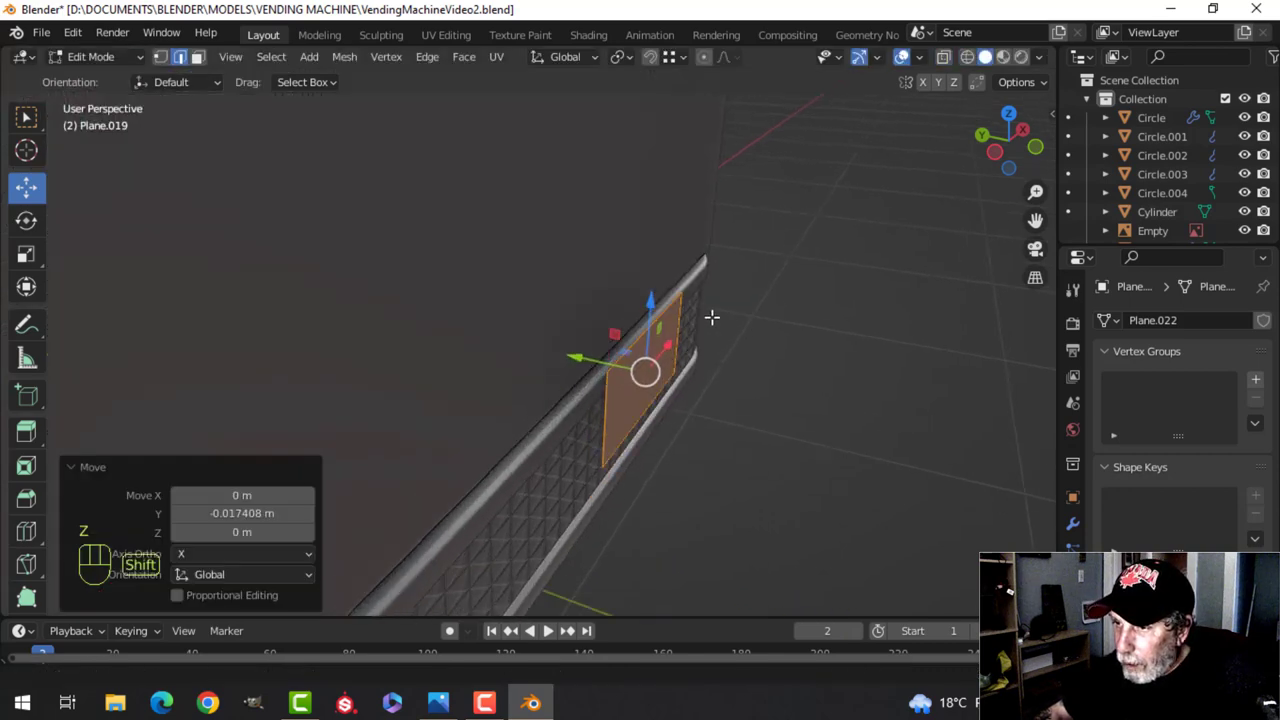
{"action": "key", "text": "e"}
{"action": "left_click_drag", "start_coordinate": [580, 303], "coordinate": [570, 300]}
{"action": "key", "text": "e"}
{"action": "key", "text": "s"}
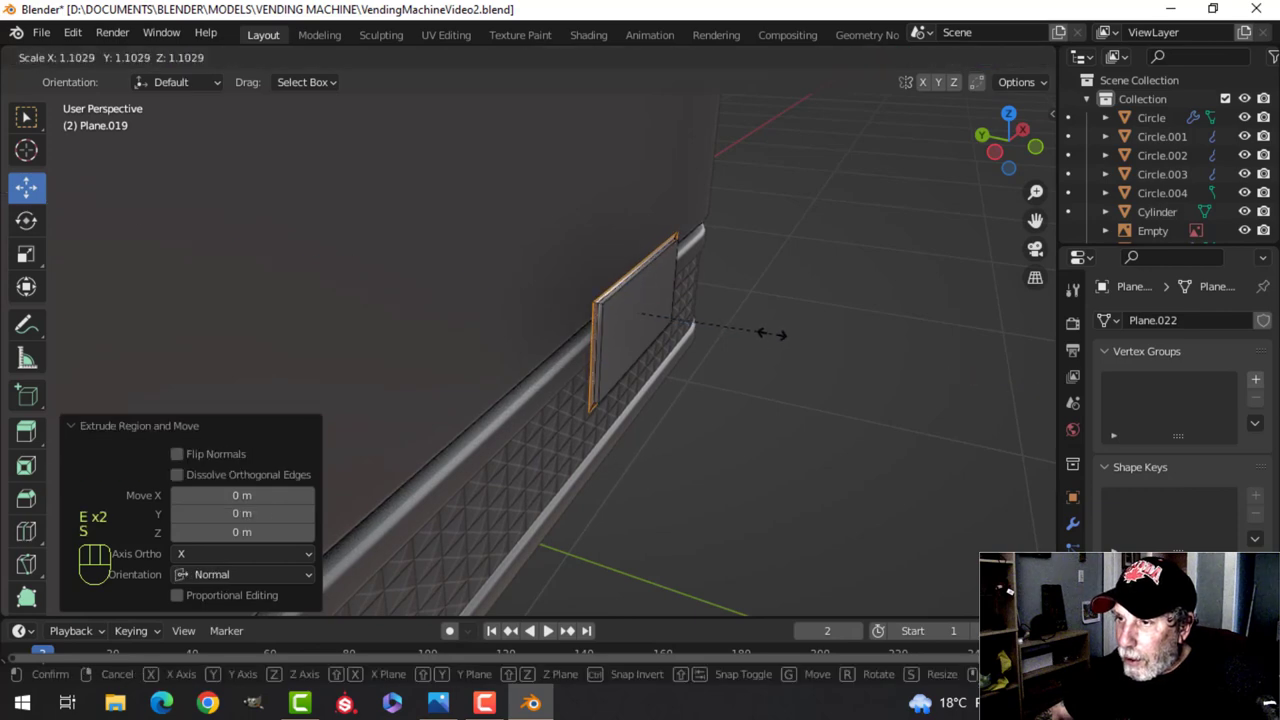
{"action": "left_click", "coordinate": [774, 334]}
Scale the rim's outer face along Z to even out its border above and below the label
{"action": "key", "text": "KP_1"}
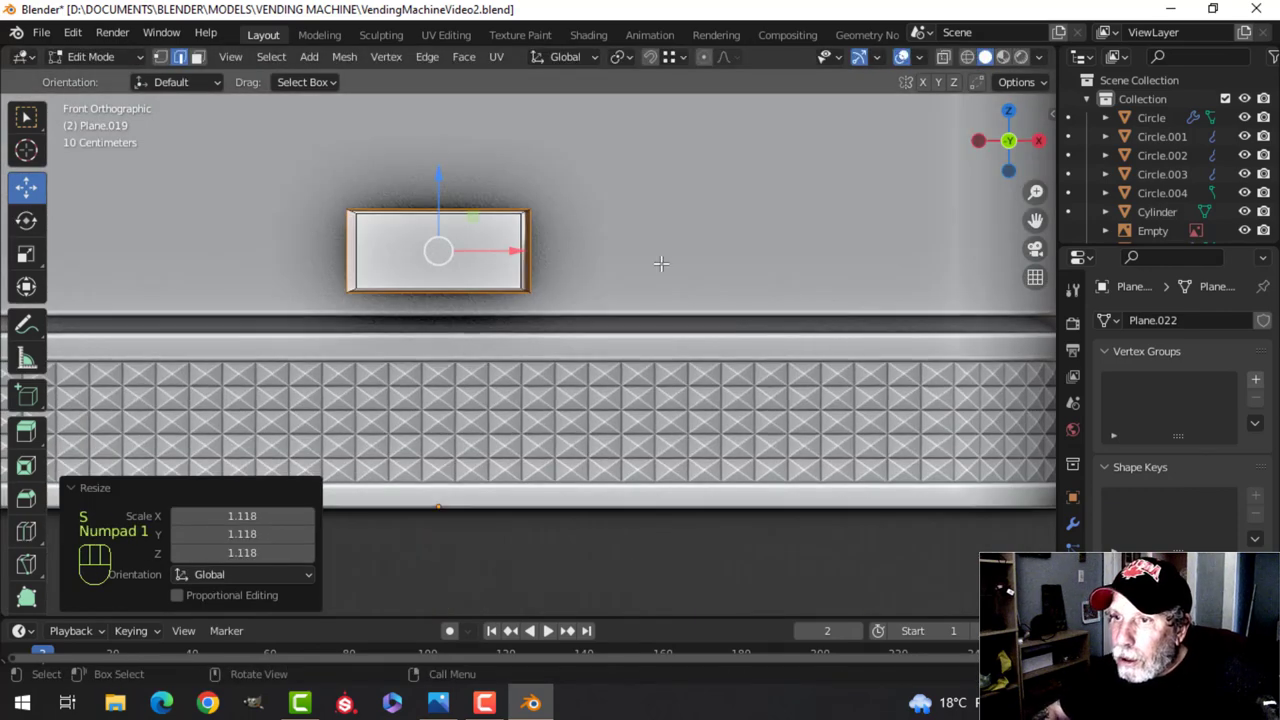
{"action": "key", "text": "s"}
{"action": "key", "text": "z"}
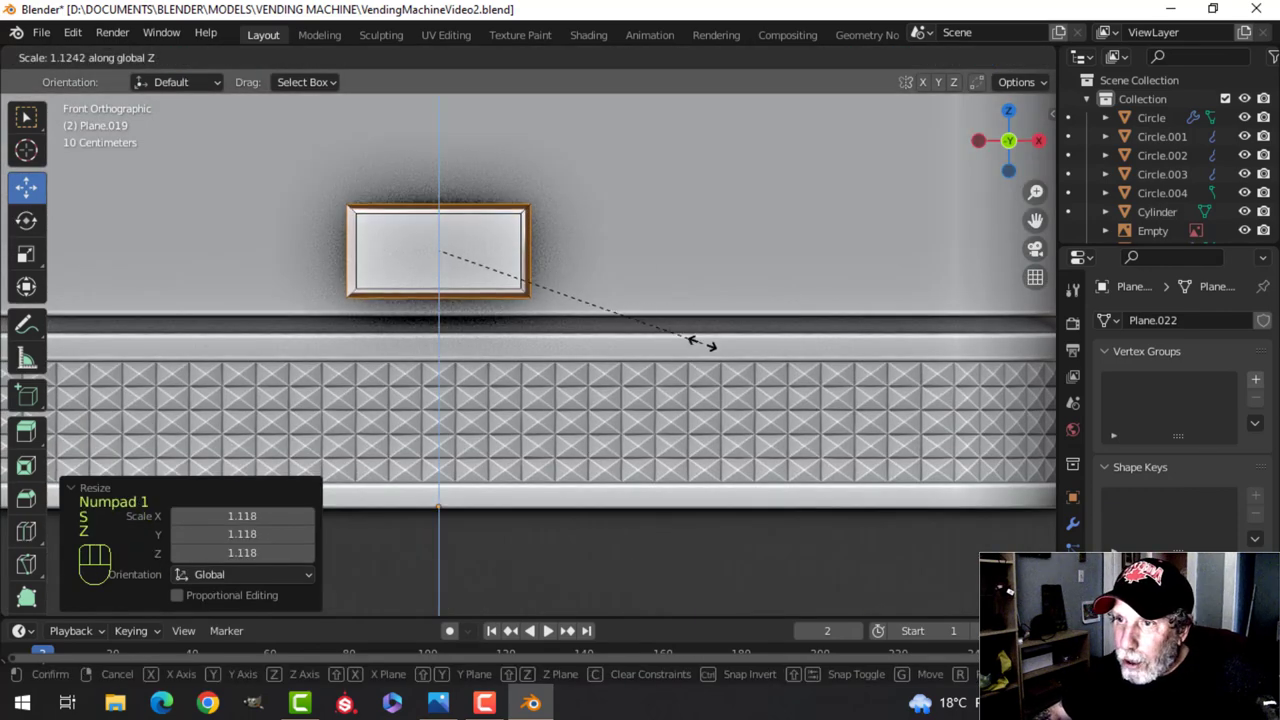
{"action": "left_click", "coordinate": [743, 361]}
Extrude the rim's outer face back about 0.0109 m along Y and delete the resulting back face
{"action": "scroll", "coordinate": [636, 308], "scroll_direction": "up", "scroll_amount": 1}
{"action": "middle_click_drag", "start_coordinate": [634, 306], "coordinate": [737, 370]}
{"action": "key", "text": "e"}
{"action": "right_click", "coordinate": [733, 367]}
{"action": "left_click_drag", "start_coordinate": [556, 318], "coordinate": [536, 316]}
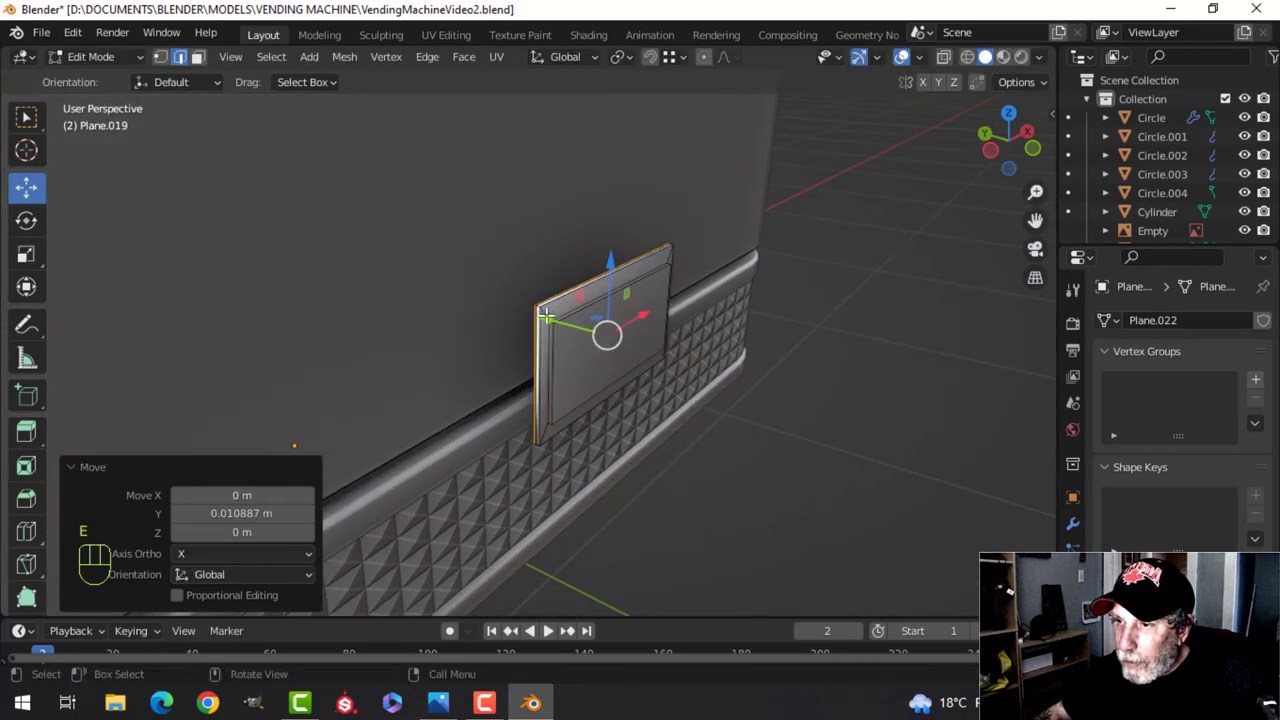
{"action": "key", "text": "x"}
{"action": "left_click", "coordinate": [510, 314]}
Select the label plate's corner edges and round them with a four-segment bevel
{"action": "middle_click_drag", "start_coordinate": [598, 352], "coordinate": [584, 360], "text": "shift"}
{"action": "middle_click_drag", "start_coordinate": [584, 360], "coordinate": [460, 345]}
{"action": "scroll", "coordinate": [455, 343], "scroll_direction": "up", "scroll_amount": 3}
{"action": "middle_click_drag", "start_coordinate": [450, 340], "coordinate": [546, 357], "text": "shift"}
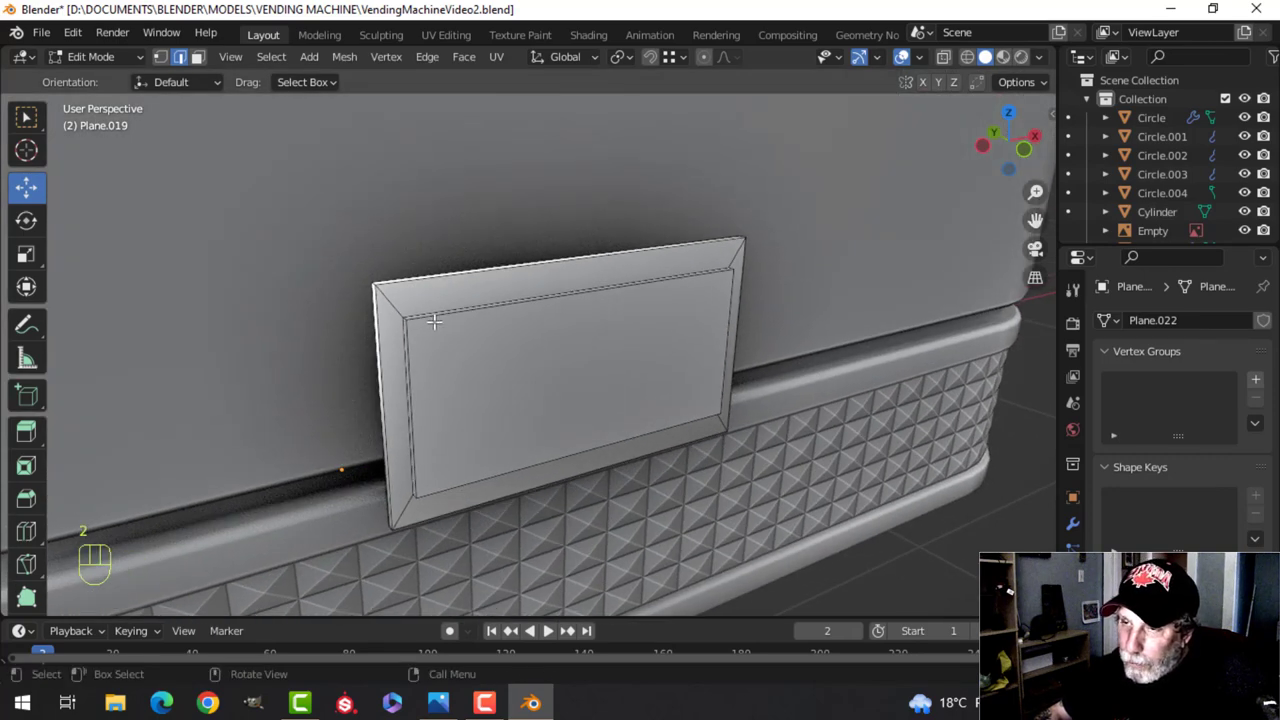
{"action": "middle_click_drag", "start_coordinate": [403, 505], "coordinate": [411, 271]}
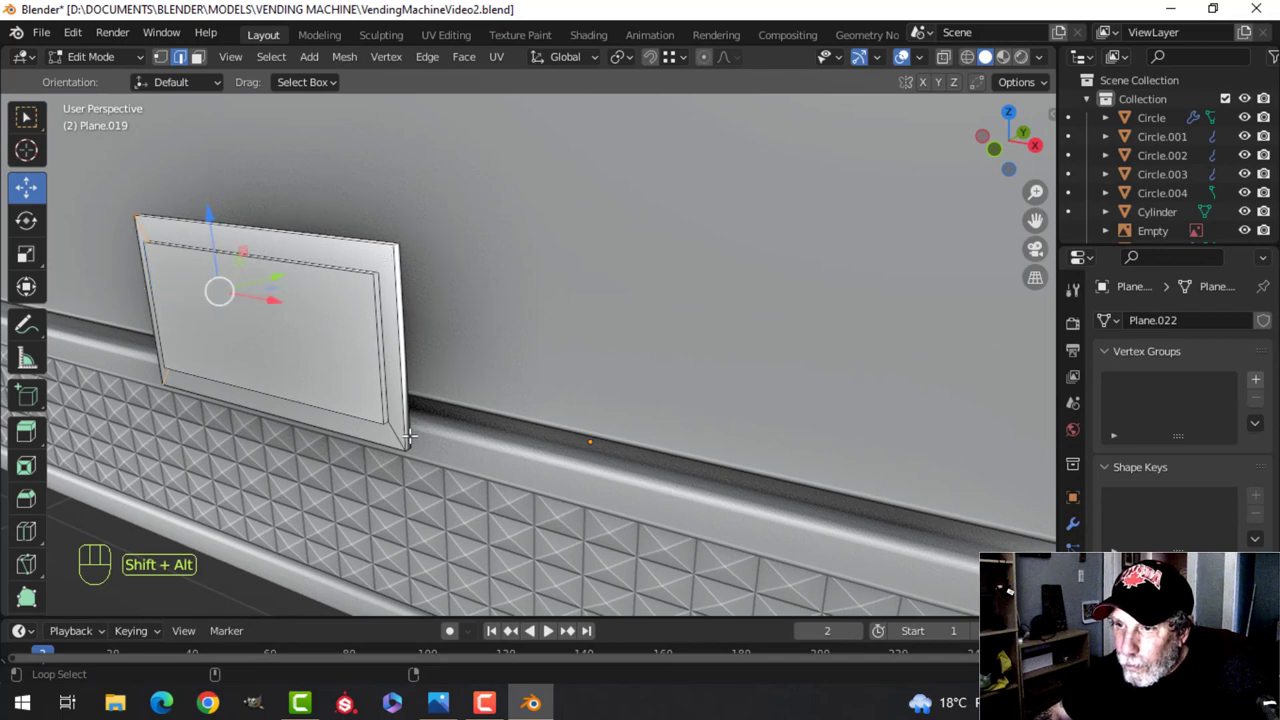
{"action": "scroll", "coordinate": [502, 340], "scroll_direction": "up", "scroll_amount": 3}
{"action": "middle_click_drag", "start_coordinate": [503, 331], "coordinate": [566, 279], "text": "shift"}
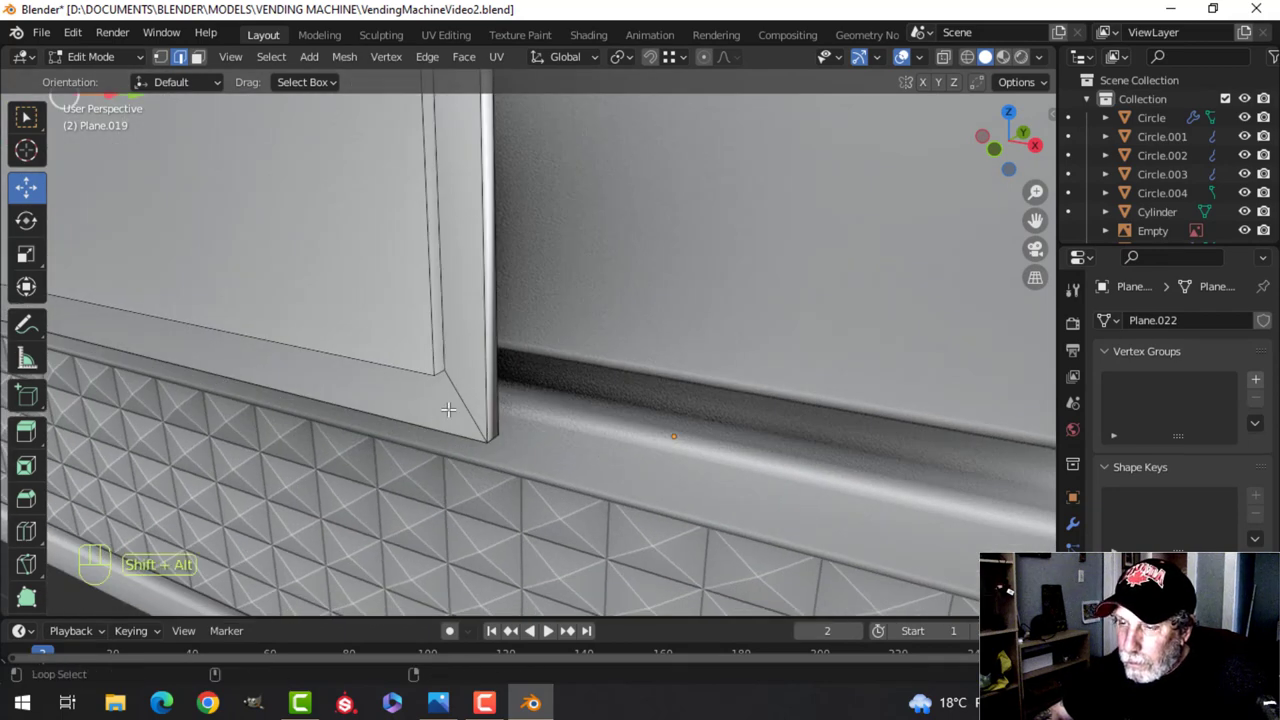
{"action": "key", "text": "ctrl+b"}
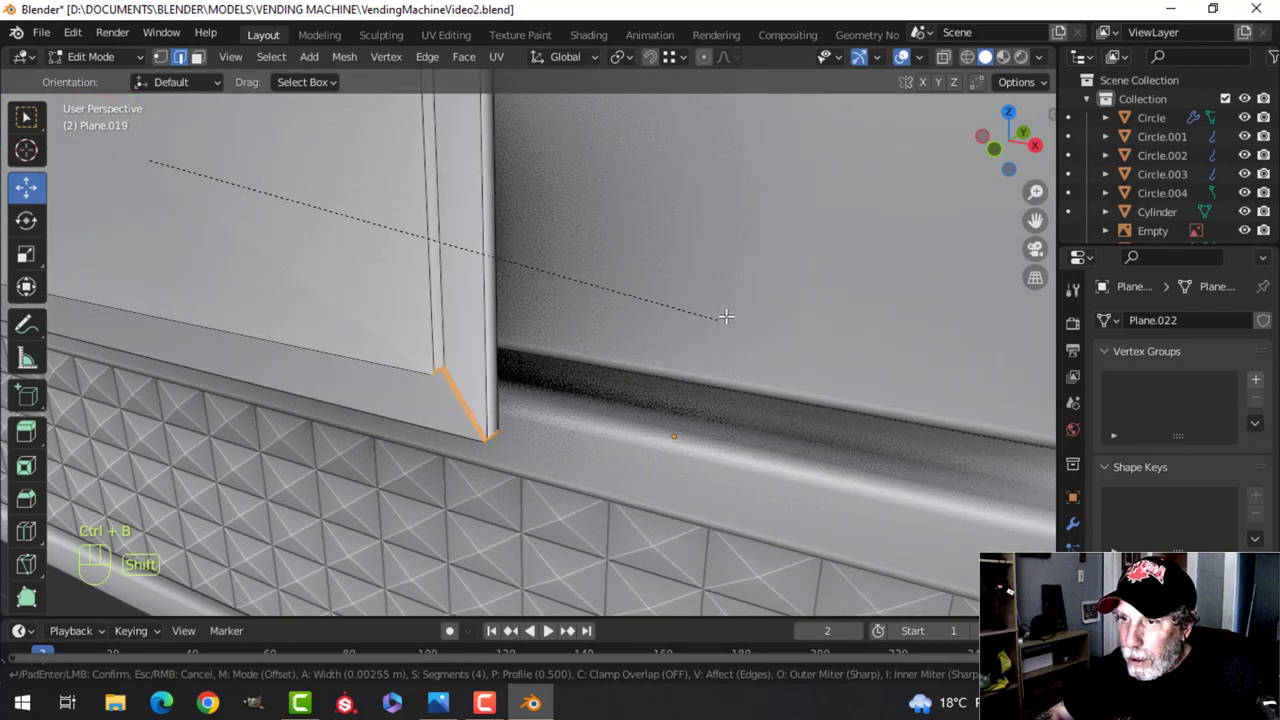
{"action": "left_click", "coordinate": [876, 249]}
Bevel the plate's outer and inner front edge loops with two segments and a width of about 0.0028 m
{"action": "middle_click_drag", "start_coordinate": [771, 263], "coordinate": [554, 321]}
{"action": "key", "text": "alt+a"}
{"action": "key", "text": "ctrl+b"}
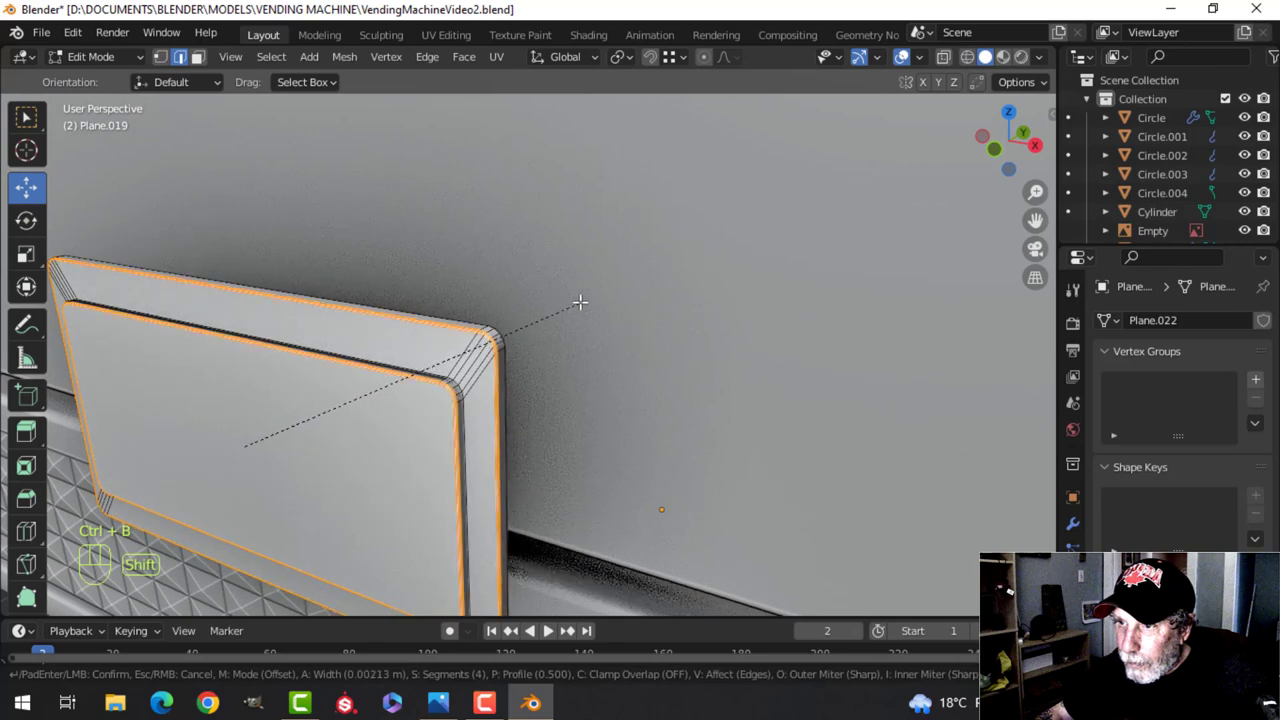
{"action": "left_click", "coordinate": [581, 299]}
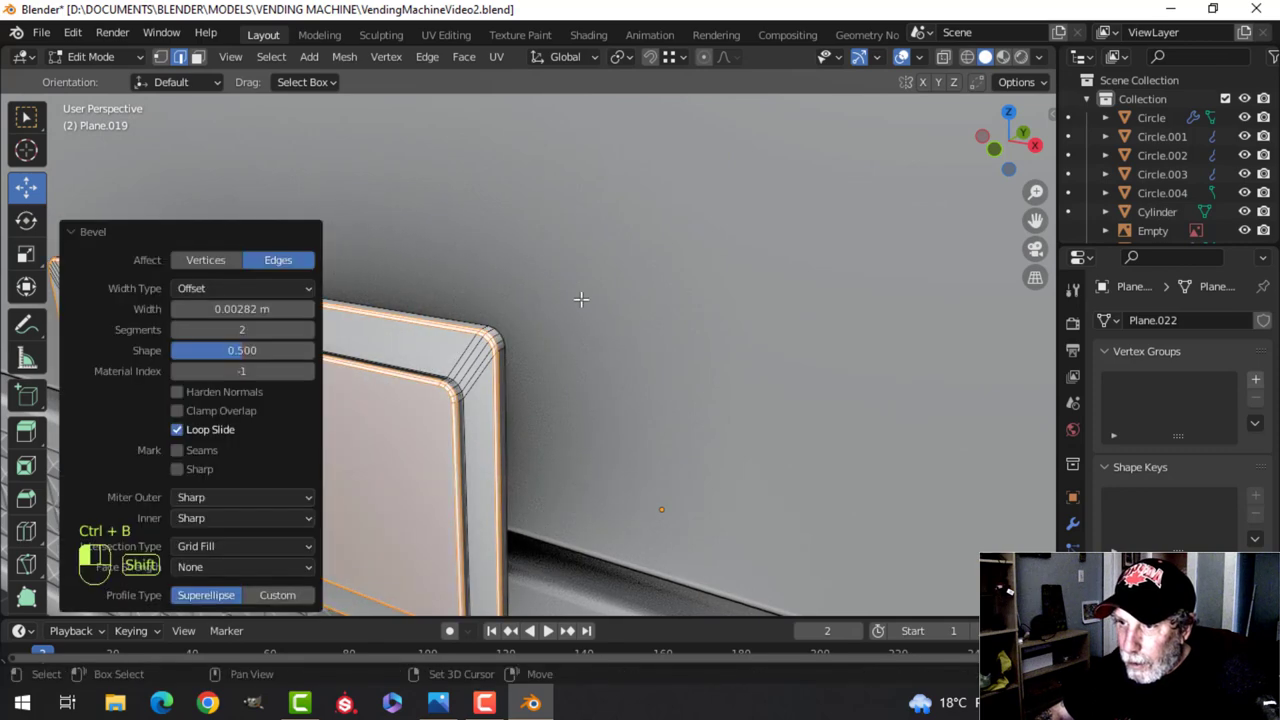
Add a loop cut around the sloped rim, slid close to the raised inner panel
{"action": "key", "text": "ctrl+r"}
{"action": "left_click", "coordinate": [479, 370]}
{"action": "left_click", "coordinate": [508, 408]}
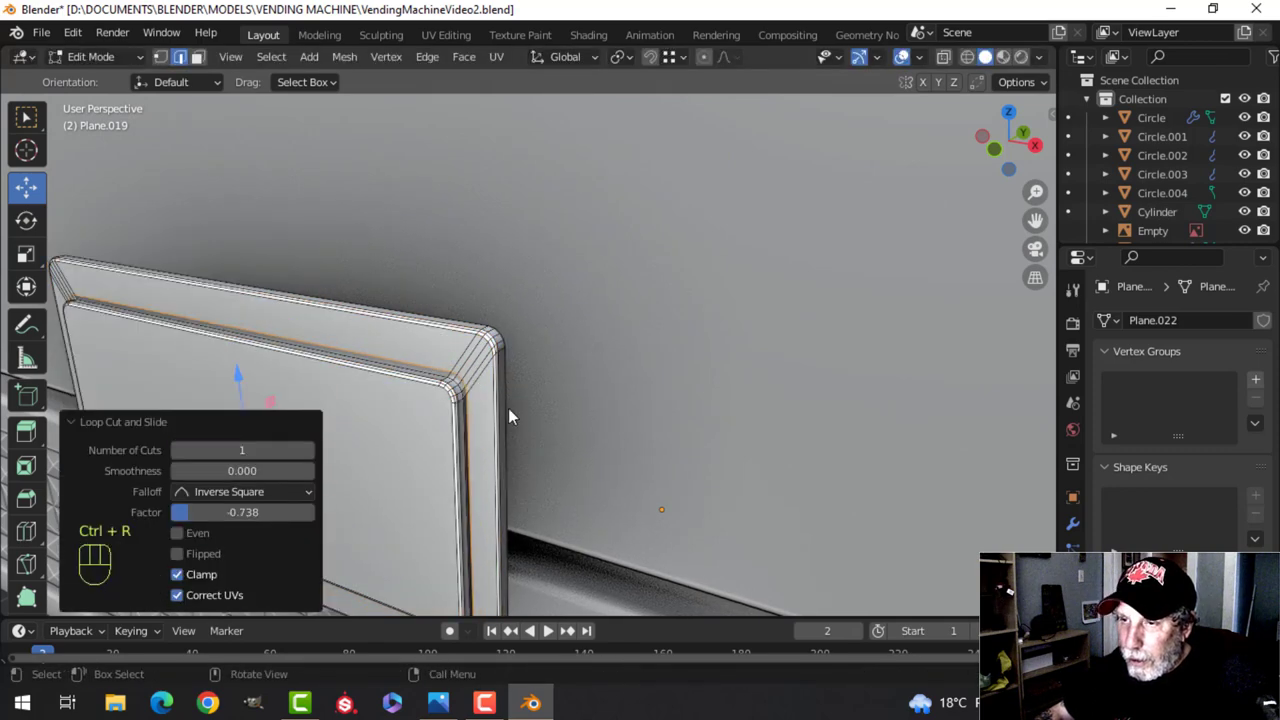
Select the whole label plate mesh and recalculate its normals to face outside
{"action": "key", "text": "Tab"}
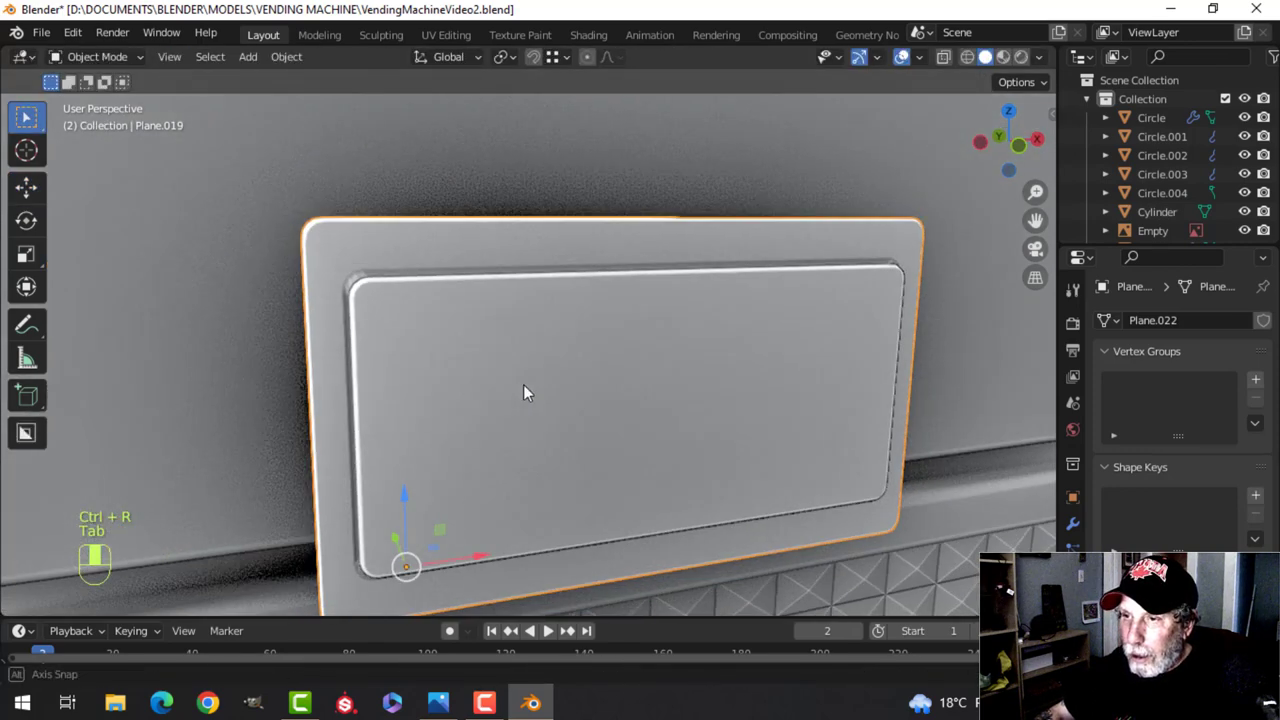
{"action": "key", "text": "Tab"}
{"action": "key", "text": "a"}
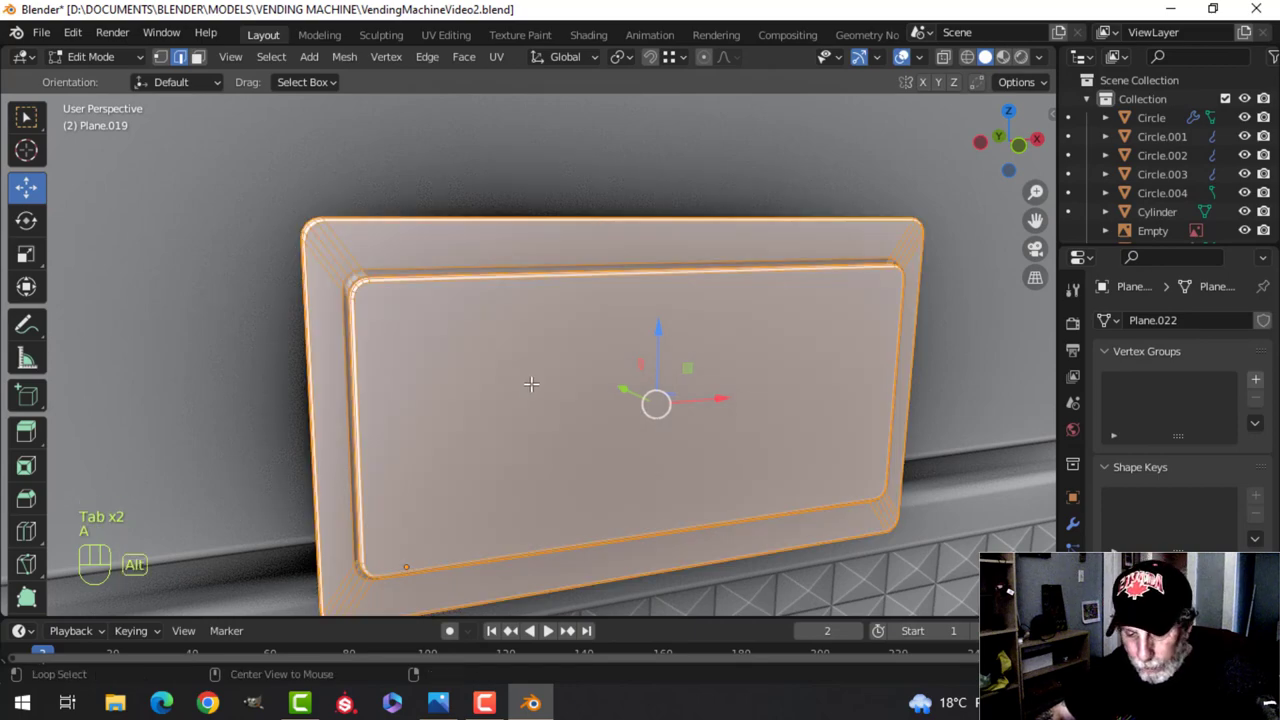
{"action": "key", "text": "alt+n"}
{"action": "left_click", "coordinate": [531, 384]}
Move the label plate back along Y against the machine's lower front, then leave Edit Mode and deselect it
{"action": "scroll", "coordinate": [540, 375], "scroll_direction": "down", "scroll_amount": 5}
{"action": "middle_click_drag", "start_coordinate": [540, 375], "coordinate": [633, 412]}
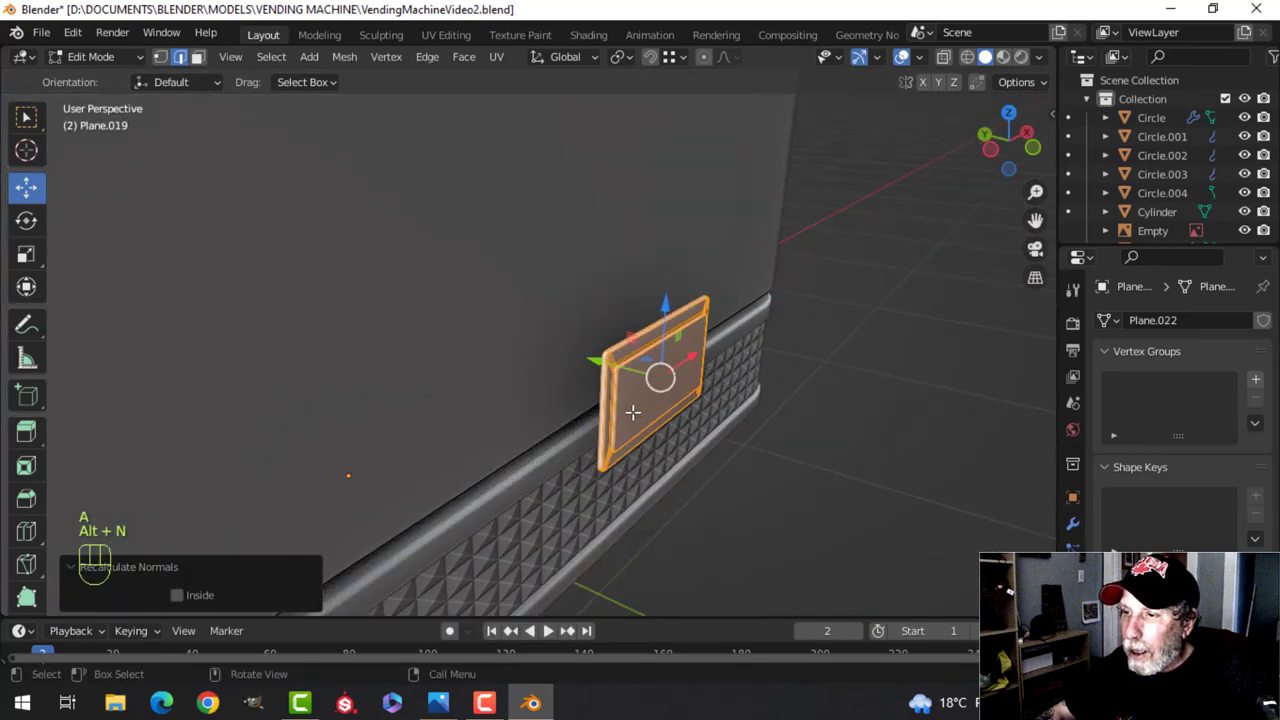
{"action": "scroll", "coordinate": [633, 412], "scroll_direction": "up", "scroll_amount": 3}
{"action": "left_click_drag", "start_coordinate": [665, 378], "coordinate": [545, 336]}
{"action": "key", "text": "Tab"}
{"action": "scroll", "coordinate": [715, 355], "scroll_direction": "down", "scroll_amount": 5}
{"action": "key", "text": "alt+a"}
Duplicate the label plate and move the copy about 0.506 m in X and 1.59 m in Z, beneath the square recess
{"action": "middle_click_drag", "start_coordinate": [748, 363], "coordinate": [555, 430]}
{"action": "scroll", "coordinate": [583, 346], "scroll_direction": "down", "scroll_amount": 3}
{"action": "key", "text": "KP_1"}
{"action": "scroll", "coordinate": [500, 447], "scroll_direction": "up", "scroll_amount": 2}
{"action": "left_click", "coordinate": [431, 486]}
{"action": "scroll", "coordinate": [528, 442], "scroll_direction": "up", "scroll_amount": 3}
{"action": "key", "text": "z"}
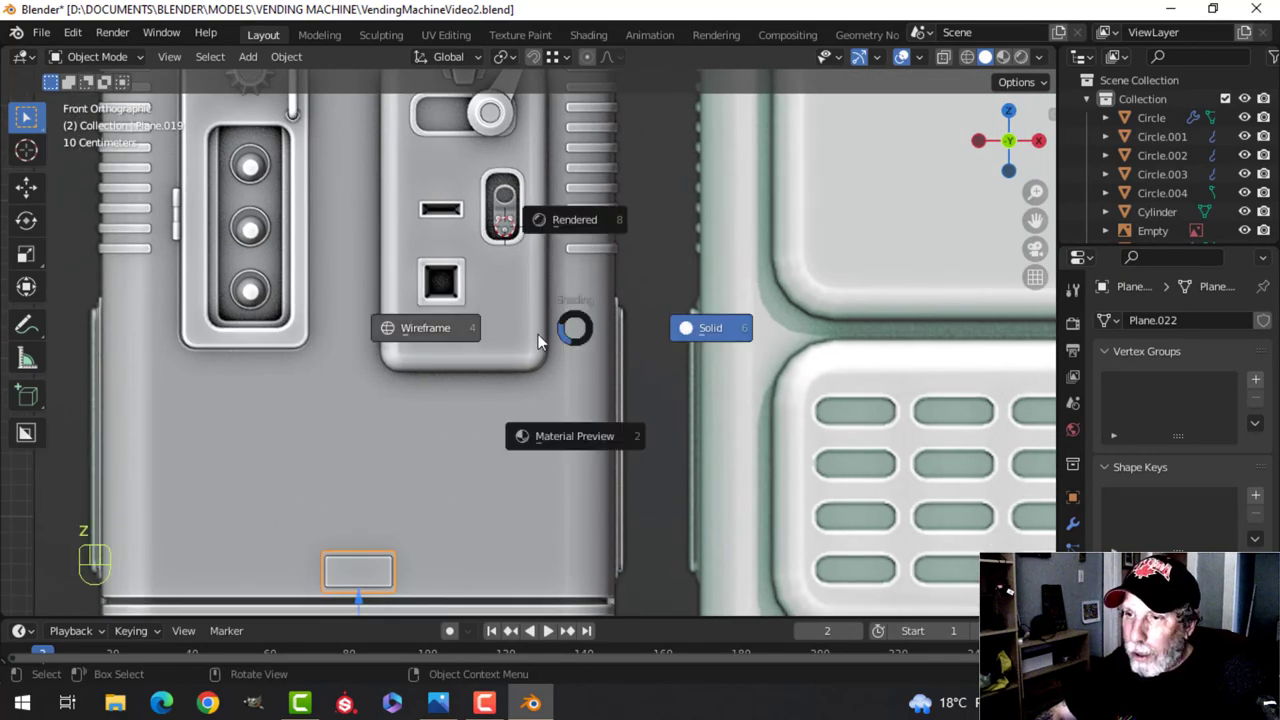
{"action": "left_click", "coordinate": [538, 334]}
{"action": "key", "text": "shift+d"}
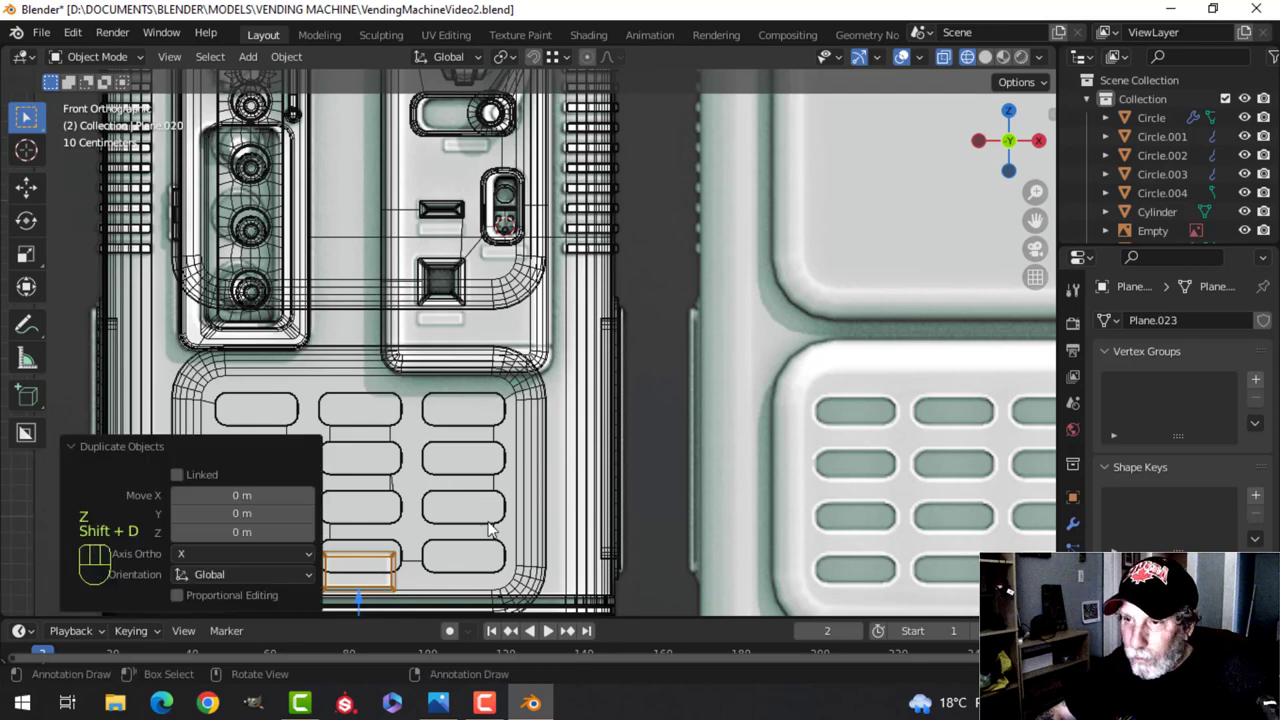
{"action": "key", "text": "g"}
{"action": "left_click", "coordinate": [568, 271]}
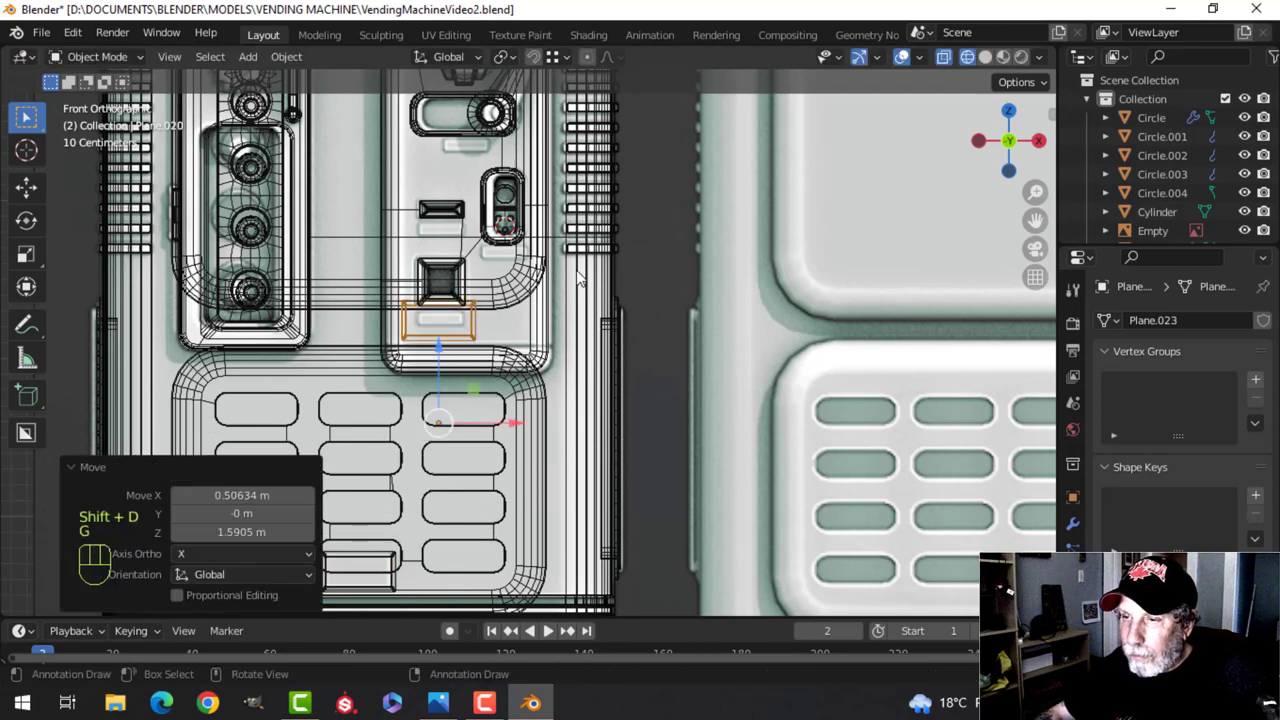
Move the whole mesh of the duplicated plate about -0.238 m along Y to clear the coin panel
{"action": "scroll", "coordinate": [577, 280], "scroll_direction": "up", "scroll_amount": 1}
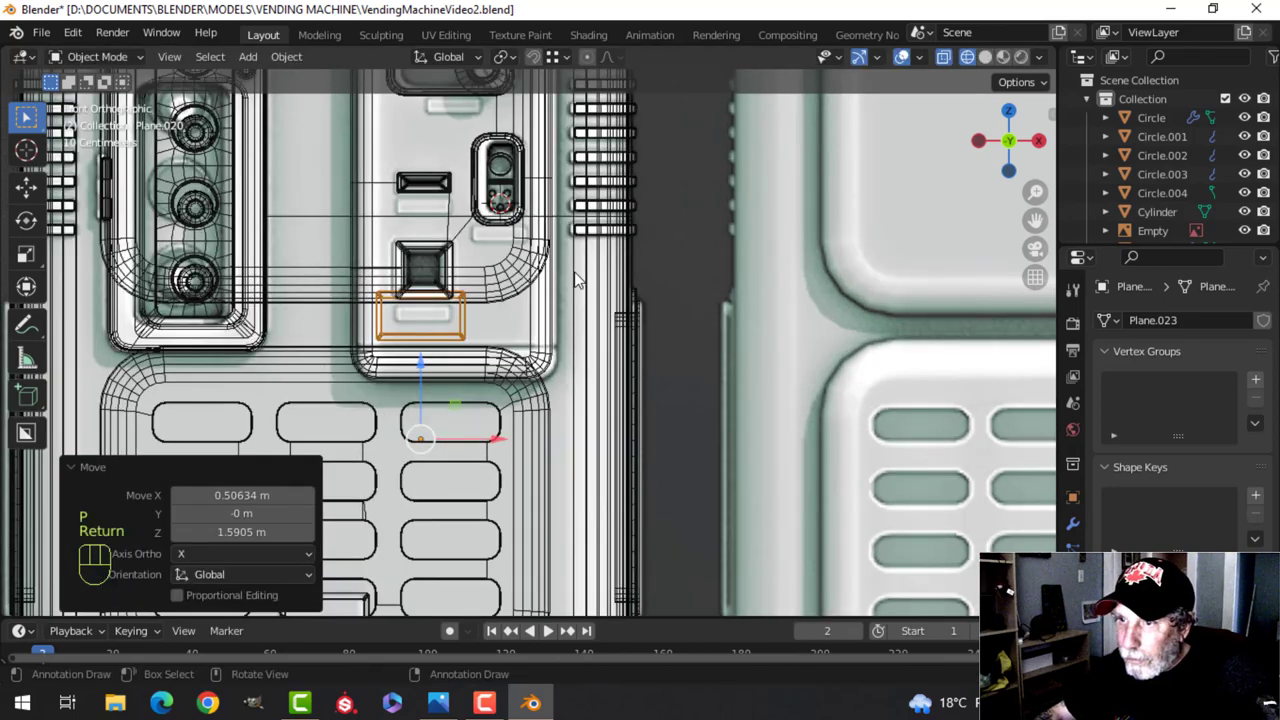
{"action": "key", "text": "Tab"}
{"action": "key", "text": "Tab"}
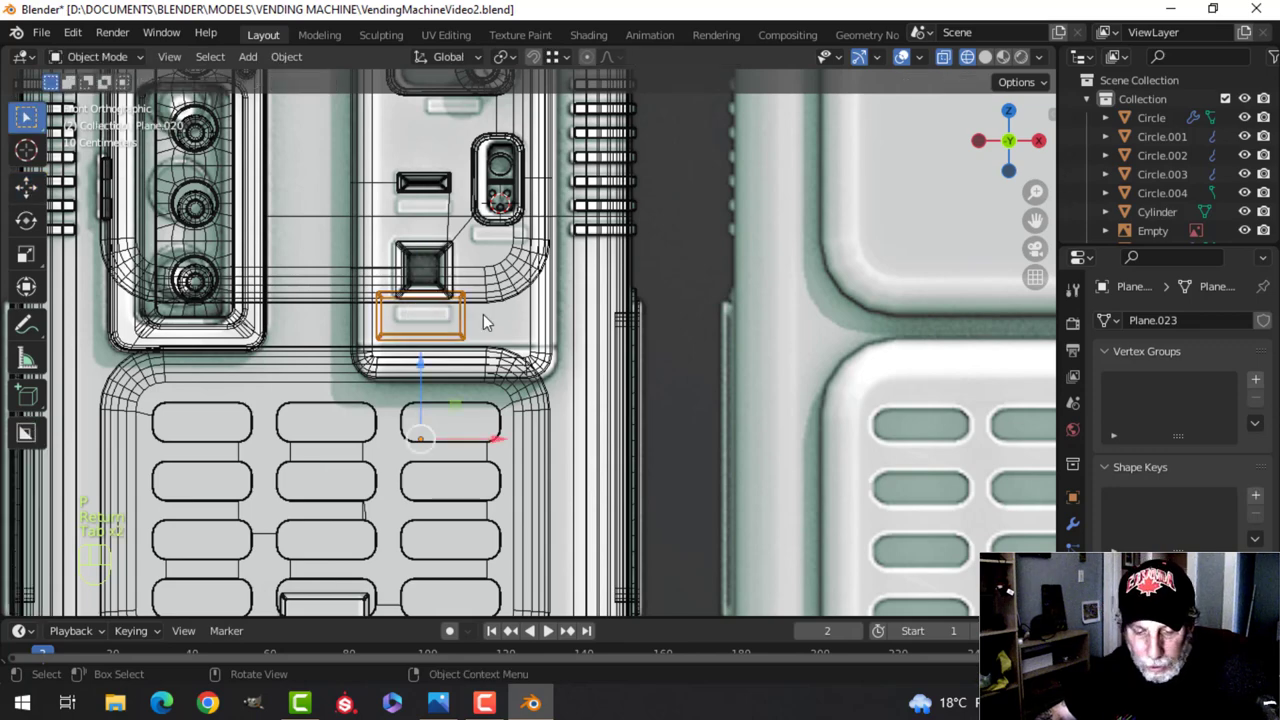
{"action": "key", "text": "z"}
{"action": "left_click", "coordinate": [543, 321]}
{"action": "scroll", "coordinate": [518, 350], "scroll_direction": "up", "scroll_amount": 5}
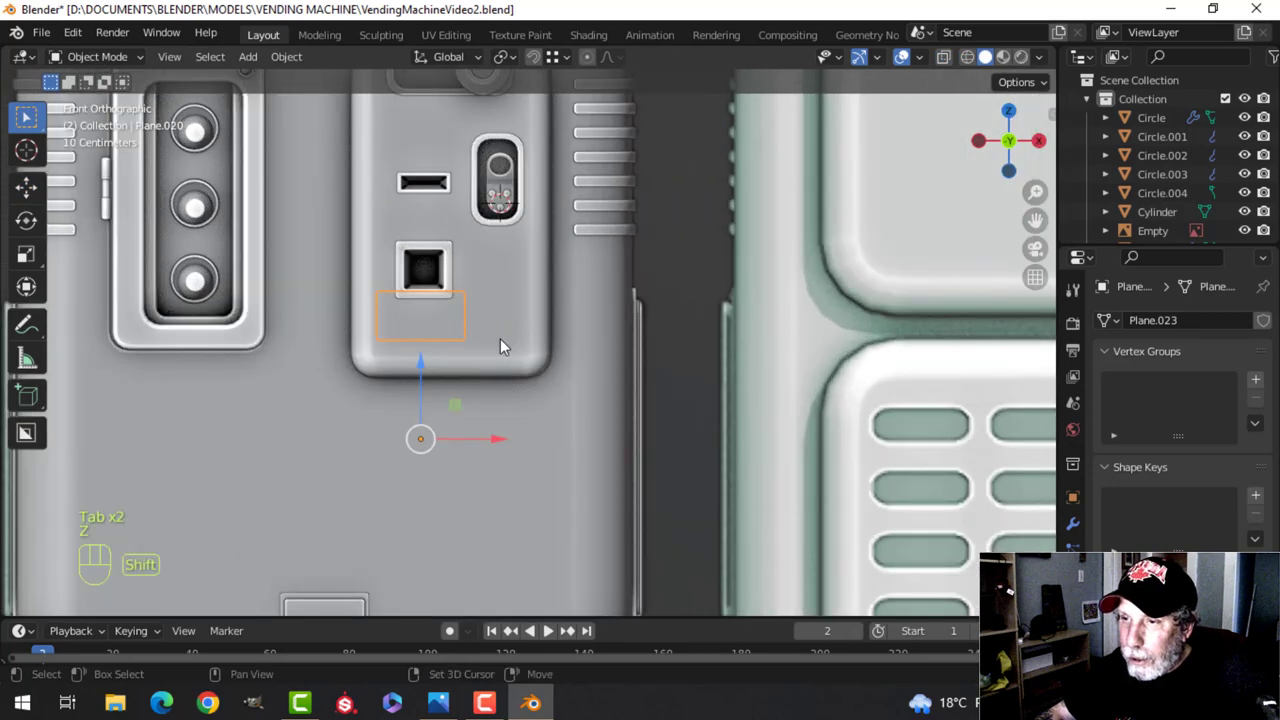
{"action": "key", "text": "Tab"}
{"action": "key", "text": "a"}
{"action": "middle_click_drag", "start_coordinate": [441, 331], "coordinate": [506, 366]}
{"action": "key", "text": "g"}
{"action": "key", "text": "y"}
{"action": "left_click", "coordinate": [517, 380]}
{"action": "key", "text": "KP_1"}
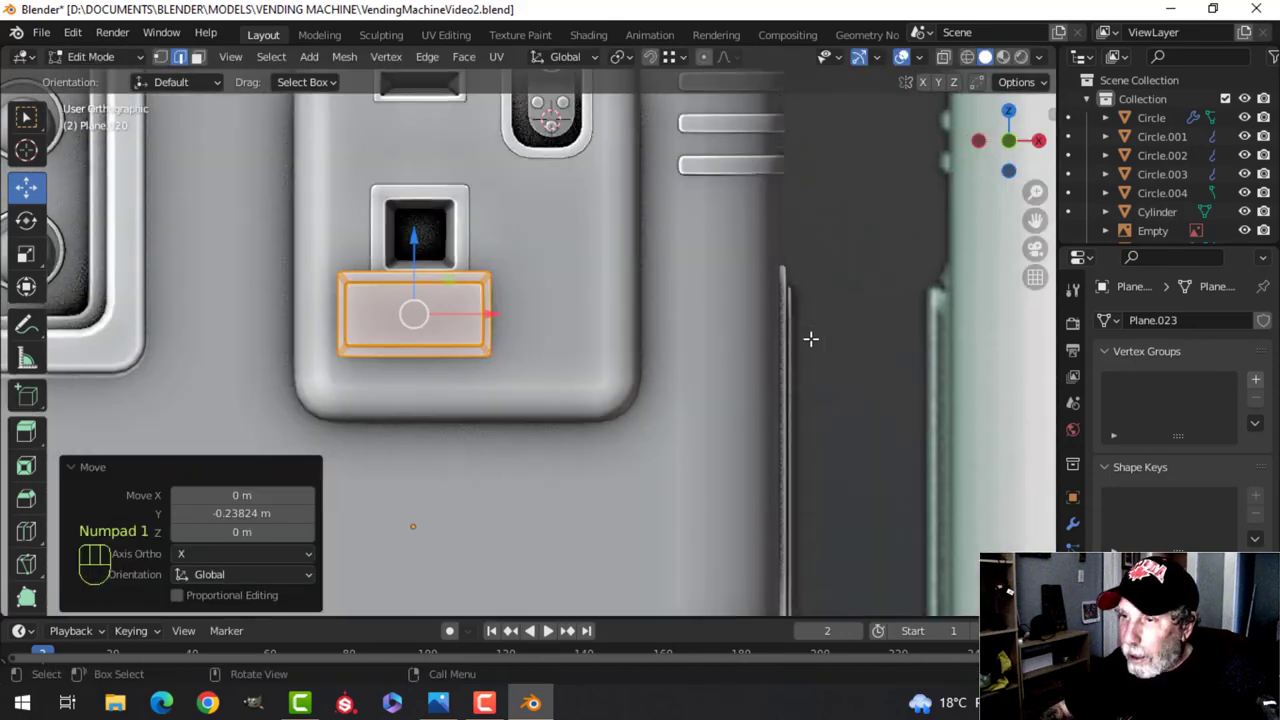
Scale the duplicated plate by 0.438 in the front wireframe view
{"action": "key", "text": "z"}
{"action": "left_click", "coordinate": [529, 344]}
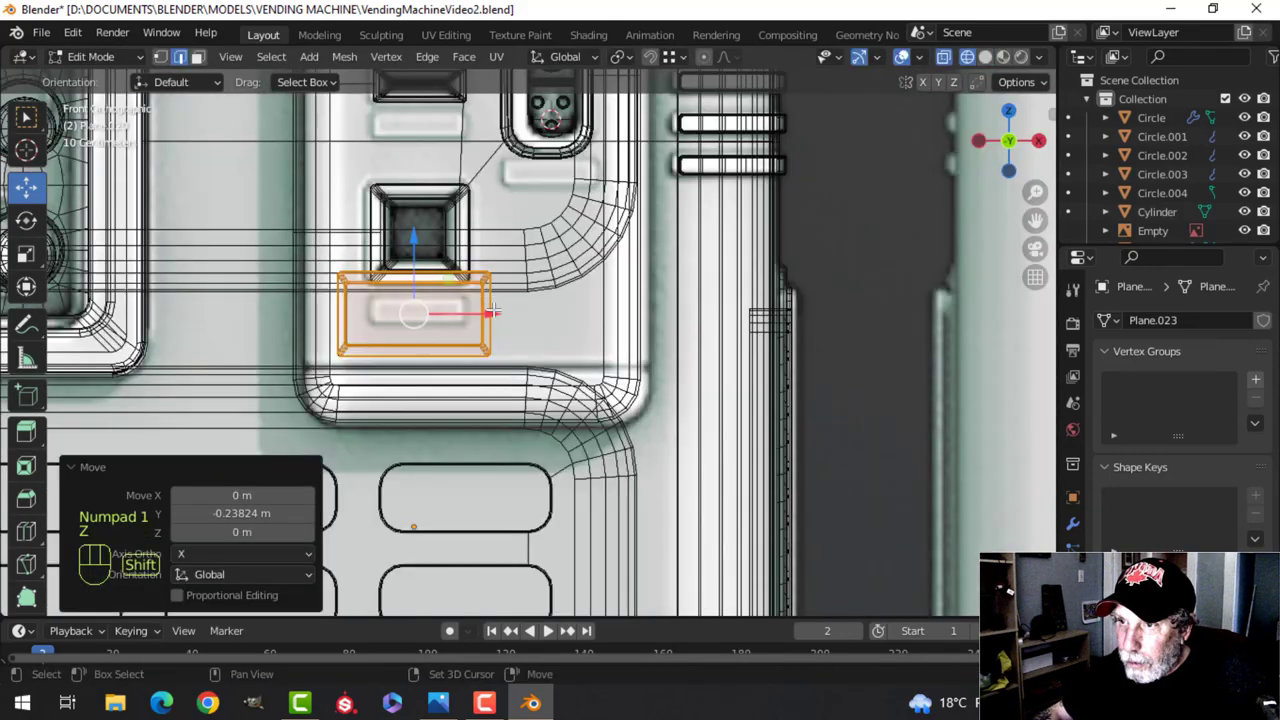
{"action": "scroll", "coordinate": [546, 338], "scroll_direction": "up", "scroll_amount": 2}
{"action": "key", "text": "s"}
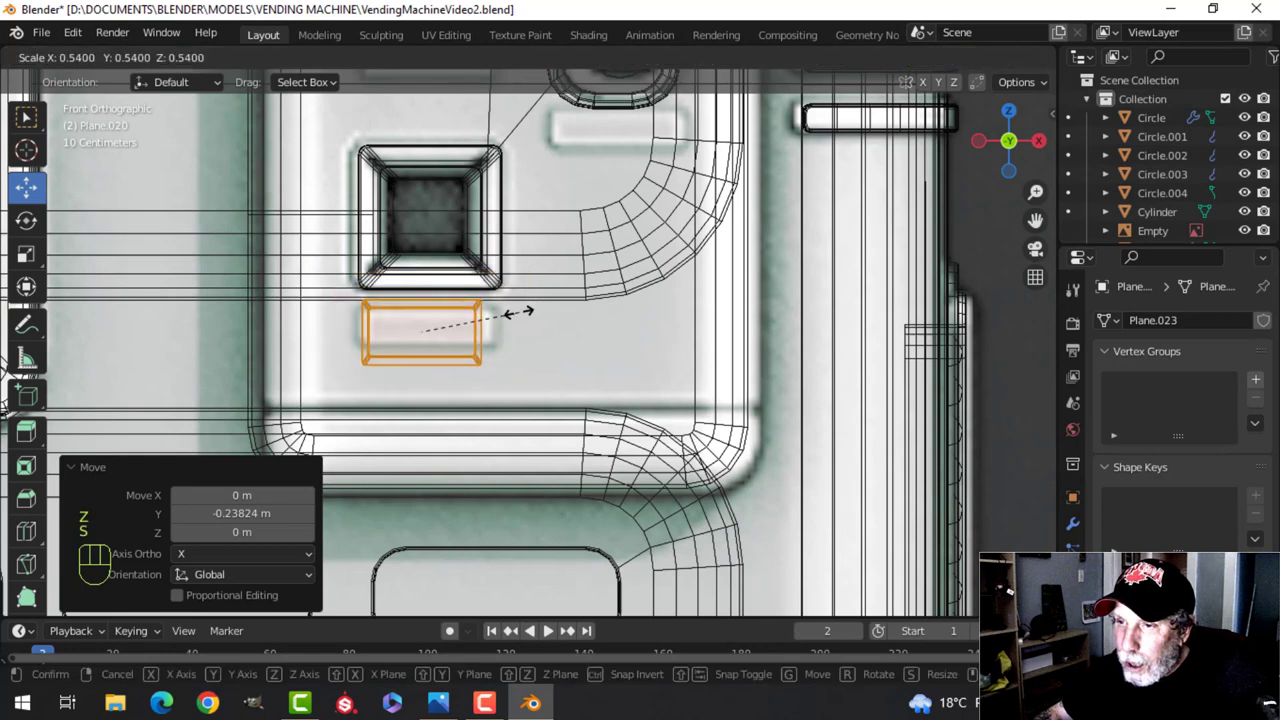
{"action": "left_click", "coordinate": [497, 313]}
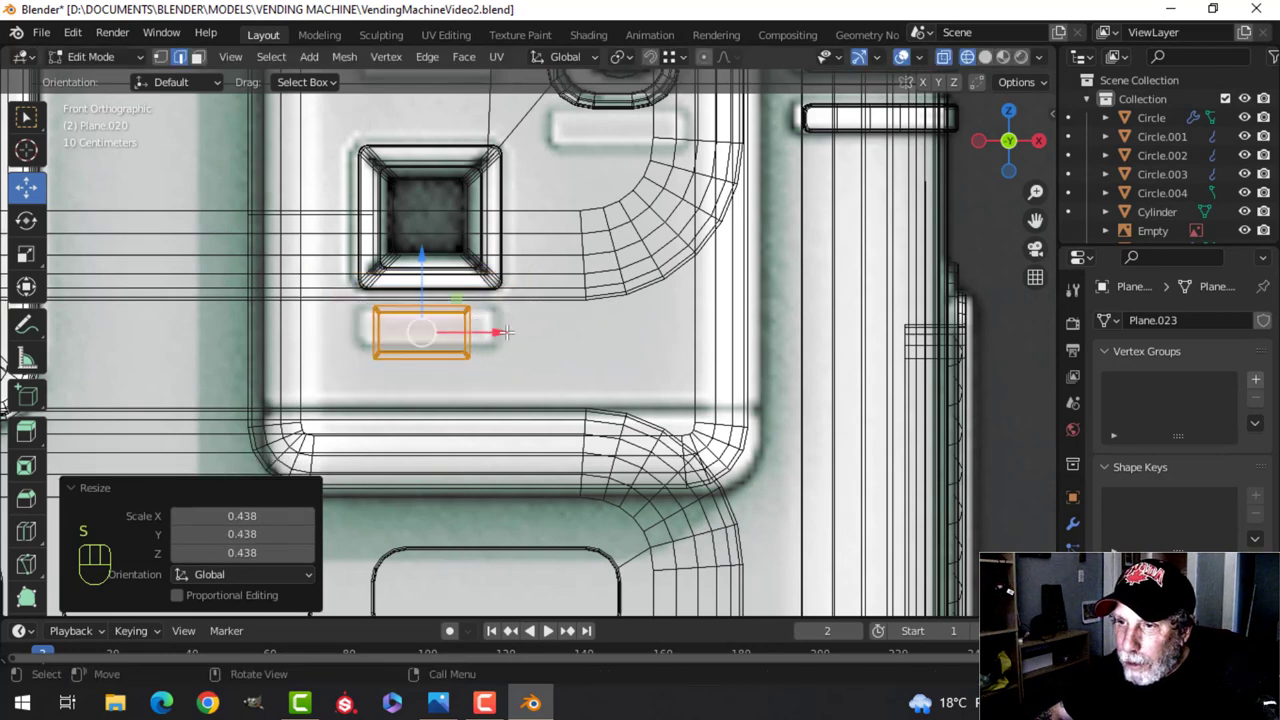
Stretch the small plate's two ends outward and raise its lower edge to match the reference label below the square recess
{"action": "key", "text": "alt+a"}
{"action": "left_click_drag", "start_coordinate": [440, 330], "coordinate": [423, 323]}
{"action": "key", "text": "alt+a"}
{"action": "key", "text": "b"}
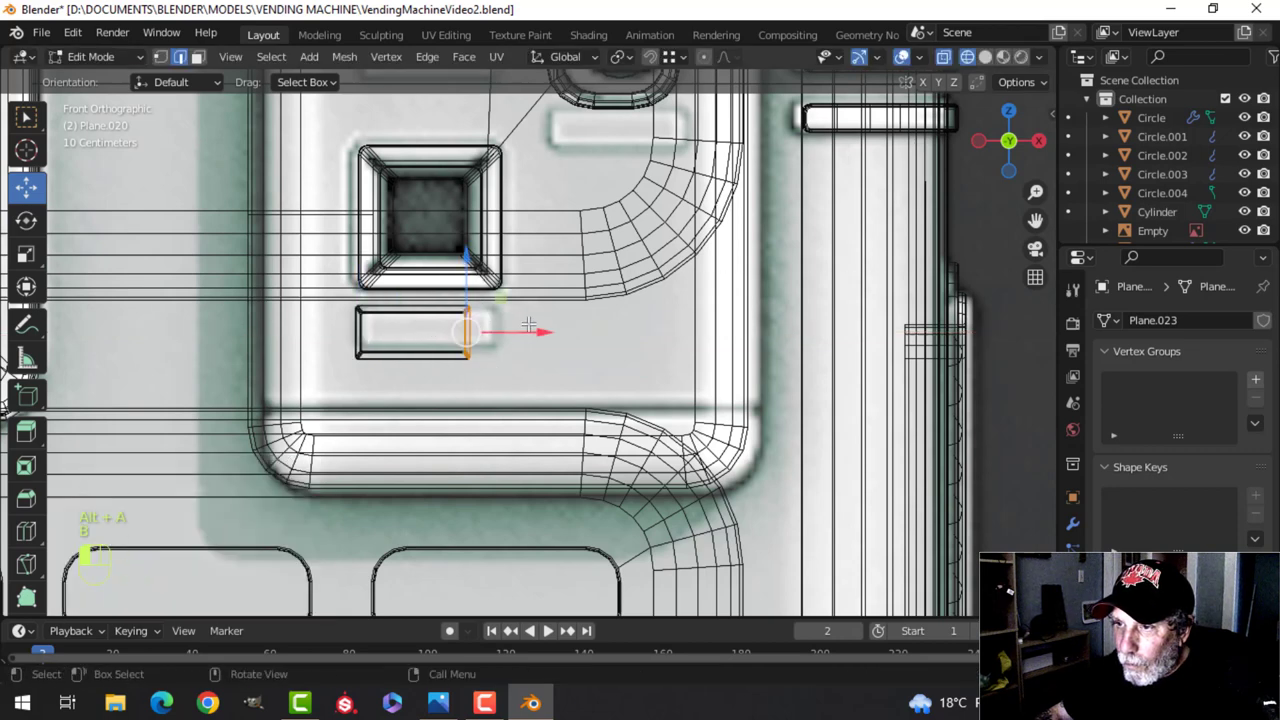
{"action": "left_click_drag", "start_coordinate": [528, 326], "coordinate": [559, 329]}
{"action": "key", "text": "alt+a"}
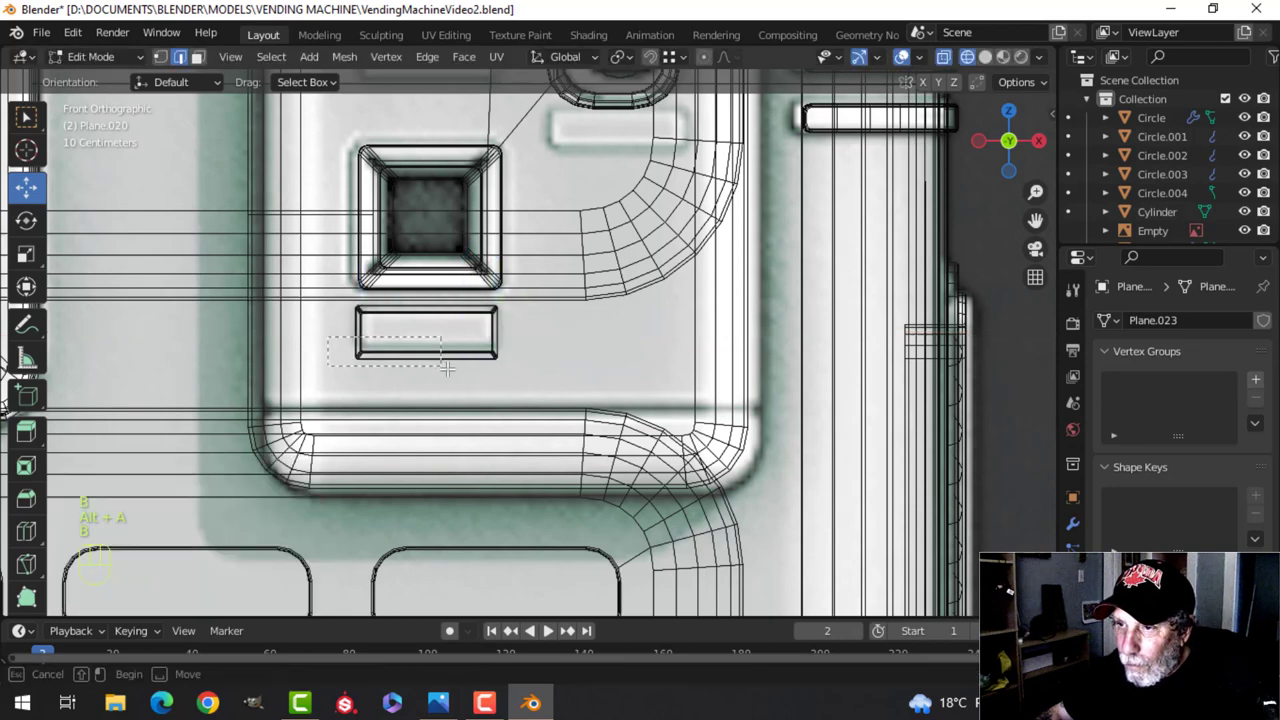
{"action": "left_click_drag", "start_coordinate": [436, 321], "coordinate": [432, 308]}
Restore Solid shading, leave Edit Mode and deselect the resized plate
{"action": "key", "text": "z"}
{"action": "left_click", "coordinate": [683, 335]}
{"action": "scroll", "coordinate": [545, 350], "scroll_direction": "down", "scroll_amount": 3}
{"action": "mouse_move", "coordinate": [522, 352]}
{"action": "middle_mouse_down"}
{"action": "mouse_move", "coordinate": [561, 385]}
{"action": "mouse_move", "coordinate": [498, 387]}
{"action": "mouse_move", "coordinate": [515, 385]}
{"action": "middle_mouse_up"}
{"action": "key", "text": "Tab"}
{"action": "key", "text": "alt+a"}
{"action": "scroll", "coordinate": [561, 387], "scroll_direction": "down", "scroll_amount": 3}
{"action": "scroll", "coordinate": [501, 380], "scroll_direction": "up", "scroll_amount": 4}
Push the small plate's whole mesh back along Y against the coin panel, then leave Edit Mode and deselect it
{"action": "middle_click_drag", "start_coordinate": [515, 385], "coordinate": [600, 395]}
{"action": "scroll", "coordinate": [590, 415], "scroll_direction": "up", "scroll_amount": 4}
{"action": "left_click", "coordinate": [491, 386]}
{"action": "key", "text": "Tab"}
{"action": "key", "text": "a"}
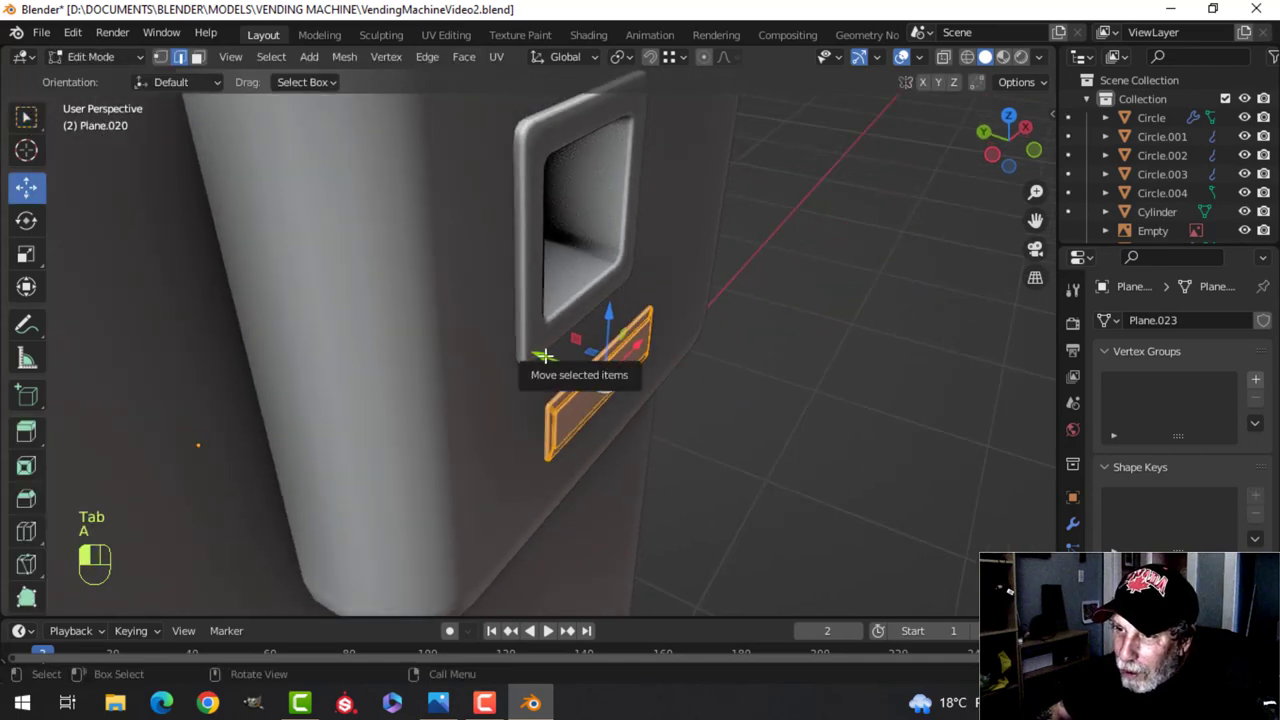
{"action": "left_click_drag", "start_coordinate": [542, 355], "coordinate": [542, 351]}
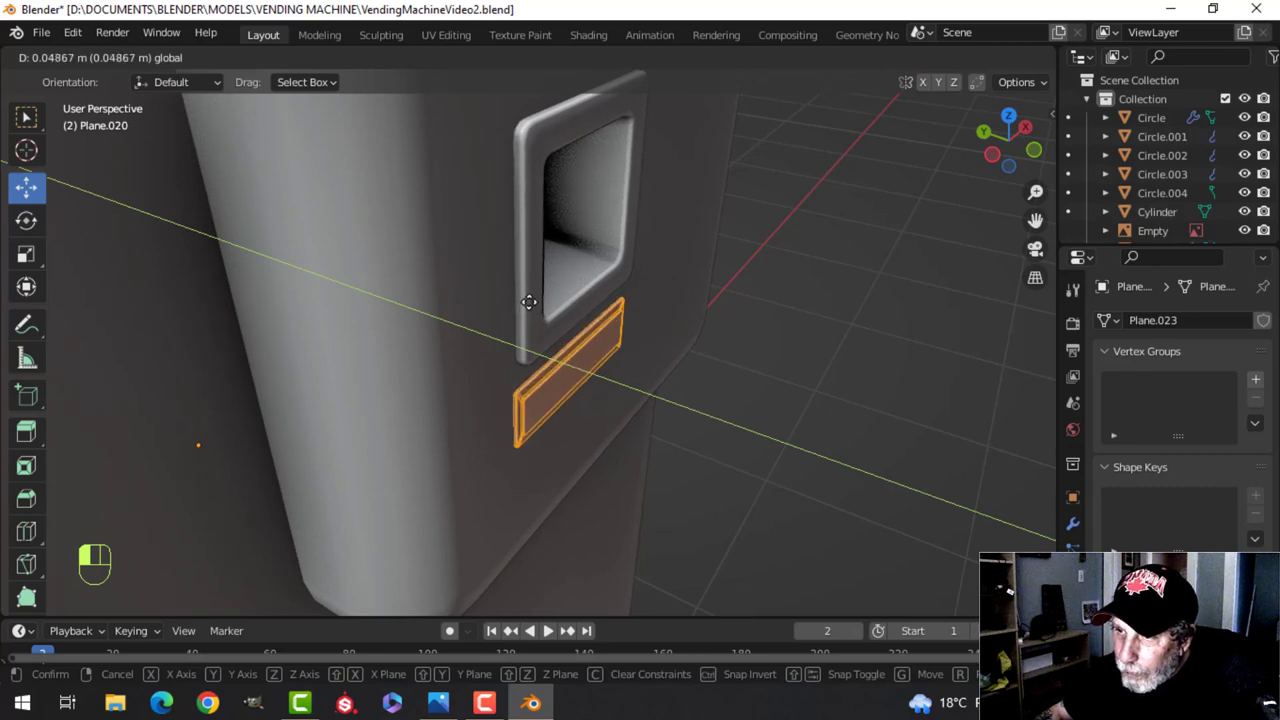
{"action": "left_click_drag", "start_coordinate": [529, 301], "coordinate": [529, 301]}
{"action": "middle_click_drag", "start_coordinate": [609, 331], "coordinate": [576, 375]}
{"action": "key", "text": "alt+a"}
{"action": "key", "text": "Tab"}
{"action": "scroll", "coordinate": [609, 330], "scroll_direction": "down", "scroll_amount": 6}
{"action": "key", "text": "alt+a"}
Duplicate the small label plate's whole mesh in front wireframe view and move the copy up along Z to below the horizontal coin slot
{"action": "scroll", "coordinate": [611, 319], "scroll_direction": "up", "scroll_amount": 4}
{"action": "left_click", "coordinate": [562, 336]}
{"action": "key", "text": "KP_1"}
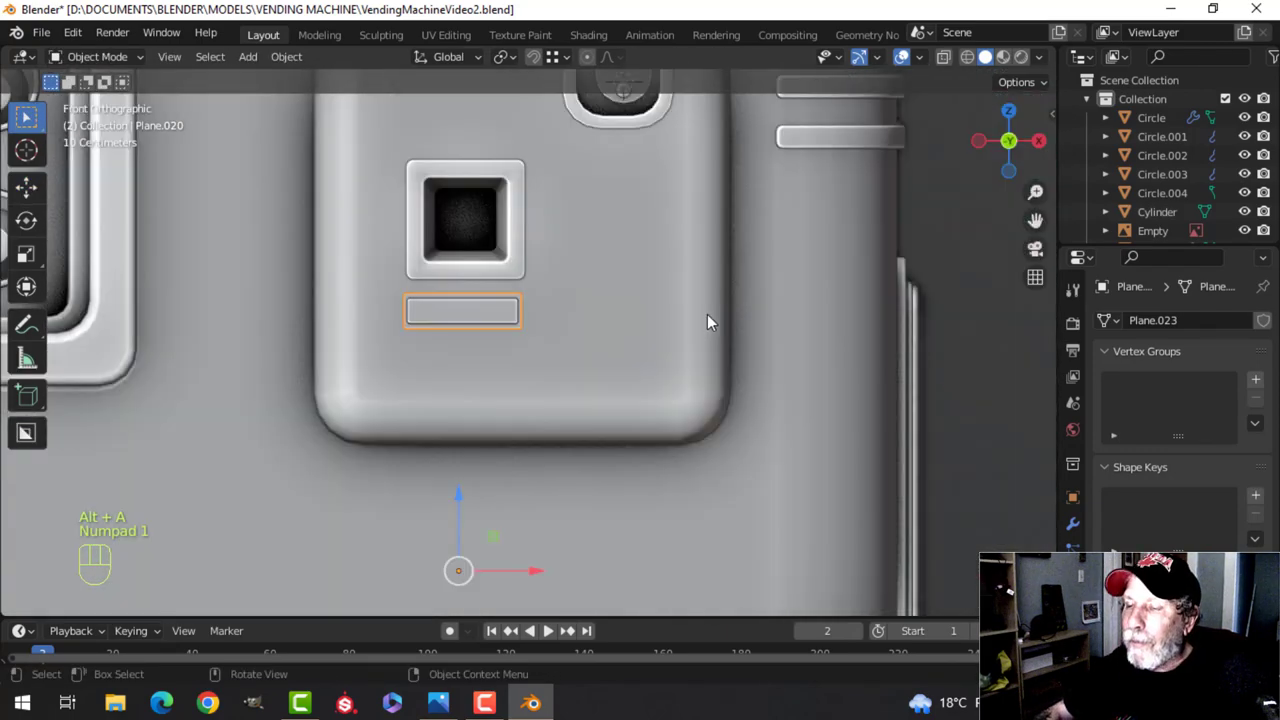
{"action": "scroll", "coordinate": [707, 314], "scroll_direction": "down", "scroll_amount": 5}
{"action": "middle_click_drag", "start_coordinate": [707, 314], "coordinate": [681, 471], "text": "shift"}
{"action": "key", "text": "Tab"}
{"action": "key", "text": "a"}
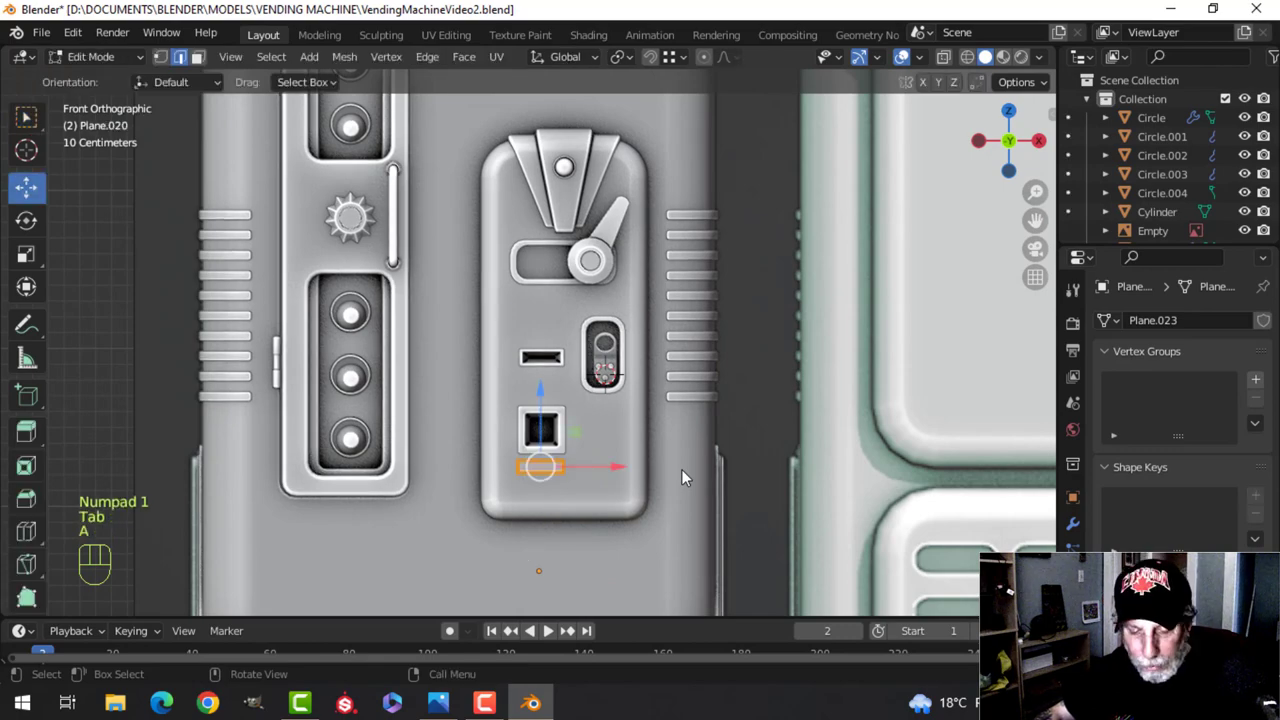
{"action": "key", "text": "z"}
{"action": "left_click", "coordinate": [590, 466]}
{"action": "scroll", "coordinate": [620, 455], "scroll_direction": "up", "scroll_amount": 2}
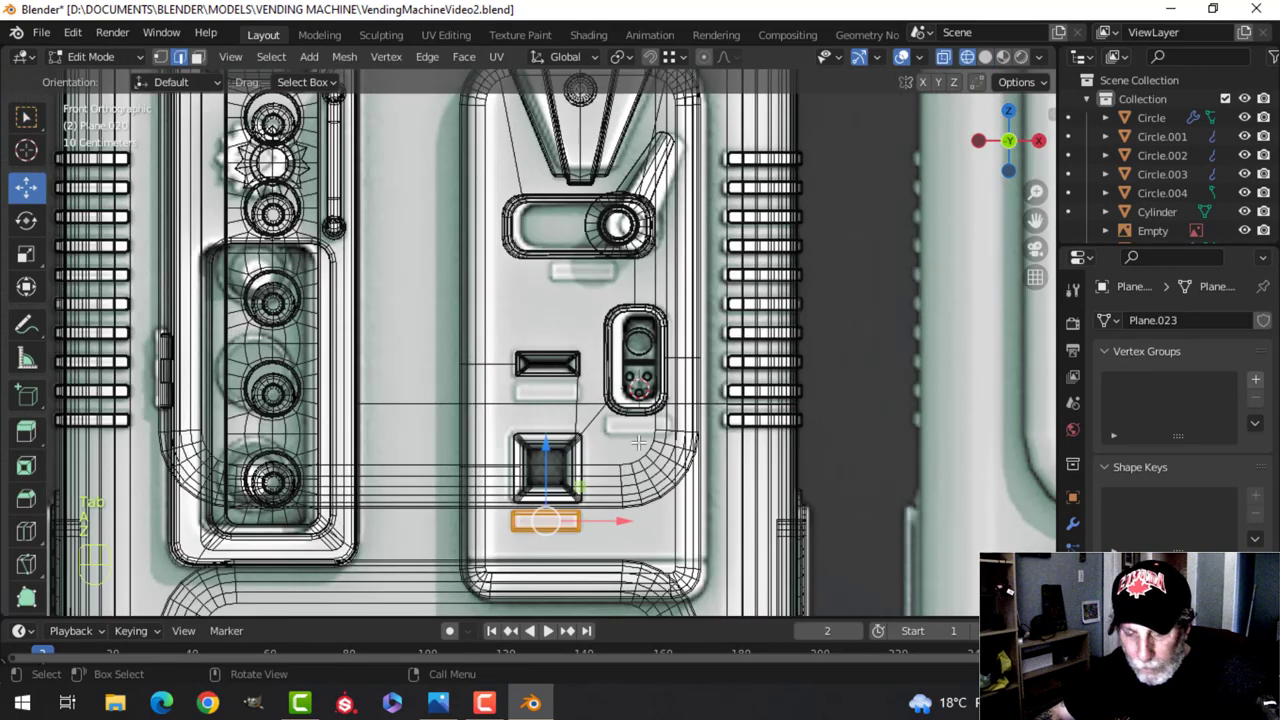
{"action": "key", "text": "shift+d"}
{"action": "left_click", "coordinate": [638, 442]}
{"action": "key", "text": "shift+d"}
{"action": "key", "text": "z"}
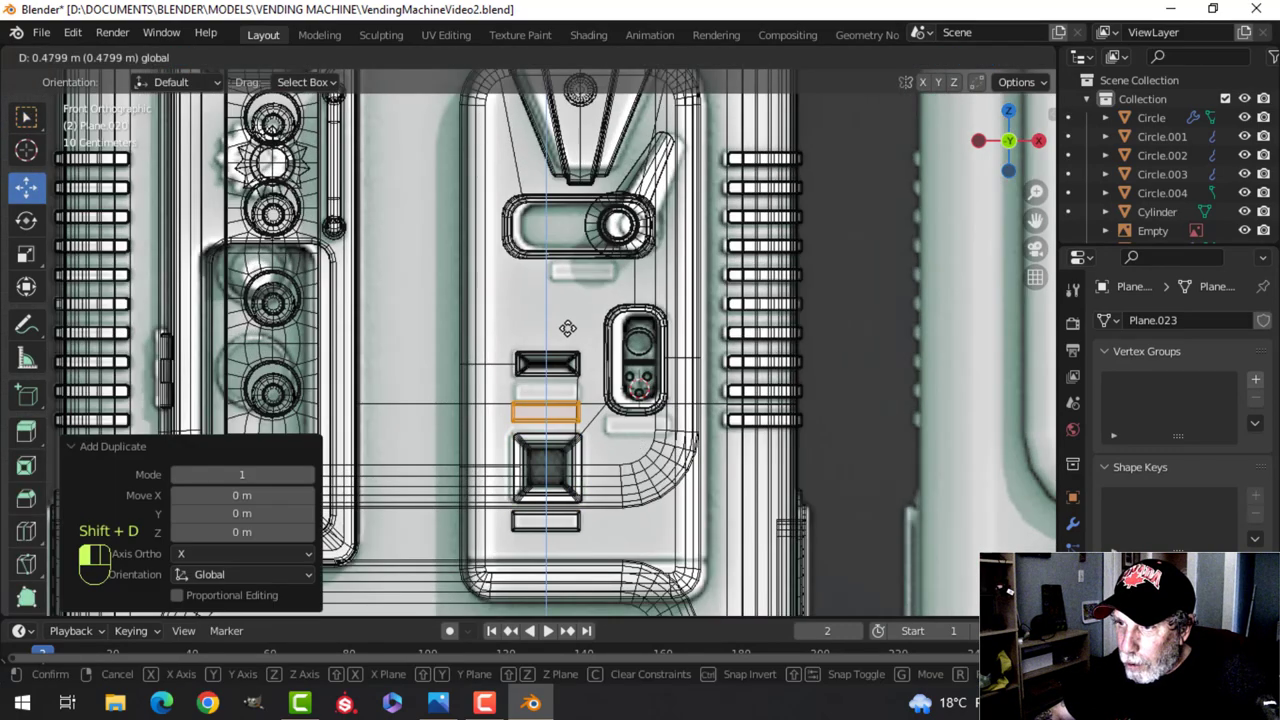
{"action": "left_click", "coordinate": [569, 314]}
Duplicate the label twice more, placing one copy below the lever slot and one below the oval recess to match the reference
{"action": "key", "text": "shift+d"}
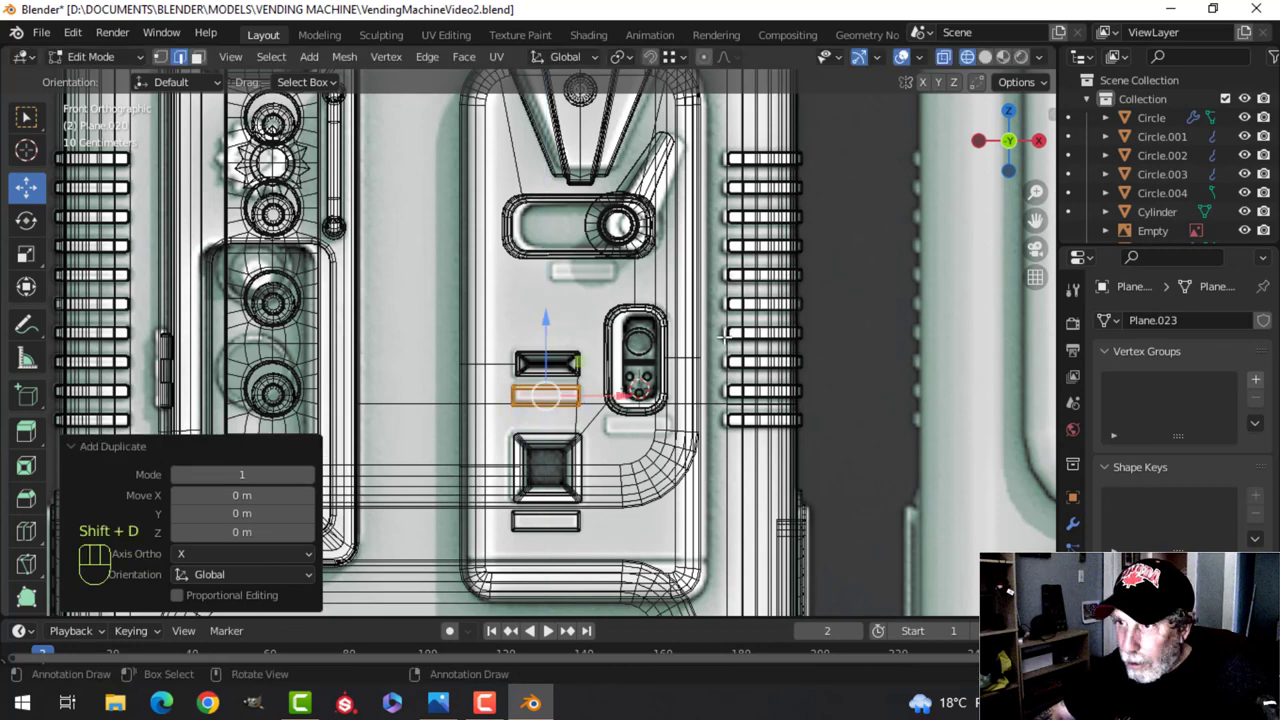
{"action": "key", "text": "g"}
{"action": "left_click", "coordinate": [763, 215]}
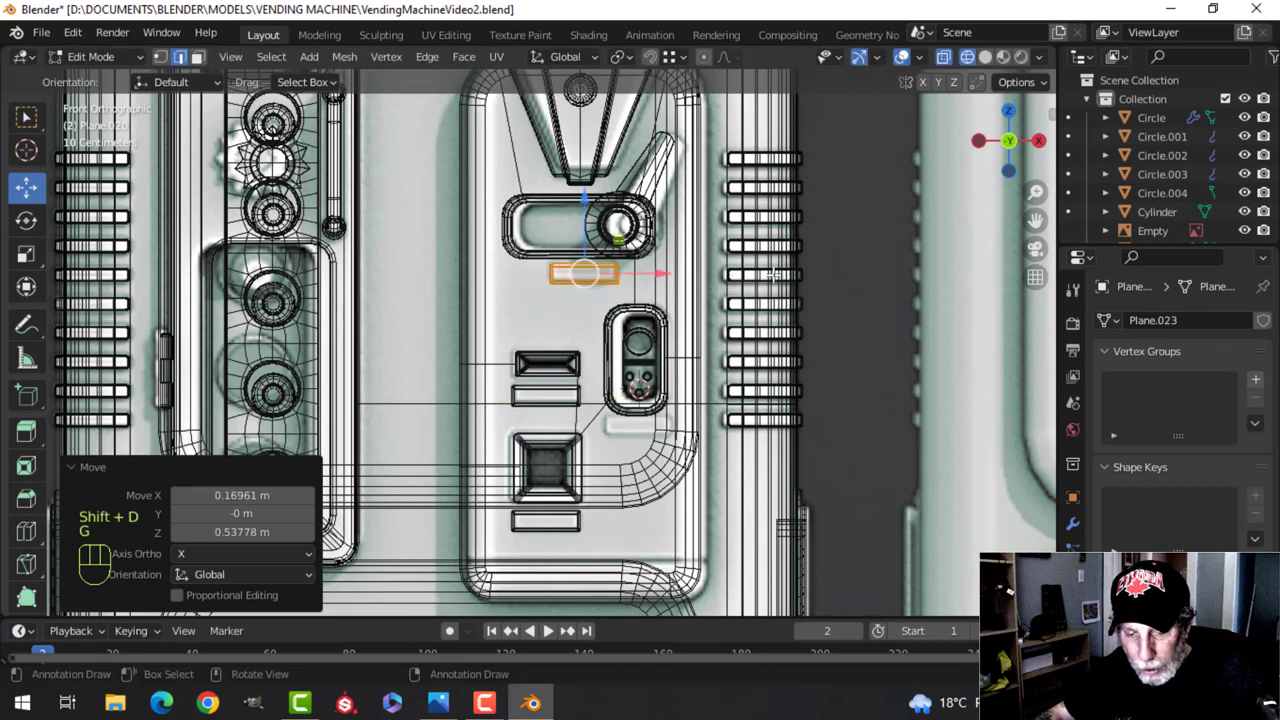
{"action": "key", "text": "shift+d"}
{"action": "key", "text": "g"}
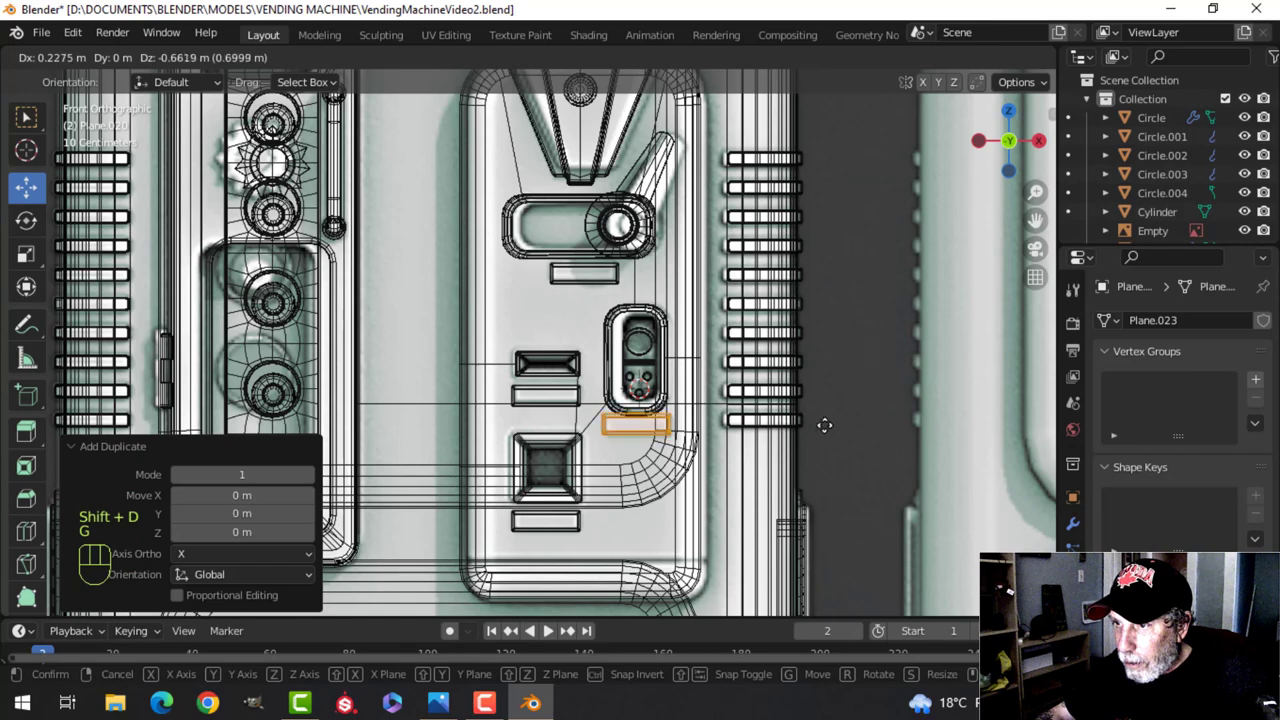
{"action": "left_click", "coordinate": [823, 428]}
Restore Solid shading, lower the label below the oval recess slightly, then leave Edit Mode and deselect it
{"action": "key", "text": "z"}
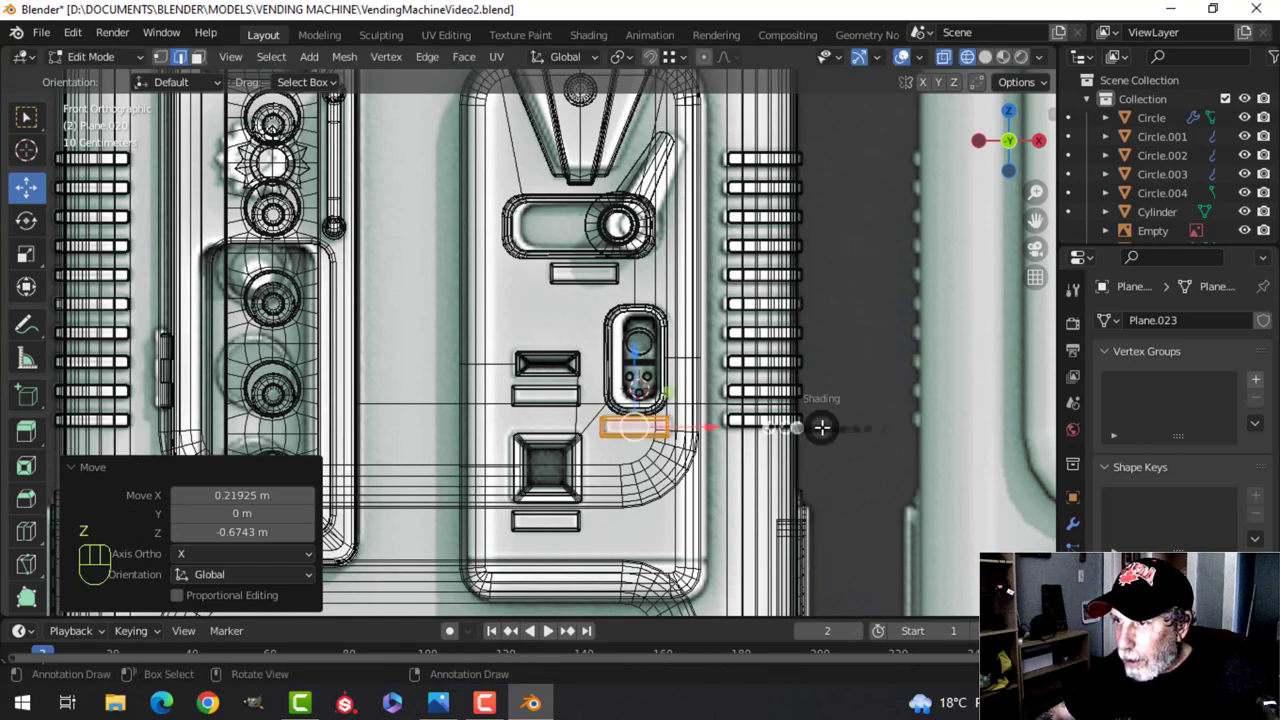
{"action": "left_click", "coordinate": [932, 427]}
{"action": "mouse_move", "coordinate": [822, 412]}
{"action": "middle_mouse_down"}
{"action": "mouse_move", "coordinate": [778, 425]}
{"action": "mouse_move", "coordinate": [703, 372]}
{"action": "middle_mouse_up"}
{"action": "scroll", "coordinate": [741, 436], "scroll_direction": "up", "scroll_amount": 3}
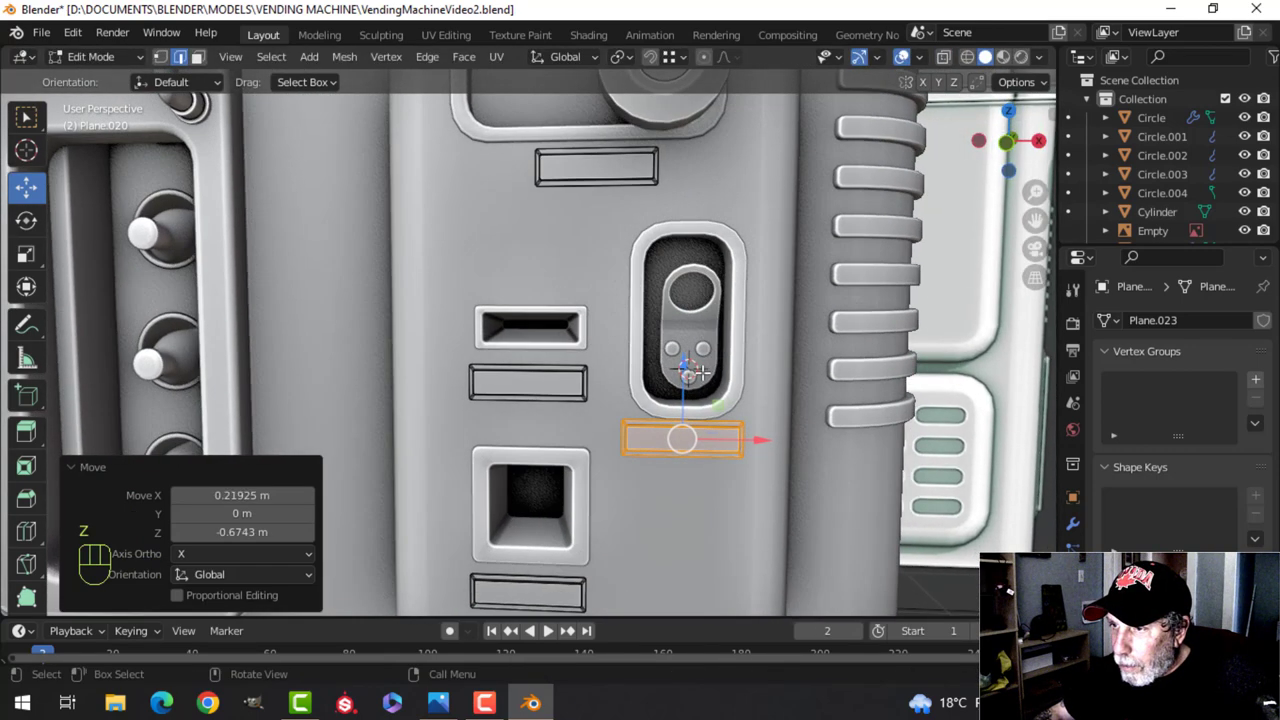
{"action": "left_click_drag", "start_coordinate": [686, 371], "coordinate": [690, 387]}
{"action": "scroll", "coordinate": [640, 374], "scroll_direction": "down", "scroll_amount": 5}
{"action": "key", "text": "Tab"}
{"action": "key", "text": "alt+a"}
Check the whole model's face normals by briefly showing the Face Orientation overlay
{"action": "middle_click_drag", "start_coordinate": [597, 369], "coordinate": [634, 363]}
{"action": "scroll", "coordinate": [640, 360], "scroll_direction": "down", "scroll_amount": 3}
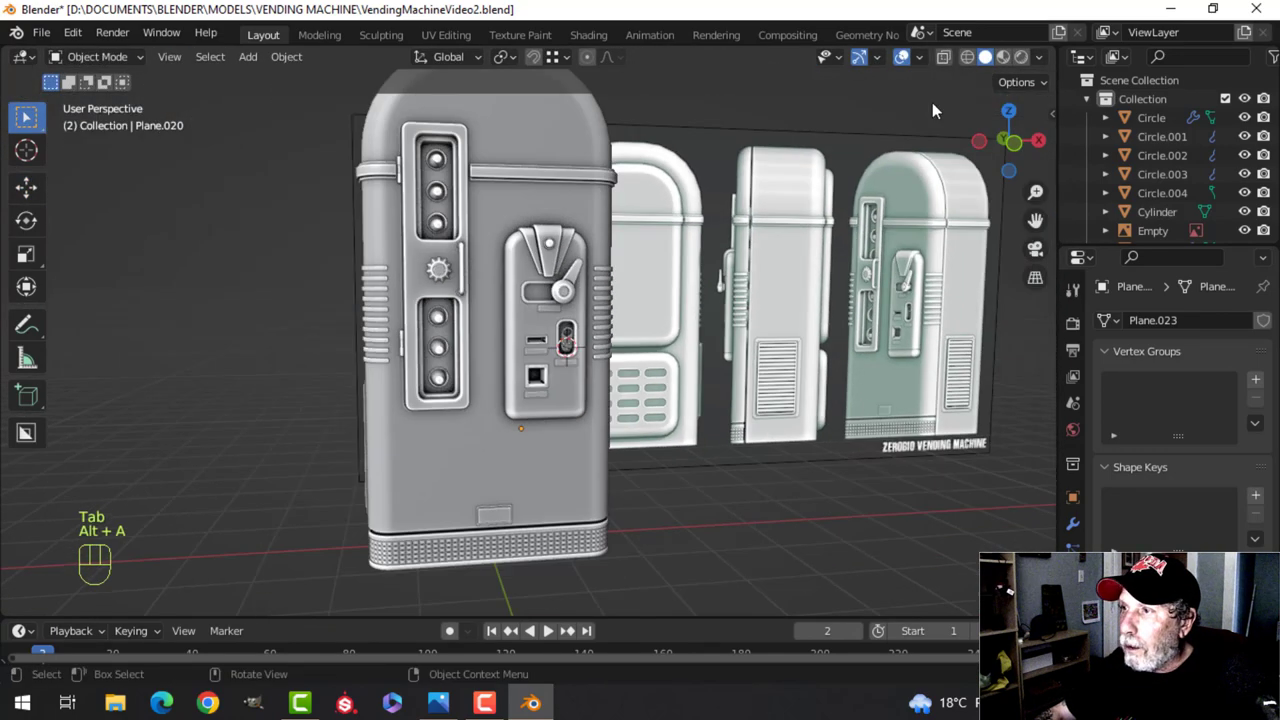
{"action": "left_click", "coordinate": [920, 57]}
{"action": "left_click", "coordinate": [844, 395]}
{"action": "left_click", "coordinate": [844, 397]}
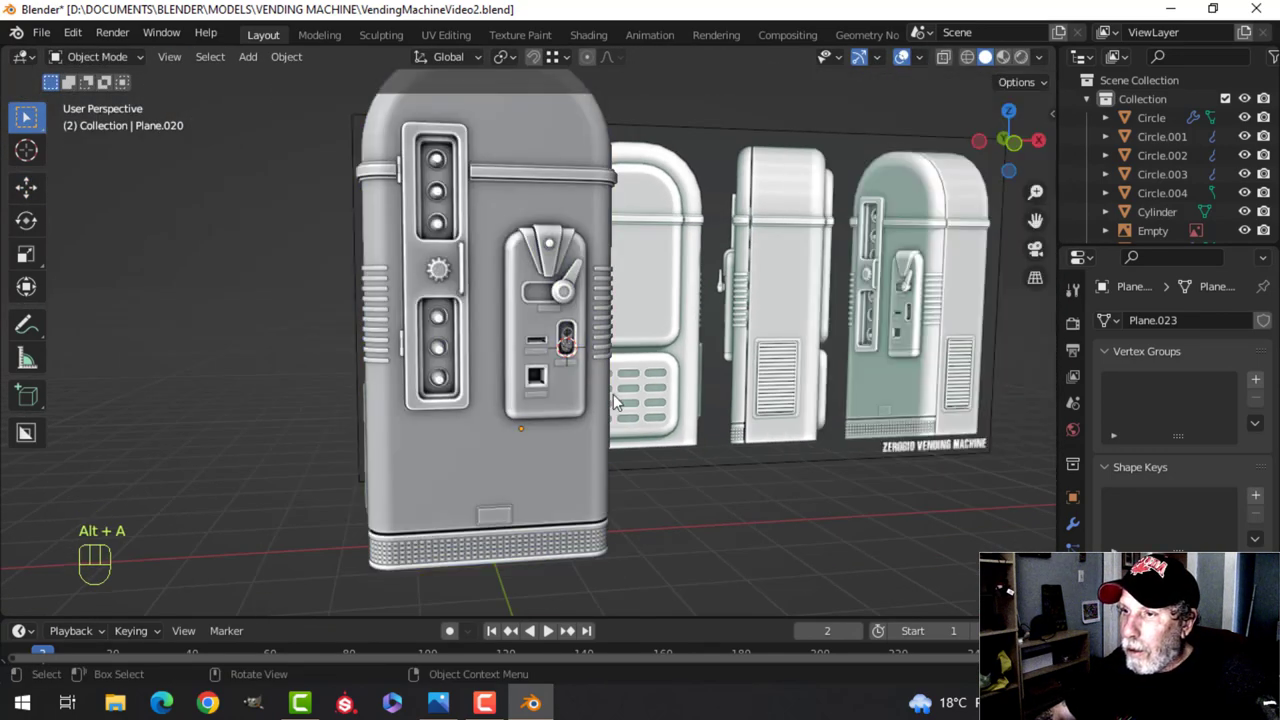
Hide the vending machine reference image, leaving only the model visible
{"action": "scroll", "coordinate": [632, 392], "scroll_direction": "down", "scroll_amount": 2}
{"action": "middle_click_drag", "start_coordinate": [634, 388], "coordinate": [657, 424], "text": "shift"}
{"action": "key", "text": "a"}
{"action": "key", "text": "Tab"}
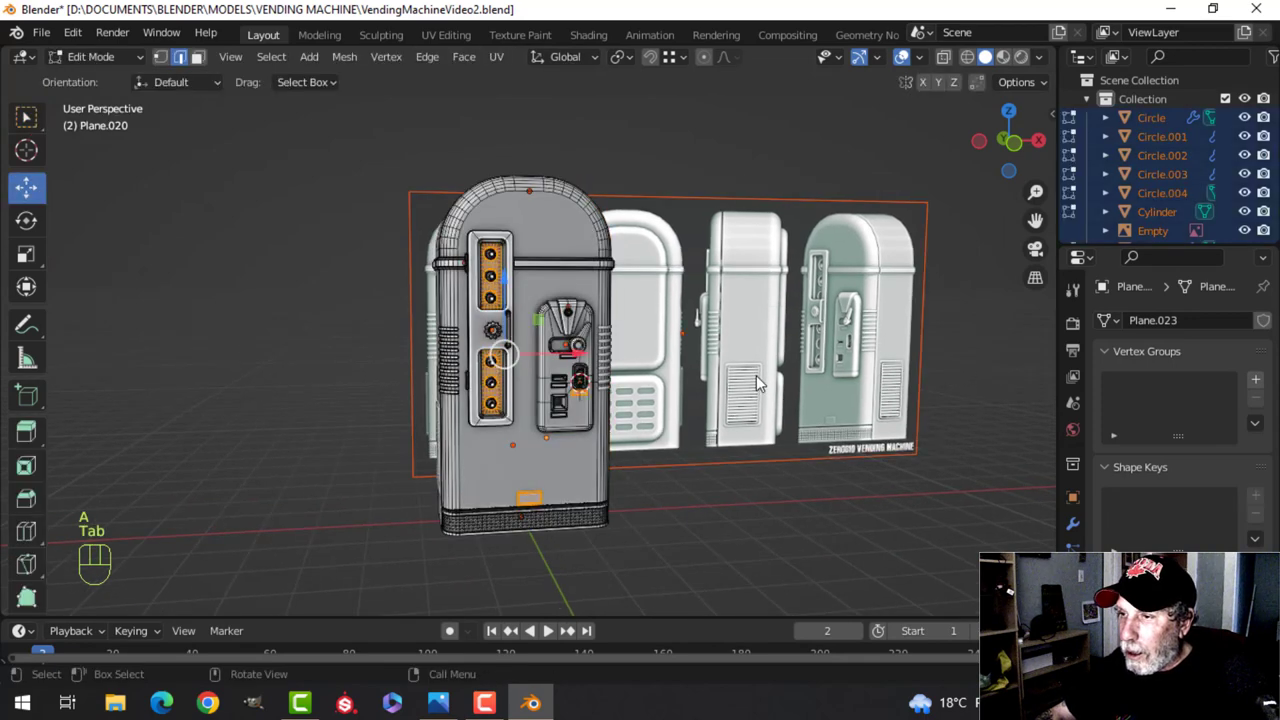
{"action": "key", "text": "Tab"}
{"action": "key", "text": "h"}
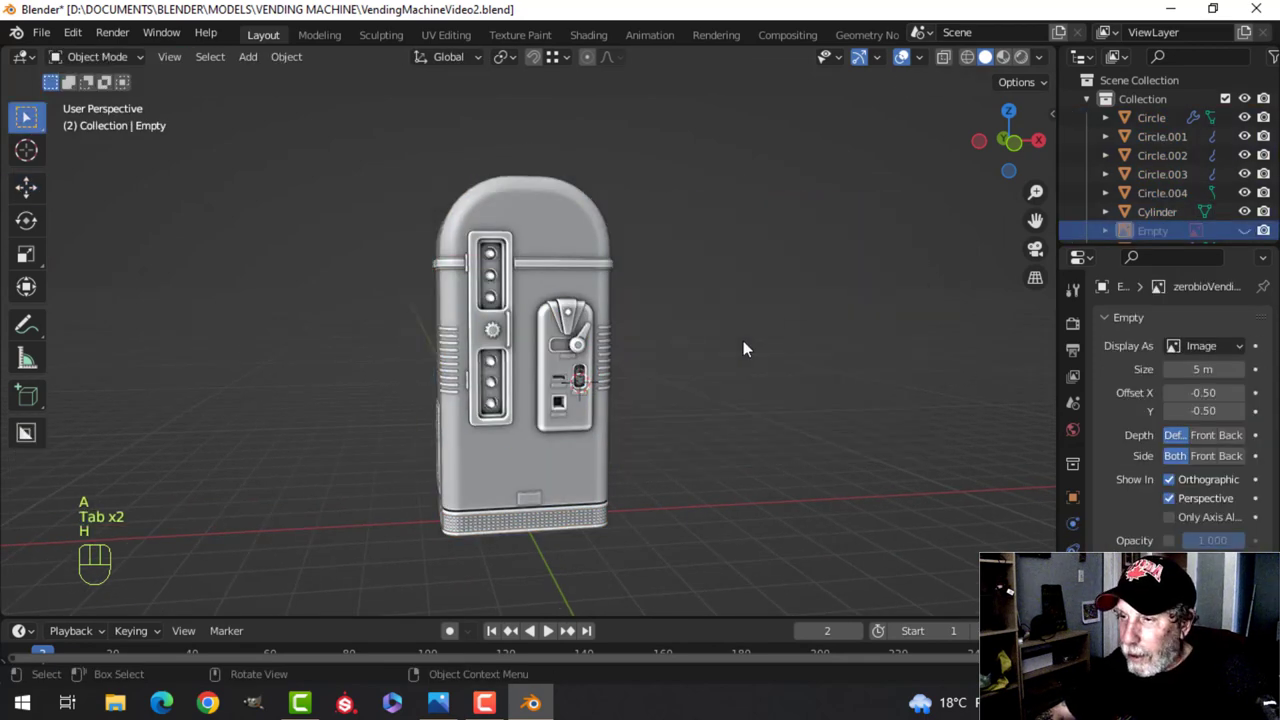
Merge all vertices of every mesh object By Distance in Edit Mode, then return to Object Mode with nothing selected
{"action": "key", "text": "a"}
{"action": "key", "text": "alt+a"}
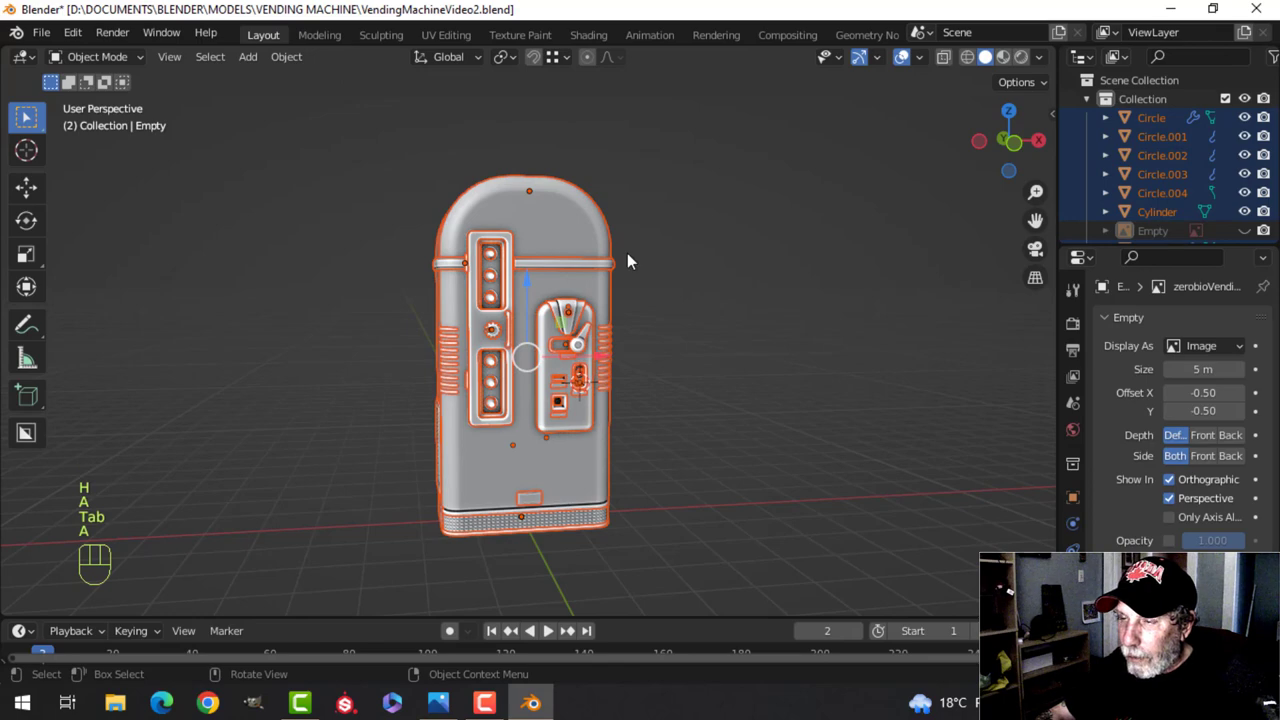
{"action": "key", "text": "a"}
{"action": "key", "text": "Tab"}
{"action": "key", "text": "a"}
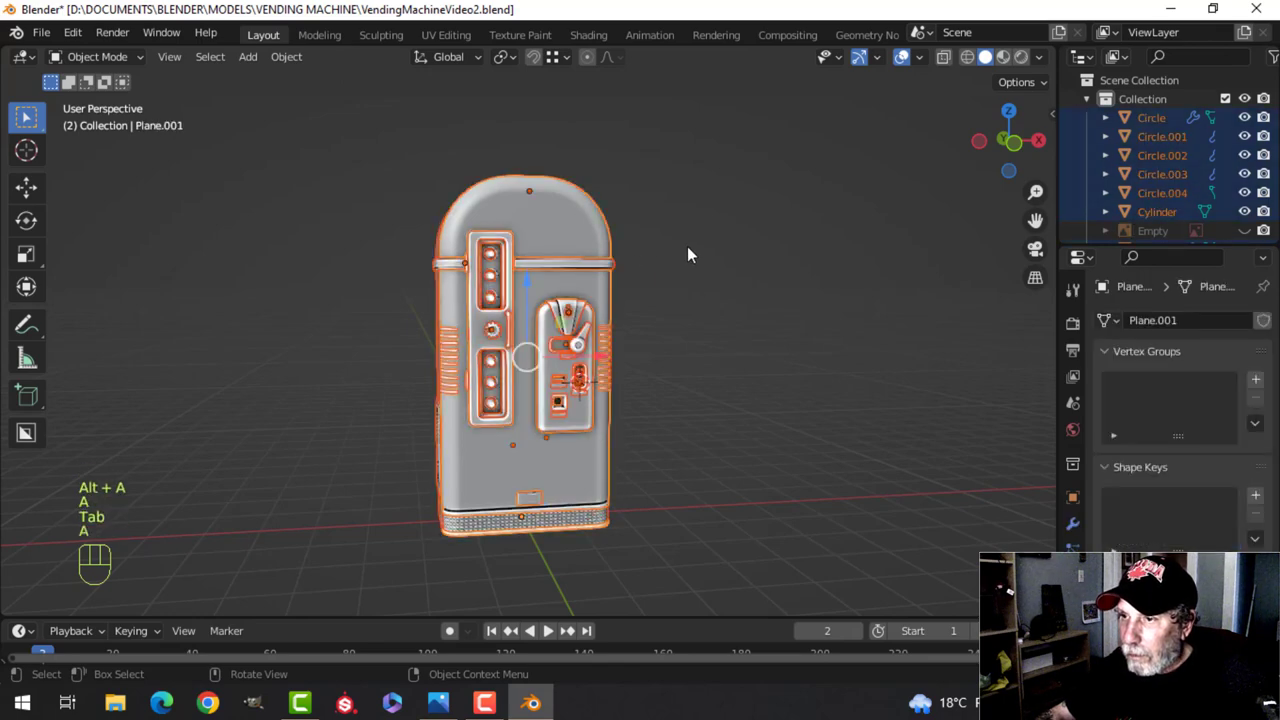
{"action": "key", "text": "Tab"}
{"action": "key", "text": "a"}
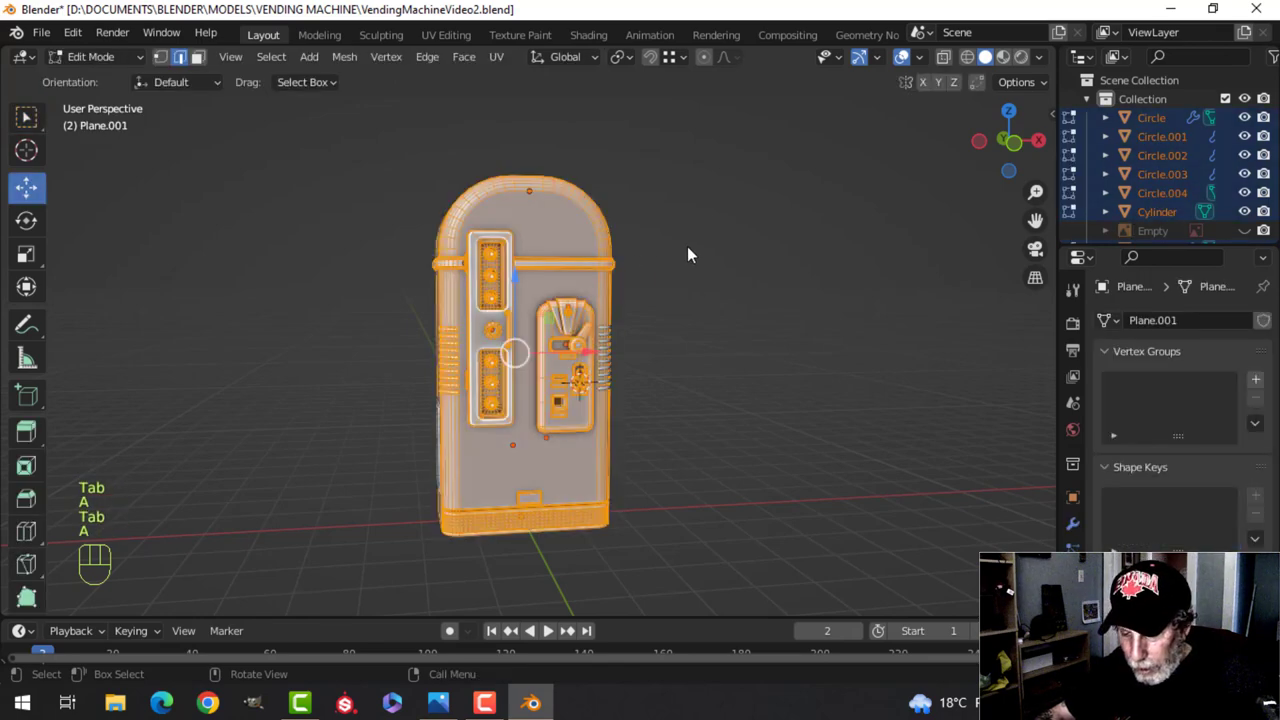
{"action": "key", "text": "m"}
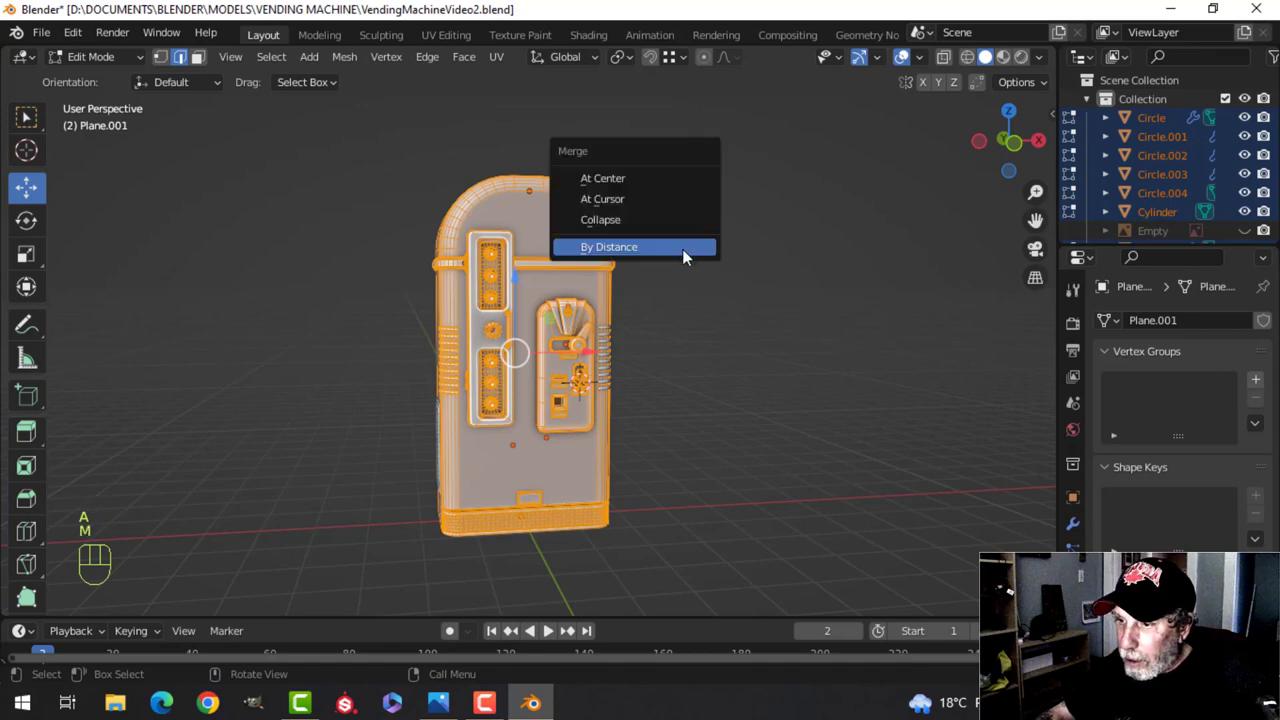
{"action": "left_click", "coordinate": [684, 249]}
{"action": "key", "text": "alt+a"}
{"action": "key", "text": "Tab"}
{"action": "scroll", "coordinate": [731, 368], "scroll_direction": "down", "scroll_amount": 3}
{"action": "key", "text": "alt+a"}
Examine the vending machine's front, coin panel and side vent in the gray Solid view
{"action": "middle_click_drag", "start_coordinate": [731, 370], "coordinate": [624, 400]}
{"action": "scroll", "coordinate": [662, 370], "scroll_direction": "up", "scroll_amount": 2}
{"action": "scroll", "coordinate": [659, 362], "scroll_direction": "up", "scroll_amount": 4}
{"action": "scroll", "coordinate": [666, 352], "scroll_direction": "up", "scroll_amount": 2}
{"action": "scroll", "coordinate": [620, 391], "scroll_direction": "down", "scroll_amount": 2}
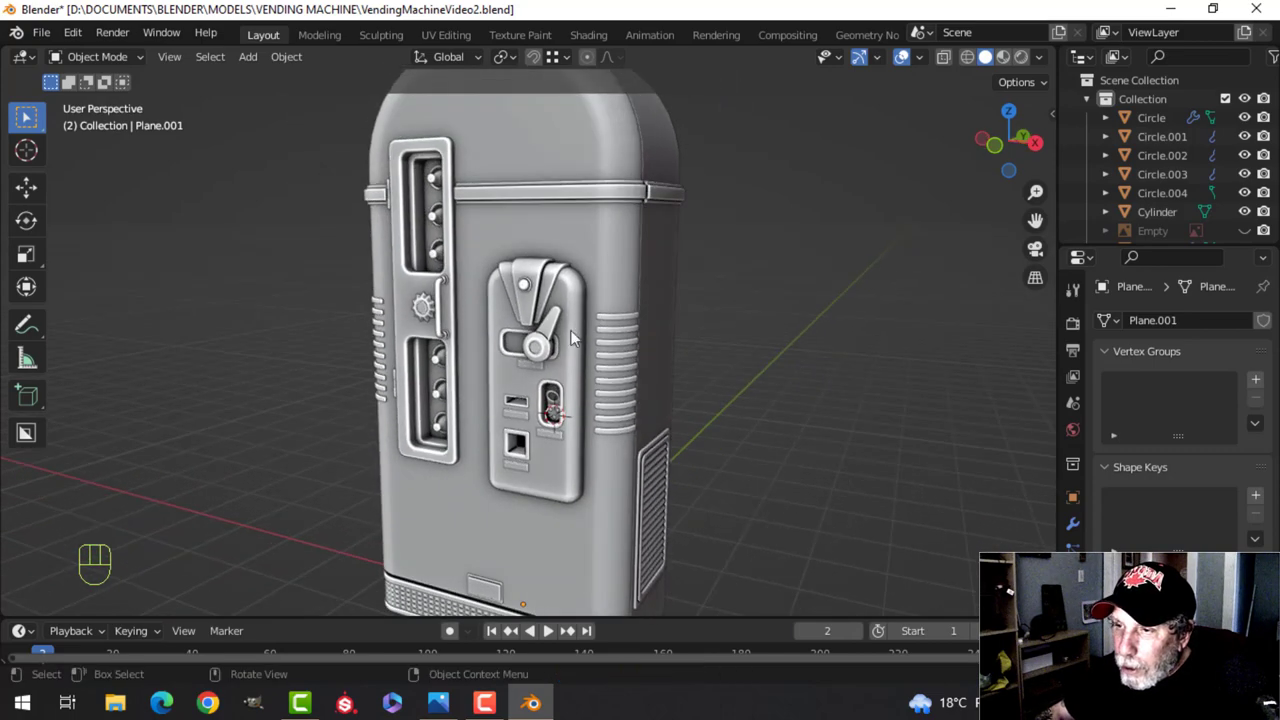
{"action": "scroll", "coordinate": [557, 362], "scroll_direction": "down", "scroll_amount": 3}
{"action": "middle_click_drag", "start_coordinate": [557, 362], "coordinate": [514, 400]}
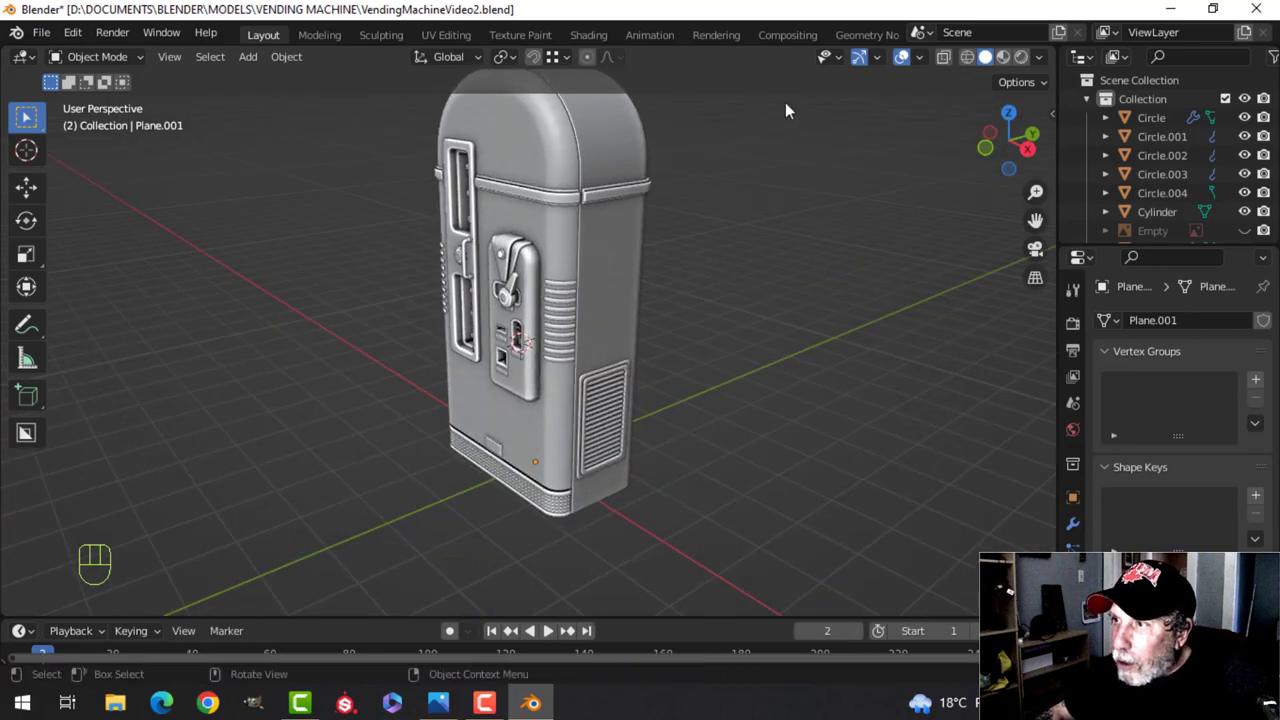
Hide the viewport gizmos and overlays and display the whole model in red in the Solid view
{"action": "left_click", "coordinate": [860, 58]}
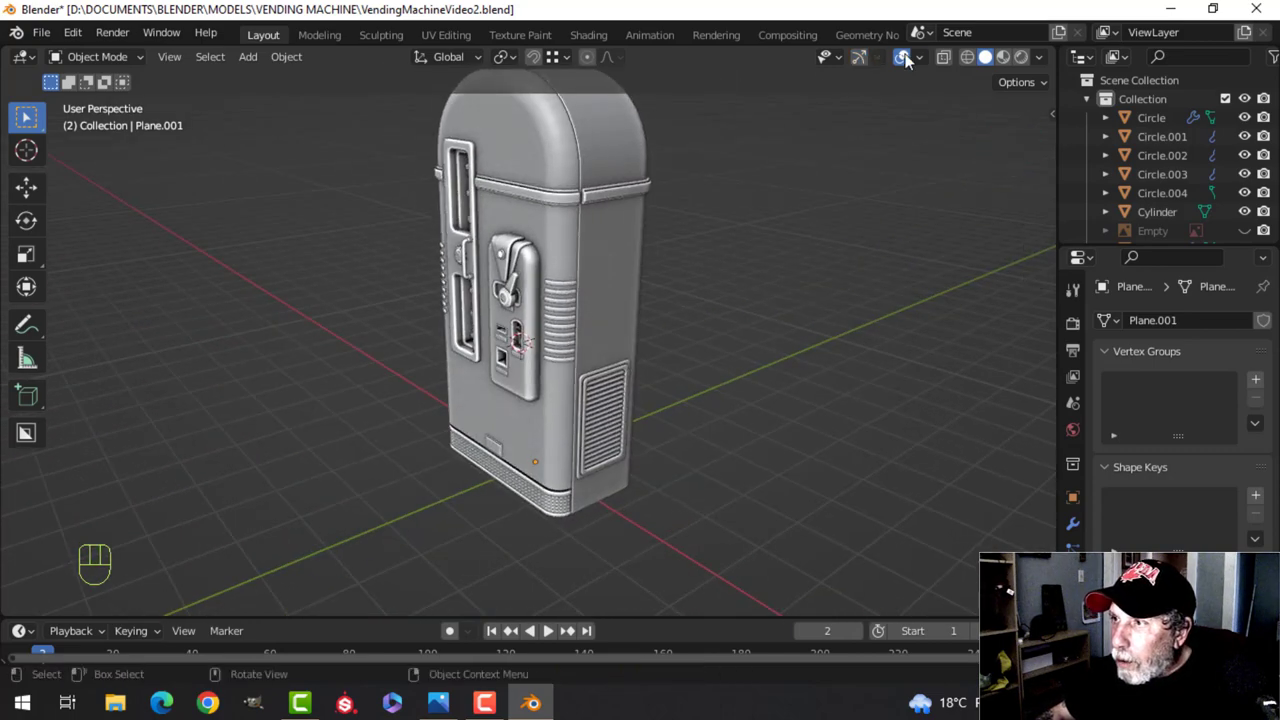
{"action": "left_click", "coordinate": [1040, 58]}
{"action": "left_click", "coordinate": [1022, 148]}
{"action": "scroll", "coordinate": [548, 278], "scroll_direction": "down", "scroll_amount": 1}
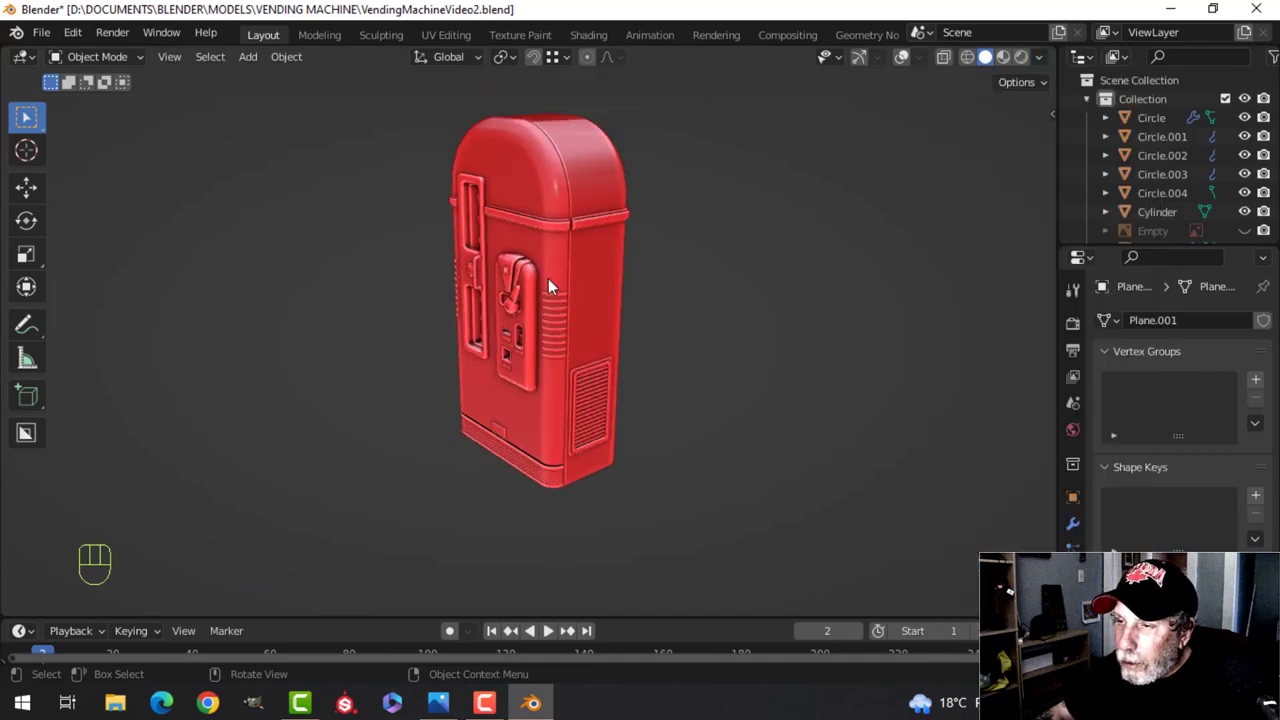
Examine the red model's coin panel, bottle windows, side ribs and base close up from both sides
{"action": "mouse_move", "coordinate": [548, 278]}
{"action": "middle_mouse_down"}
{"action": "mouse_move", "coordinate": [586, 346]}
{"action": "mouse_move", "coordinate": [577, 302]}
{"action": "middle_mouse_up"}
{"action": "scroll", "coordinate": [577, 344], "scroll_direction": "up", "scroll_amount": 2}
{"action": "key", "text": "n"}
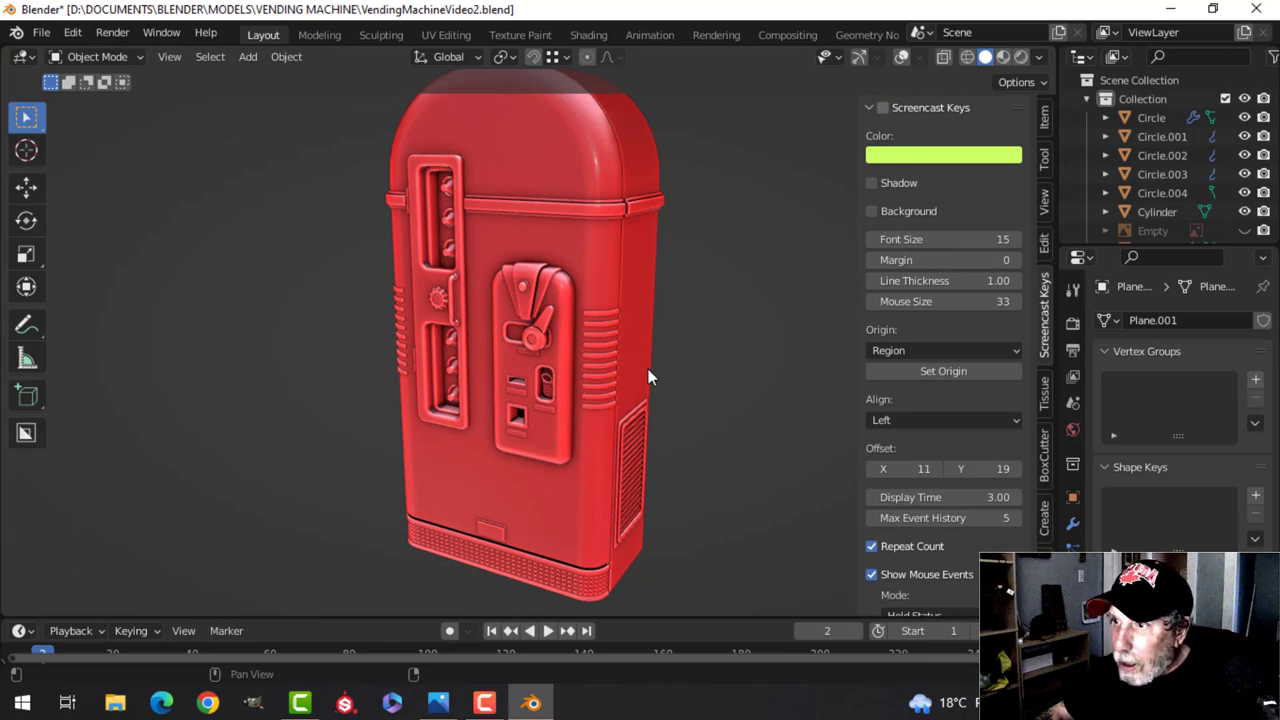
{"action": "key", "text": "n"}
{"action": "middle_click_drag", "start_coordinate": [774, 317], "coordinate": [752, 377]}
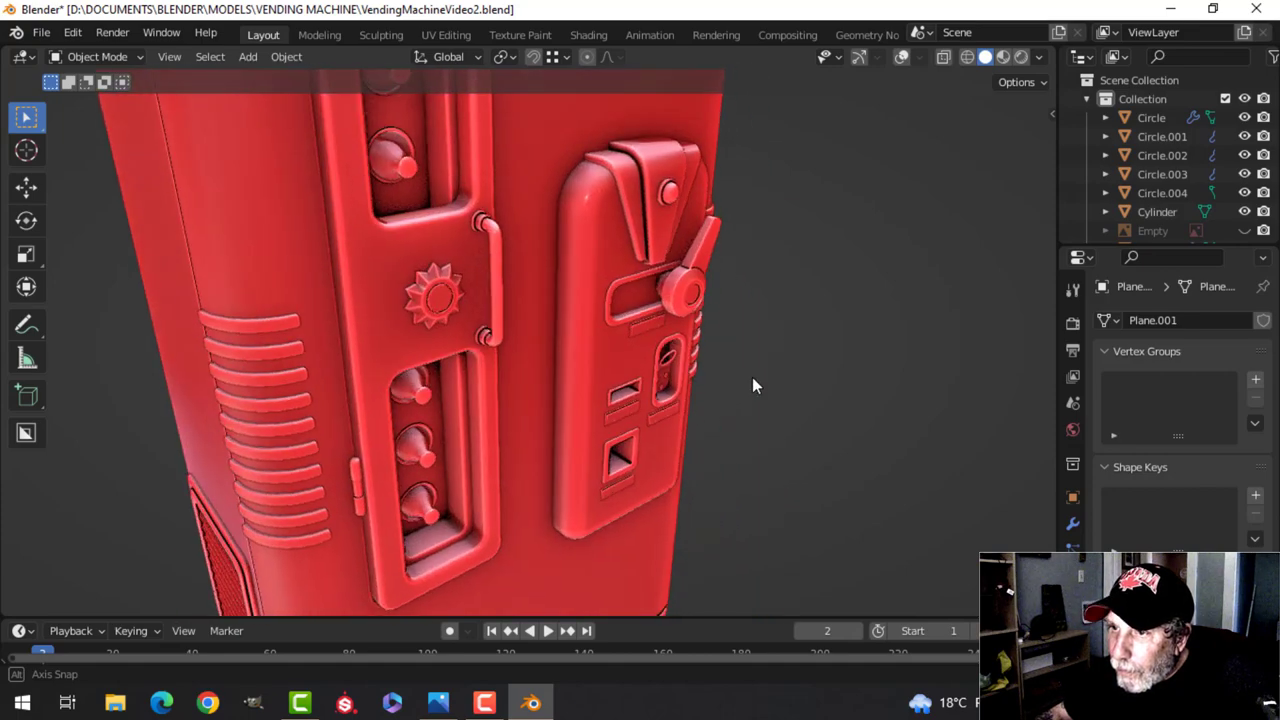
{"action": "scroll", "coordinate": [690, 340], "scroll_direction": "down", "scroll_amount": 3}
{"action": "middle_click_drag", "start_coordinate": [606, 289], "coordinate": [671, 320], "text": "shift"}
{"action": "scroll", "coordinate": [607, 351], "scroll_direction": "up", "scroll_amount": 5}
{"action": "scroll", "coordinate": [570, 370], "scroll_direction": "down", "scroll_amount": 5}
{"action": "scroll", "coordinate": [621, 295], "scroll_direction": "up", "scroll_amount": 6}
{"action": "scroll", "coordinate": [665, 290], "scroll_direction": "down", "scroll_amount": 6}
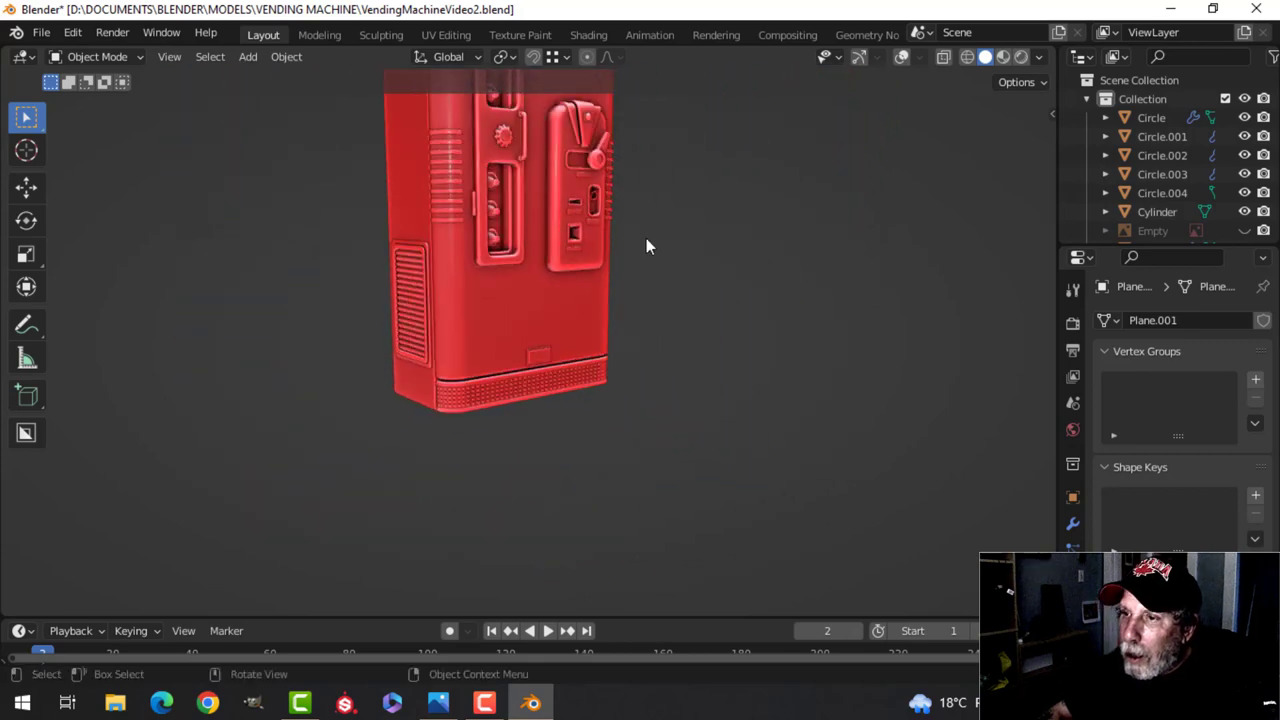
{"action": "middle_click_drag", "start_coordinate": [646, 246], "coordinate": [656, 368]}
Show the viewport overlays with Statistics enabled and read the model's object, vertex, face and triangle counts
{"action": "left_click", "coordinate": [919, 57]}
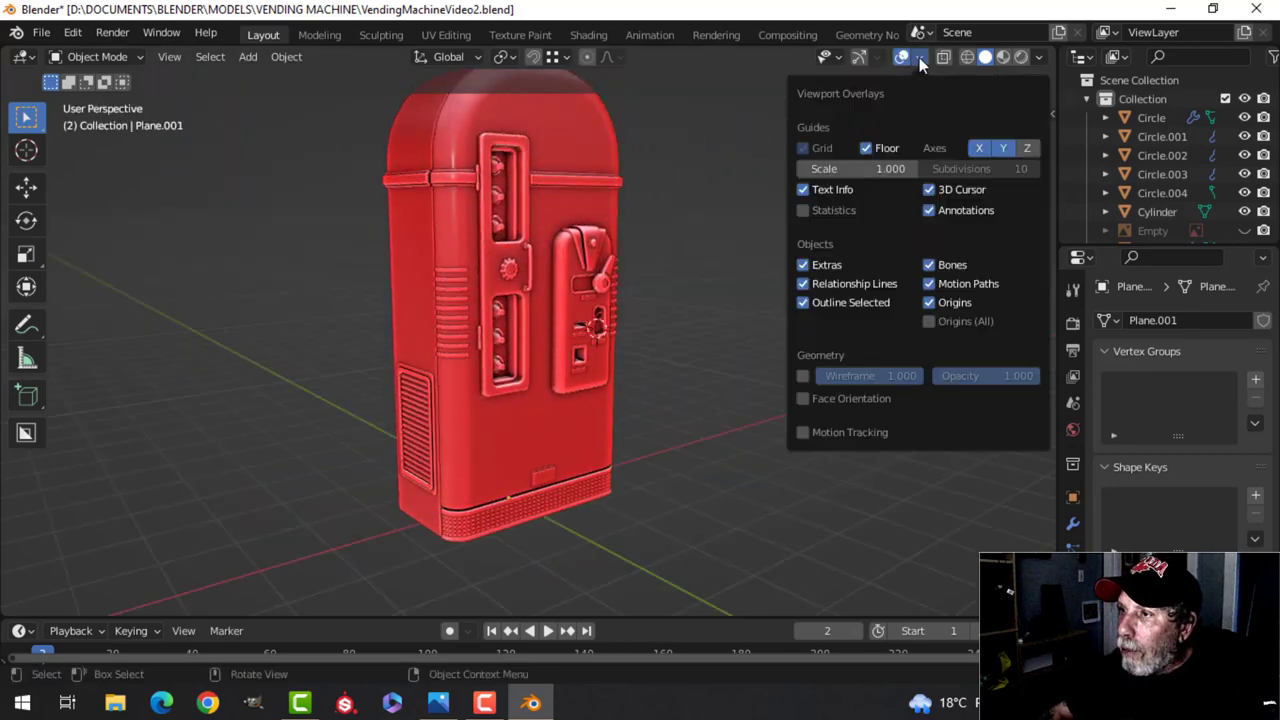
{"action": "left_click", "coordinate": [806, 210]}
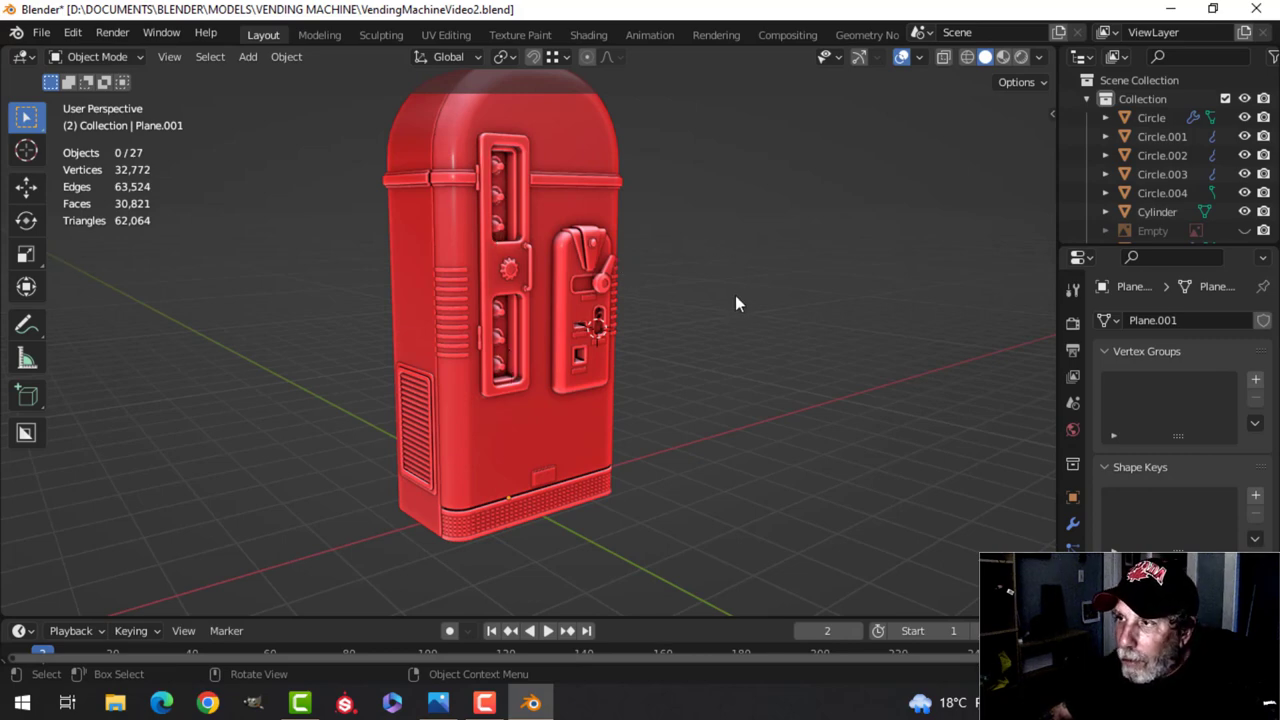
{"action": "scroll", "coordinate": [740, 285], "scroll_direction": "up", "scroll_amount": 3}
{"action": "middle_click_drag", "start_coordinate": [750, 267], "coordinate": [506, 280], "text": "shift"}
{"action": "scroll", "coordinate": [675, 339], "scroll_direction": "up", "scroll_amount": 2}
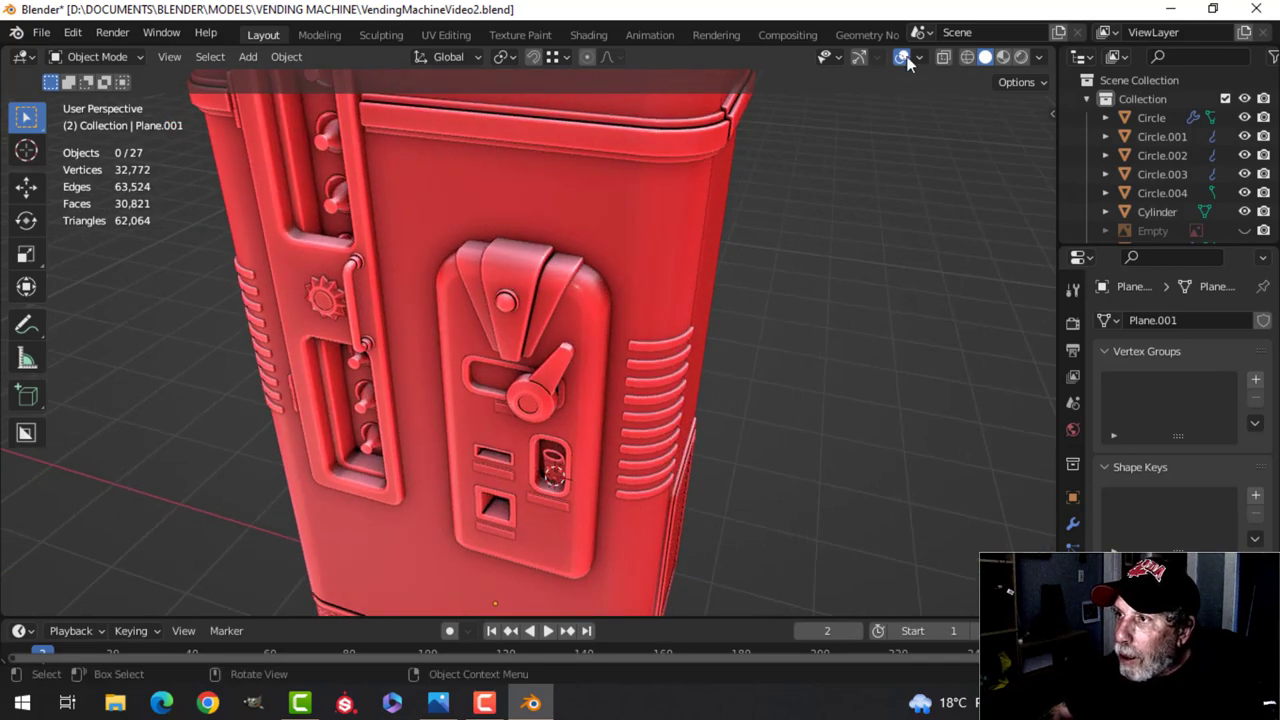
With the overlays hidden, examine the finished vending machine from several angles and distances
{"action": "scroll", "coordinate": [663, 280], "scroll_direction": "down", "scroll_amount": 5}
{"action": "mouse_move", "coordinate": [663, 280]}
{"action": "middle_mouse_down"}
{"action": "mouse_move", "coordinate": [743, 286]}
{"action": "mouse_move", "coordinate": [663, 257]}
{"action": "middle_mouse_up"}
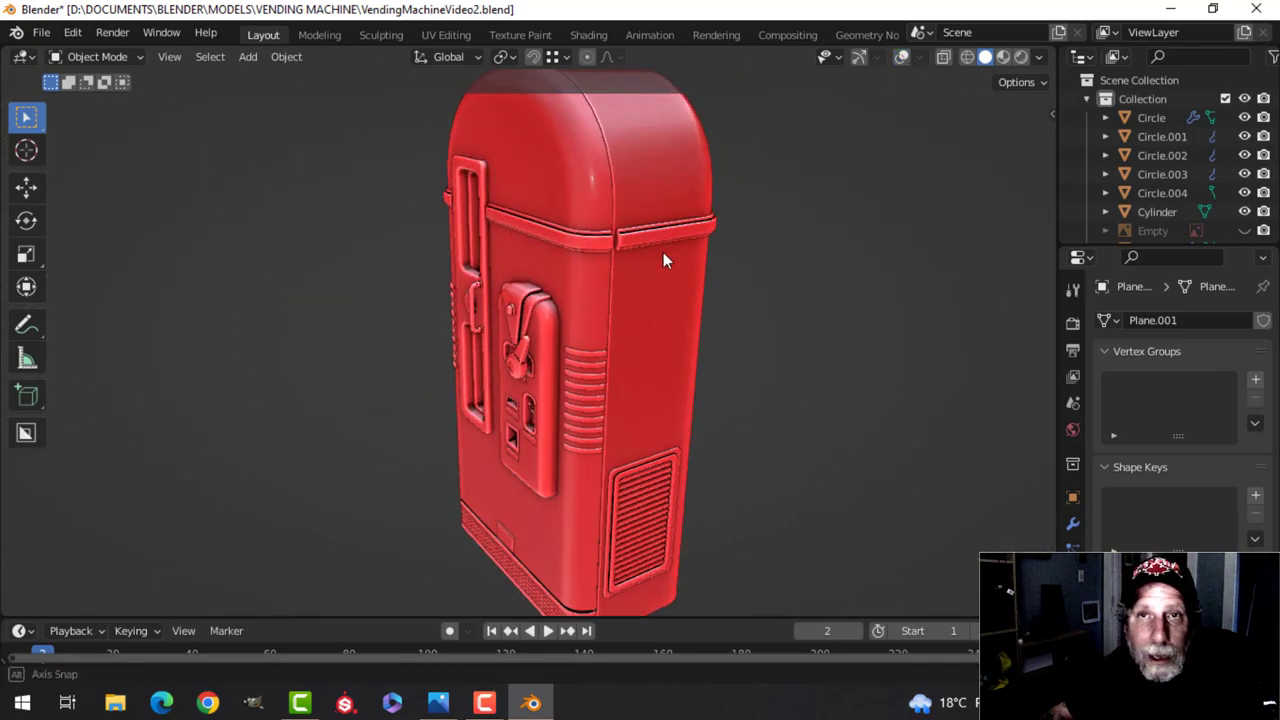
{"action": "middle_click_drag", "start_coordinate": [663, 357], "coordinate": [628, 384]}
{"action": "scroll", "coordinate": [618, 310], "scroll_direction": "up", "scroll_amount": 3}
{"action": "scroll", "coordinate": [705, 265], "scroll_direction": "up", "scroll_amount": 2}
{"action": "scroll", "coordinate": [590, 236], "scroll_direction": "up", "scroll_amount": 2}
{"action": "scroll", "coordinate": [567, 312], "scroll_direction": "up", "scroll_amount": 2}
{"action": "scroll", "coordinate": [564, 310], "scroll_direction": "down", "scroll_amount": 5}
{"action": "scroll", "coordinate": [680, 347], "scroll_direction": "up", "scroll_amount": 3}
{"action": "scroll", "coordinate": [600, 348], "scroll_direction": "up", "scroll_amount": 3}
{"action": "scroll", "coordinate": [551, 341], "scroll_direction": "down", "scroll_amount": 5}
{"action": "scroll", "coordinate": [643, 350], "scroll_direction": "down", "scroll_amount": 4}
{"action": "scroll", "coordinate": [671, 384], "scroll_direction": "up", "scroll_amount": 1}
{"action": "scroll", "coordinate": [671, 384], "scroll_direction": "down", "scroll_amount": 2}
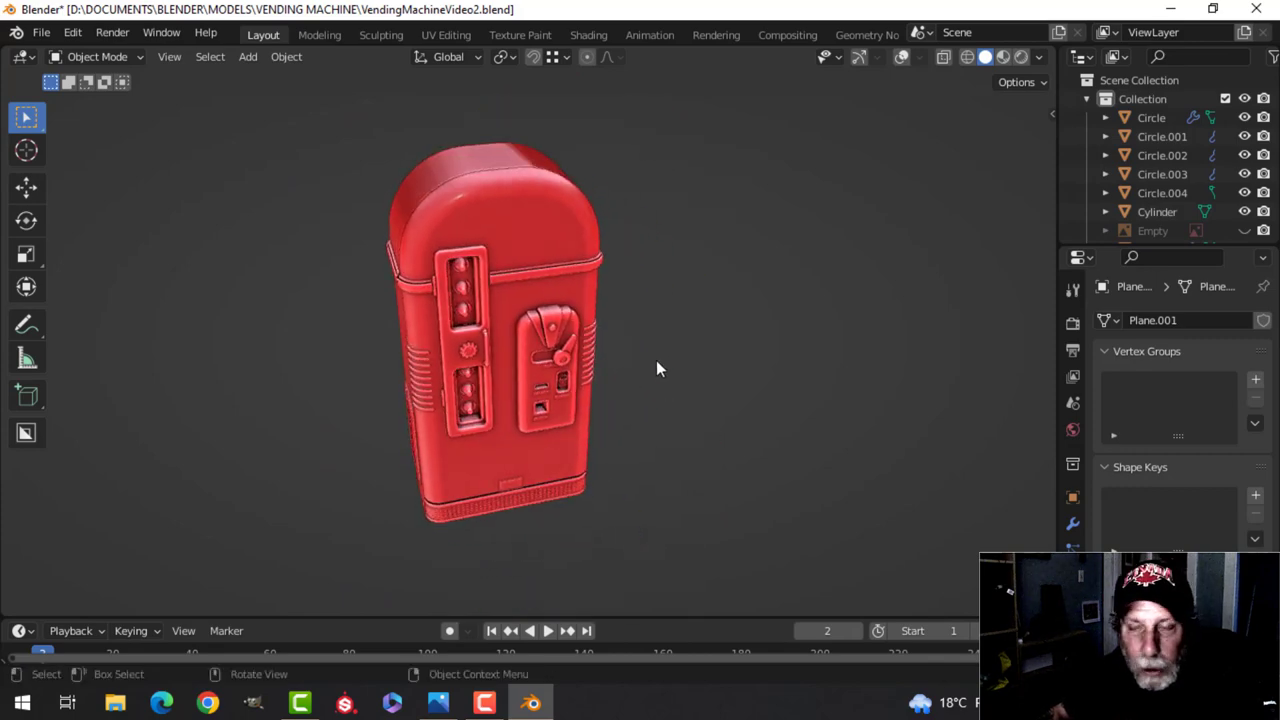
{"action": "scroll", "coordinate": [637, 369], "scroll_direction": "up", "scroll_amount": 1}
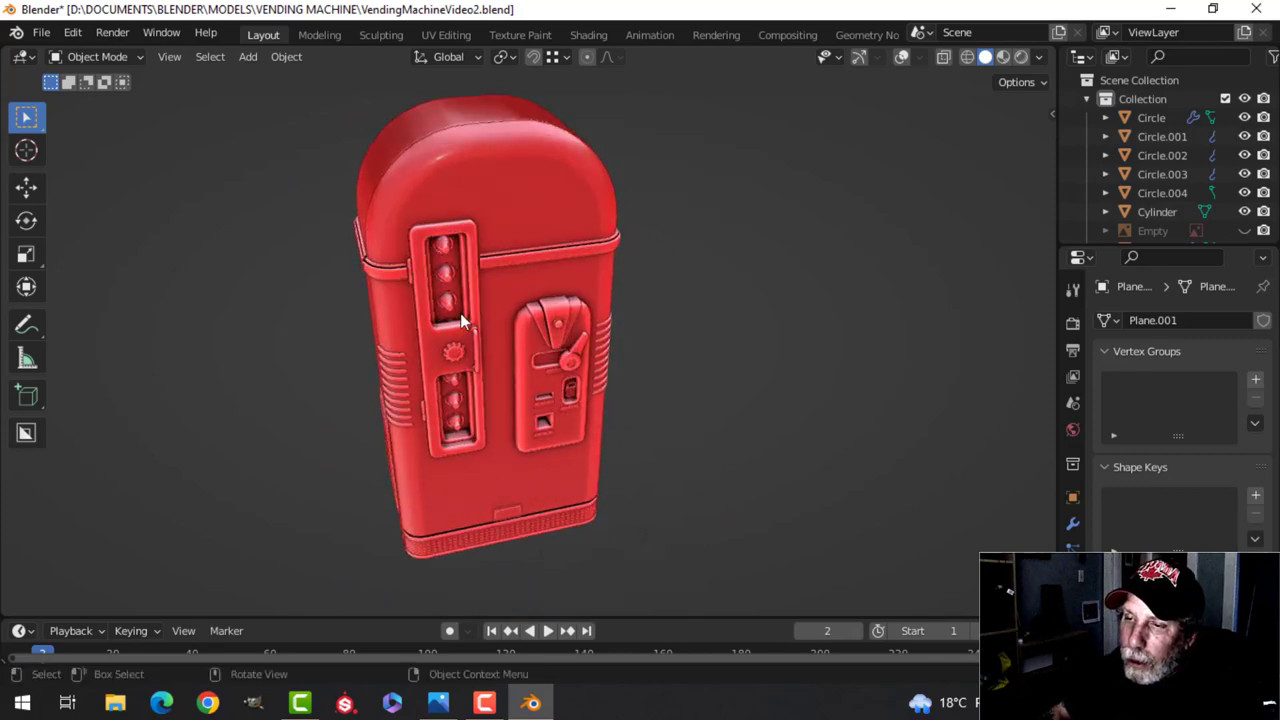